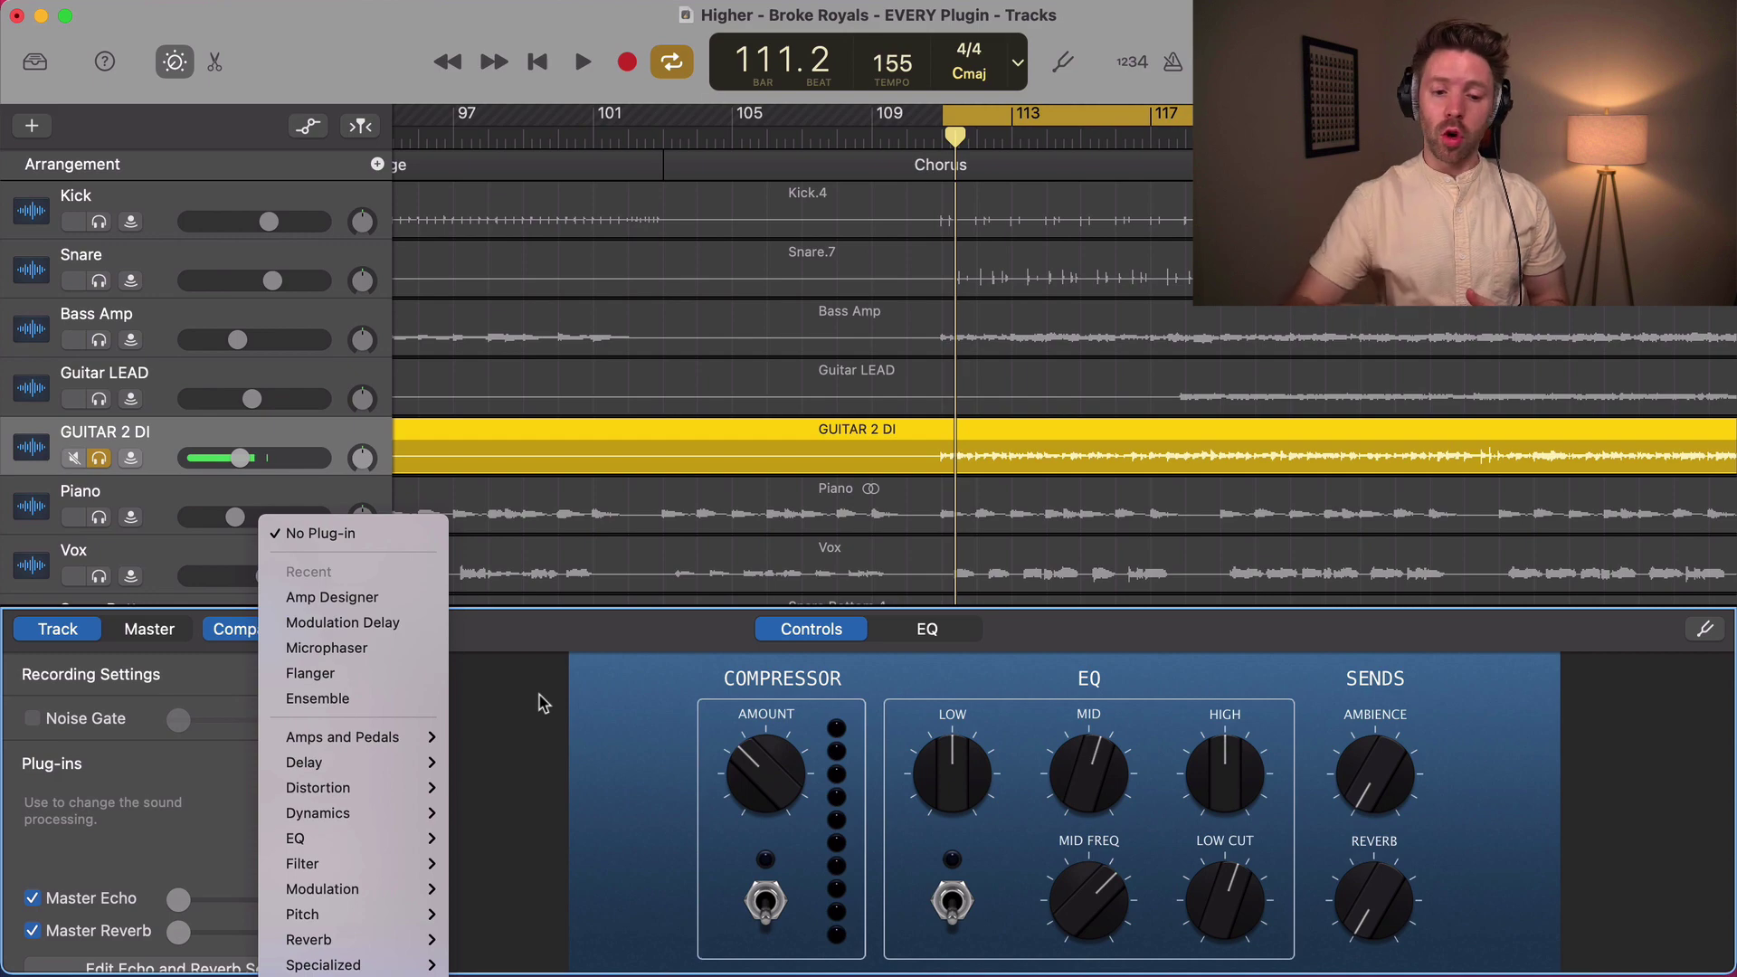
- Insert Amp Designer on the GUITAR 2 DI track and audition the guitar with the amp bypassed and enabled
{"action": "mouse_move", "coordinate": [425, 736]}
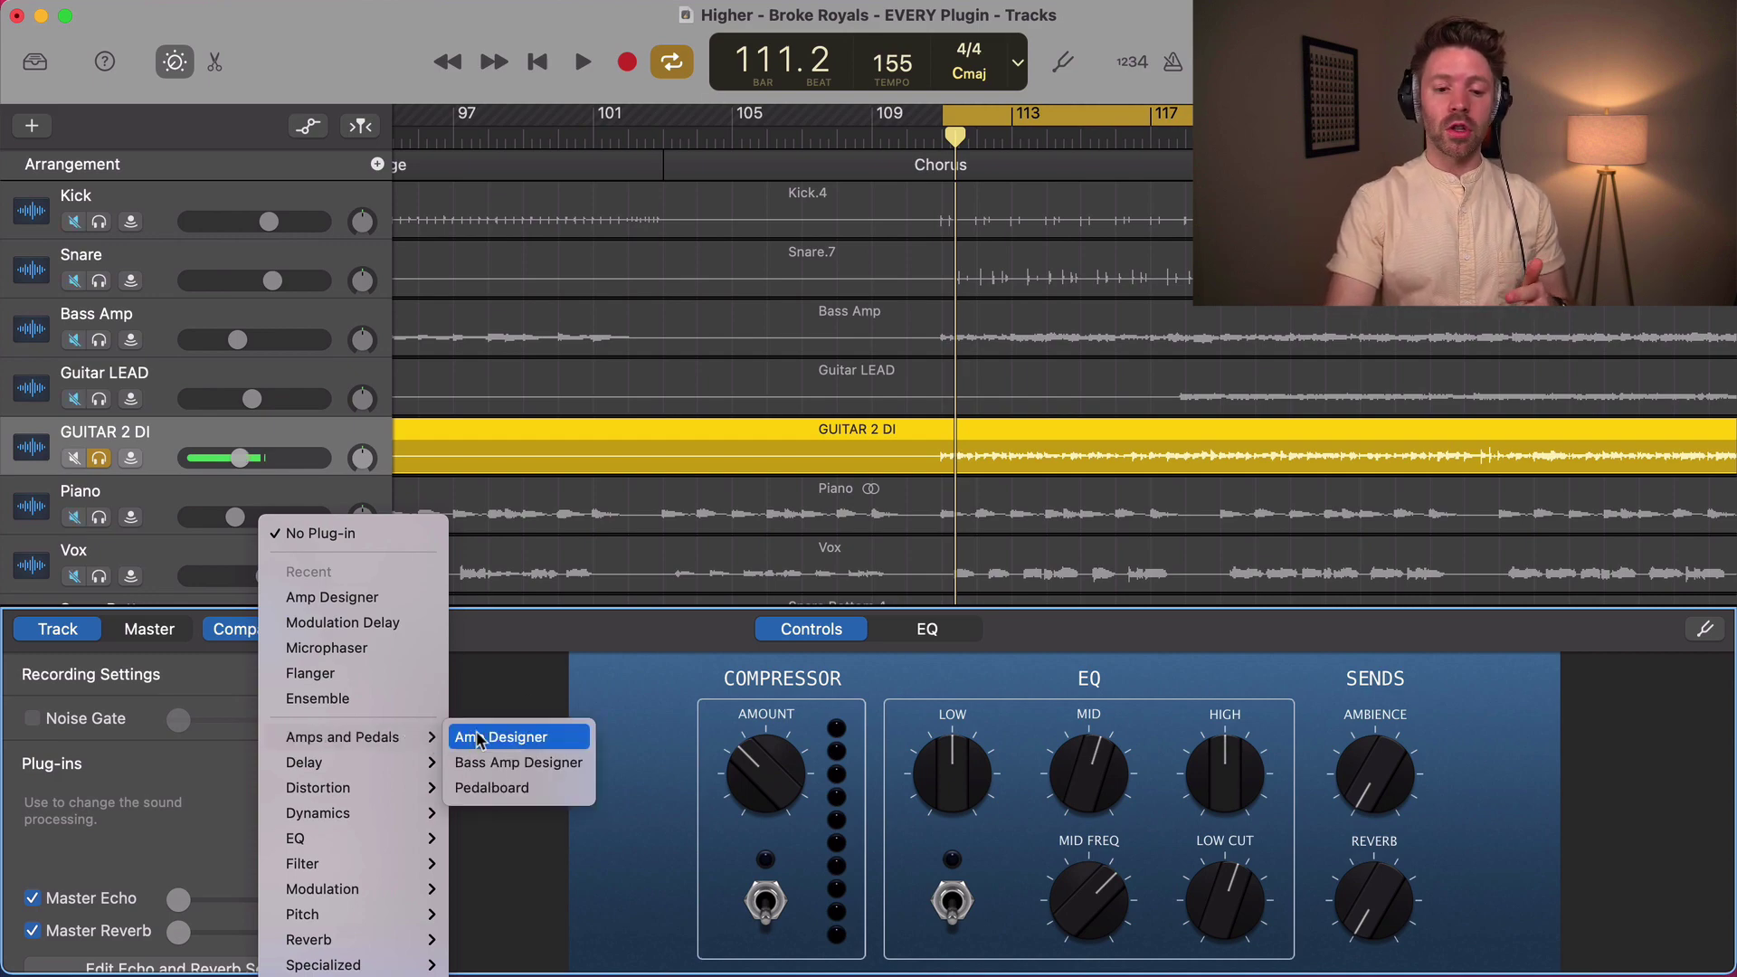
{"action": "left_click", "coordinate": [480, 738]}
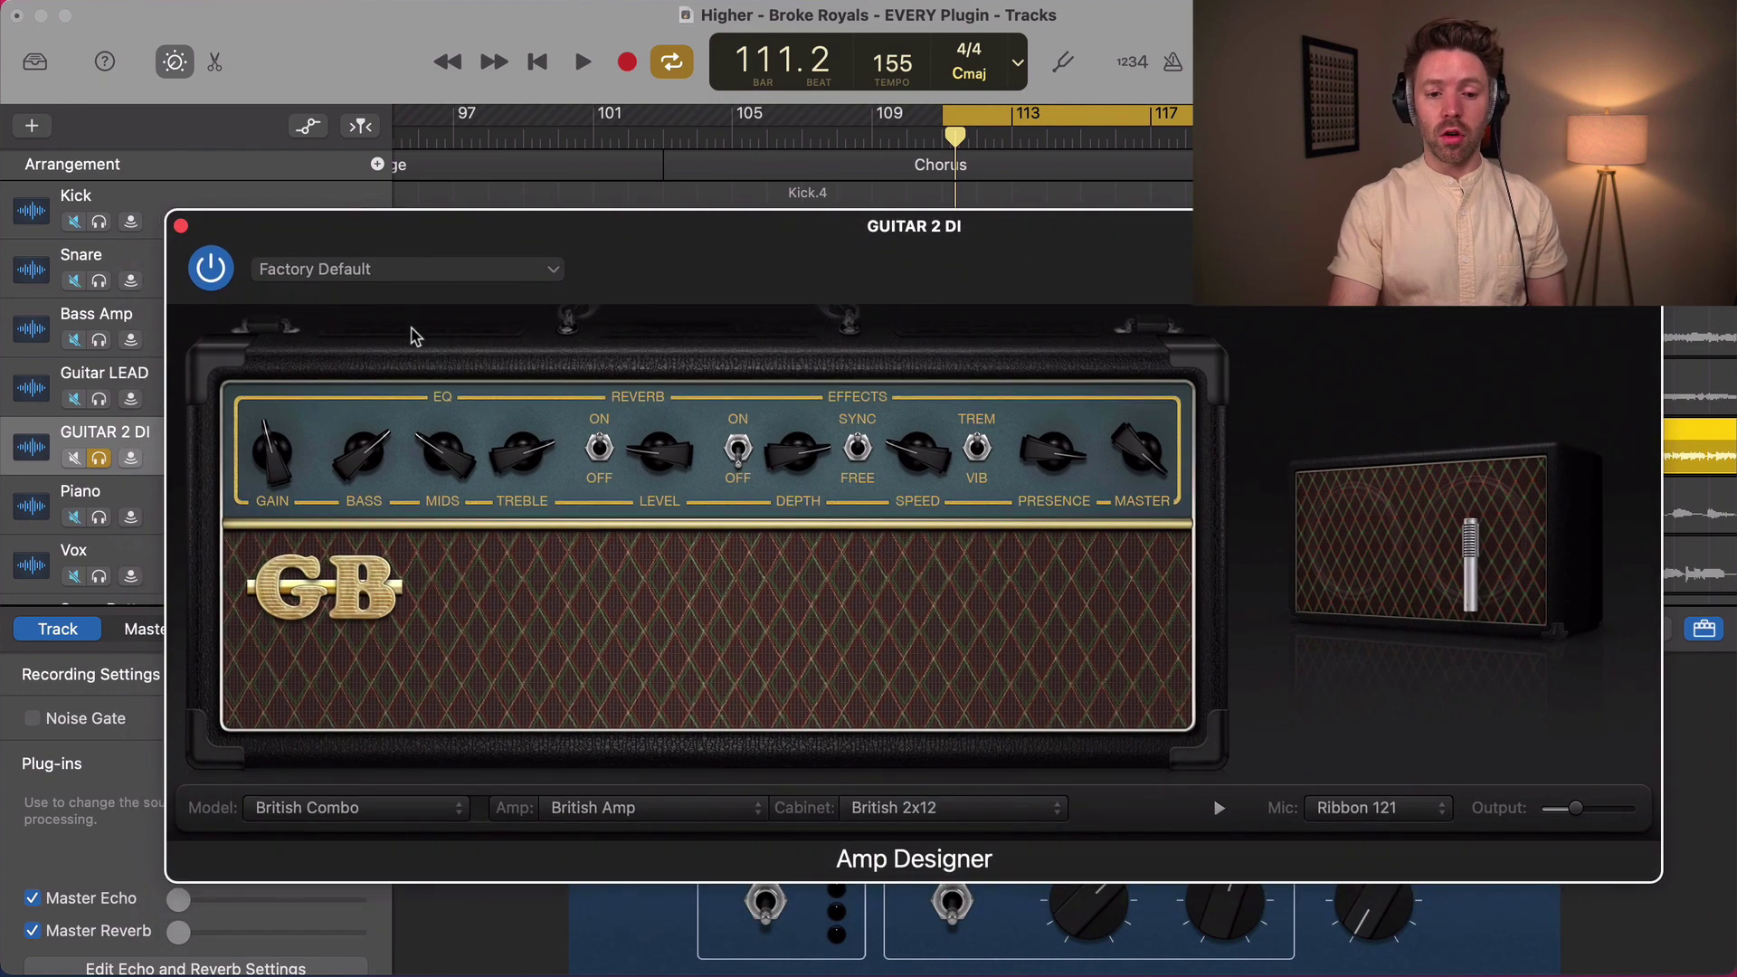
{"action": "left_click", "coordinate": [211, 269]}
{"action": "key", "text": "space"}
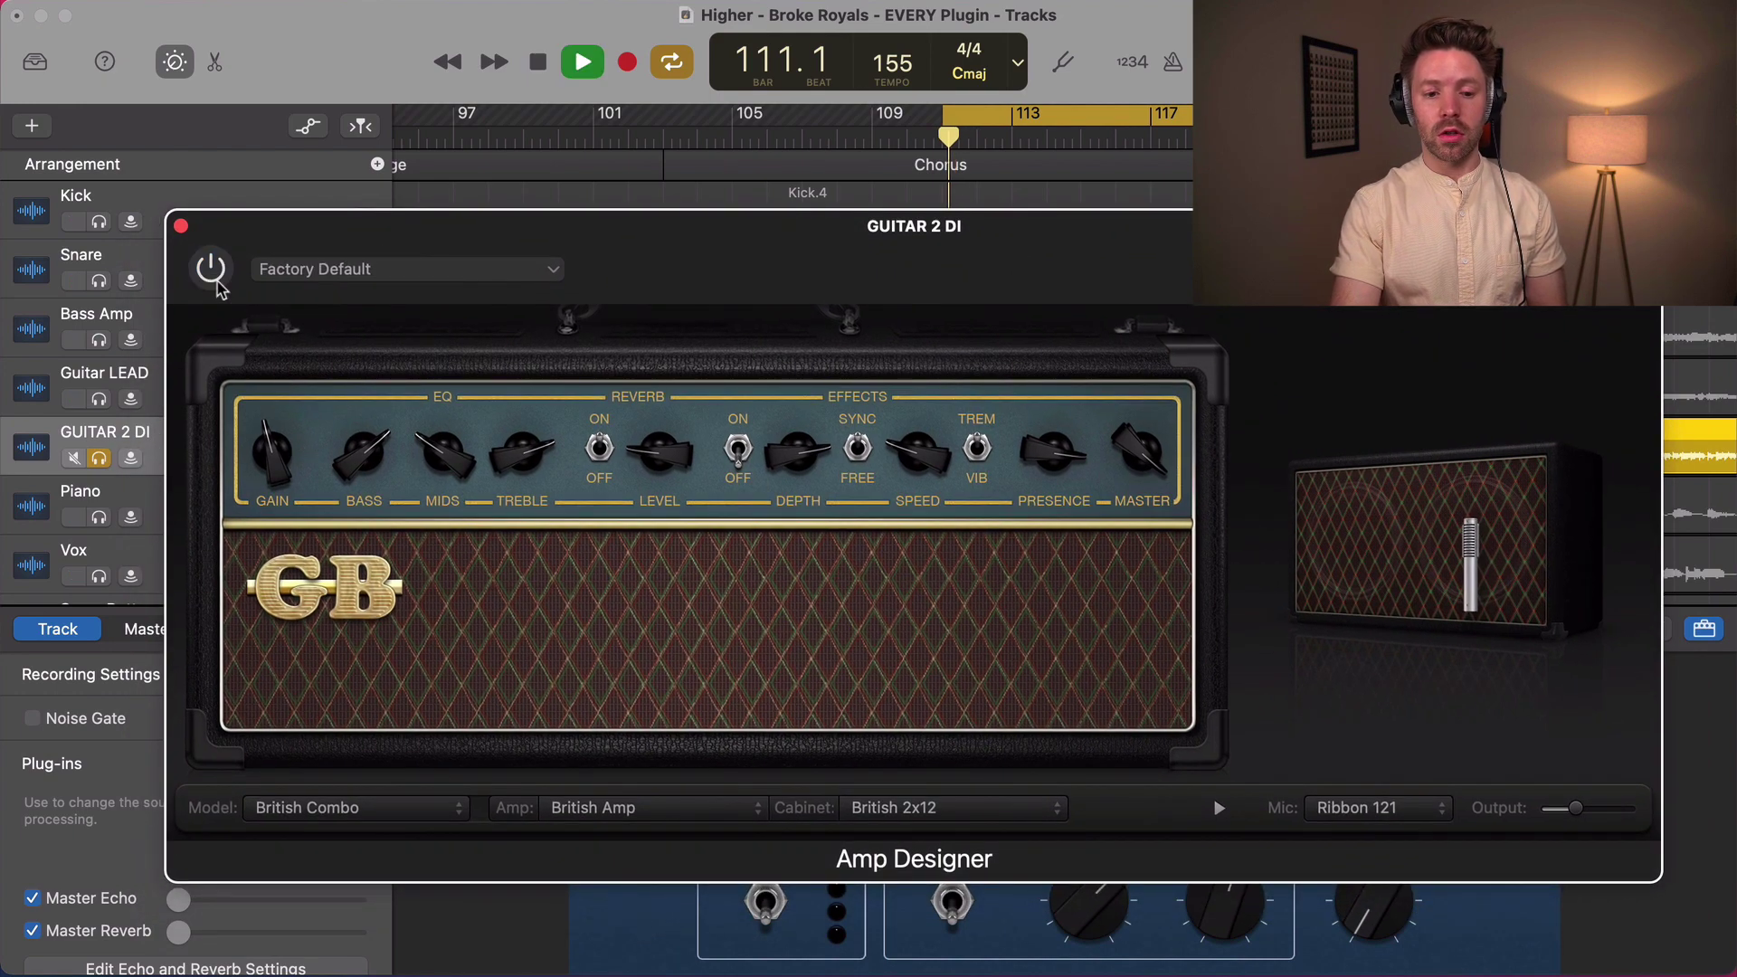
{"action": "key", "text": "space"}
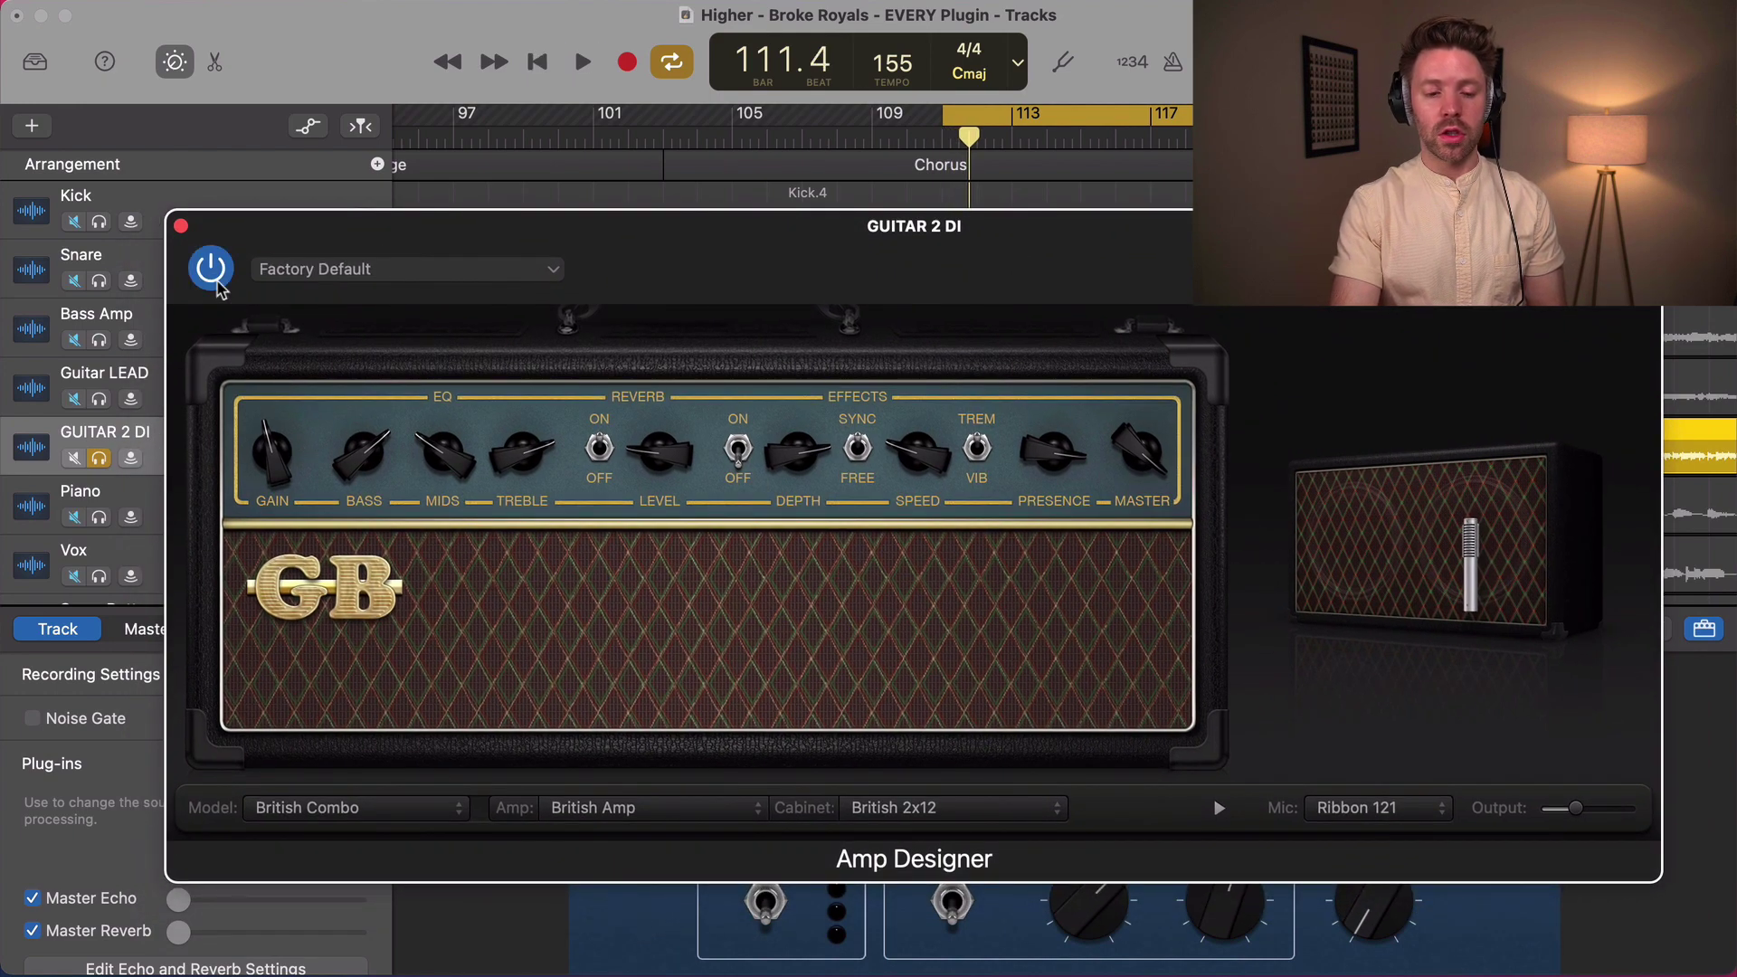
{"action": "key", "text": "space"}
- Try a custom rig in Amp Designer, combining the Small British Amp with the British Blues 2x12 cabinet
{"action": "left_click", "coordinate": [452, 808]}
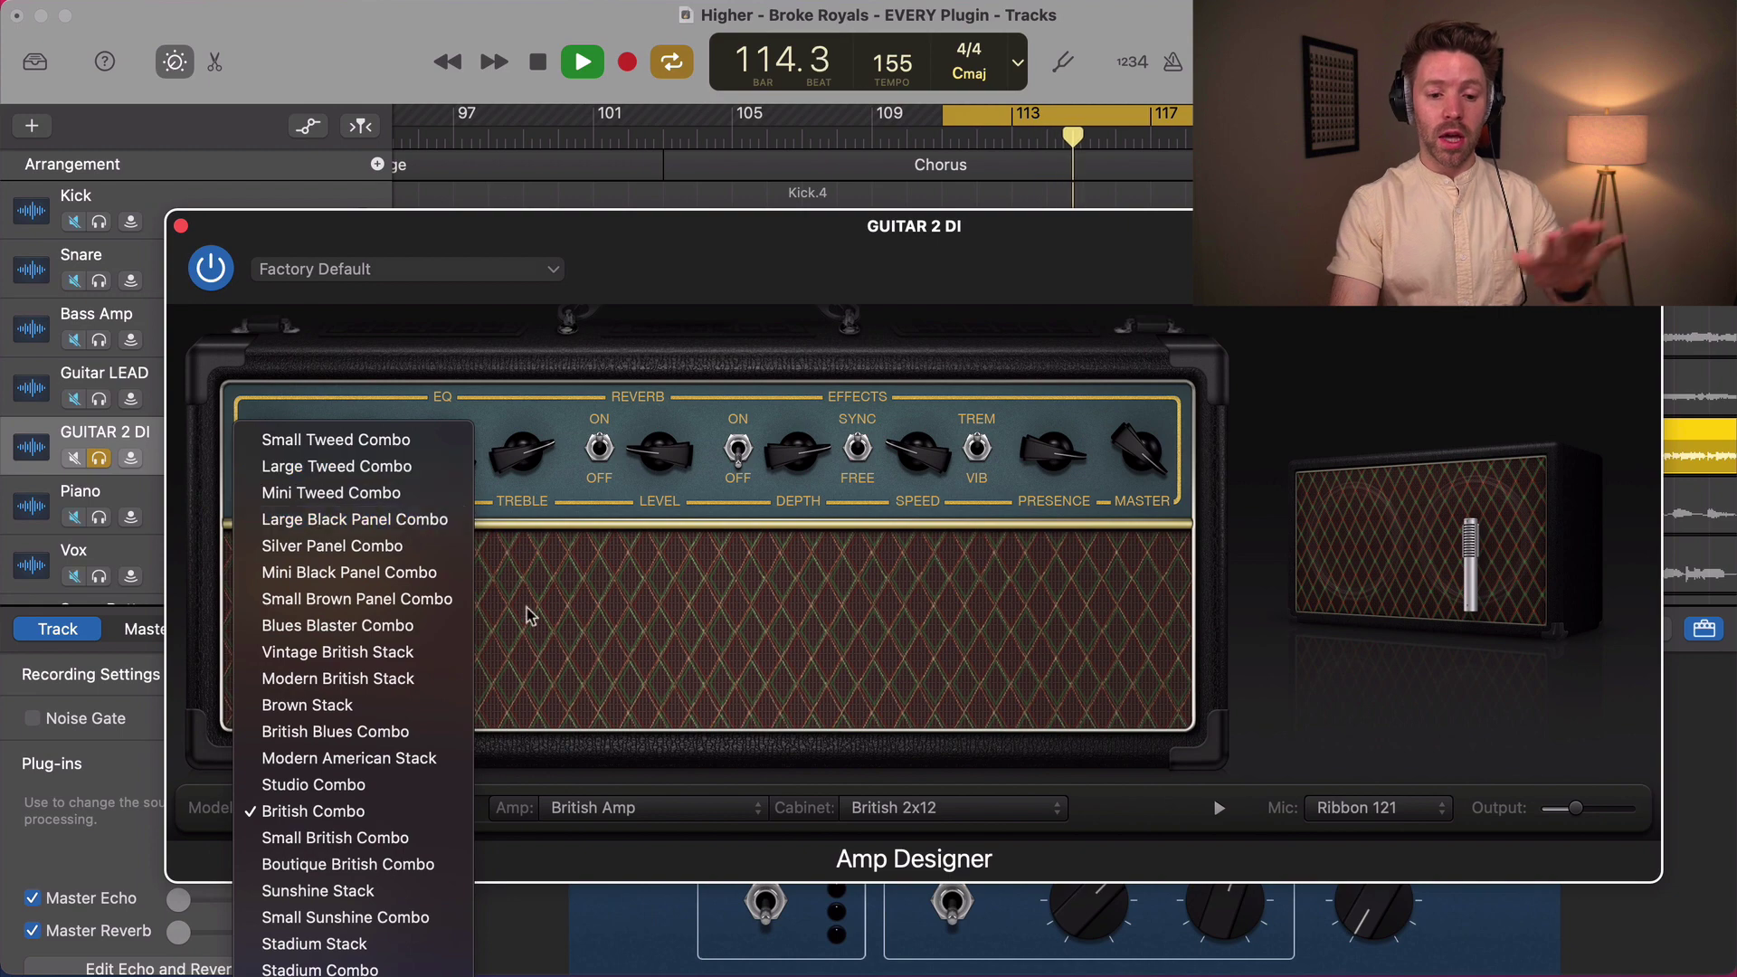
{"action": "left_click", "coordinate": [661, 805]}
{"action": "left_click", "coordinate": [905, 808]}
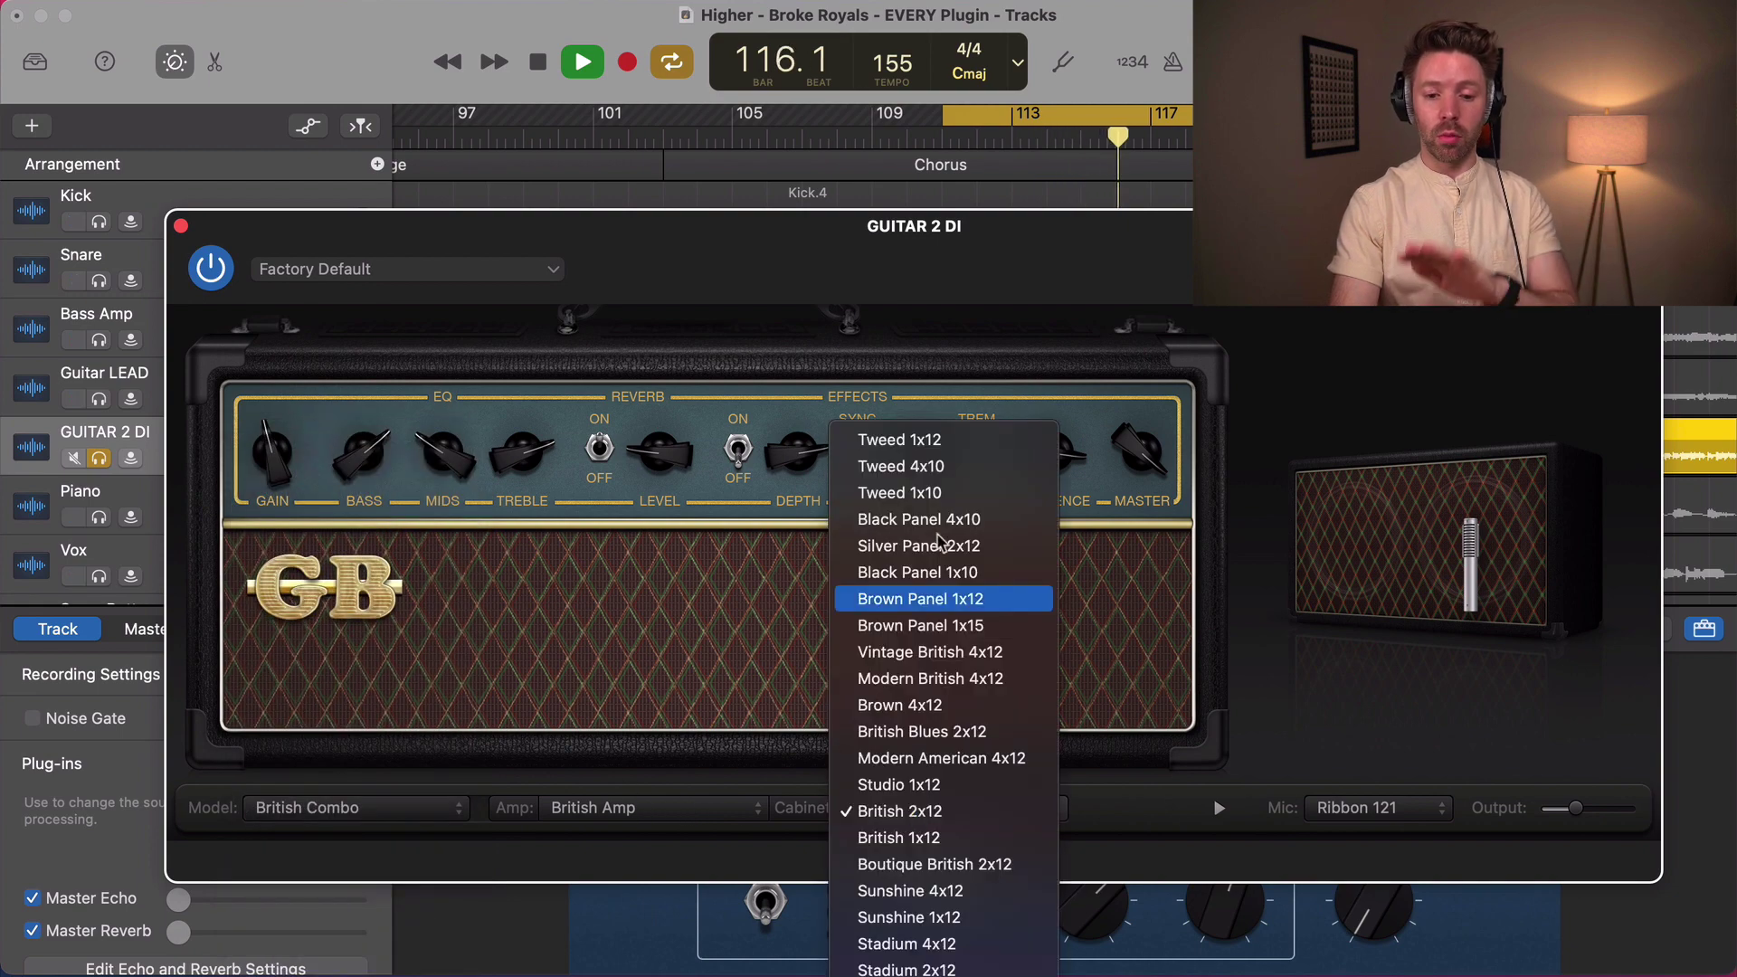
{"action": "left_click", "coordinate": [751, 814]}
{"action": "left_click", "coordinate": [698, 810]}
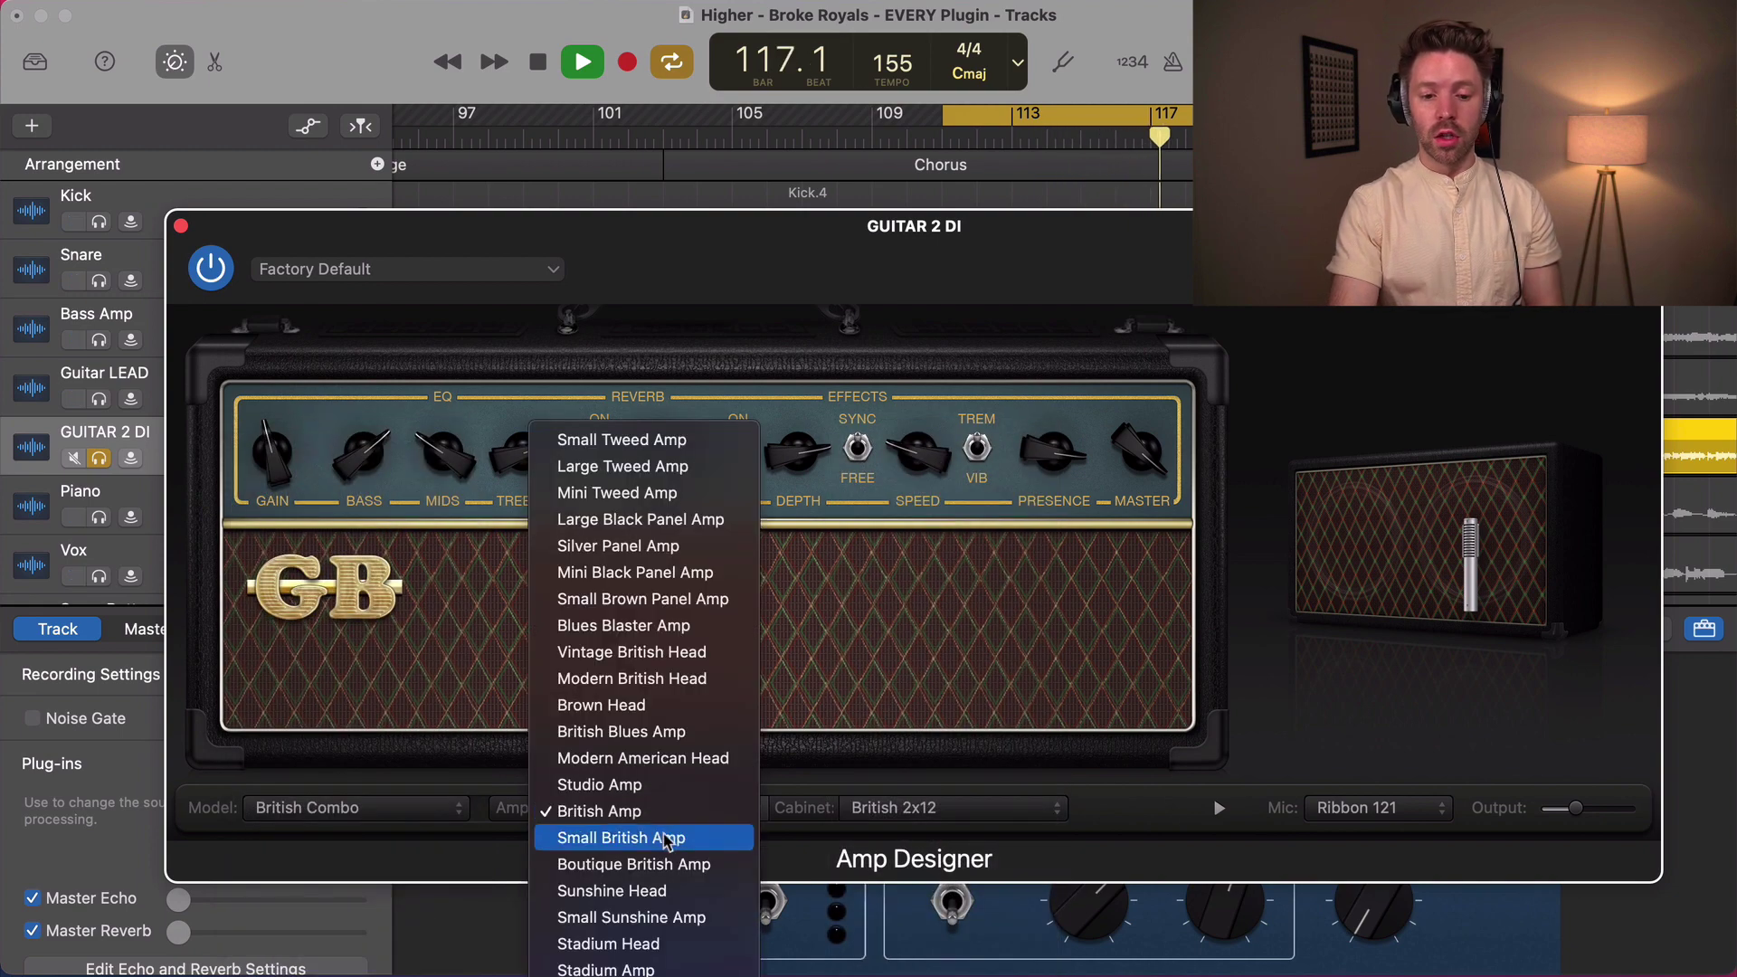
{"action": "left_click", "coordinate": [666, 841]}
{"action": "left_click", "coordinate": [905, 808]}
{"action": "left_click", "coordinate": [904, 731]}
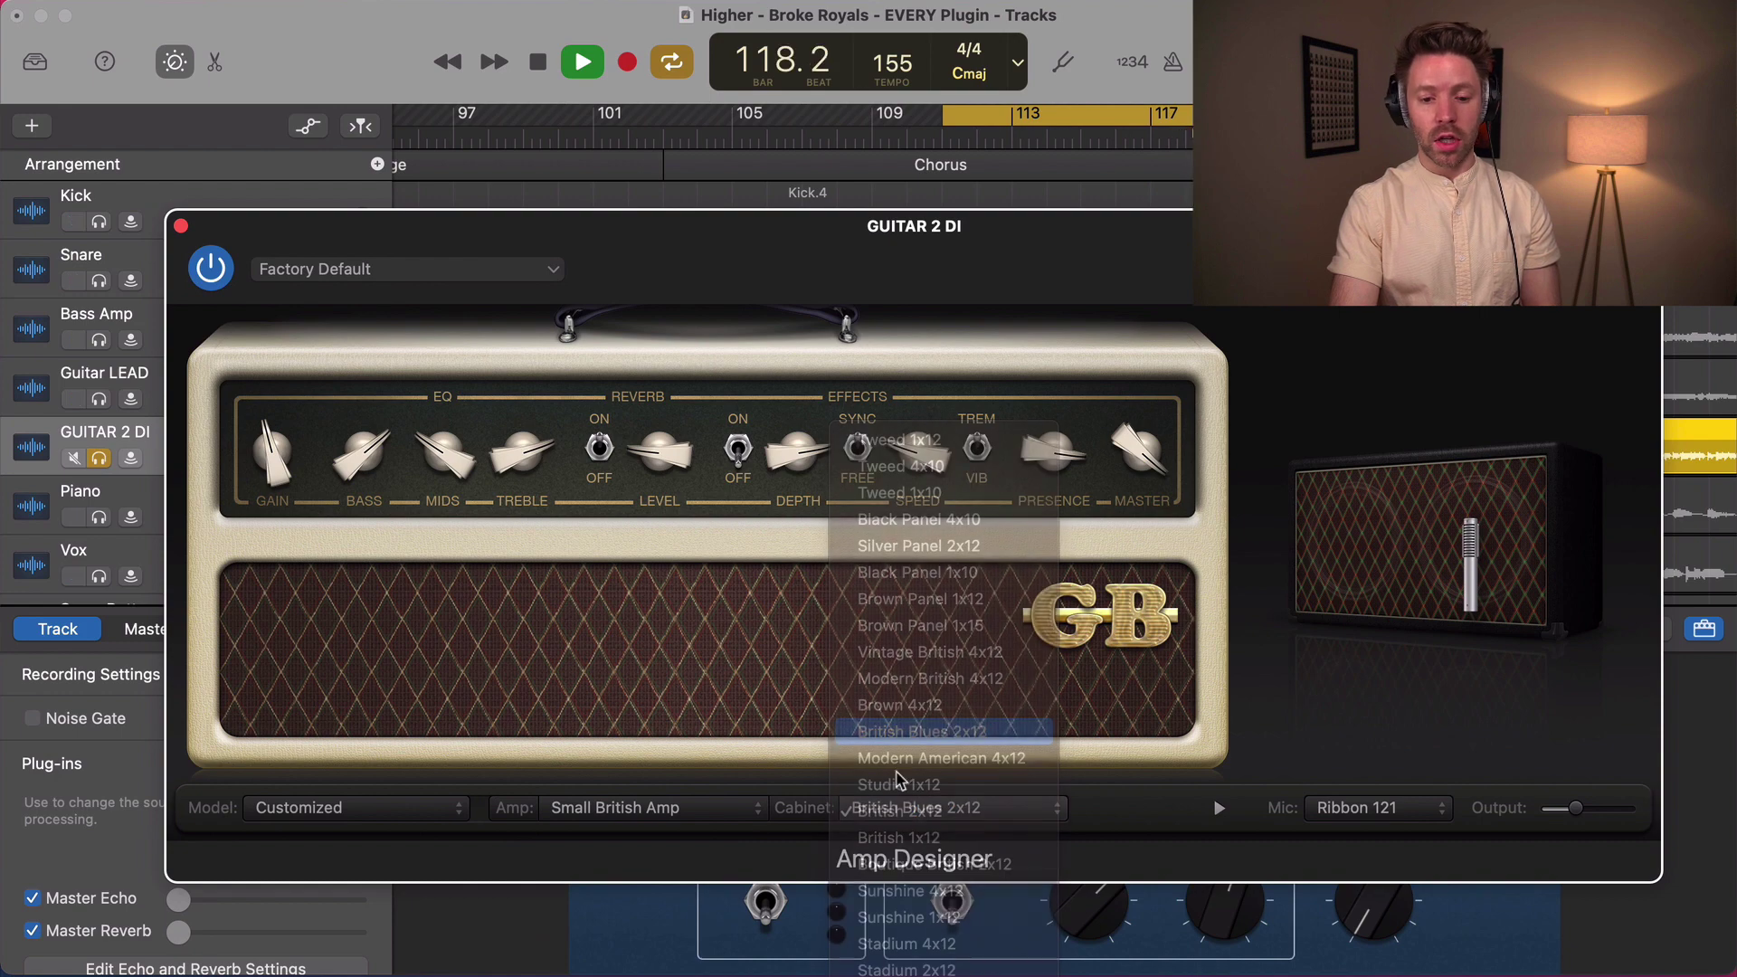
- Try the Boutique Retro Combo model and the Creamsicle Clean preset on the guitar
{"action": "left_click", "coordinate": [431, 809]}
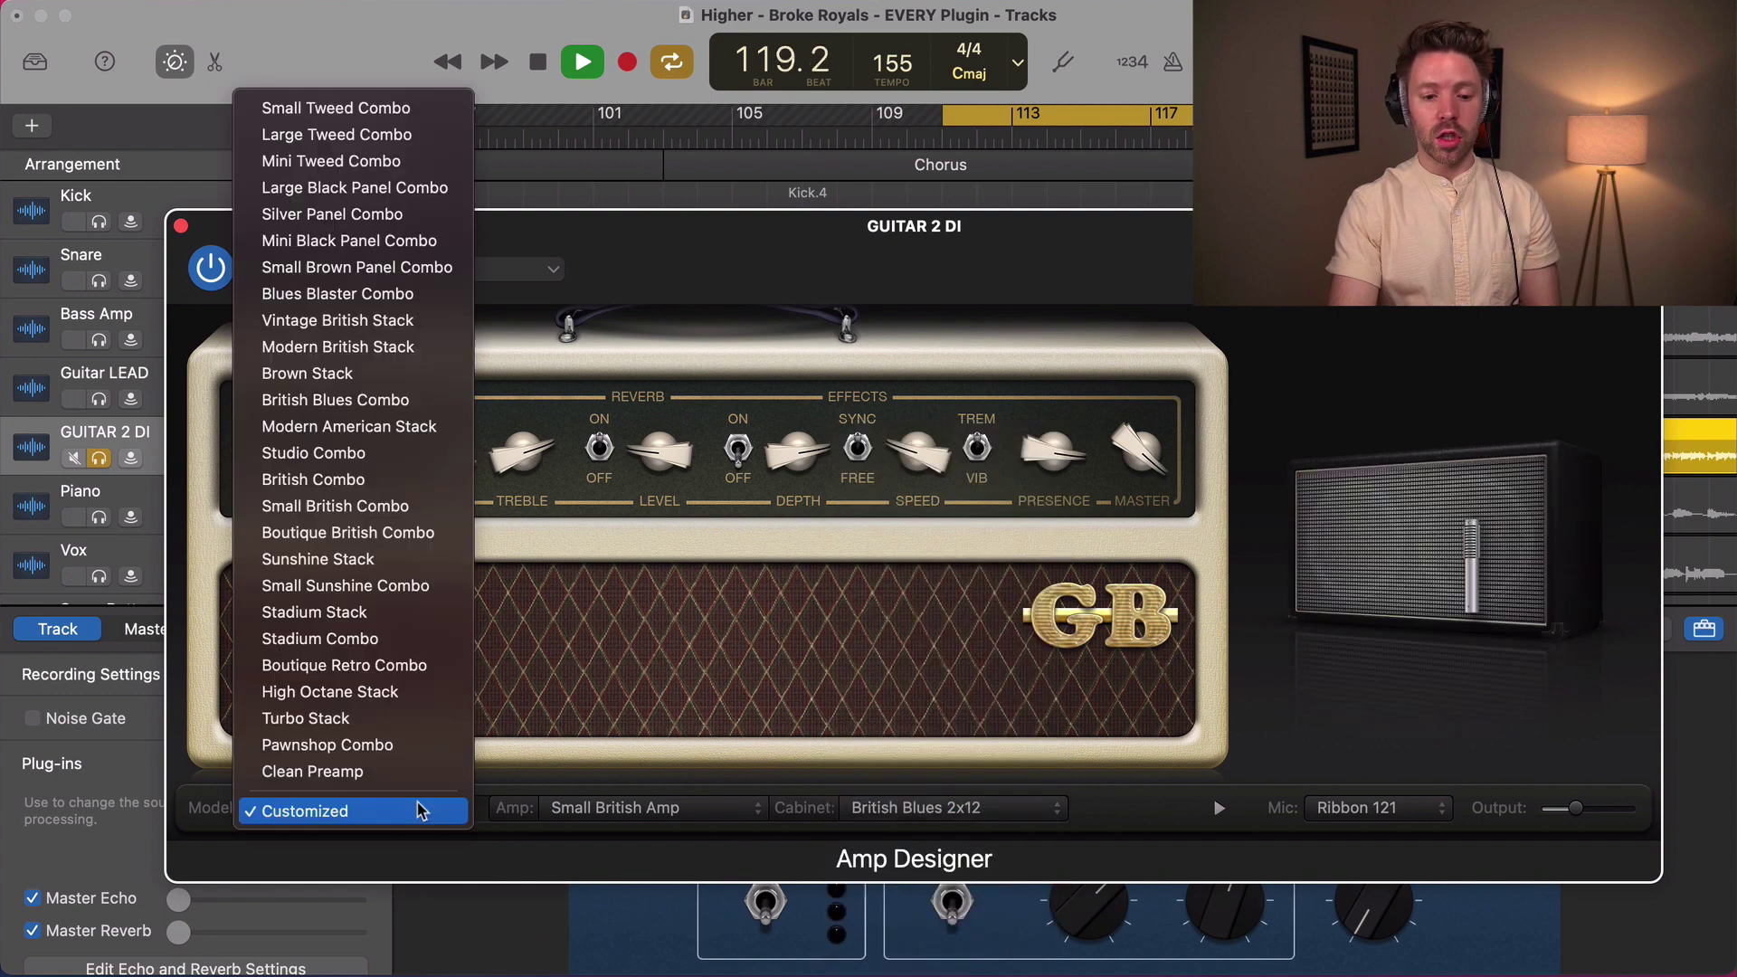
{"action": "left_click", "coordinate": [406, 665]}
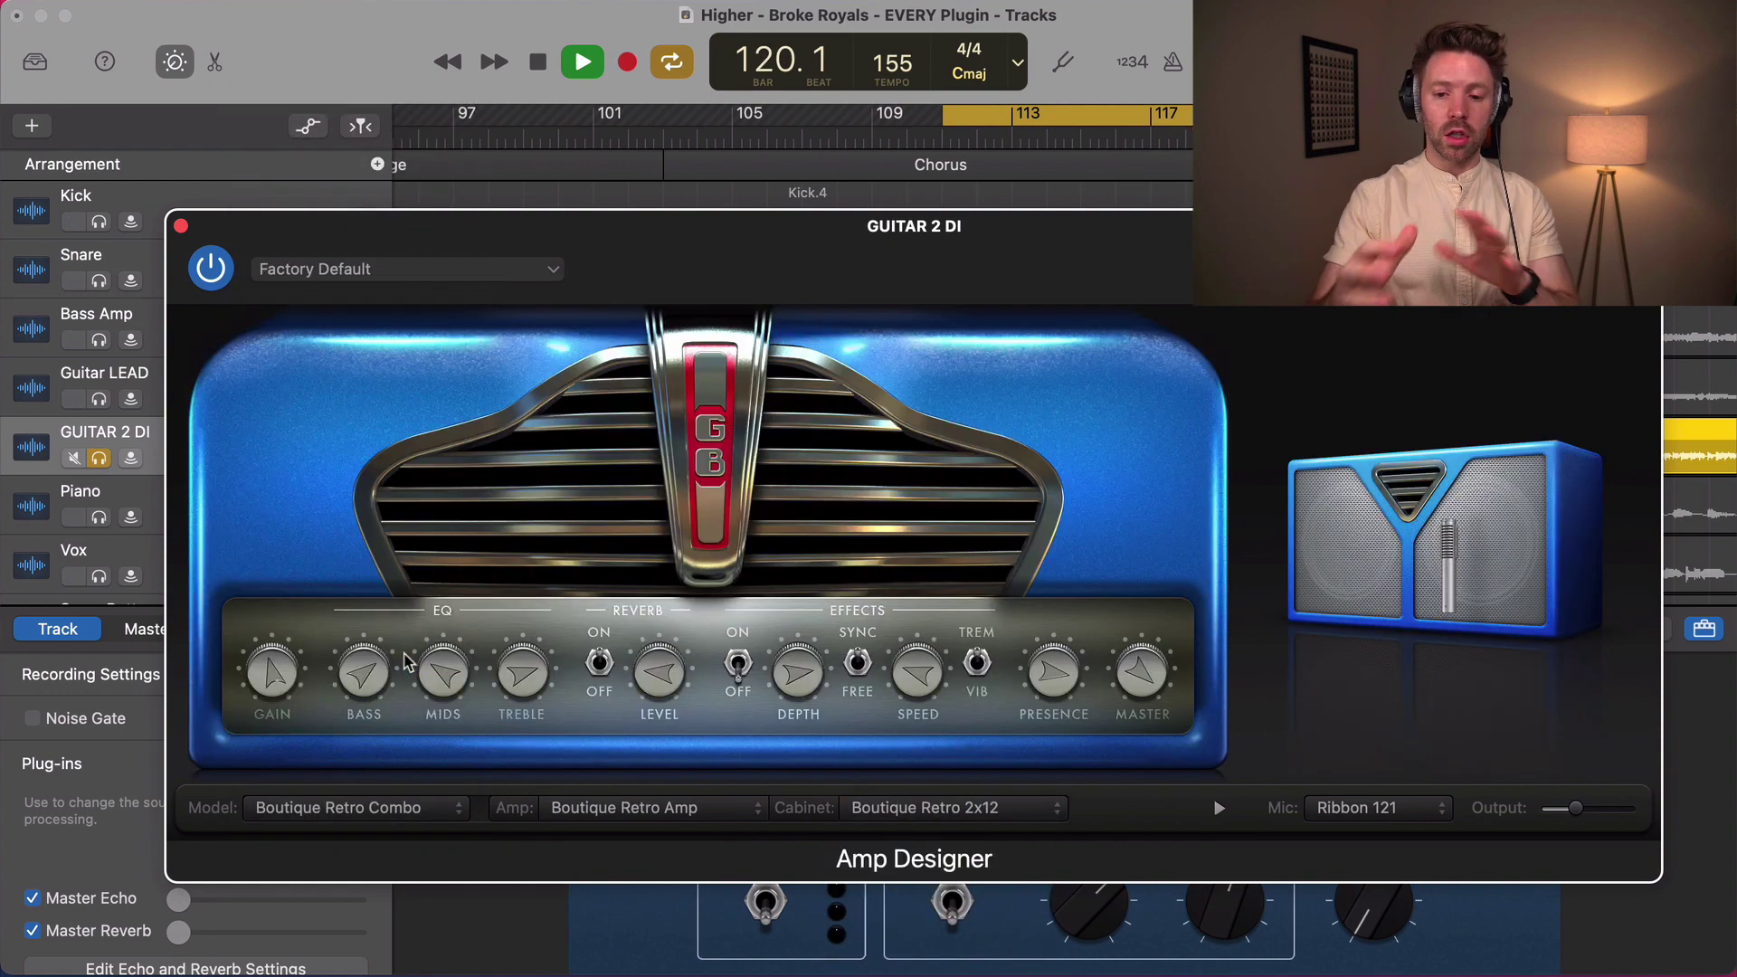
{"action": "left_click", "coordinate": [471, 262]}
{"action": "mouse_move", "coordinate": [385, 409]}
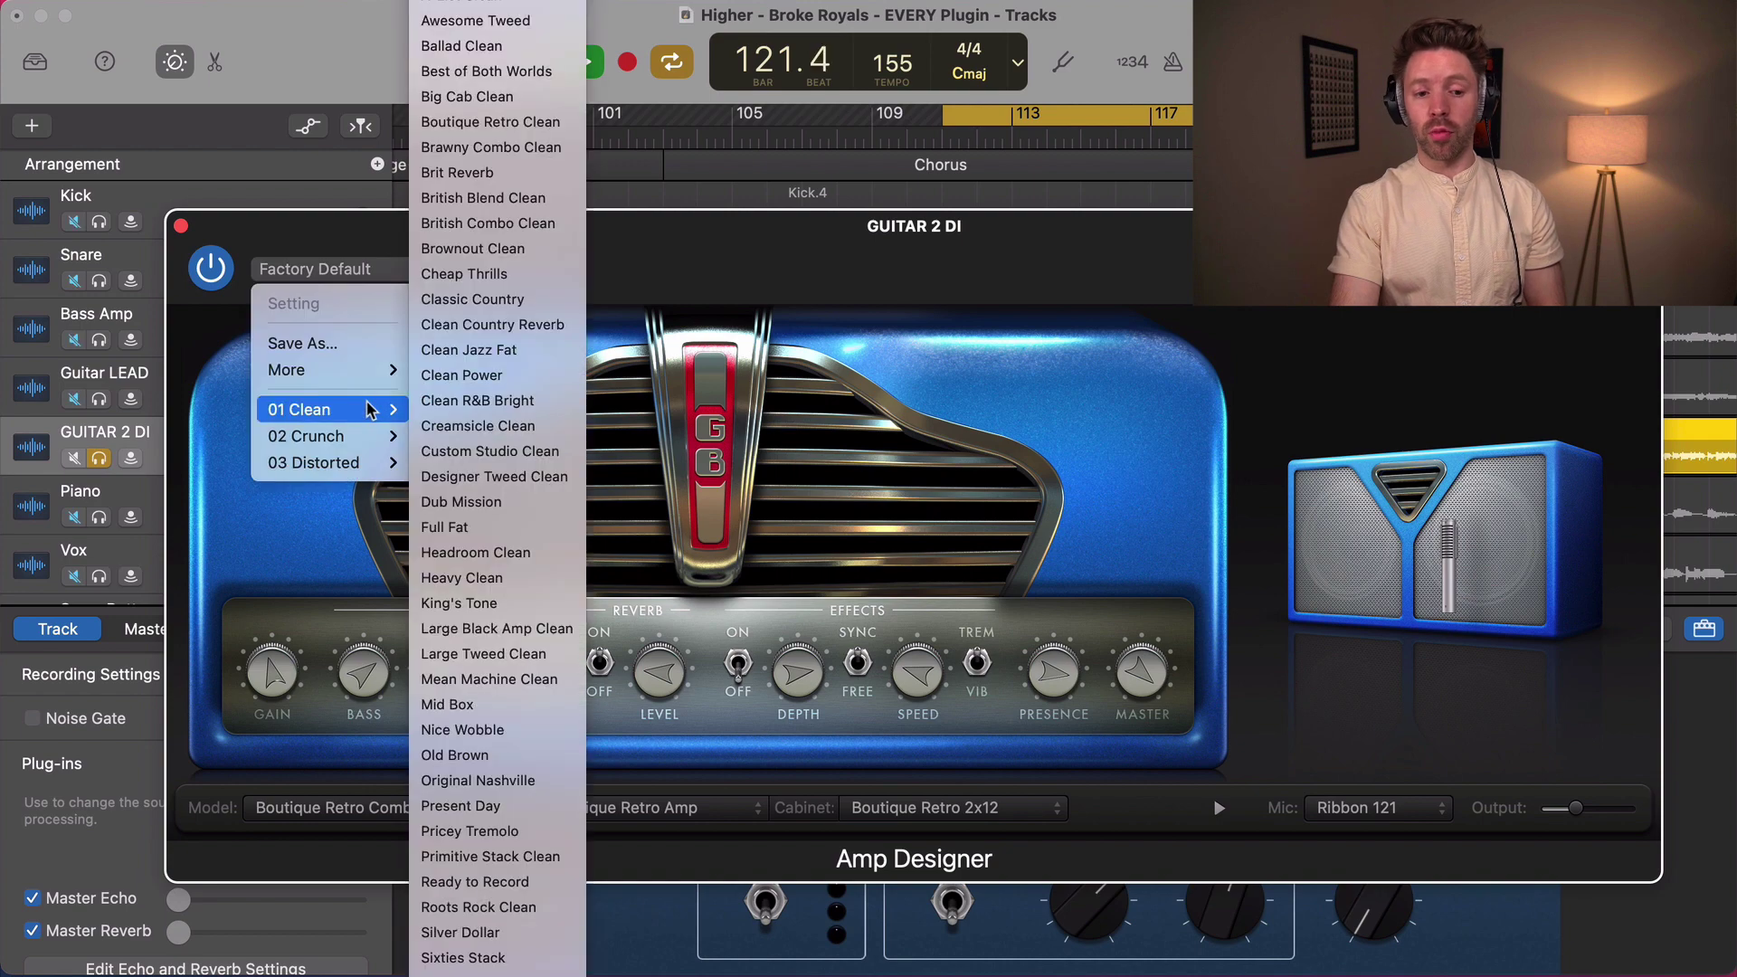
{"action": "left_click", "coordinate": [466, 427]}
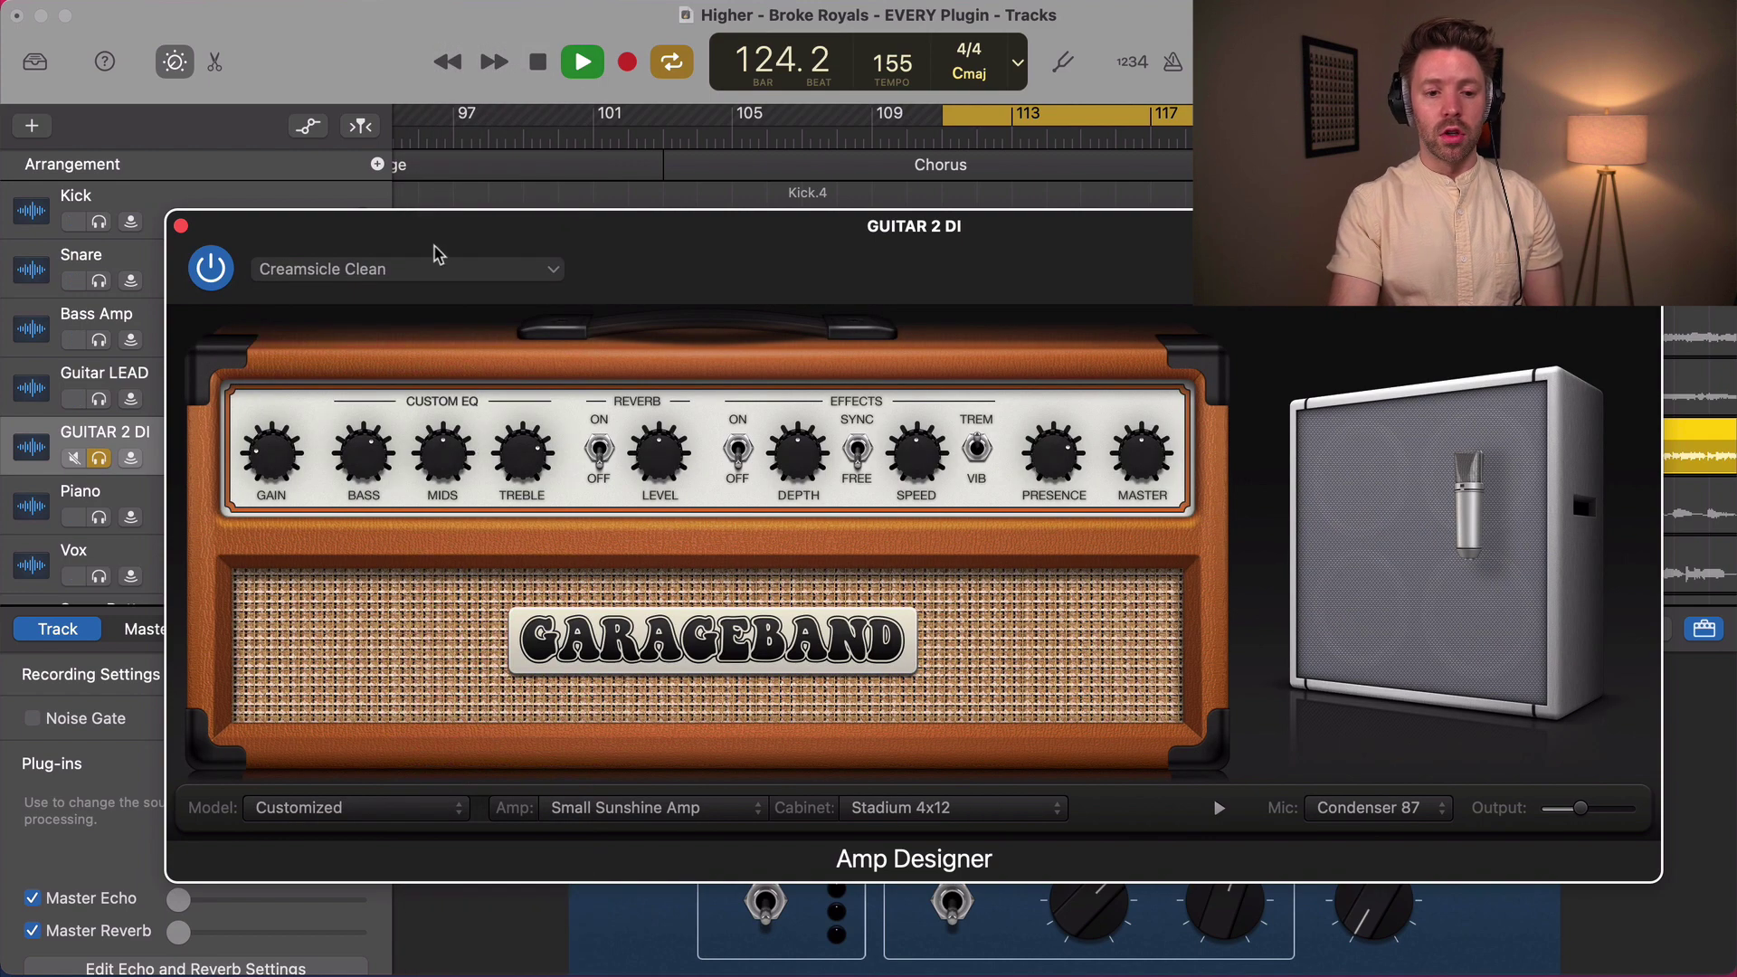
- Load the Sunshine Stack Crunch preset from the 02 Crunch category in Amp Designer
{"action": "left_click", "coordinate": [437, 267]}
{"action": "mouse_move", "coordinate": [310, 435]}
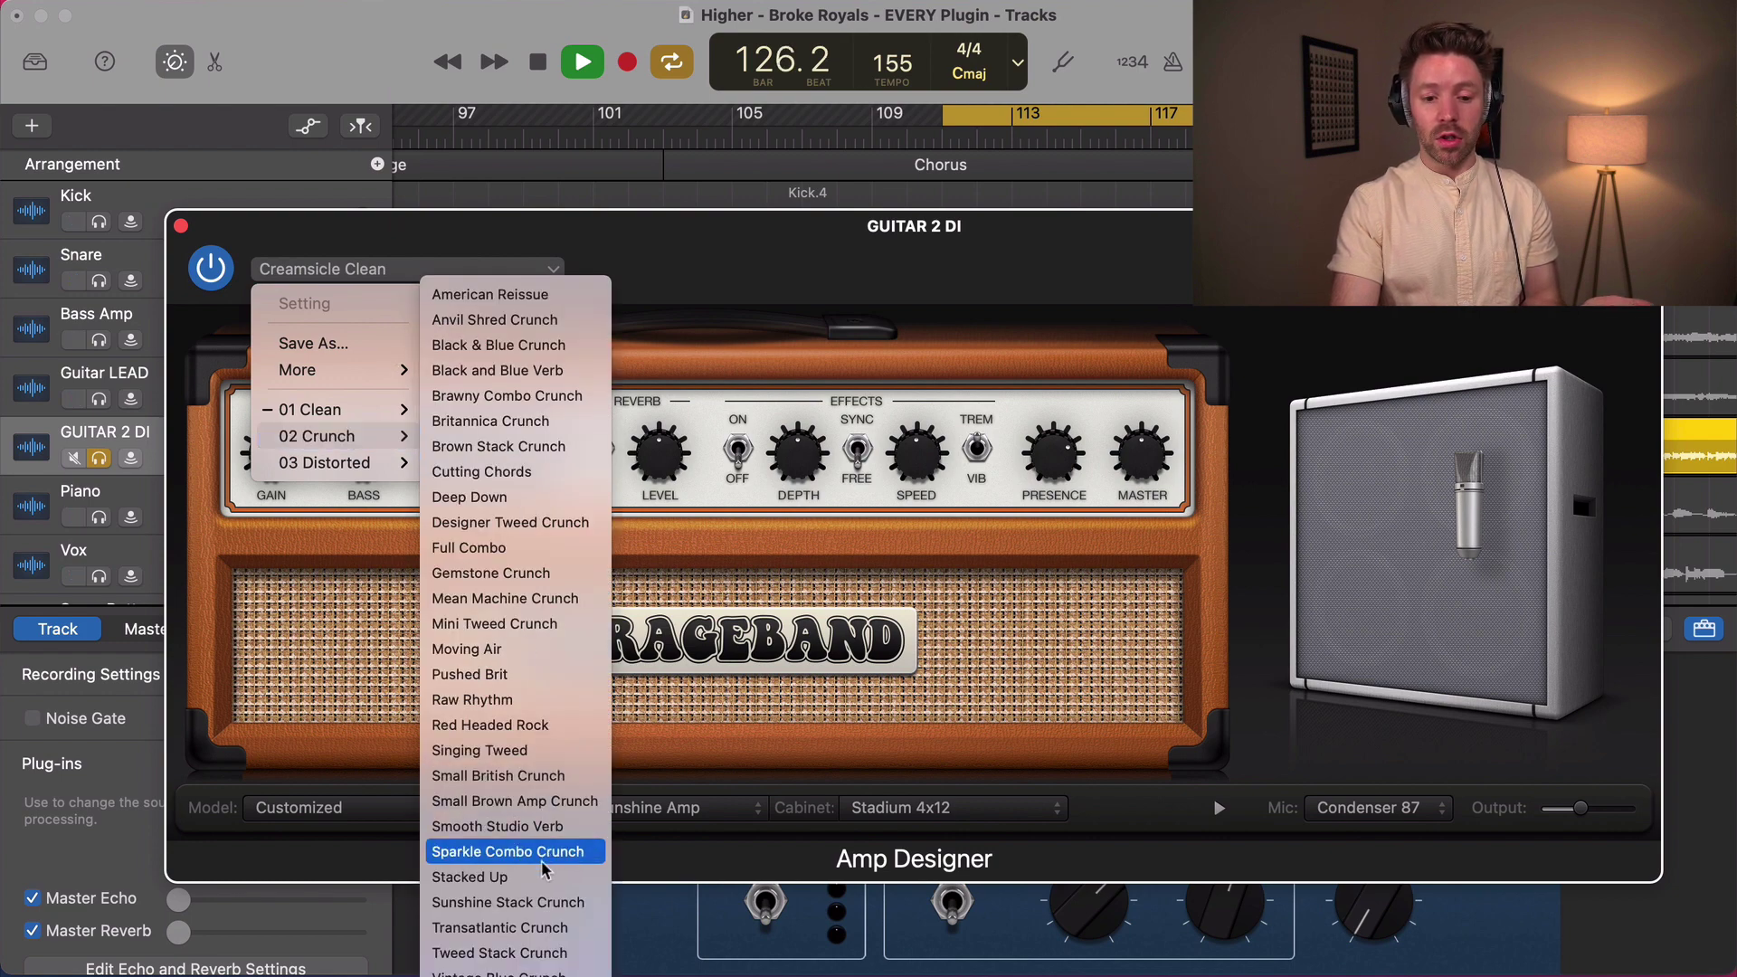
{"action": "left_click", "coordinate": [541, 905]}
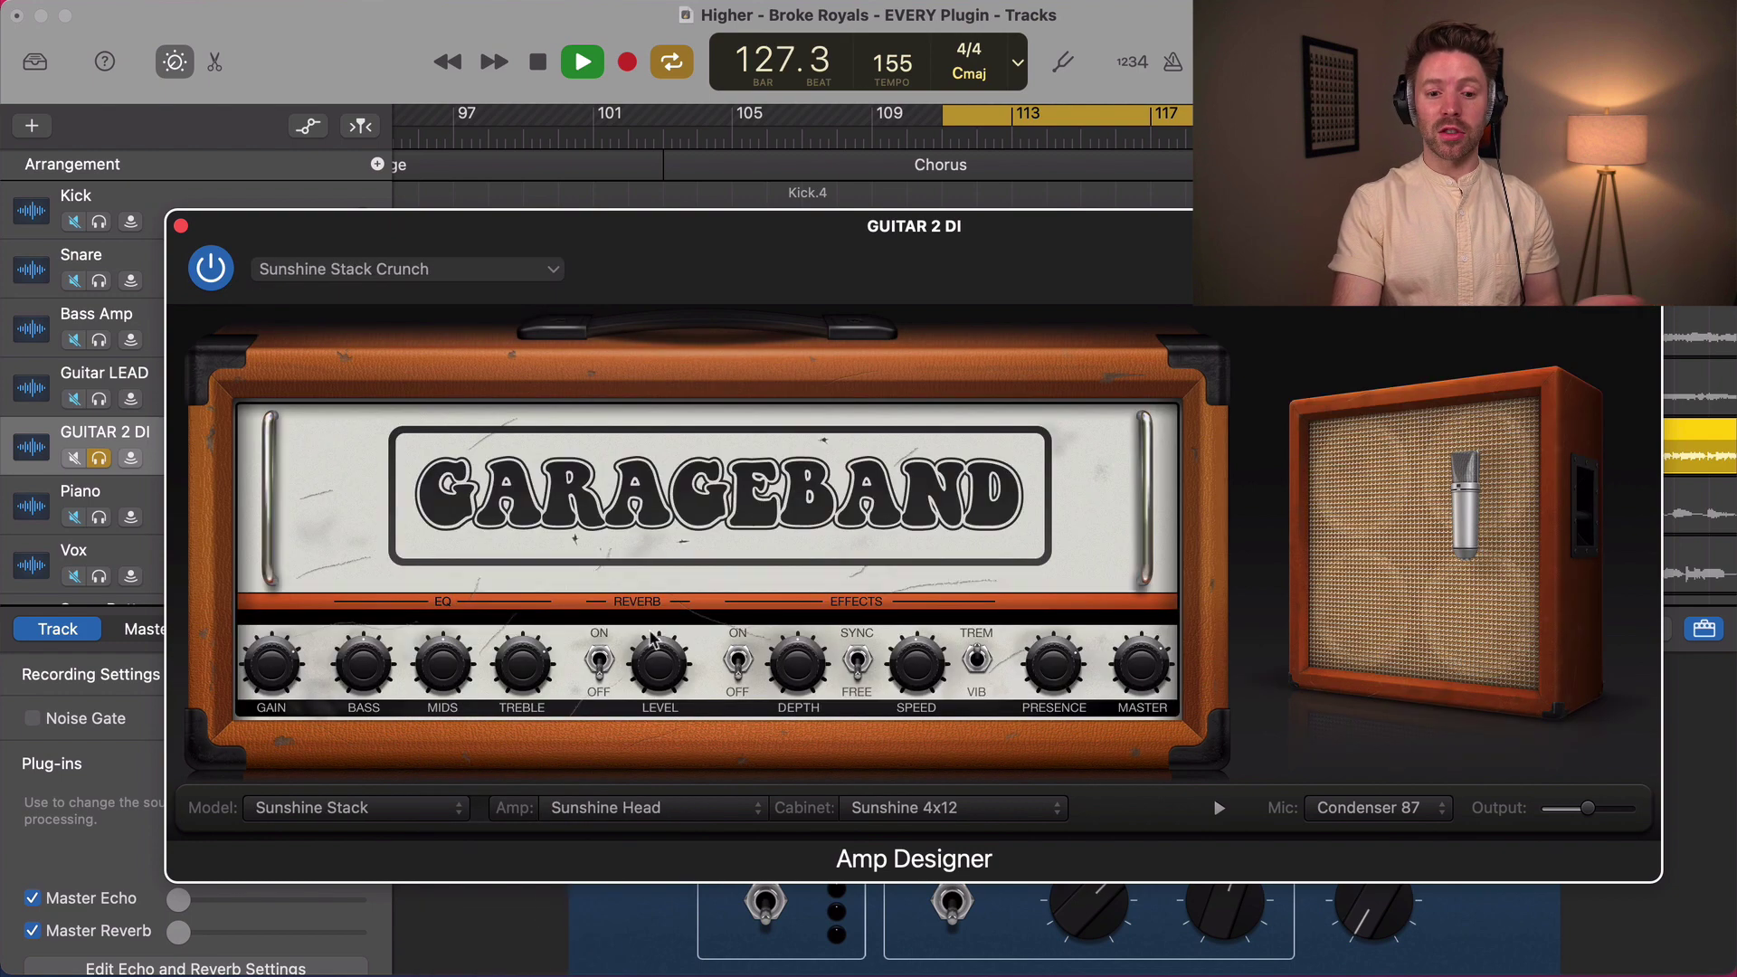
- Try the Condenser 414, Dynamic 57, Dynamic 609 and Dynamic 421 microphones on the Sunshine 4x12 cabinet
{"action": "left_click", "coordinate": [1333, 810]}
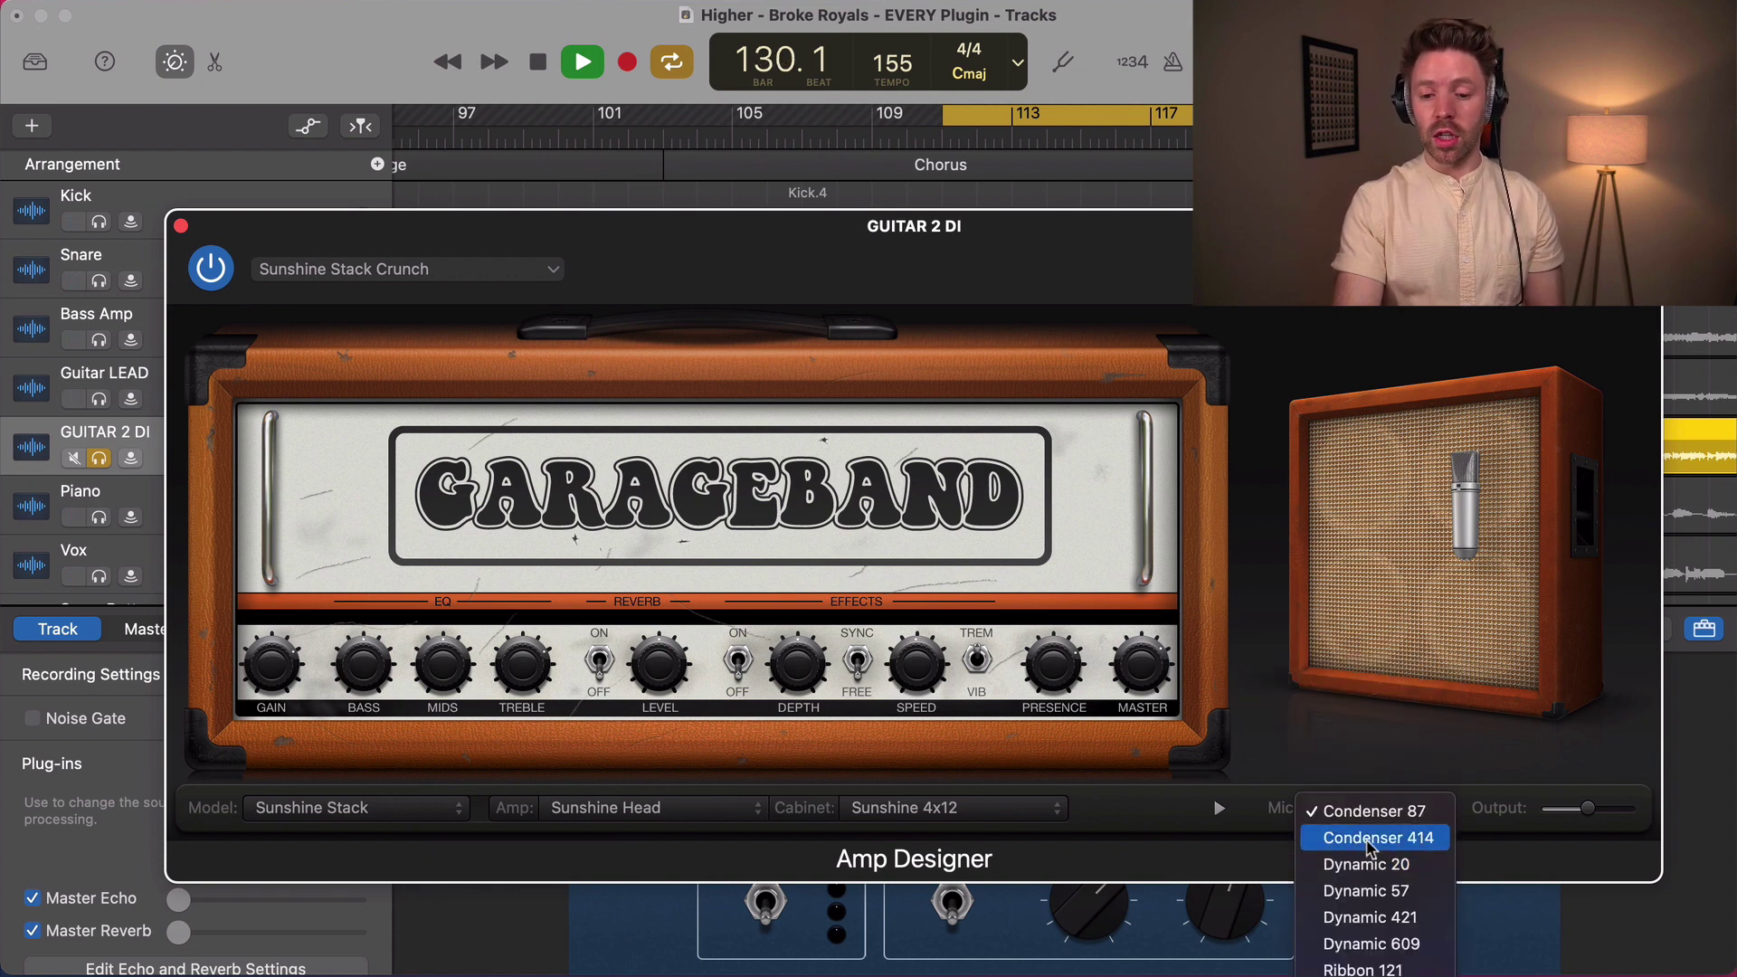
{"action": "key", "text": "Return"}
{"action": "mouse_move", "coordinate": [1478, 479]}
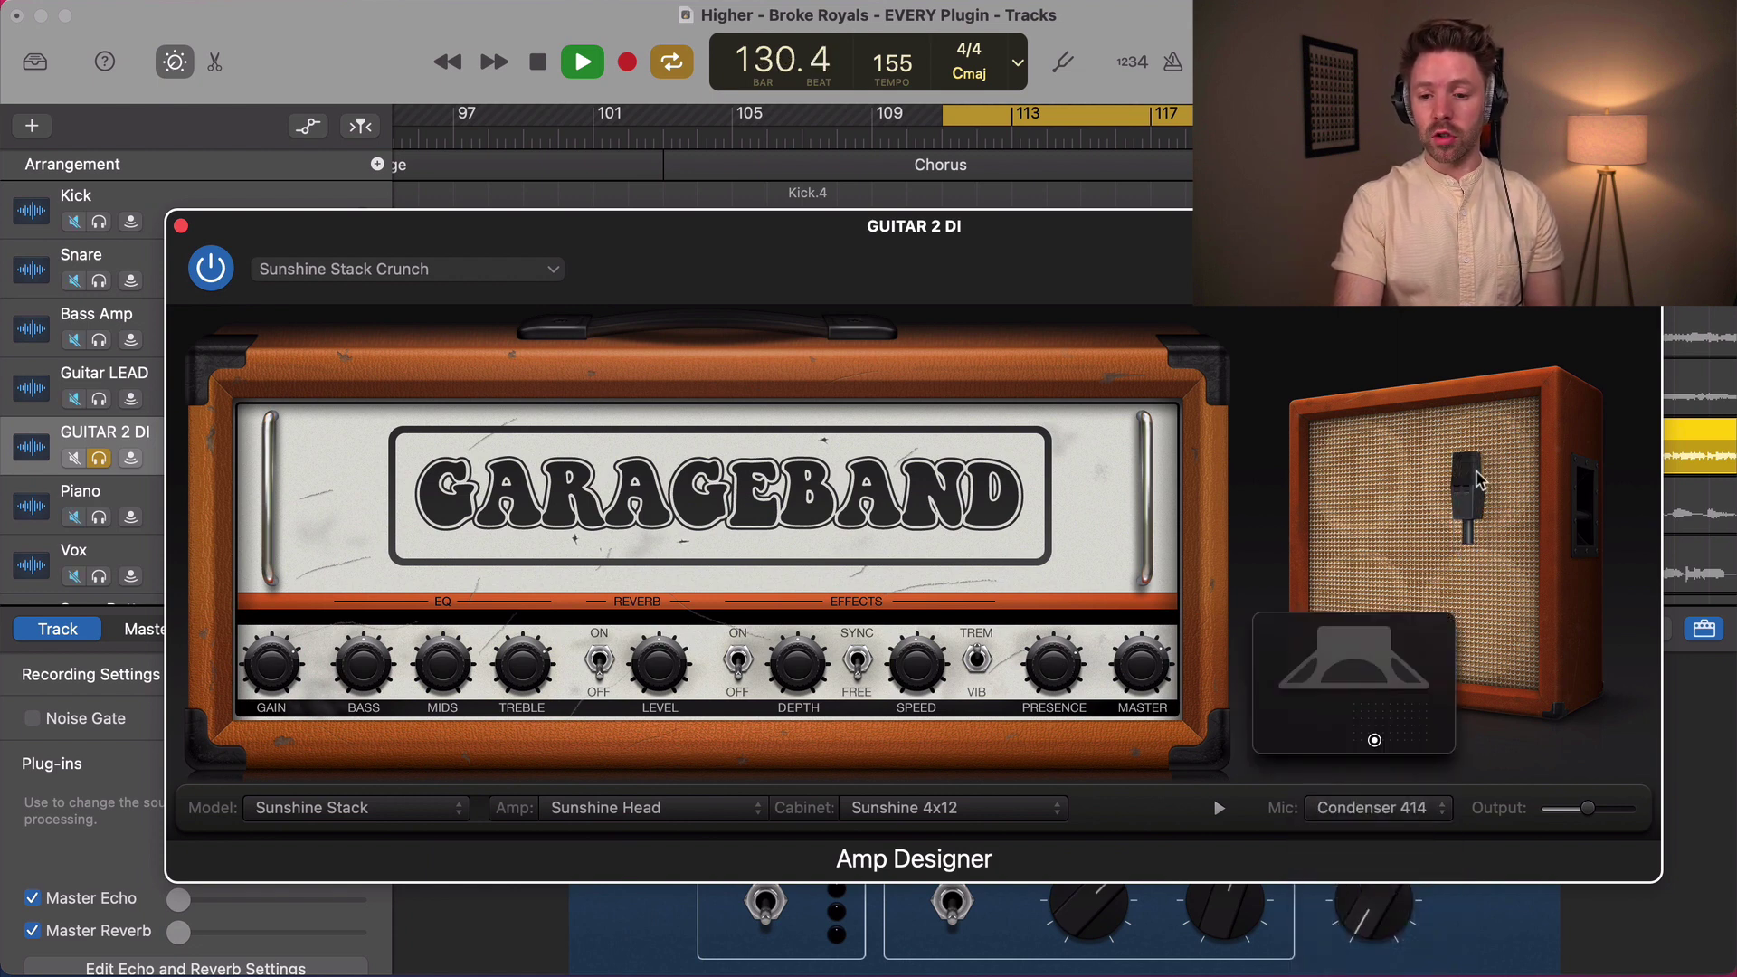
{"action": "left_click", "coordinate": [1412, 808]}
{"action": "left_click", "coordinate": [1361, 861]}
{"action": "left_click", "coordinate": [1407, 815]}
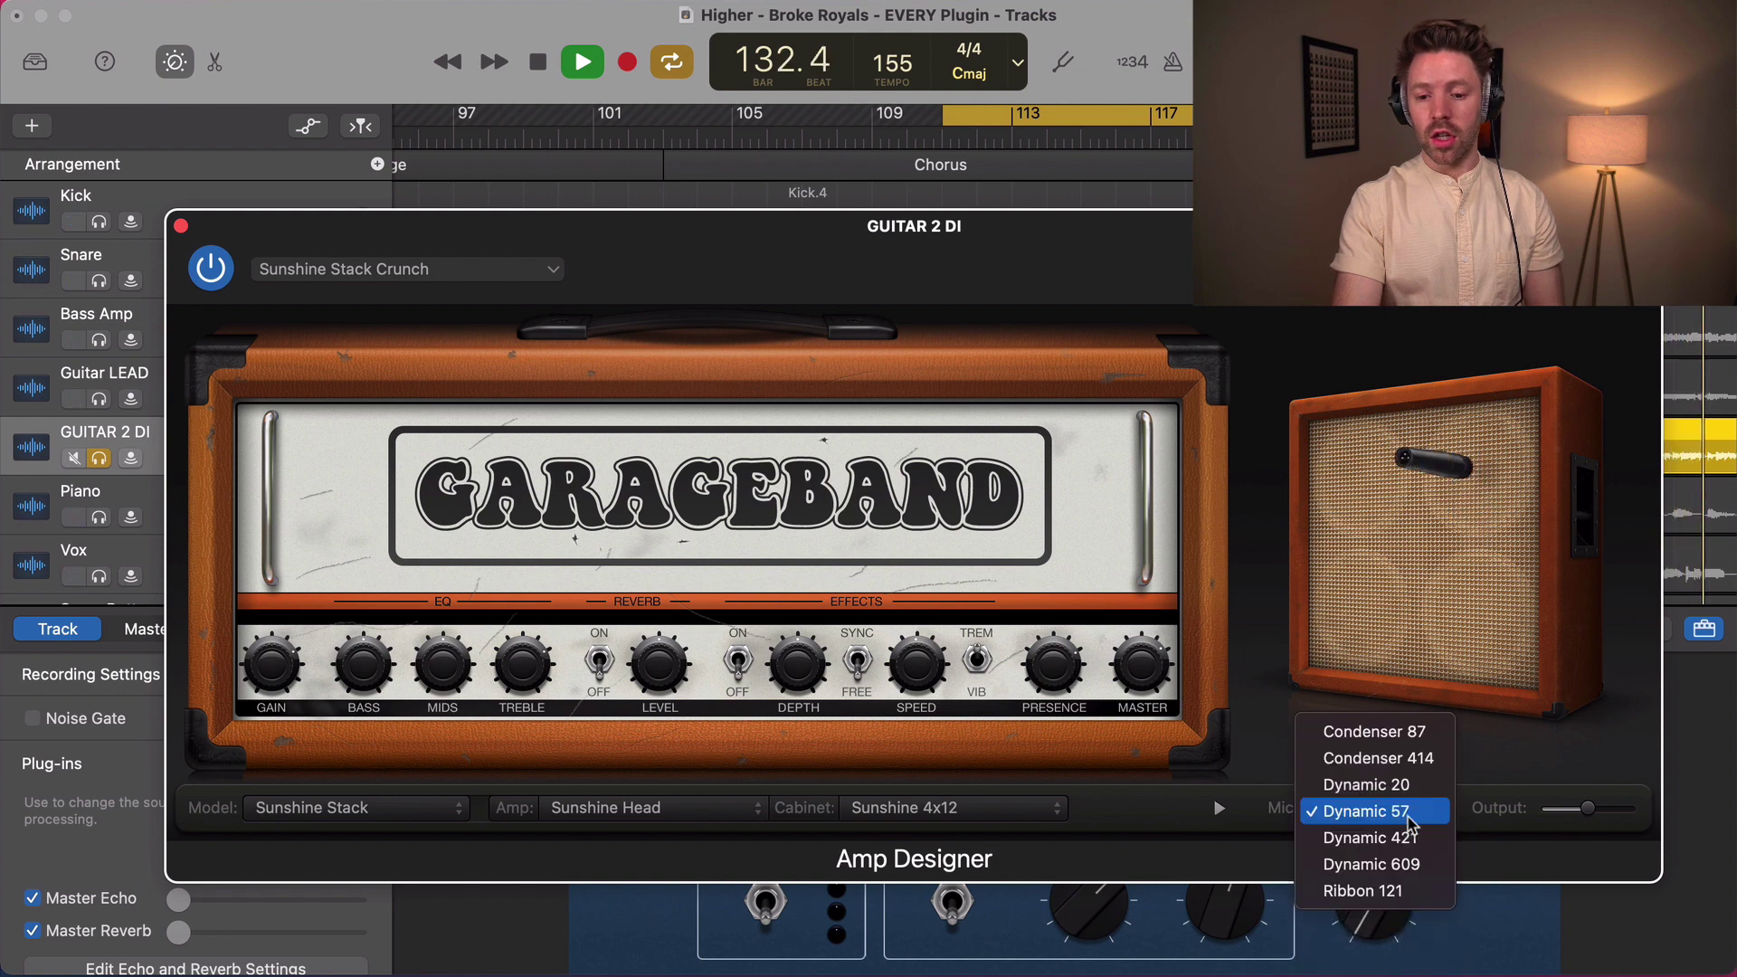
{"action": "left_click", "coordinate": [1392, 863]}
{"action": "left_click", "coordinate": [1401, 808]}
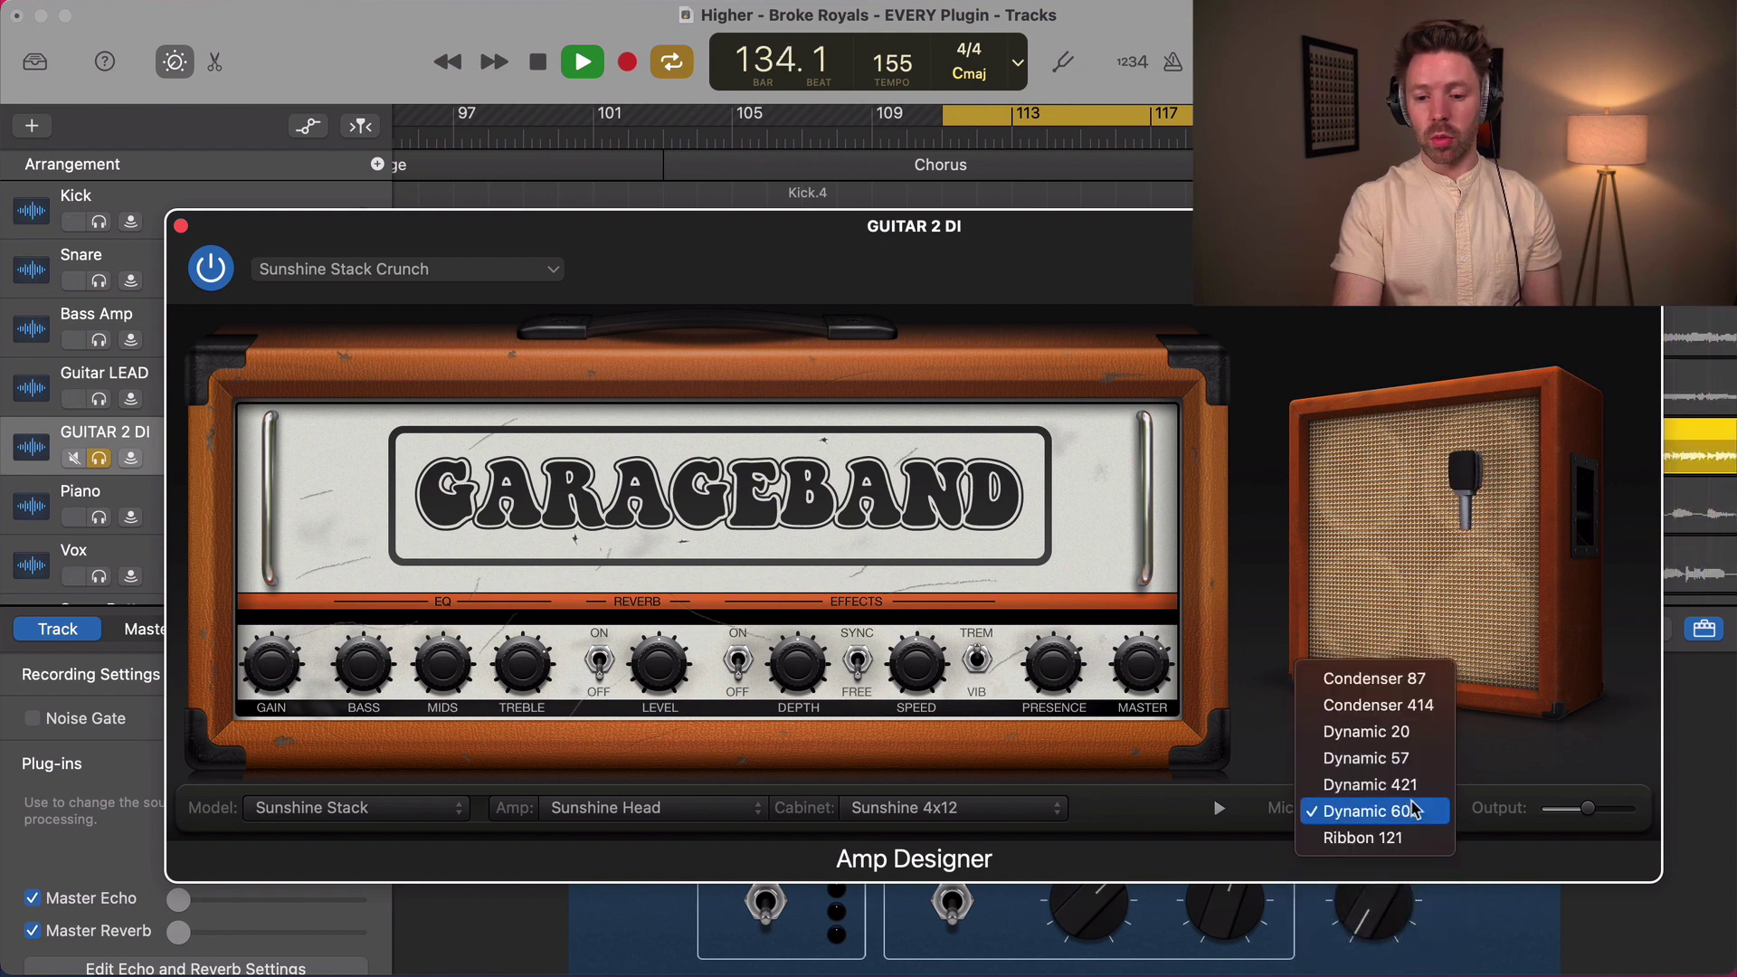
{"action": "left_click", "coordinate": [1403, 780]}
- Move the cabinet microphone off-centre, set it to Dynamic 57, and close Amp Designer with playback stopped
{"action": "mouse_move", "coordinate": [1457, 569]}
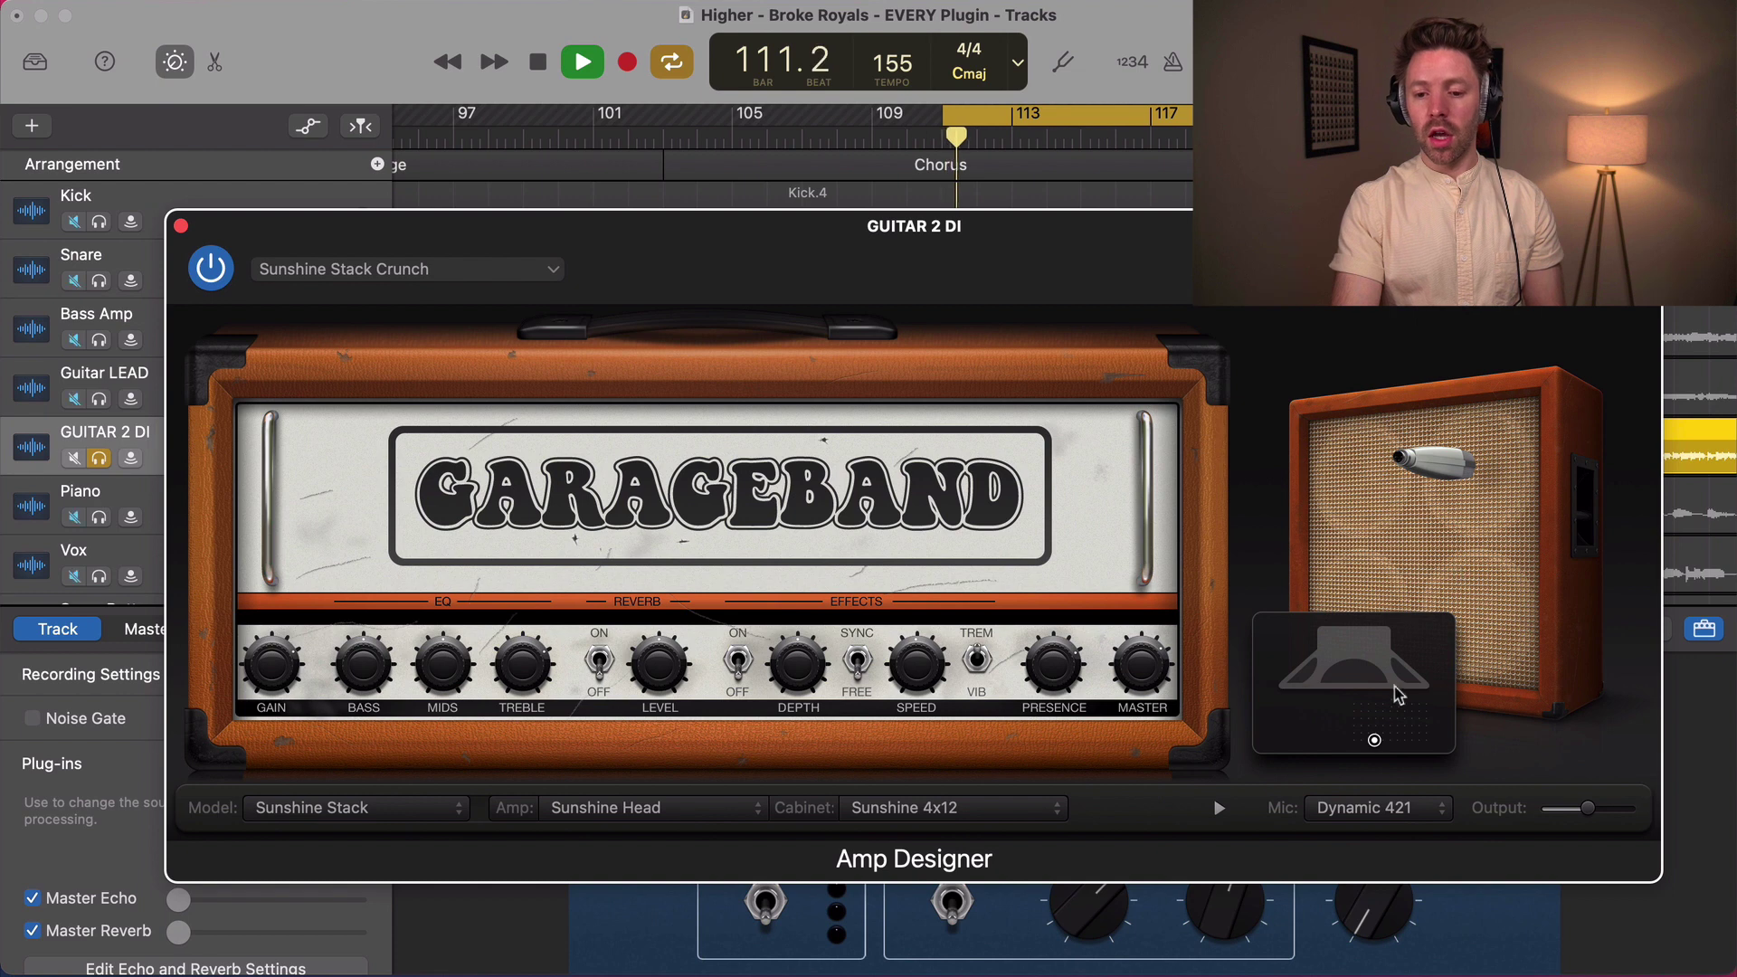
{"action": "left_click_drag", "start_coordinate": [1374, 735], "coordinate": [1412, 713]}
{"action": "left_click", "coordinate": [1393, 807]}
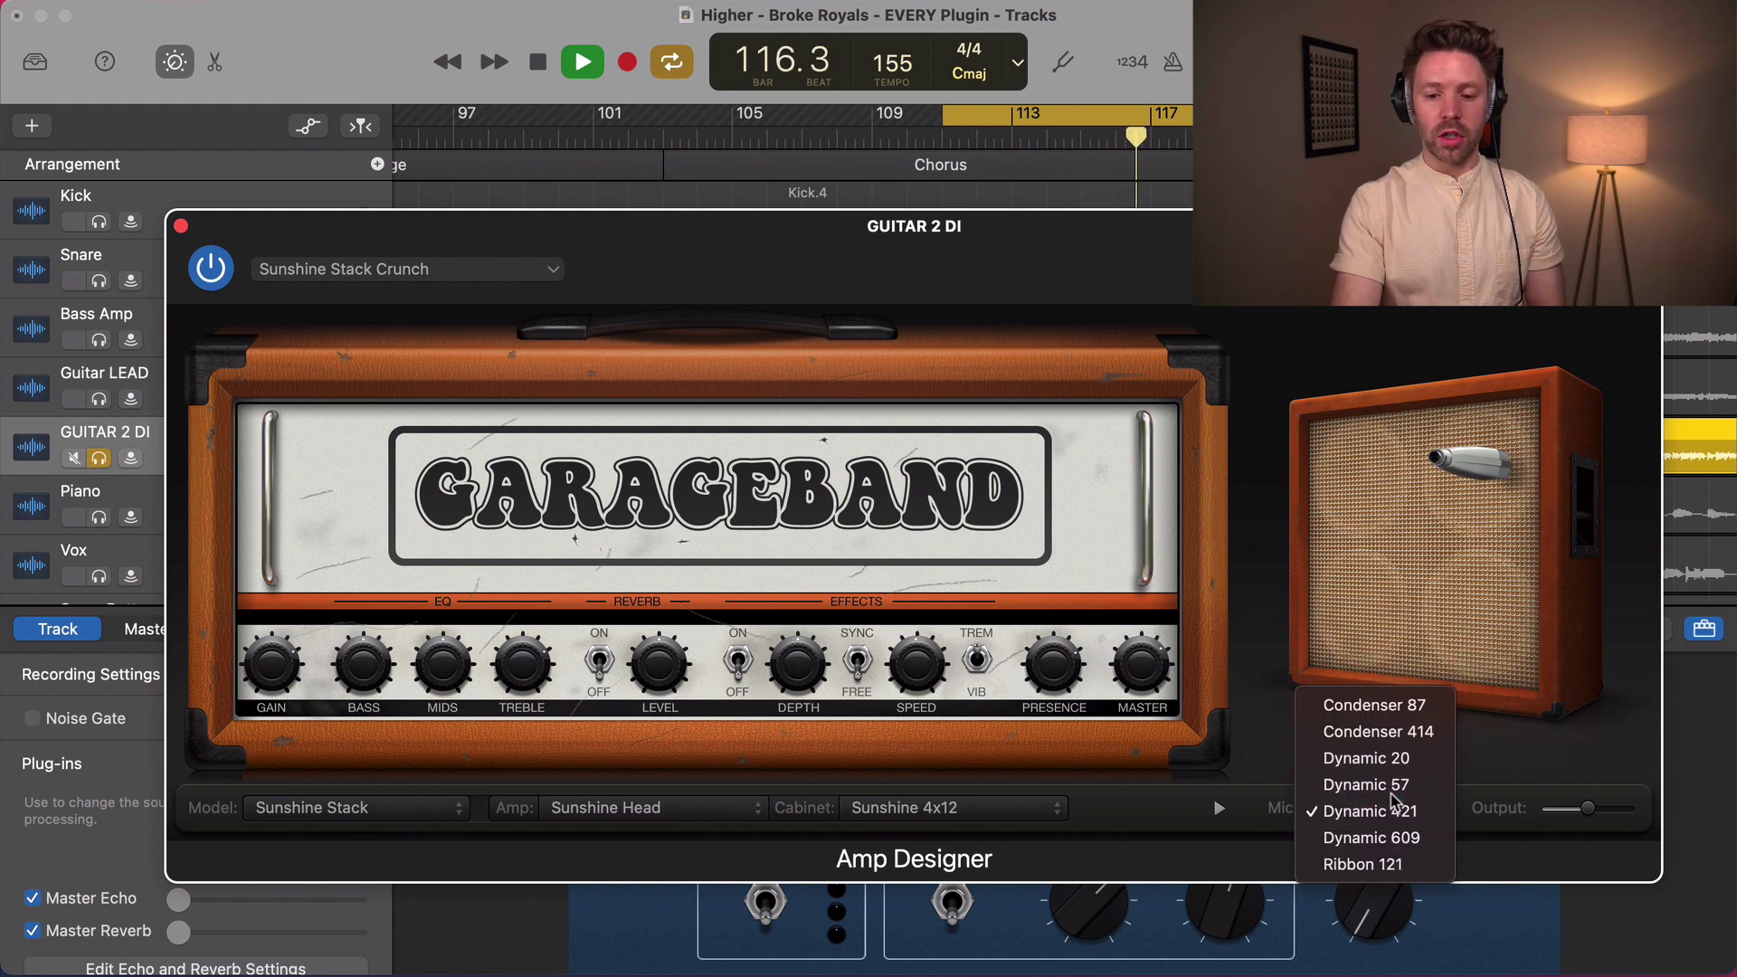
{"action": "left_click", "coordinate": [1390, 792]}
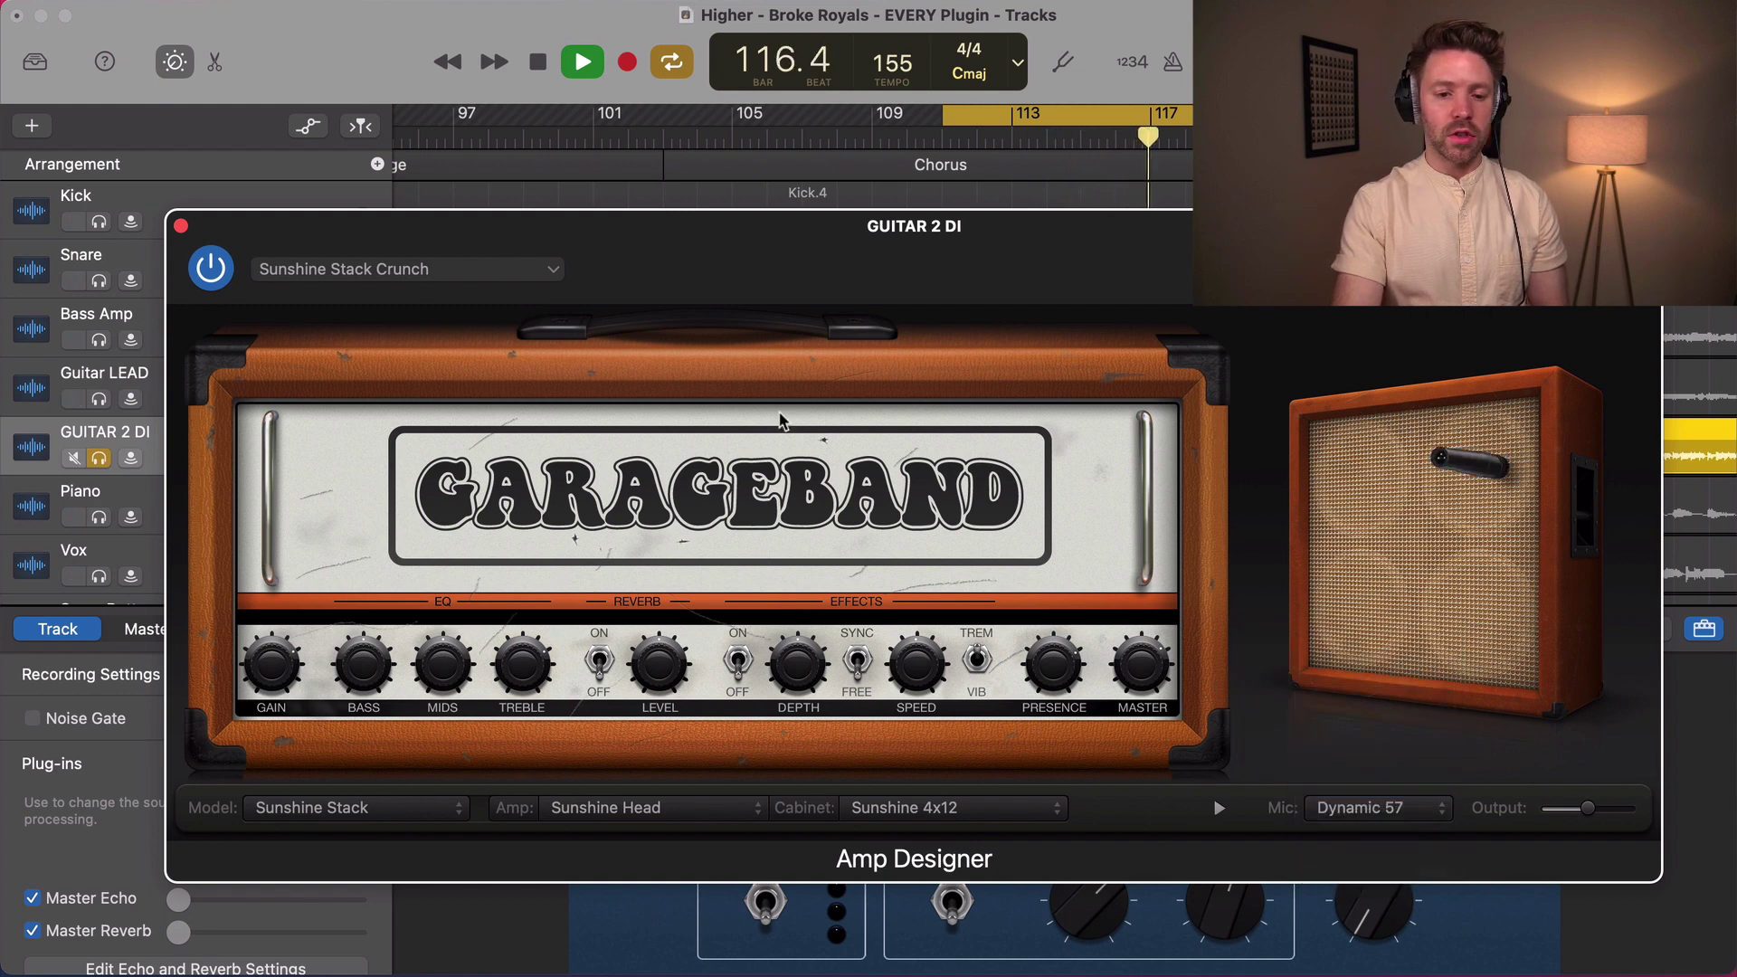
{"action": "left_click", "coordinate": [181, 226]}
{"action": "key", "text": "space"}
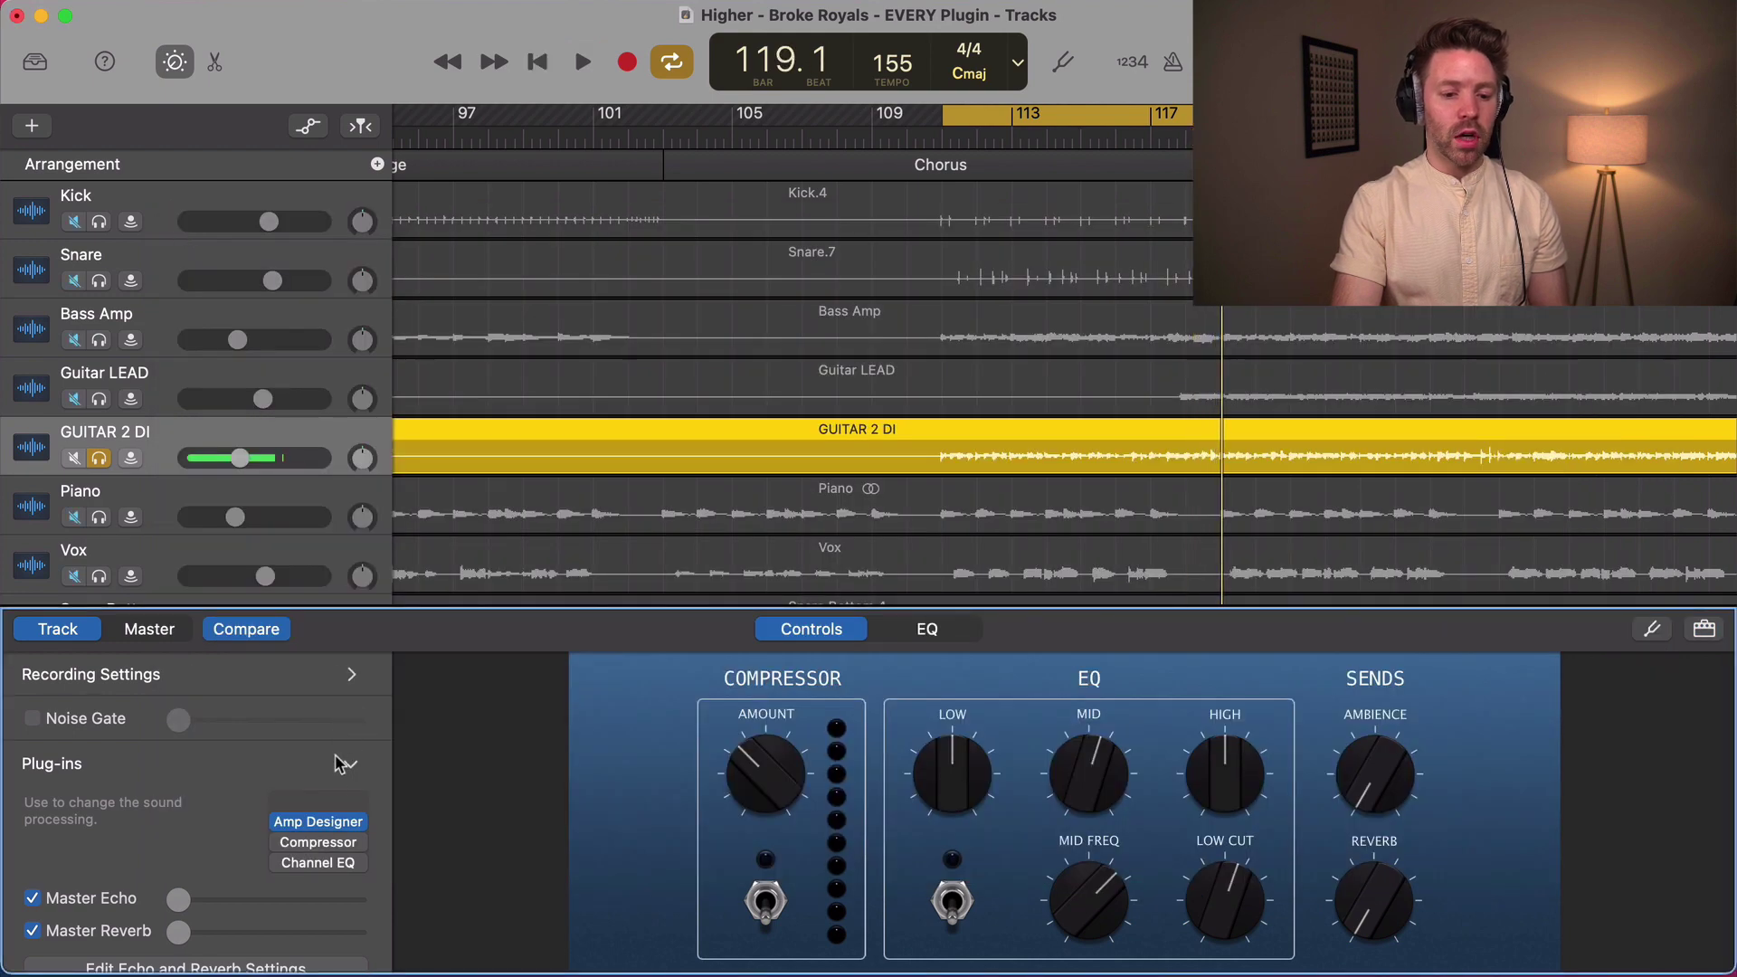
- Insert the Pedalboard plug-in in the empty slot of GUITAR 2 DI and briefly audition the track without stompboxes
{"action": "left_click", "coordinate": [317, 801]}
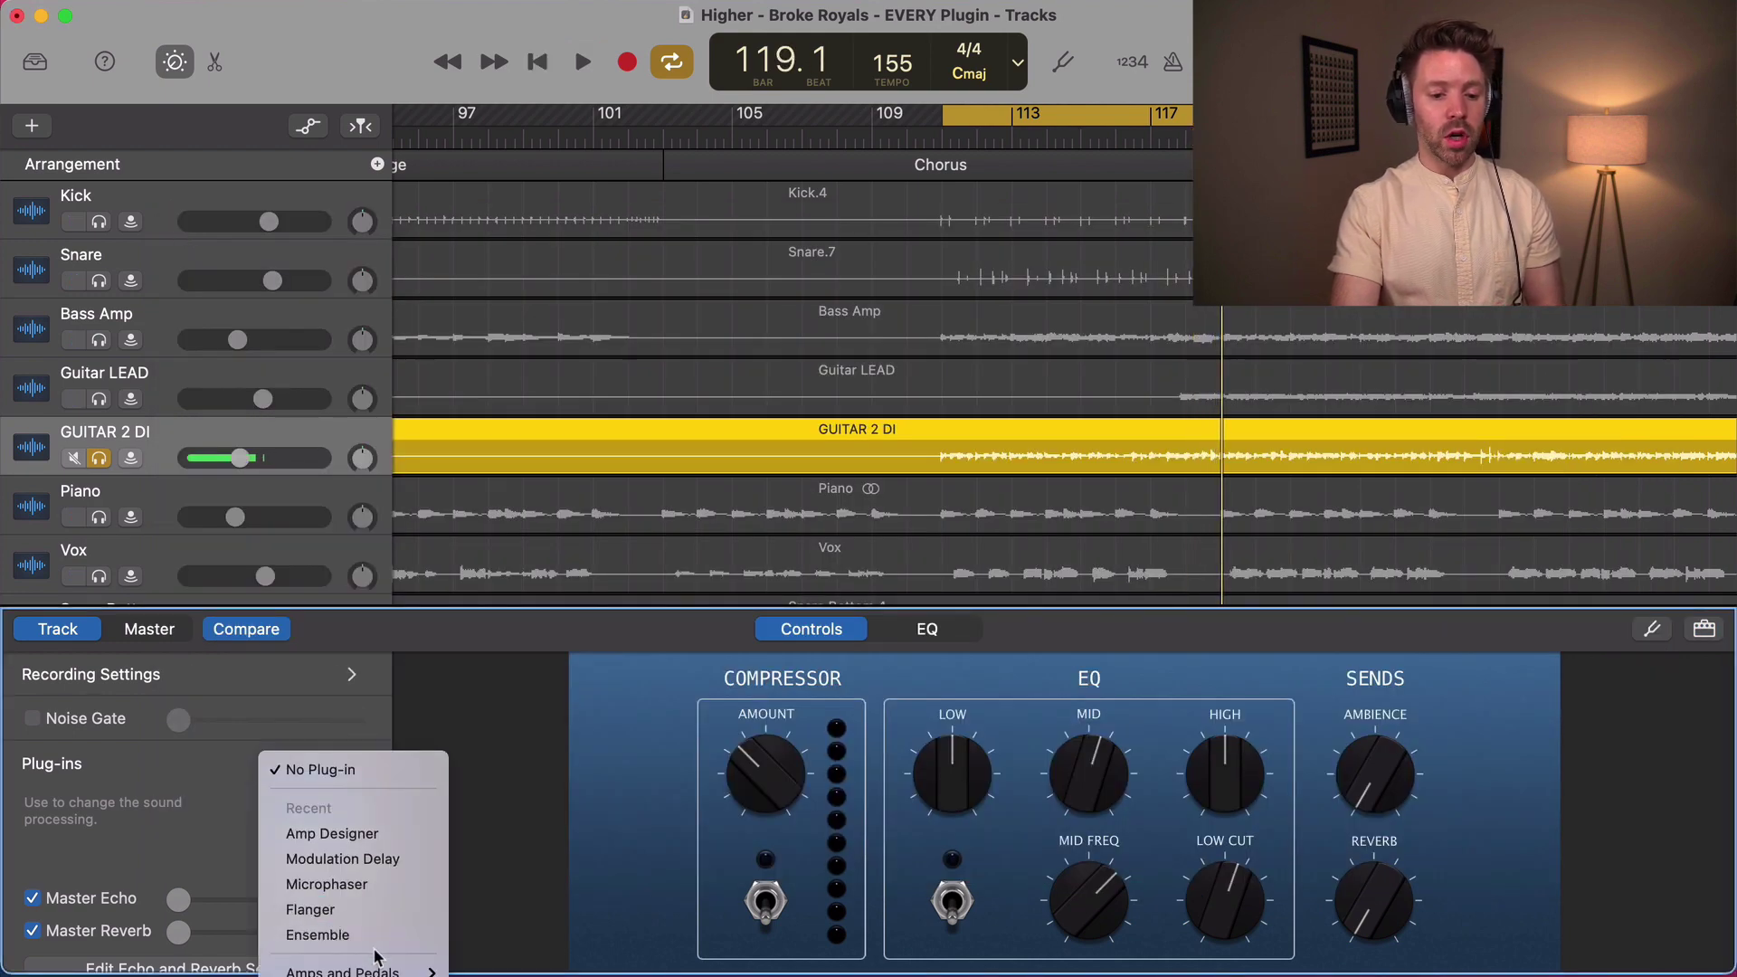
{"action": "mouse_move", "coordinate": [371, 972]}
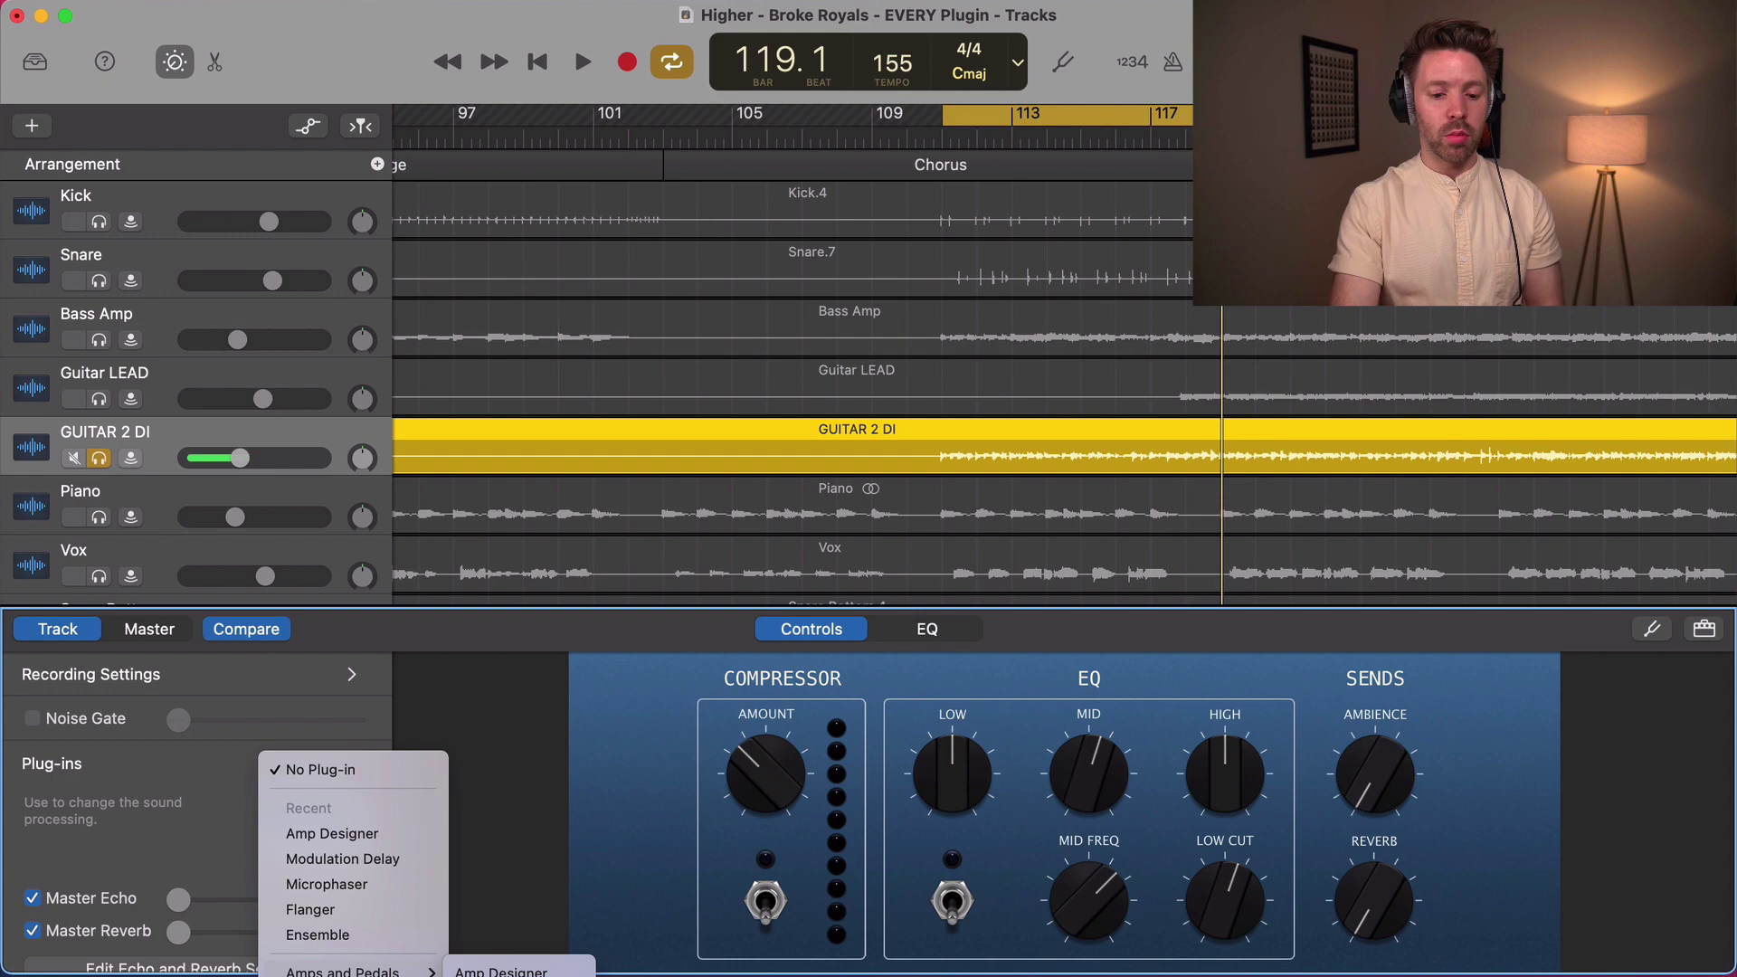
{"action": "left_click", "coordinate": [474, 930]}
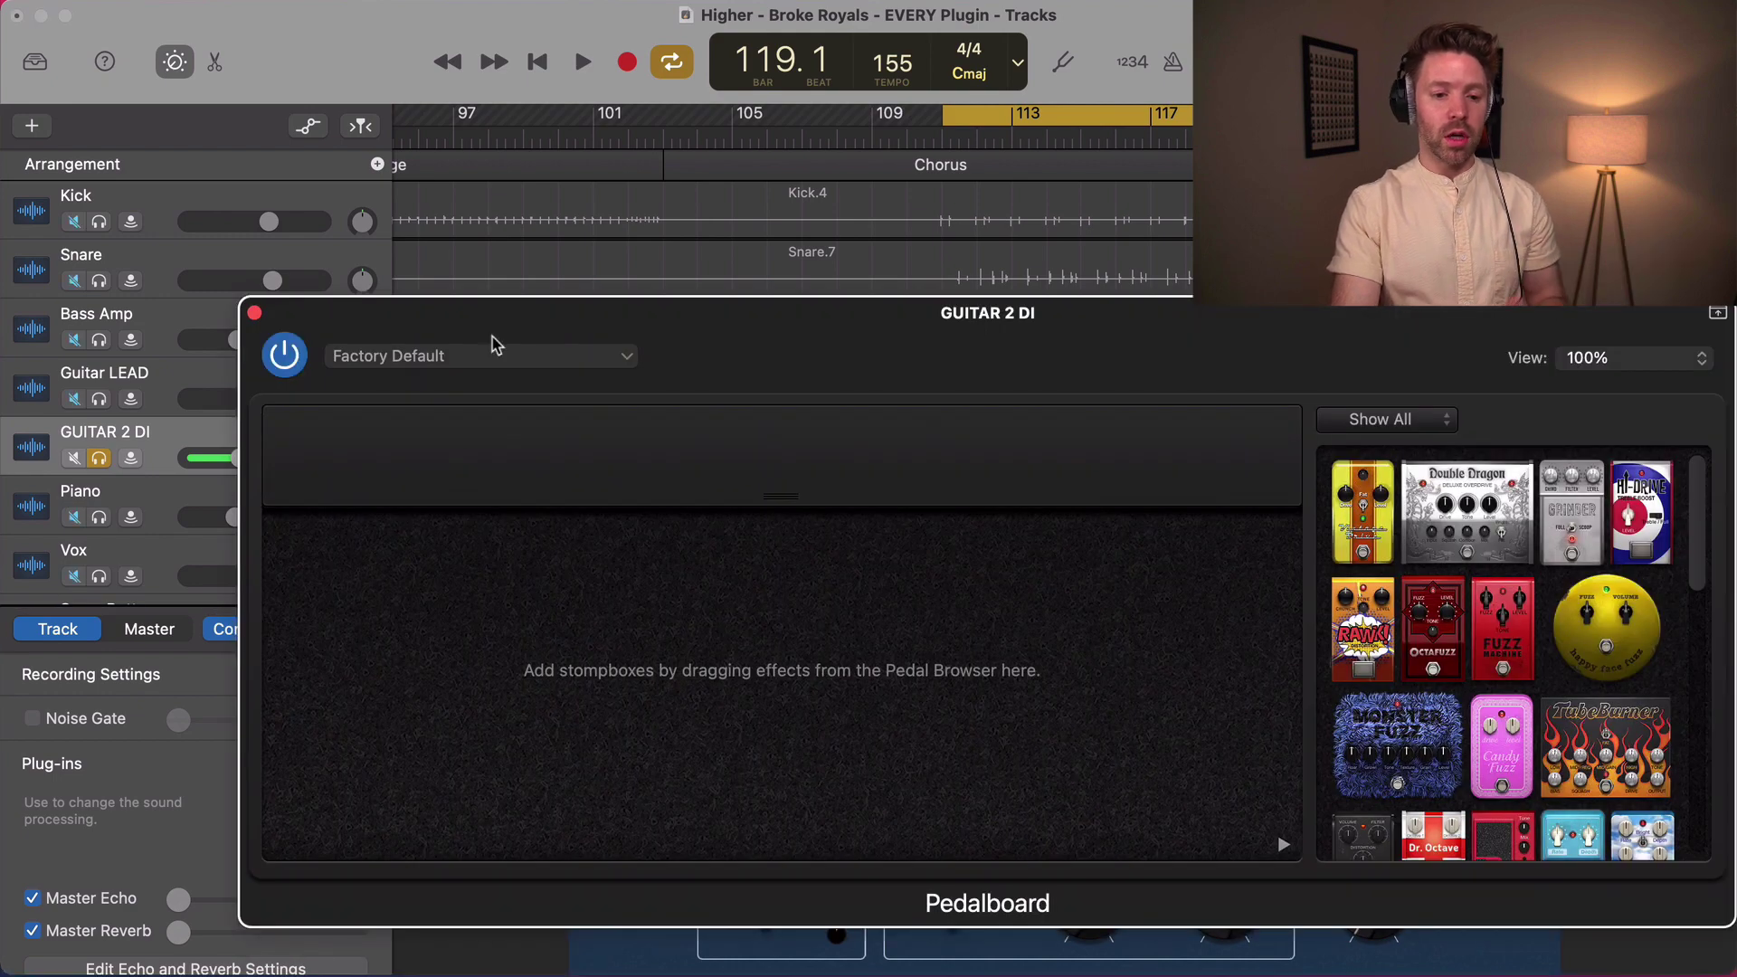
{"action": "left_click_drag", "start_coordinate": [493, 344], "coordinate": [372, 310]}
{"action": "key", "text": "space"}
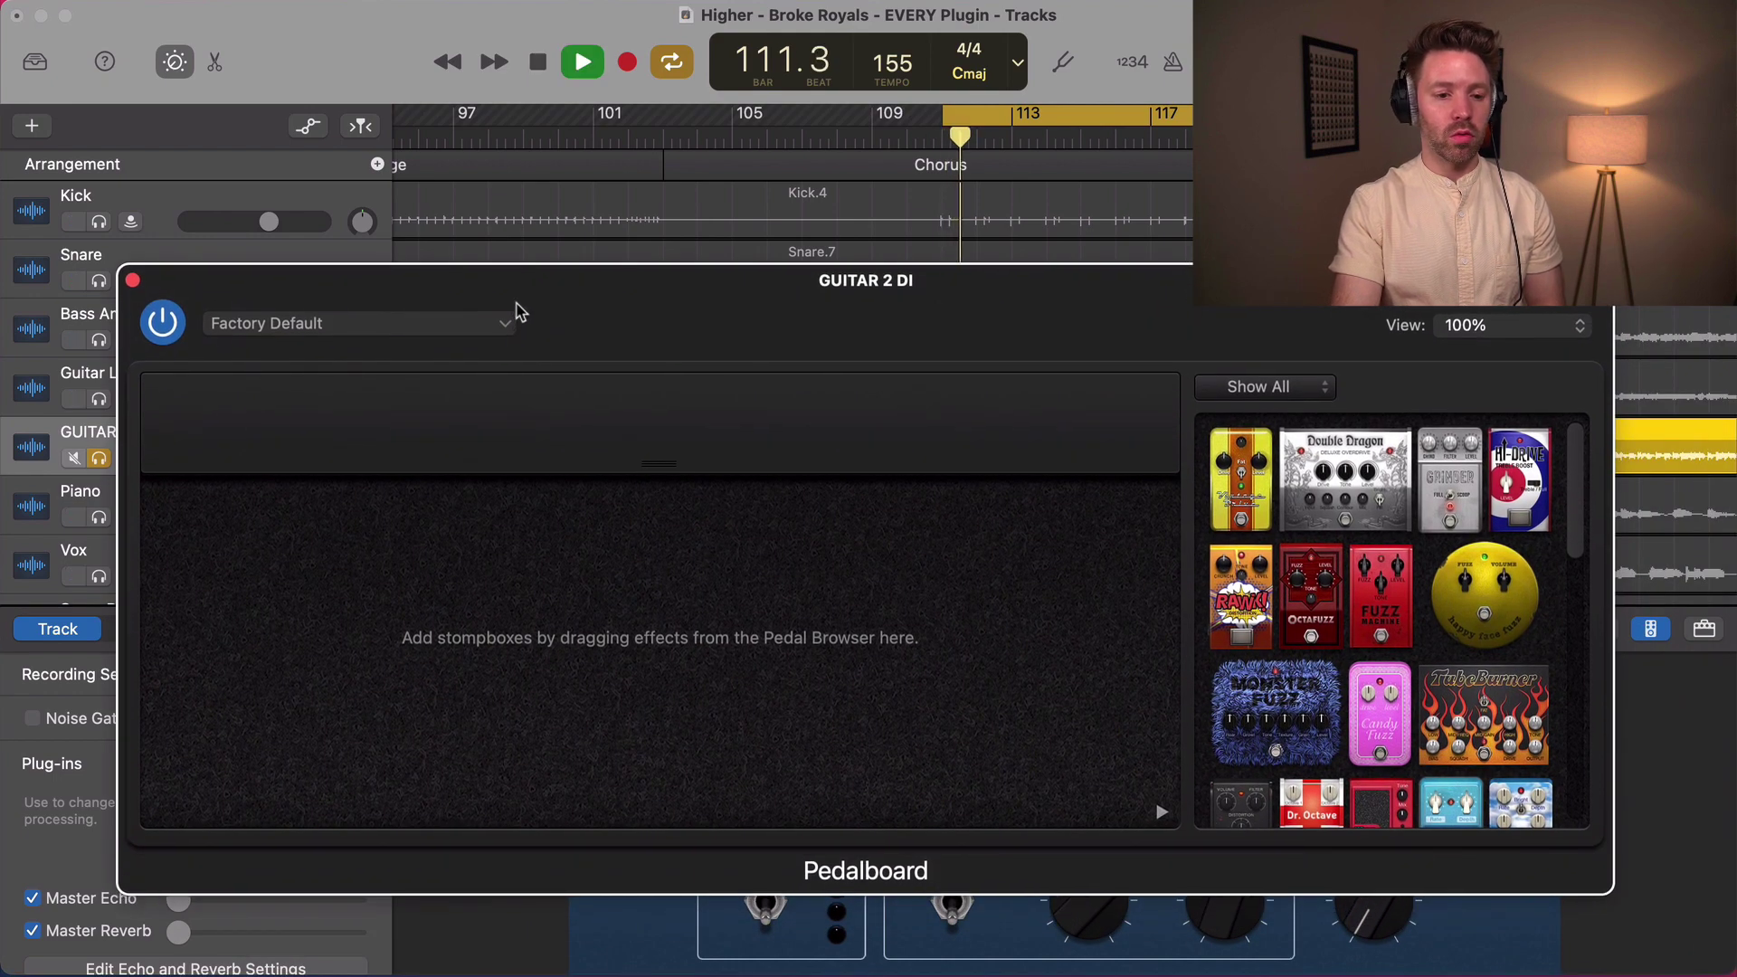
{"action": "left_click_drag", "start_coordinate": [517, 312], "coordinate": [513, 291]}
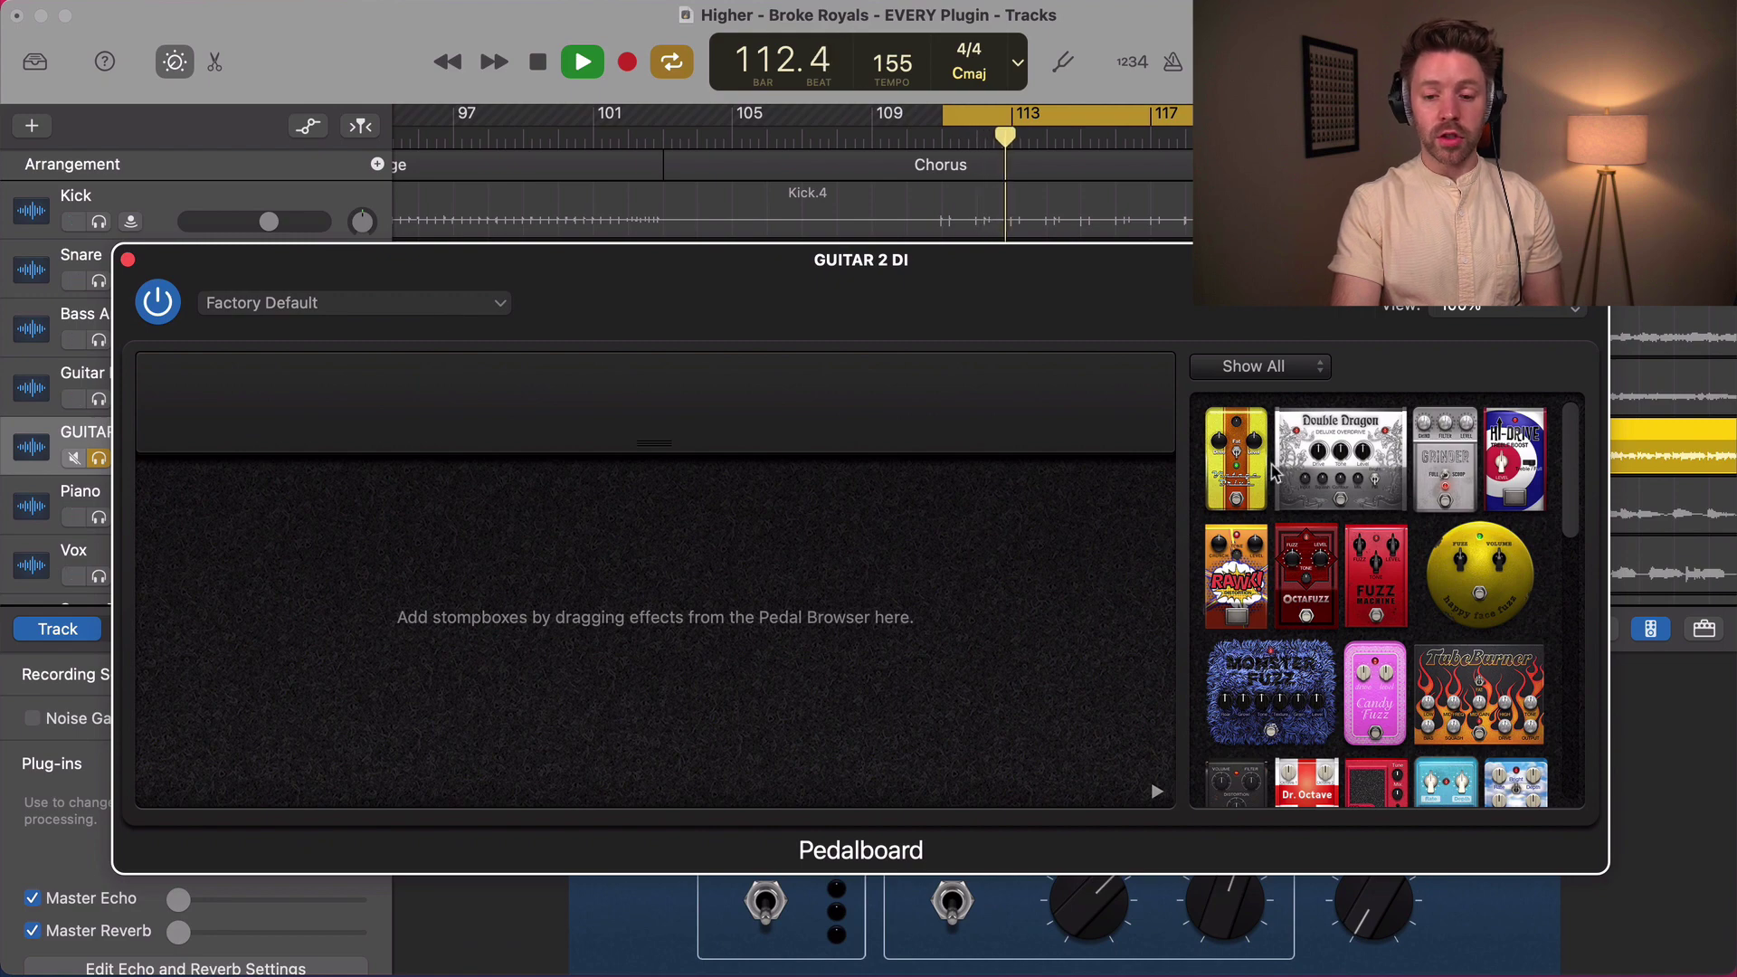
{"action": "key", "text": "space"}
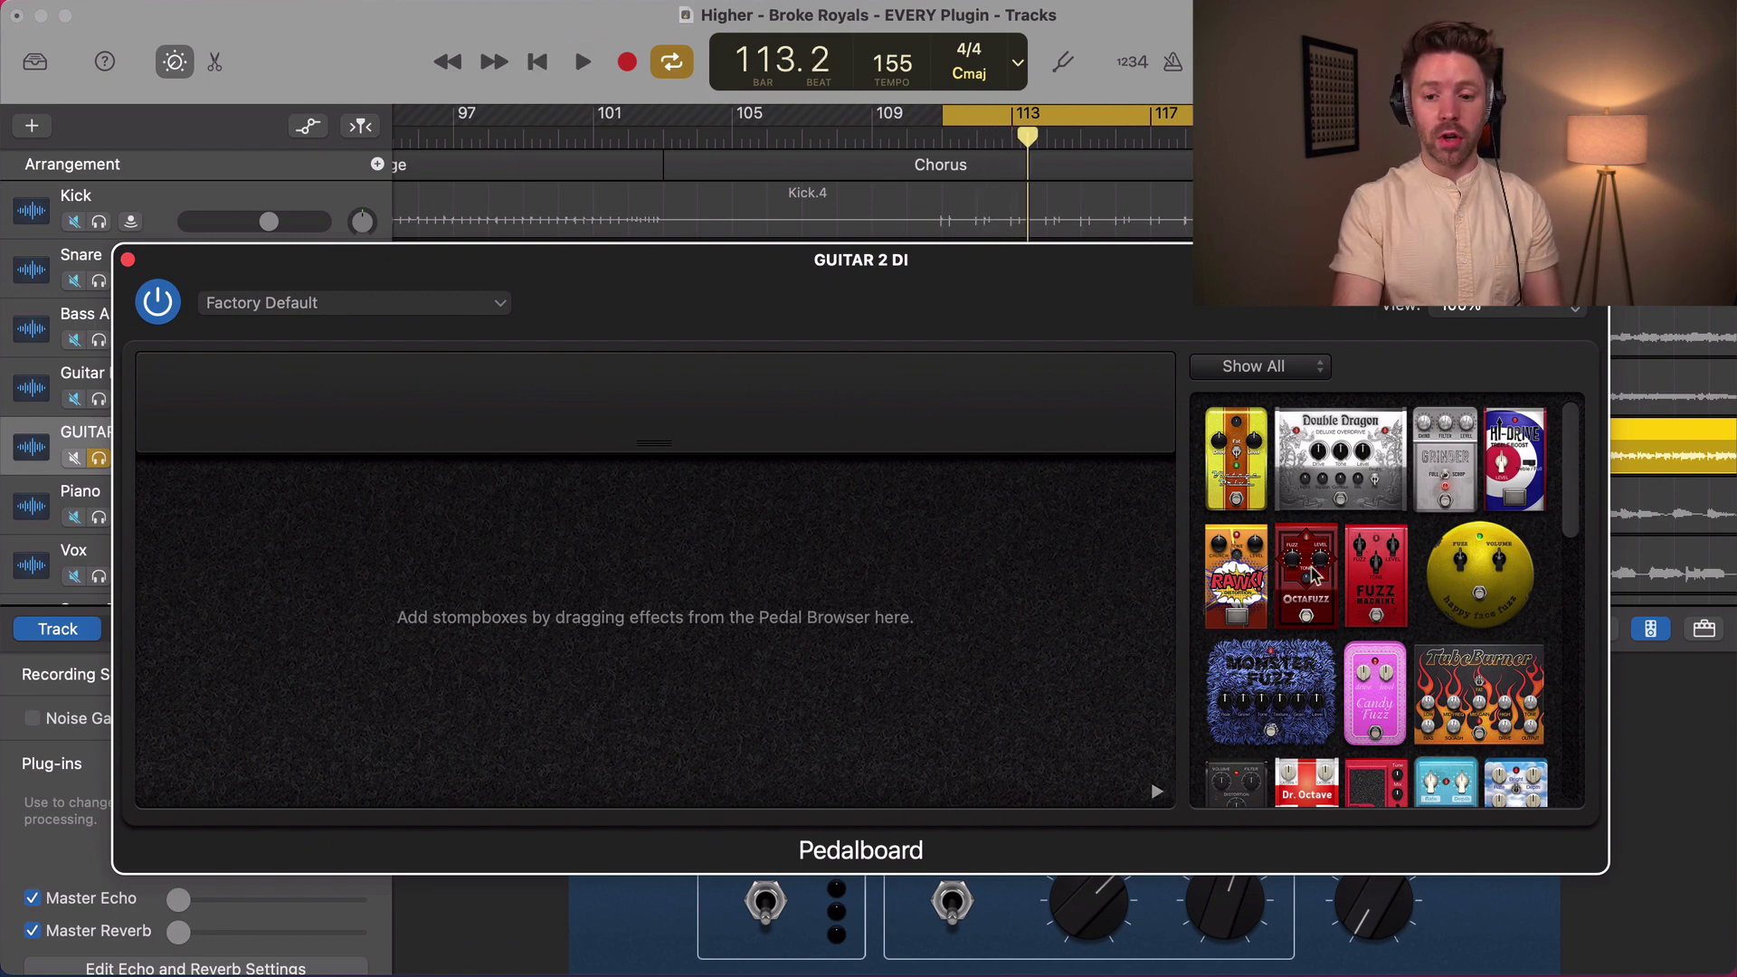
- Add the Fuzz Machine as the first stompbox on the pedalboard and play the guitar through it
{"action": "scroll", "coordinate": [1375, 573], "scroll_direction": "down", "scroll_amount": 1}
{"action": "left_click_drag", "start_coordinate": [1379, 595], "coordinate": [243, 719]}
{"action": "key", "text": "space"}
{"action": "left_click", "coordinate": [241, 721]}
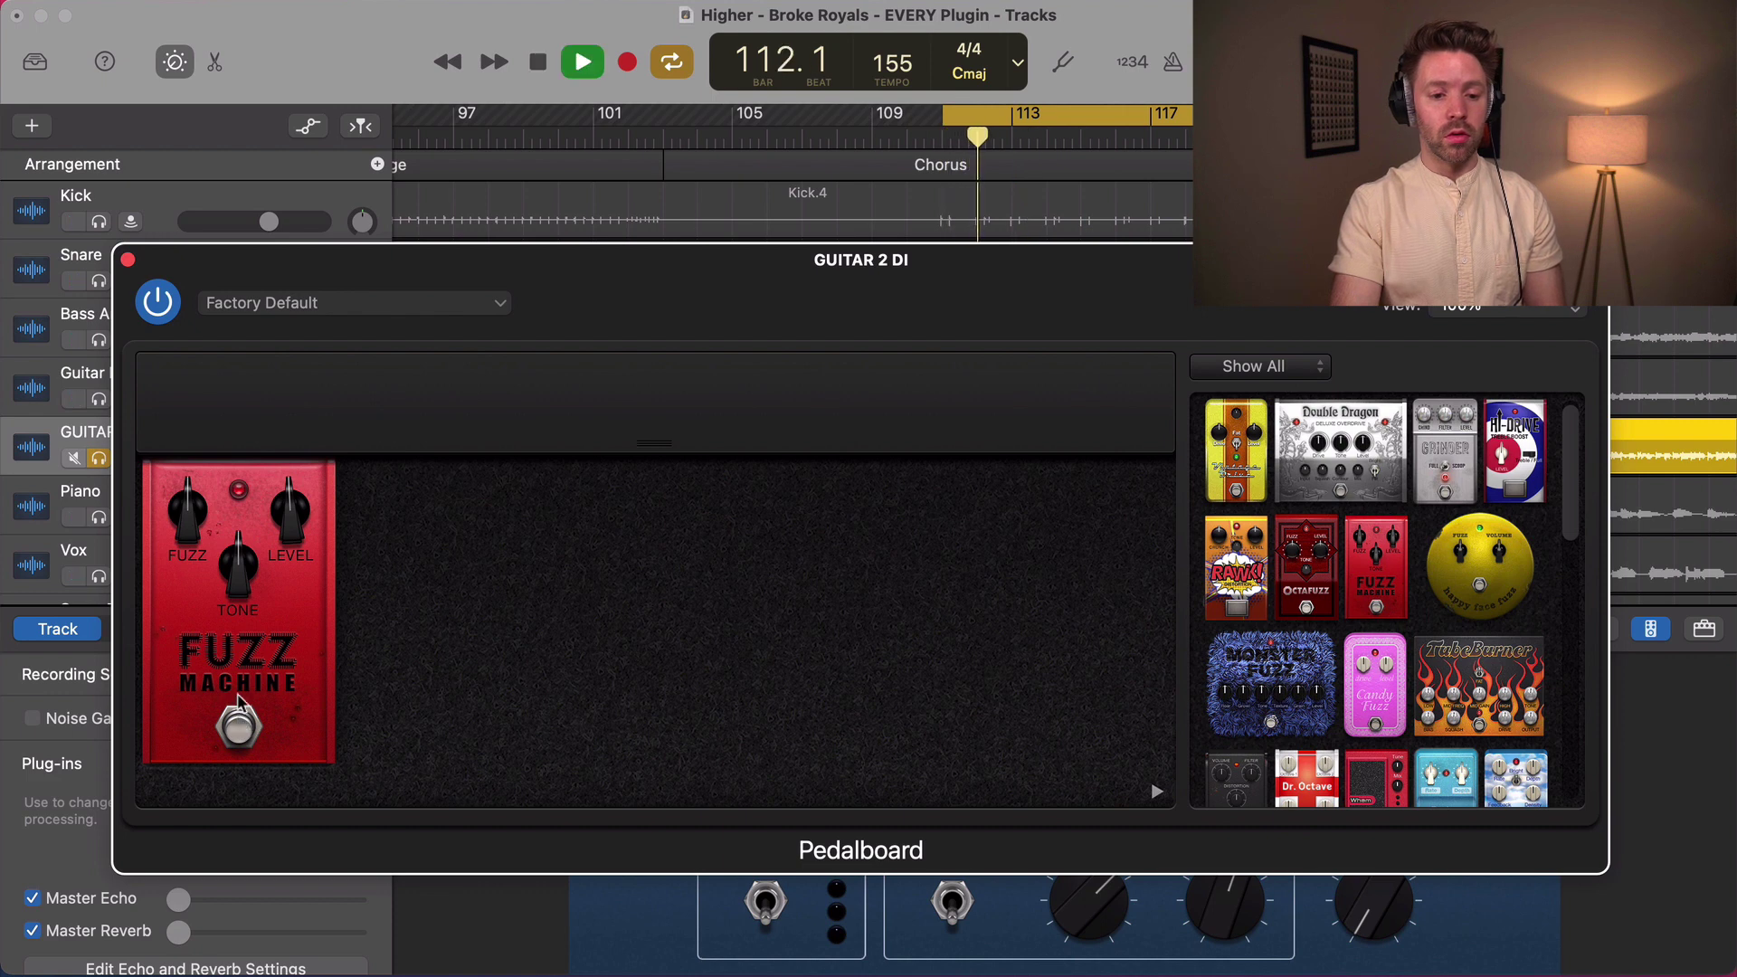
- Turn down the Fuzz and Tone on the Fuzz Machine, test its footswitch, and stop playback
{"action": "left_click_drag", "start_coordinate": [187, 511], "coordinate": [302, 822]}
{"action": "left_click_drag", "start_coordinate": [233, 579], "coordinate": [271, 667]}
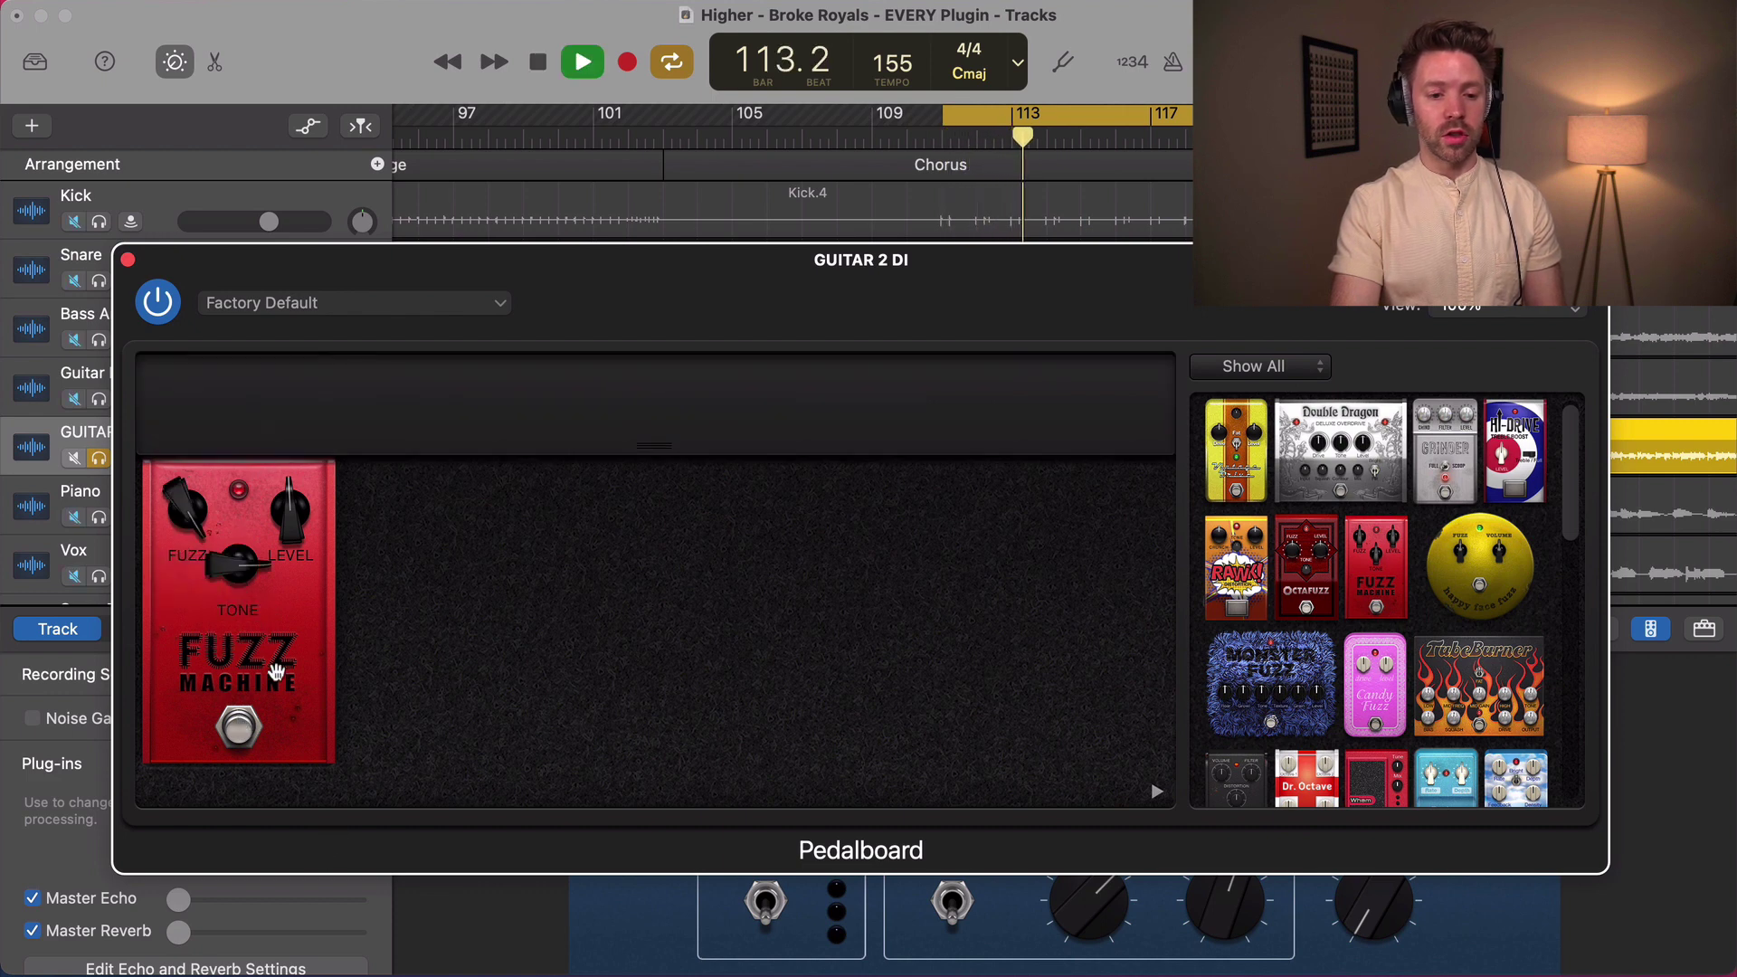
{"action": "left_click", "coordinate": [241, 728]}
{"action": "key", "text": "space"}
- Add the Total Tremolo and a wah pedal after the Fuzz Machine while playing the guitar
{"action": "scroll", "coordinate": [1321, 573], "scroll_direction": "down", "scroll_amount": 3}
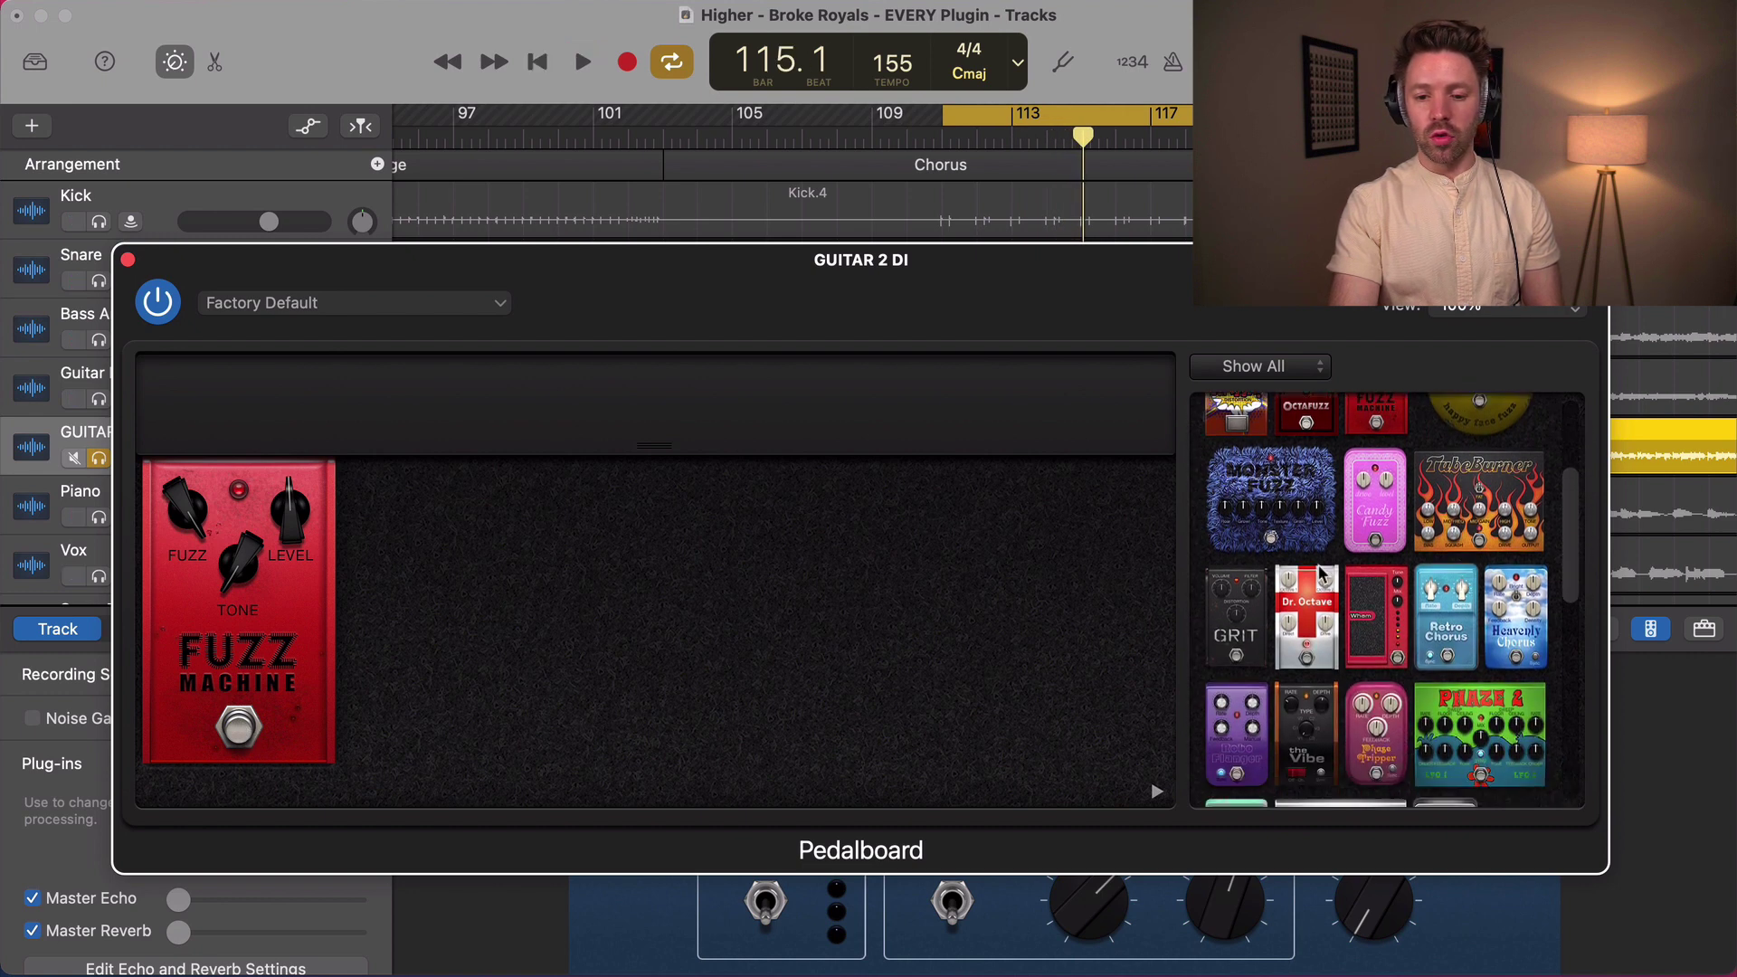
{"action": "scroll", "coordinate": [1321, 573], "scroll_direction": "down", "scroll_amount": 3}
{"action": "scroll", "coordinate": [1348, 416], "scroll_direction": "up", "scroll_amount": 1}
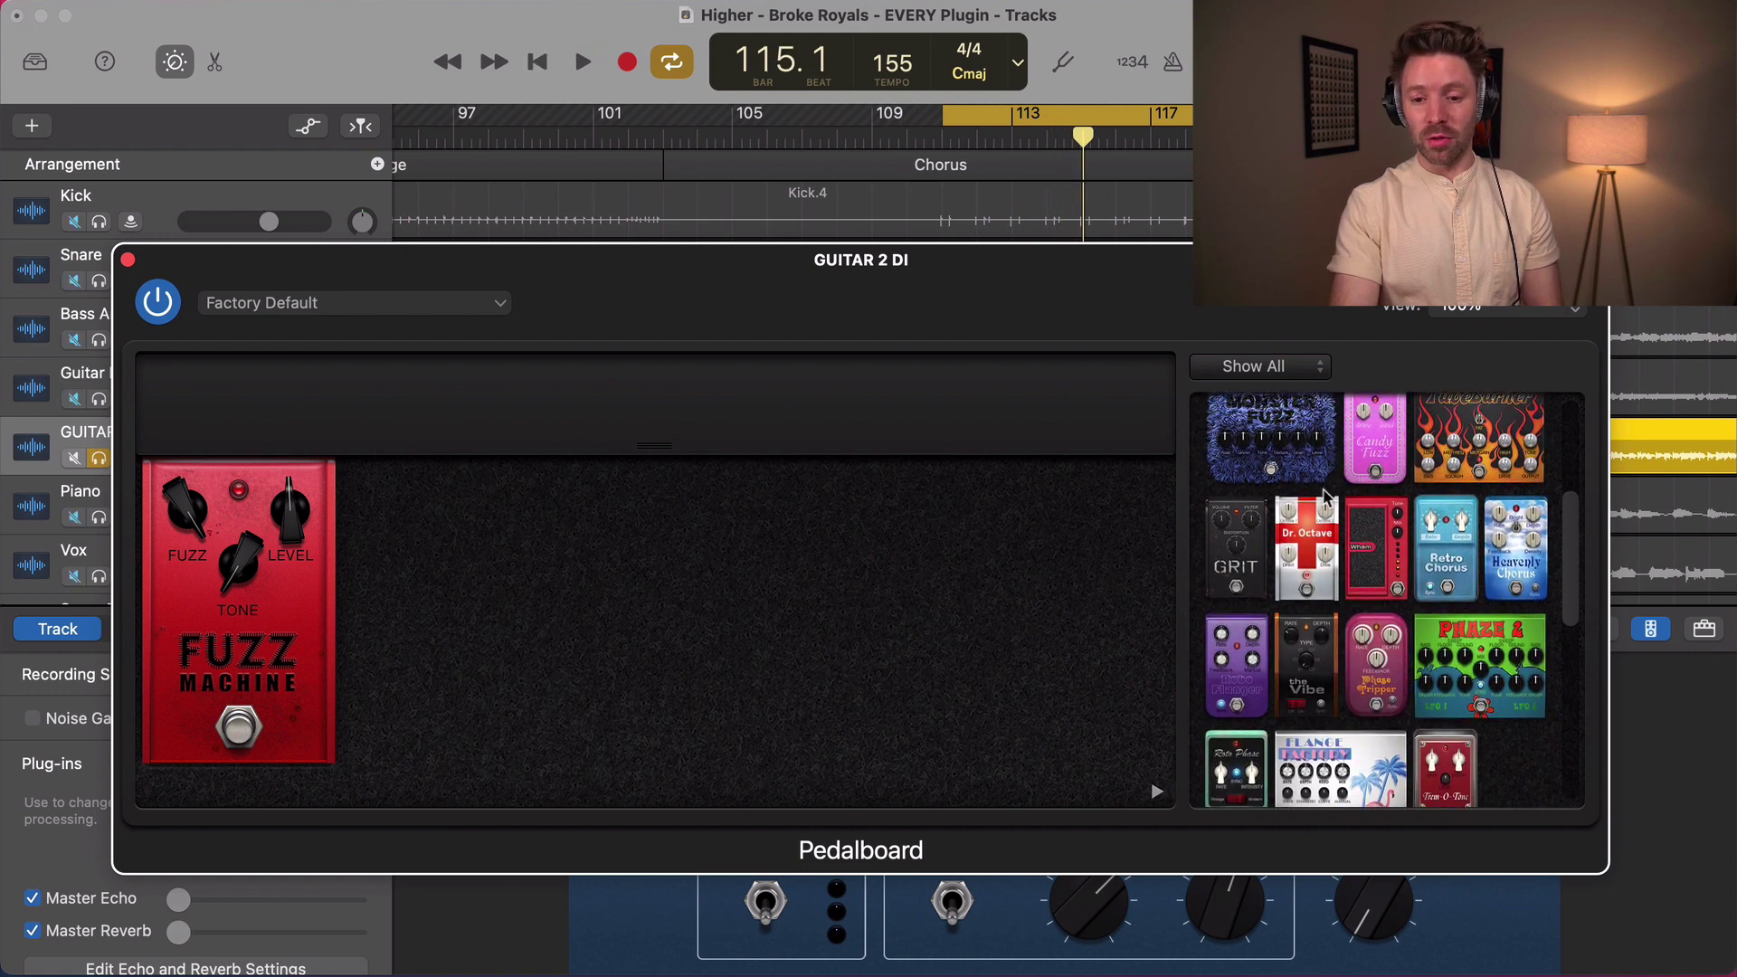
{"action": "scroll", "coordinate": [1325, 495], "scroll_direction": "down", "scroll_amount": 5}
{"action": "left_click_drag", "start_coordinate": [1194, 674], "coordinate": [457, 702]}
{"action": "key", "text": "space"}
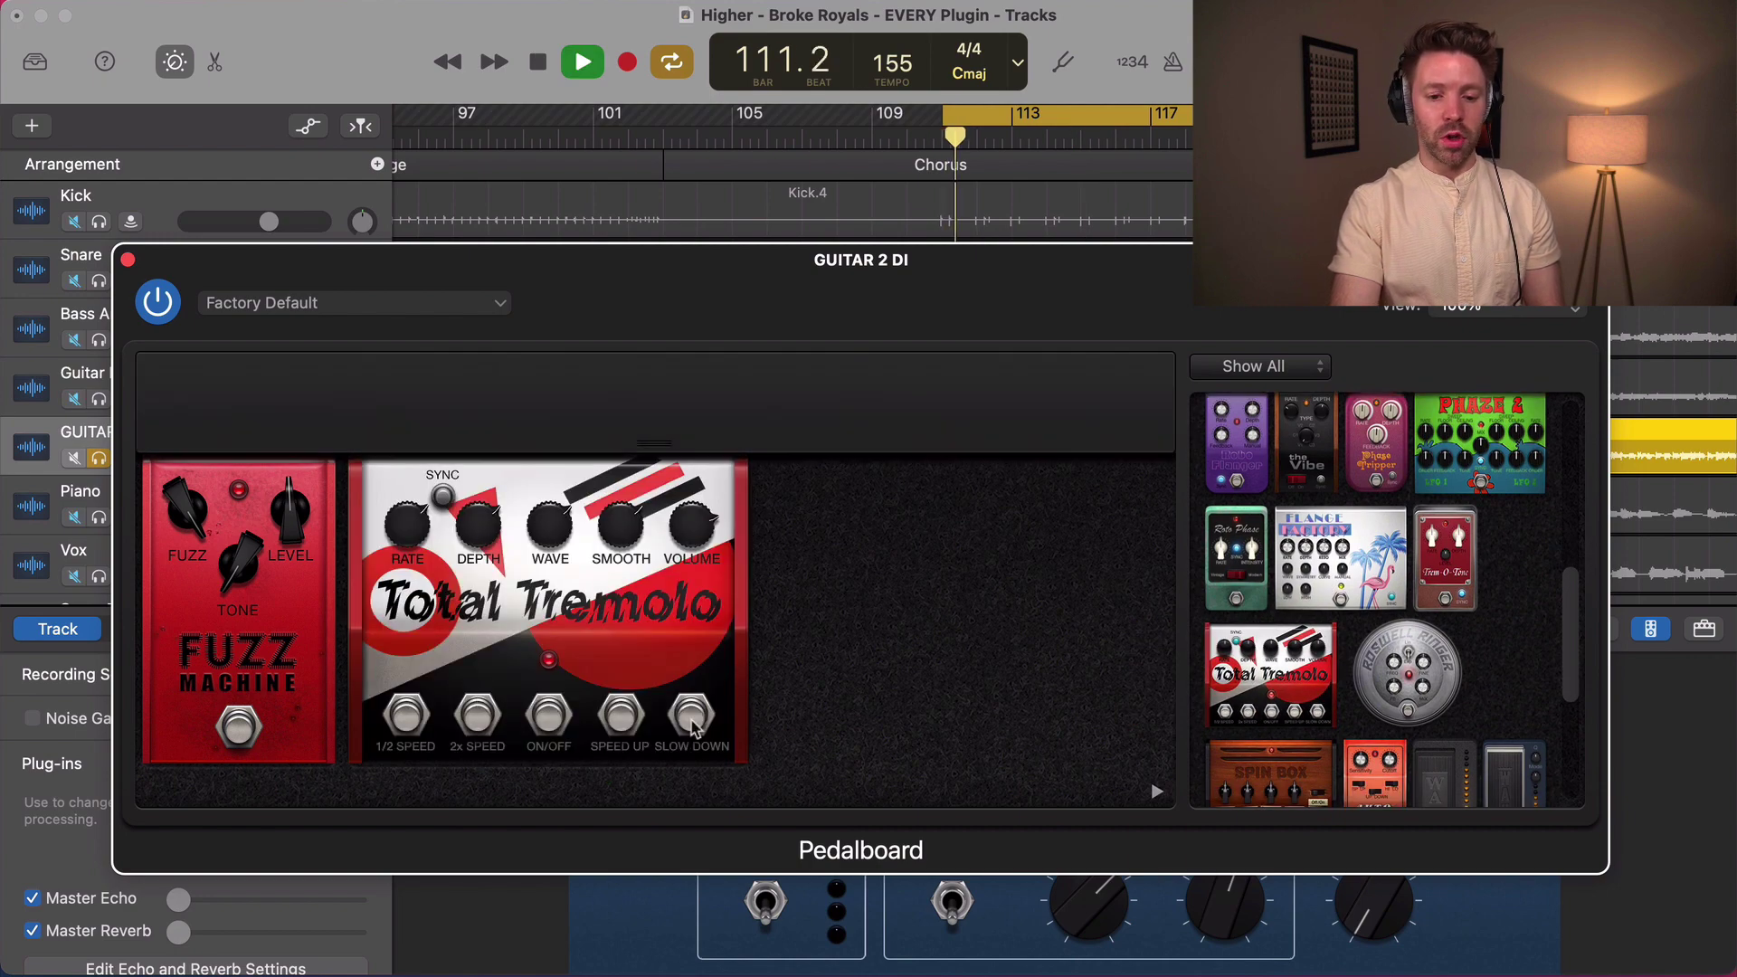
{"action": "scroll", "coordinate": [1411, 615], "scroll_direction": "down", "scroll_amount": 6}
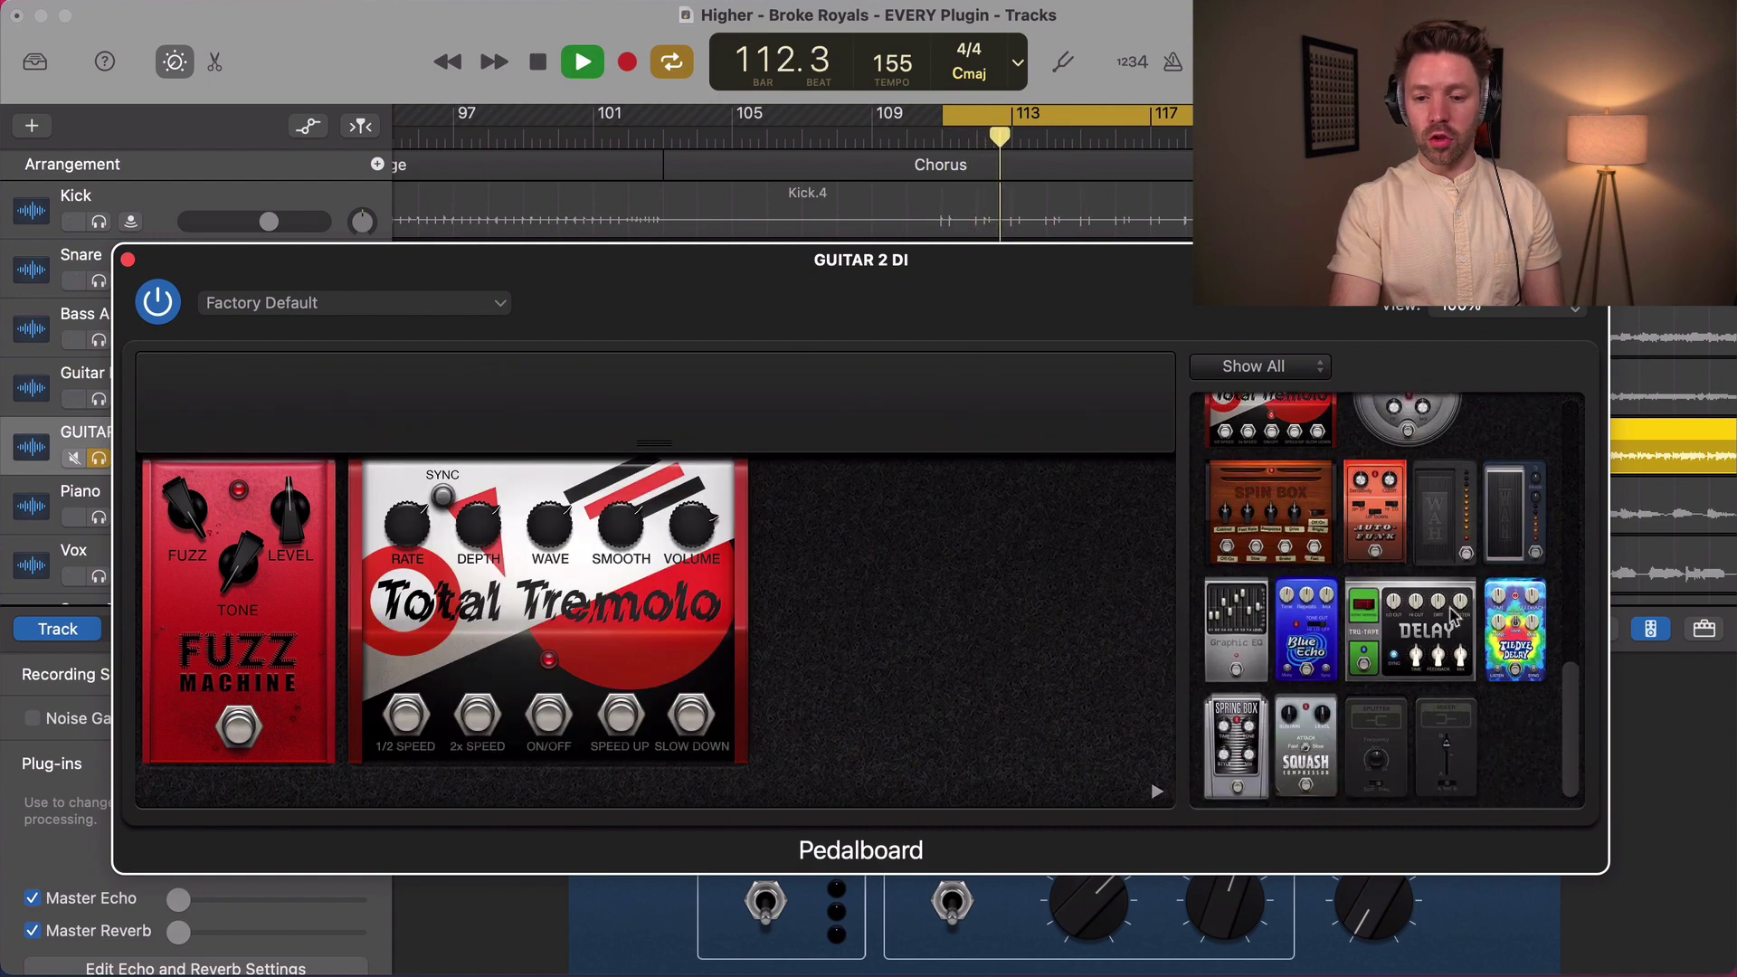
{"action": "left_click_drag", "start_coordinate": [1443, 515], "coordinate": [833, 628]}
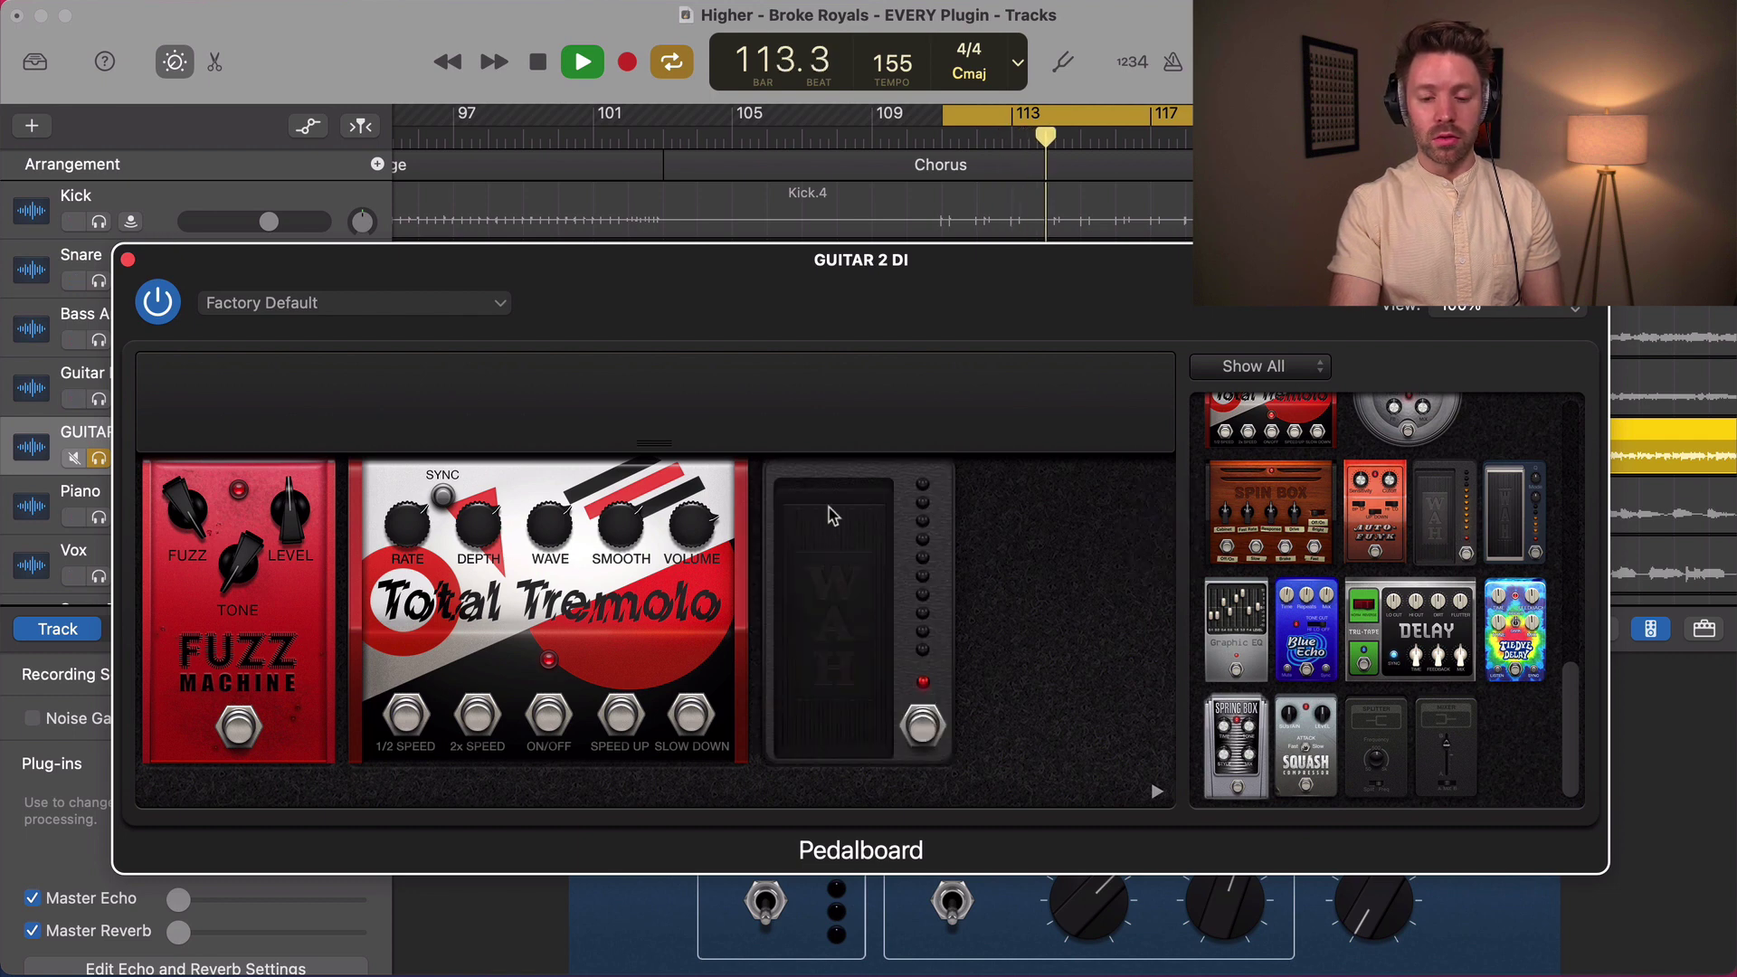
- Rock the wah pedal during playback and add the Tru-Tape Delay after it on the pedalboard
{"action": "left_click_drag", "start_coordinate": [833, 516], "coordinate": [850, 562]}
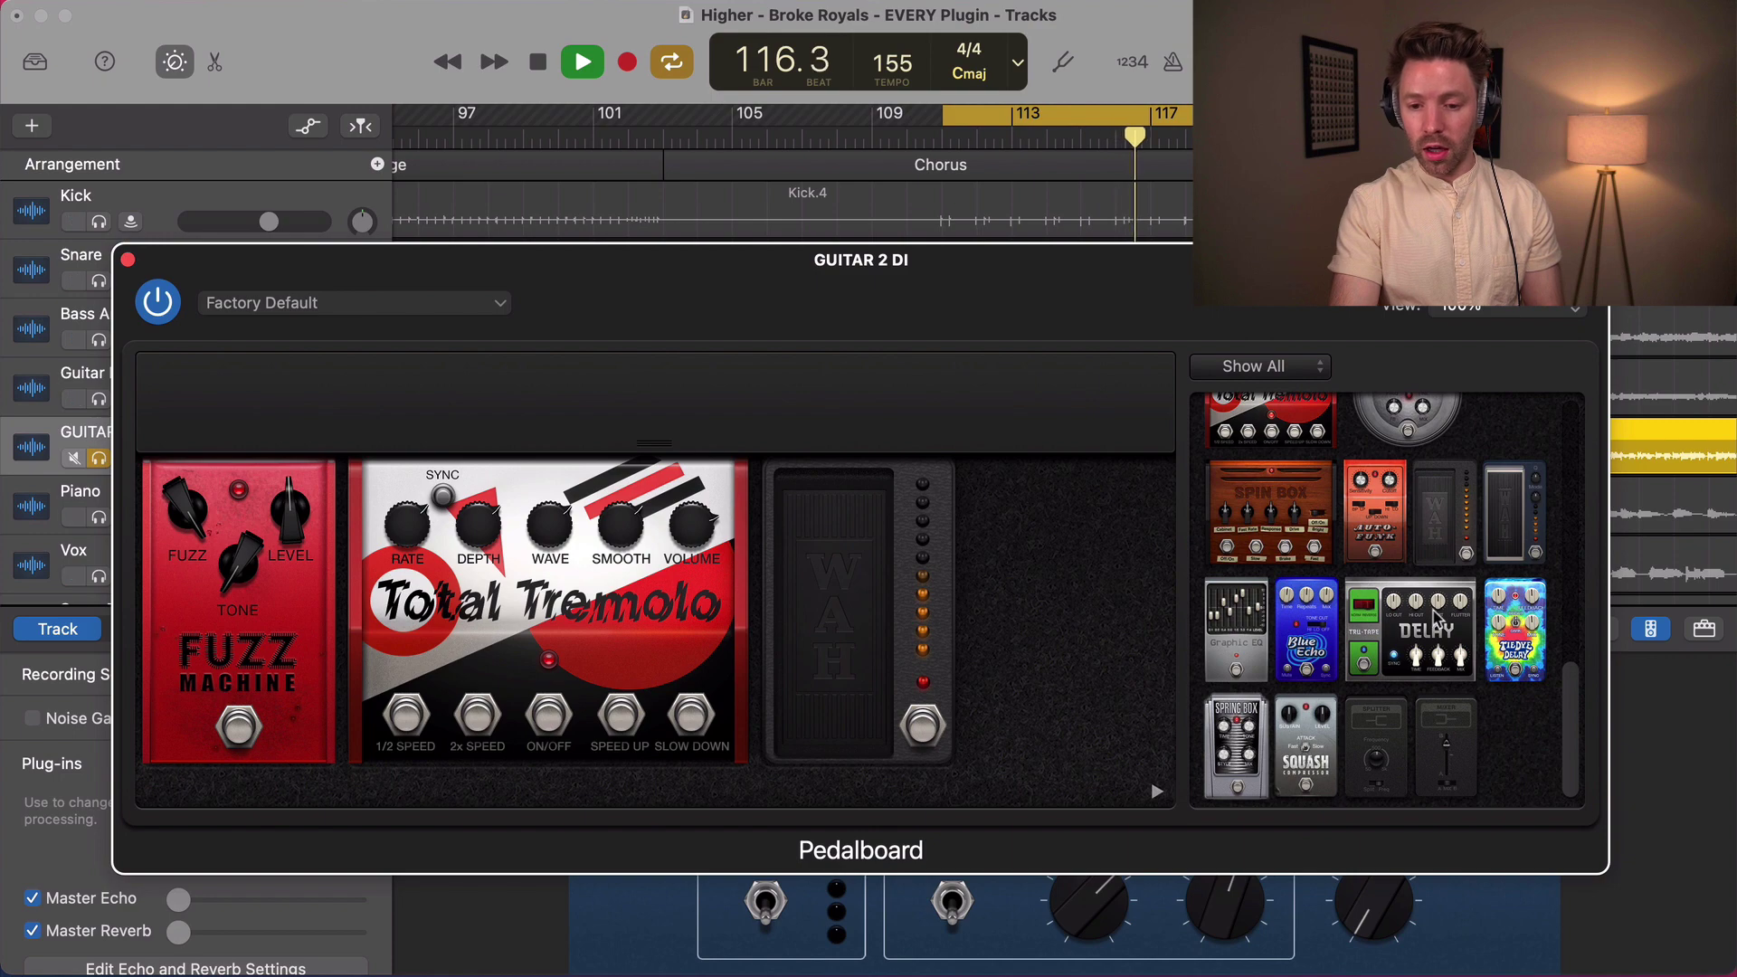
{"action": "left_click_drag", "start_coordinate": [1438, 618], "coordinate": [1026, 627]}
{"action": "scroll", "coordinate": [961, 724], "scroll_direction": "right", "scroll_amount": 3}
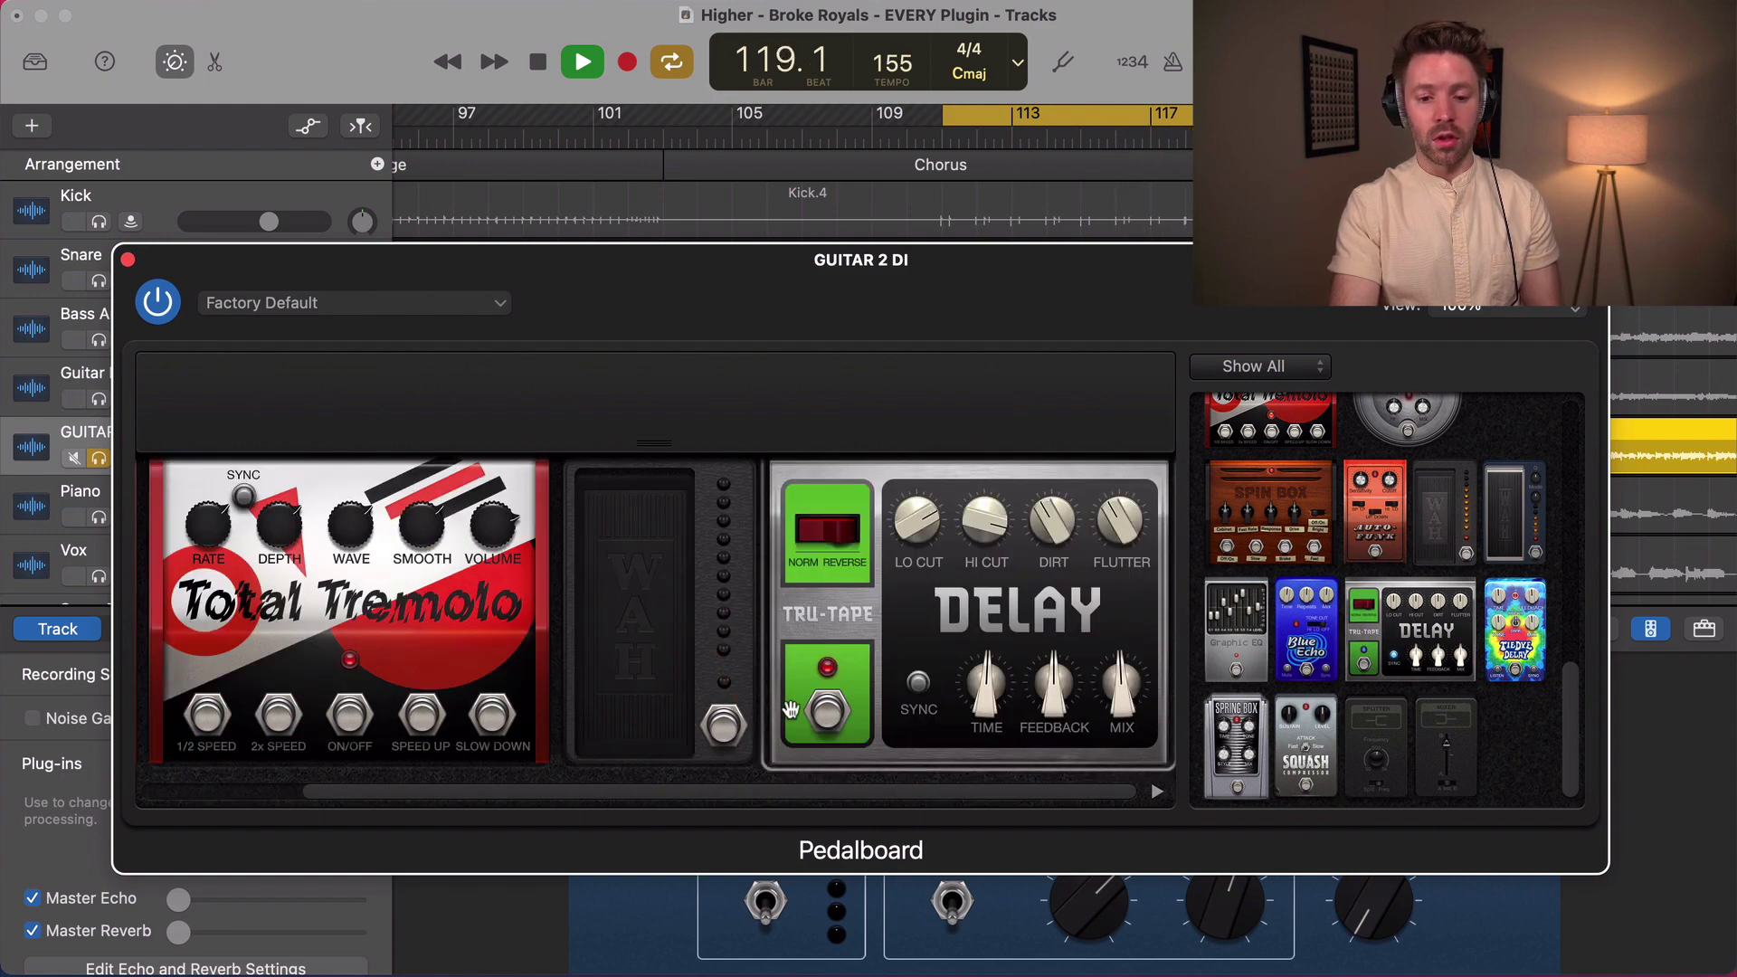
- Turn down the Time on the Tru-Tape Delay while listening to the guitar, and stop playback
{"action": "left_click_drag", "start_coordinate": [1017, 680], "coordinate": [991, 696]}
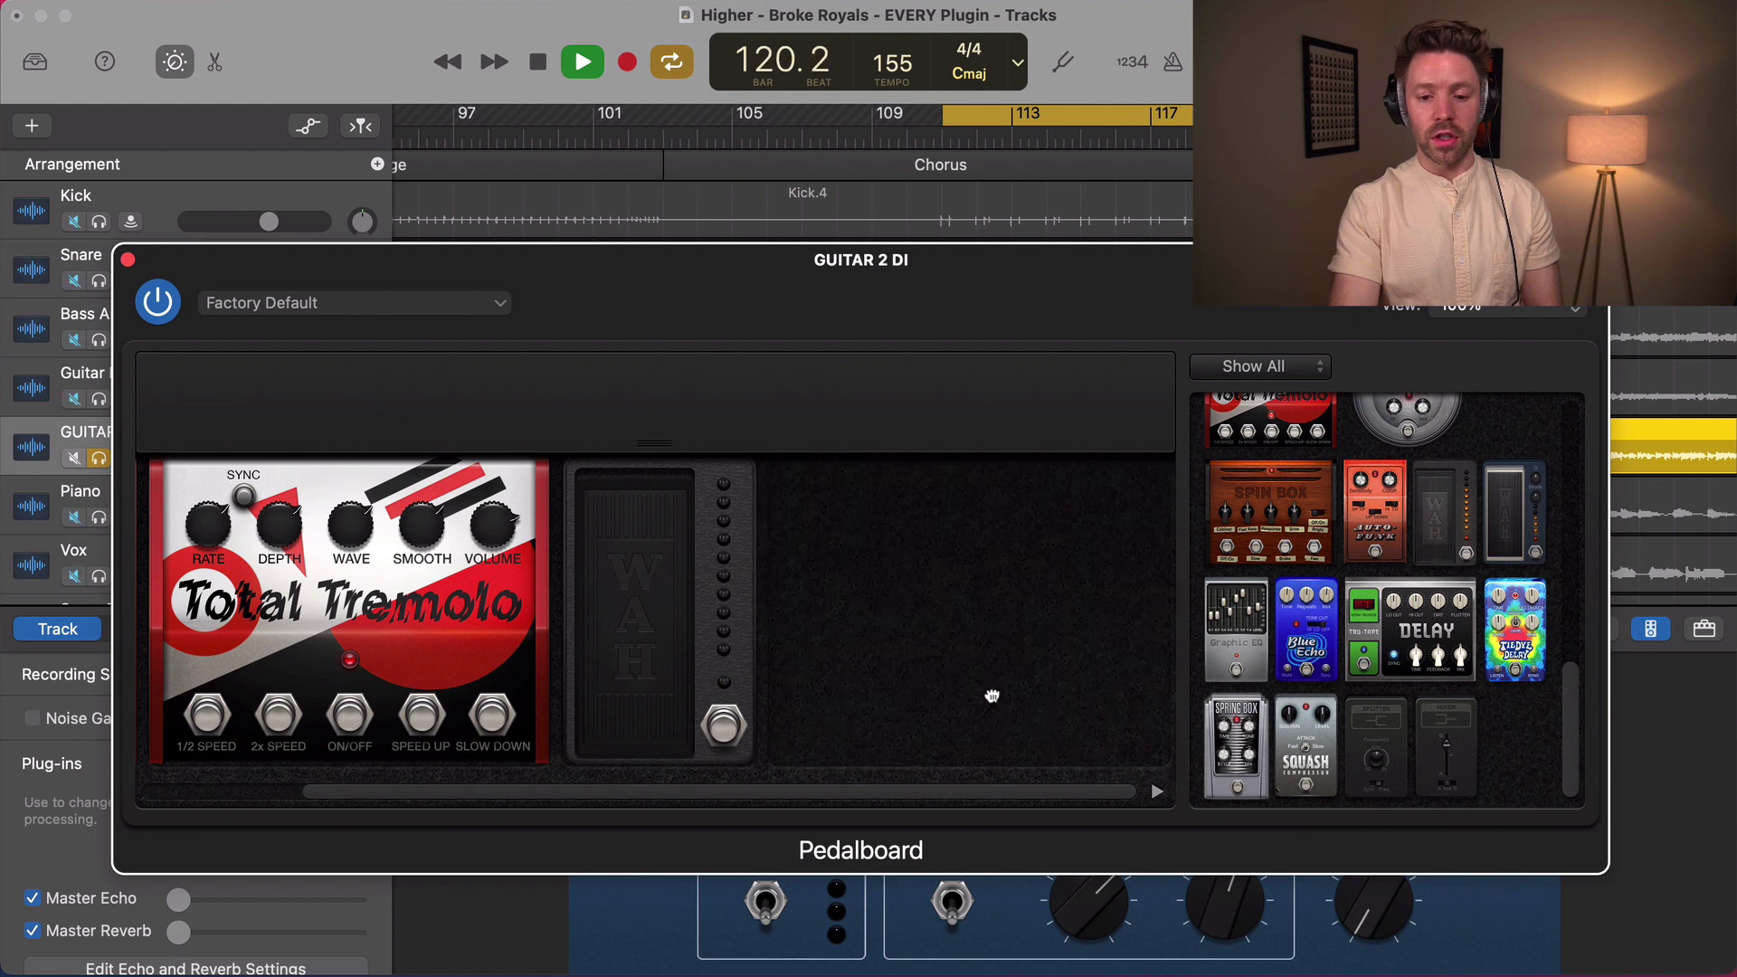
{"action": "left_click_drag", "start_coordinate": [995, 630], "coordinate": [995, 630]}
{"action": "left_click_drag", "start_coordinate": [985, 692], "coordinate": [986, 713]}
{"action": "key", "text": "space"}
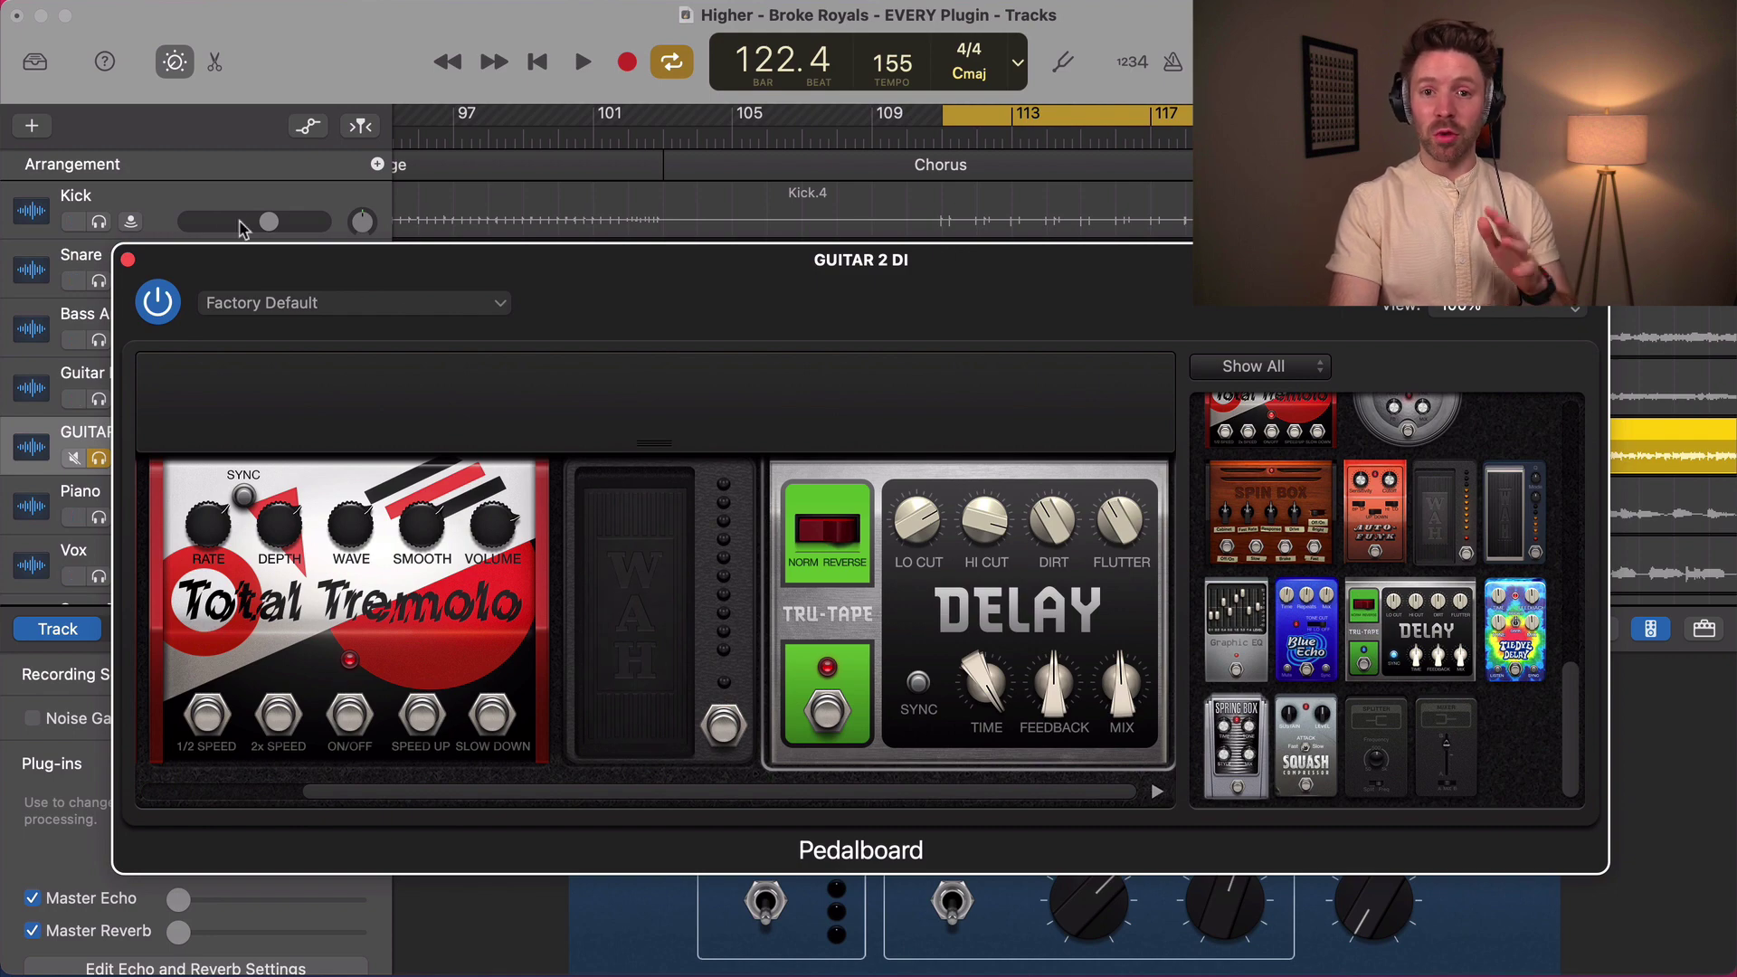
- Close and remove the Pedalboard plug-in from GUITAR 2 DI and turn on the track's Channel EQ
{"action": "scroll", "coordinate": [694, 611], "scroll_direction": "left", "scroll_amount": 5}
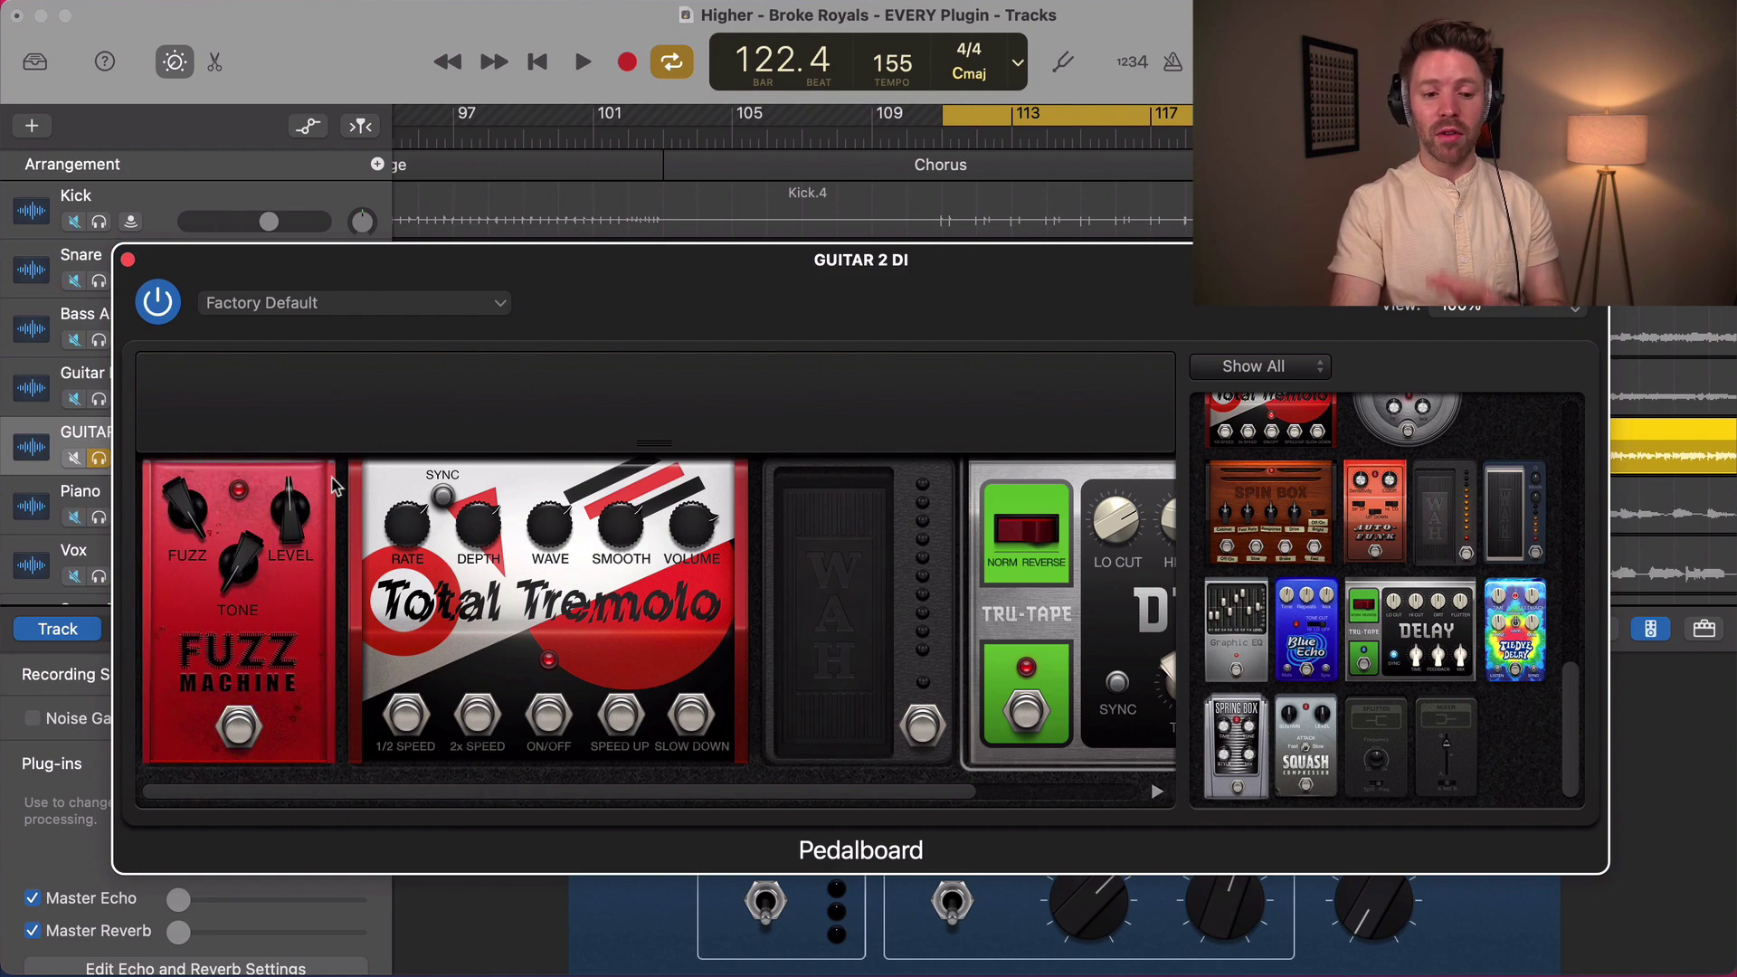
{"action": "left_click", "coordinate": [128, 261]}
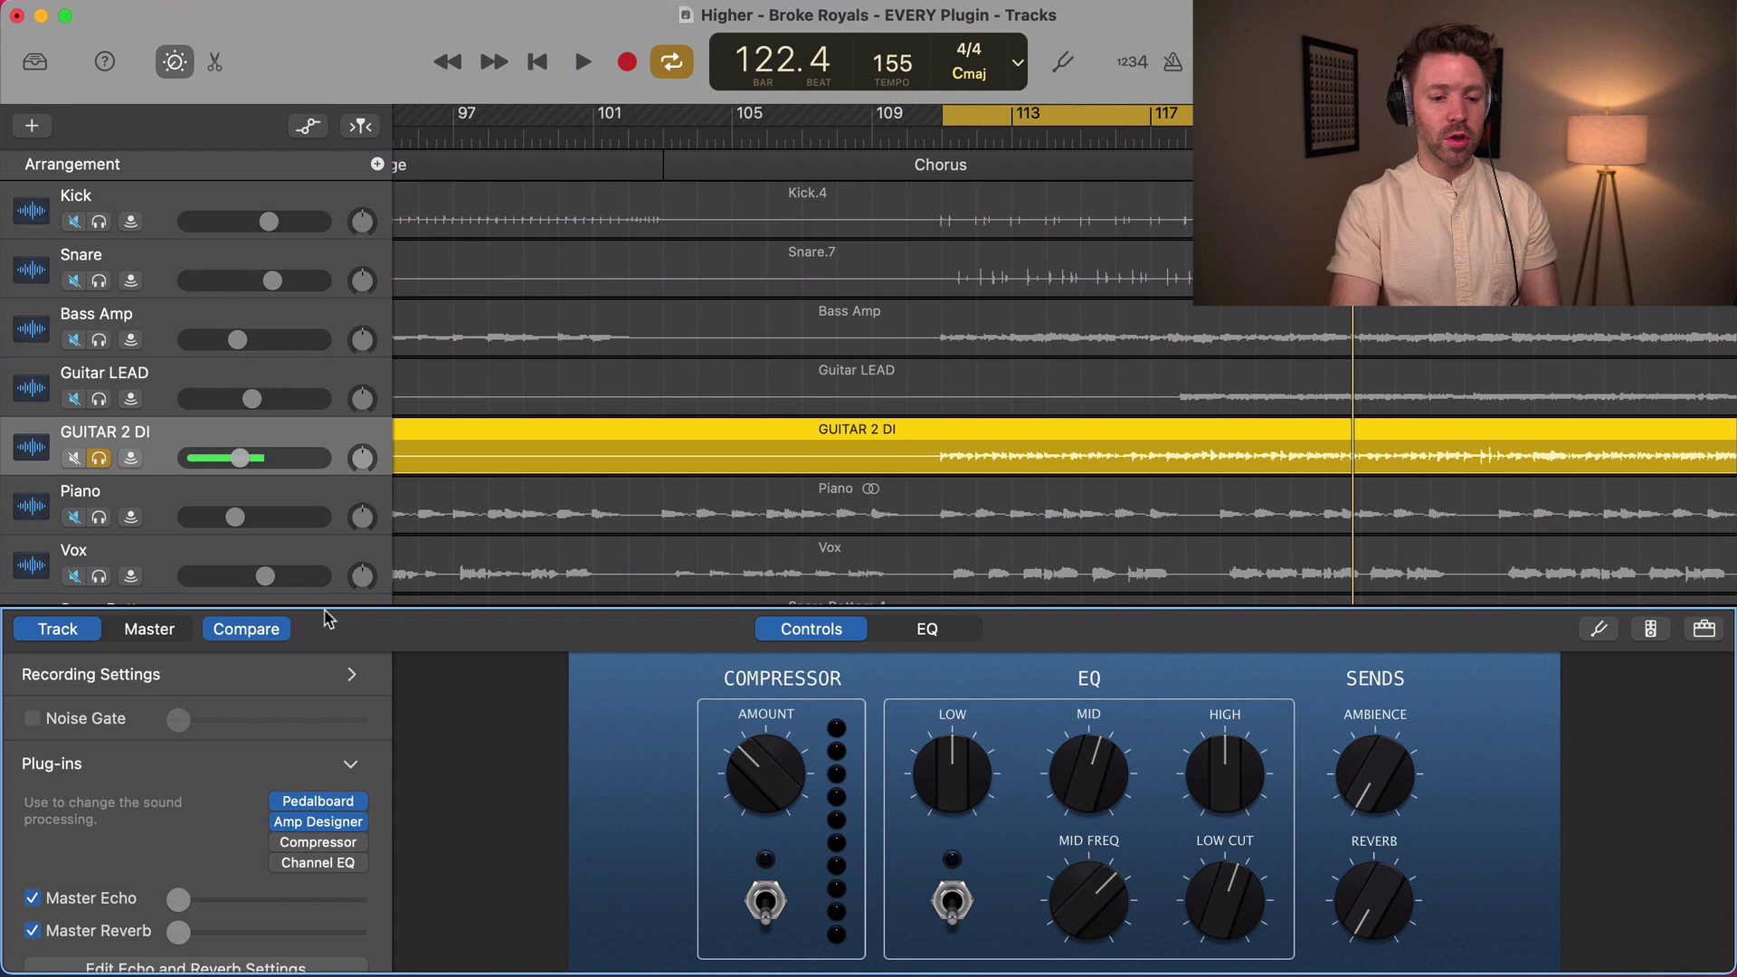
{"action": "left_click", "coordinate": [357, 802]}
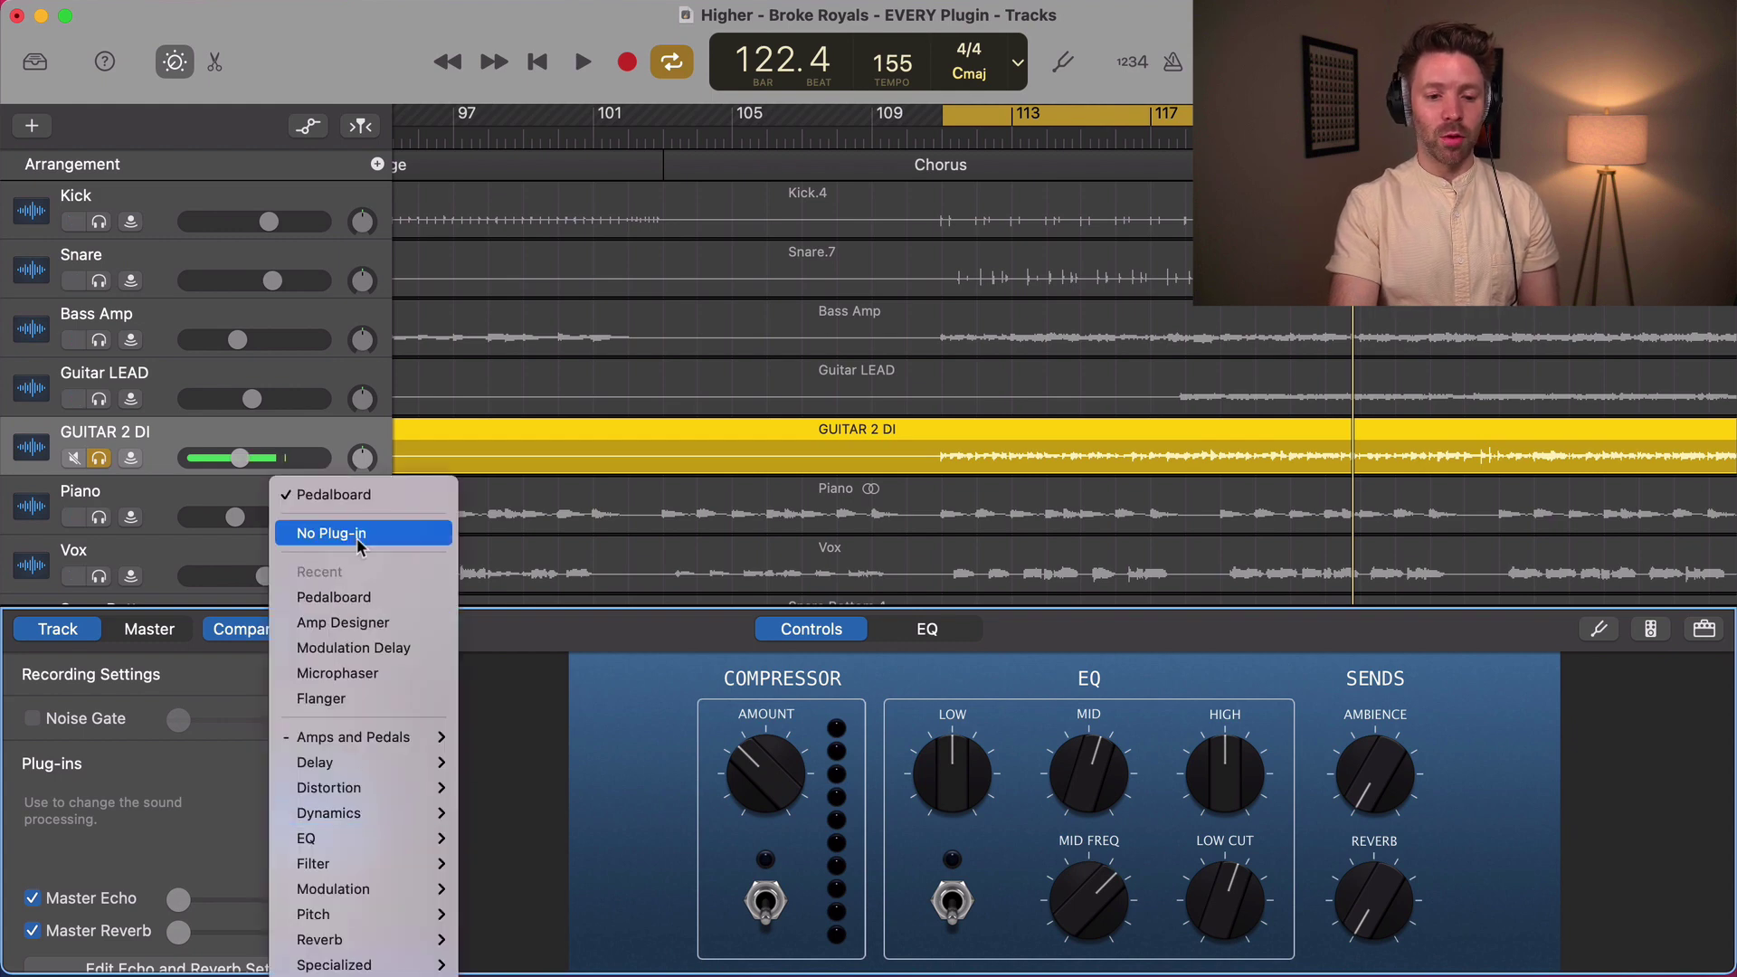
{"action": "left_click", "coordinate": [358, 535]}
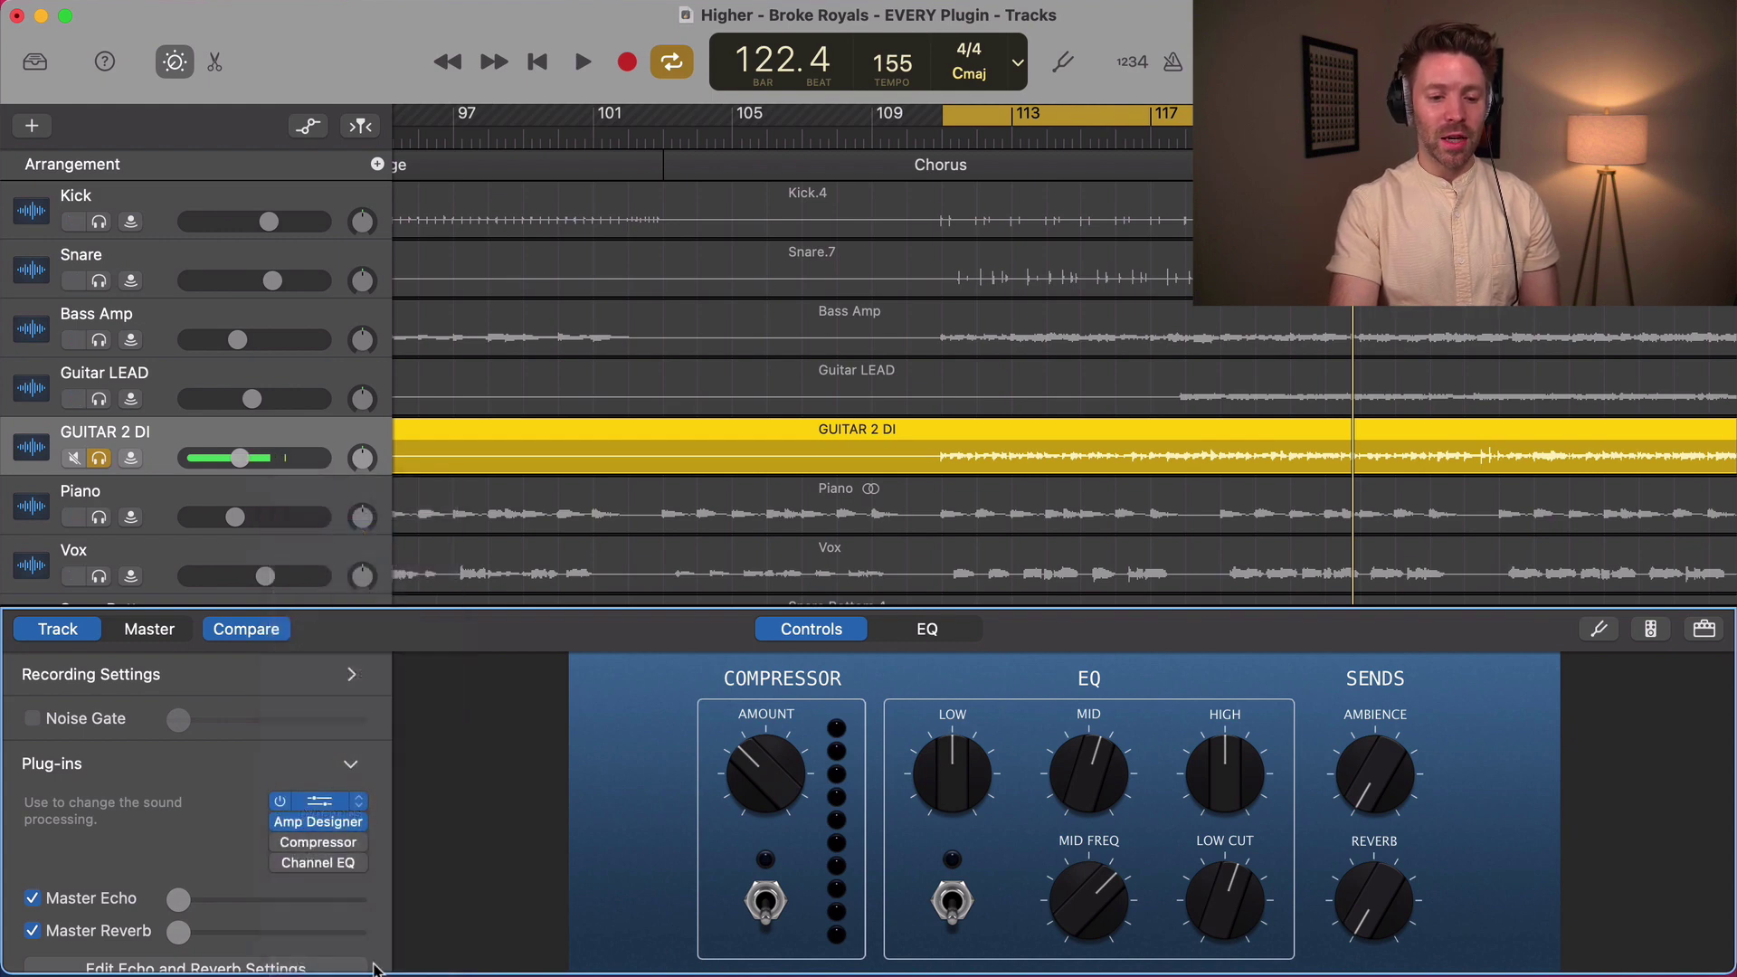
{"action": "left_click", "coordinate": [280, 863]}
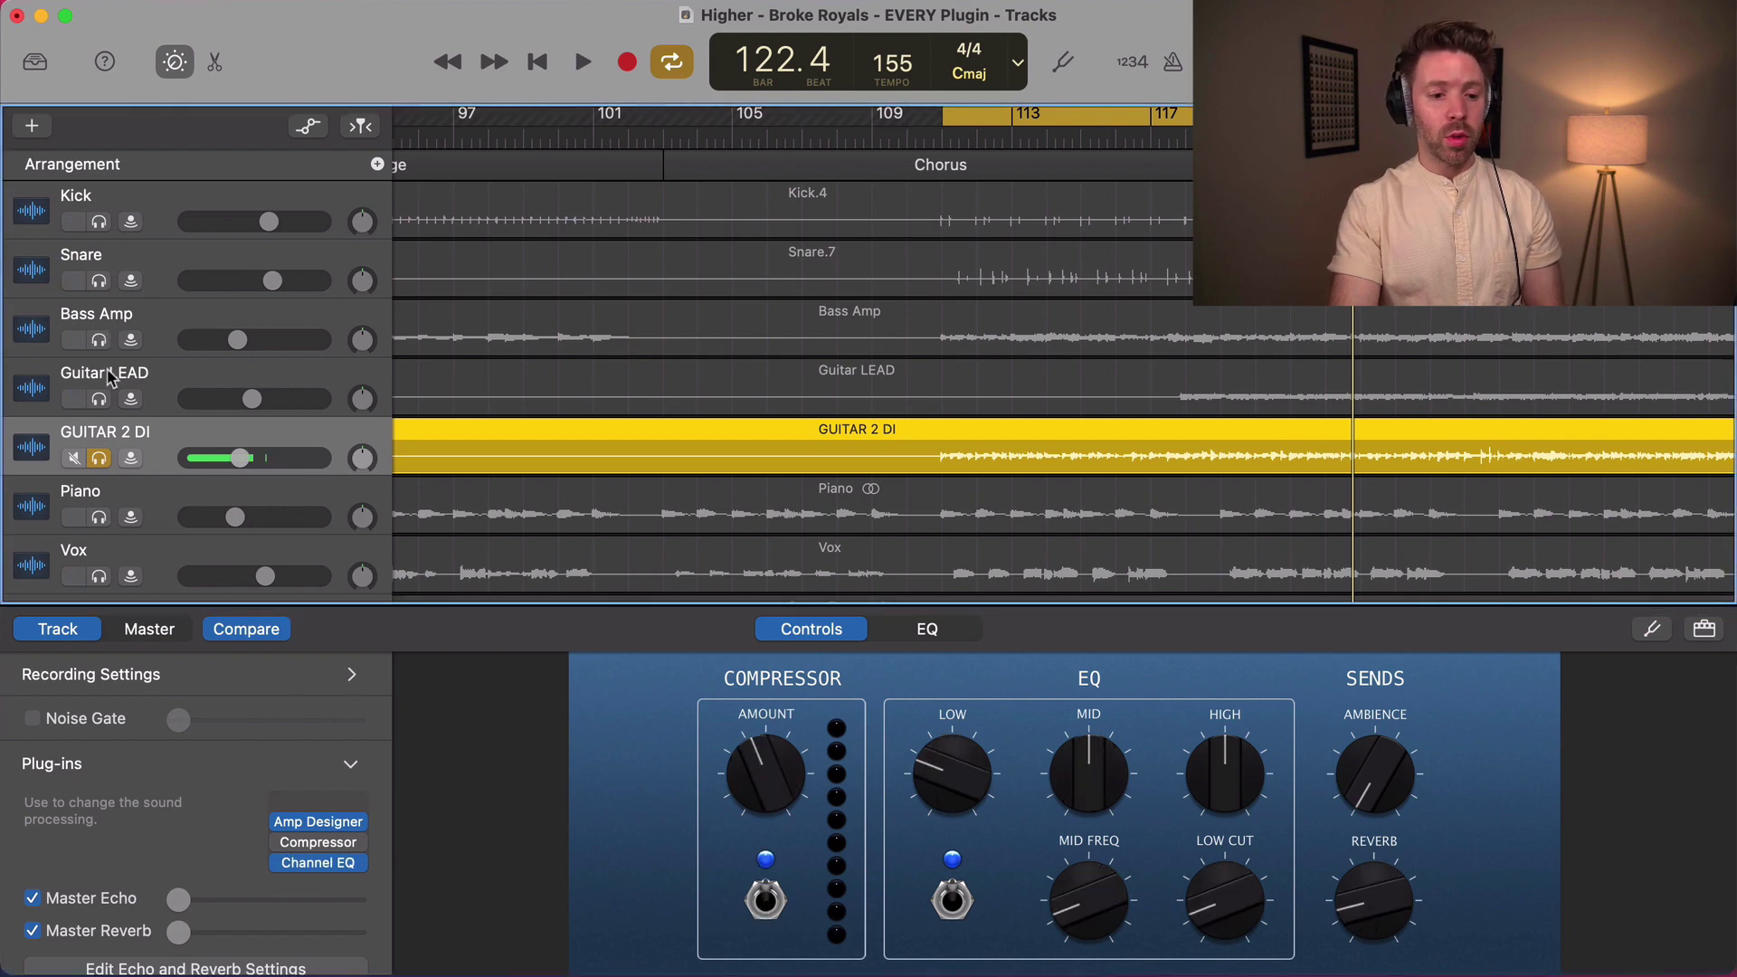
- Switch the solo from GUITAR 2 DI to the Bass Amp track and insert Bass Amp Designer in its empty slot
{"action": "left_click", "coordinate": [100, 327]}
{"action": "left_click", "coordinate": [101, 458]}
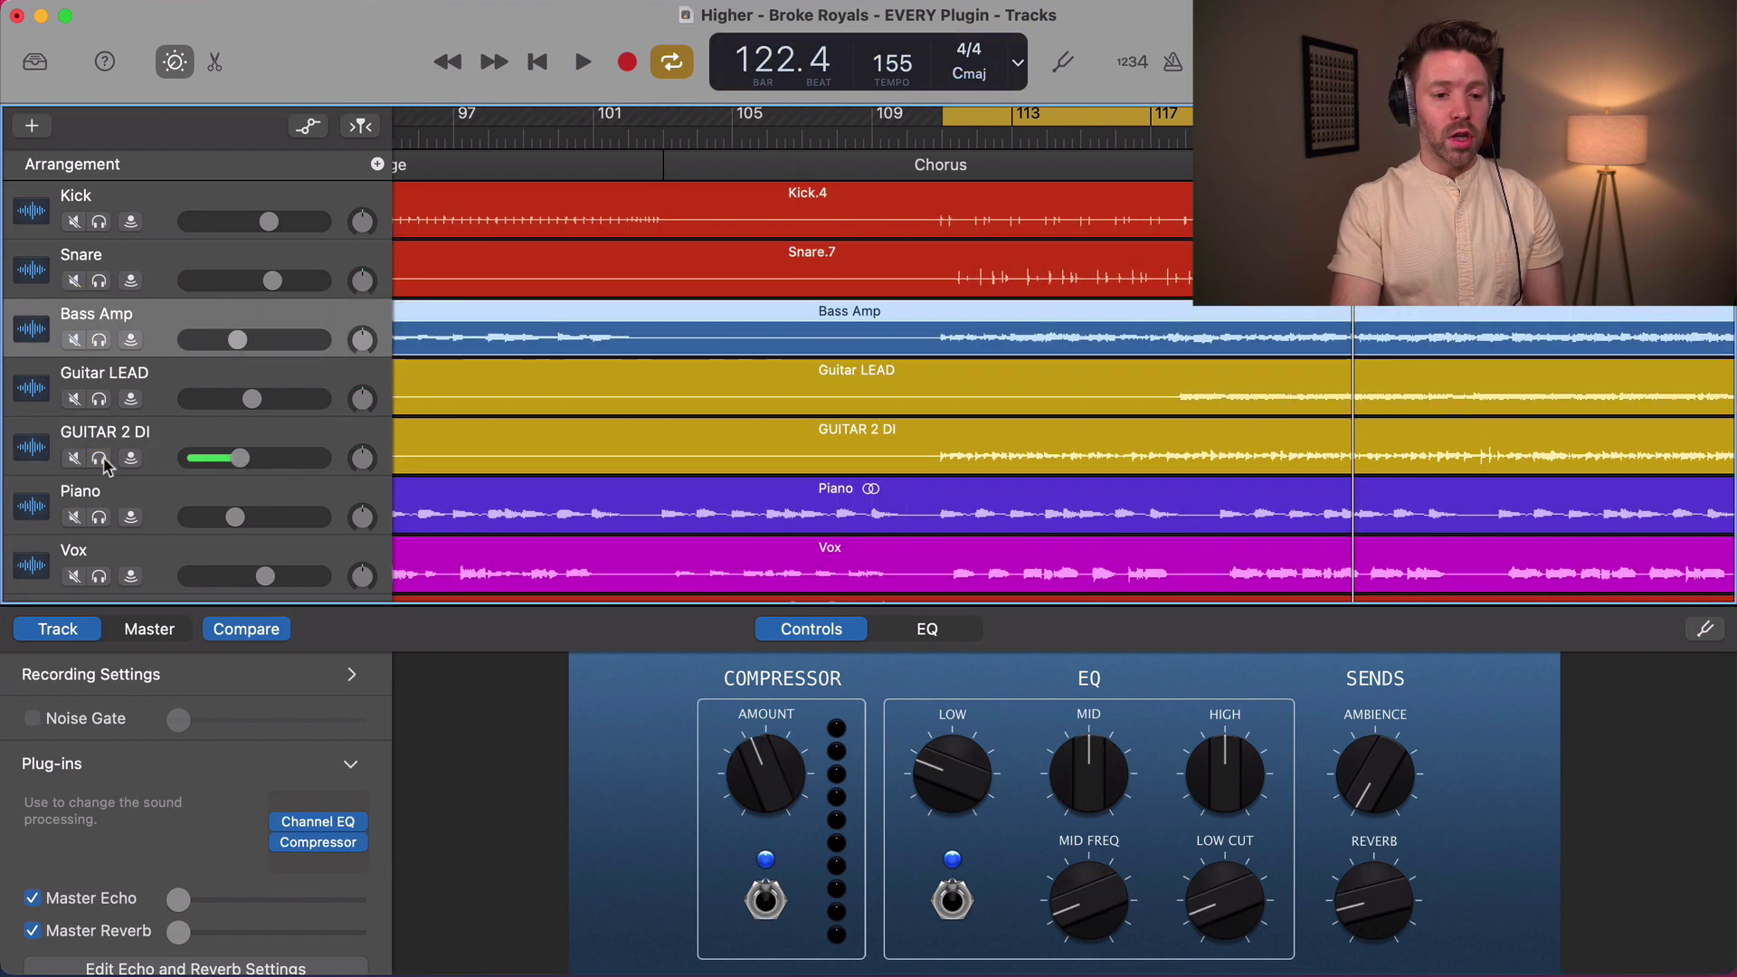
{"action": "left_click", "coordinate": [100, 340]}
{"action": "left_click", "coordinate": [324, 810]}
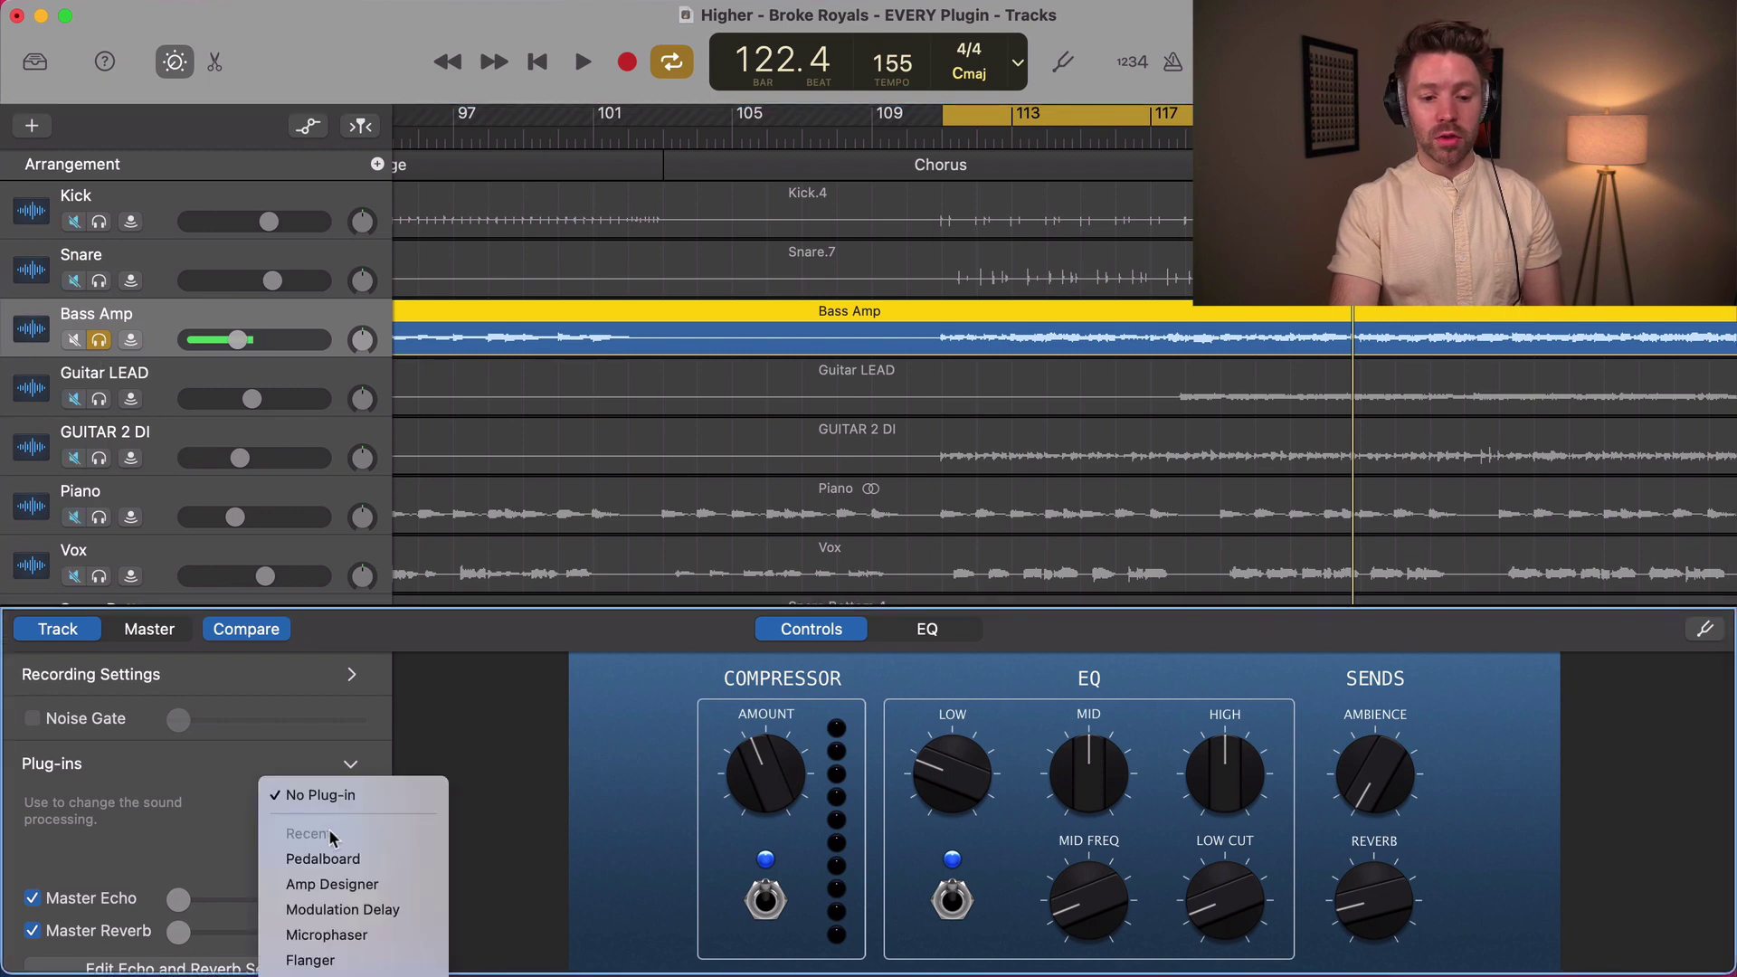
{"action": "mouse_move", "coordinate": [349, 737]}
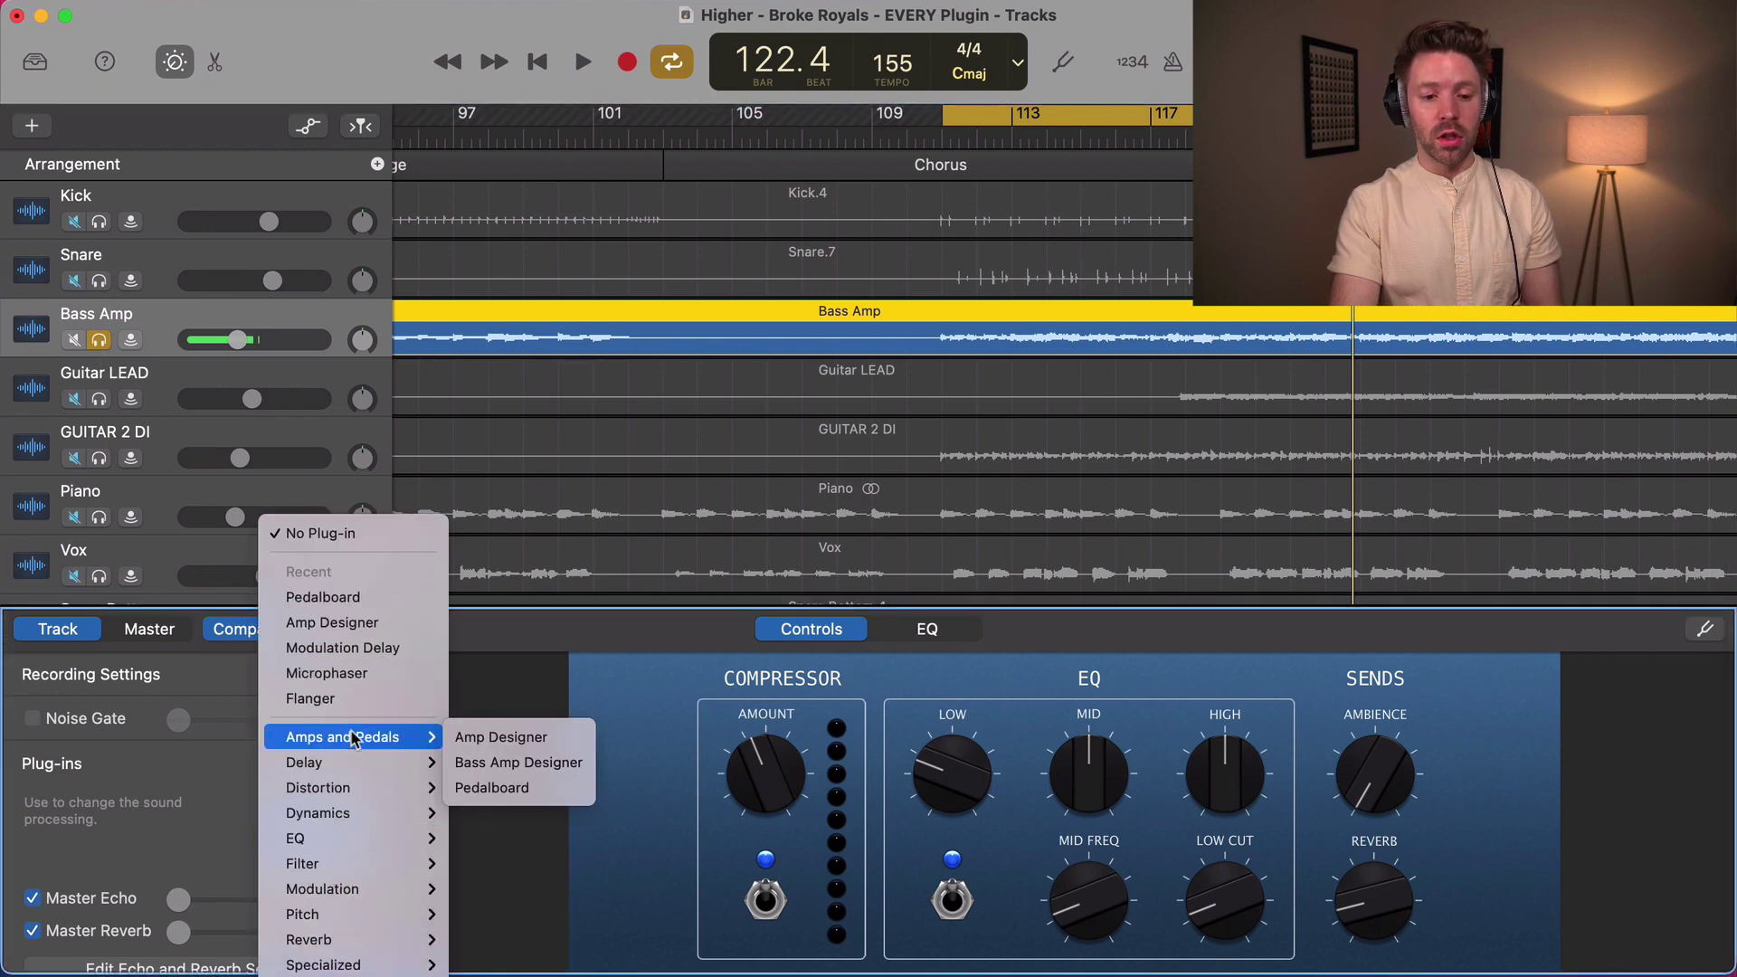
{"action": "left_click", "coordinate": [491, 762]}
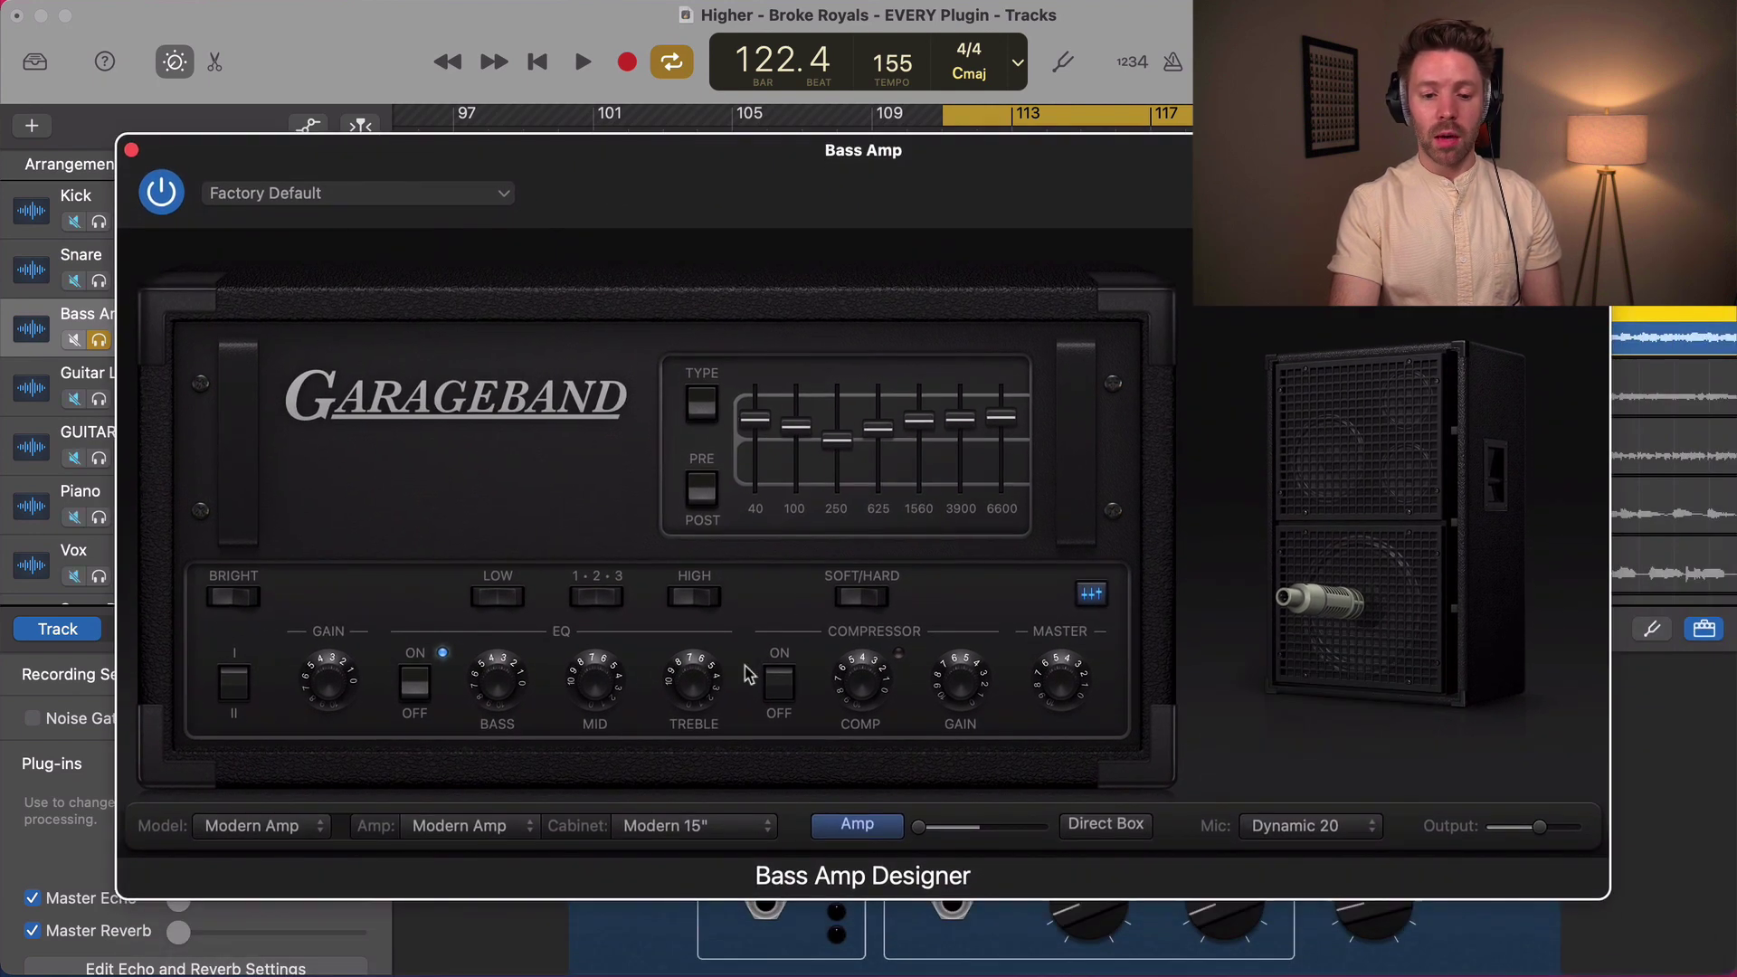
- Set the bass amp model to Classic Amp and its cabinet to Modern Cabinet 6"
{"action": "left_click", "coordinate": [329, 823]}
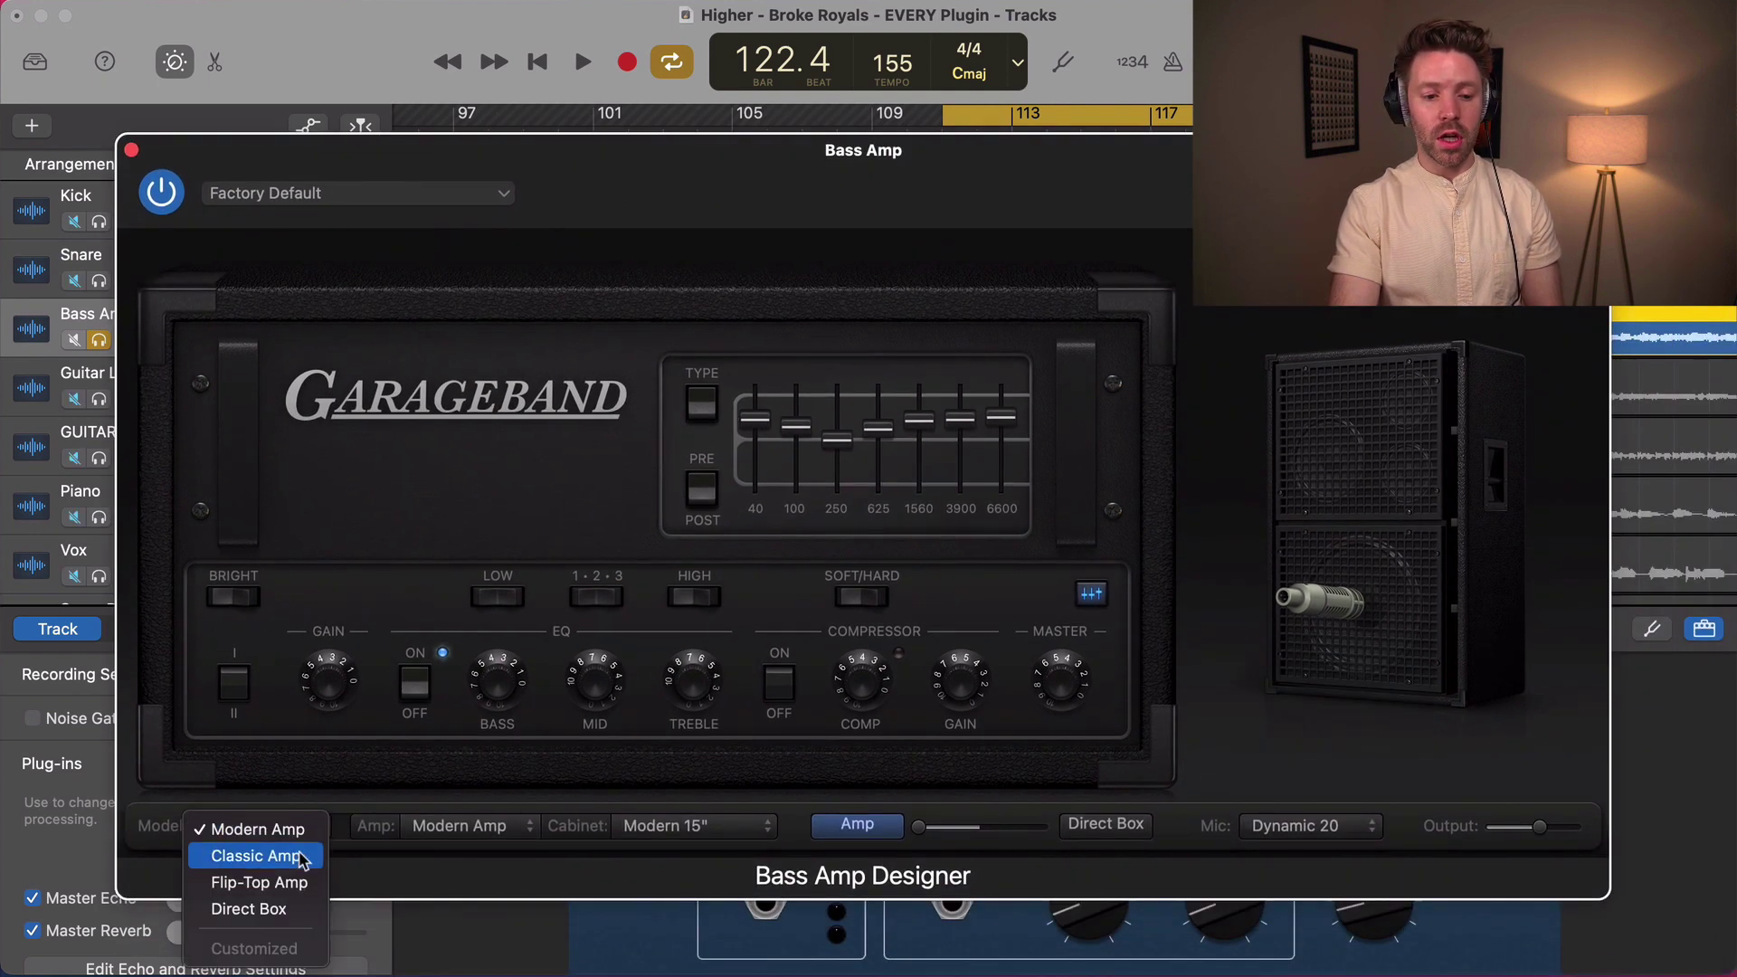
{"action": "key", "text": "Return"}
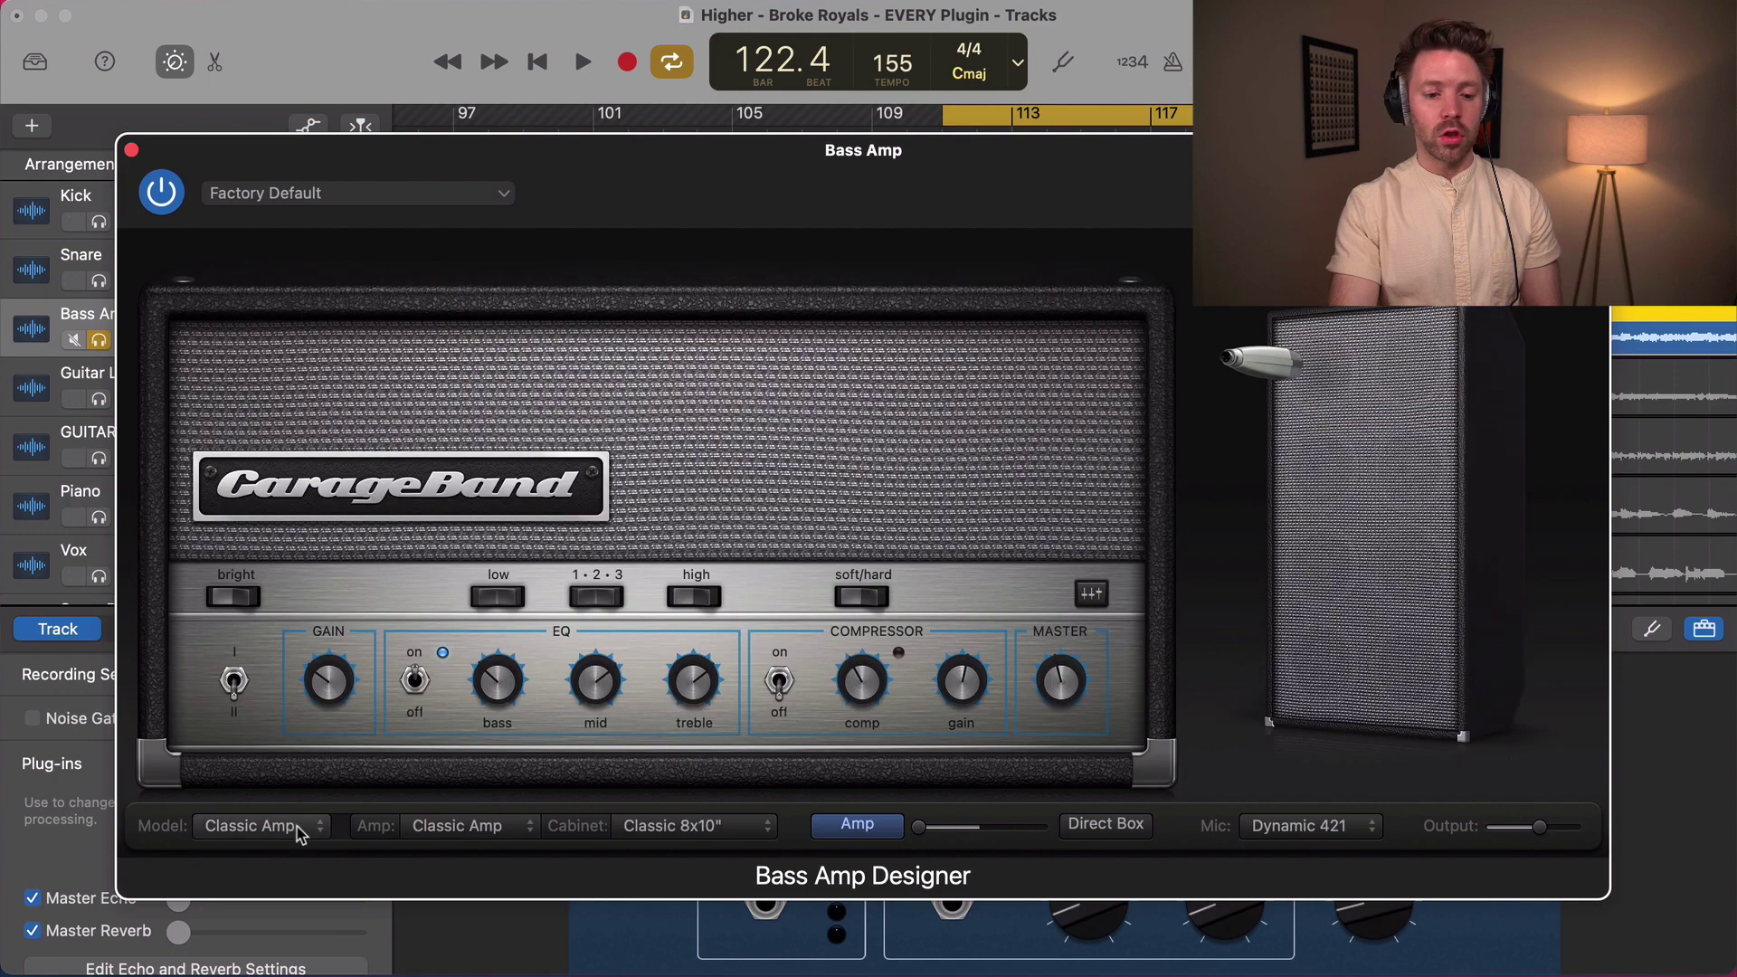
{"action": "left_click", "coordinate": [692, 825]}
{"action": "left_click", "coordinate": [678, 775]}
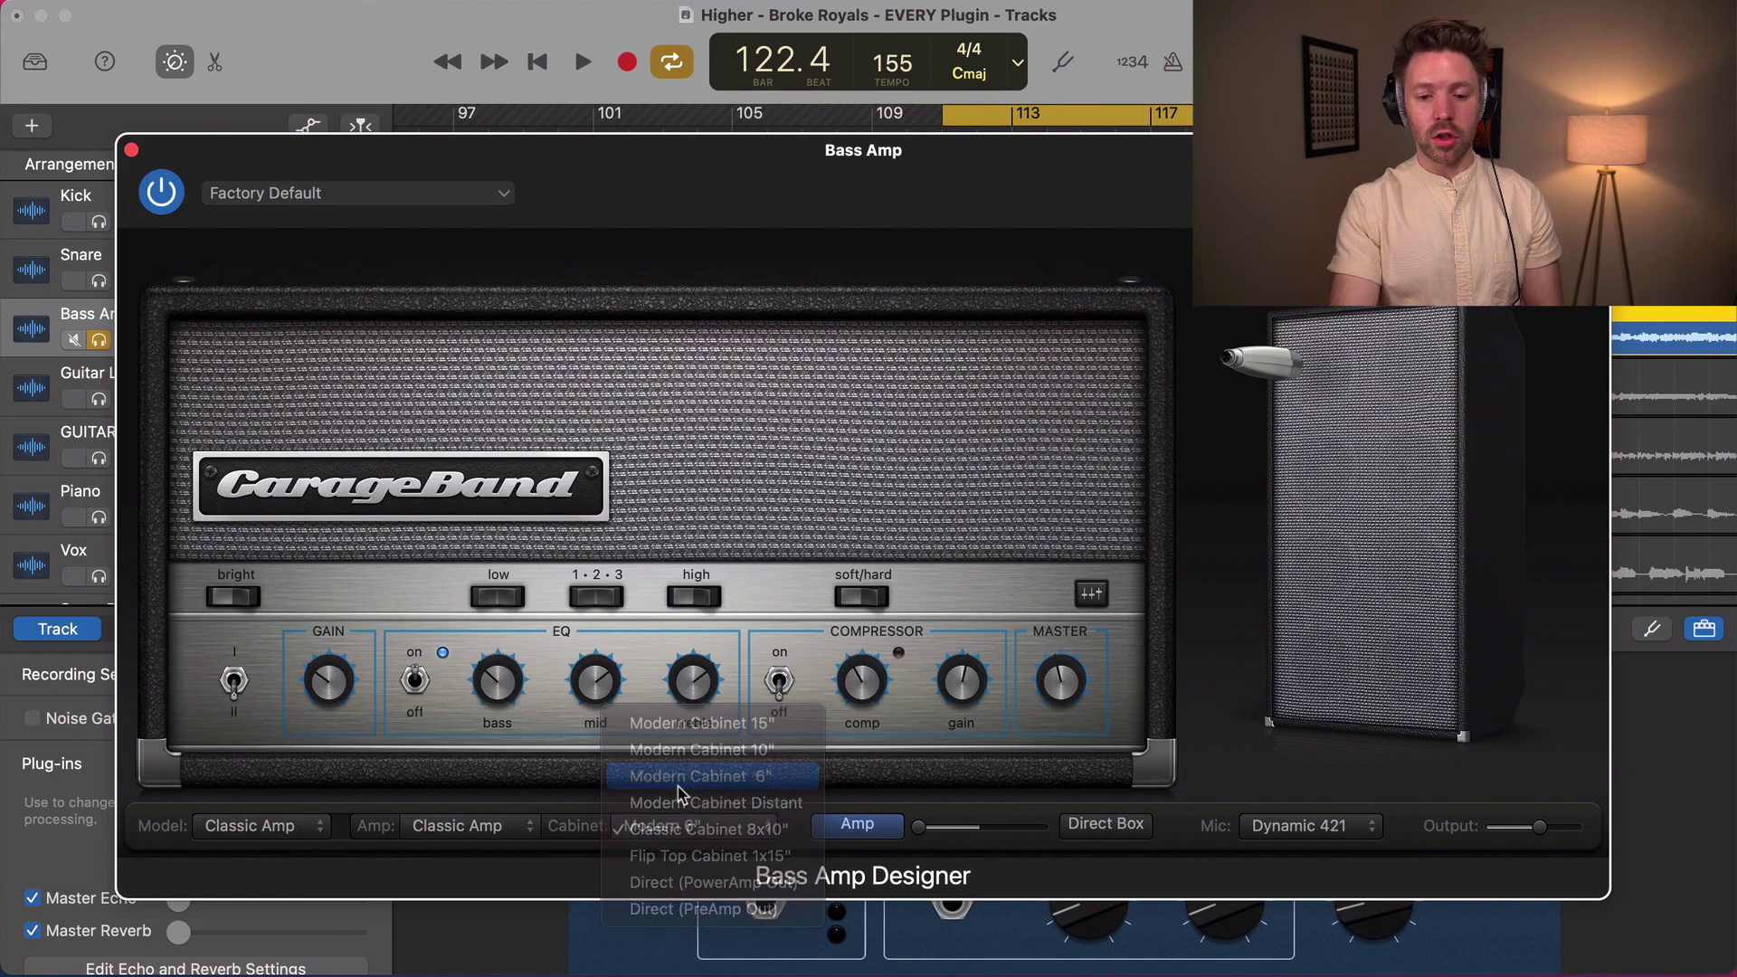
- Load the Amp Egg preset in Bass Amp Designer
{"action": "left_click", "coordinate": [449, 194]}
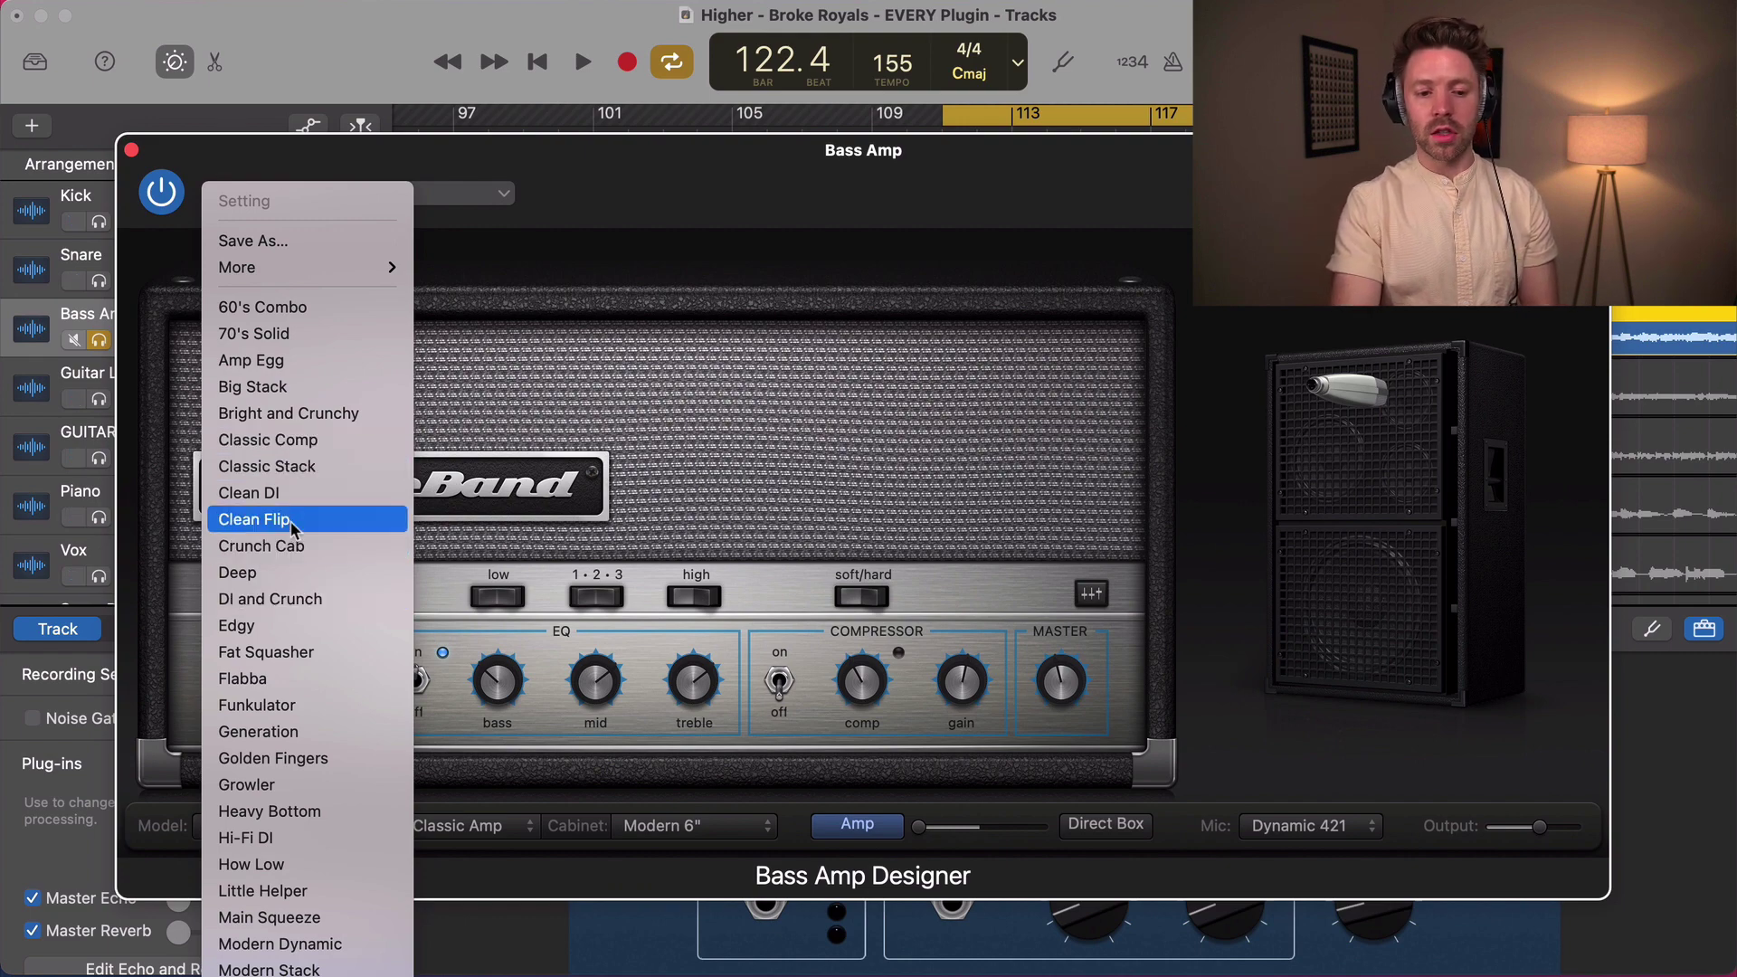
{"action": "left_click", "coordinate": [262, 360]}
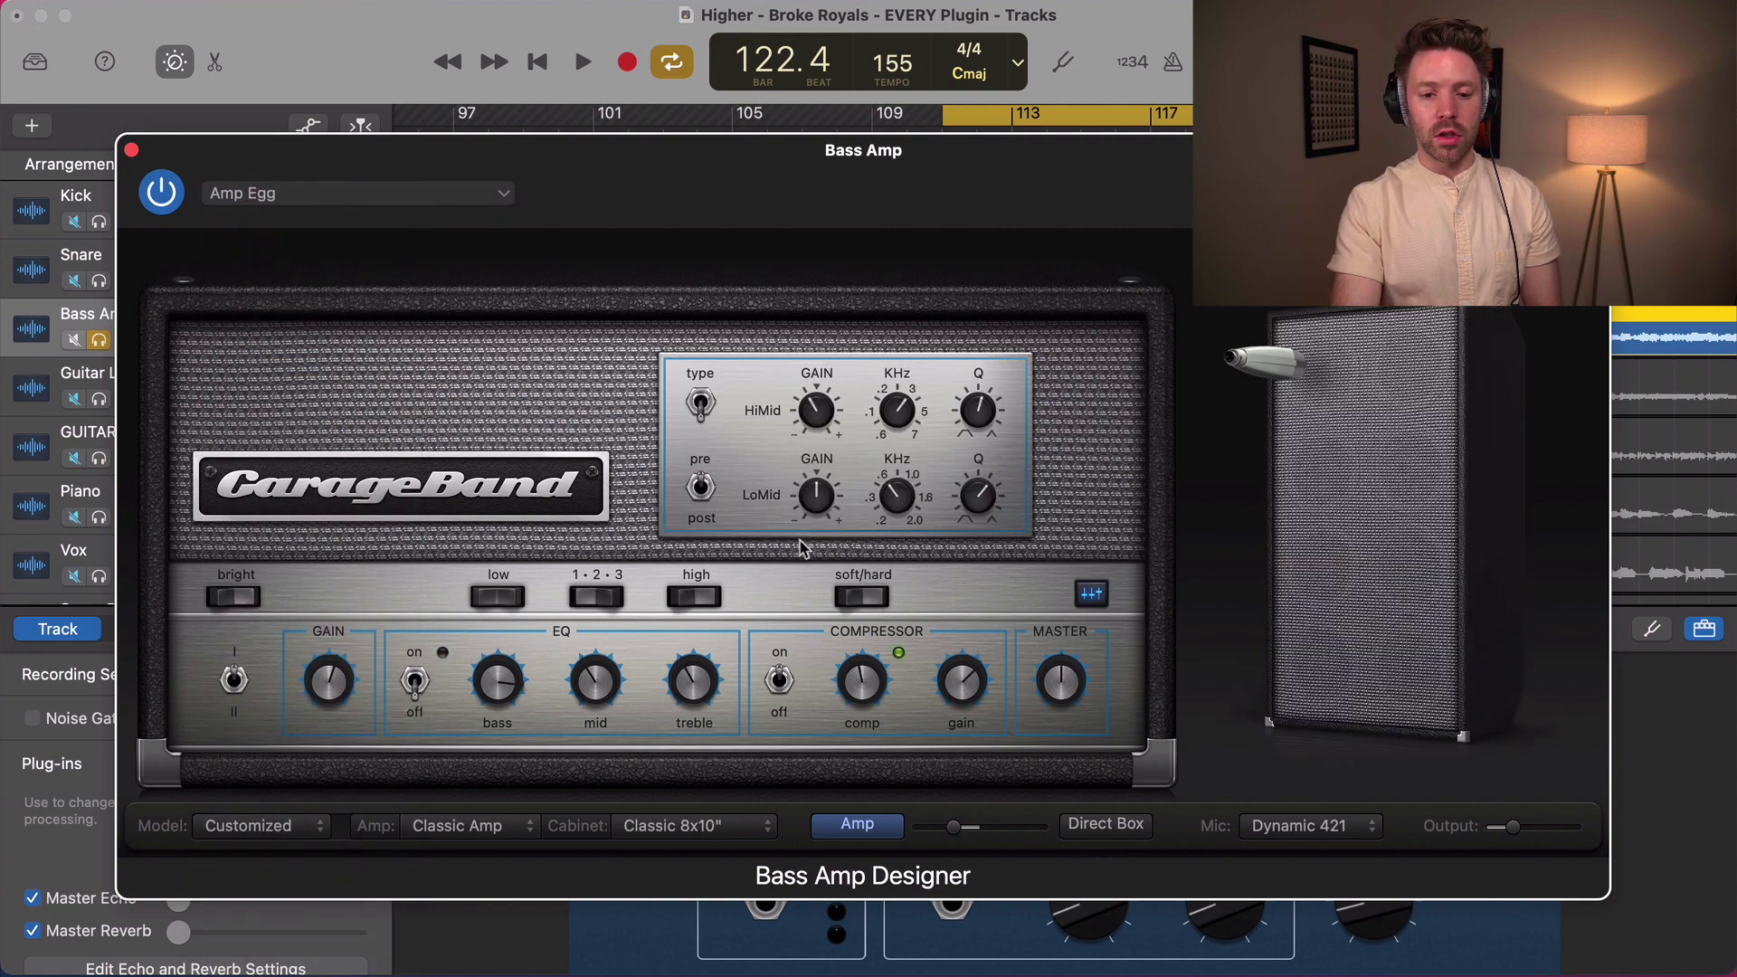
- Start playback, move the cabinet microphone closer to the speaker cone, and set its type to Dynamic 20
{"action": "mouse_move", "coordinate": [1313, 371]}
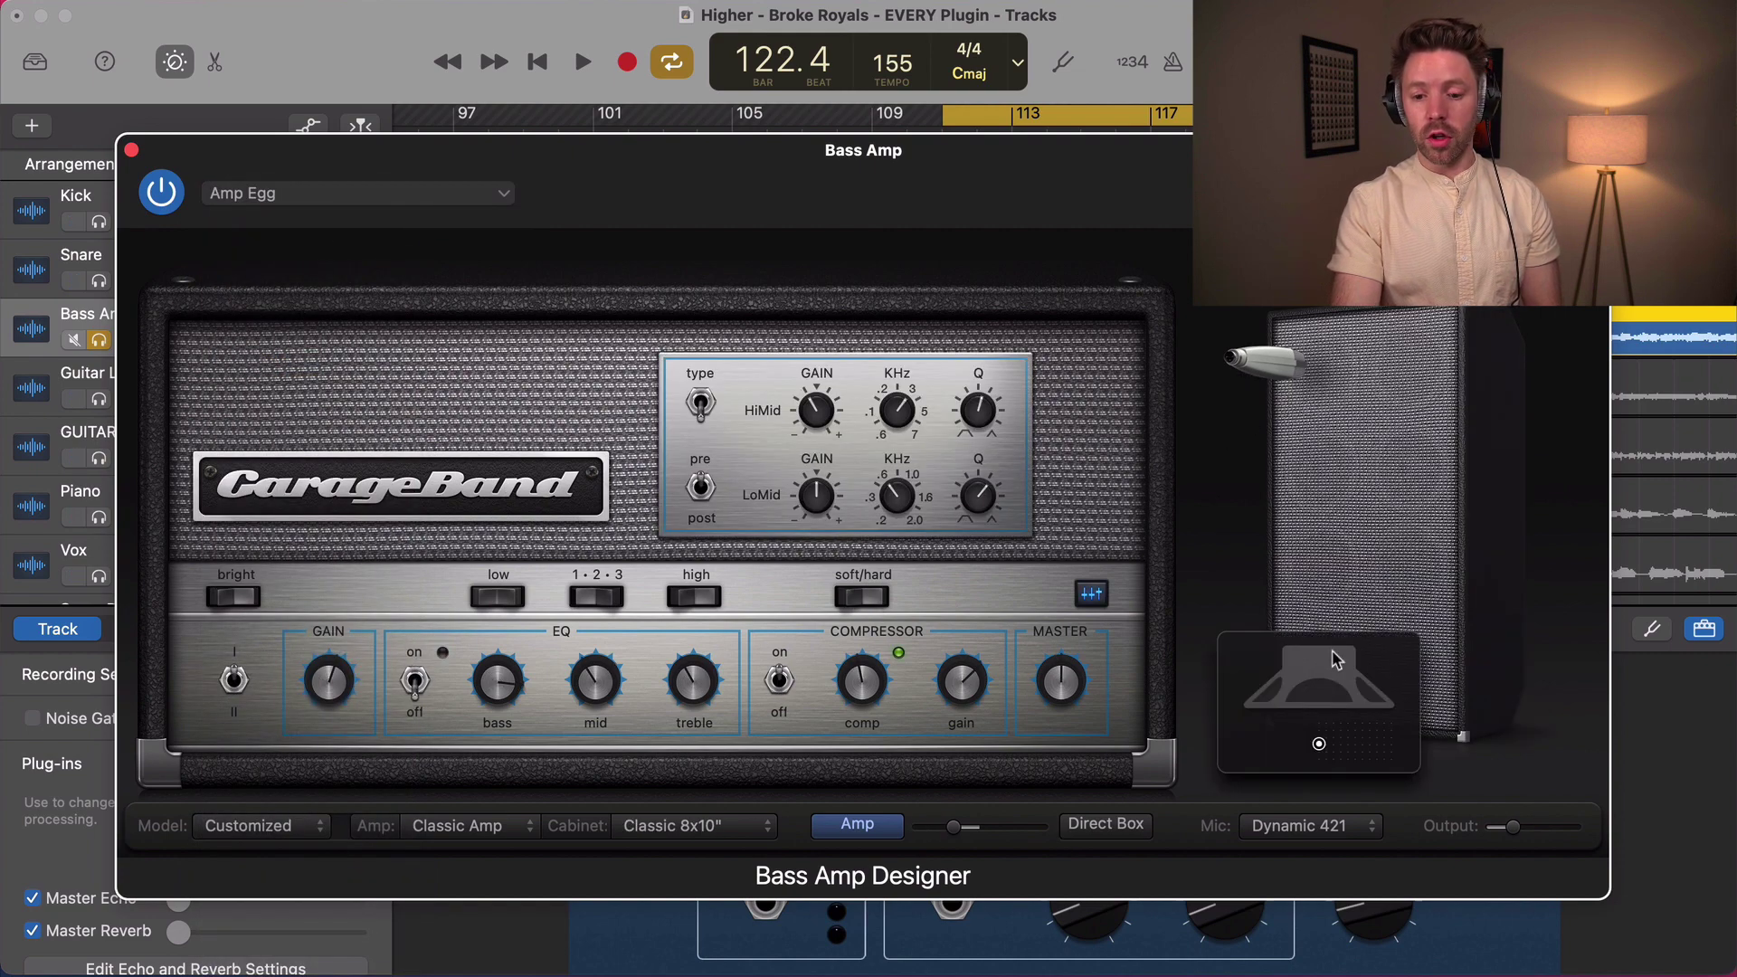
{"action": "key", "text": "space"}
{"action": "left_click_drag", "start_coordinate": [1321, 747], "coordinate": [1323, 703]}
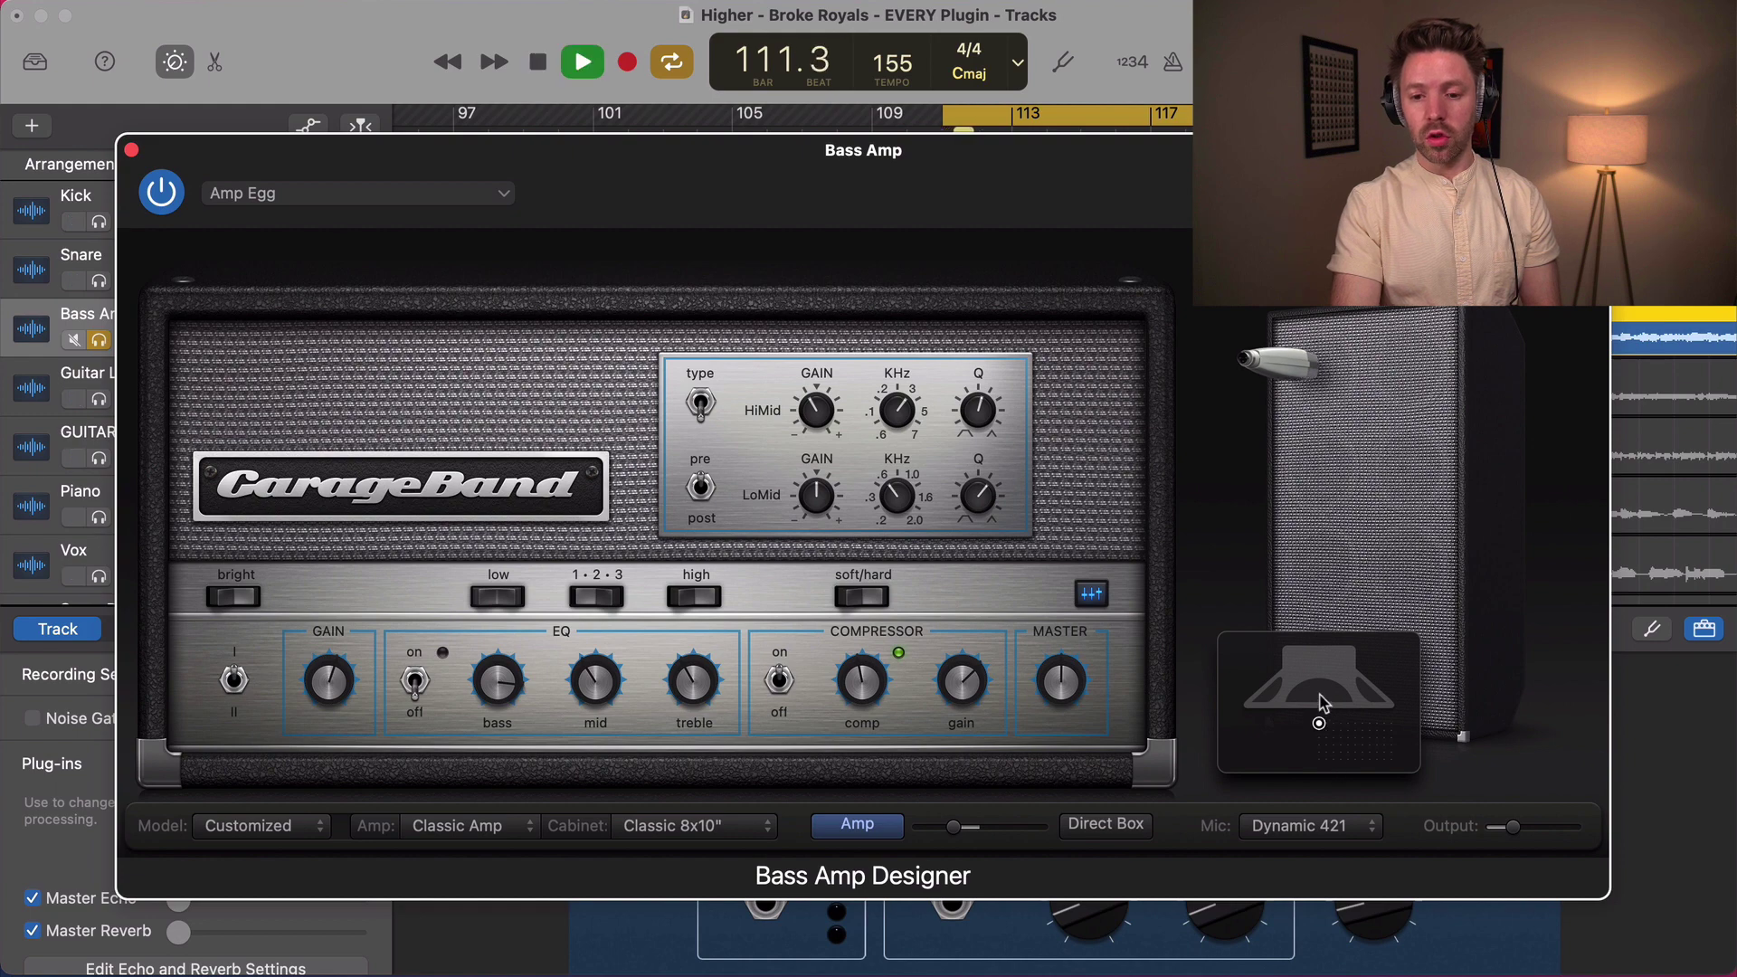
{"action": "left_click", "coordinate": [1321, 834]}
{"action": "left_click", "coordinate": [1303, 802]}
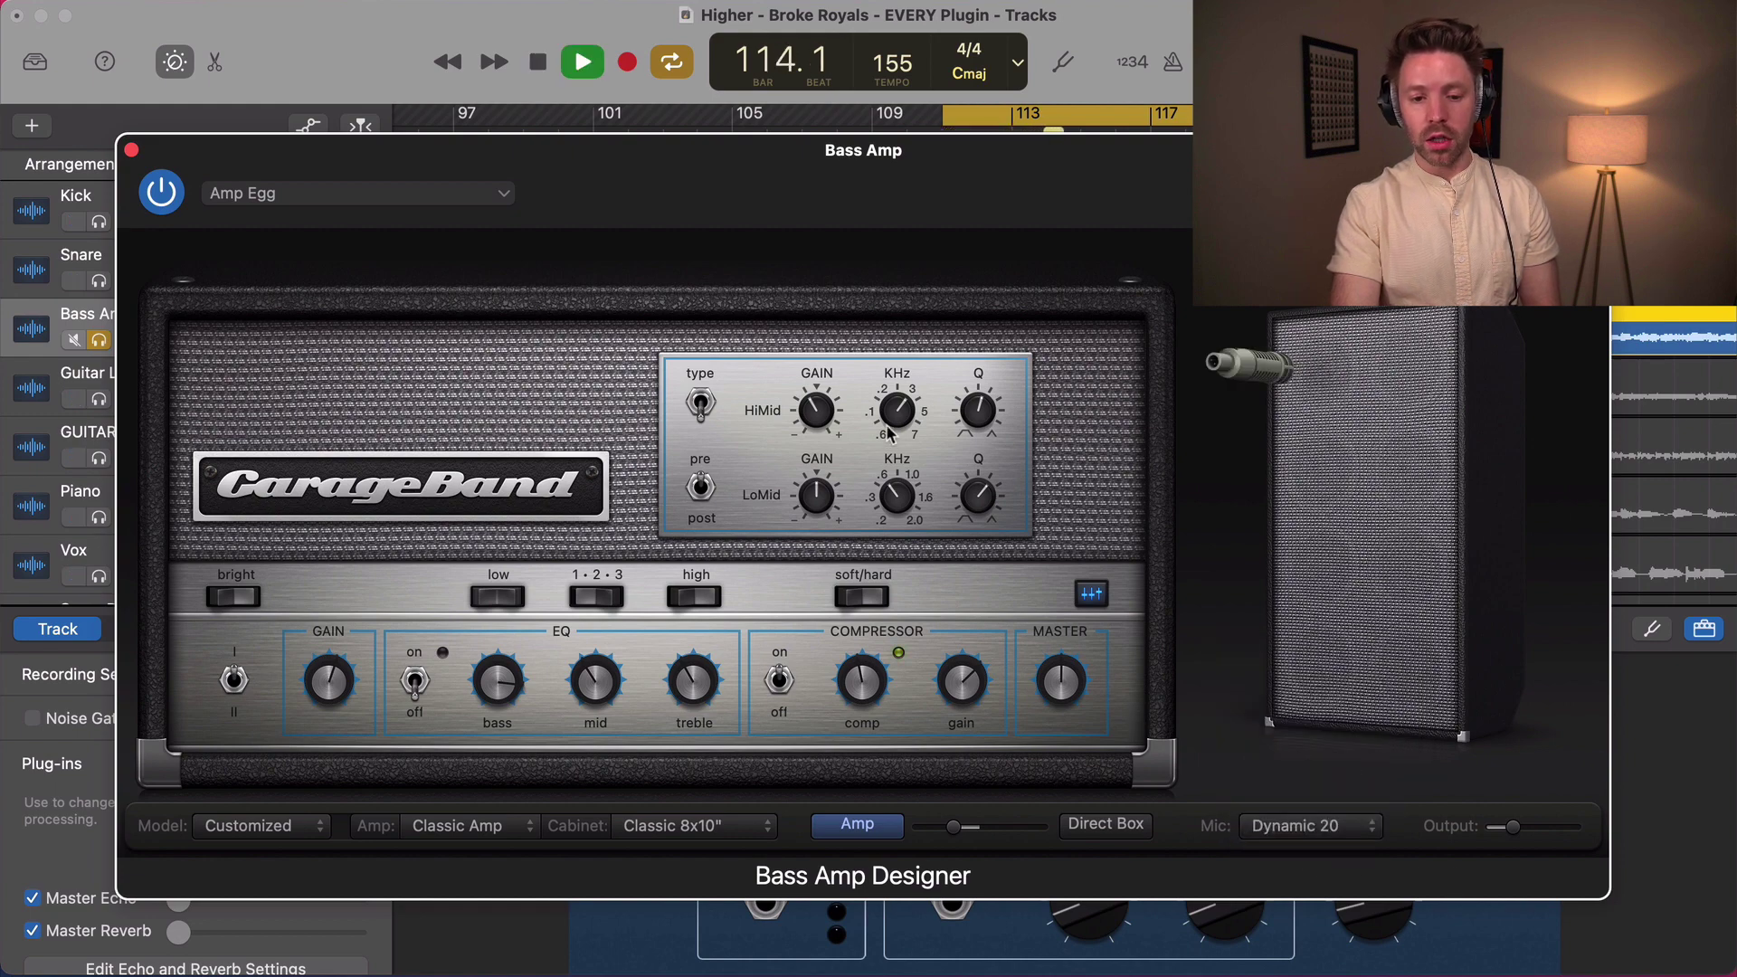
- Switch the amp to Modern Amp and adjust its EQ with less bass and more mid
{"action": "left_click", "coordinate": [506, 826]}
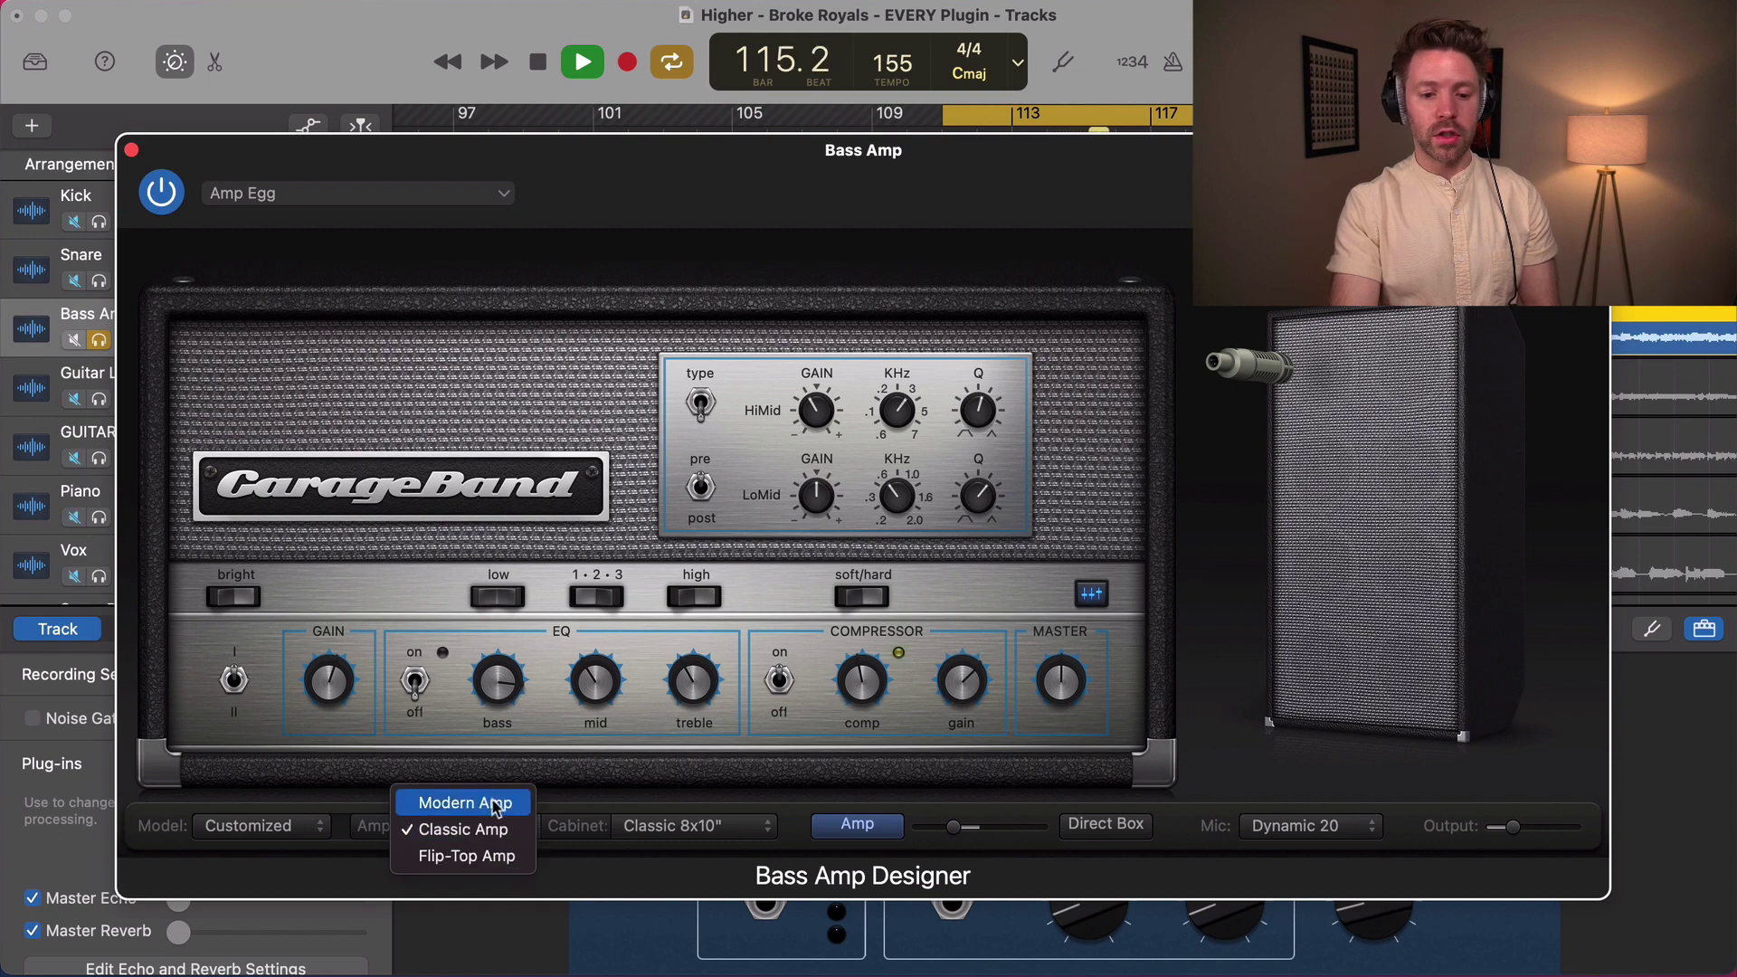
{"action": "left_click", "coordinate": [495, 807]}
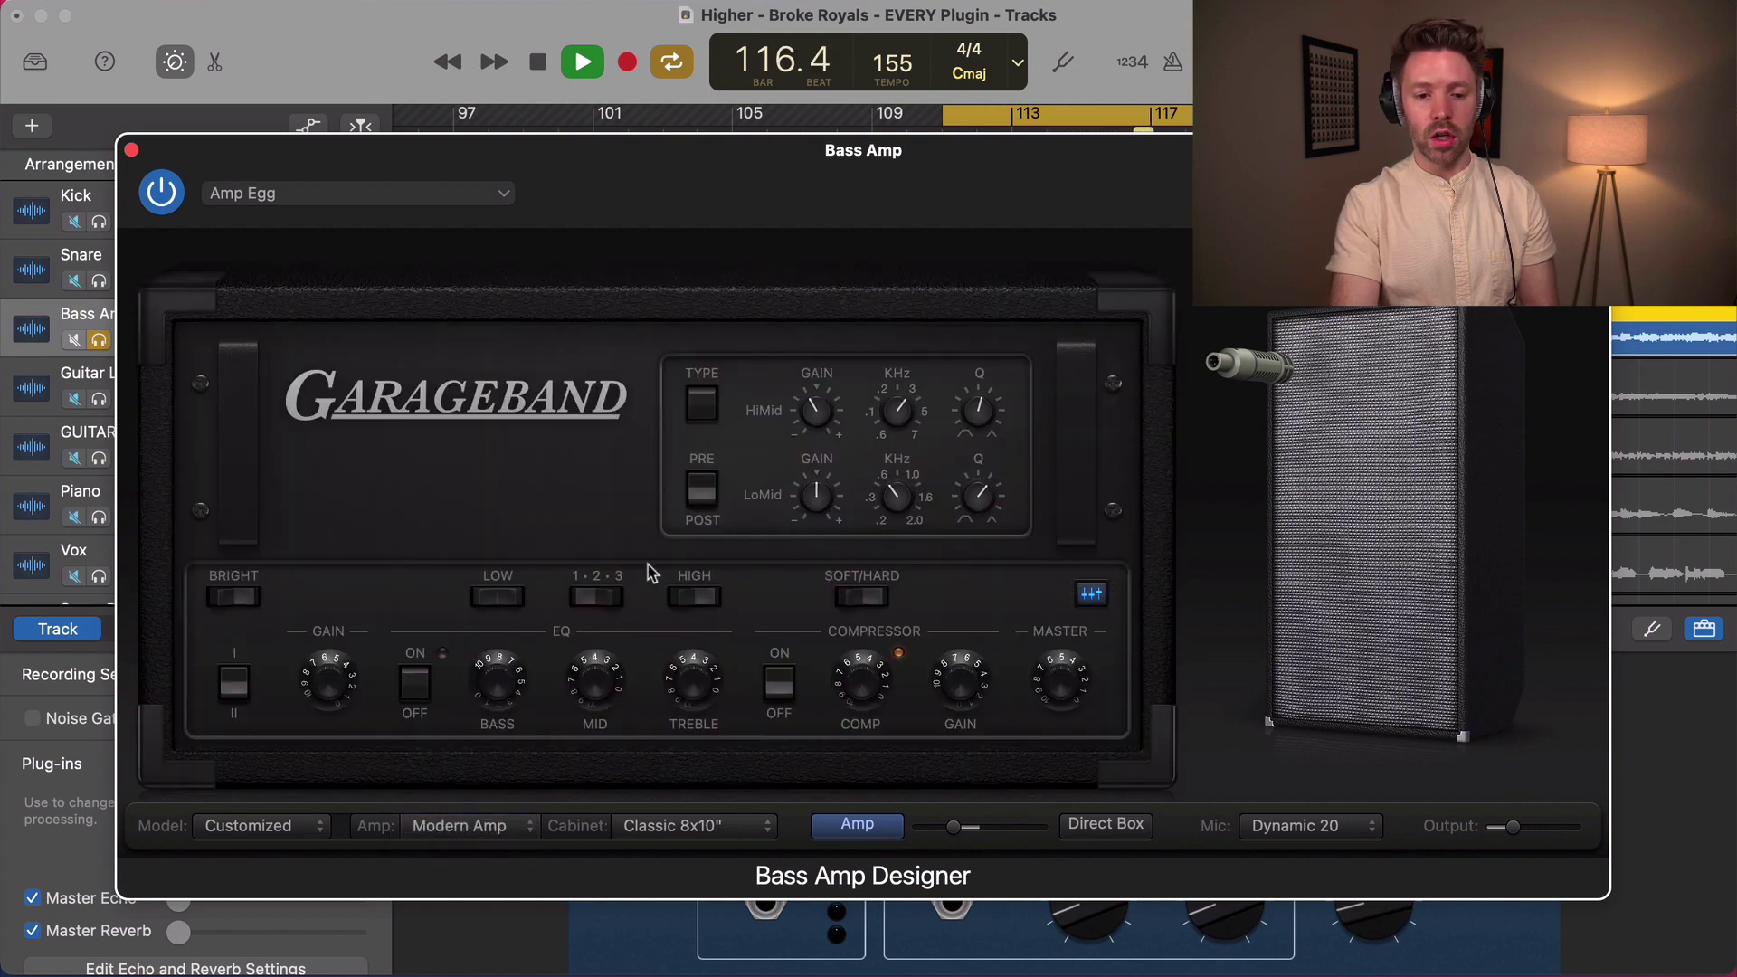
{"action": "left_click_drag", "start_coordinate": [587, 680], "coordinate": [542, 709]}
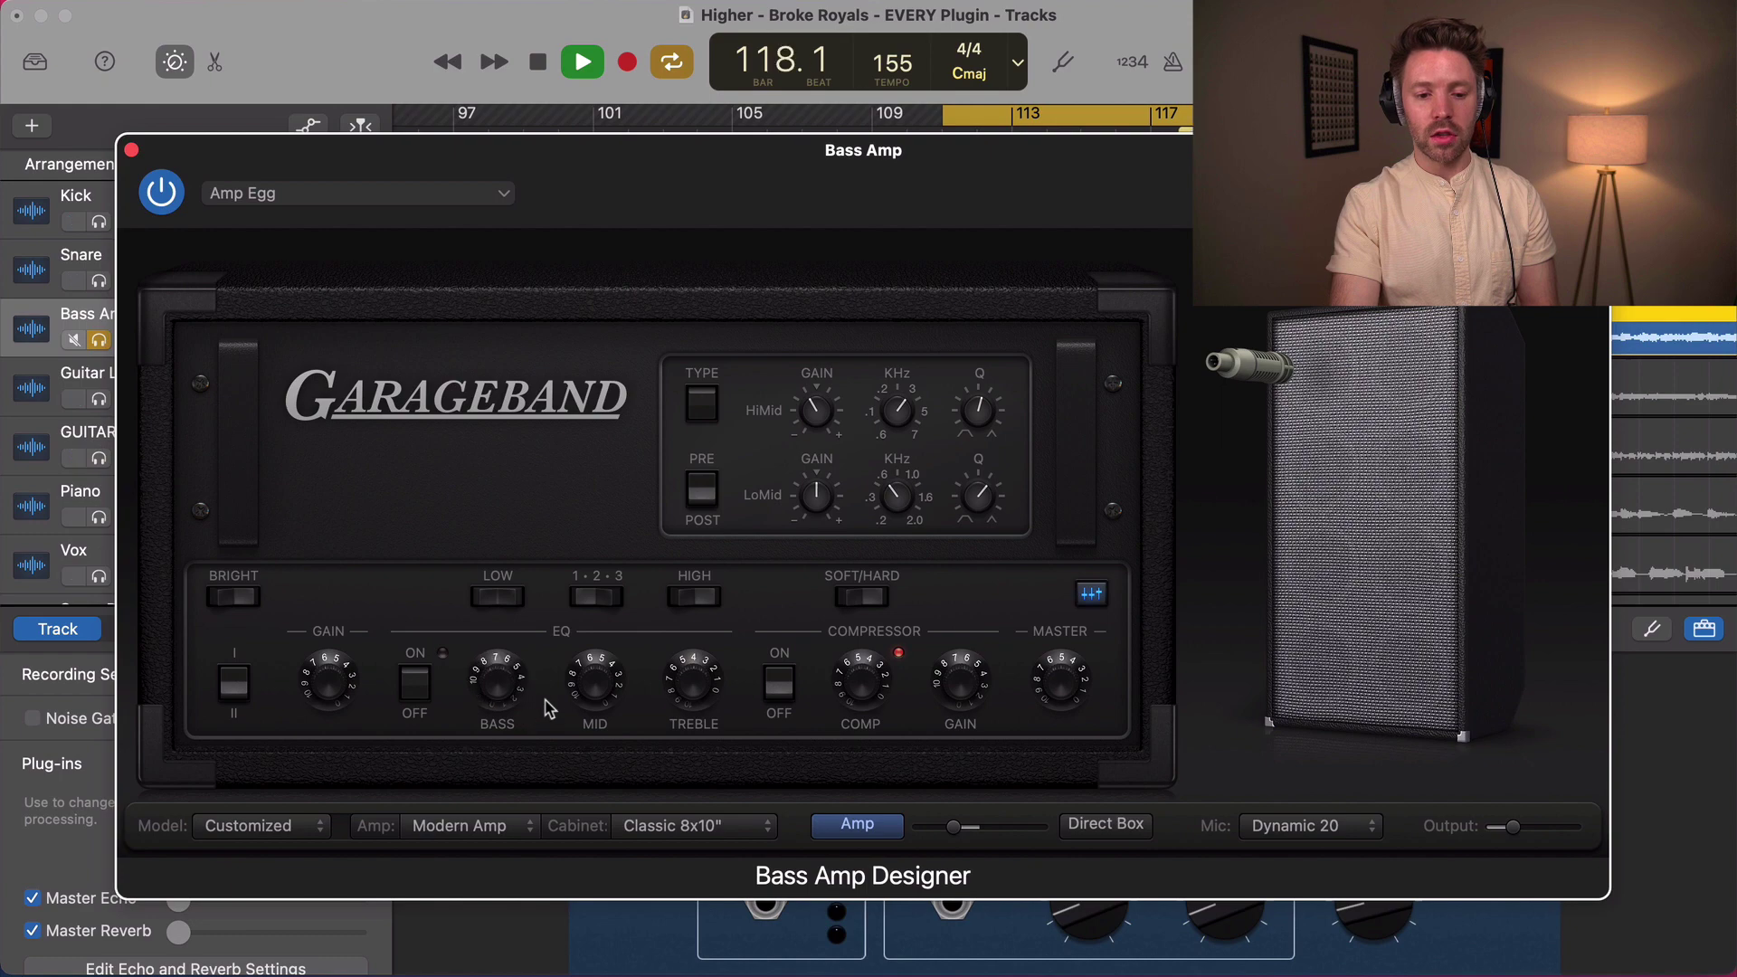
- Switch the amp back to Classic Amp, raise the treble, and stop playback
{"action": "left_click", "coordinate": [540, 846]}
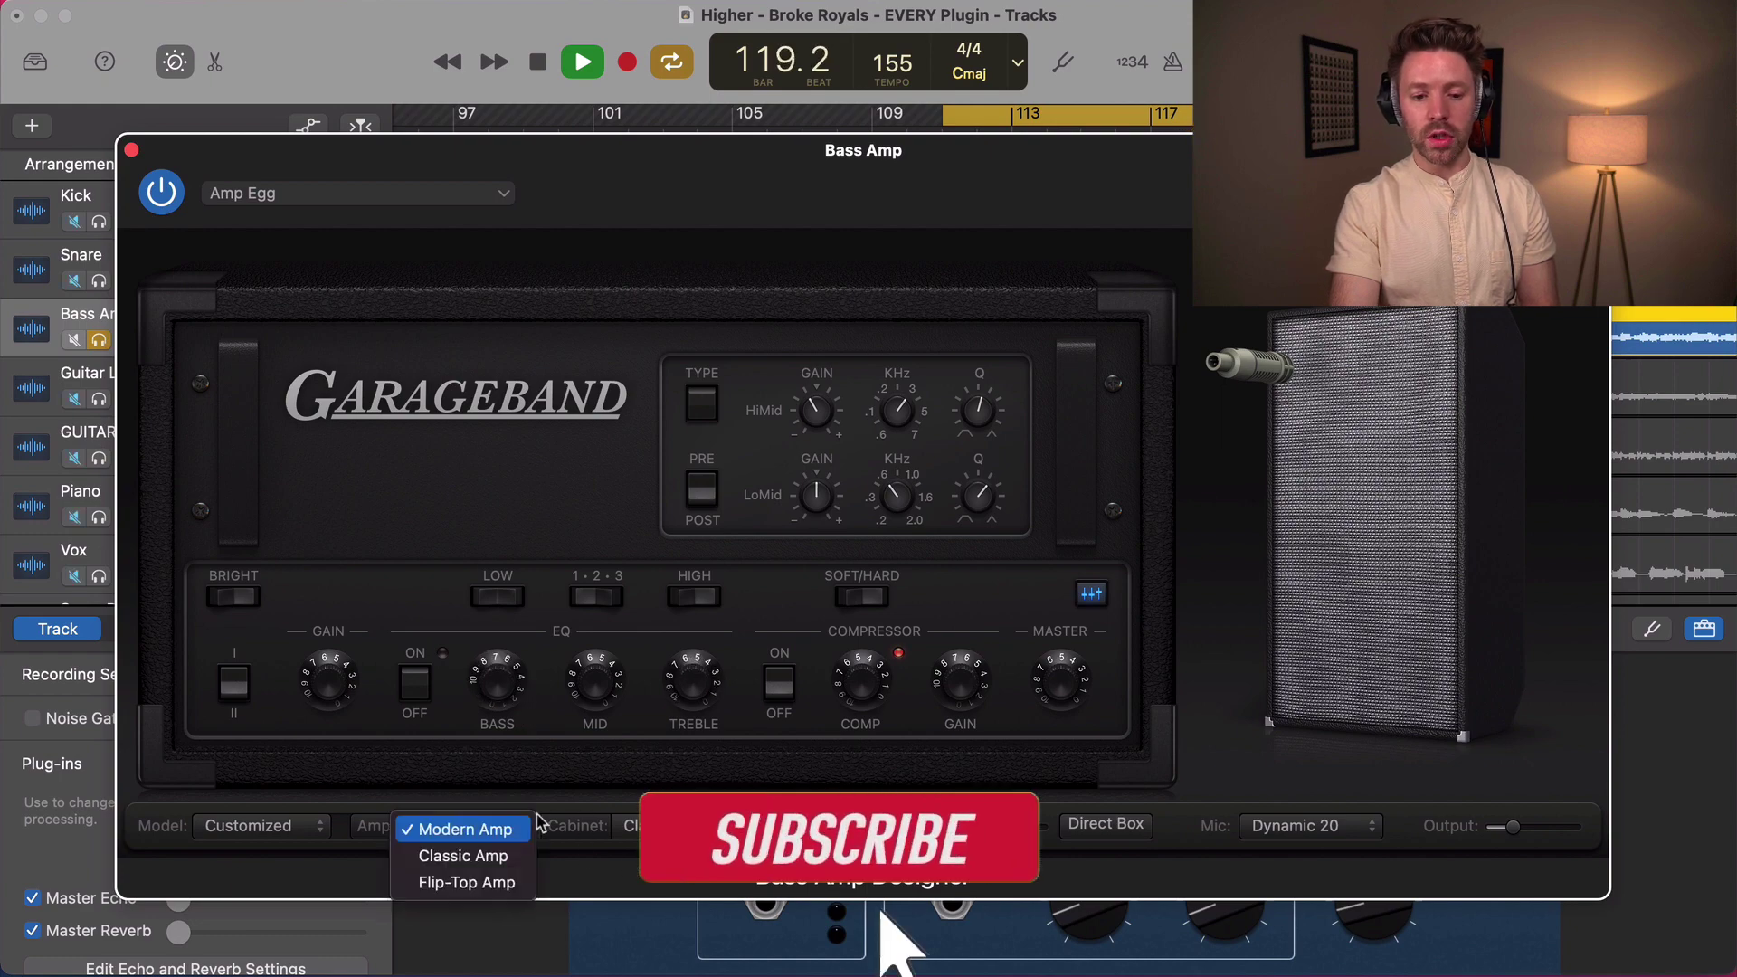
{"action": "left_click", "coordinate": [466, 853]}
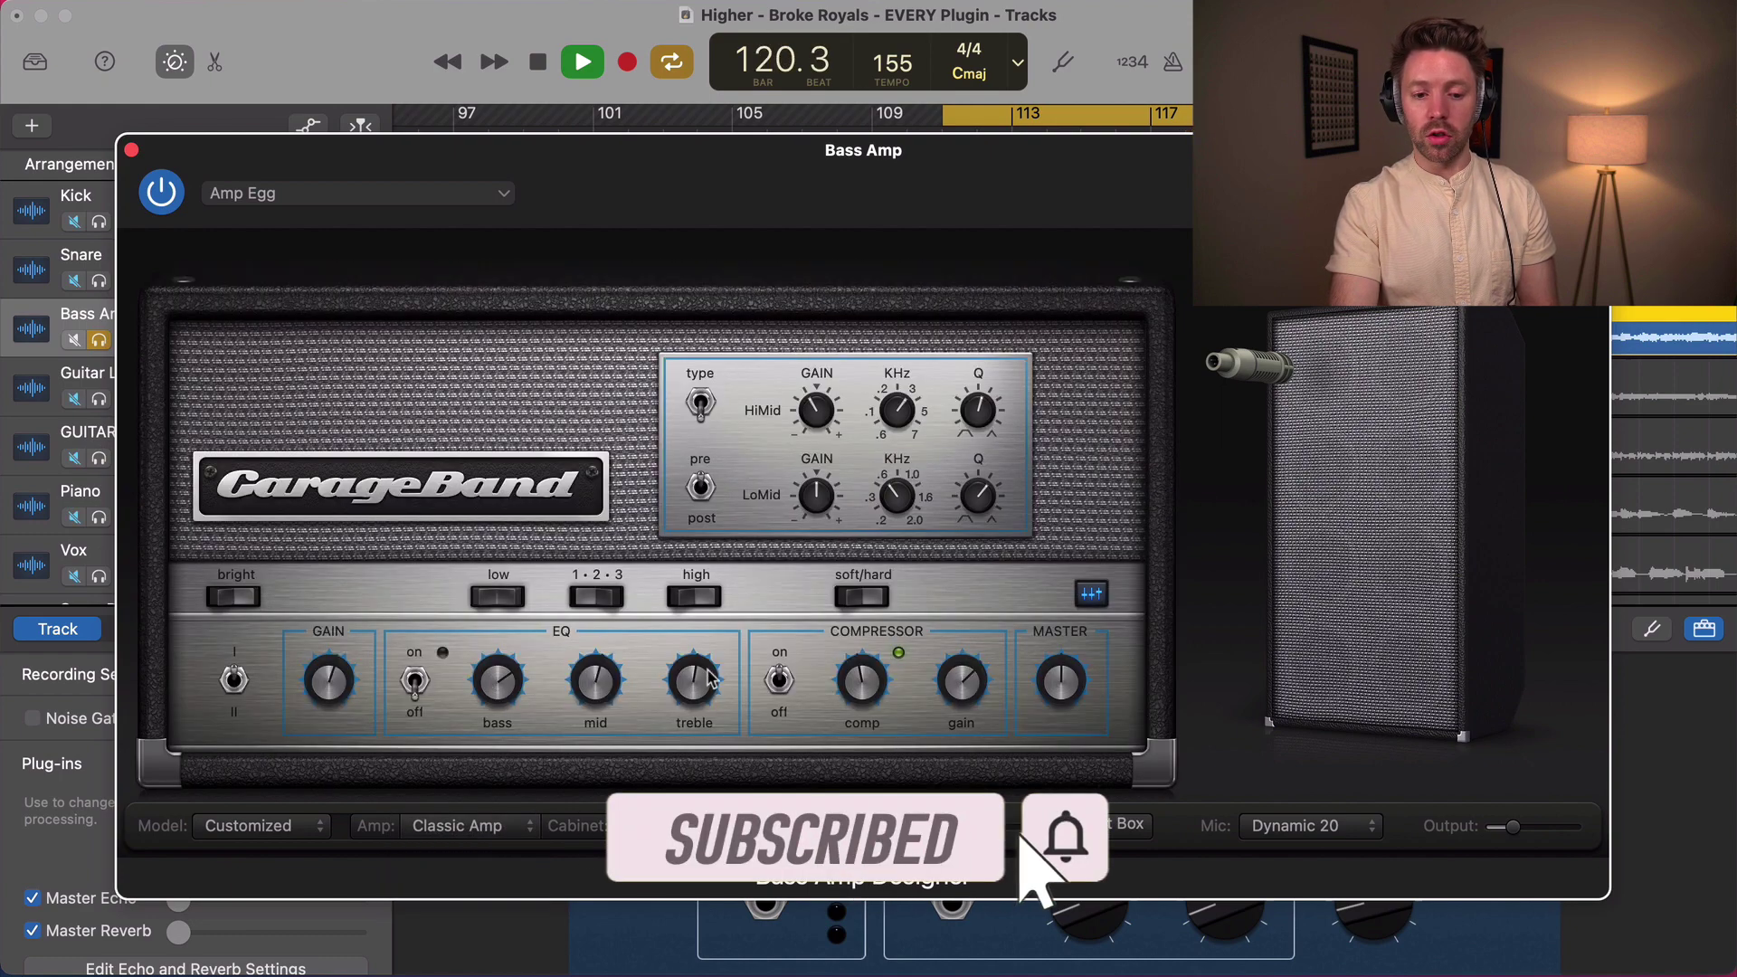
{"action": "key", "text": "space"}
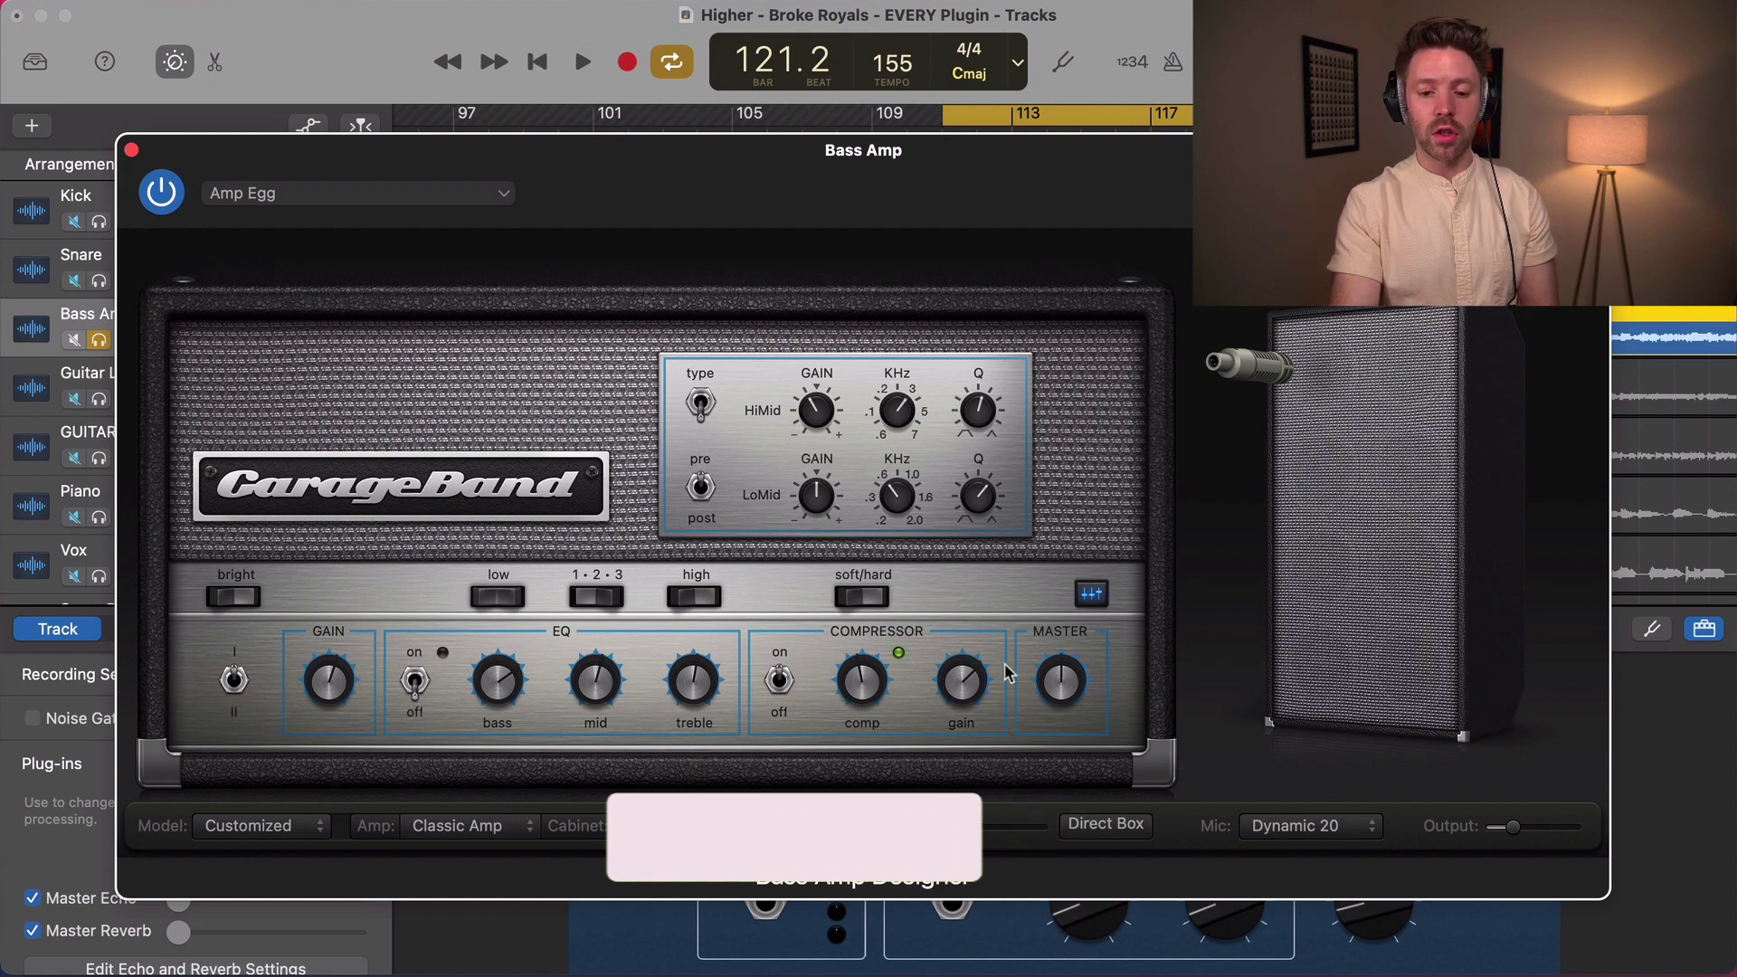
- Play the bass, raise the treble and compressor settings, sweep the amp-to-direct-box blend to about midway, and stop playback
{"action": "key", "text": "space"}
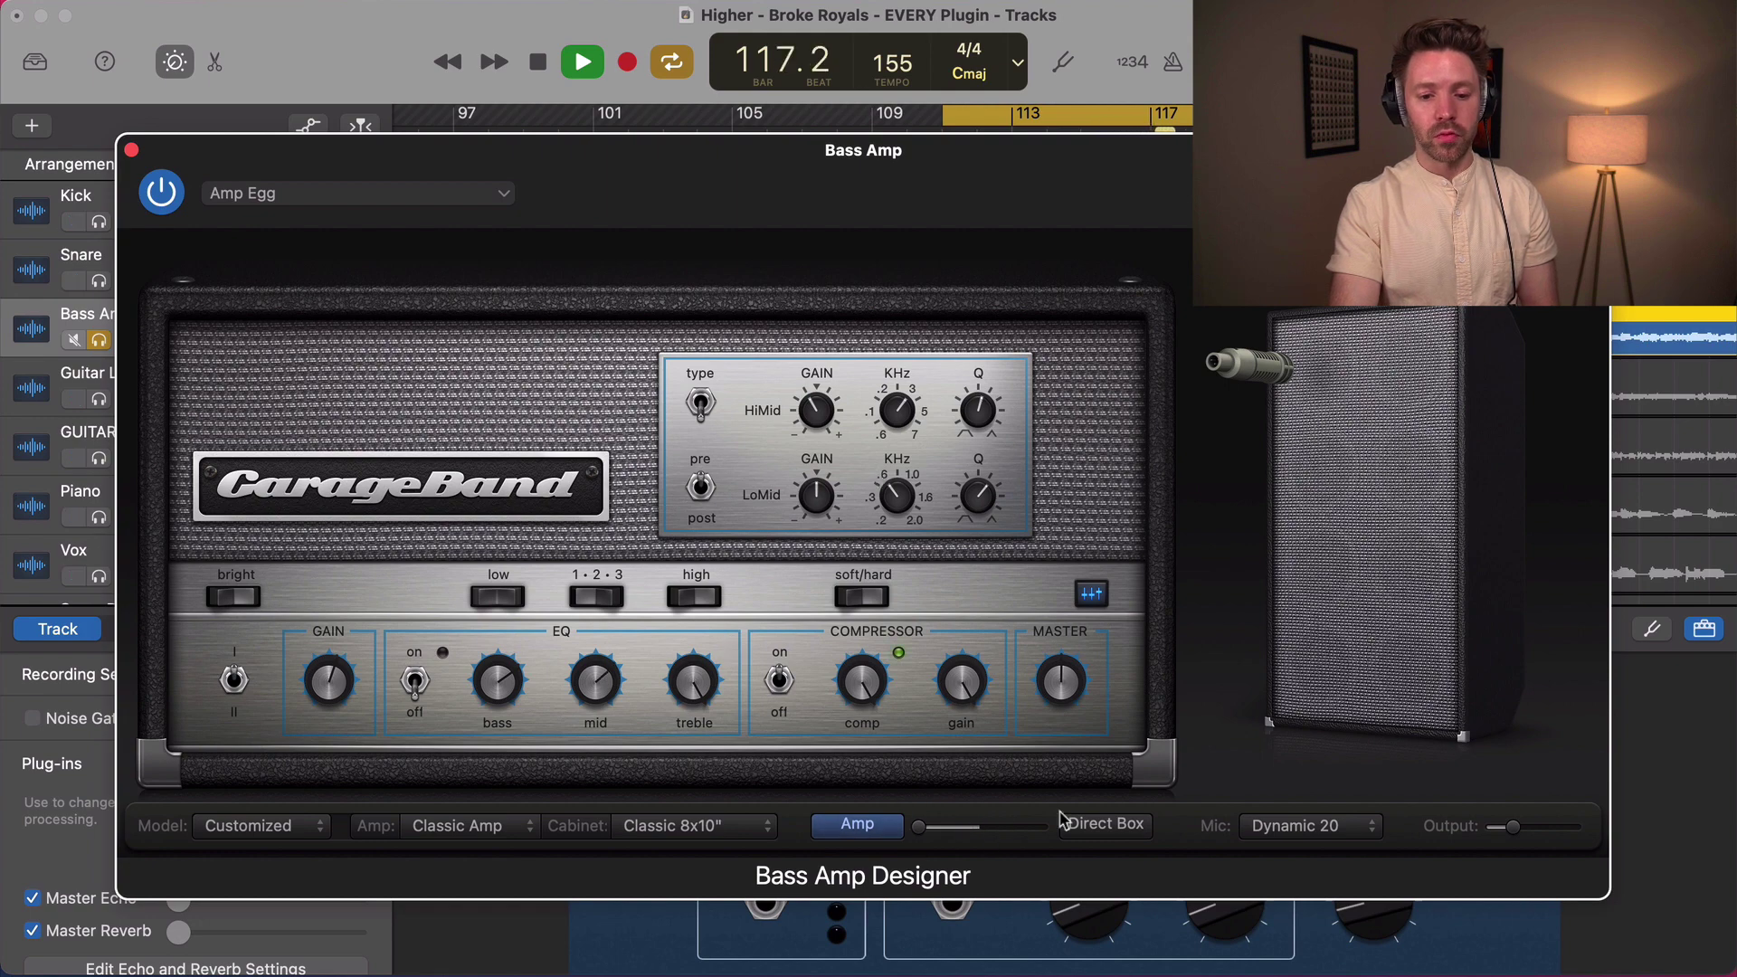
{"action": "left_click_drag", "start_coordinate": [1033, 844], "coordinate": [1138, 841]}
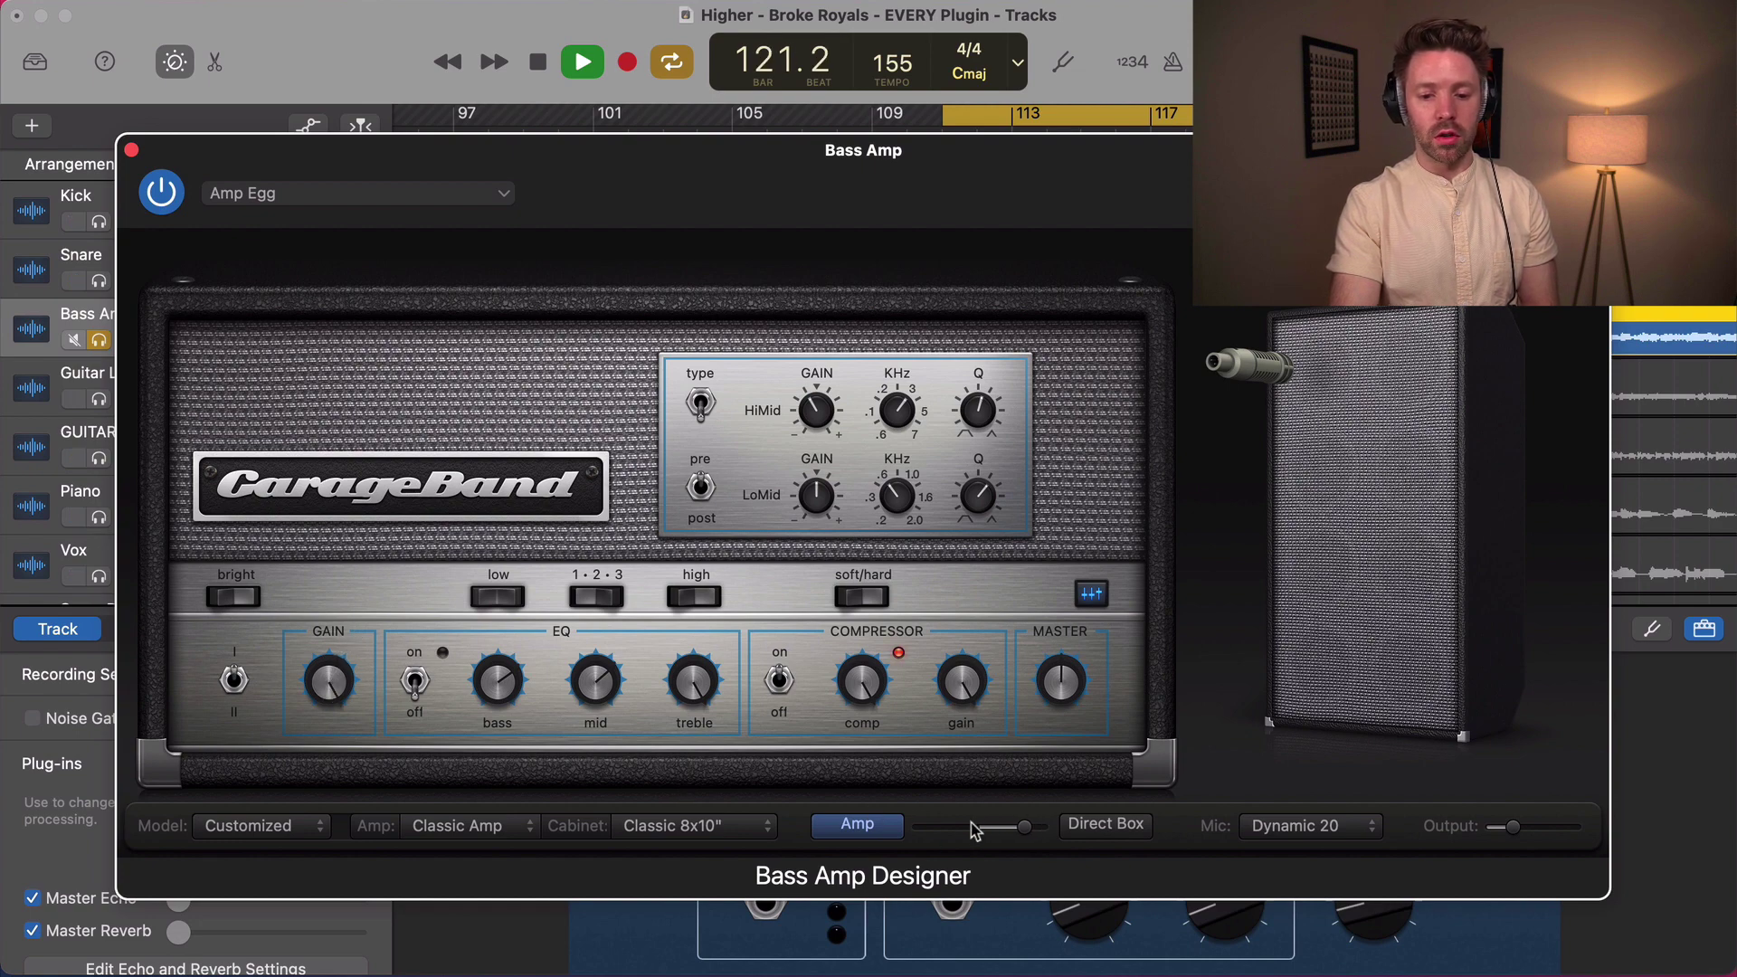
{"action": "key", "text": "space"}
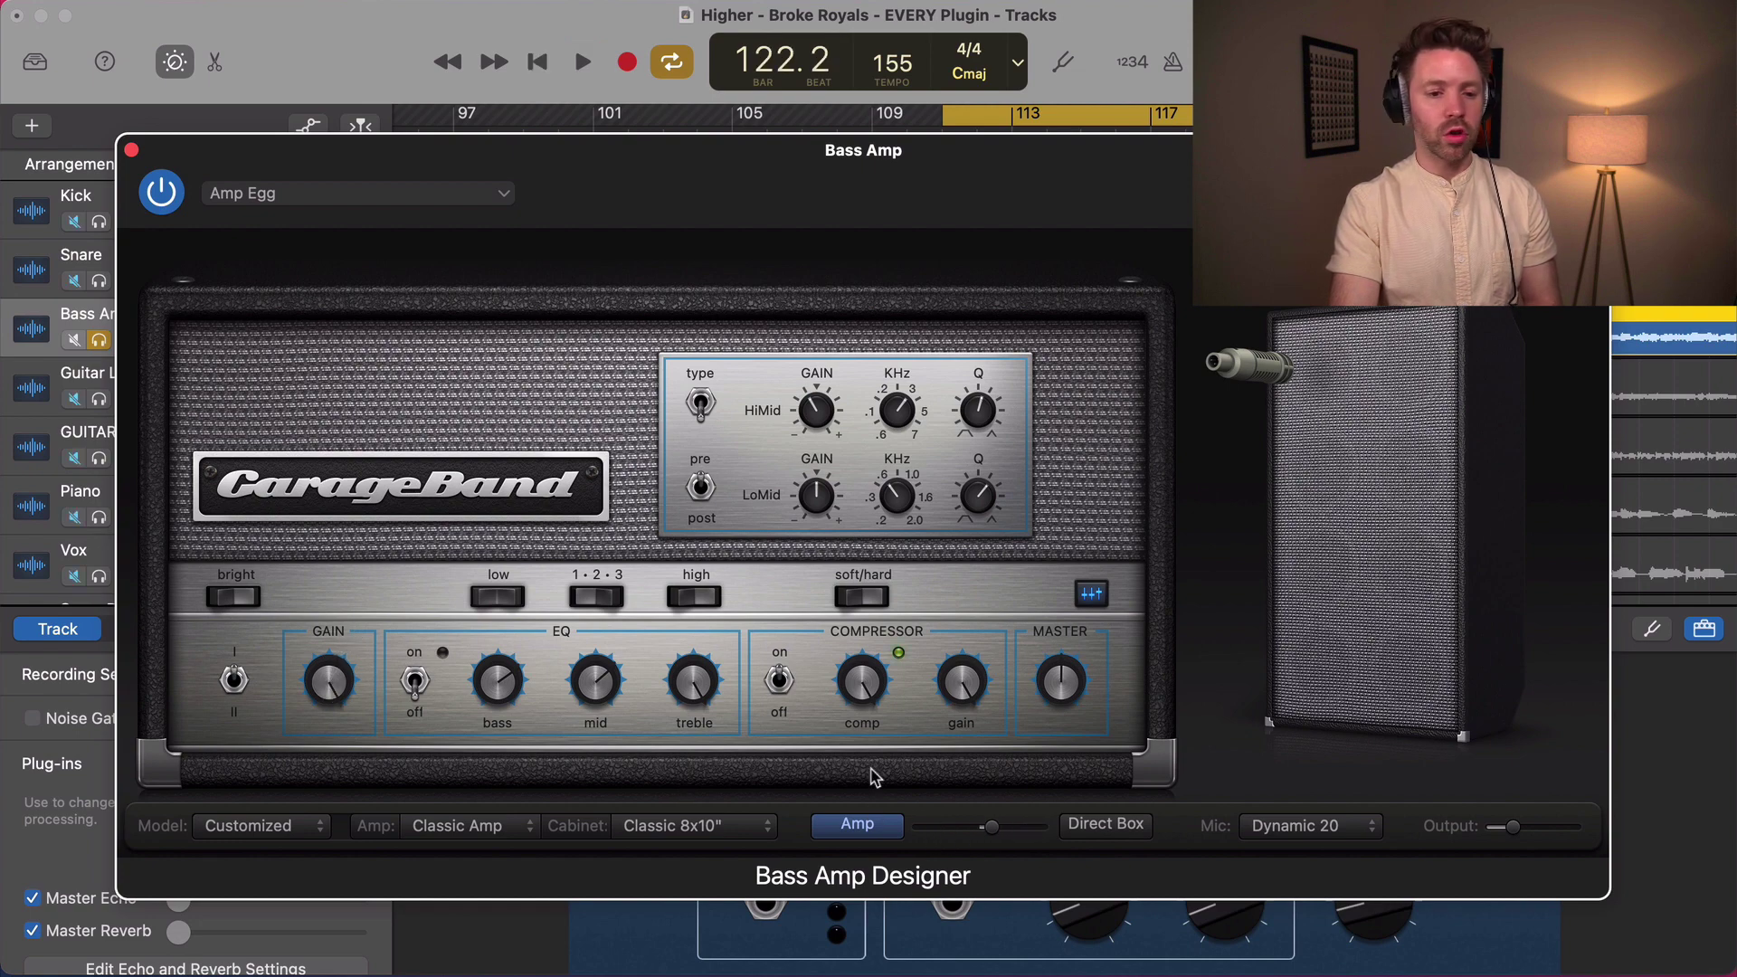
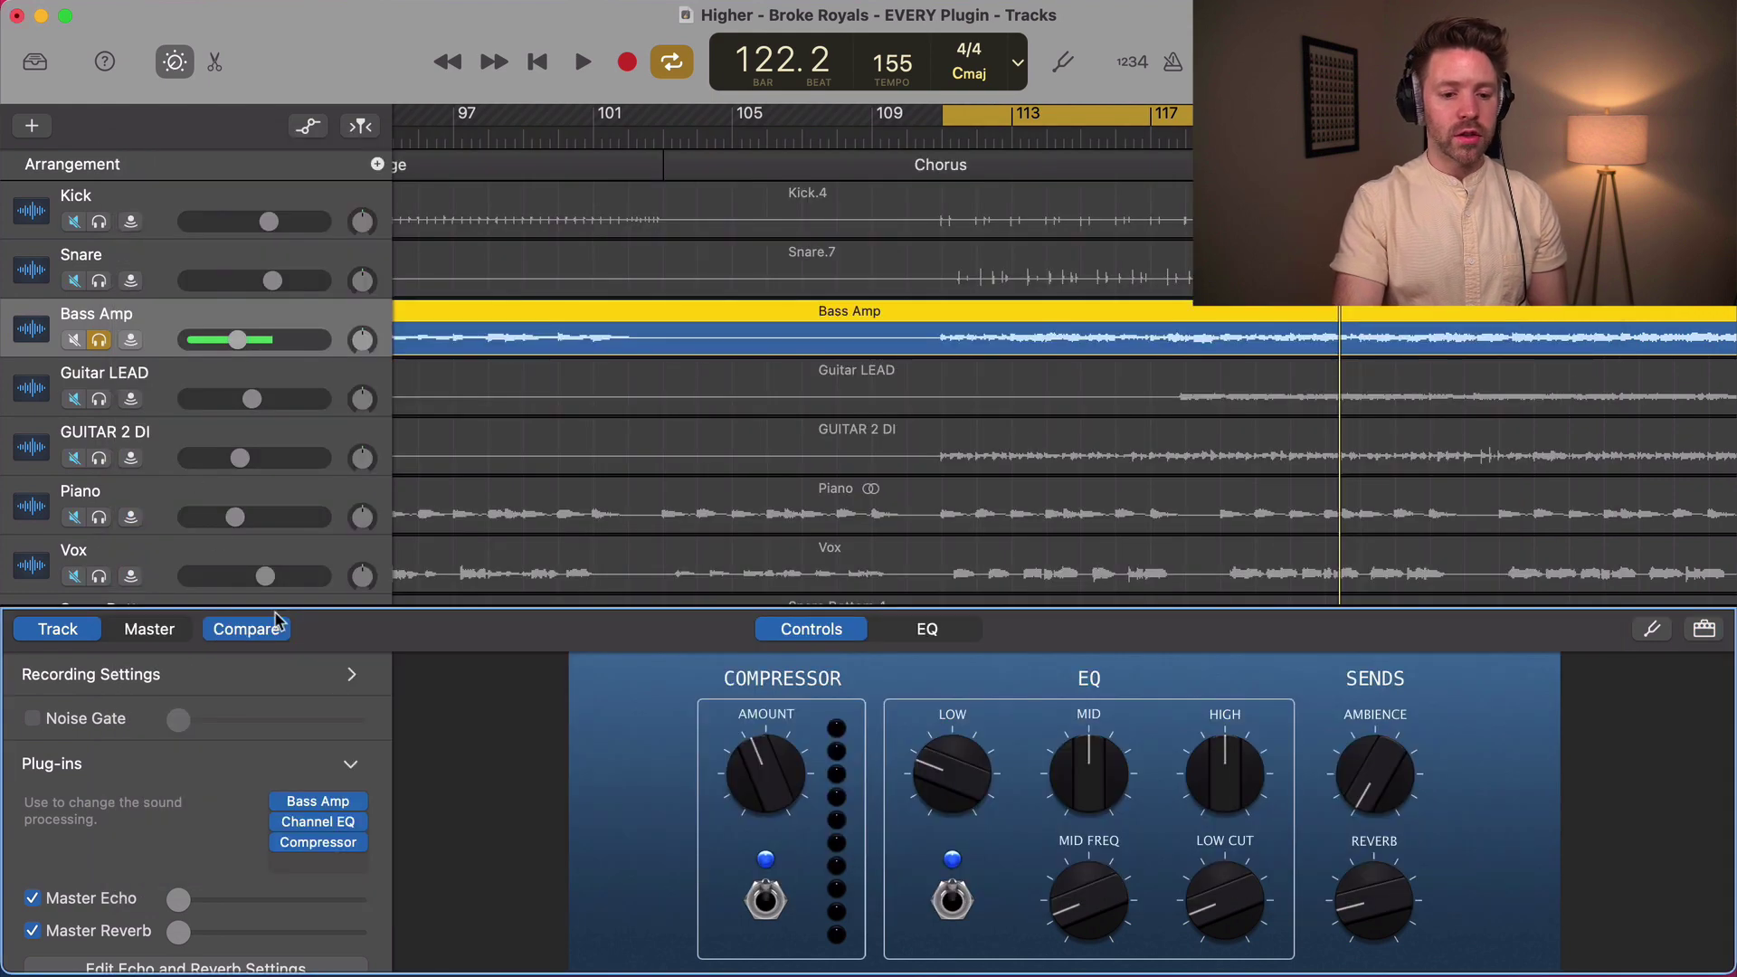
- Take the Bass Amp track off solo and insert Delay Designer in the empty plug-in slot of the Vox track
{"action": "left_click", "coordinate": [97, 341]}
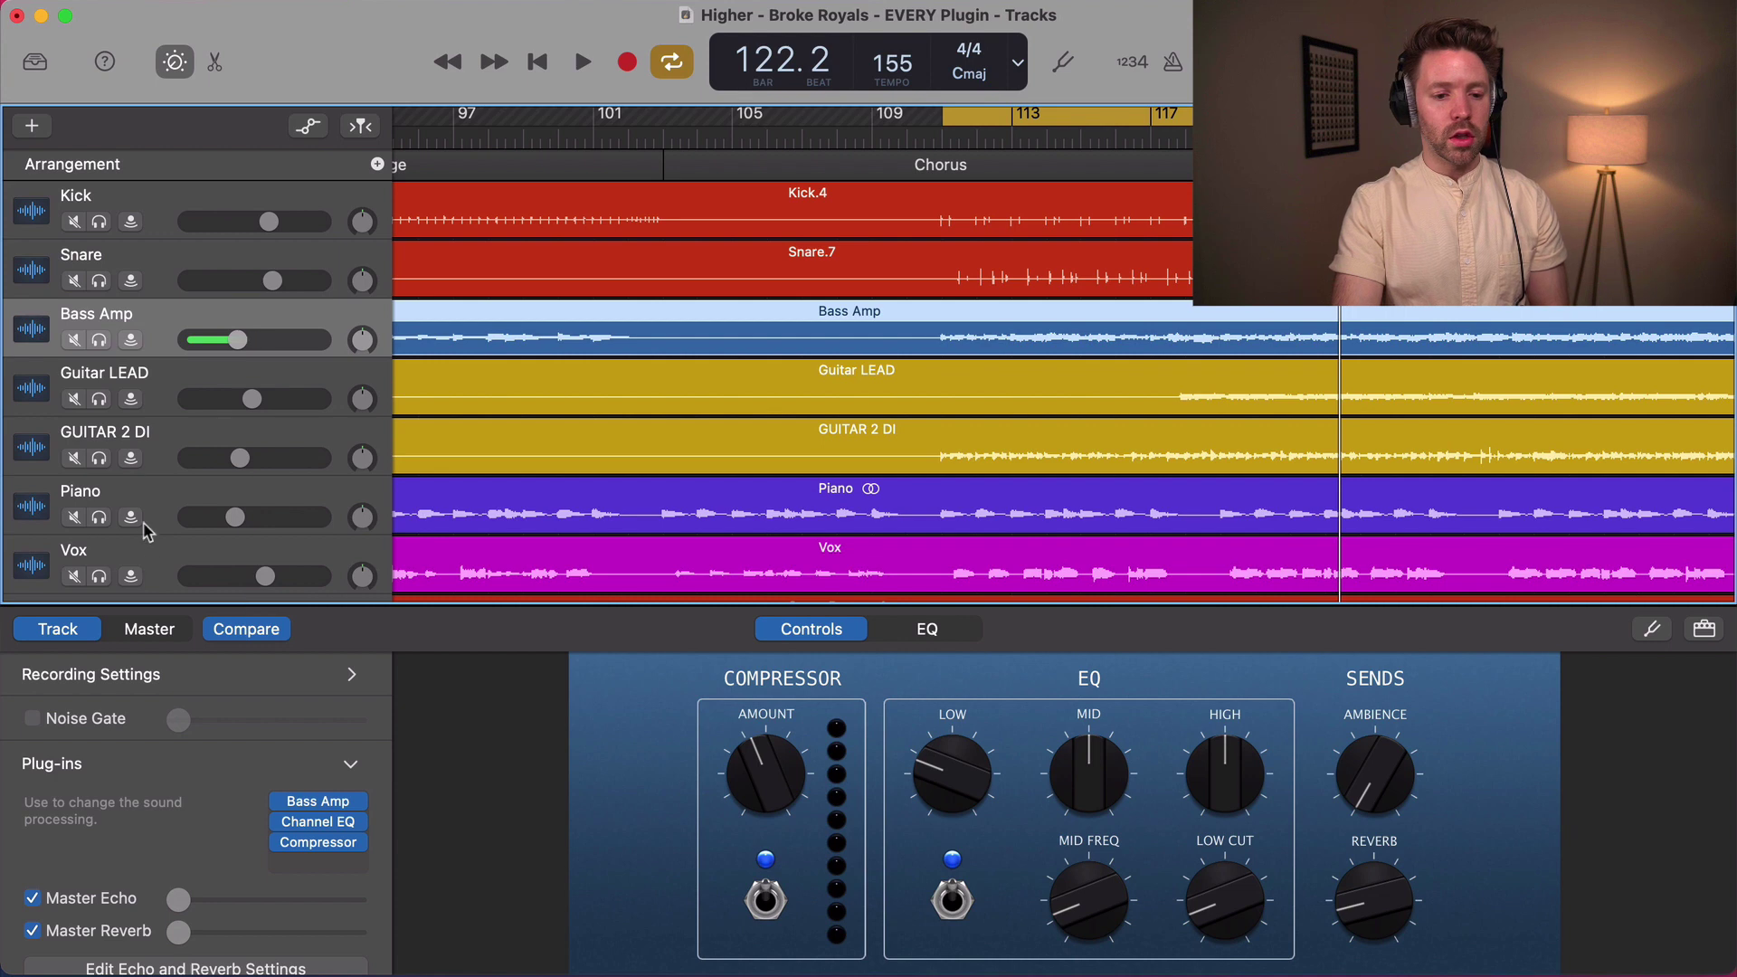
{"action": "left_click", "coordinate": [161, 556]}
{"action": "left_click", "coordinate": [349, 885]}
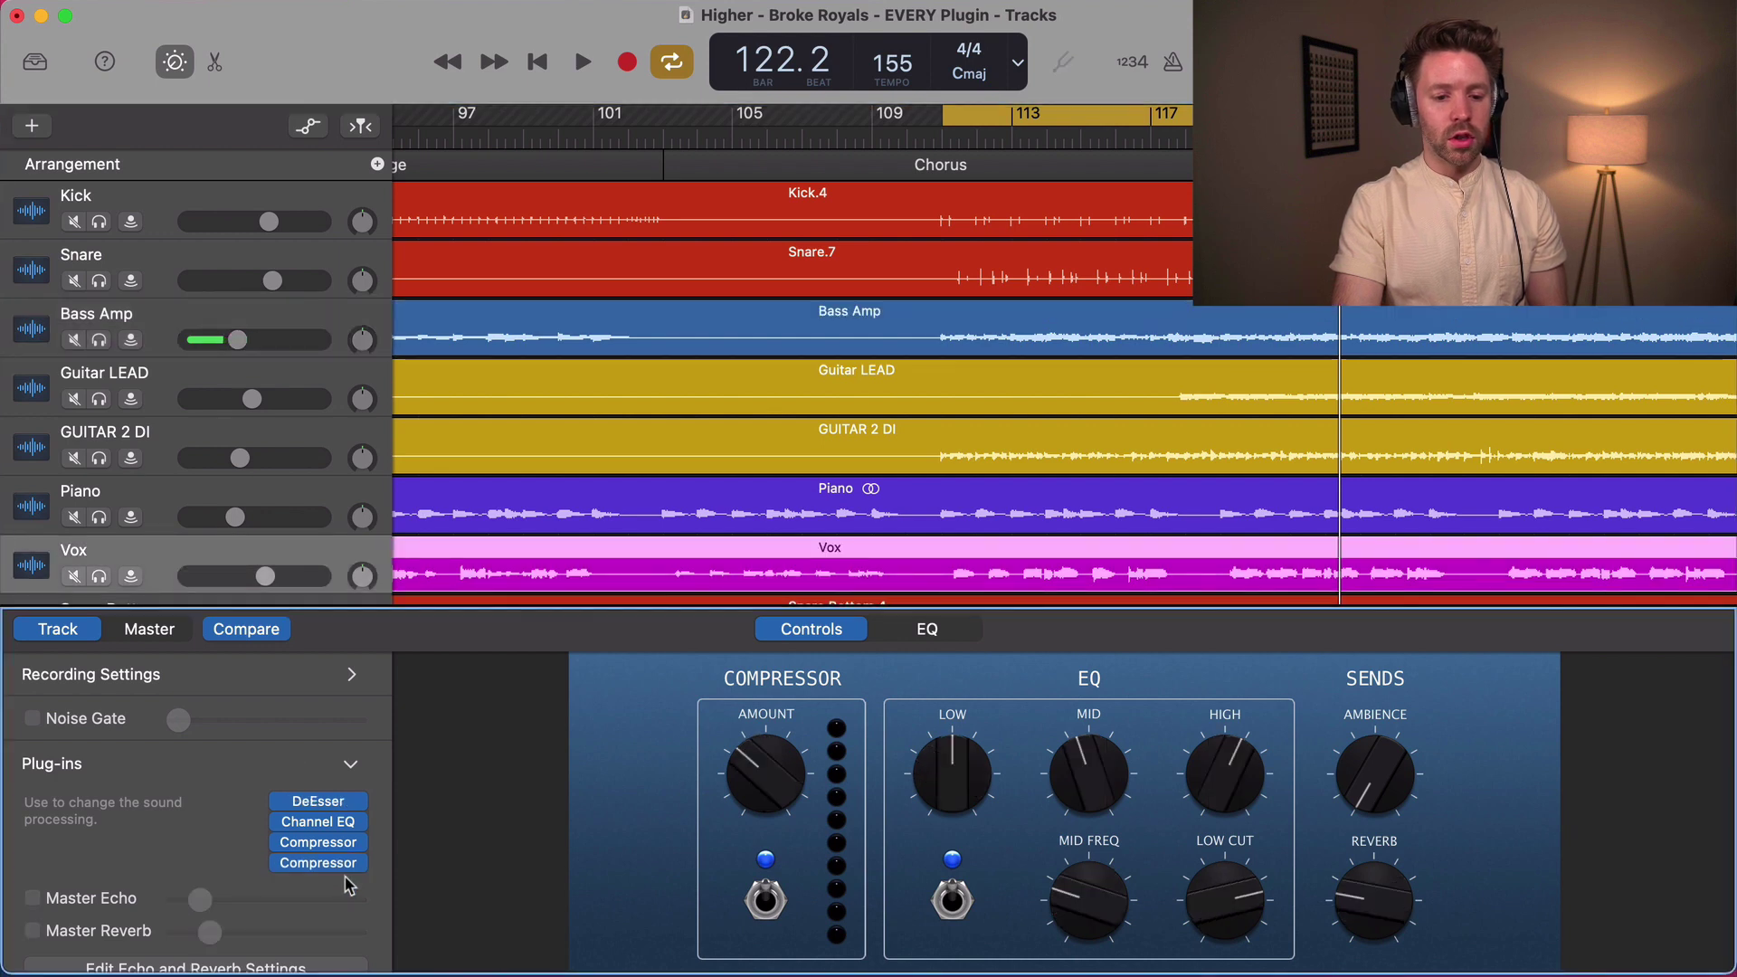
{"action": "left_click", "coordinate": [351, 882]}
{"action": "scroll", "coordinate": [426, 814], "scroll_direction": "down", "scroll_amount": 5}
{"action": "mouse_move", "coordinate": [430, 737]}
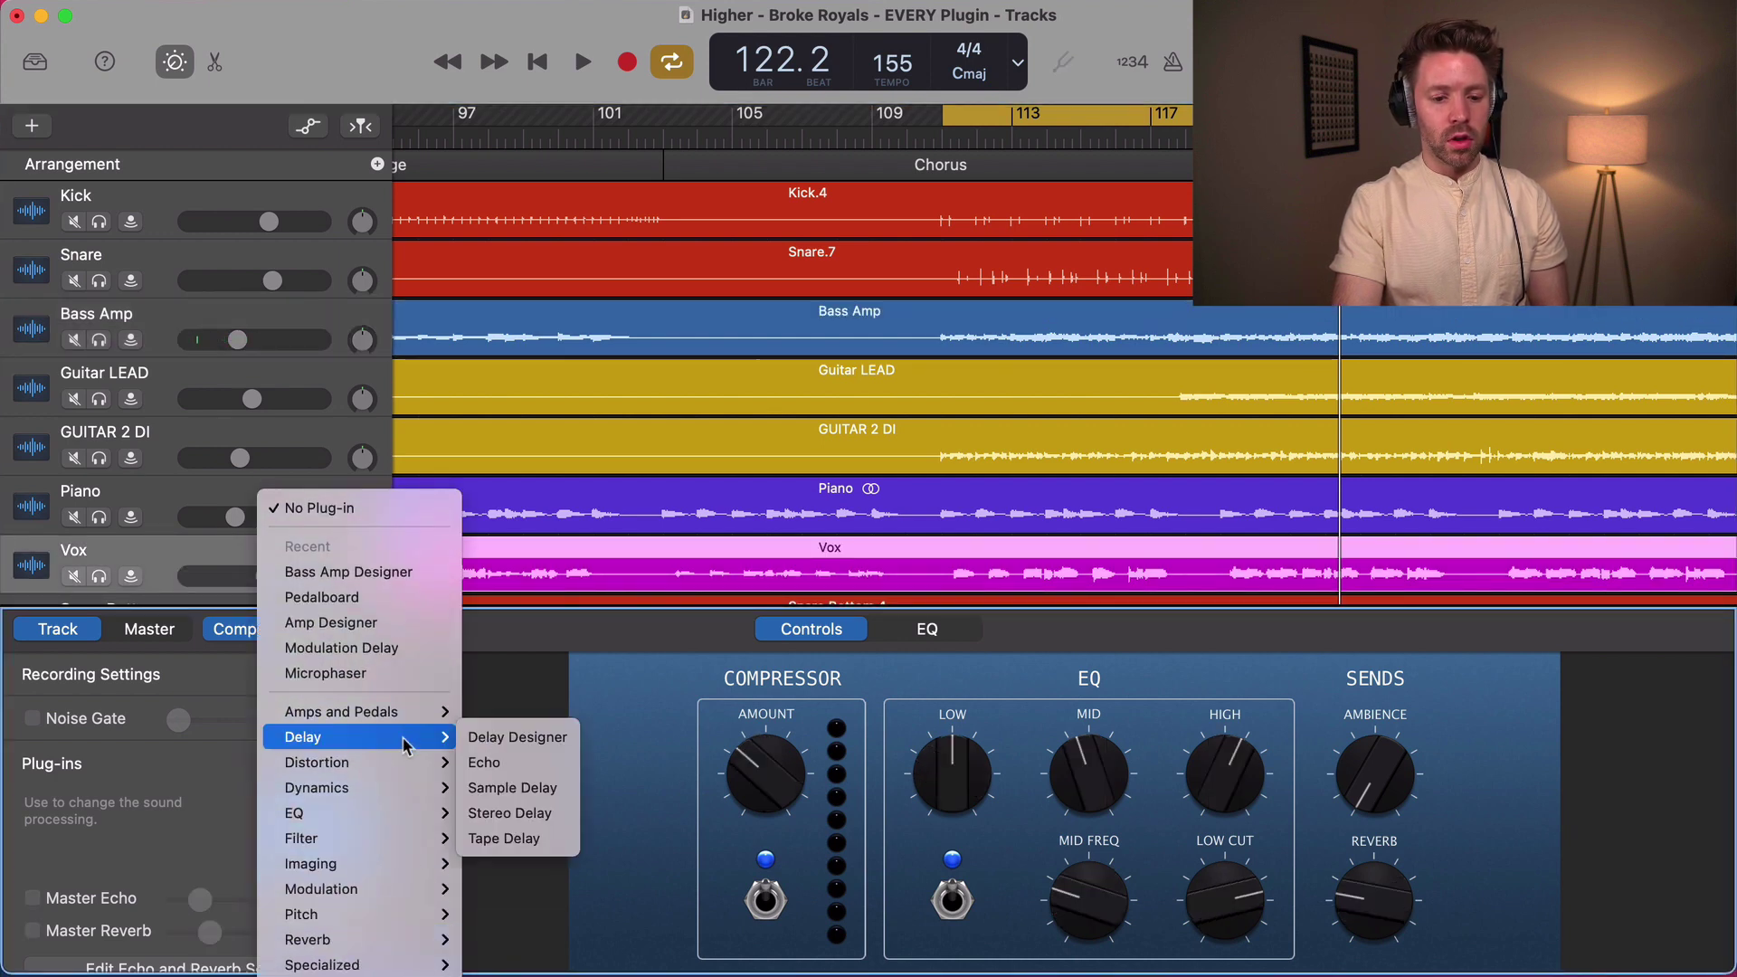
{"action": "left_click", "coordinate": [485, 745]}
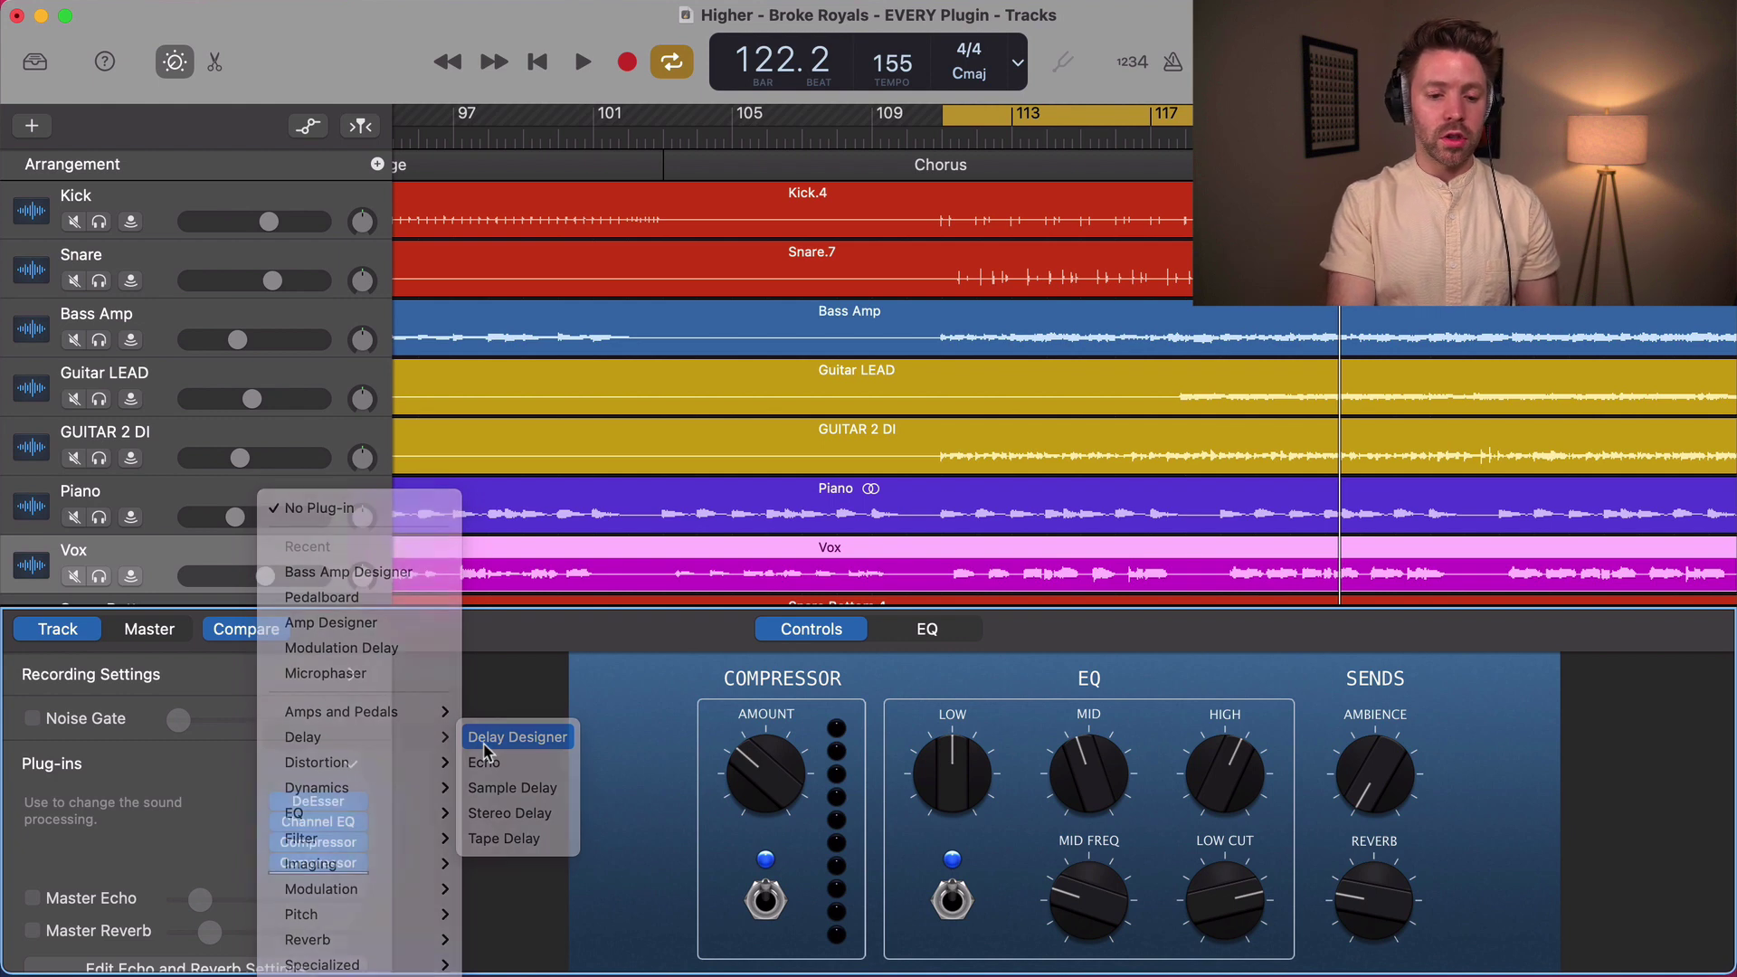
- Move the Delay Designer window higher, solo the Vox track, and play a moment of the chorus before stopping
{"action": "left_click_drag", "start_coordinate": [757, 475], "coordinate": [743, 443]}
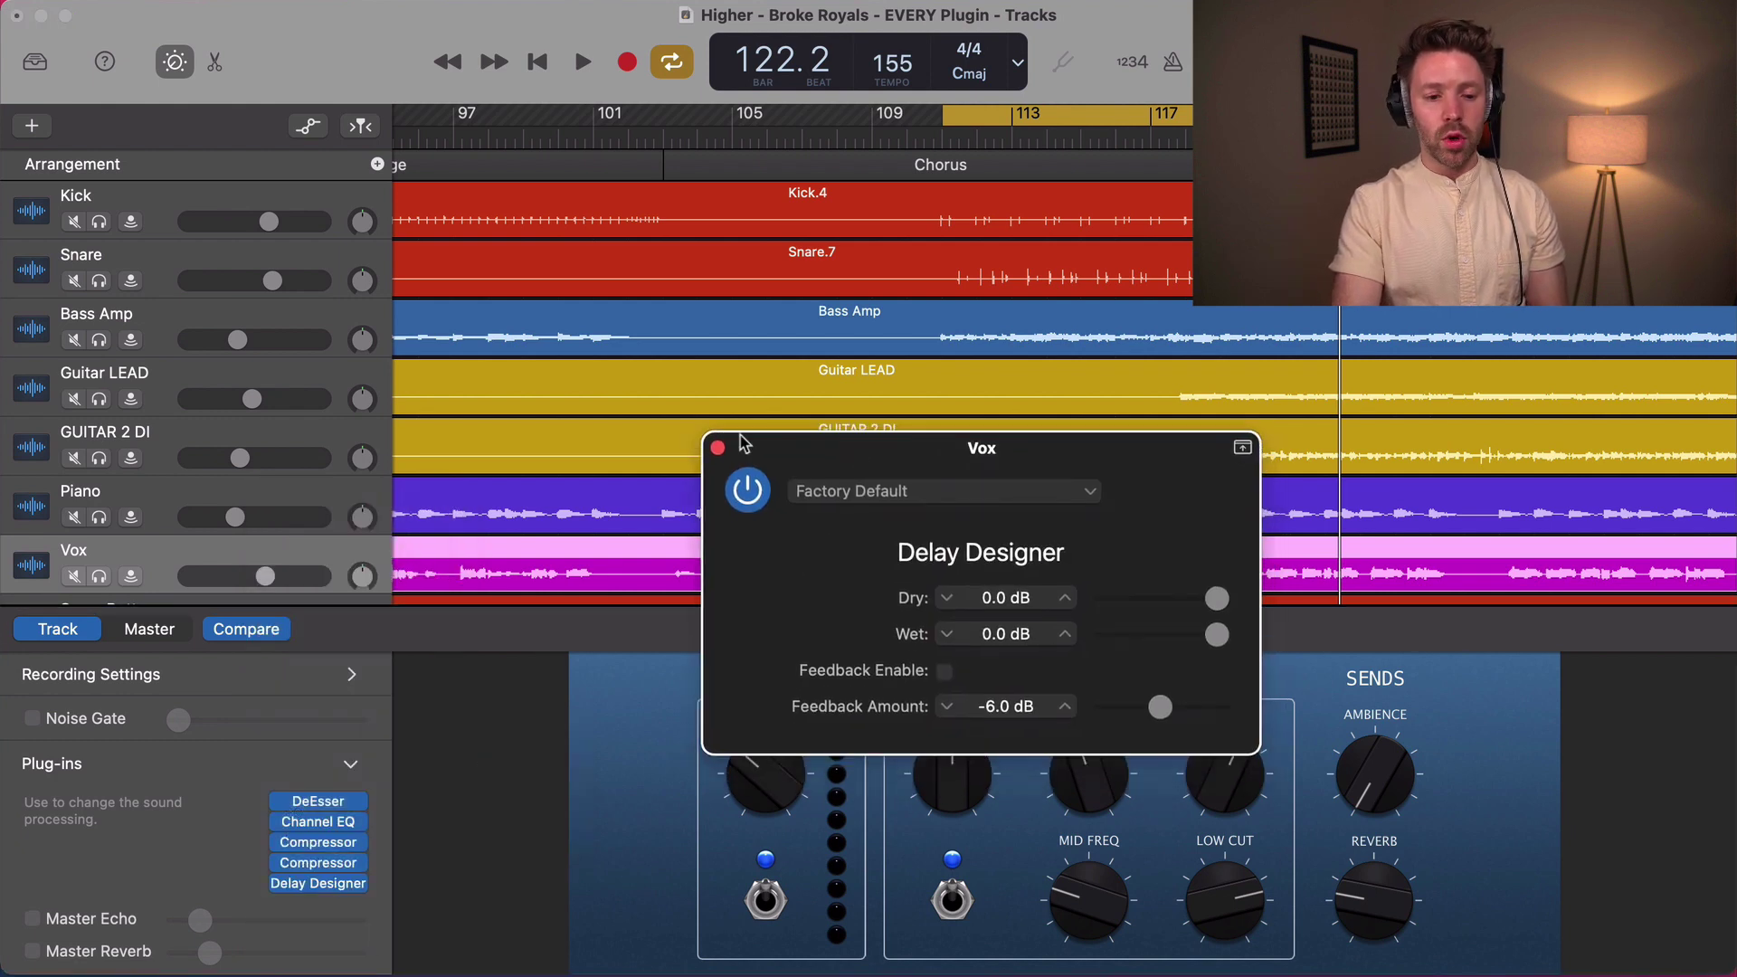
{"action": "left_click", "coordinate": [100, 576]}
{"action": "scroll", "coordinate": [446, 473], "scroll_direction": "down", "scroll_amount": 1}
{"action": "key", "text": "space"}
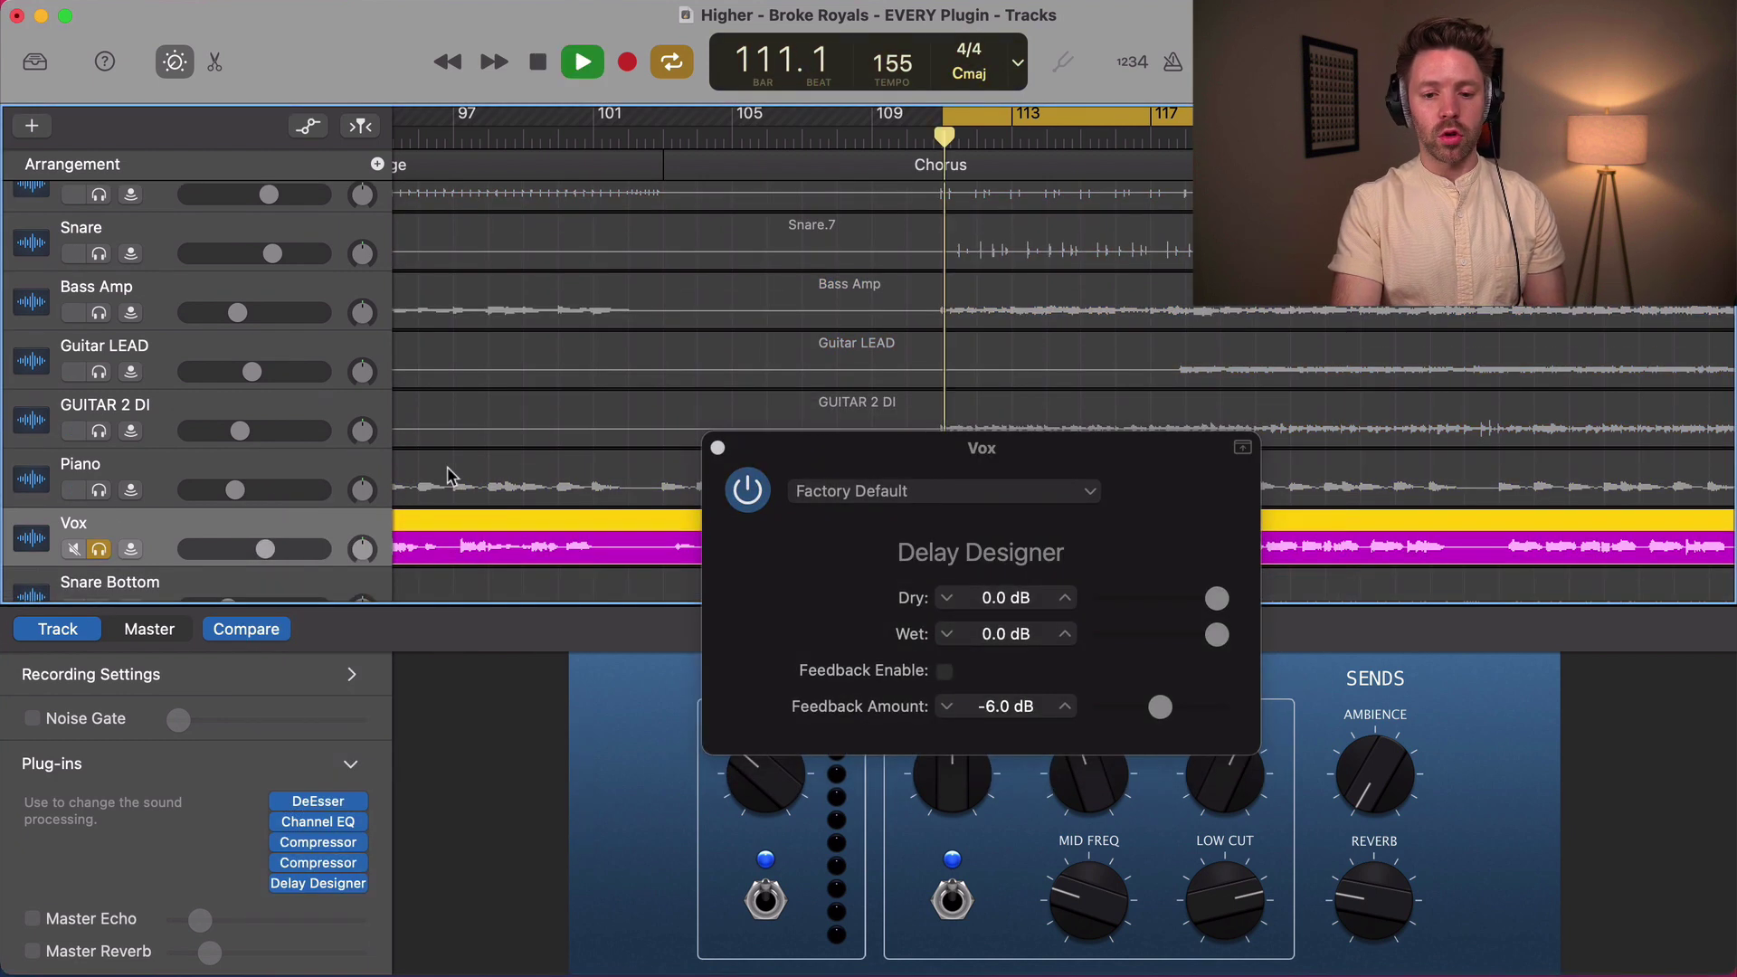
{"action": "scroll", "coordinate": [720, 400], "scroll_direction": "down", "scroll_amount": 1}
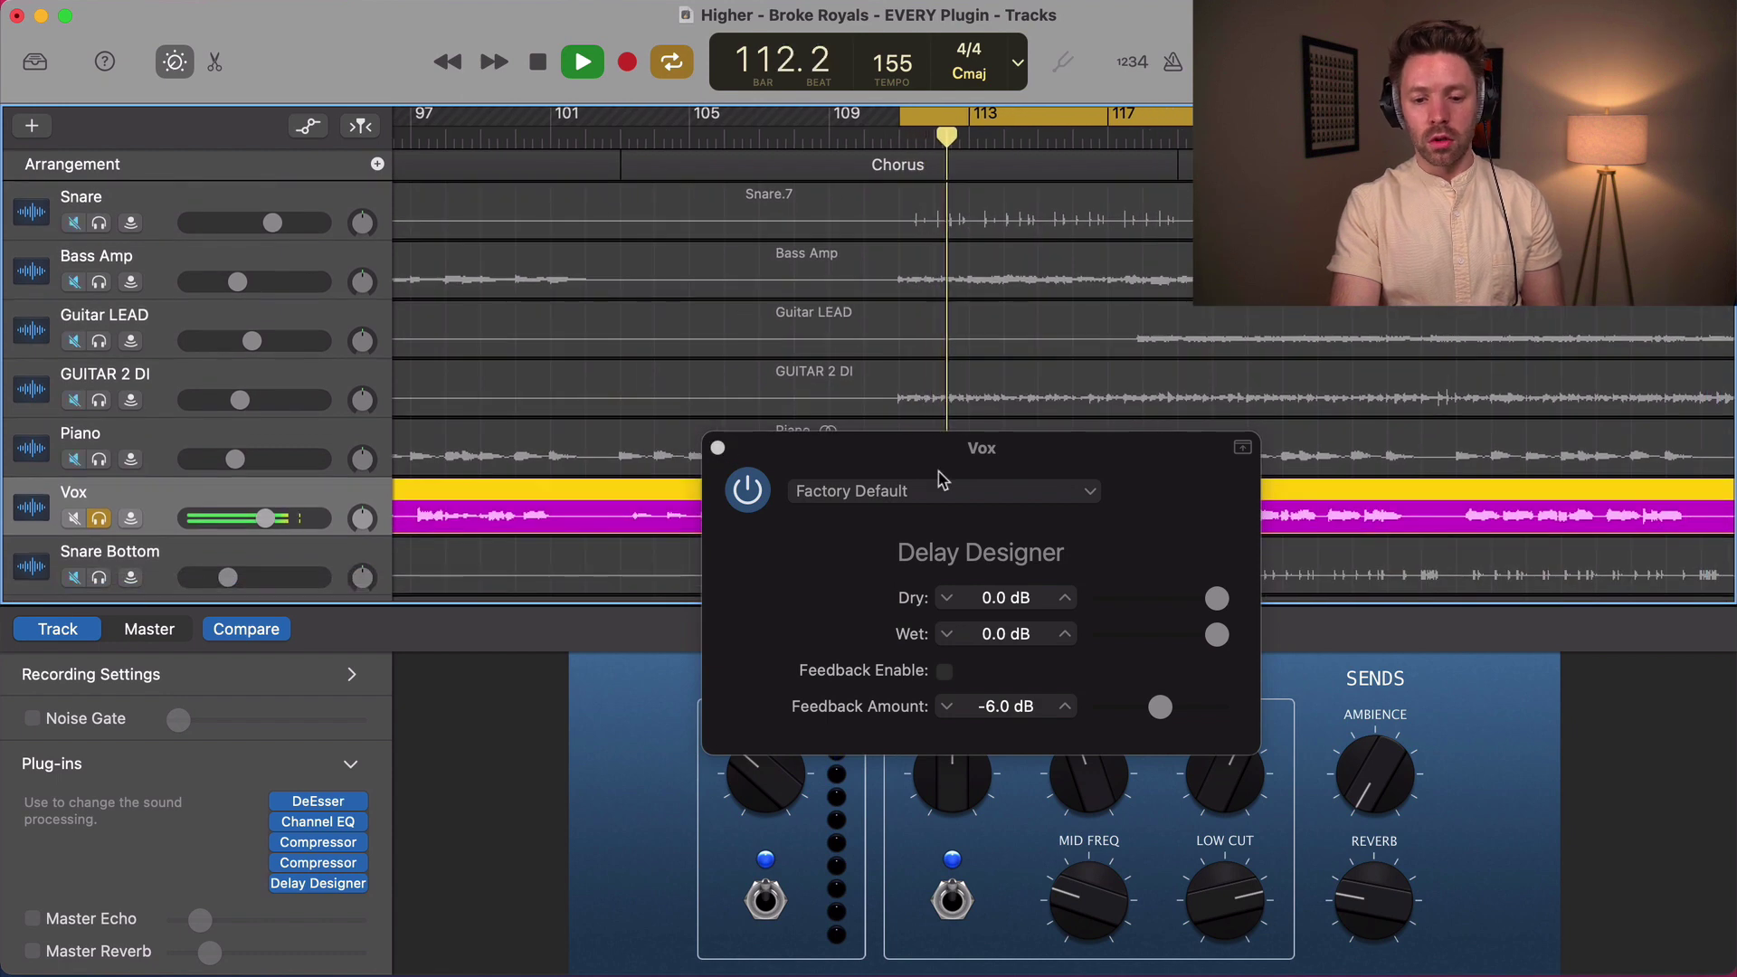
{"action": "key", "text": "space"}
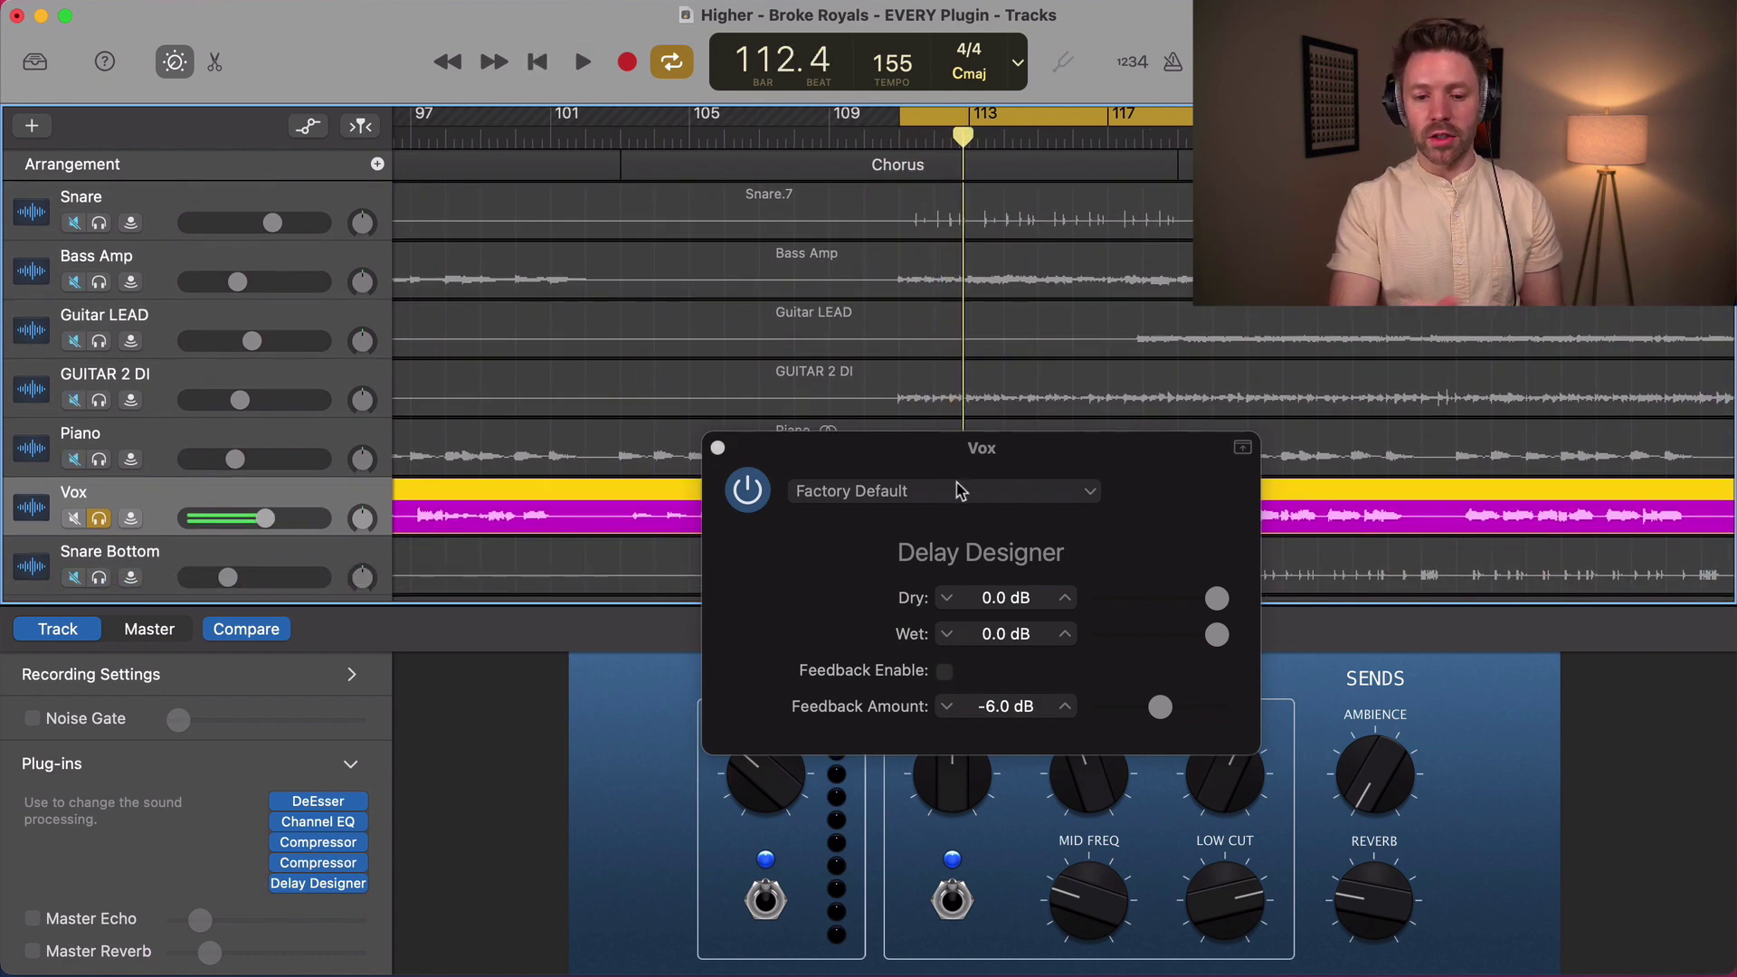
- Load Delay Designer's 1\4 Dotted Delay preset from the Simple group and start playback
{"action": "left_click", "coordinate": [964, 497]}
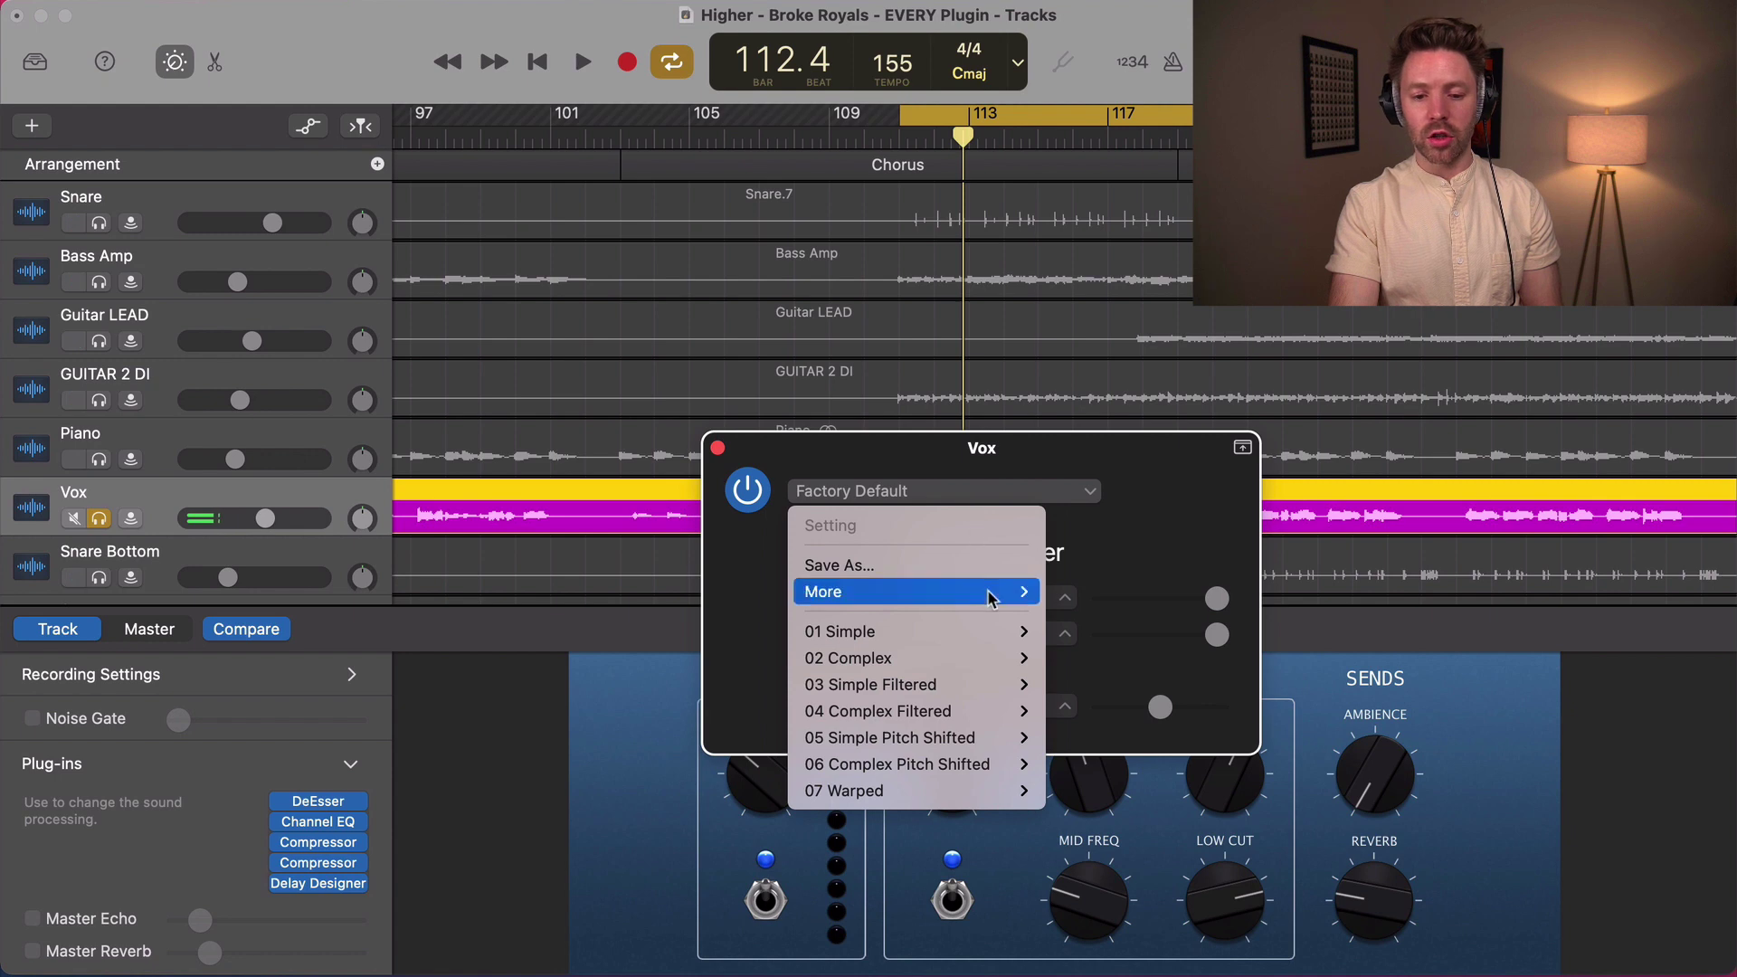
{"action": "mouse_move", "coordinate": [978, 648]}
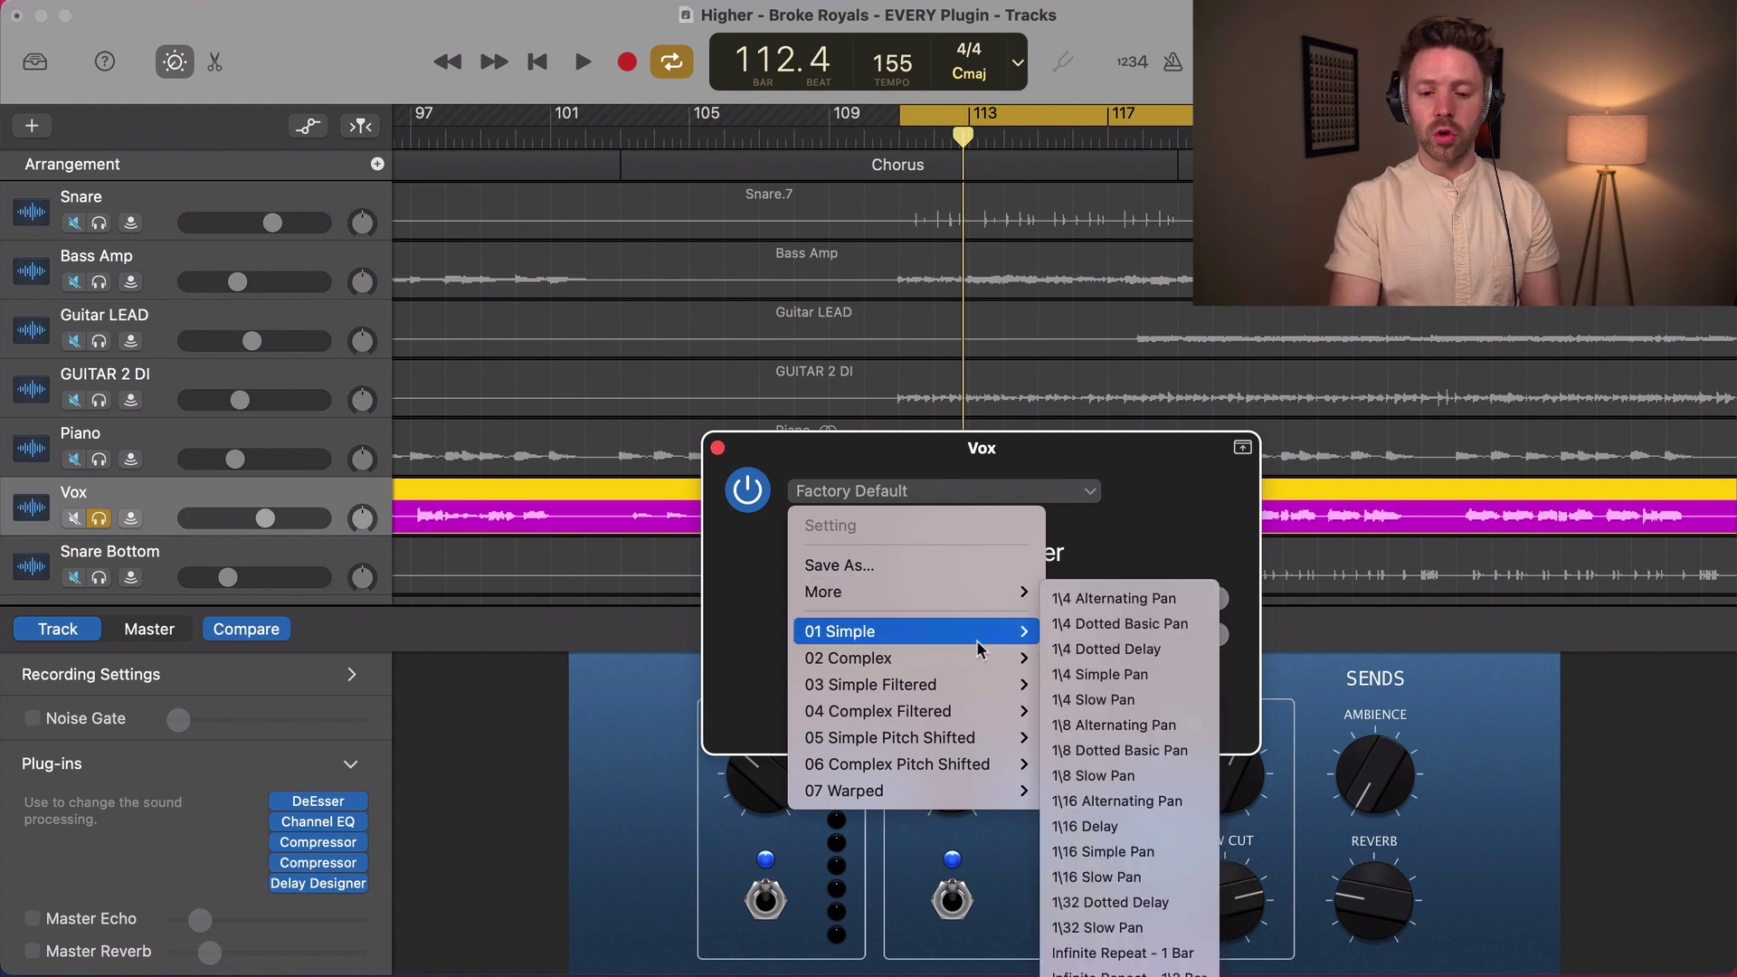
{"action": "left_click", "coordinate": [1125, 649]}
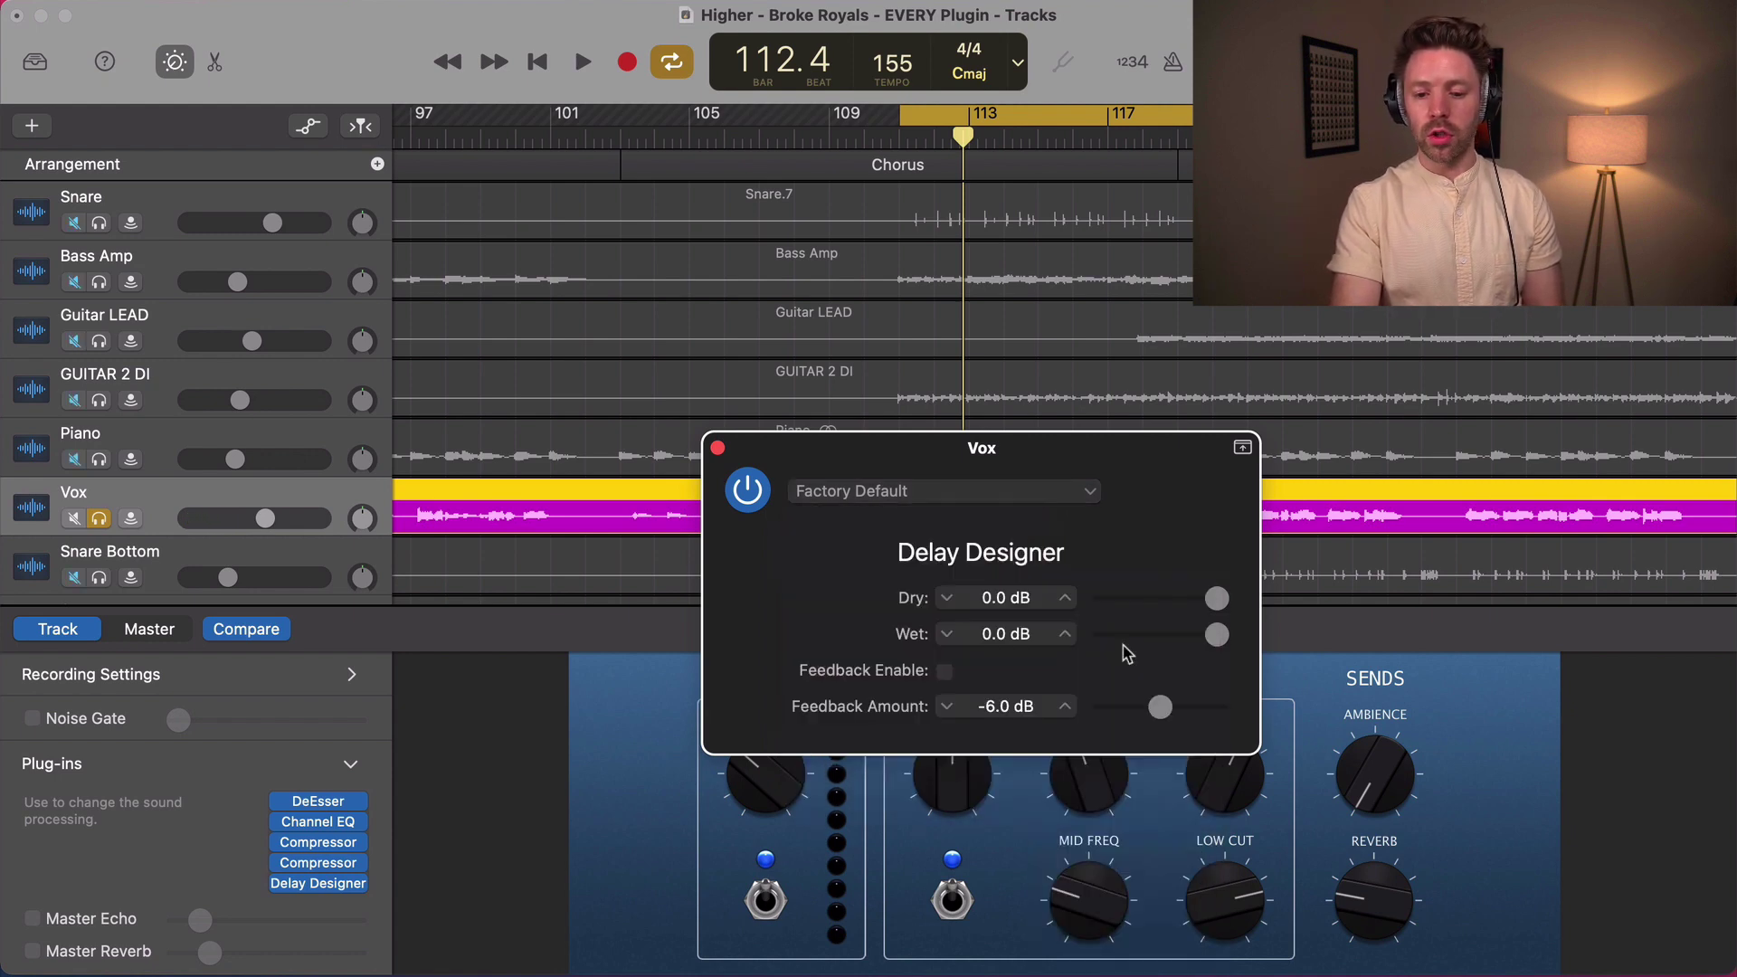
{"action": "key", "text": "space"}
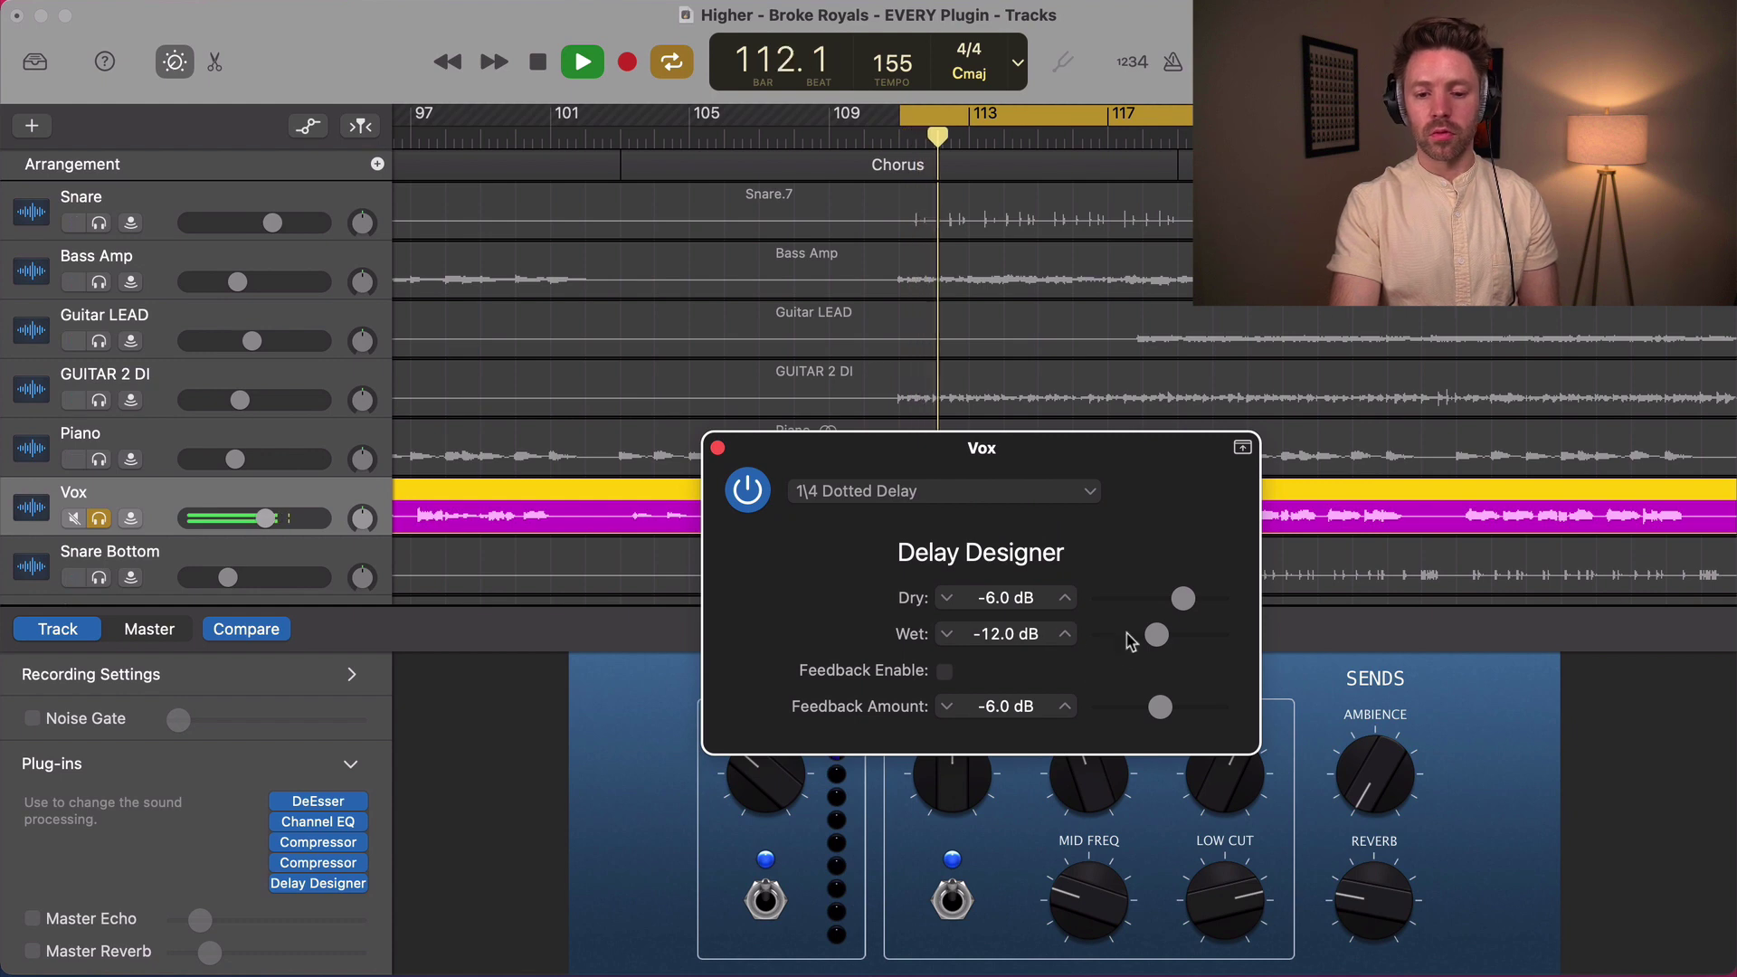
- Audition Delay Designer's 1\8 Slow Pan preset and the complex pitch-shifted Pitch Swing preset on the vocal, and stop playback
{"action": "left_click", "coordinate": [966, 490]}
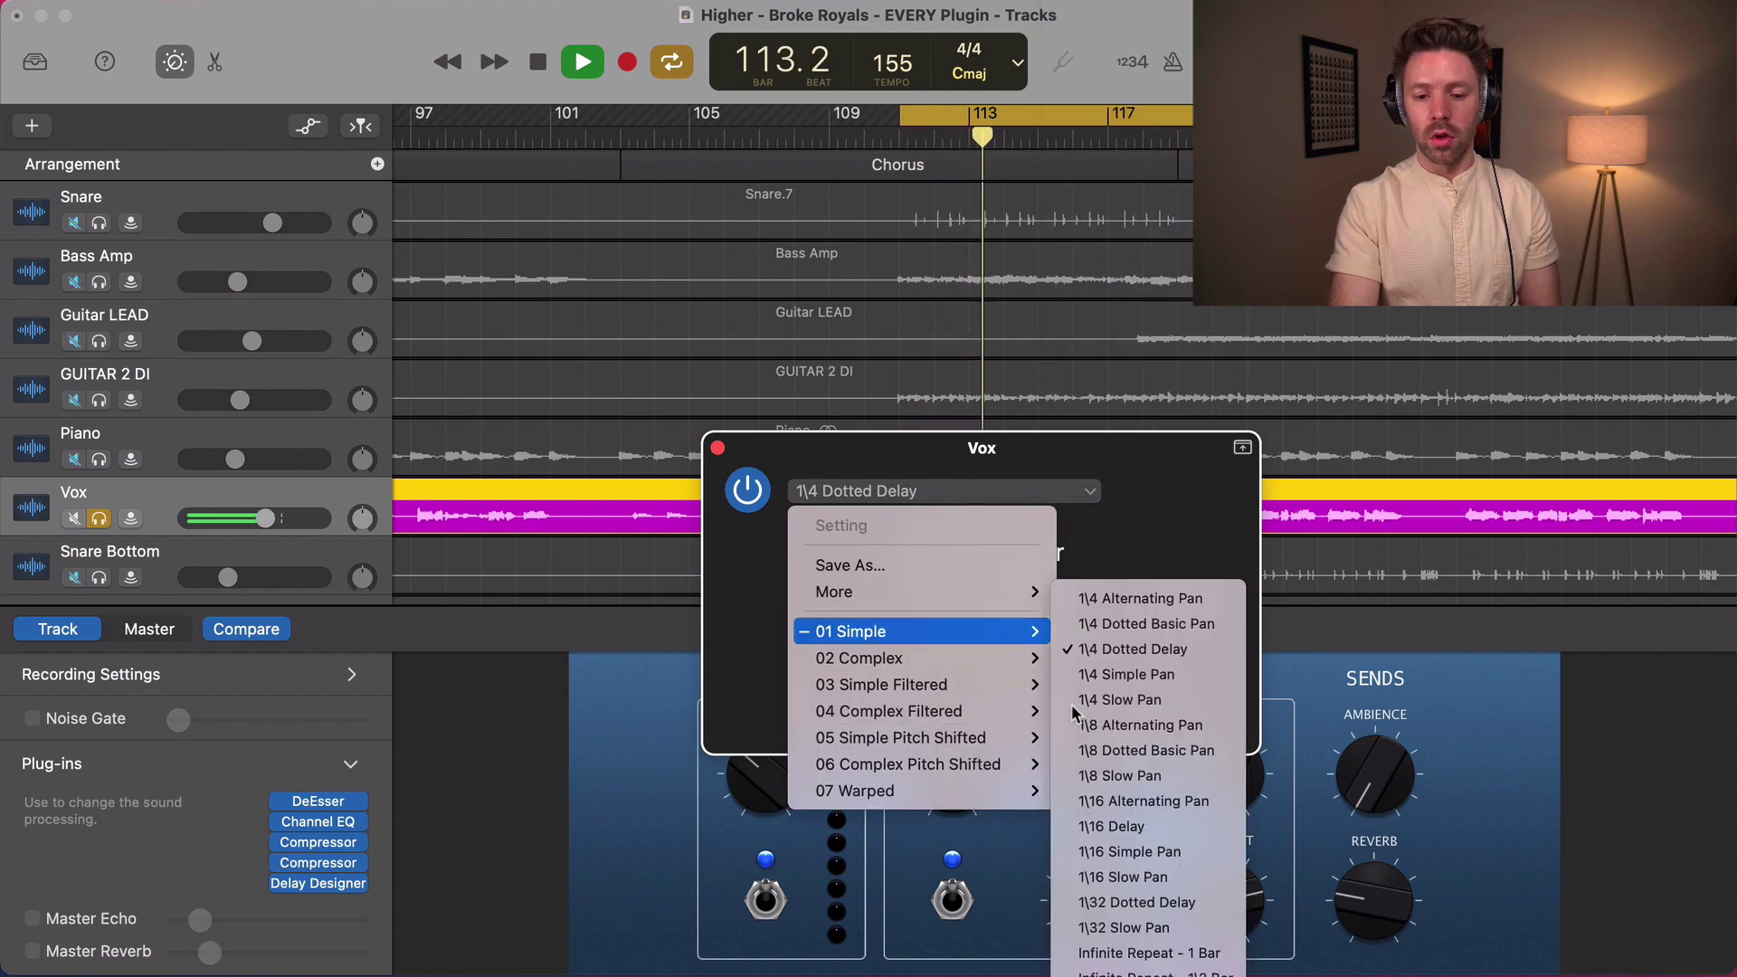
{"action": "left_click", "coordinate": [902, 375]}
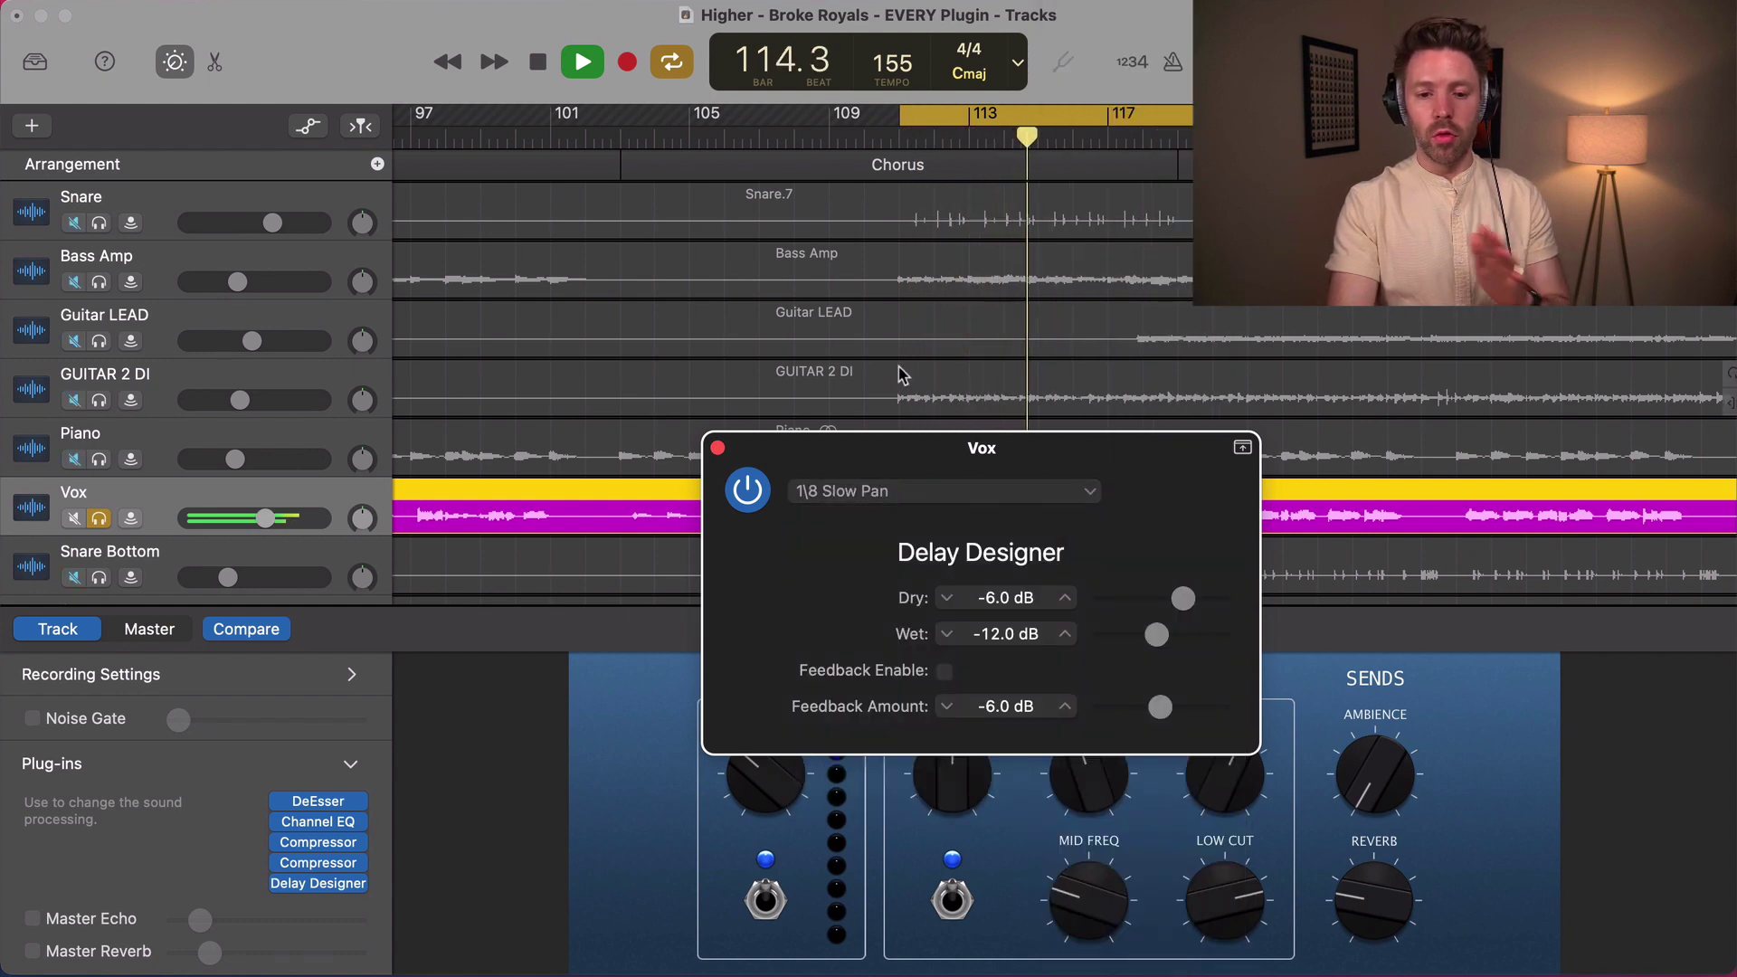
{"action": "left_click", "coordinate": [917, 493]}
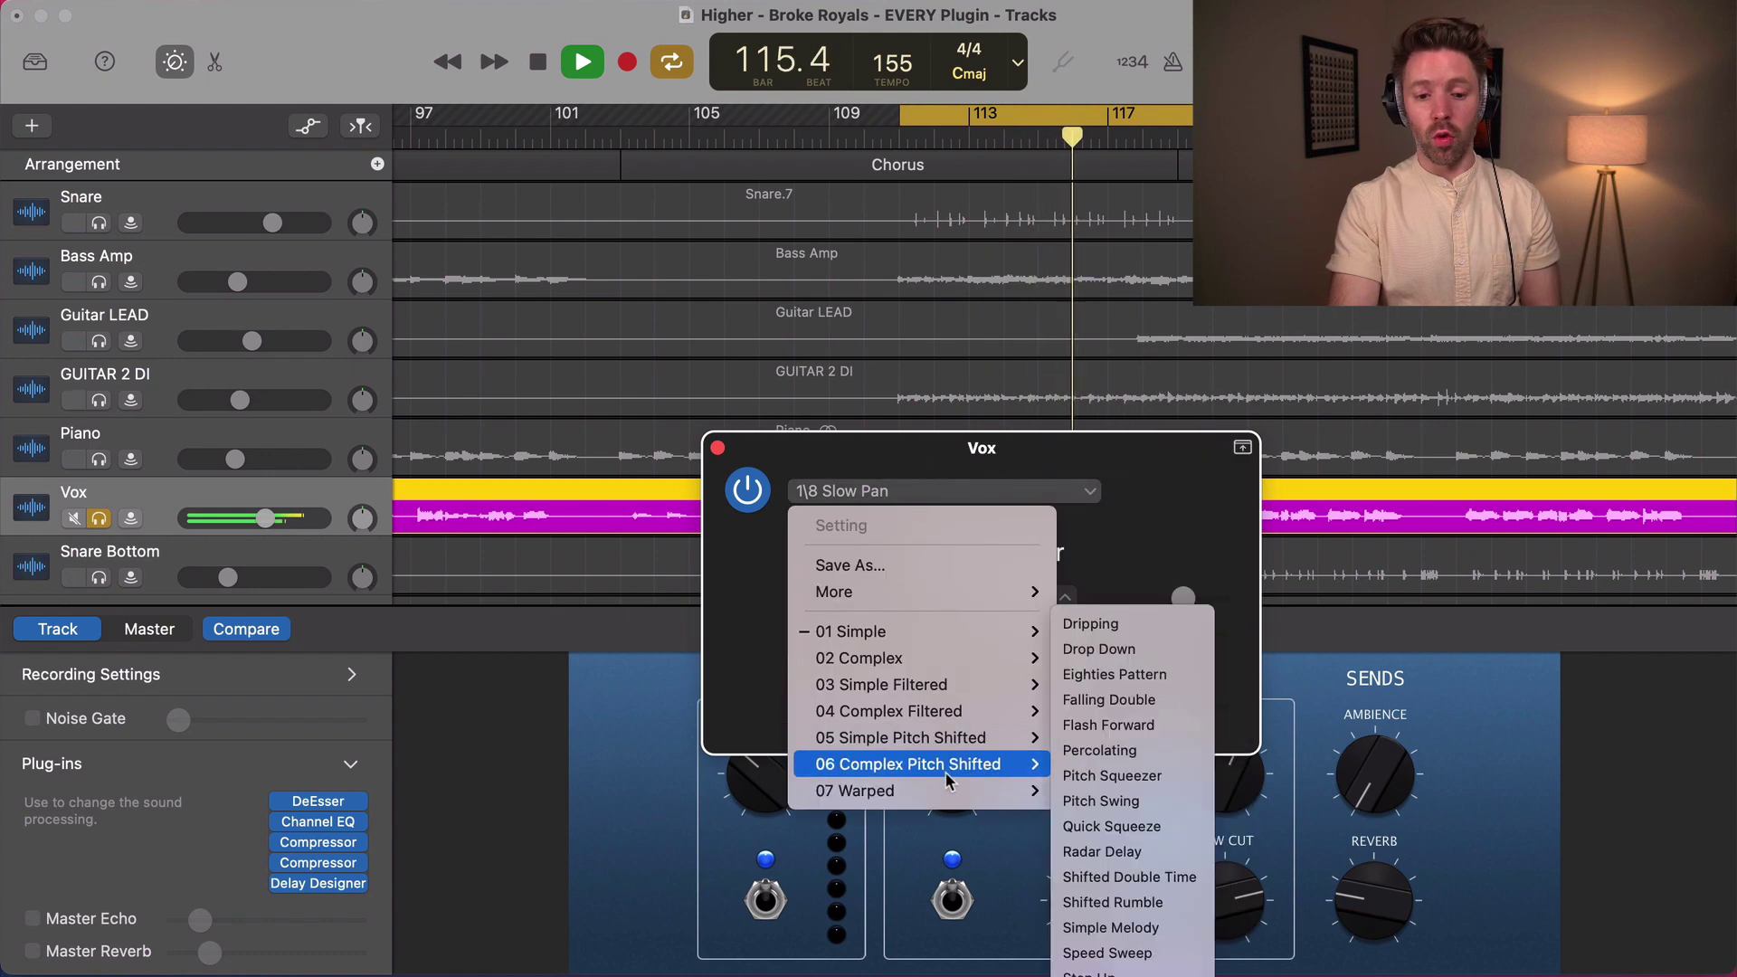
{"action": "left_click", "coordinate": [1090, 798]}
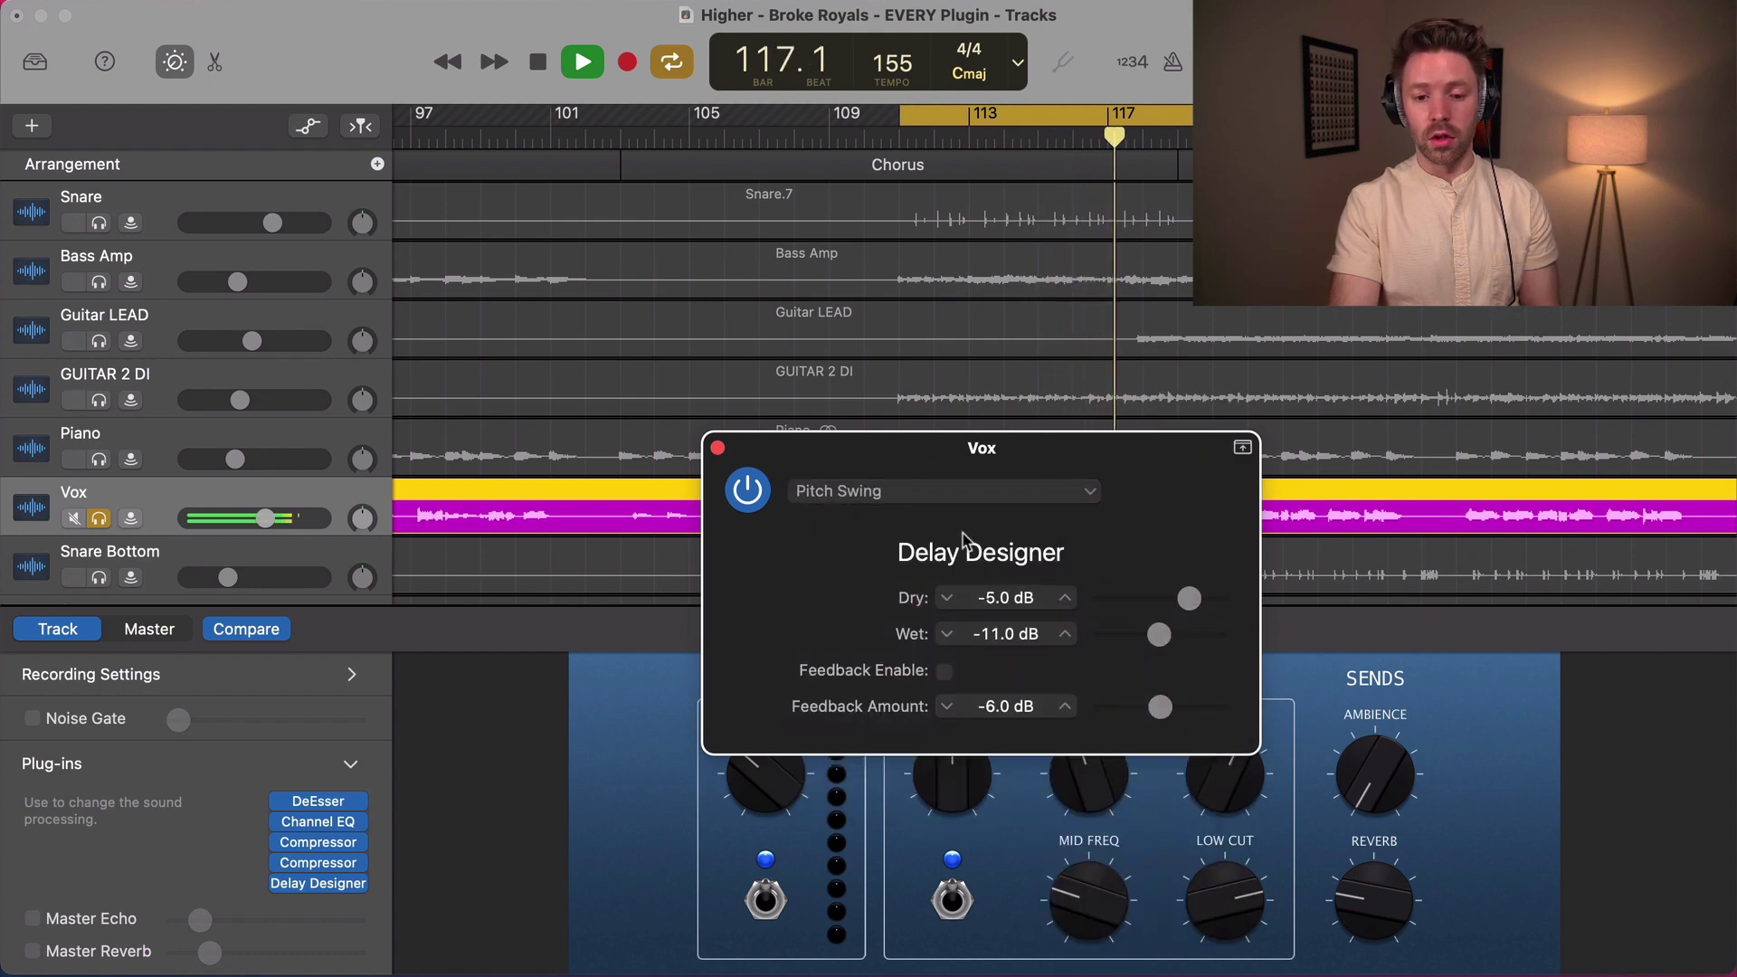
{"action": "key", "text": "space"}
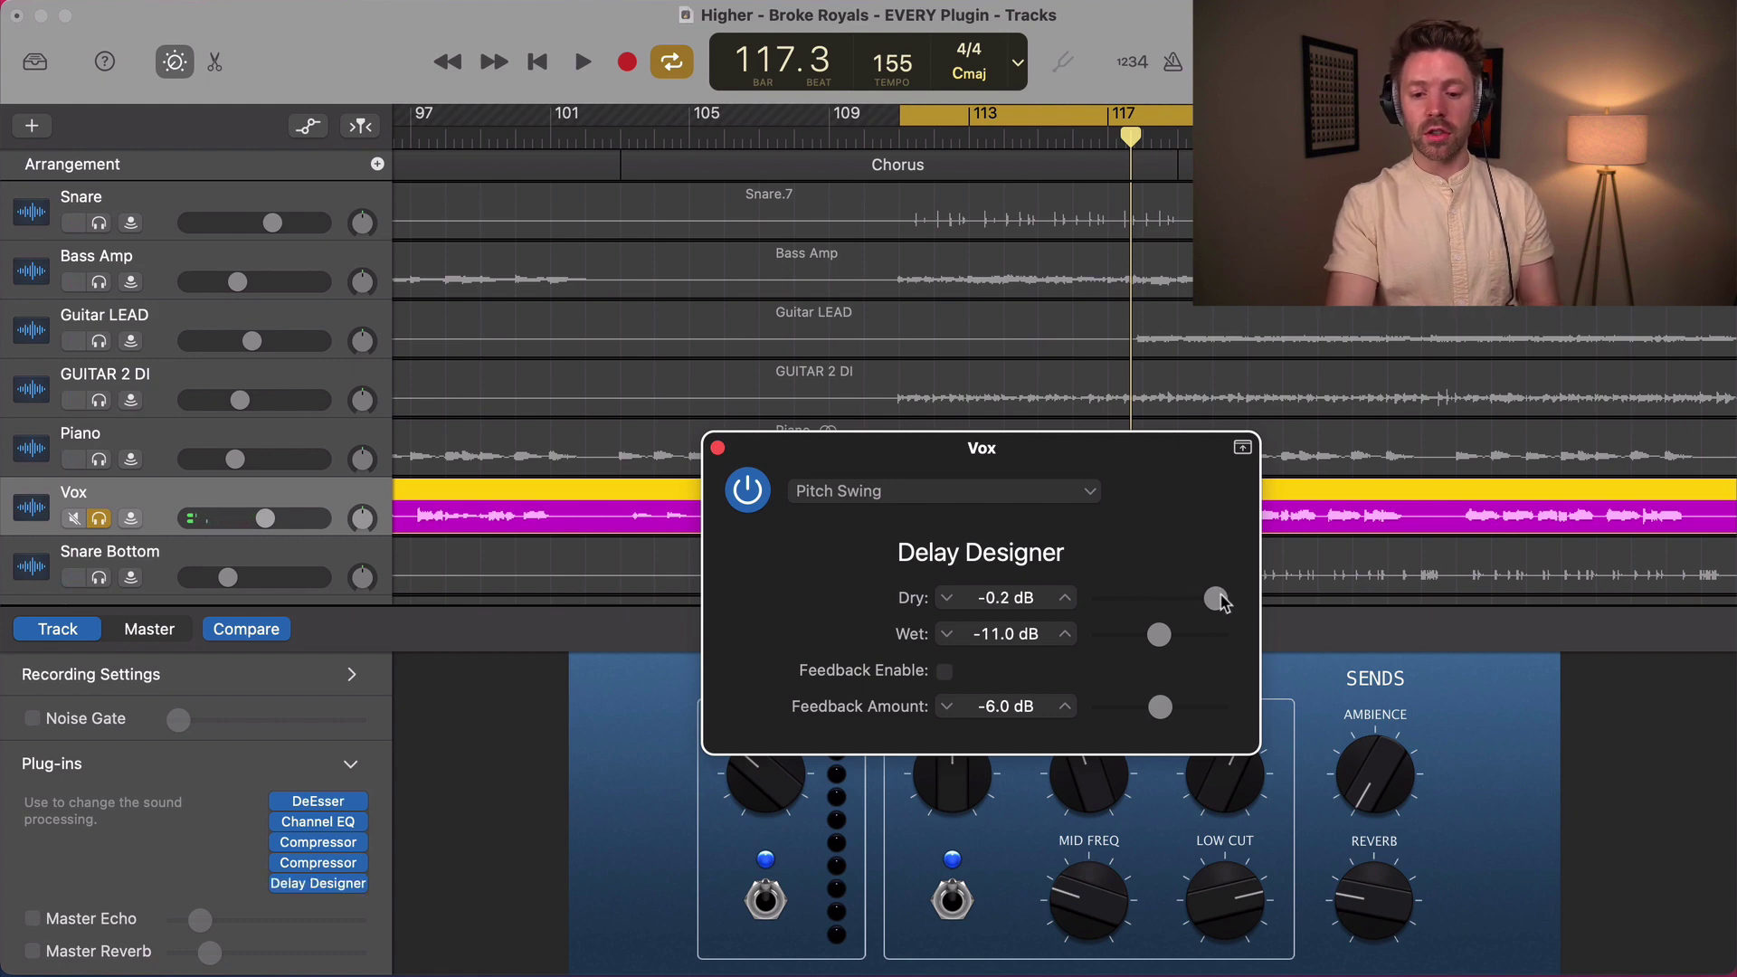
- Play the vocal with Dry at 0.0 dB and Wet muted, swap to Dry muted and Wet at 0.0 dB, and stop
{"action": "key", "text": "space"}
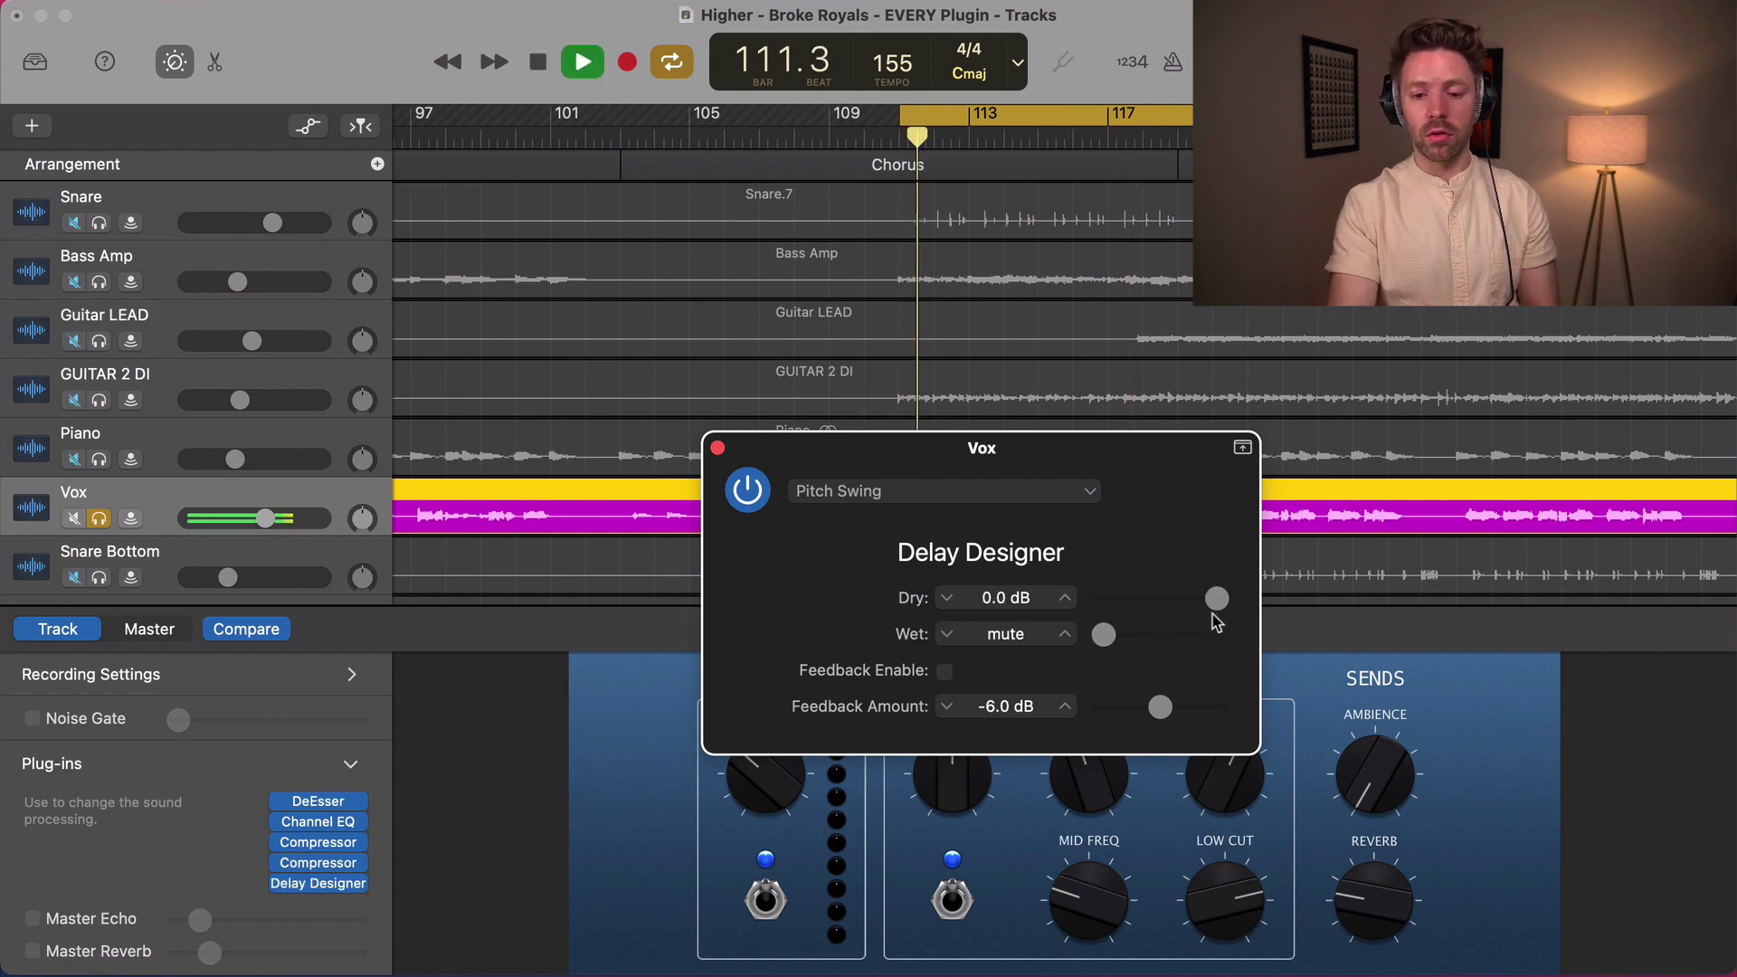
{"action": "left_click_drag", "start_coordinate": [1104, 633], "coordinate": [1307, 645]}
{"action": "left_click_drag", "start_coordinate": [1219, 599], "coordinate": [1103, 600]}
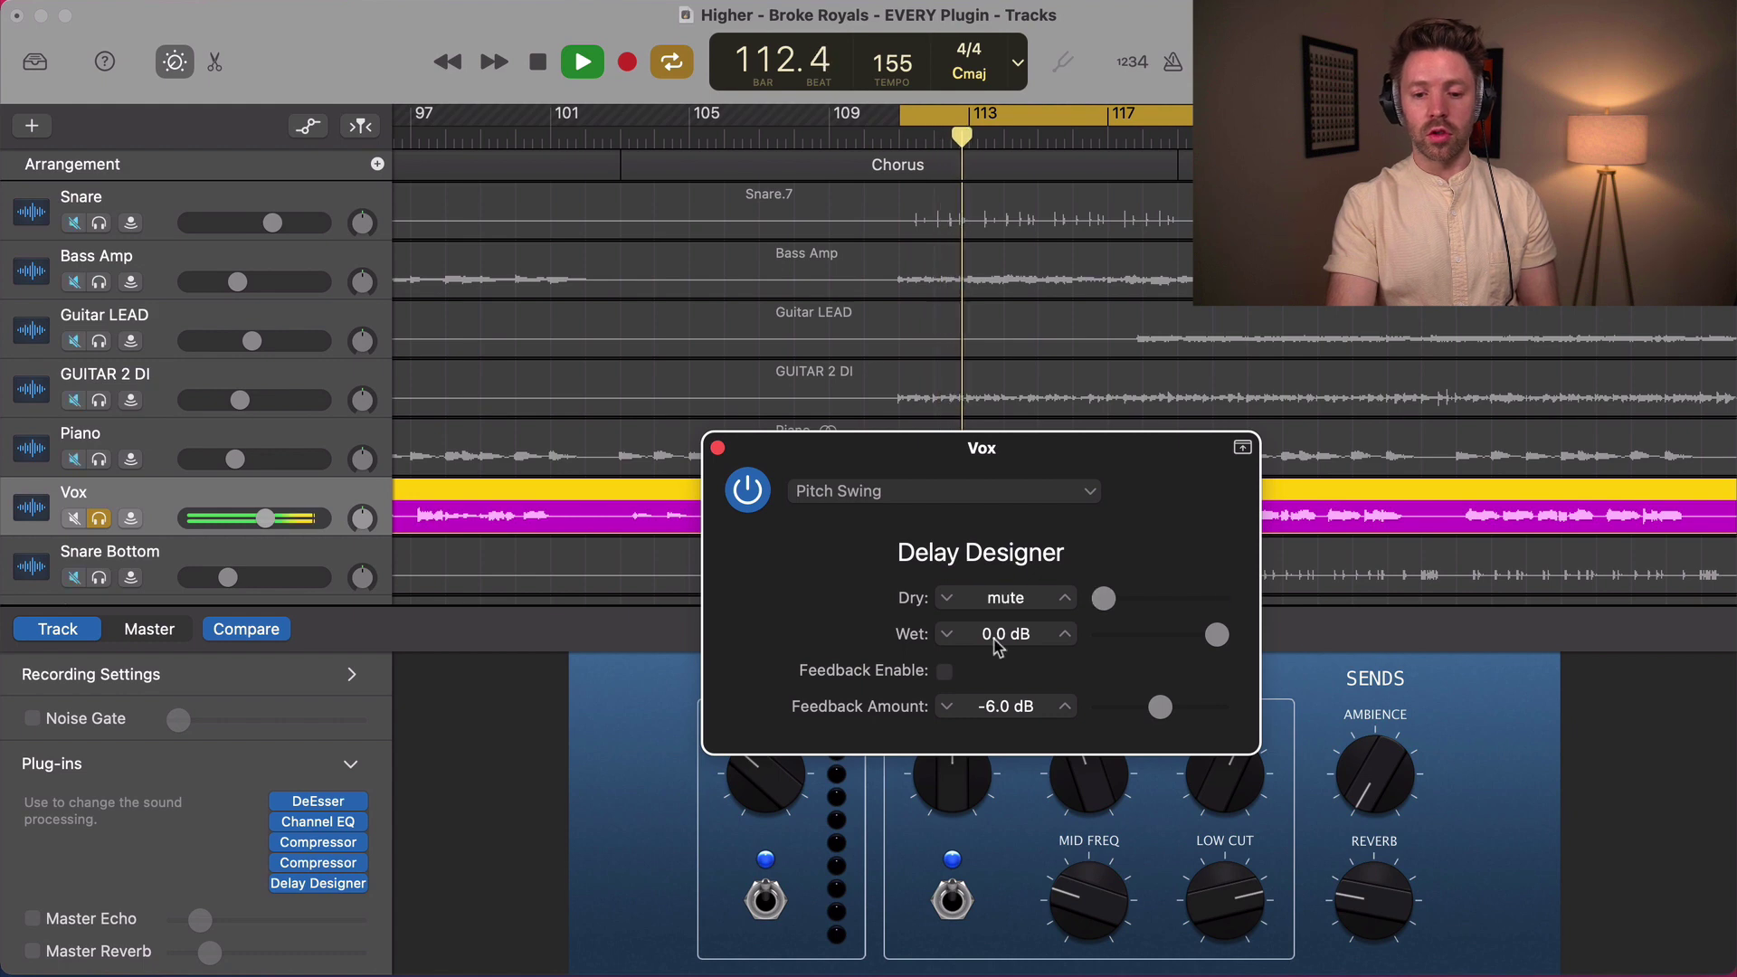
{"action": "key", "text": "space"}
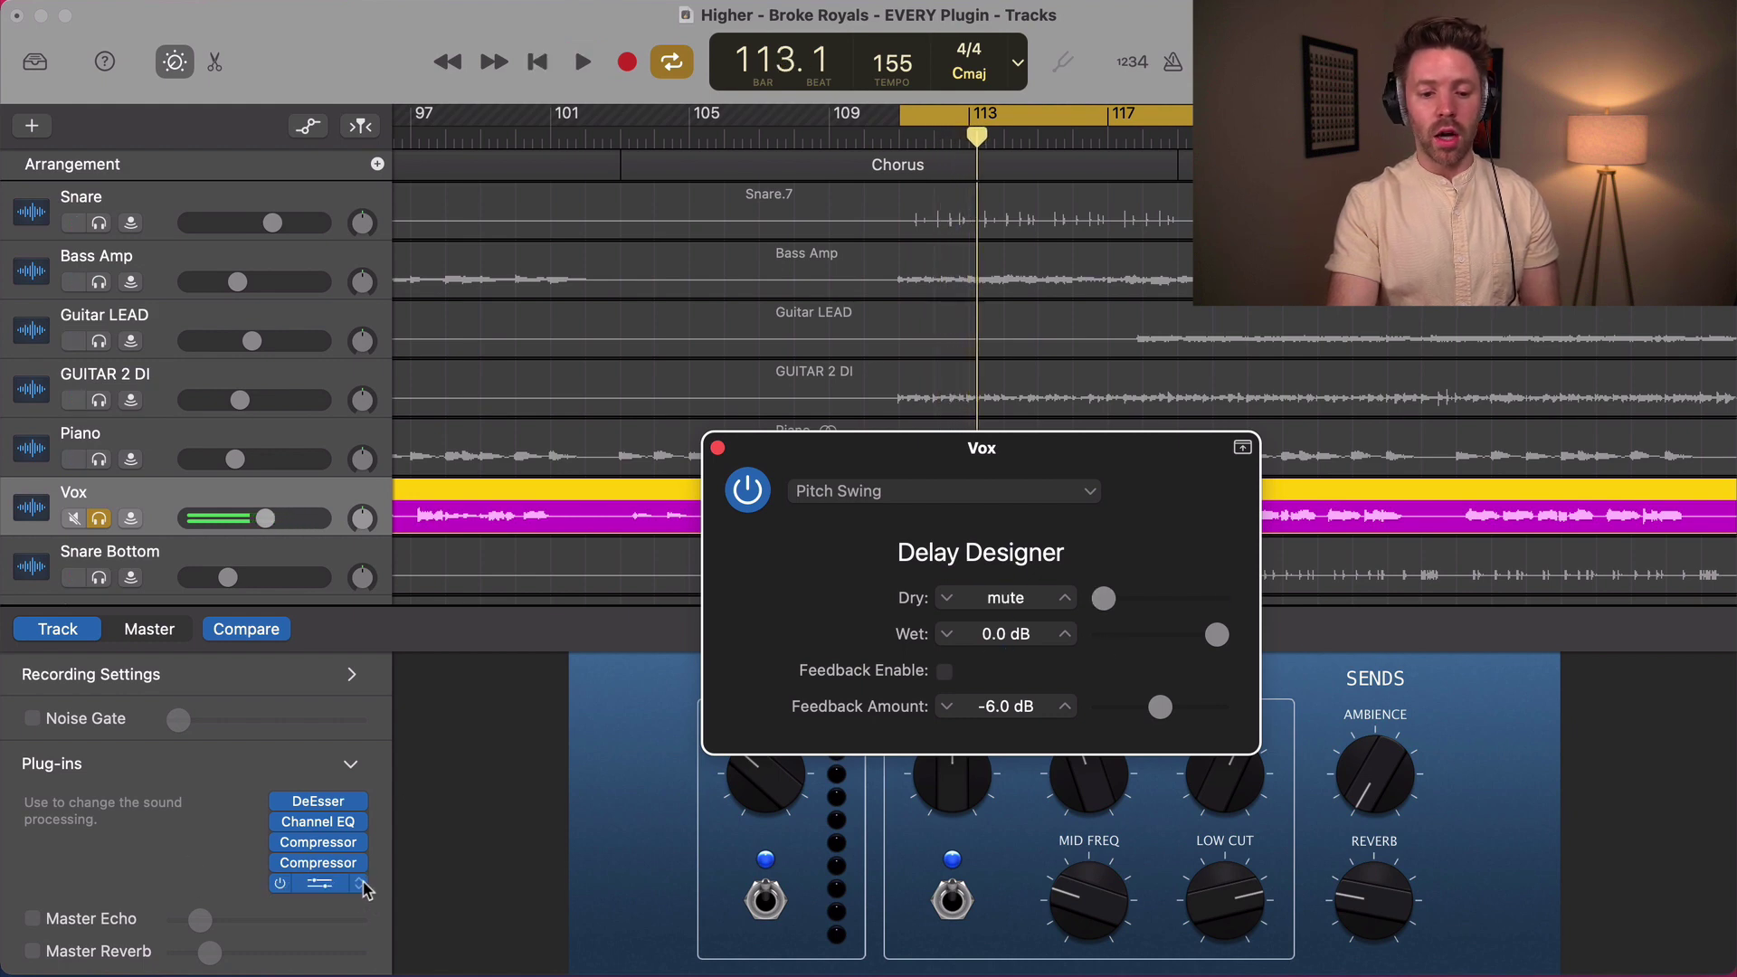
- Switch Delay Designer from Pitch Swing back to the 1\4 Dotted Delay preset and play the vocal
{"action": "left_click", "coordinate": [984, 507]}
{"action": "mouse_move", "coordinate": [905, 624]}
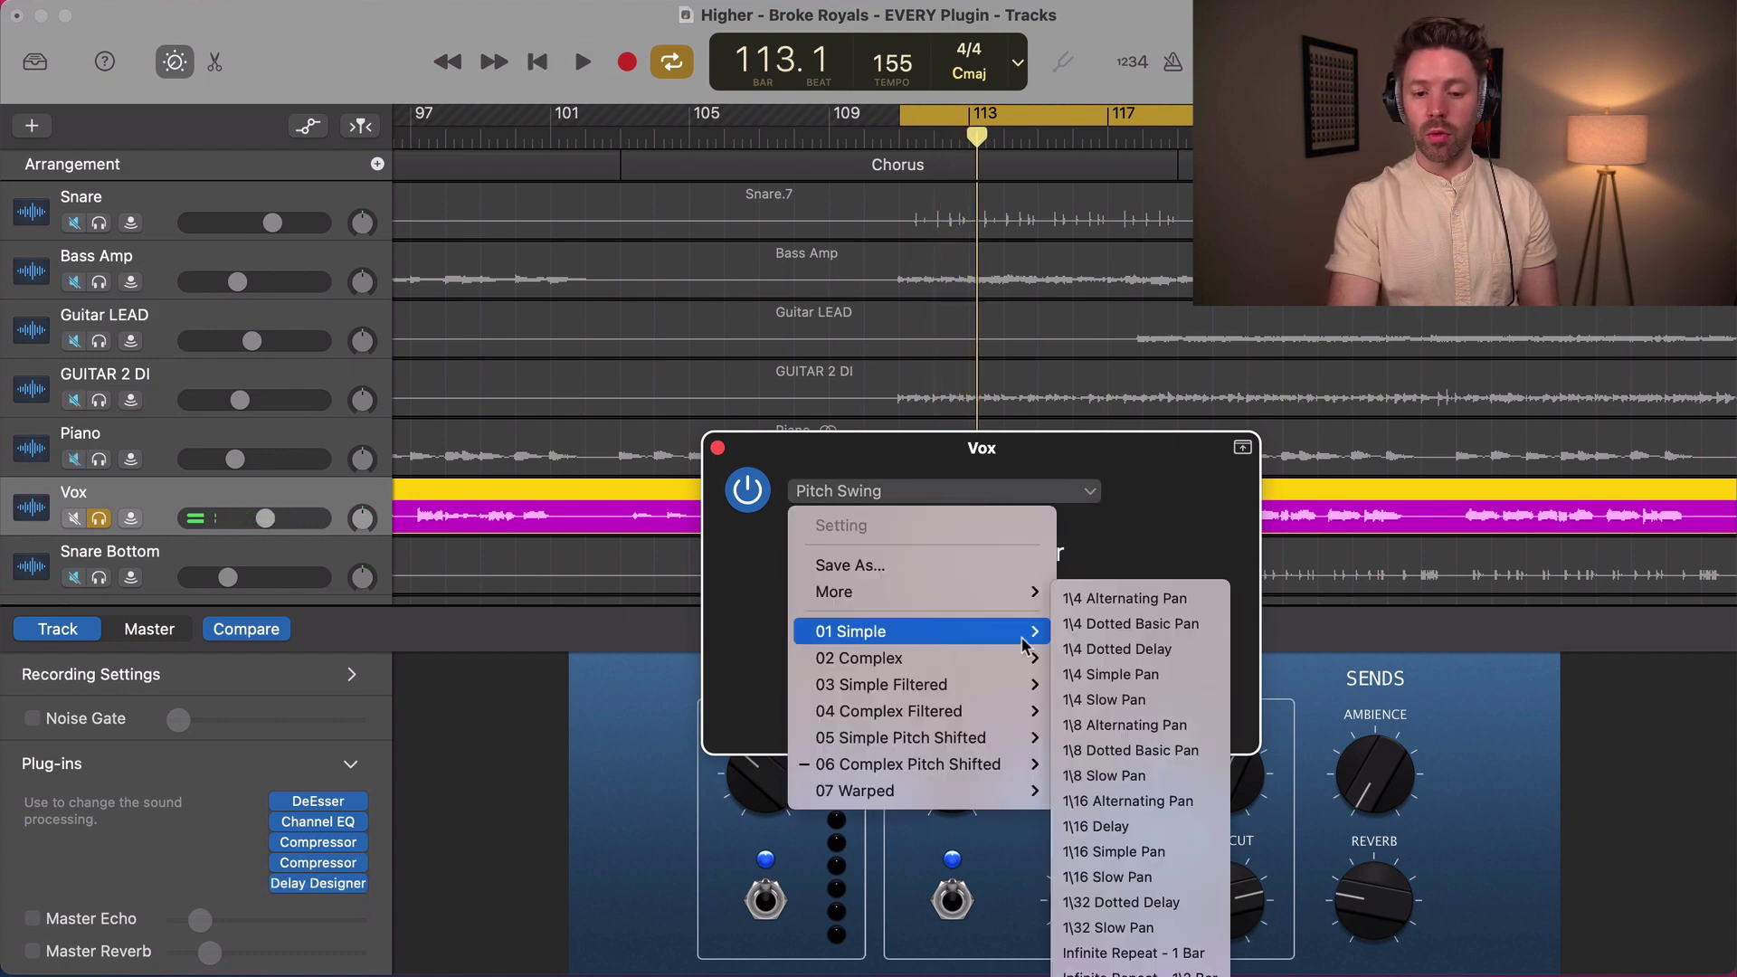
{"action": "left_click", "coordinate": [1095, 648]}
{"action": "key", "text": "space"}
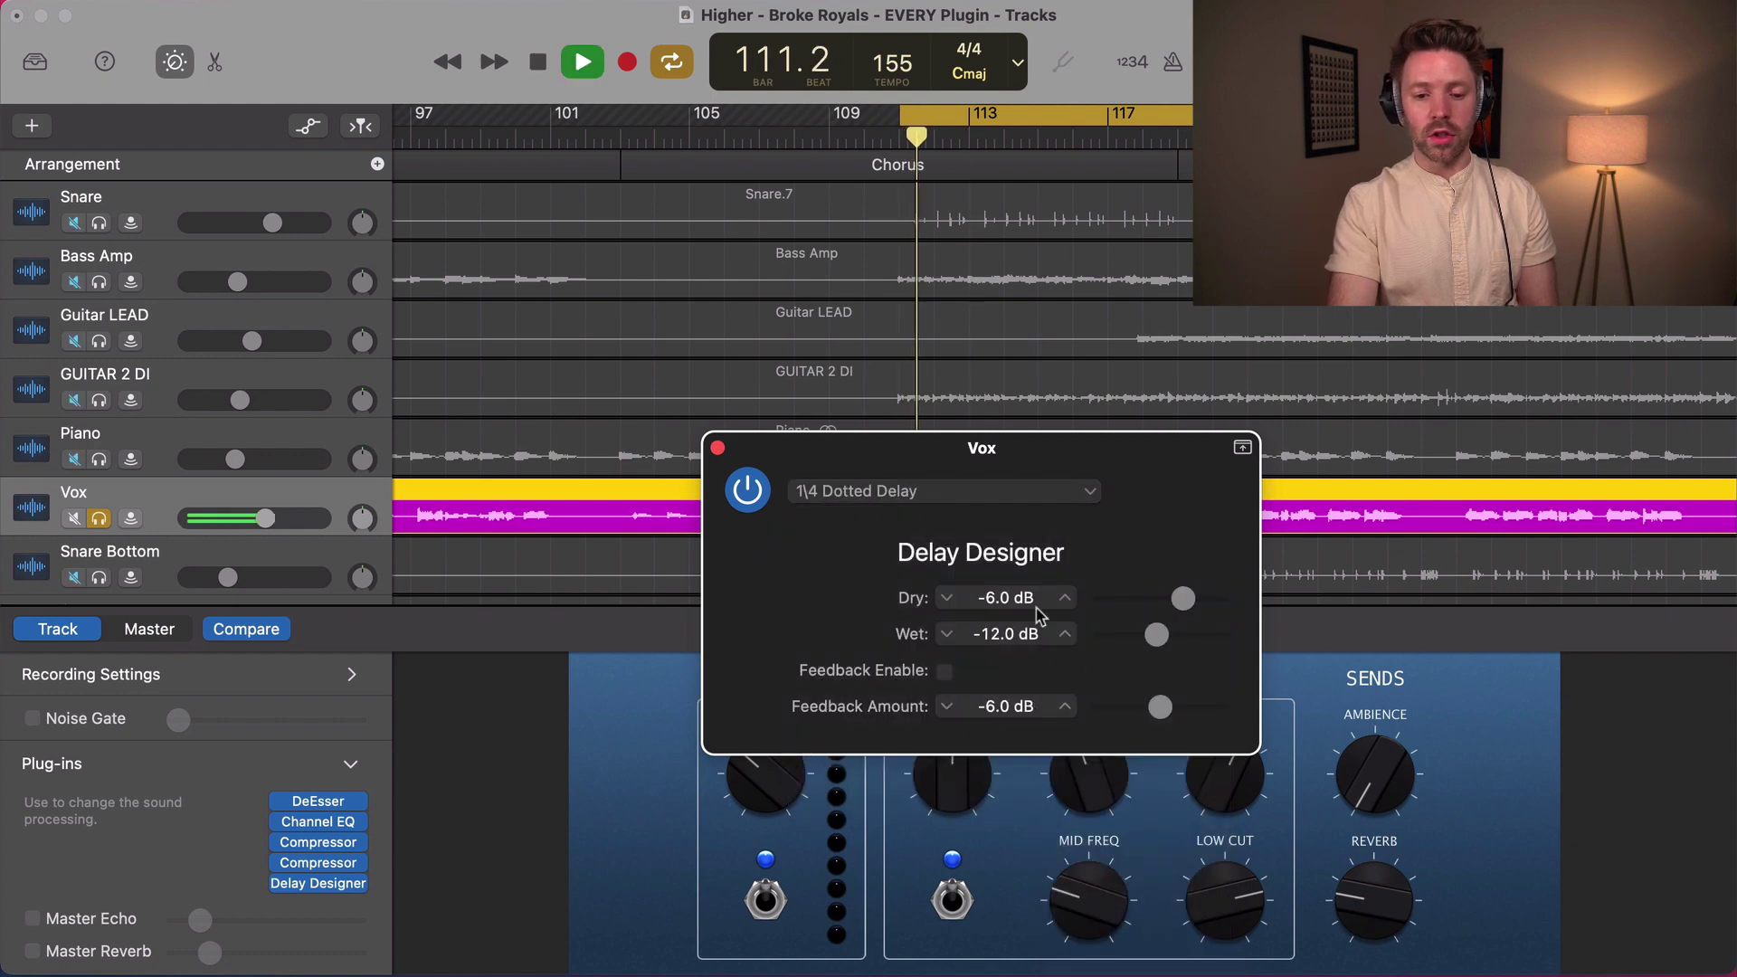
- Replace Delay Designer with the Echo plug-in on the Vox track and stop playback
{"action": "left_click", "coordinate": [365, 884]}
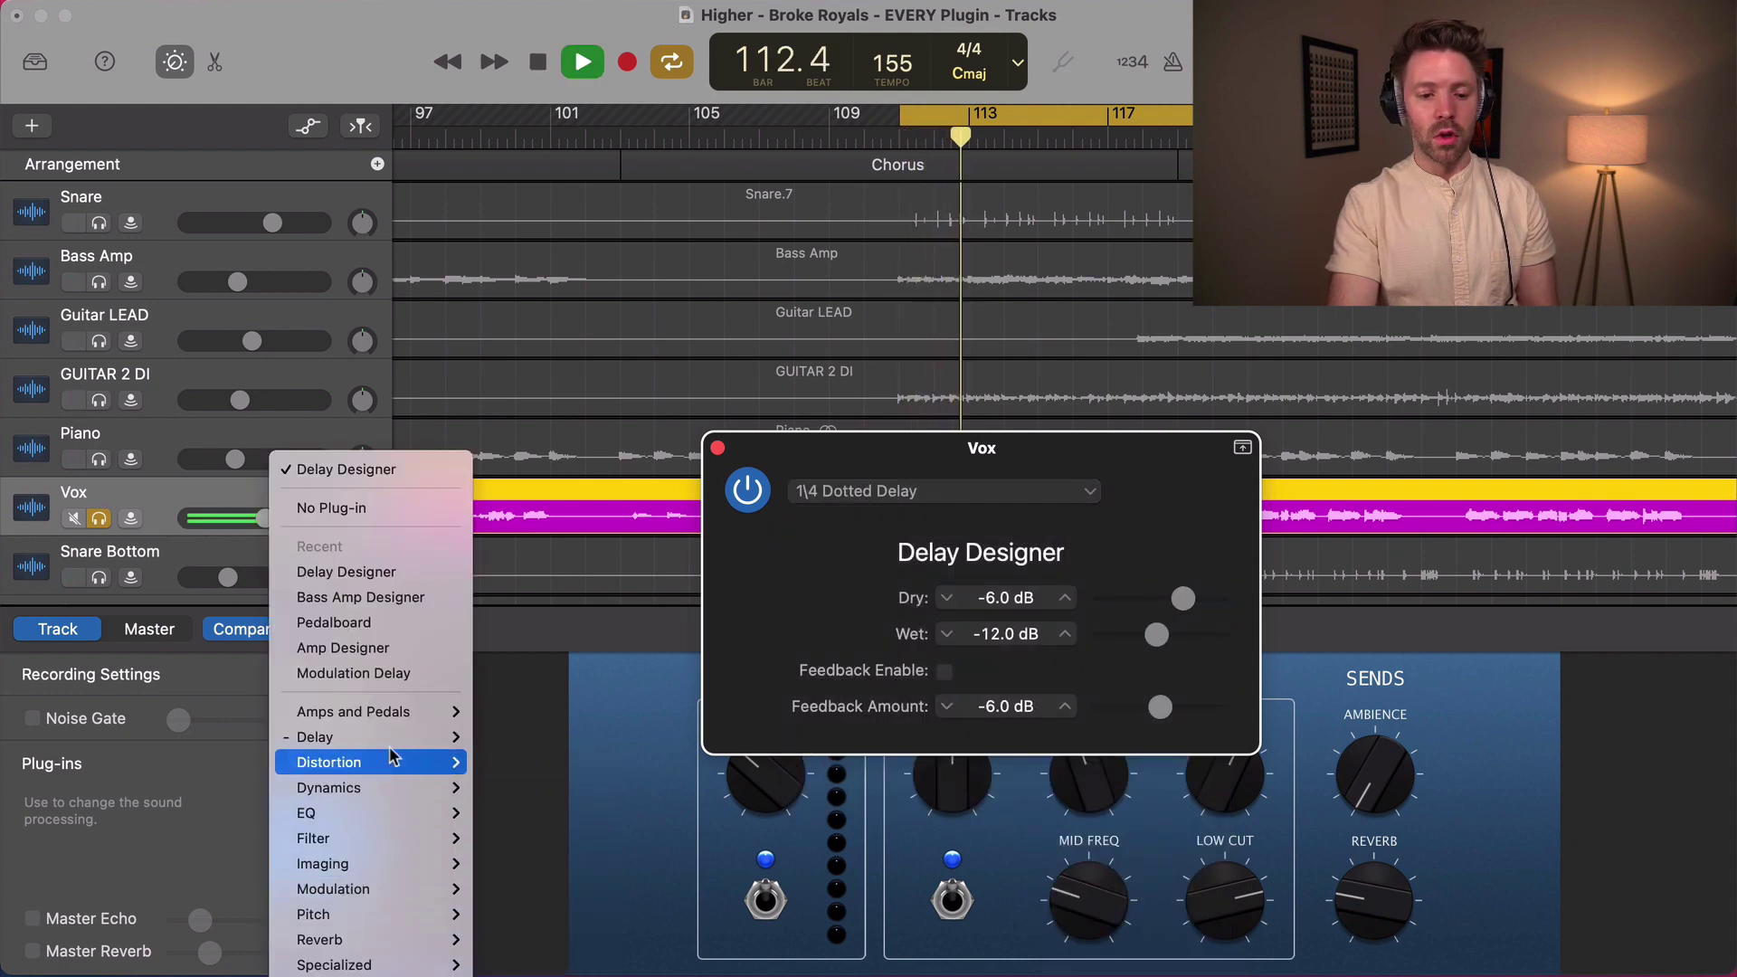
{"action": "mouse_move", "coordinate": [403, 749]}
{"action": "left_click", "coordinate": [507, 762]}
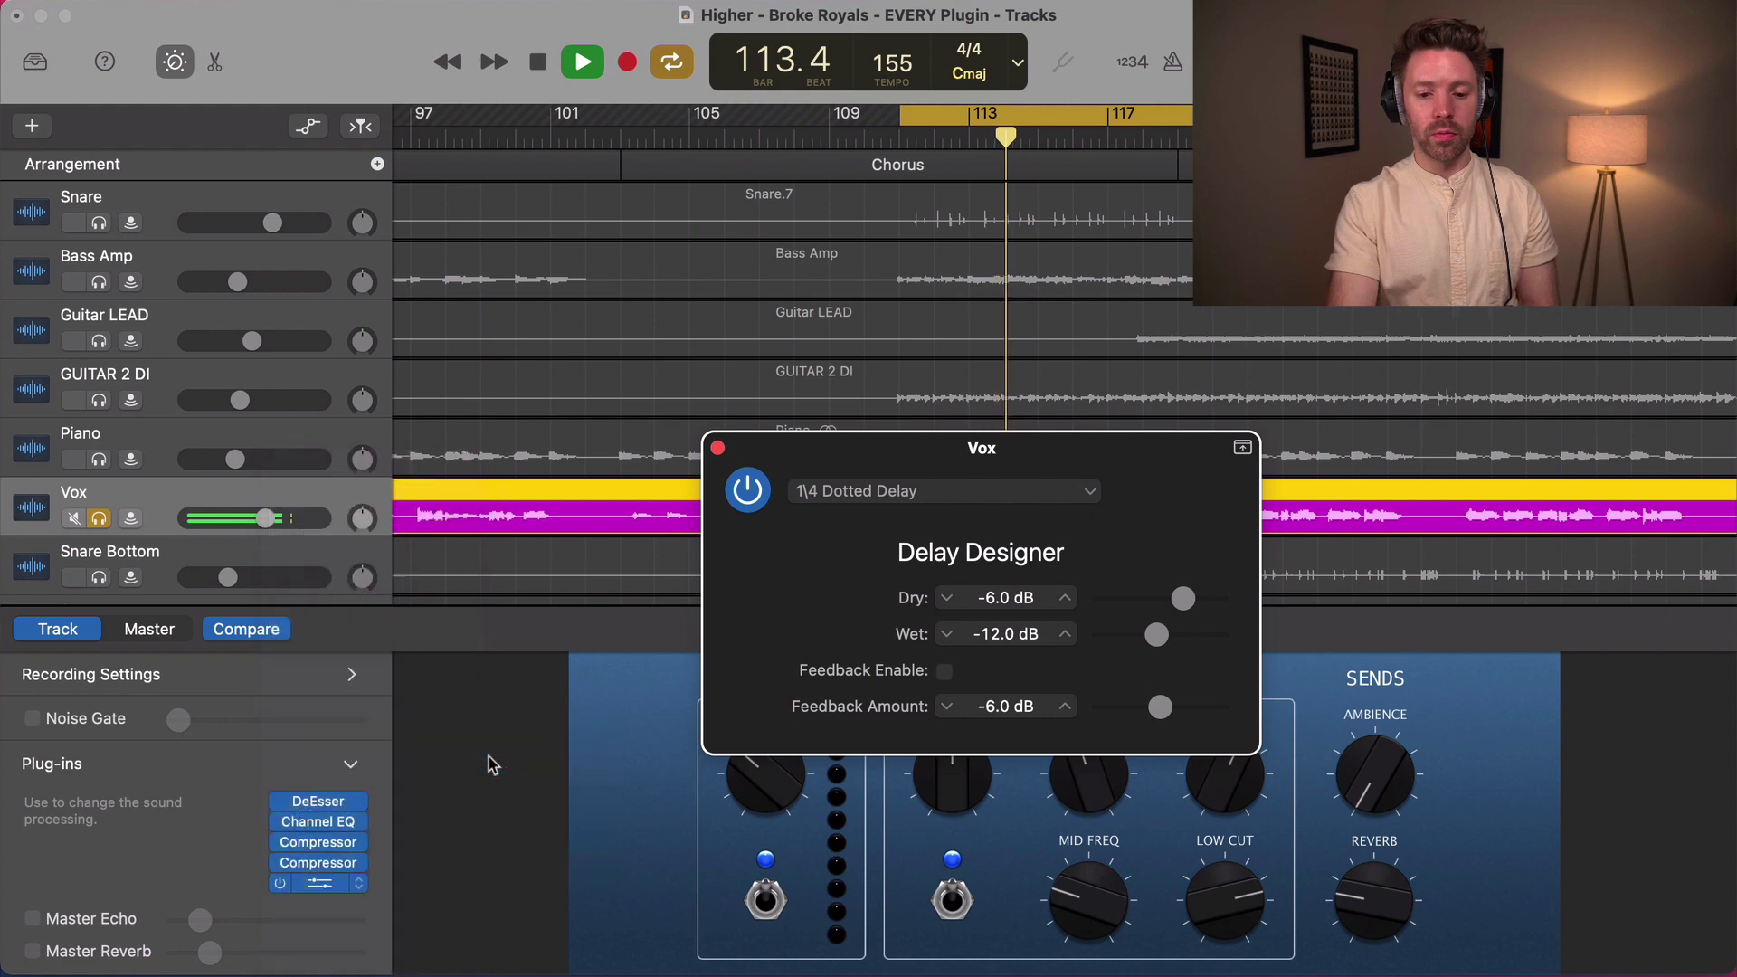
{"action": "key", "text": "space"}
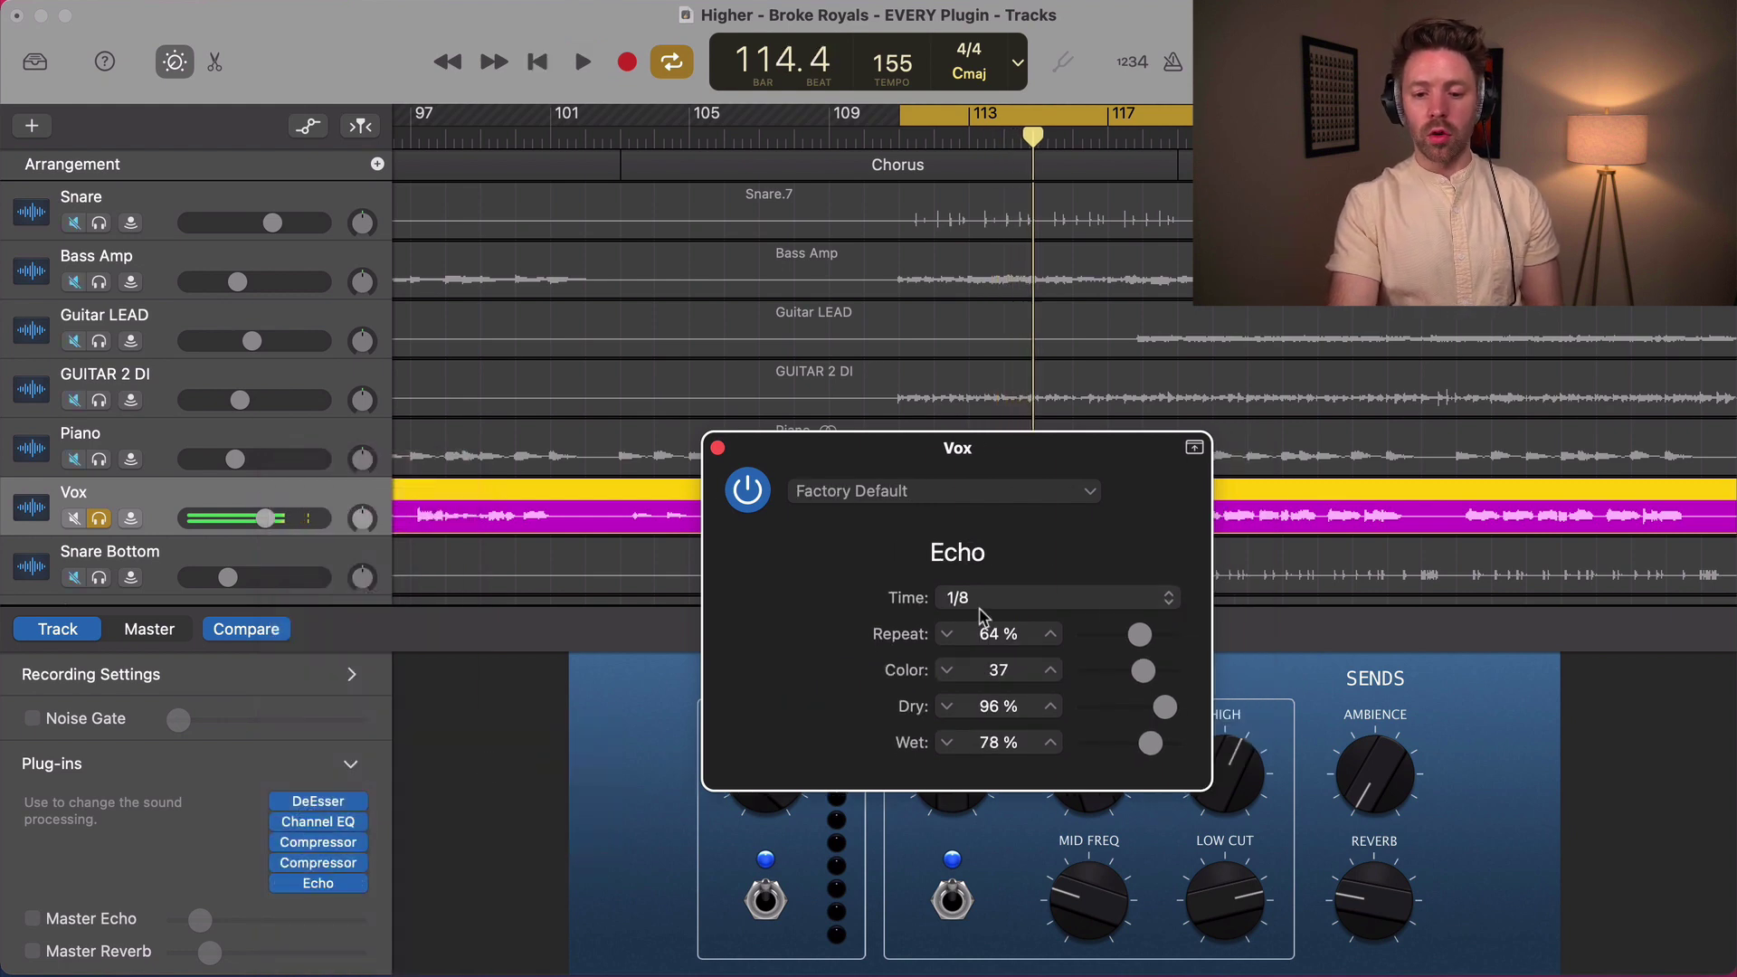
- Look over the Echo plug-in's note-length options and set its Time to 1/2
{"action": "left_click", "coordinate": [952, 599]}
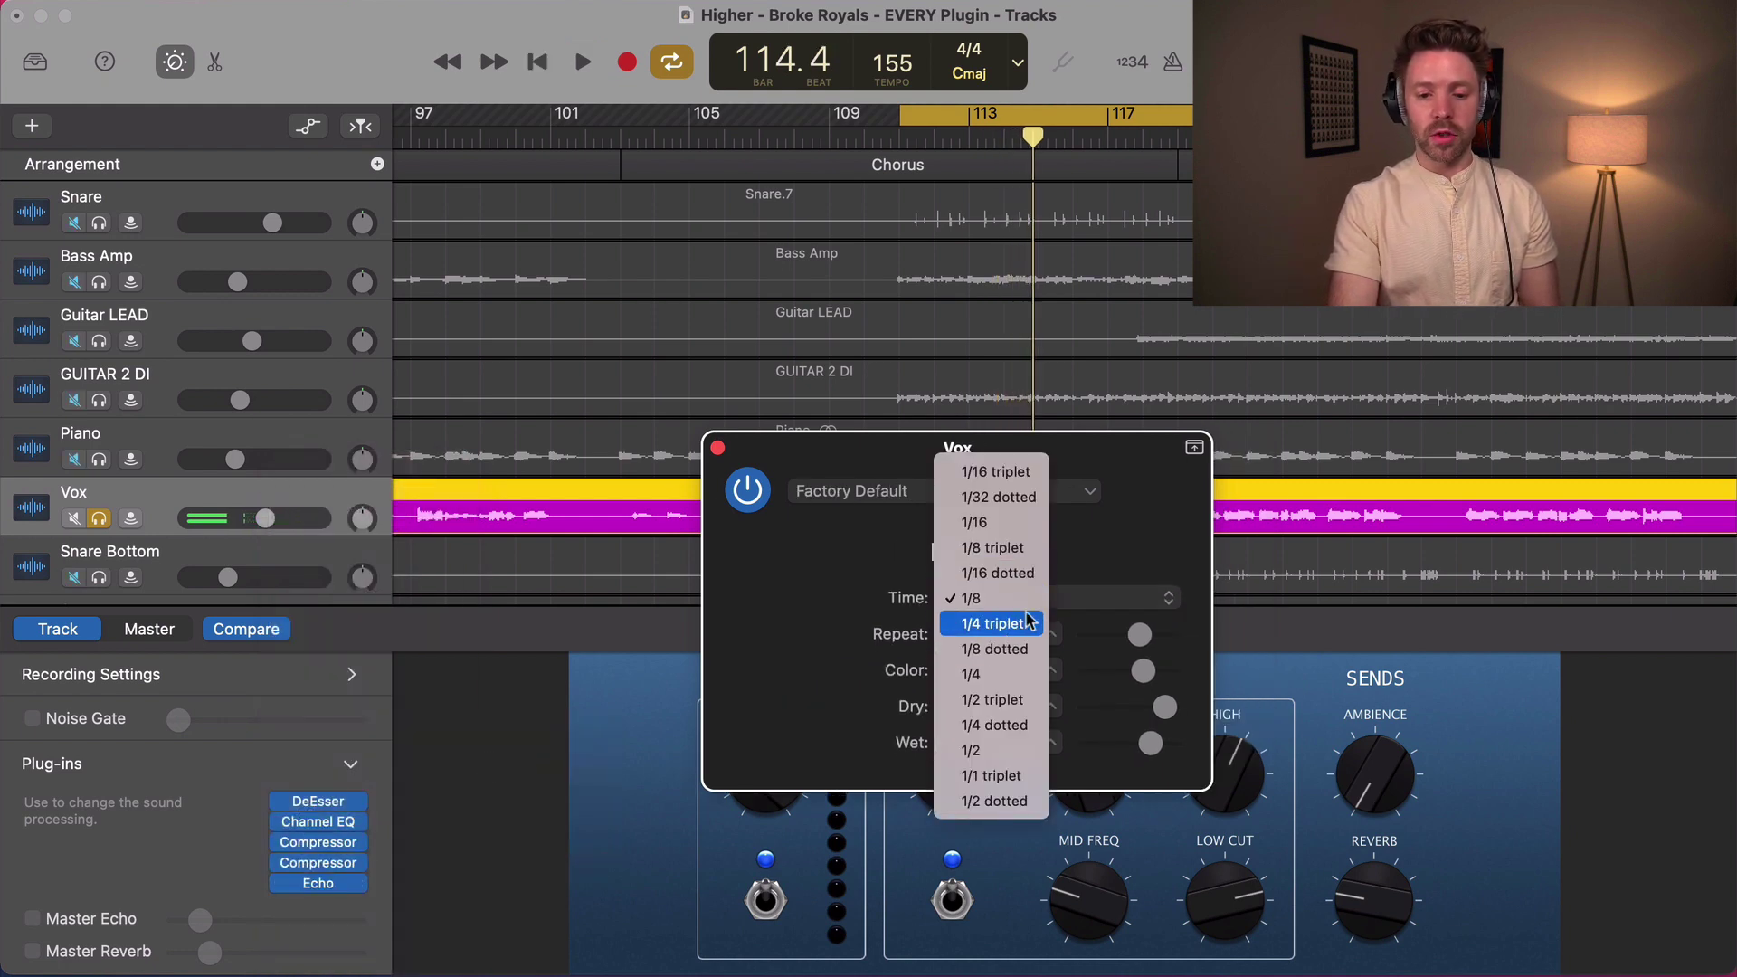
{"action": "left_click", "coordinate": [1075, 566]}
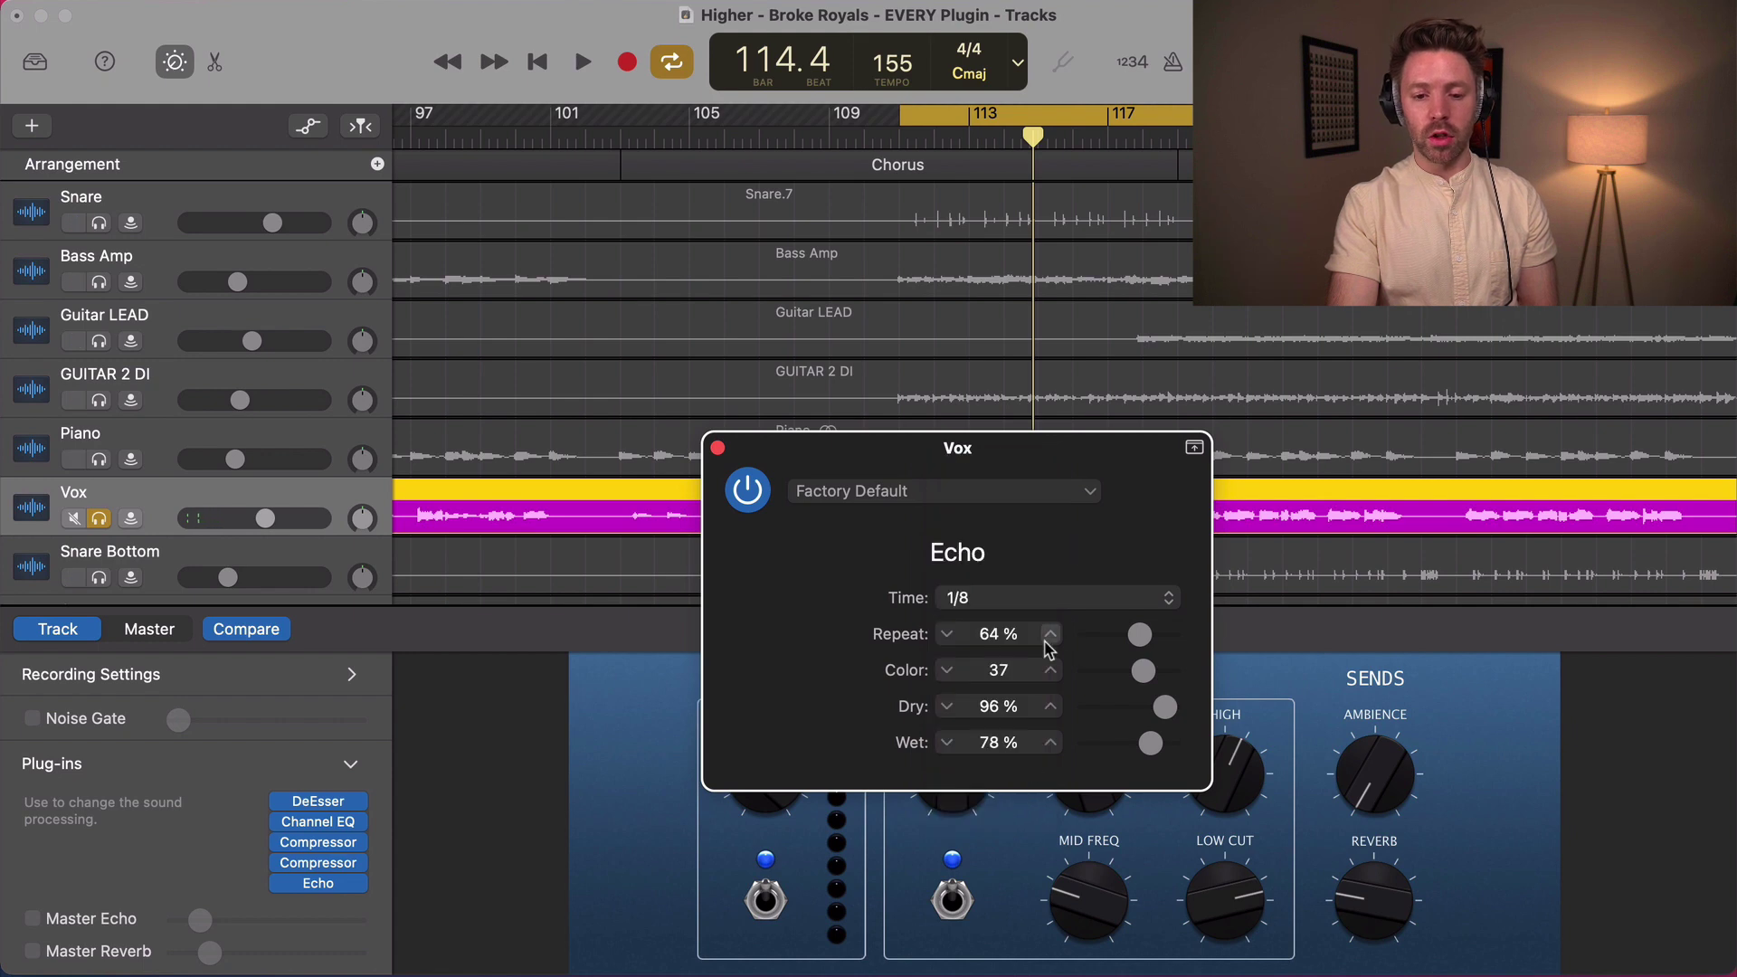
{"action": "left_click", "coordinate": [1041, 606]}
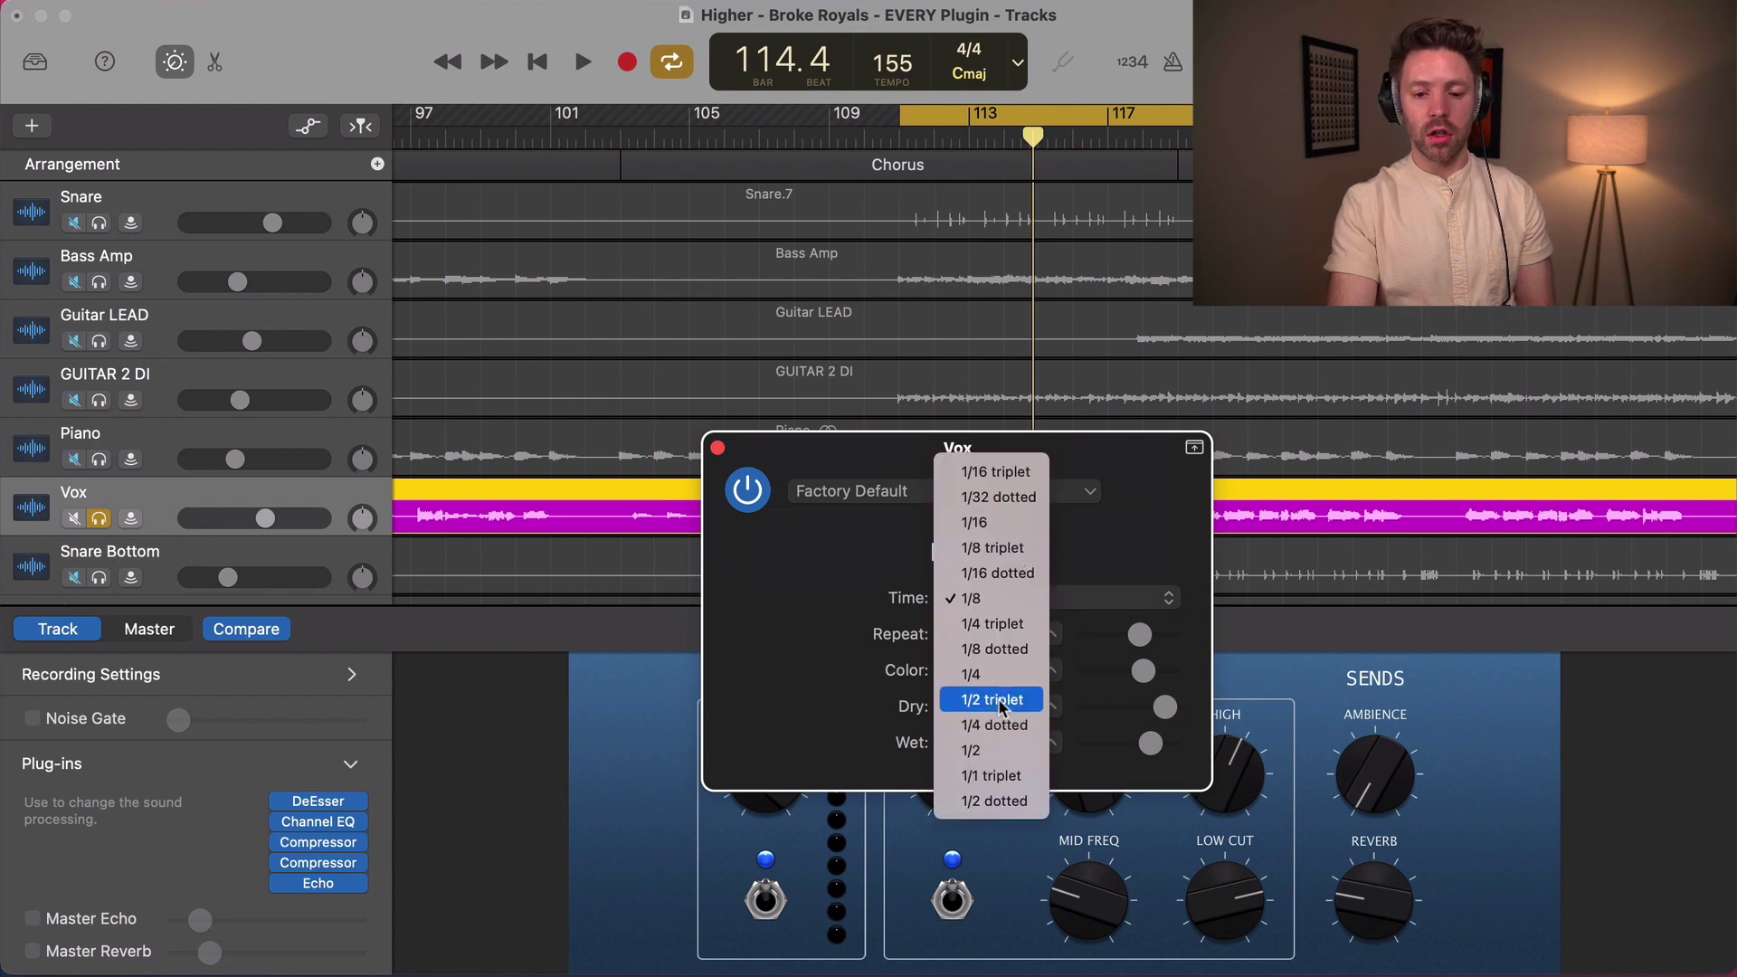
{"action": "left_click", "coordinate": [993, 749]}
- Play the vocal, raise the Echo's Repeat to 100 %, stop playback, and reduce Repeat to 33 %
{"action": "key", "text": "space"}
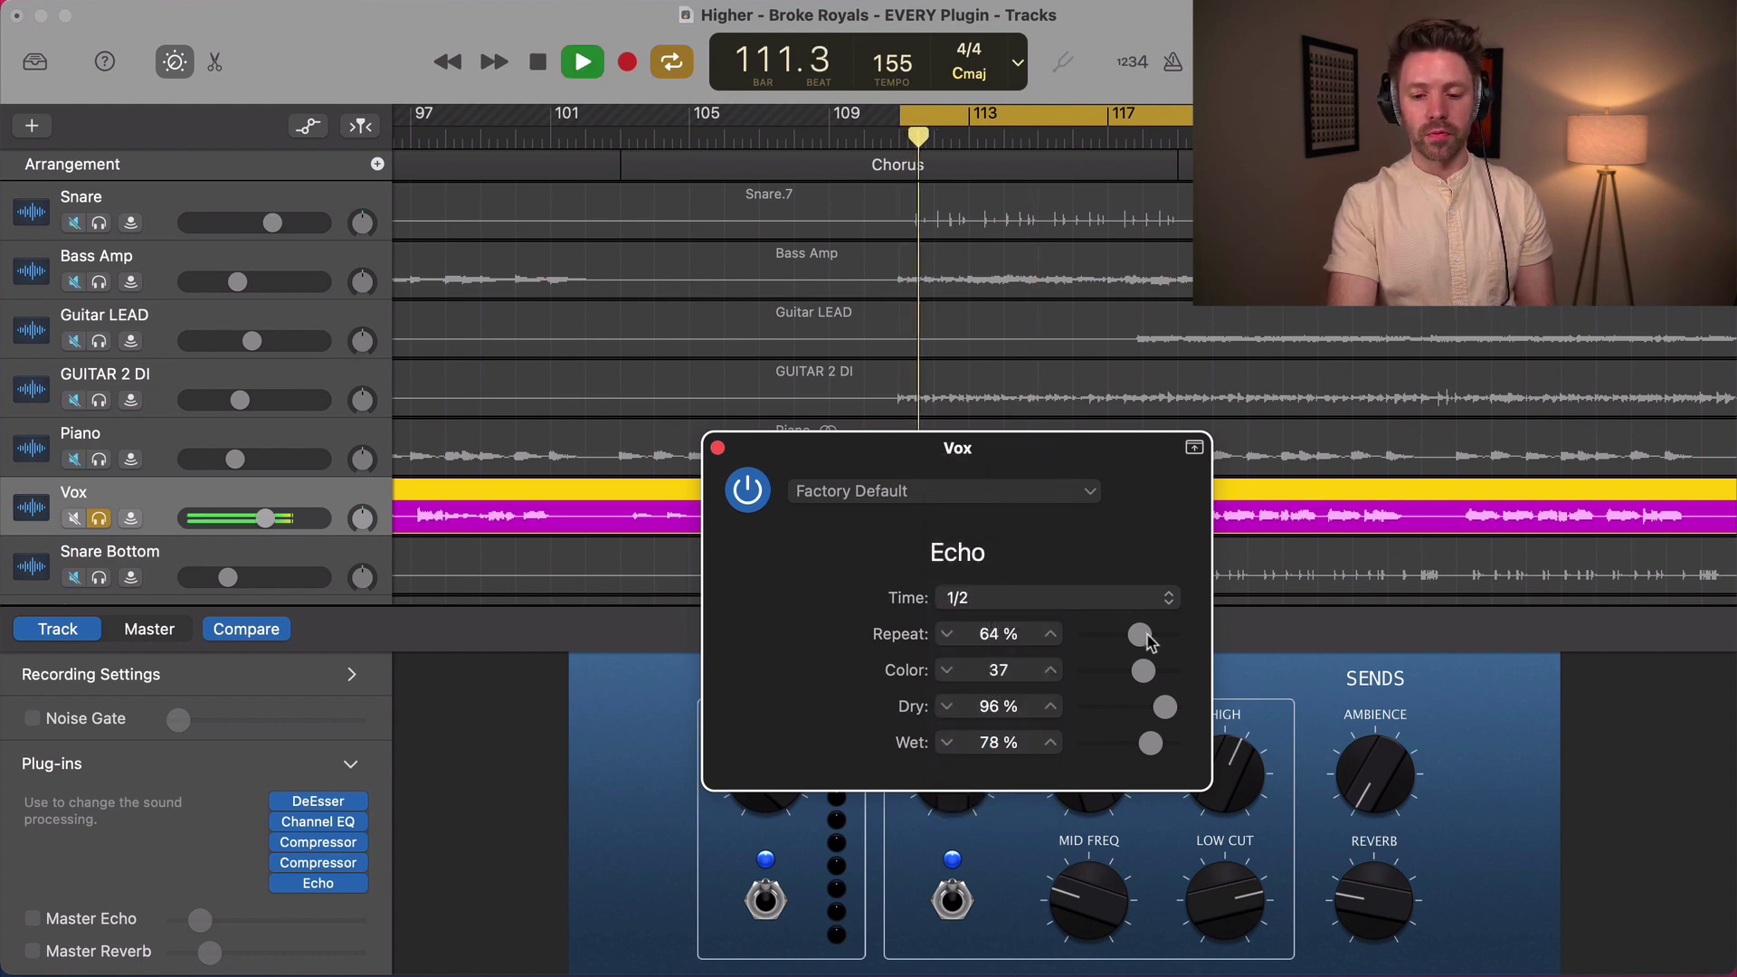
{"action": "left_click_drag", "start_coordinate": [1142, 638], "coordinate": [1169, 637]}
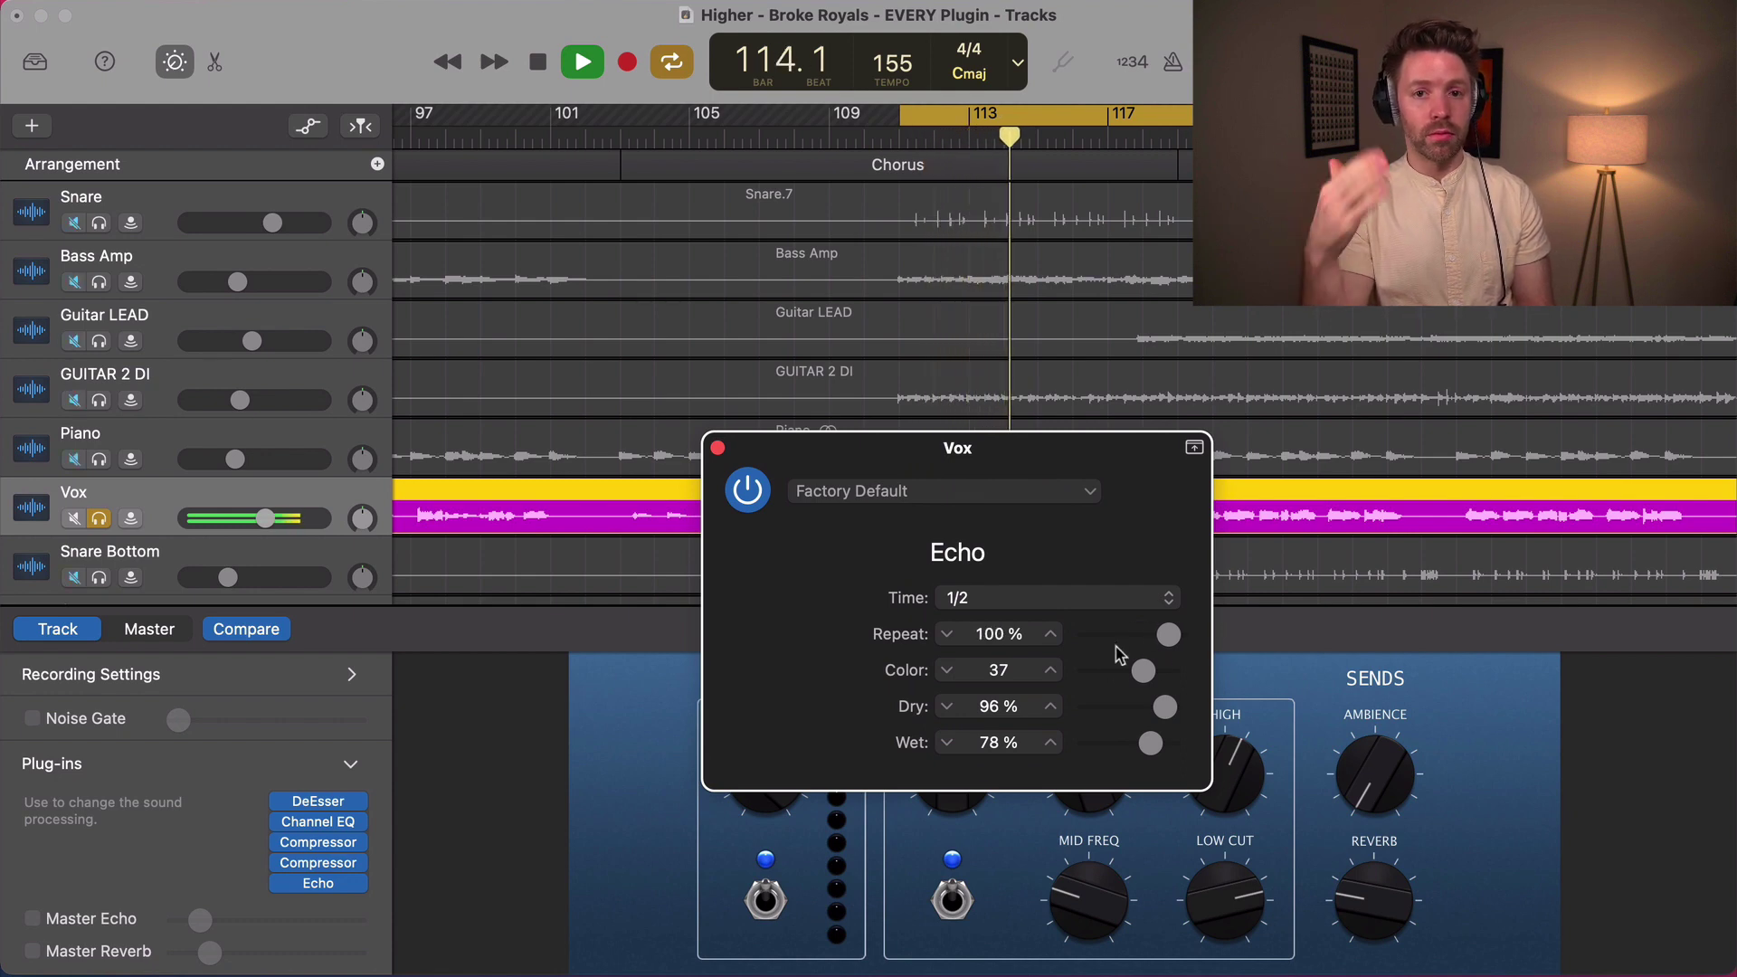
{"action": "key", "text": "space"}
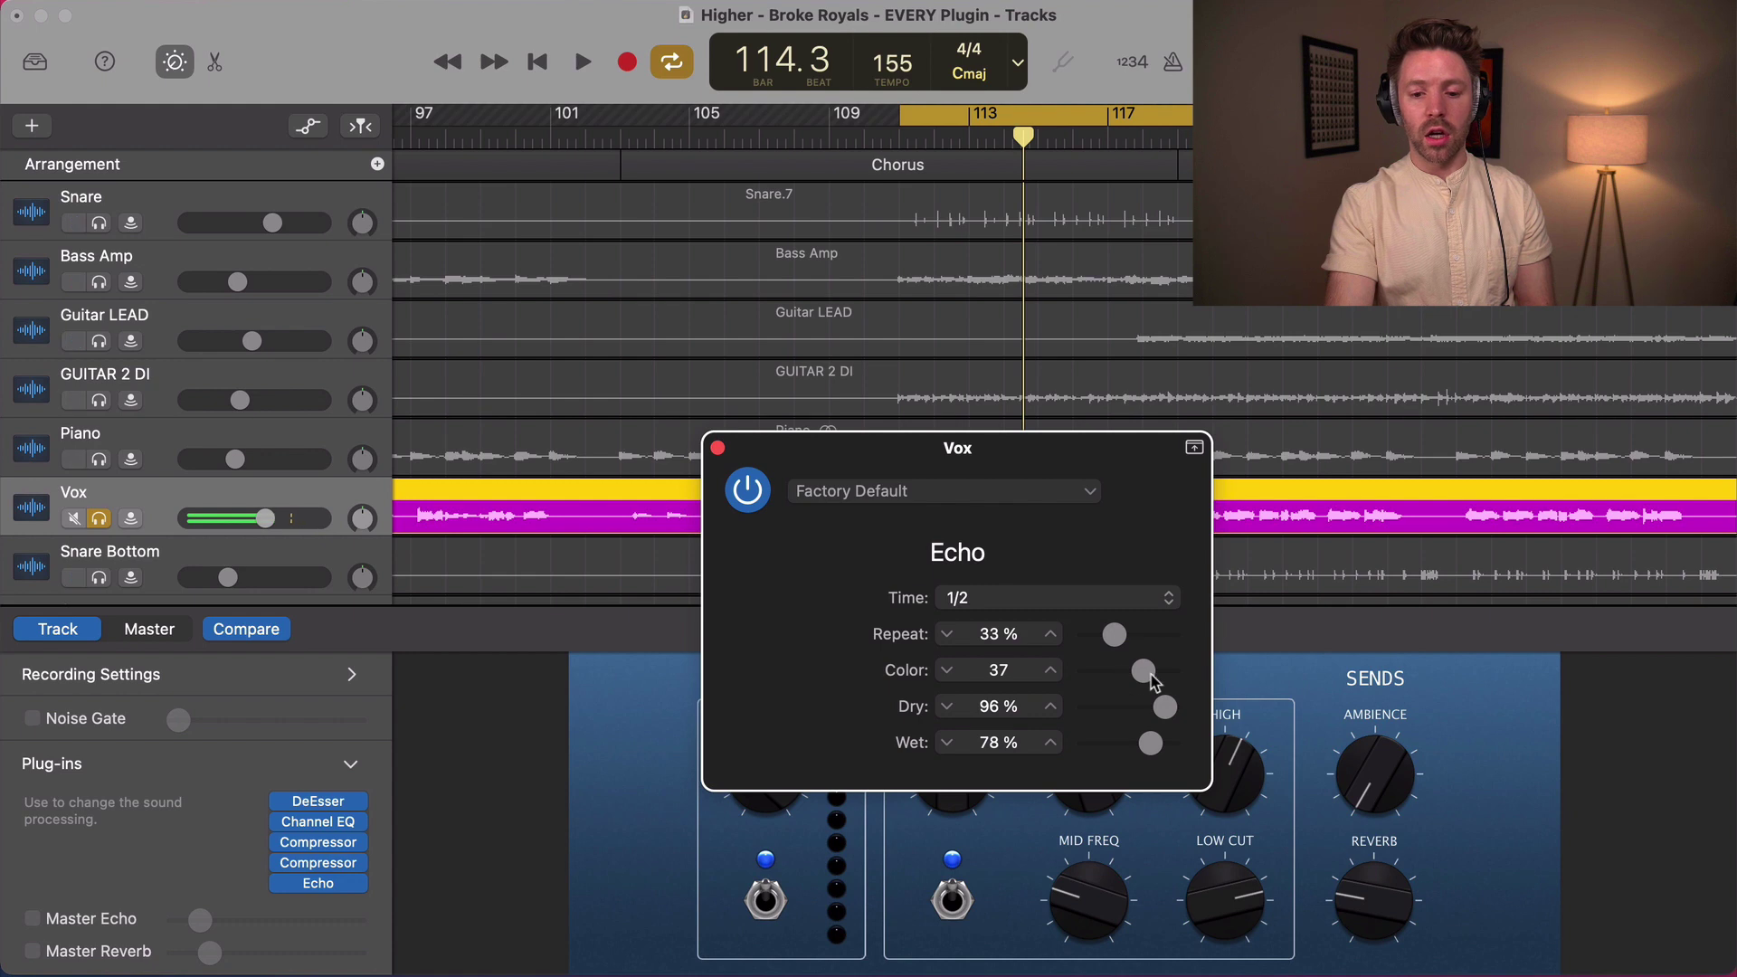
- During playback, lower the Echo's Color to about -61, raise it to 39, reduce Wet to 42 %, and stop
{"action": "key", "text": "space"}
{"action": "left_click_drag", "start_coordinate": [1163, 681], "coordinate": [1108, 683]}
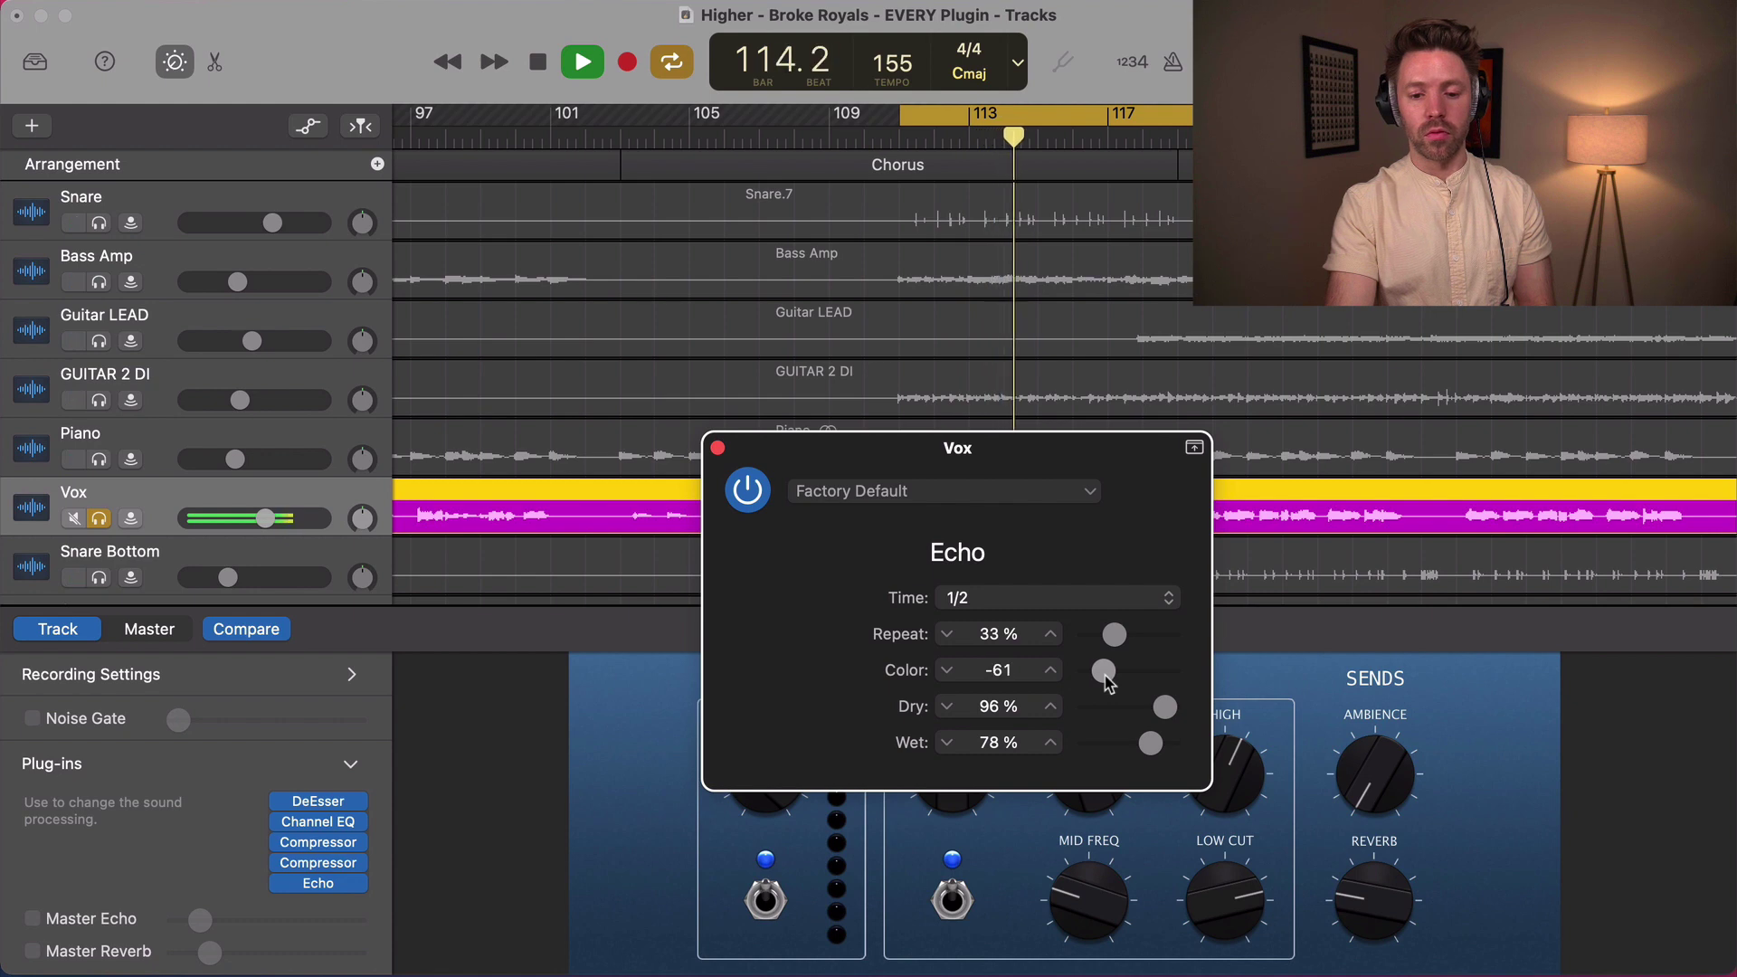
{"action": "key", "text": "space"}
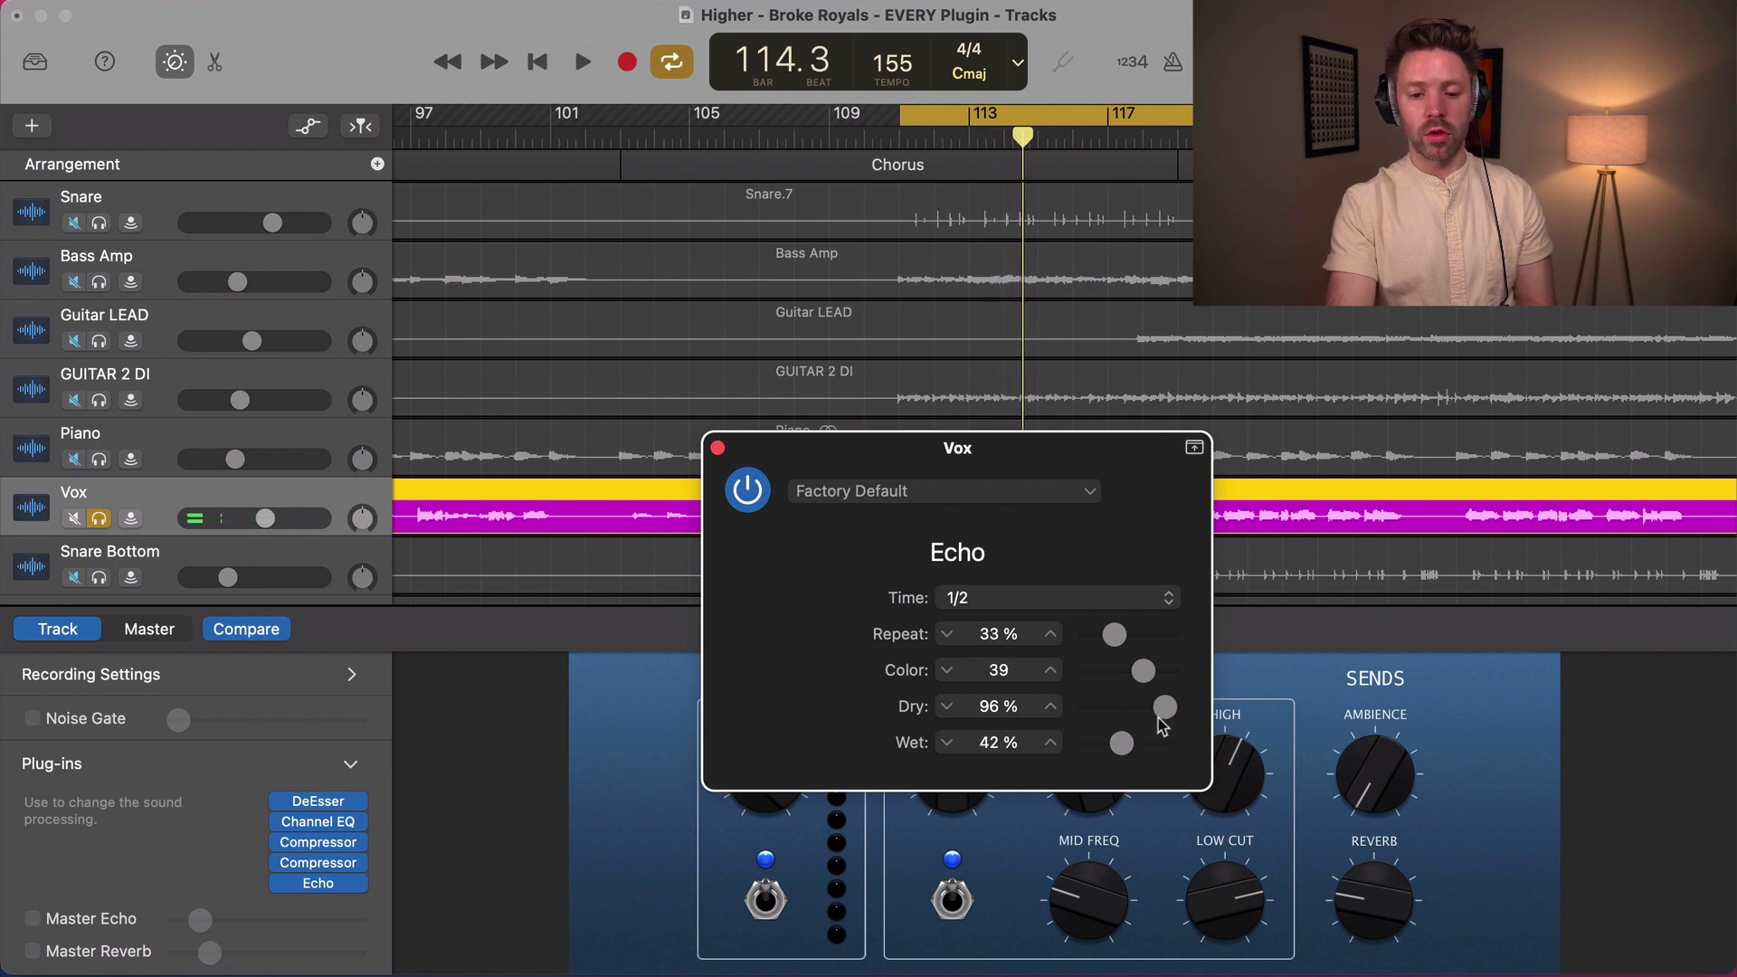
- Replace Echo with the Sample Delay plug-in on the Vox track
{"action": "left_click", "coordinate": [348, 884]}
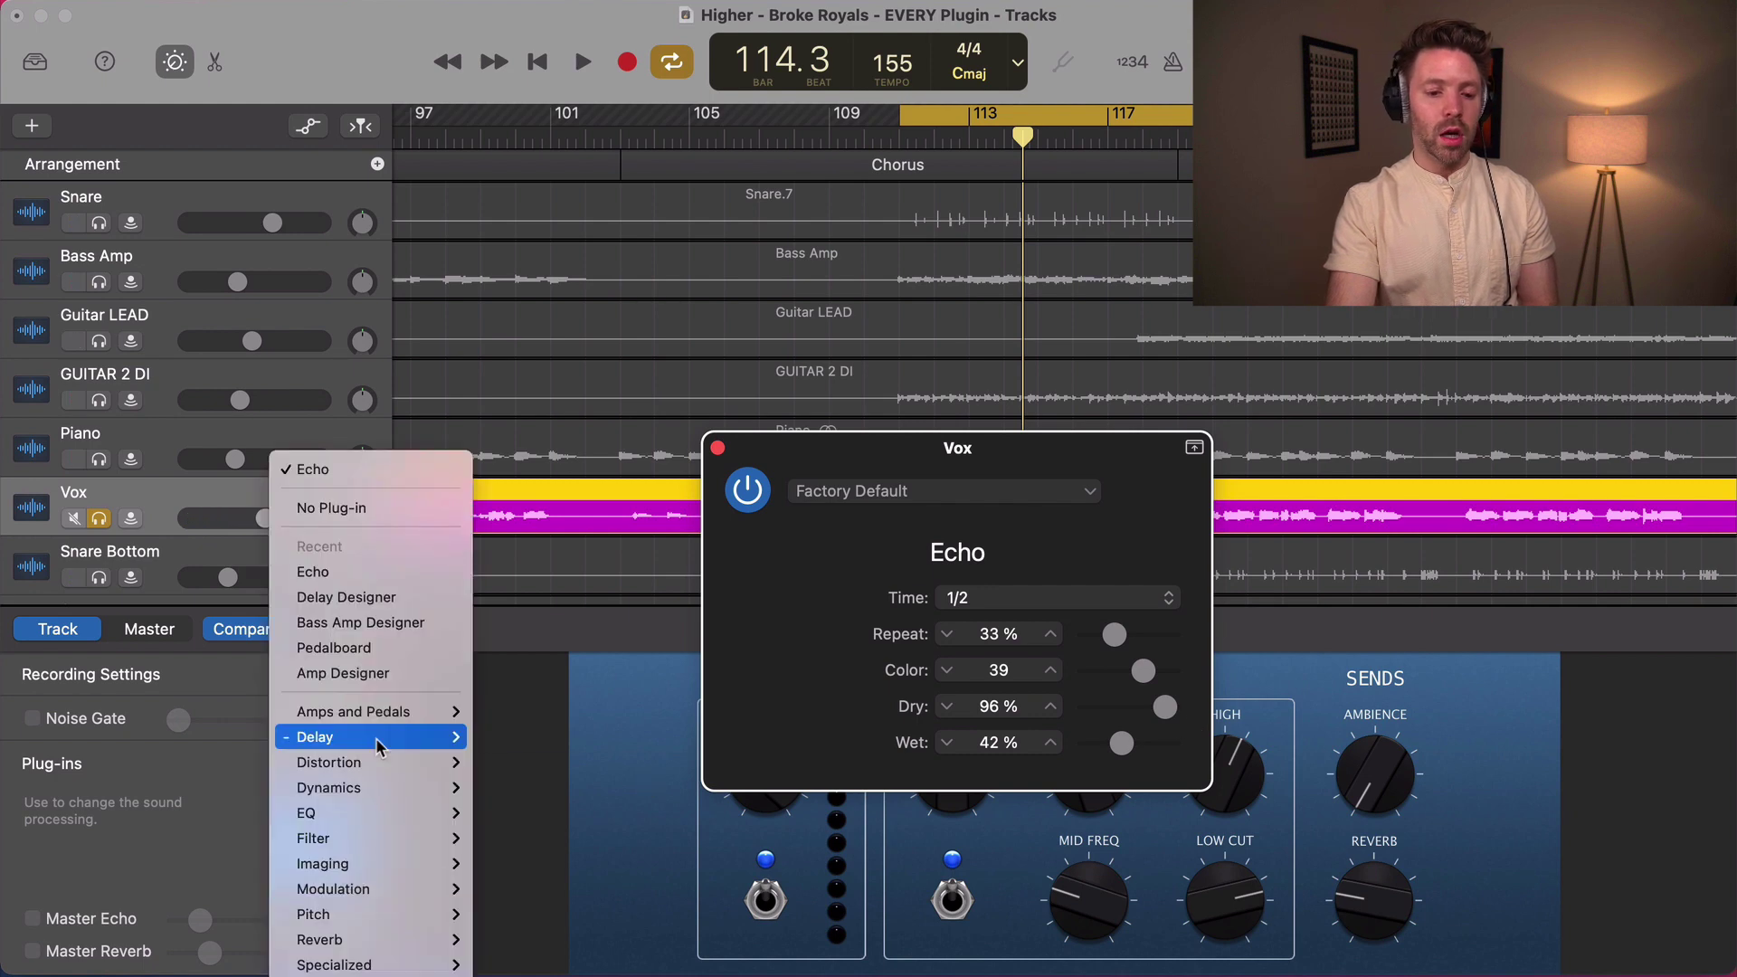
{"action": "mouse_move", "coordinate": [315, 737]}
{"action": "left_click", "coordinate": [542, 790]}
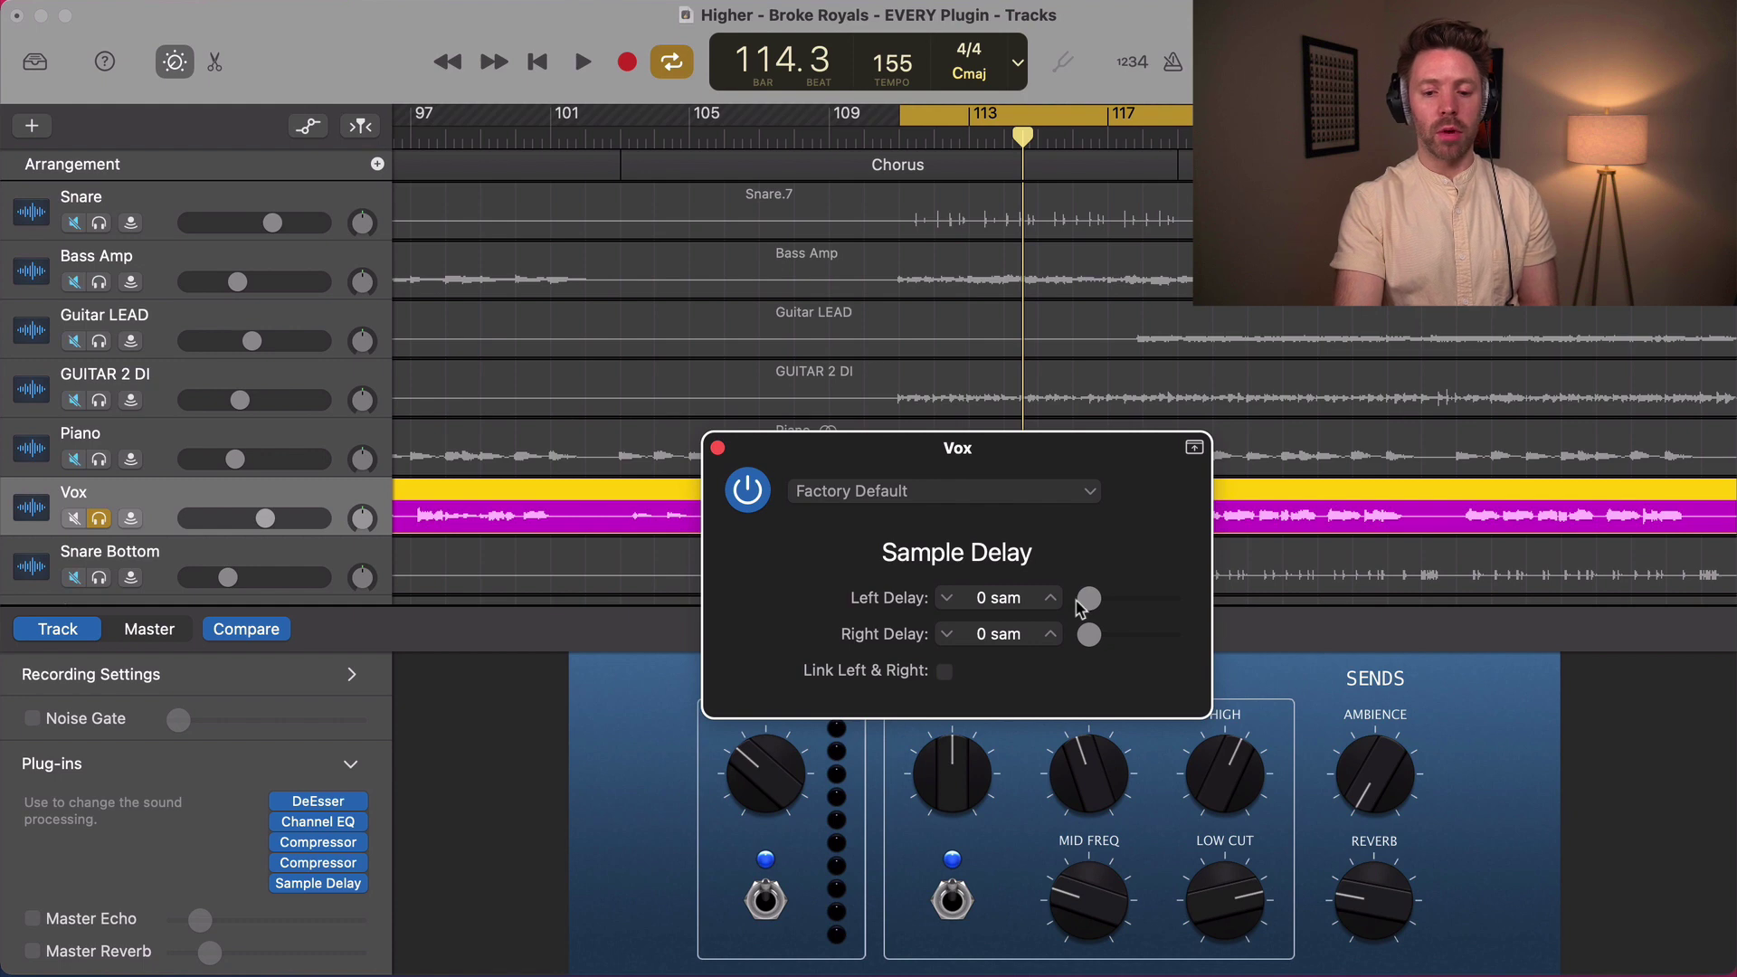
- Link Sample Delay's left and right channels, set both to 1061 samples, and play the vocal briefly before stopping
{"action": "left_click_drag", "start_coordinate": [1104, 601], "coordinate": [1081, 619]}
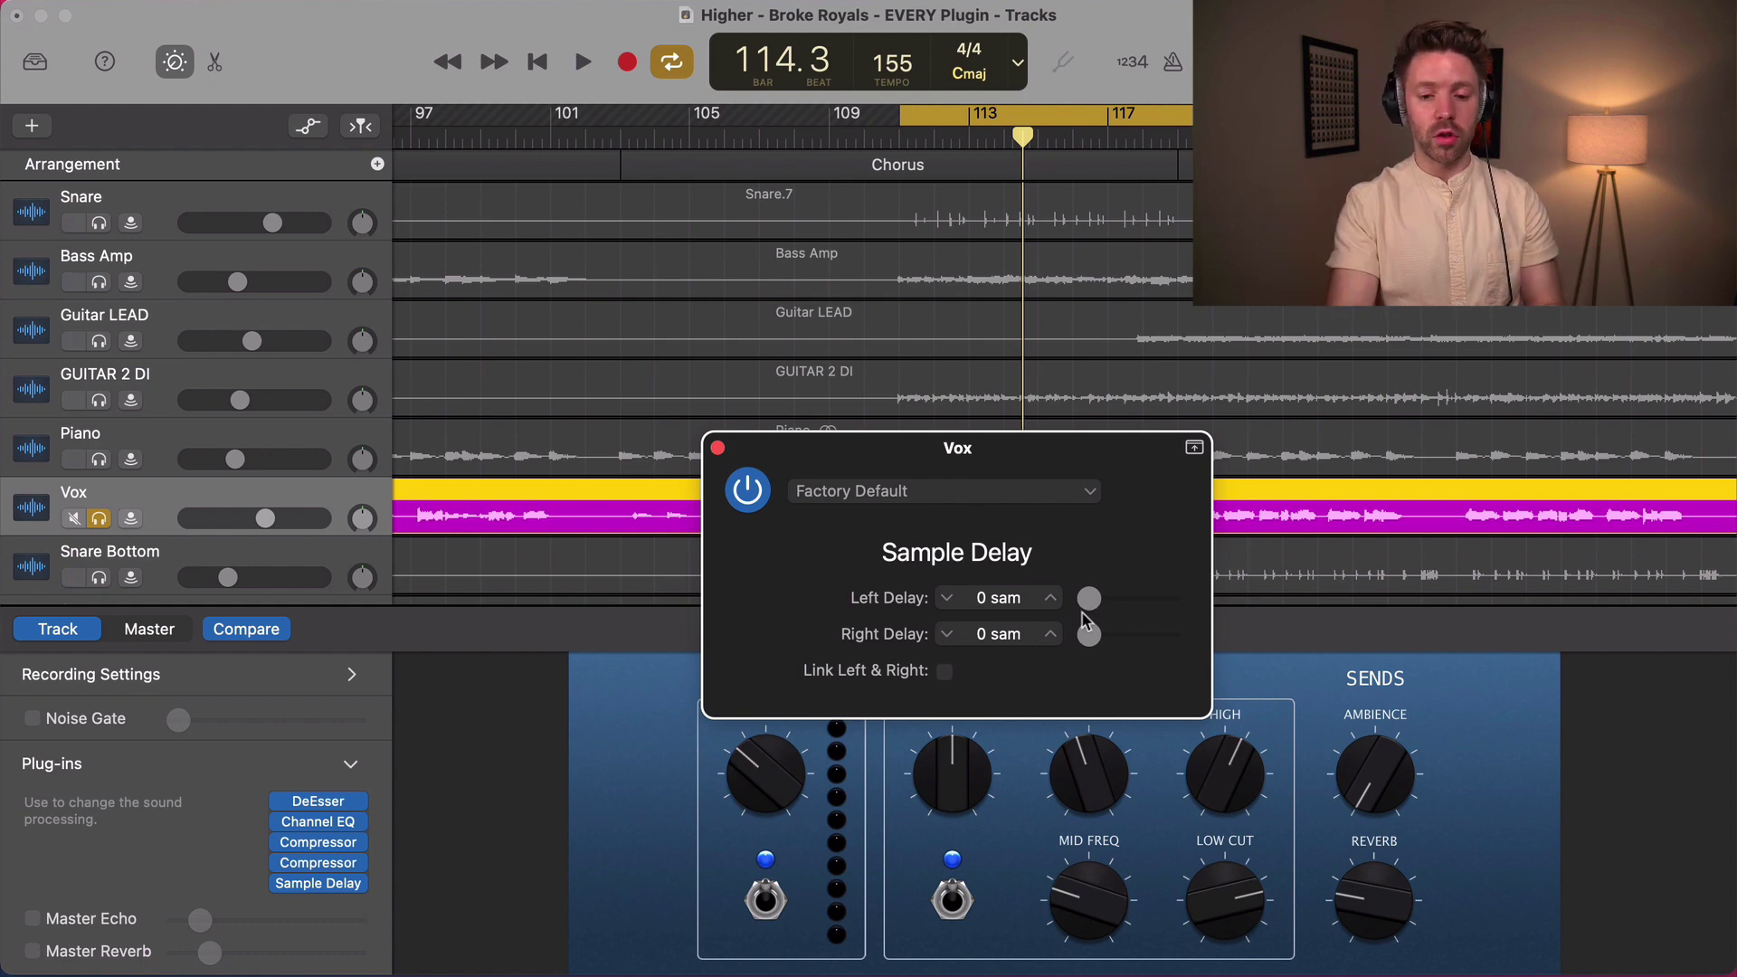
{"action": "key", "text": "space"}
{"action": "mouse_move", "coordinate": [1086, 609]}
{"action": "left_mouse_down"}
{"action": "mouse_move", "coordinate": [1107, 607]}
{"action": "mouse_move", "coordinate": [1086, 615]}
{"action": "mouse_move", "coordinate": [1099, 633]}
{"action": "left_mouse_up"}
{"action": "key", "text": "space"}
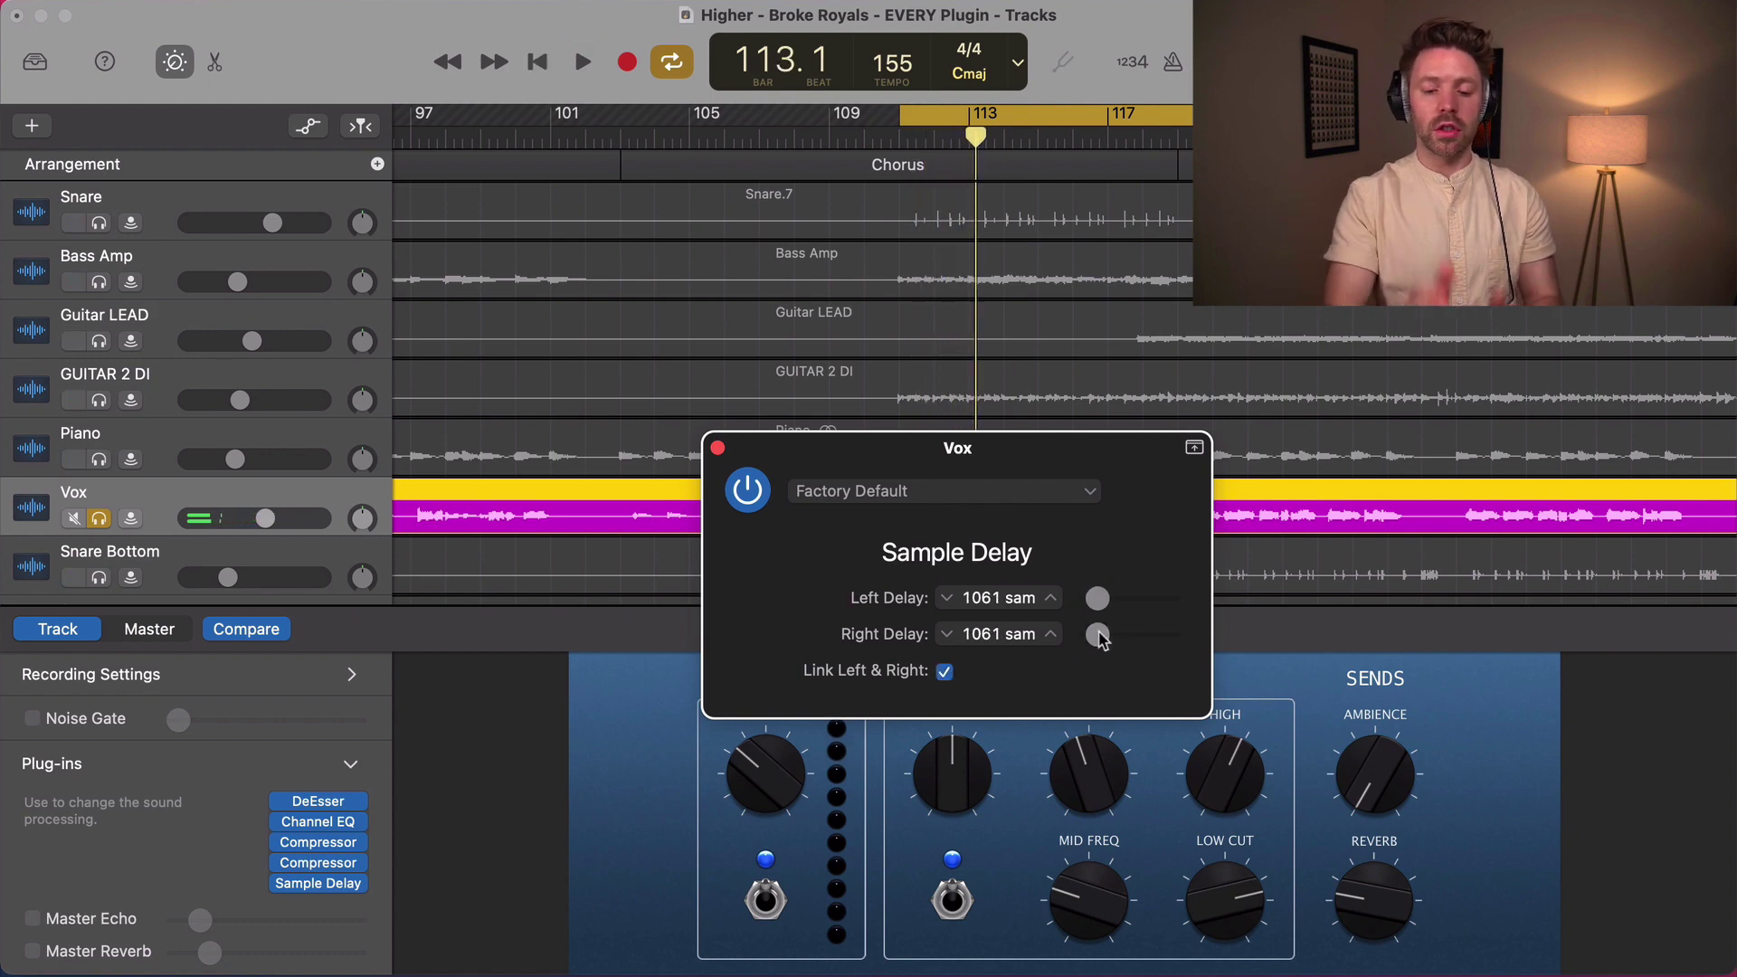
{"action": "key", "text": "space"}
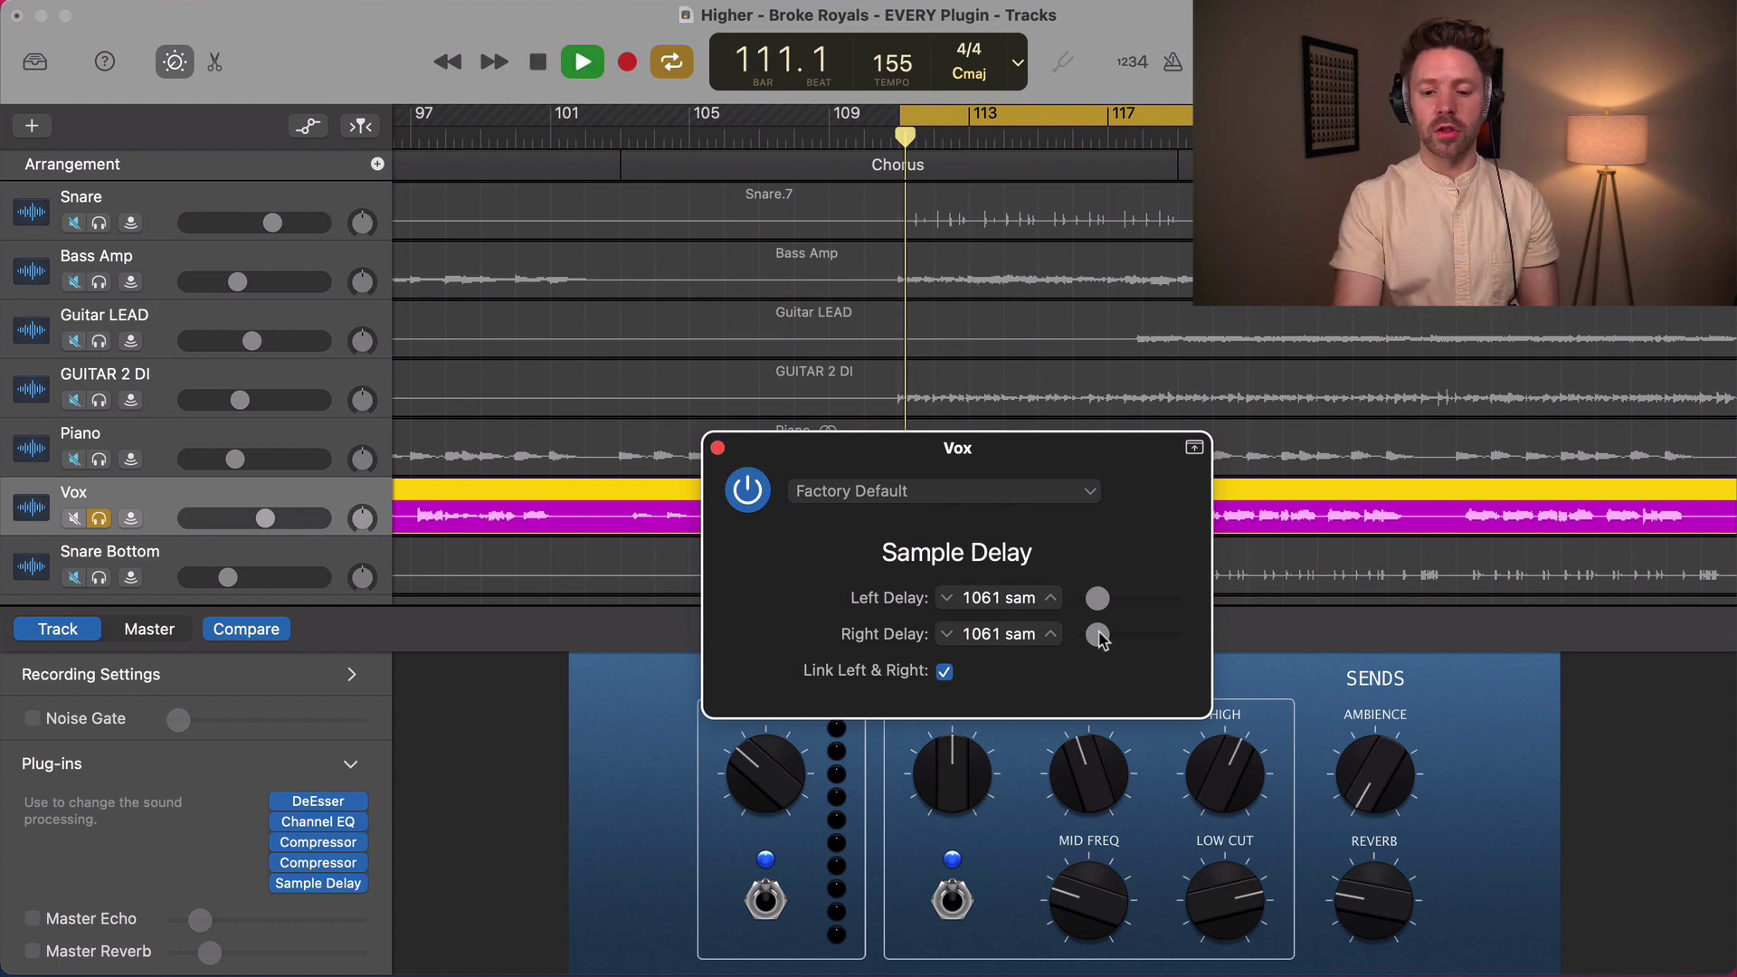
{"action": "key", "text": "space"}
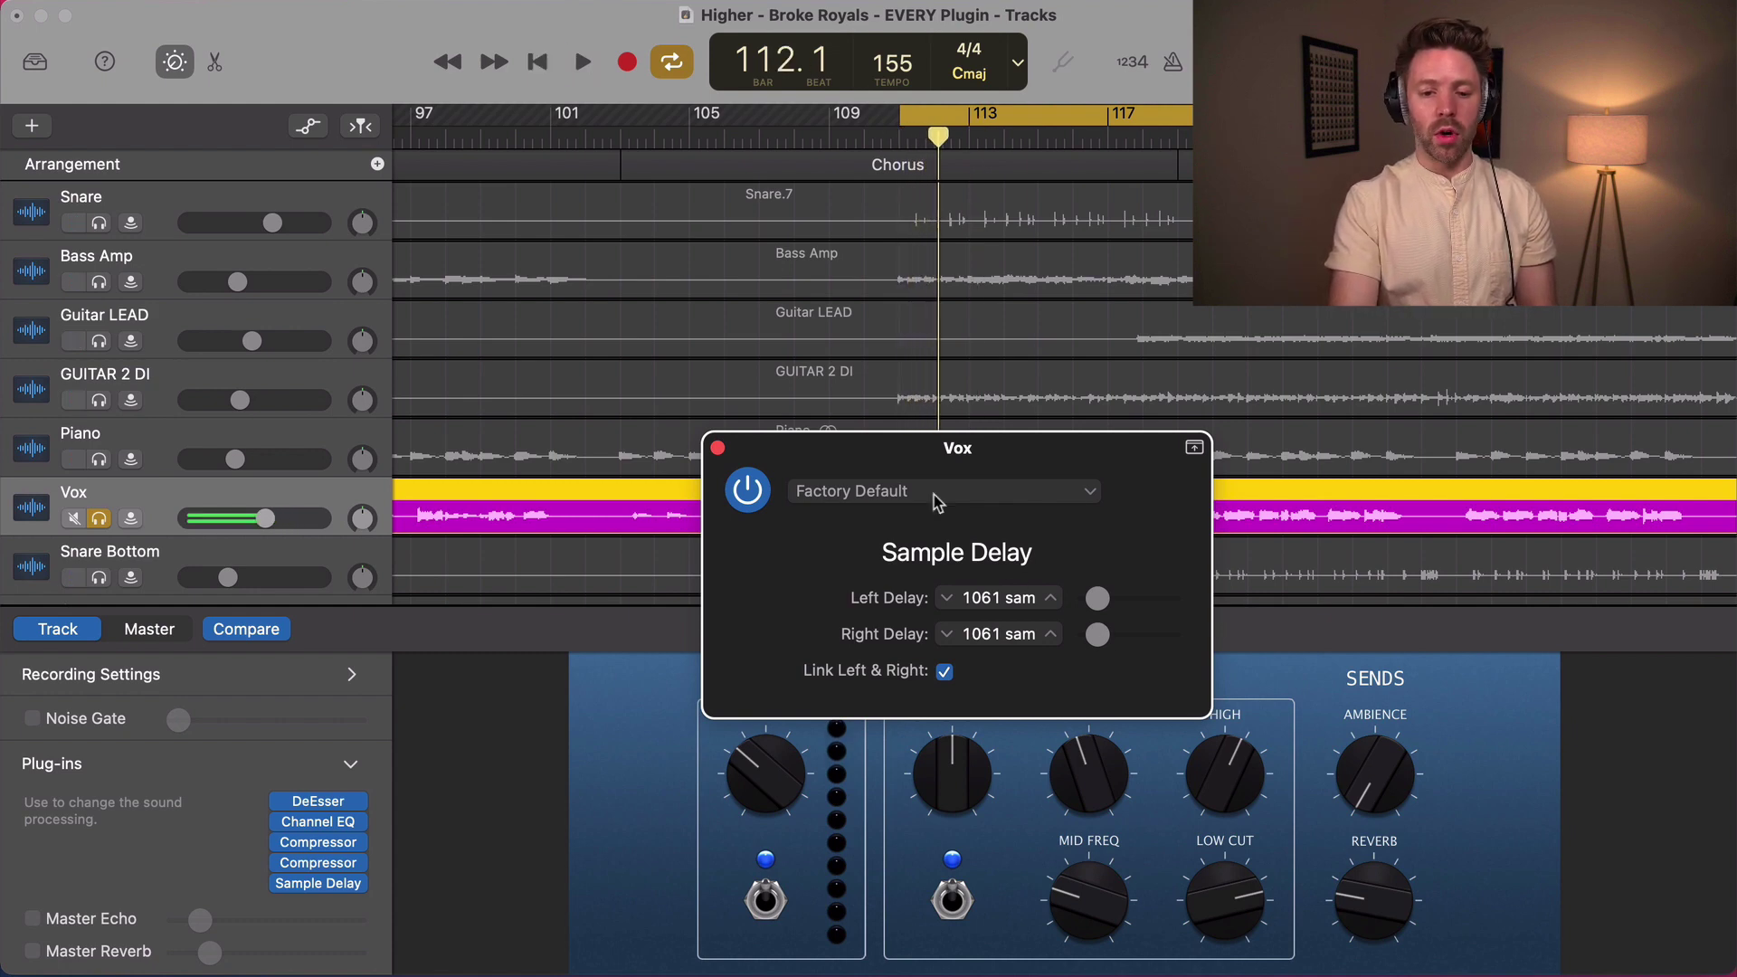
- Replace Sample Delay with the Stereo Delay plug-in on the Vox track and move its window higher
{"action": "left_click", "coordinate": [932, 496]}
{"action": "left_click", "coordinate": [920, 477]}
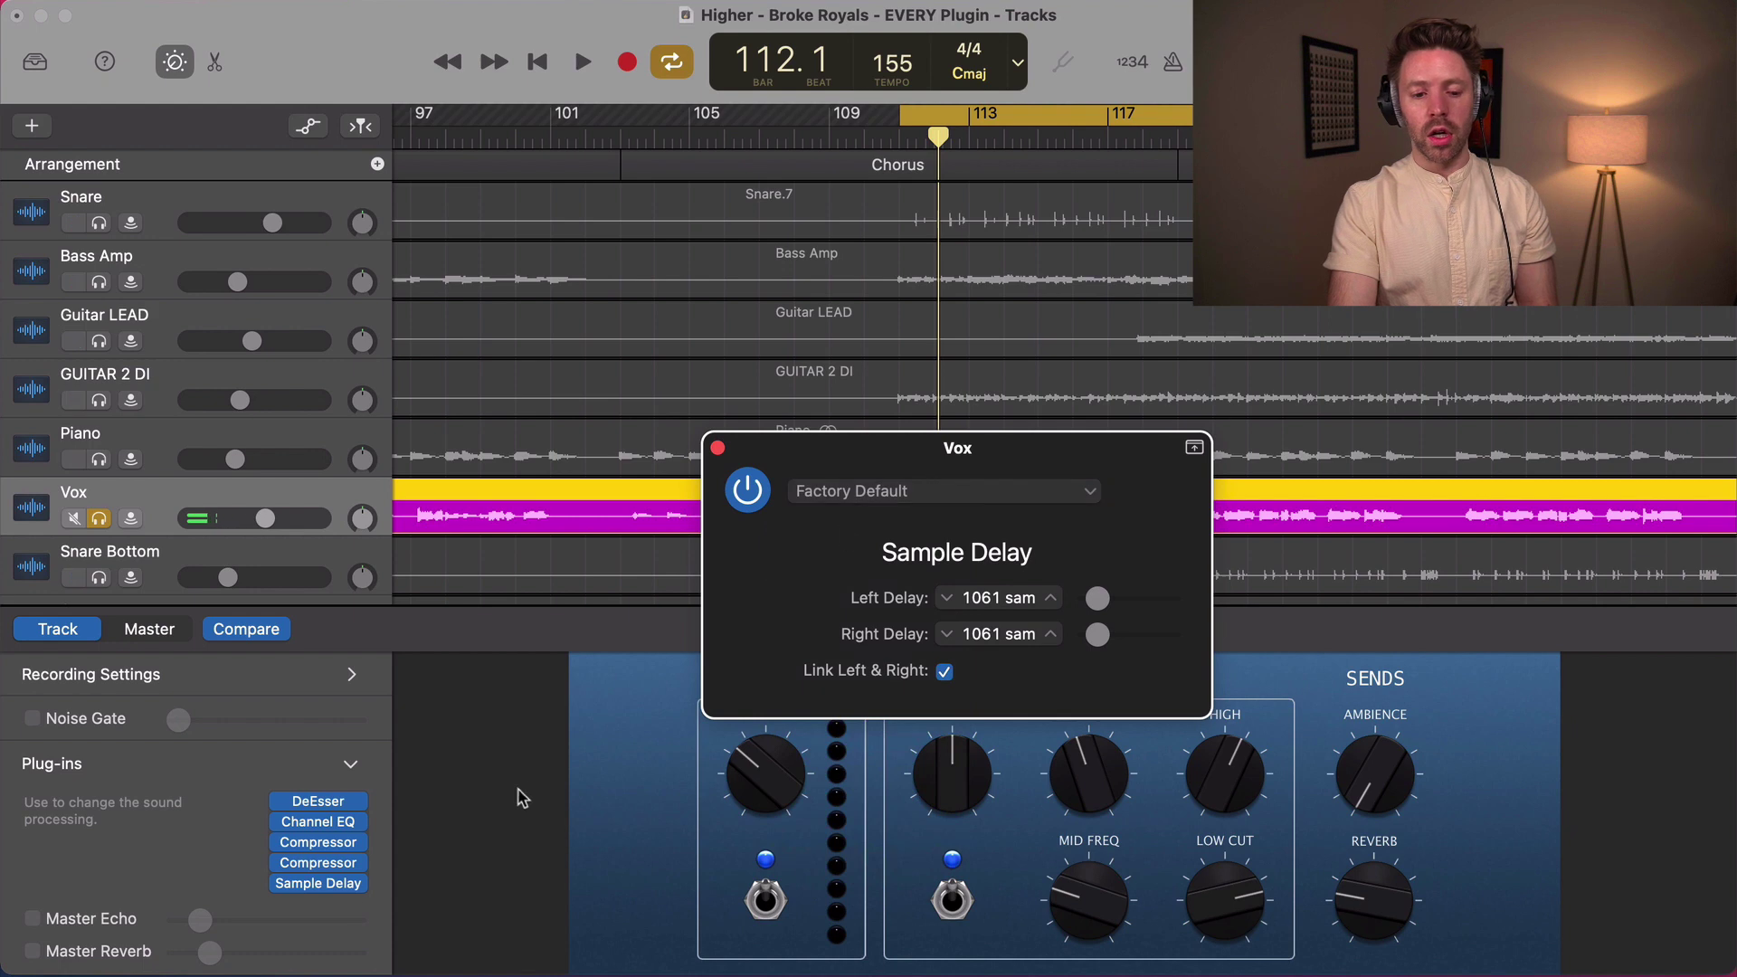
{"action": "left_click", "coordinate": [360, 886]}
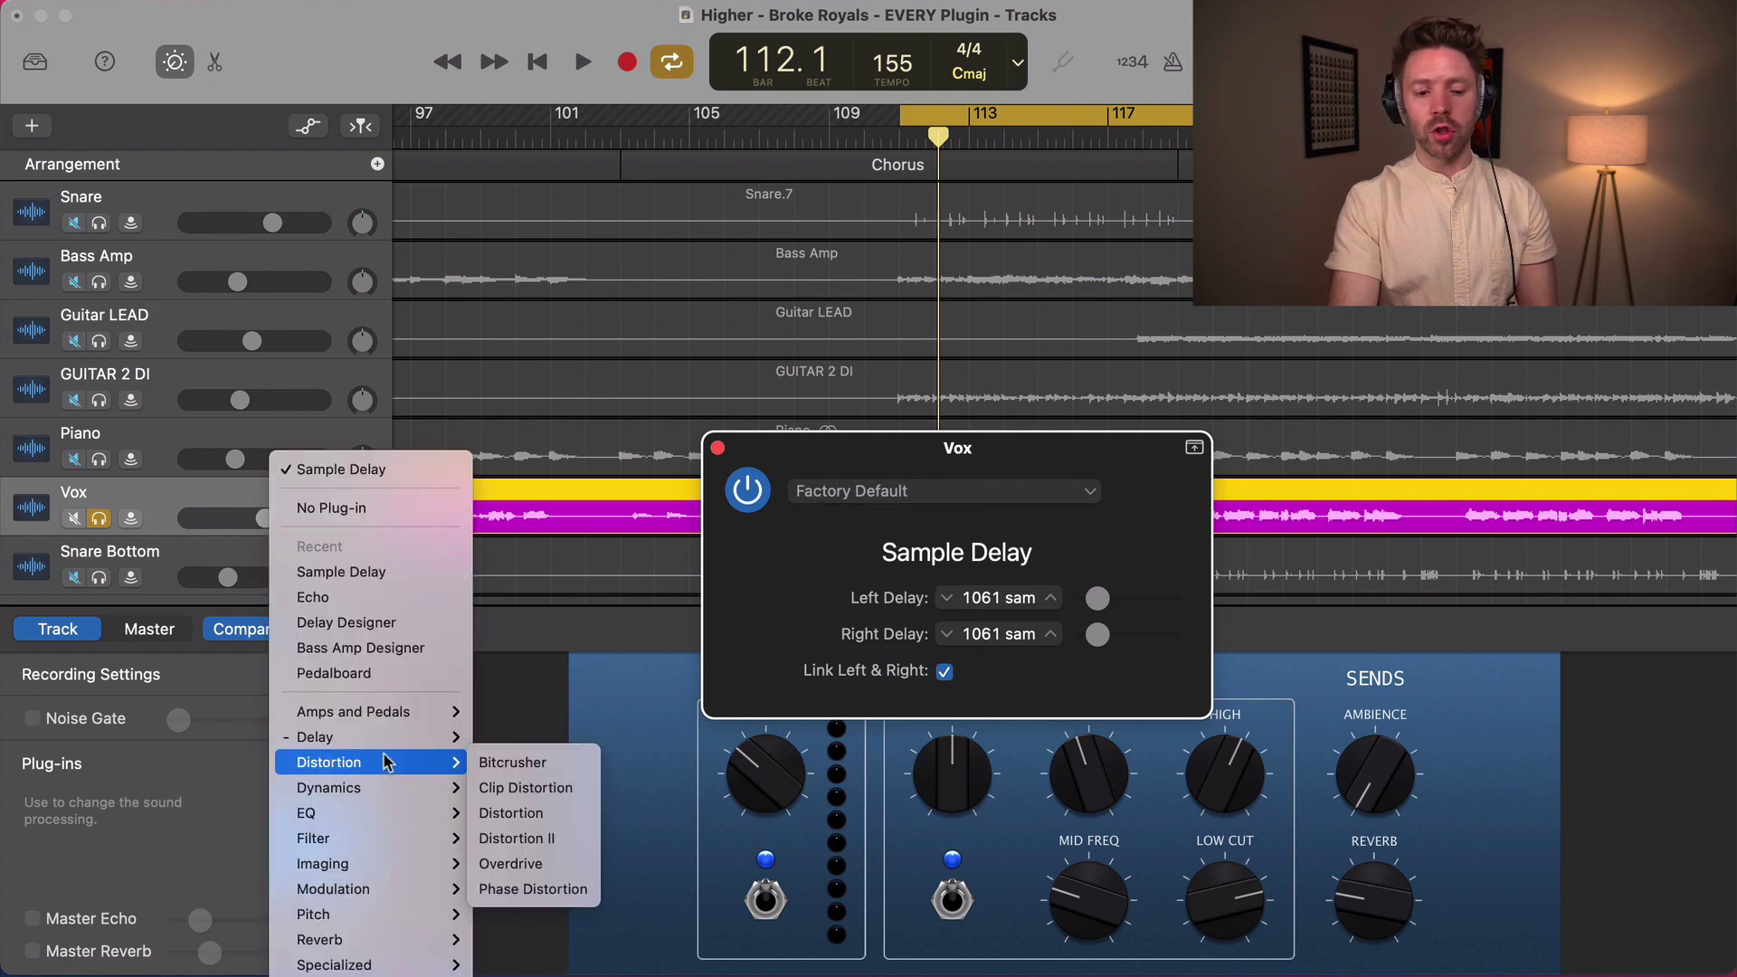
{"action": "mouse_move", "coordinate": [379, 738]}
{"action": "left_click", "coordinate": [536, 812]}
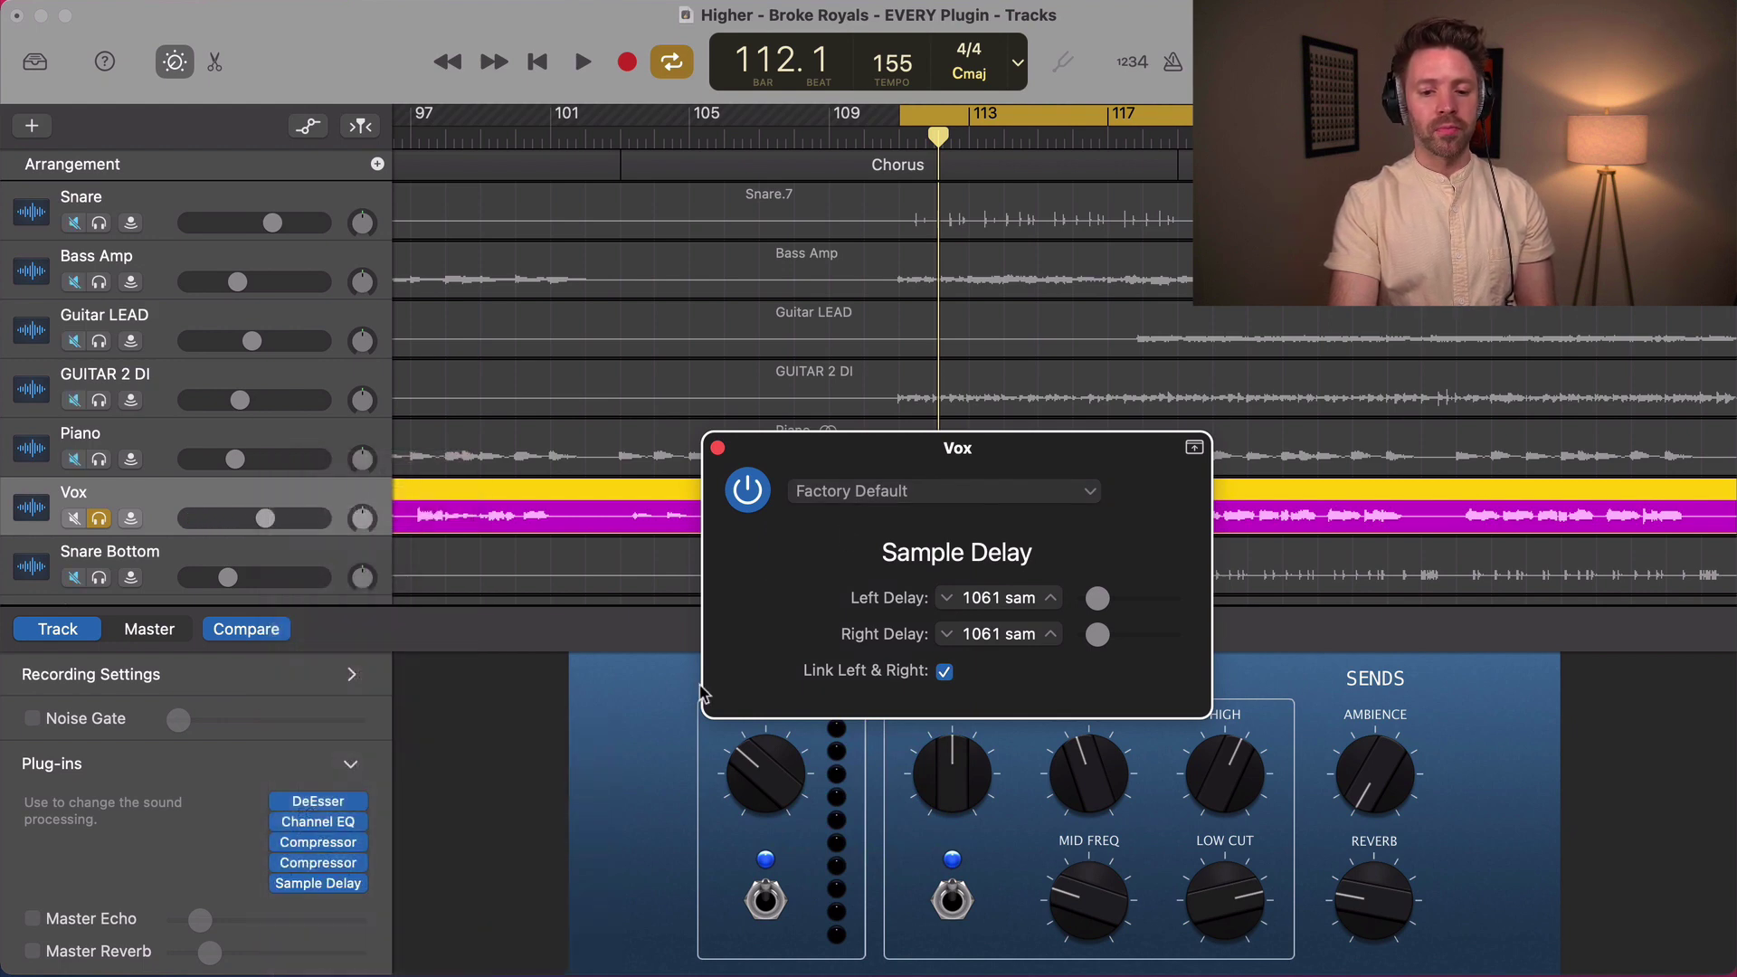
{"action": "left_click_drag", "start_coordinate": [841, 480], "coordinate": [817, 280]}
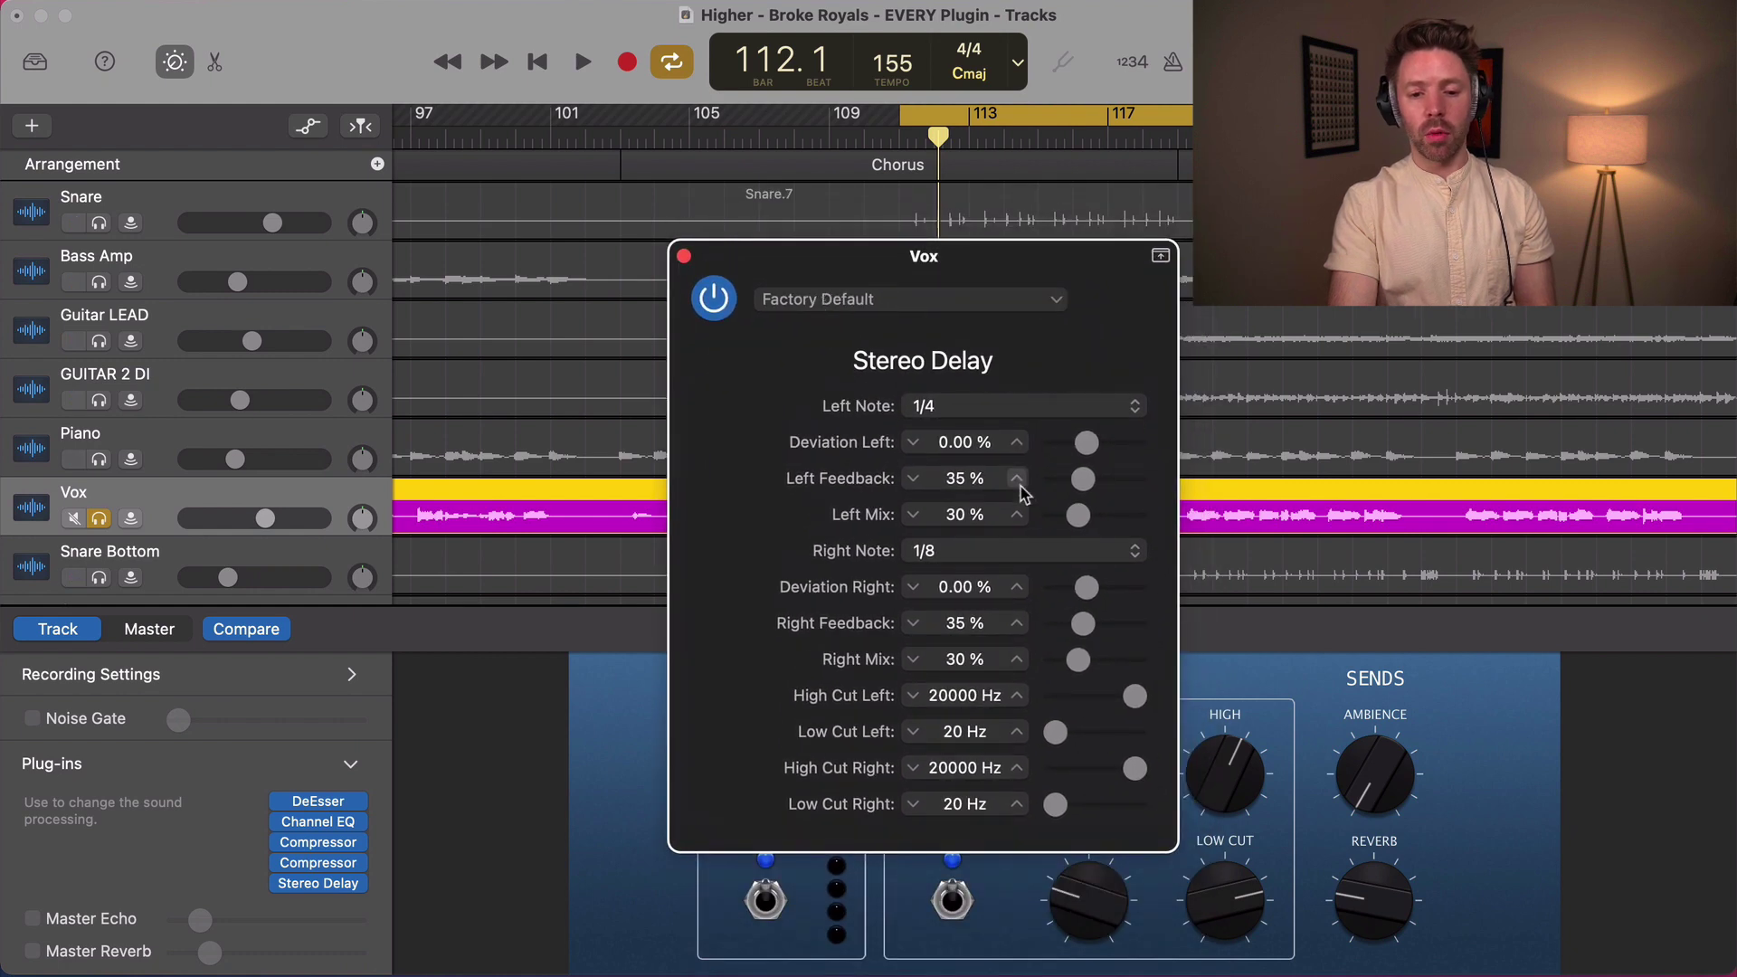
- Check the Left Note values, keep 1/4, and play the vocal briefly through Stereo Delay before stopping
{"action": "left_click", "coordinate": [1020, 415]}
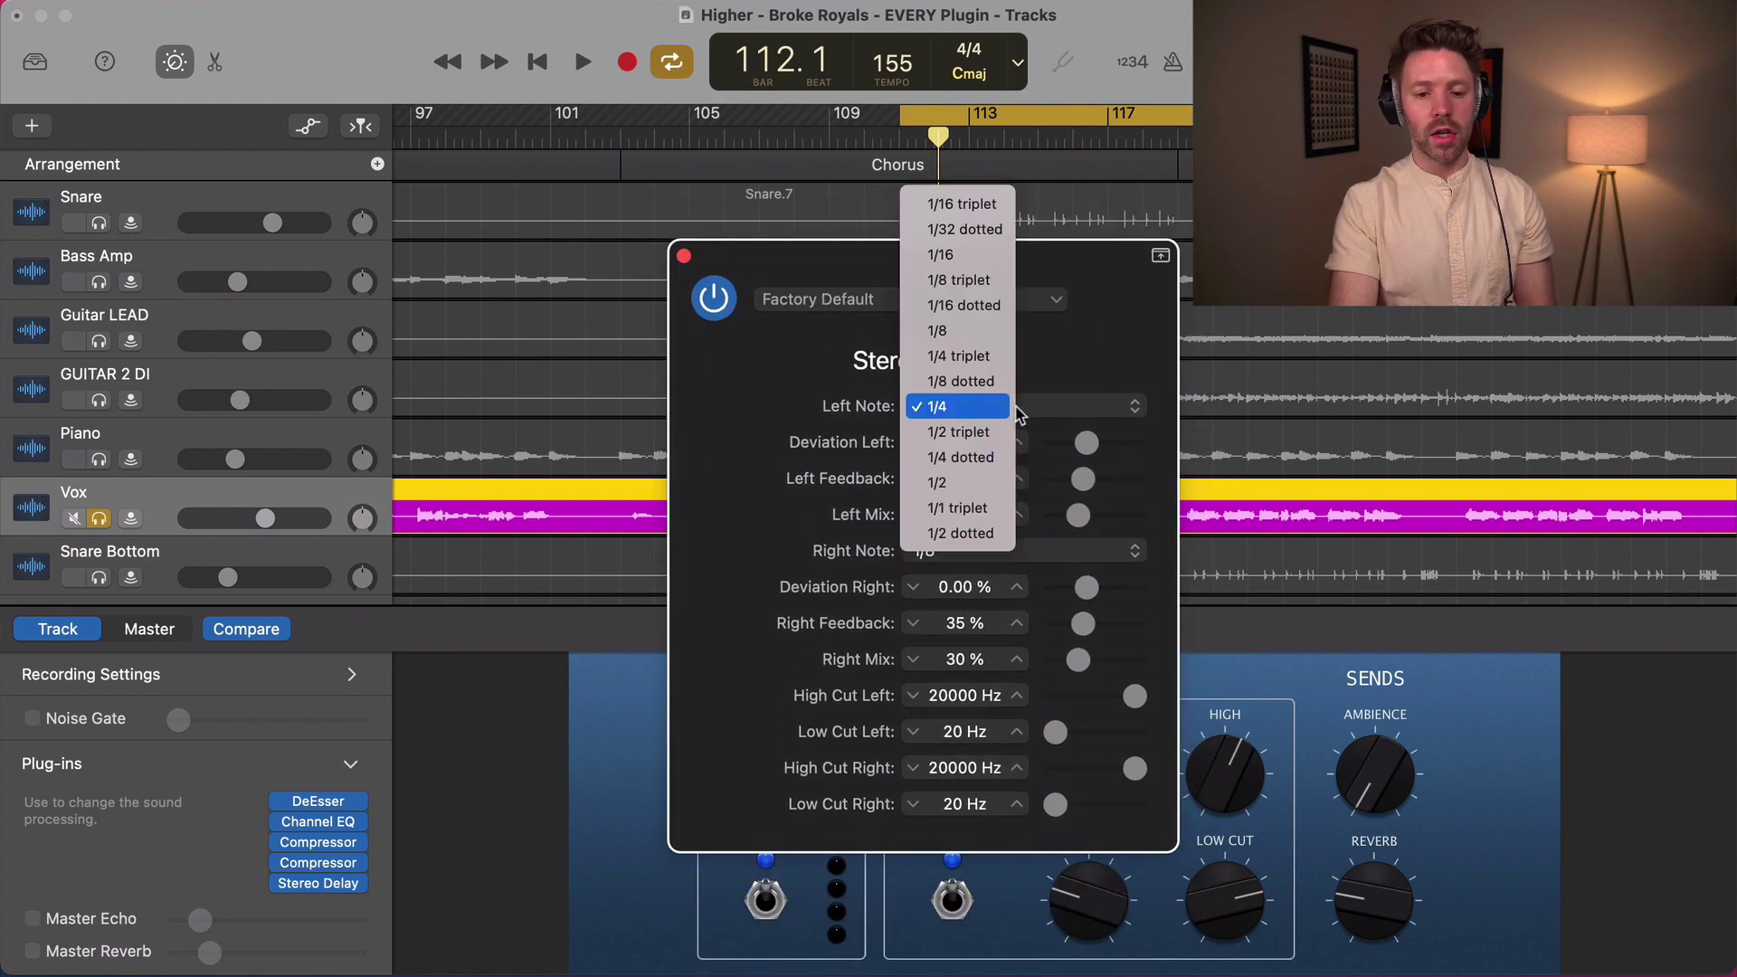
{"action": "left_click", "coordinate": [995, 408]}
{"action": "key", "text": "space"}
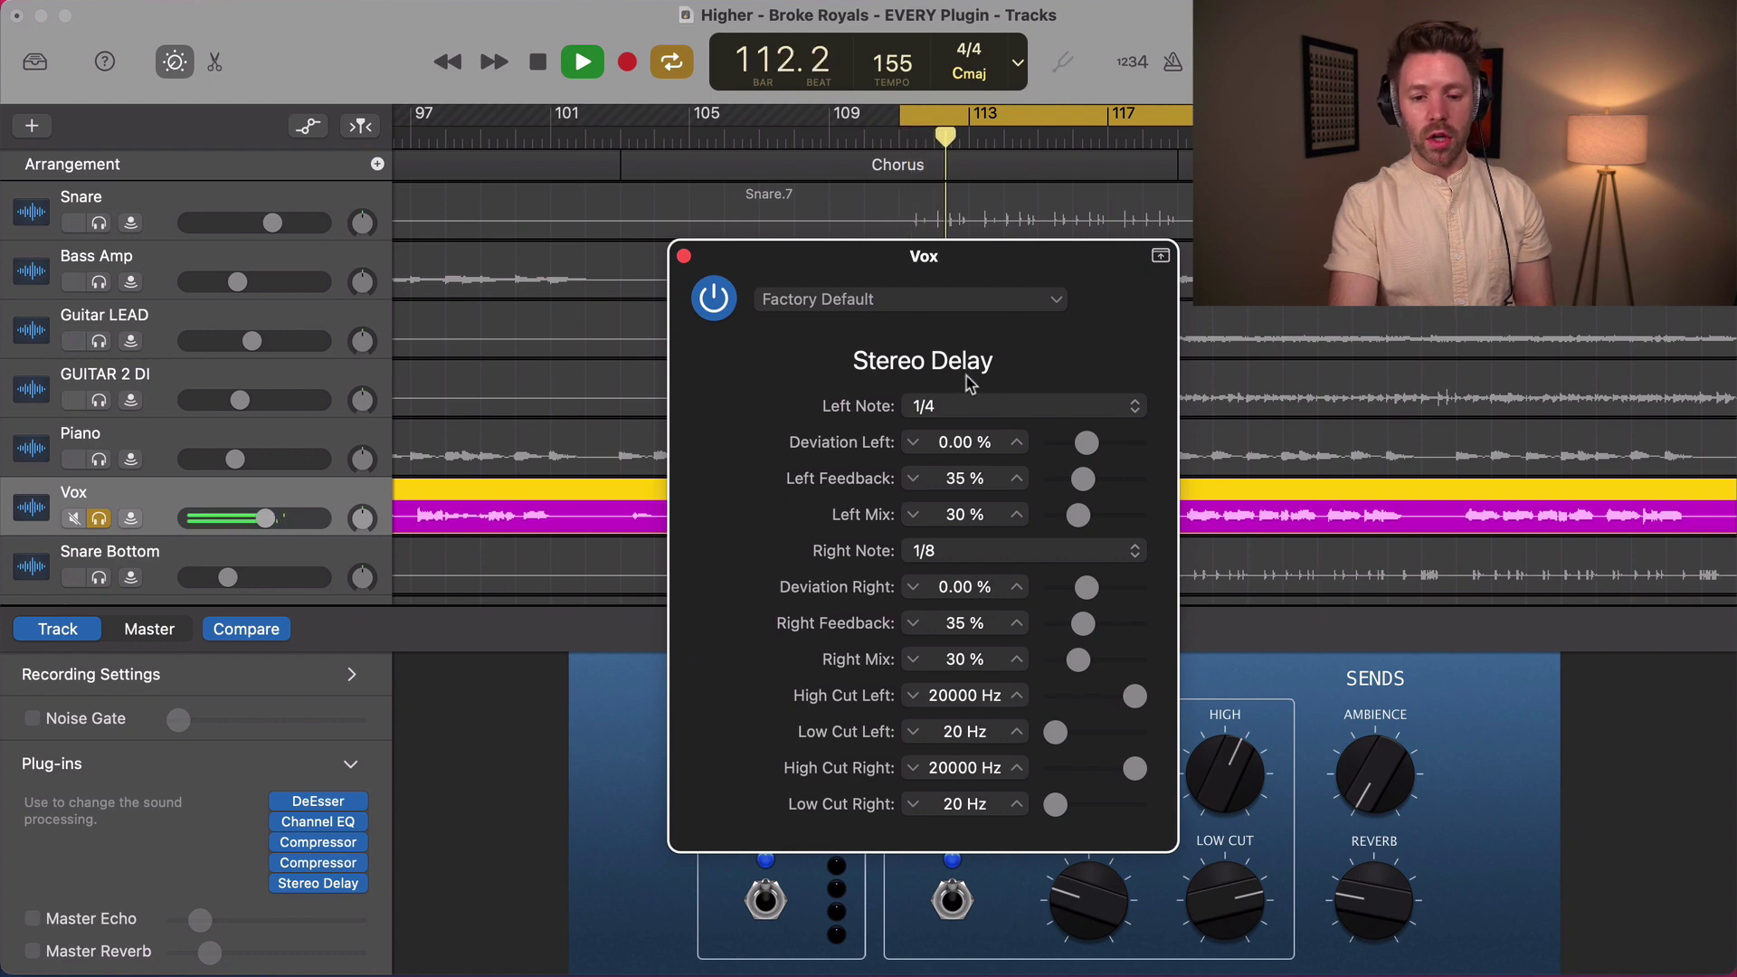
{"action": "key", "text": "space"}
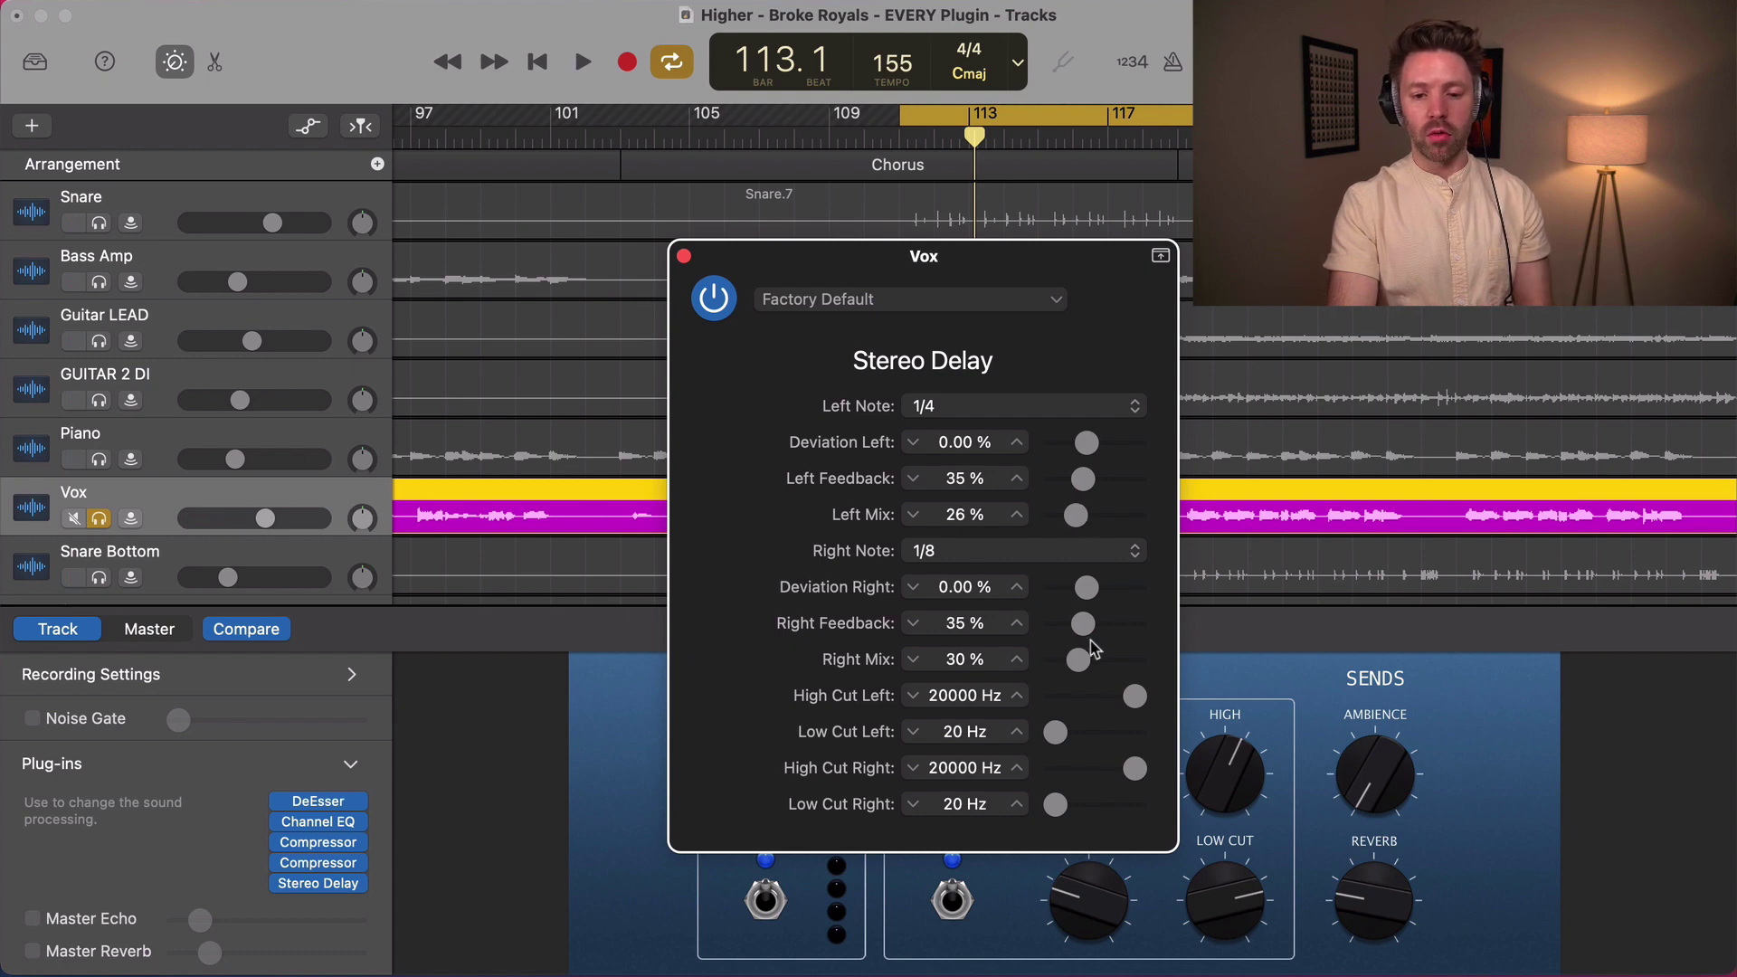
- Play the vocal with Left Mix at 100 %, lower Right Mix and Left Mix to 0 %, and stop
{"action": "key", "text": "space"}
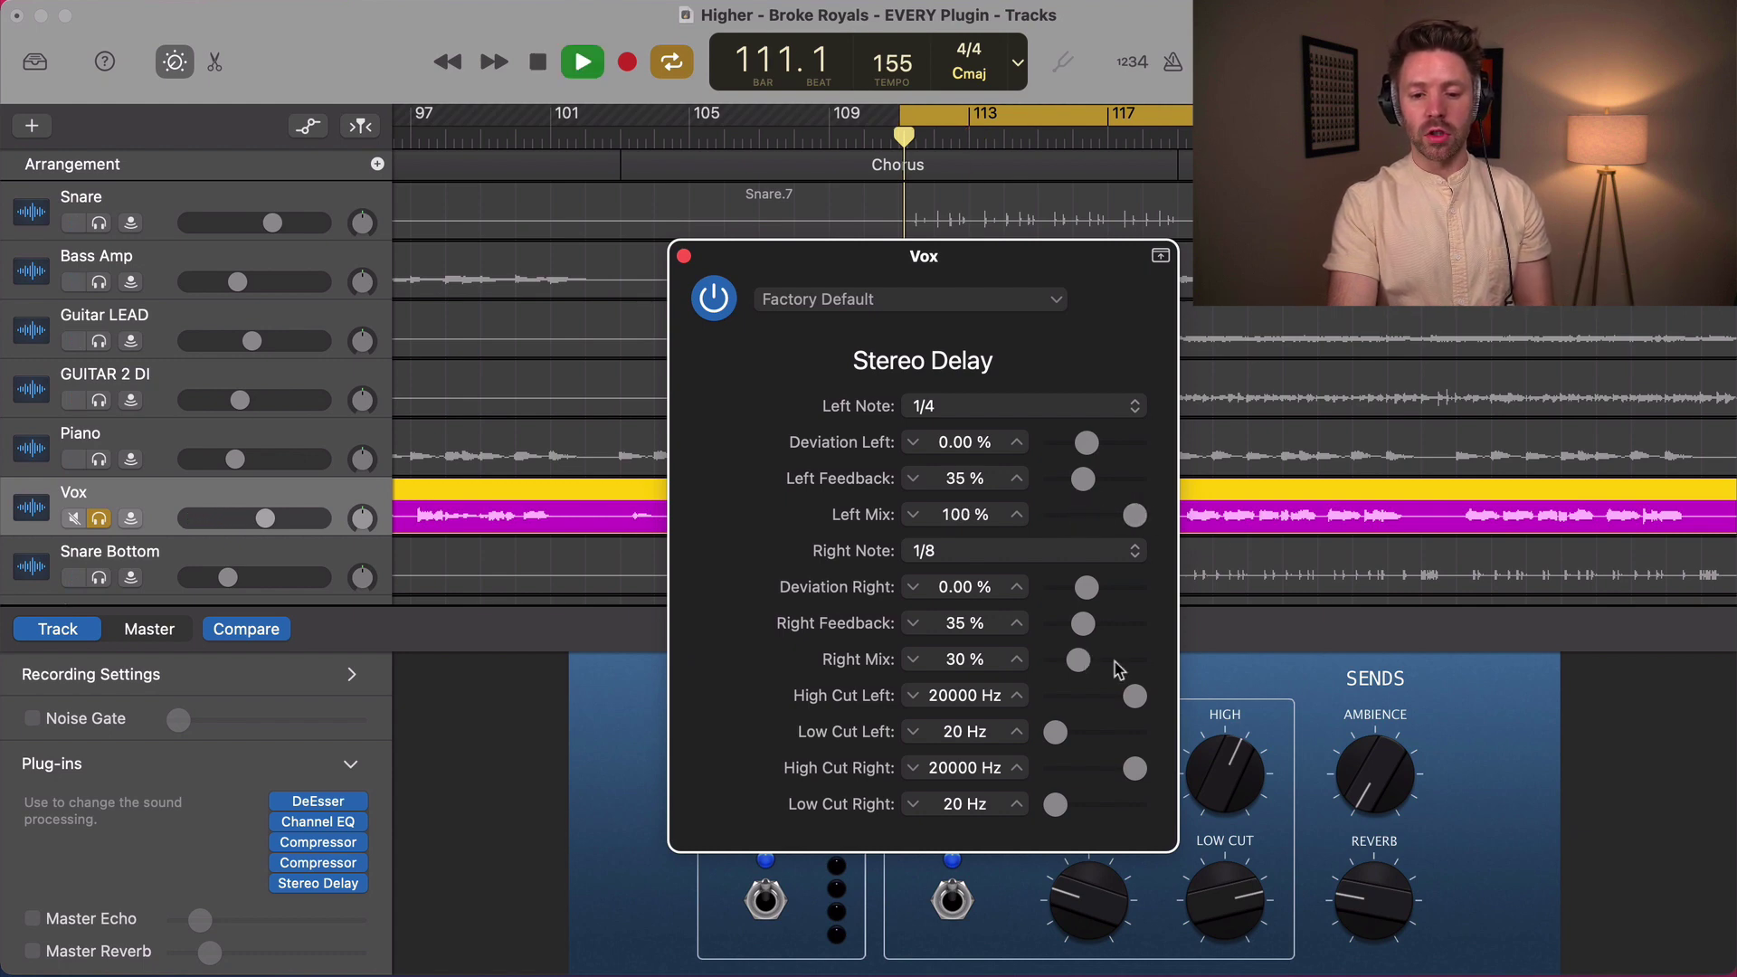
{"action": "mouse_move", "coordinate": [1079, 660]}
{"action": "left_mouse_down"}
{"action": "mouse_move", "coordinate": [1130, 661]}
{"action": "mouse_move", "coordinate": [1049, 663]}
{"action": "left_mouse_up"}
{"action": "left_click_drag", "start_coordinate": [1134, 515], "coordinate": [905, 529]}
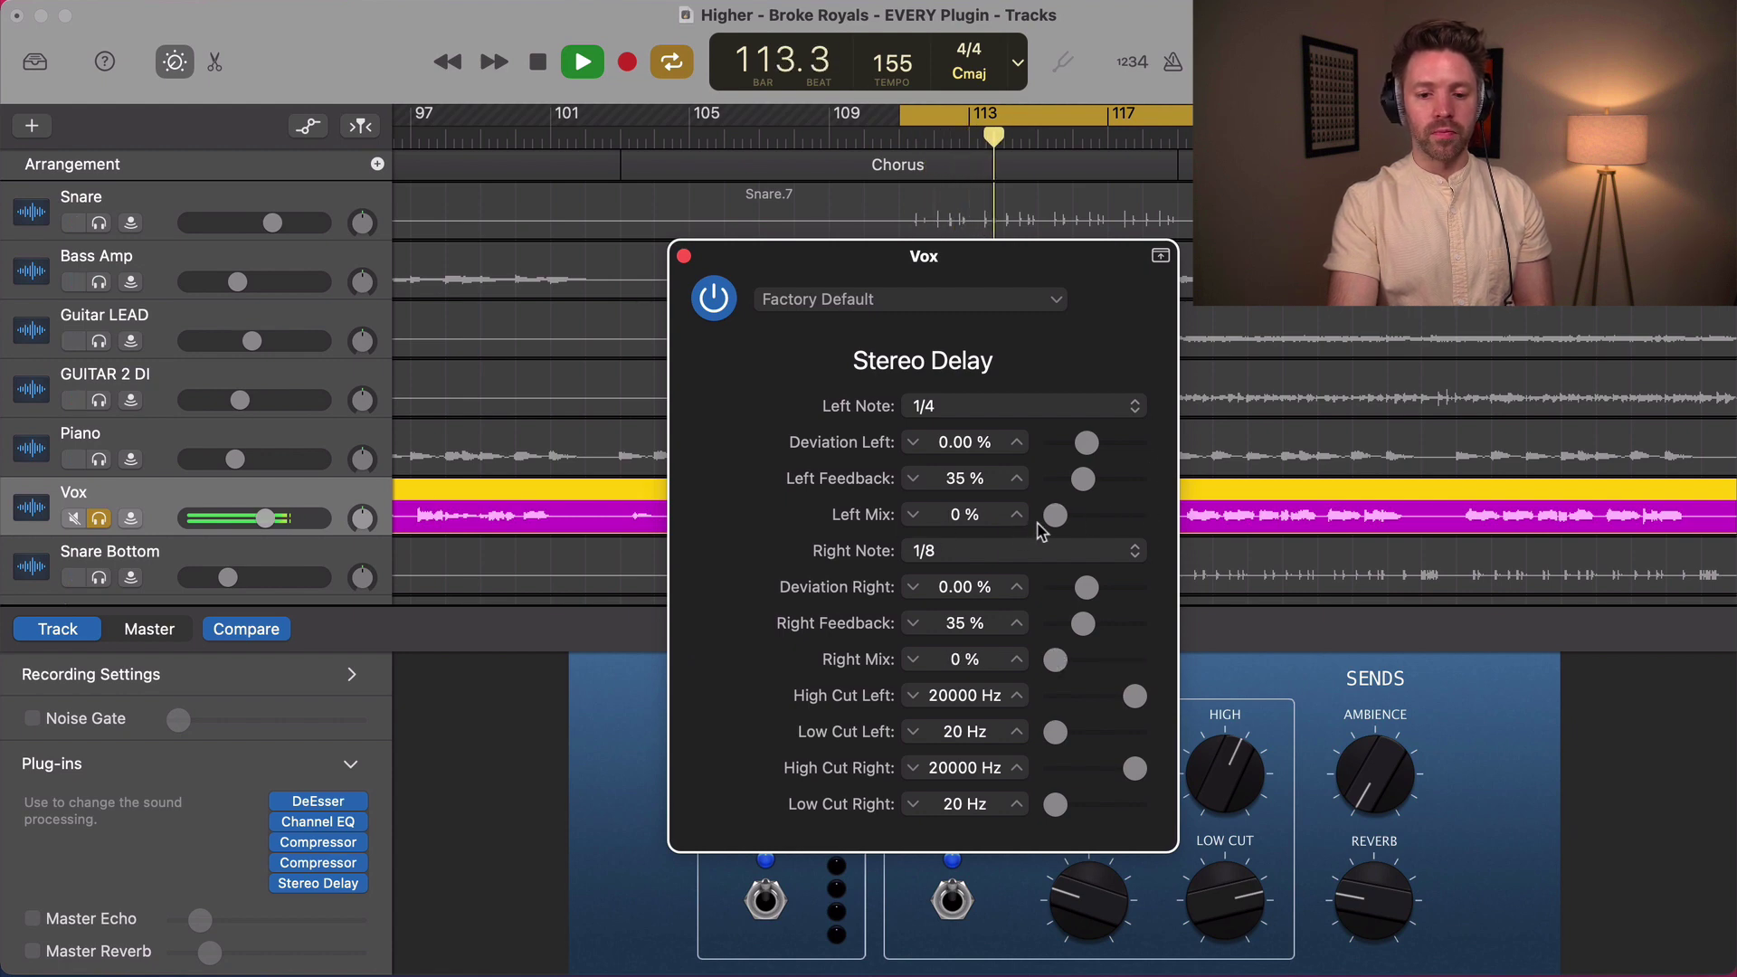
{"action": "key", "text": "space"}
- Set Stereo Delay's Left Mix to 24 %, Left Feedback to 32 %, and Right Note to 1/4
{"action": "left_click_drag", "start_coordinate": [1055, 515], "coordinate": [1092, 518]}
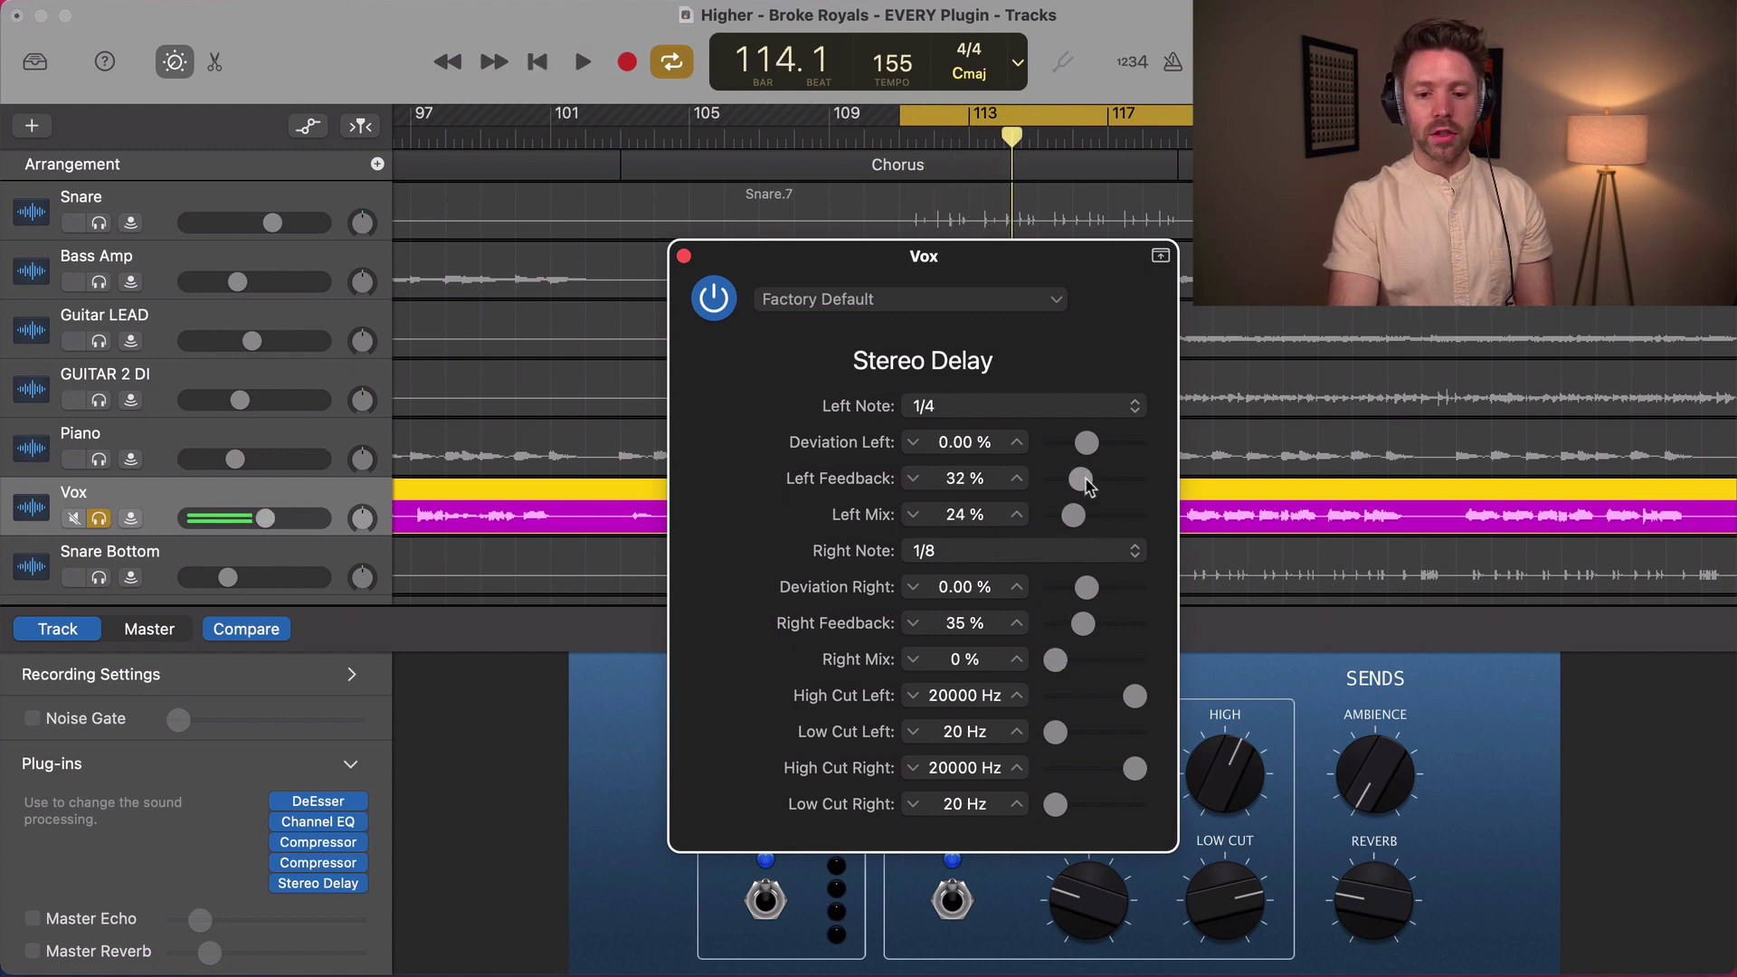
{"action": "left_click", "coordinate": [1040, 407]}
{"action": "left_click", "coordinate": [1070, 391]}
{"action": "left_click", "coordinate": [1004, 556]}
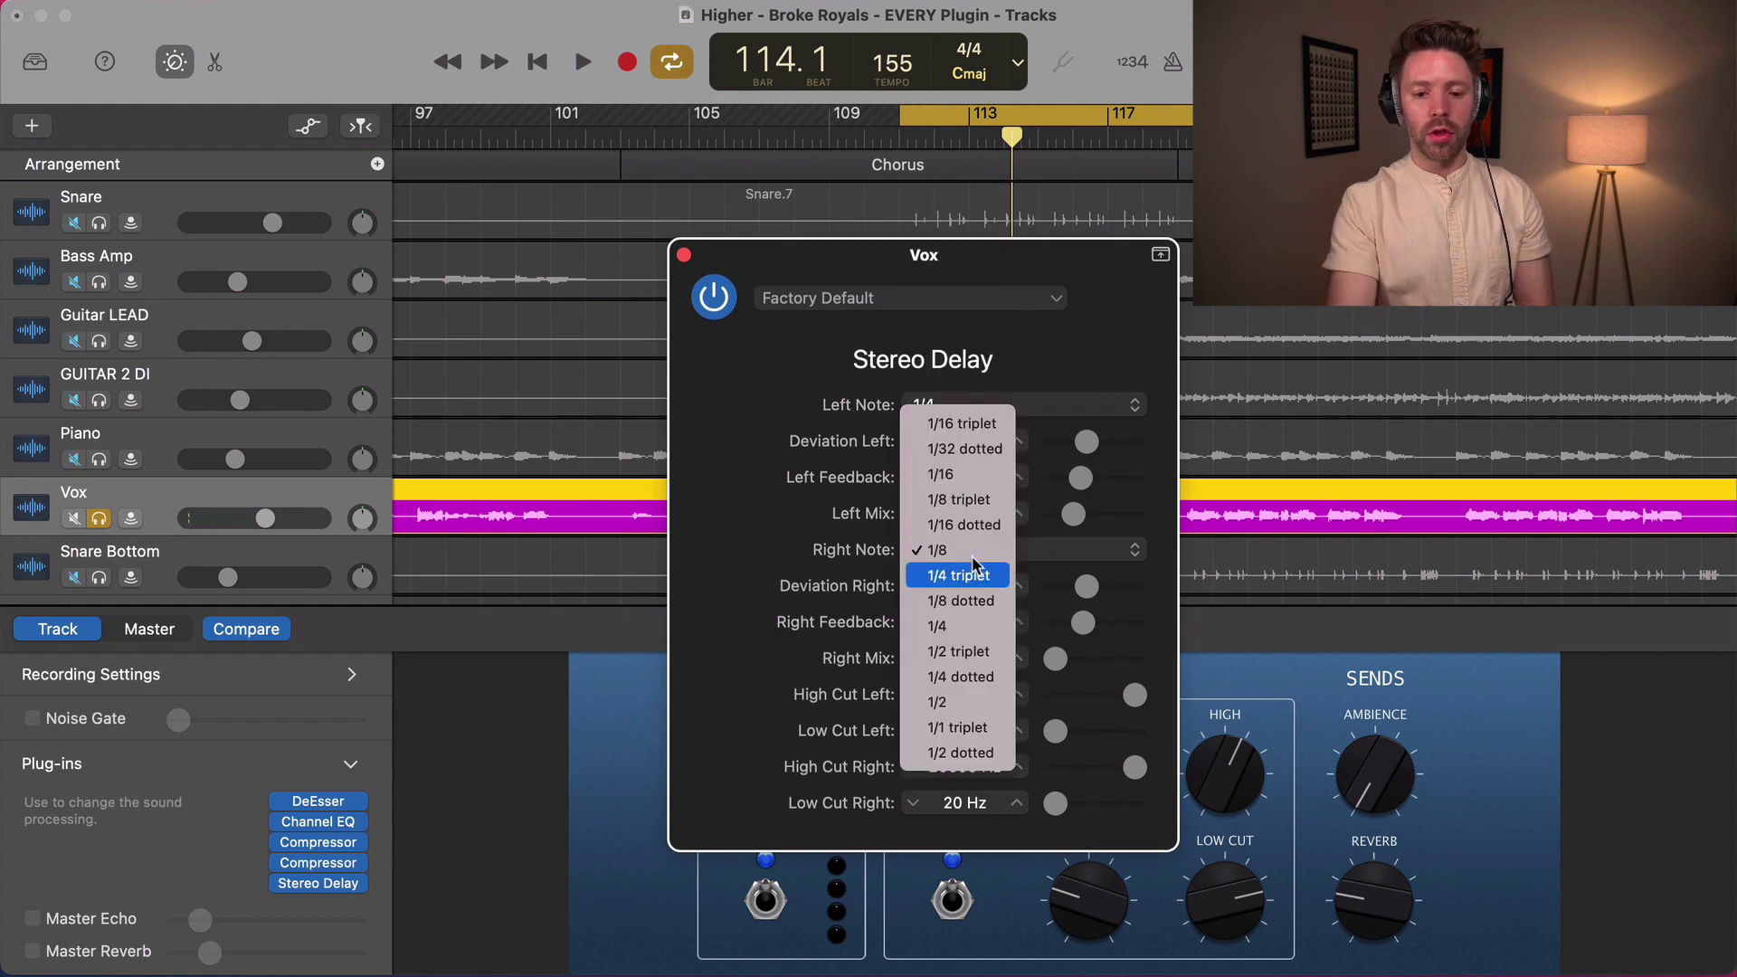
{"action": "left_click", "coordinate": [977, 626]}
- During playback, raise Right Mix to 38 %, set Deviation Left to -7.33 %, and stop
{"action": "key", "text": "space"}
{"action": "left_click_drag", "start_coordinate": [1055, 657], "coordinate": [1085, 659]}
{"action": "left_click_drag", "start_coordinate": [1083, 457], "coordinate": [1077, 457]}
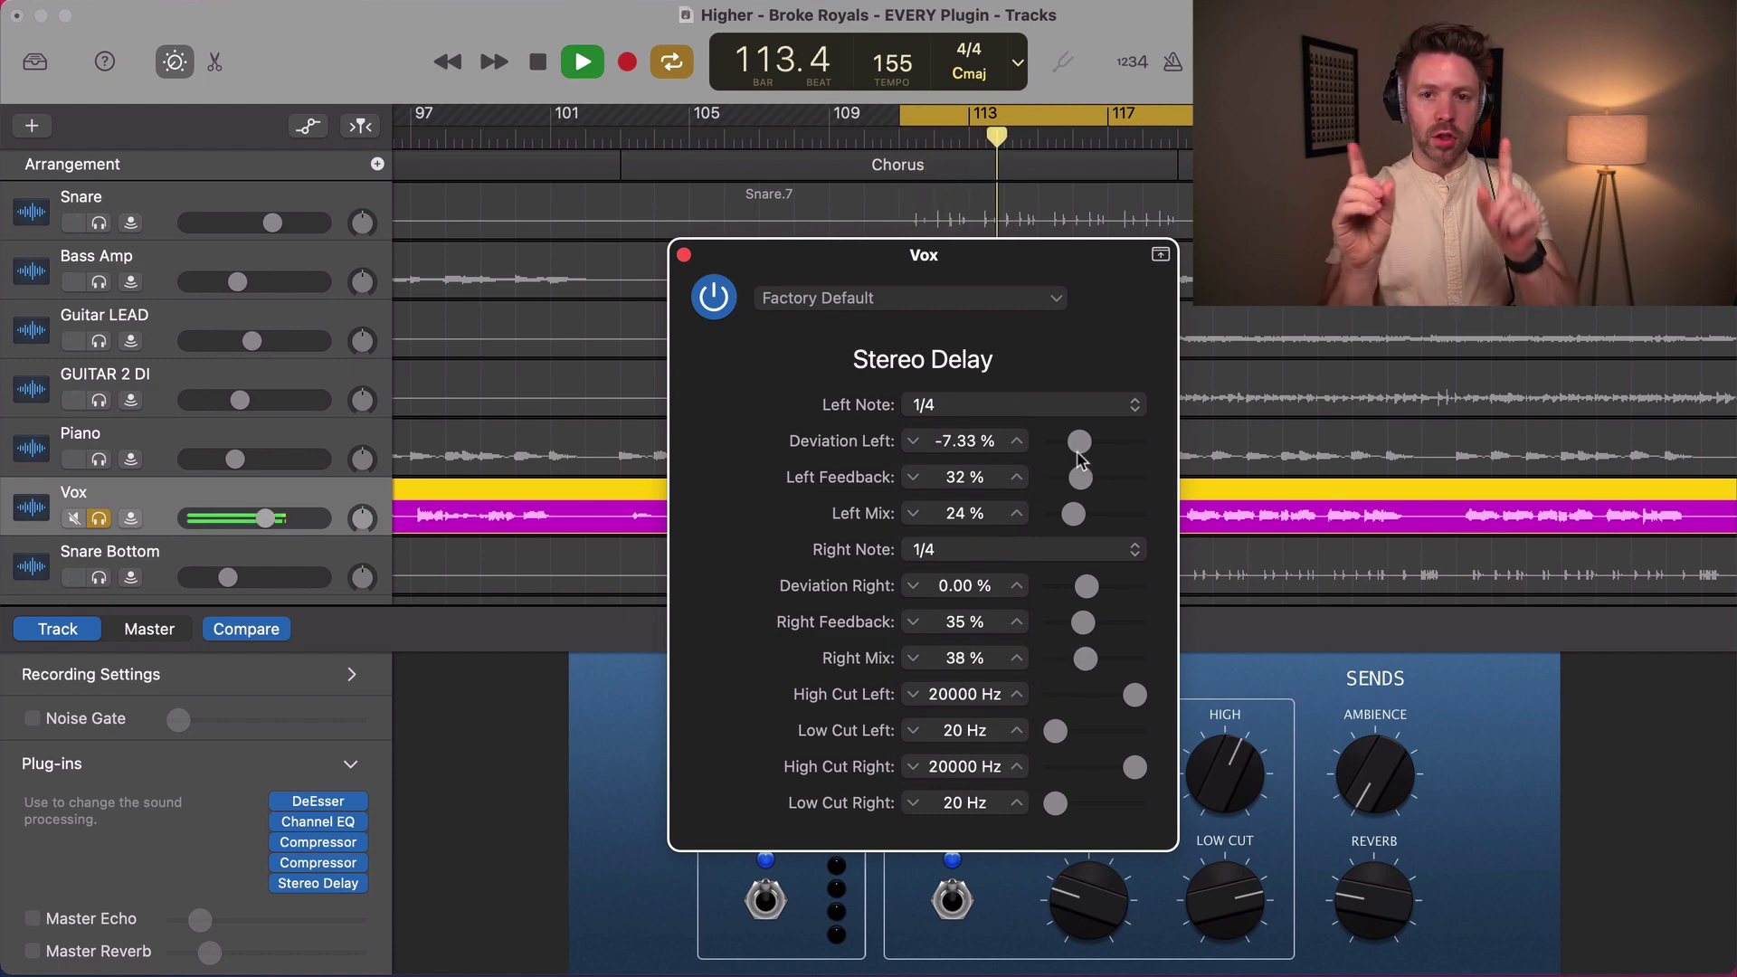
{"action": "key", "text": "space"}
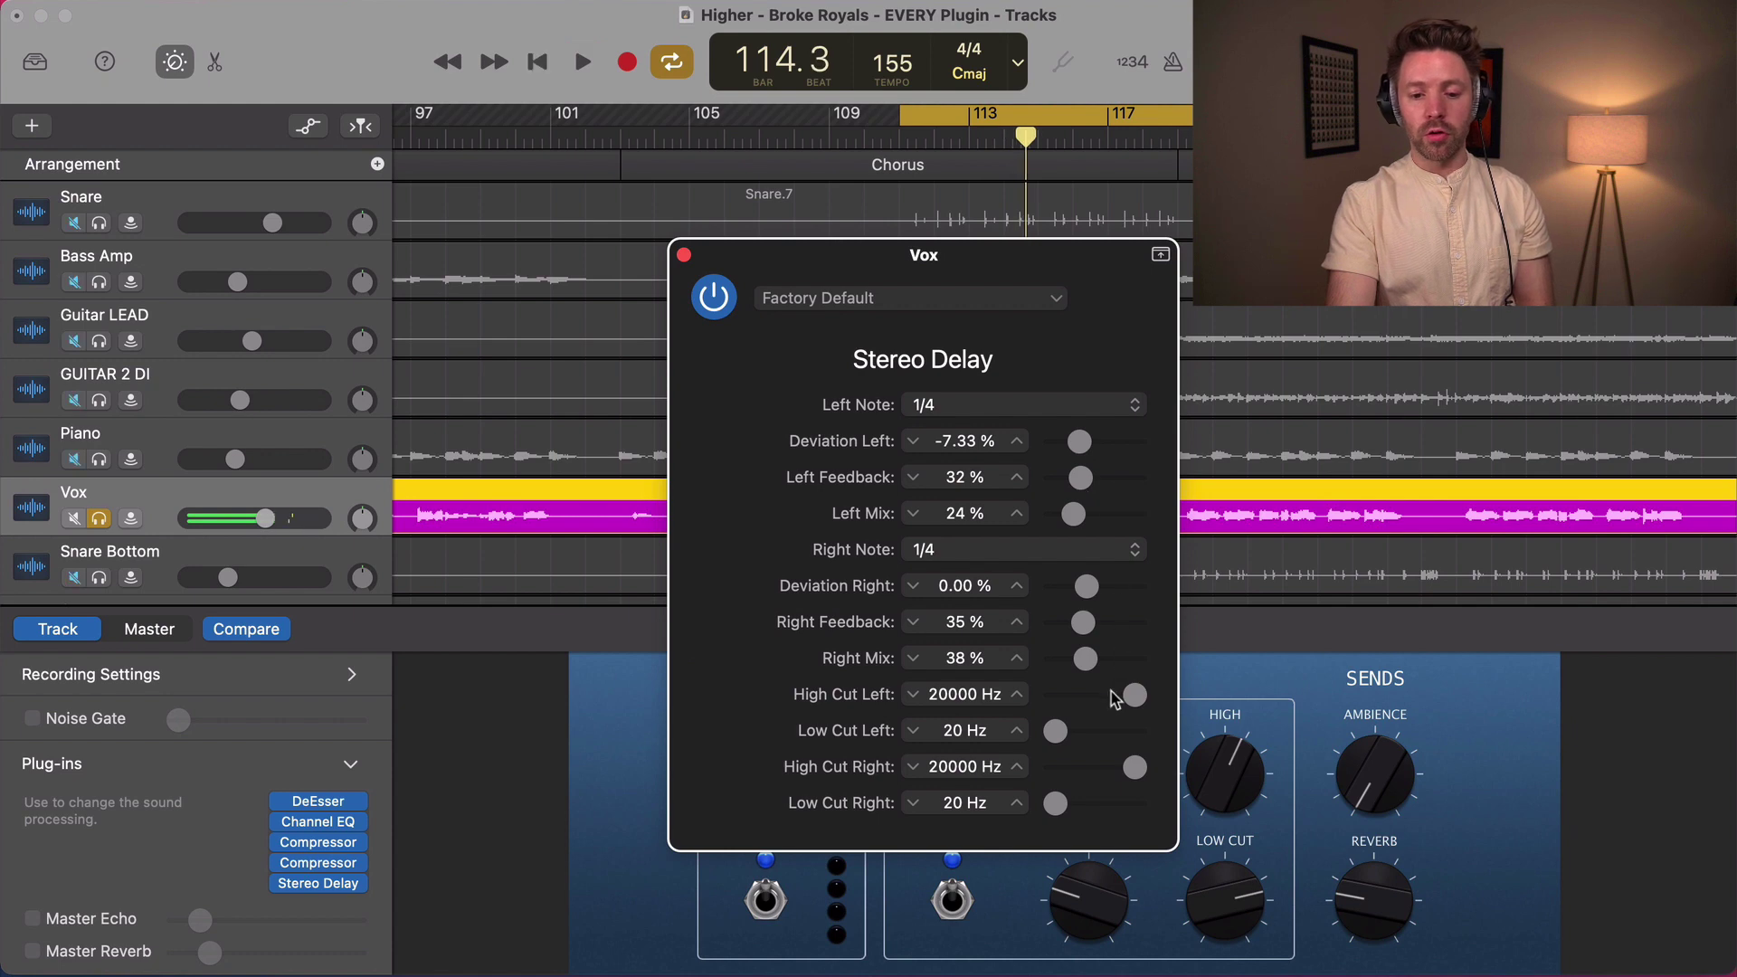
- Lower High Cut Left to 1200 Hz and High Cut Right to 5600 Hz while auditioning, and raise Low Cut Left to 220 Hz
{"action": "left_click_drag", "start_coordinate": [1147, 711], "coordinate": [1119, 708]}
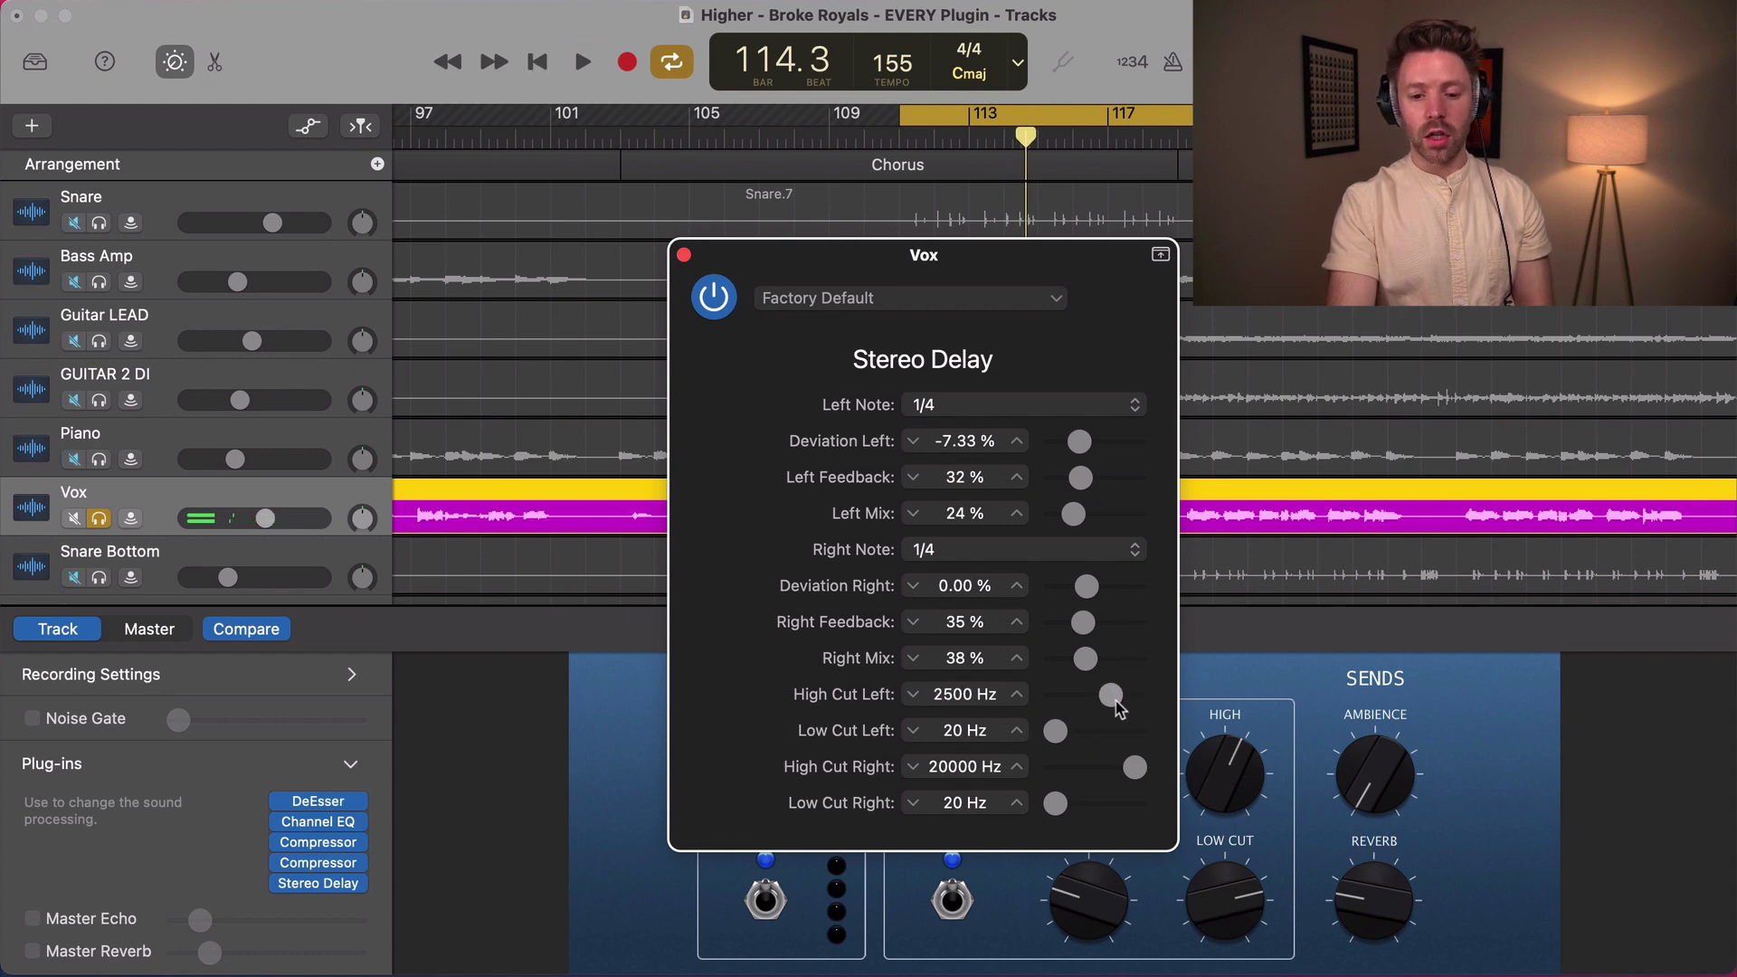
{"action": "key", "text": "space"}
{"action": "mouse_move", "coordinate": [1131, 768]}
{"action": "left_mouse_down"}
{"action": "mouse_move", "coordinate": [1099, 770]}
{"action": "mouse_move", "coordinate": [1120, 768]}
{"action": "left_mouse_up"}
{"action": "key", "text": "space"}
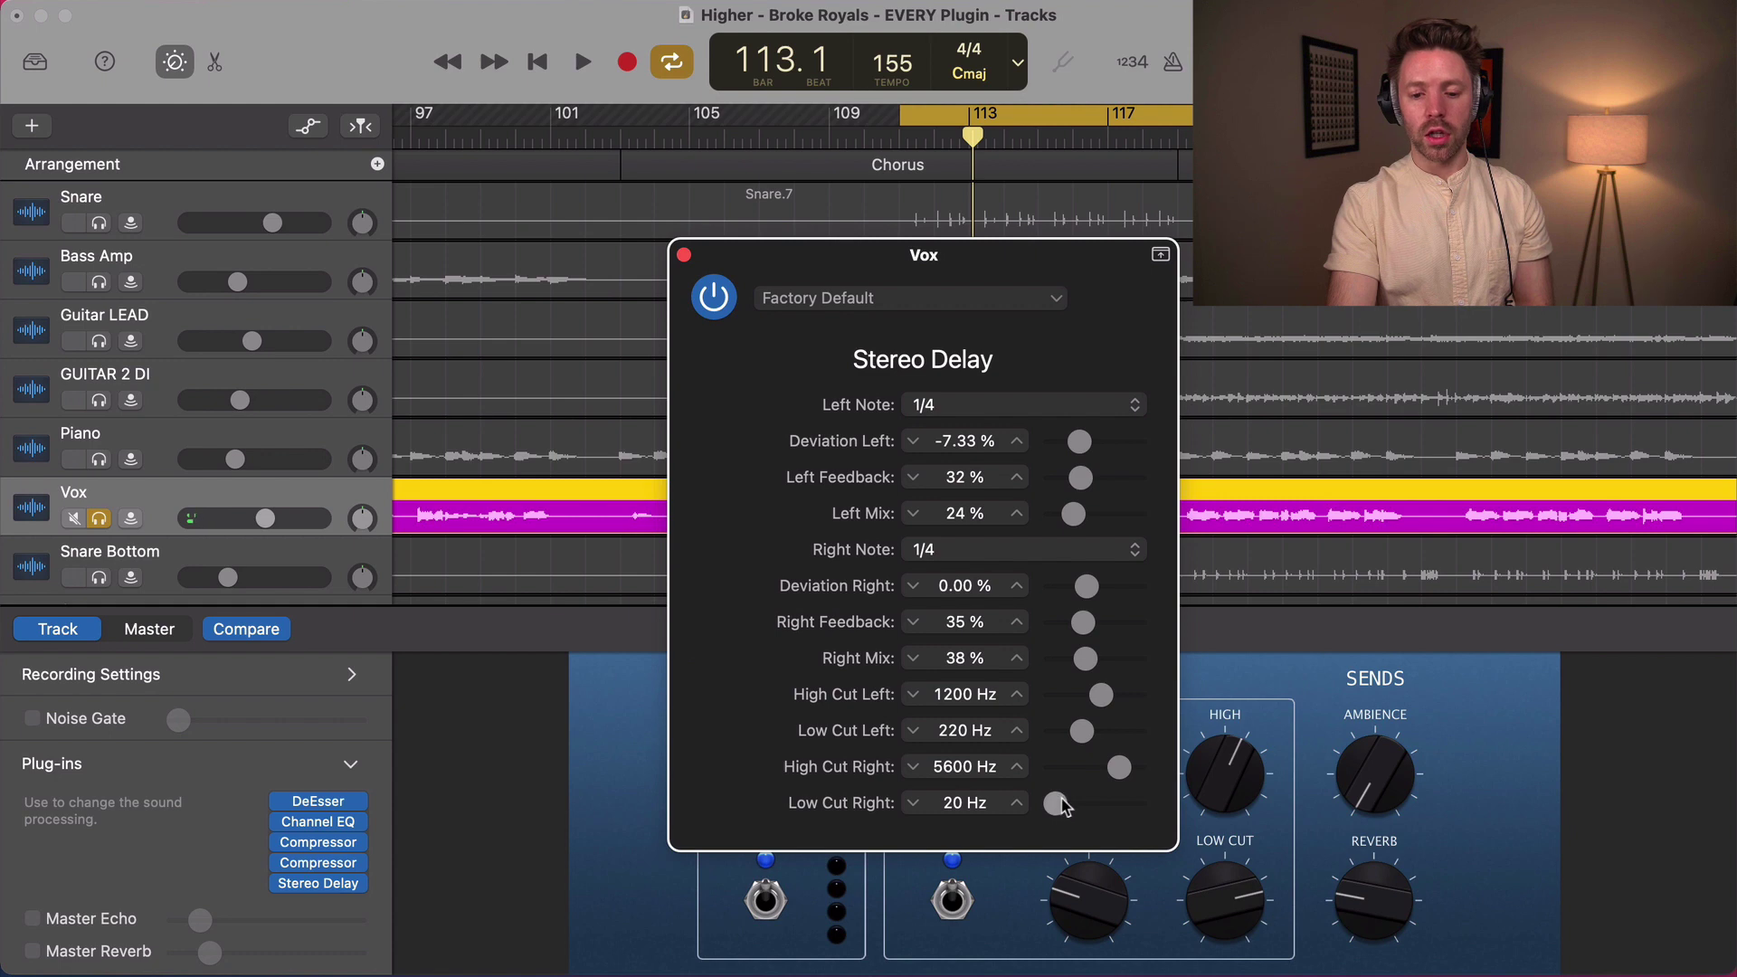
- During playback, set High Cut Left to 7000 Hz, Low Cut Left to 1900 Hz, and Low Cut Right to 3700 Hz, and stop
{"action": "key", "text": "space"}
{"action": "left_click_drag", "start_coordinate": [1081, 803], "coordinate": [1097, 805]}
{"action": "mouse_move", "coordinate": [1082, 731]}
{"action": "left_mouse_down"}
{"action": "mouse_move", "coordinate": [1122, 695]}
{"action": "mouse_move", "coordinate": [1101, 731]}
{"action": "left_mouse_up"}
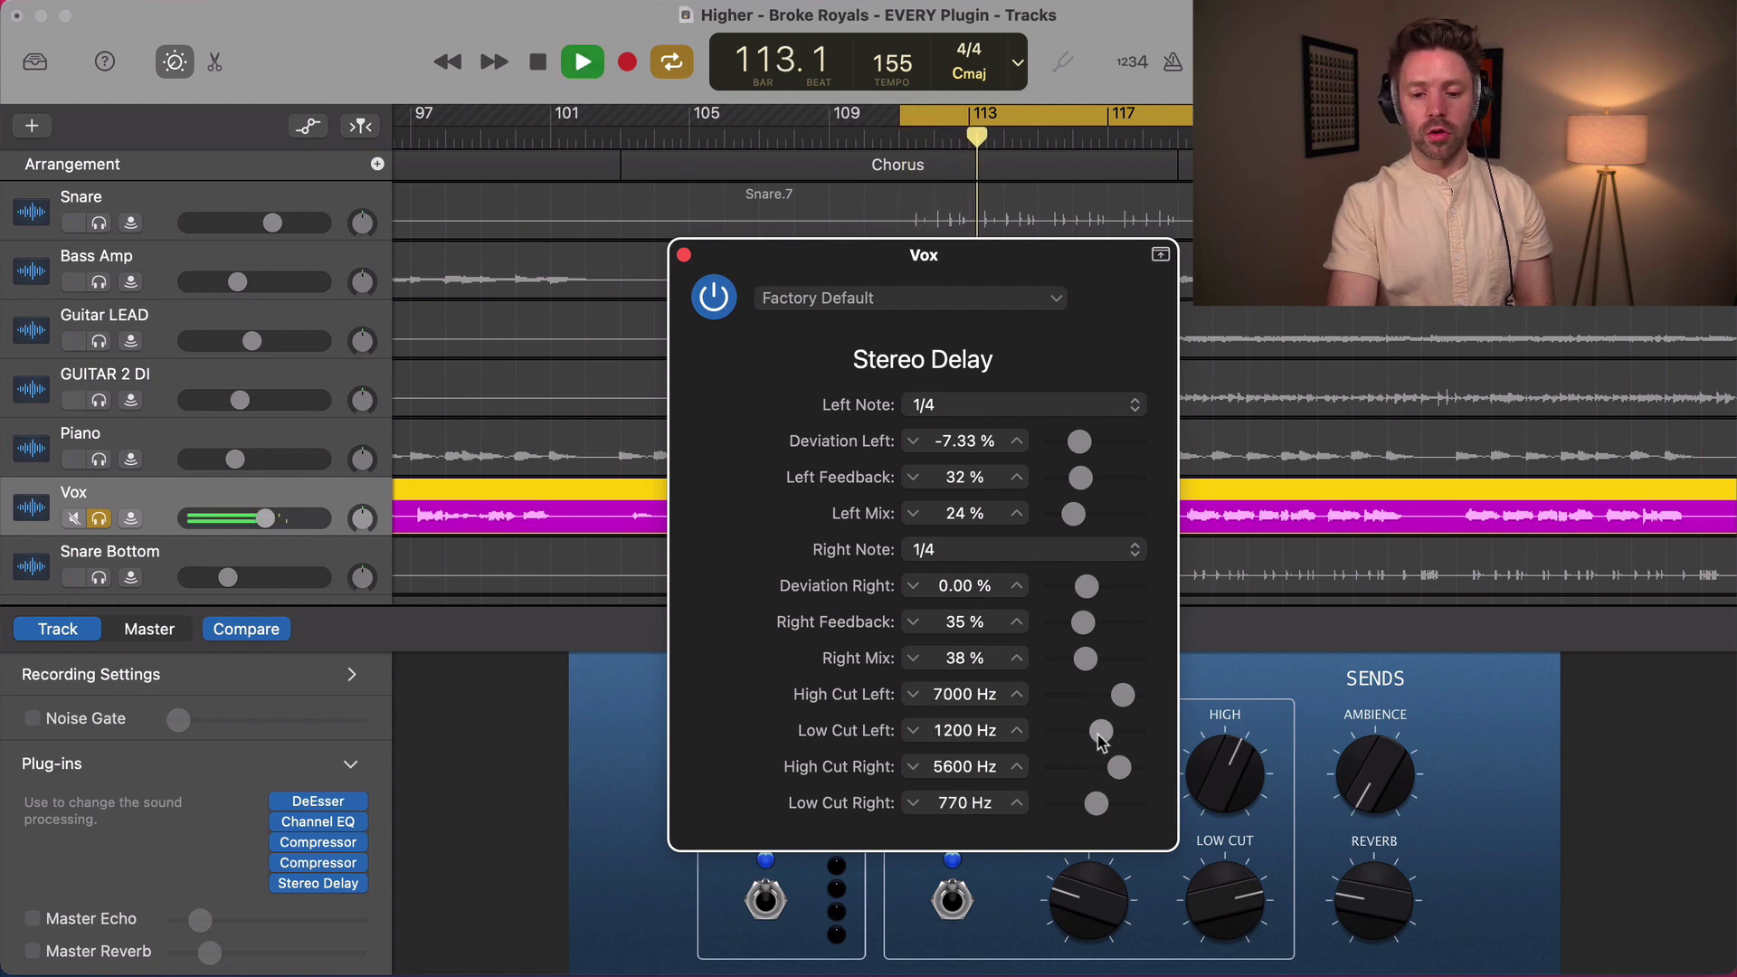
{"action": "left_click_drag", "start_coordinate": [1096, 803], "coordinate": [1116, 803]}
{"action": "left_click_drag", "start_coordinate": [1101, 731], "coordinate": [1107, 730]}
{"action": "key", "text": "space"}
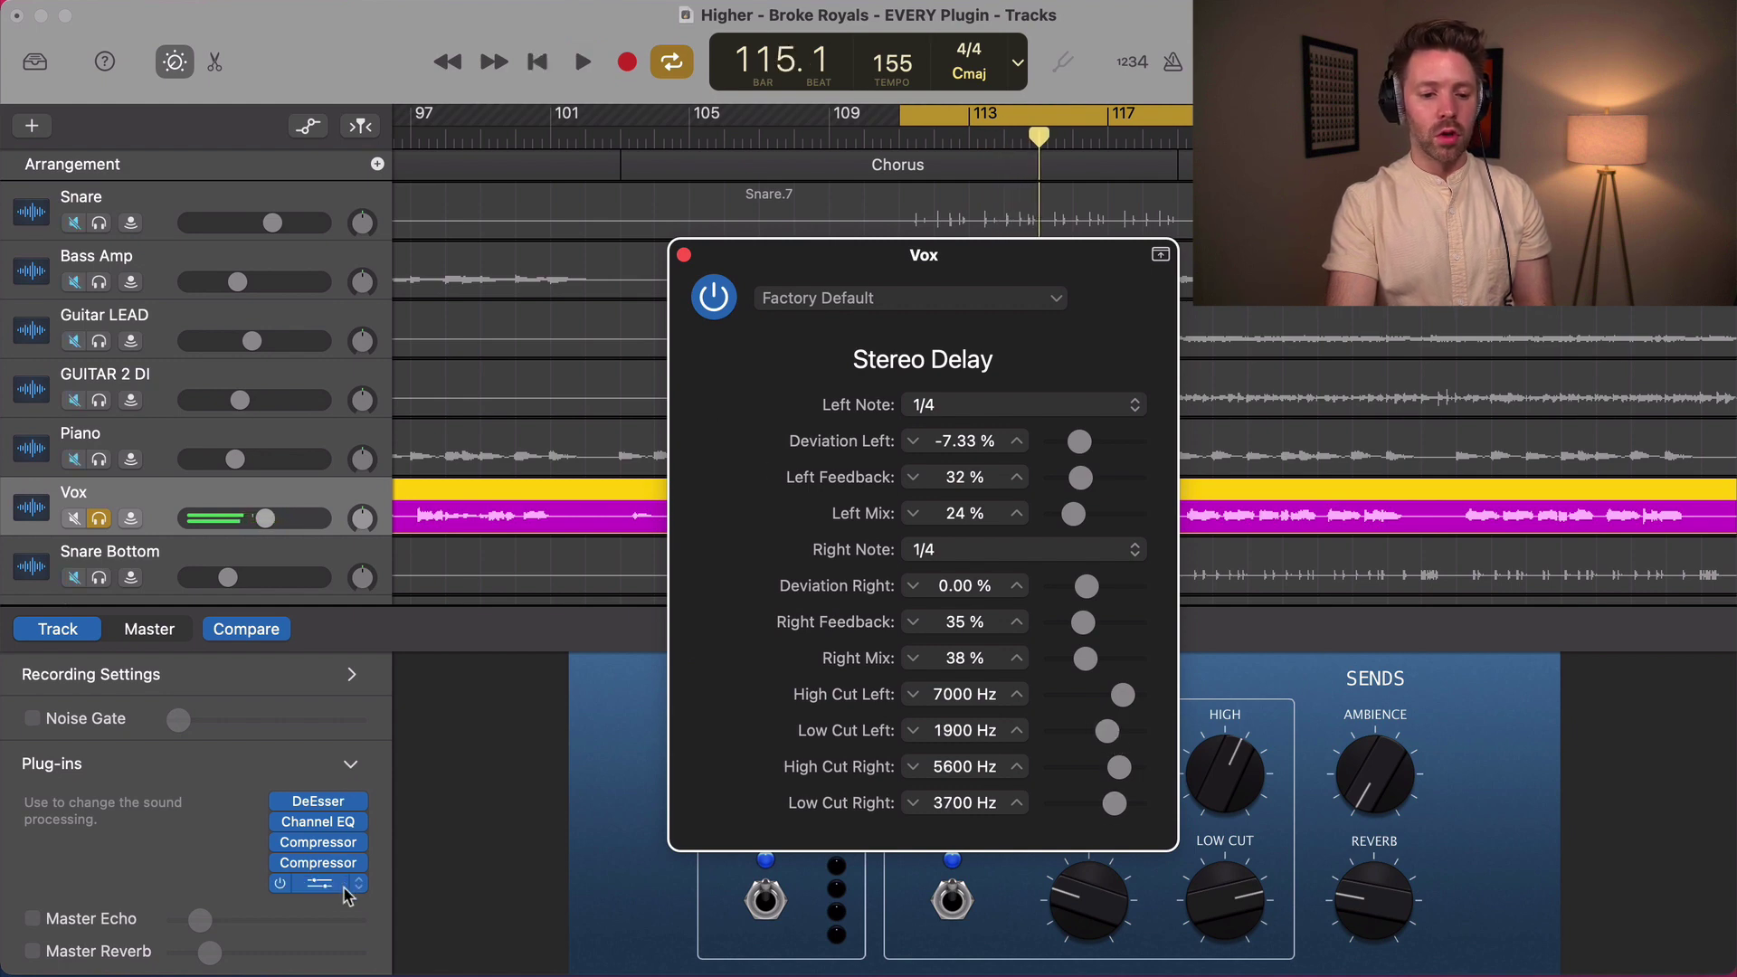
- Replace Stereo Delay with the Tape Delay plug-in on the Vox track
{"action": "left_click", "coordinate": [345, 890]}
{"action": "mouse_move", "coordinate": [452, 738]}
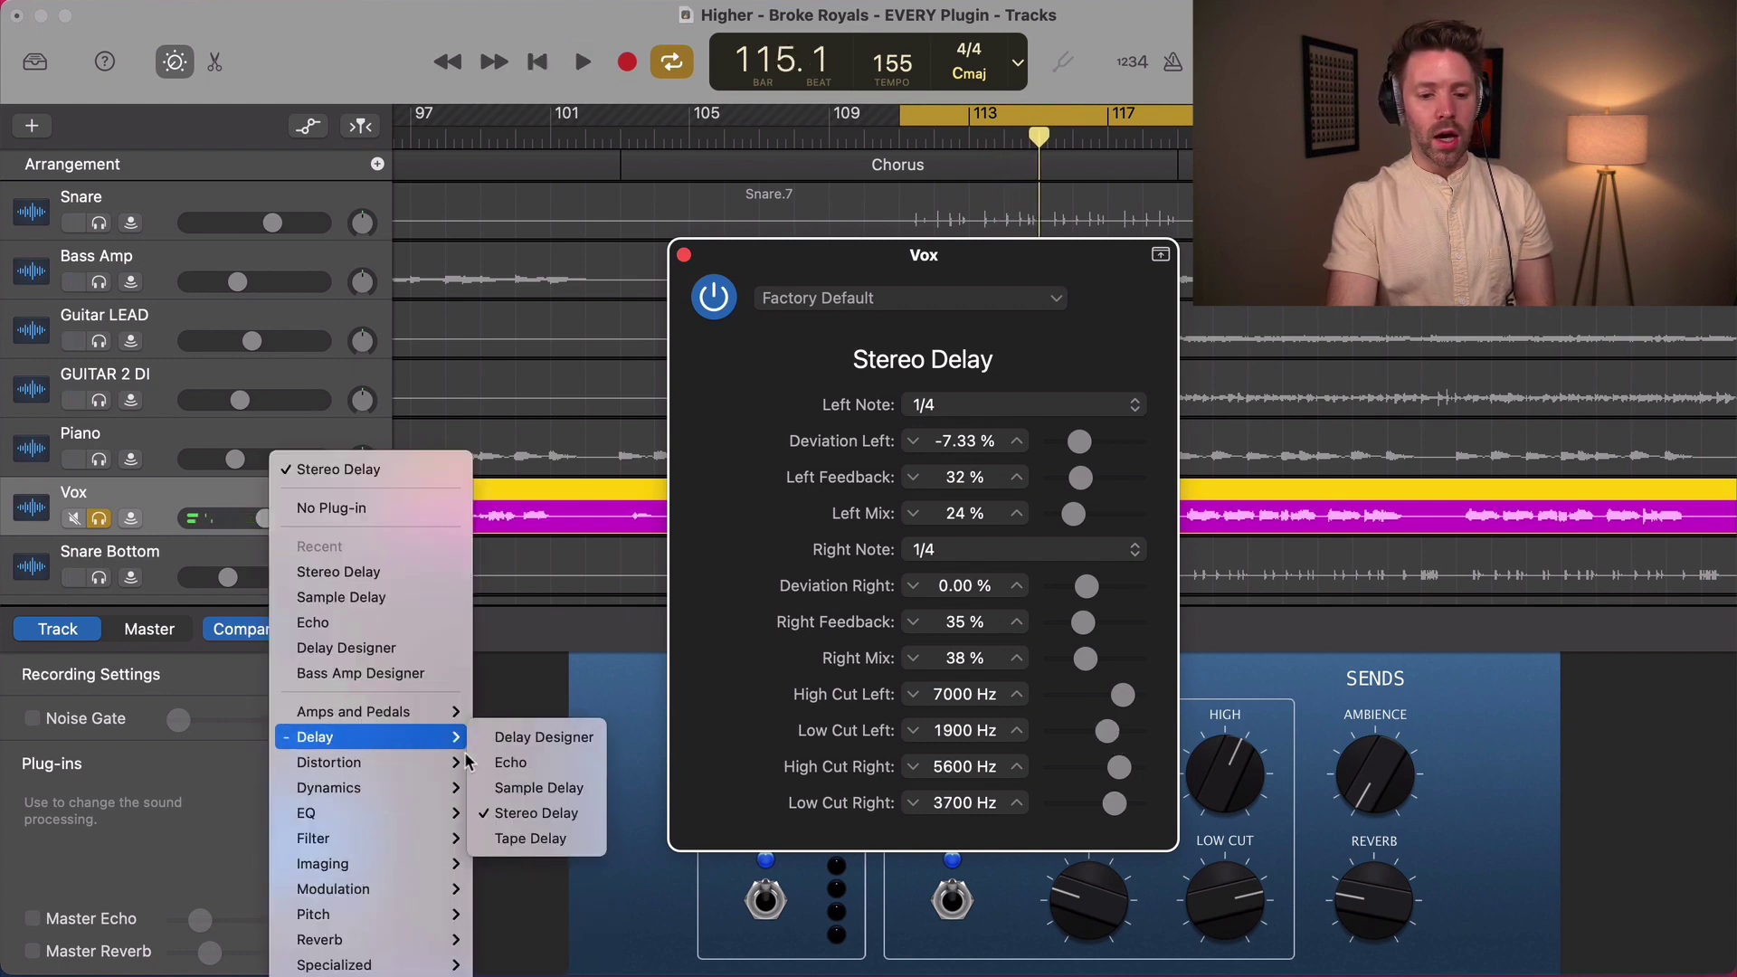
{"action": "left_click", "coordinate": [508, 838]}
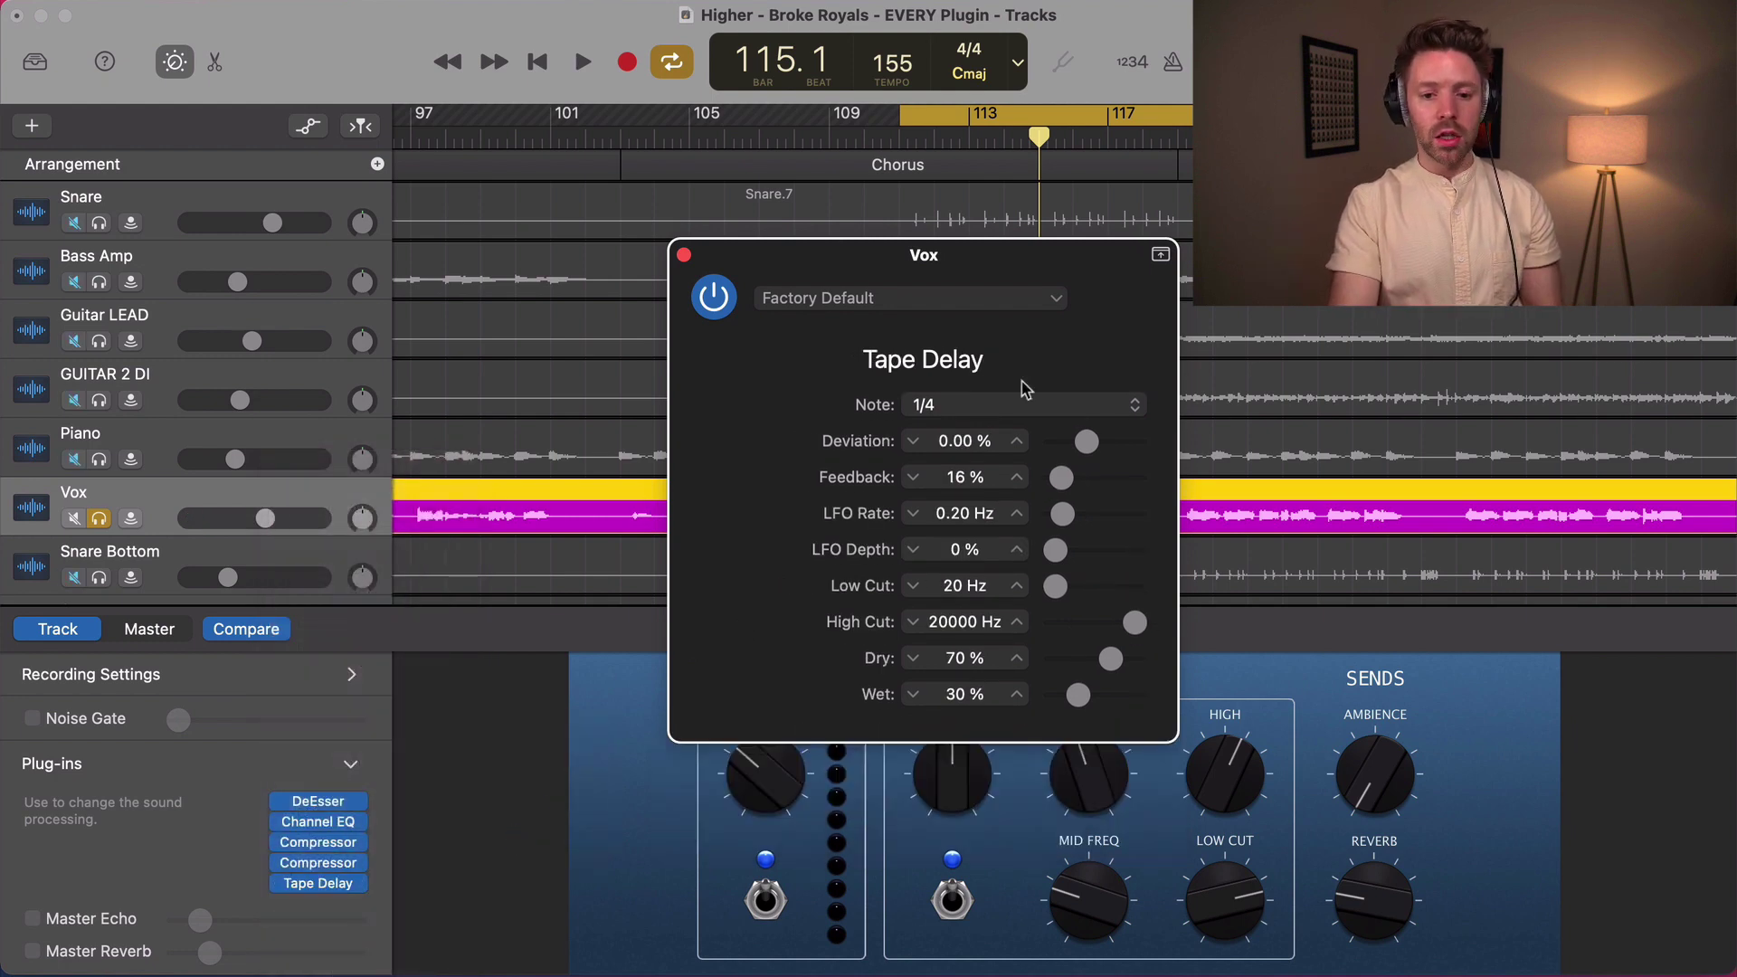
- Audition Tape Delay on the vocal while setting Feedback to 0 %, LFO Rate to 0.28 Hz, and LFO Depth to 9 %
{"action": "key", "text": "space"}
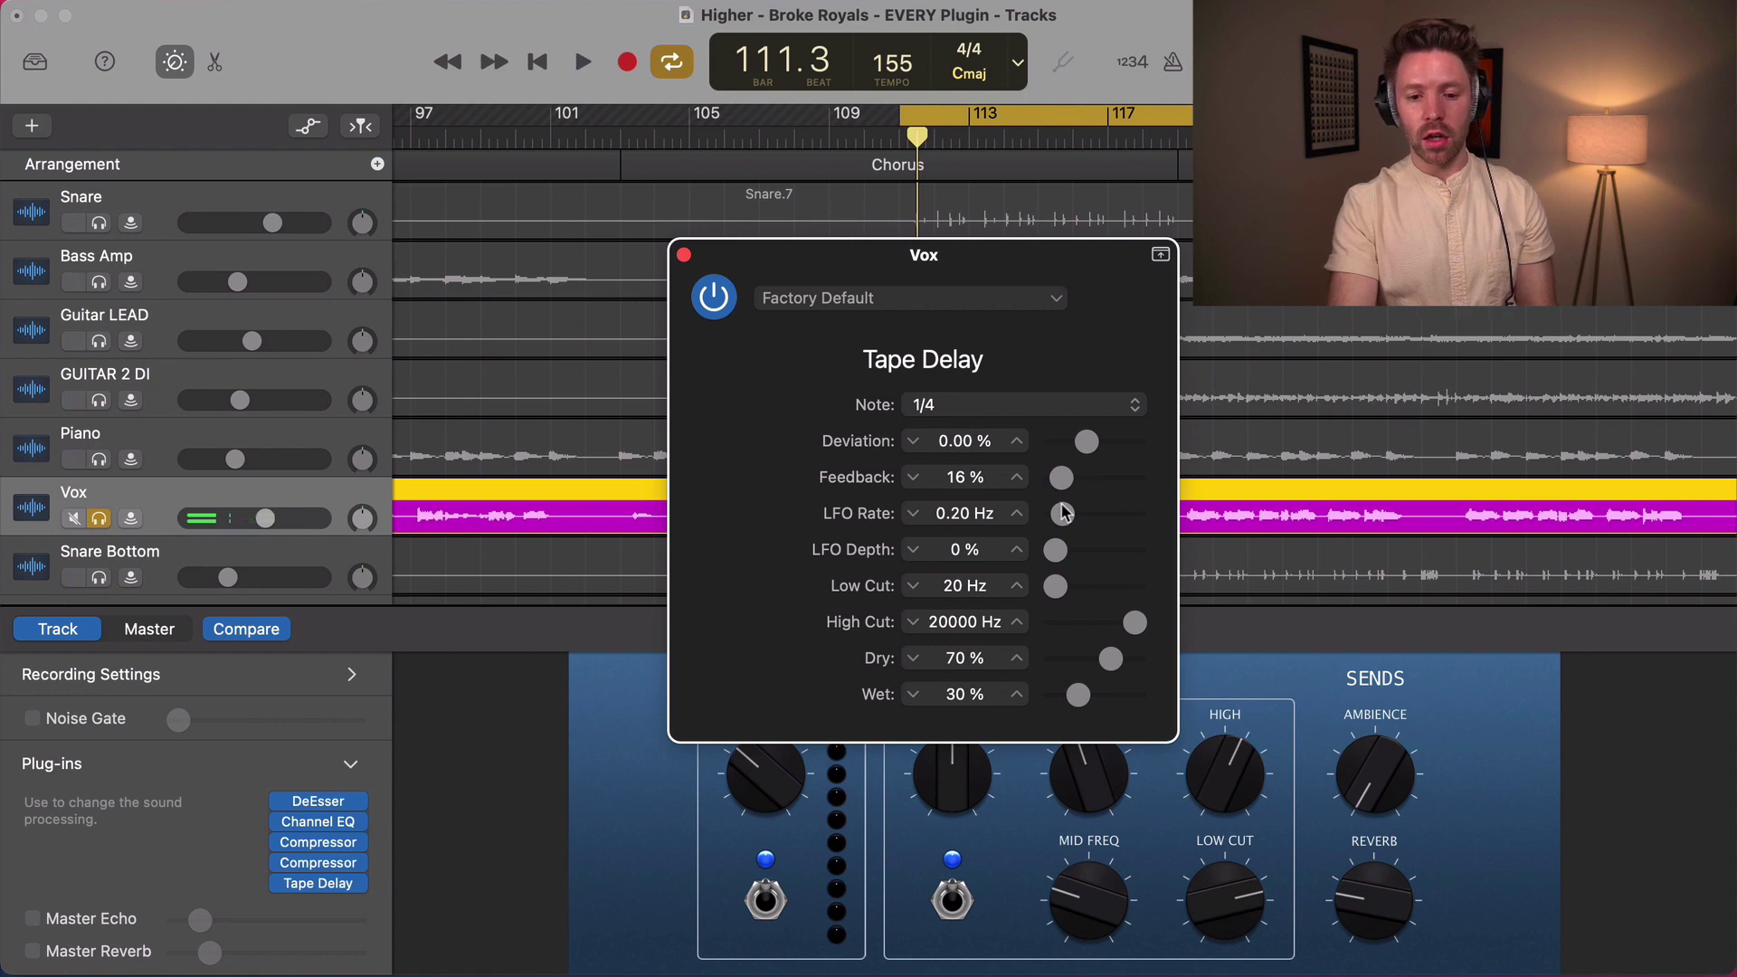
{"action": "key", "text": "space"}
{"action": "mouse_move", "coordinate": [1062, 508]}
{"action": "left_mouse_down"}
{"action": "mouse_move", "coordinate": [1109, 515]}
{"action": "mouse_move", "coordinate": [1149, 489]}
{"action": "mouse_move", "coordinate": [1039, 497]}
{"action": "mouse_move", "coordinate": [1073, 561]}
{"action": "mouse_move", "coordinate": [1093, 556]}
{"action": "mouse_move", "coordinate": [1064, 559]}
{"action": "mouse_move", "coordinate": [1068, 519]}
{"action": "left_mouse_up"}
{"action": "key", "text": "space"}
{"action": "key", "text": "space"}
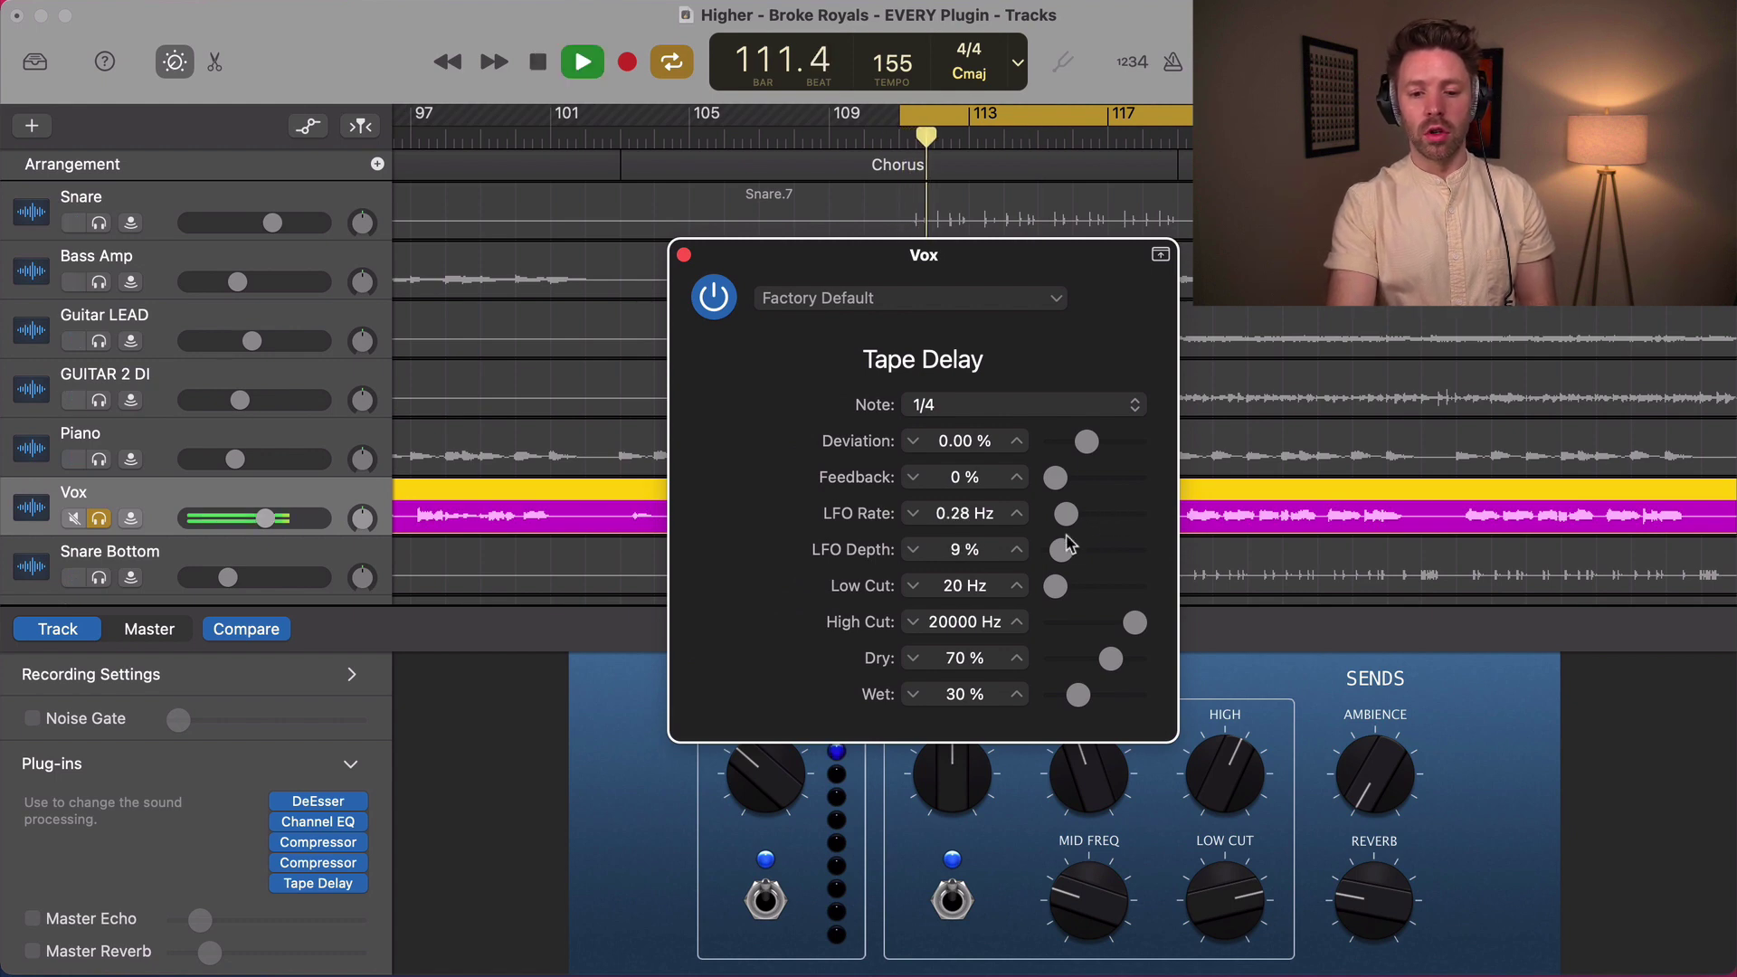
{"action": "left_click", "coordinate": [1066, 407]}
{"action": "left_click", "coordinate": [405, 895]}
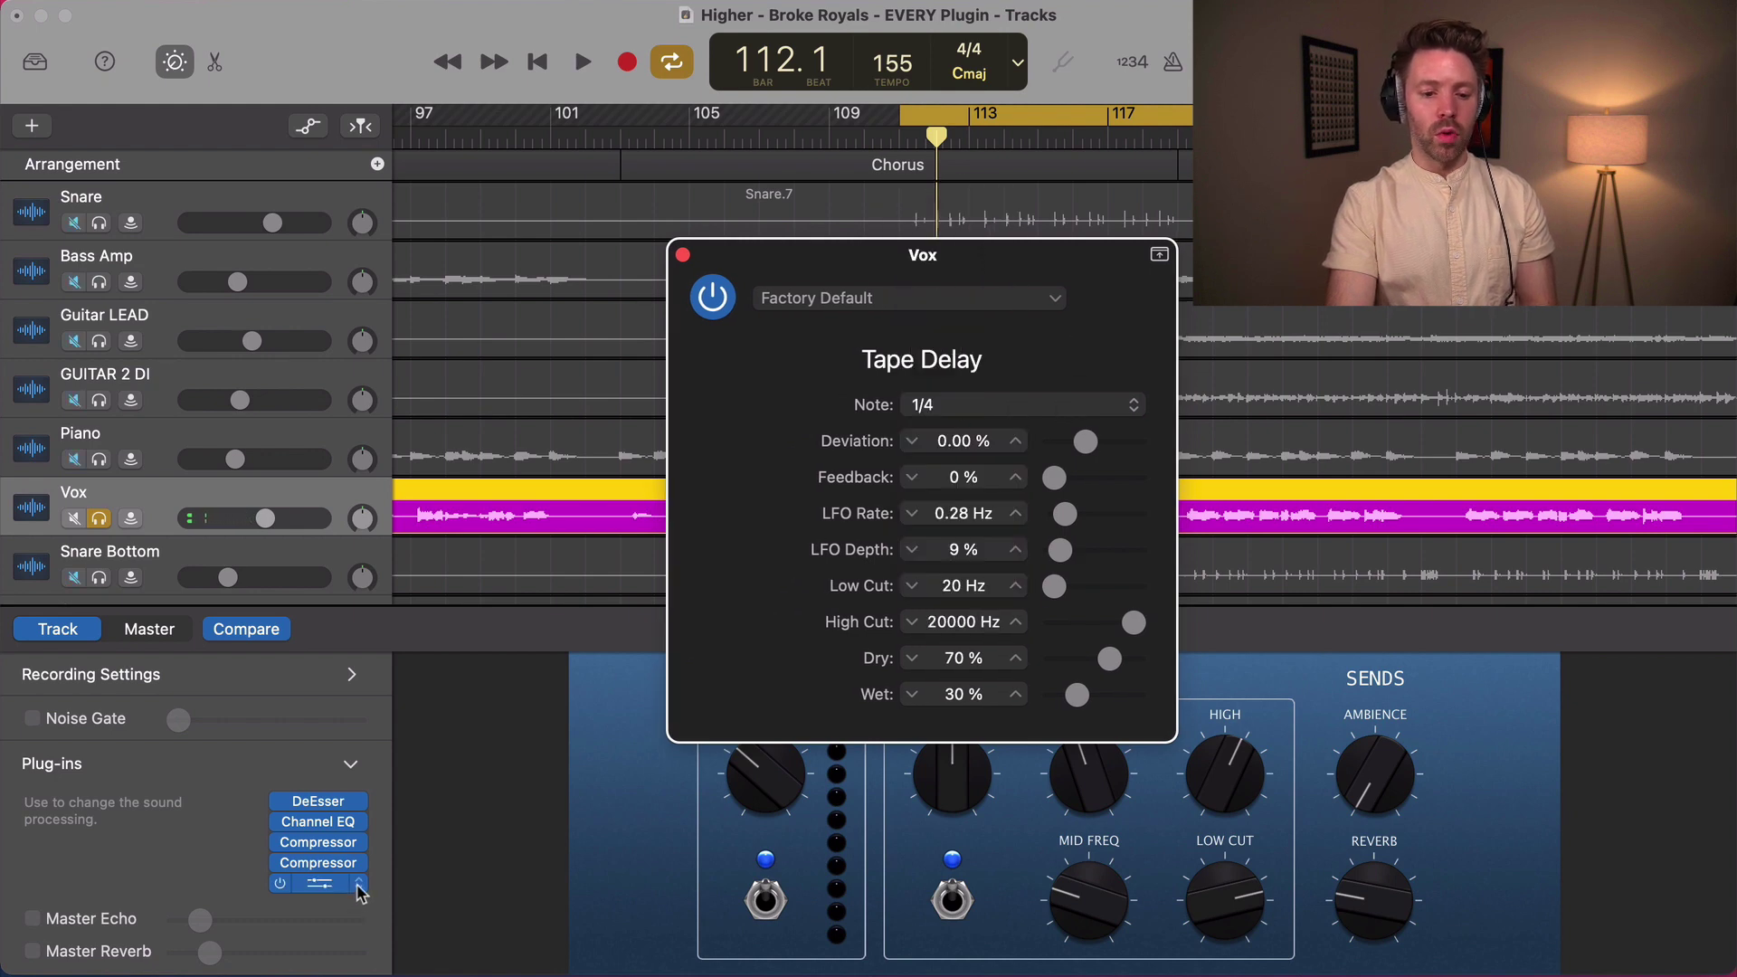
- Replace Tape Delay with the Bitcrusher distortion plug-in and play the vocal briefly before stopping
{"action": "left_click", "coordinate": [361, 891]}
{"action": "mouse_move", "coordinate": [382, 776]}
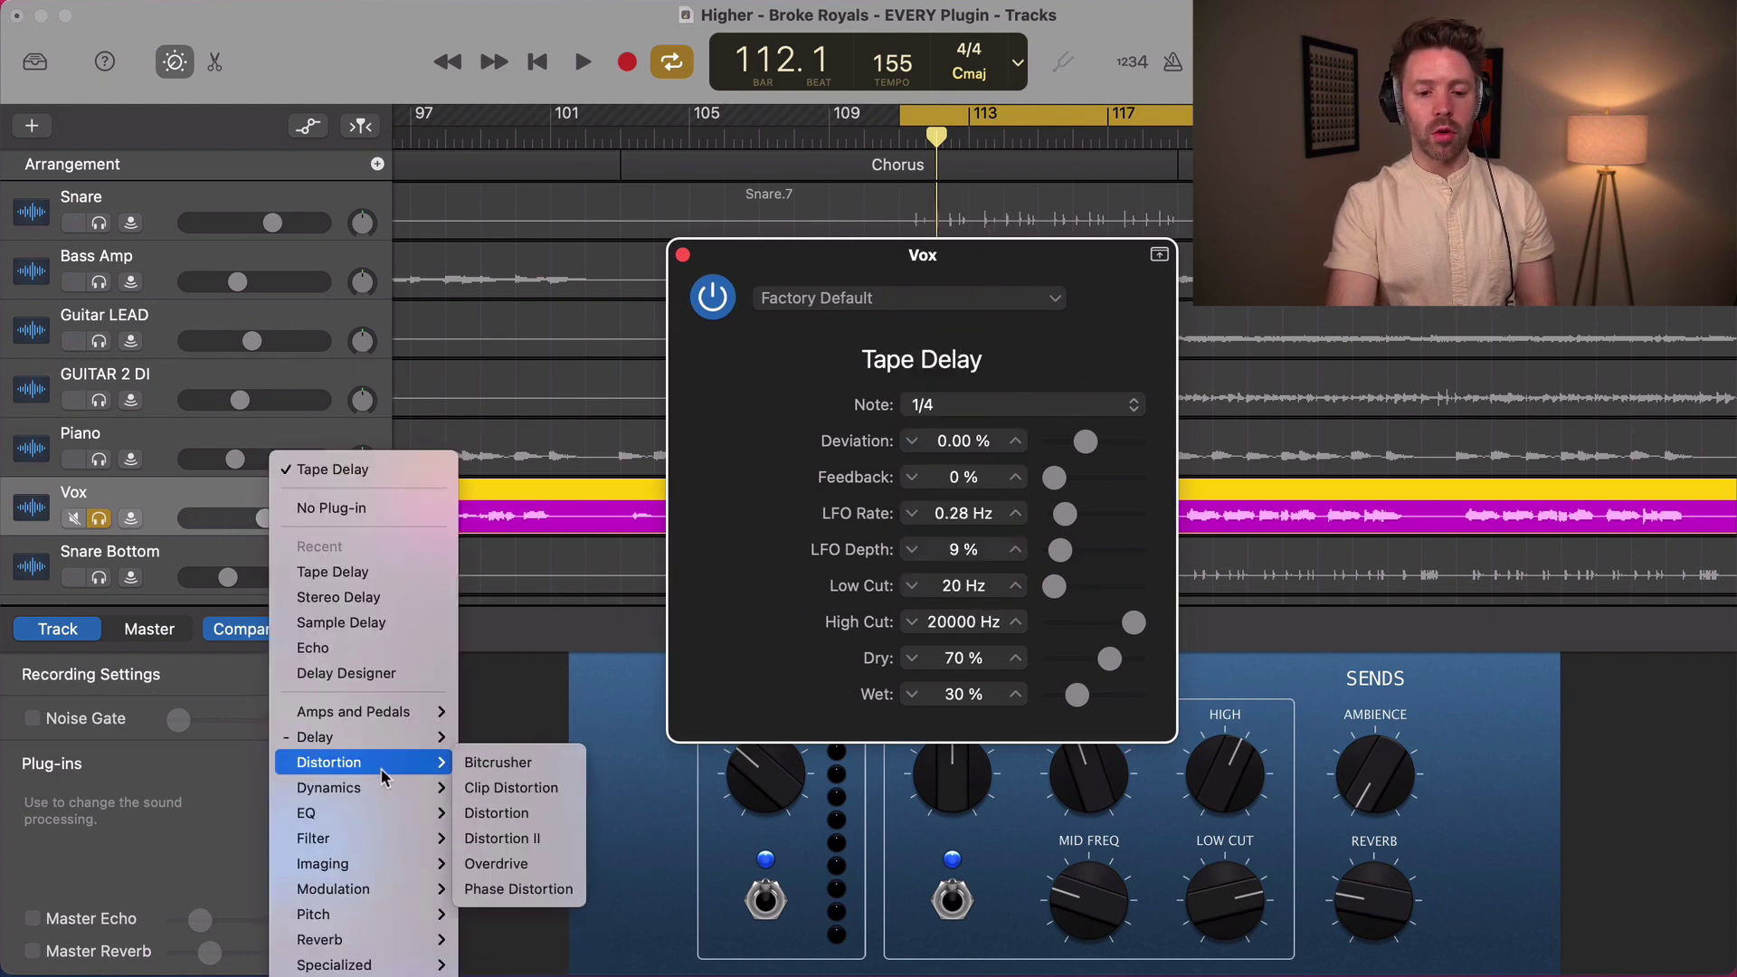
{"action": "left_click", "coordinate": [479, 768]}
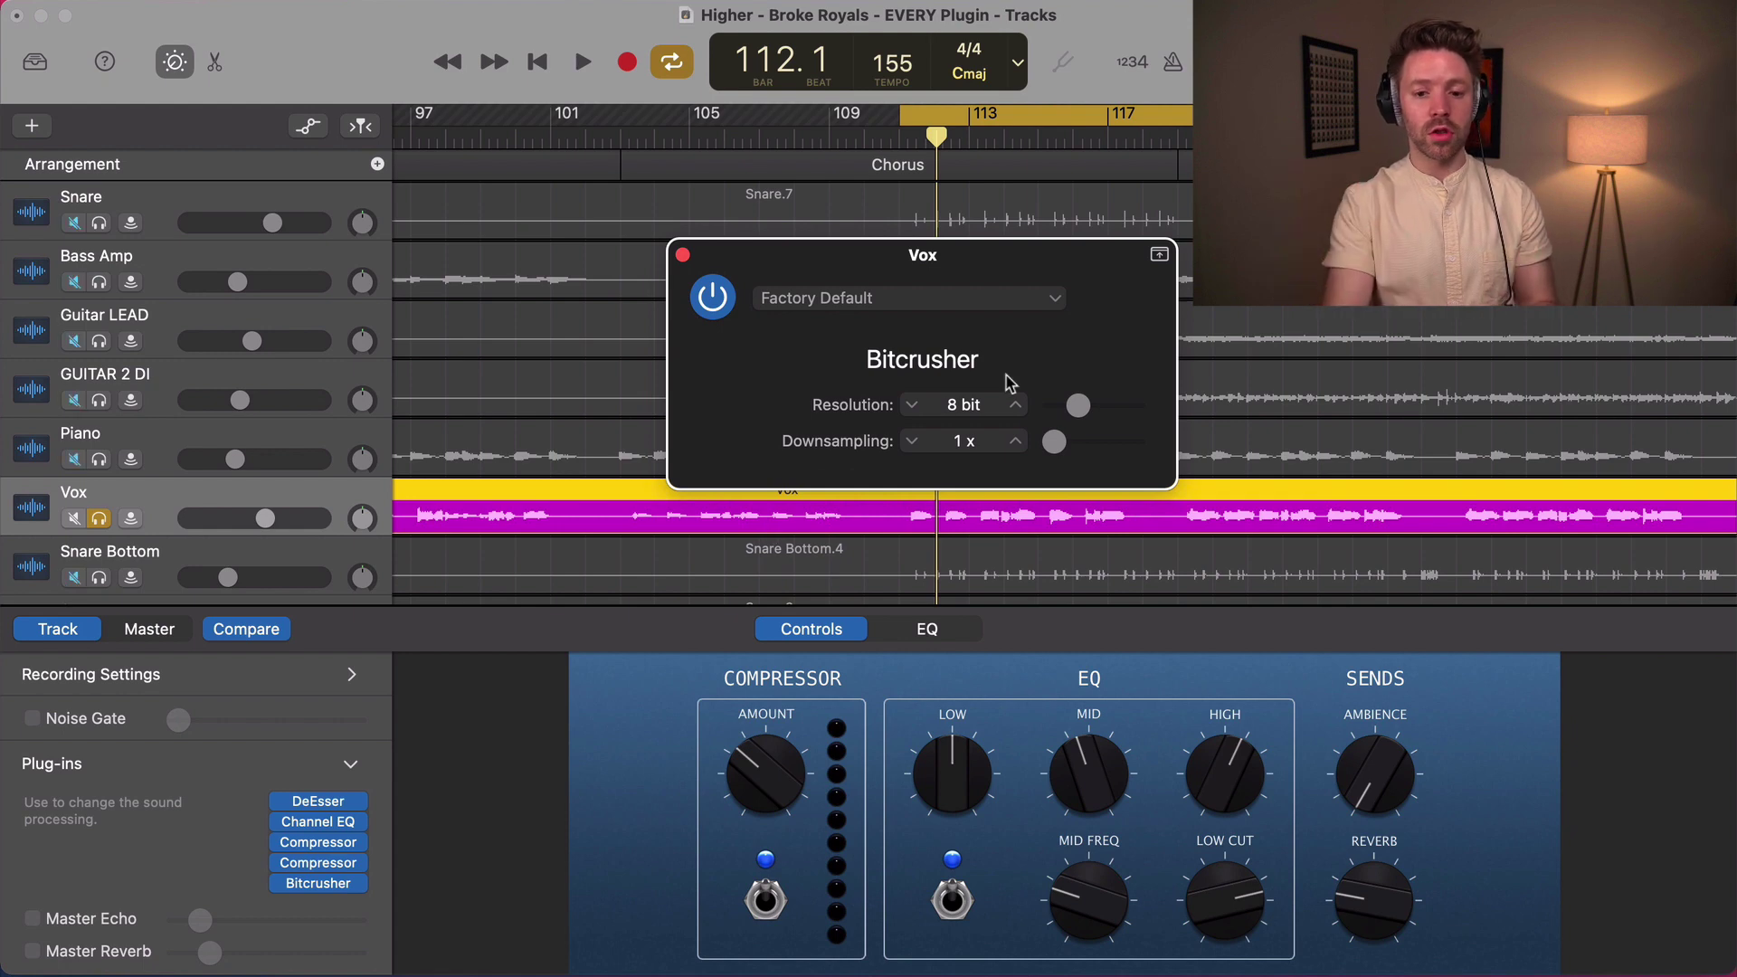
{"action": "key", "text": "space"}
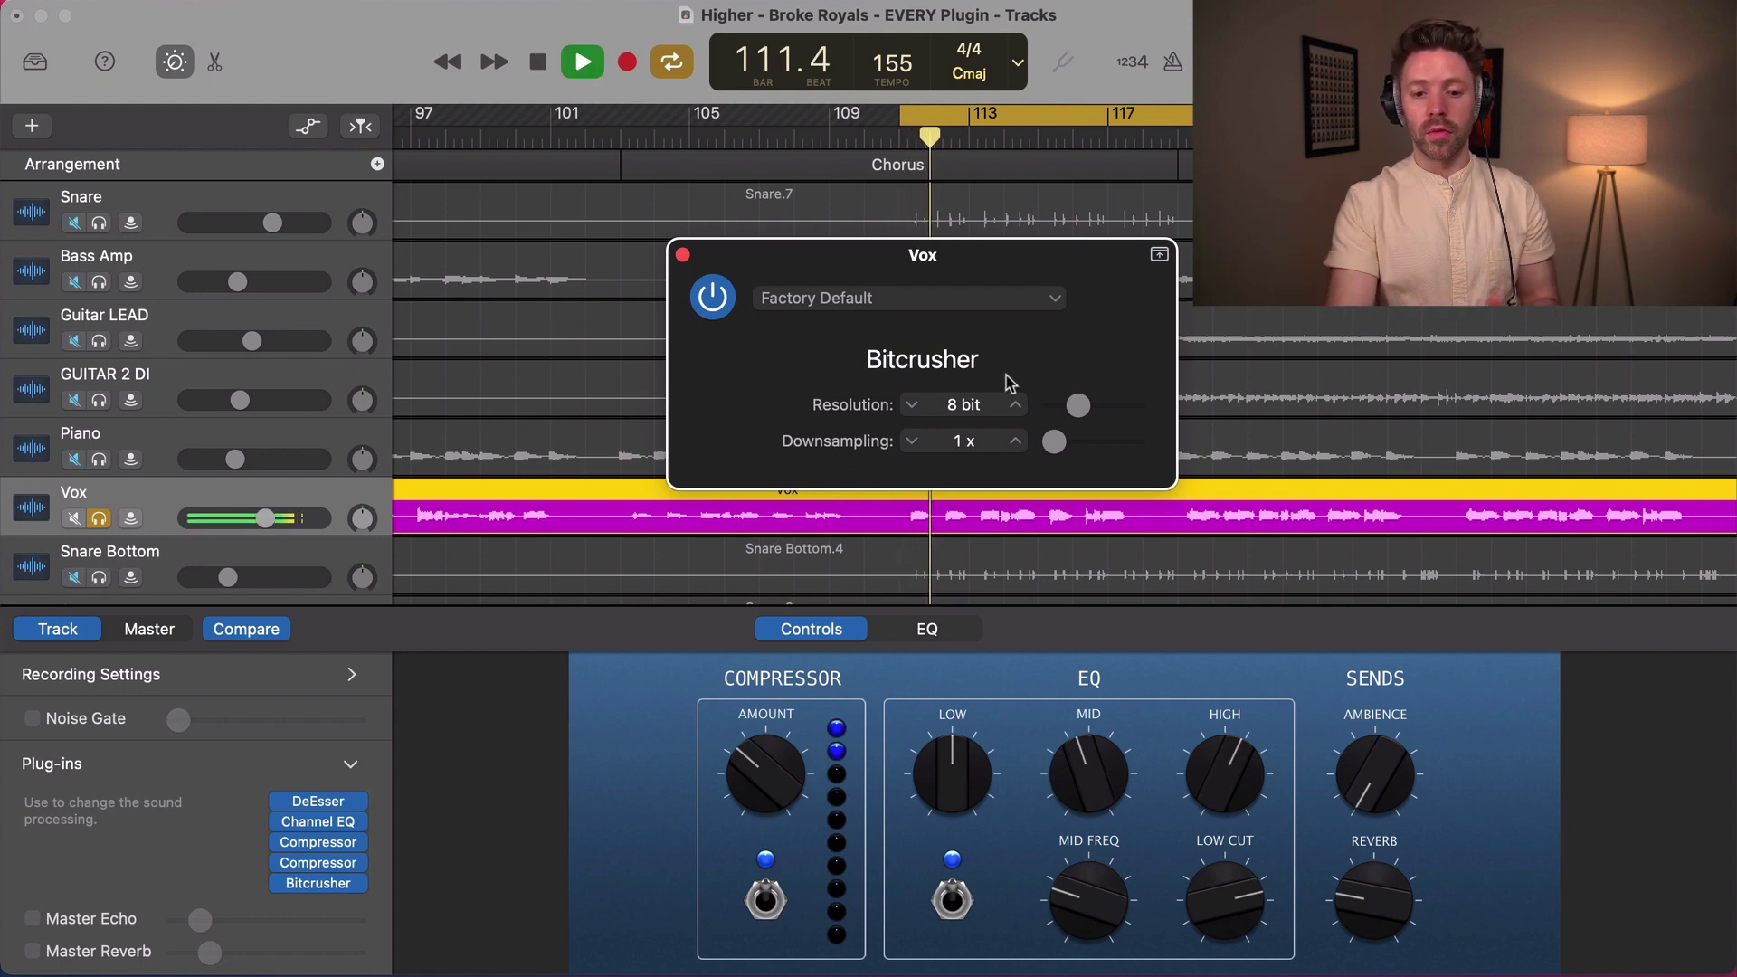
{"action": "key", "text": "space"}
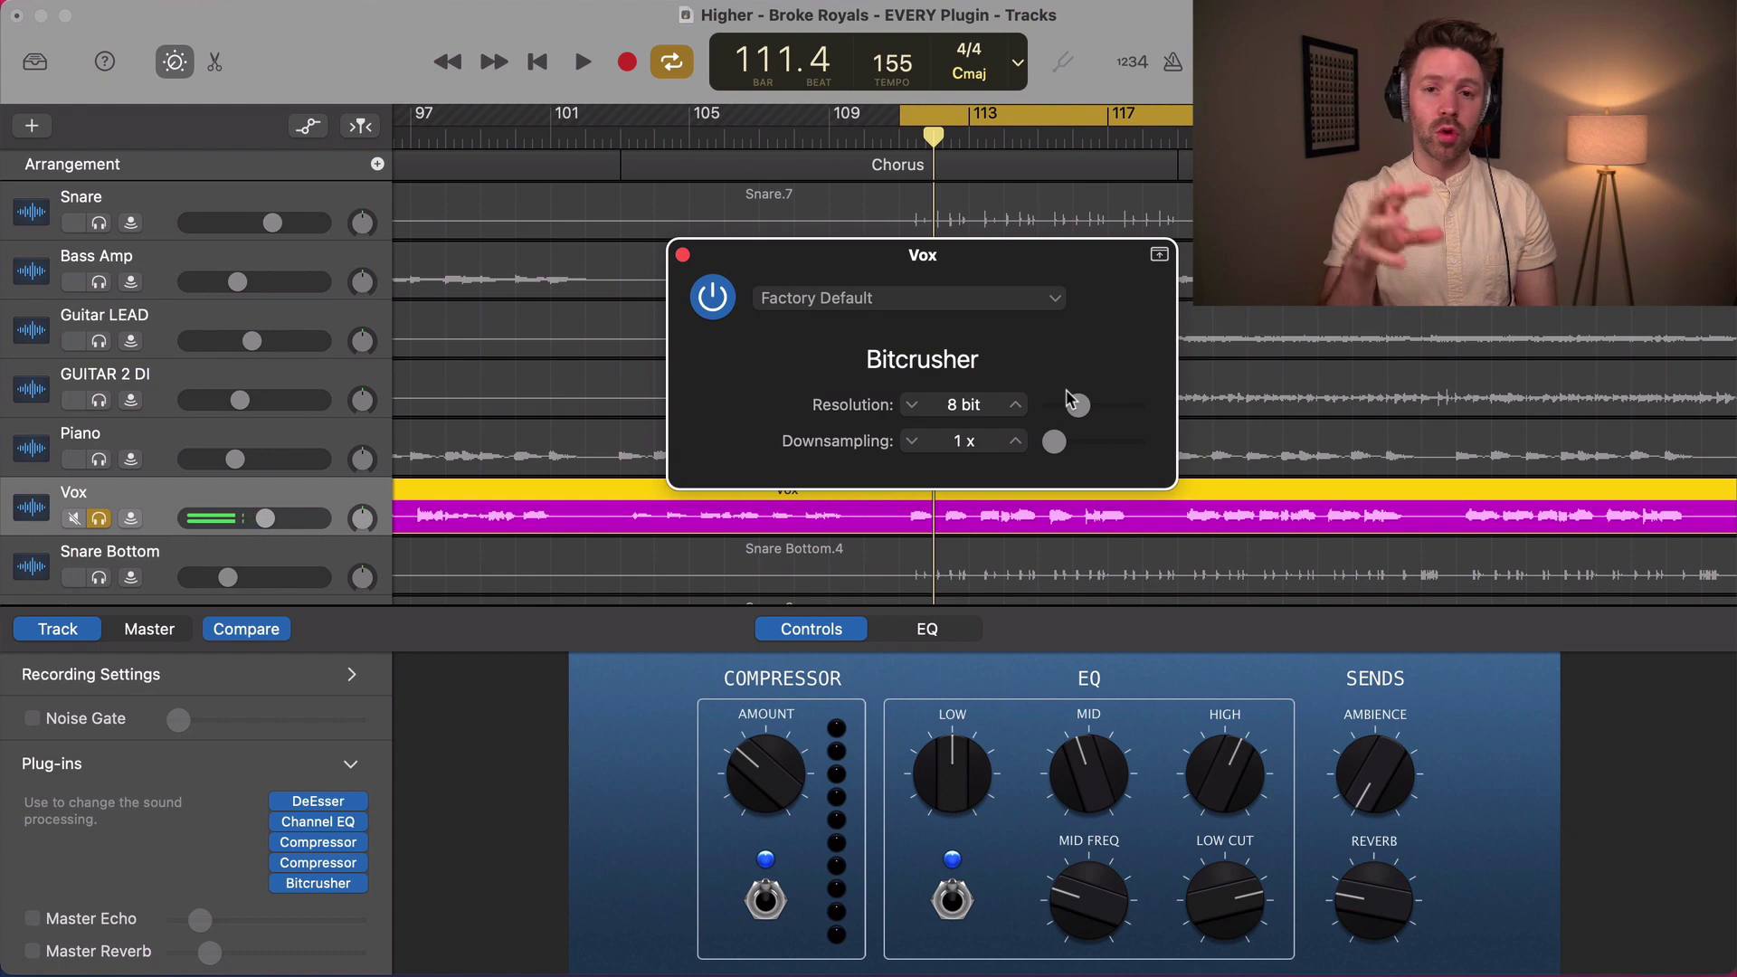
- Load Bitcrusher's AM Radio preset and play the vocal briefly before stopping
{"action": "left_click", "coordinate": [1060, 306]}
{"action": "left_click", "coordinate": [1040, 304]}
{"action": "left_click", "coordinate": [859, 573]}
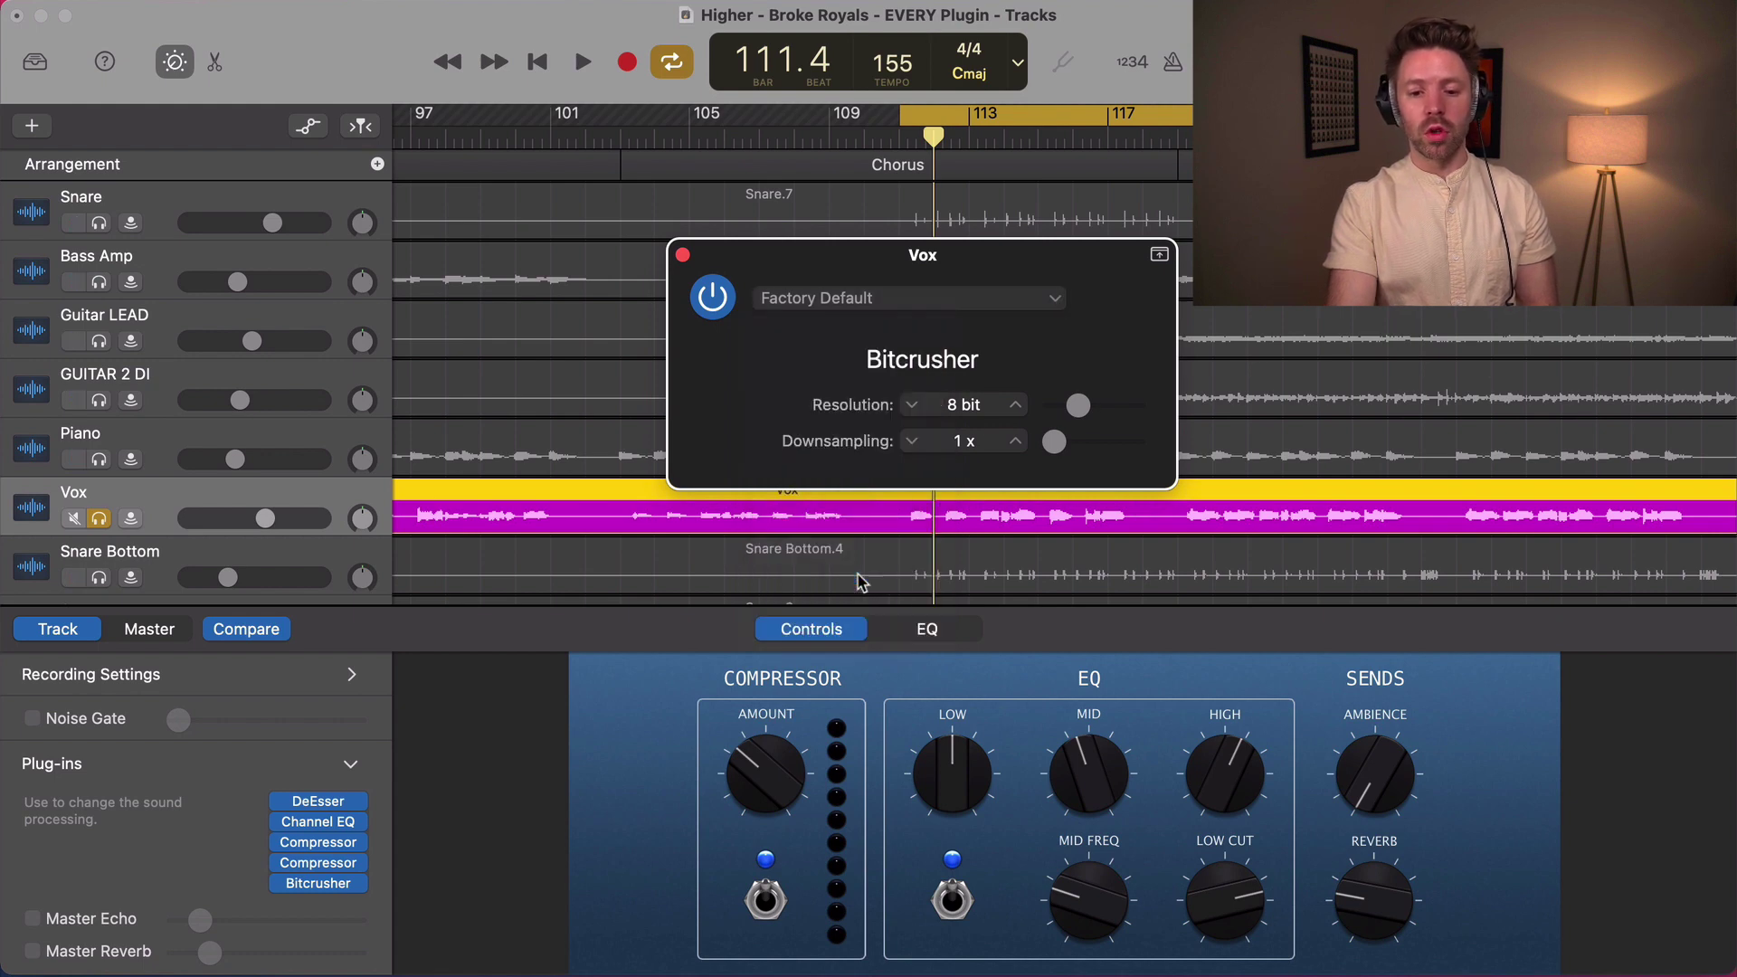
{"action": "key", "text": "space"}
{"action": "key", "text": "space"}
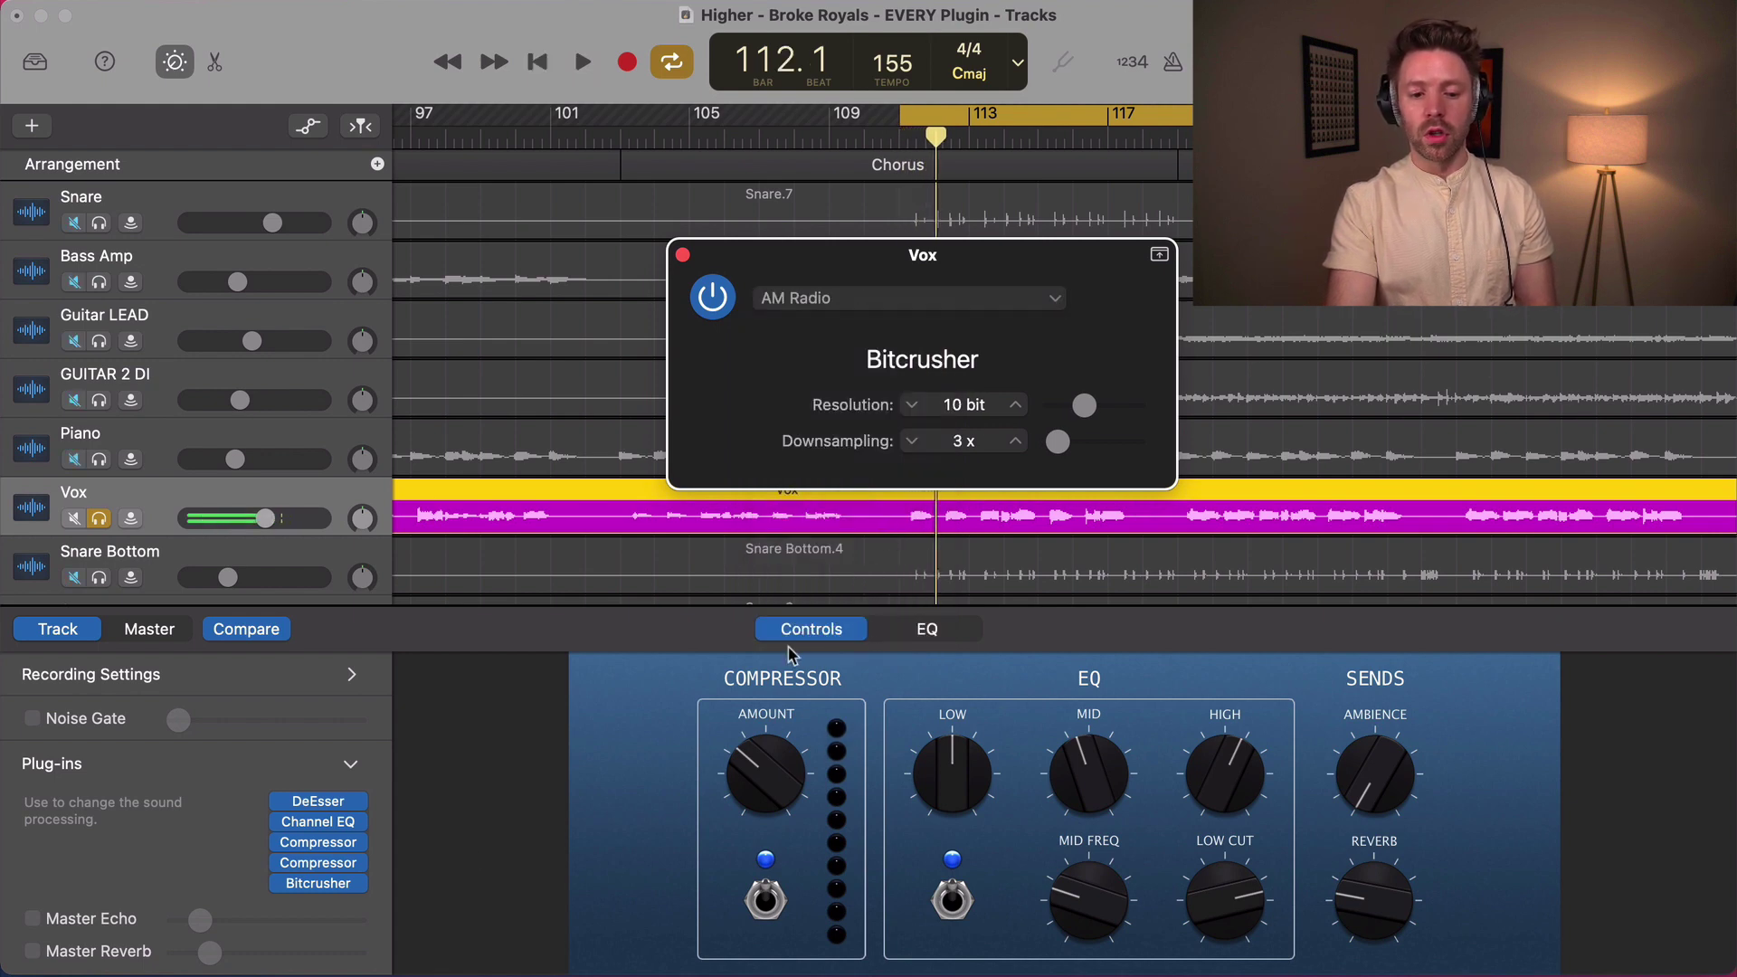
- Replace Bitcrusher with the Clip Distortion plug-in on the Vox track
{"action": "left_click", "coordinate": [370, 887]}
{"action": "mouse_move", "coordinate": [376, 762]}
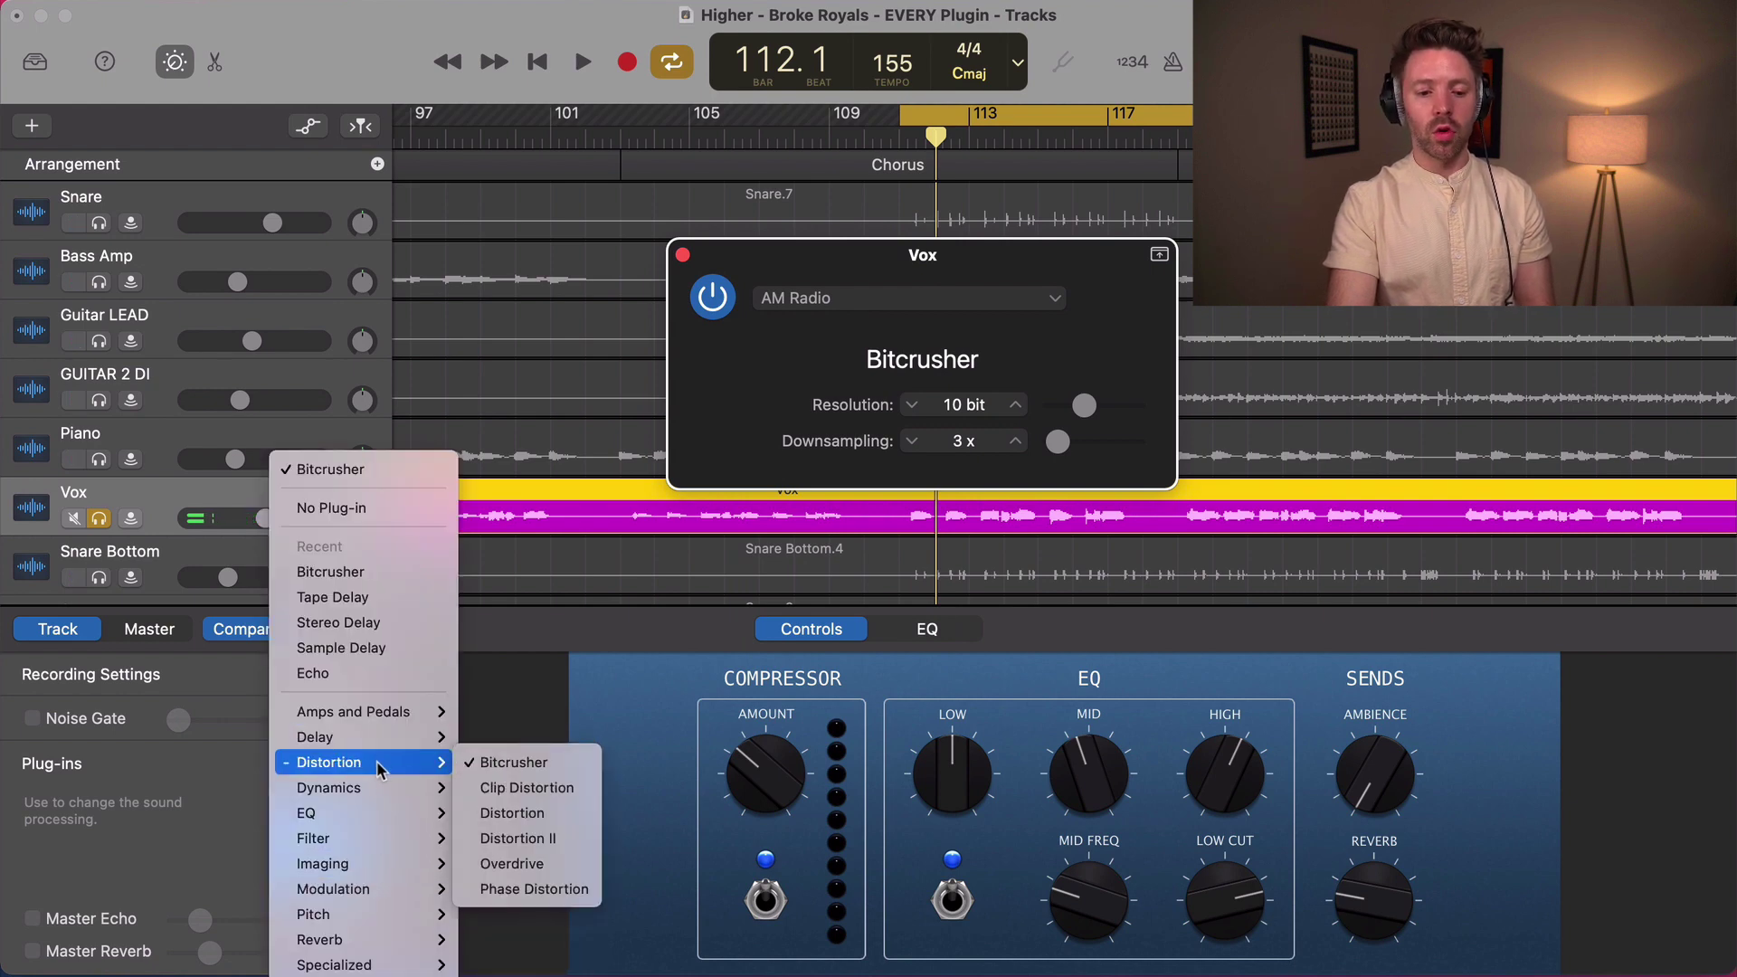
{"action": "left_click", "coordinate": [486, 790]}
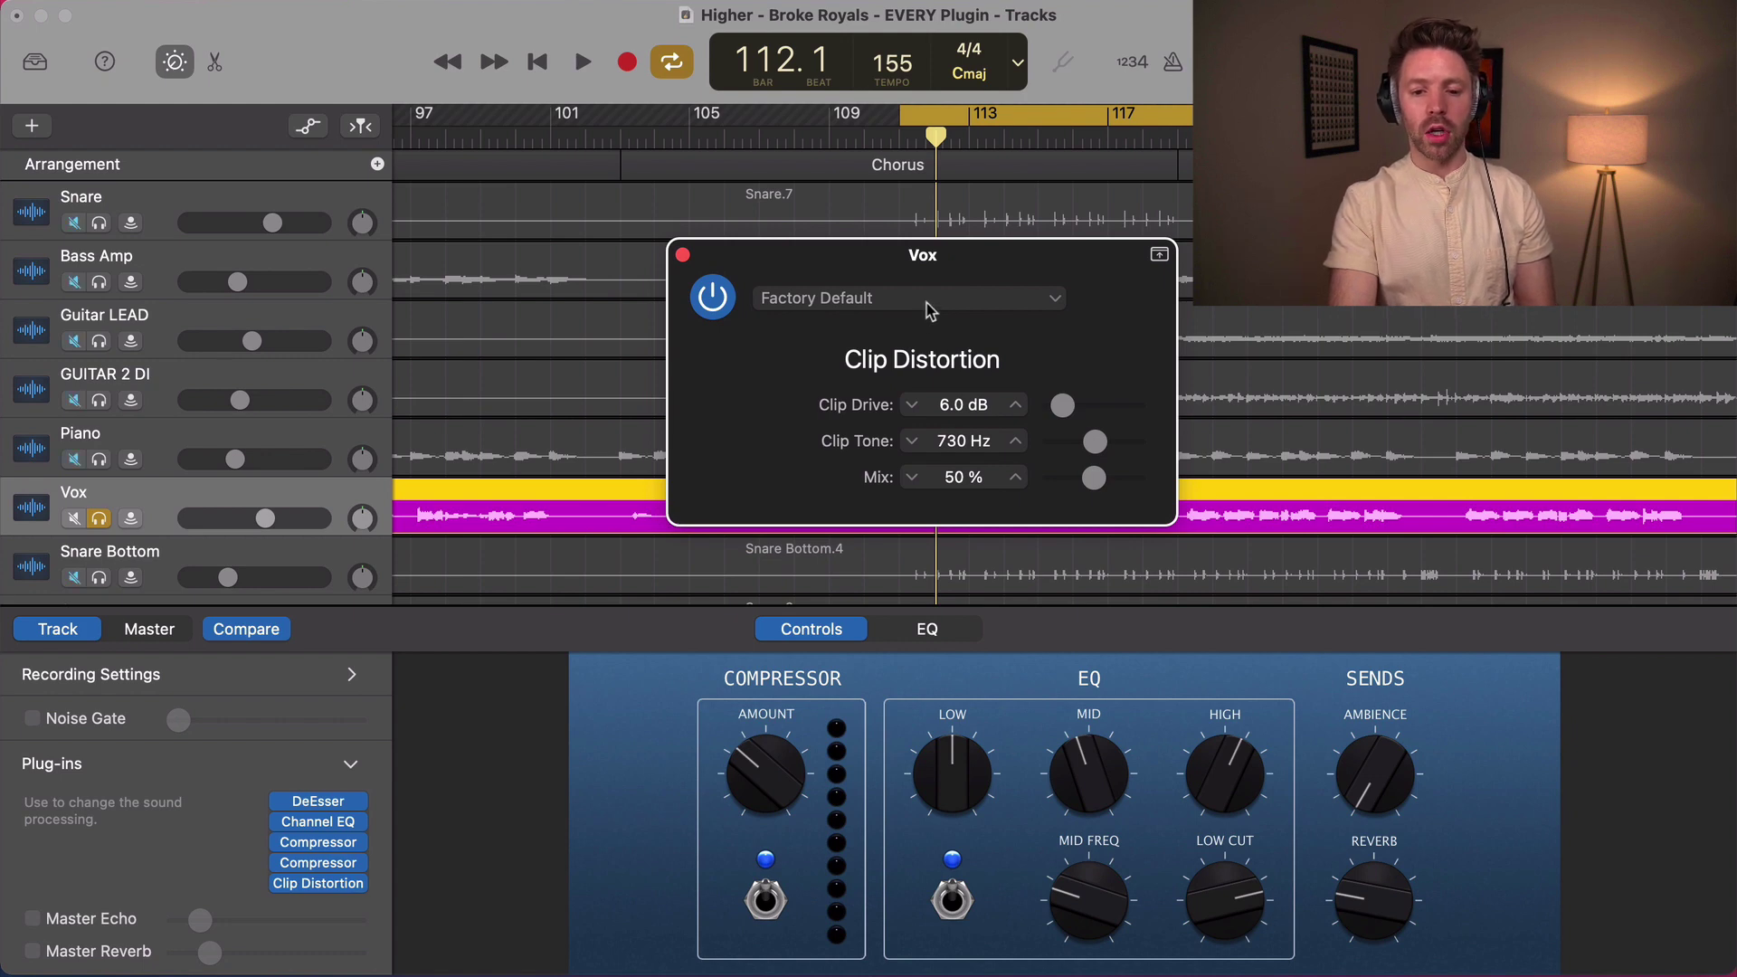
- During playback, set Clip Drive to 45.5 dB and Clip Tone to 7900 Hz, move Mix to 100 % and down to 0 %, and stop
{"action": "key", "text": "space"}
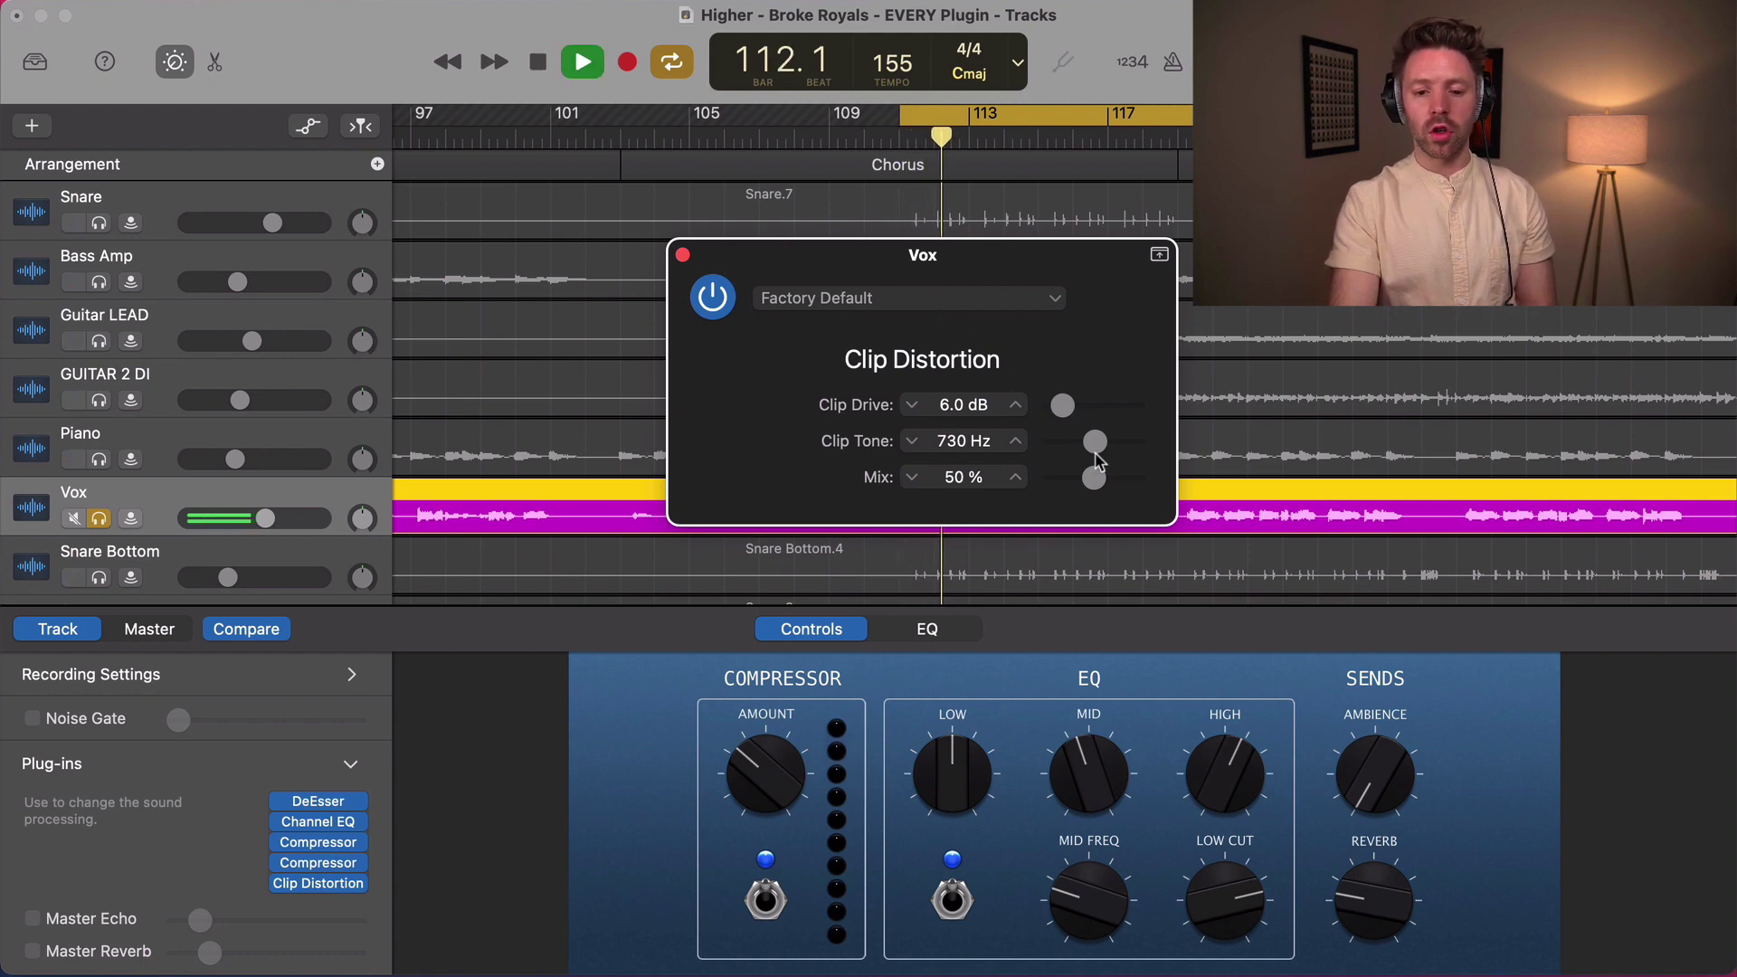
{"action": "left_click_drag", "start_coordinate": [1063, 404], "coordinate": [1122, 441]}
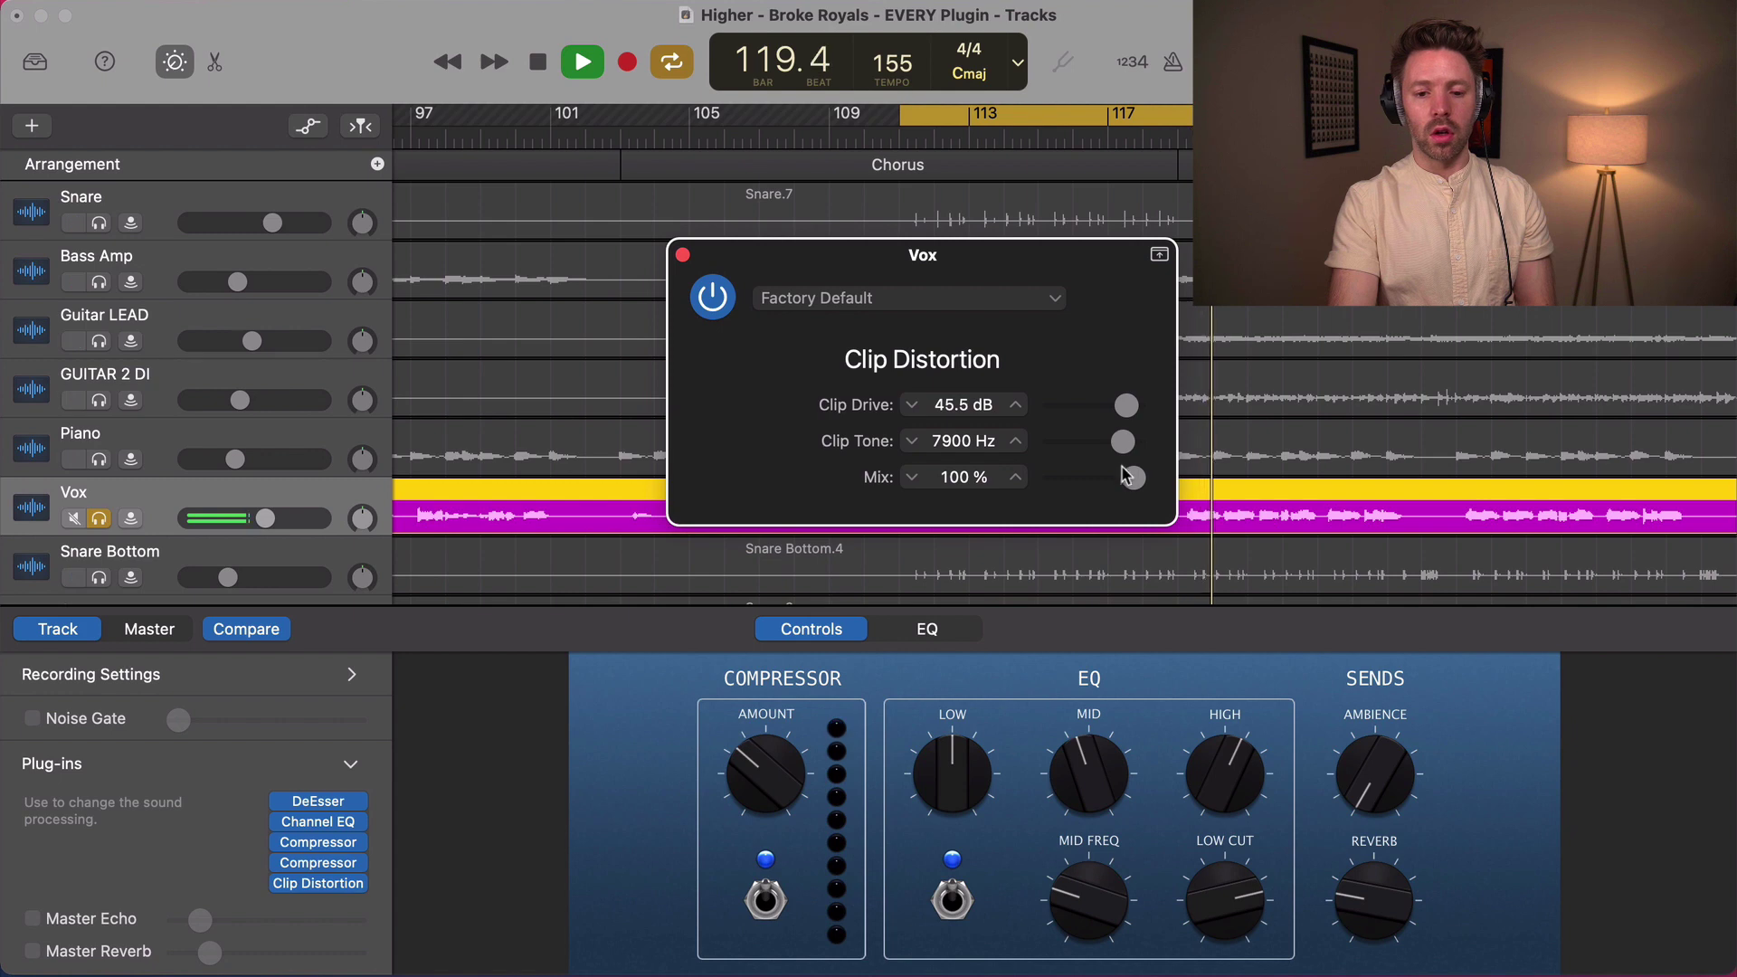
{"action": "left_click_drag", "start_coordinate": [1126, 477], "coordinate": [1089, 471]}
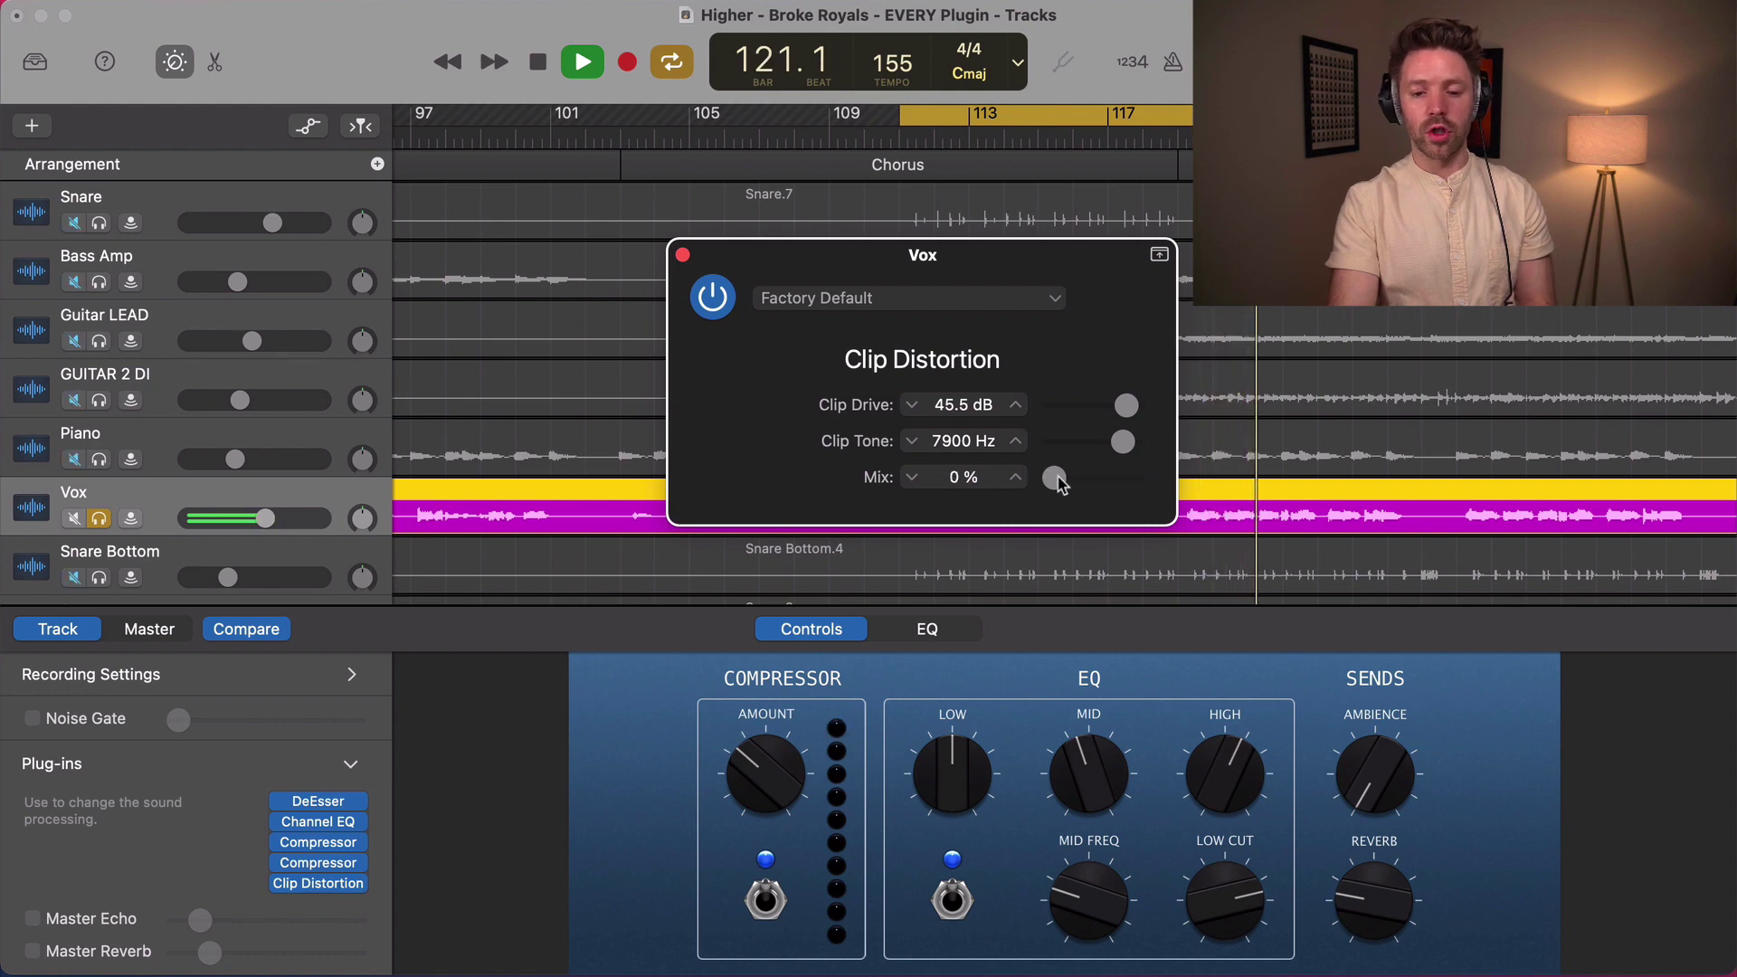
{"action": "key", "text": "space"}
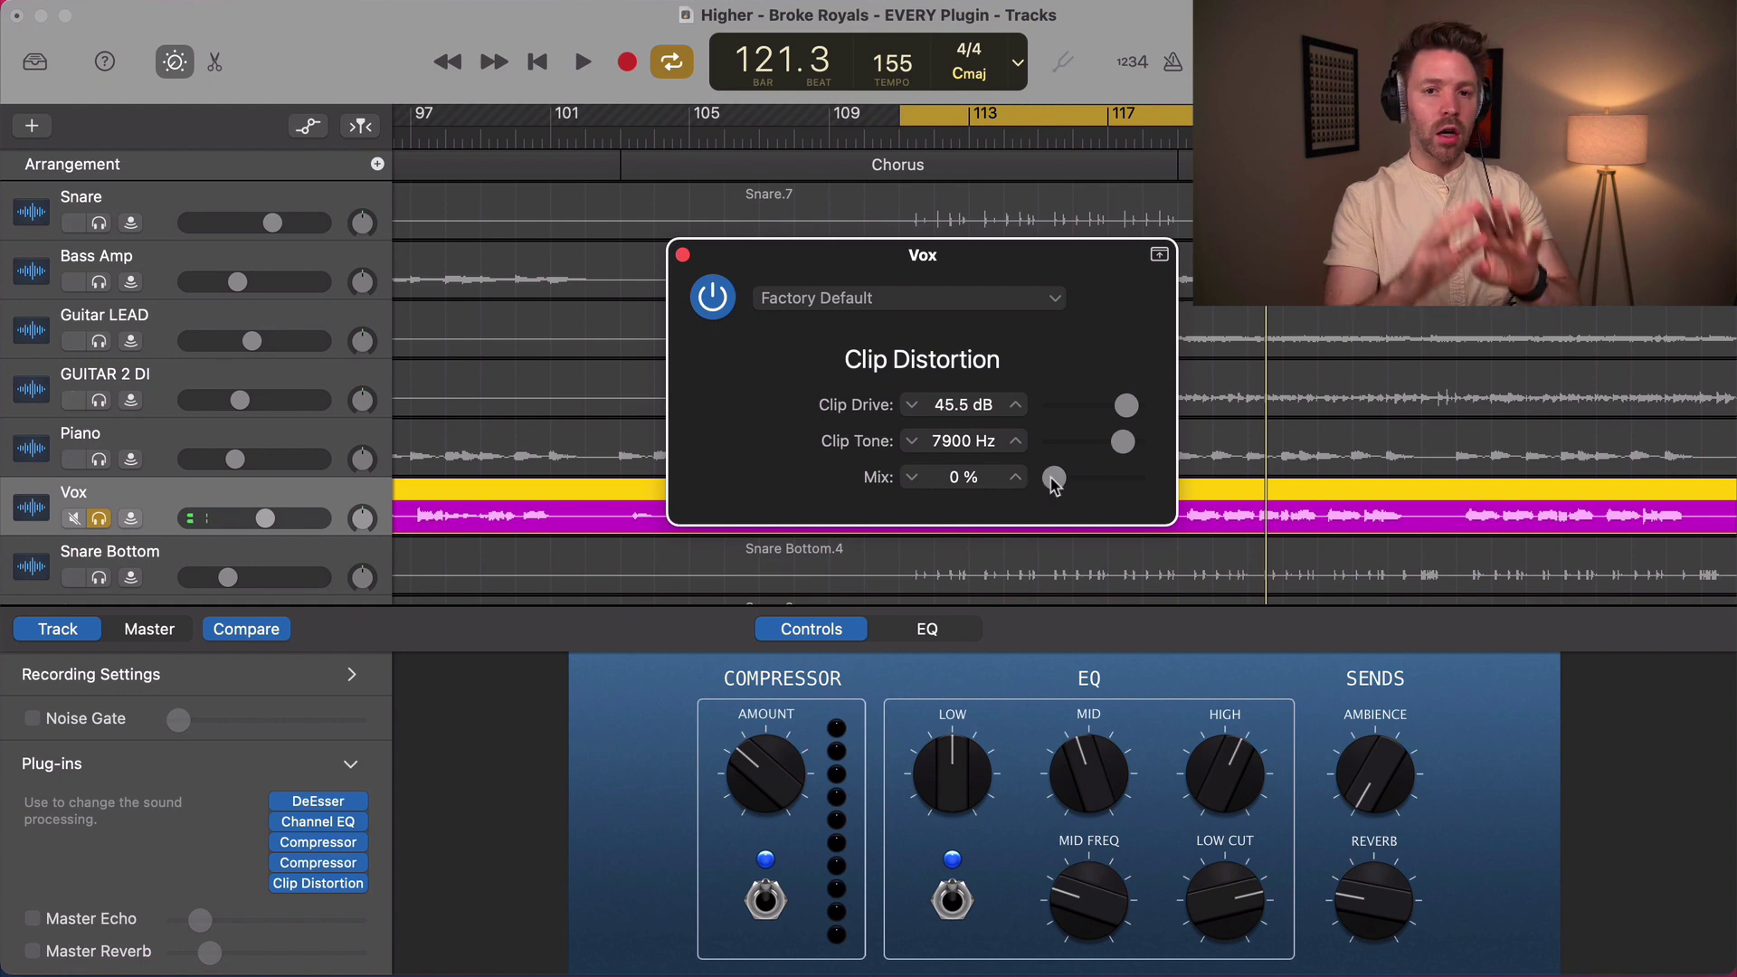
- Play the vocal and bypass Clip Distortion to hear the dry sound, stopping playback after a moment
{"action": "key", "text": "space"}
{"action": "left_click", "coordinate": [713, 299]}
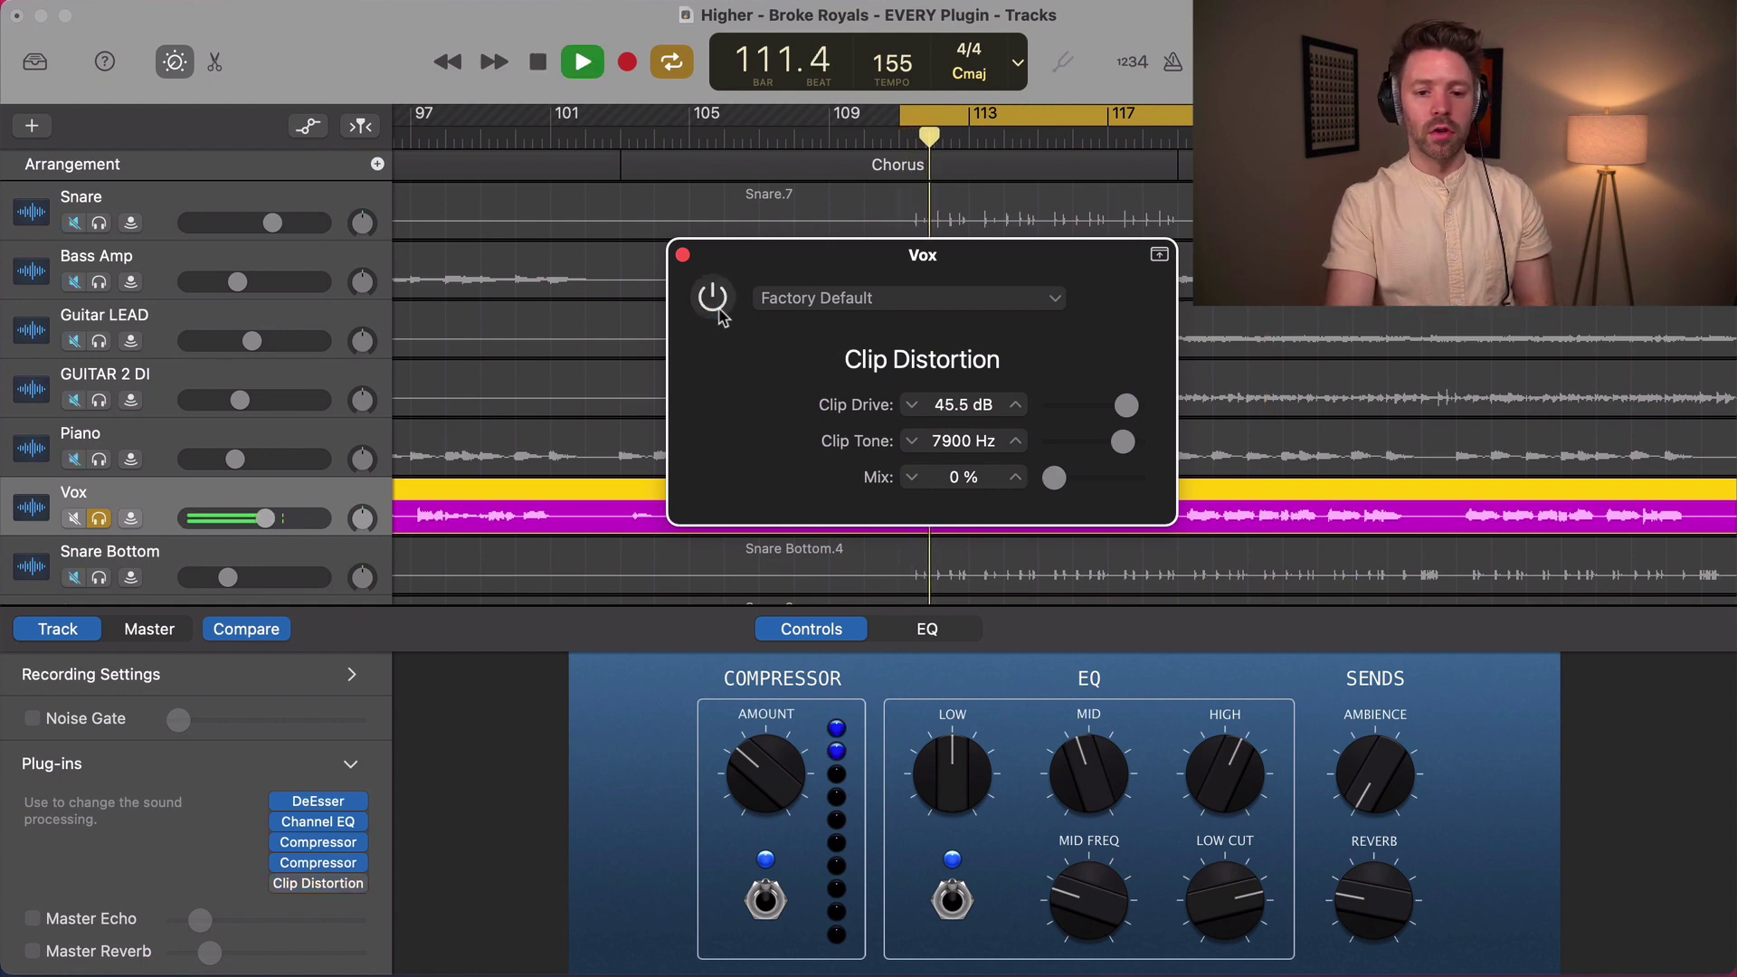
{"action": "key", "text": "space"}
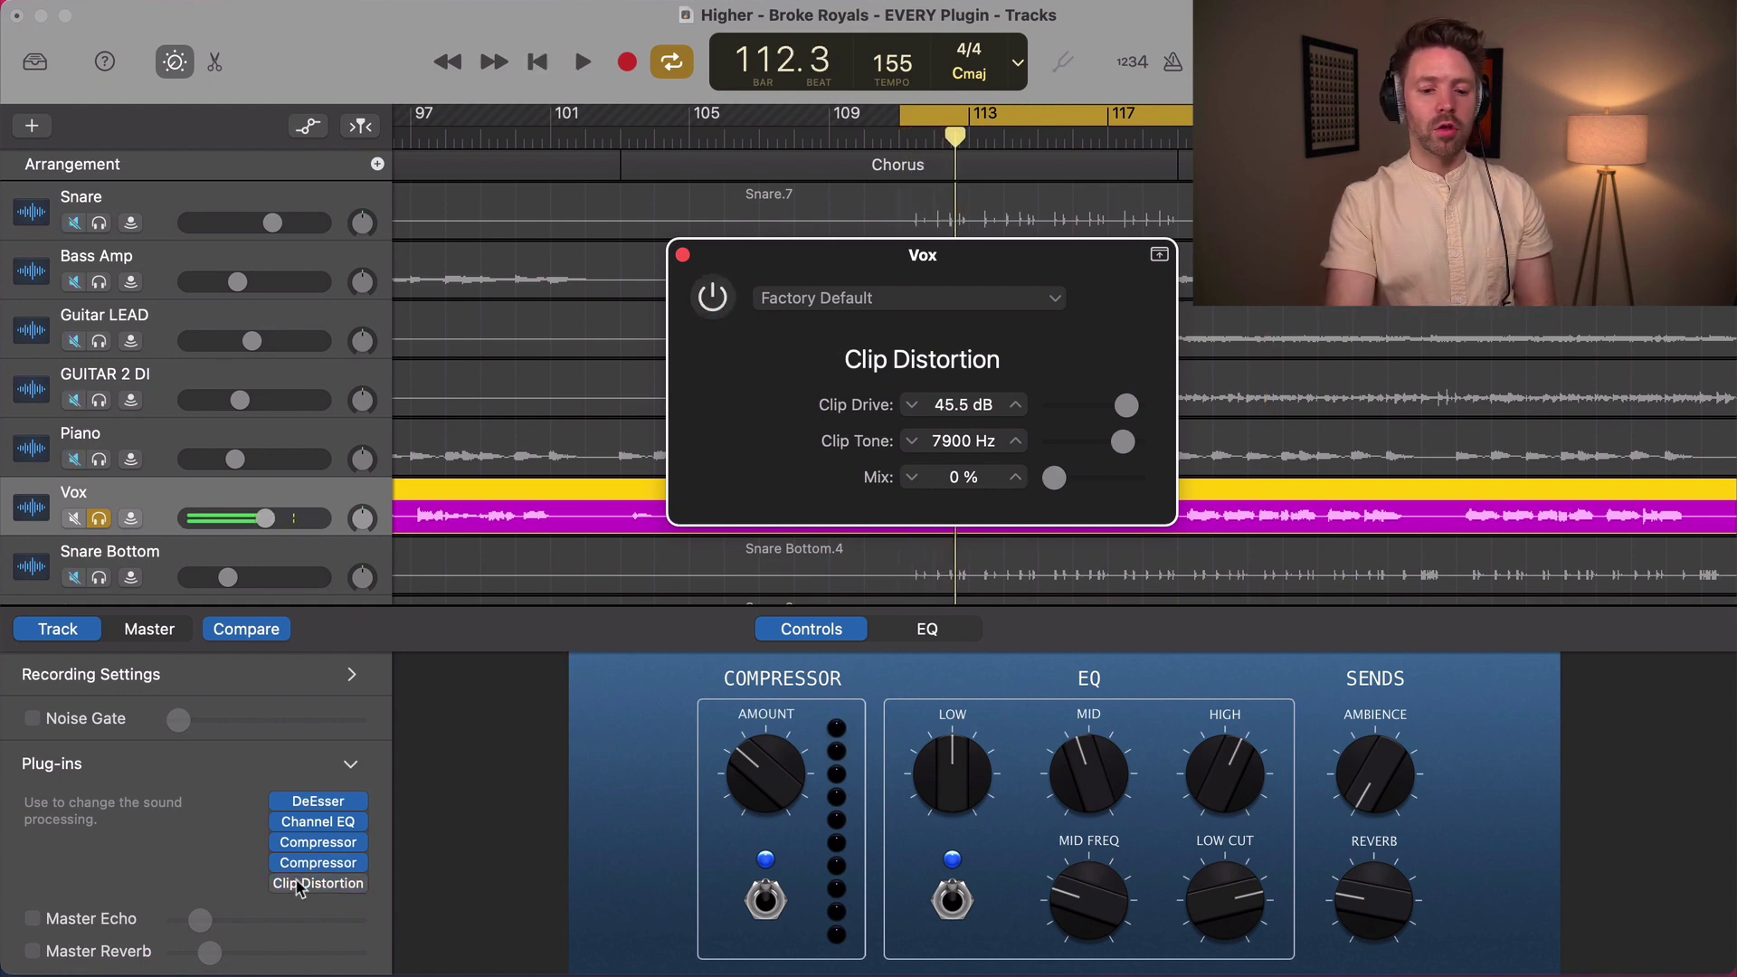
- Replace Clip Distortion with Distortion on the Vox track and, during playback, set Drive to 32.5 dB and Output to -18.0 dB
{"action": "left_click", "coordinate": [343, 885]}
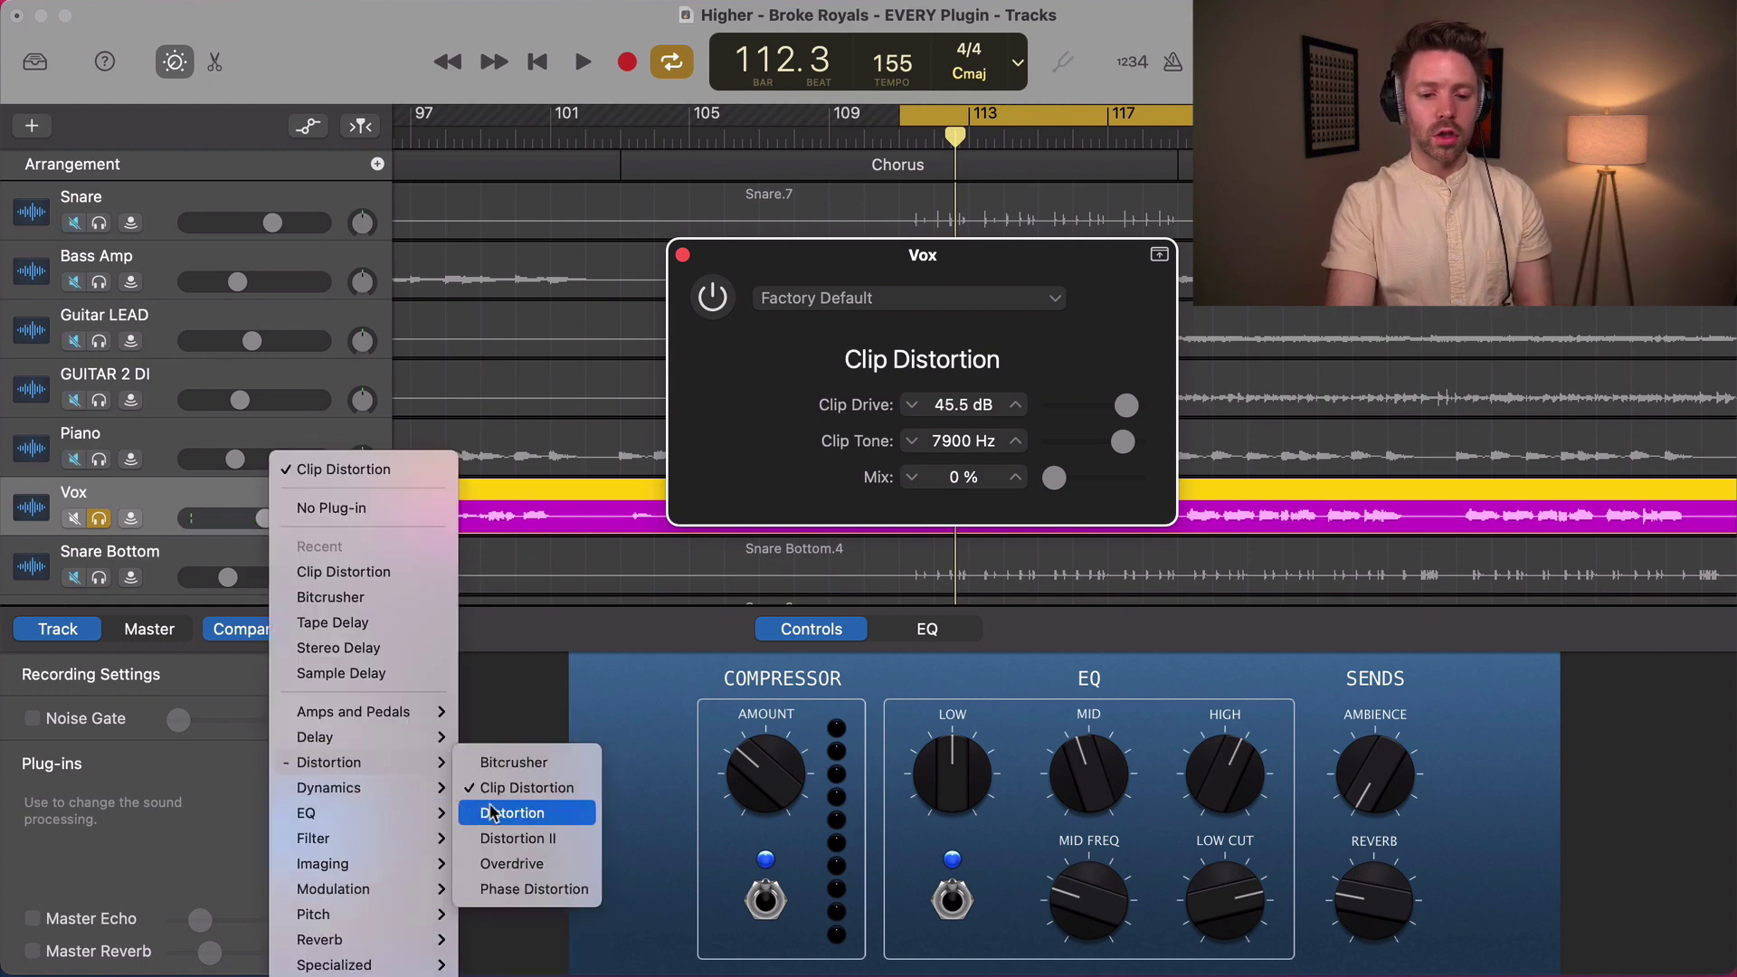
{"action": "left_click", "coordinate": [493, 811]}
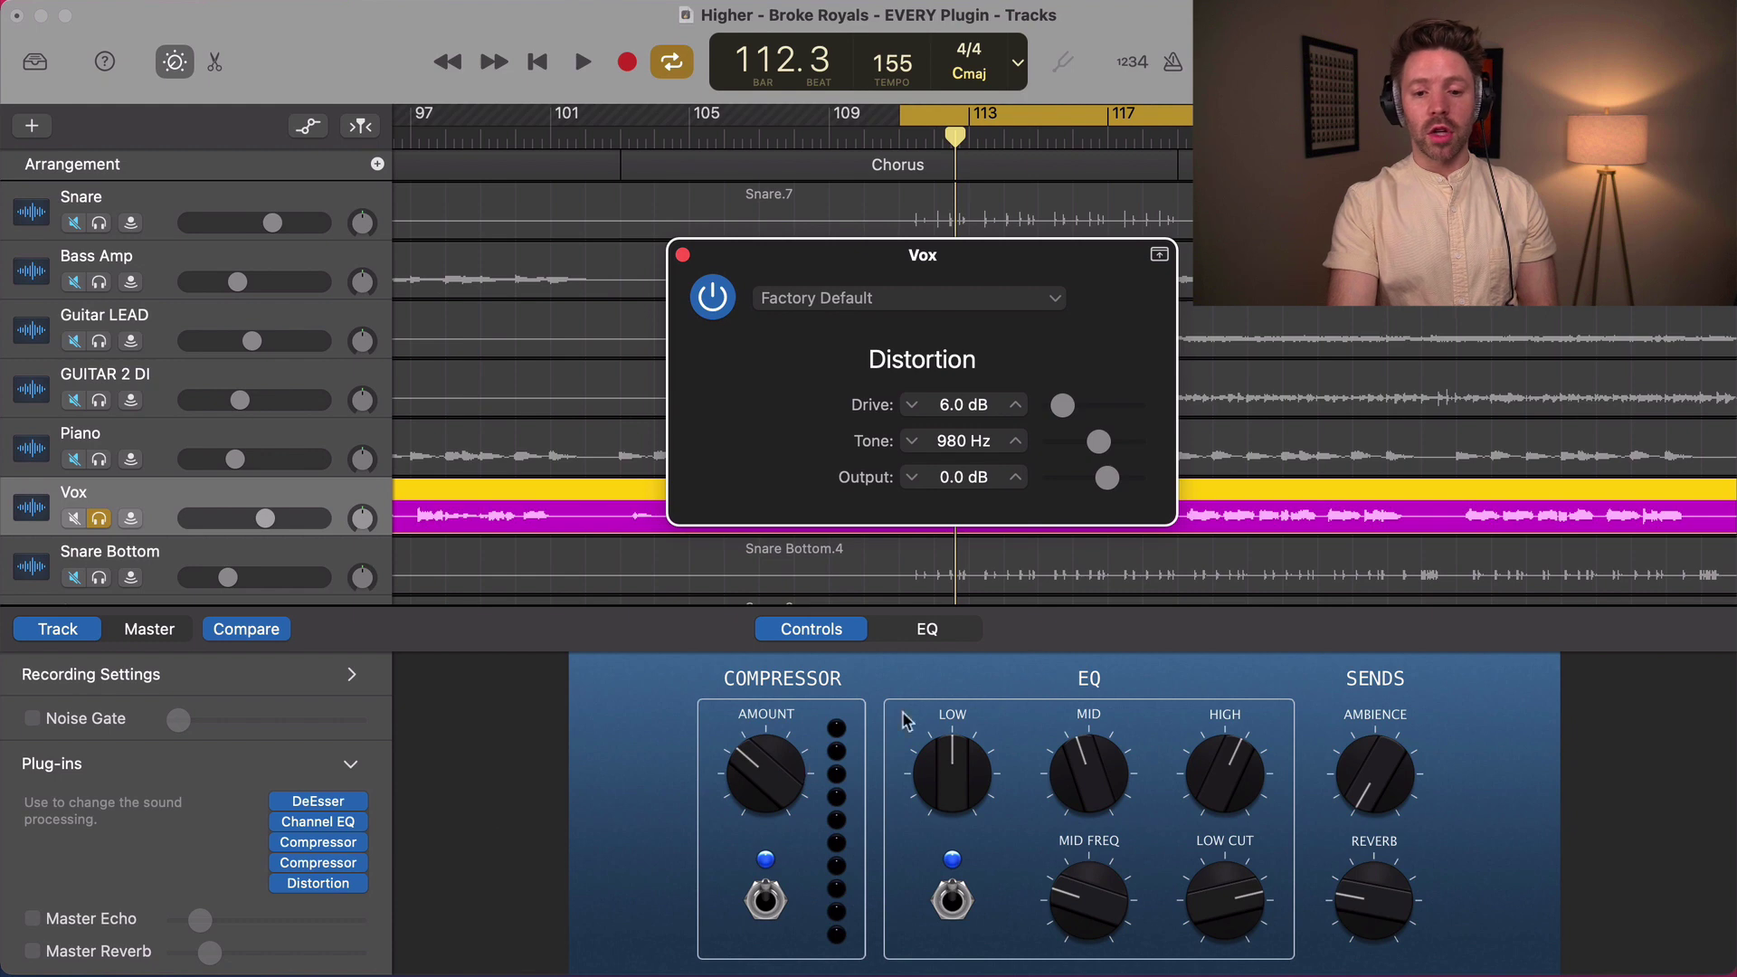
{"action": "key", "text": "space"}
{"action": "left_click_drag", "start_coordinate": [1063, 406], "coordinate": [1085, 417]}
{"action": "left_click_drag", "start_coordinate": [1105, 477], "coordinate": [1083, 477]}
{"action": "left_click_drag", "start_coordinate": [1090, 419], "coordinate": [1104, 409]}
{"action": "key", "text": "space"}
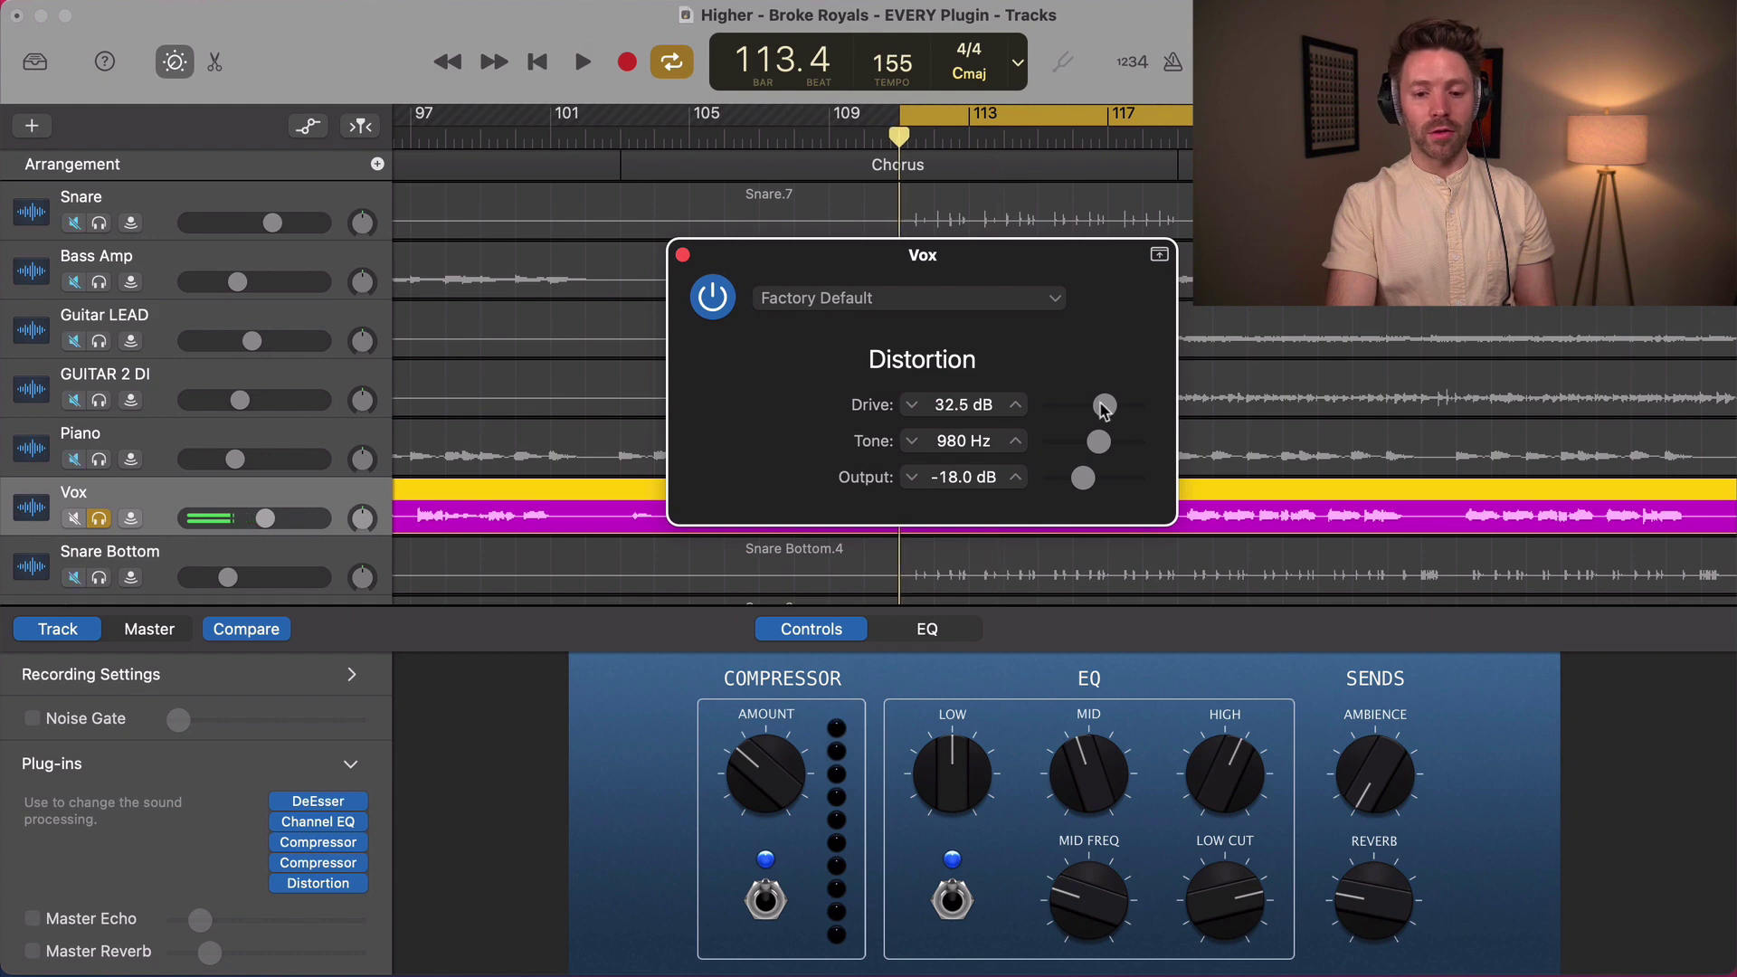
- Play the vocal again while setting Distortion's Tone to 460 Hz and Output to -22.5 dB, and stop playback
{"action": "key", "text": "space"}
{"action": "mouse_move", "coordinate": [1083, 477]}
{"action": "left_mouse_down"}
{"action": "mouse_move", "coordinate": [1136, 488]}
{"action": "mouse_move", "coordinate": [1077, 493]}
{"action": "mouse_move", "coordinate": [1126, 450]}
{"action": "mouse_move", "coordinate": [1089, 449]}
{"action": "left_mouse_up"}
{"action": "key", "text": "space"}
{"action": "key", "text": "space"}
{"action": "key", "text": "space"}
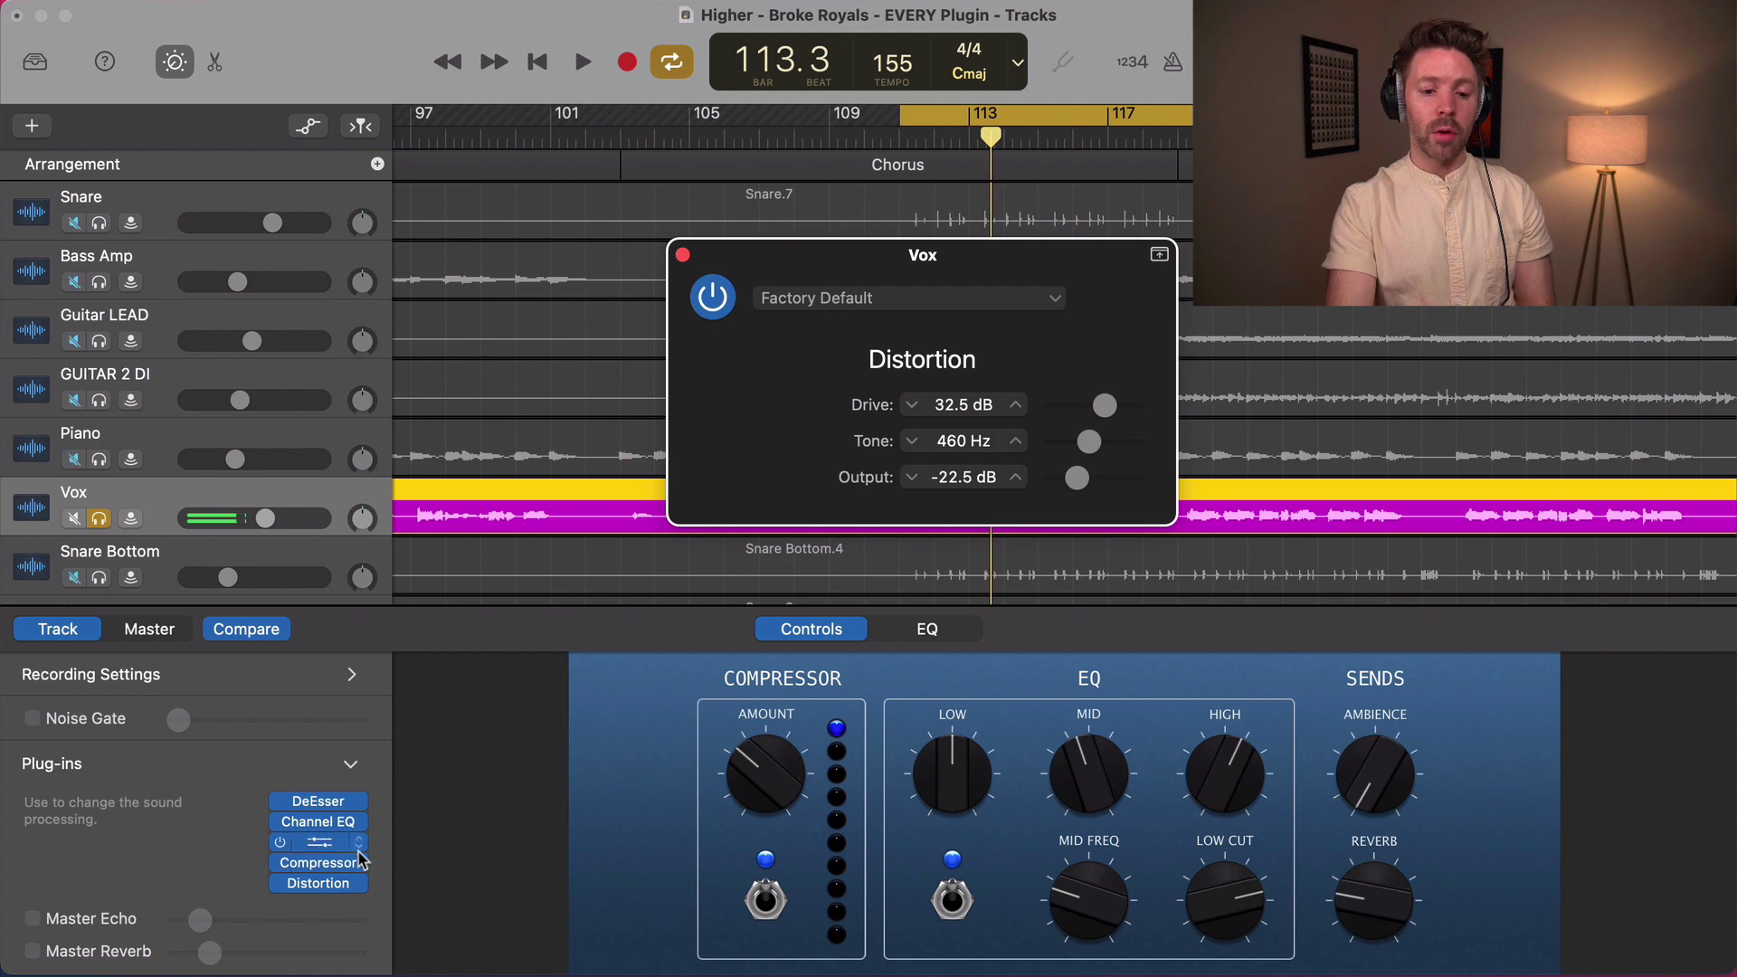
- Replace Distortion with Overdrive and, during playback, set Drive to 13 dB and Tone to 1300 Hz before stopping
{"action": "left_click", "coordinate": [360, 883]}
{"action": "mouse_move", "coordinate": [425, 763]}
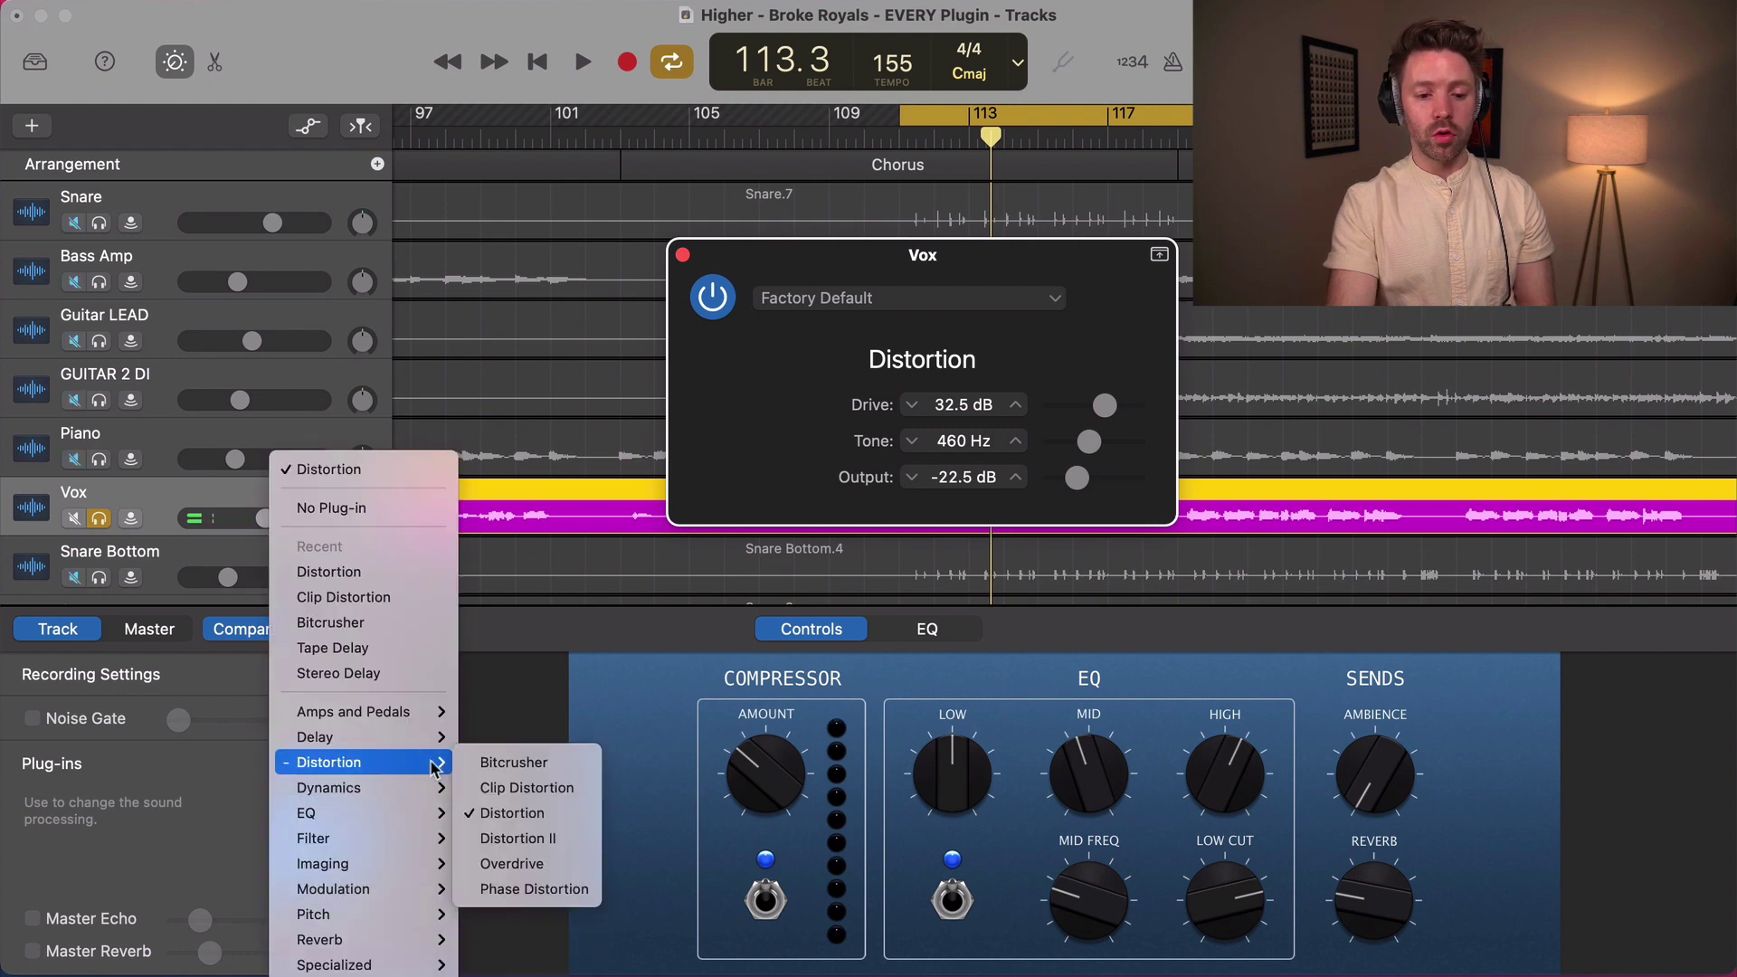
{"action": "left_click", "coordinate": [540, 865]}
{"action": "key", "text": "space"}
{"action": "left_click_drag", "start_coordinate": [1073, 405], "coordinate": [1097, 443]}
{"action": "key", "text": "space"}
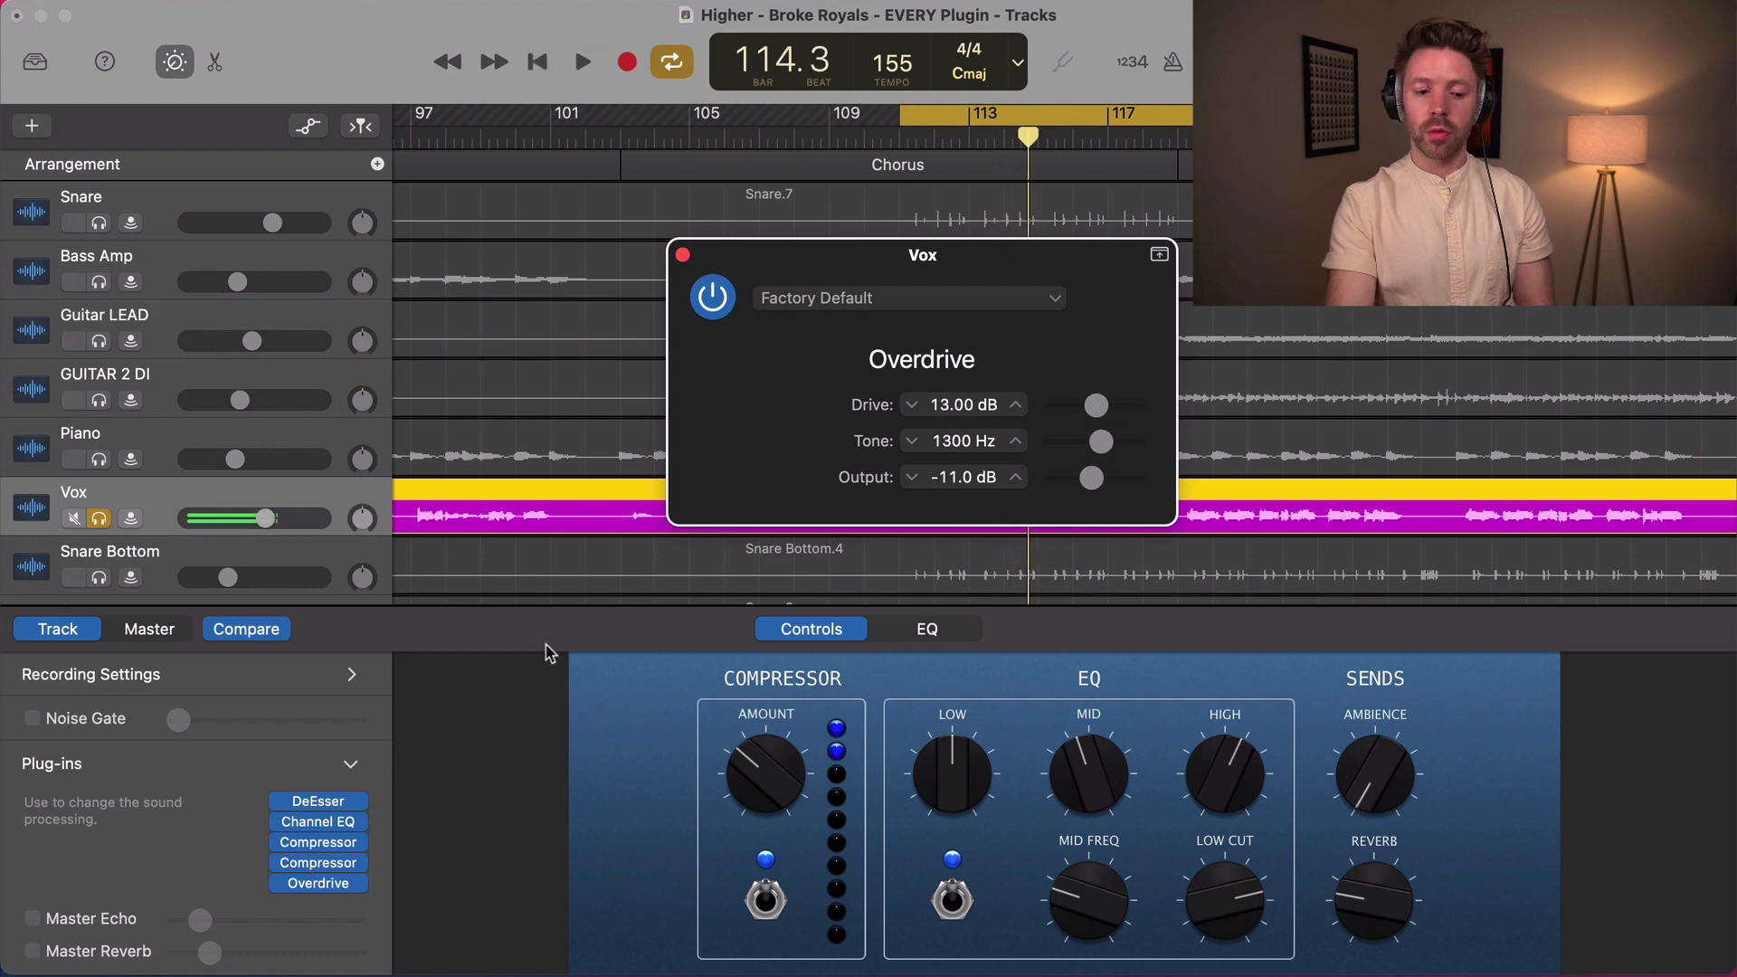
- Replace Overdrive with Distortion II, load its Vocal Fuzz preset, and play the vocal briefly before stopping
{"action": "left_click", "coordinate": [318, 883]}
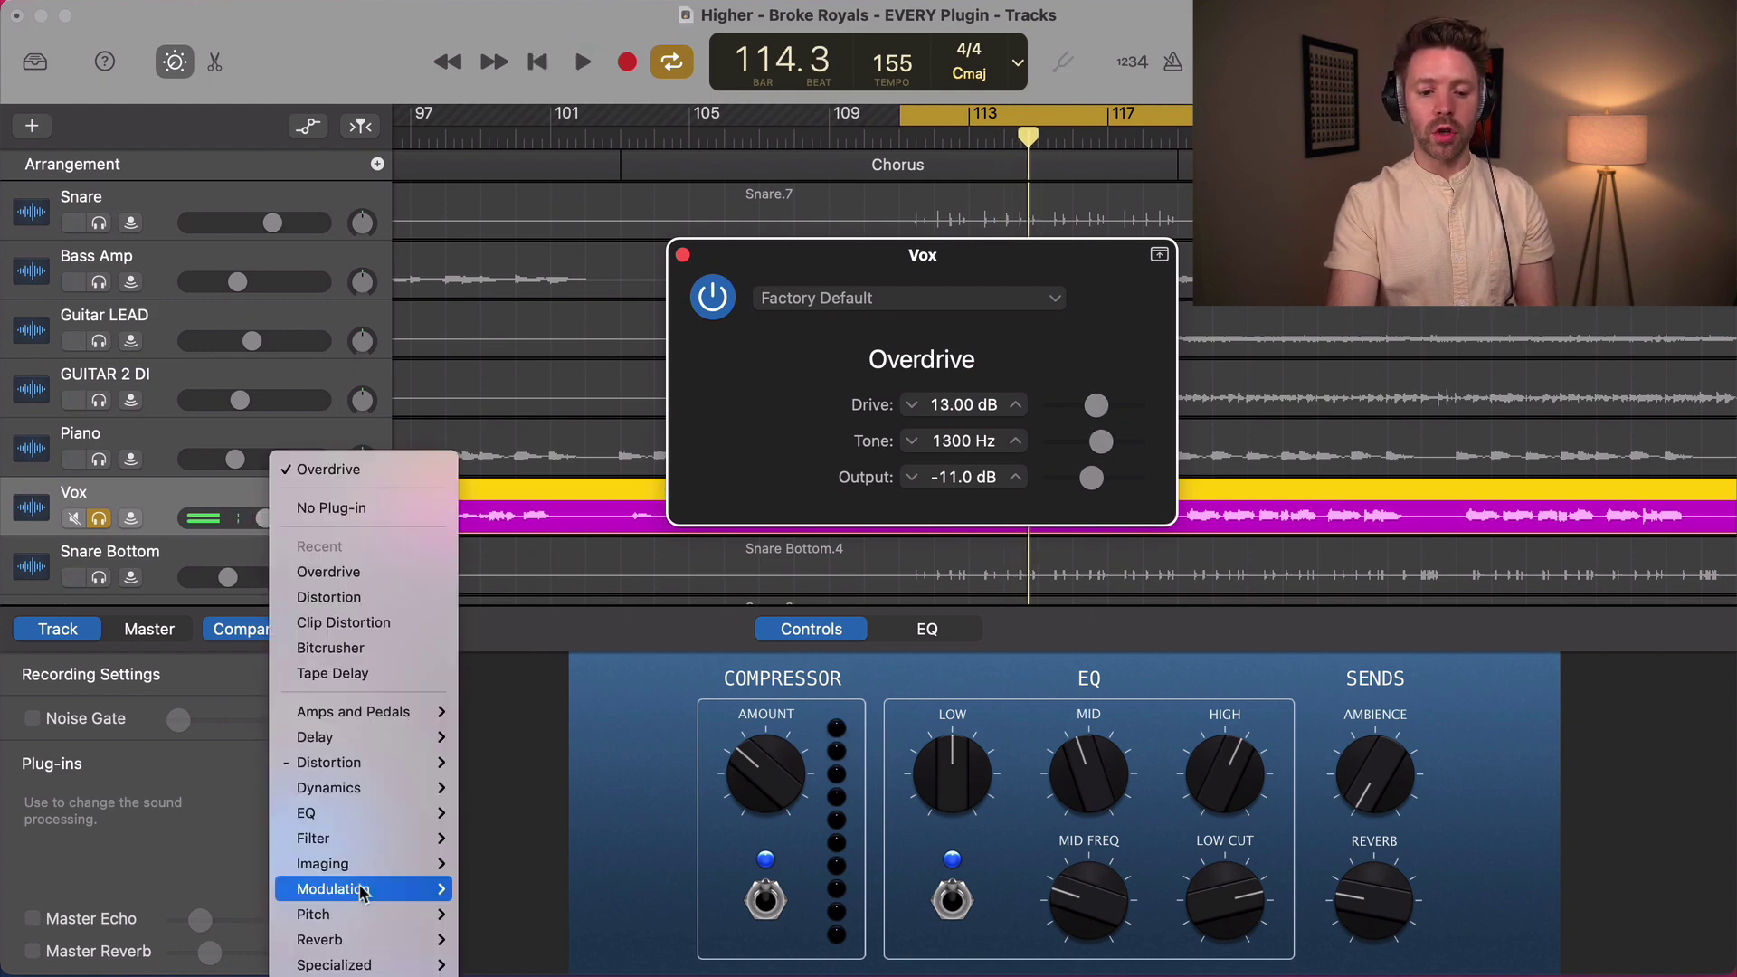
{"action": "mouse_move", "coordinate": [409, 770]}
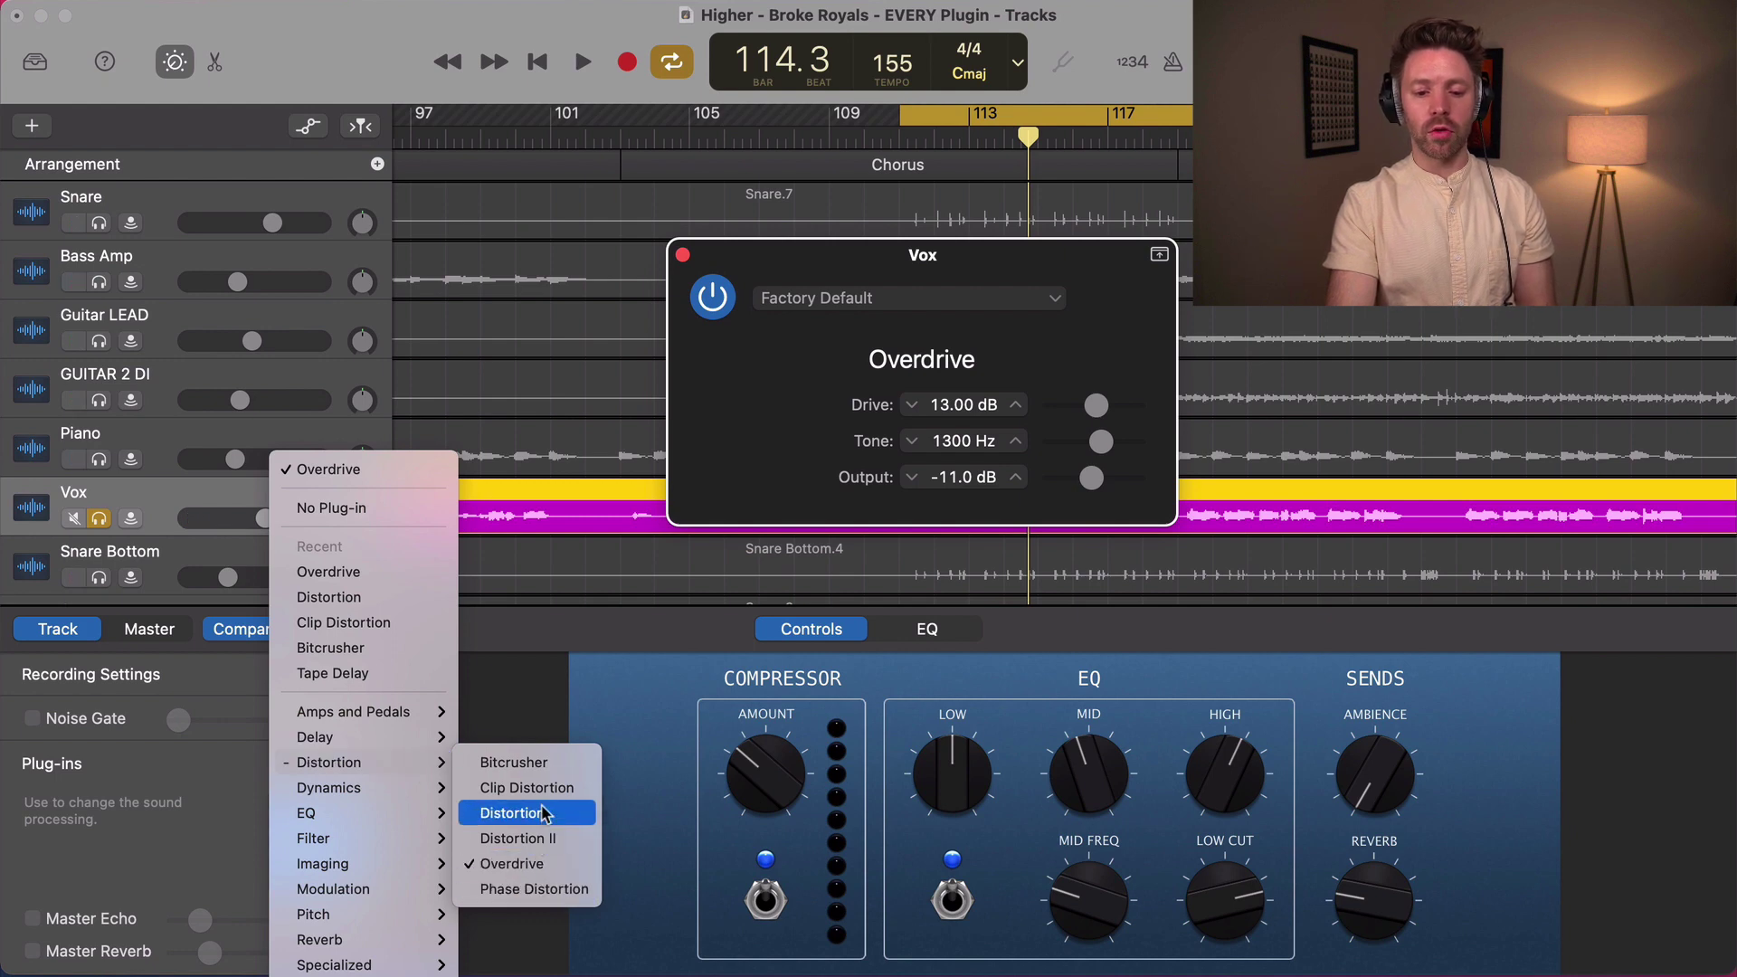
{"action": "left_click", "coordinate": [542, 838]}
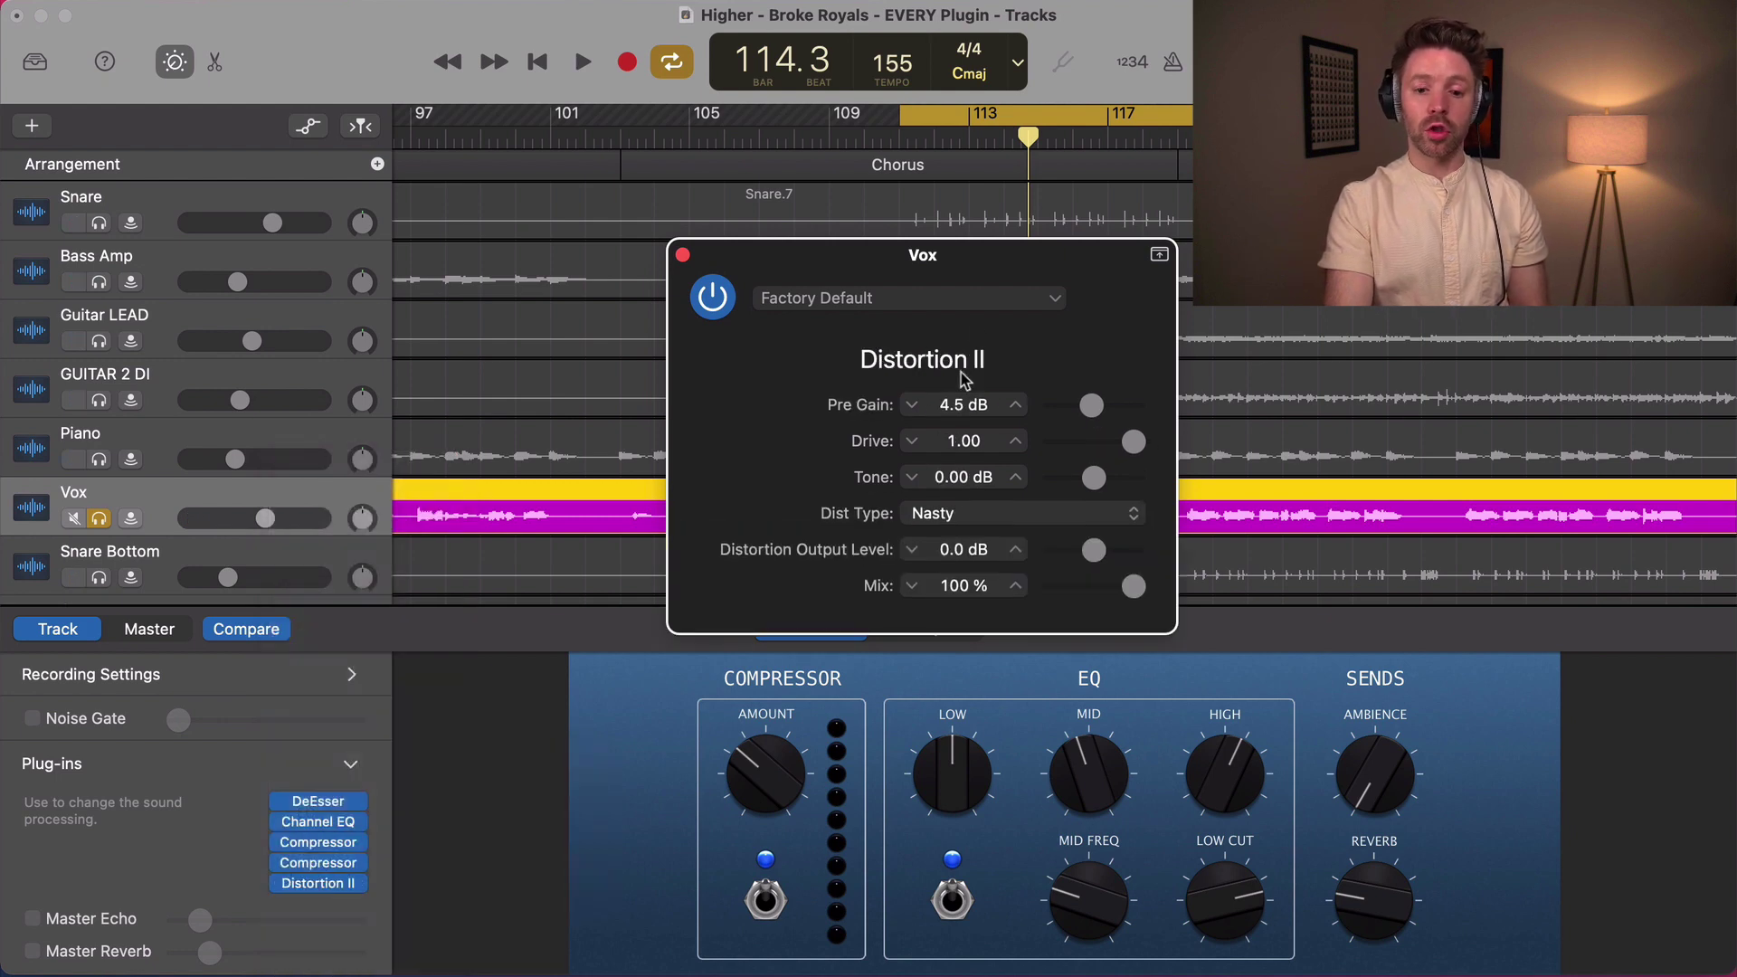
{"action": "left_click", "coordinate": [982, 302]}
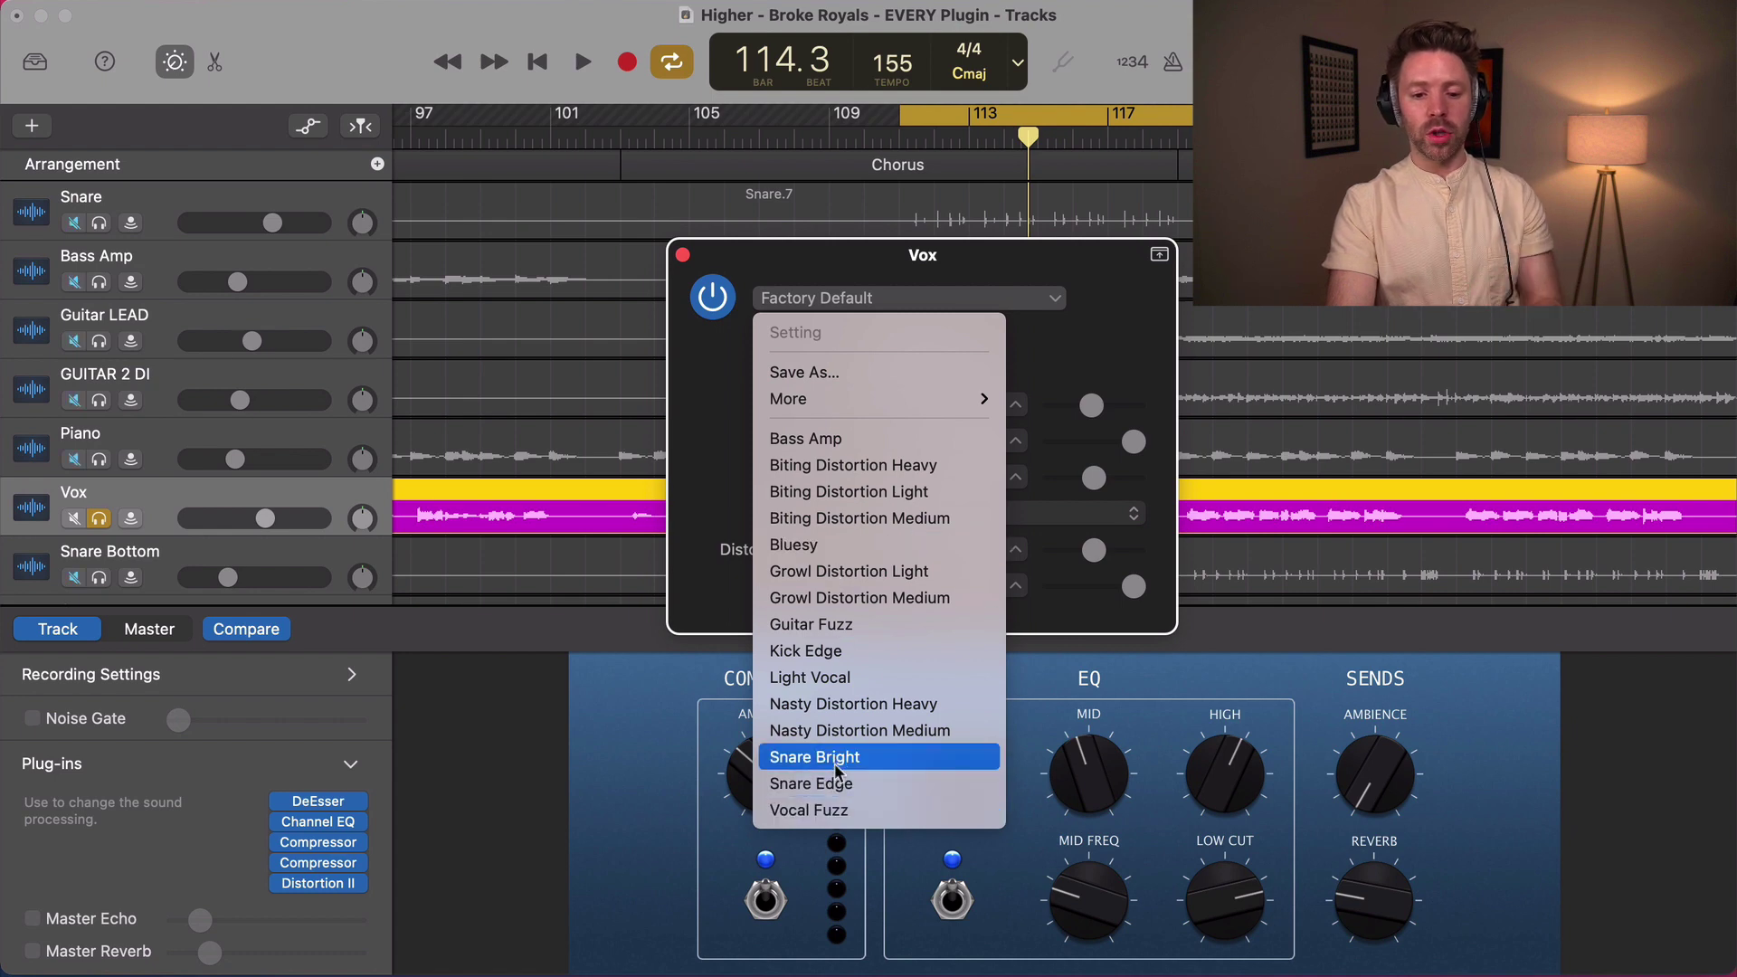
{"action": "left_click", "coordinate": [834, 810]}
{"action": "key", "text": "space"}
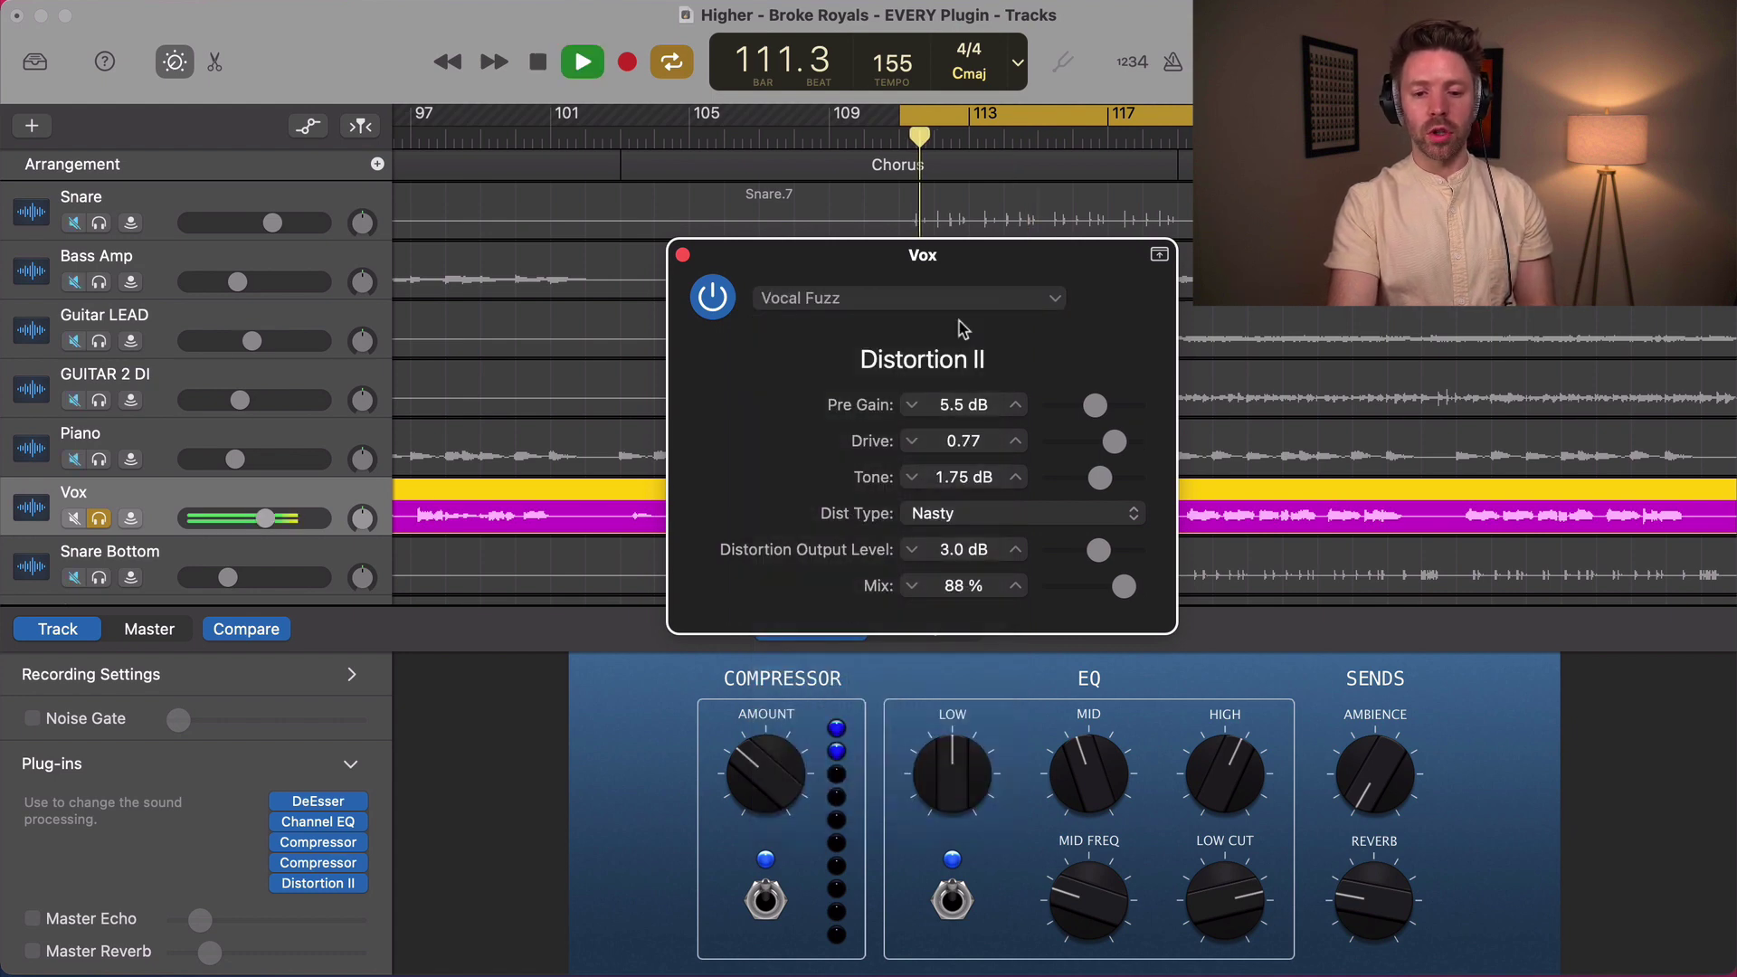
{"action": "key", "text": "space"}
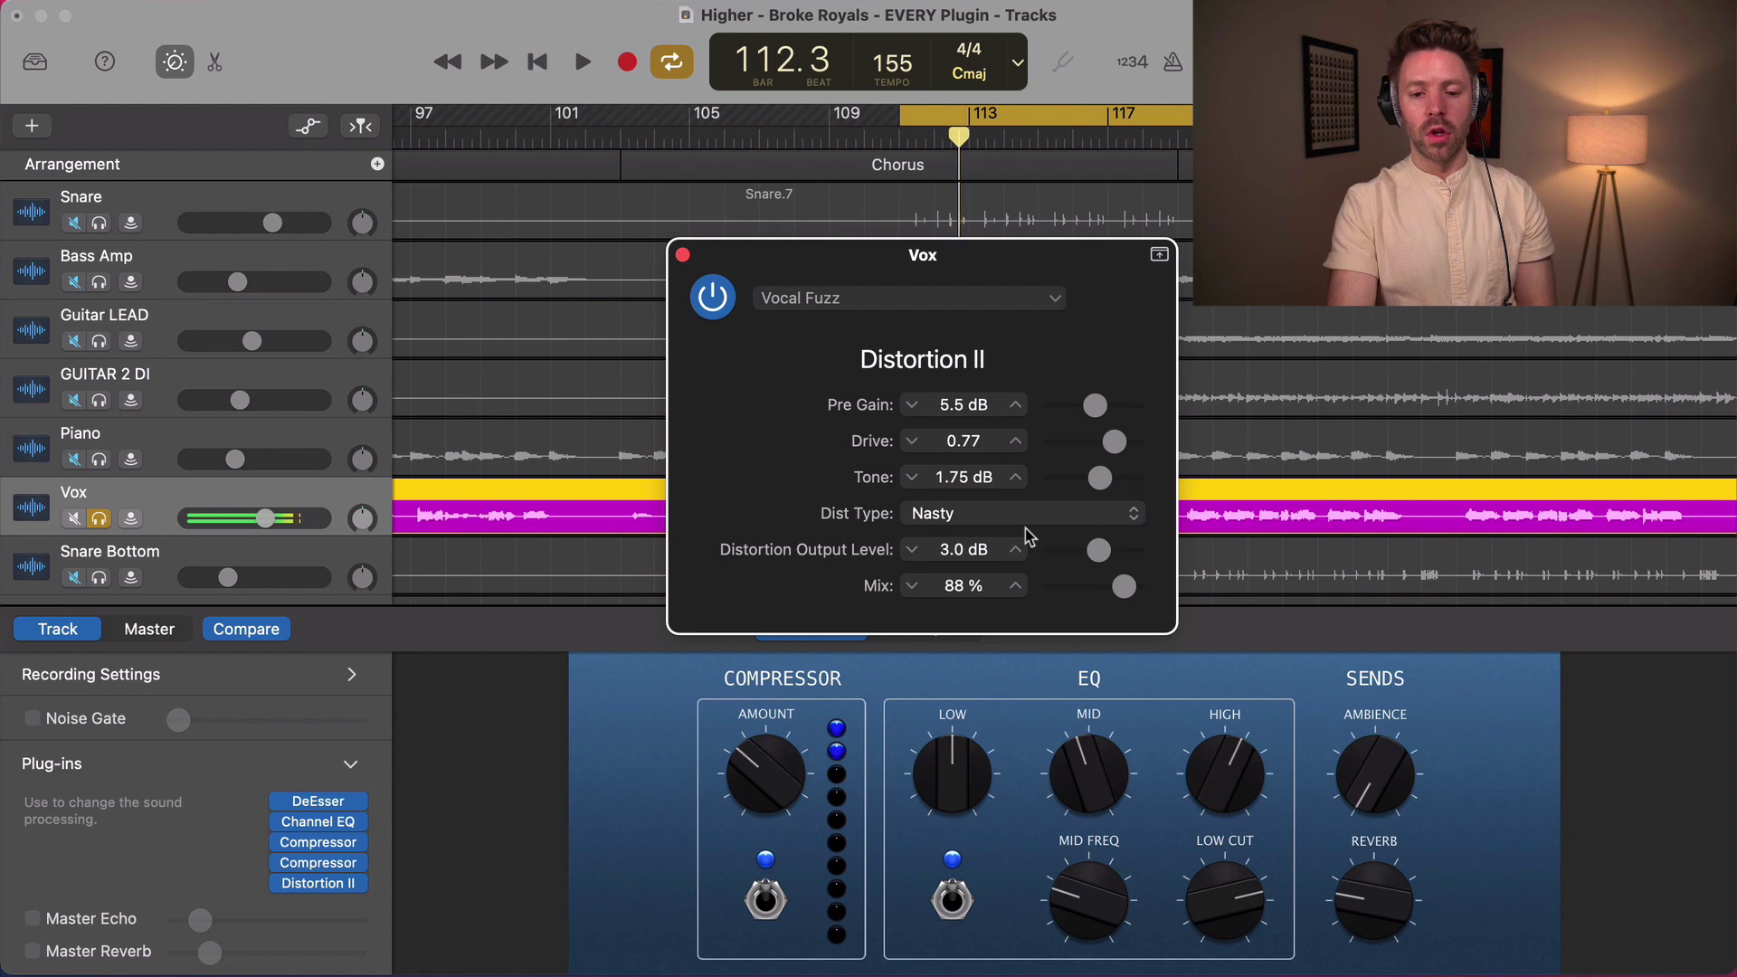
- Set Distortion II's Pre Gain to -2.5 dB, Drive to 0.70 and Tone to 2.50 dB, and audition the vocal briefly
{"action": "left_click", "coordinate": [1031, 512]}
{"action": "left_click", "coordinate": [1084, 431]}
{"action": "left_click_drag", "start_coordinate": [1095, 405], "coordinate": [1104, 474]}
{"action": "key", "text": "space"}
{"action": "key", "text": "space"}
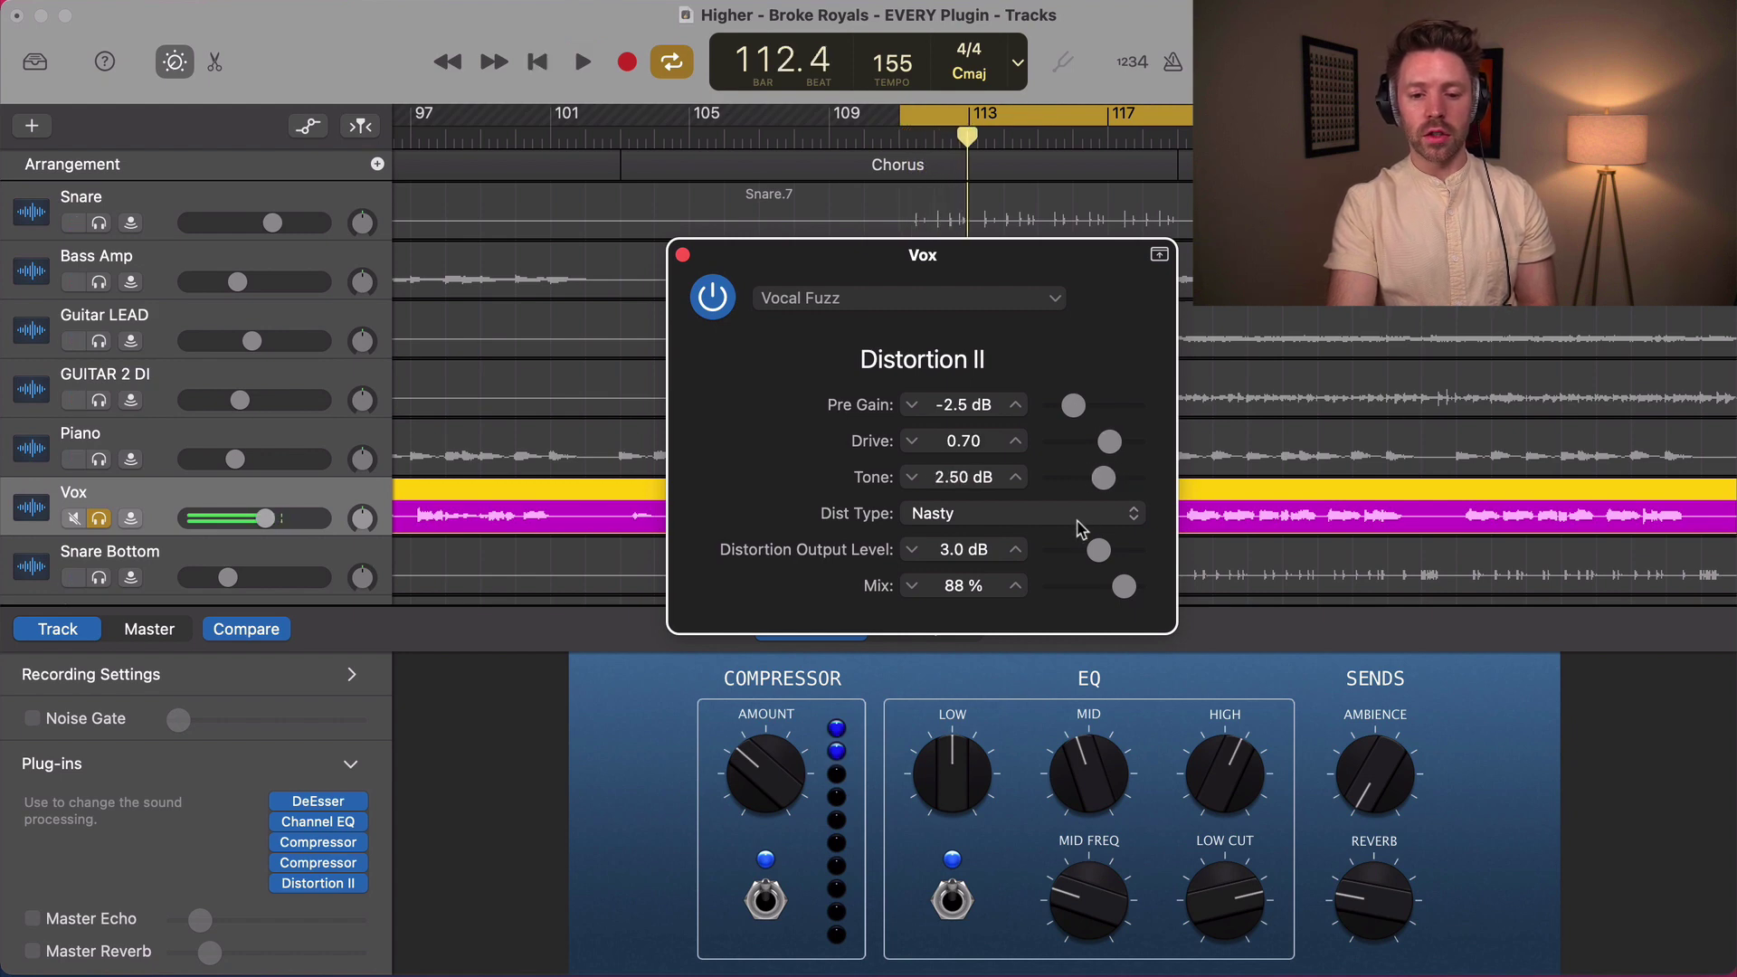
- Change Distortion II's Dist Type to Class AB, soft and lower Mix to 36 % while the vocal plays, then stop
{"action": "left_click", "coordinate": [1080, 528]}
{"action": "left_click", "coordinate": [1031, 540]}
{"action": "key", "text": "space"}
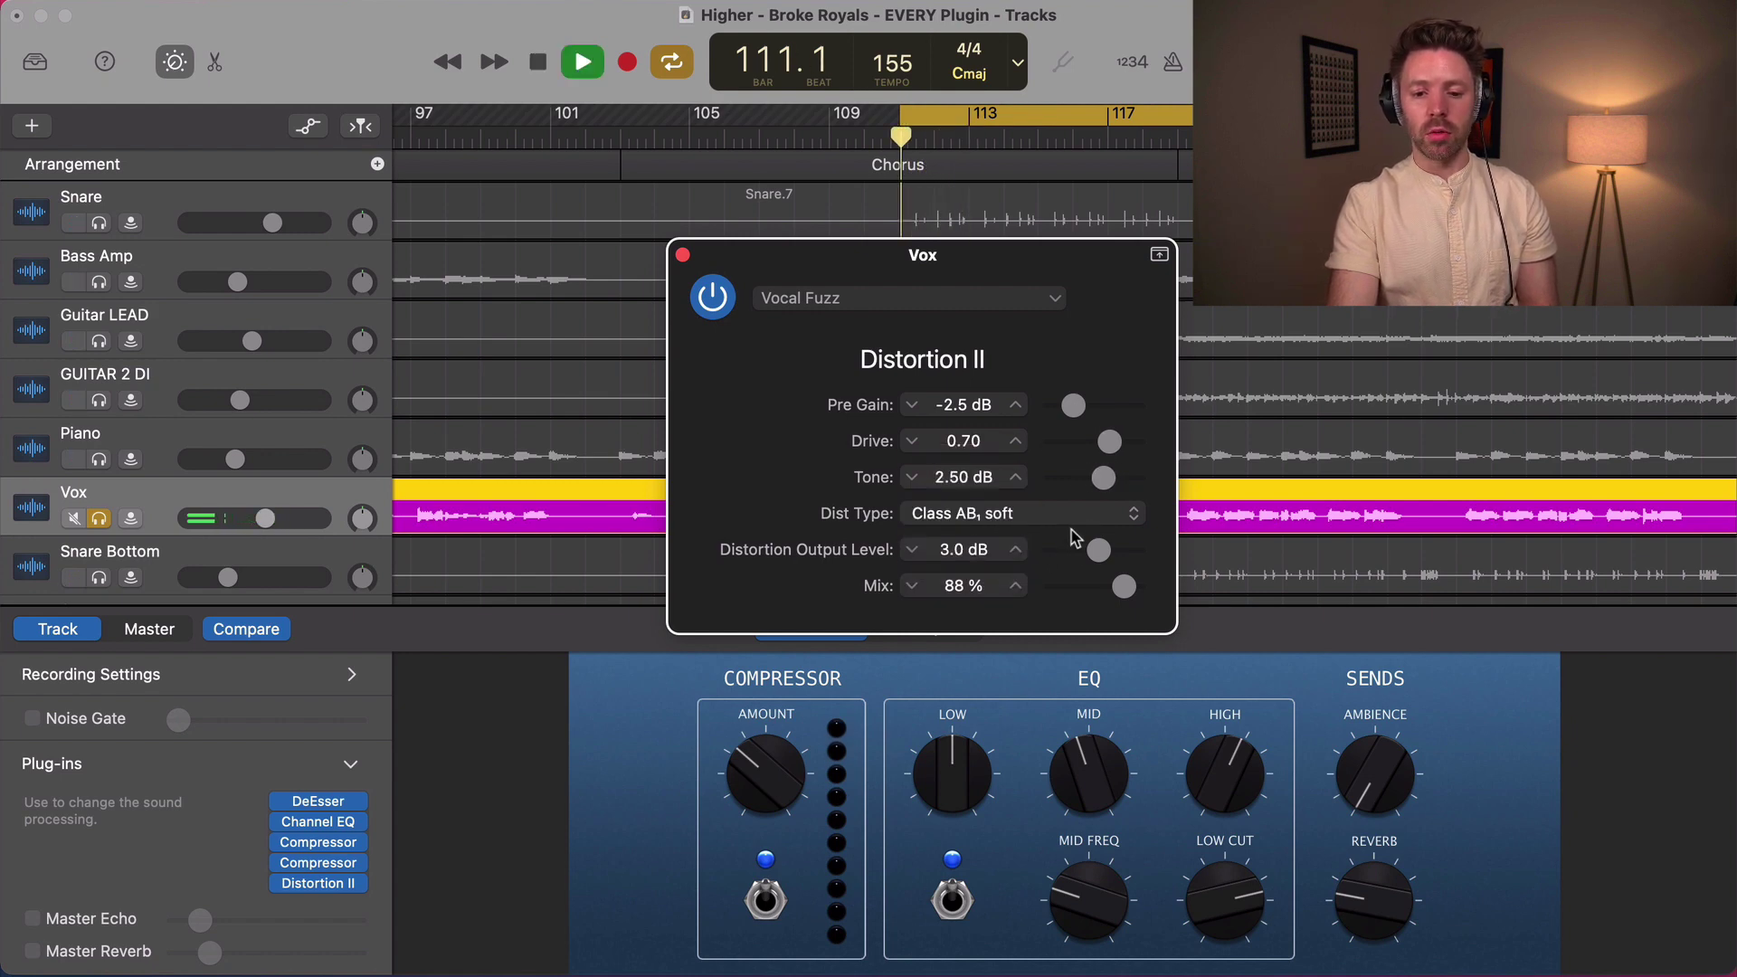
{"action": "left_click_drag", "start_coordinate": [1124, 586], "coordinate": [1084, 601]}
{"action": "key", "text": "space"}
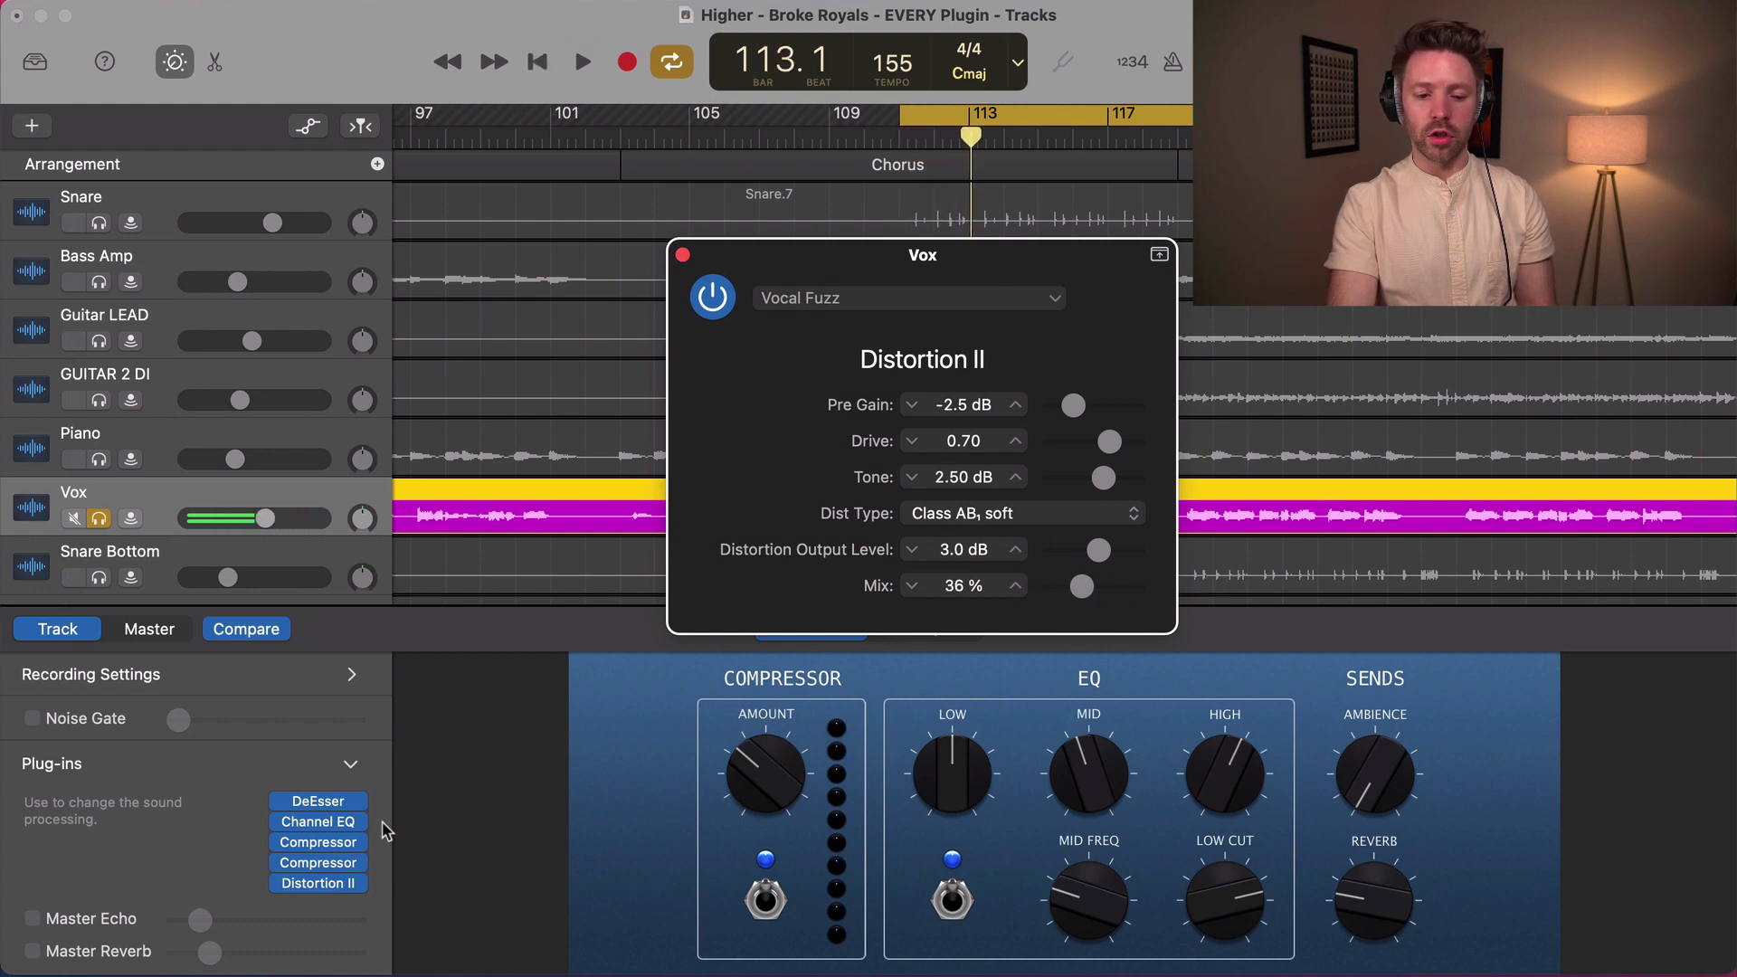
- Replace Distortion II with Phase Distortion, load its Resonant Fuzz preset, and play the vocal briefly before stopping
{"action": "left_click", "coordinate": [361, 884]}
{"action": "mouse_move", "coordinate": [395, 771]}
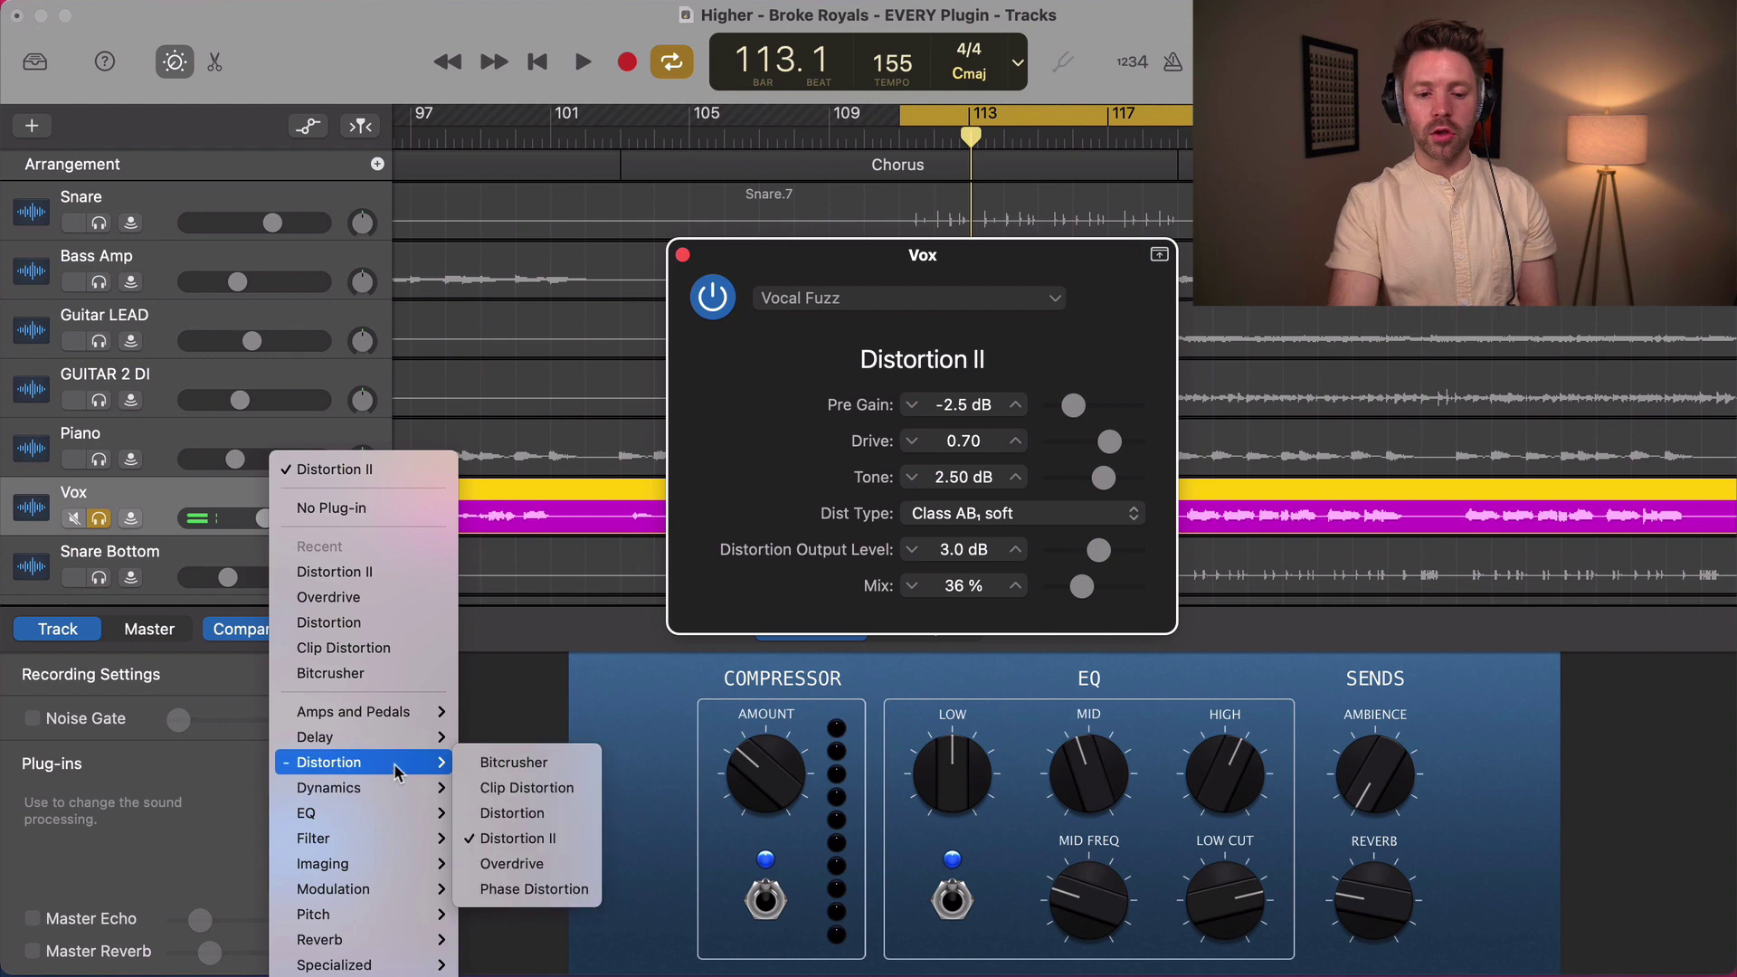
{"action": "left_click", "coordinate": [693, 894]}
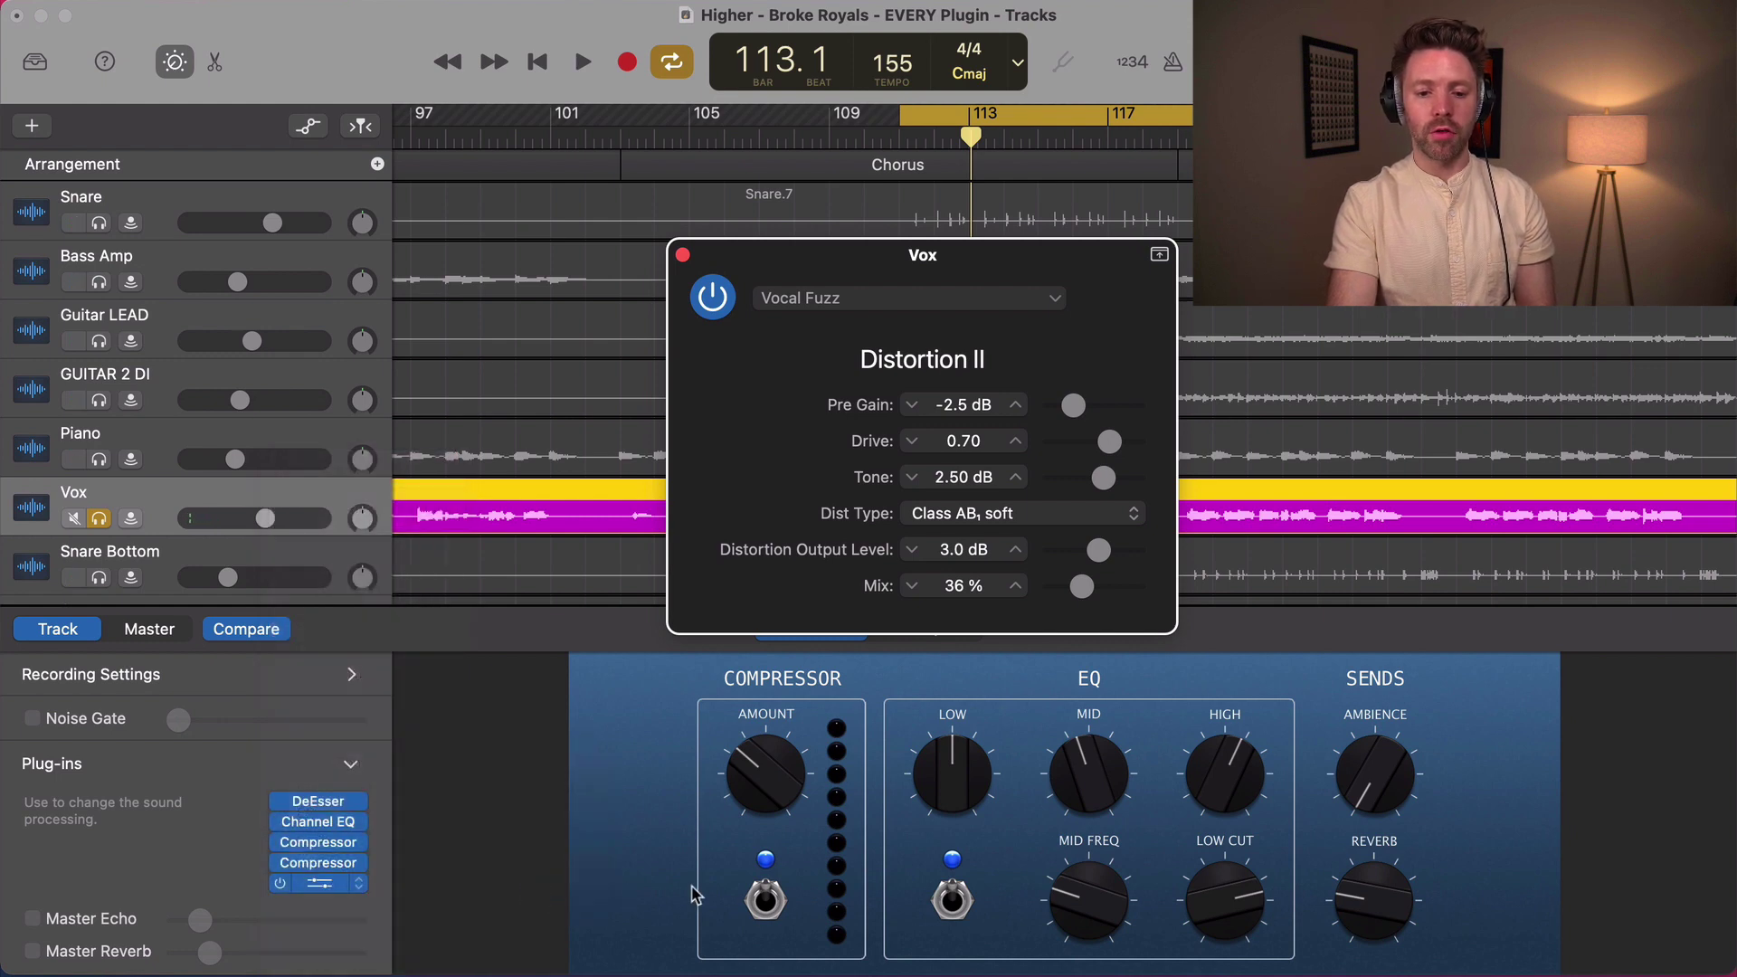
{"action": "left_click", "coordinate": [855, 306]}
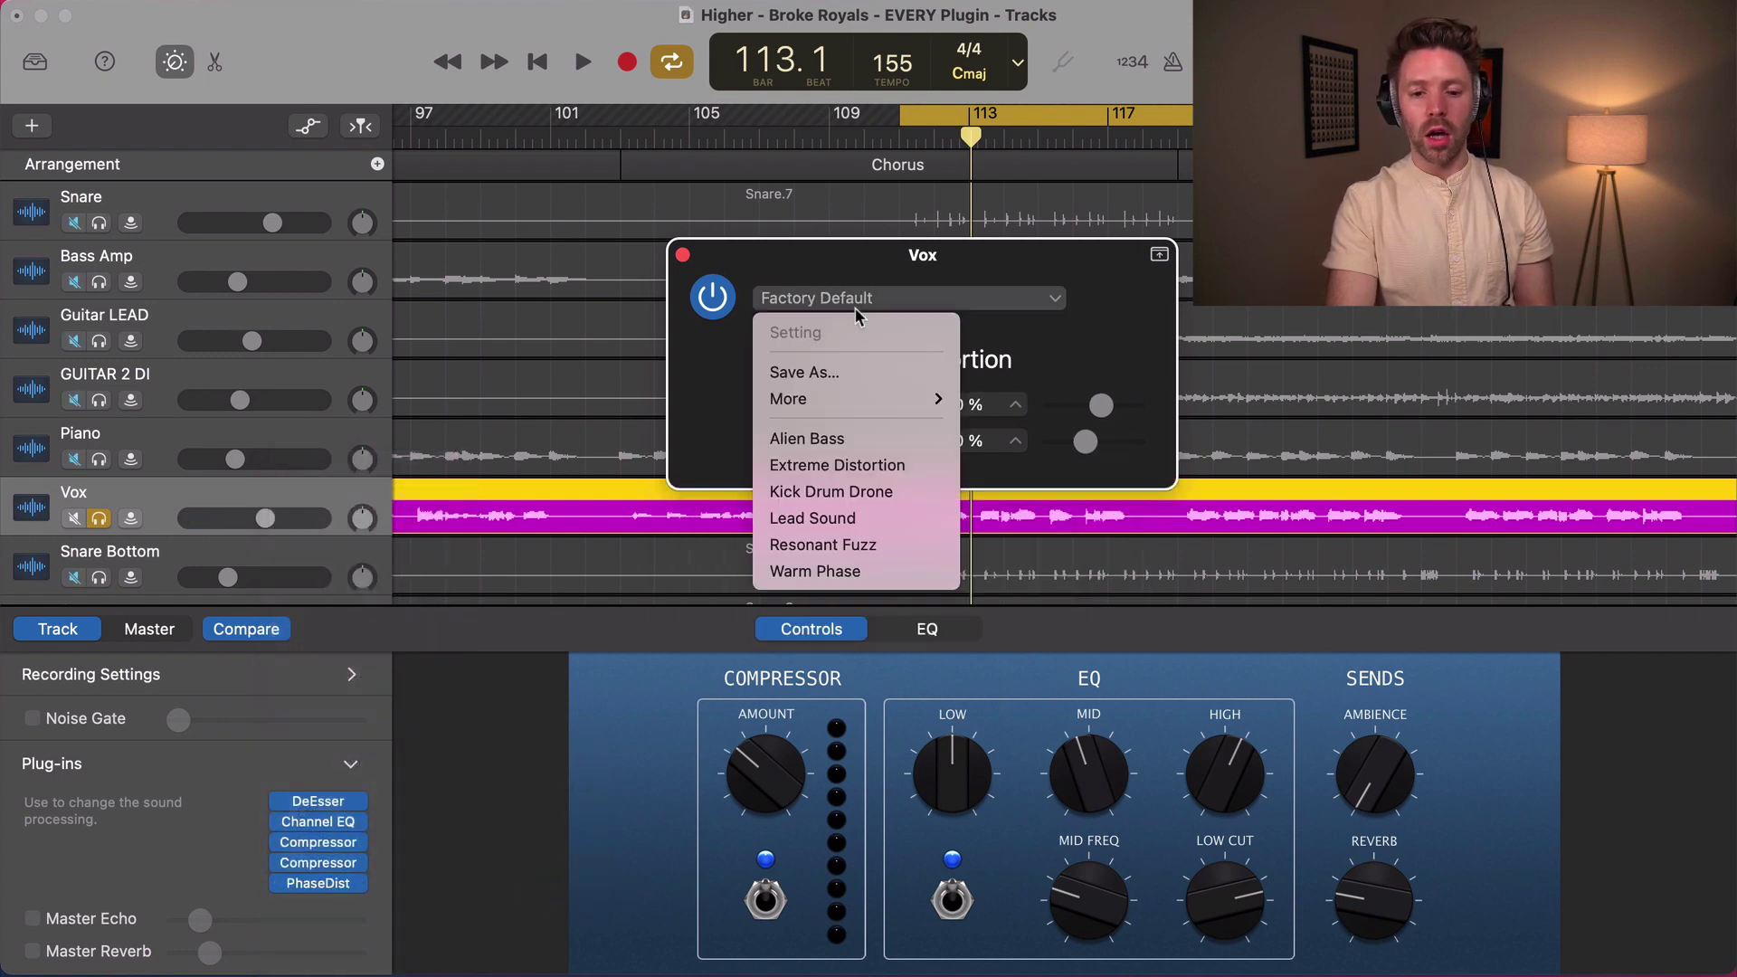
{"action": "left_click", "coordinate": [894, 545]}
{"action": "key", "text": "space"}
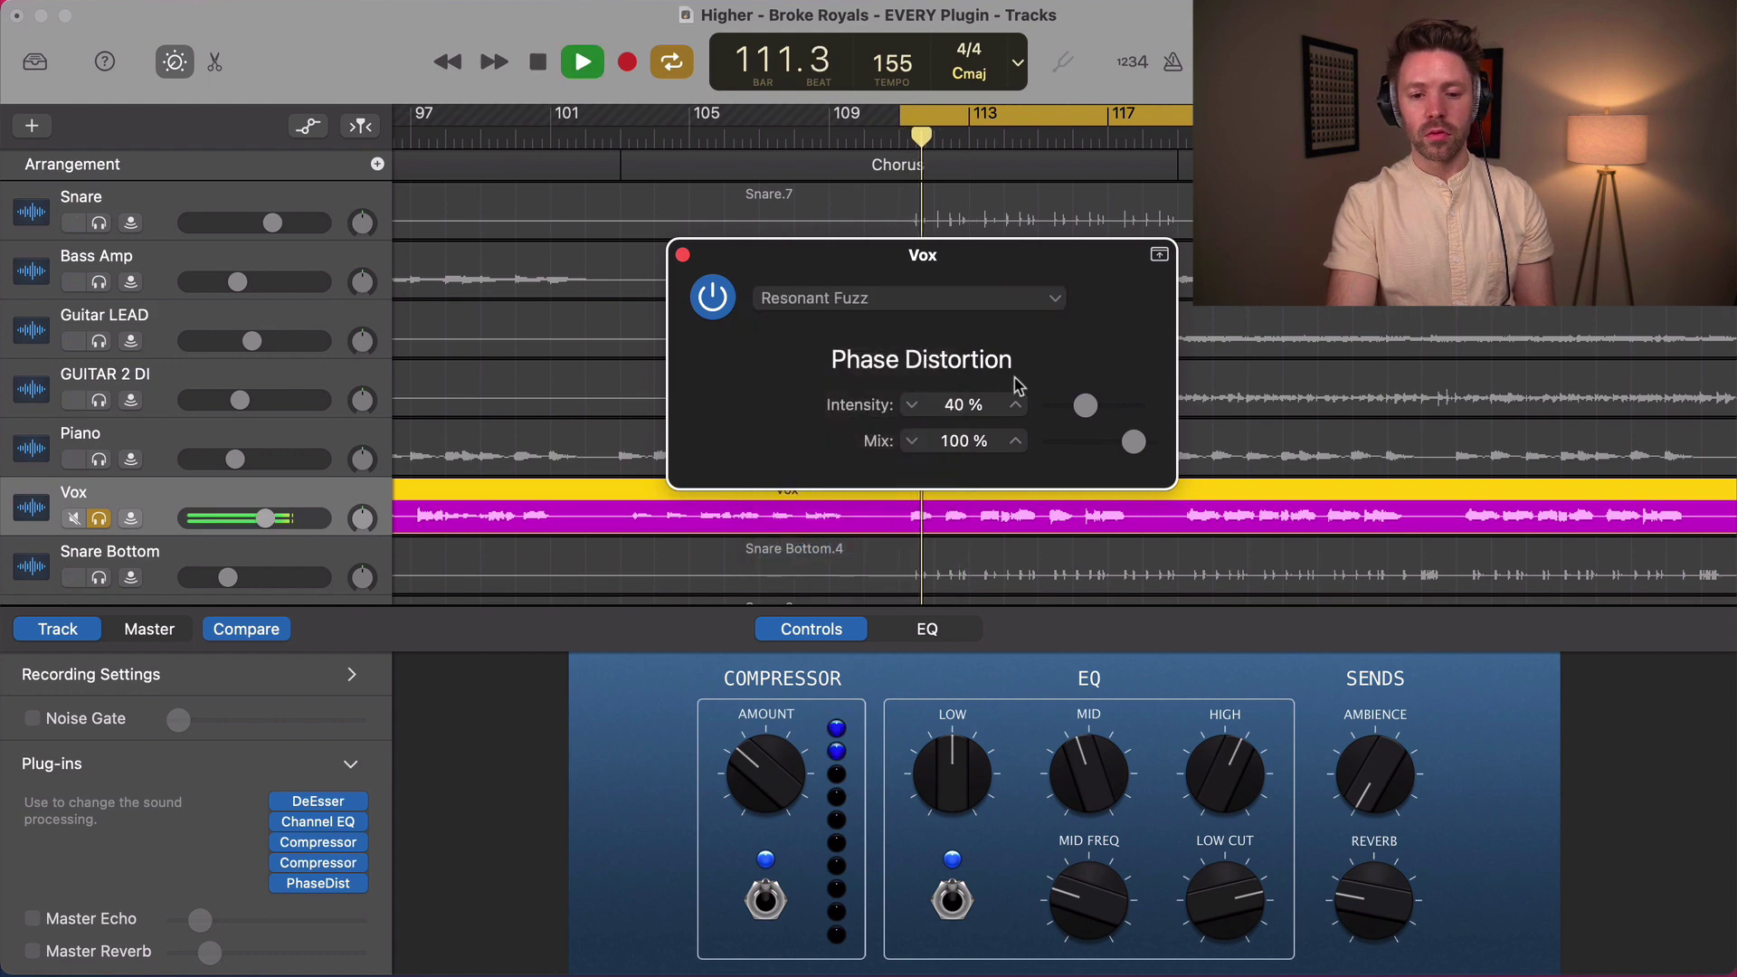
{"action": "key", "text": "space"}
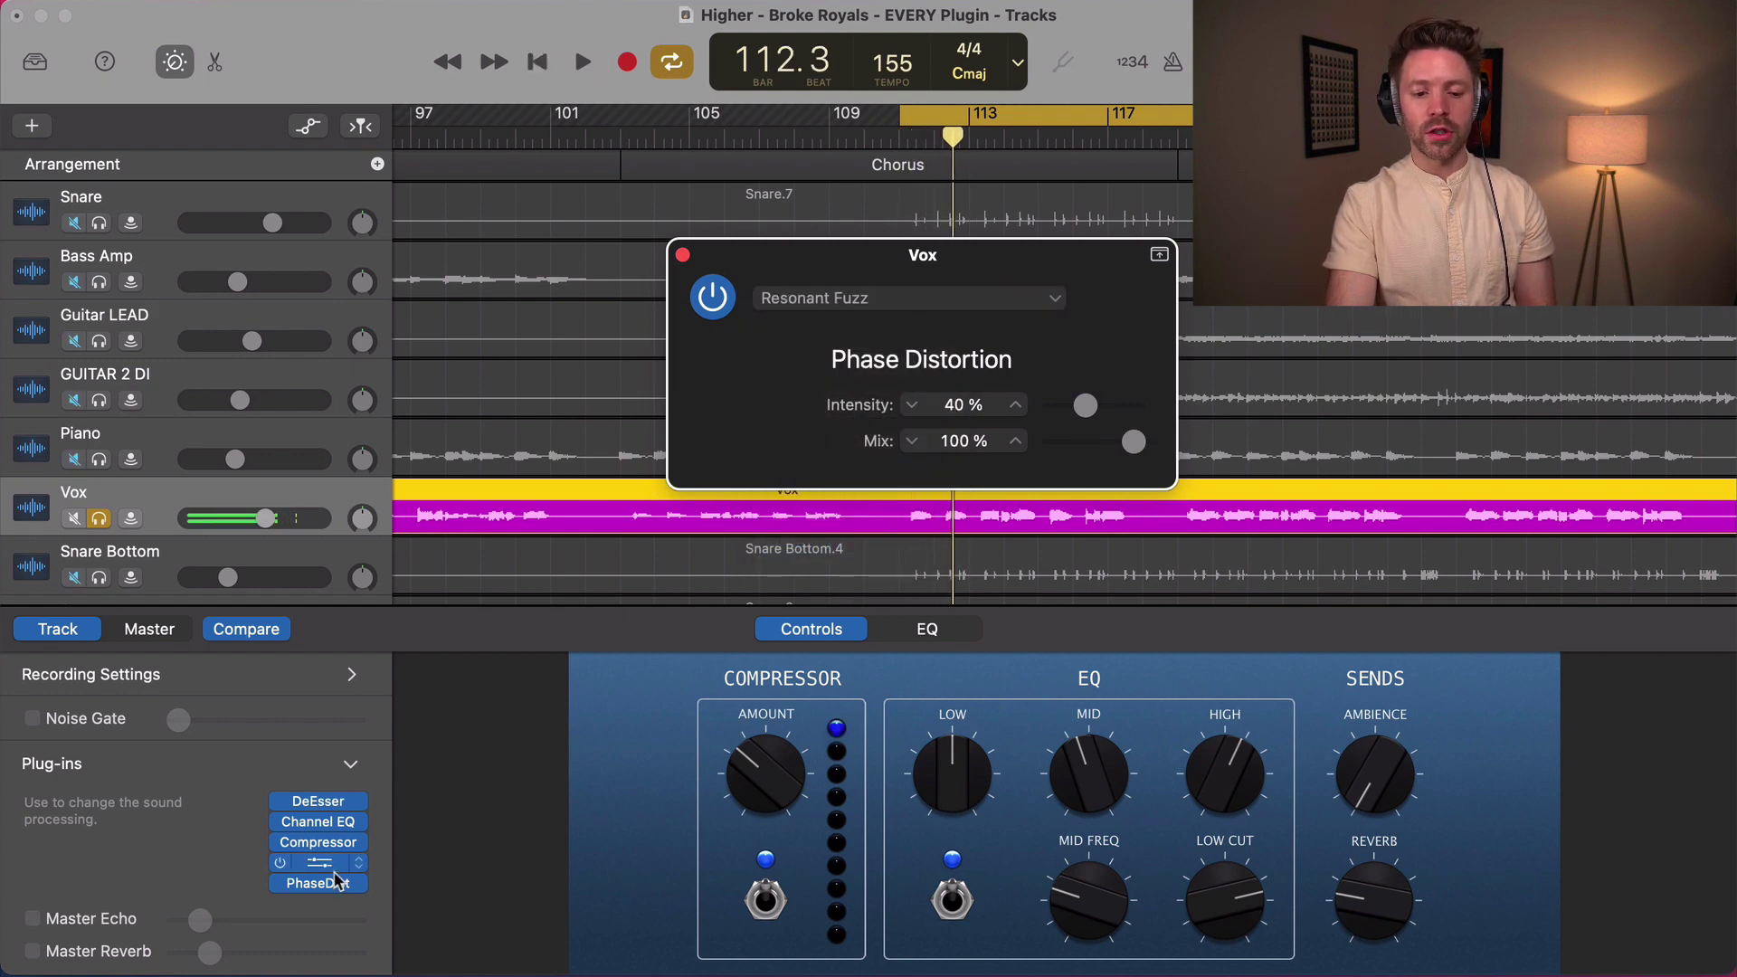
- Replace Phase Distortion with the Compressor dynamics plug-in in the last plug-in slot of the Vox track
{"action": "left_click", "coordinate": [359, 883]}
{"action": "mouse_move", "coordinate": [366, 767]}
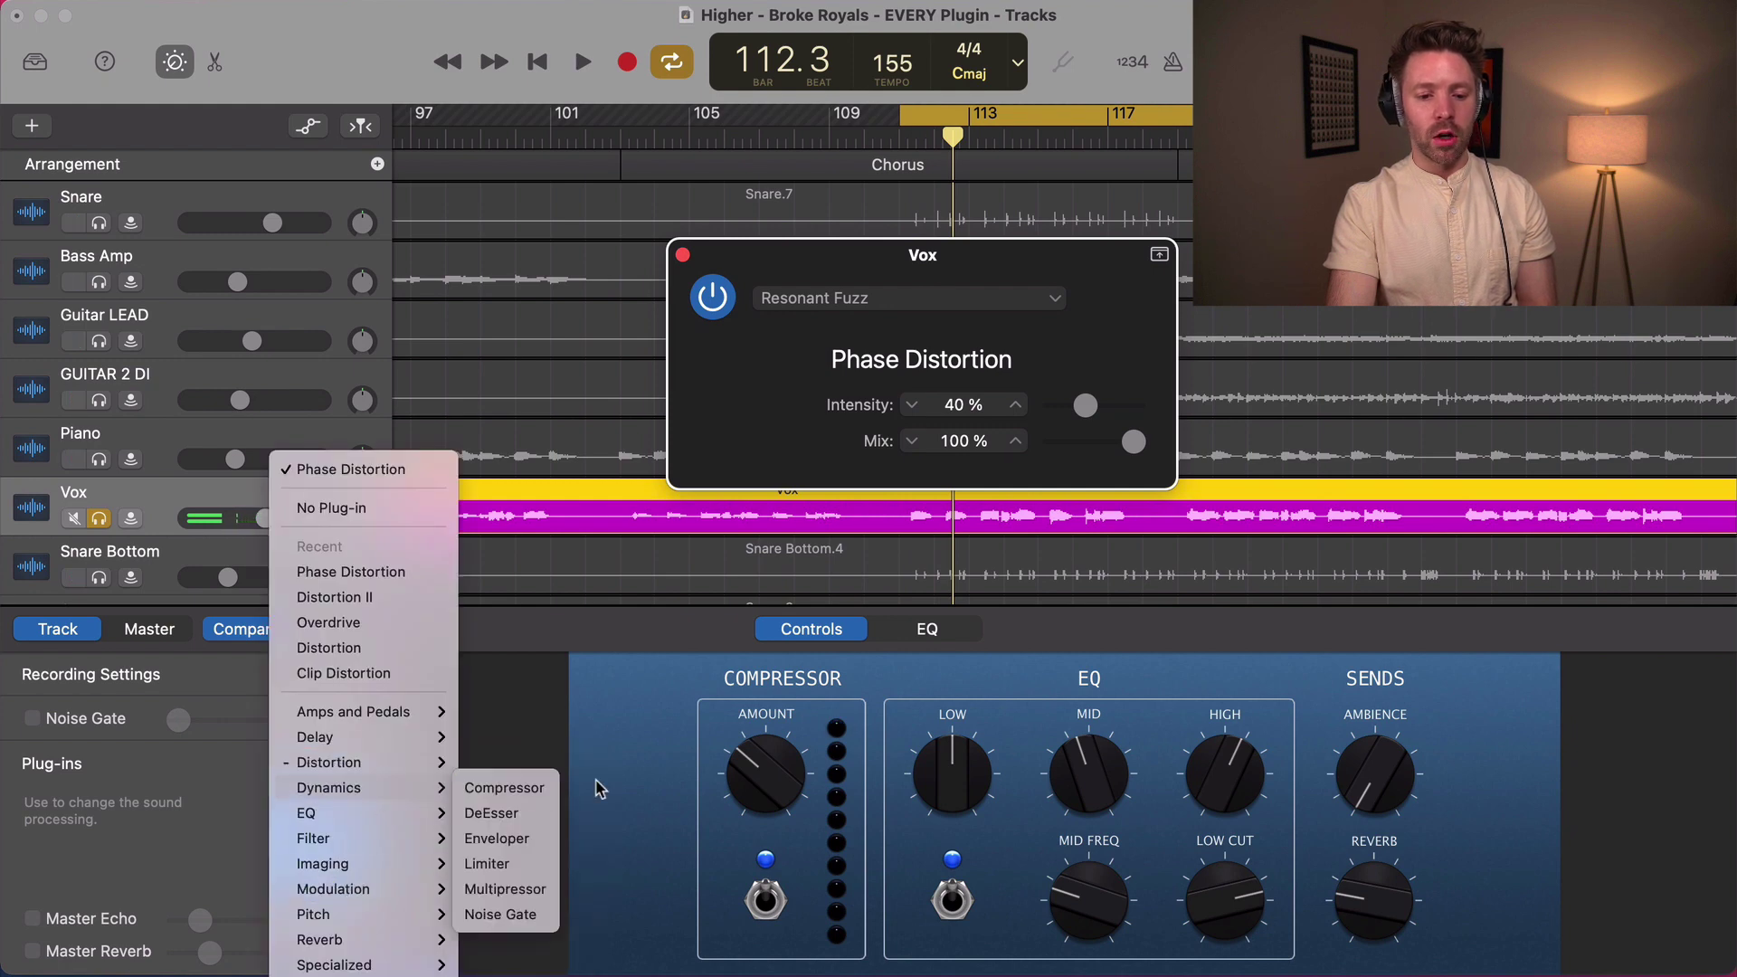
{"action": "mouse_move", "coordinate": [449, 789]}
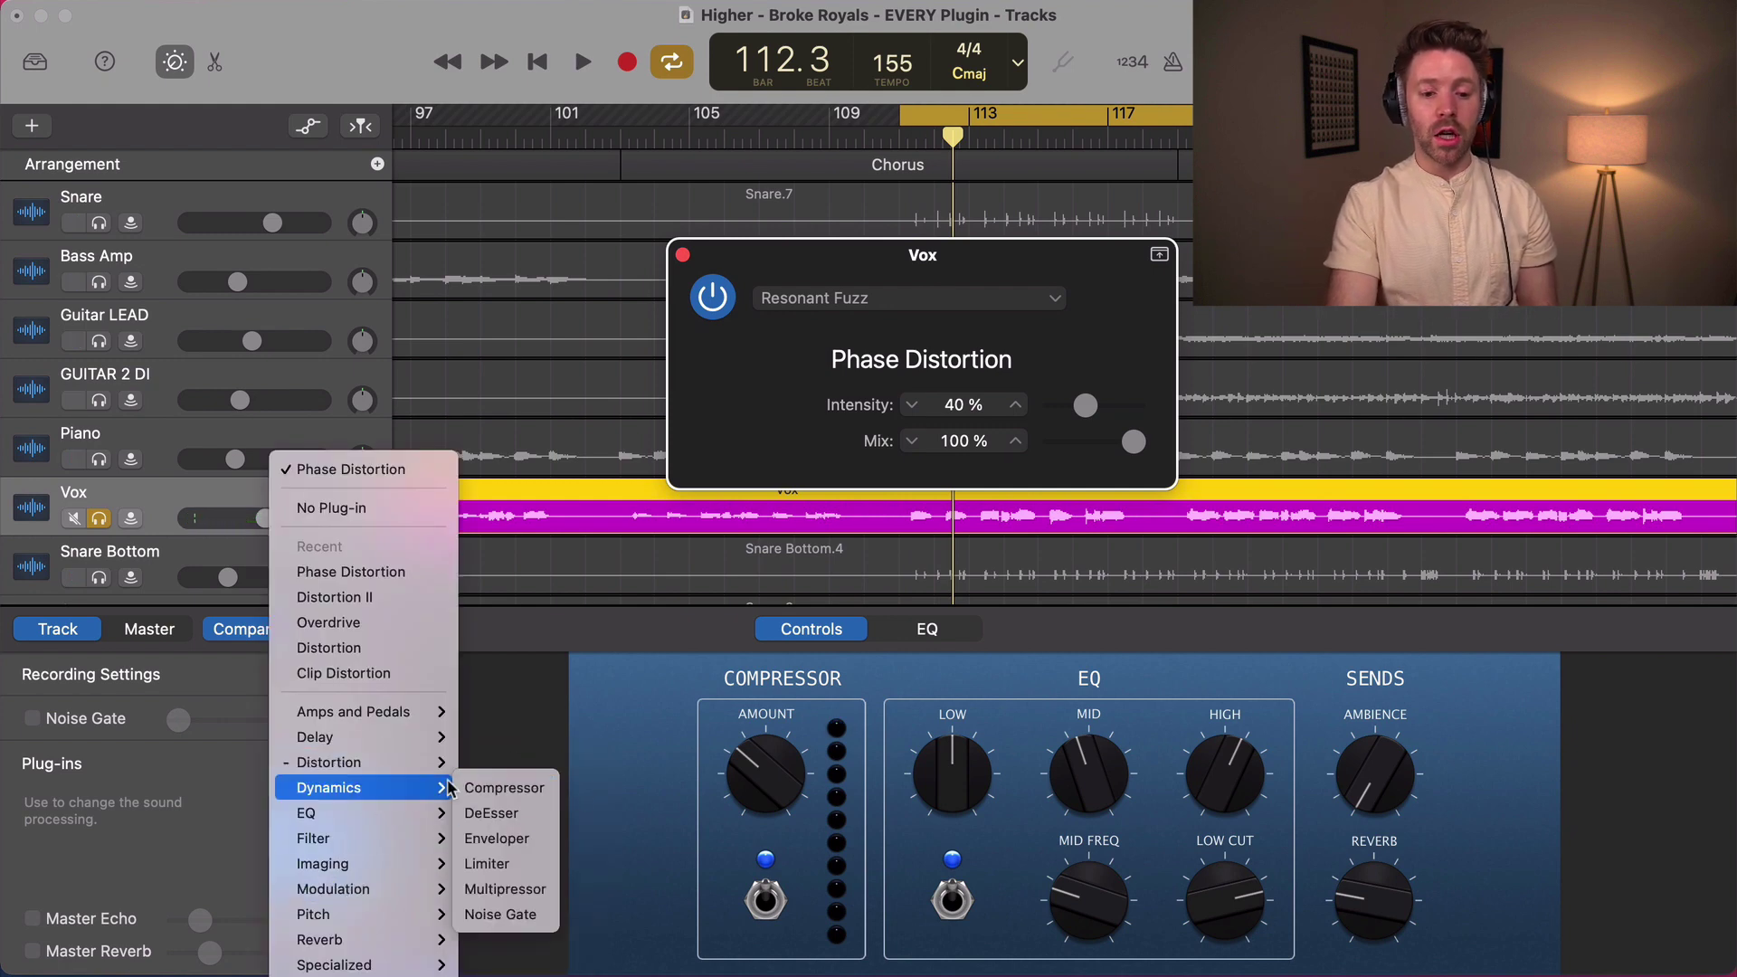
{"action": "left_click", "coordinate": [493, 789]}
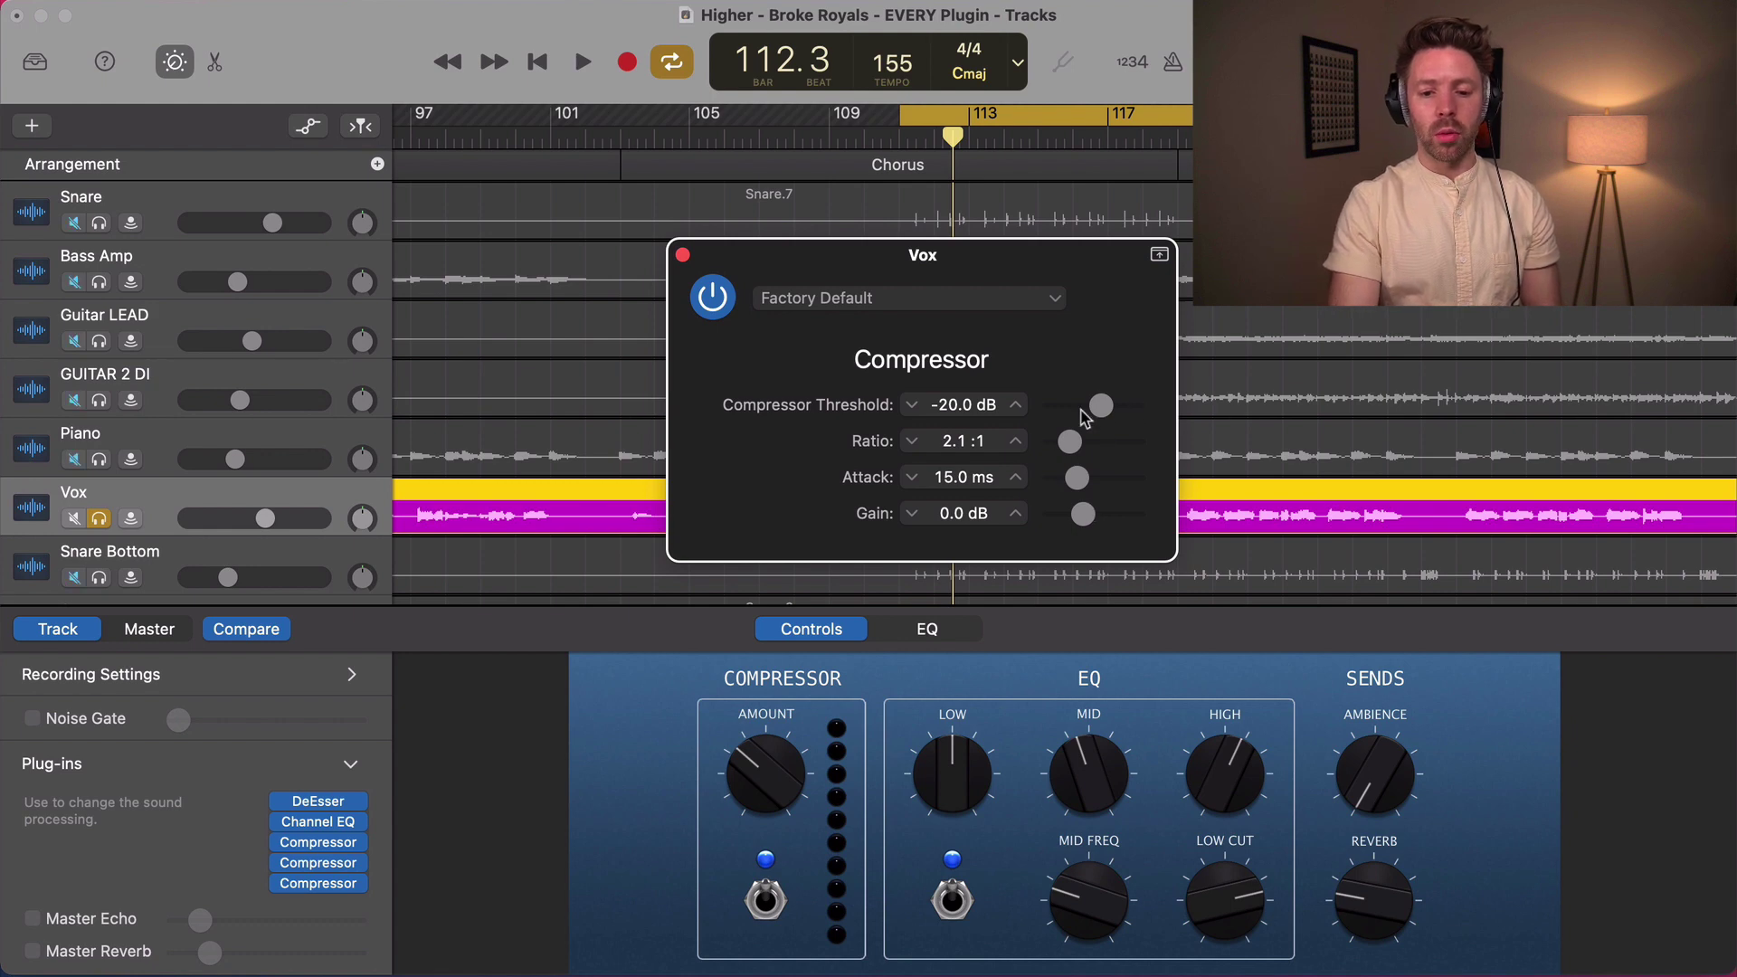
- Set the Compressor Threshold to -50 dB and Ratio to 27:1, audition the vocal, and raise the Threshold to -45.5 dB before stopping
{"action": "key", "text": "space"}
{"action": "left_click_drag", "start_coordinate": [1102, 407], "coordinate": [1128, 443]}
{"action": "key", "text": "space"}
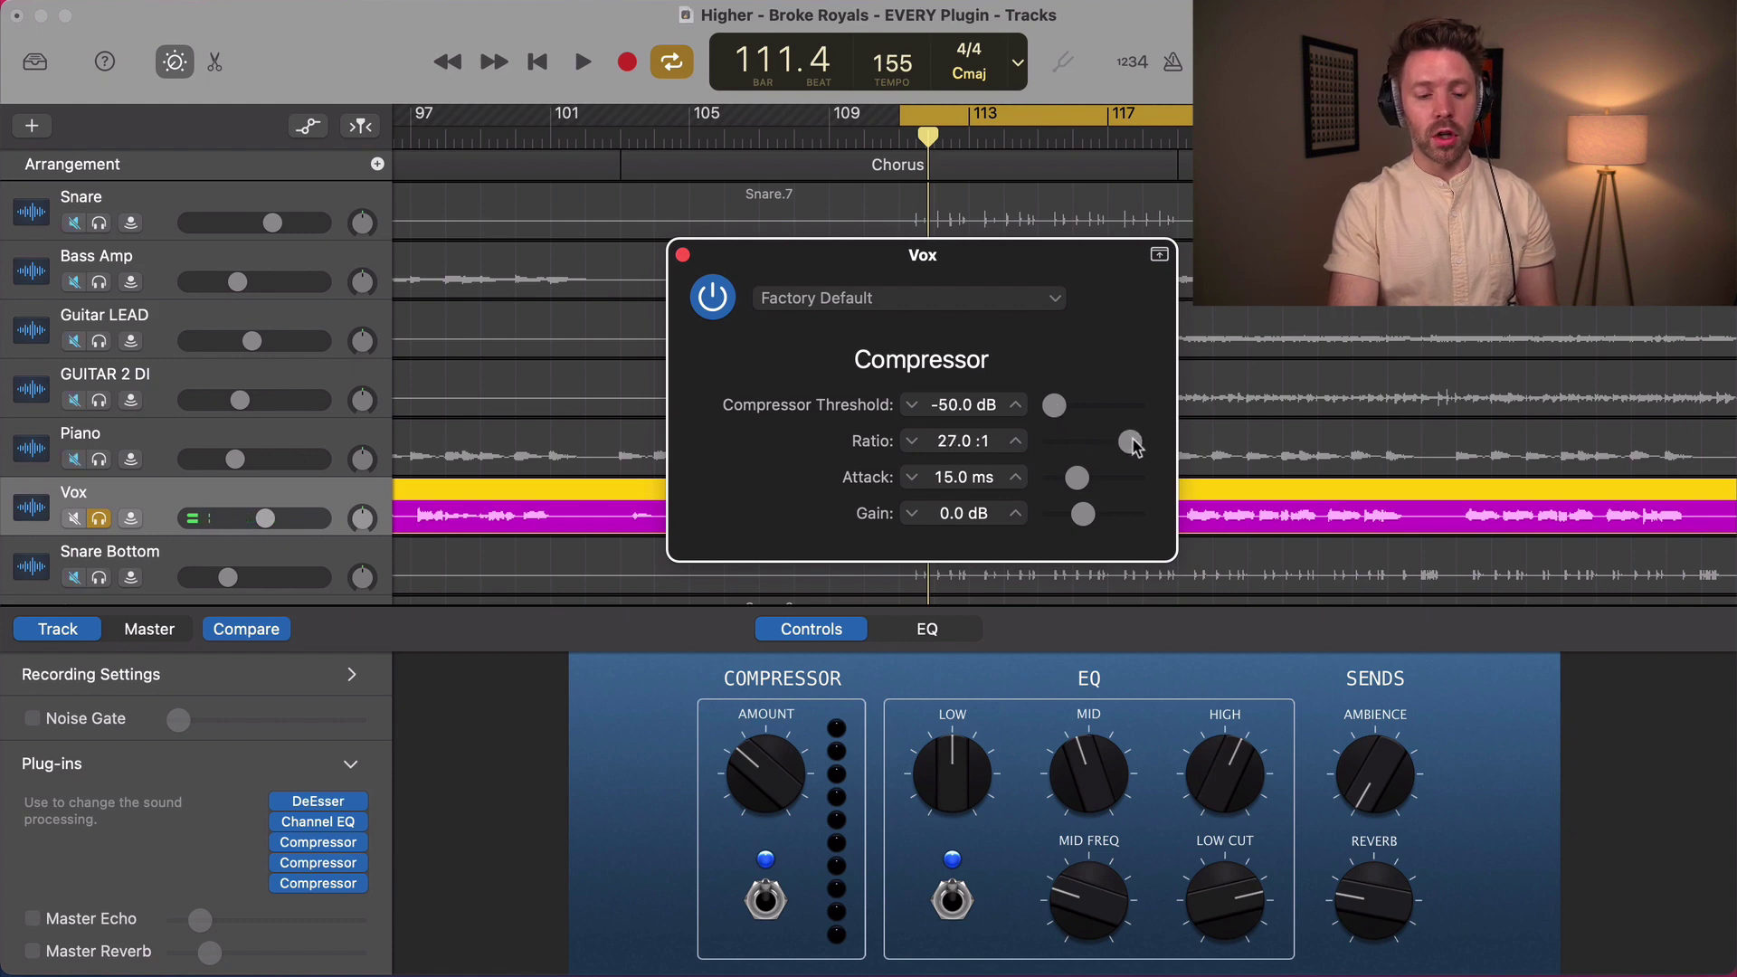
{"action": "key", "text": "space"}
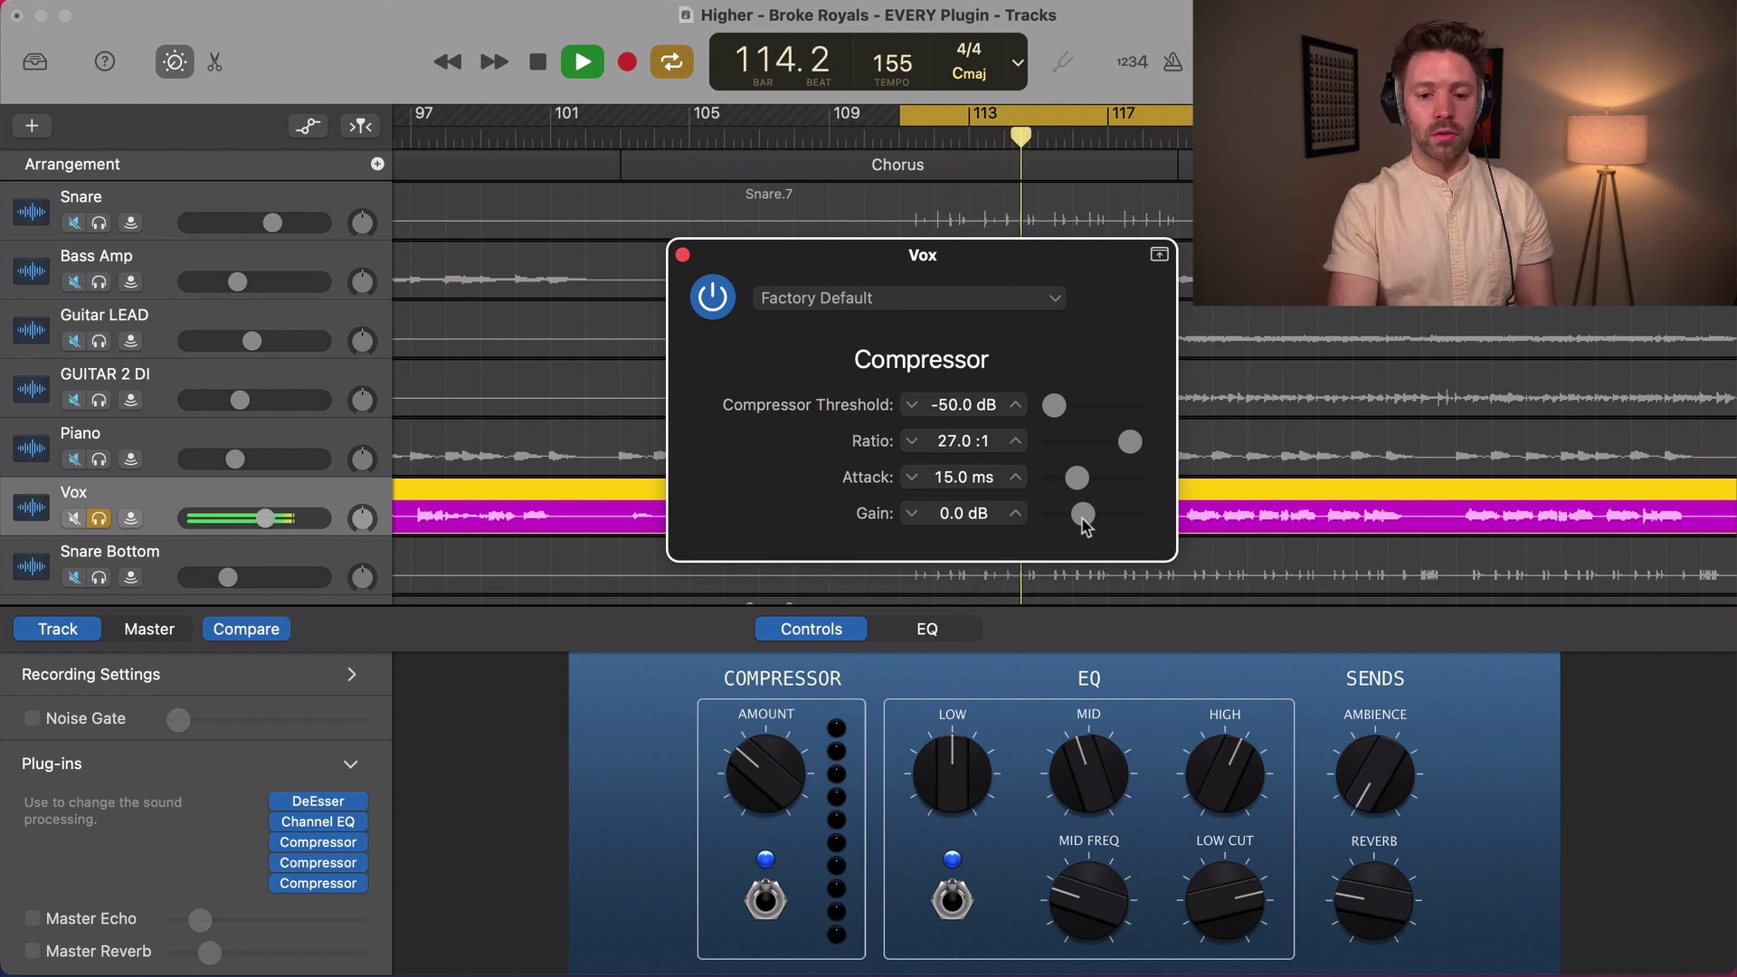
{"action": "key", "text": "space"}
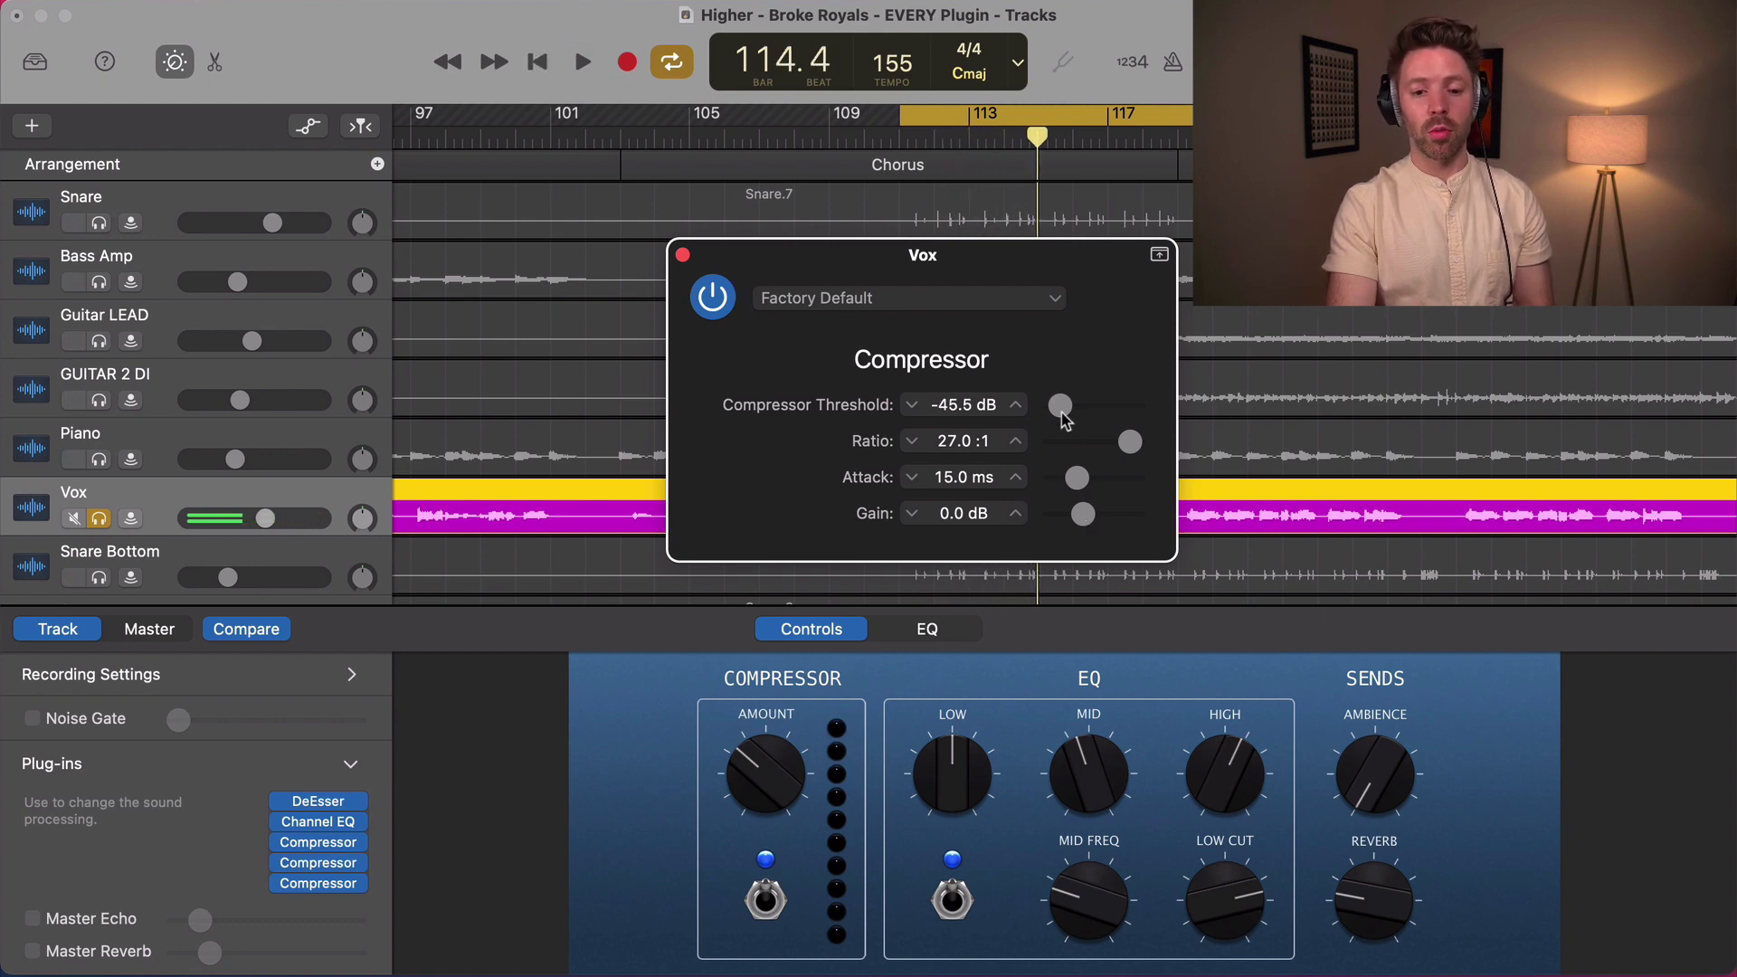
- Replace the Compressor in the last slot of the Vox track with the DeEsser dynamics plug-in
{"action": "left_click", "coordinate": [360, 886]}
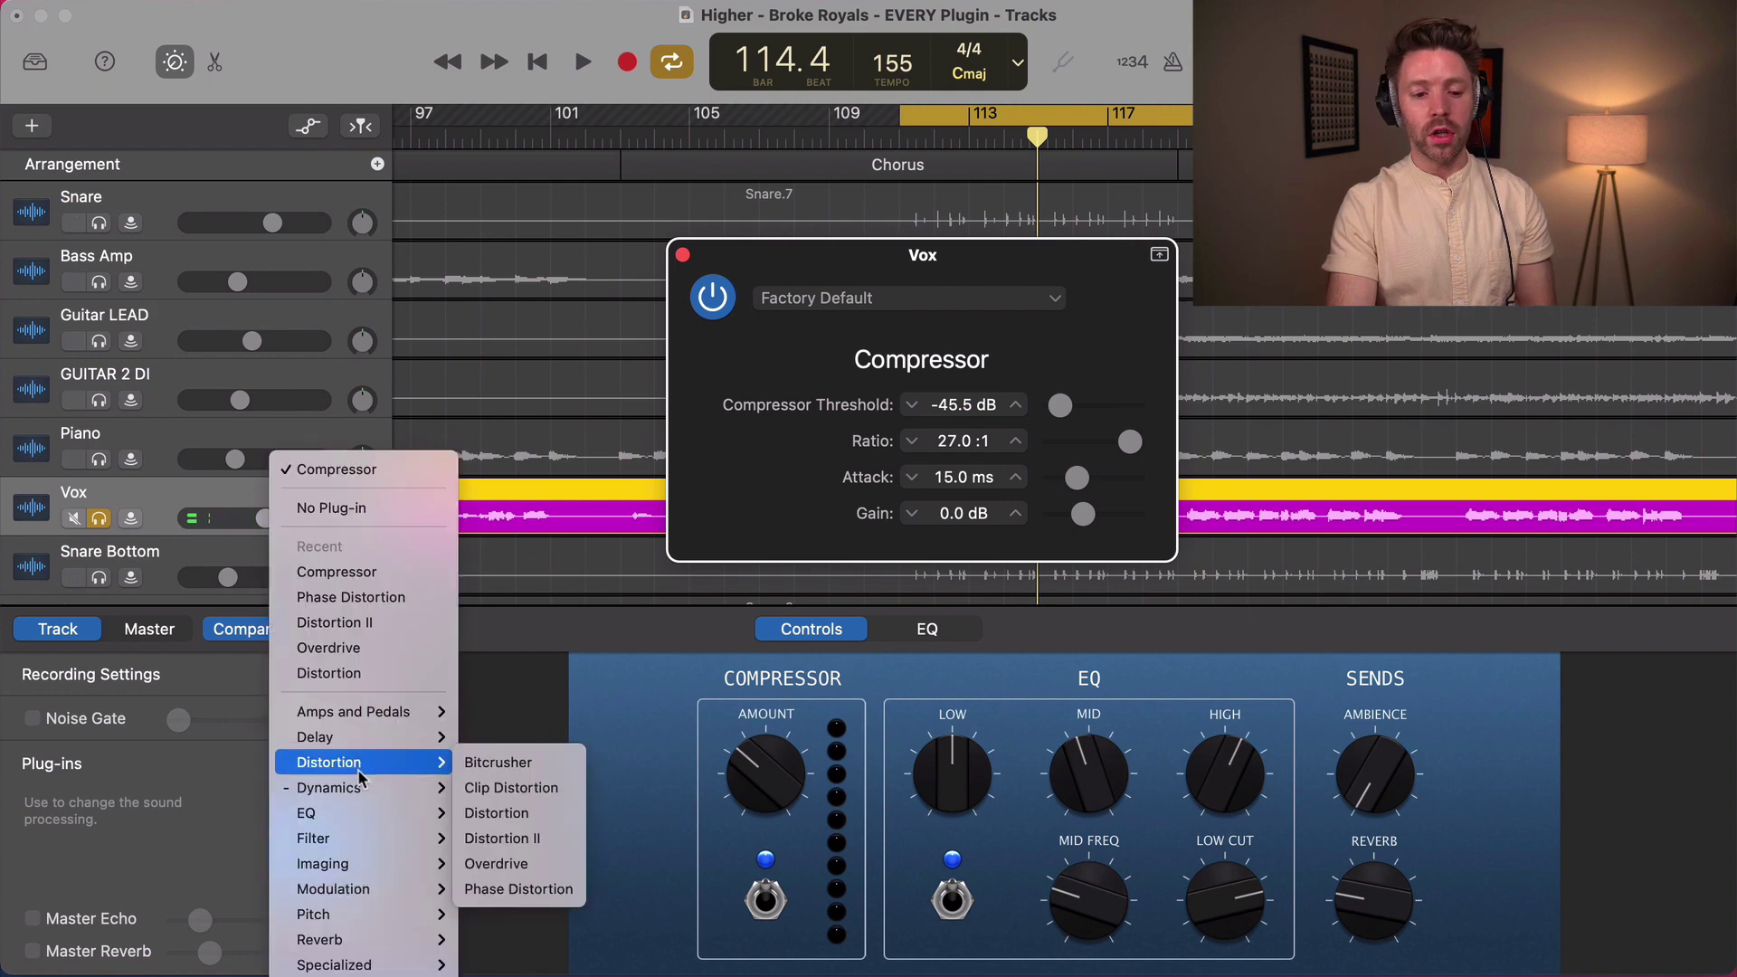
{"action": "mouse_move", "coordinate": [362, 788]}
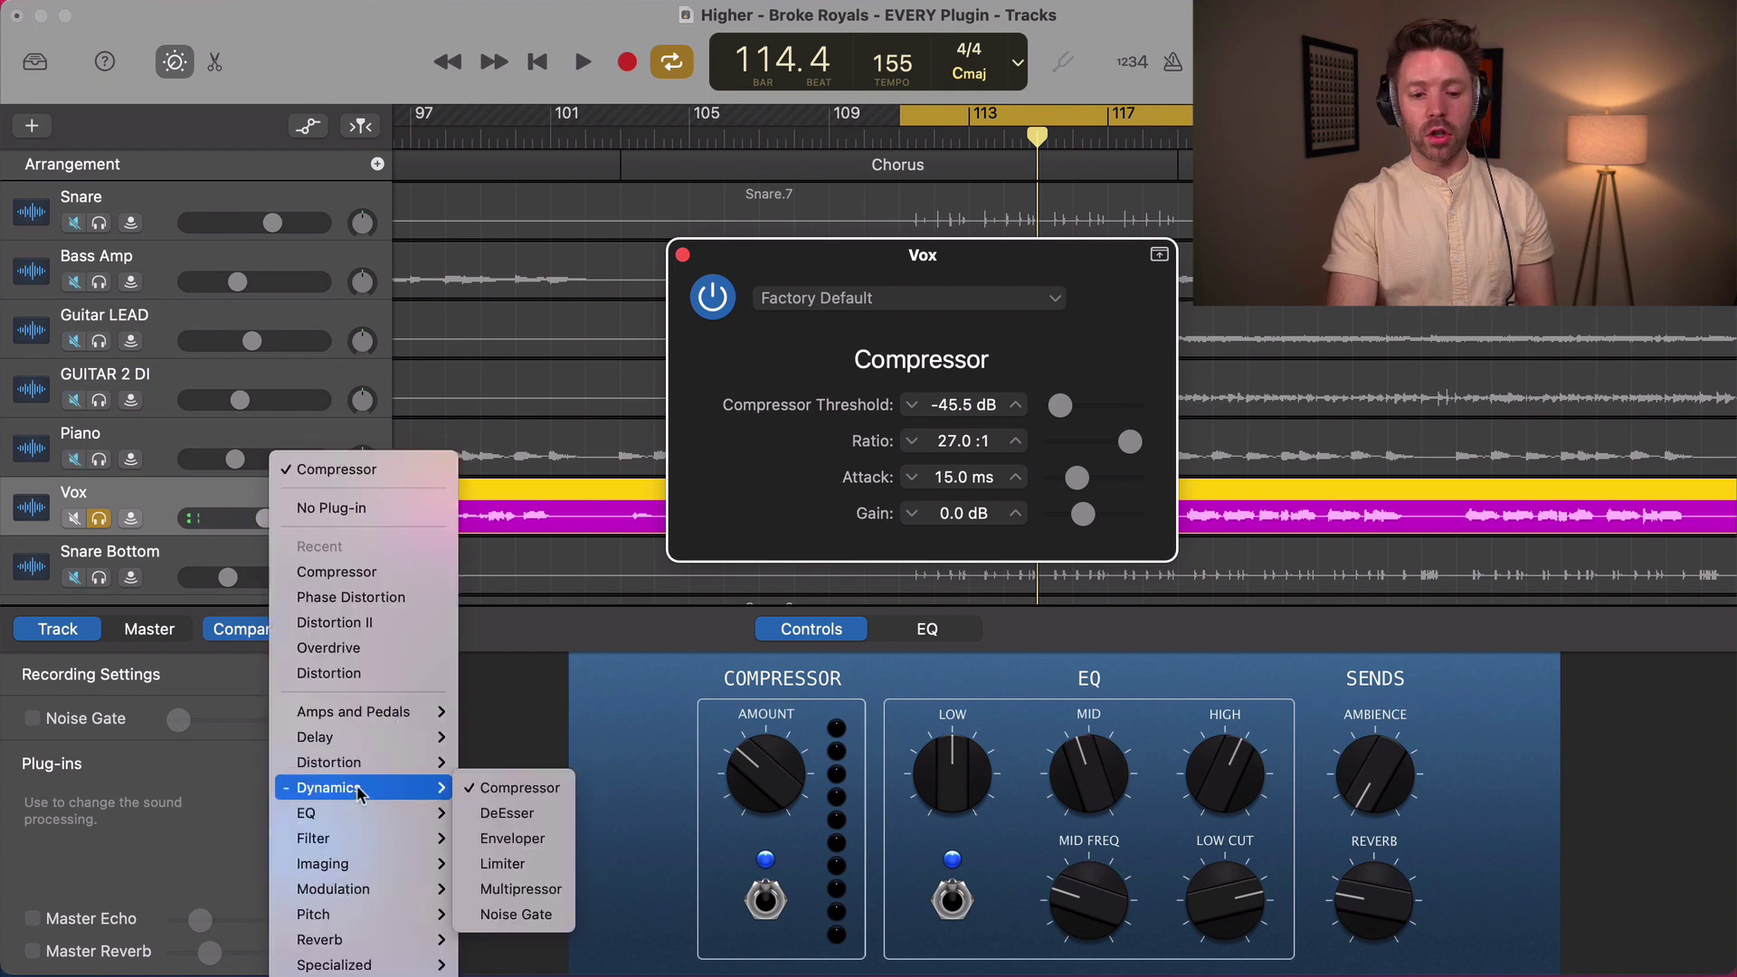
{"action": "left_click", "coordinate": [510, 814]}
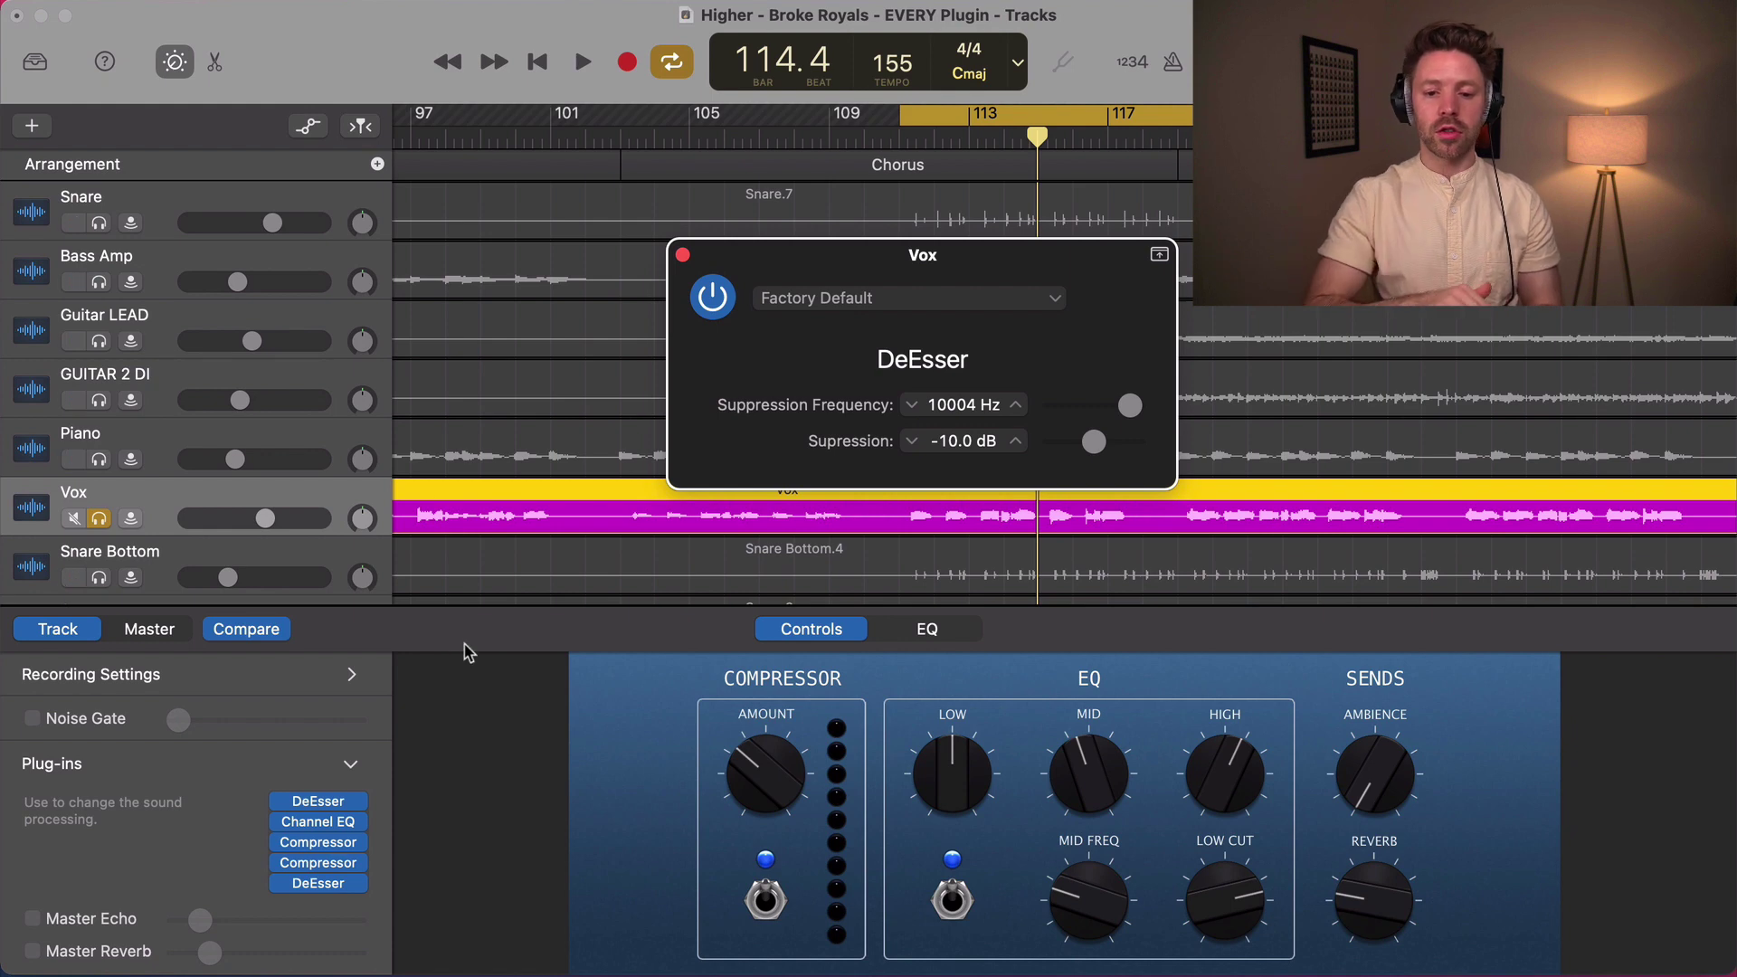
- View the settings of the DeEsser in the first plug-in slot, then reopen the DeEsser in the last slot
{"action": "left_click", "coordinate": [326, 803]}
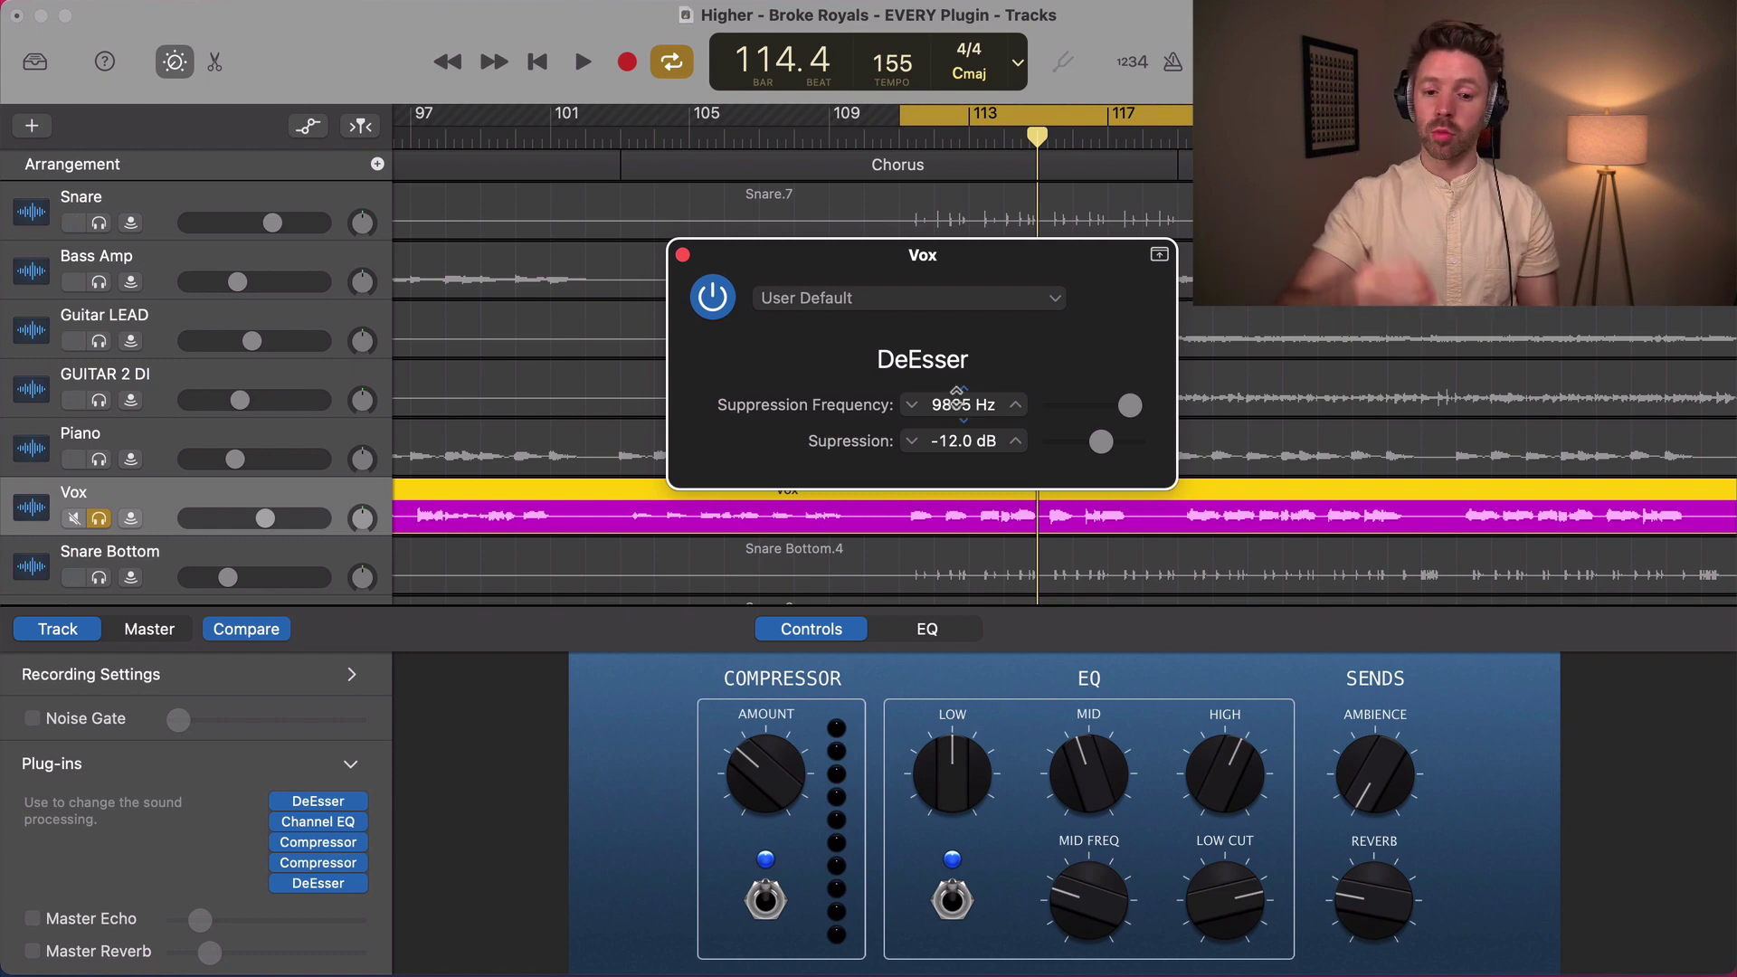
{"action": "left_click", "coordinate": [322, 884]}
{"action": "left_click", "coordinate": [328, 889]}
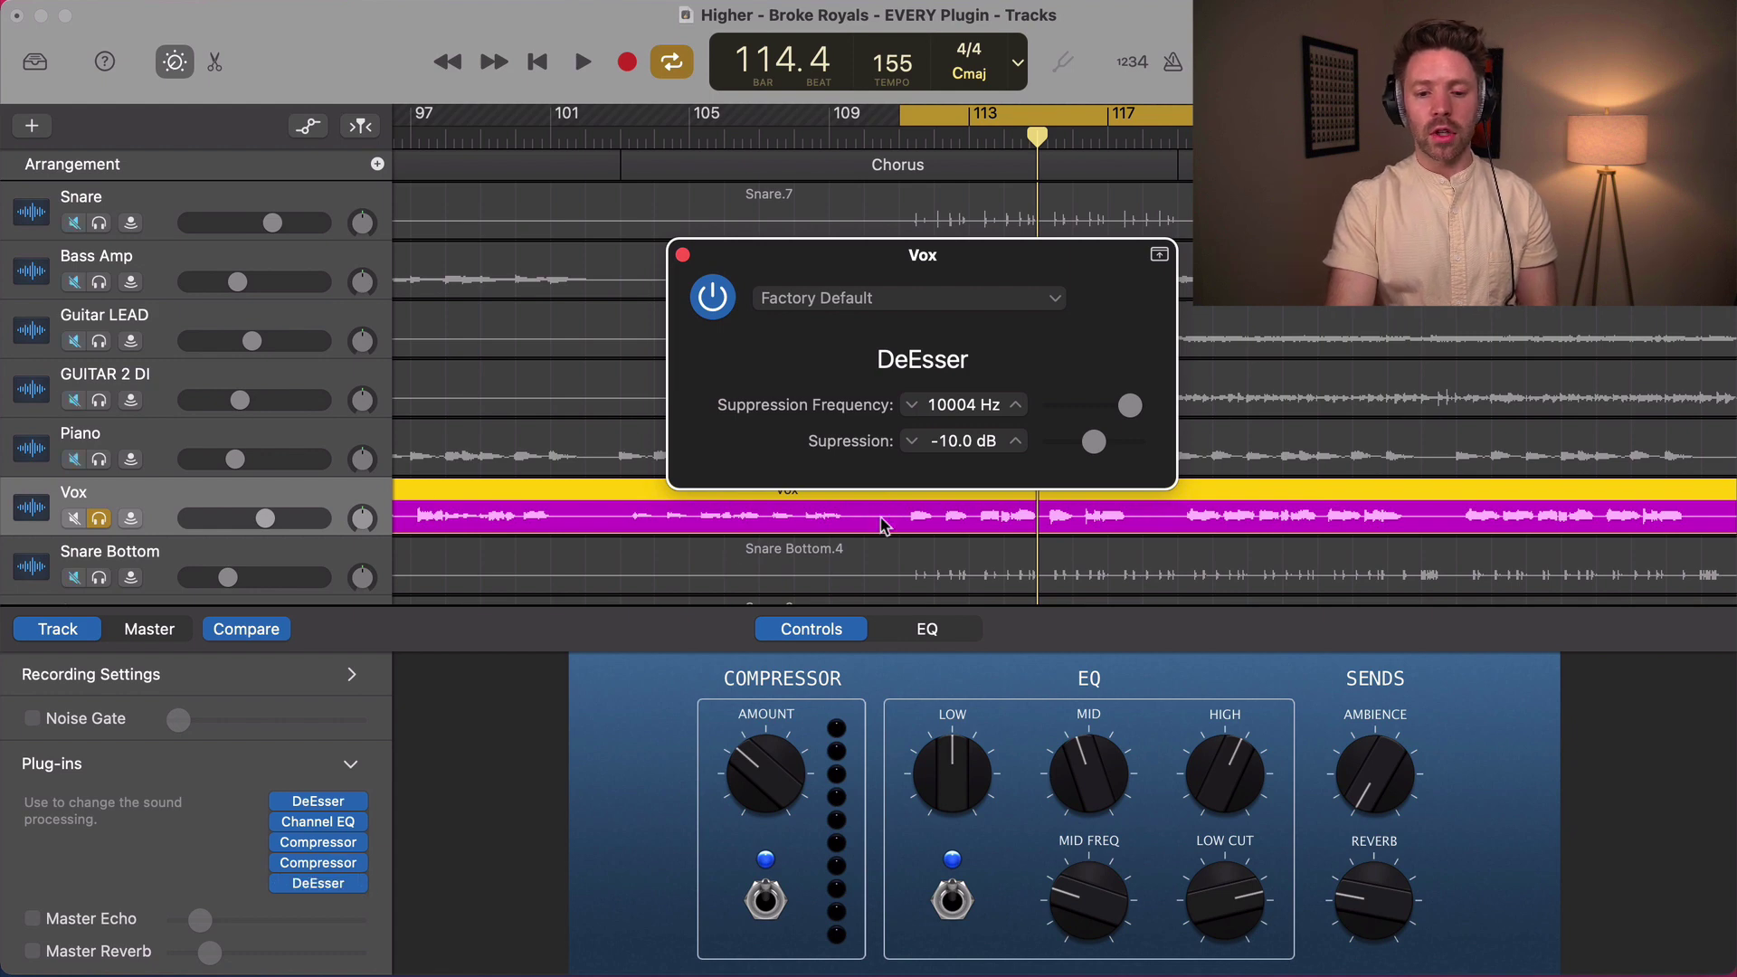
- Set the last-slot DeEsser's Suppression Frequency to 12000 Hz and its suppression amount to -11.0 dB
{"action": "left_click_drag", "start_coordinate": [1128, 405], "coordinate": [1209, 431]}
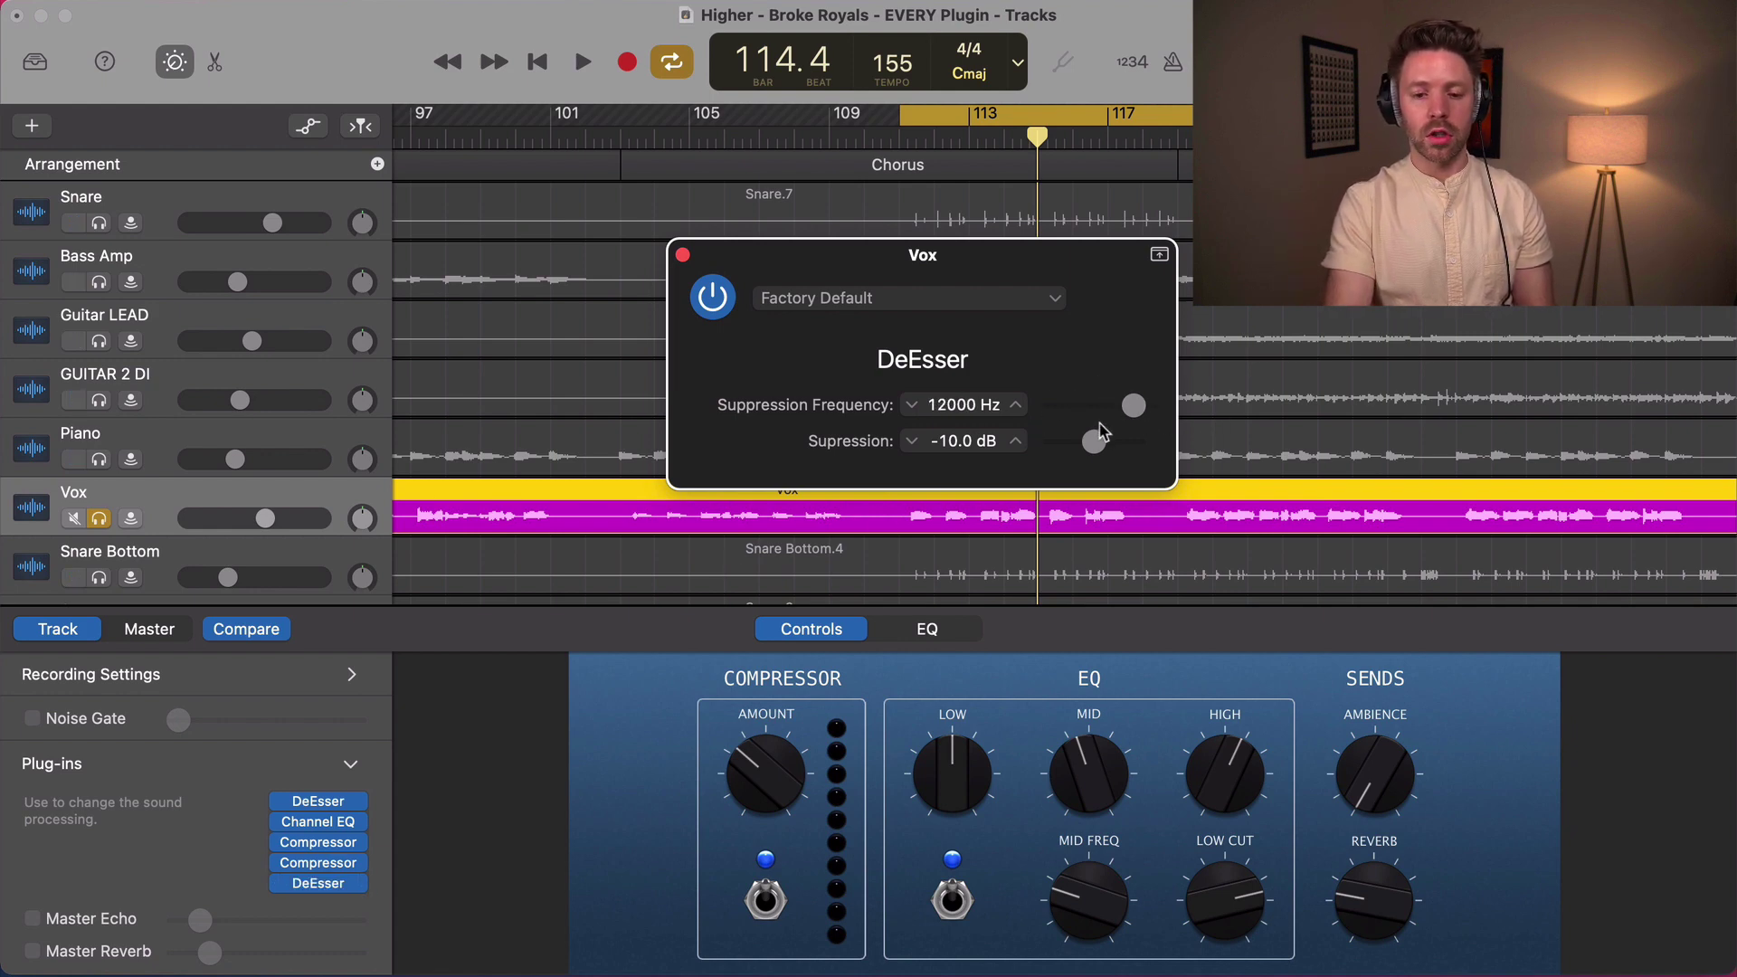
{"action": "left_click_drag", "start_coordinate": [1093, 440], "coordinate": [1121, 441]}
{"action": "left_click_drag", "start_coordinate": [1114, 445], "coordinate": [1099, 451]}
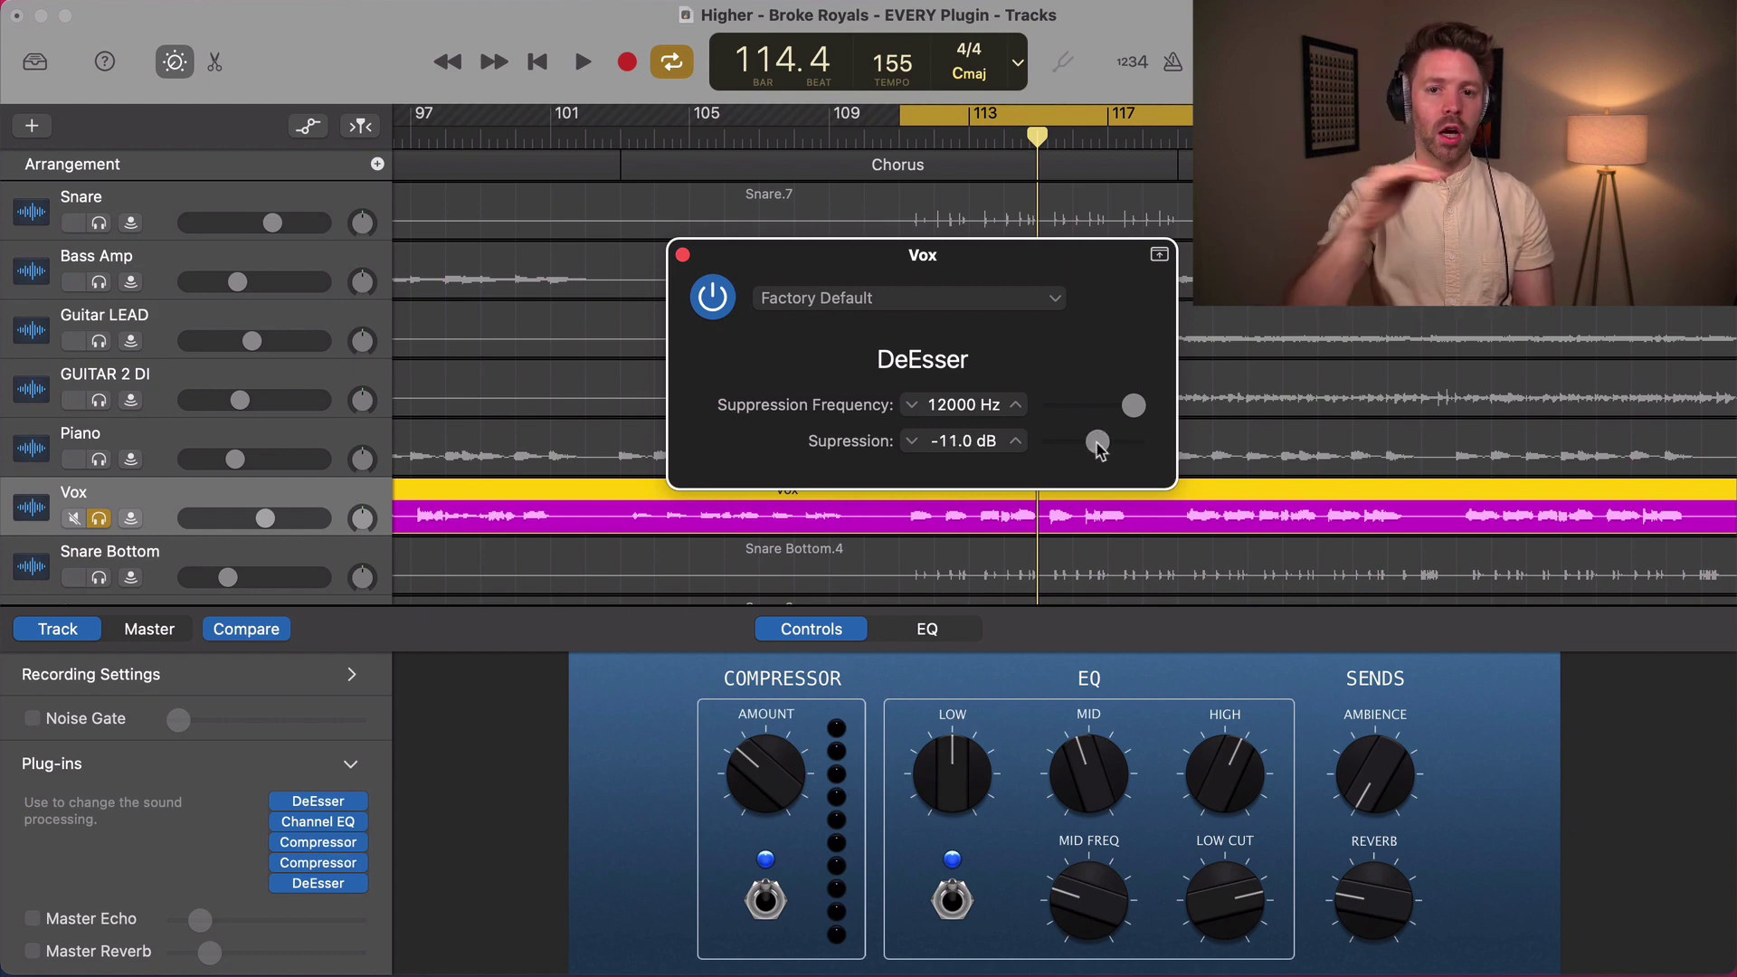
{"action": "left_click", "coordinate": [357, 884]}
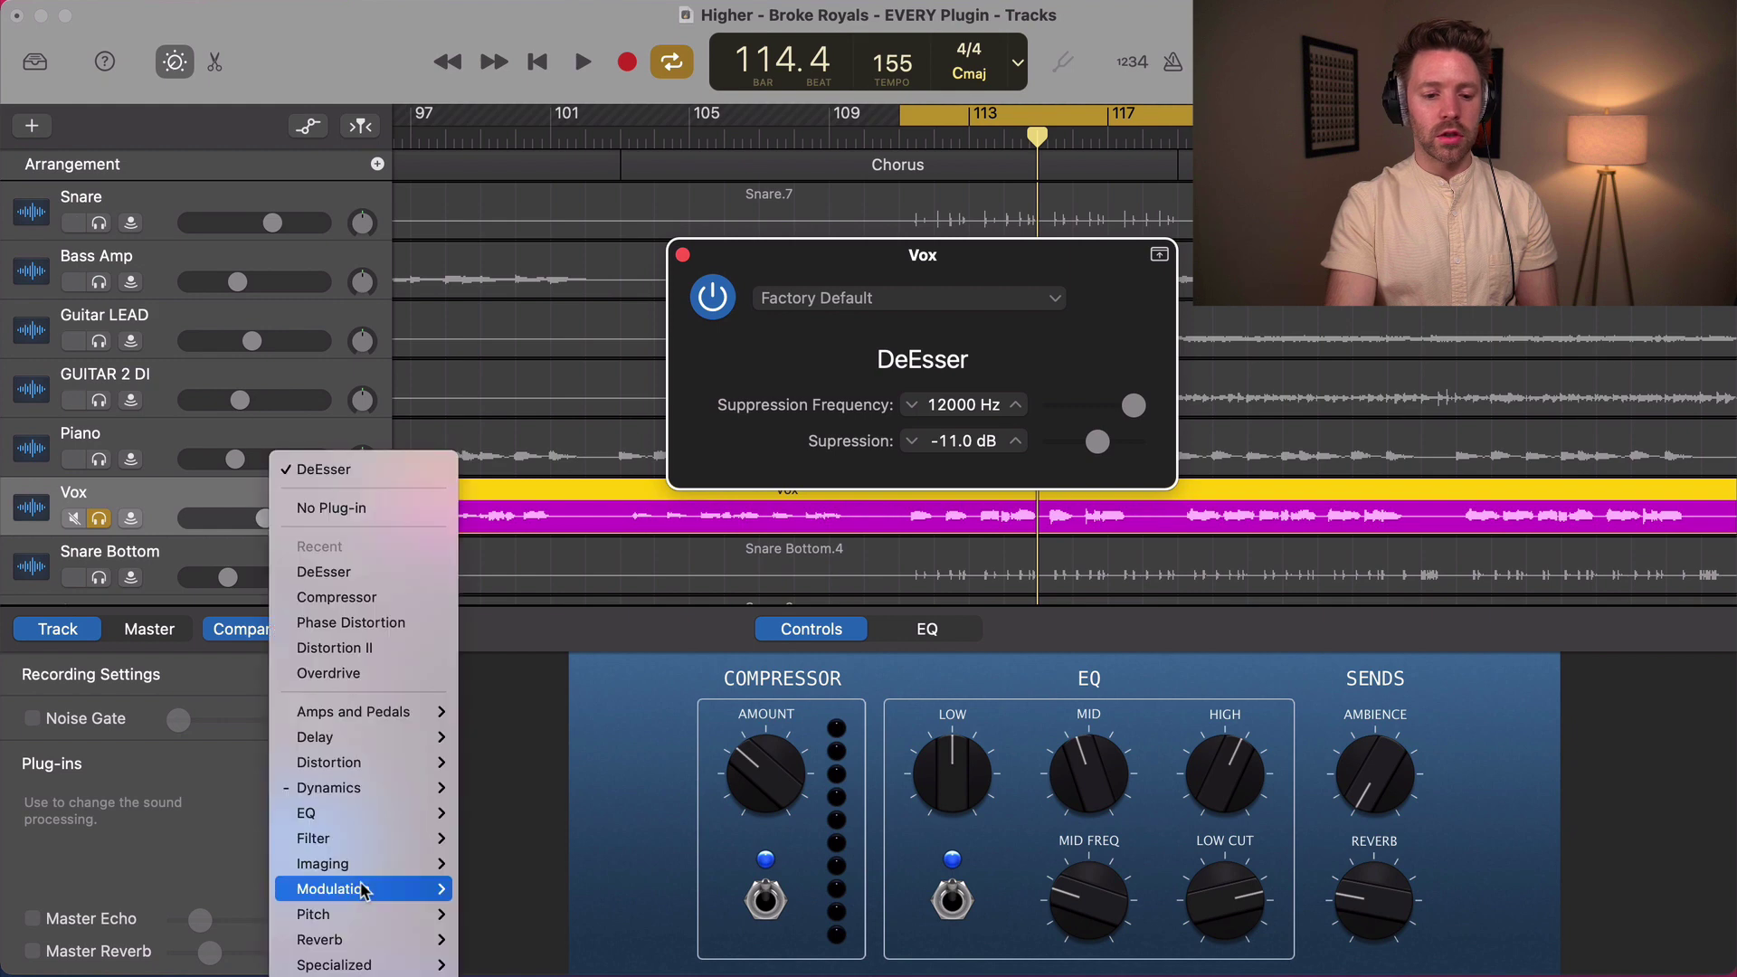
{"action": "mouse_move", "coordinate": [384, 802]}
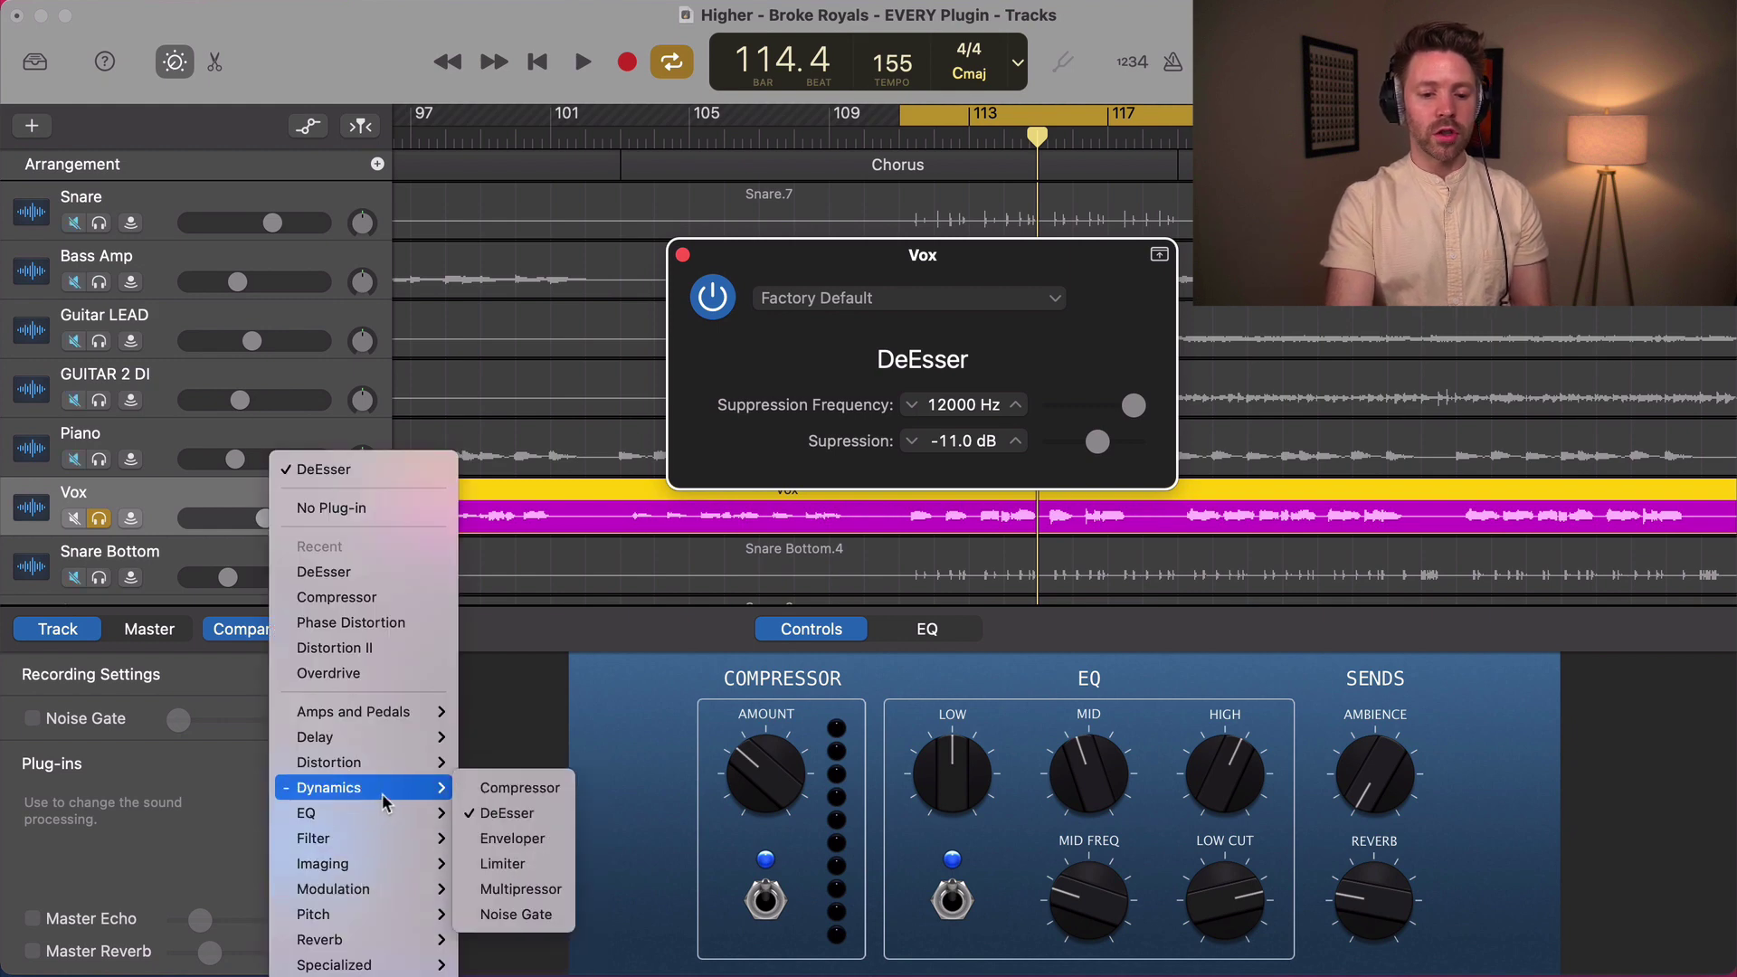
{"action": "left_click", "coordinate": [172, 850]}
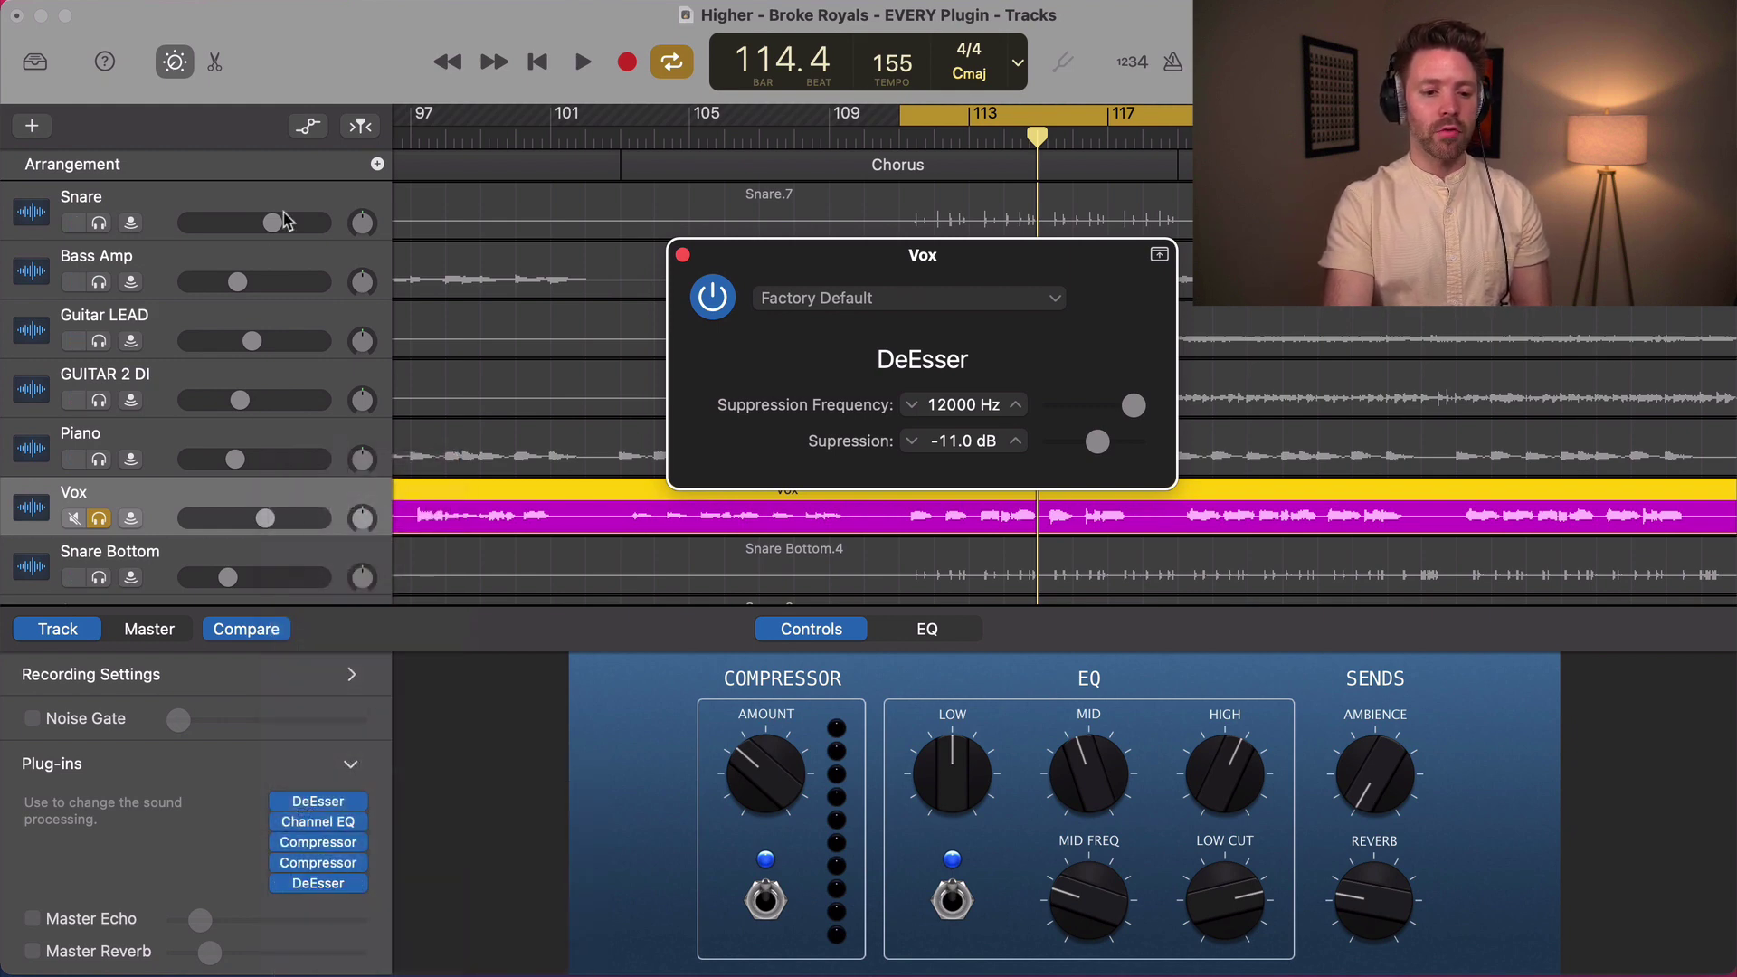
- Solo the Snare track instead of Vox and insert the Enveloper dynamics plug-in in its empty slot below the Compressor
{"action": "left_click", "coordinate": [99, 517]}
{"action": "scroll", "coordinate": [135, 380], "scroll_direction": "up", "scroll_amount": 2}
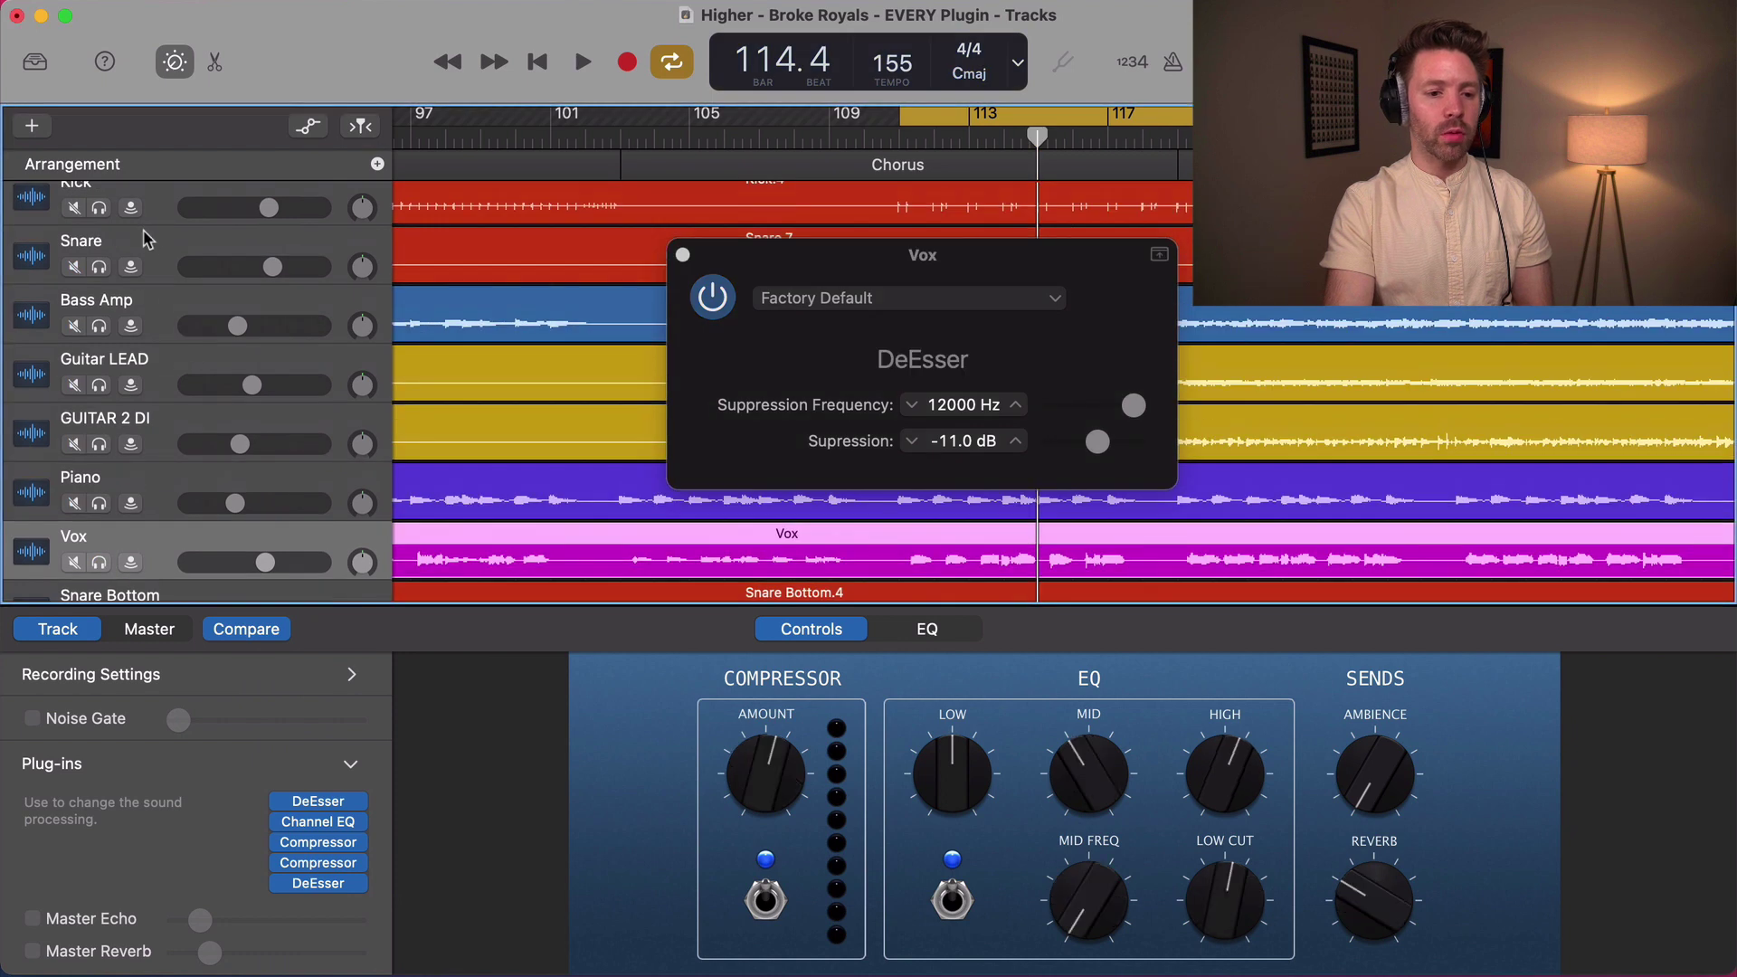
{"action": "left_click", "coordinate": [101, 268]}
{"action": "left_click", "coordinate": [327, 862]}
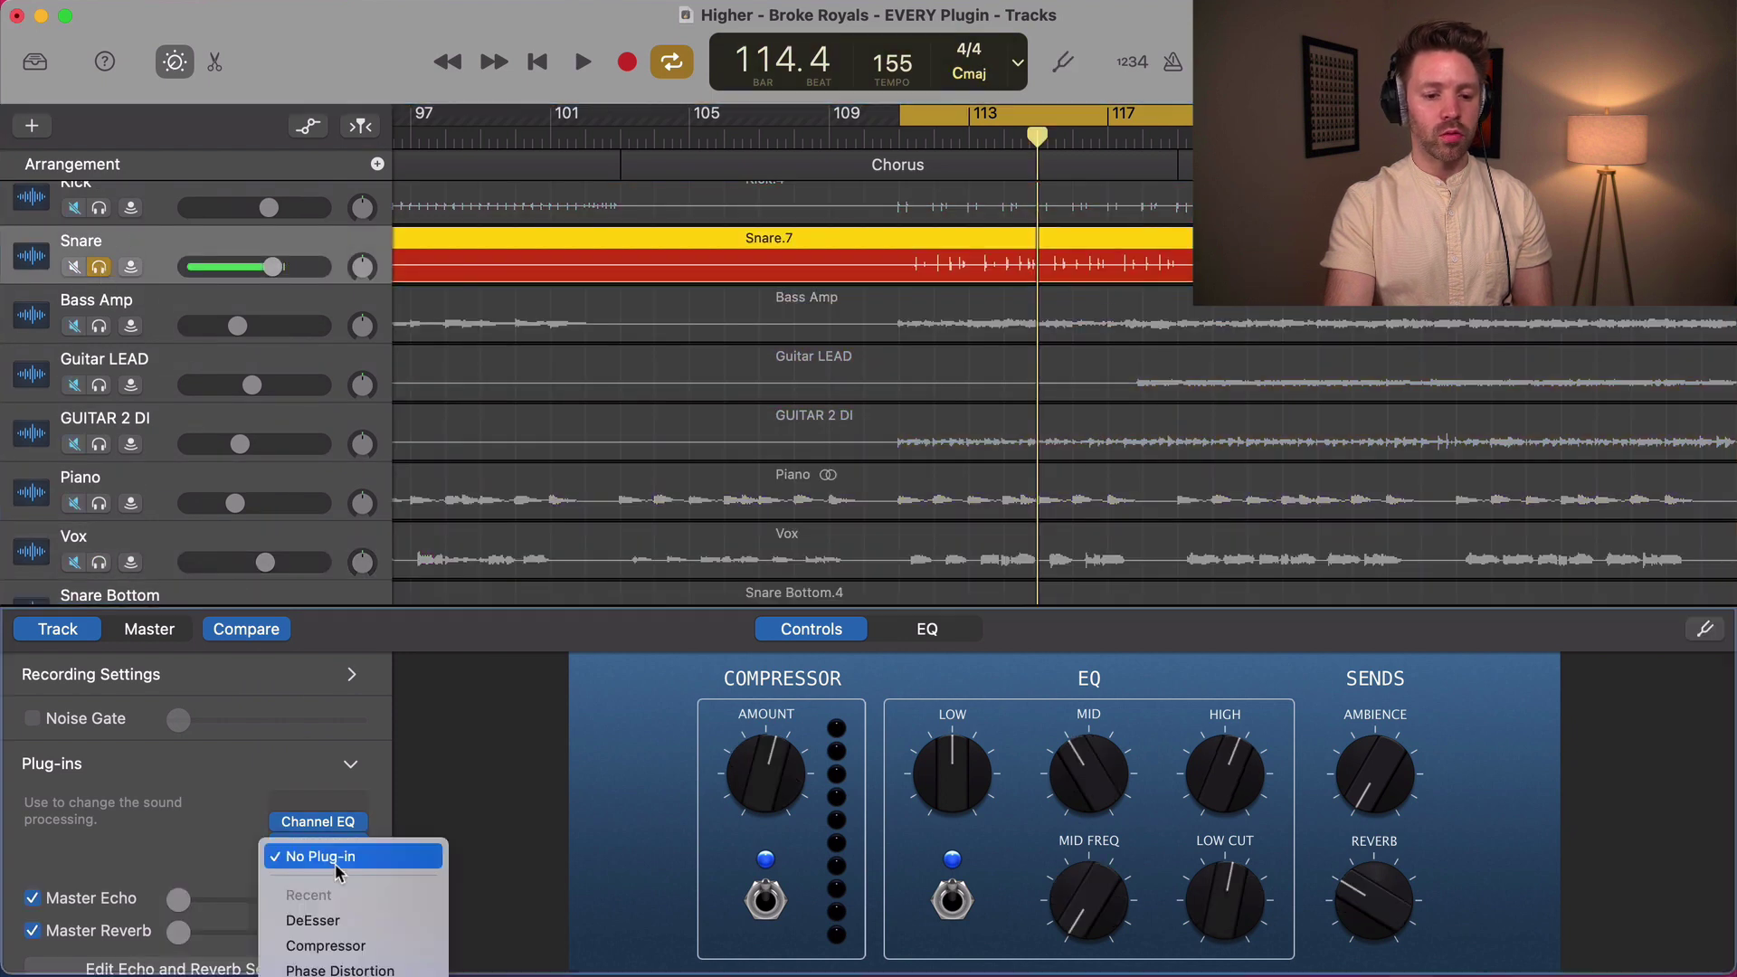
{"action": "mouse_move", "coordinate": [353, 787]}
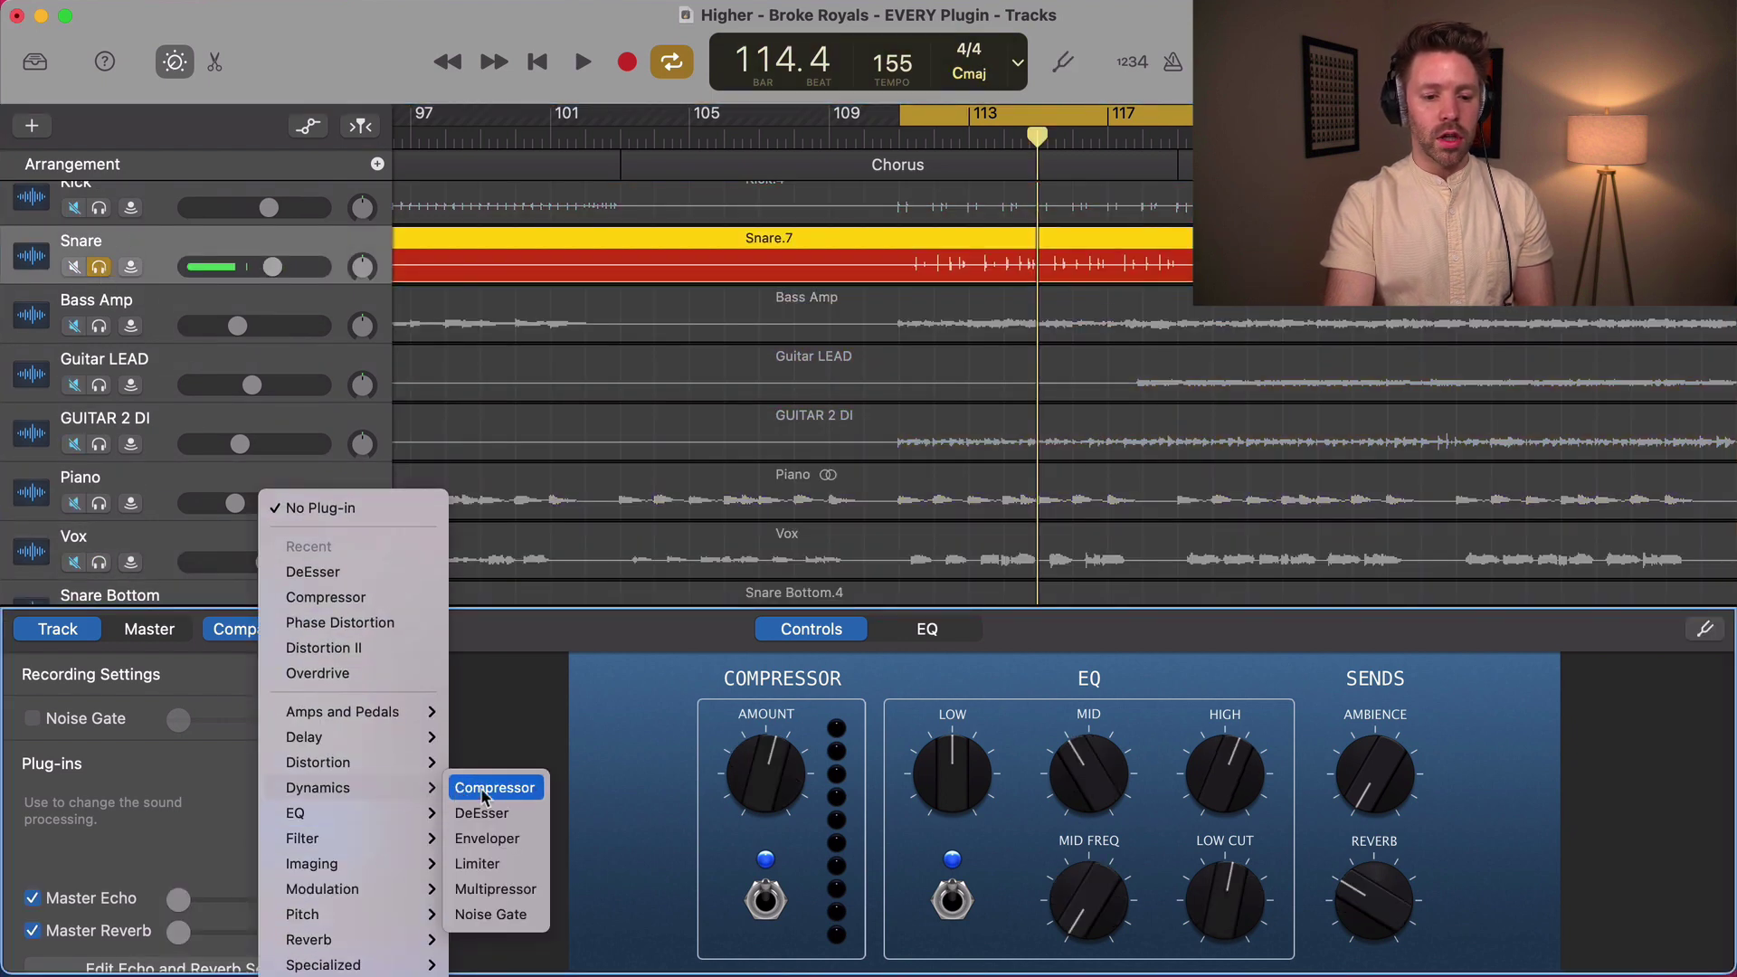
{"action": "left_click", "coordinate": [488, 839]}
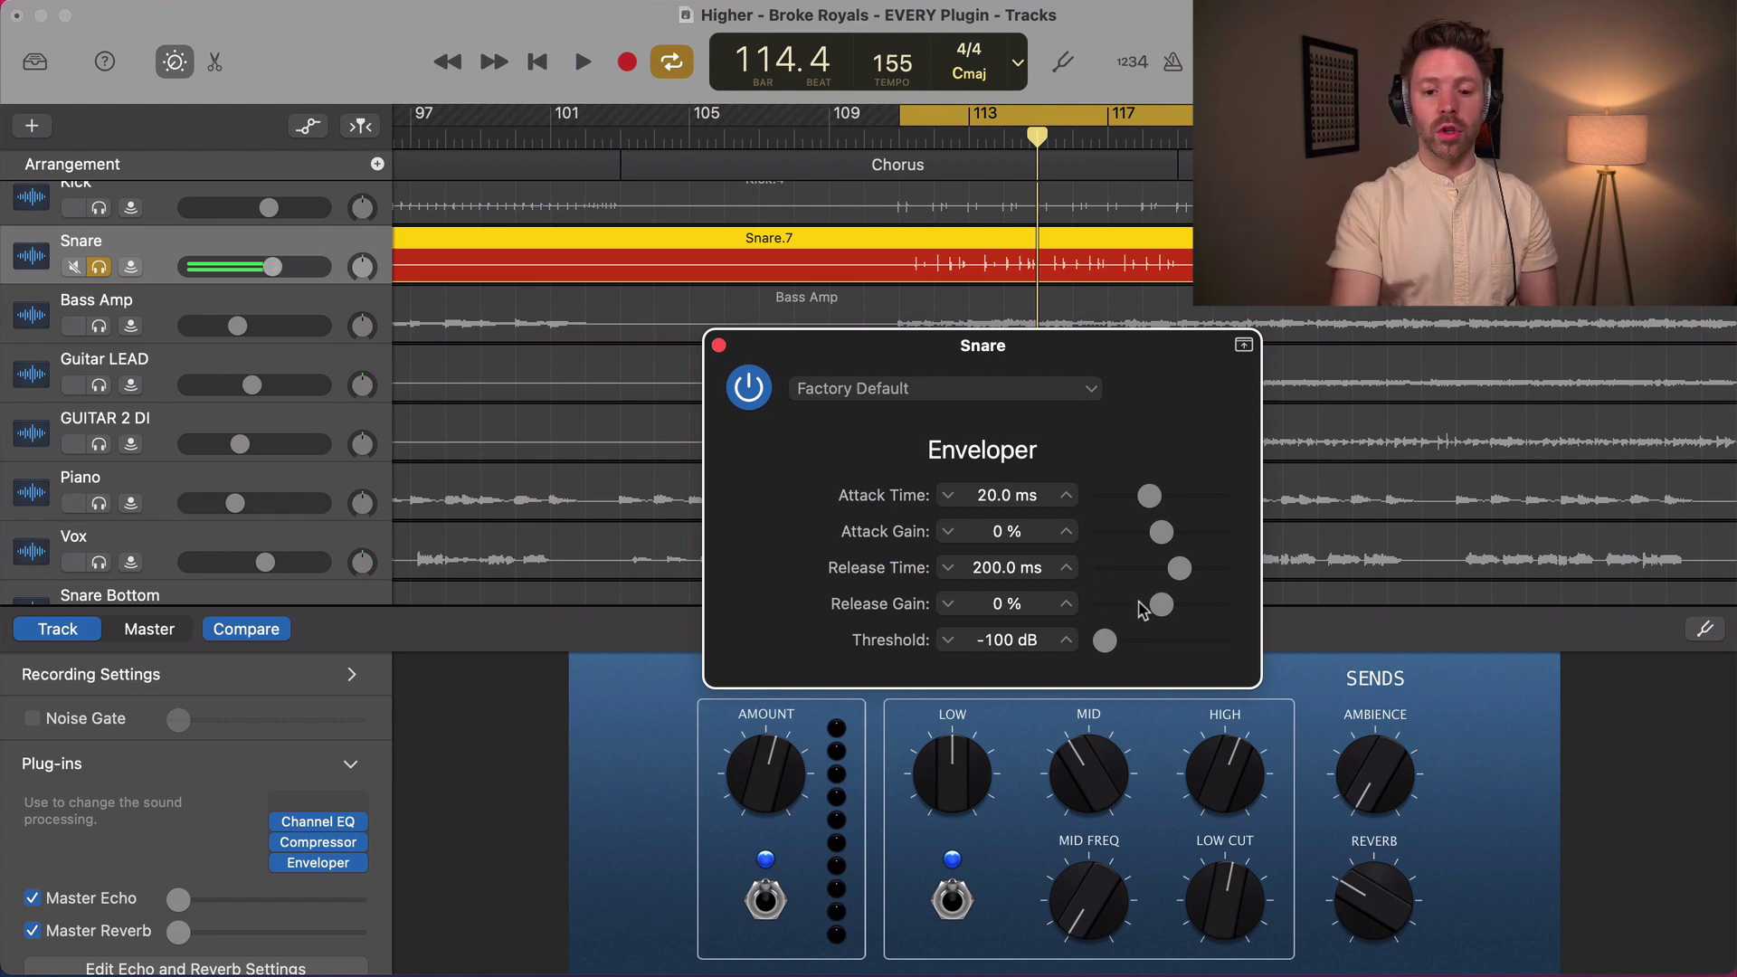
- Set the Enveloper's Attack Gain to 100% and audition the snare while bypassing and re-enabling the plug-in
{"action": "left_click_drag", "start_coordinate": [1160, 536], "coordinate": [1221, 536]}
{"action": "key", "text": "space"}
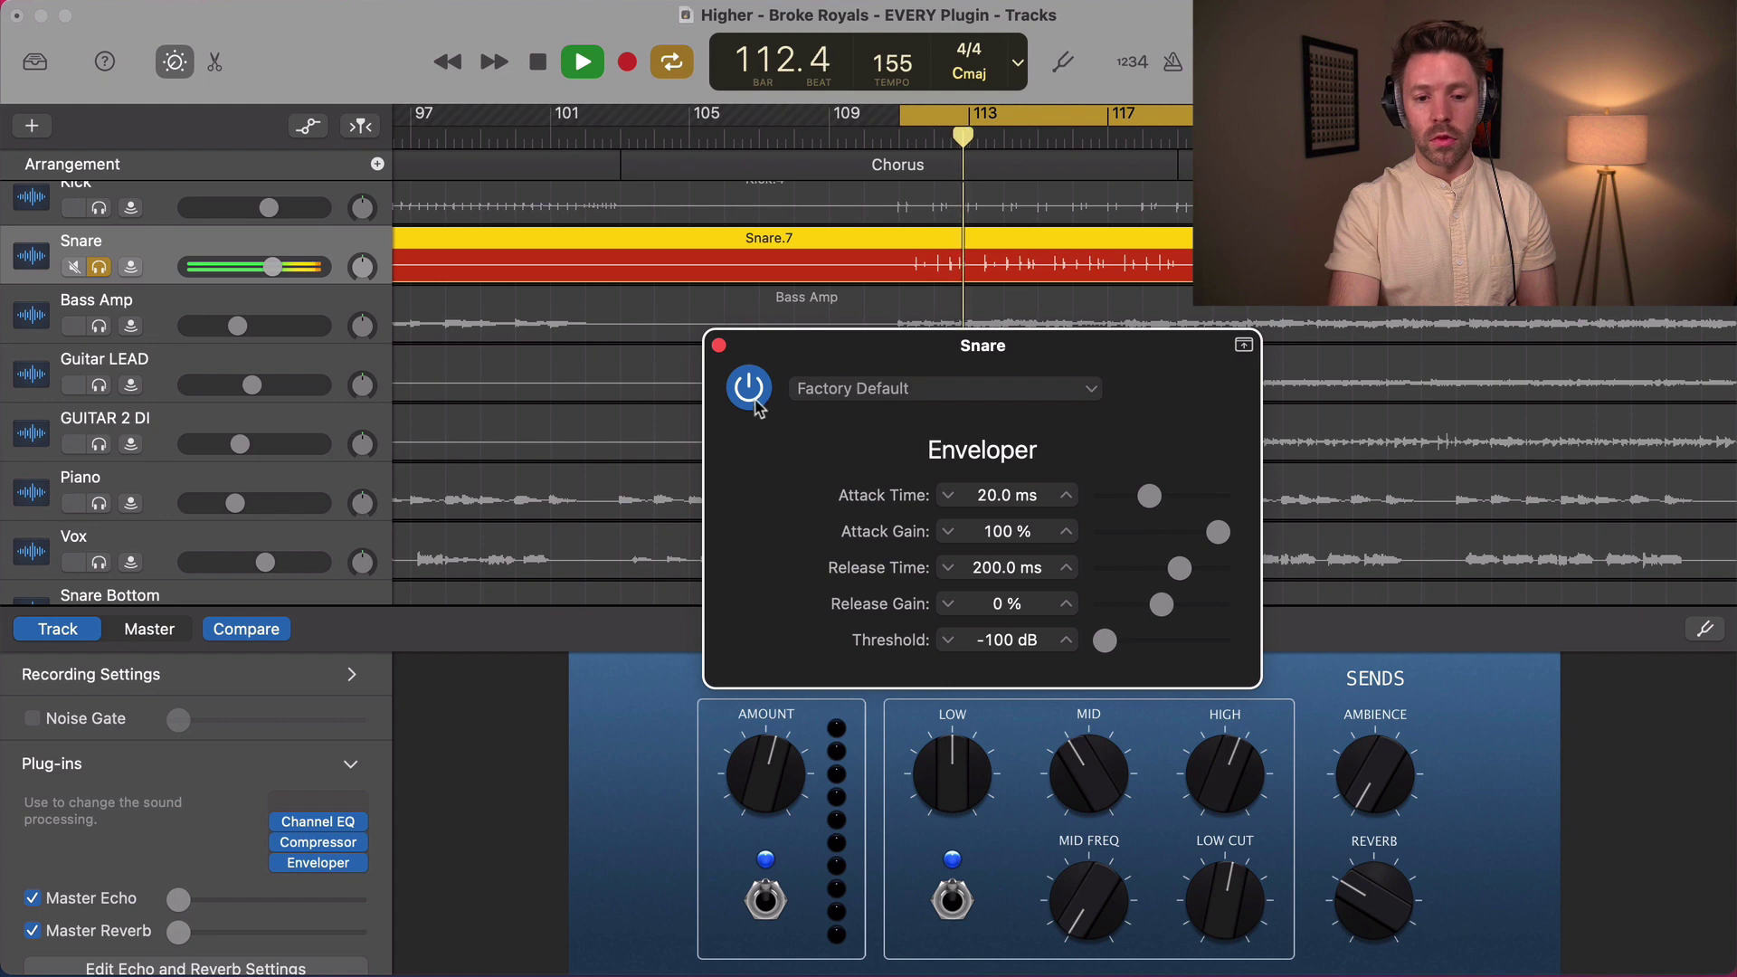
{"action": "left_click", "coordinate": [756, 400]}
{"action": "left_click", "coordinate": [756, 400]}
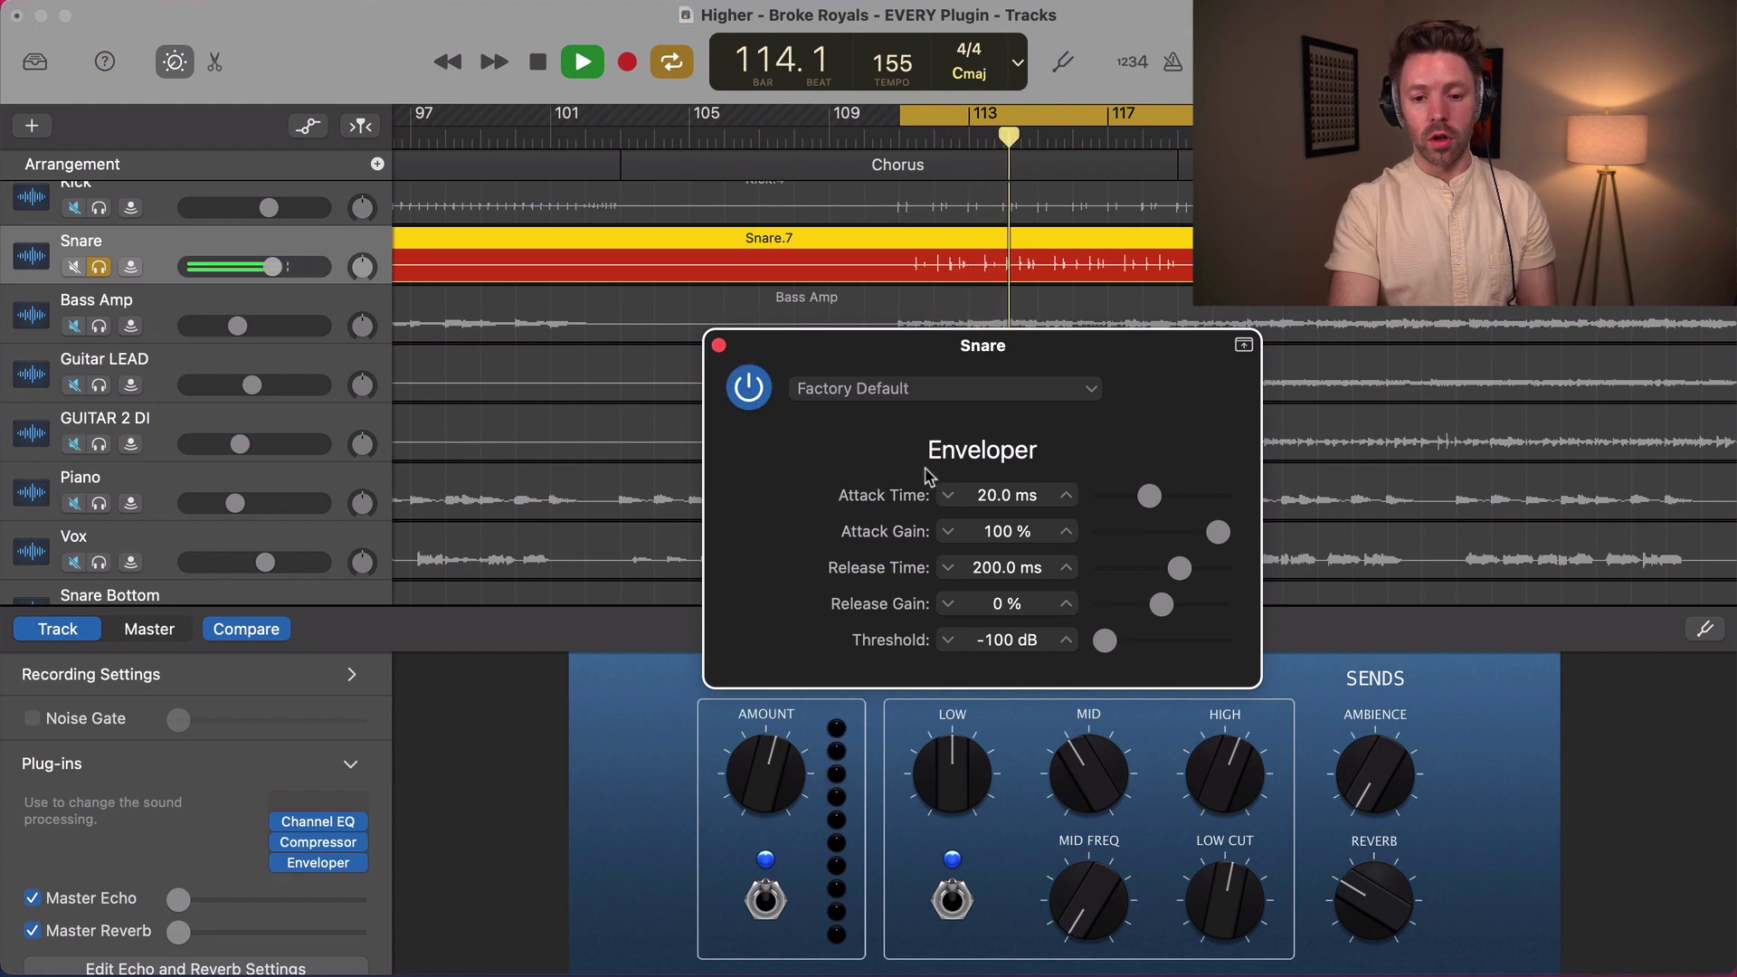
{"action": "key", "text": "space"}
- Set the Enveloper's Attack Gain to -38%, Release Gain to 76% and Threshold to -65 dB, and audition the snare with and without it
{"action": "left_click_drag", "start_coordinate": [1104, 641], "coordinate": [1132, 647]}
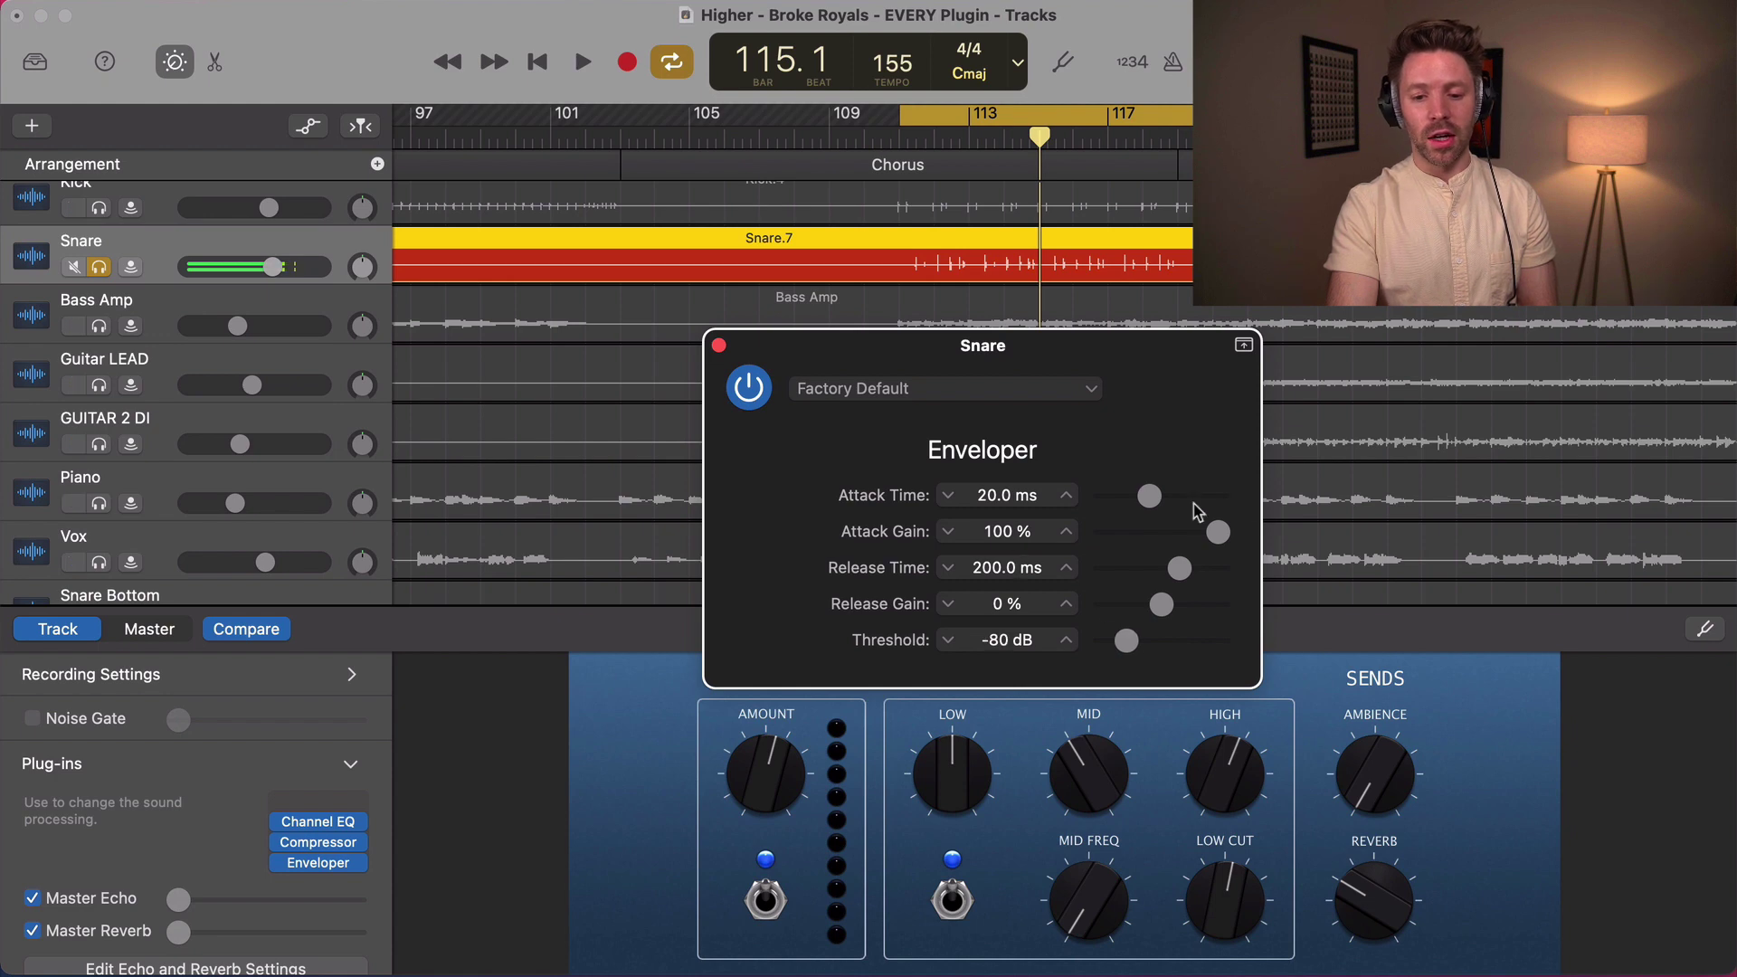
{"action": "left_click_drag", "start_coordinate": [1219, 532], "coordinate": [1140, 534]}
{"action": "left_click_drag", "start_coordinate": [1165, 611], "coordinate": [1147, 651]}
{"action": "key", "text": "space"}
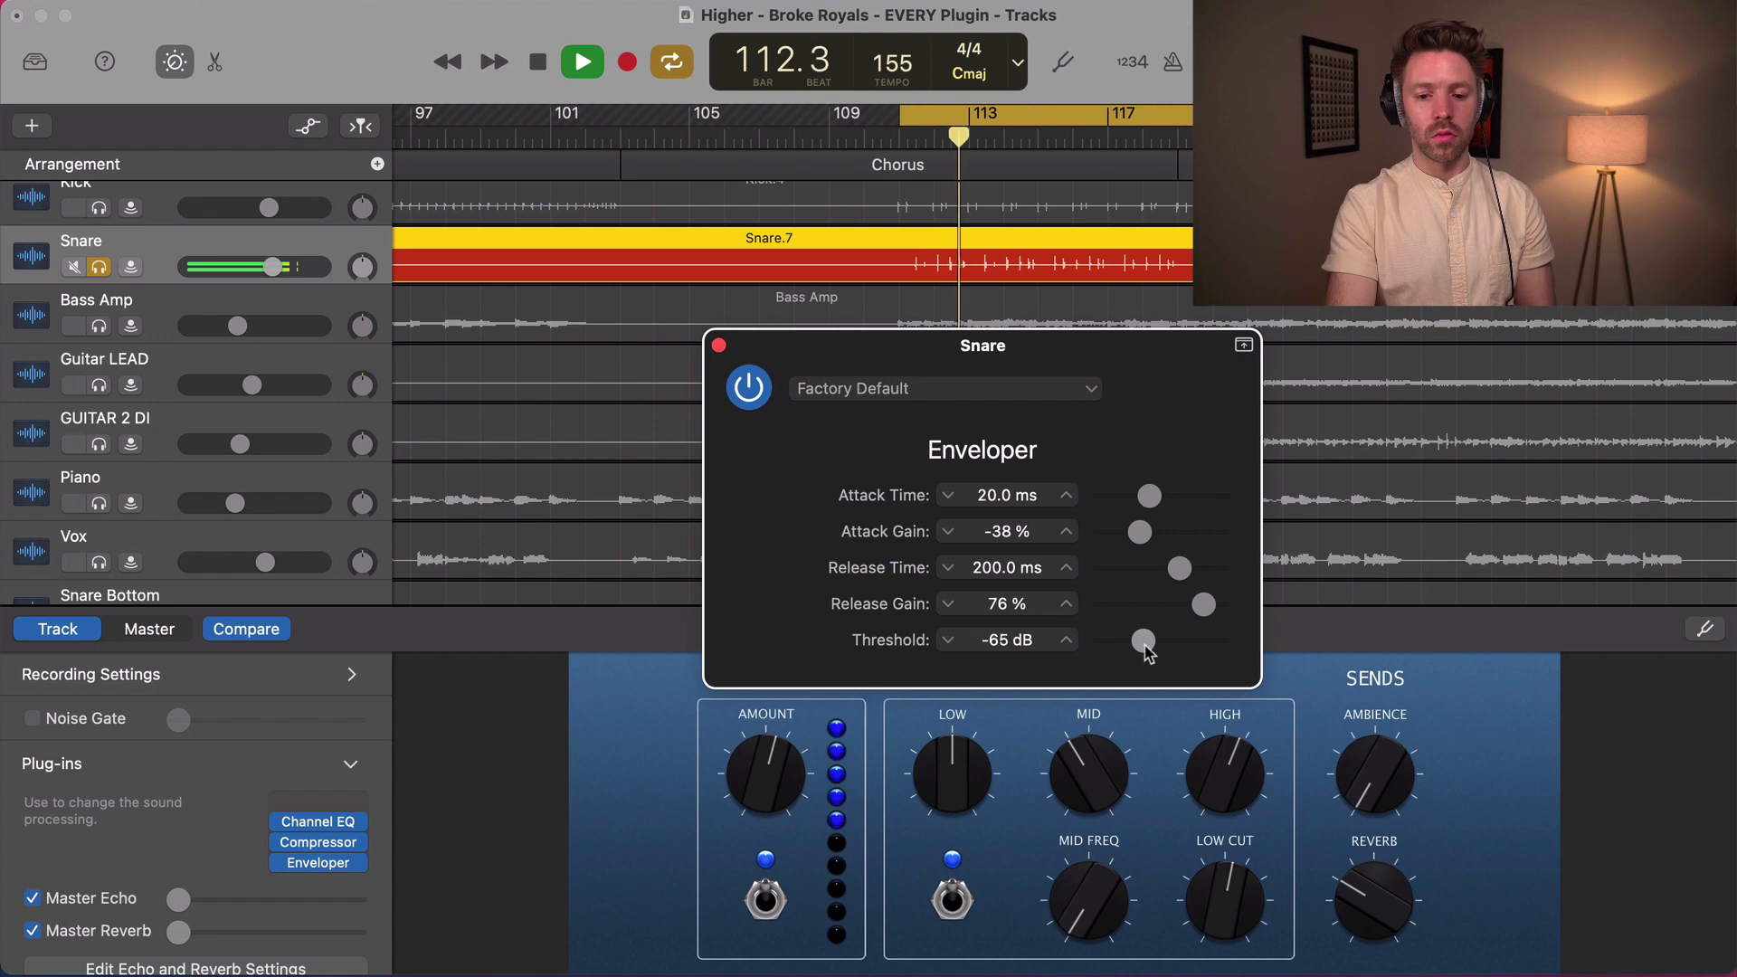
{"action": "left_click", "coordinate": [750, 389]}
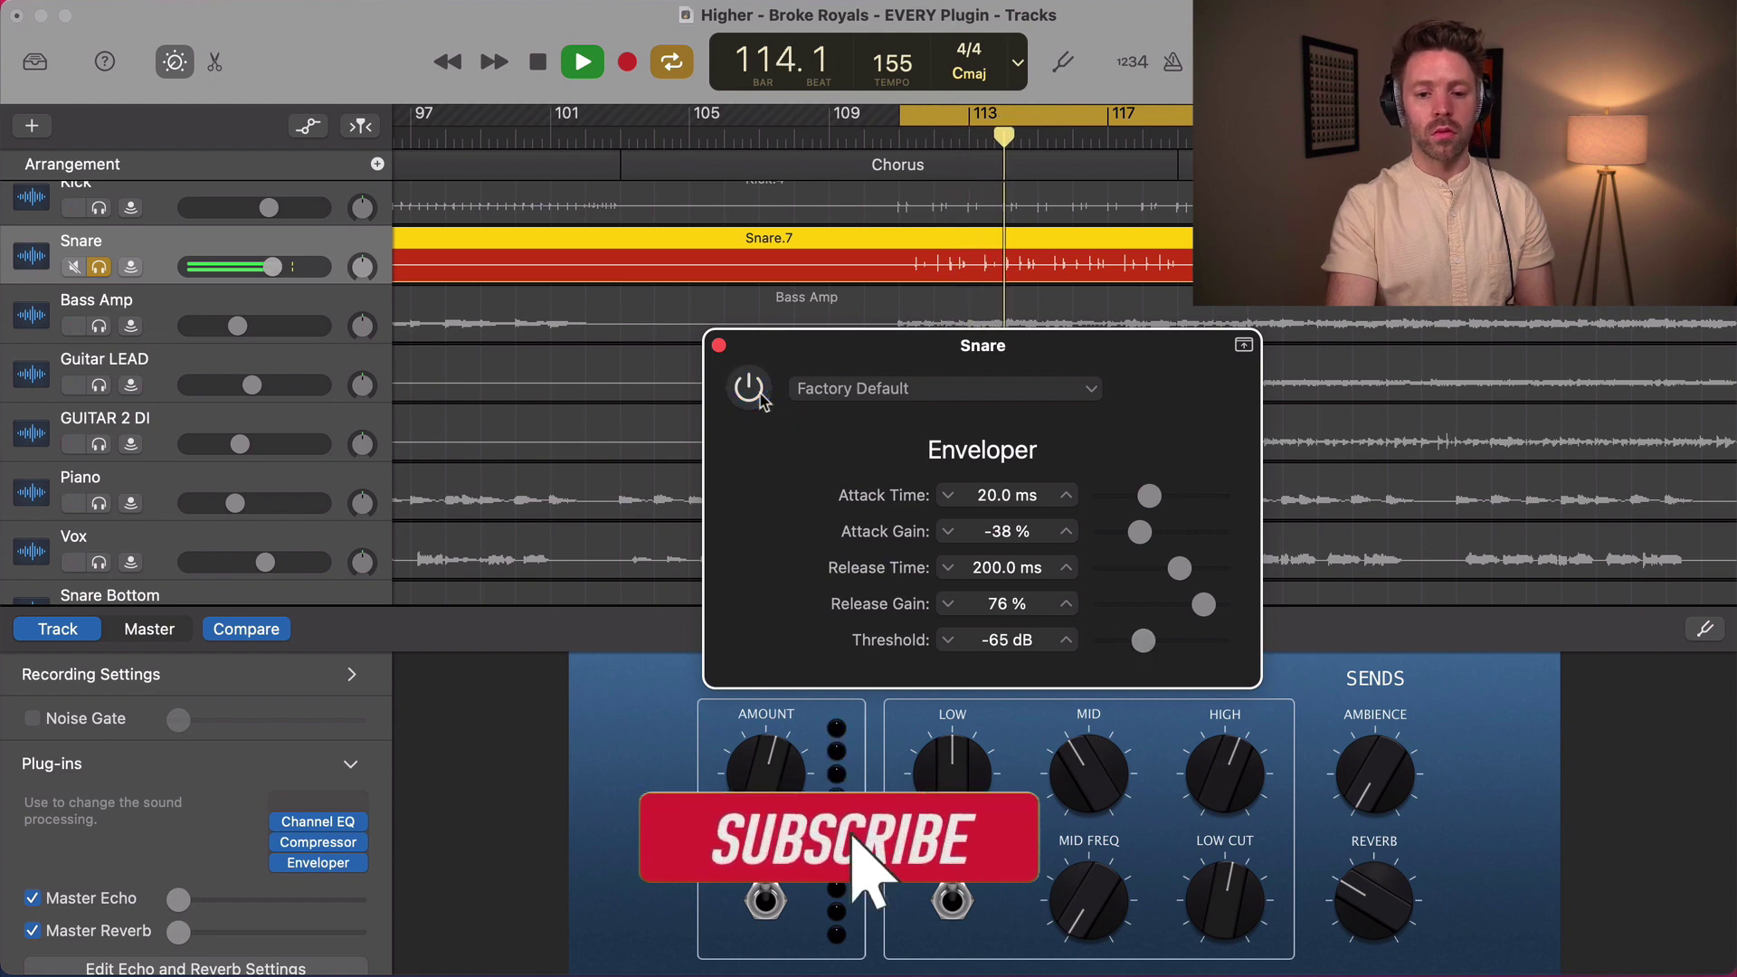
{"action": "left_click", "coordinate": [758, 394]}
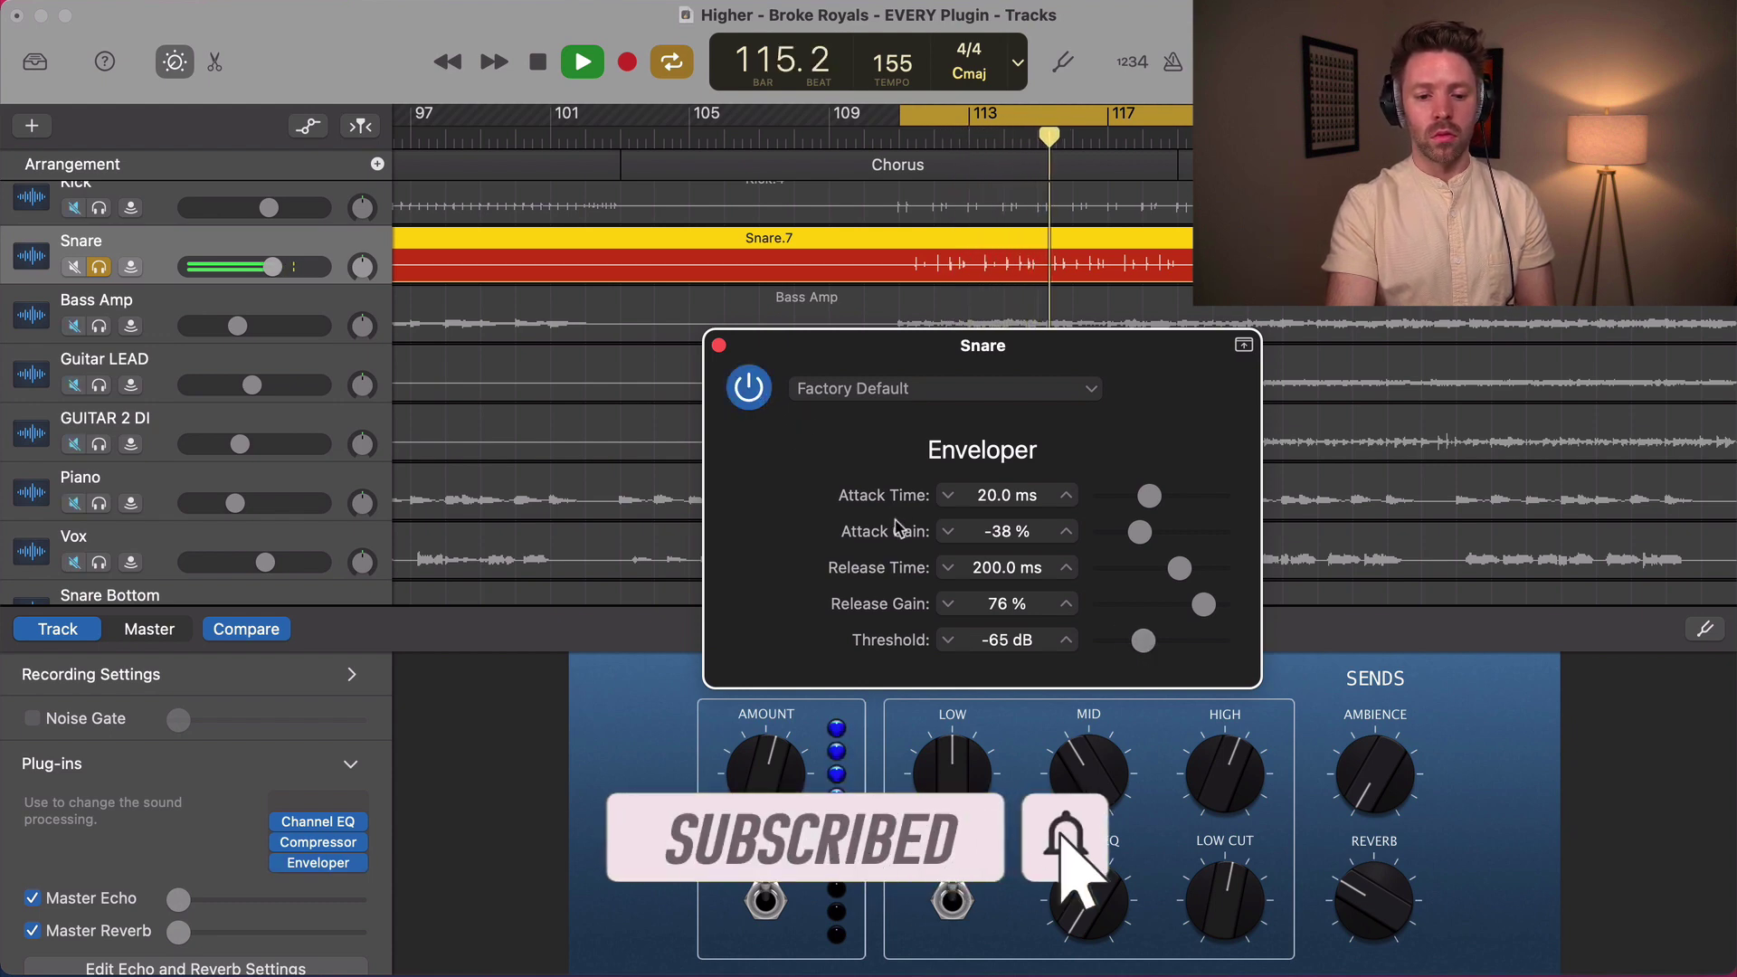
{"action": "key", "text": "space"}
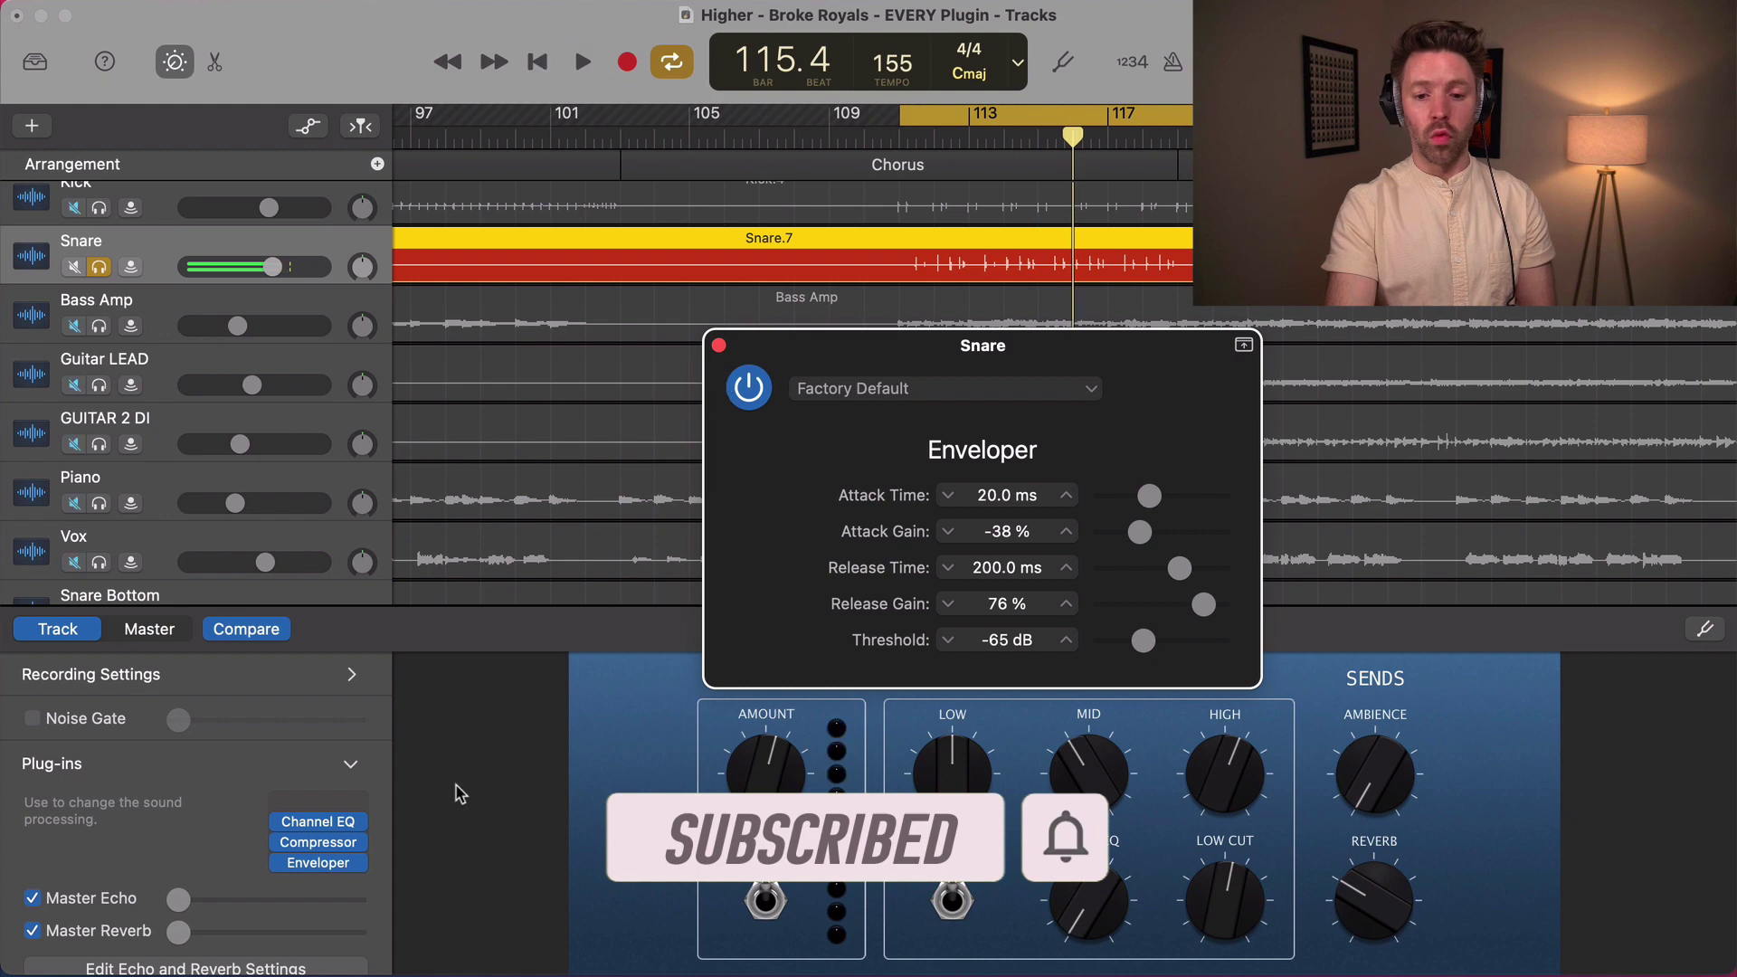
- Replace the Enveloper in the last slot of the Snare track with the Limiter dynamics plug-in
{"action": "left_click", "coordinate": [358, 862]}
{"action": "mouse_move", "coordinate": [380, 788]}
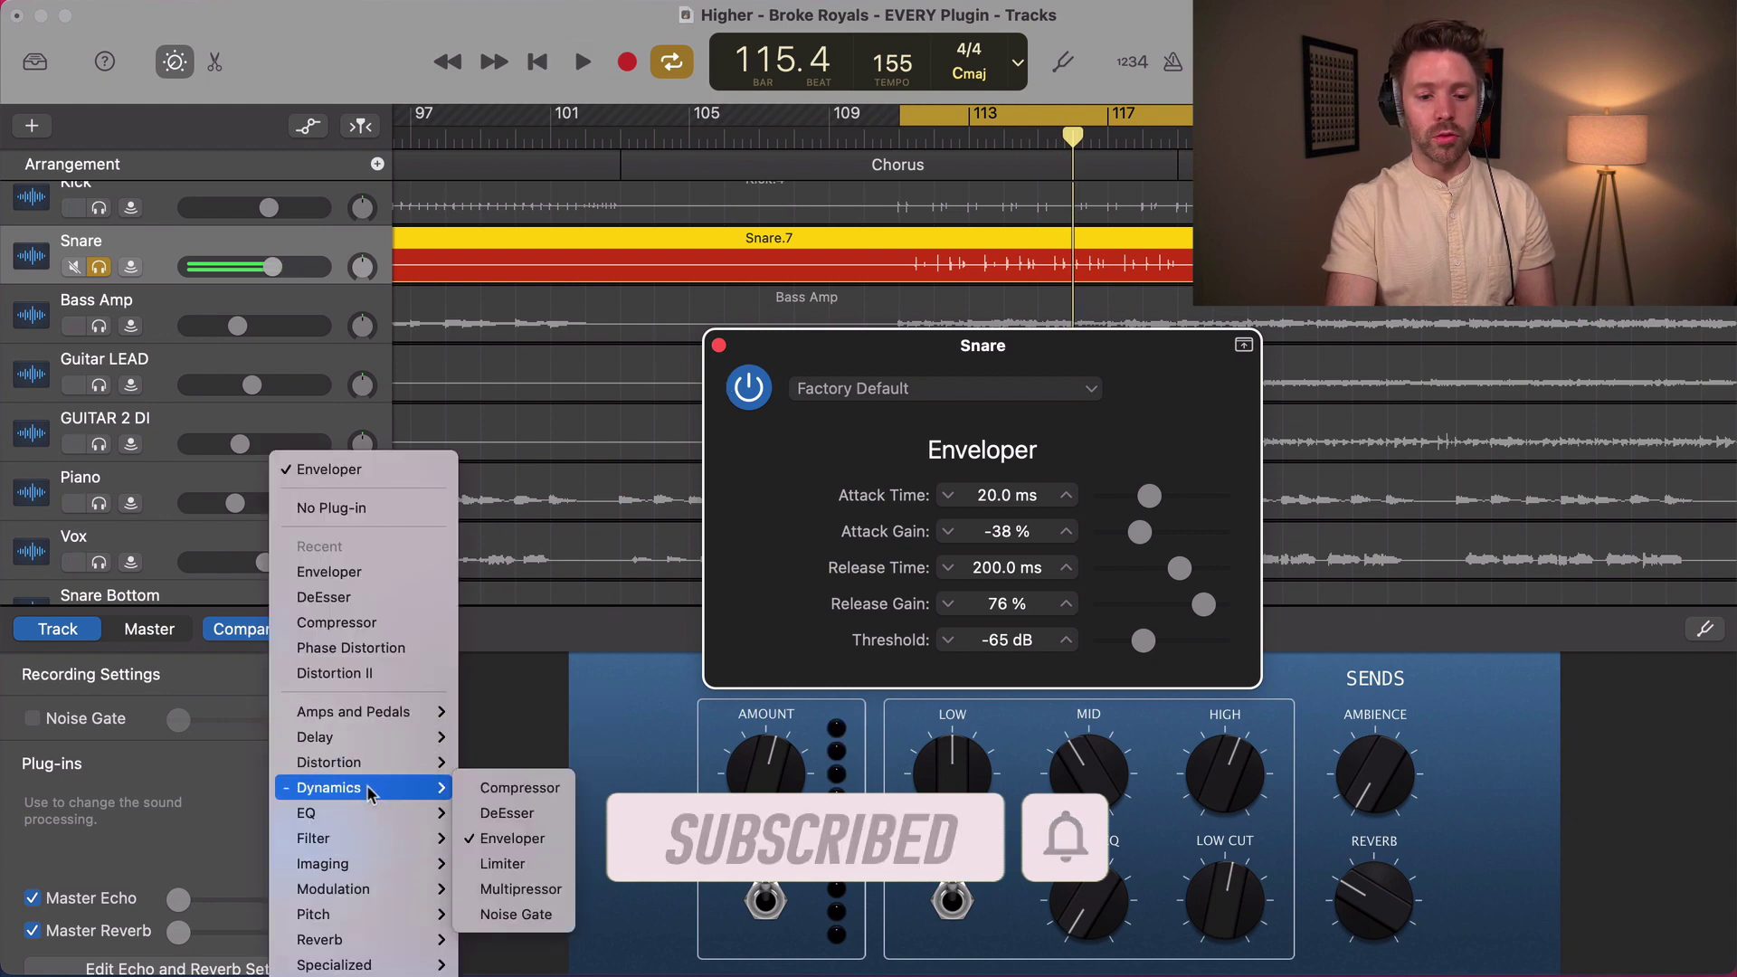
{"action": "left_click", "coordinate": [502, 863]}
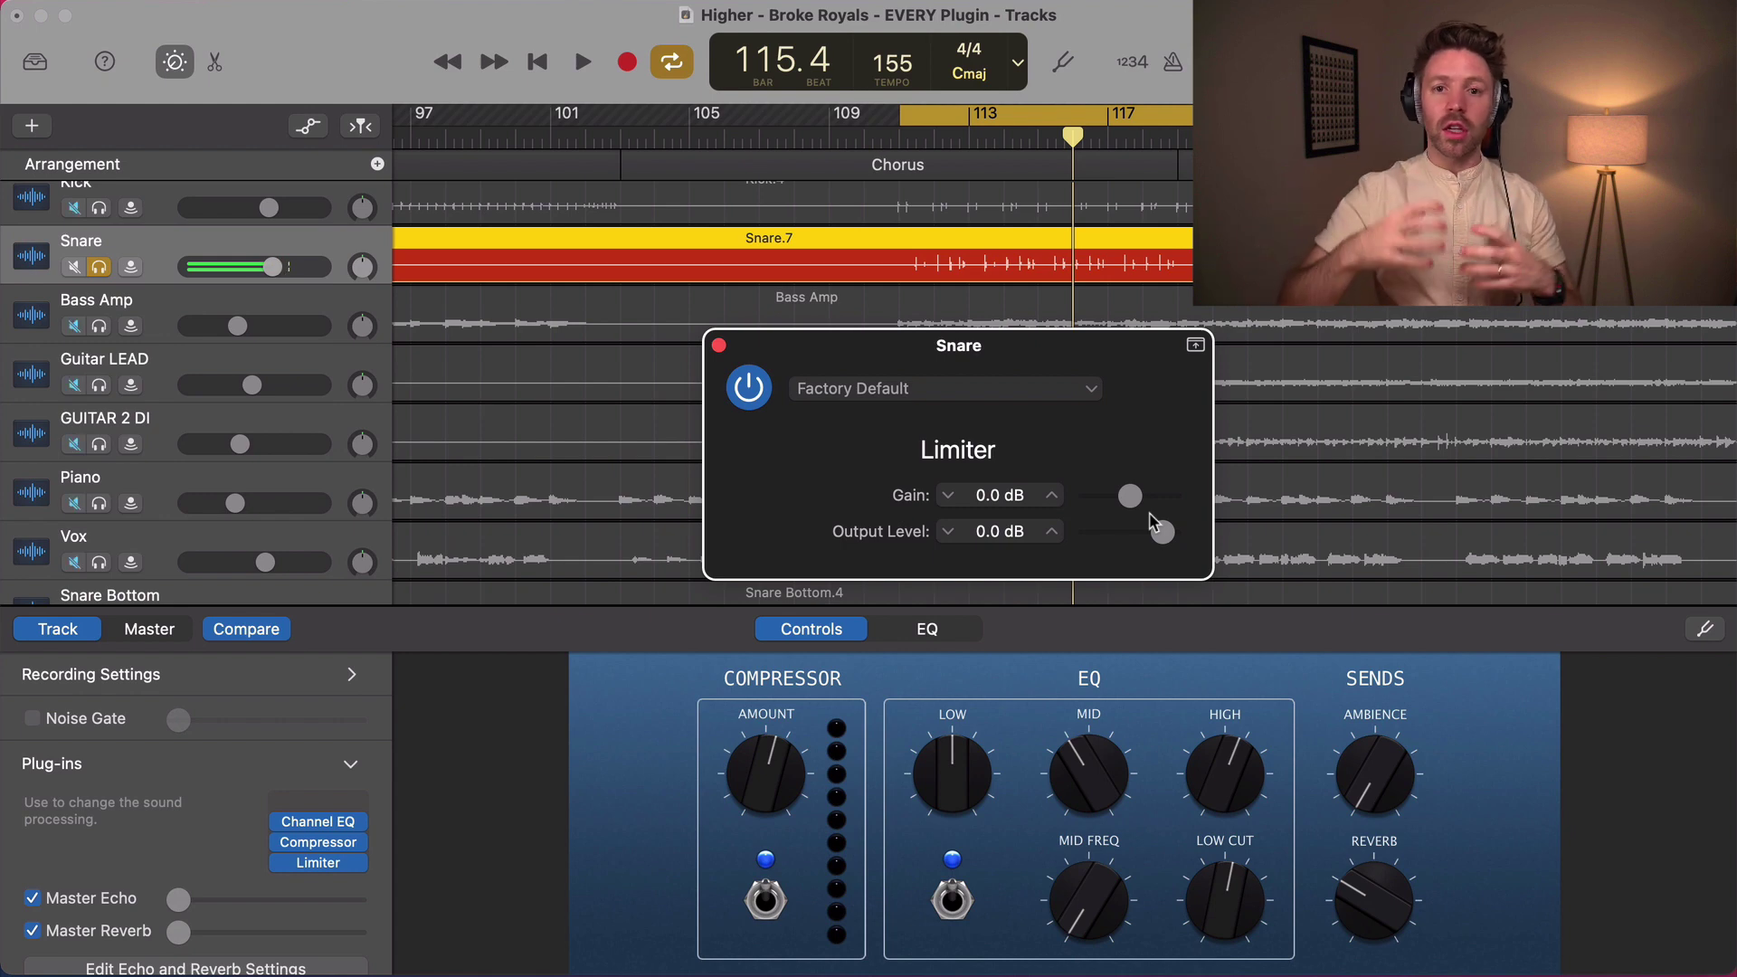
- Set the Limiter's Gain to +20.0 dB and Output Level to -5.5 dB, and audition the snare with the plug-in bypassed and enabled
{"action": "left_click_drag", "start_coordinate": [1164, 541], "coordinate": [1197, 504]}
{"action": "key", "text": "space"}
{"action": "key", "text": "space"}
{"action": "key", "text": "space"}
{"action": "left_click", "coordinate": [752, 391]}
{"action": "left_click", "coordinate": [751, 391]}
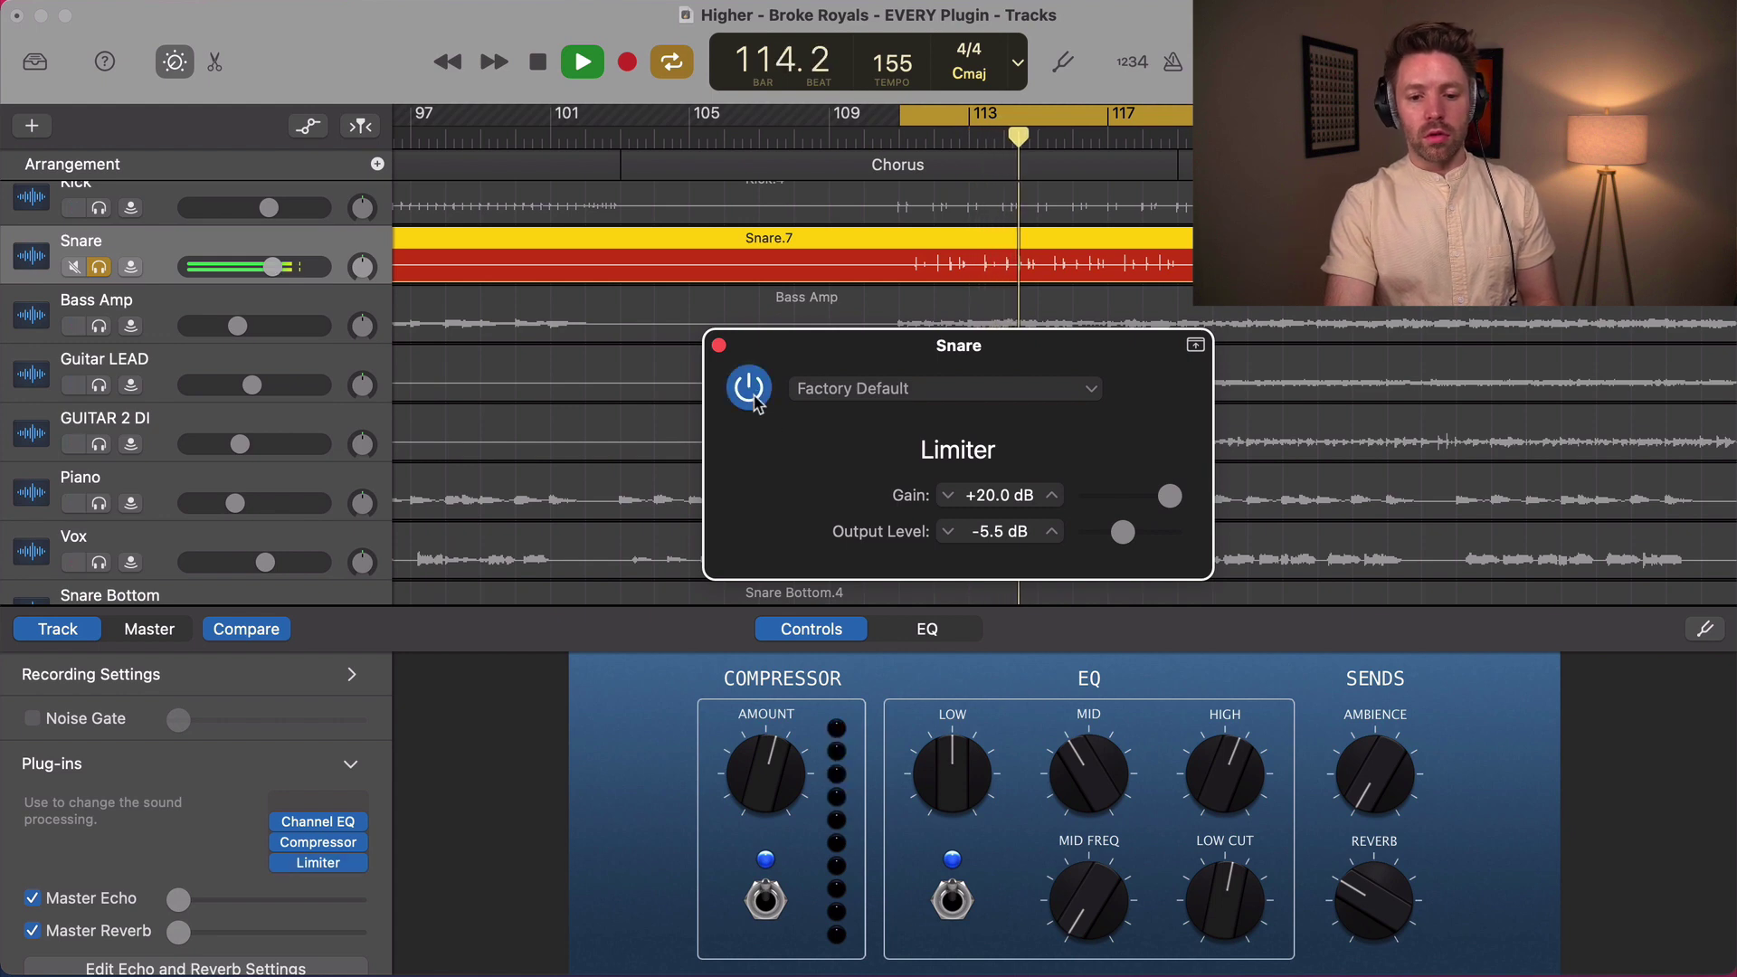
{"action": "key", "text": "space"}
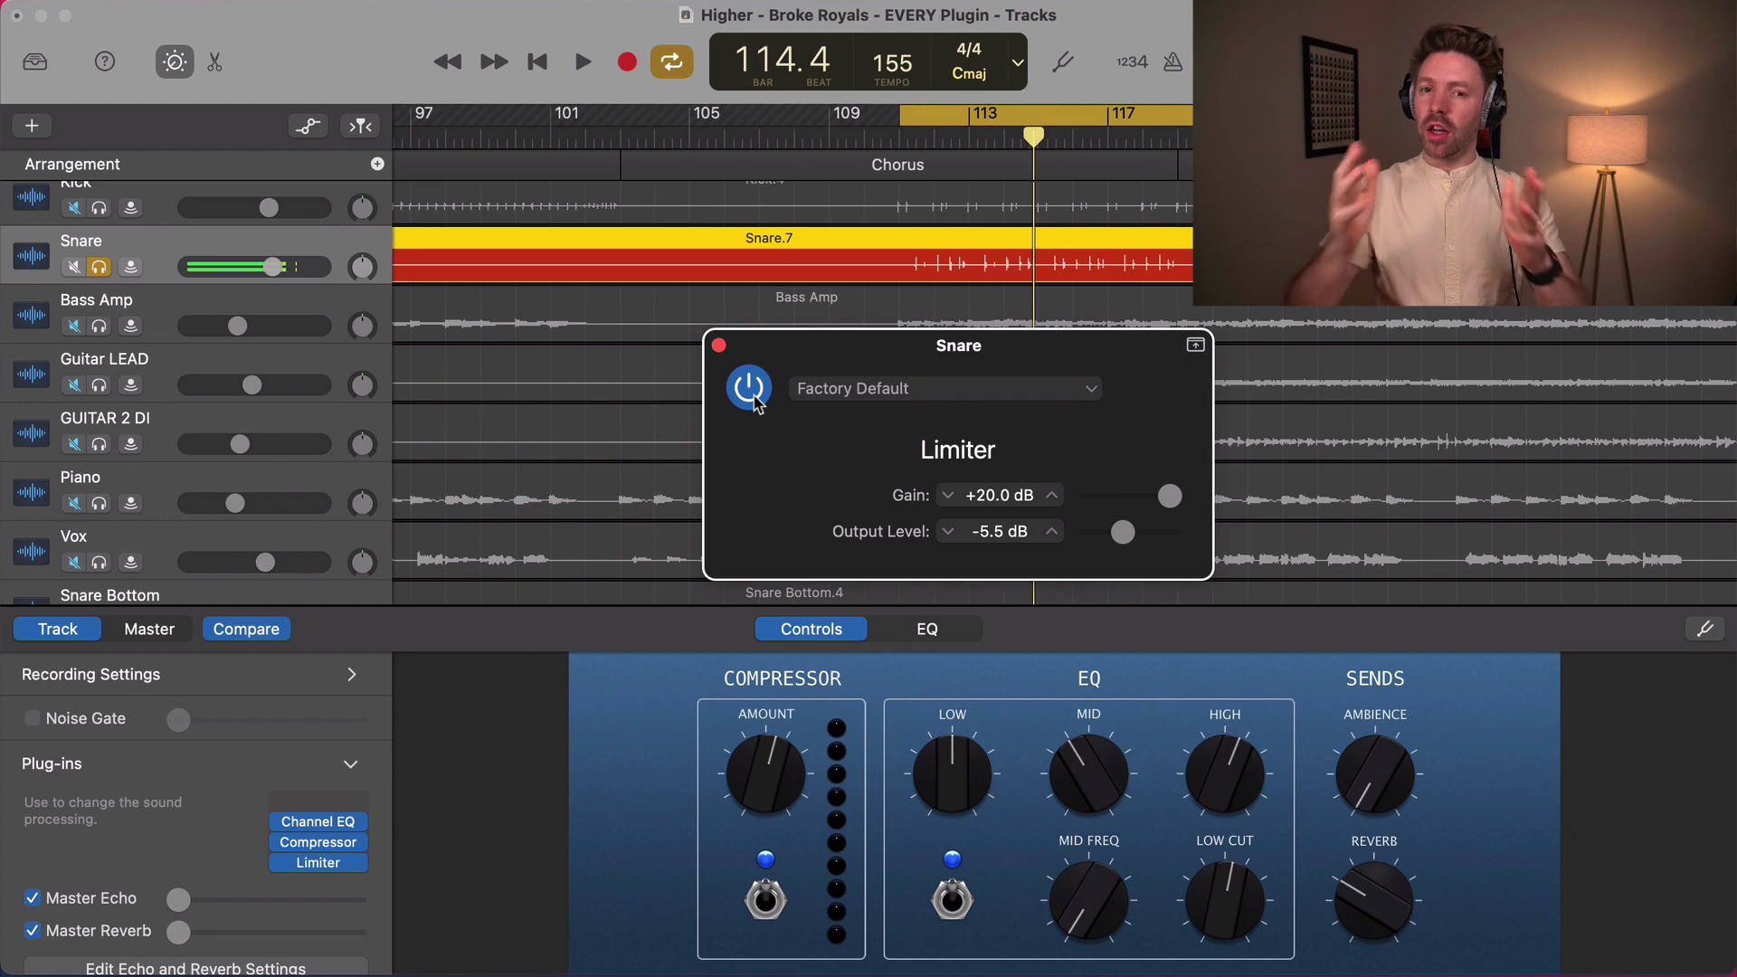
- Replace the Limiter in the last slot of the Snare track with the Multipressor dynamics plug-in
{"action": "left_click", "coordinate": [362, 863]}
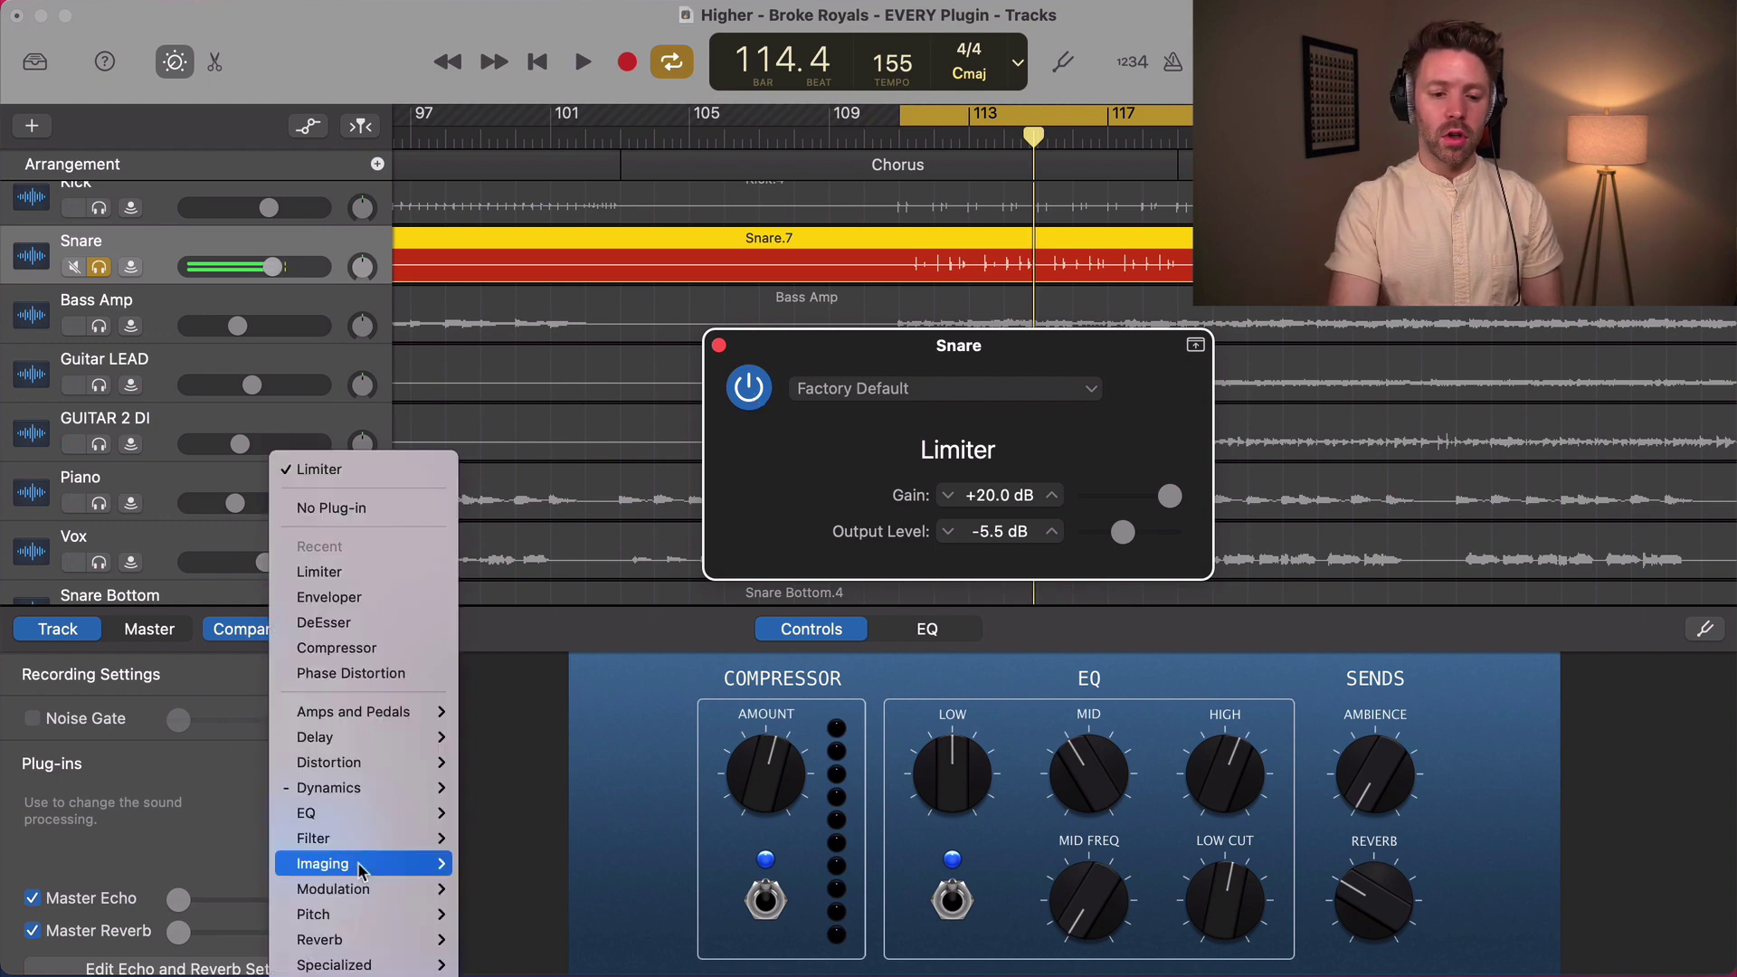
{"action": "mouse_move", "coordinate": [403, 792]}
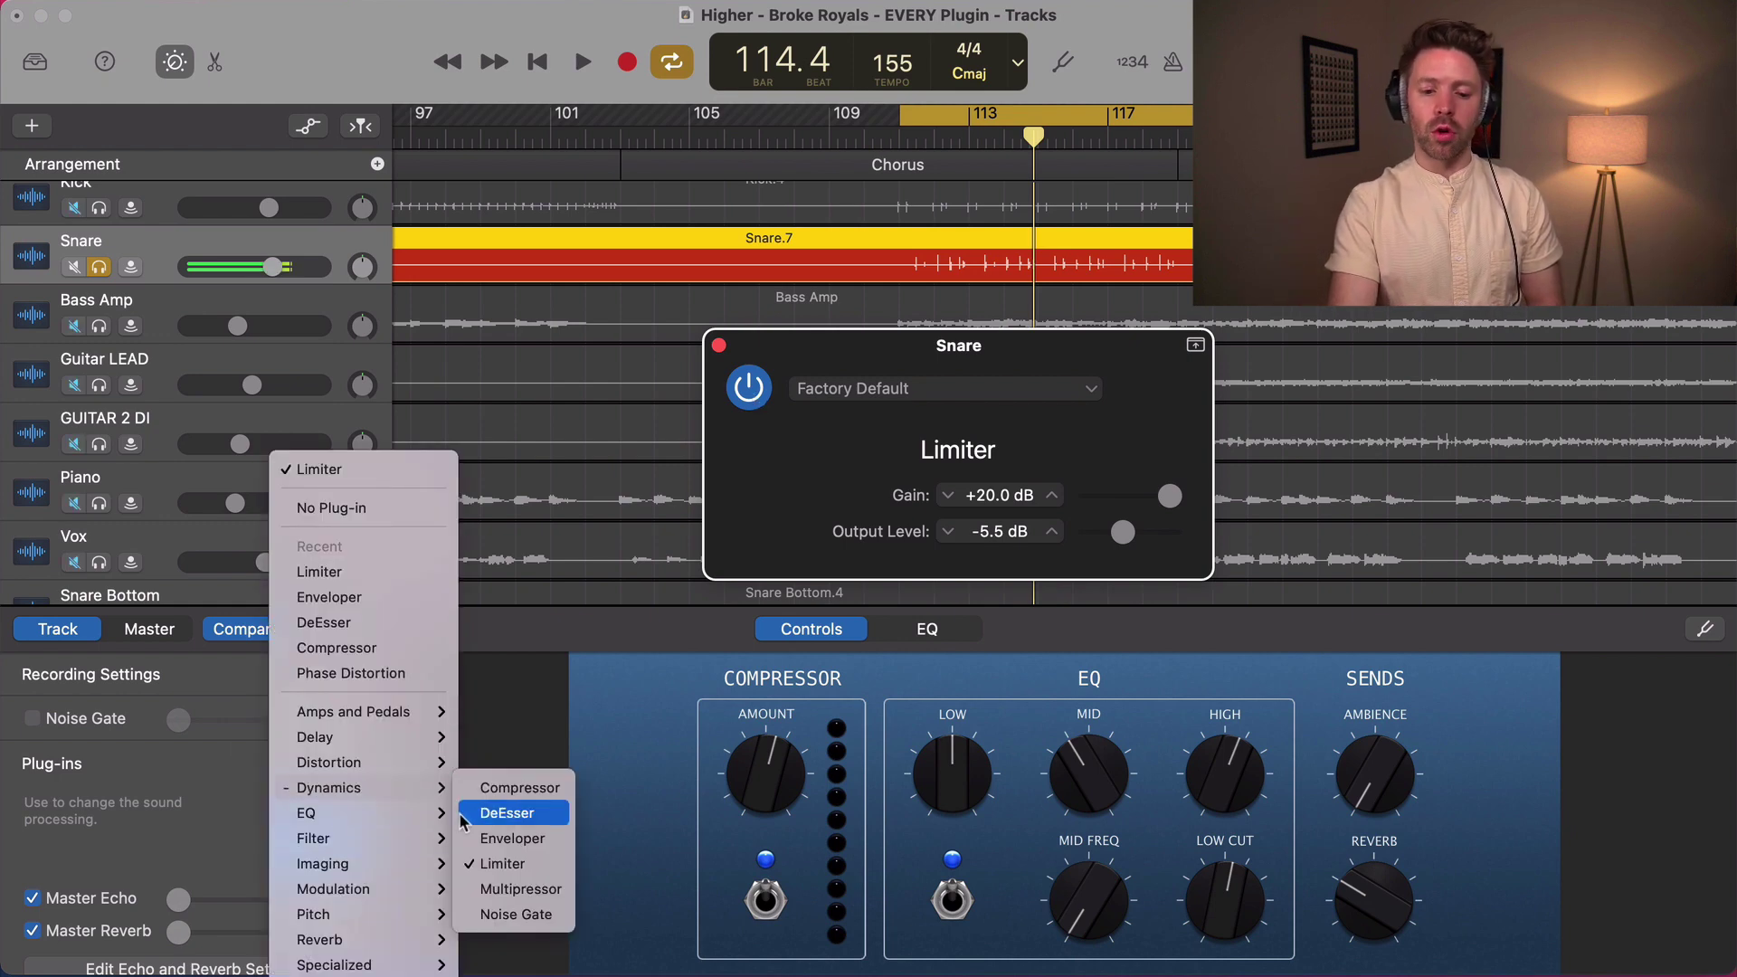
{"action": "left_click", "coordinate": [505, 891]}
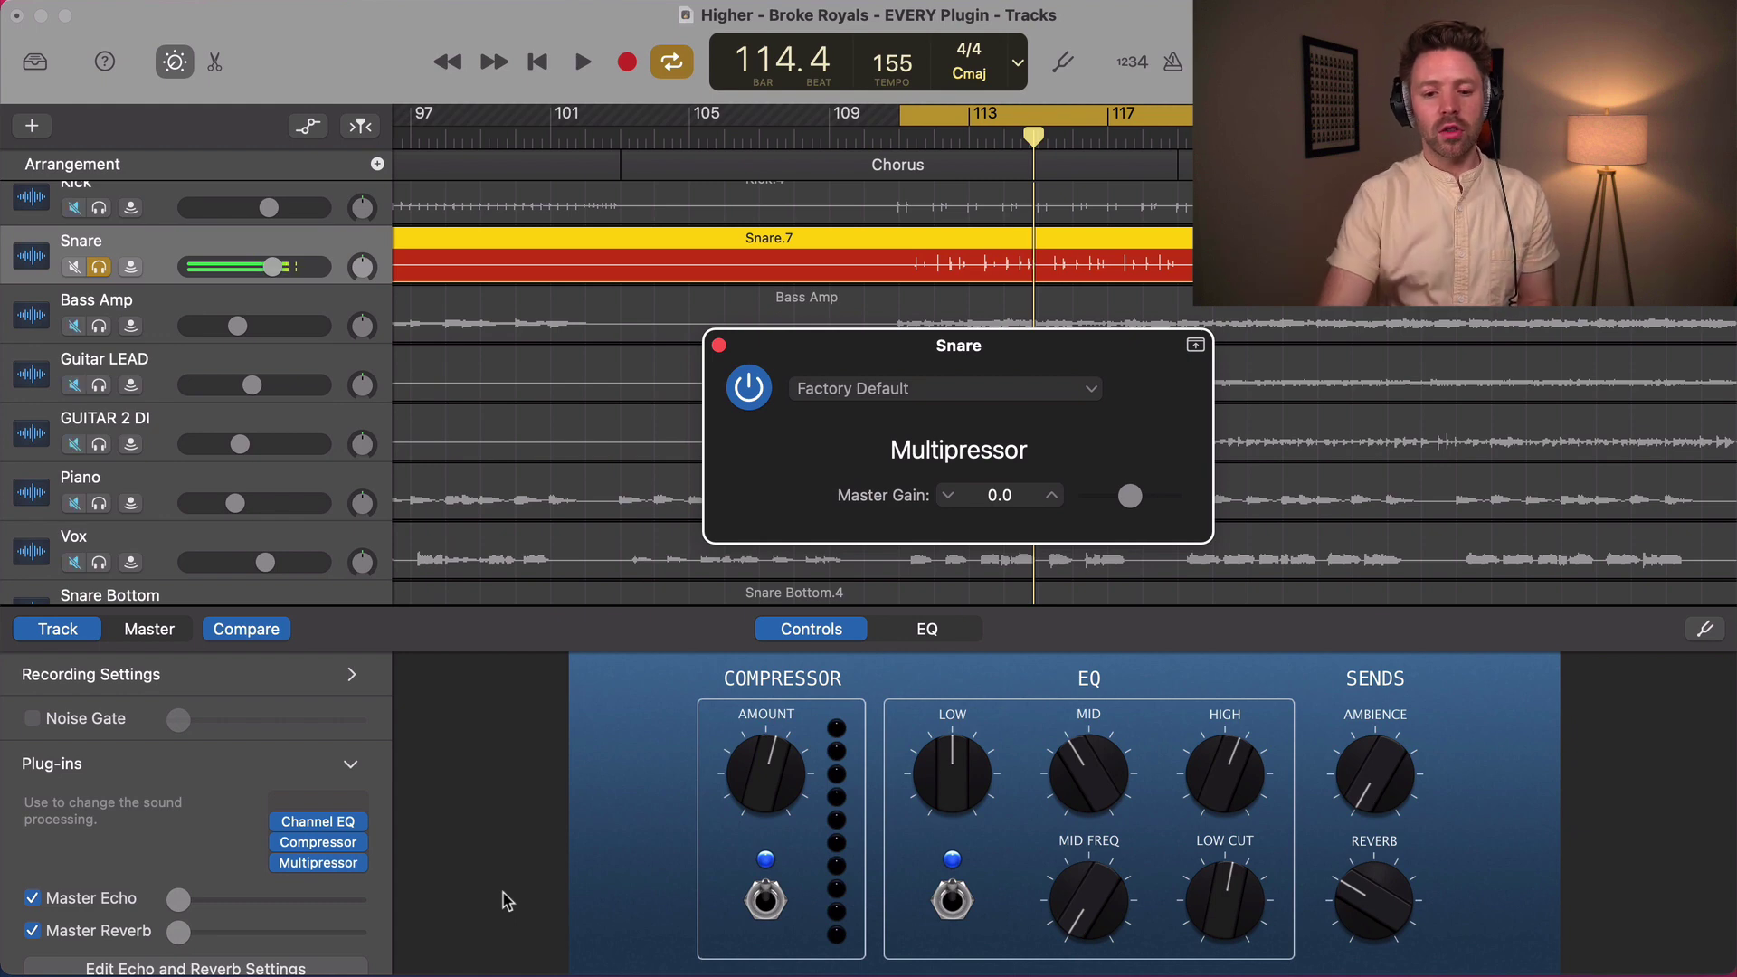
- Replace the Multipressor in the last slot of the Snare track with the Noise Gate dynamics plug-in
{"action": "left_click", "coordinate": [355, 871]}
{"action": "mouse_move", "coordinate": [394, 790]}
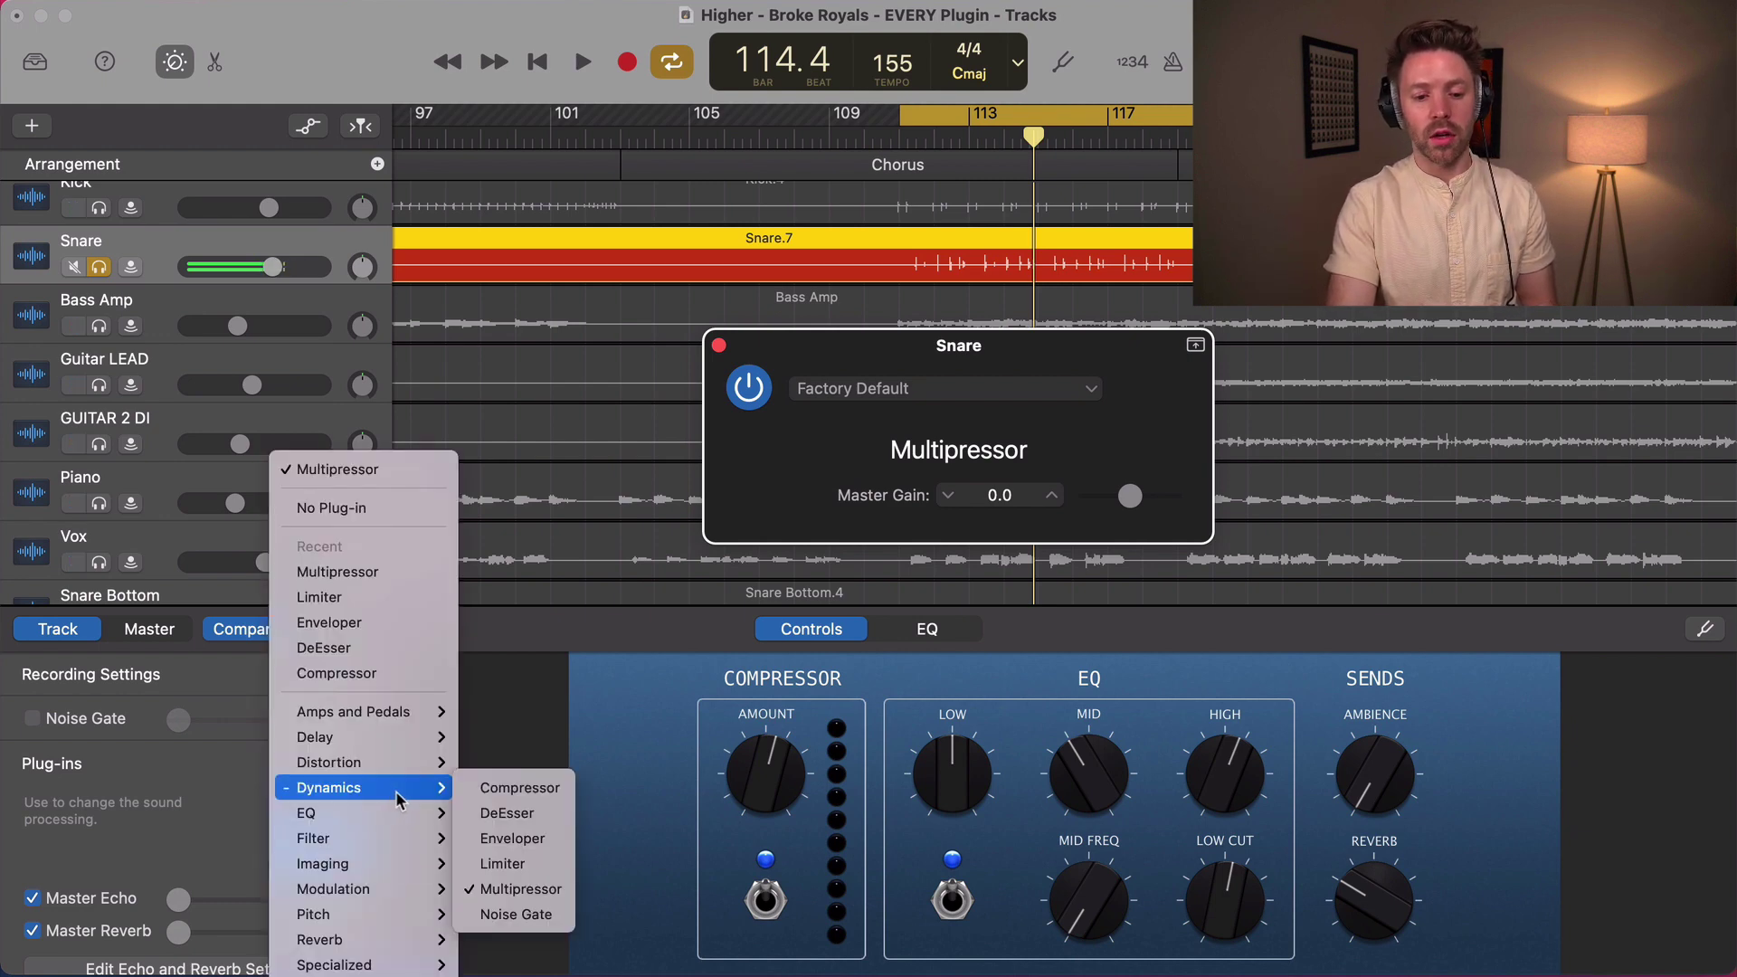
{"action": "left_click", "coordinate": [532, 918]}
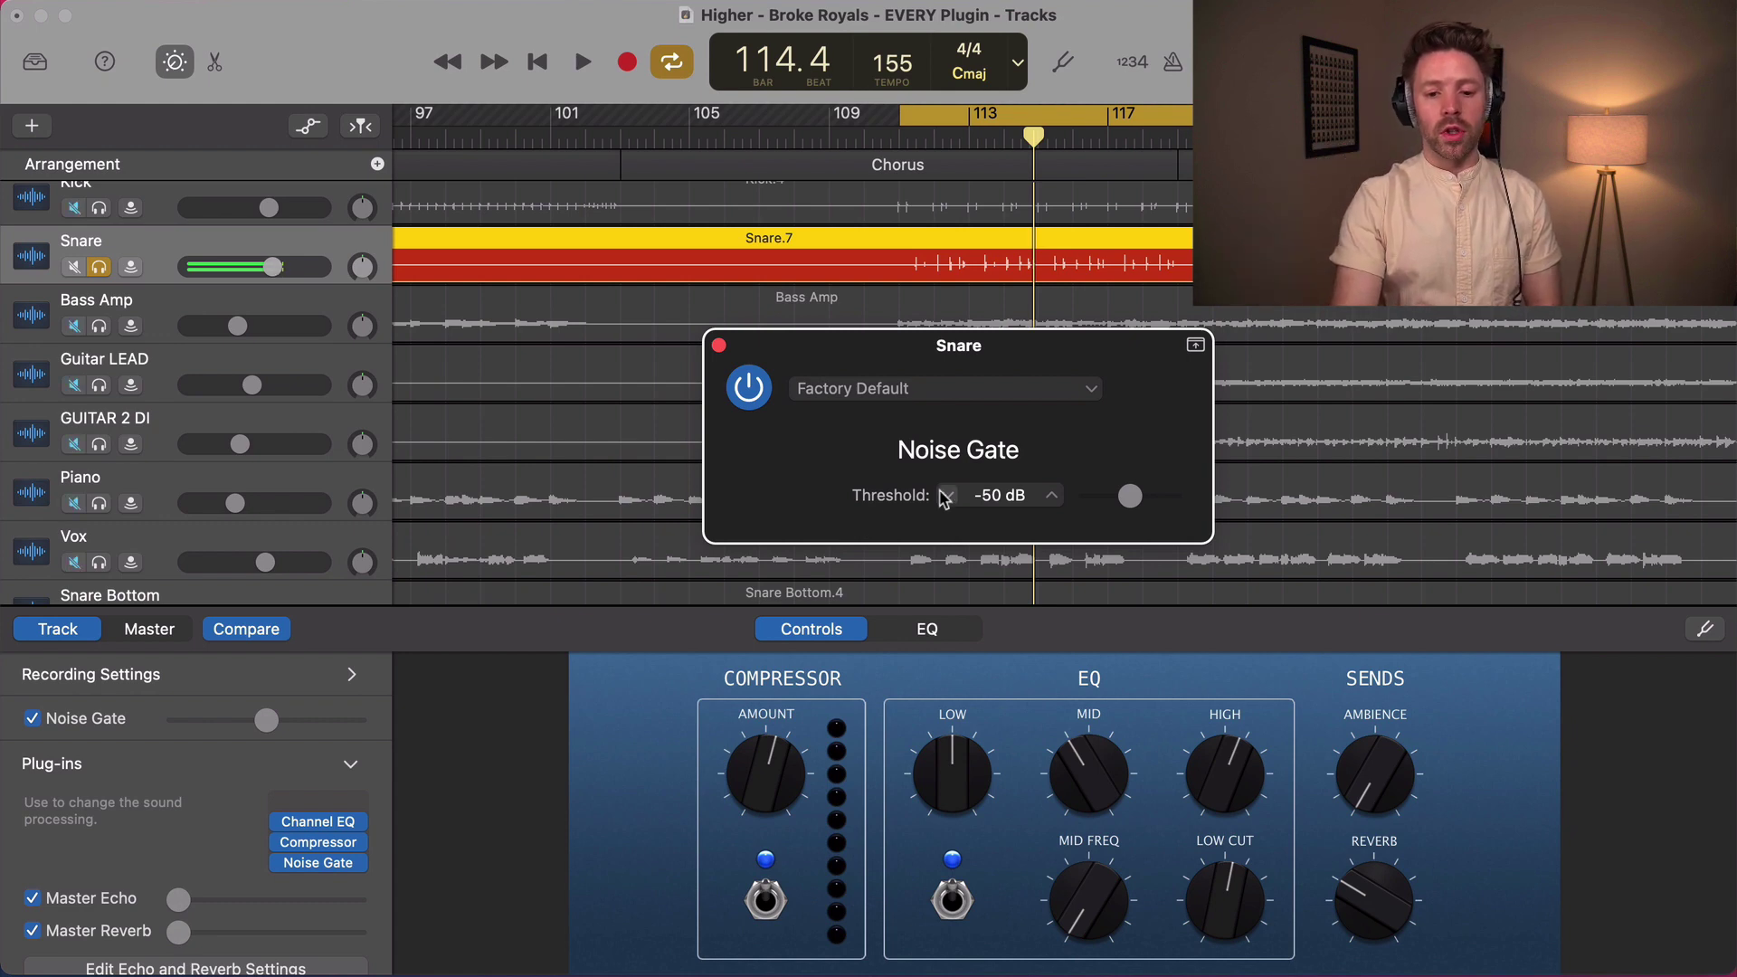
- Raise the Noise Gate Threshold to 0 dB, audition the snare while lowering it to -41 dB, and stop playback
{"action": "left_click_drag", "start_coordinate": [1130, 495], "coordinate": [1299, 529]}
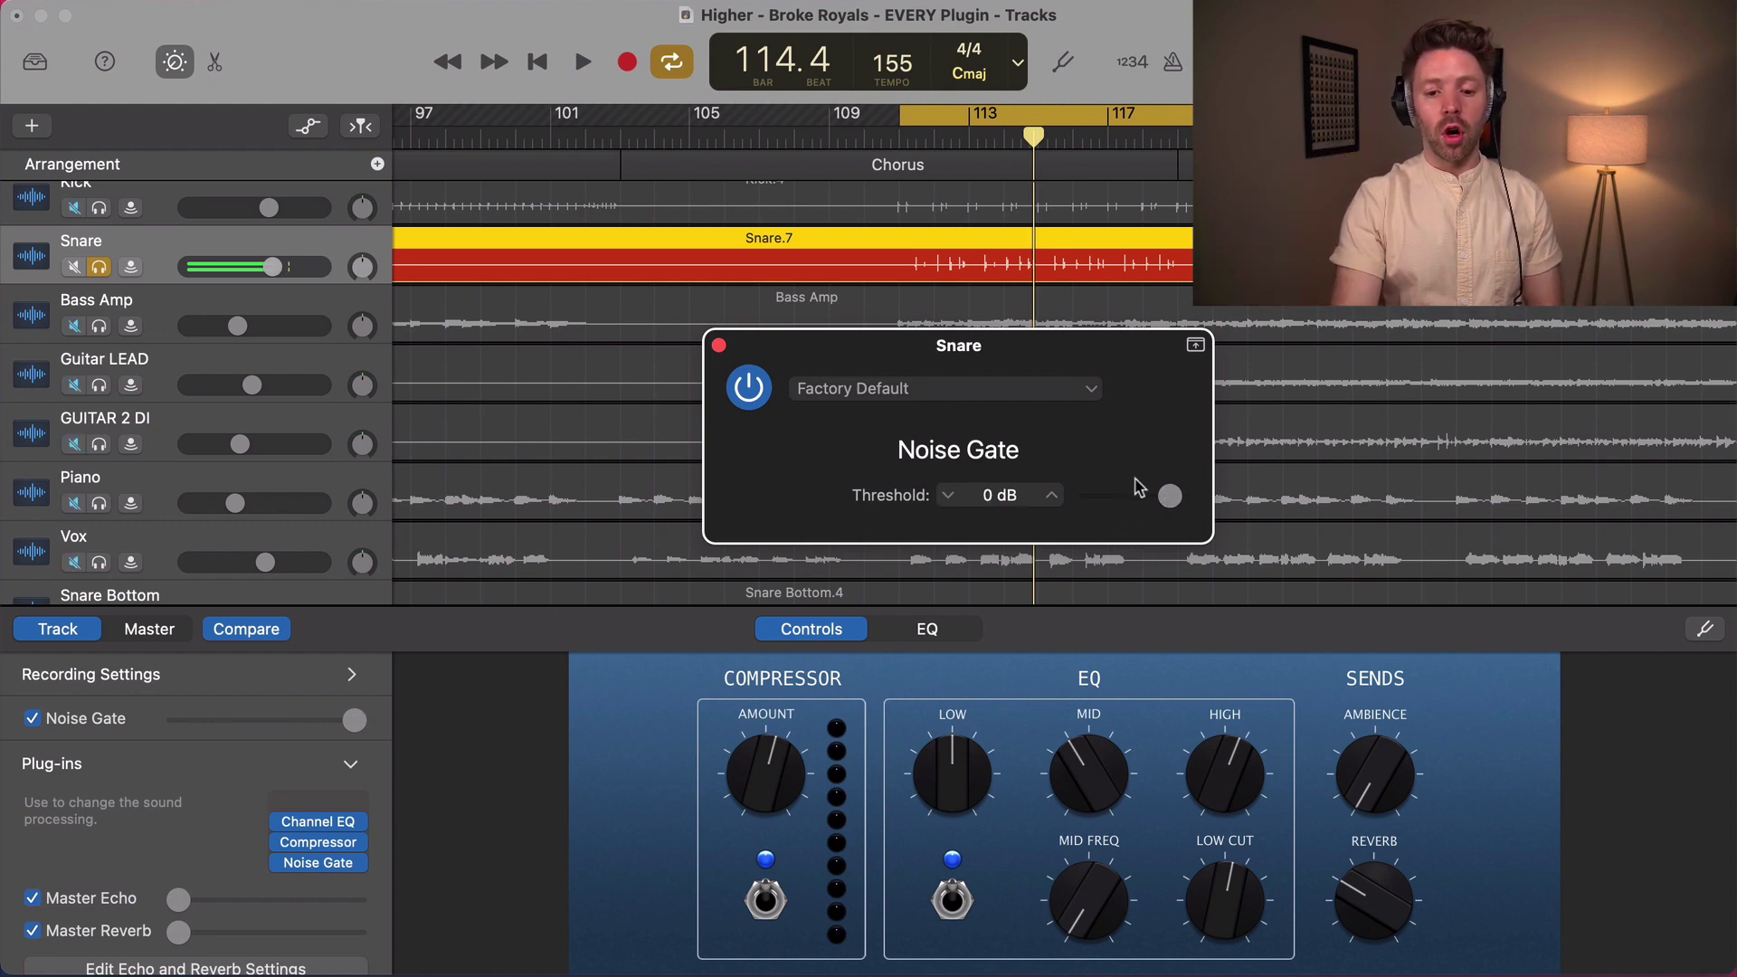
{"action": "key", "text": "space"}
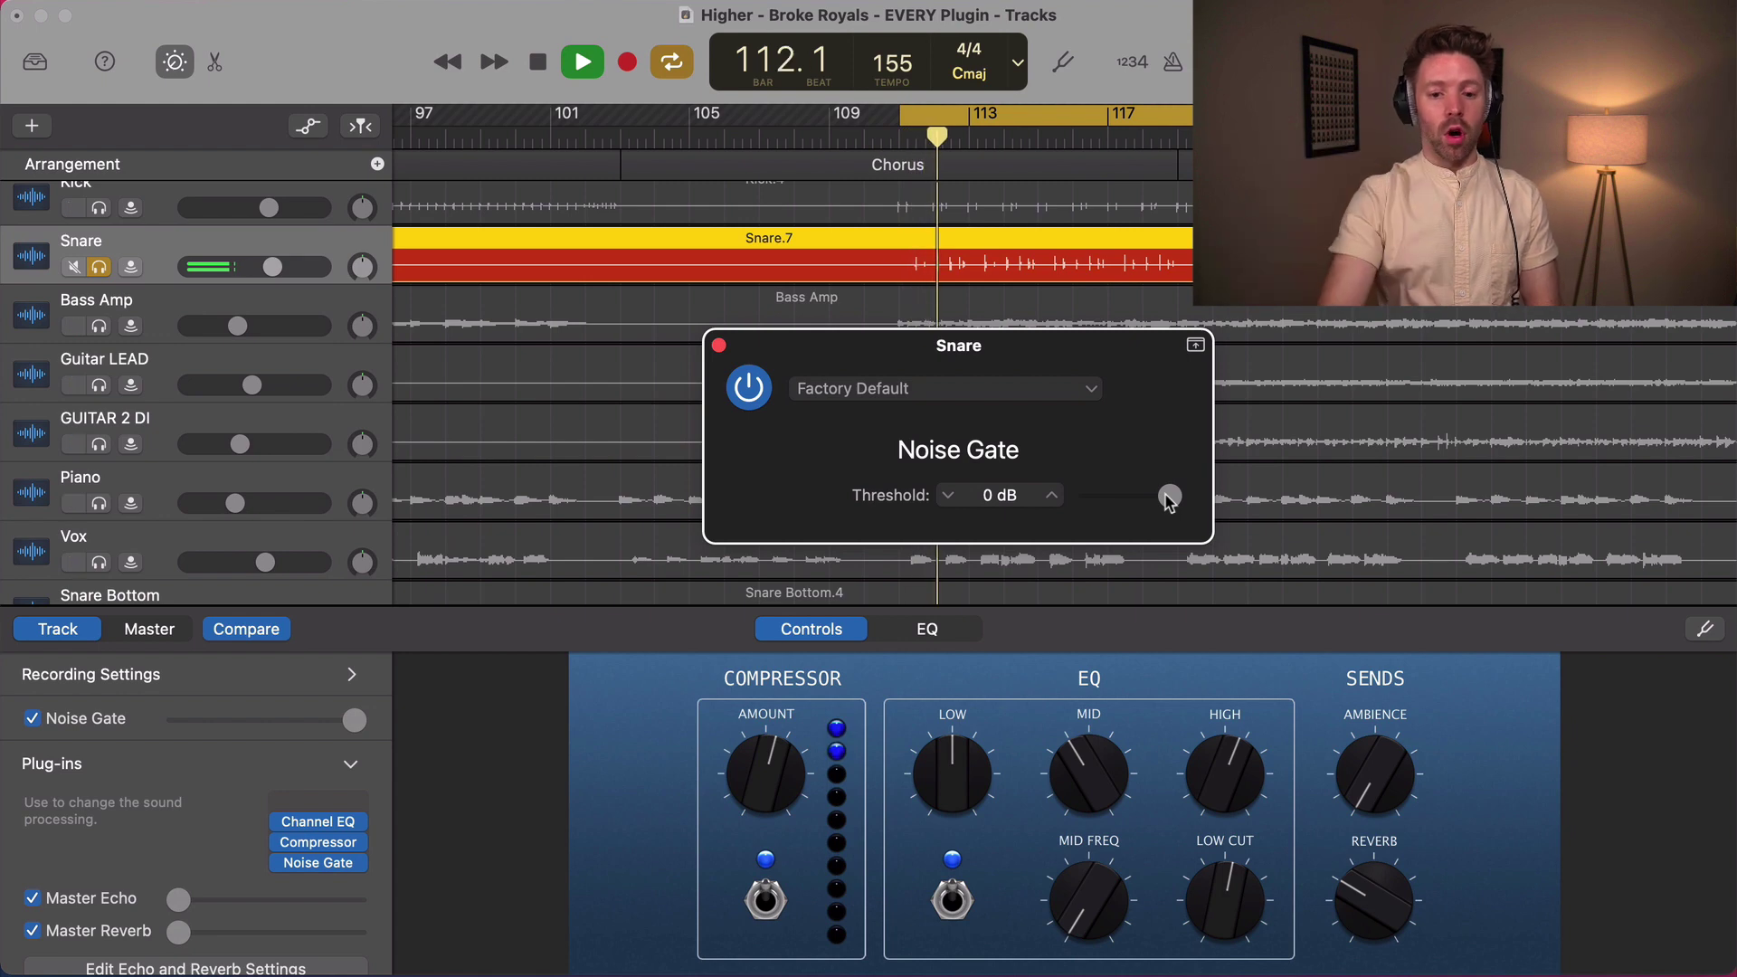
{"action": "left_click_drag", "start_coordinate": [1170, 498], "coordinate": [1137, 506]}
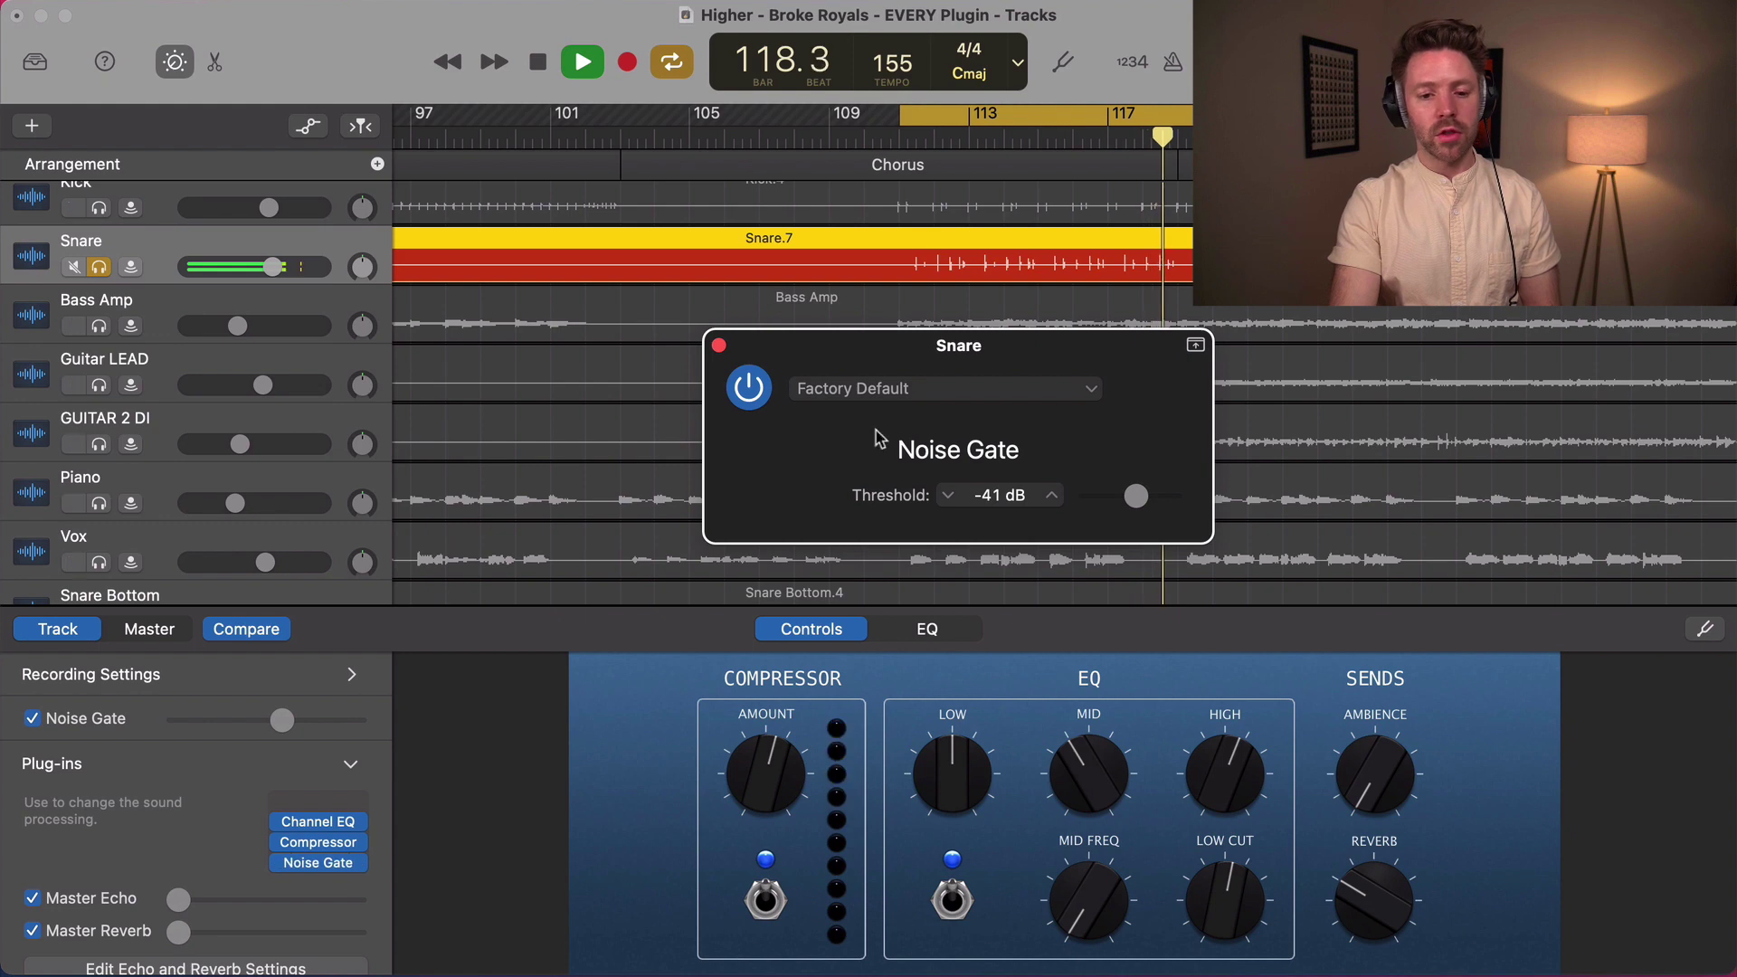
{"action": "left_click", "coordinate": [871, 386]}
{"action": "key", "text": "Escape"}
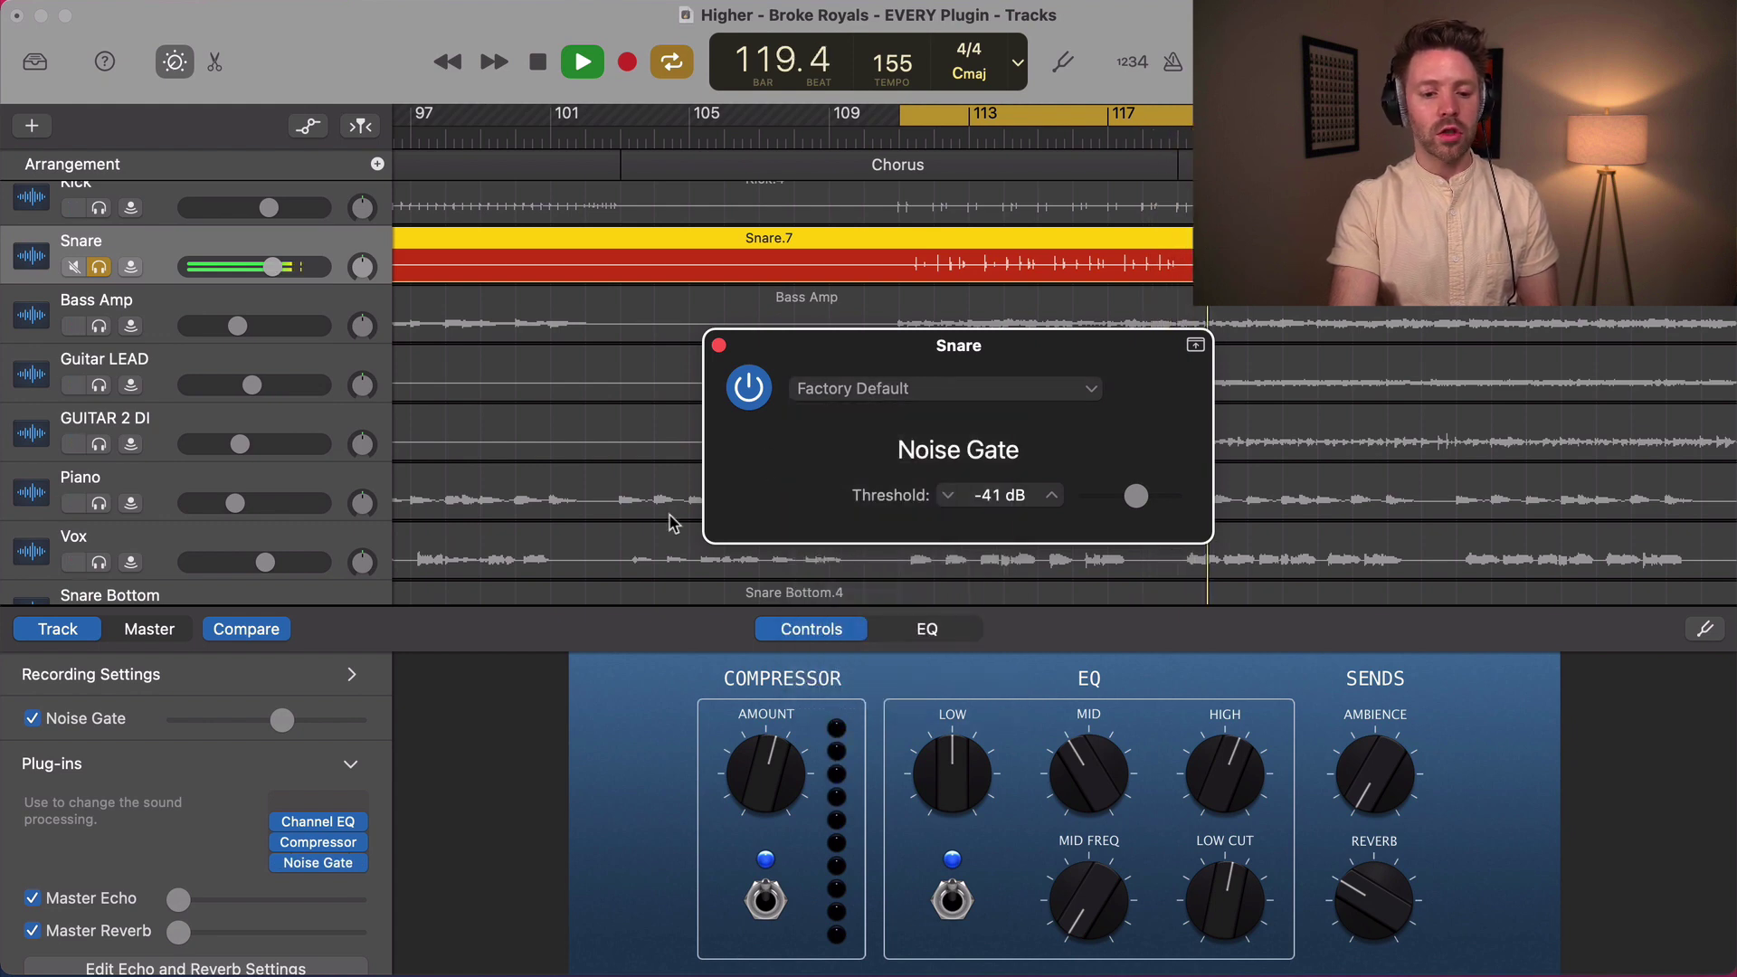
{"action": "key", "text": "space"}
- Remove the Noise Gate from the Snare track, insert a Channel EQ in the emptied slot, and reposition its window
{"action": "left_click", "coordinate": [352, 864]}
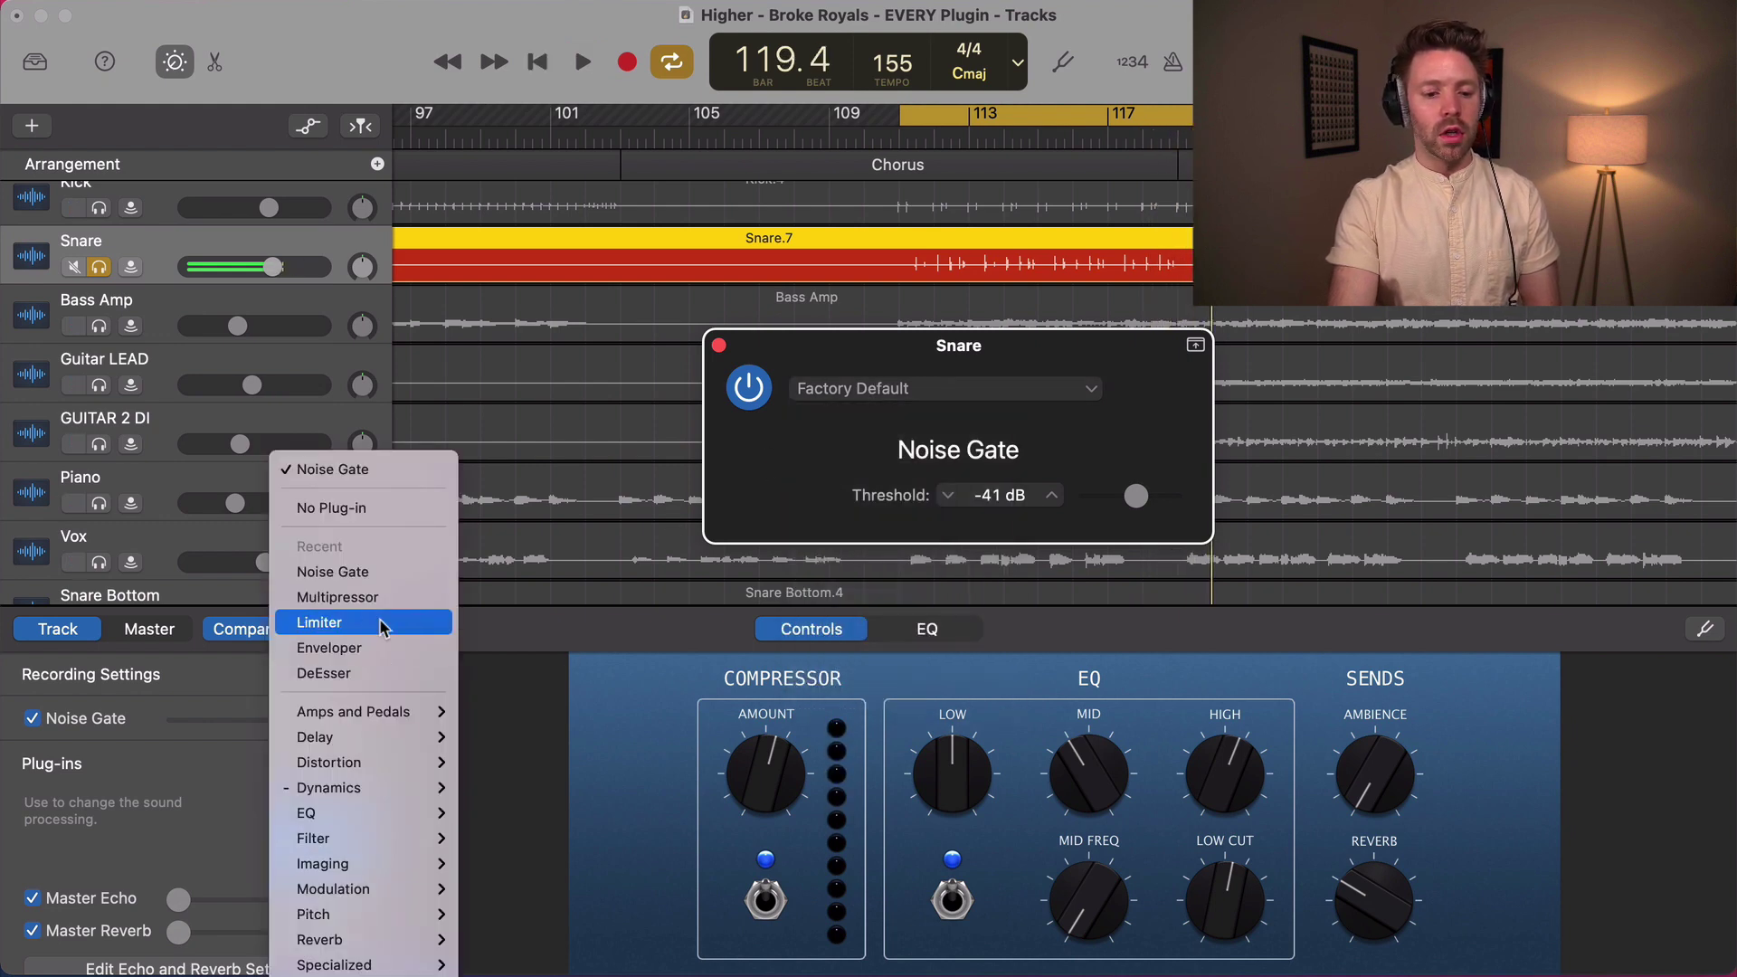
{"action": "left_click", "coordinate": [360, 517]}
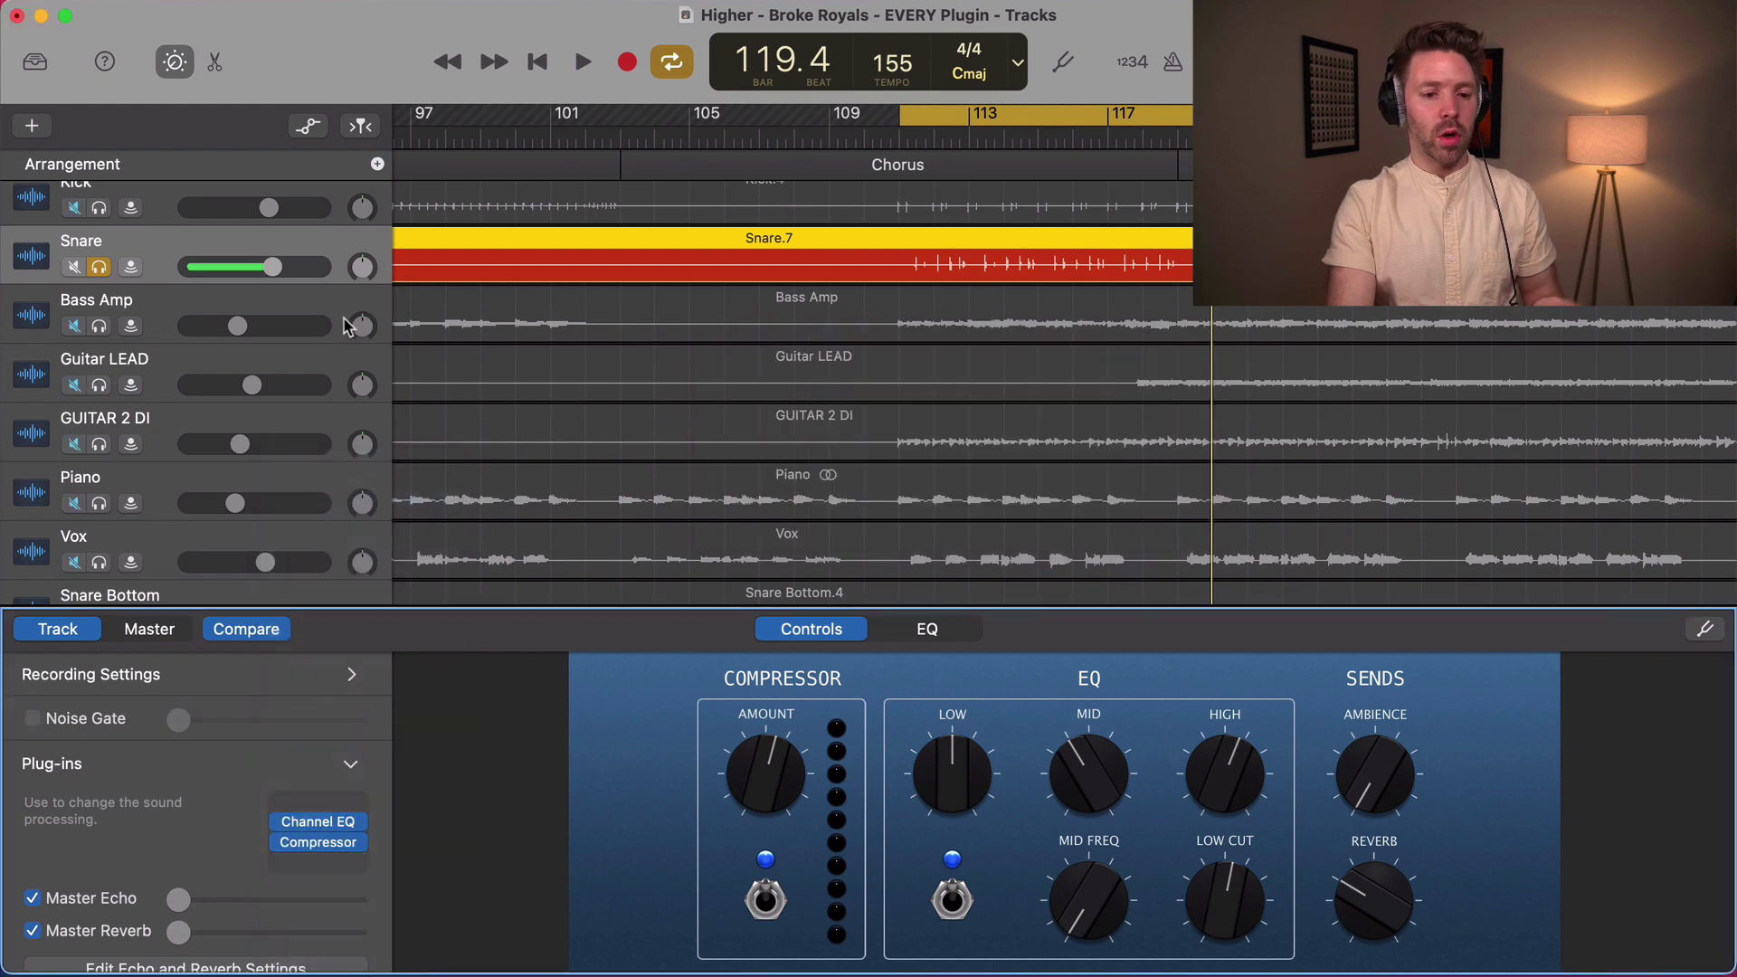
{"action": "left_click", "coordinate": [318, 862]}
{"action": "mouse_move", "coordinate": [360, 796]}
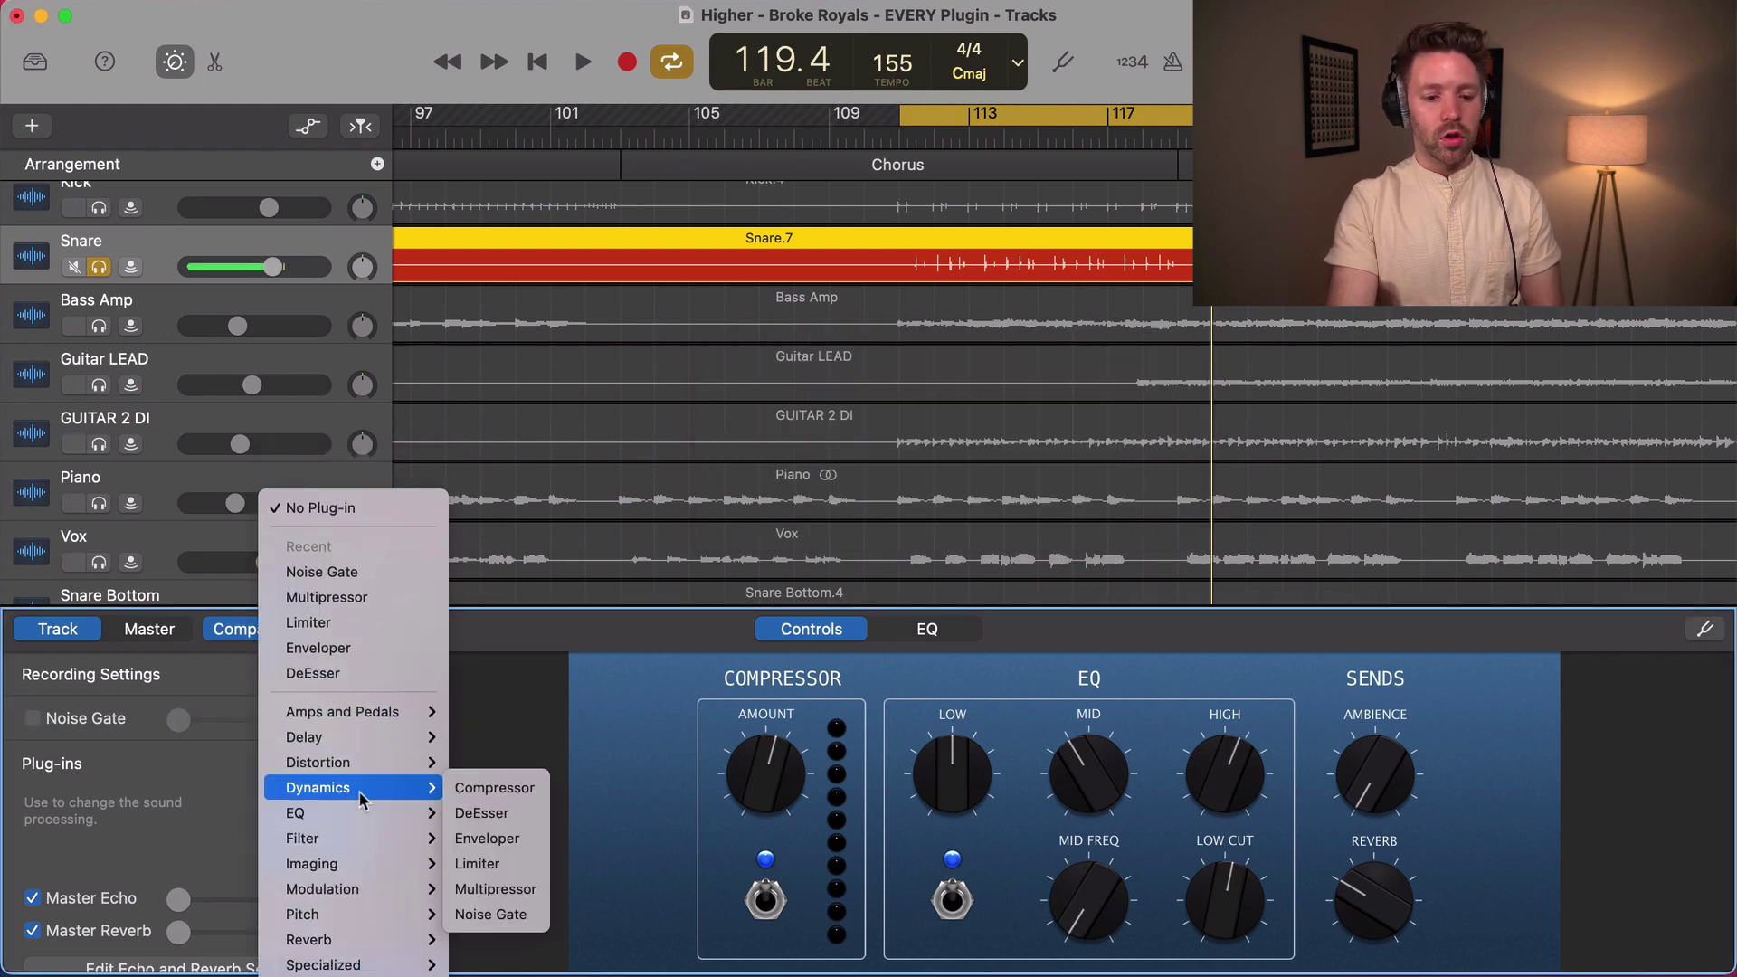
{"action": "left_click", "coordinate": [507, 812]}
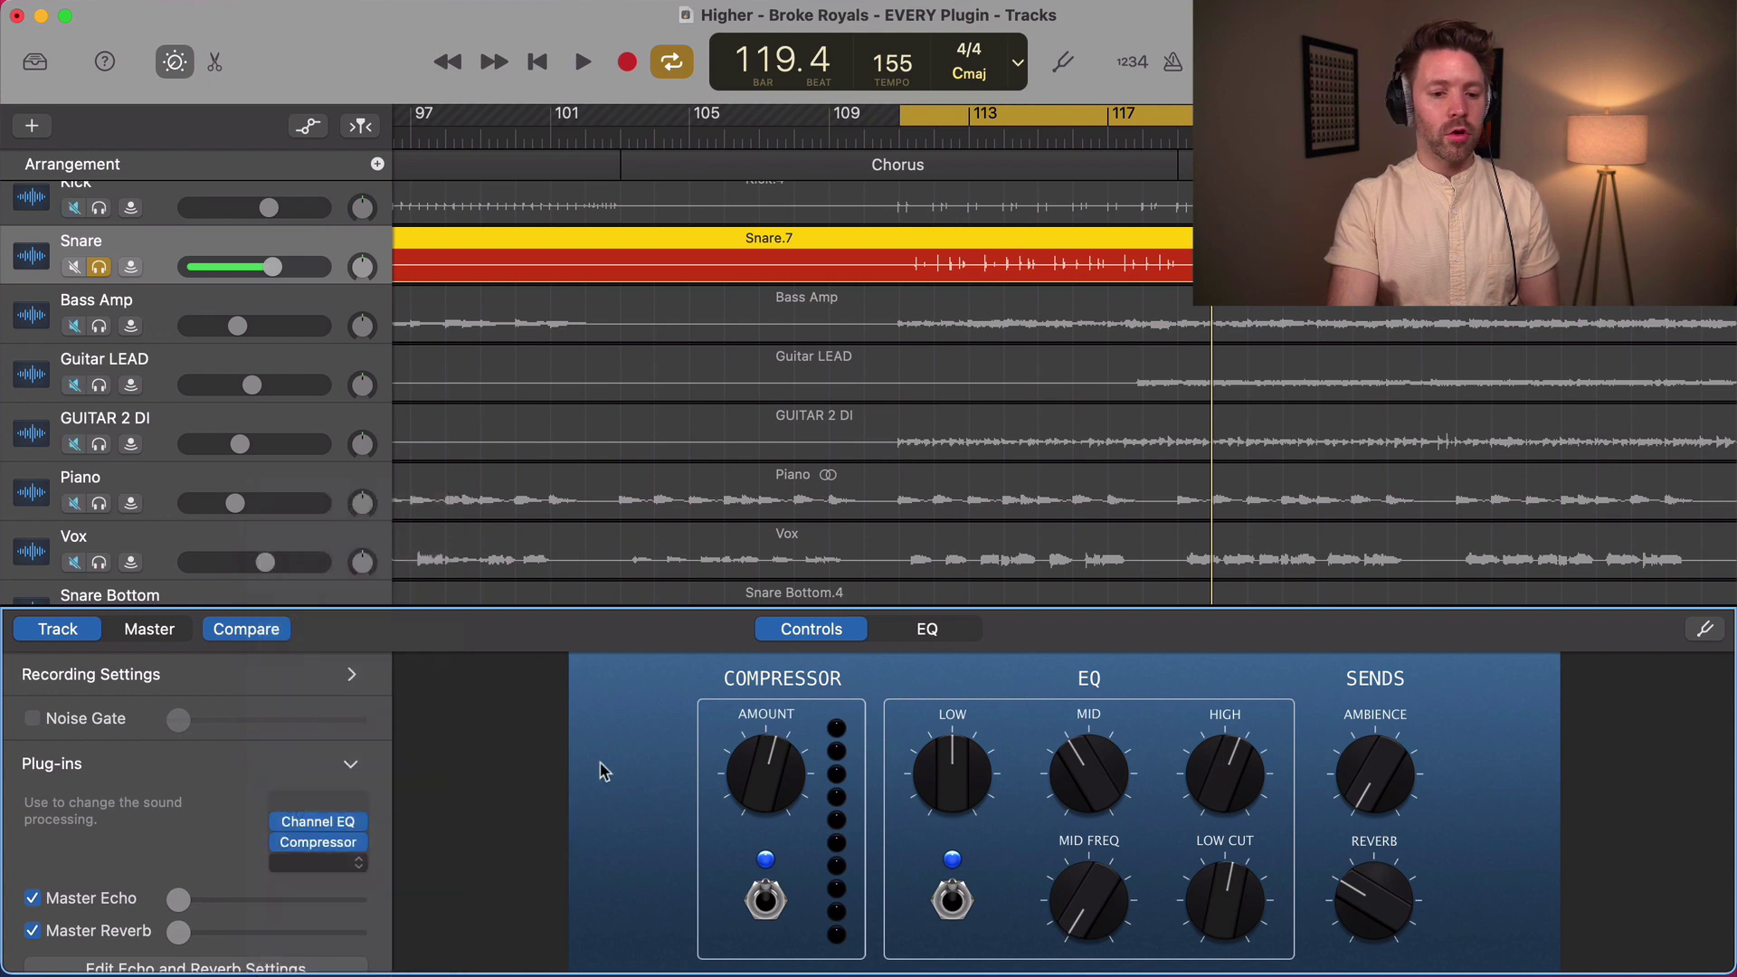
{"action": "left_click_drag", "start_coordinate": [682, 364], "coordinate": [672, 287]}
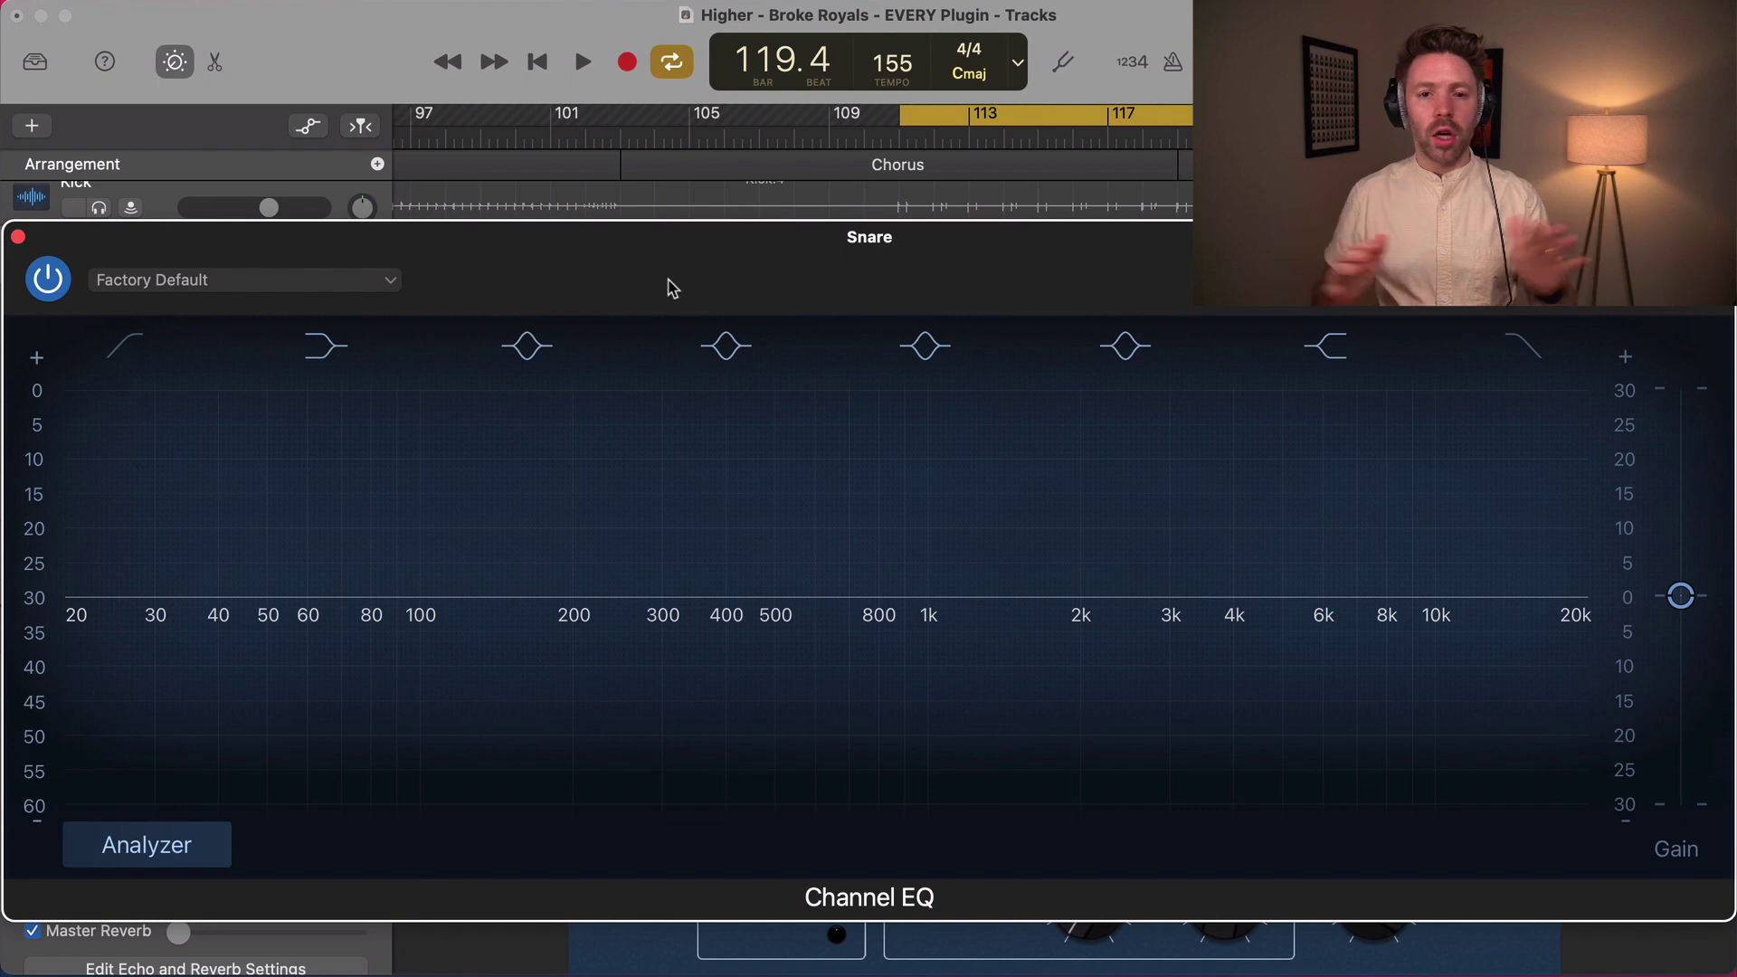
{"action": "key", "text": "ctrl+m"}
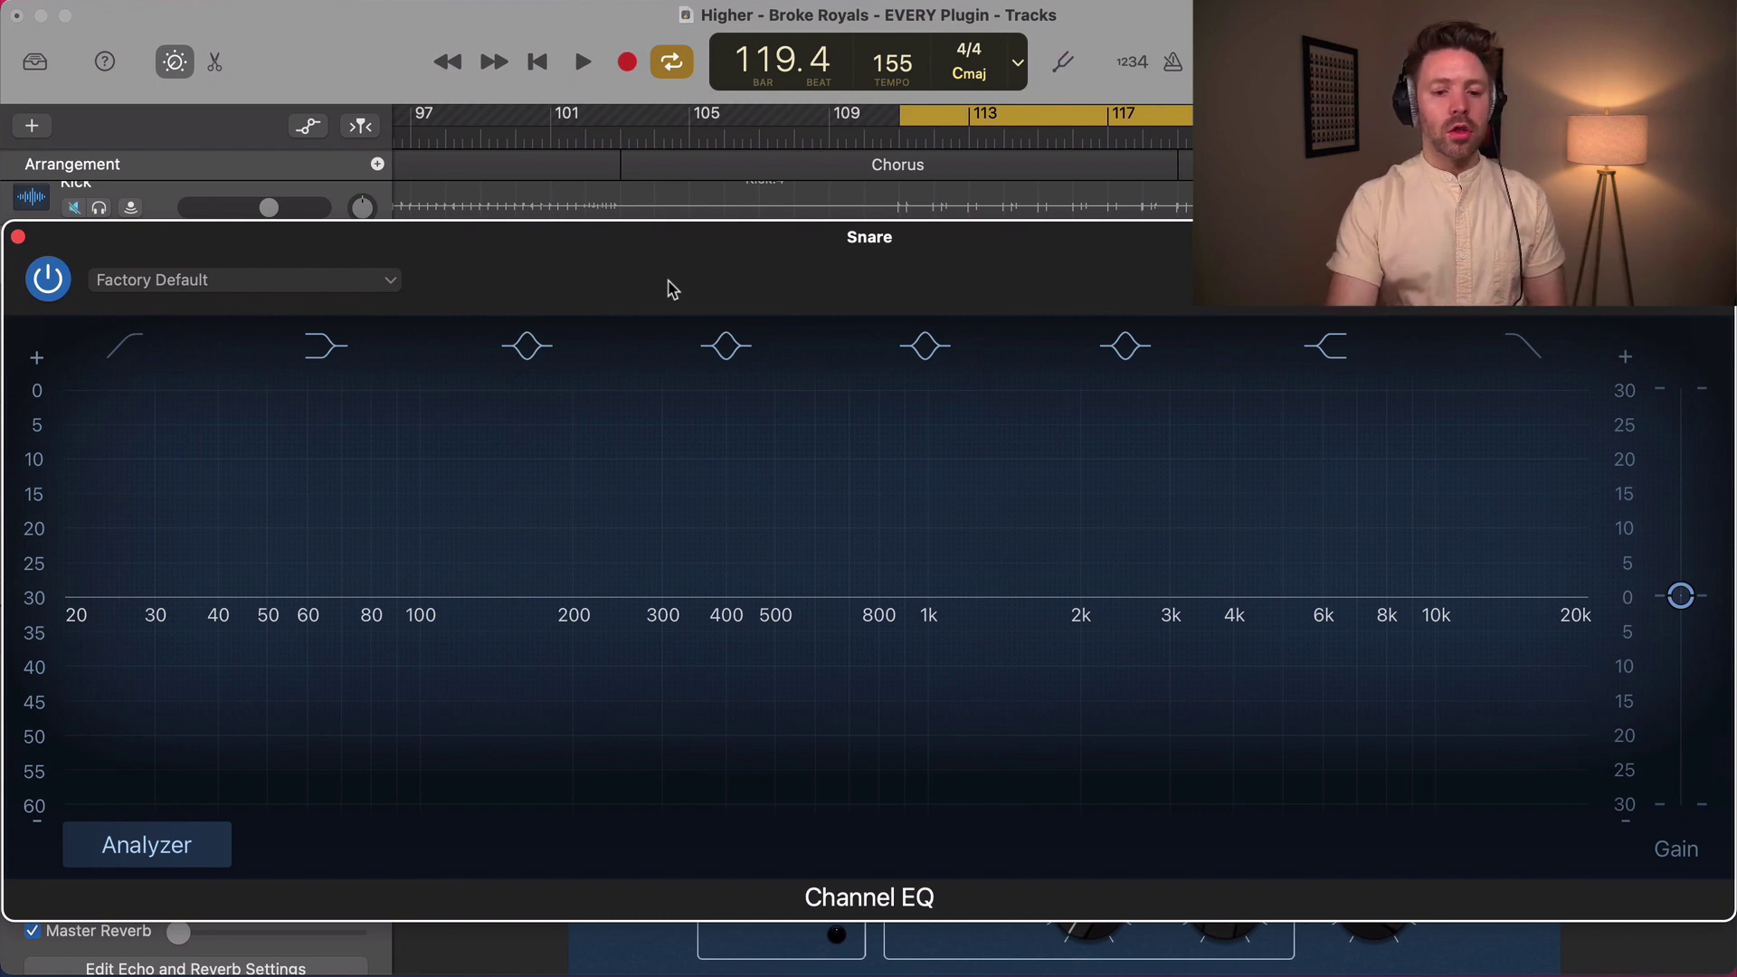
{"action": "left_click_drag", "start_coordinate": [672, 287], "coordinate": [665, 308]}
{"action": "key", "text": "ctrl+m"}
- Audition the snare while slightly boosting the lows, boosting the highs about 9 dB and cutting 940 Hz by 2.0 dB, and close the Channel EQ
{"action": "left_click_drag", "start_coordinate": [366, 621], "coordinate": [388, 660]}
{"action": "key", "text": "space"}
{"action": "left_click_drag", "start_coordinate": [1372, 617], "coordinate": [1280, 647]}
{"action": "mouse_move", "coordinate": [940, 622]}
{"action": "left_mouse_down"}
{"action": "mouse_move", "coordinate": [943, 452]}
{"action": "mouse_move", "coordinate": [931, 741]}
{"action": "mouse_move", "coordinate": [922, 624]}
{"action": "left_mouse_up"}
{"action": "key", "text": "space"}
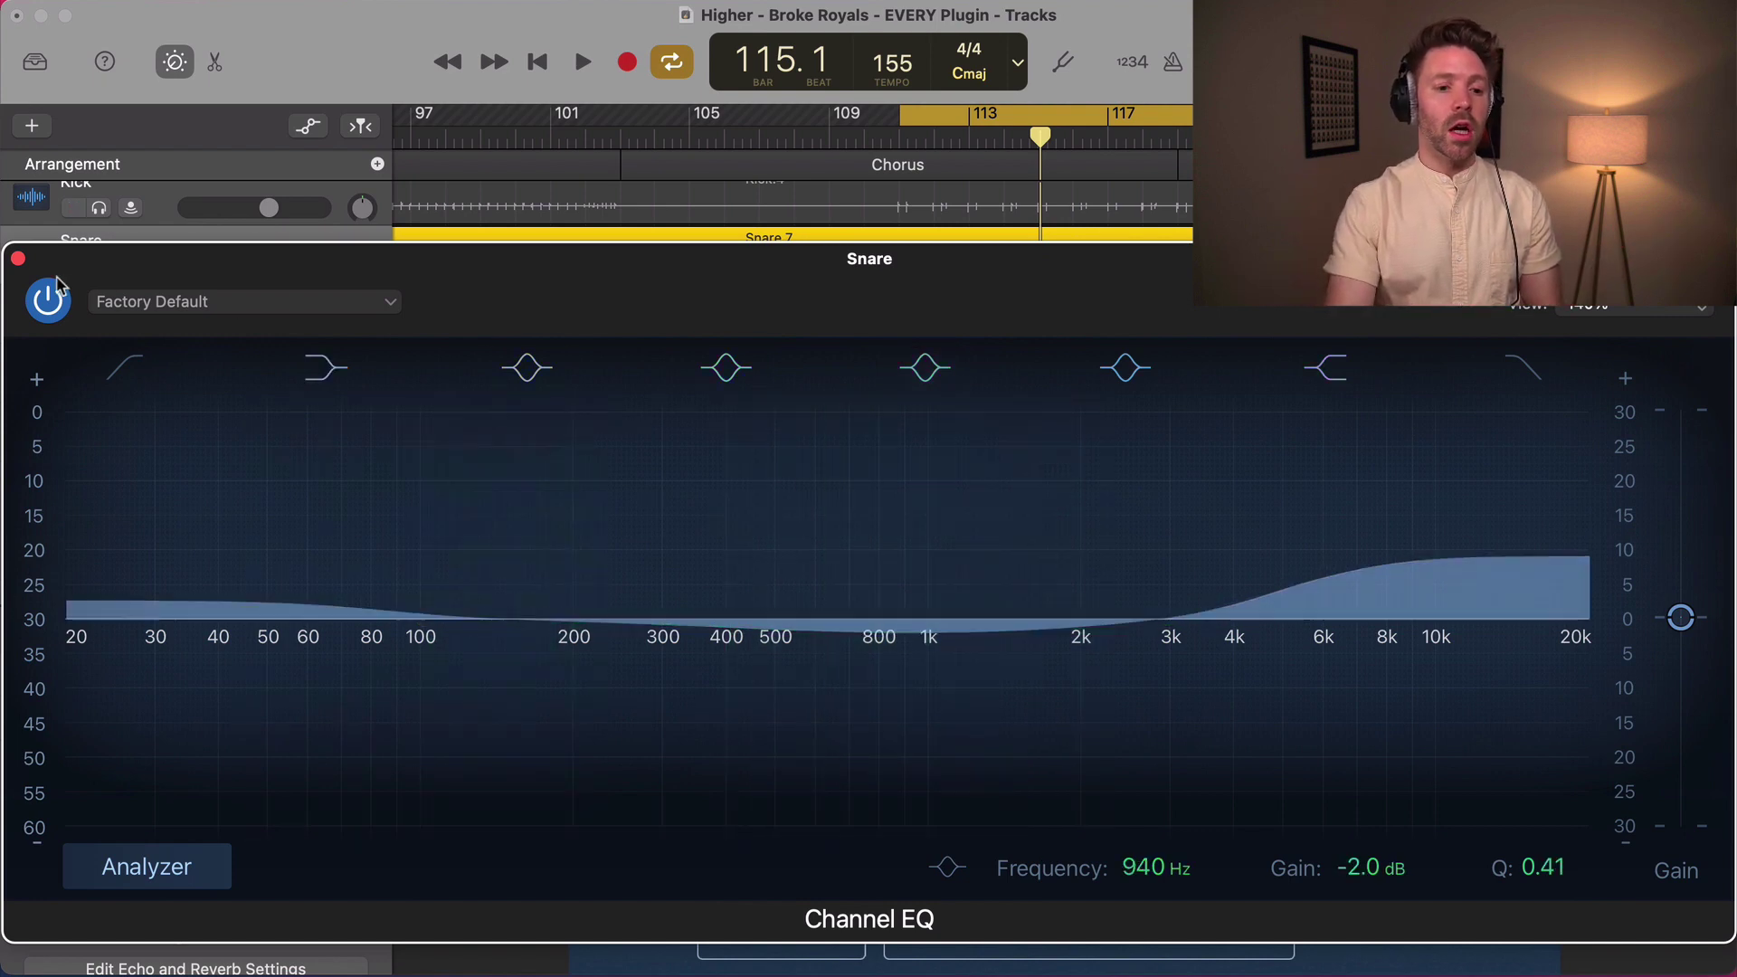
{"action": "left_click", "coordinate": [18, 259]}
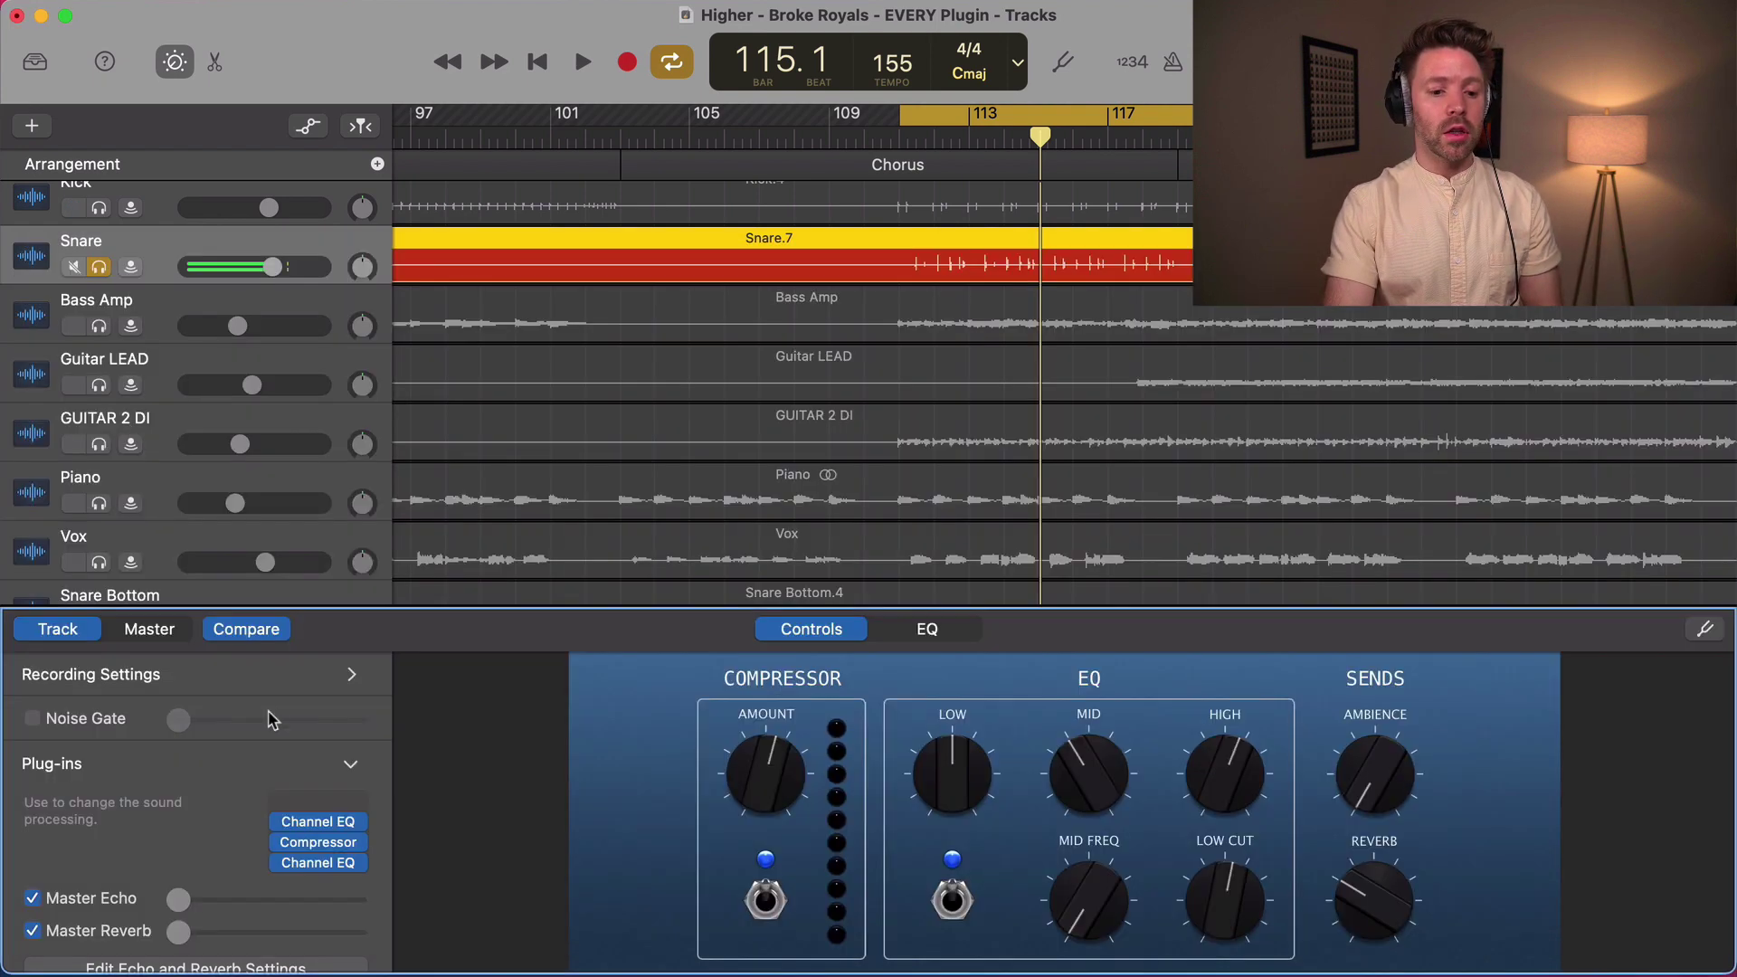
- Replace the Channel EQ in the last plug-in slot of the Snare track with the Single Band EQ
{"action": "left_click", "coordinate": [363, 866]}
{"action": "mouse_move", "coordinate": [366, 812]}
{"action": "left_click", "coordinate": [484, 841]}
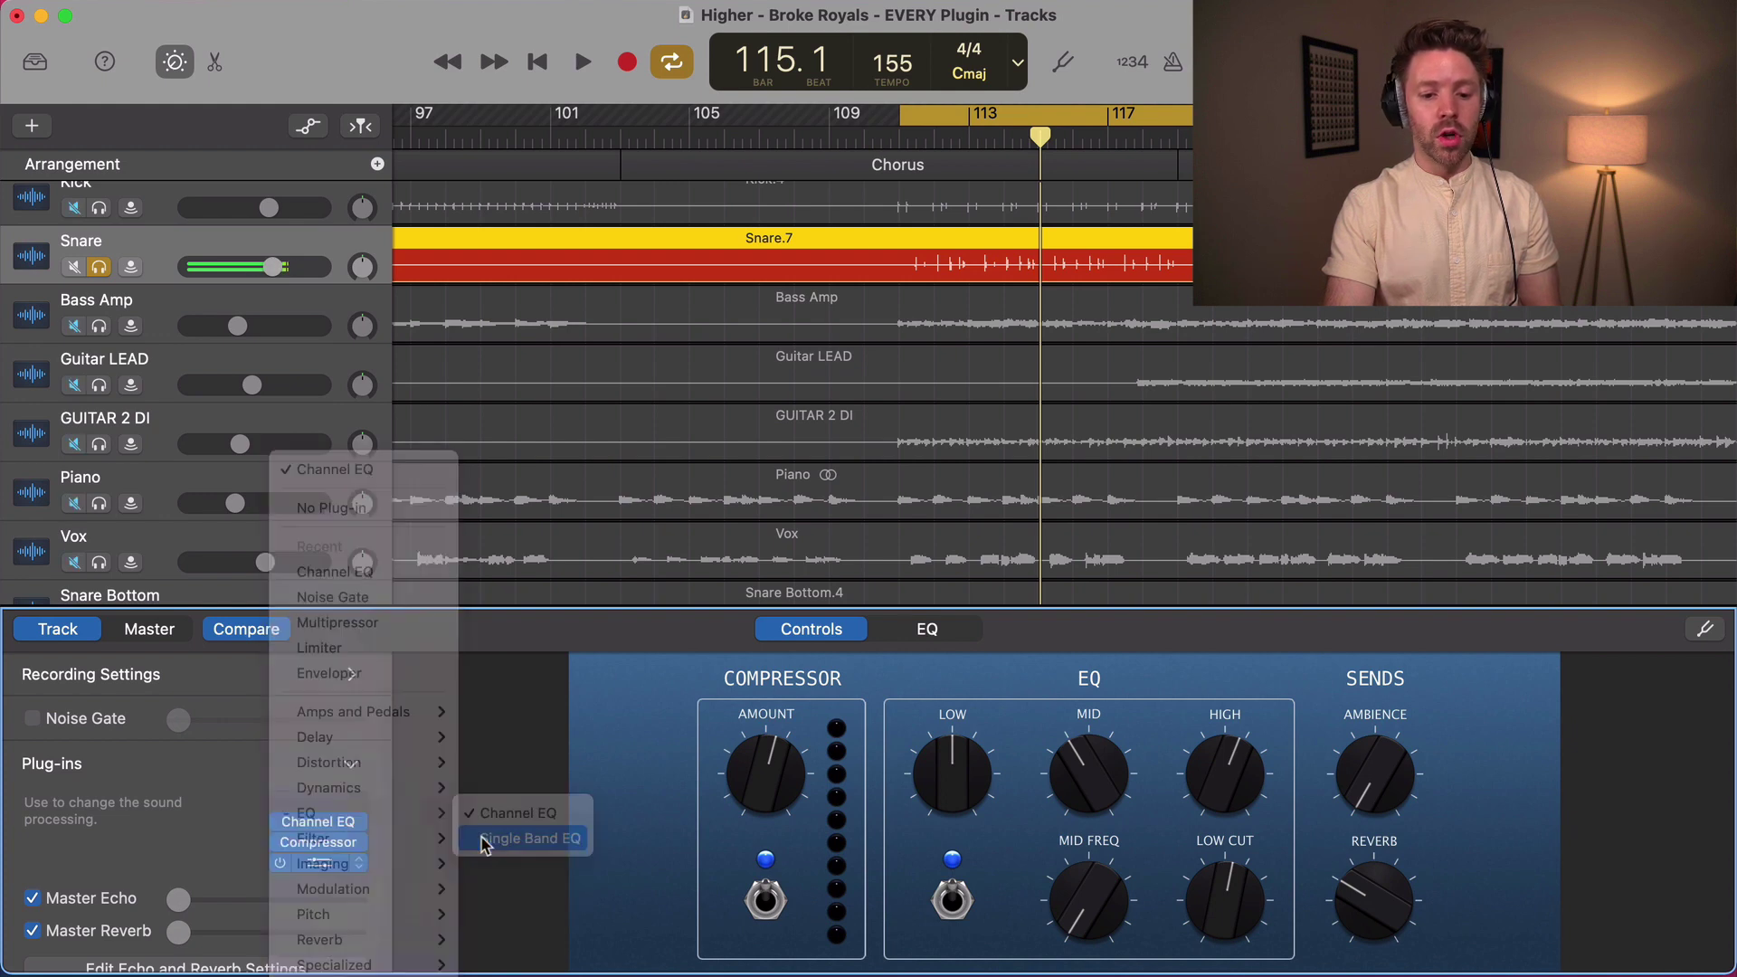
- Open the Snare track's original Channel EQ, reposition its window to examine the bands of its curve, and close it
{"action": "left_click", "coordinate": [331, 822]}
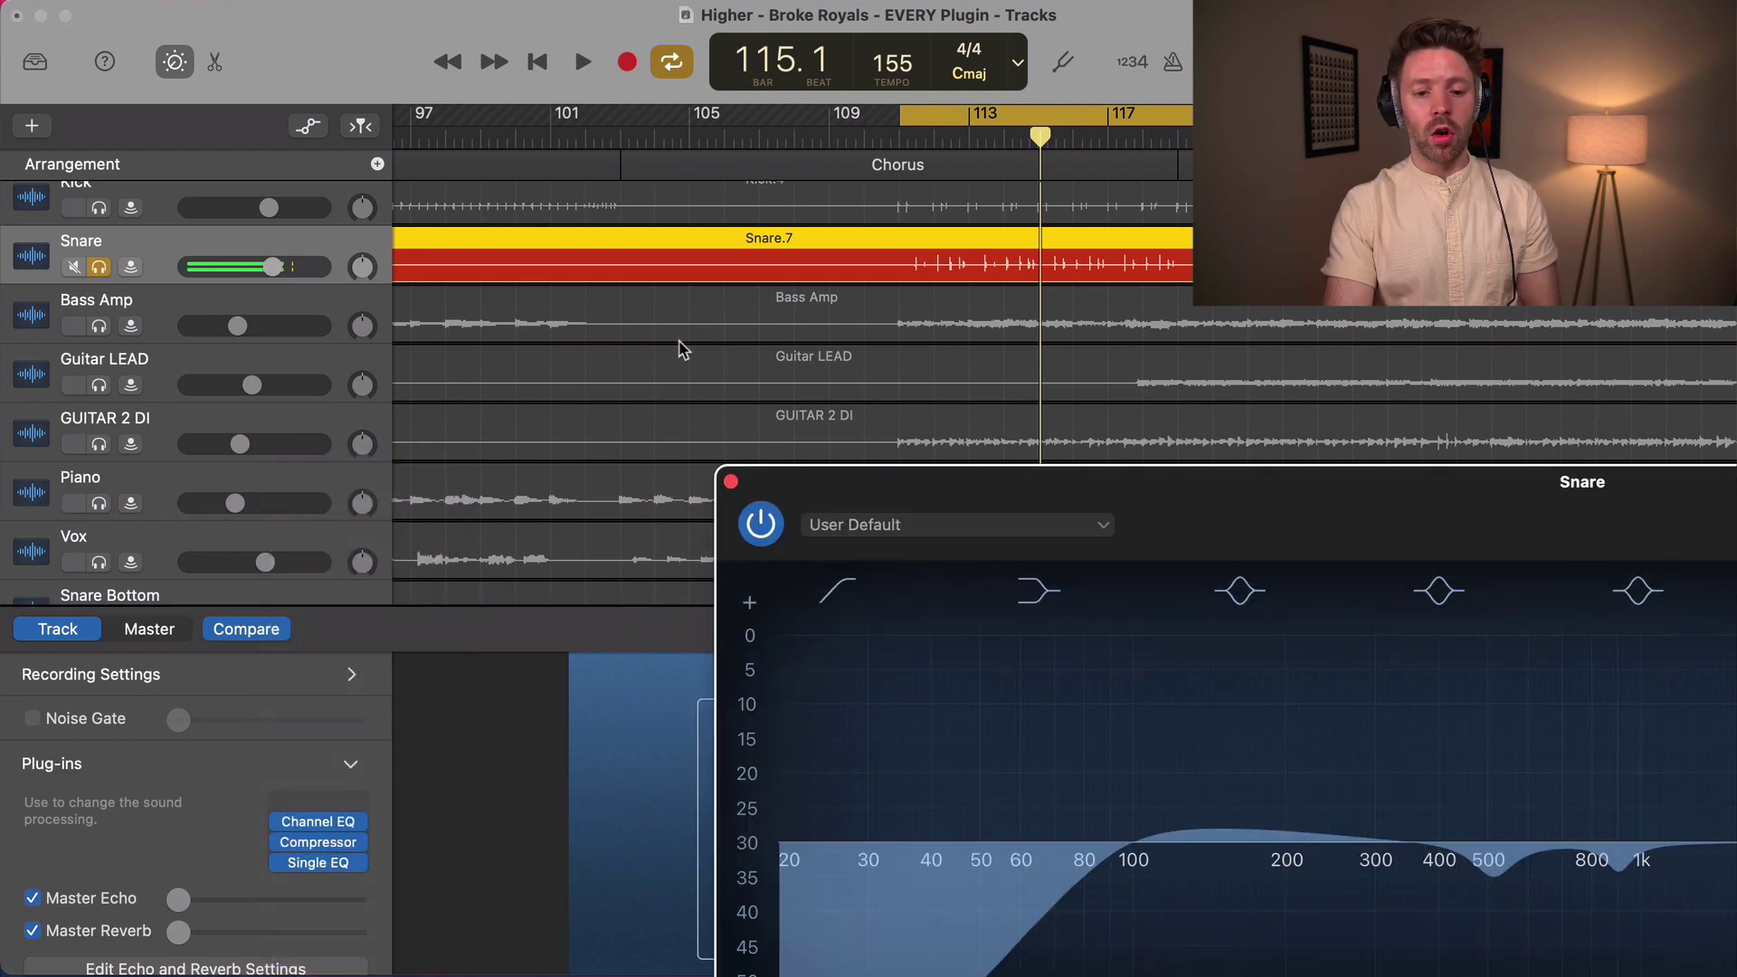
{"action": "left_click_drag", "start_coordinate": [931, 484], "coordinate": [263, 235]}
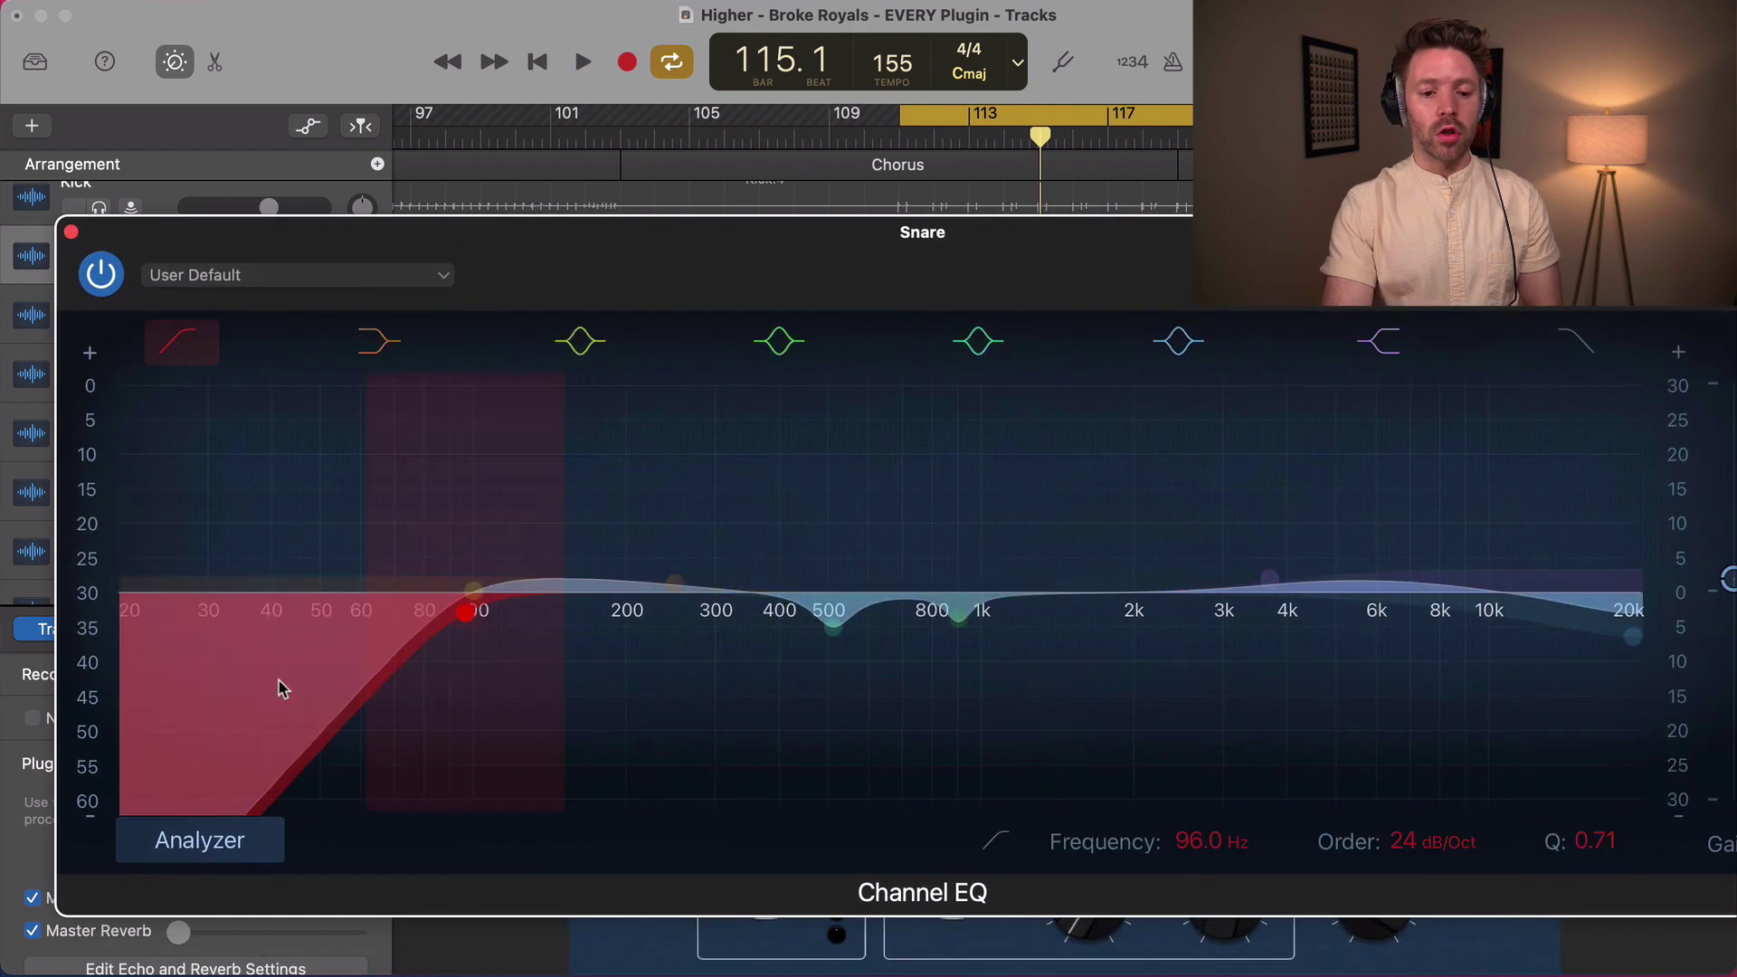
{"action": "mouse_move", "coordinate": [669, 582]}
{"action": "left_mouse_down"}
{"action": "mouse_move", "coordinate": [658, 556]}
{"action": "mouse_move", "coordinate": [666, 577]}
{"action": "left_mouse_up"}
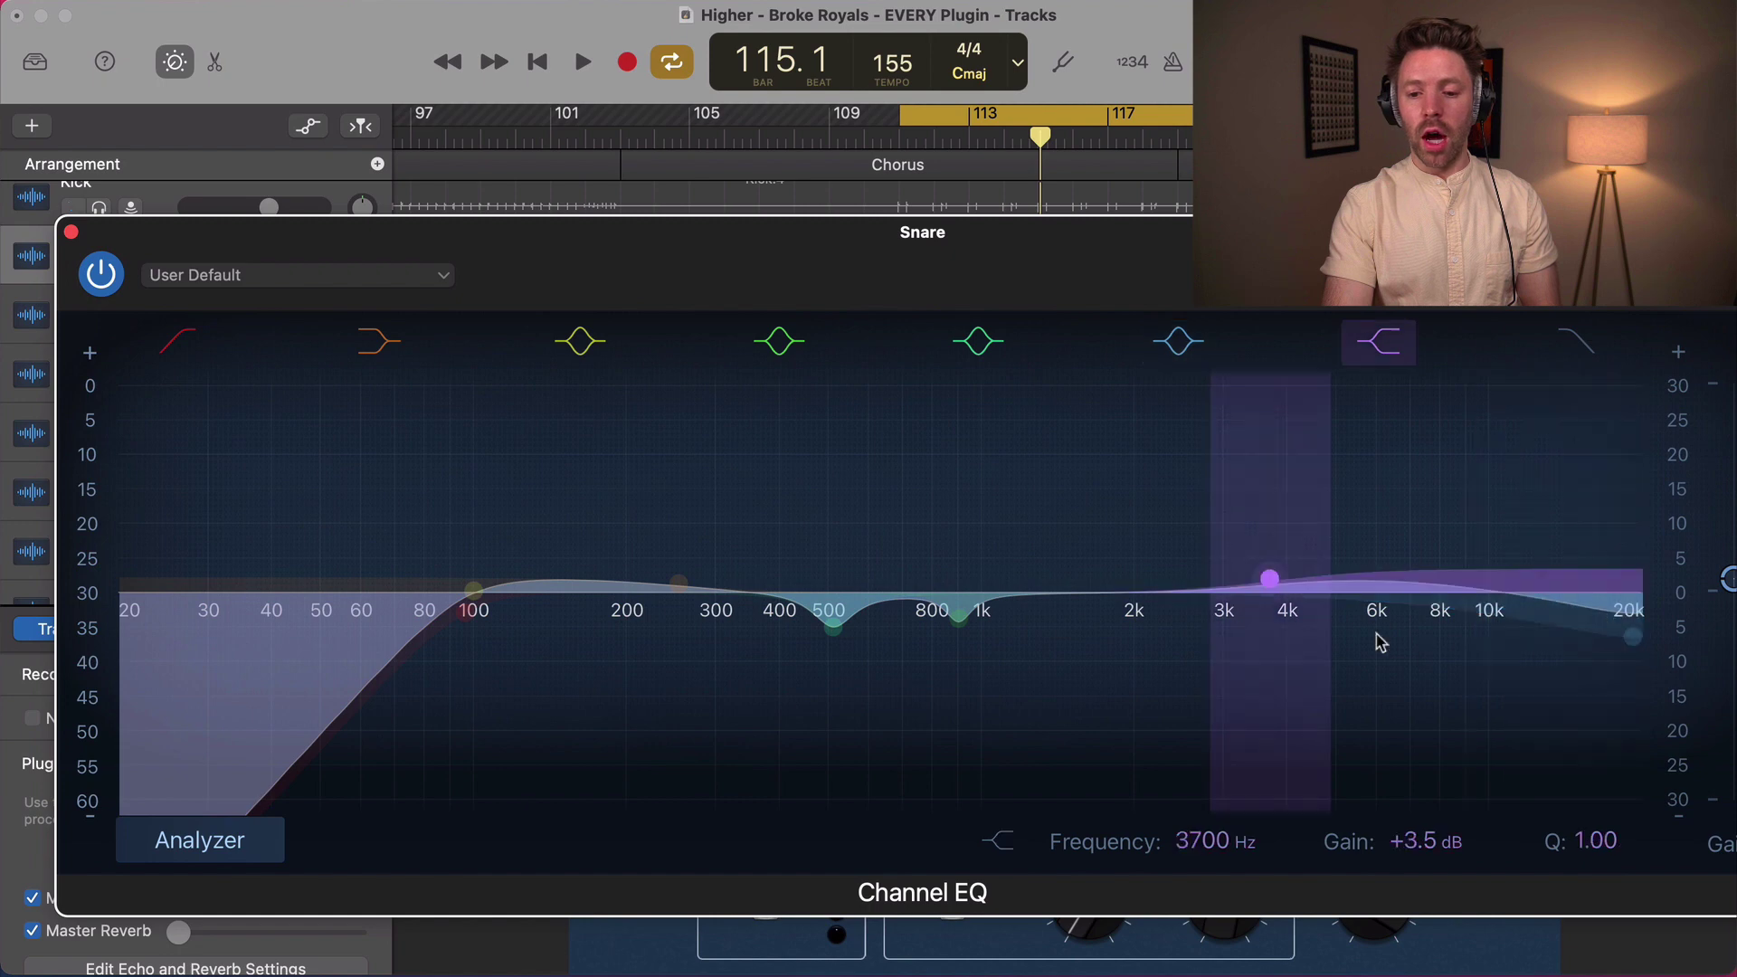
{"action": "left_click", "coordinate": [71, 233]}
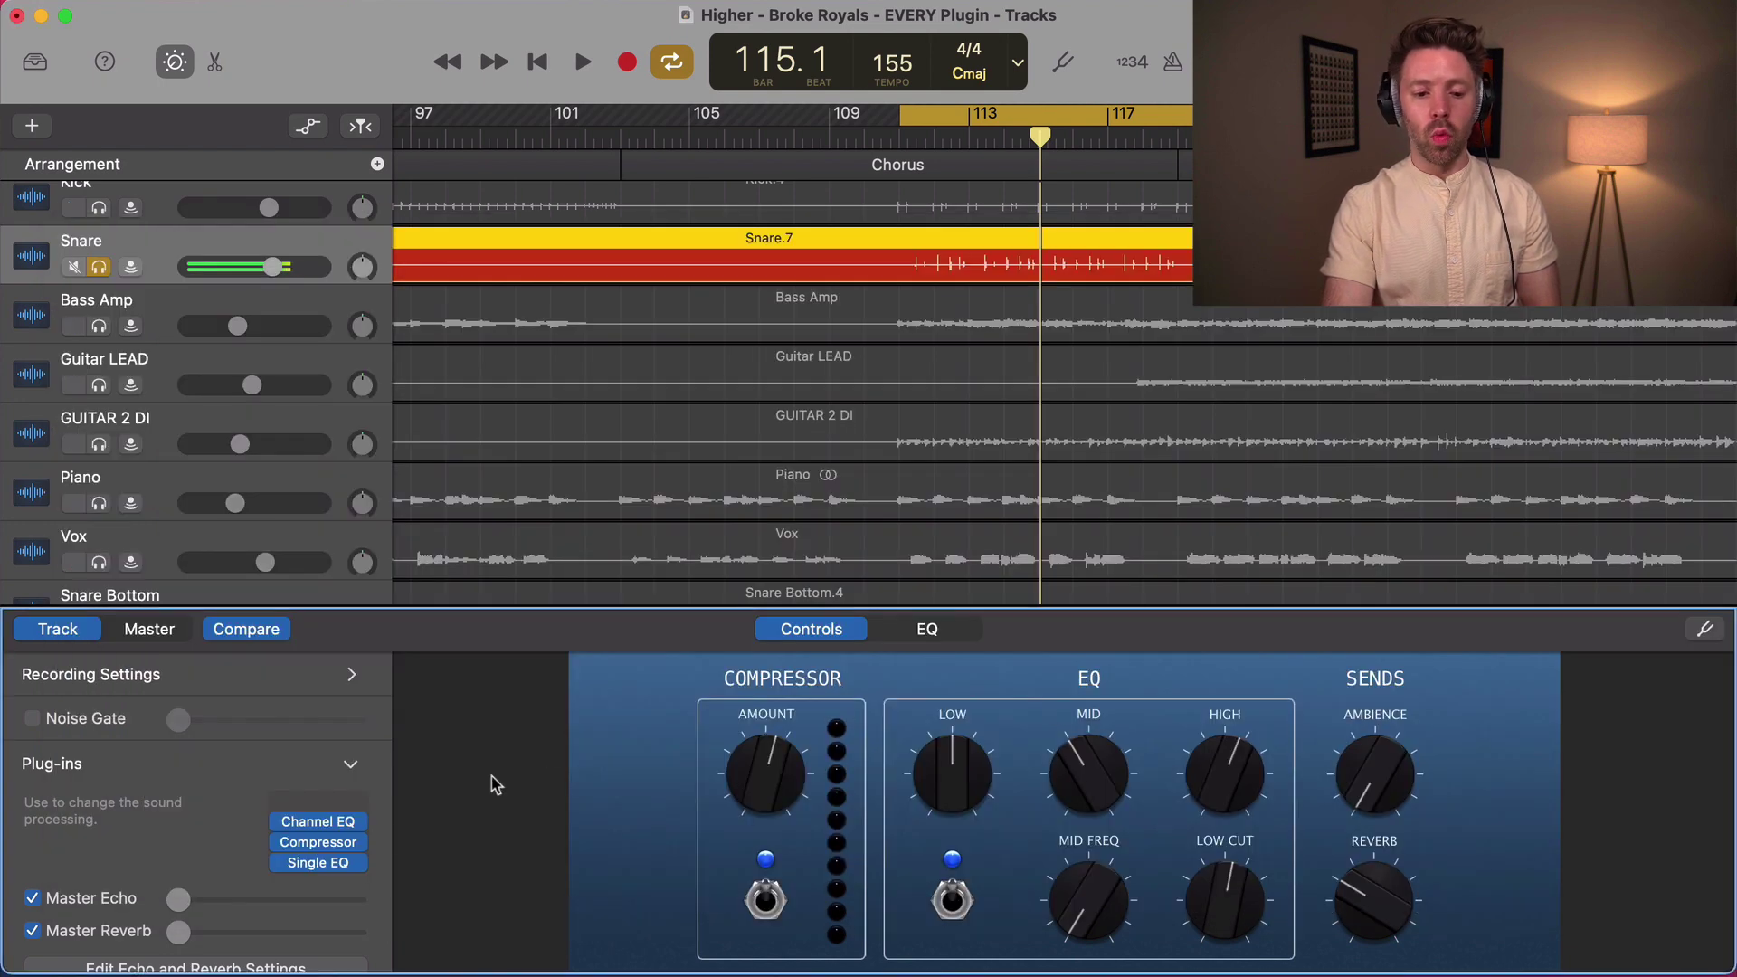
- Open the Single Band EQ on the Snare track, reposition its window, and choose Low Cut as the EQ Mode
{"action": "left_click", "coordinate": [318, 864]}
{"action": "left_click_drag", "start_coordinate": [908, 505], "coordinate": [884, 488]}
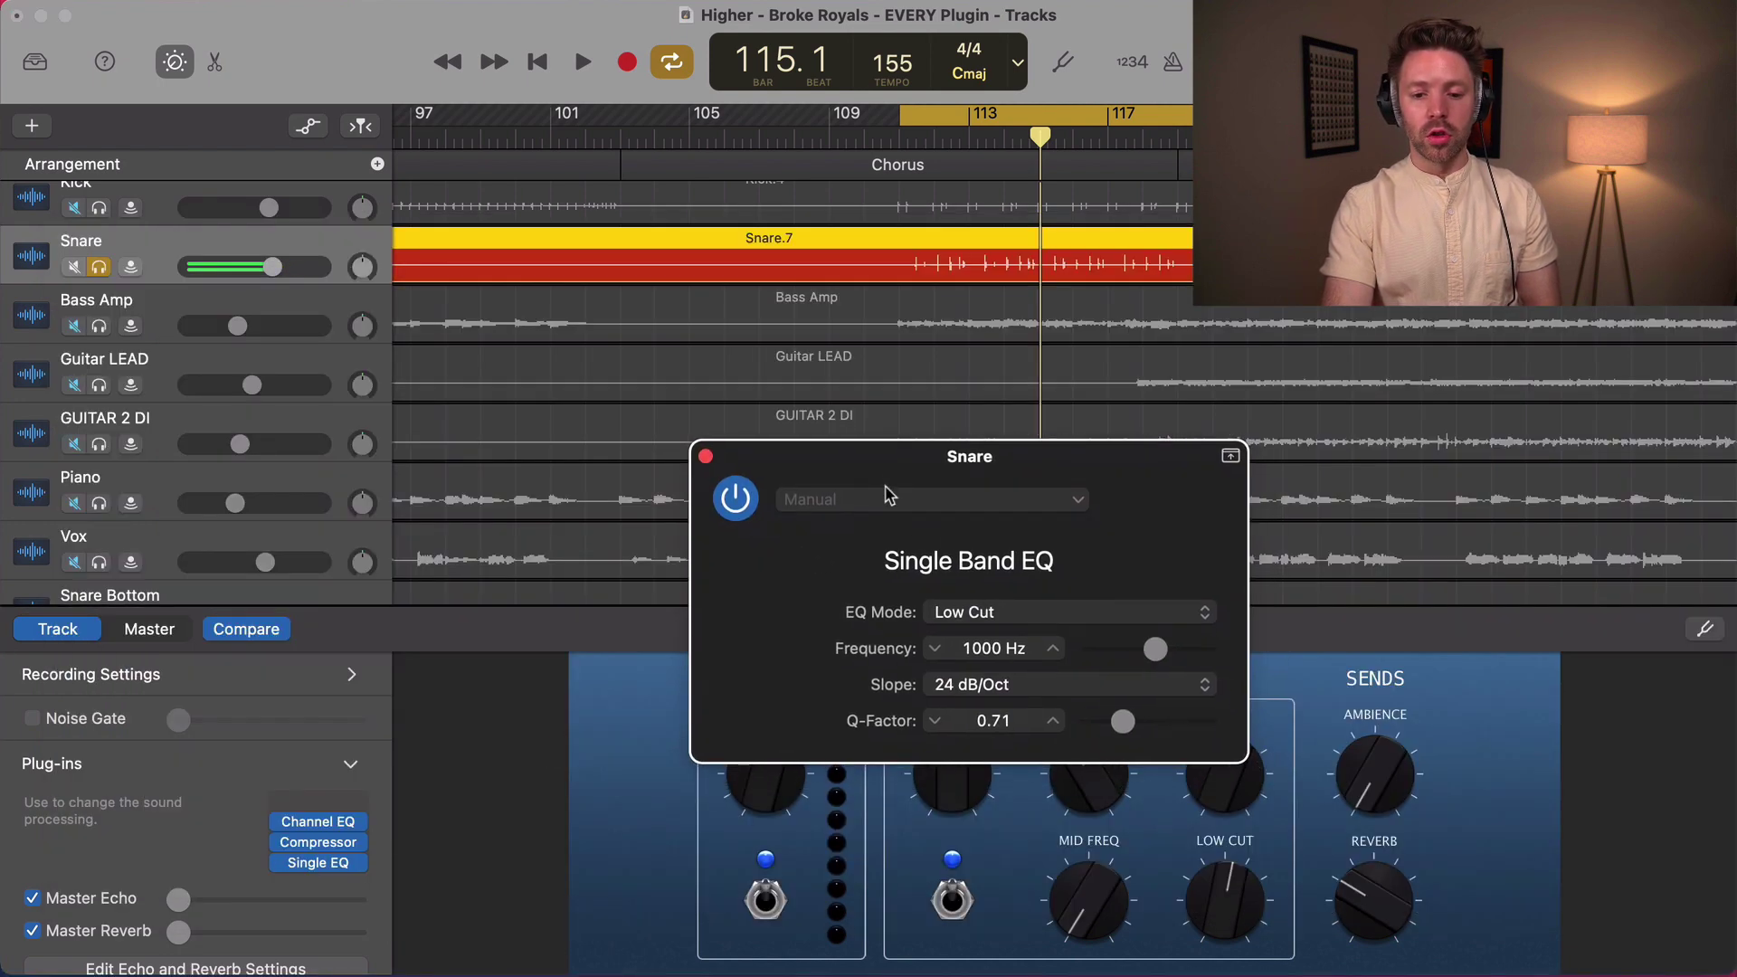
{"action": "left_click", "coordinate": [1018, 615]}
{"action": "left_click", "coordinate": [1081, 612]}
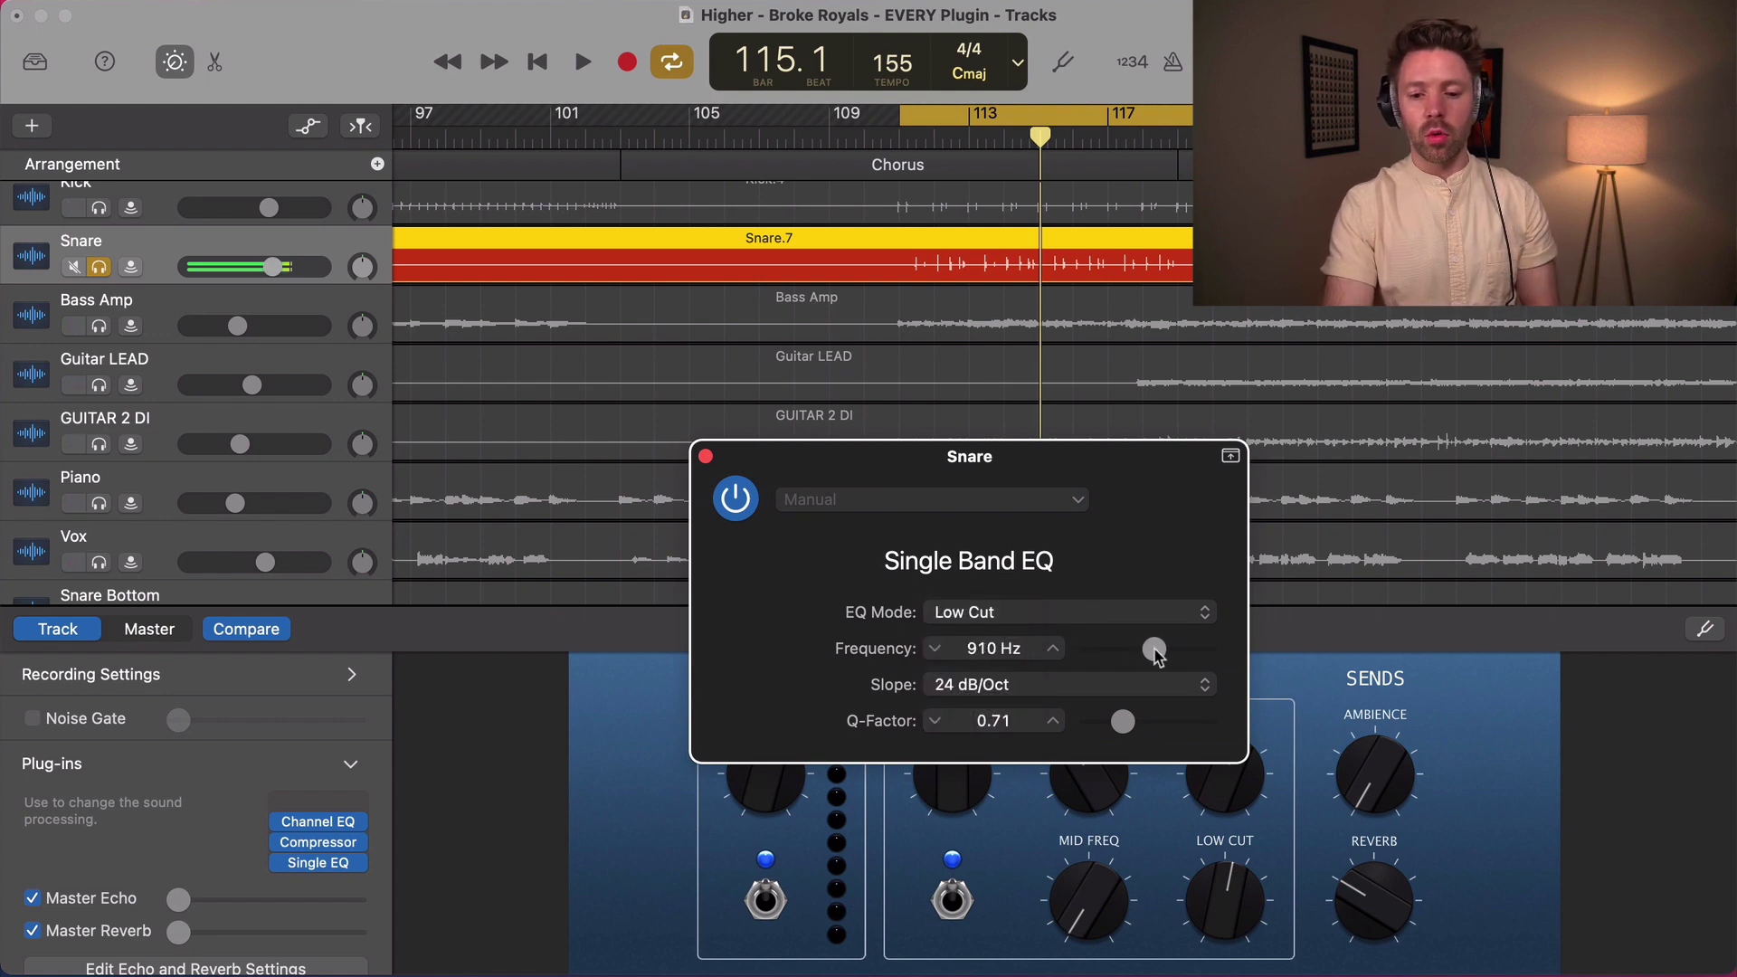
- Remove the Single Band EQ from the Snare track's plug-in chain
{"action": "left_click", "coordinate": [364, 854]}
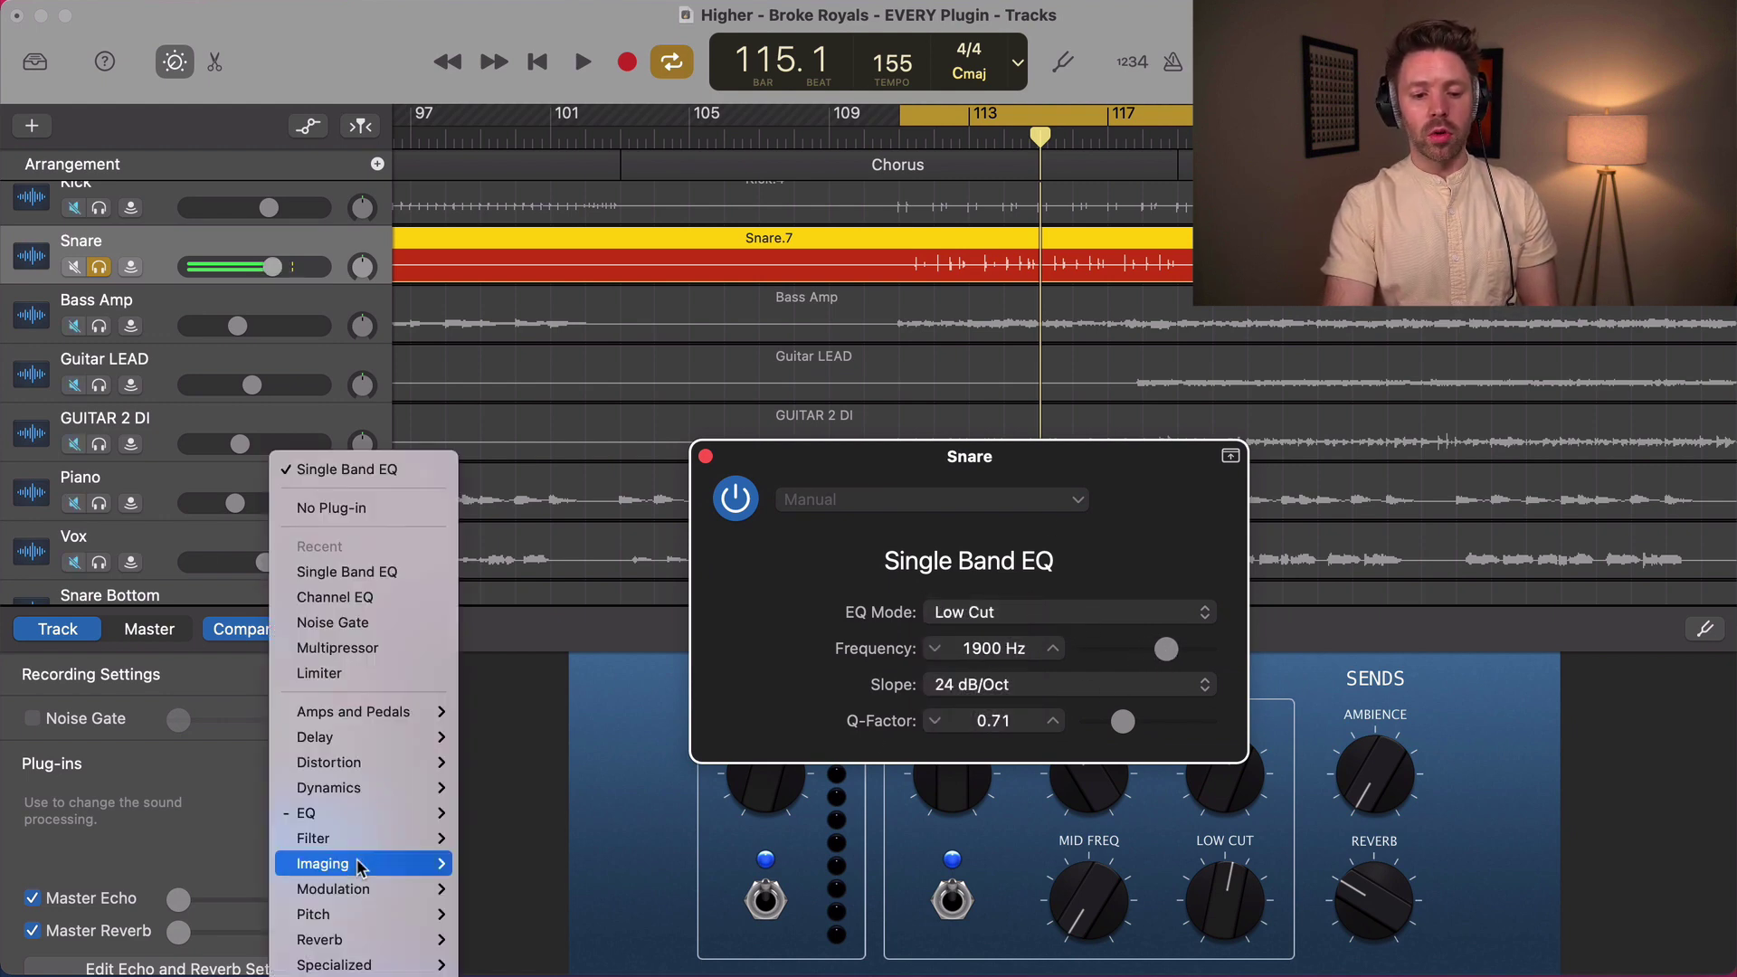
{"action": "left_click", "coordinate": [359, 509]}
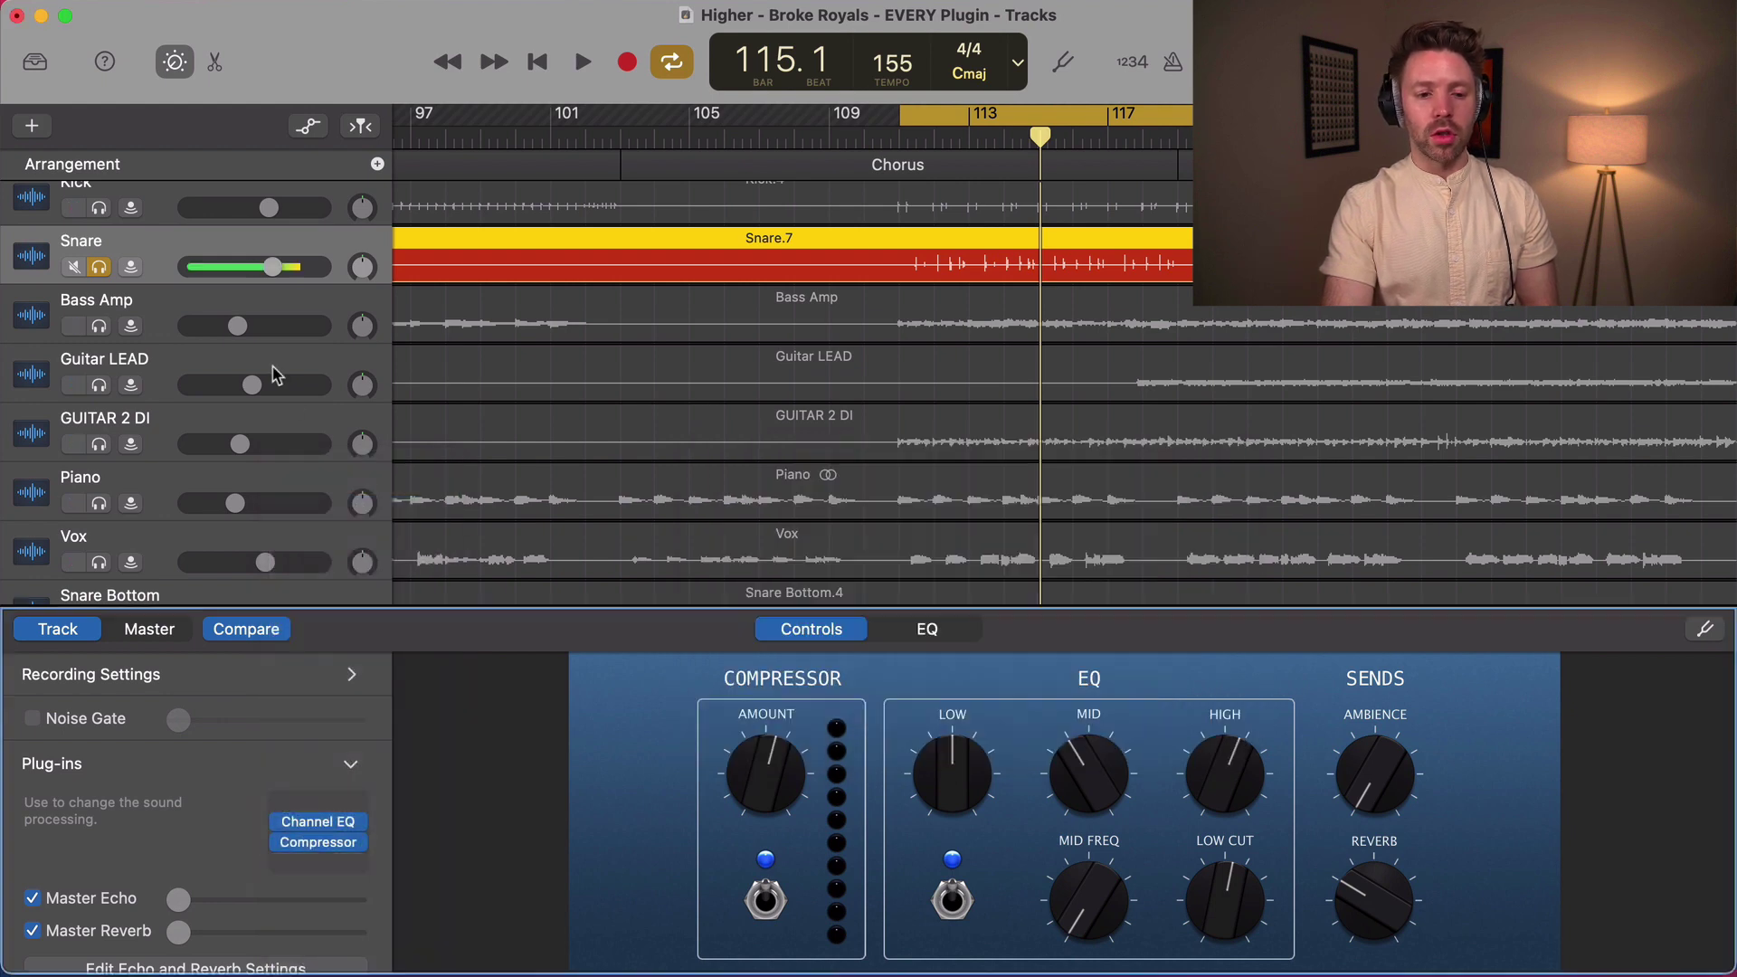
{"action": "left_click", "coordinate": [365, 864]}
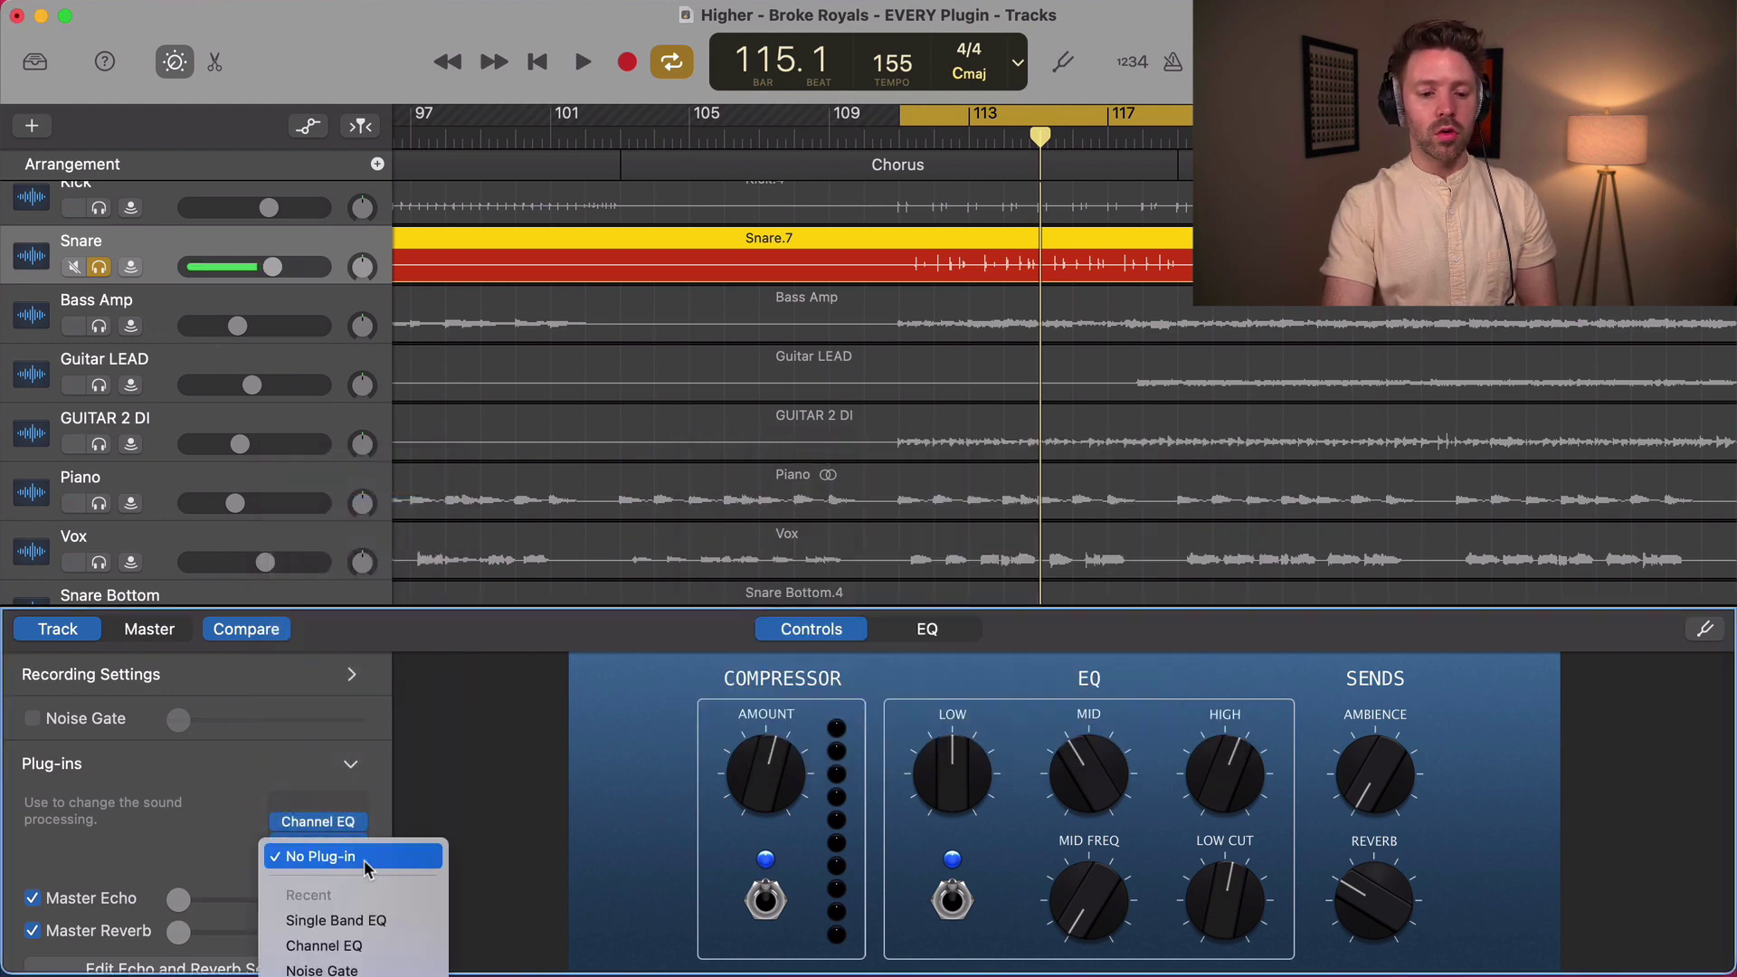
{"action": "mouse_move", "coordinate": [369, 832]}
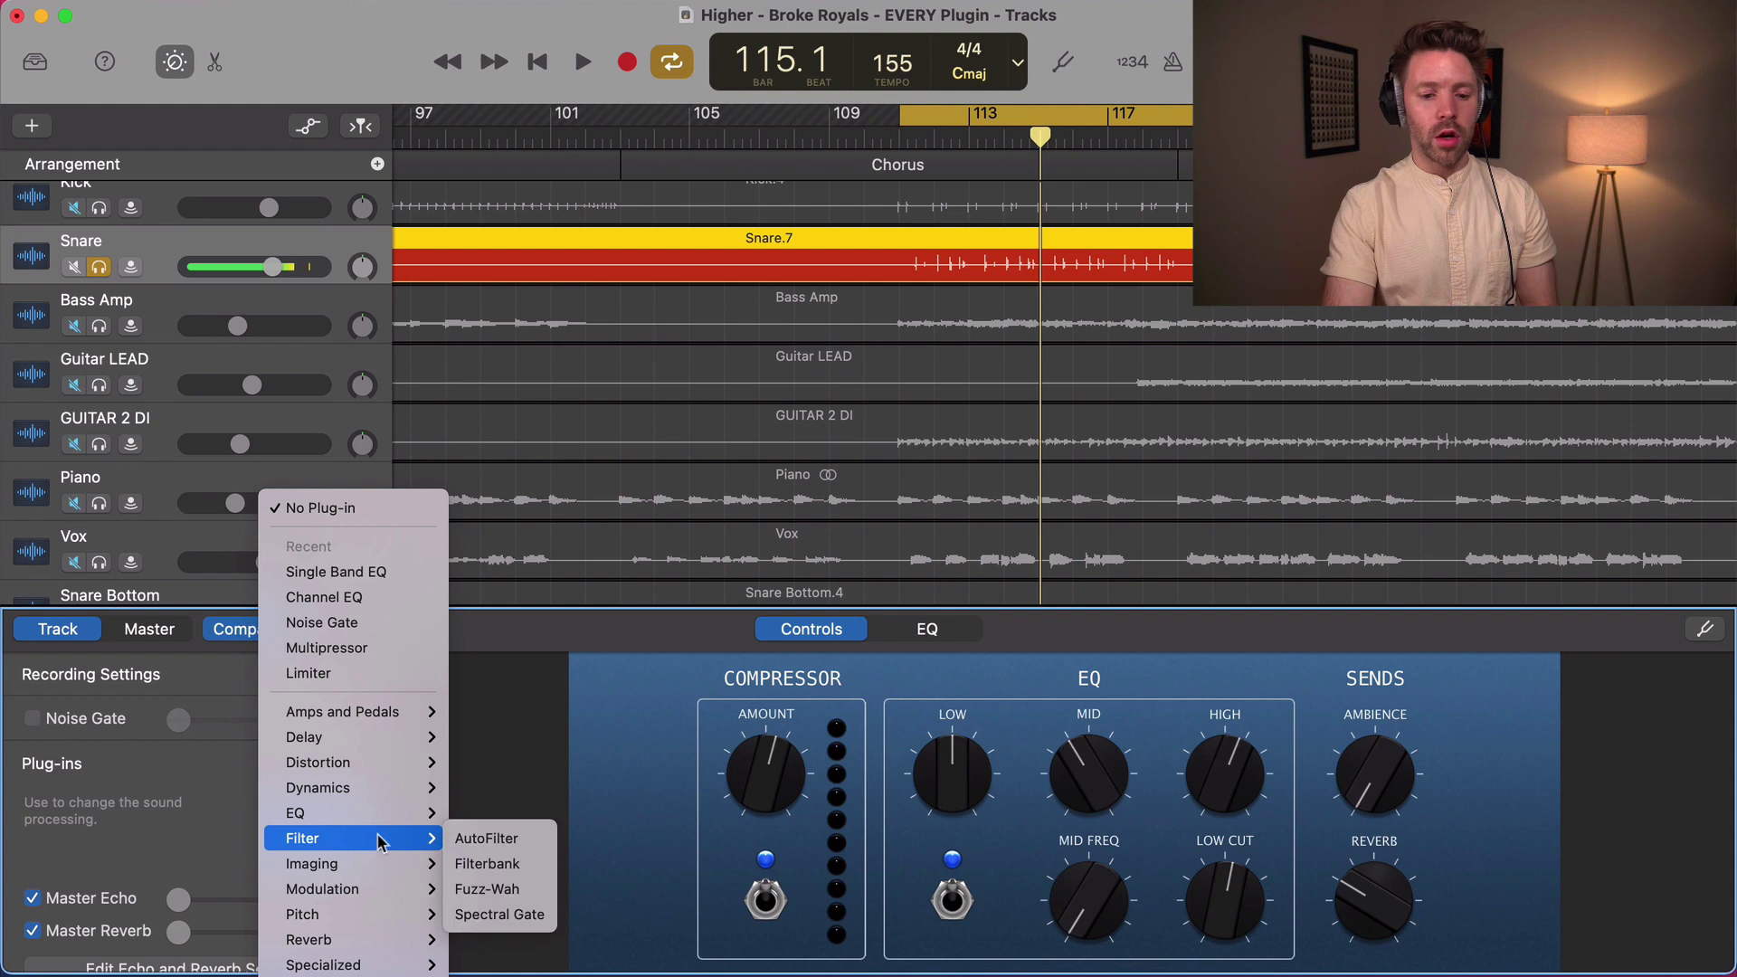
{"action": "left_click", "coordinate": [494, 772]}
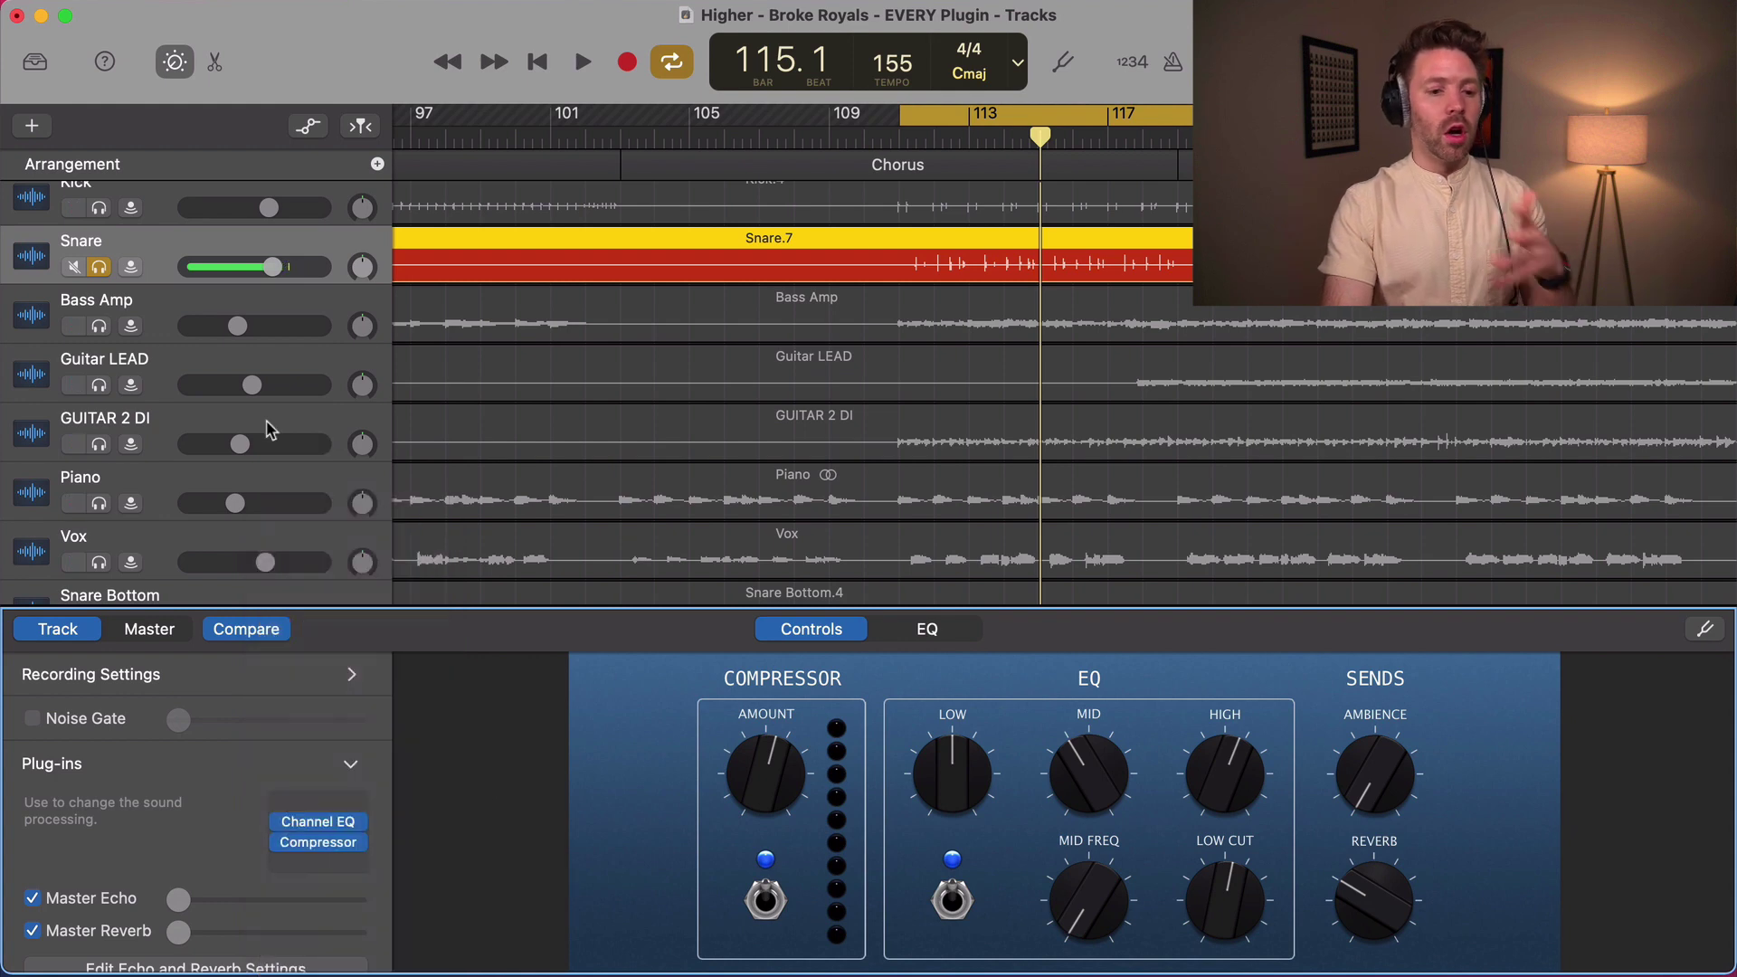
- Unsolo the Snare track and solo the Piano track
{"action": "left_click", "coordinate": [99, 267]}
{"action": "scroll", "coordinate": [109, 380], "scroll_direction": "down", "scroll_amount": 2}
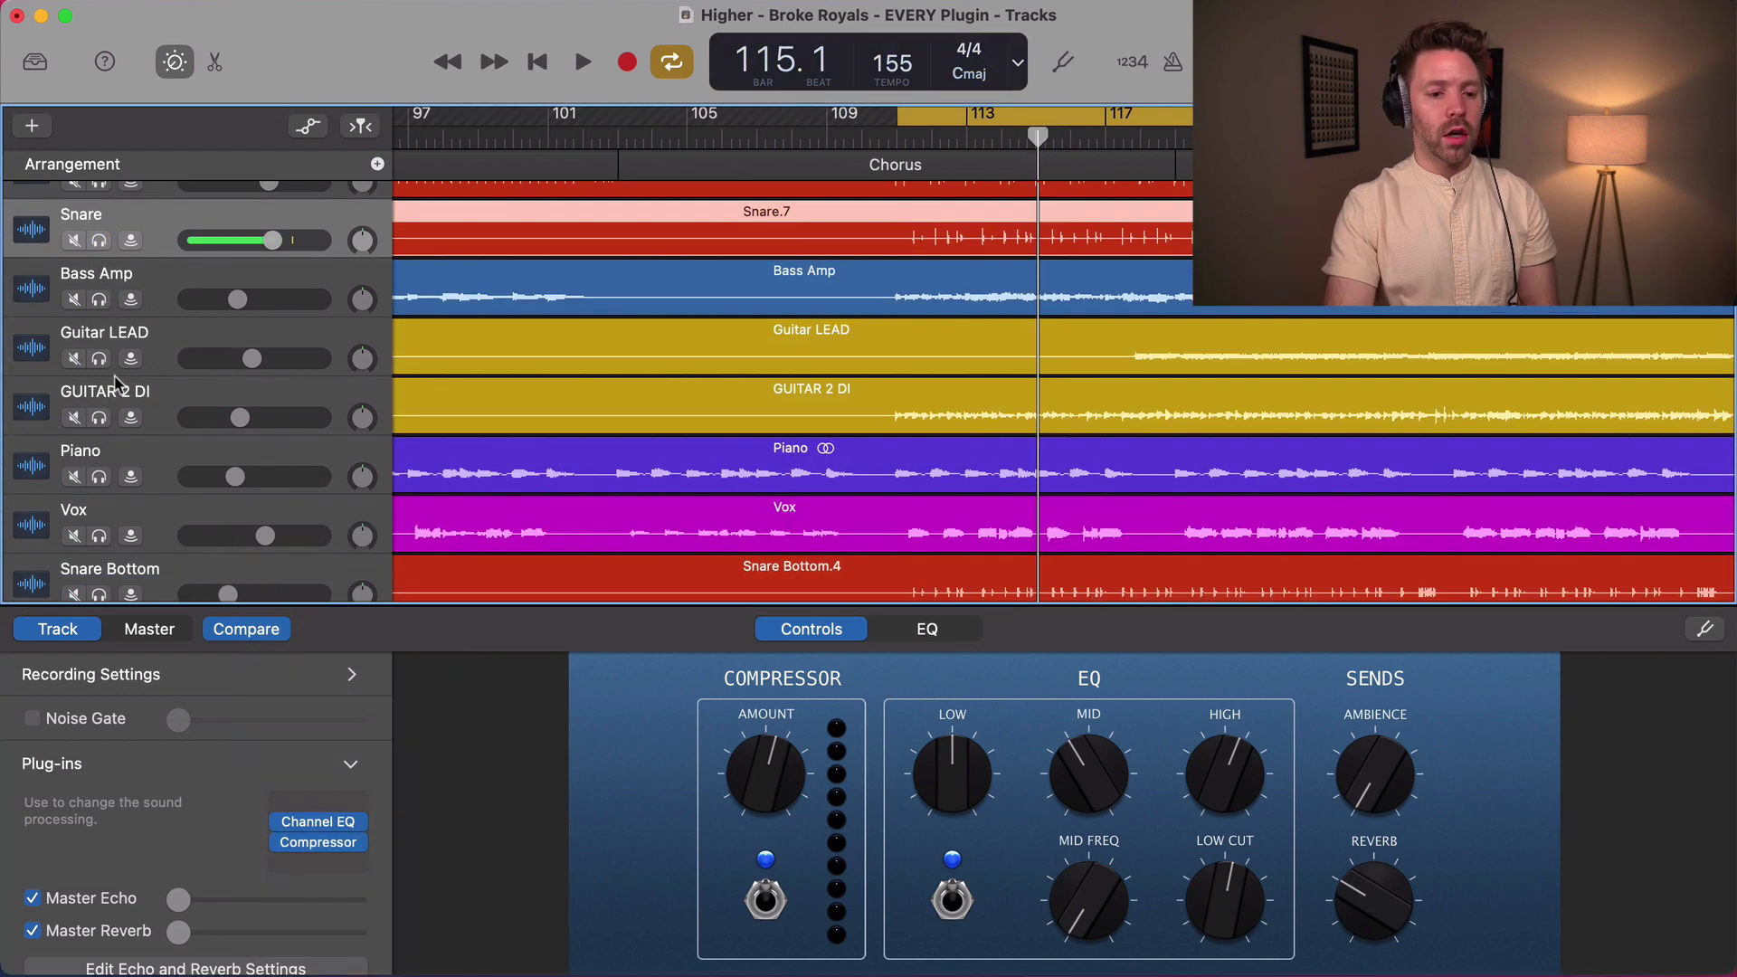
{"action": "left_click", "coordinate": [99, 459]}
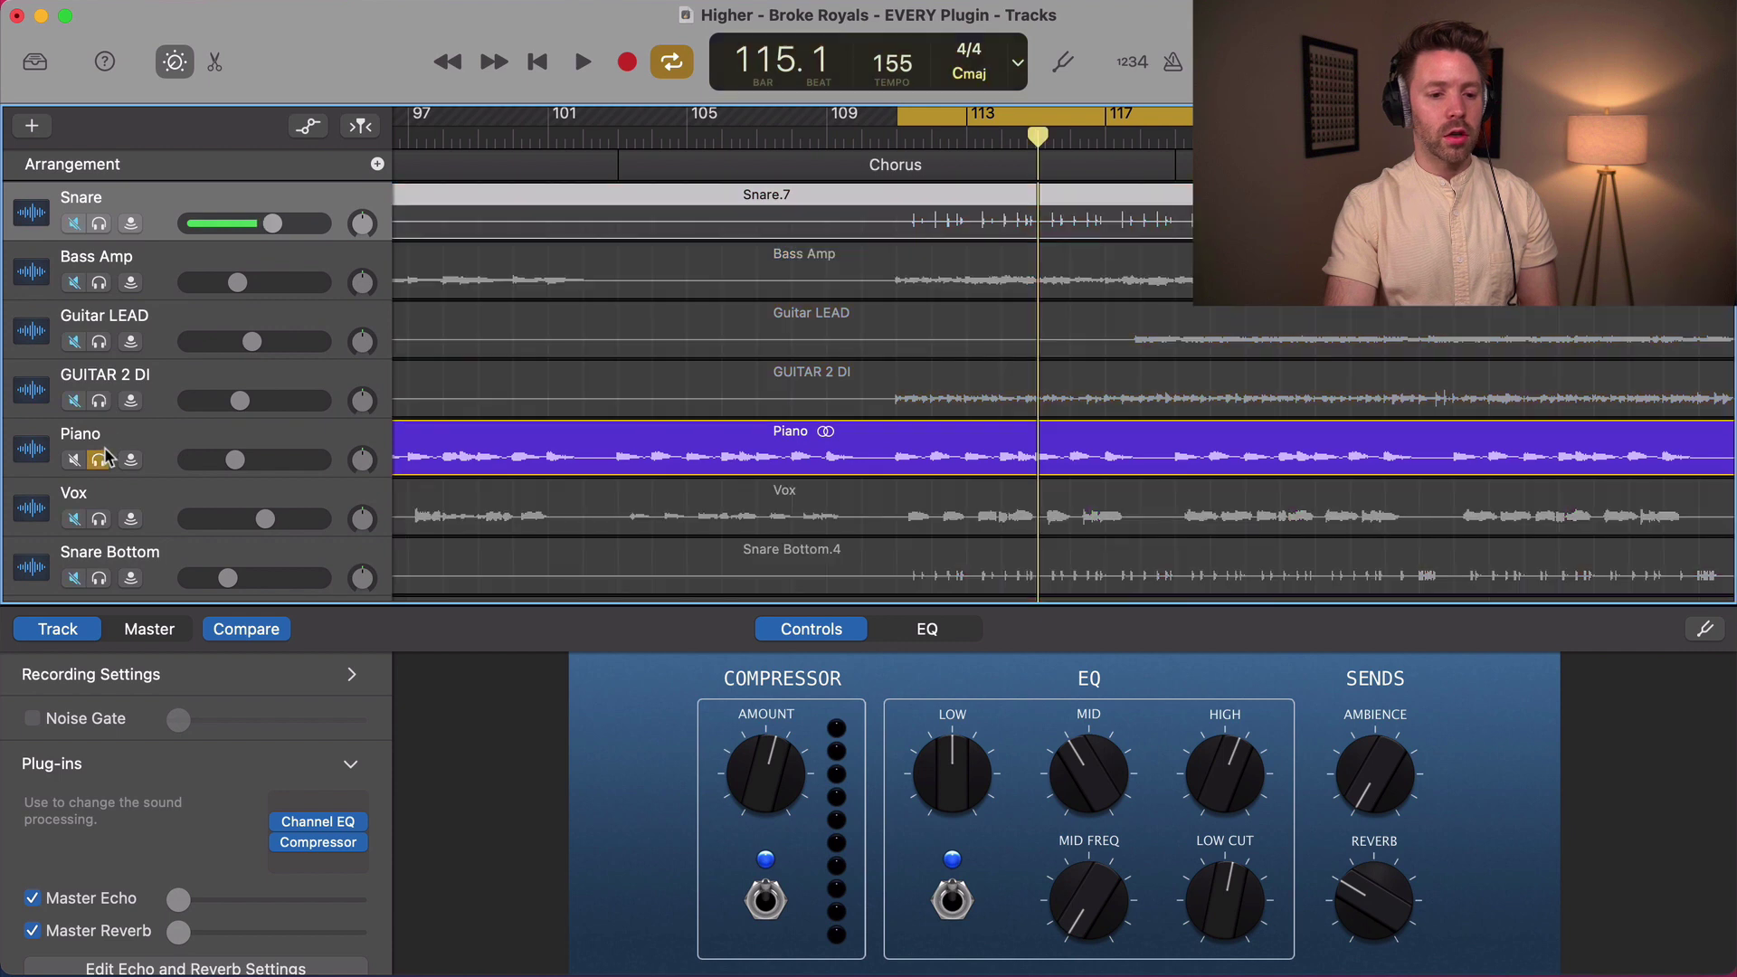
- Insert the AutoFilter plug-in on the Piano track and play it back, bypassing and re-enabling the effect to compare
{"action": "left_click", "coordinate": [314, 841]}
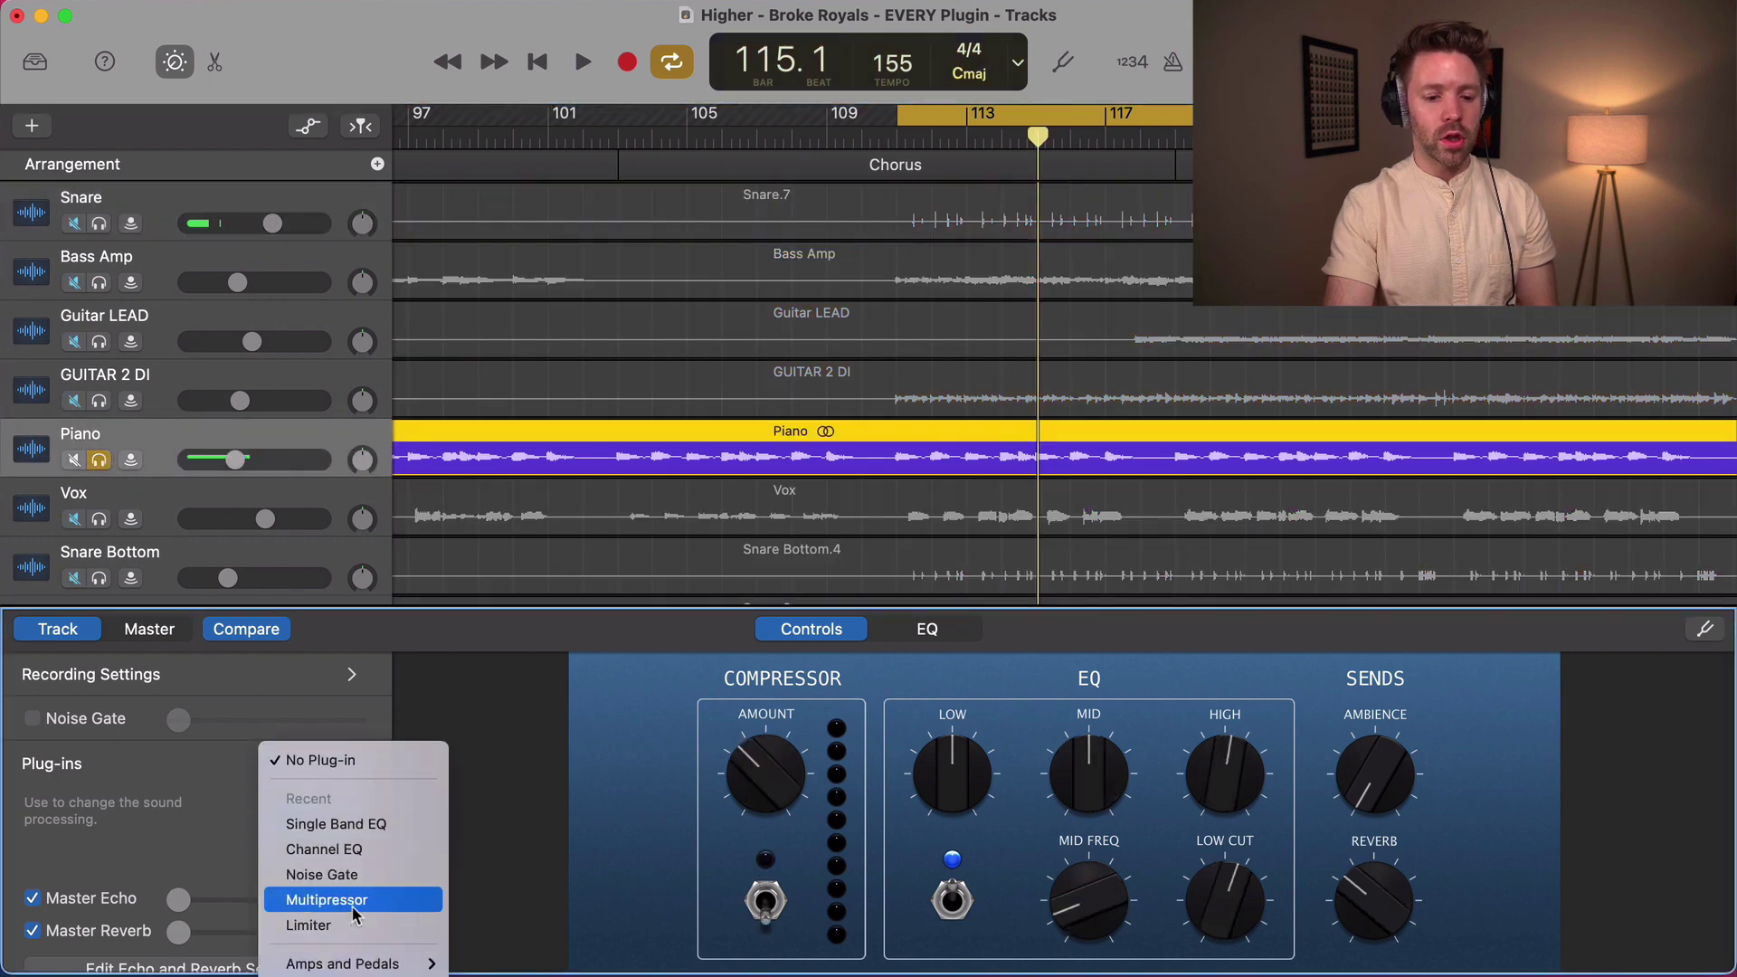
{"action": "mouse_move", "coordinate": [380, 887]}
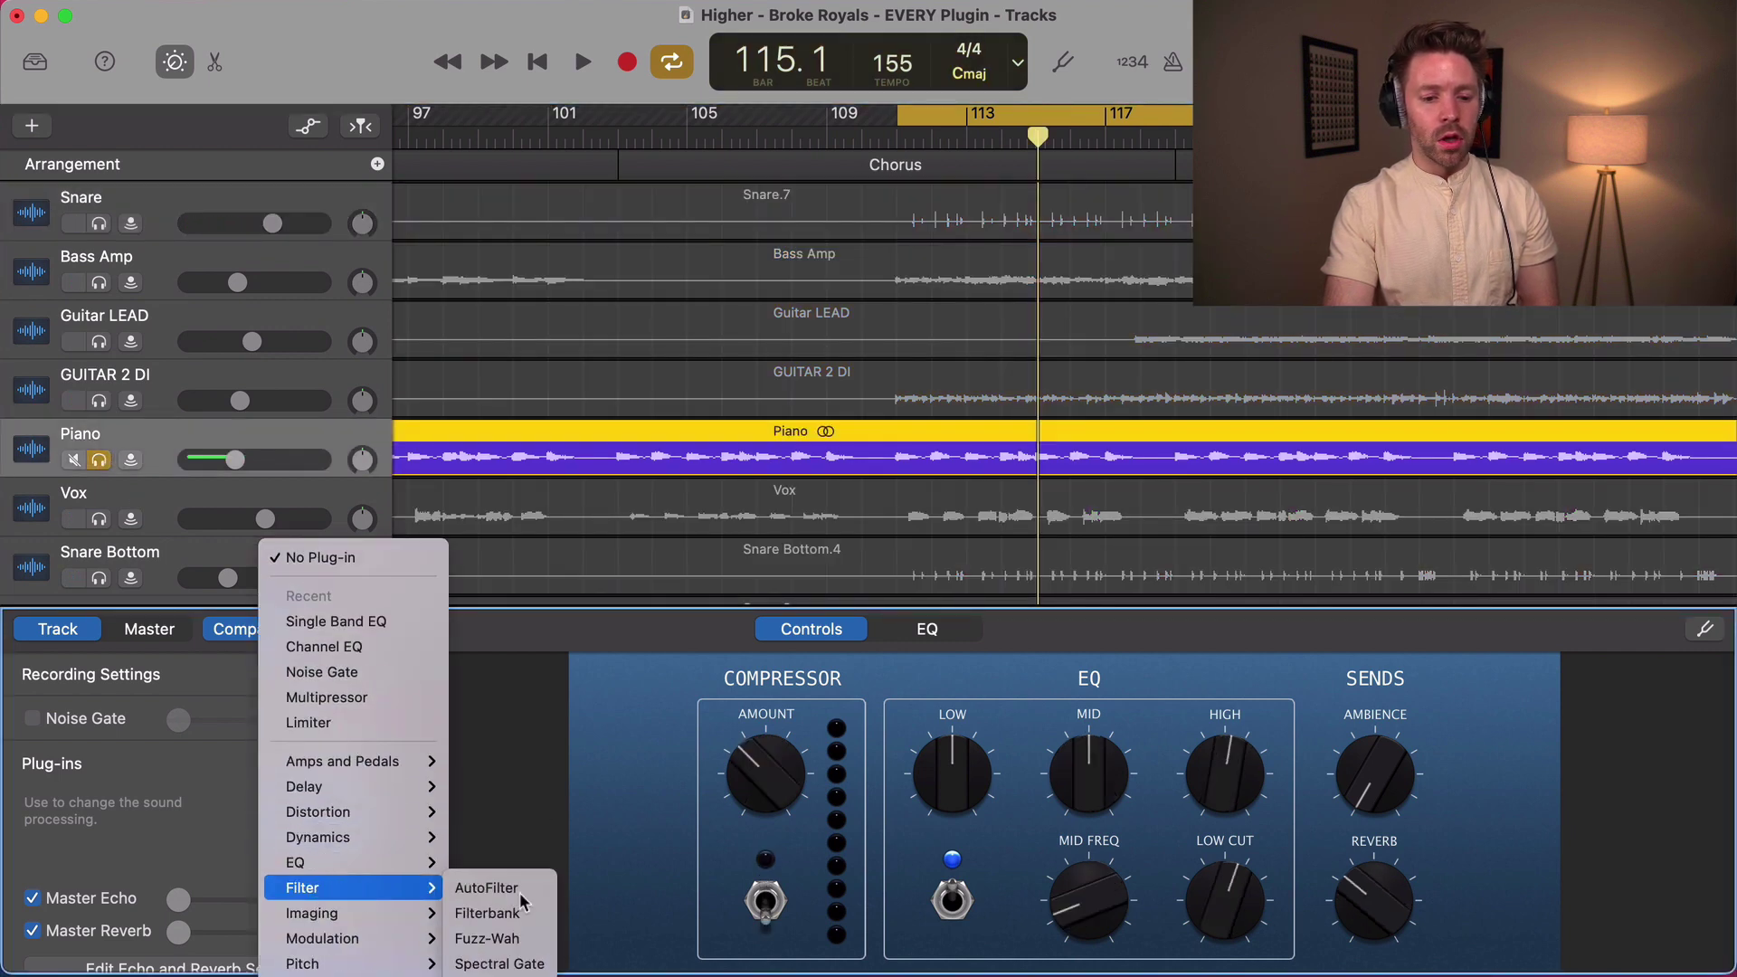
{"action": "left_click", "coordinate": [493, 887]}
{"action": "key", "text": "space"}
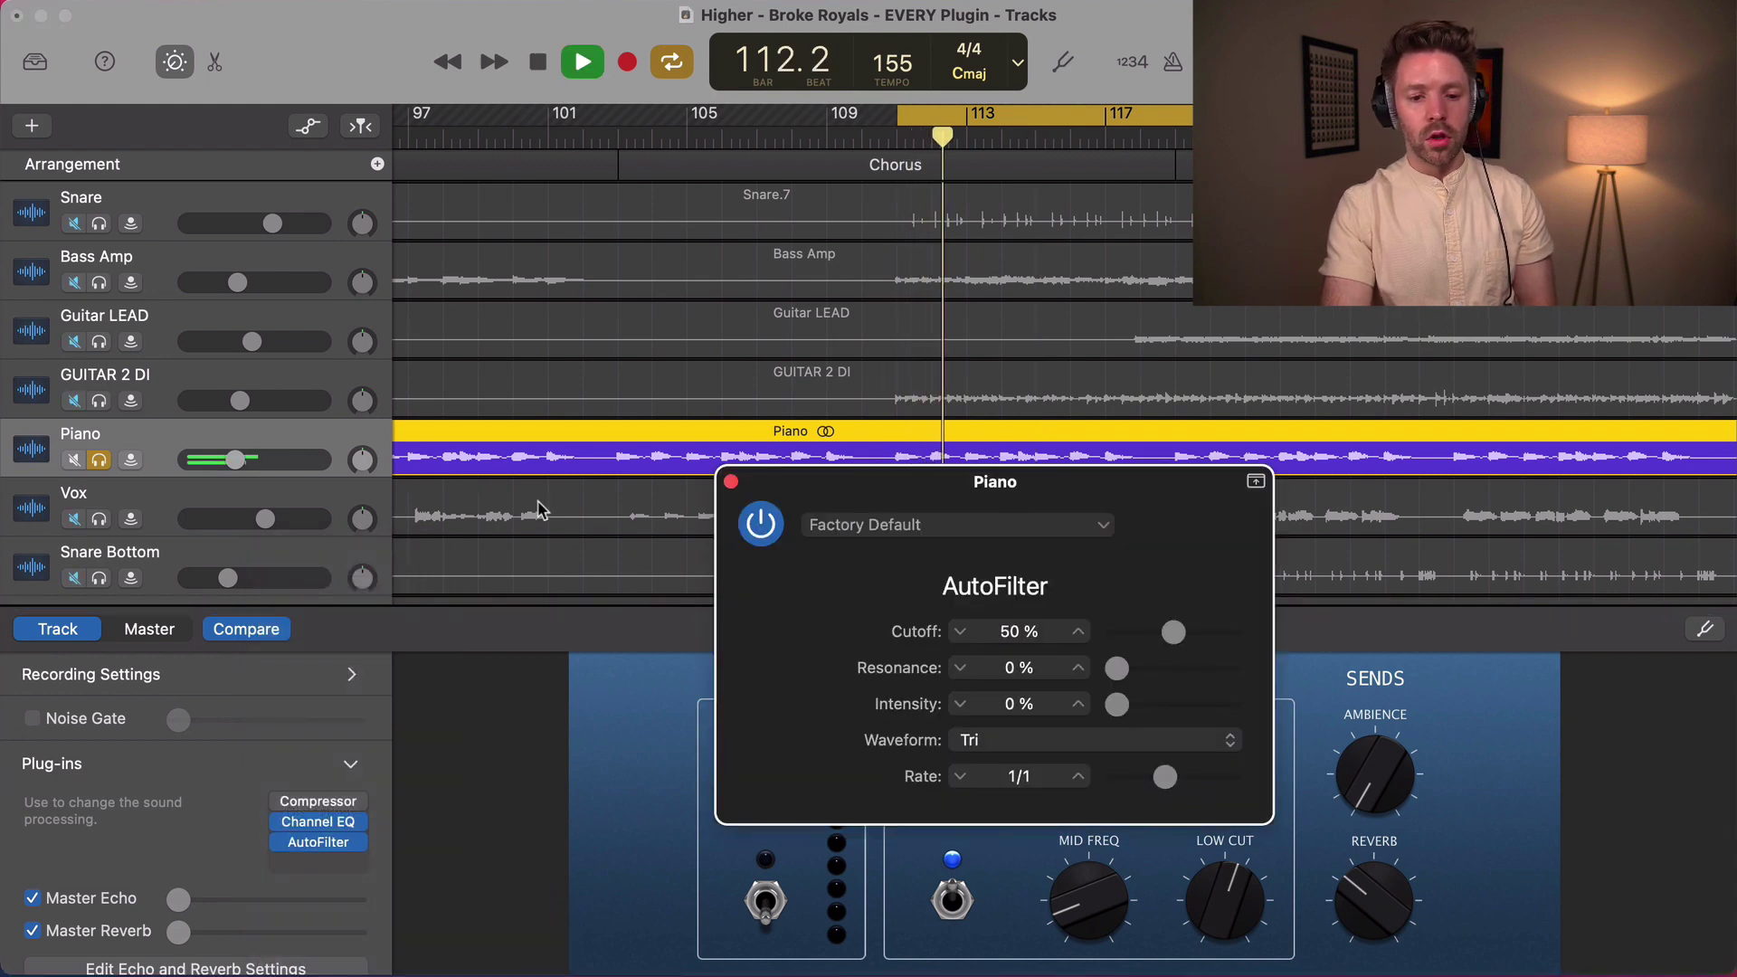
{"action": "left_click", "coordinate": [761, 526]}
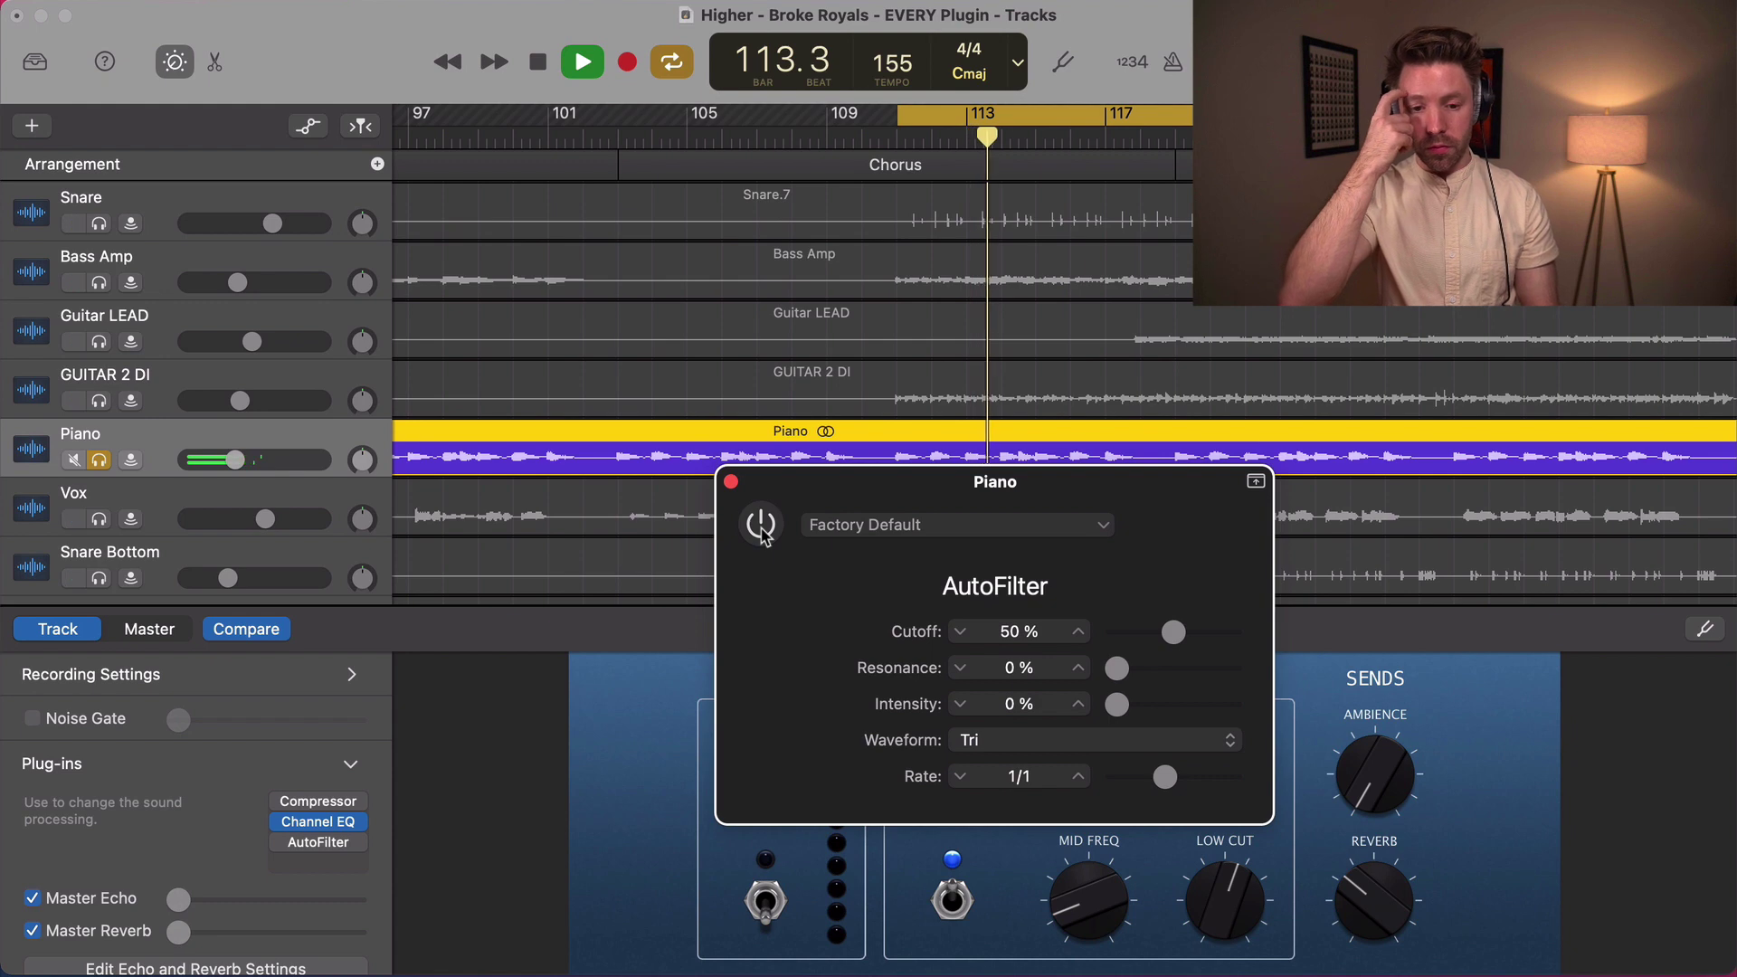
{"action": "left_click", "coordinate": [761, 525]}
- Raise AutoFilter's resonance to 53 % and intensity to 32 %, and load the Envelope Modulation preset
{"action": "left_click_drag", "start_coordinate": [1117, 667], "coordinate": [1147, 709]}
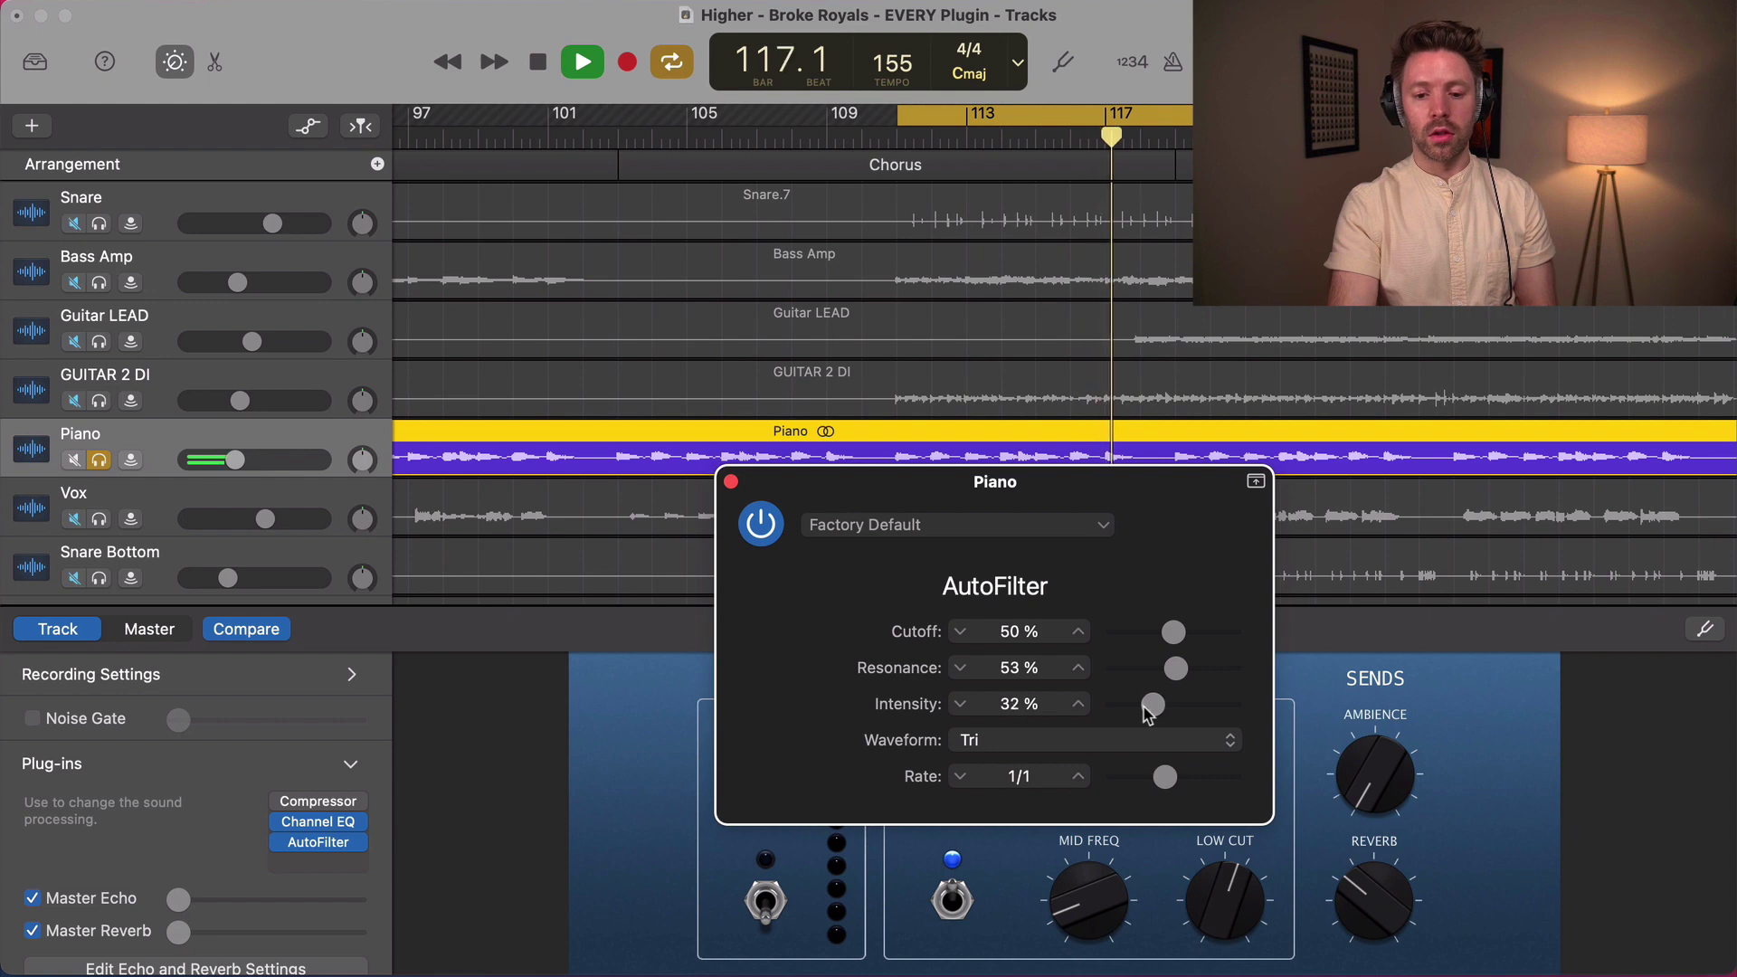
{"action": "left_click", "coordinate": [954, 525]}
{"action": "left_click", "coordinate": [898, 771]}
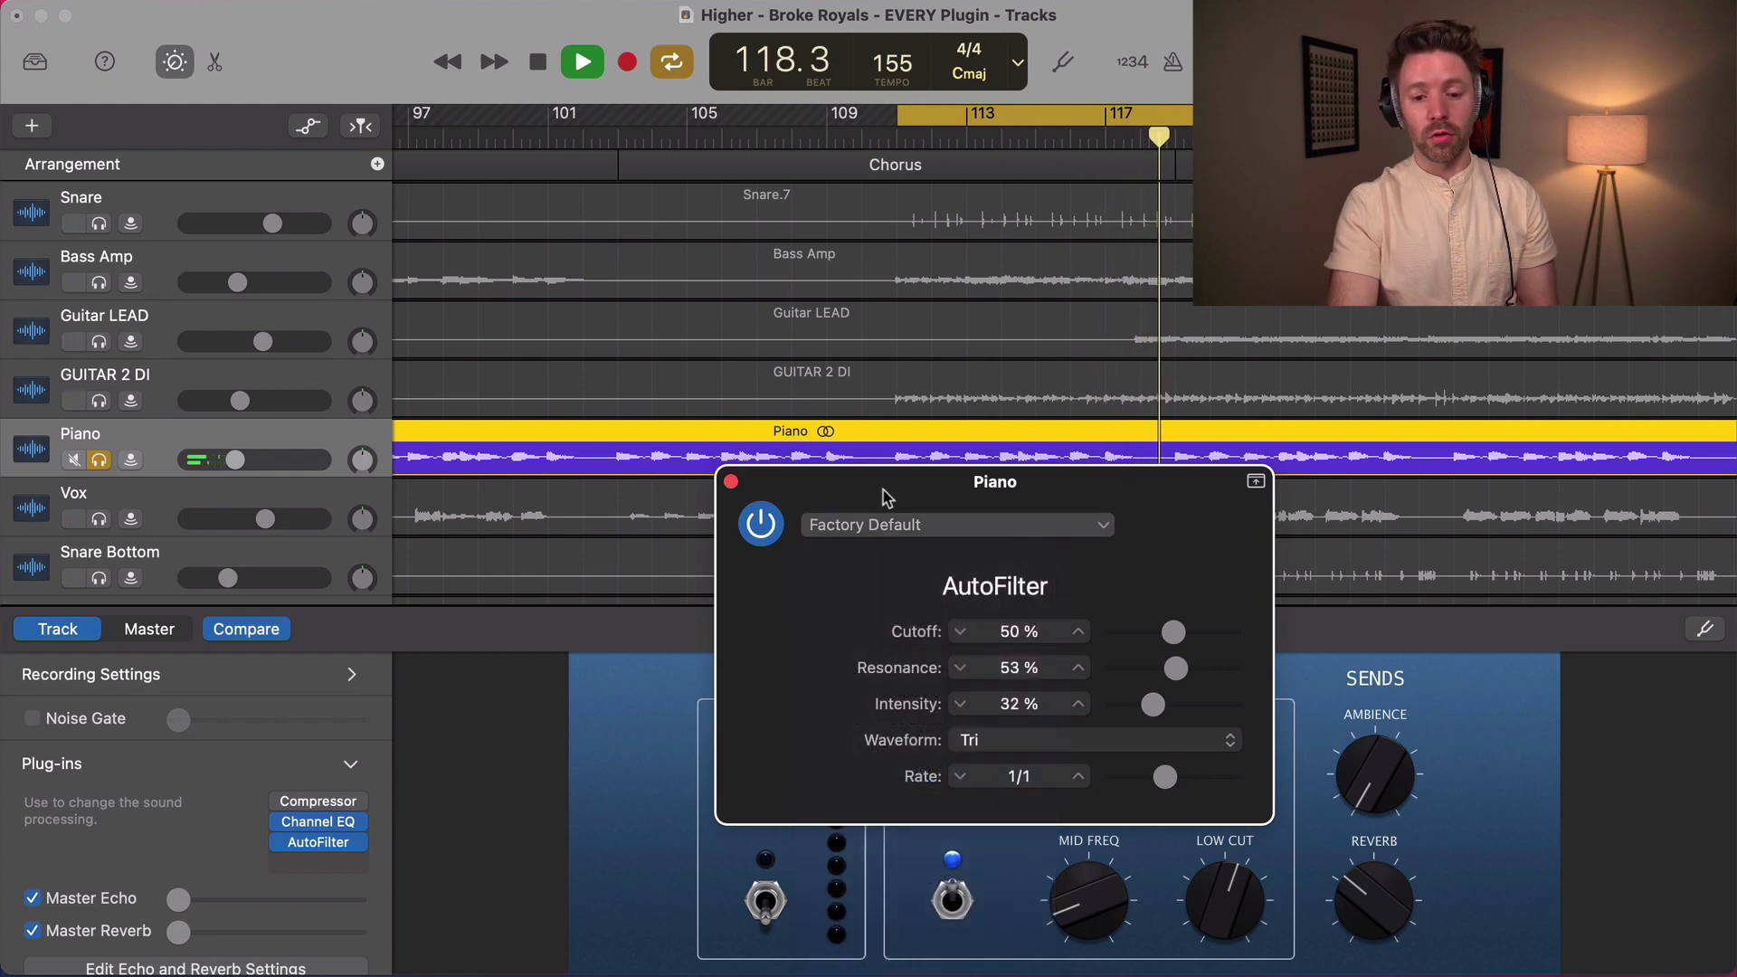
{"action": "left_click_drag", "start_coordinate": [884, 489], "coordinate": [884, 347]}
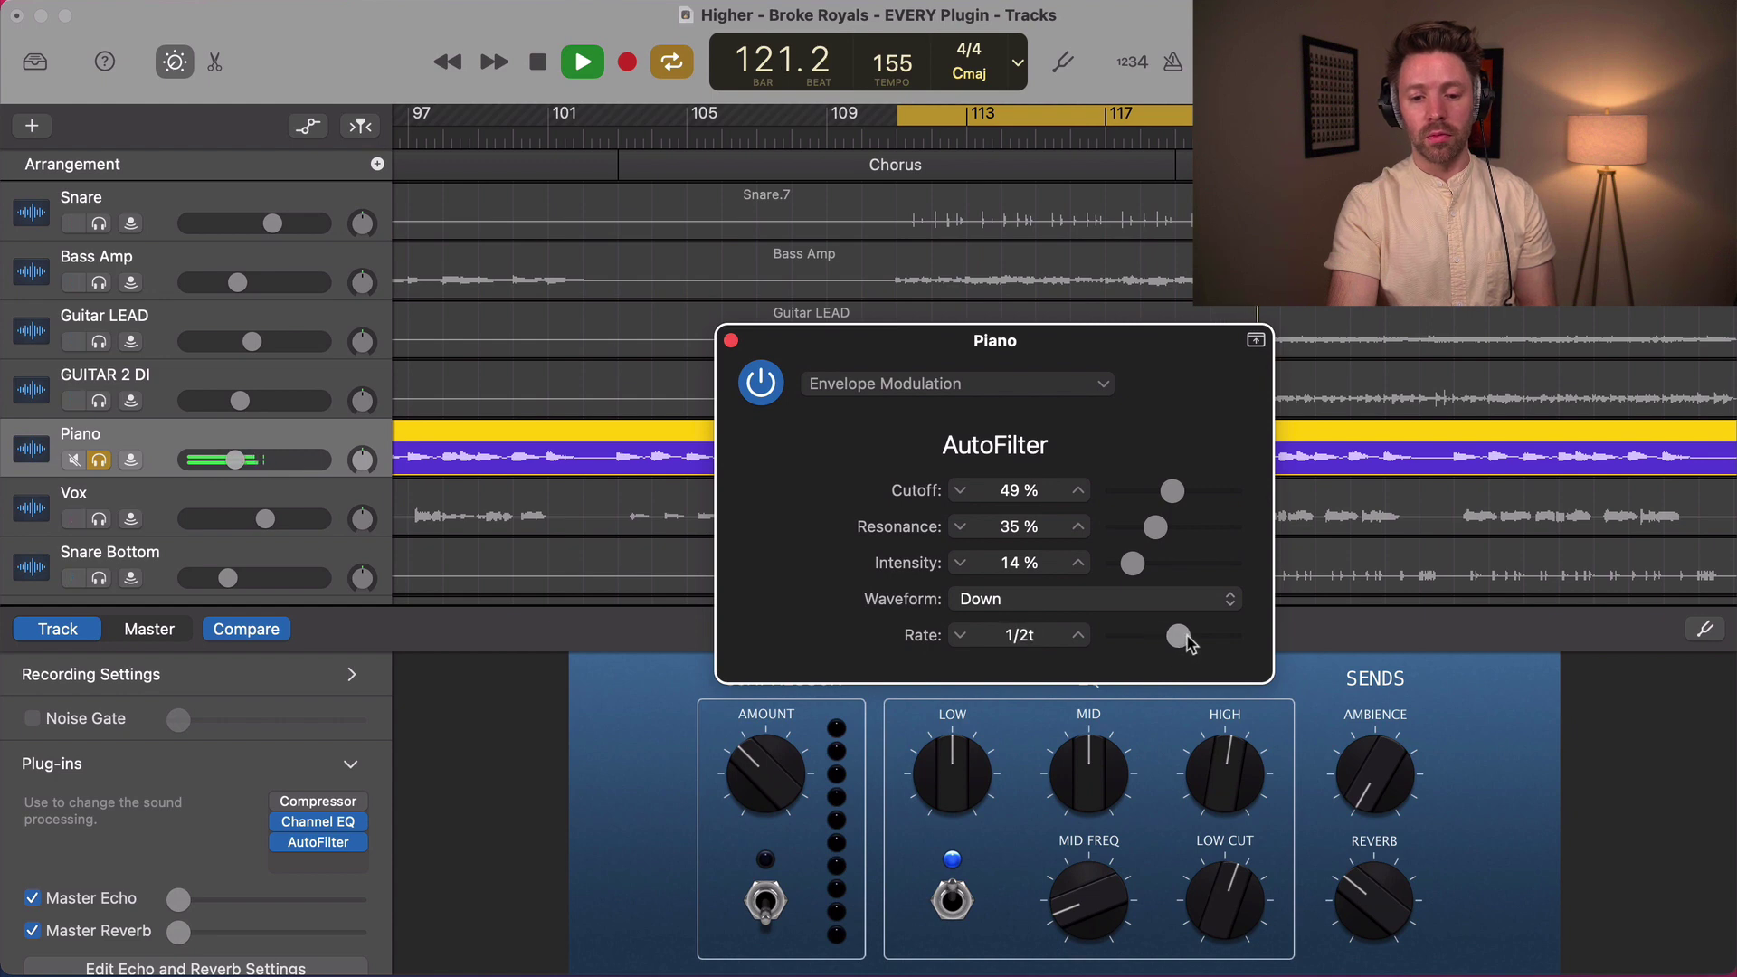
- Set AutoFilter's rate to 1/4t and its cutoff to 39 % during playback, and stop the song
{"action": "left_click_drag", "start_coordinate": [1190, 638], "coordinate": [1197, 636]}
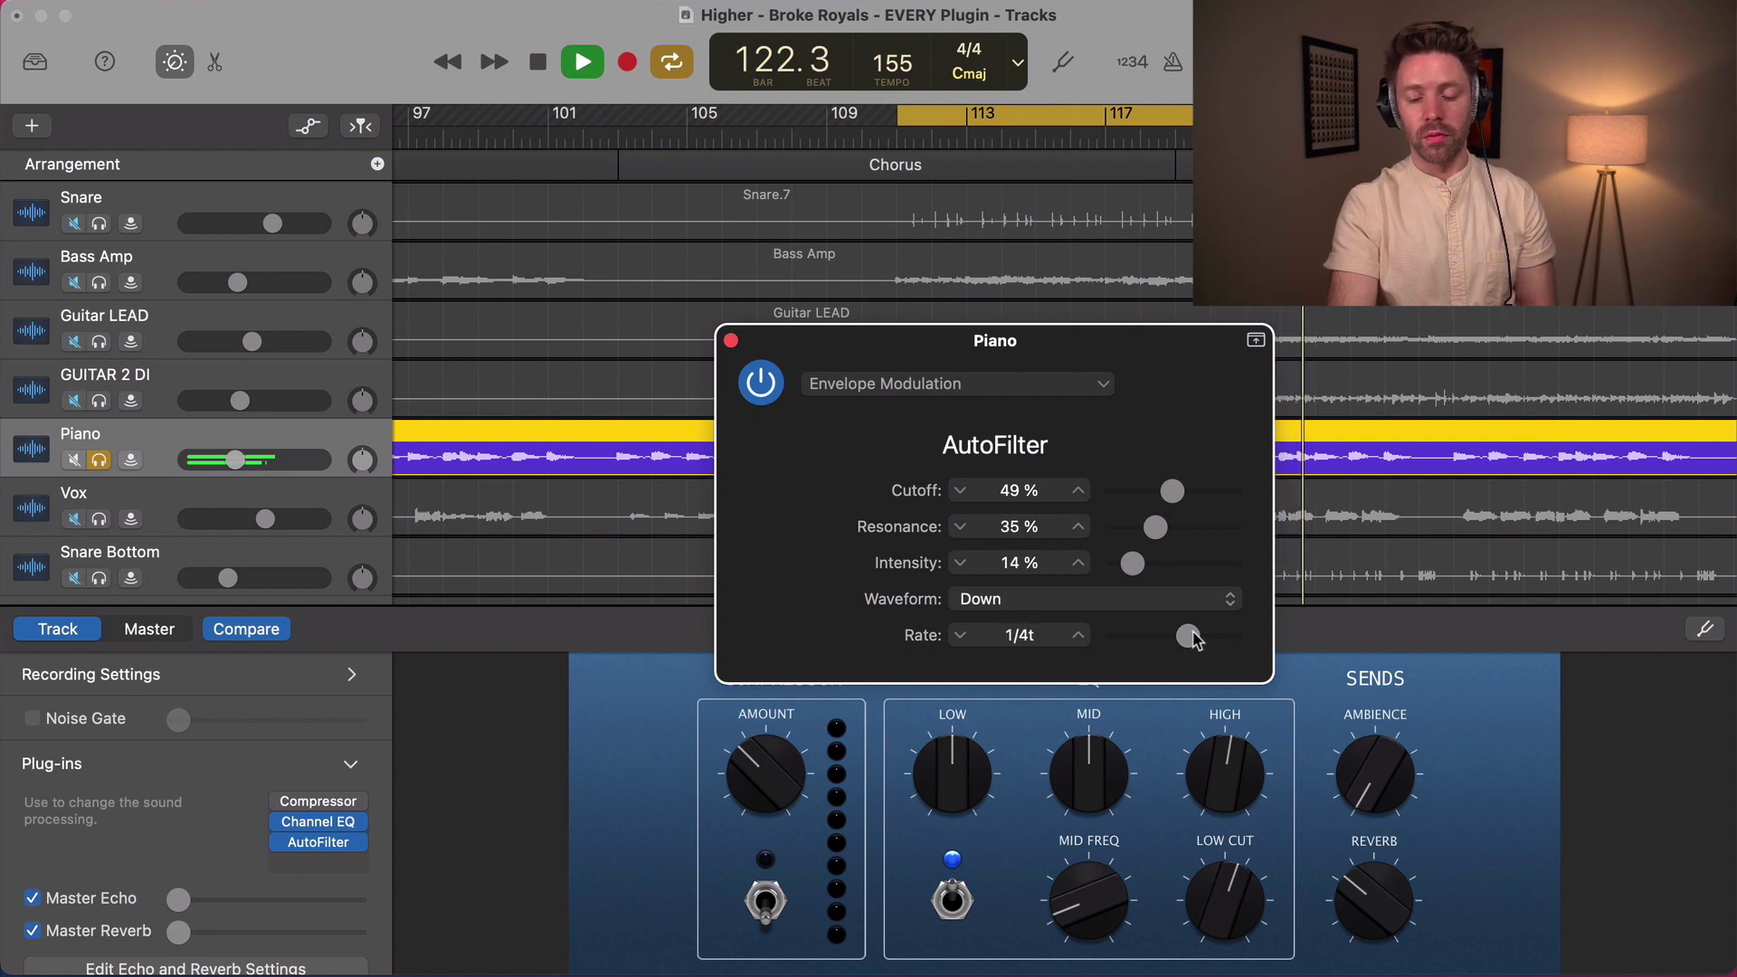
{"action": "mouse_move", "coordinate": [1176, 504]}
{"action": "left_mouse_down"}
{"action": "mouse_move", "coordinate": [1201, 507]}
{"action": "mouse_move", "coordinate": [1160, 505]}
{"action": "left_mouse_up"}
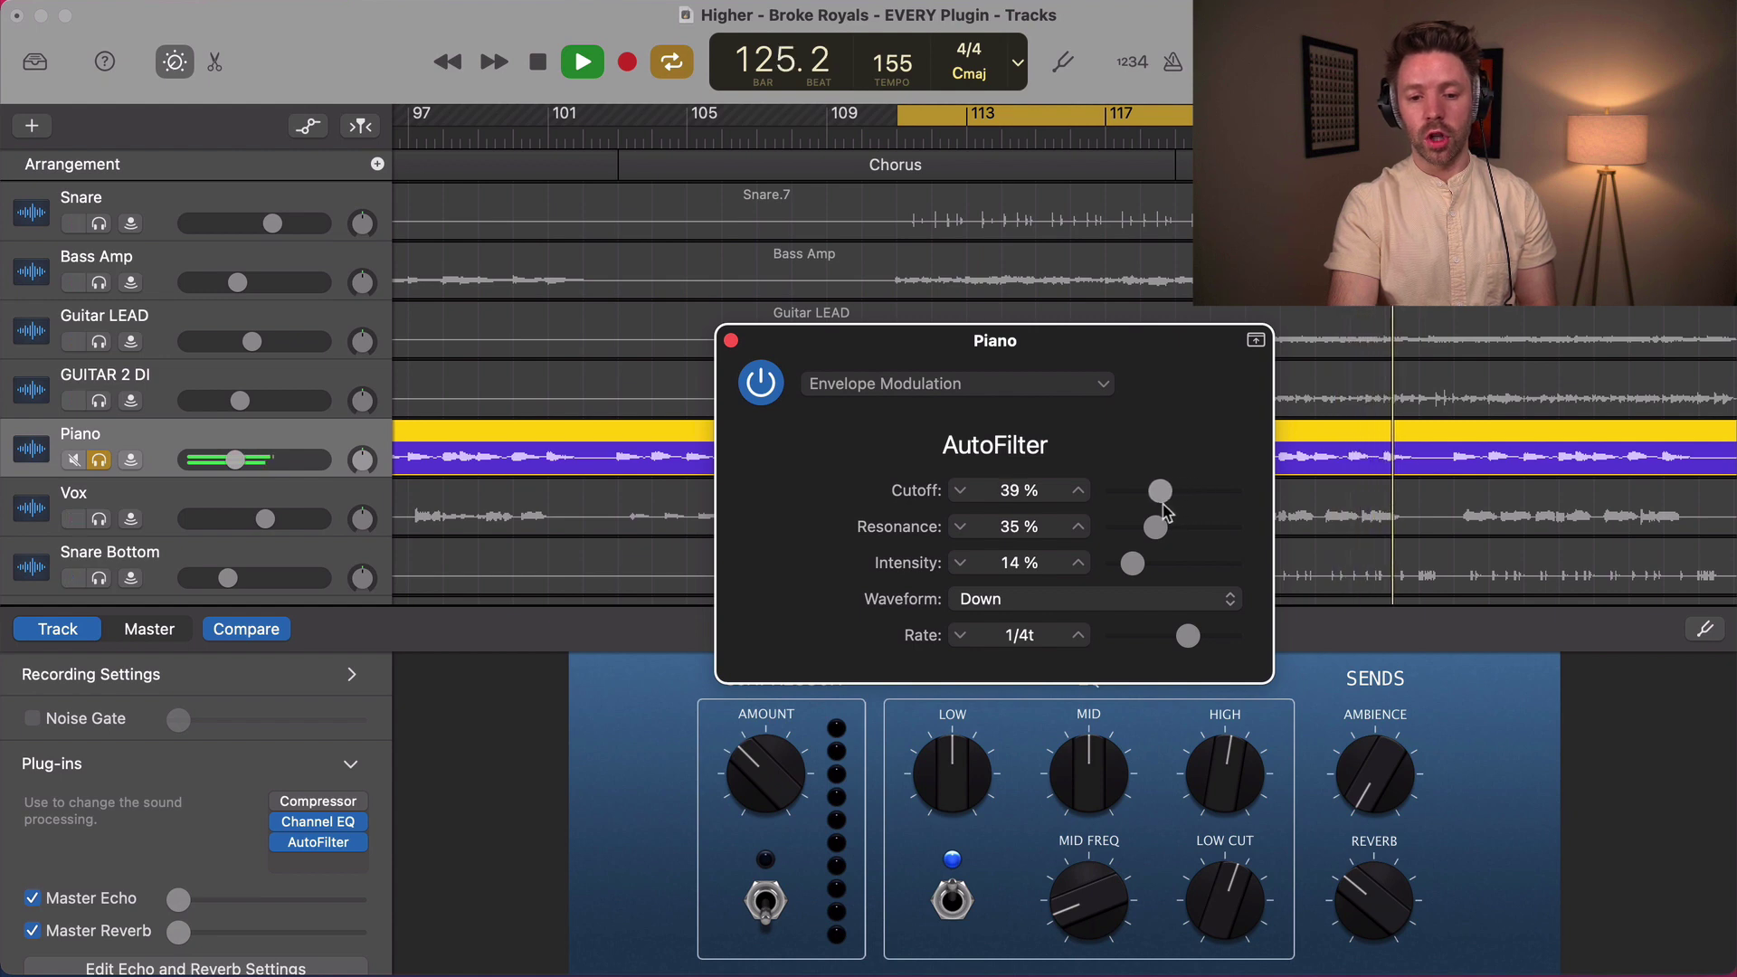
{"action": "key", "text": "space"}
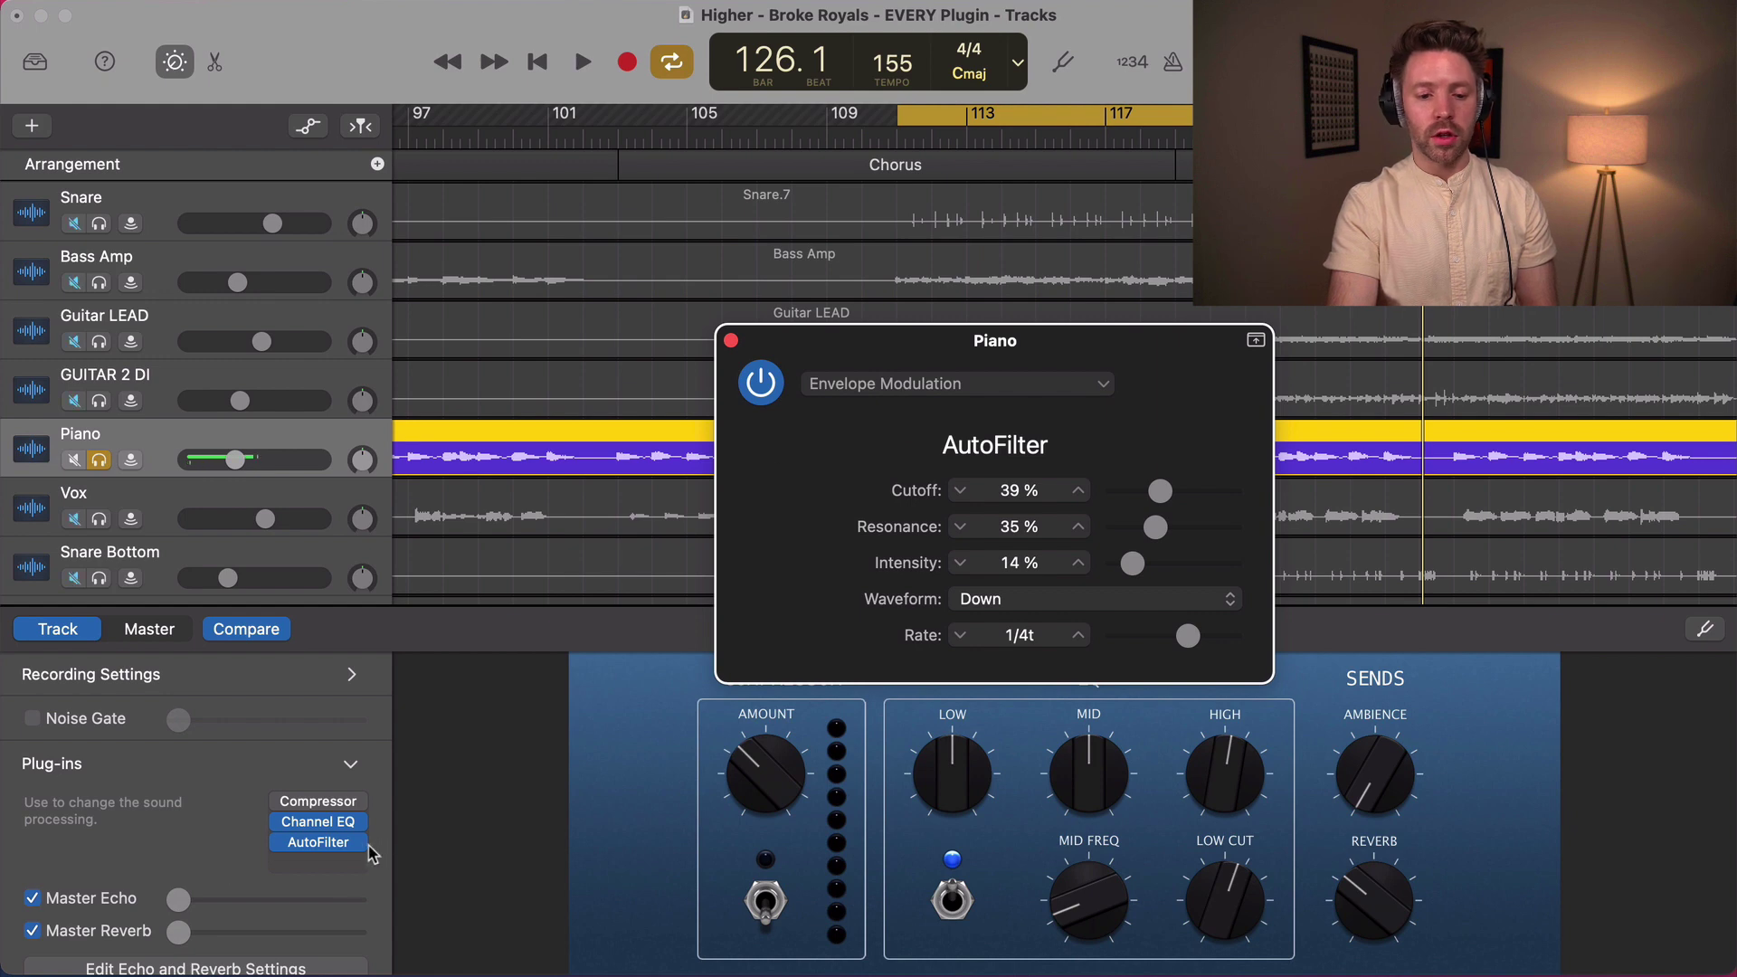
- Replace the Piano track's AutoFilter with Filterbank and start playback
{"action": "left_click", "coordinate": [369, 846]}
{"action": "left_click", "coordinate": [920, 731]}
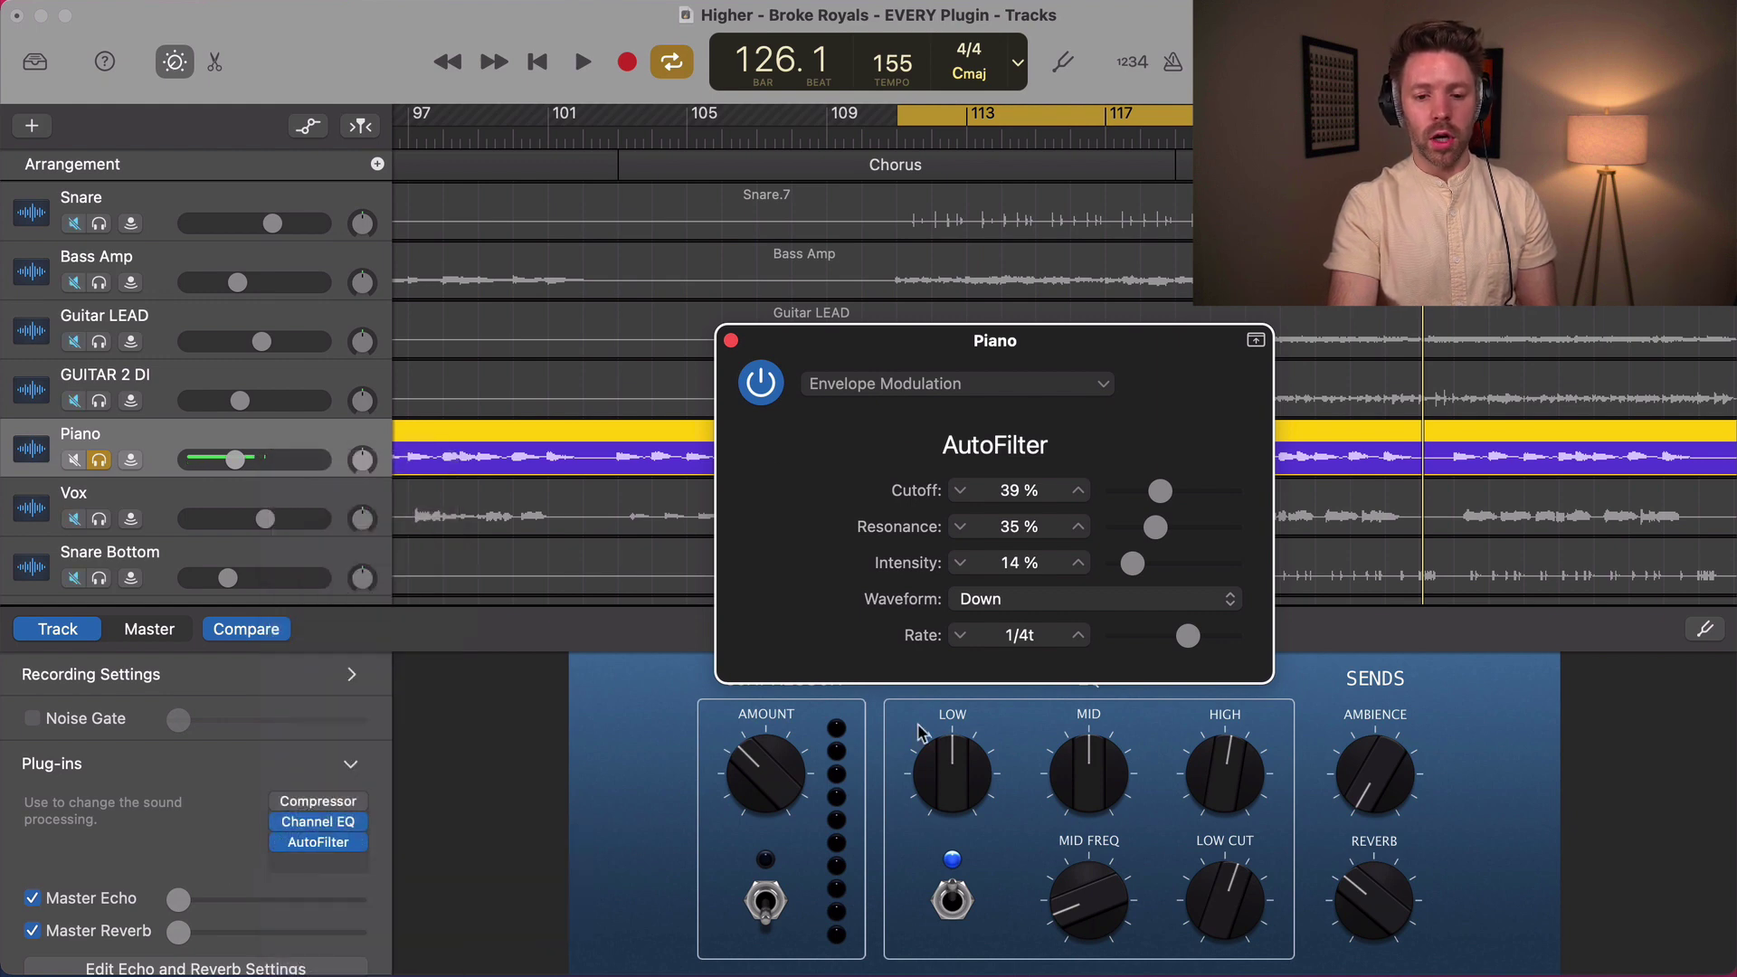
{"action": "key", "text": "space"}
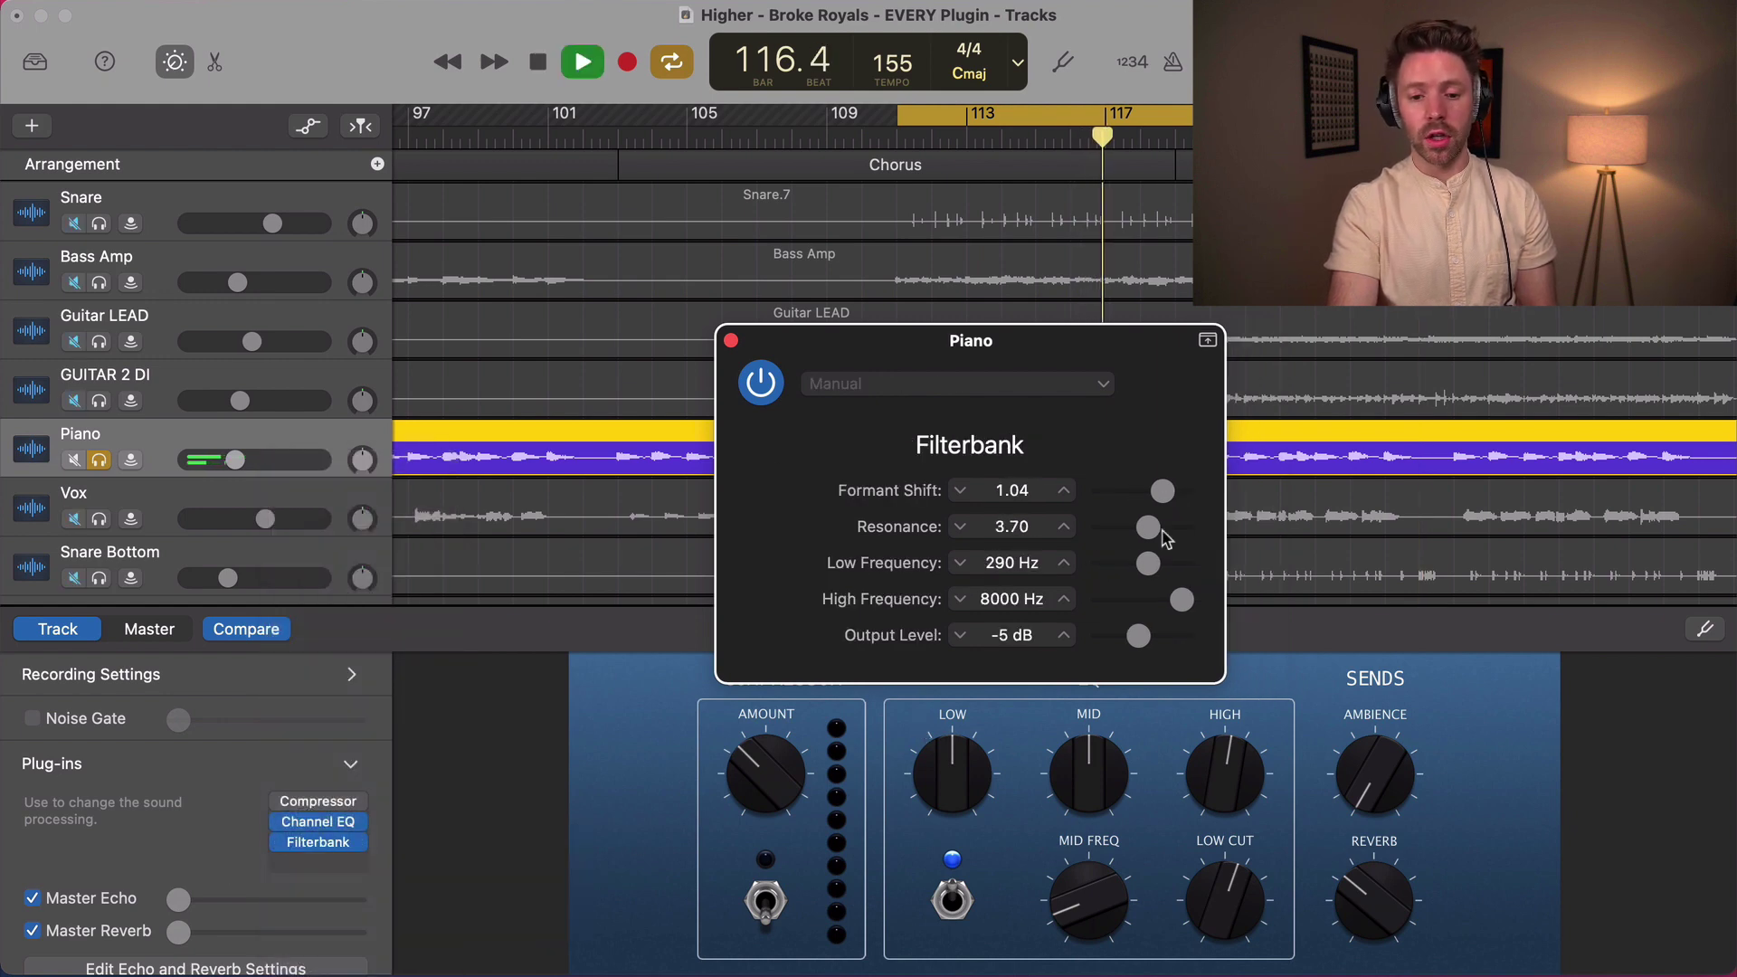
- Set Filterbank to low frequency 120 Hz, high frequency 5400 Hz, output level 22 dB, resonance 16.00 and formant shift 0.68, and stop playback
{"action": "mouse_move", "coordinate": [1149, 562]}
{"action": "left_mouse_down"}
{"action": "mouse_move", "coordinate": [1118, 566]}
{"action": "mouse_move", "coordinate": [1173, 605]}
{"action": "mouse_move", "coordinate": [1120, 566]}
{"action": "left_mouse_up"}
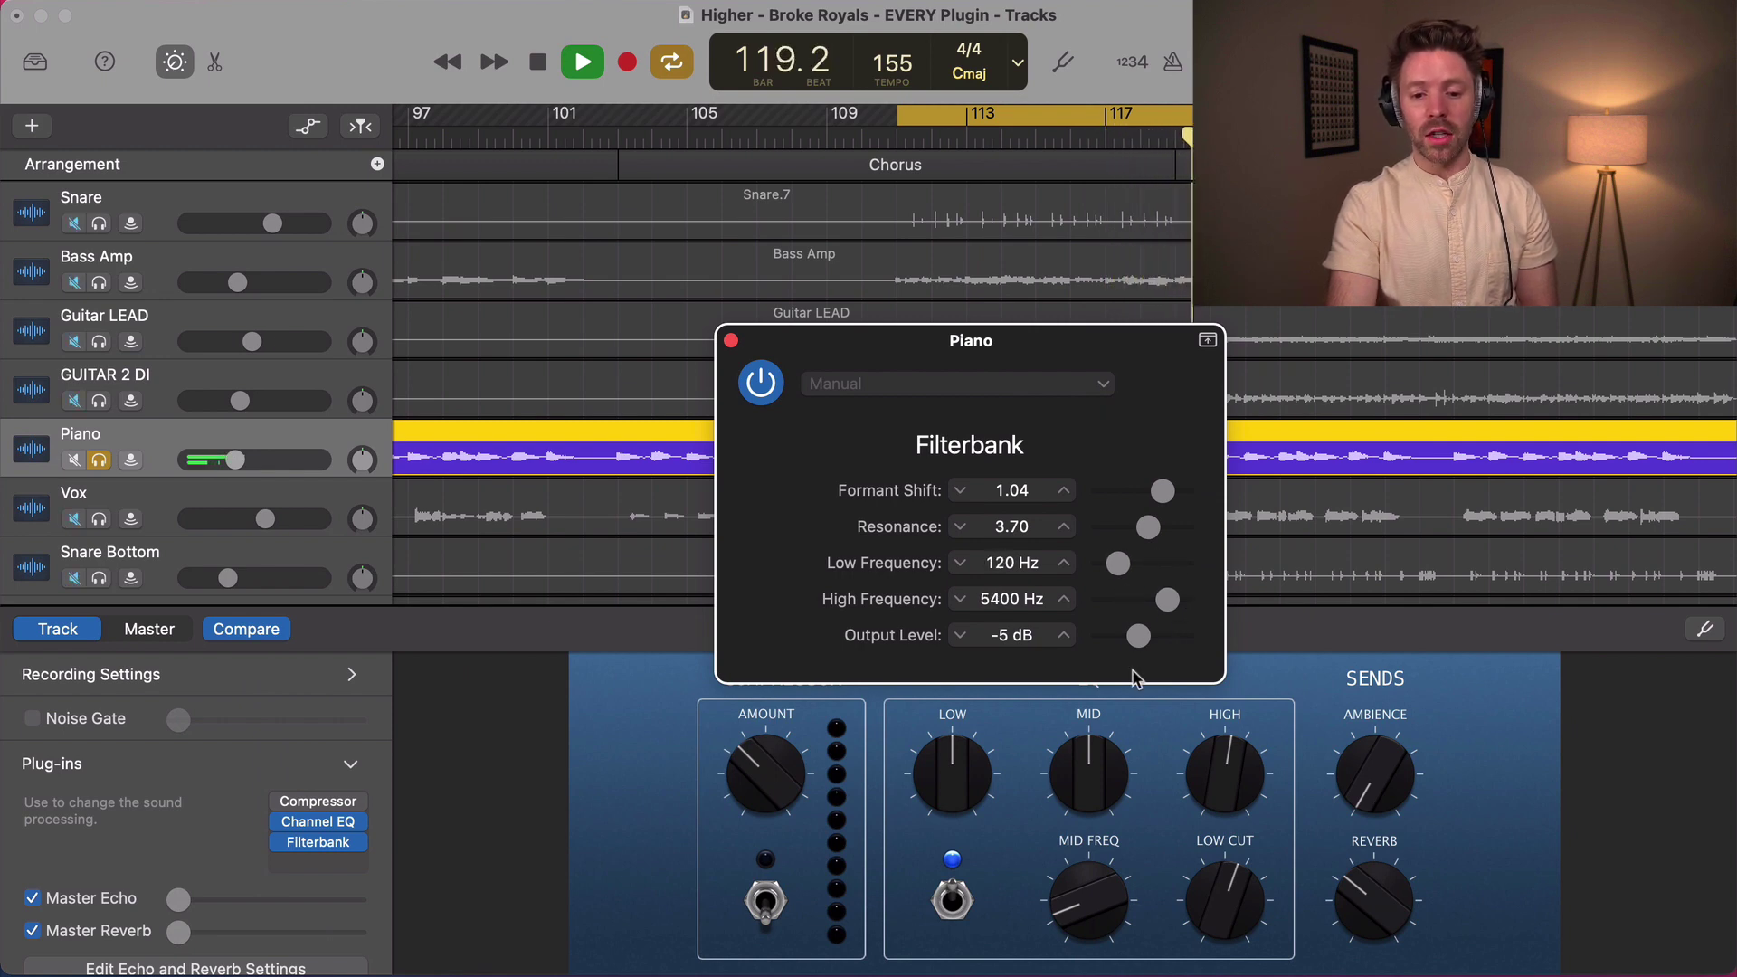
{"action": "left_click_drag", "start_coordinate": [1161, 648], "coordinate": [1178, 646]}
{"action": "left_click_drag", "start_coordinate": [1139, 540], "coordinate": [1156, 490]}
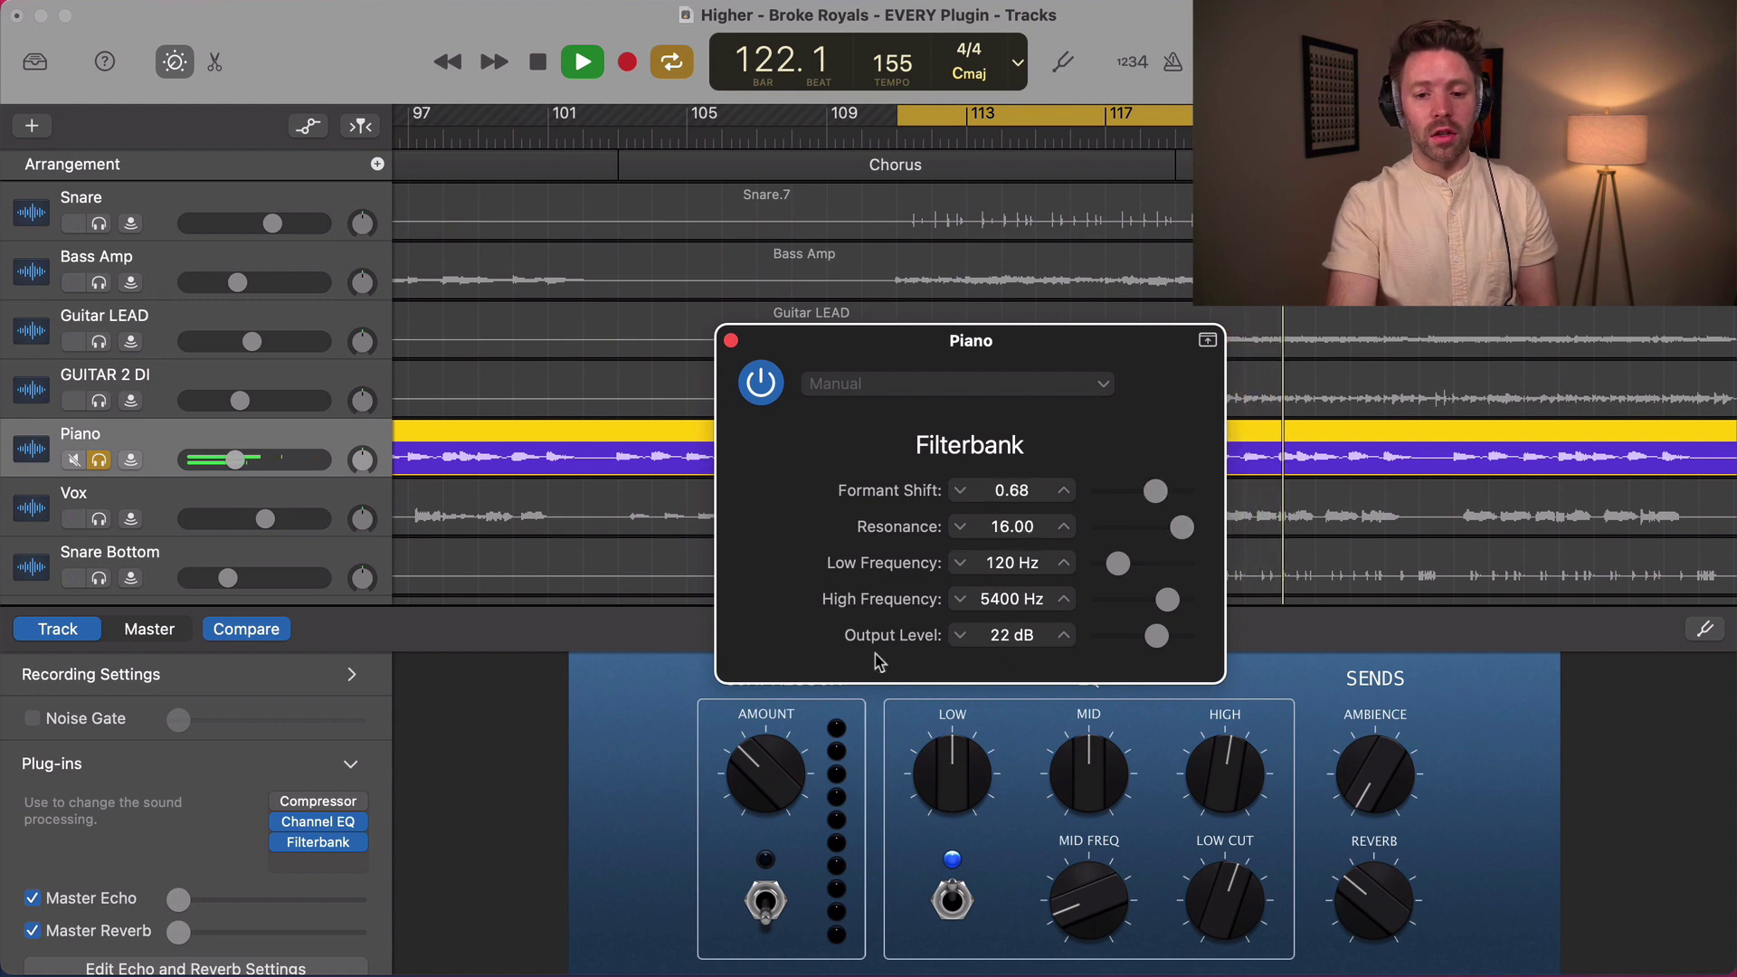
{"action": "key", "text": "space"}
- Replace the Piano track's Filterbank with Fuzz-Wah and briefly audition its default sound
{"action": "left_click", "coordinate": [340, 859]}
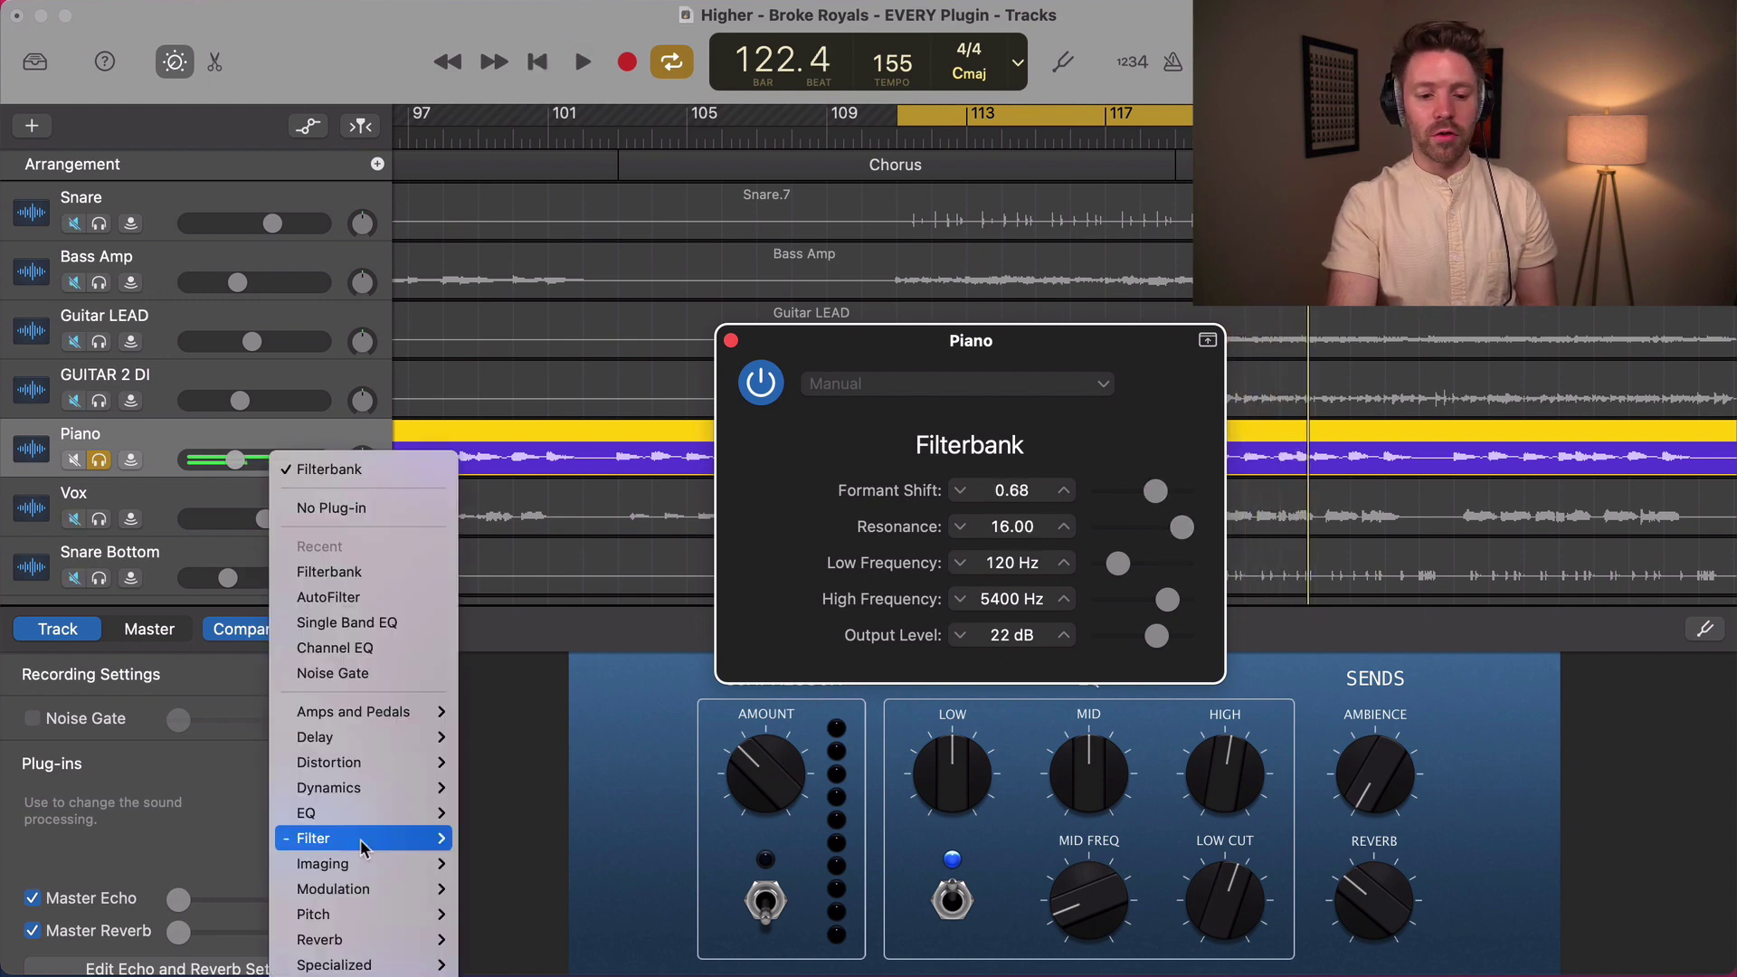
{"action": "mouse_move", "coordinate": [375, 841]}
{"action": "left_click", "coordinate": [489, 888]}
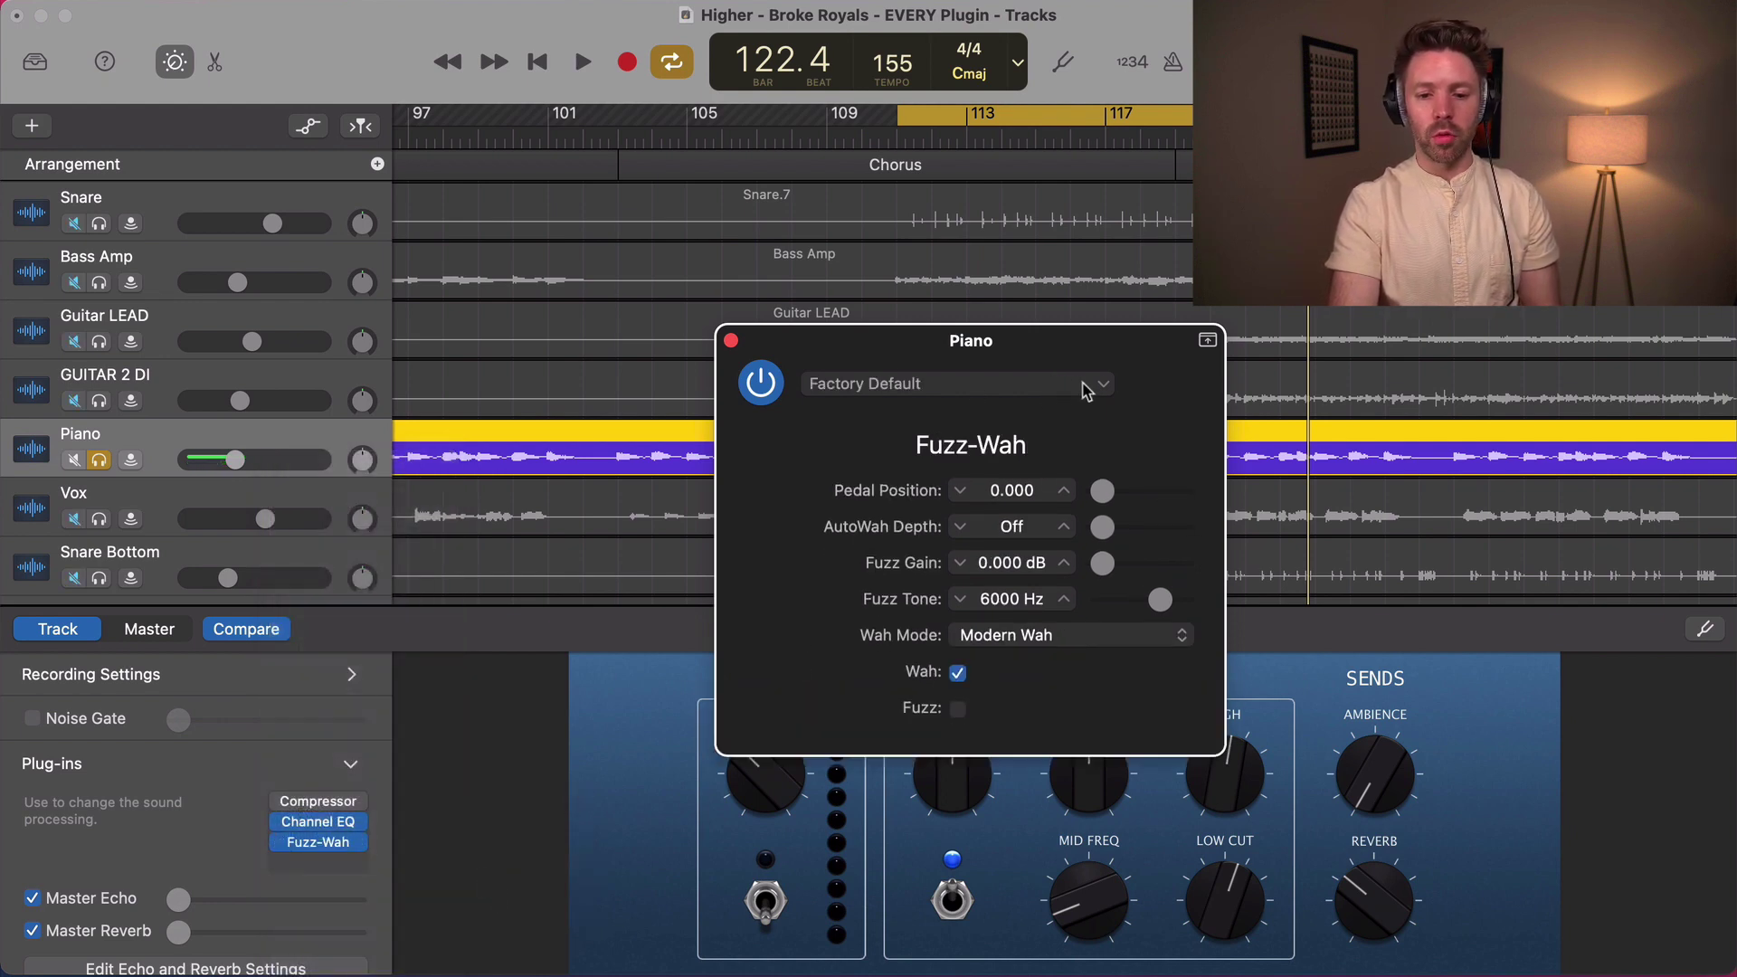
{"action": "key", "text": "space"}
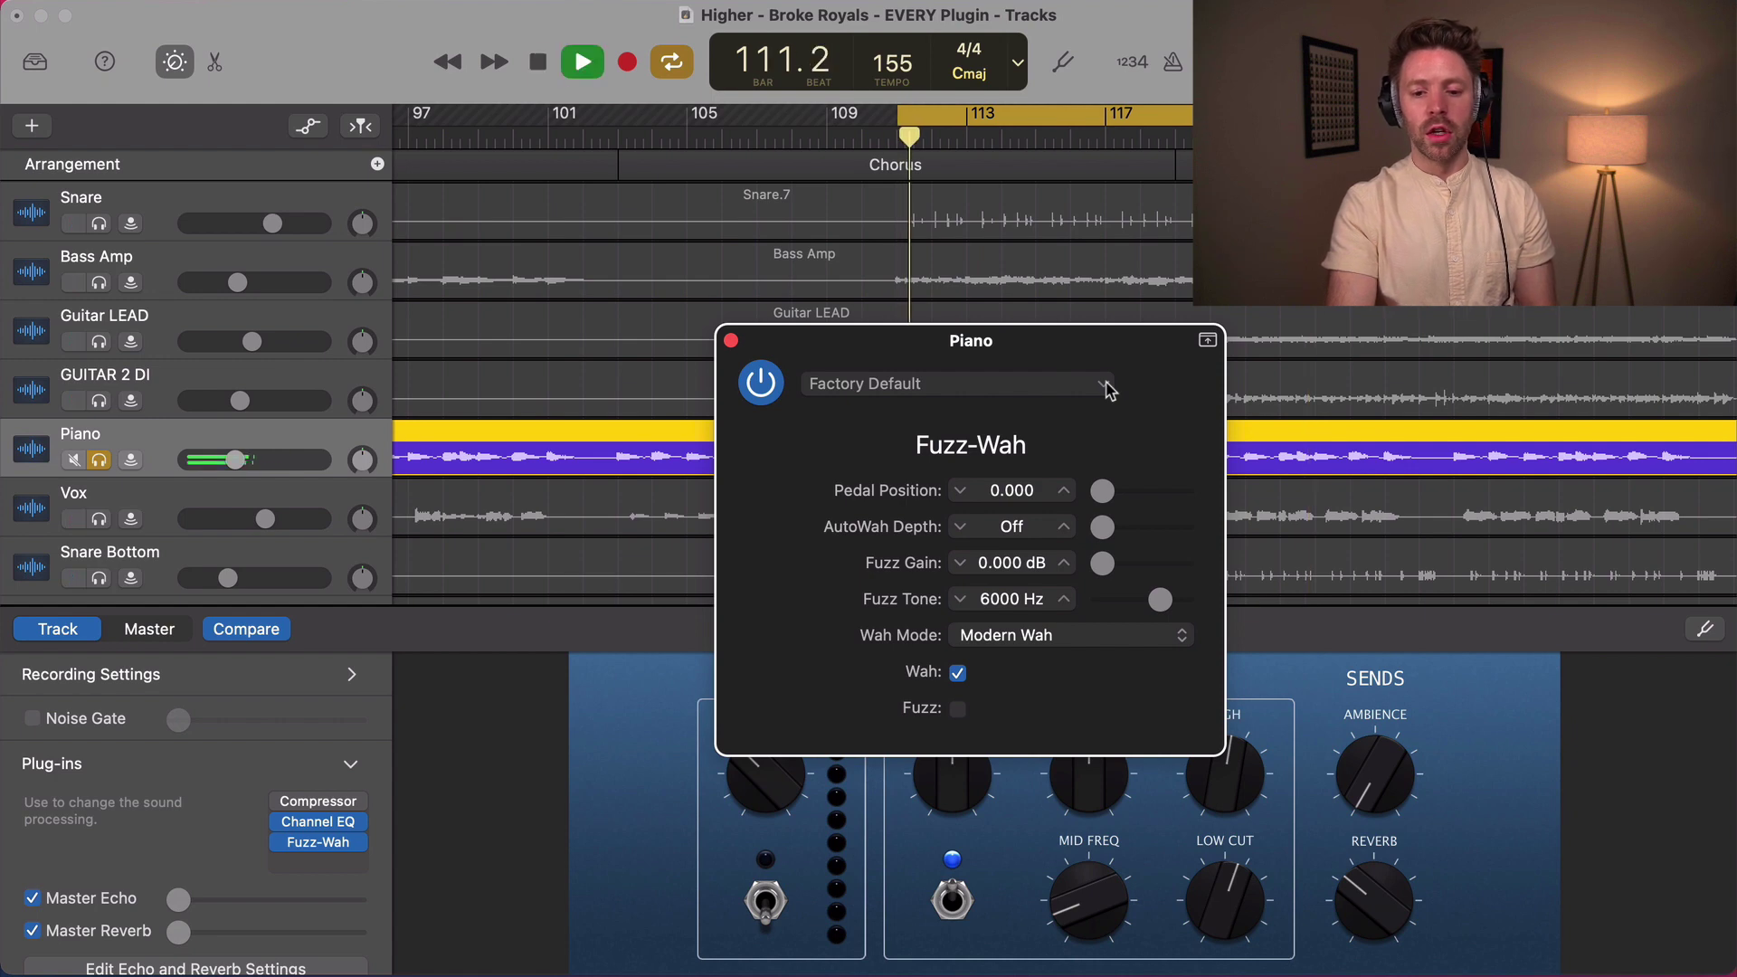
{"action": "key", "text": "space"}
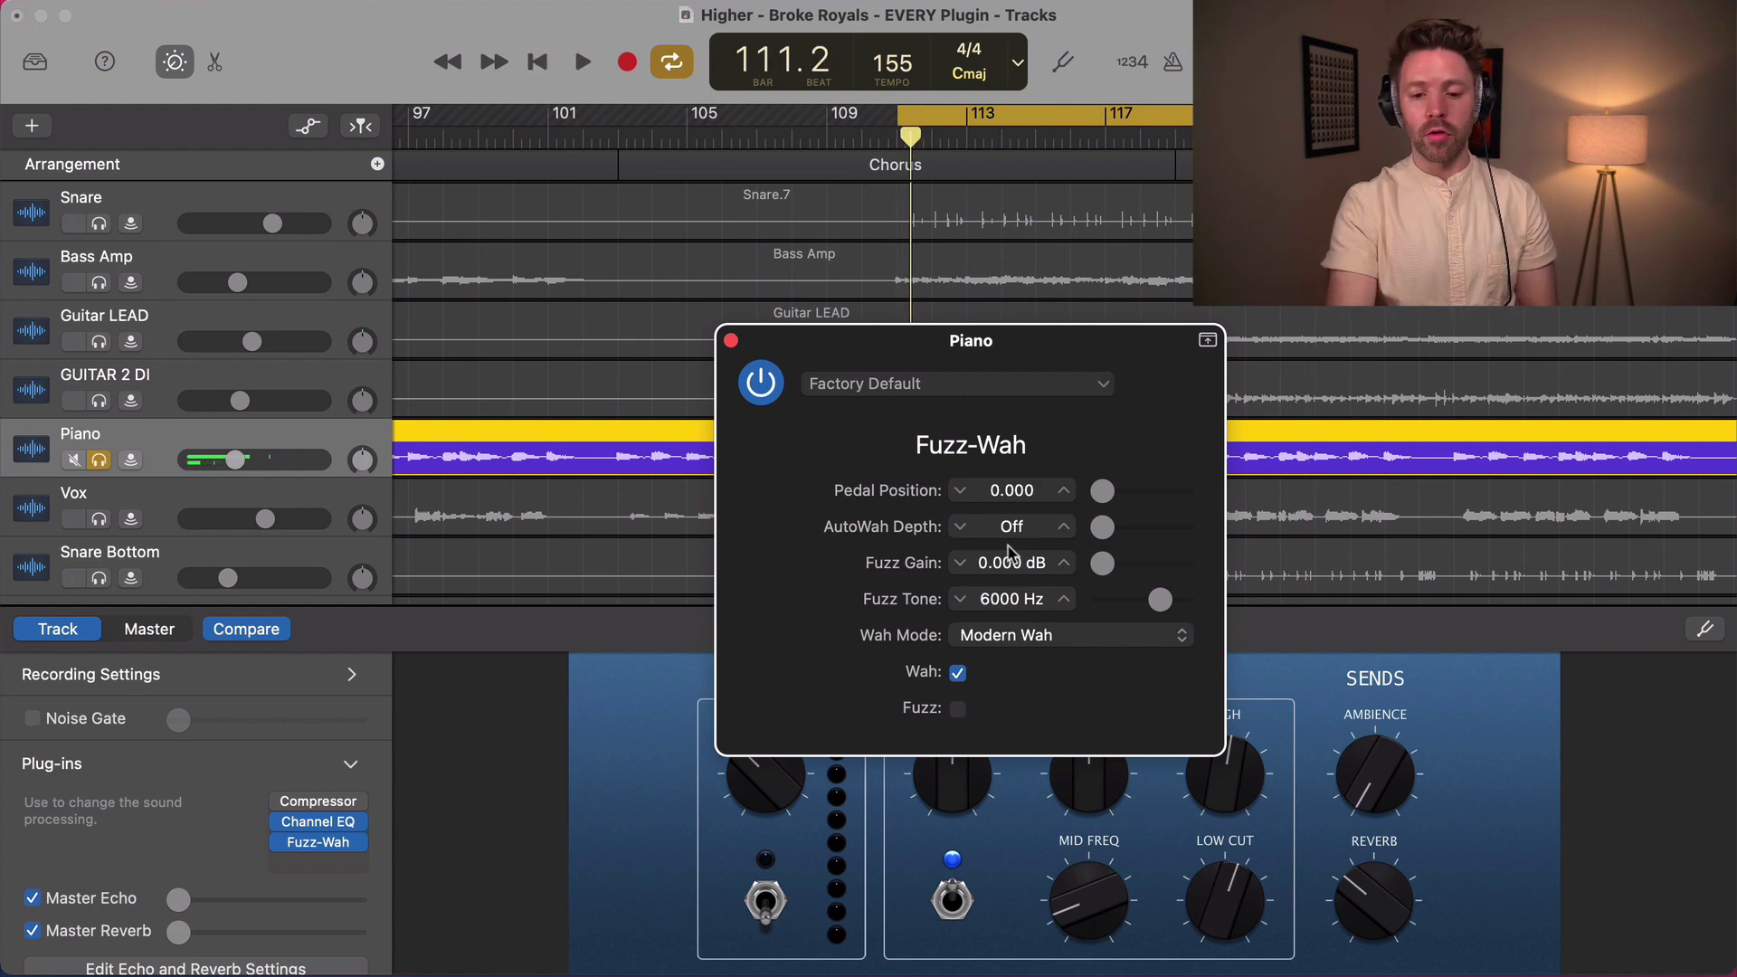
- Load Fuzz-Wah's Crunchy Overdrive preset and play the Piano track, switching Fuzz off and on to compare
{"action": "key", "text": "space"}
{"action": "left_click", "coordinate": [1000, 383]}
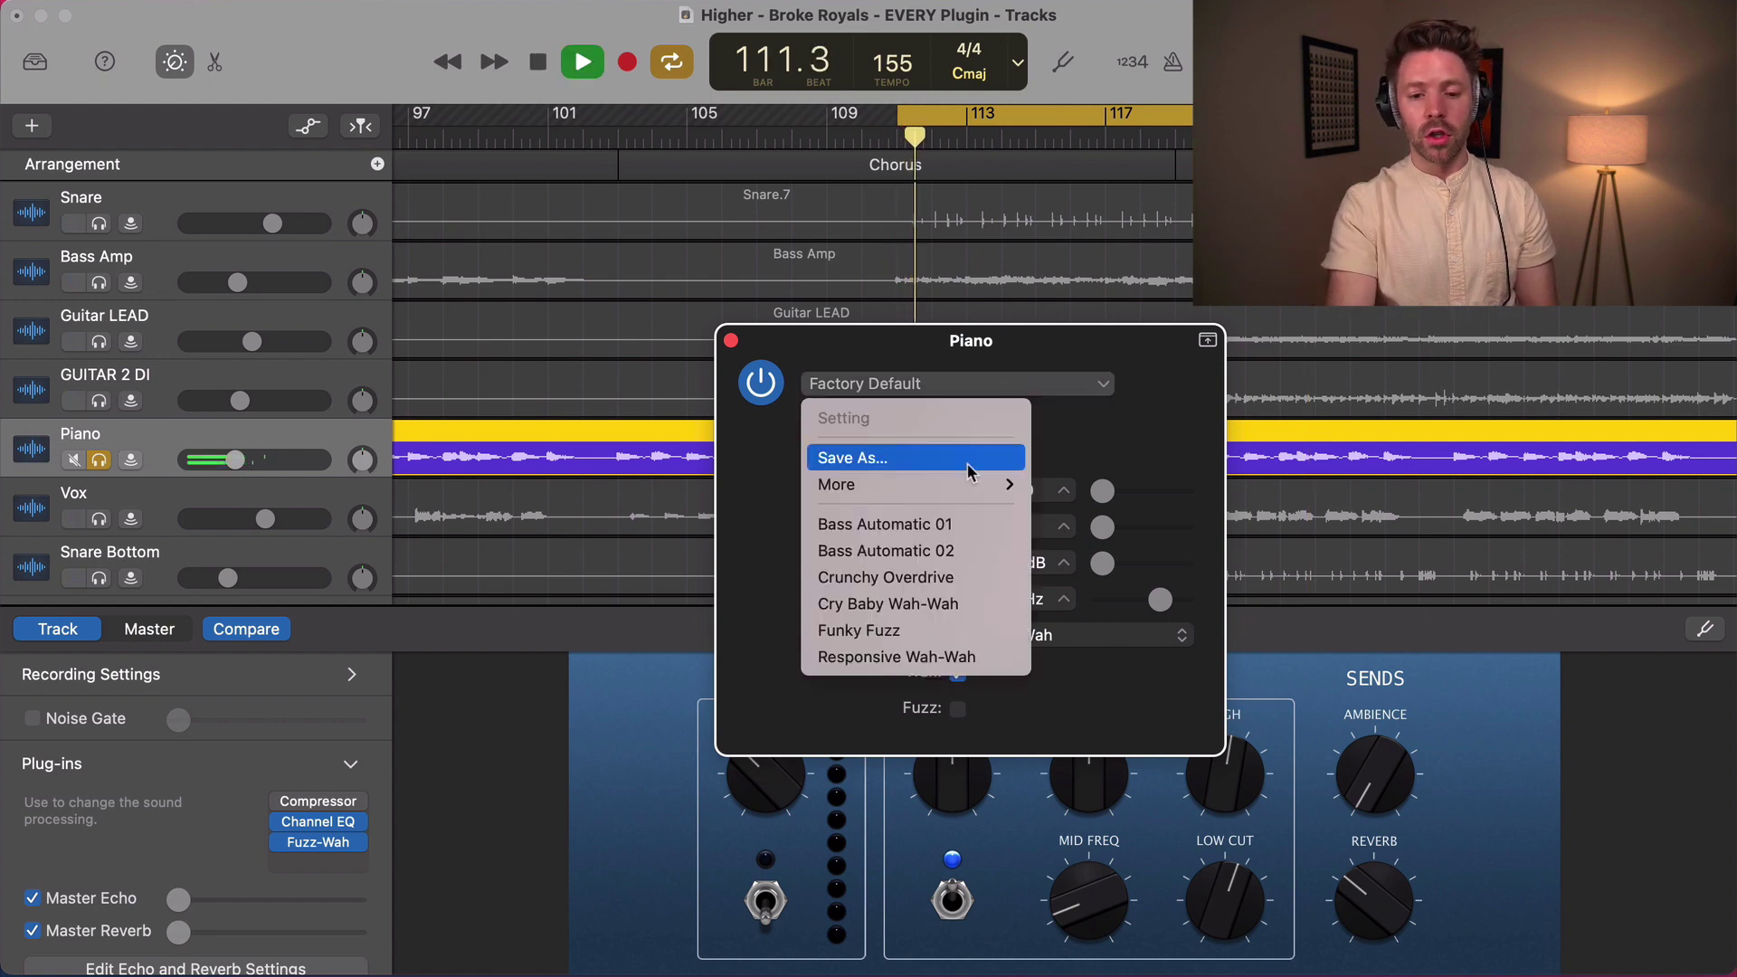
{"action": "left_click", "coordinate": [919, 585]}
{"action": "key", "text": "space"}
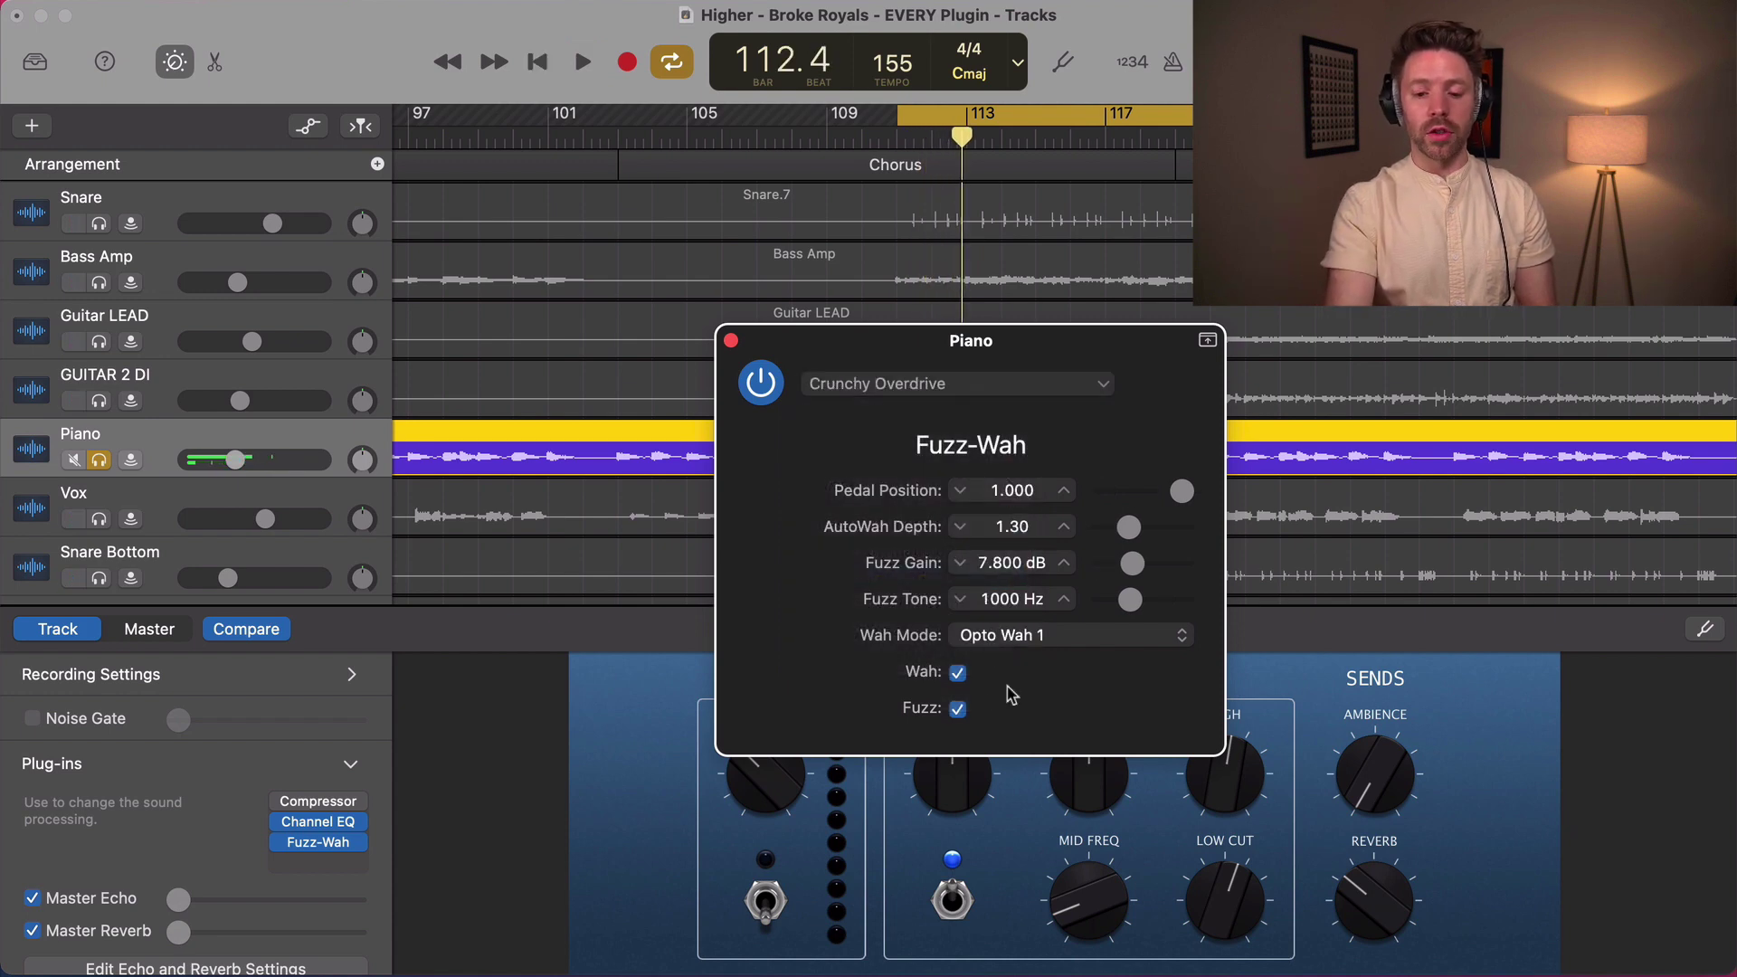
{"action": "key", "text": "space"}
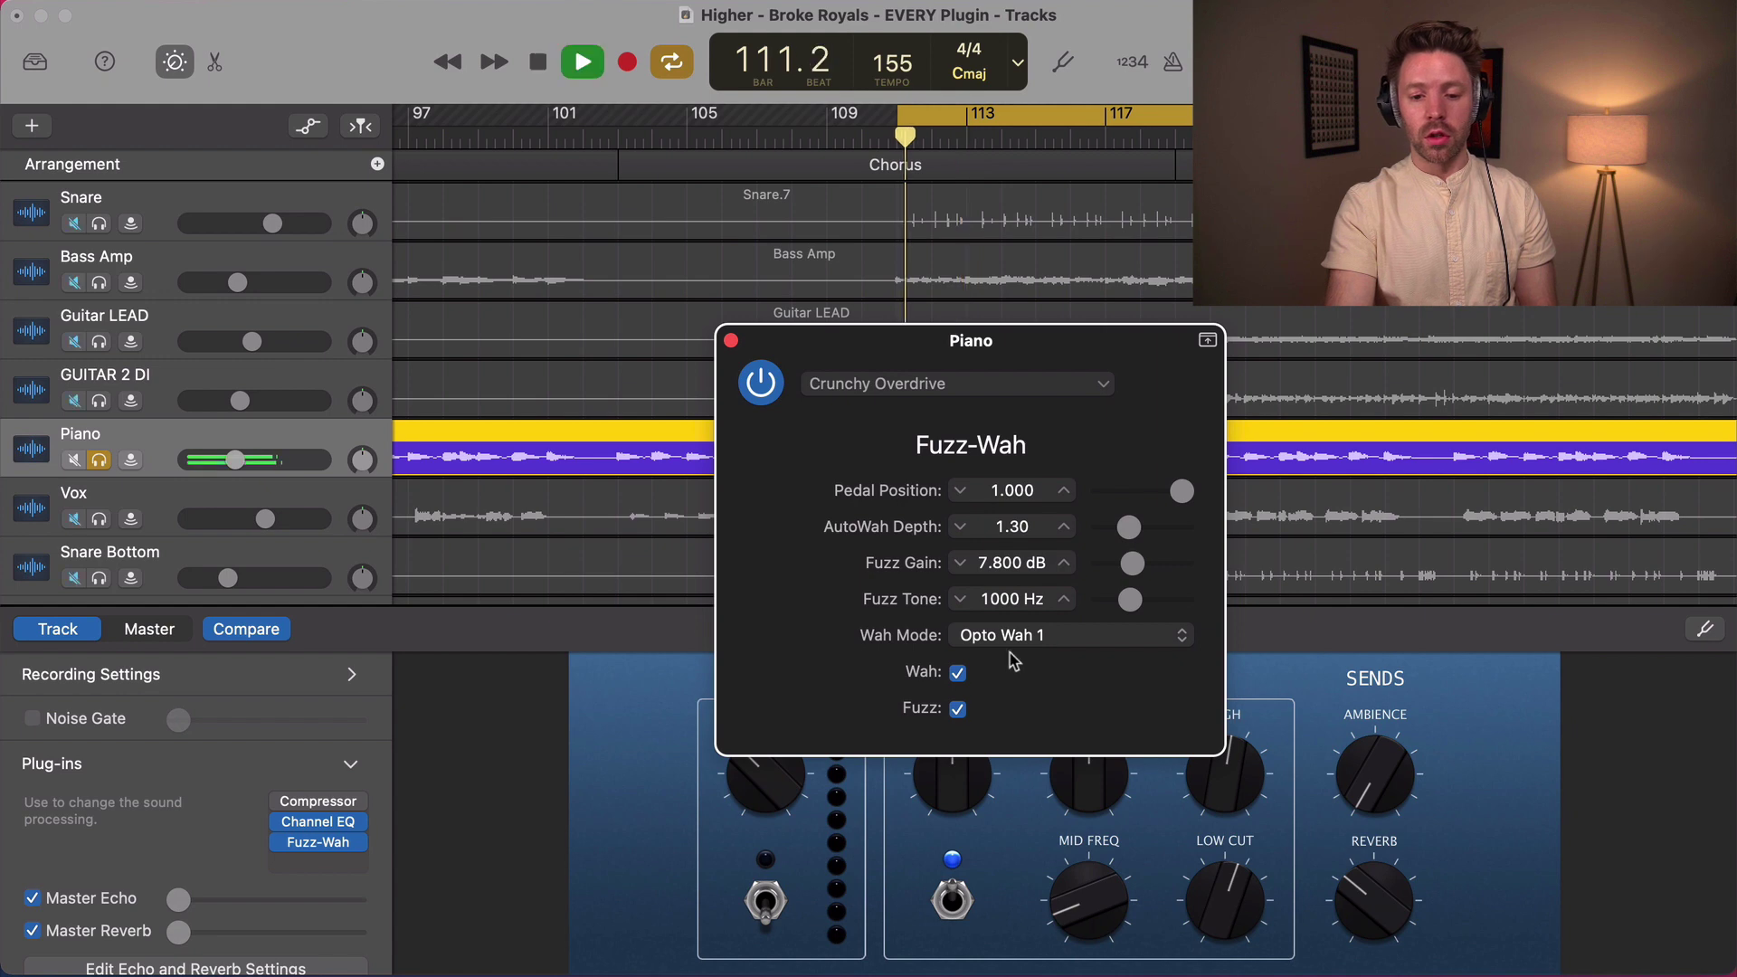
{"action": "left_click", "coordinate": [957, 710]}
{"action": "left_click", "coordinate": [957, 710]}
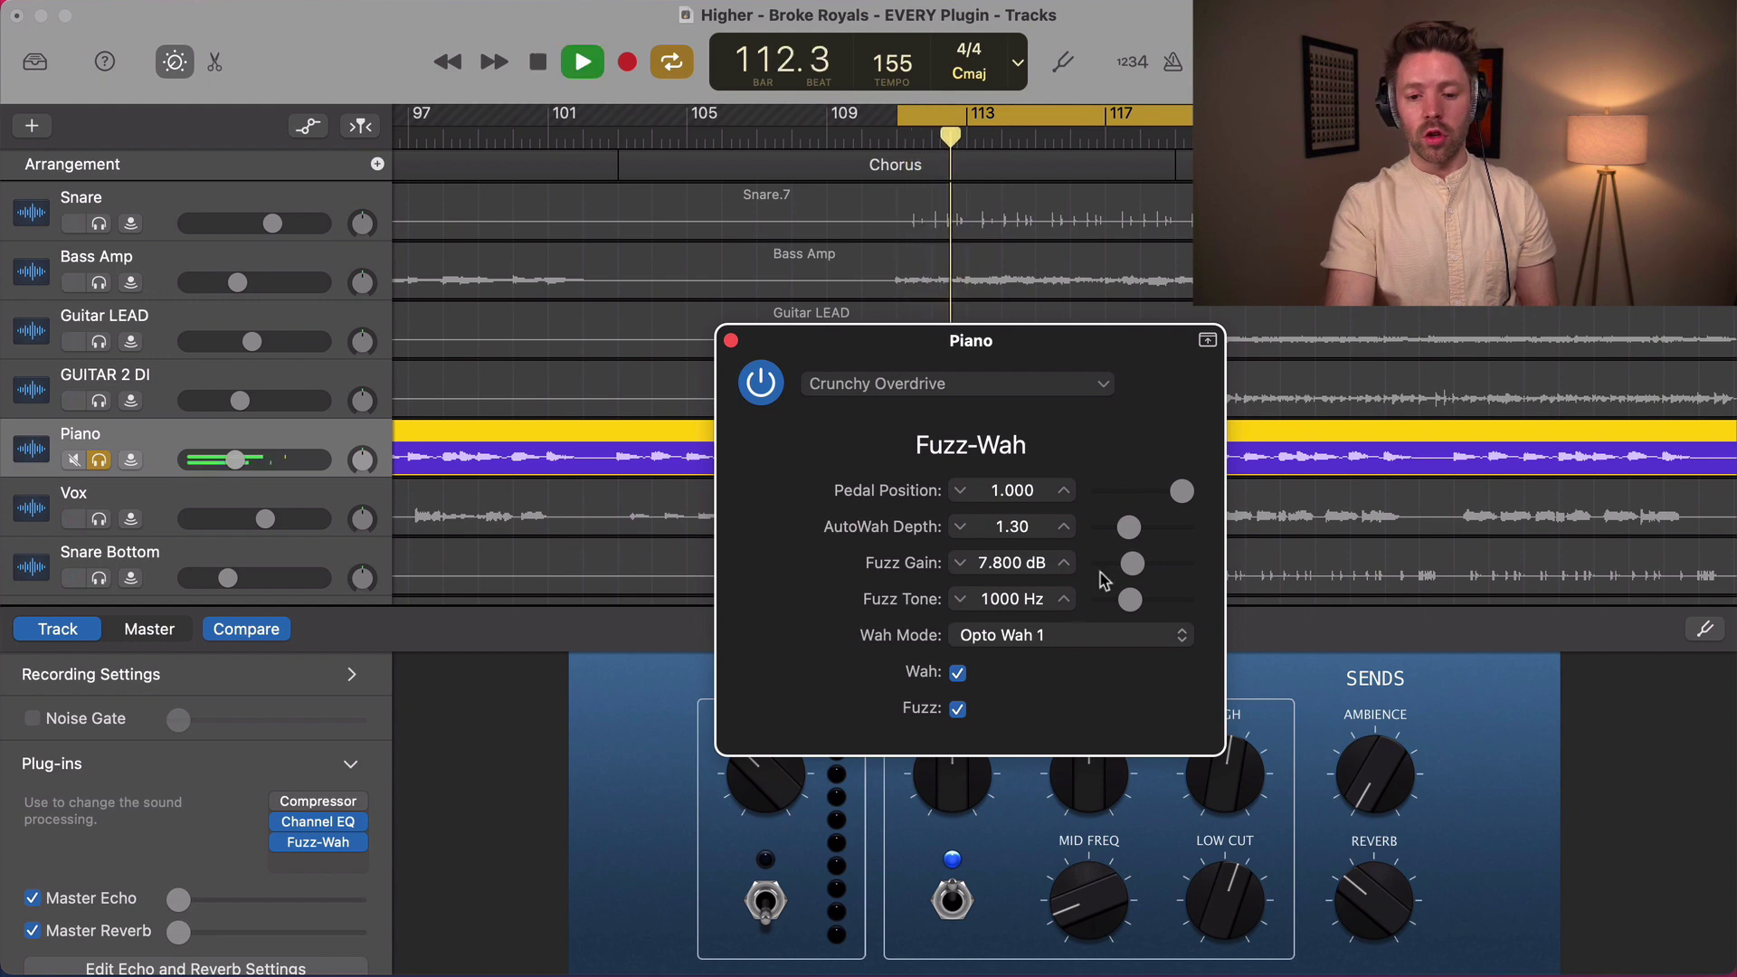
- Raise the fuzz gain to 11.200 dB and the fuzz tone to 1200 Hz, and stop playback
{"action": "left_click_drag", "start_coordinate": [1131, 568], "coordinate": [1142, 604]}
{"action": "key", "text": "space"}
{"action": "left_click", "coordinate": [1079, 637]}
{"action": "left_click", "coordinate": [988, 529]}
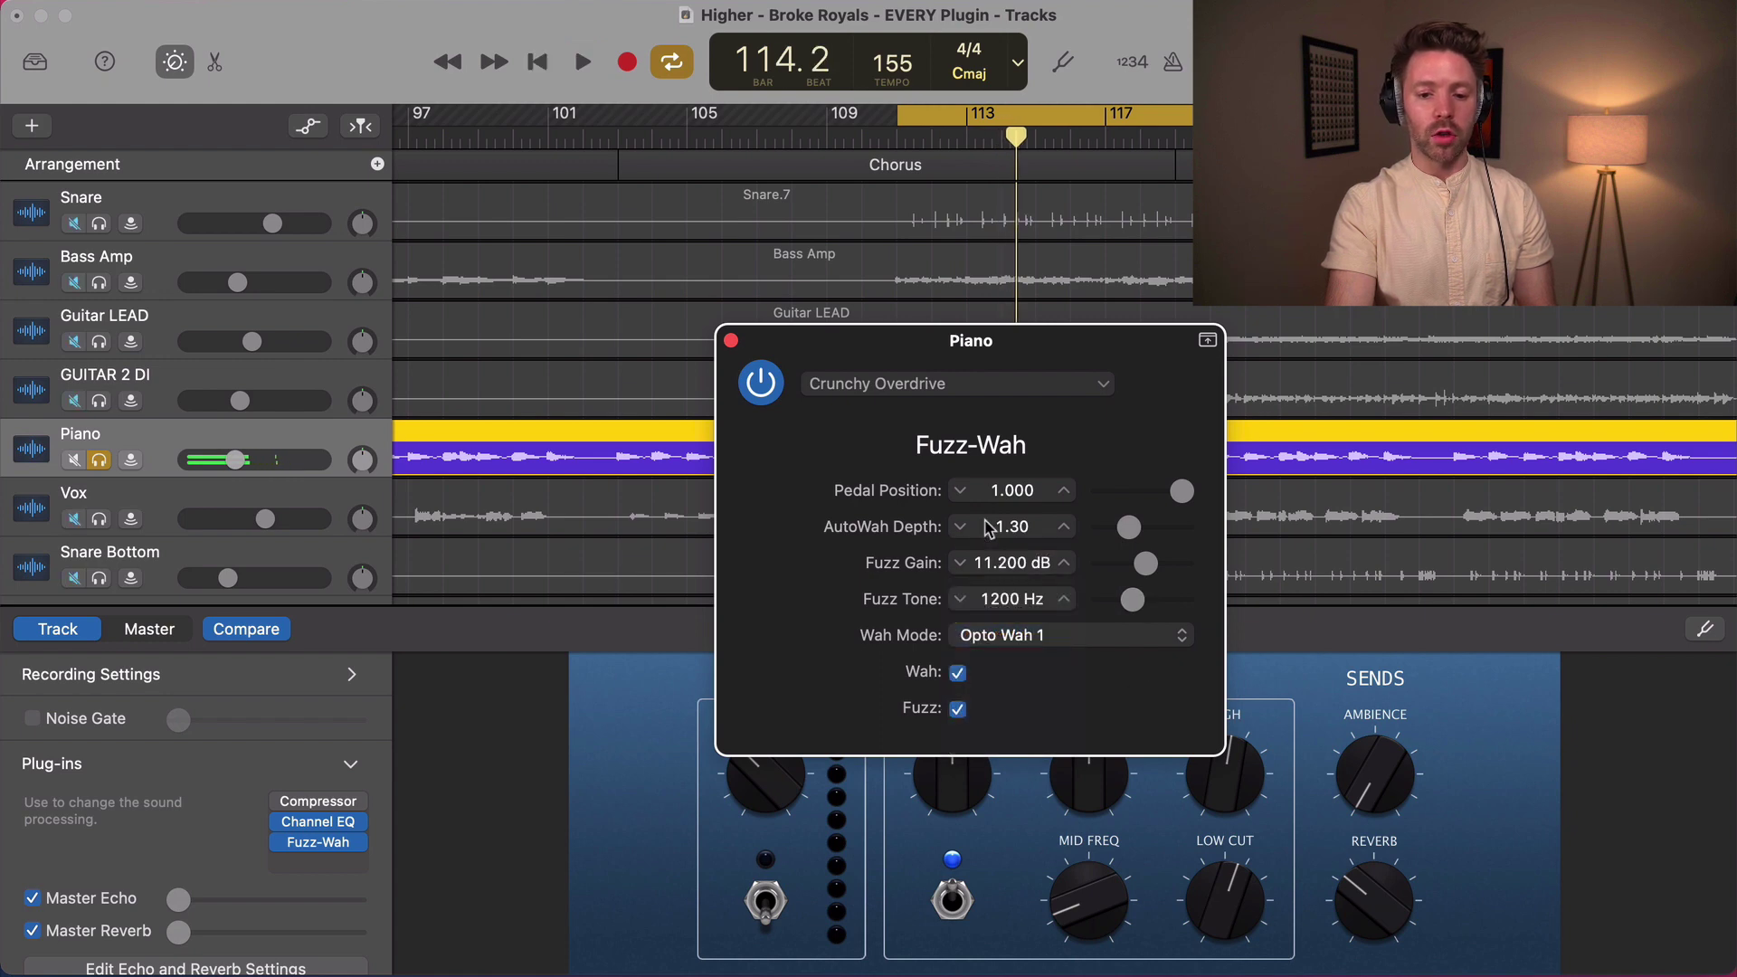
- Replace the Piano track's Fuzz-Wah with Spectral Gate and bypass it
{"action": "left_click", "coordinate": [360, 844]}
{"action": "mouse_move", "coordinate": [406, 841]}
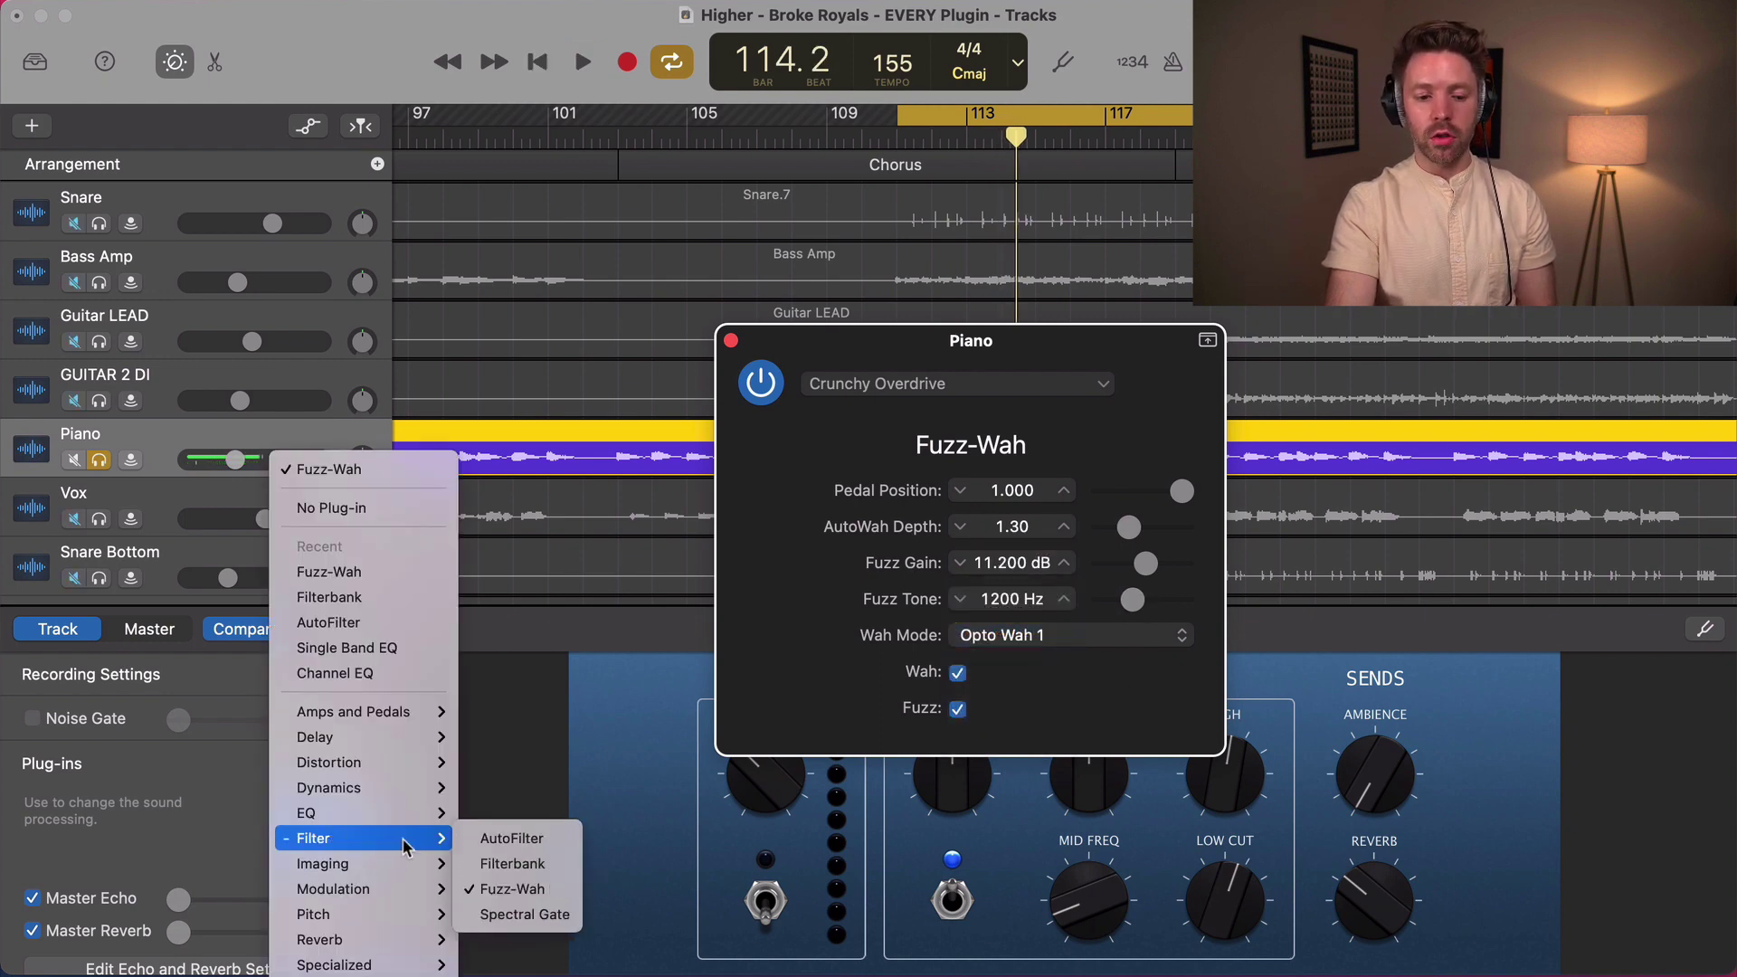
{"action": "left_click", "coordinate": [494, 916]}
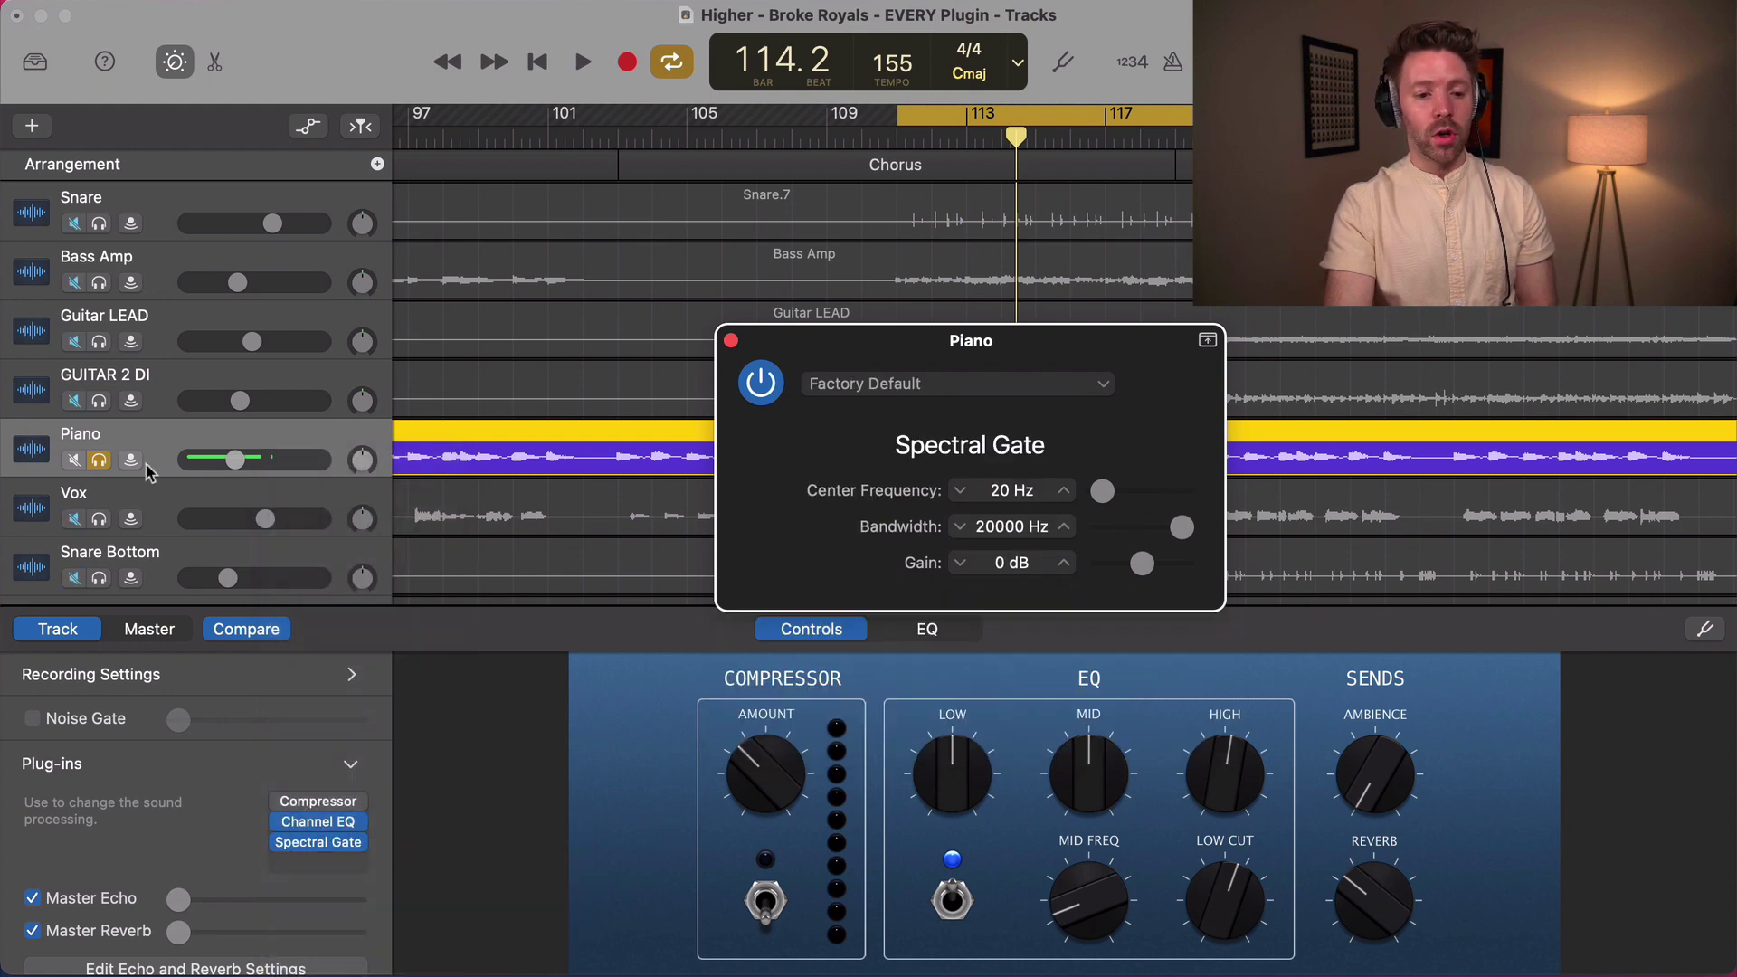
{"action": "left_click", "coordinate": [282, 843]}
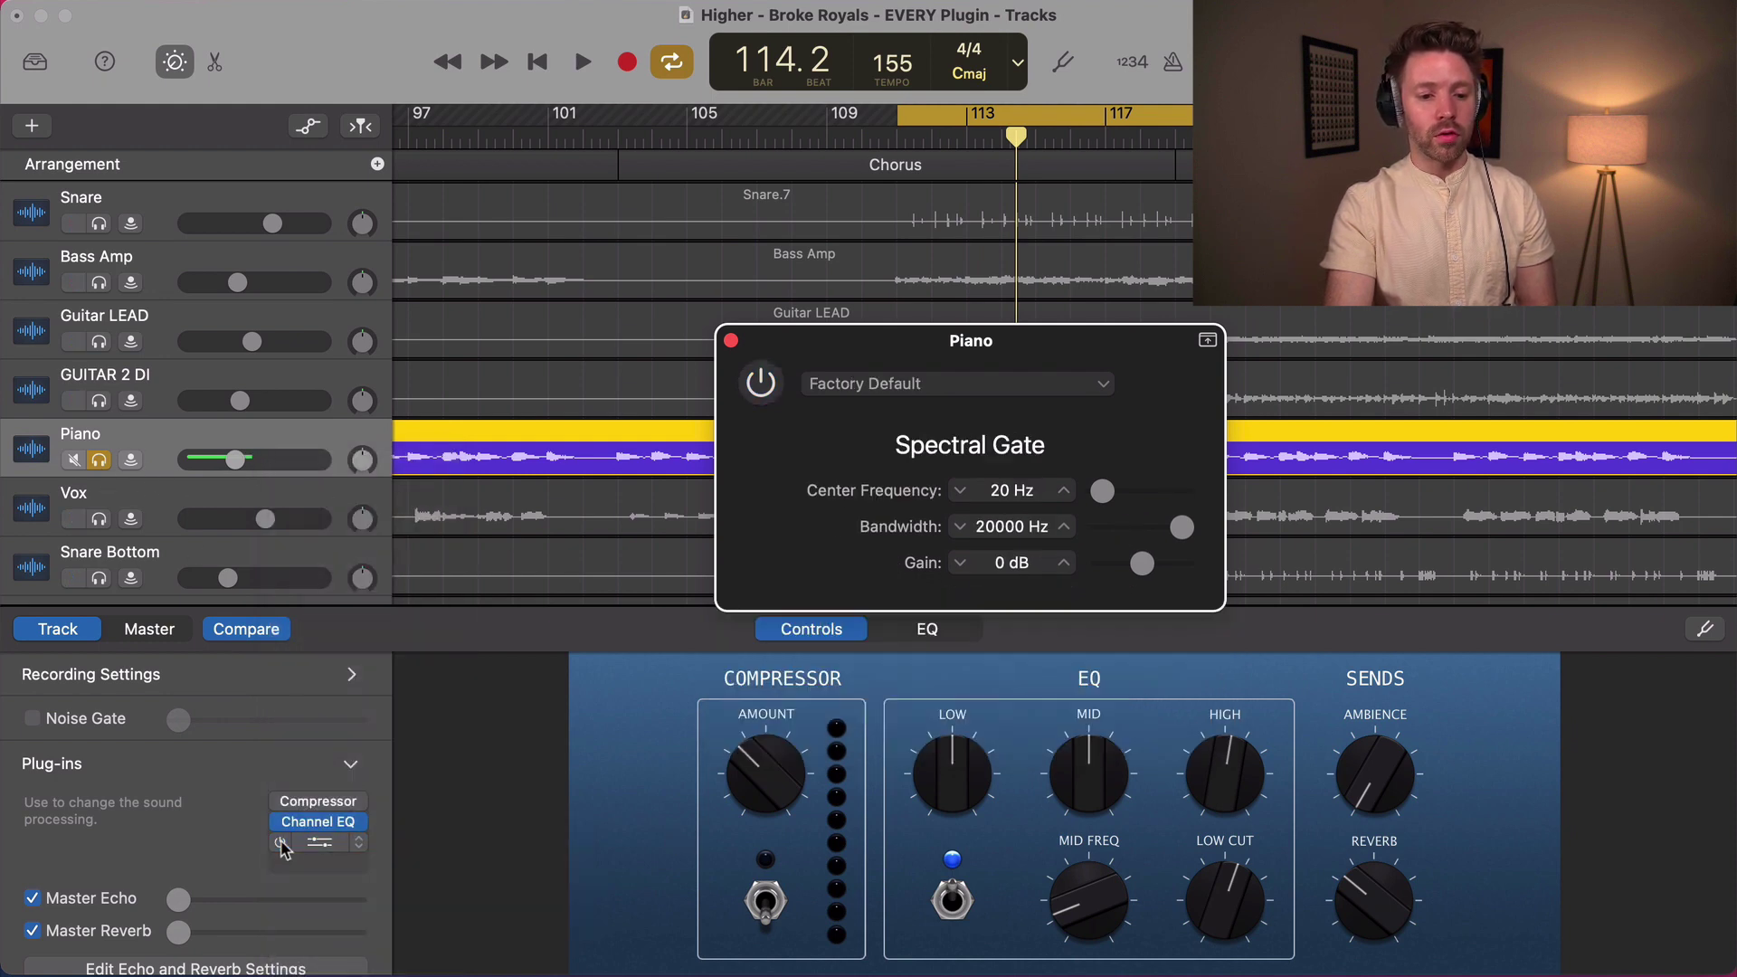
- Solo the Vox track and apply Spectral Gate to it with the Dark Super Energy preset
{"action": "left_click", "coordinate": [150, 512]}
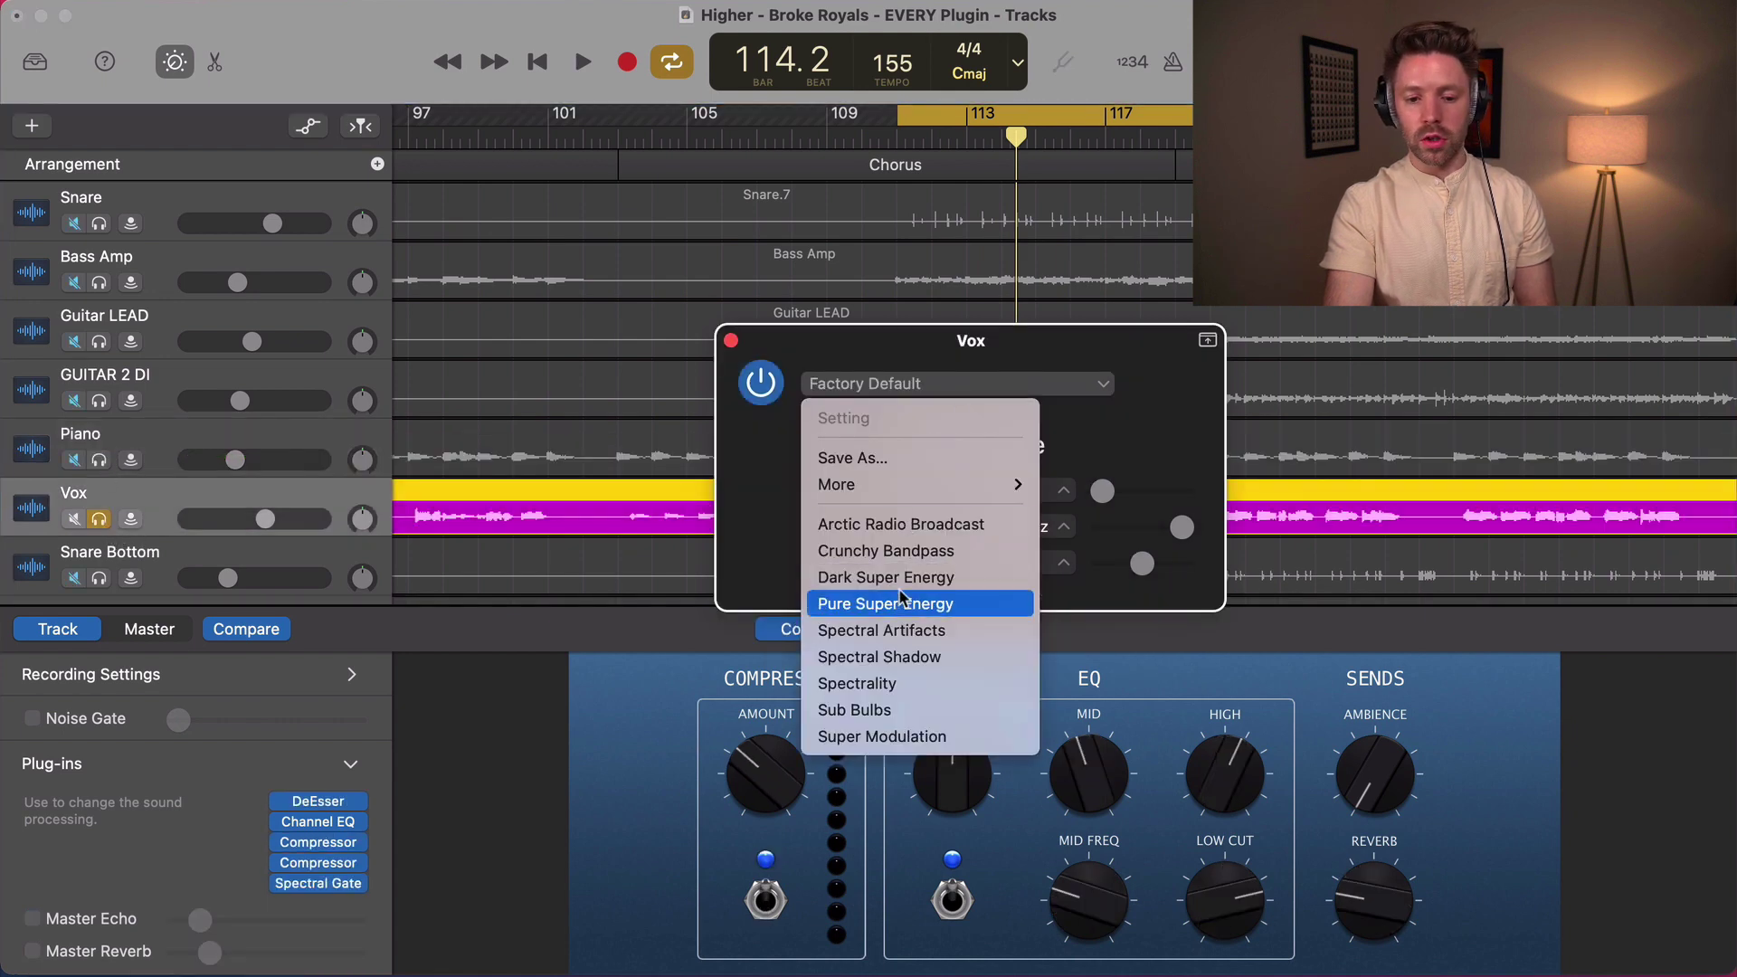
{"action": "left_click", "coordinate": [905, 571]}
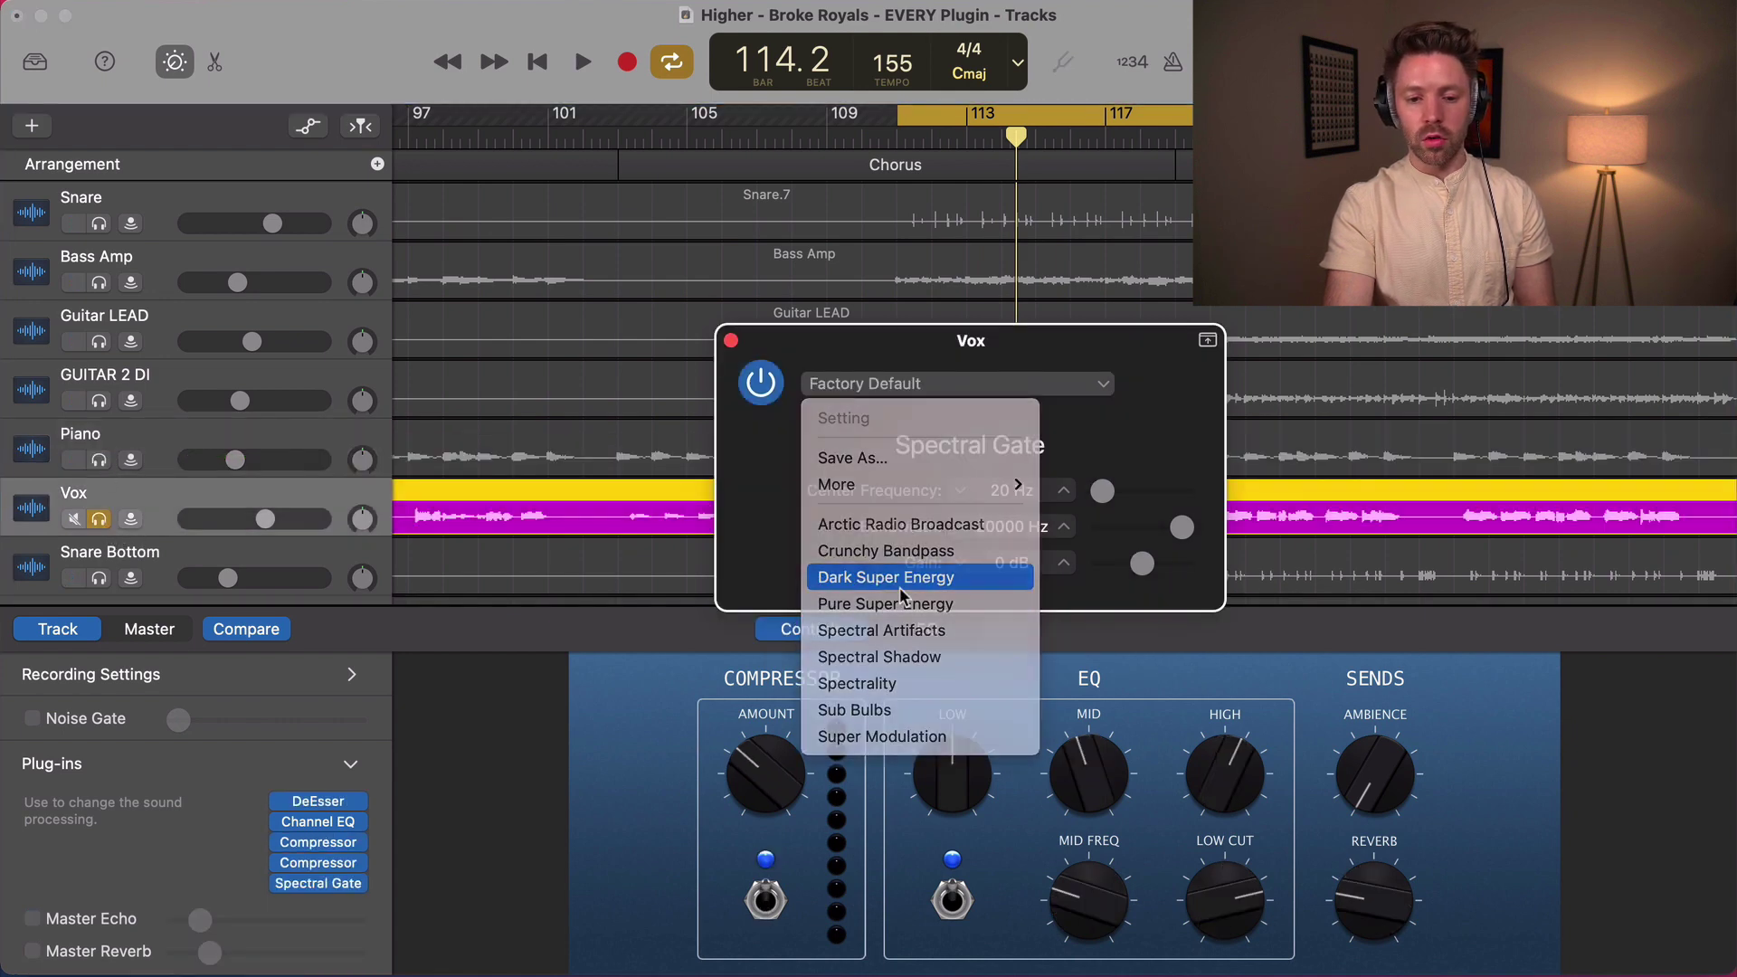
- Play the Vox track and audition Spectral Gate's Dark Super Energy, Spectrality and Arctic Radio Broadcast presets in turn
{"action": "key", "text": "space"}
{"action": "left_click", "coordinate": [981, 389]}
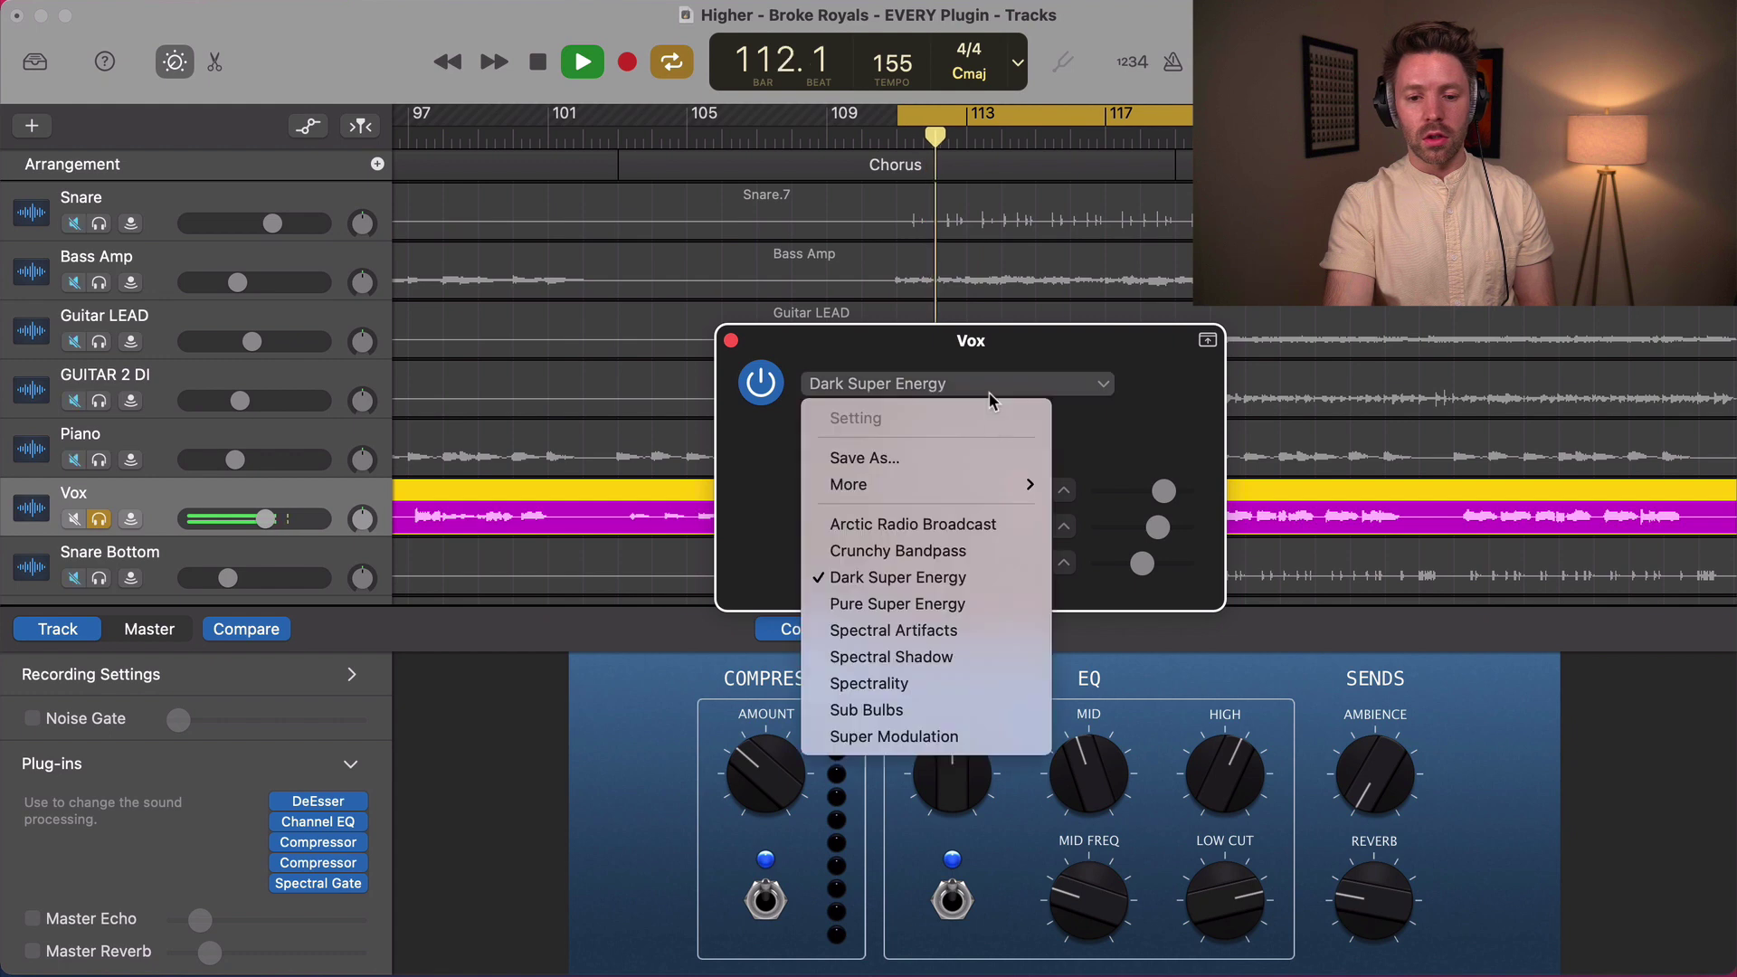
{"action": "left_click", "coordinate": [895, 683]}
{"action": "left_click", "coordinate": [981, 388]}
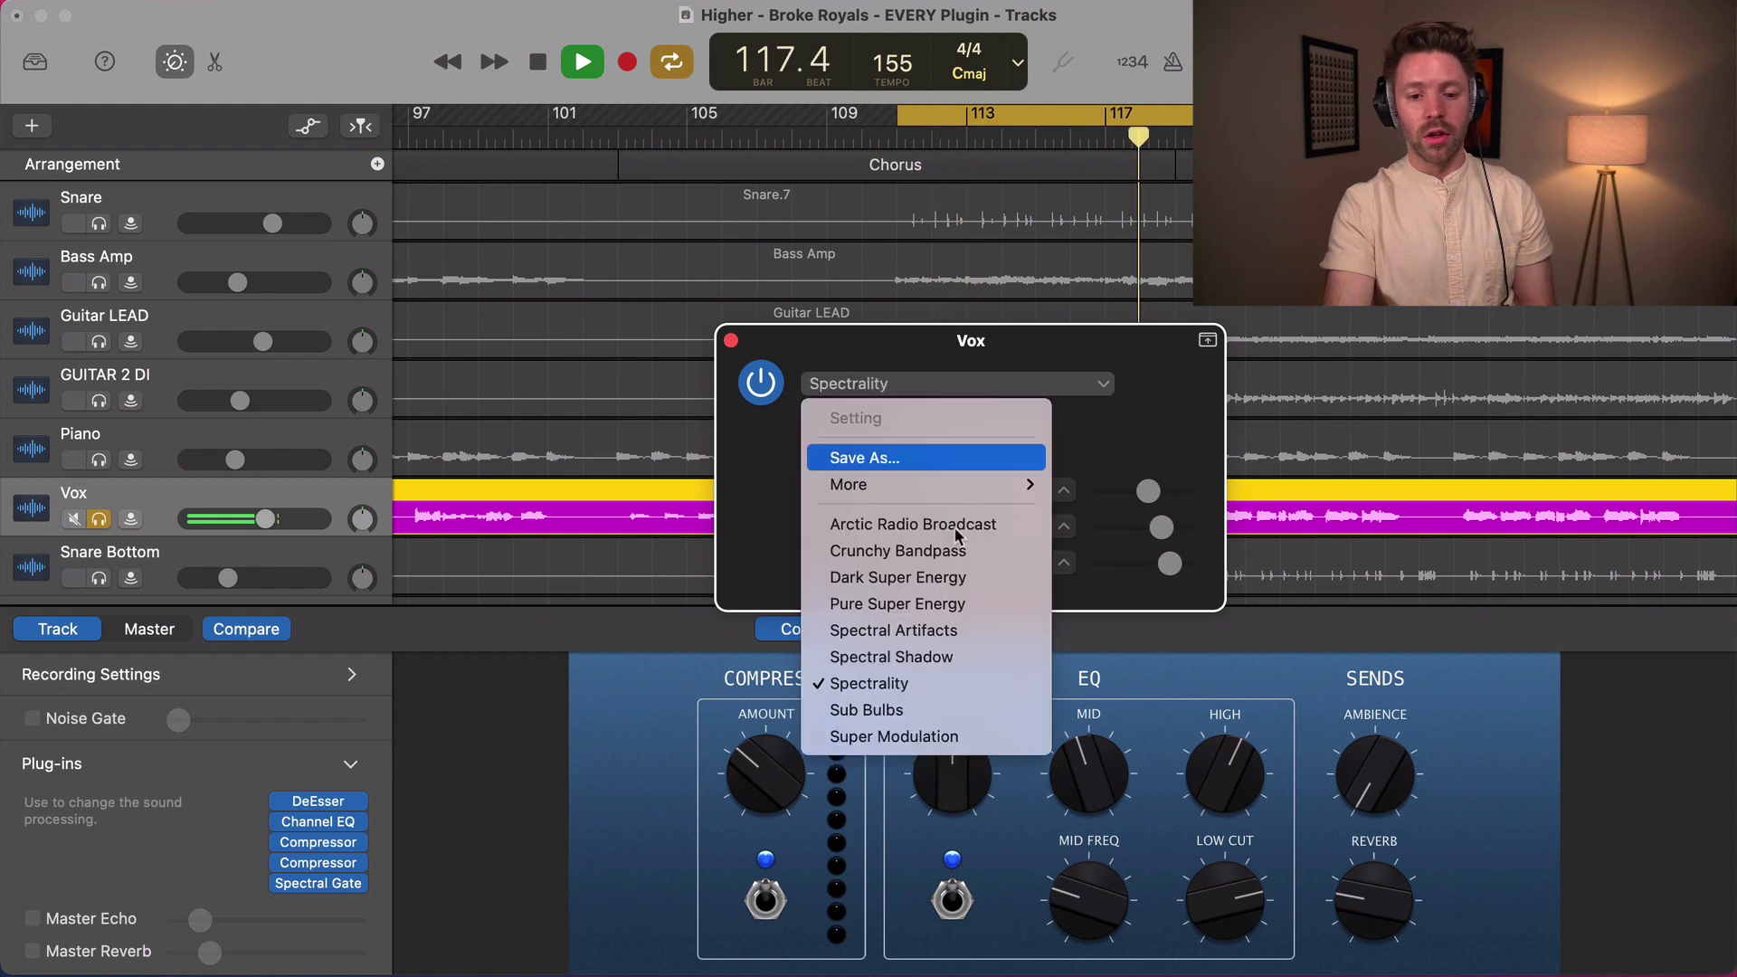
{"action": "left_click", "coordinate": [959, 525]}
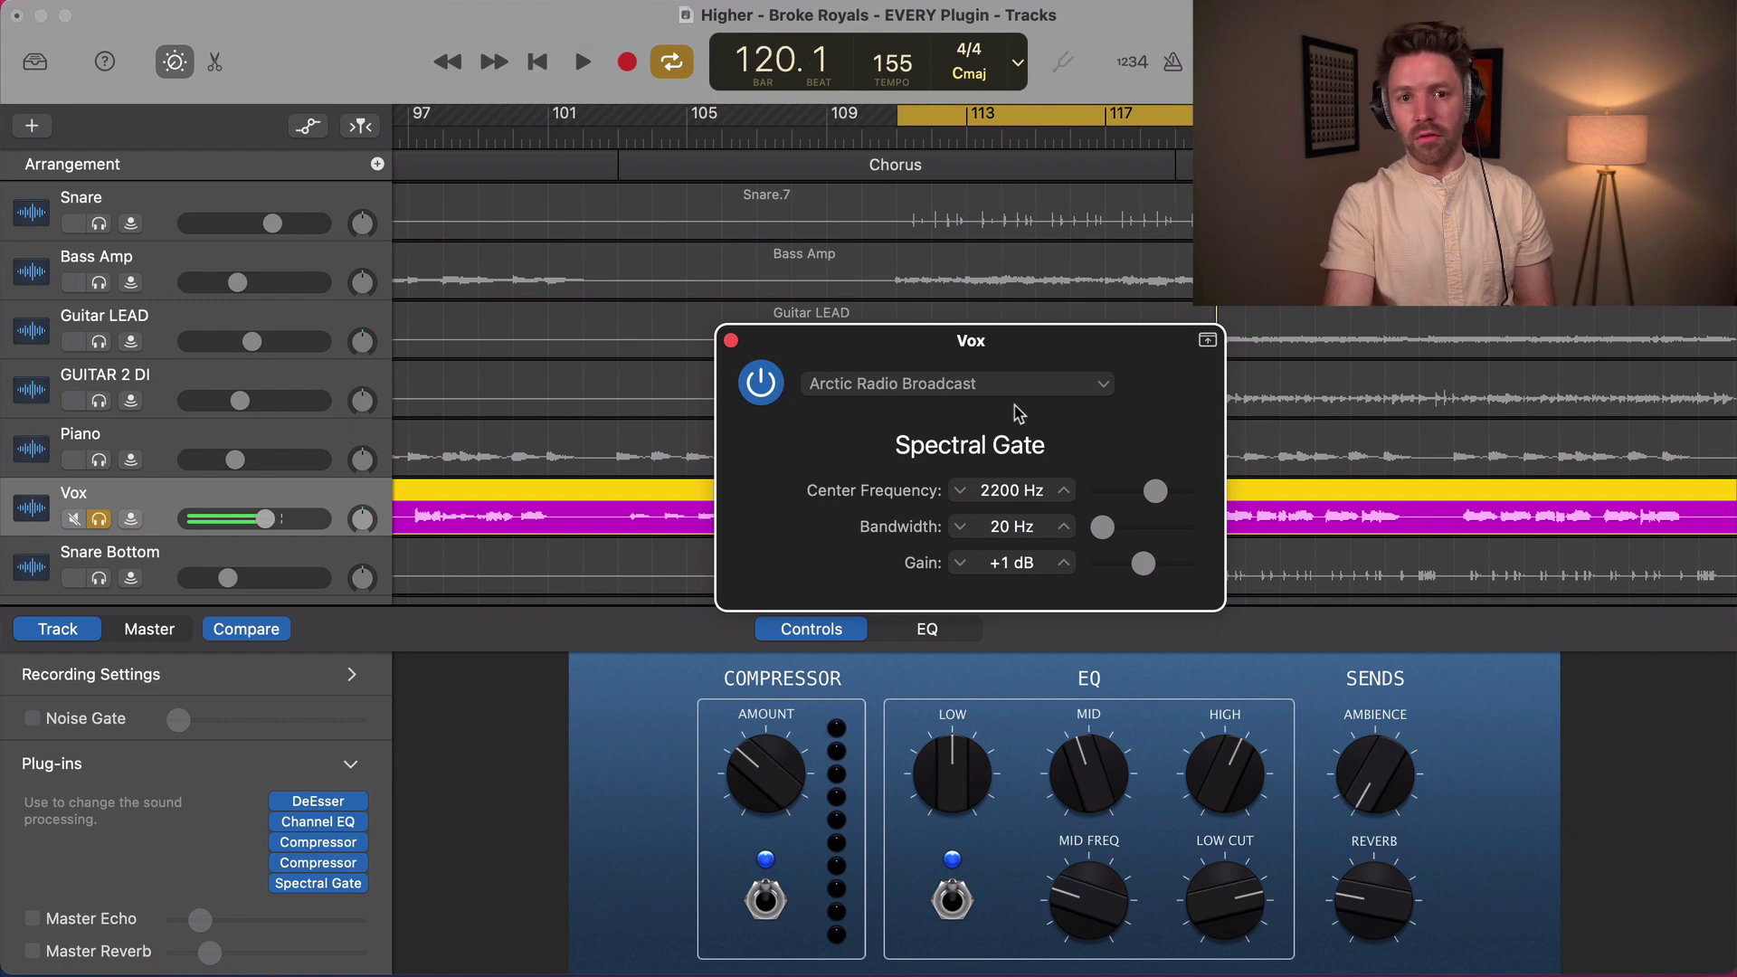
{"action": "left_click", "coordinate": [361, 885]}
{"action": "mouse_move", "coordinate": [374, 850]}
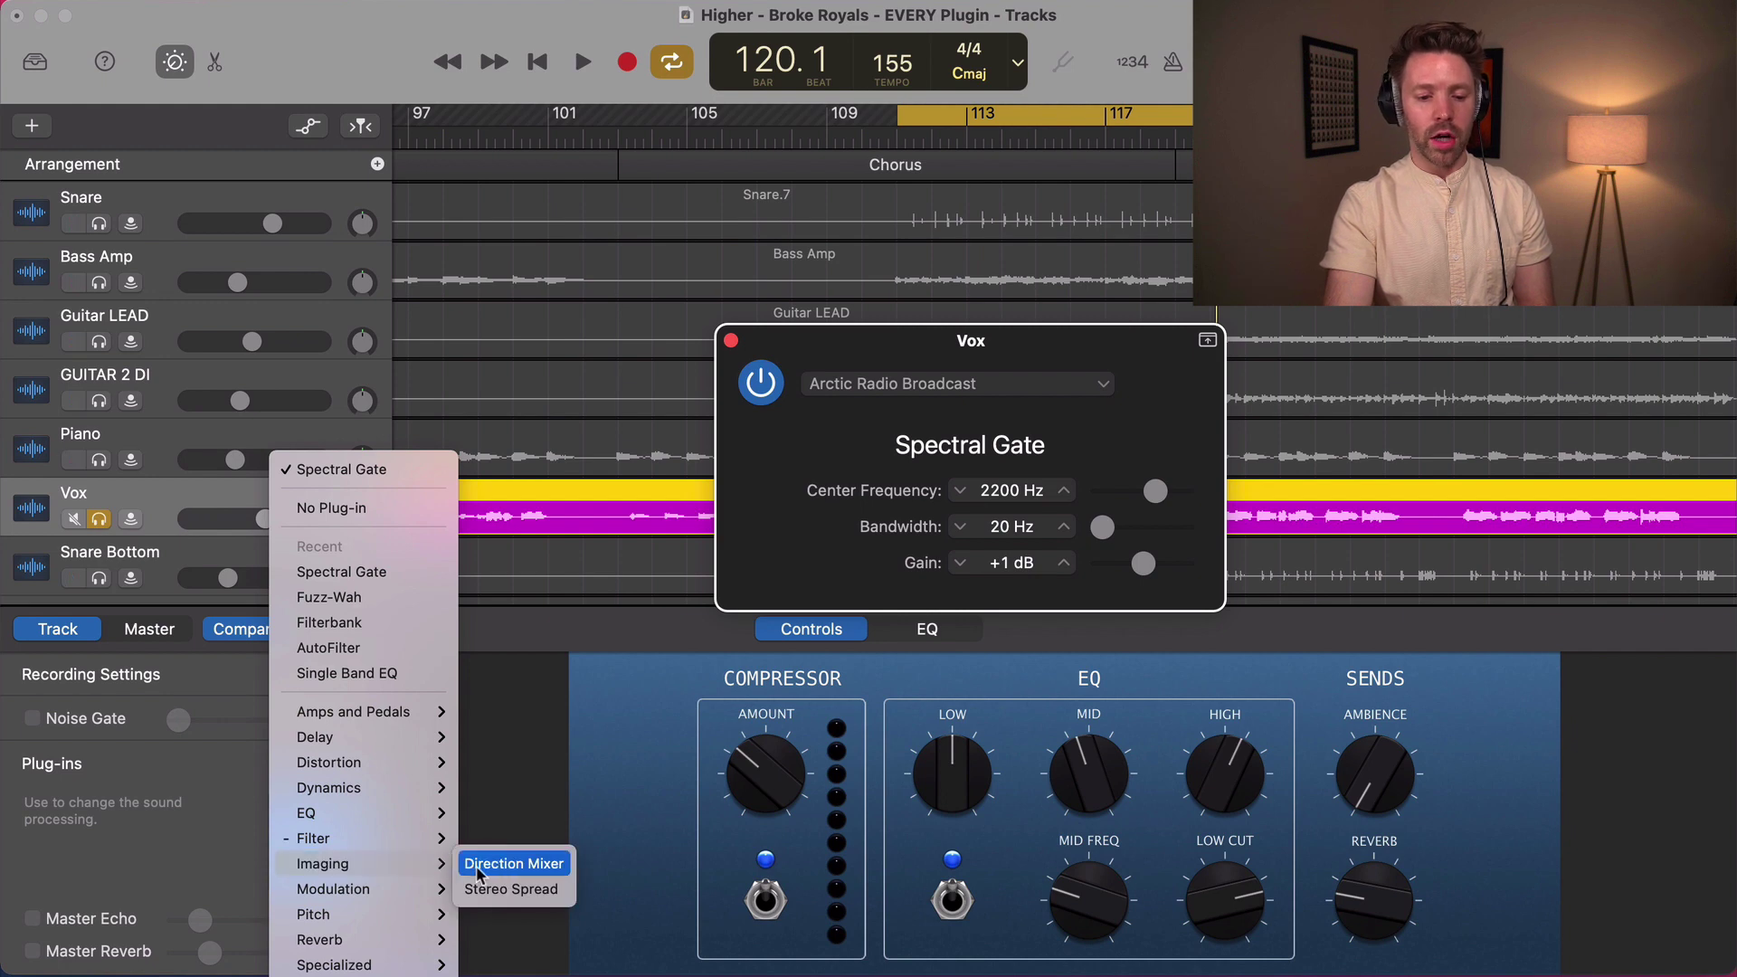
{"action": "left_click", "coordinate": [165, 589]}
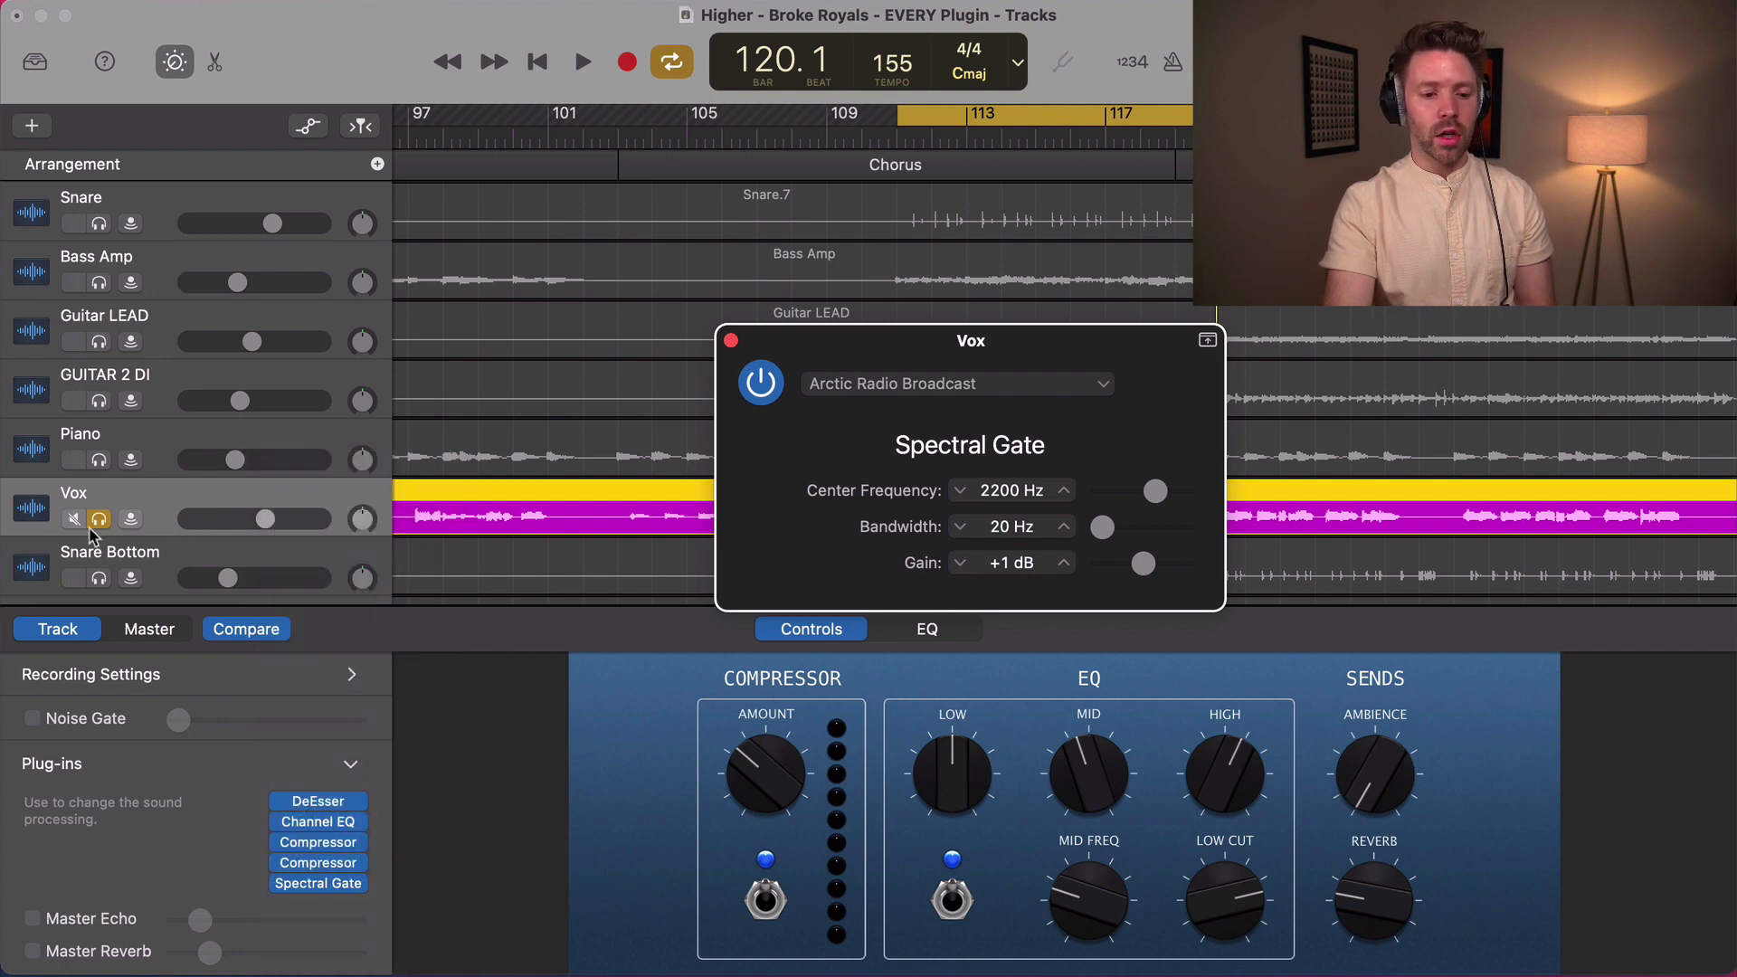
- Switch to the soloed Piano track and replace its Spectral Gate with the Direction Mixer imaging effect
{"action": "left_click", "coordinate": [91, 443]}
{"action": "left_click", "coordinate": [318, 801]}
{"action": "mouse_move", "coordinate": [362, 864]}
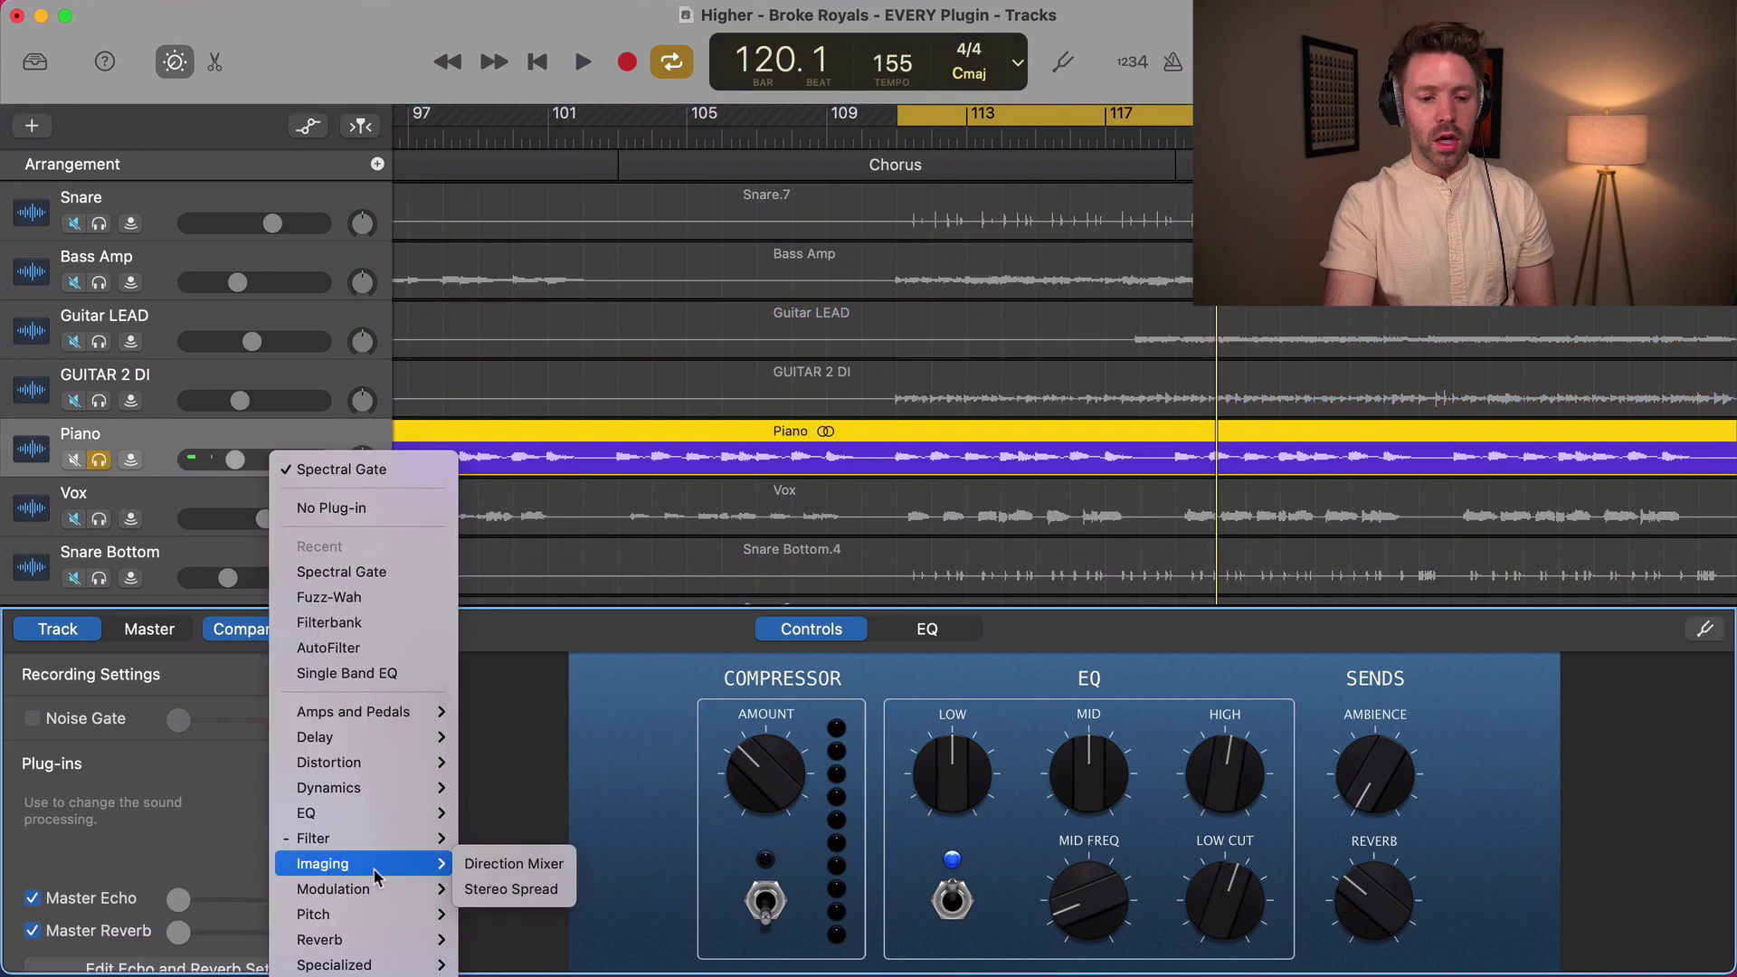
{"action": "left_click", "coordinate": [555, 865]}
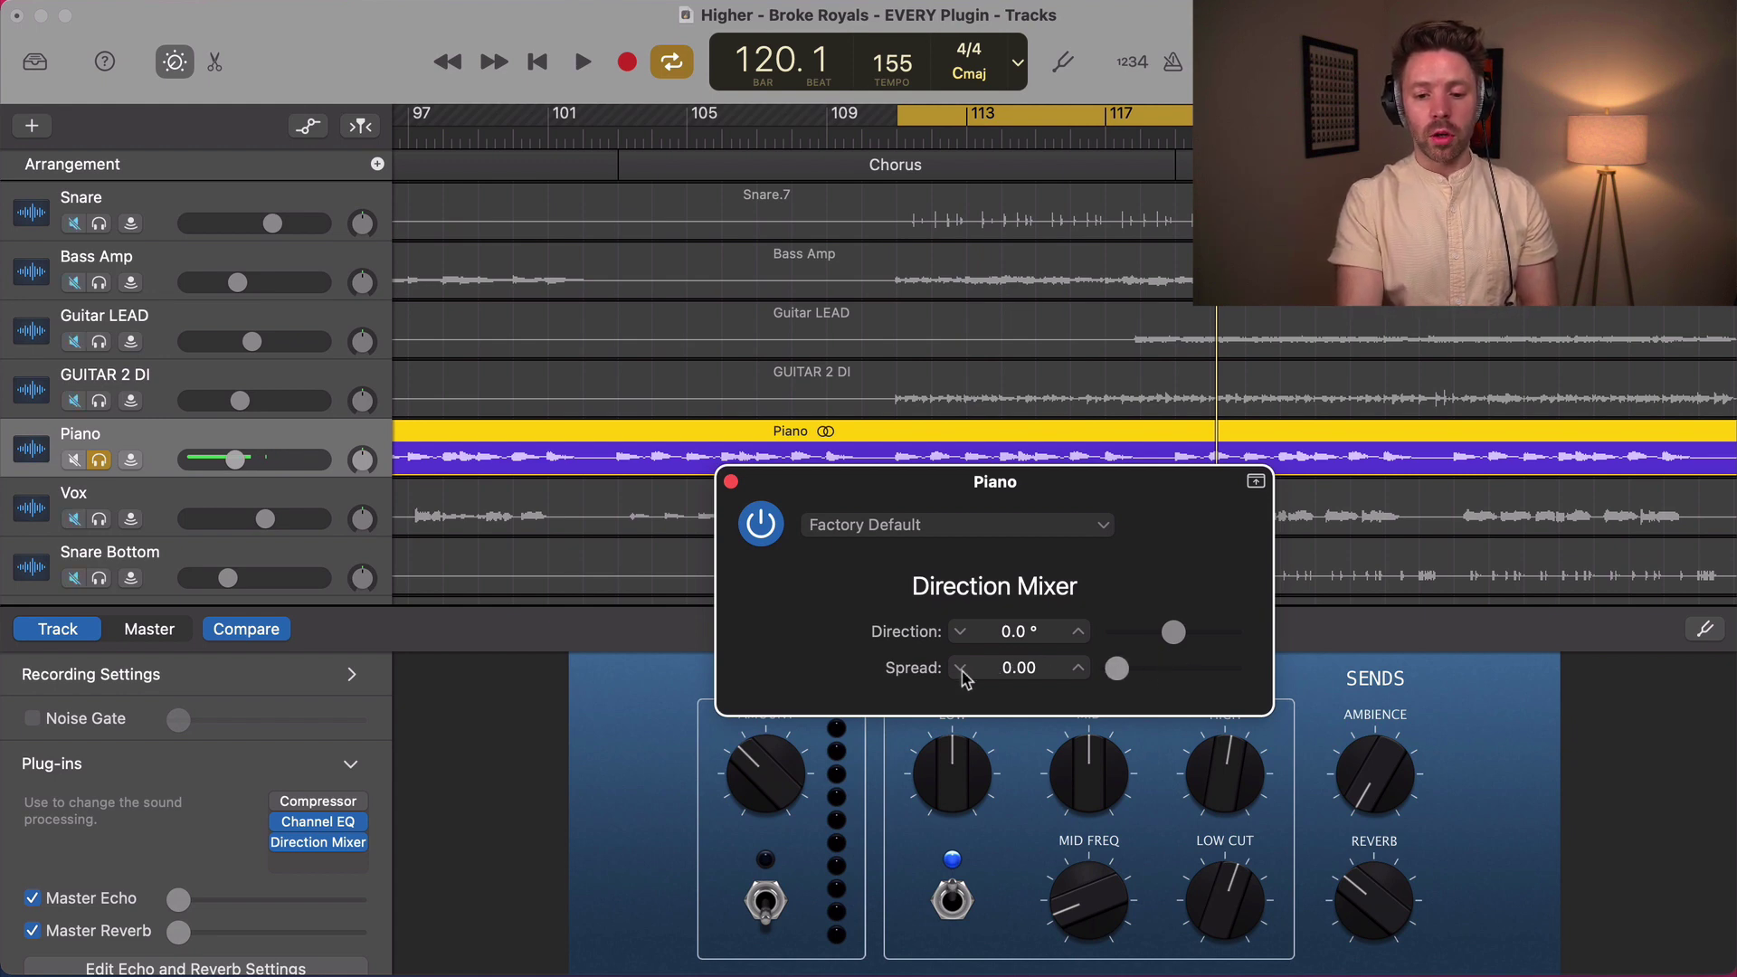
- Play the Piano track through Direction Mixer, setting the spread to 2.00 and sweeping the direction to +180.0° and back to -157.0°
{"action": "key", "text": "space"}
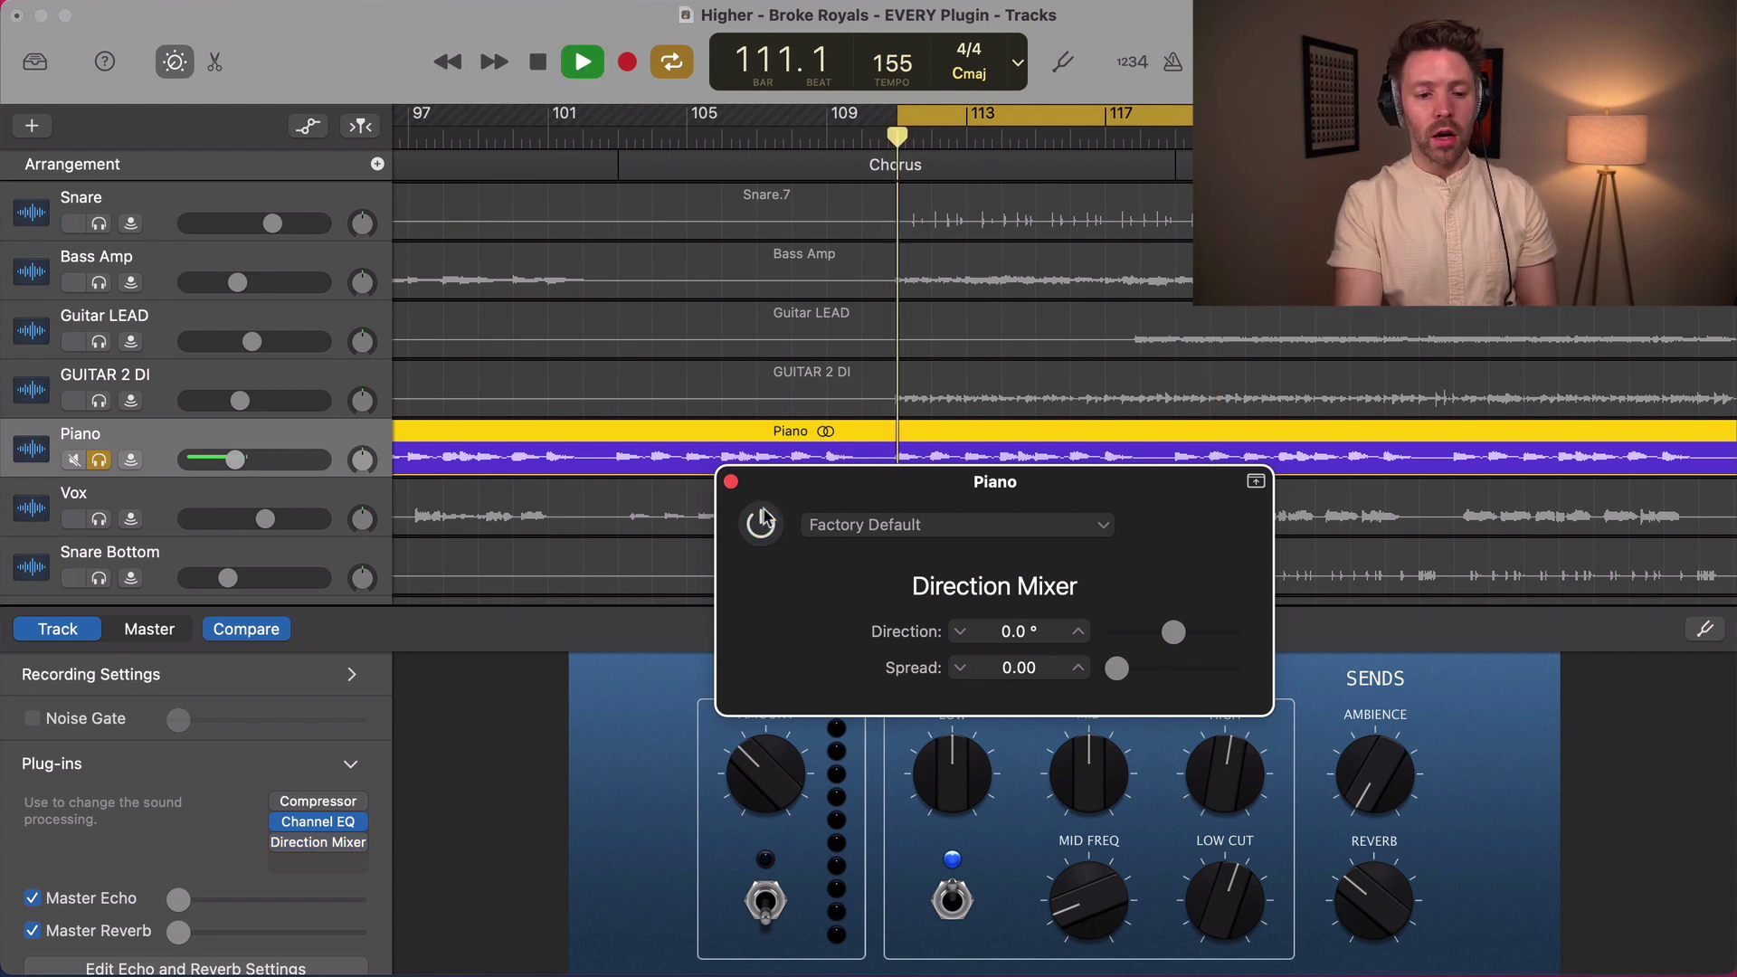
{"action": "left_click", "coordinate": [763, 522]}
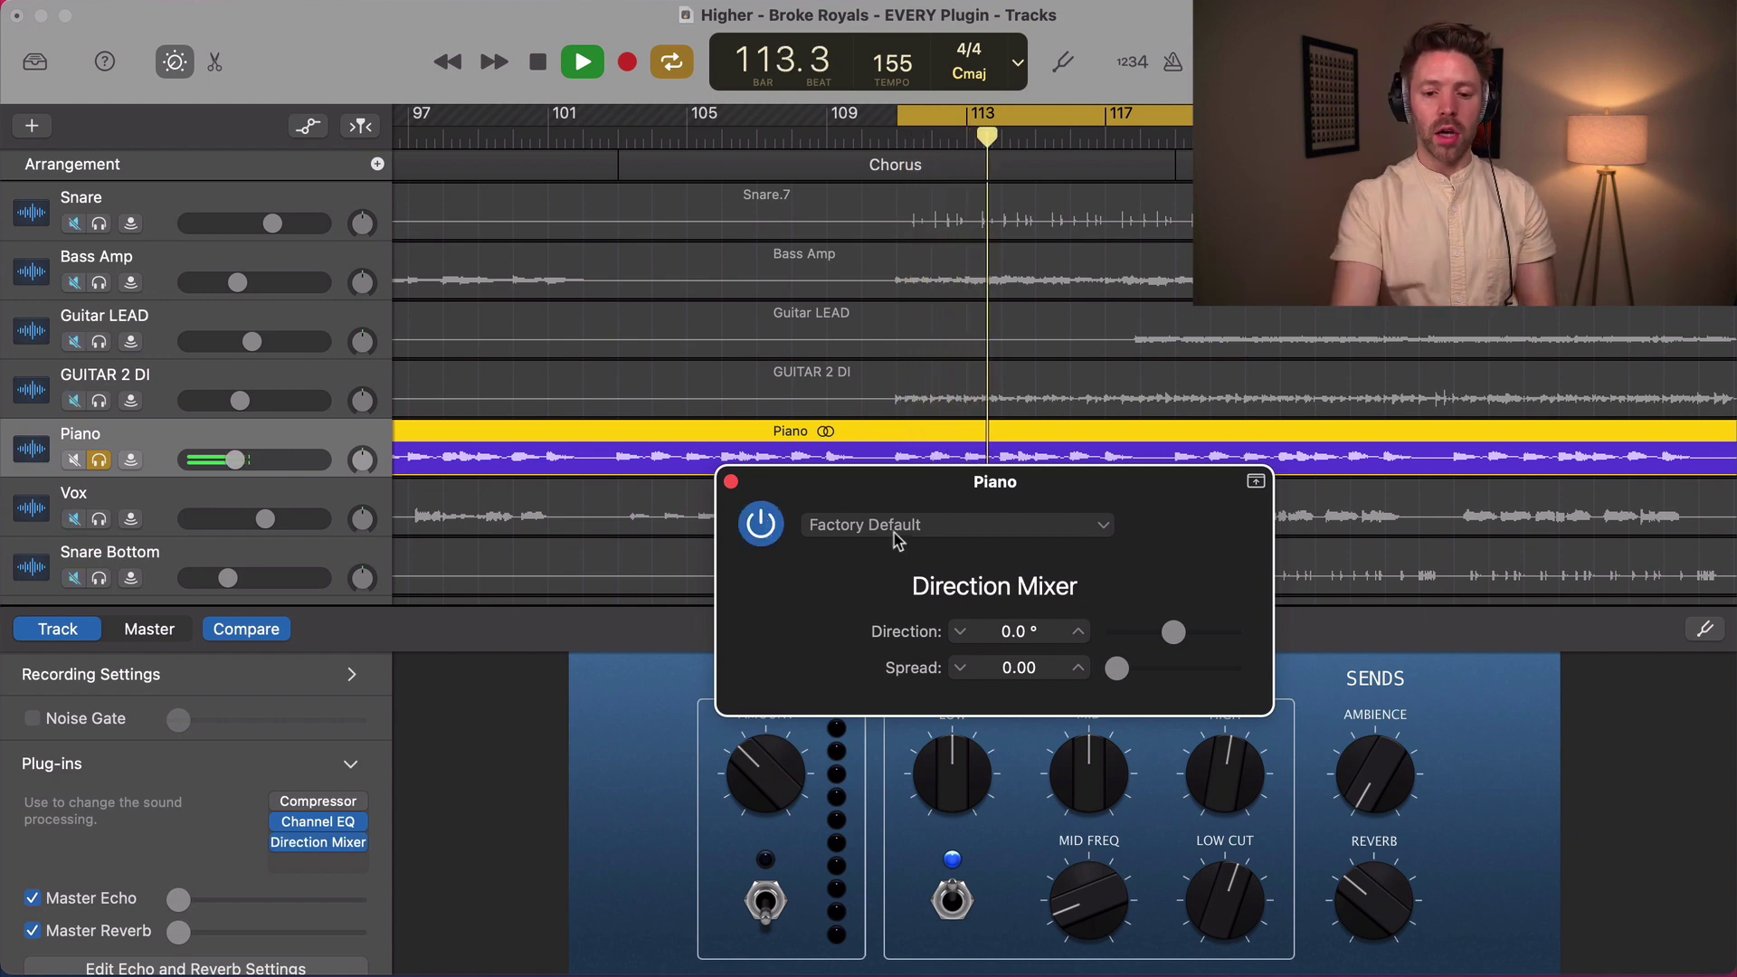
{"action": "left_click_drag", "start_coordinate": [1118, 668], "coordinate": [1230, 669]}
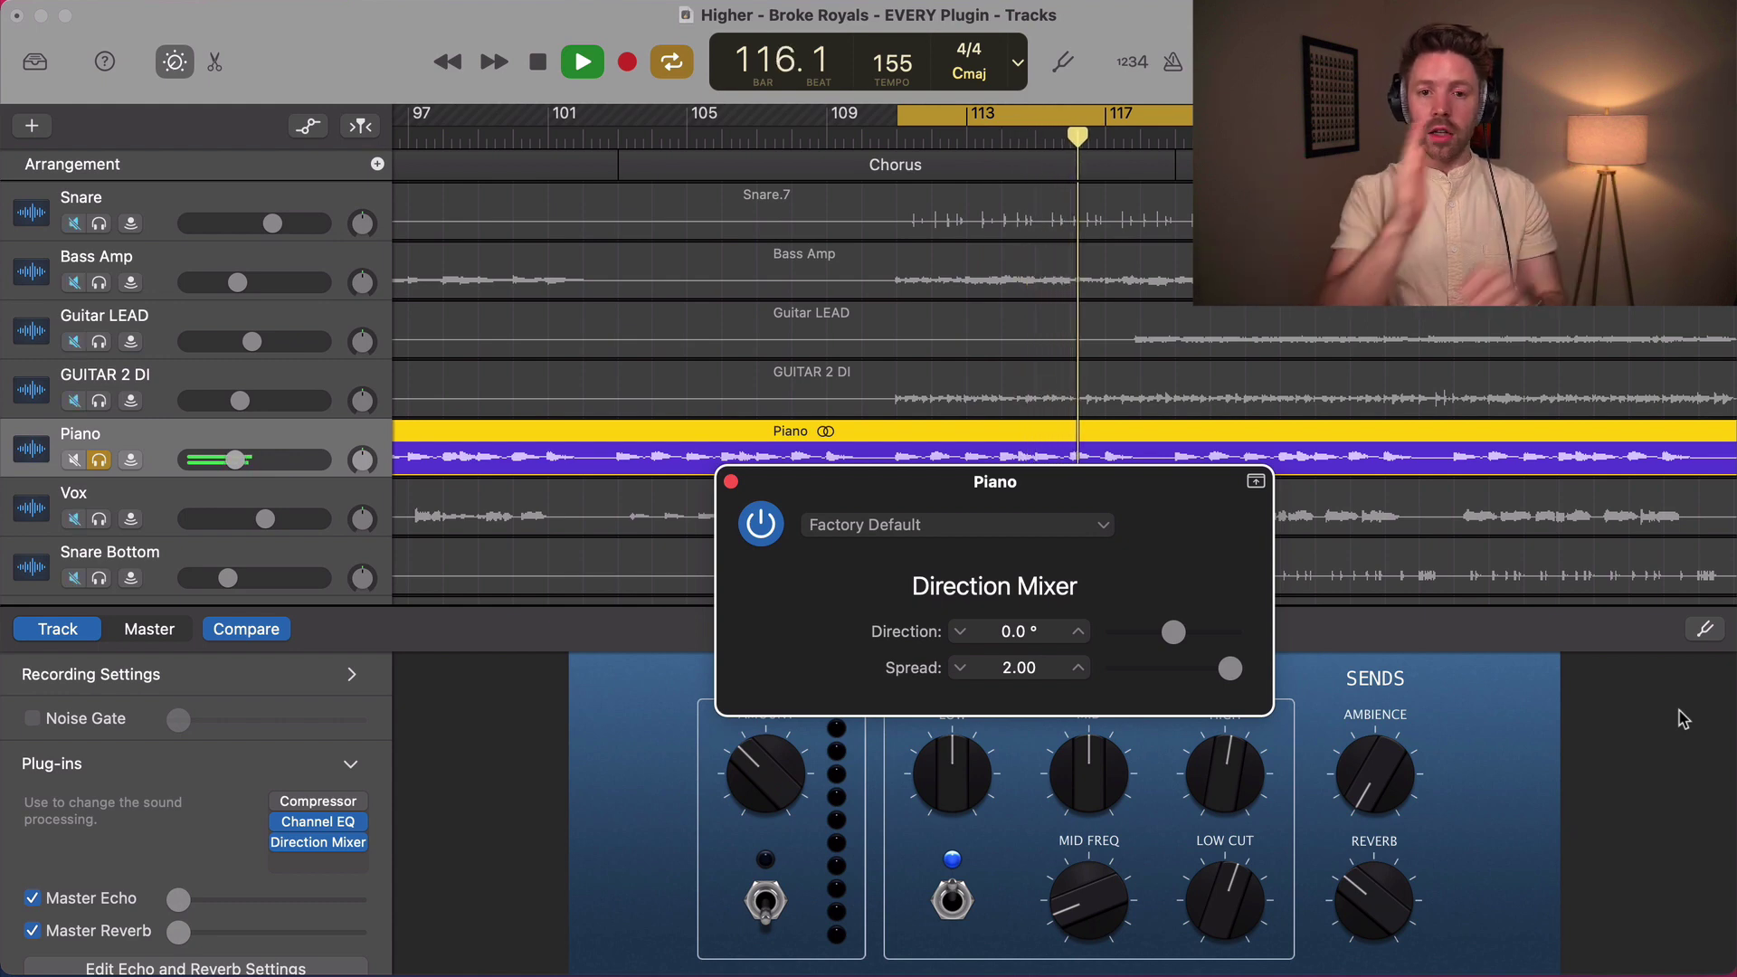
{"action": "left_click_drag", "start_coordinate": [1199, 631], "coordinate": [1257, 633]}
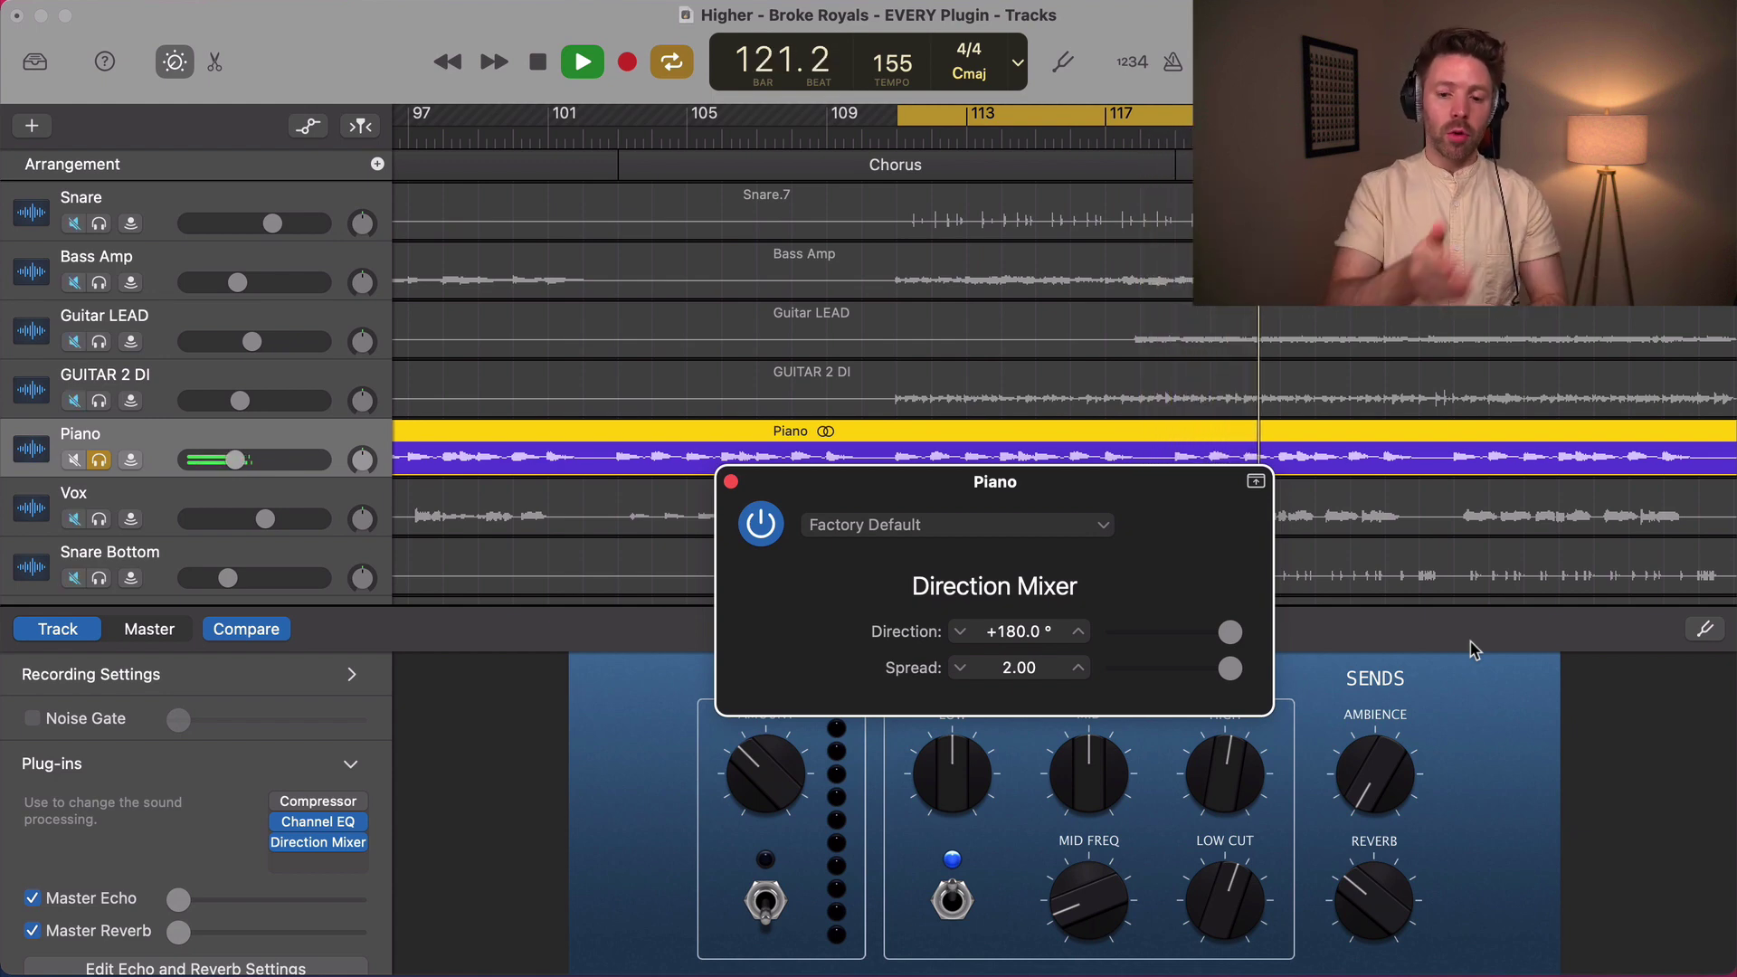
{"action": "left_click_drag", "start_coordinate": [1232, 633], "coordinate": [1132, 640]}
- Replace the Piano track's Direction Mixer with Stereo Spread and load its Medium HF Spread preset
{"action": "left_click", "coordinate": [344, 843]}
{"action": "mouse_move", "coordinate": [389, 863]}
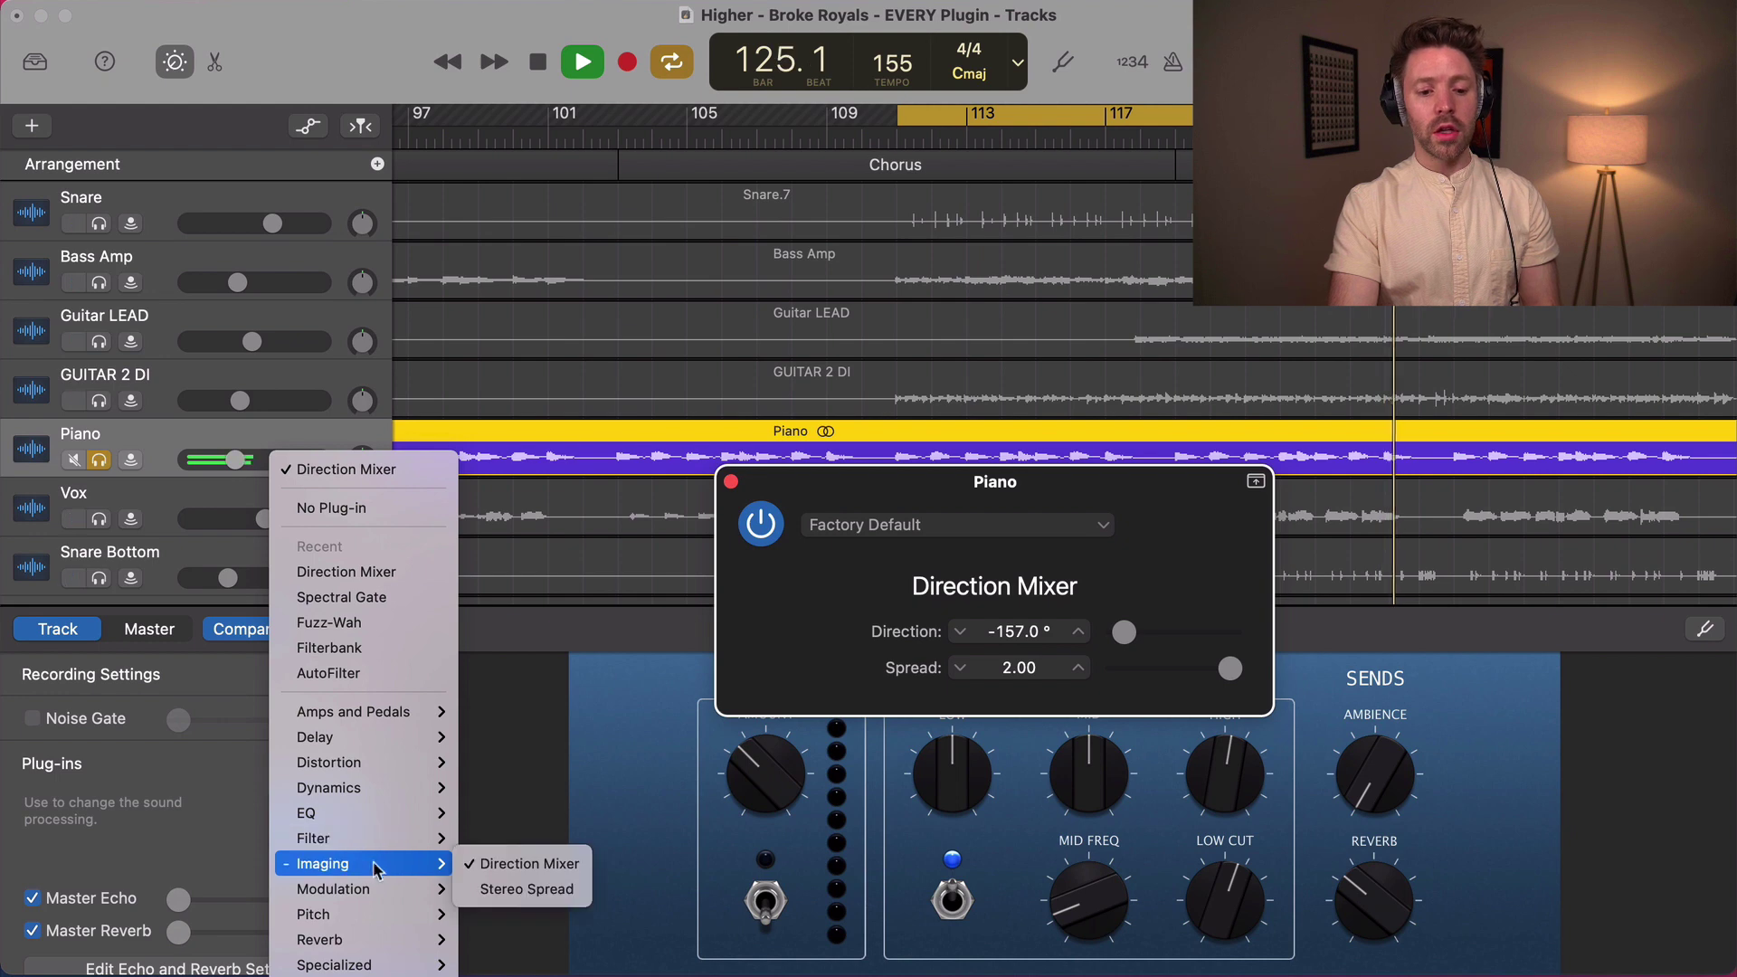
{"action": "left_click", "coordinate": [547, 891]}
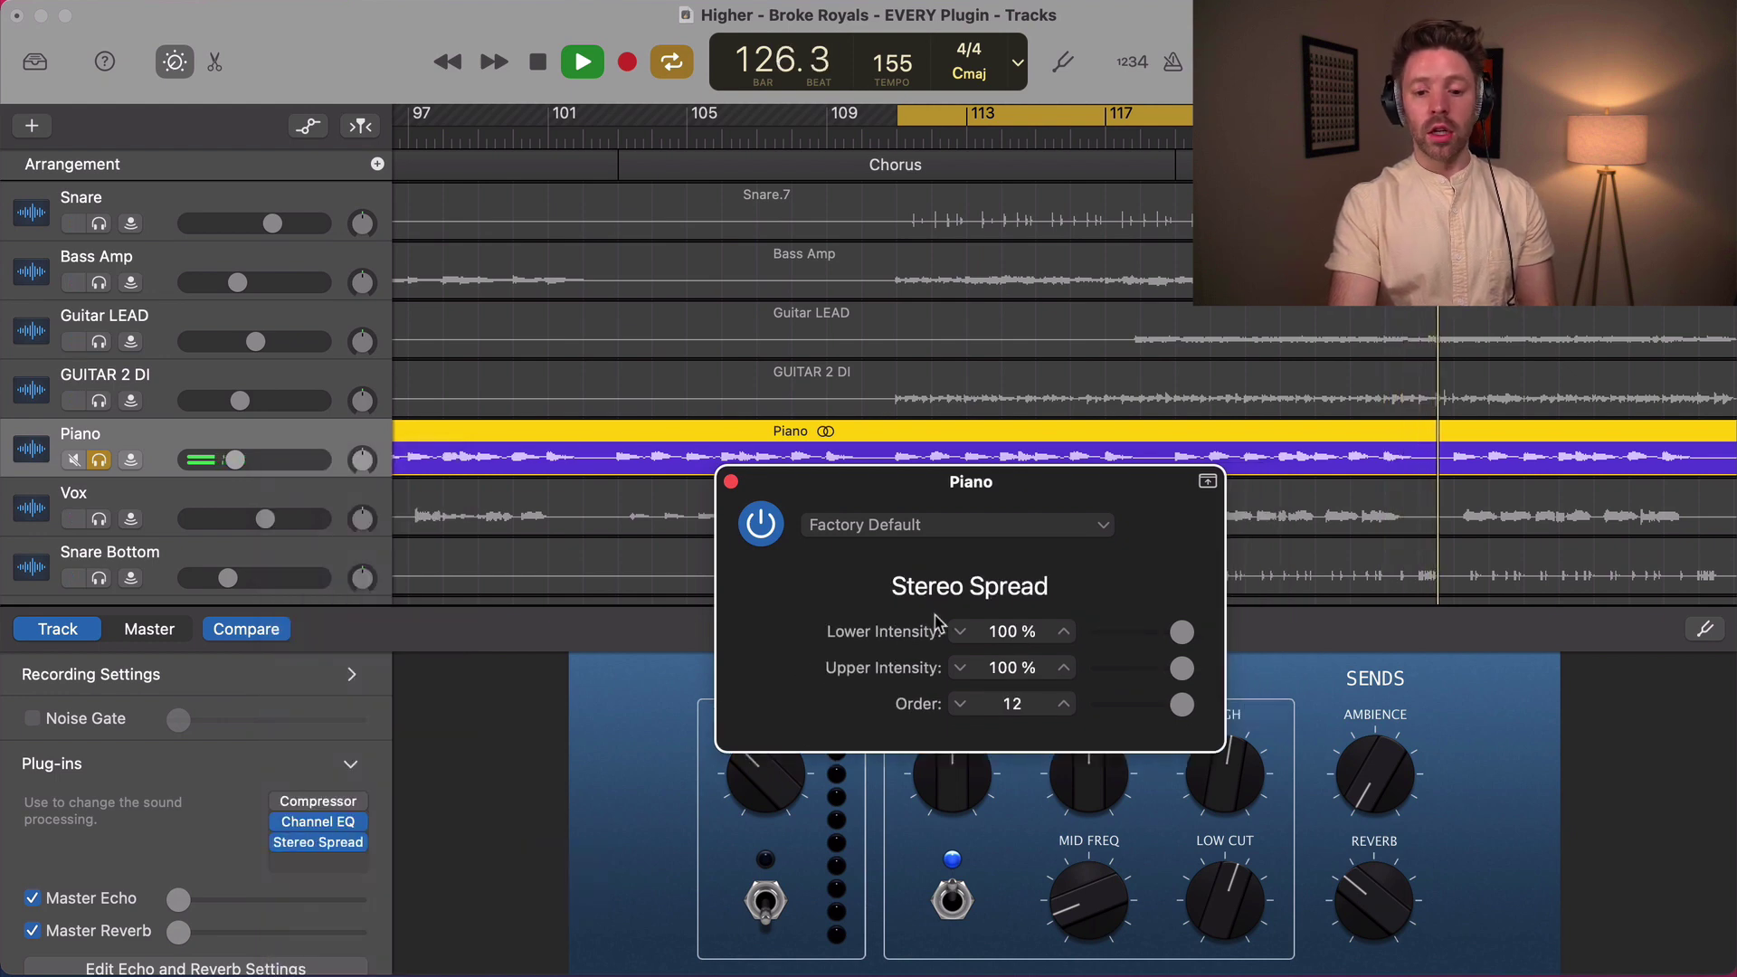
{"action": "left_click", "coordinate": [941, 529]}
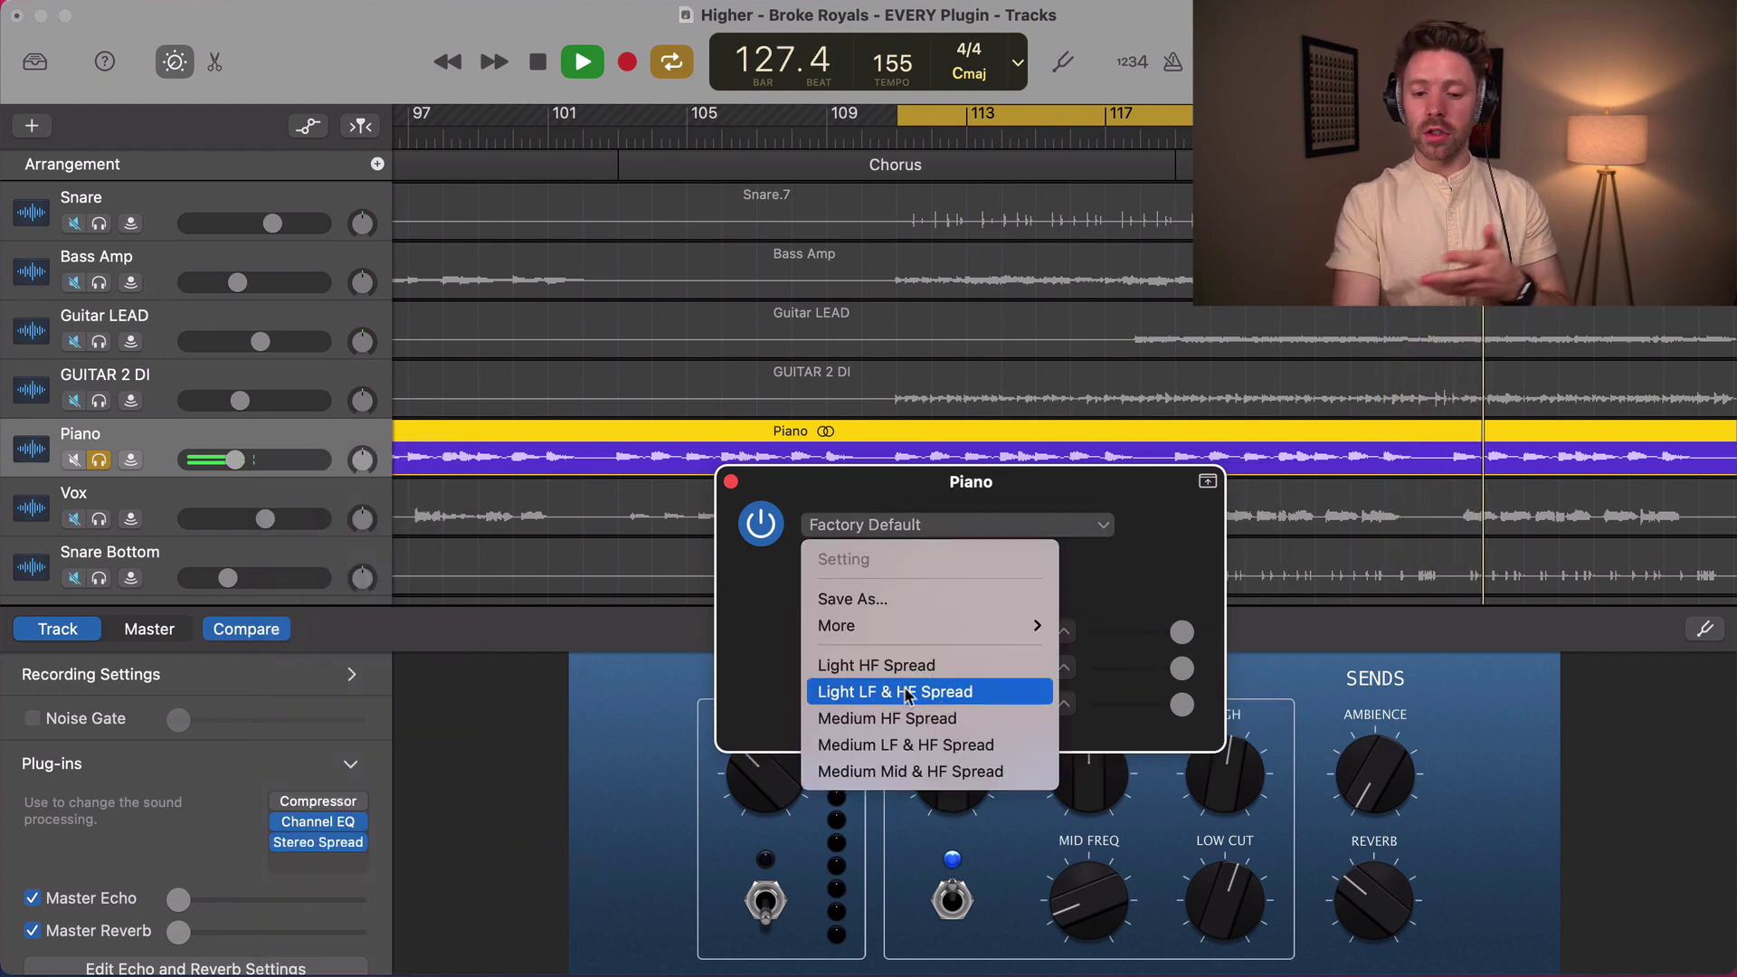
{"action": "left_click", "coordinate": [905, 718]}
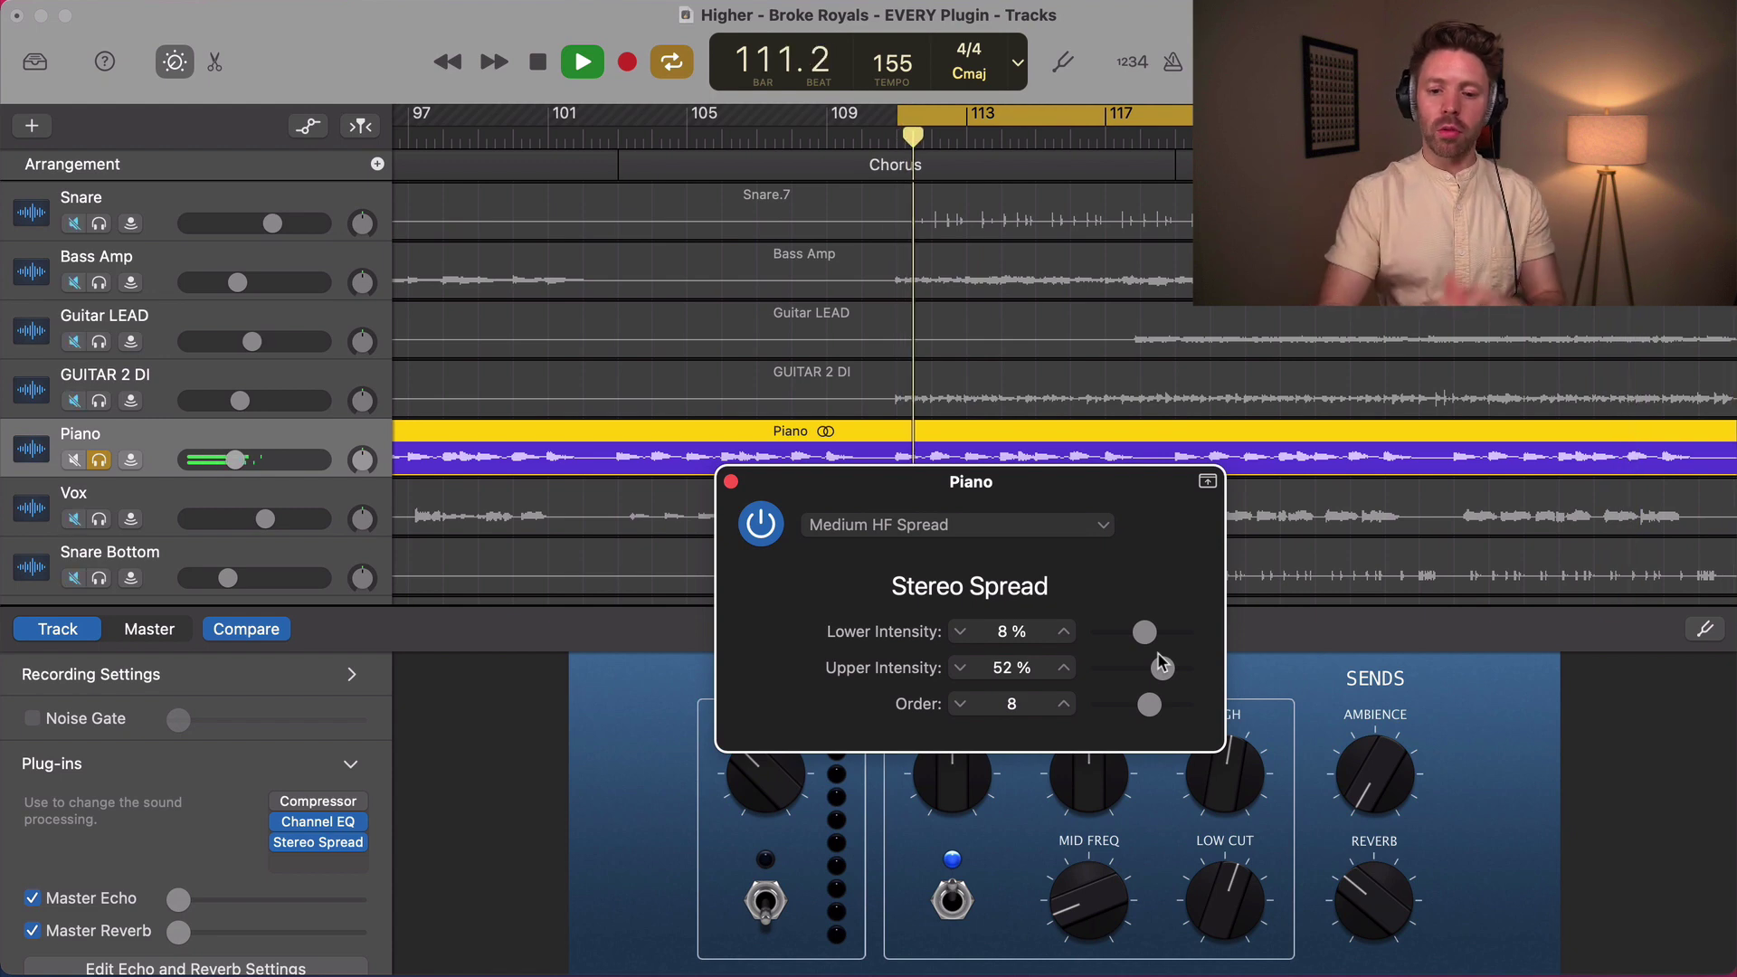
{"action": "left_click", "coordinate": [1038, 524]}
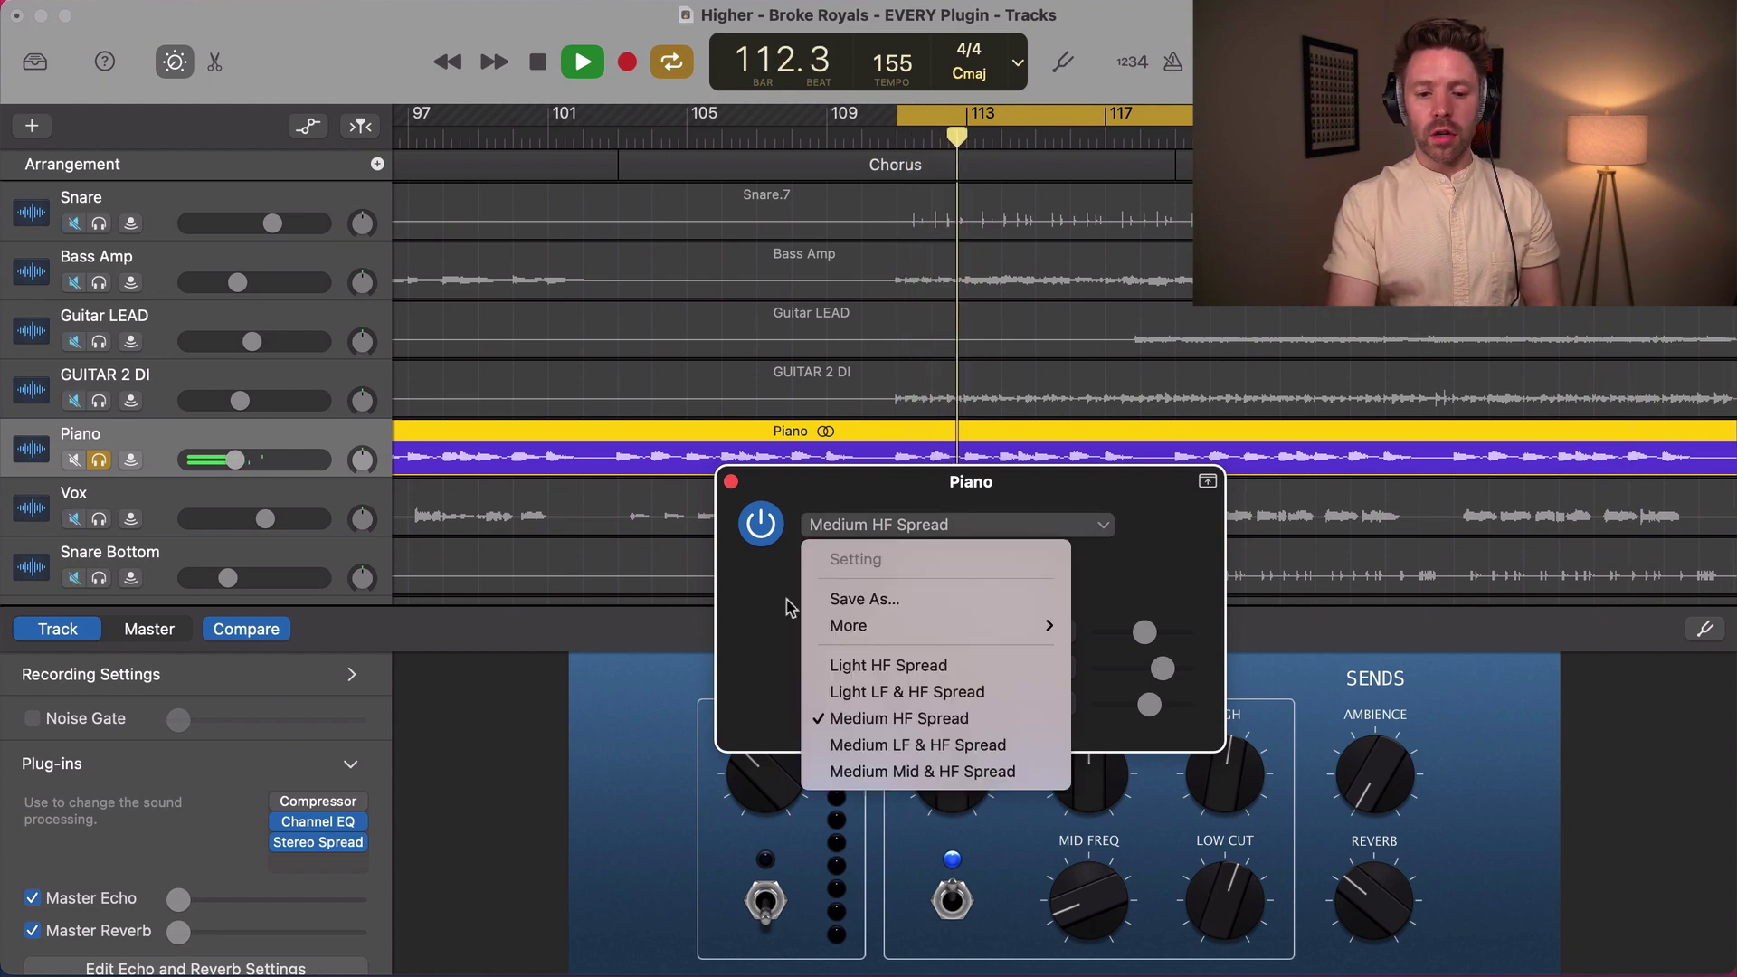
{"action": "left_click", "coordinate": [778, 608]}
- Switch the solo from Piano to Vox and replace the Vox track's Spectral Gate with Chorus
{"action": "left_click", "coordinate": [363, 846]}
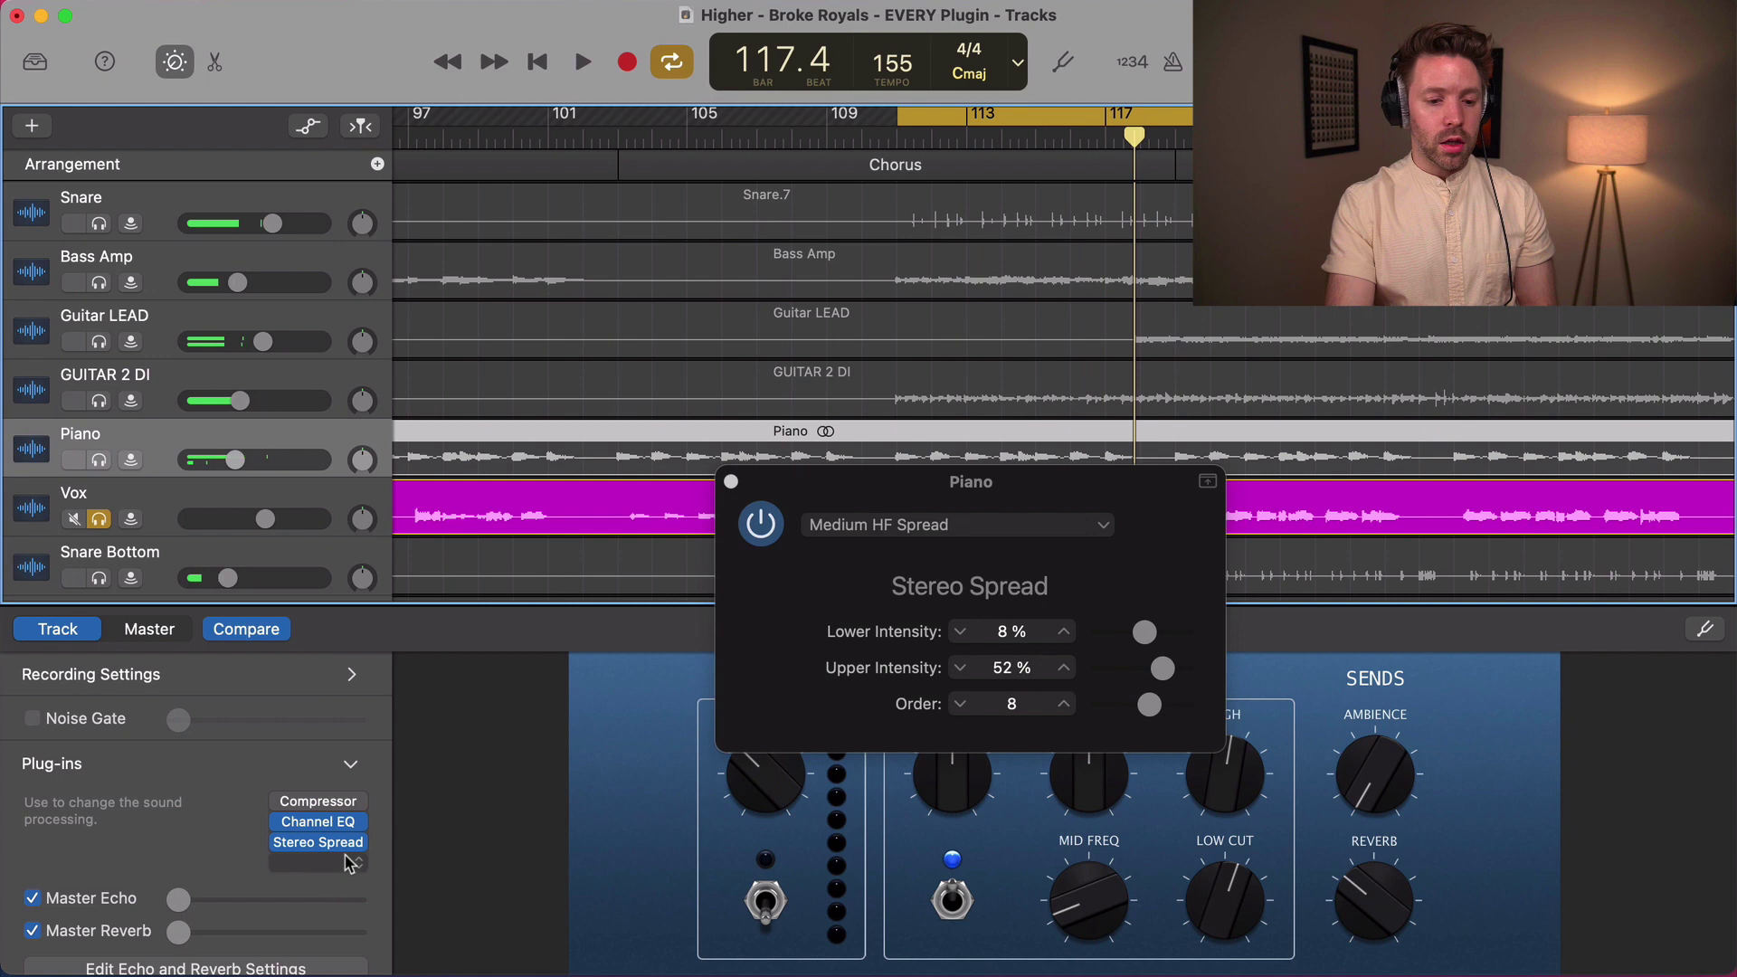
{"action": "left_click", "coordinate": [348, 863]}
{"action": "left_click", "coordinate": [166, 834]}
{"action": "key", "text": "Down"}
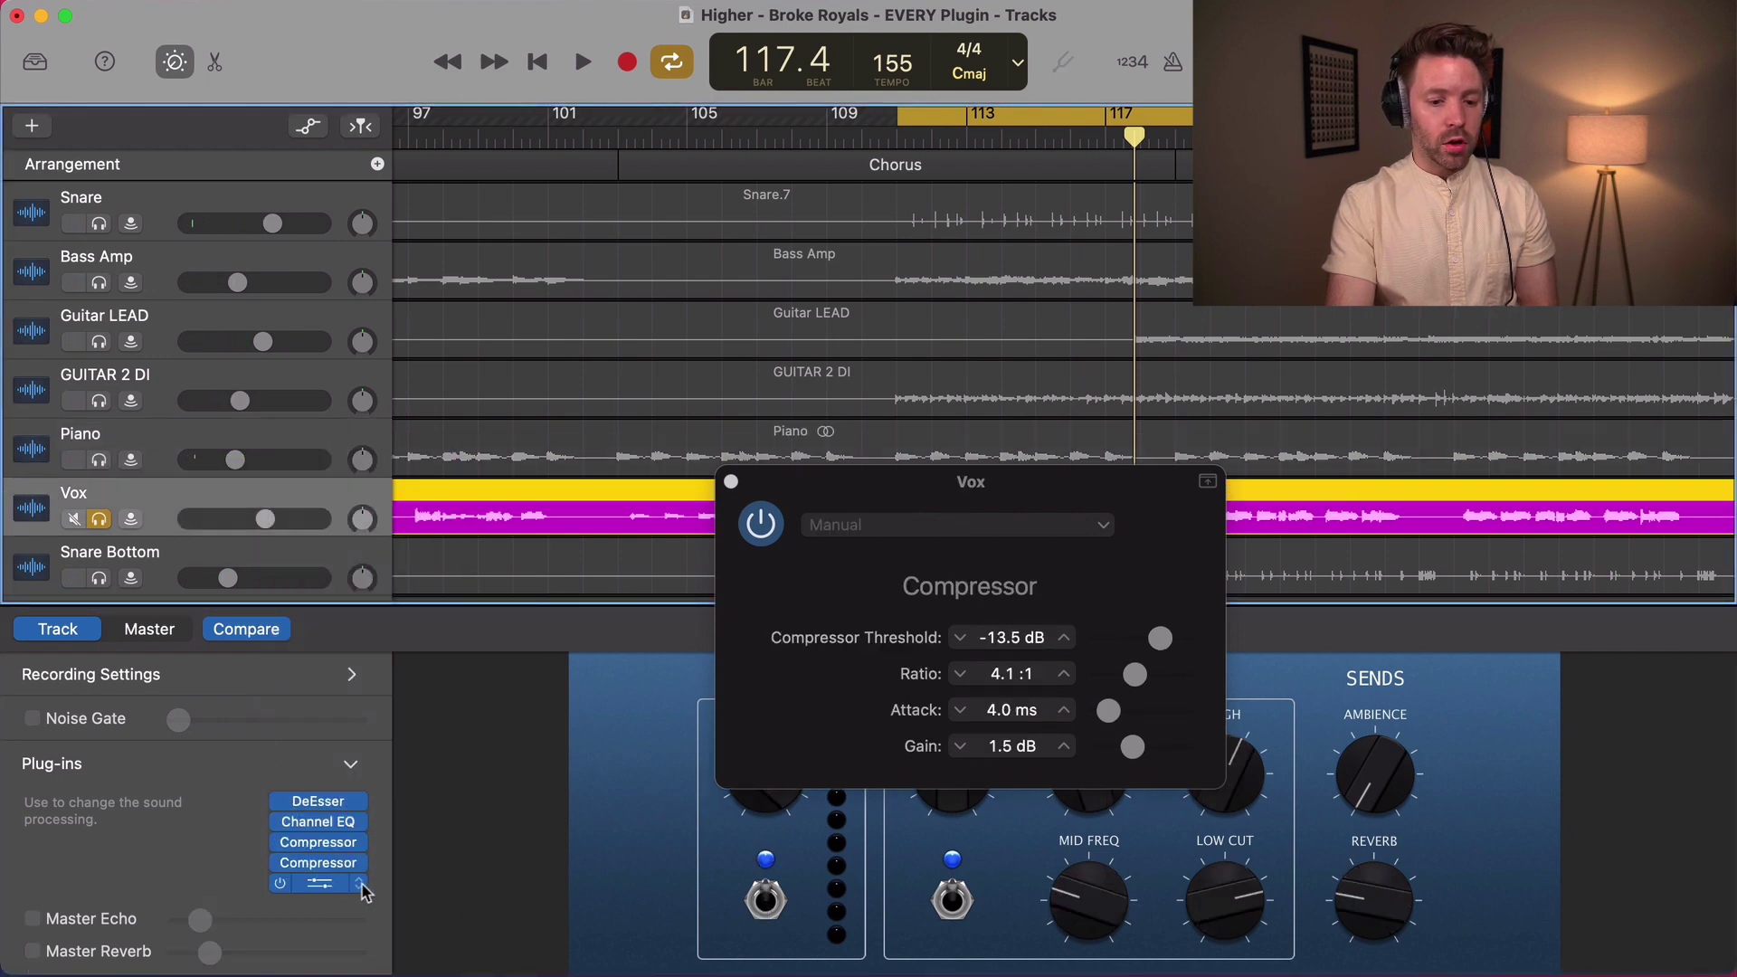
{"action": "left_click", "coordinate": [361, 885]}
{"action": "mouse_move", "coordinate": [378, 891]}
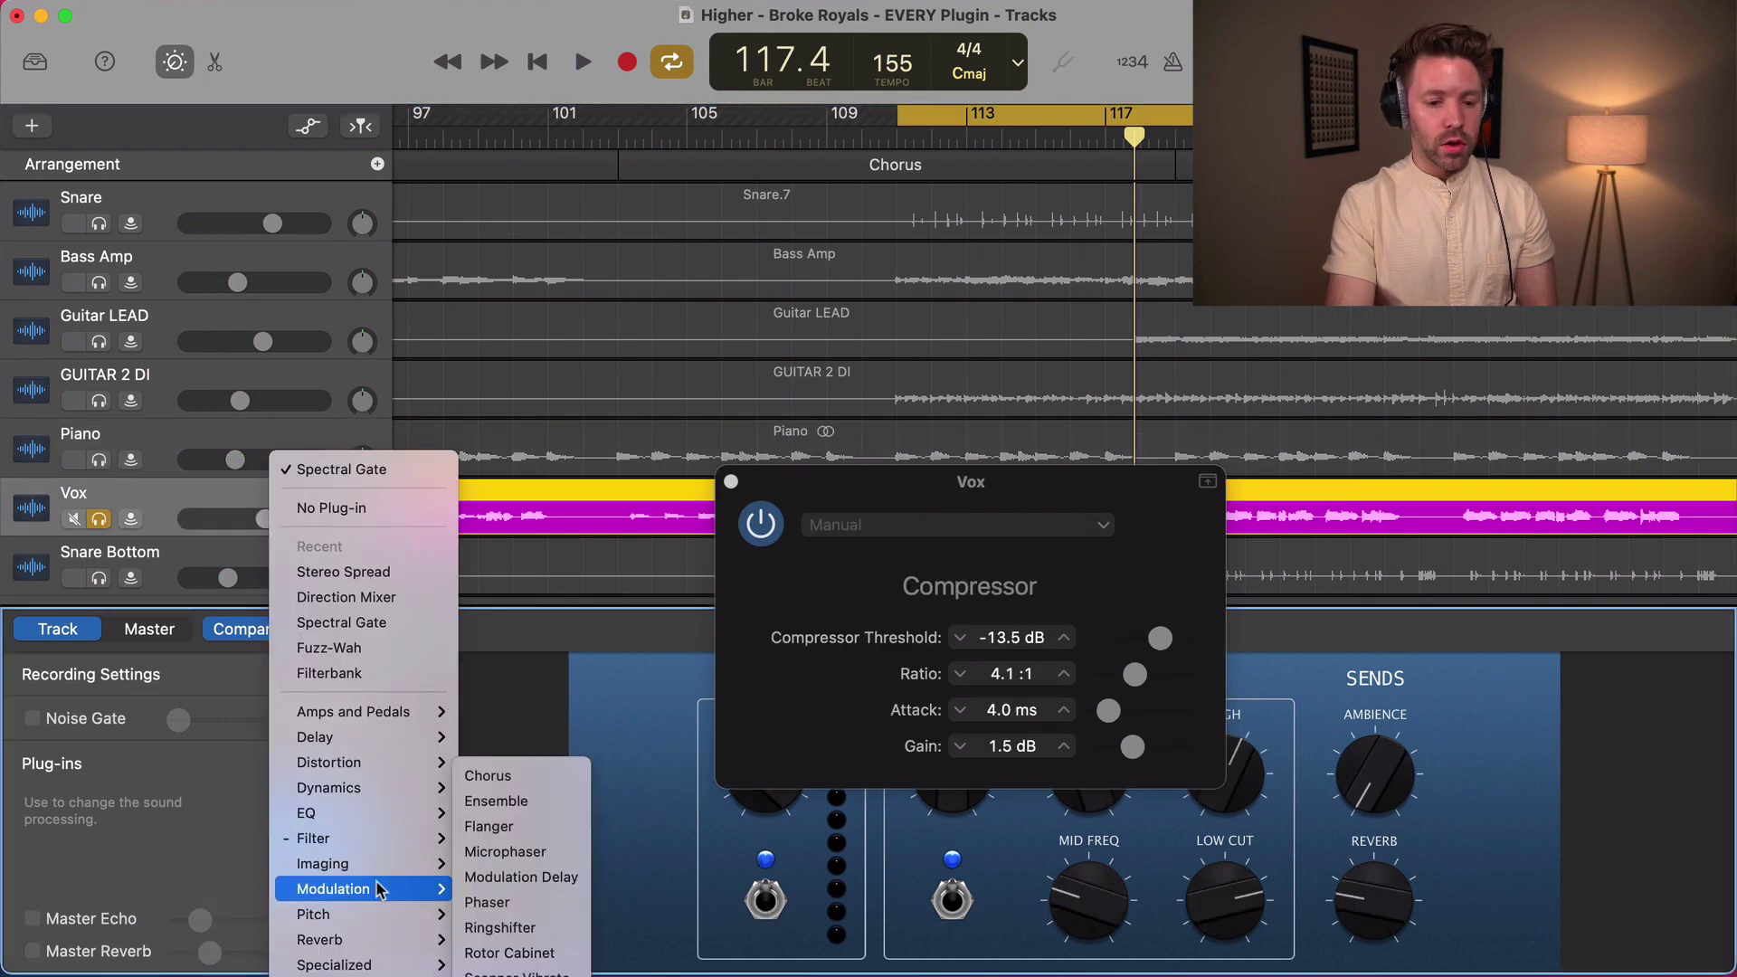
{"action": "left_click", "coordinate": [512, 778]}
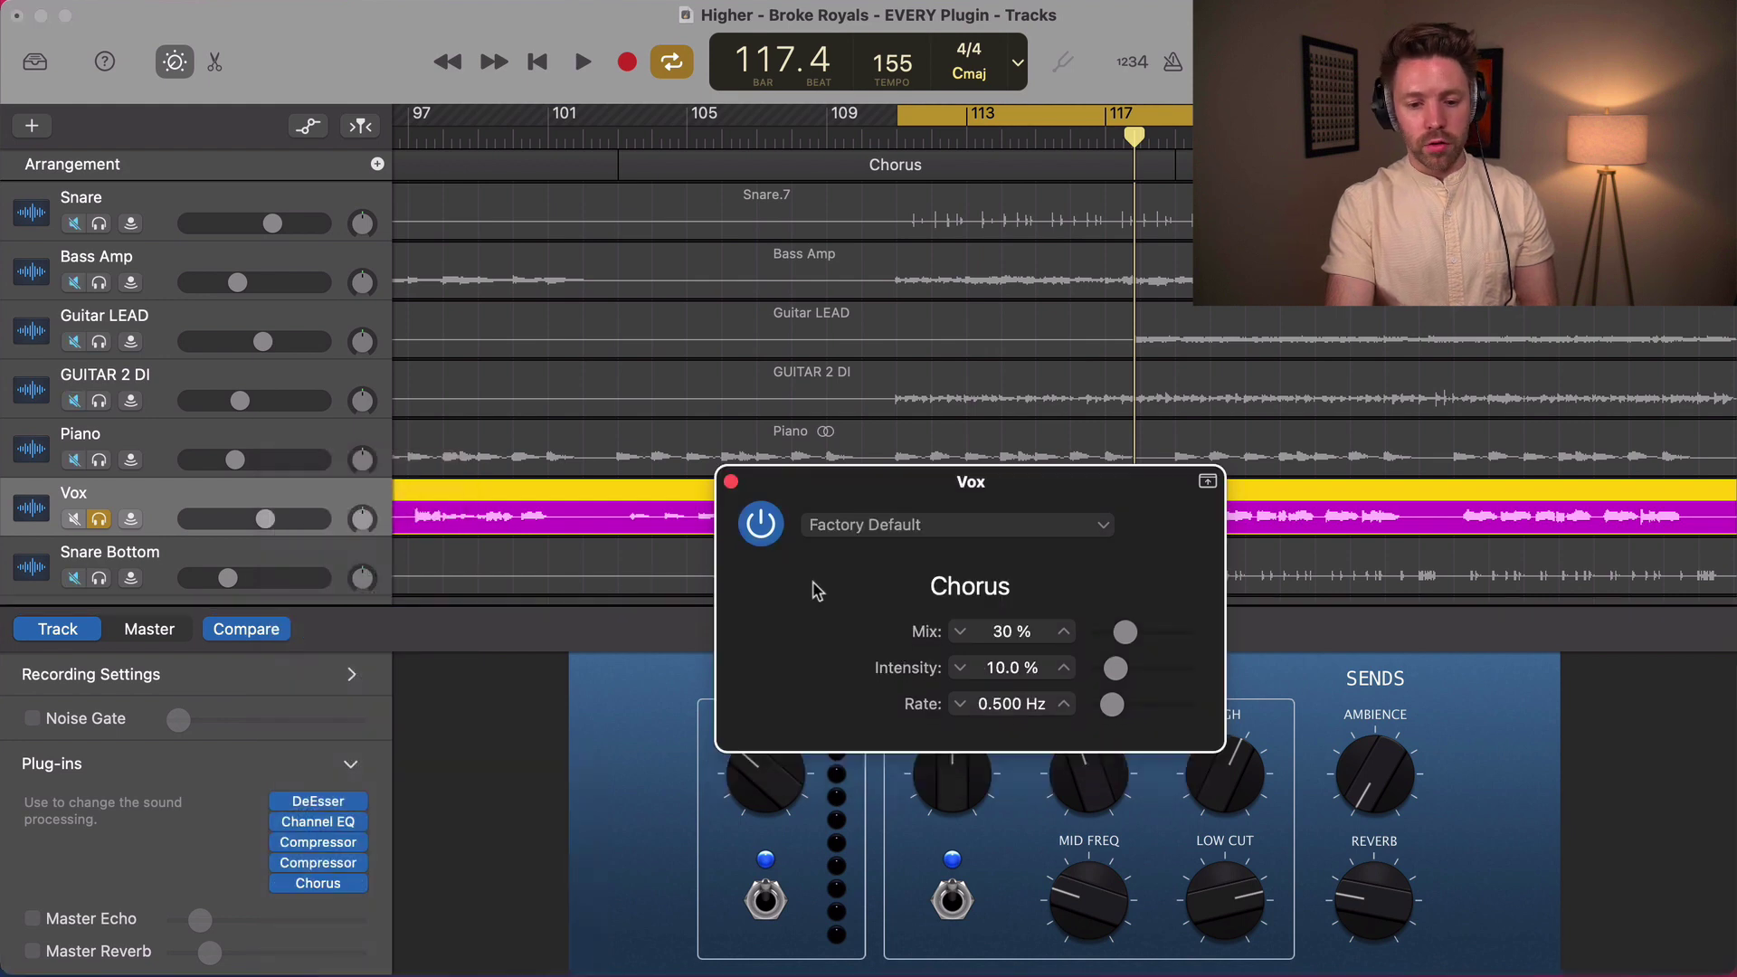
- Play the Vox track with Chorus mix and intensity at 100 %, and reduce them to 23 % mix and 16.5 % intensity
{"action": "key", "text": "space"}
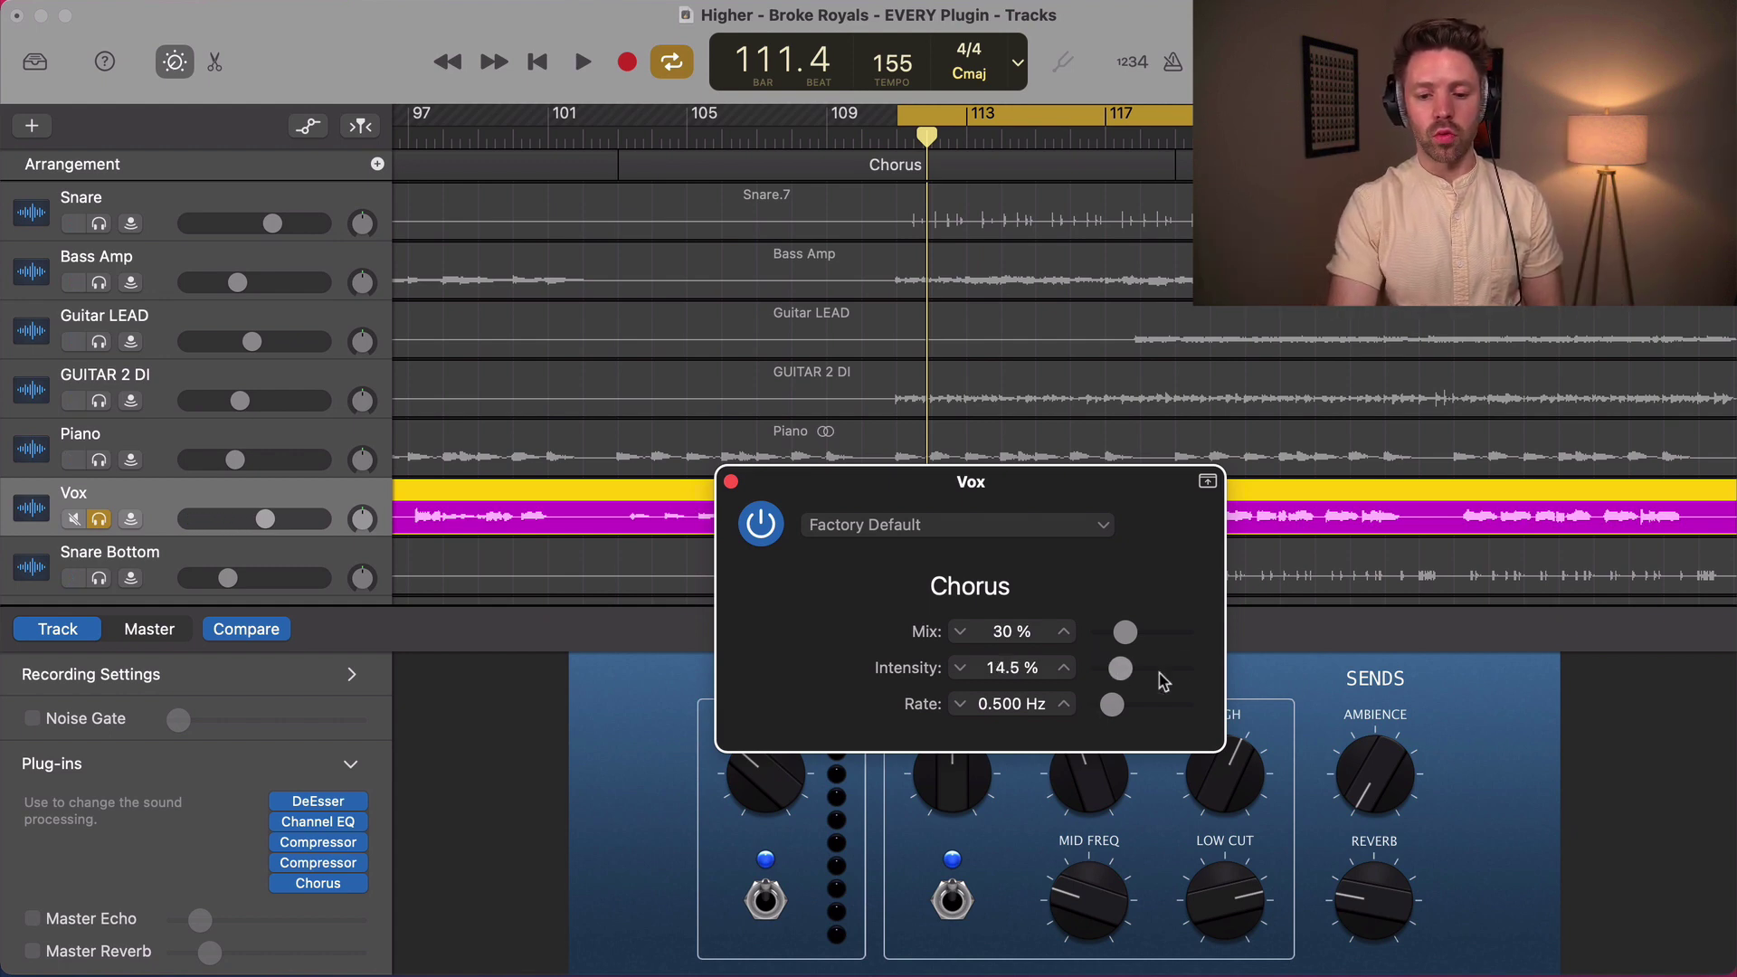
{"action": "key", "text": "space"}
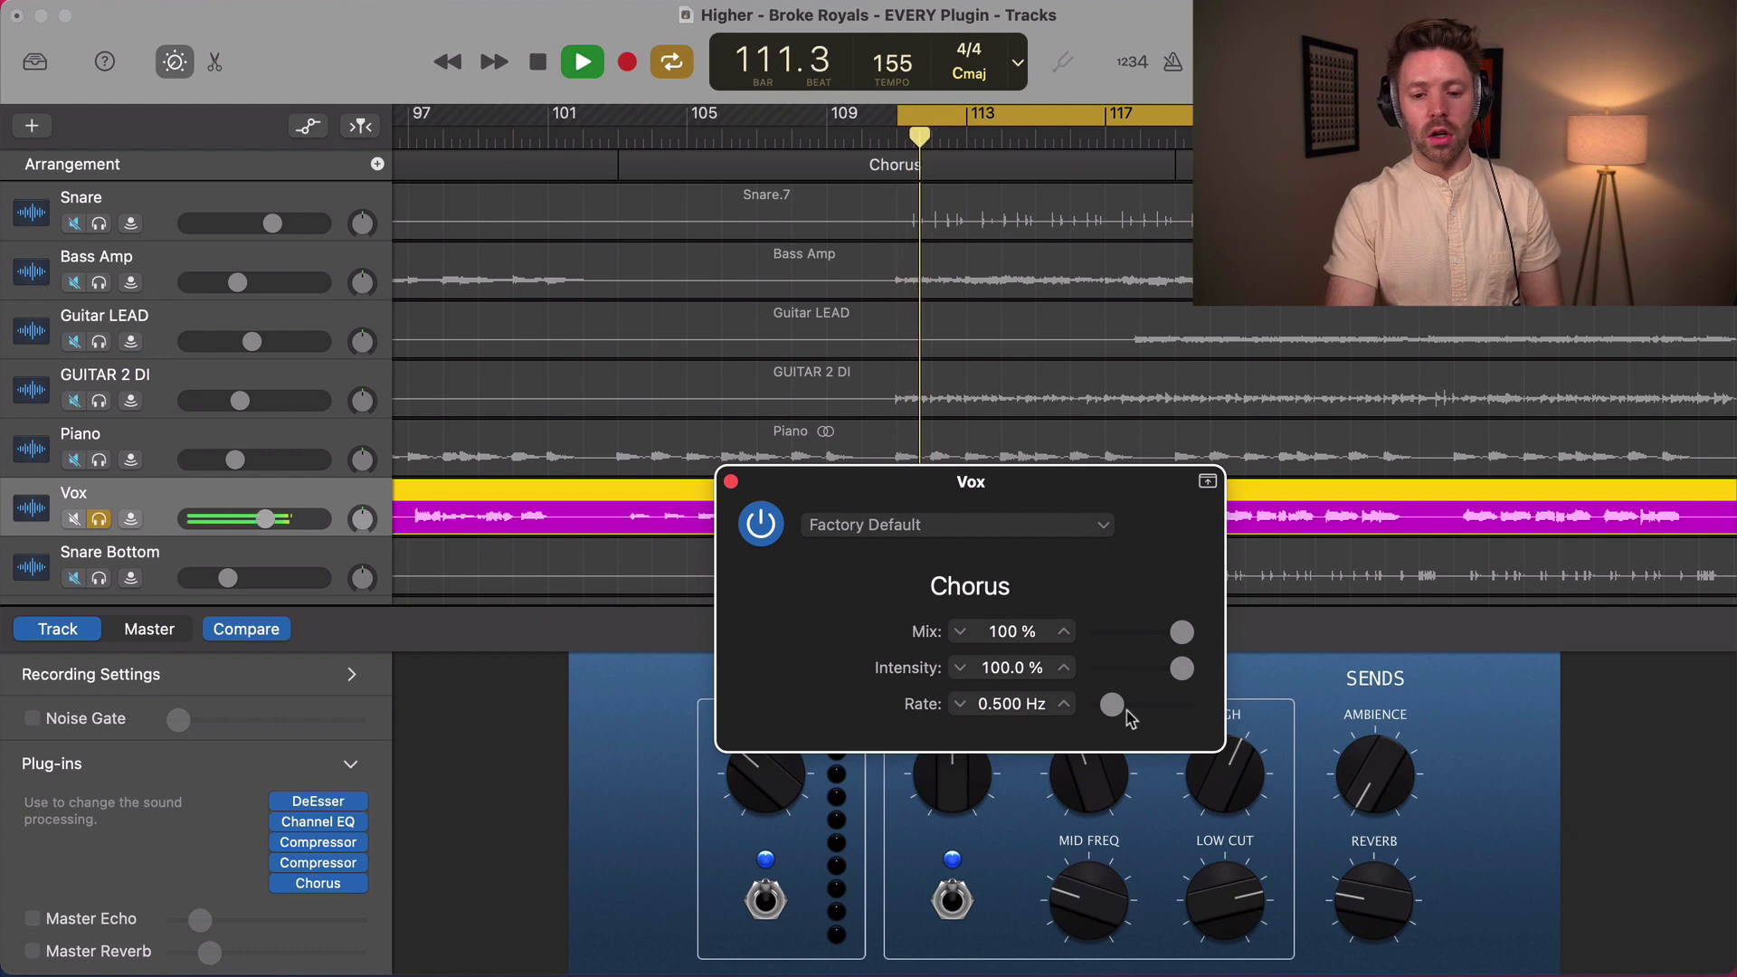
{"action": "left_click_drag", "start_coordinate": [1178, 667], "coordinate": [1127, 637]}
{"action": "key", "text": "space"}
{"action": "key", "text": "space"}
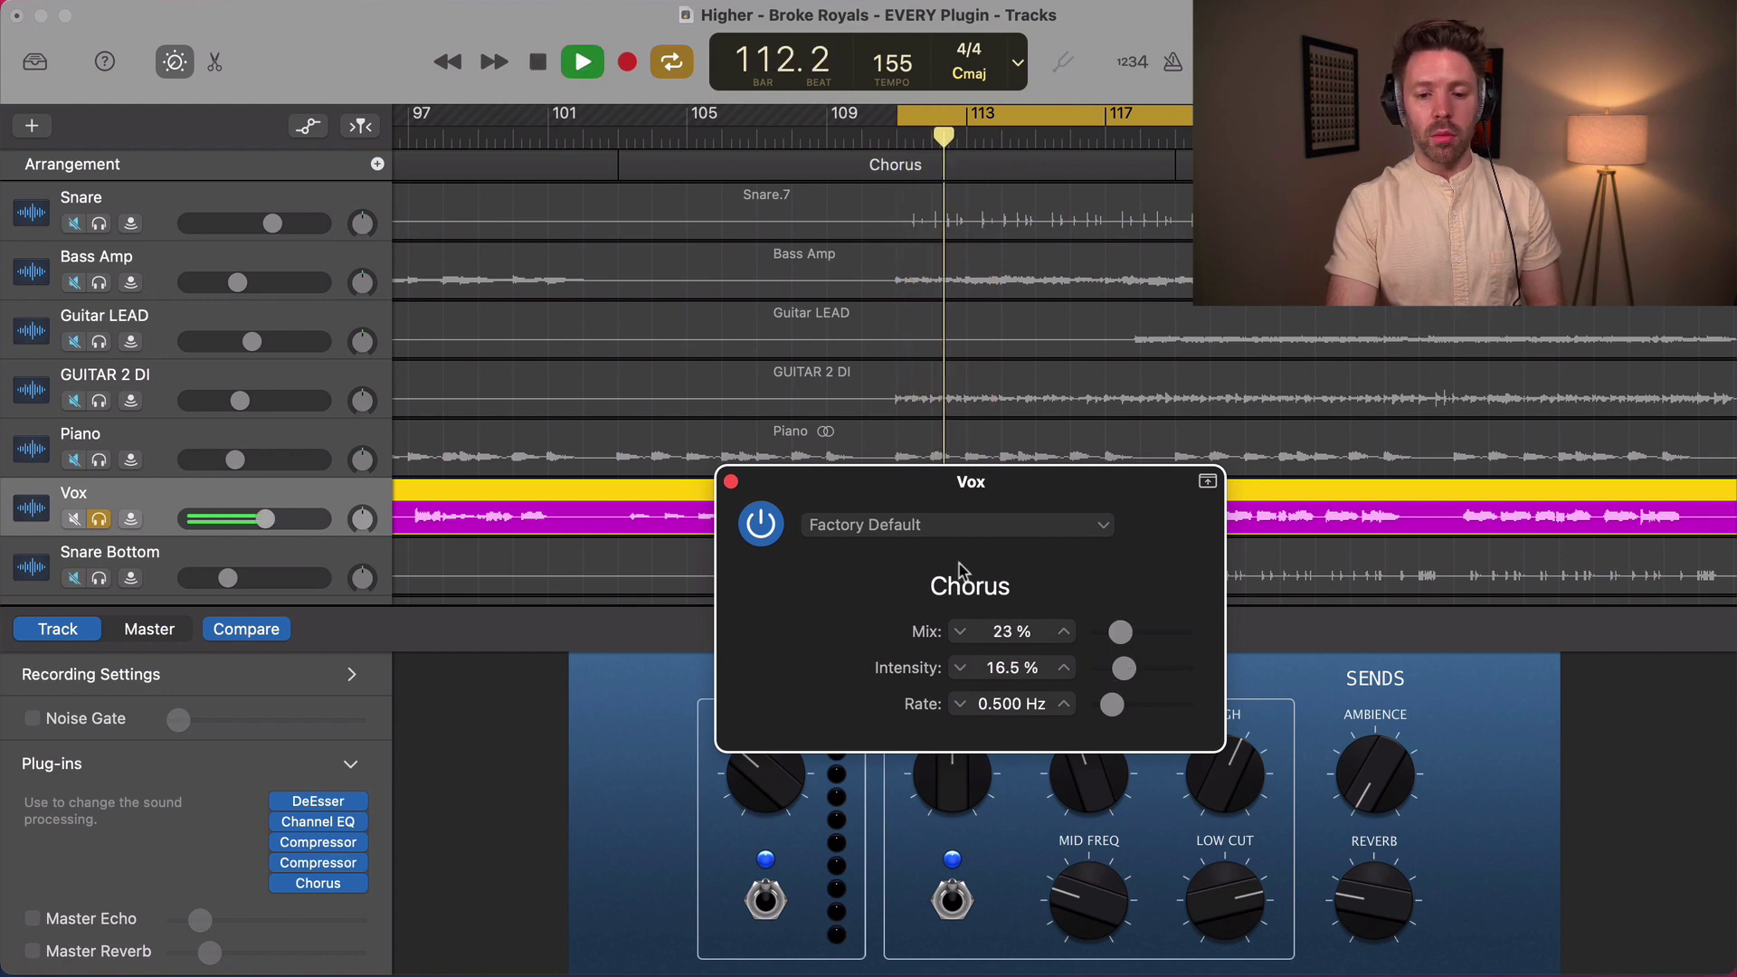
- Compare the playing Vox track with Chorus off and on, and stop playback
{"action": "left_click", "coordinate": [760, 524]}
{"action": "left_click", "coordinate": [761, 524]}
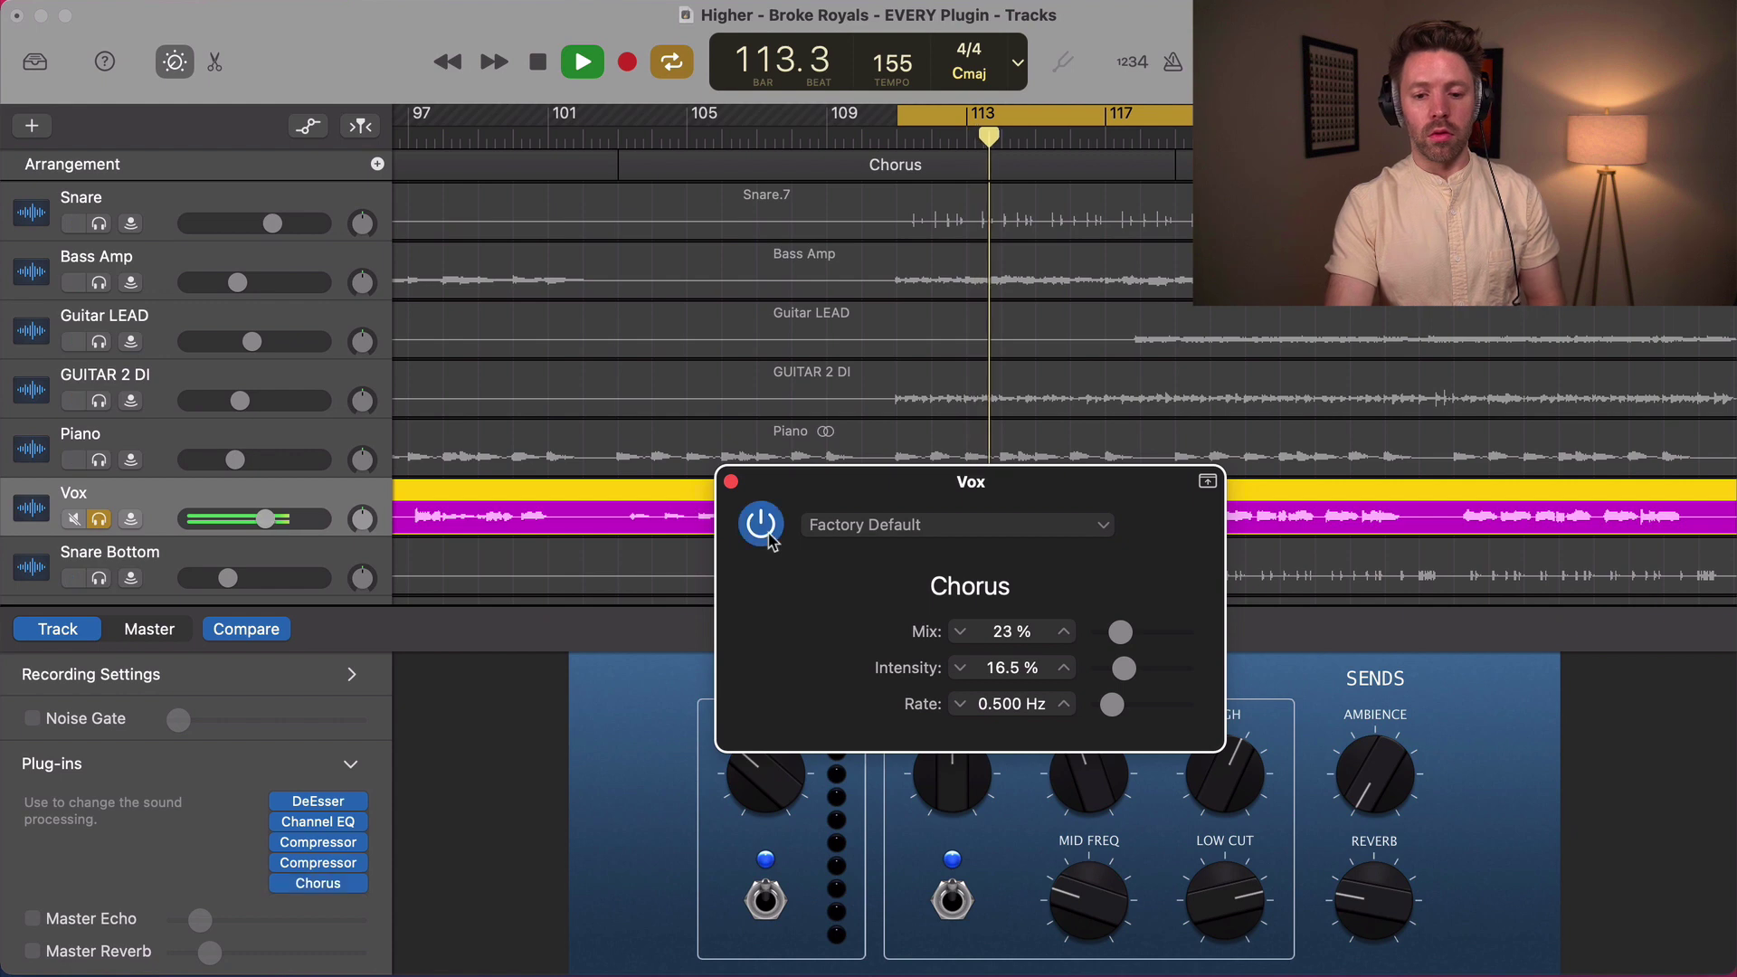
{"action": "key", "text": "space"}
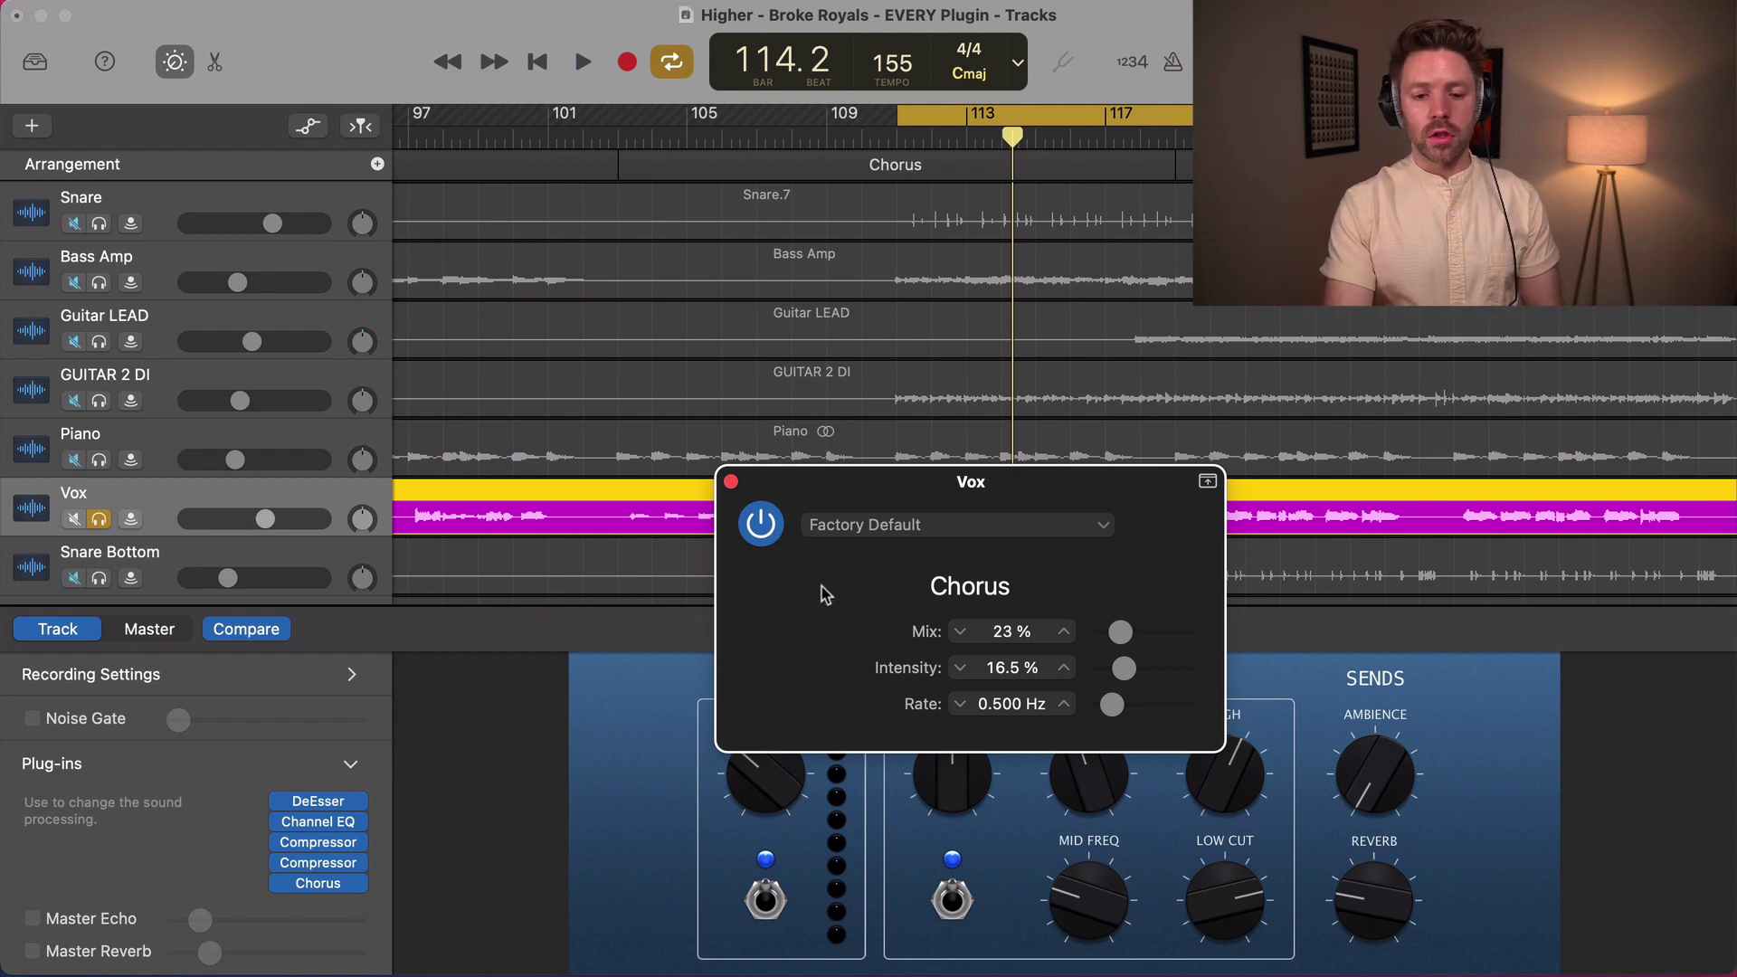
- Replace the Vox track's Chorus with Ensemble and load its Doubler preset
{"action": "left_click", "coordinate": [357, 883]}
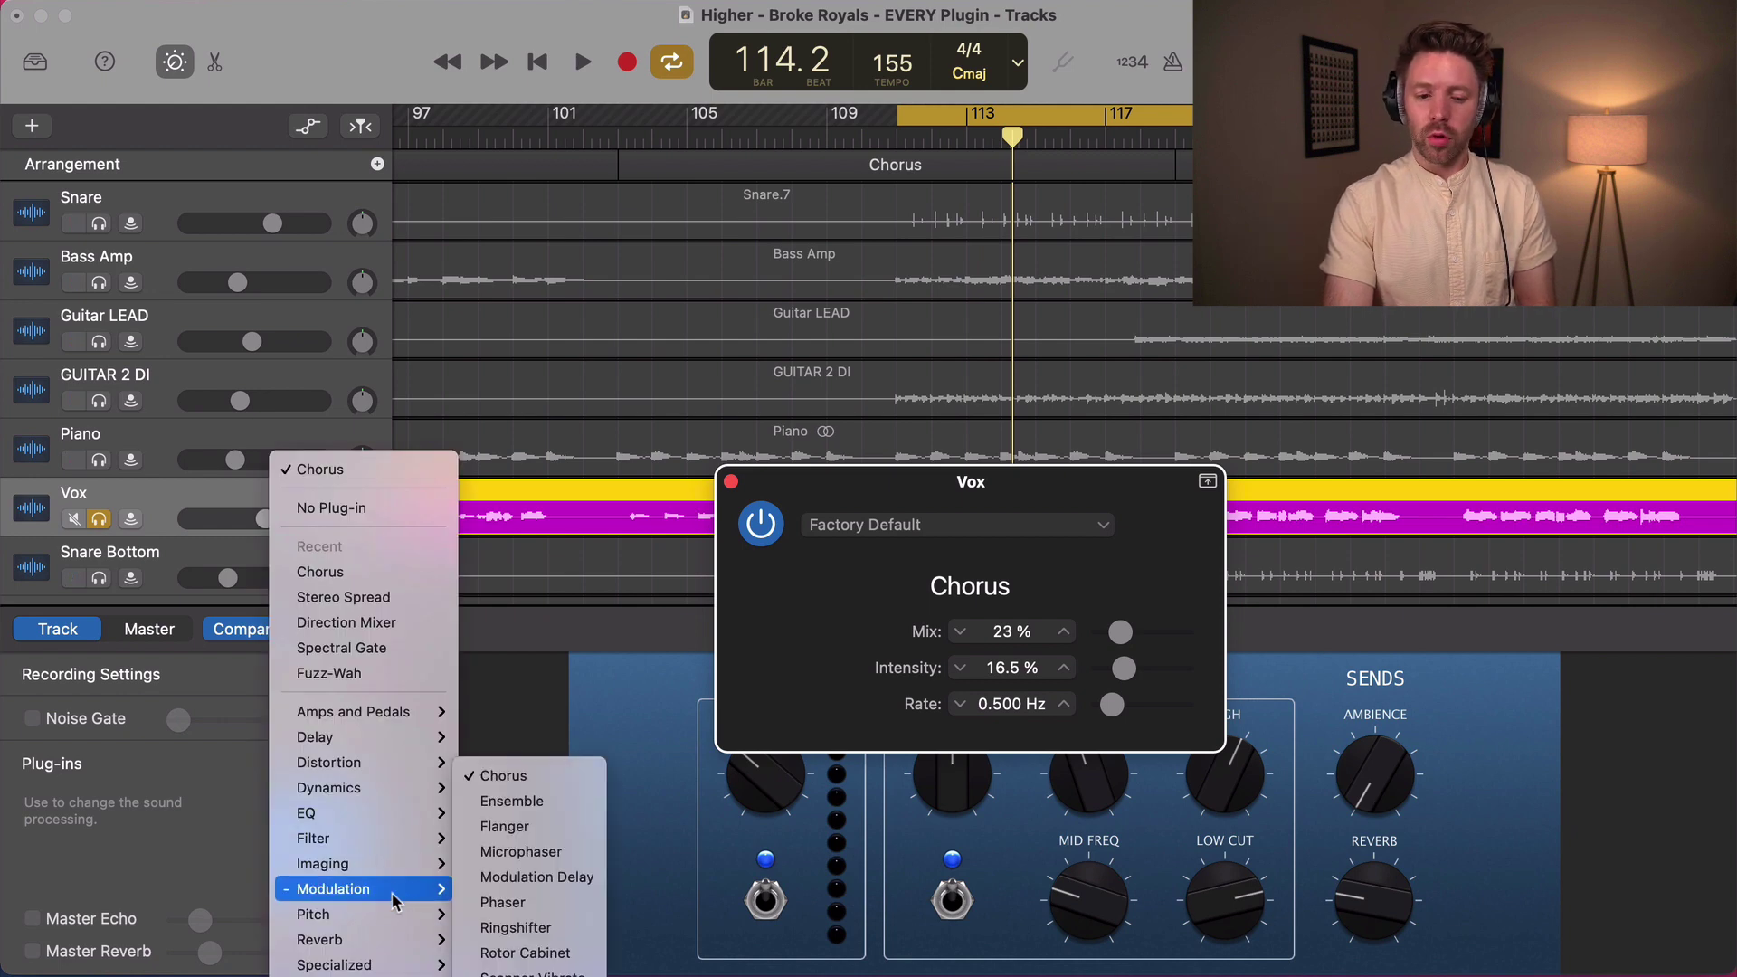
{"action": "left_click", "coordinate": [547, 806]}
{"action": "left_click", "coordinate": [901, 525]}
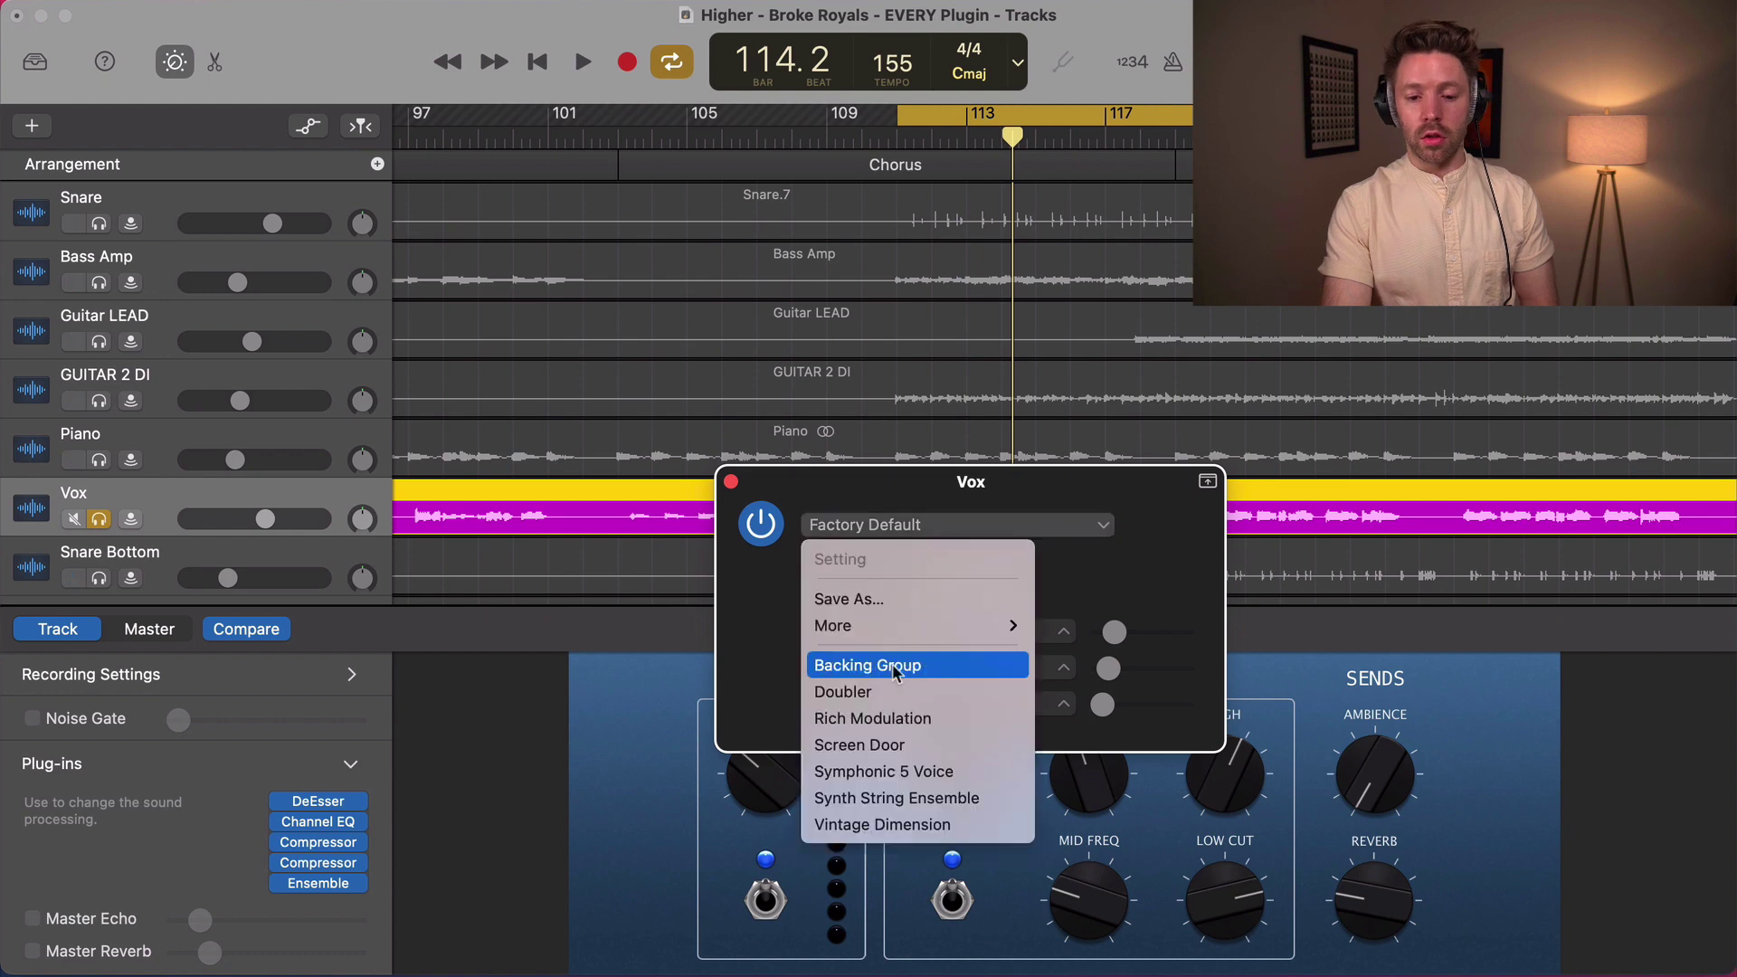
{"action": "left_click", "coordinate": [910, 691]}
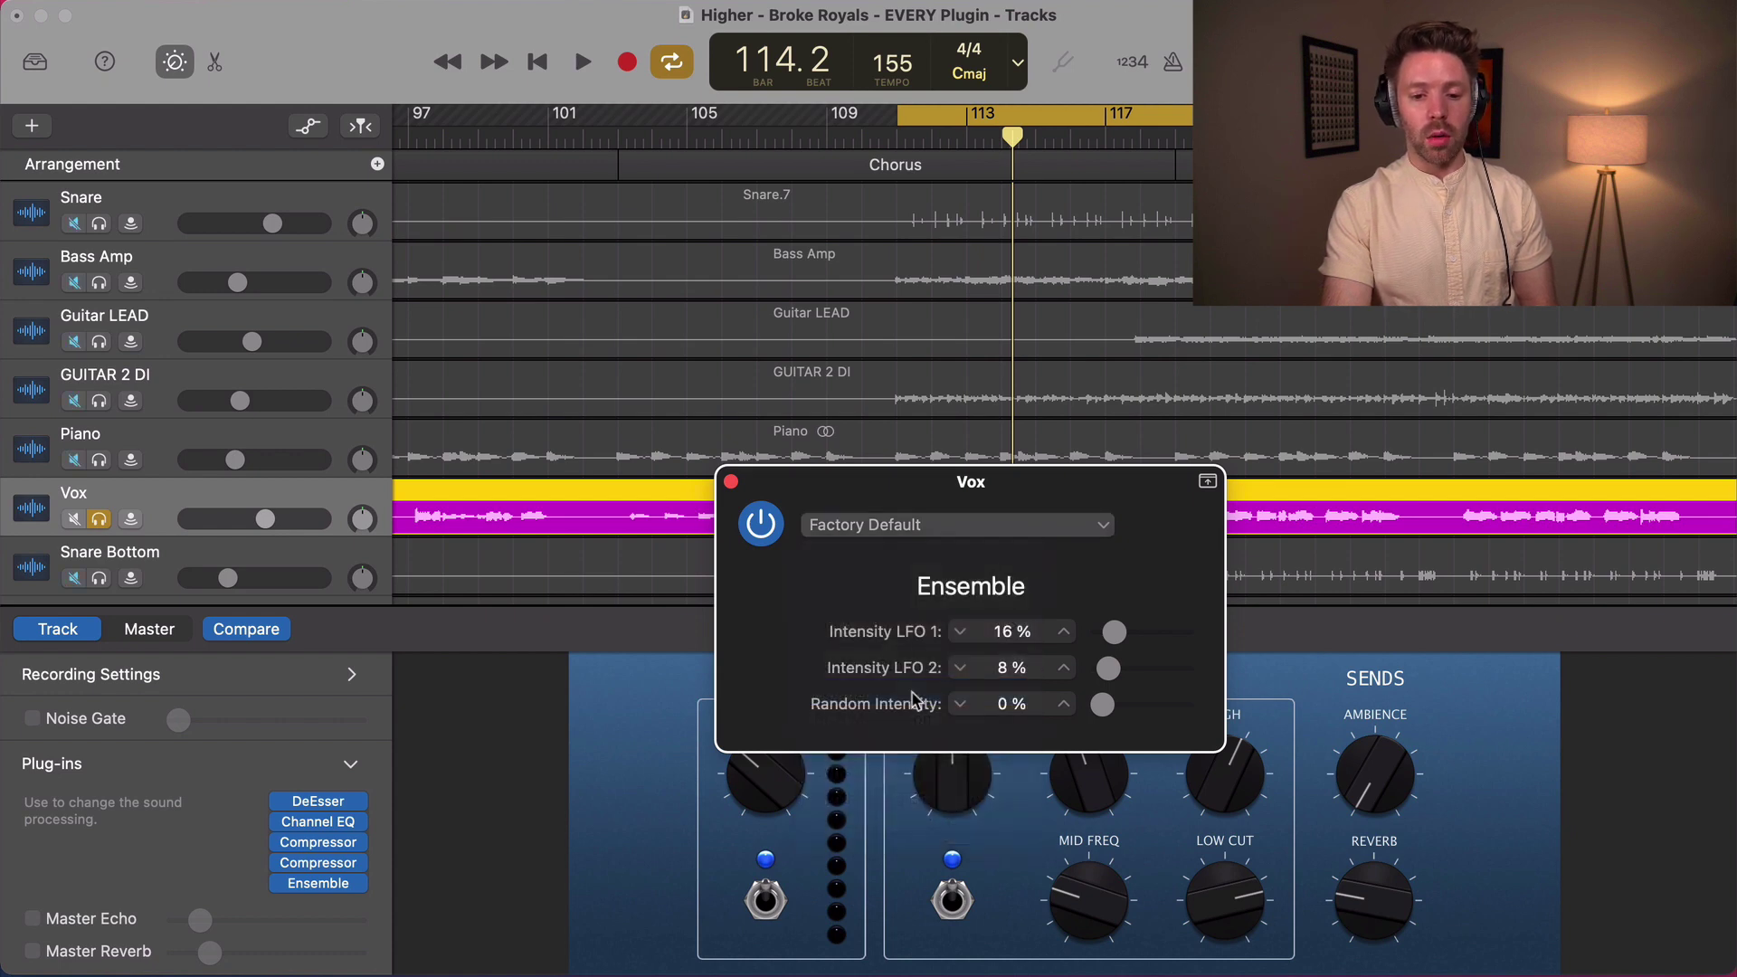
- Play the Vox track and audition Ensemble's Doubler, Vintage Dimension and Synth String Ensemble presets, and stop playback
{"action": "key", "text": "space"}
{"action": "left_click", "coordinate": [932, 541]}
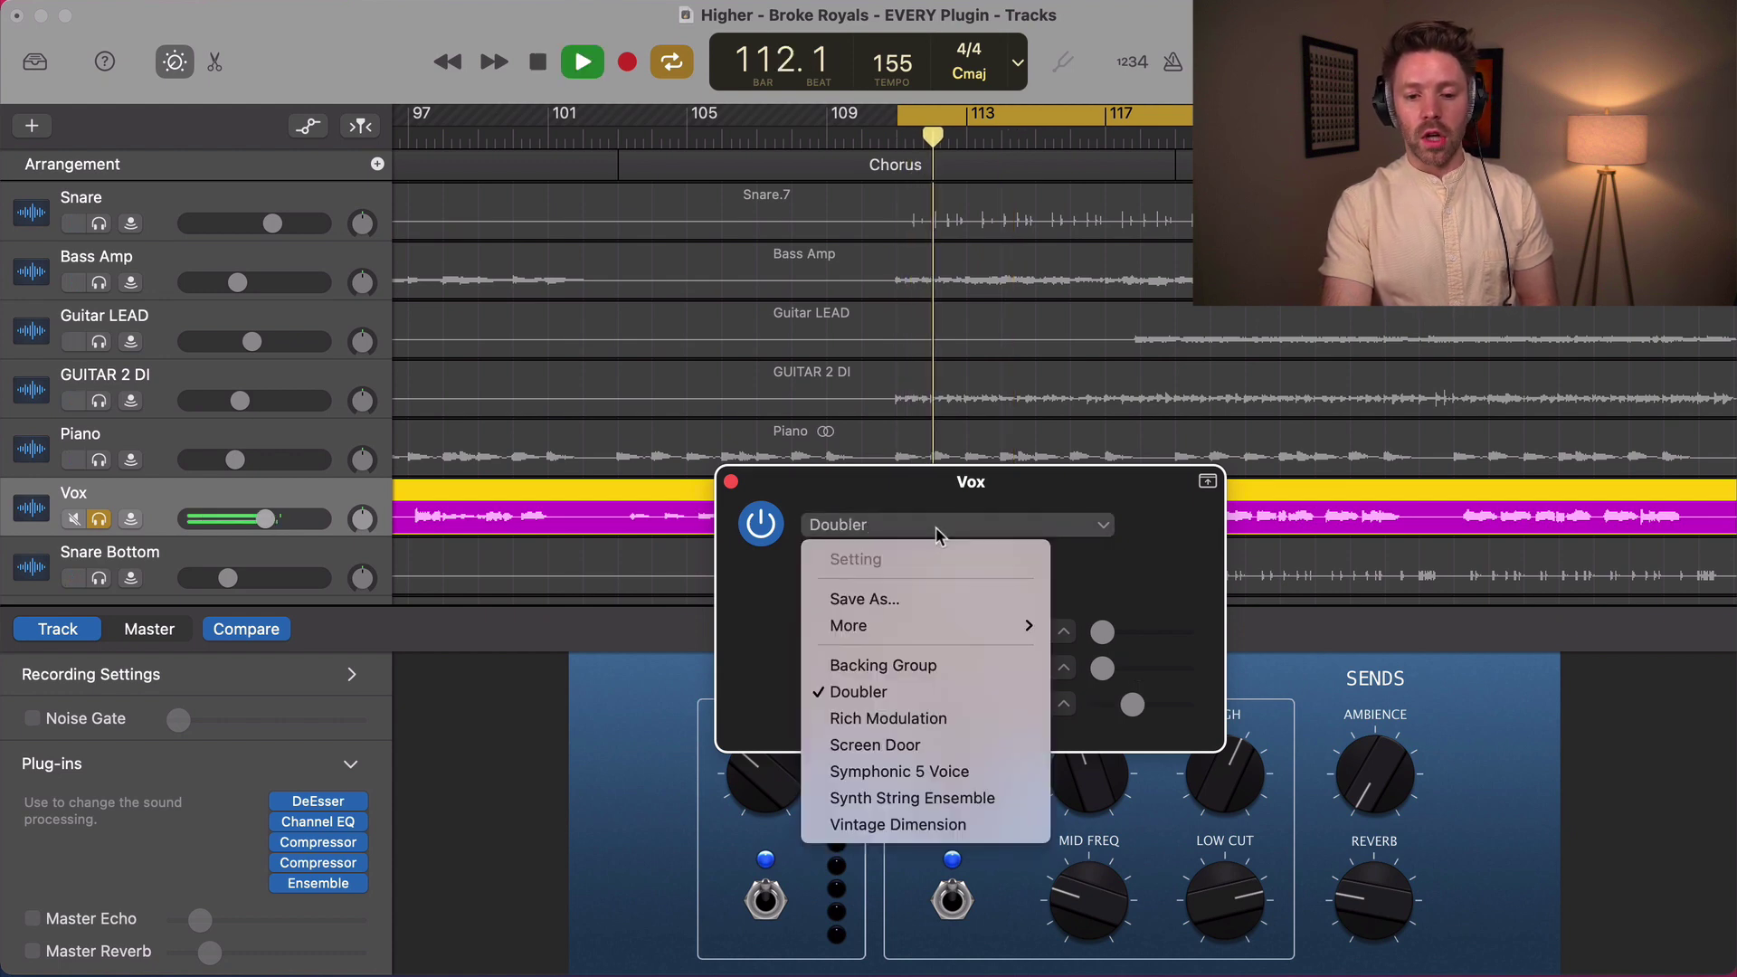
{"action": "left_click", "coordinate": [913, 823]}
{"action": "left_click", "coordinate": [858, 528]}
{"action": "left_click", "coordinate": [914, 797]}
{"action": "key", "text": "space"}
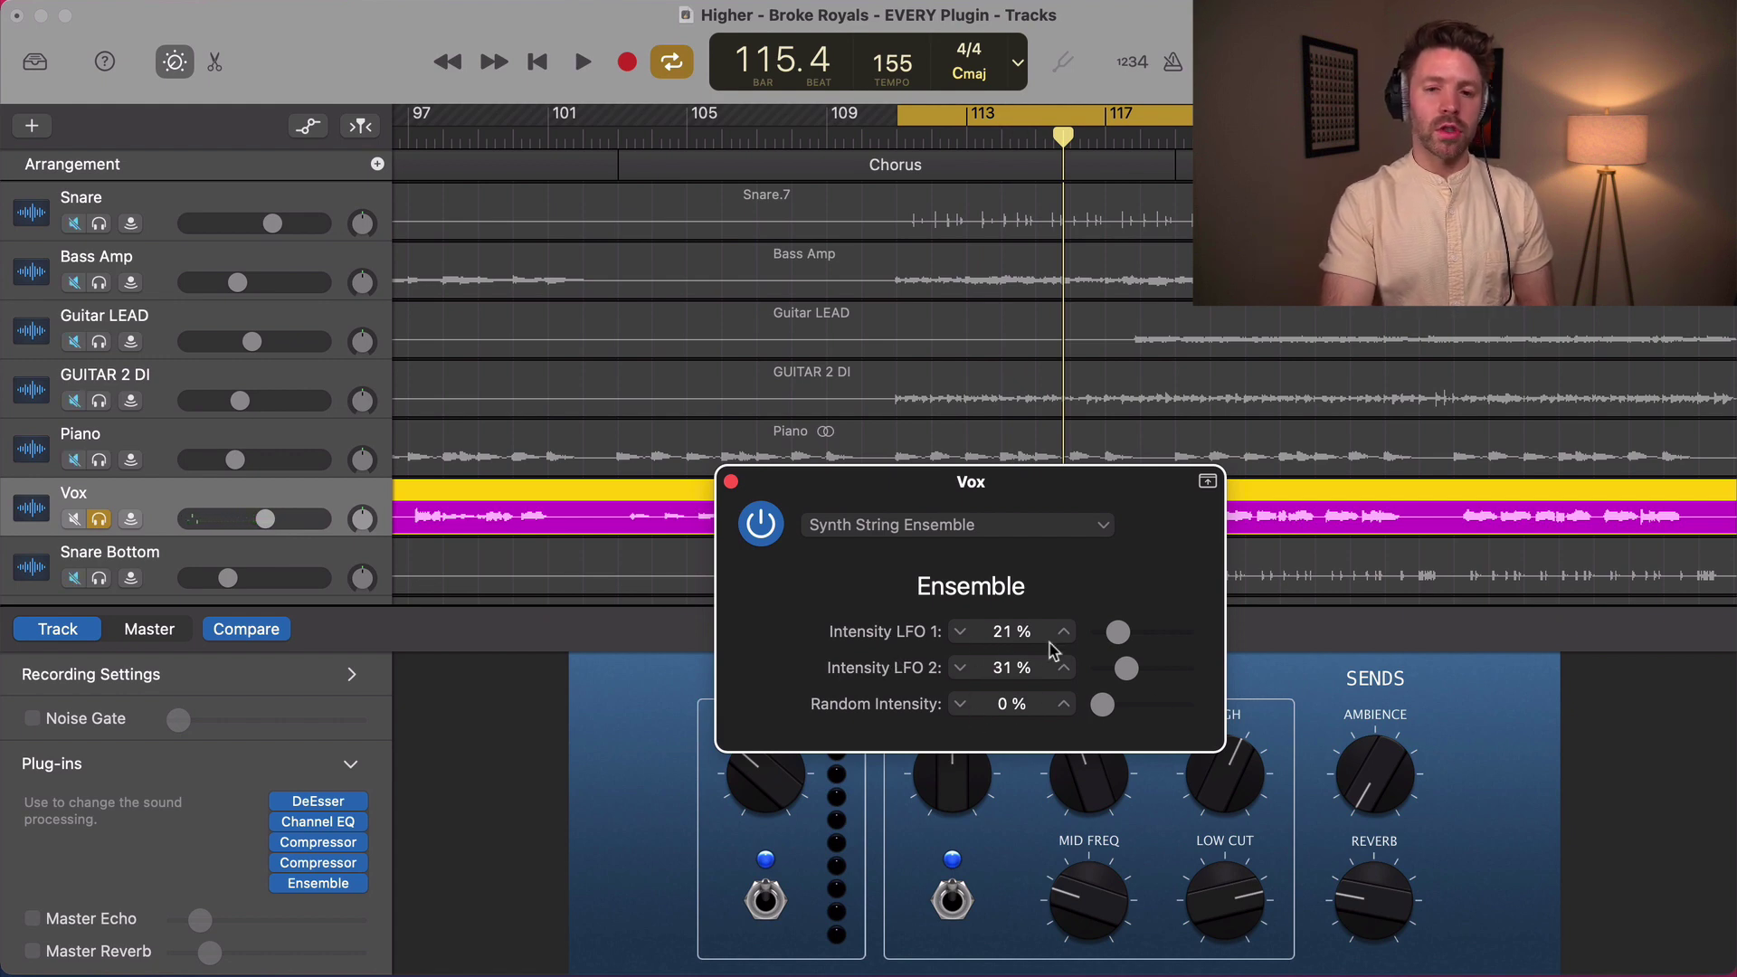
- Solo the Piano track instead of Vox and add the Flanger modulation plug-in to its empty slot
{"action": "left_click", "coordinate": [364, 887]}
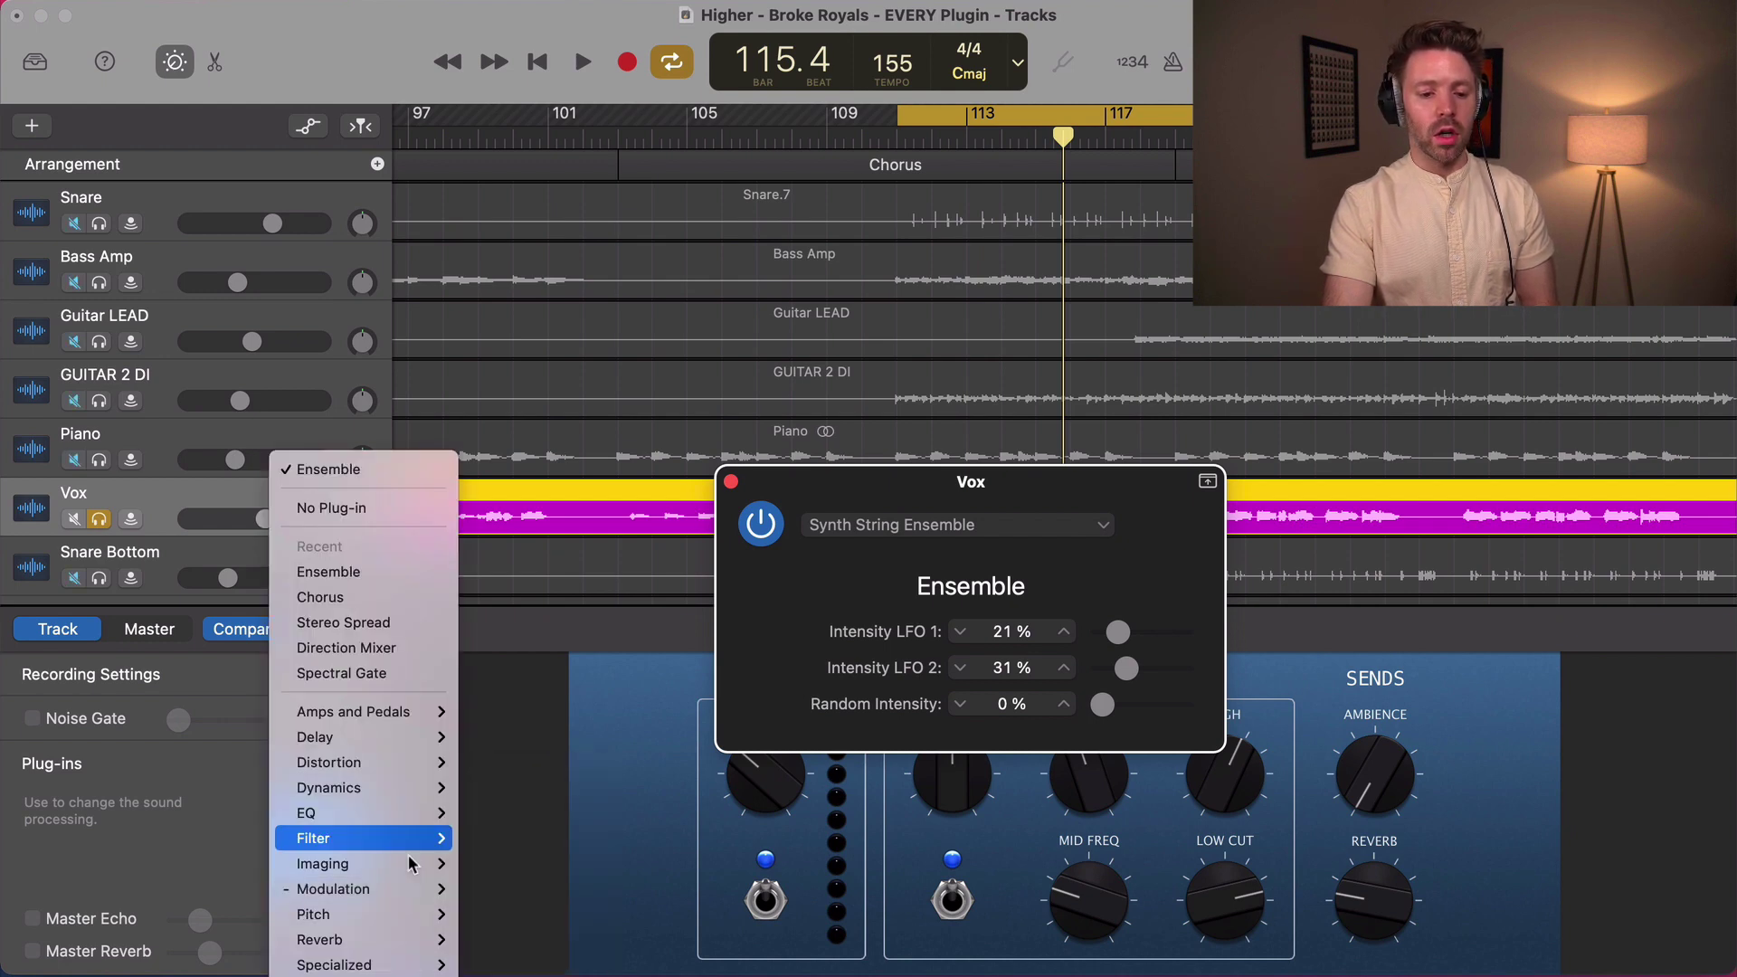
{"action": "left_click", "coordinate": [253, 879]}
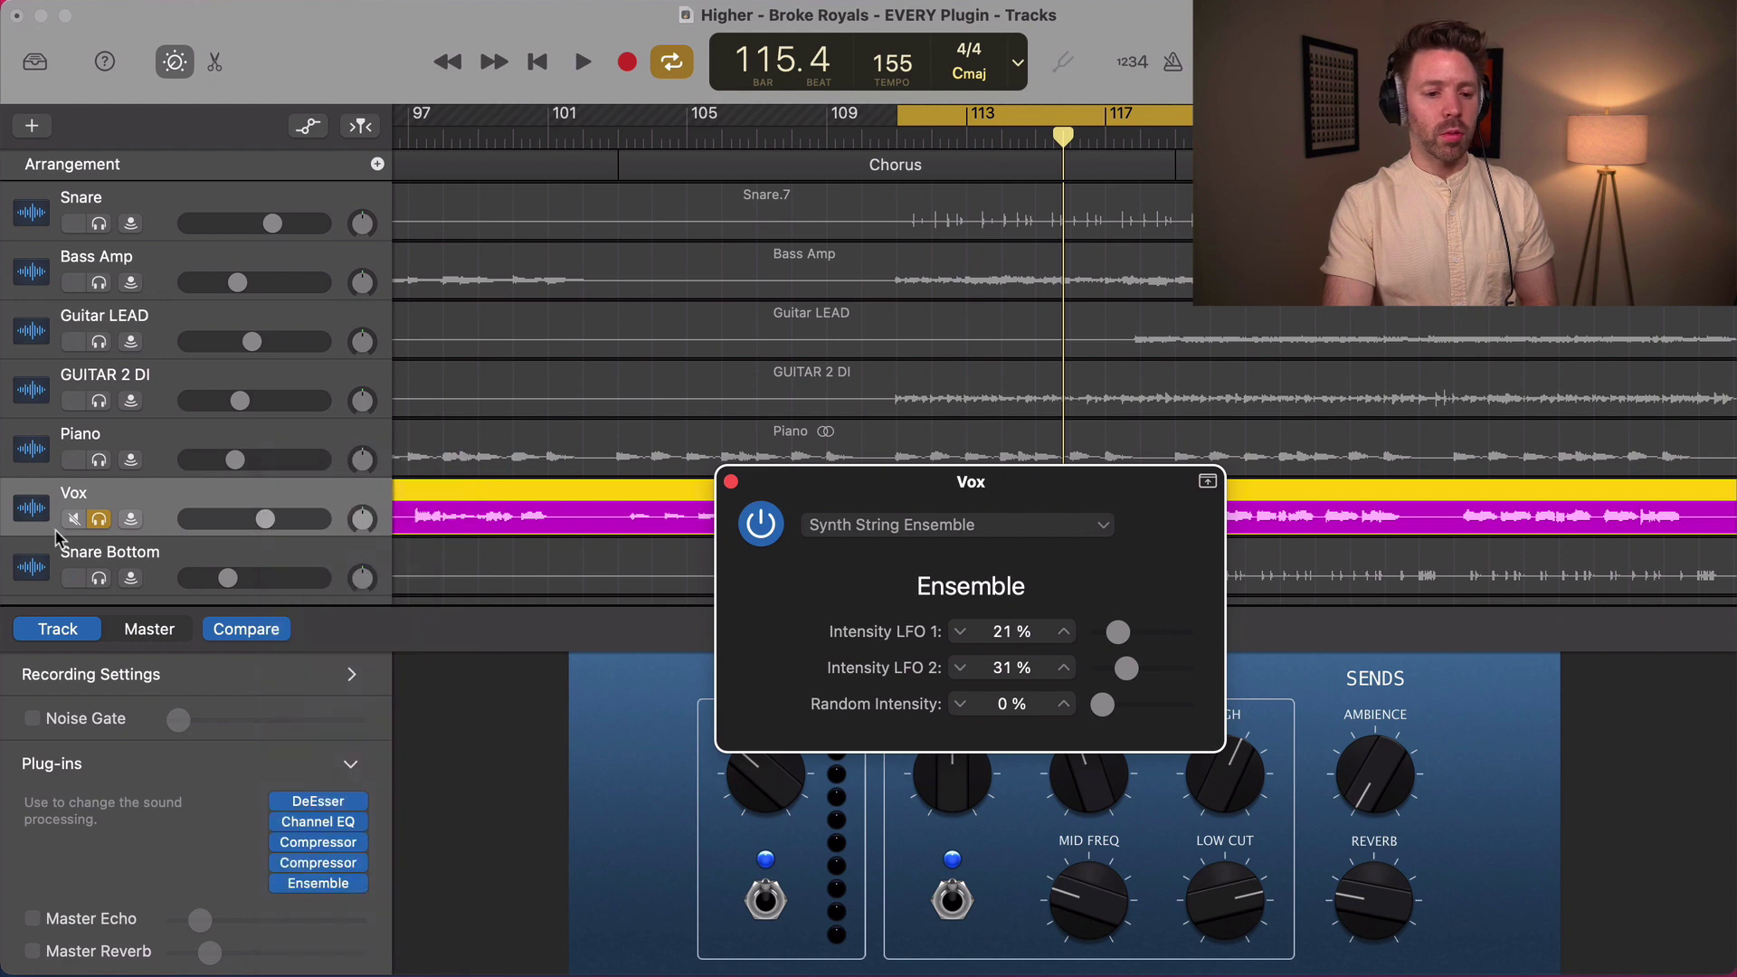
{"action": "left_click", "coordinate": [100, 520]}
{"action": "left_click", "coordinate": [99, 460]}
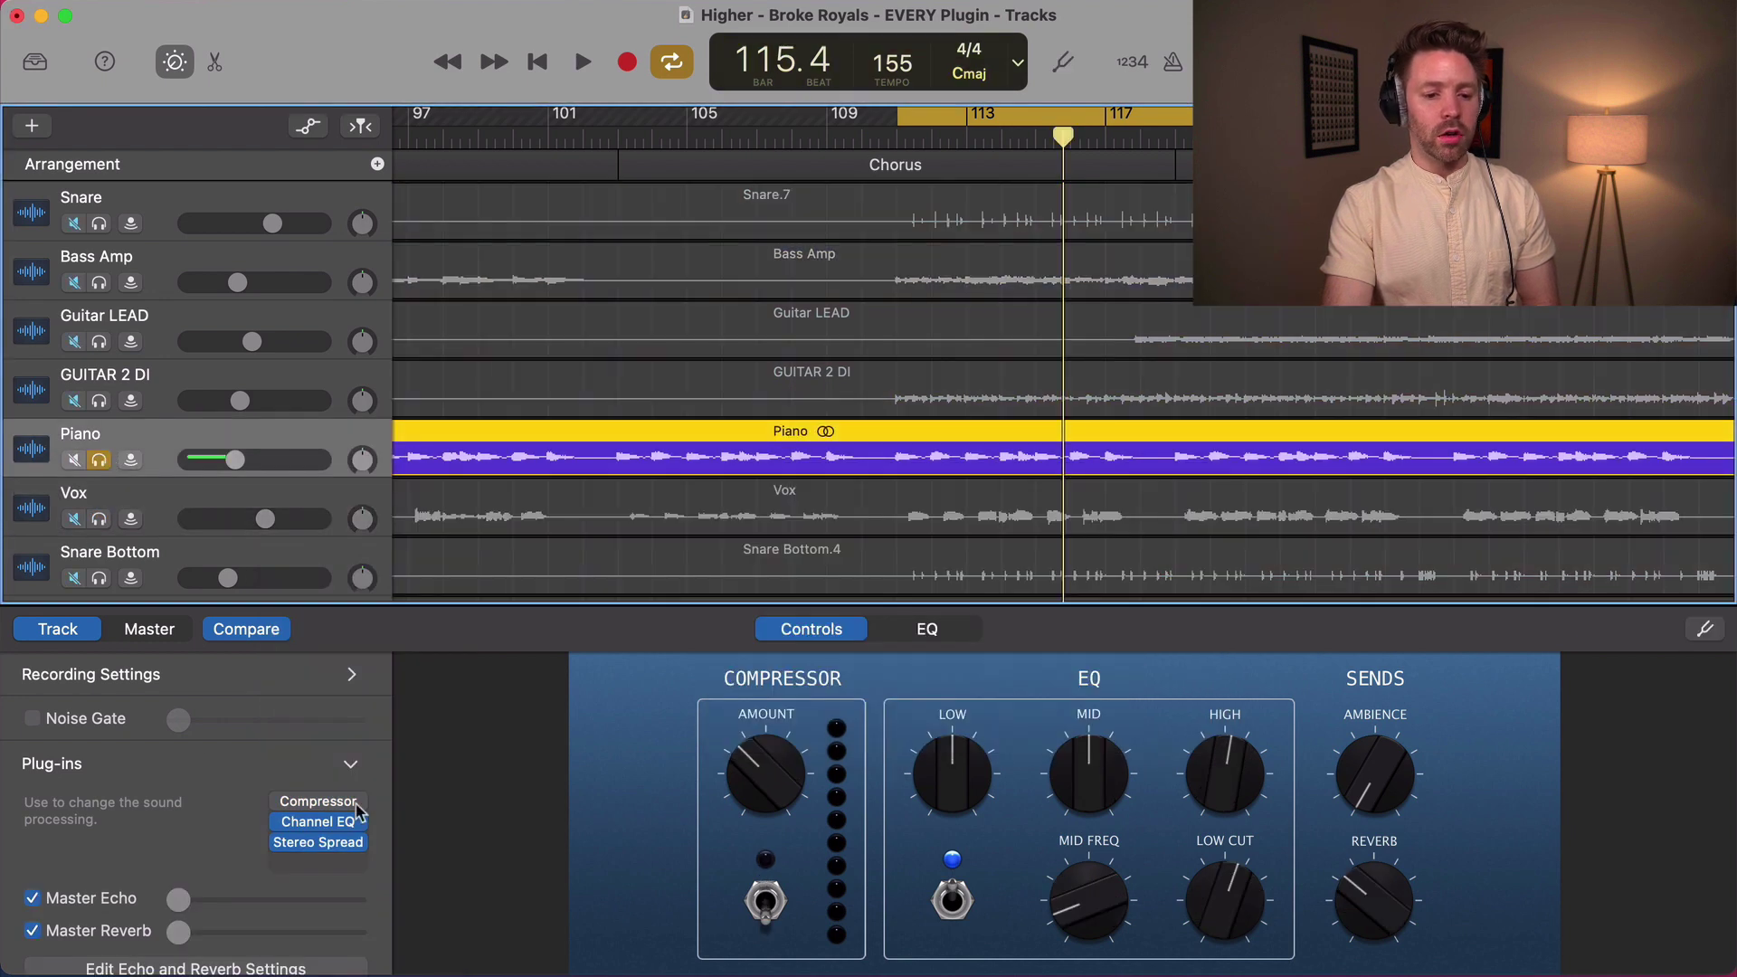
{"action": "left_click", "coordinate": [325, 862]}
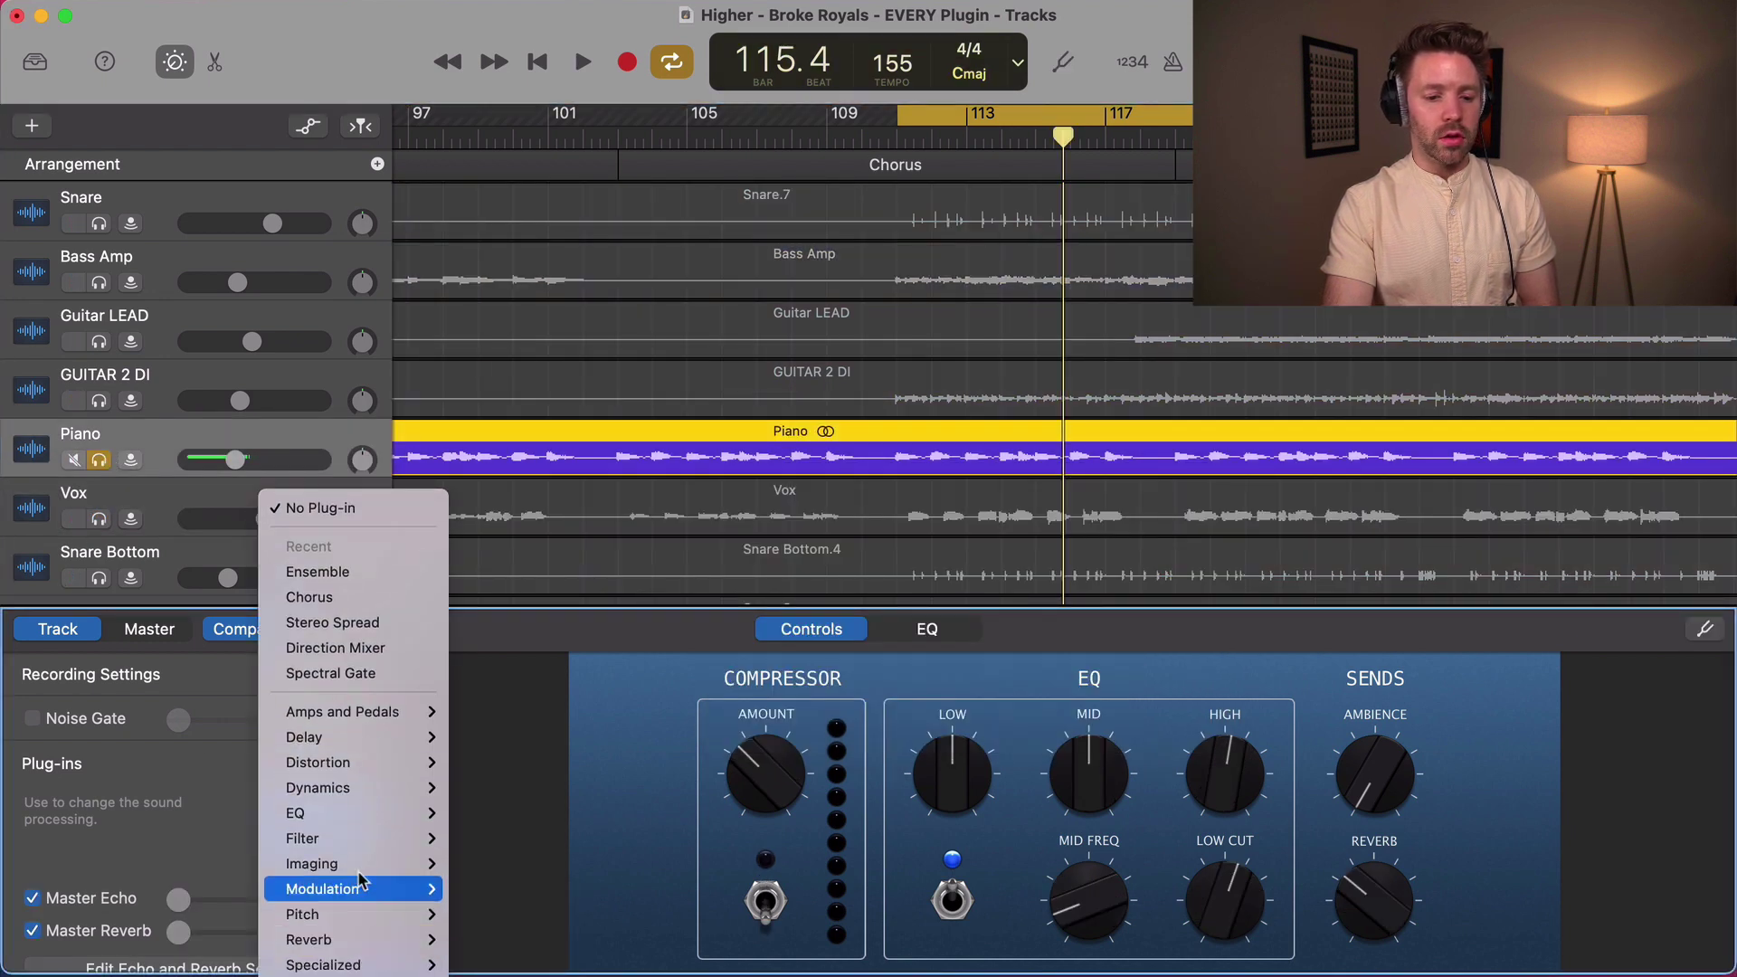
{"action": "mouse_move", "coordinate": [420, 889]}
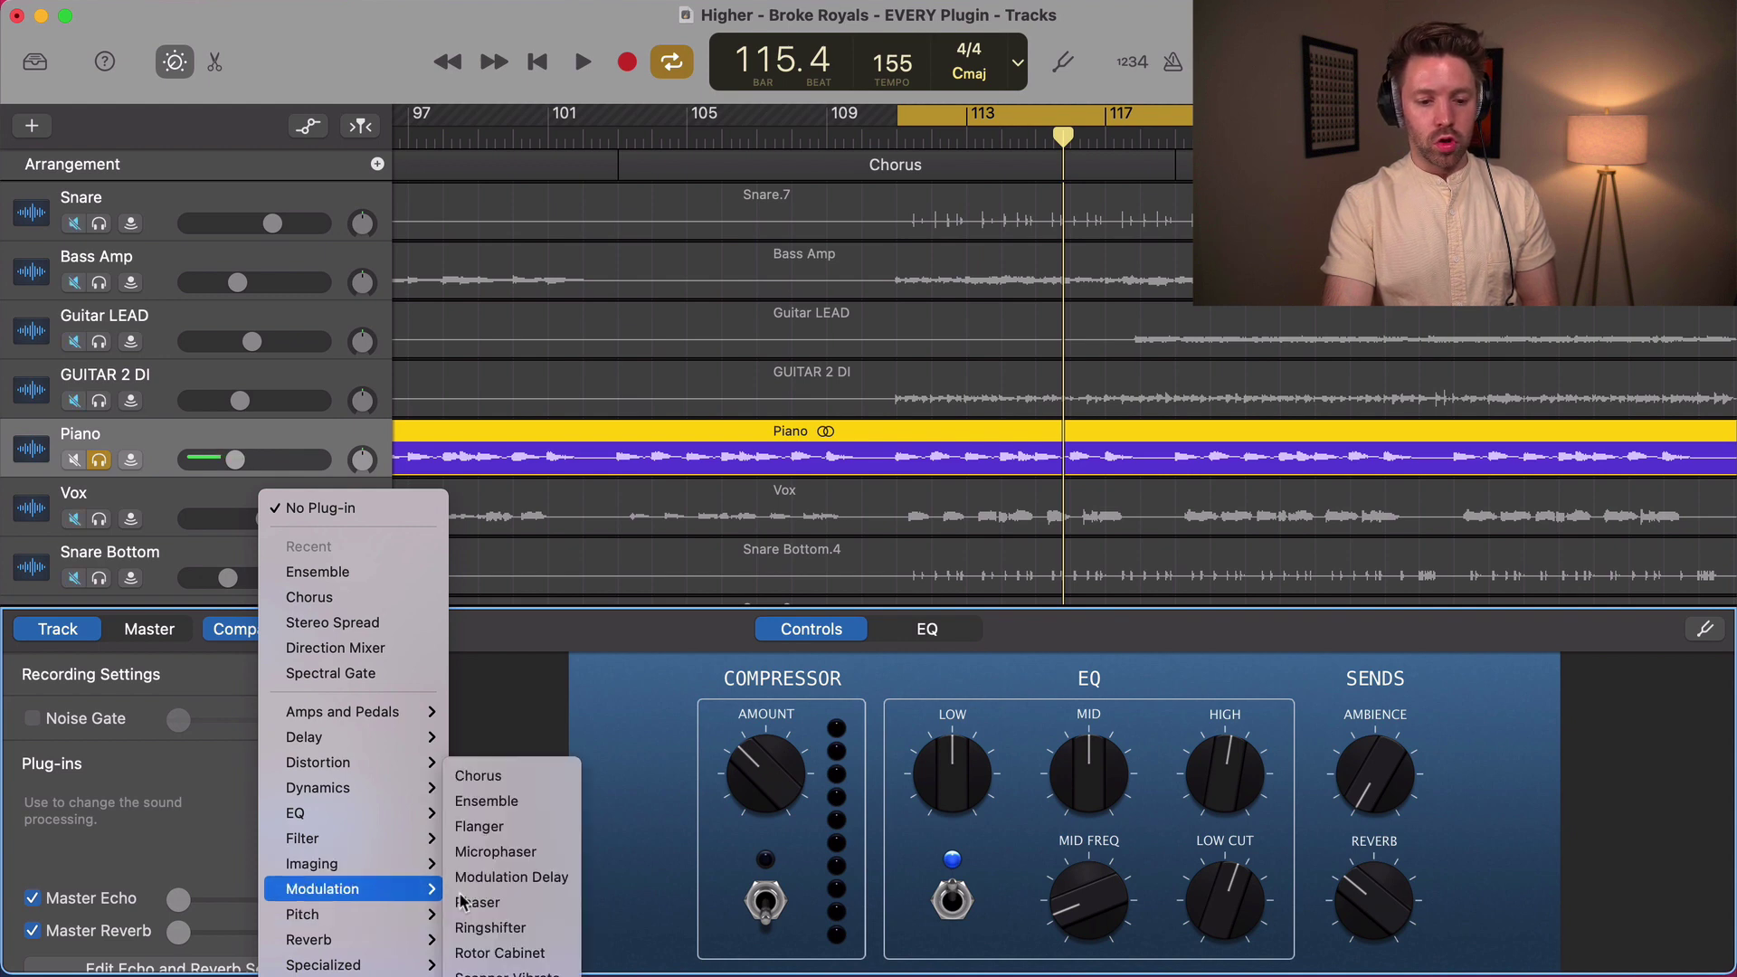
{"action": "left_click", "coordinate": [479, 826]}
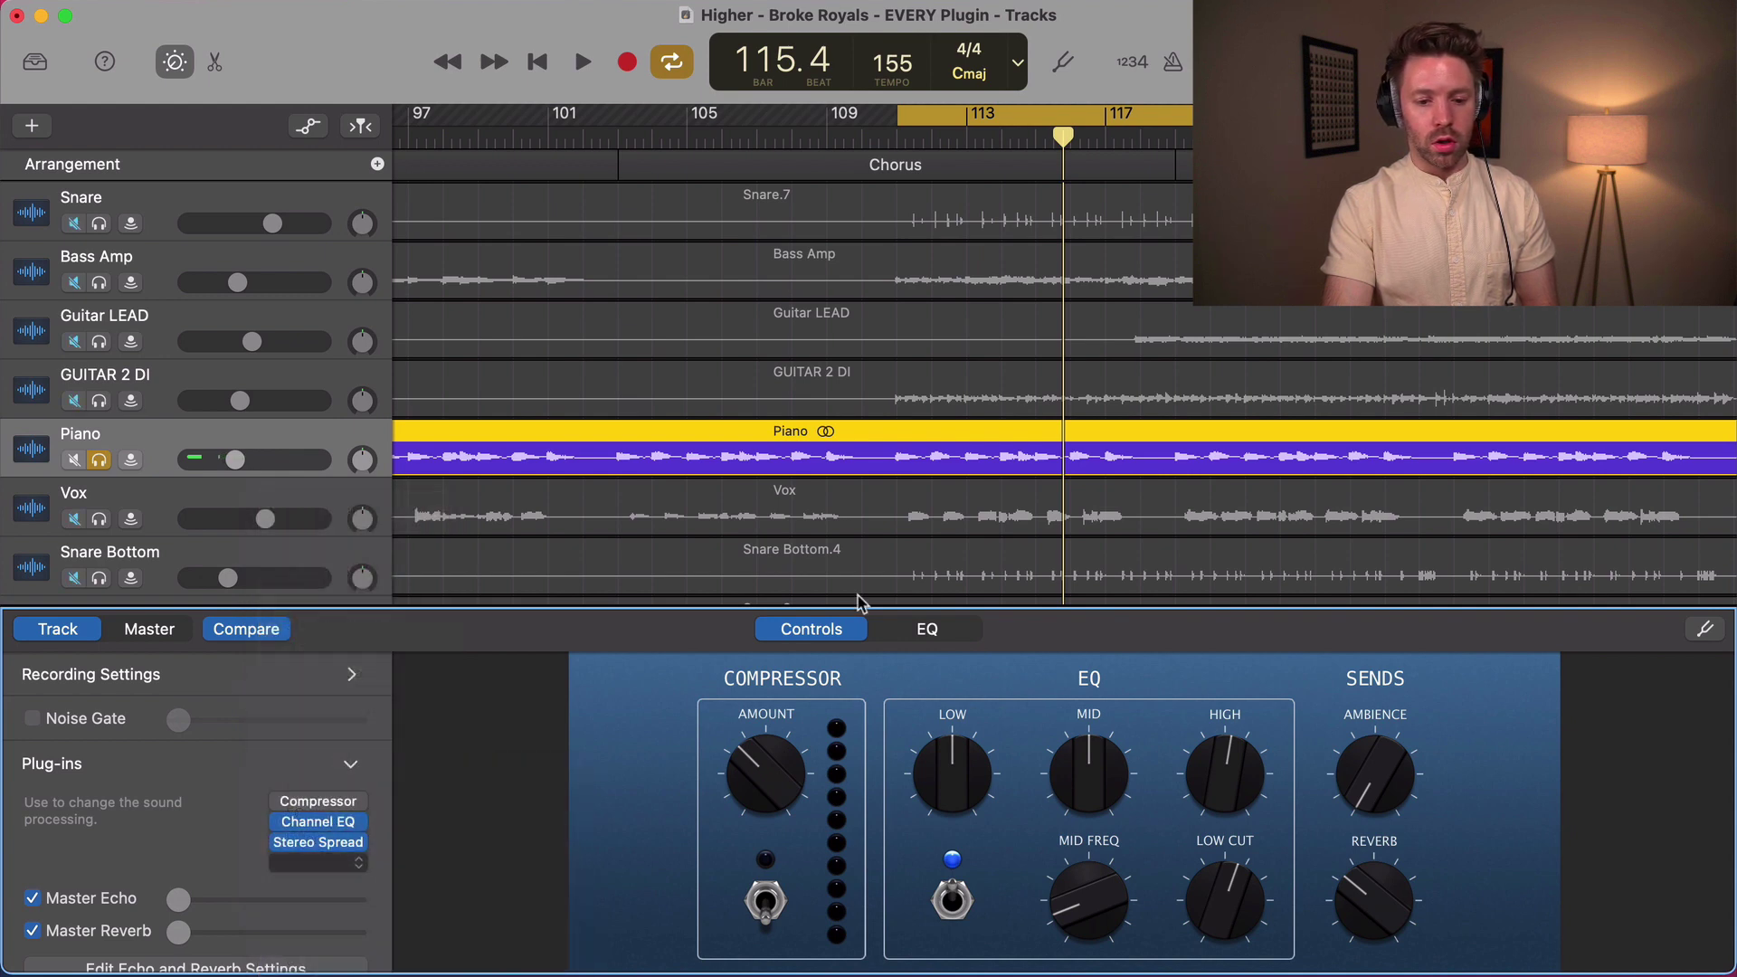
- Play the Piano track with Flanger's mix at 100 %, compare Flanger off and on, and turn off Stereo Spread
{"action": "key", "text": "space"}
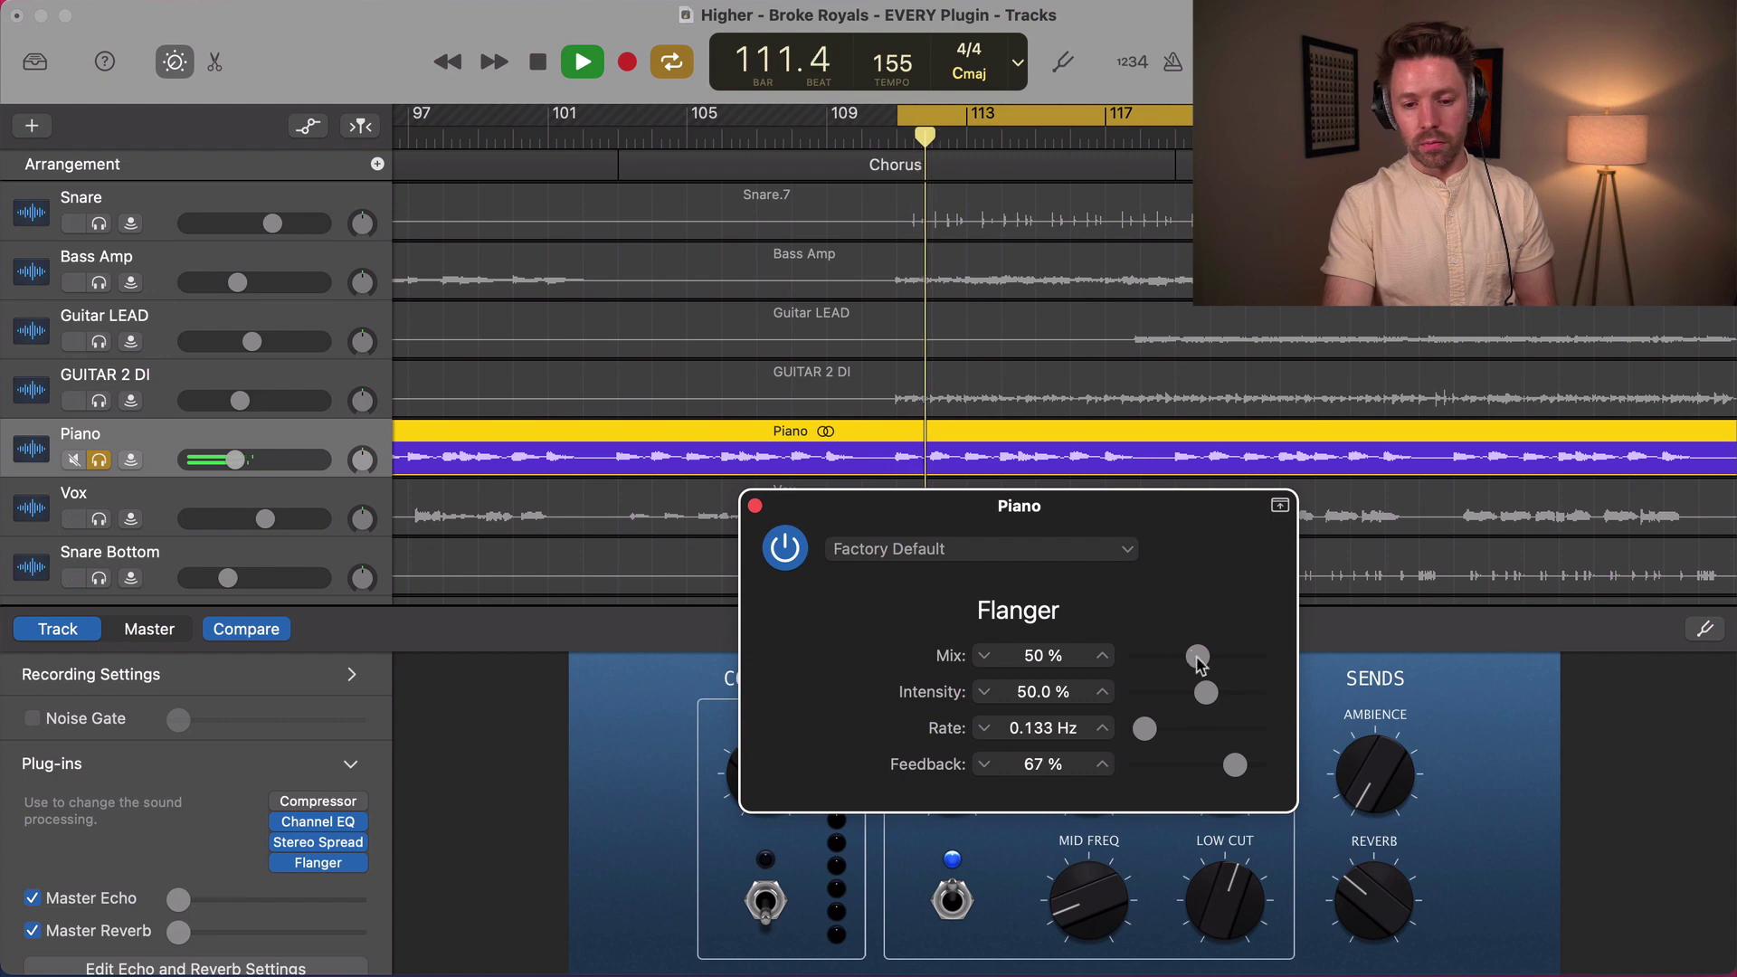
{"action": "left_click_drag", "start_coordinate": [1198, 657], "coordinate": [1257, 656]}
{"action": "left_click", "coordinate": [785, 547]}
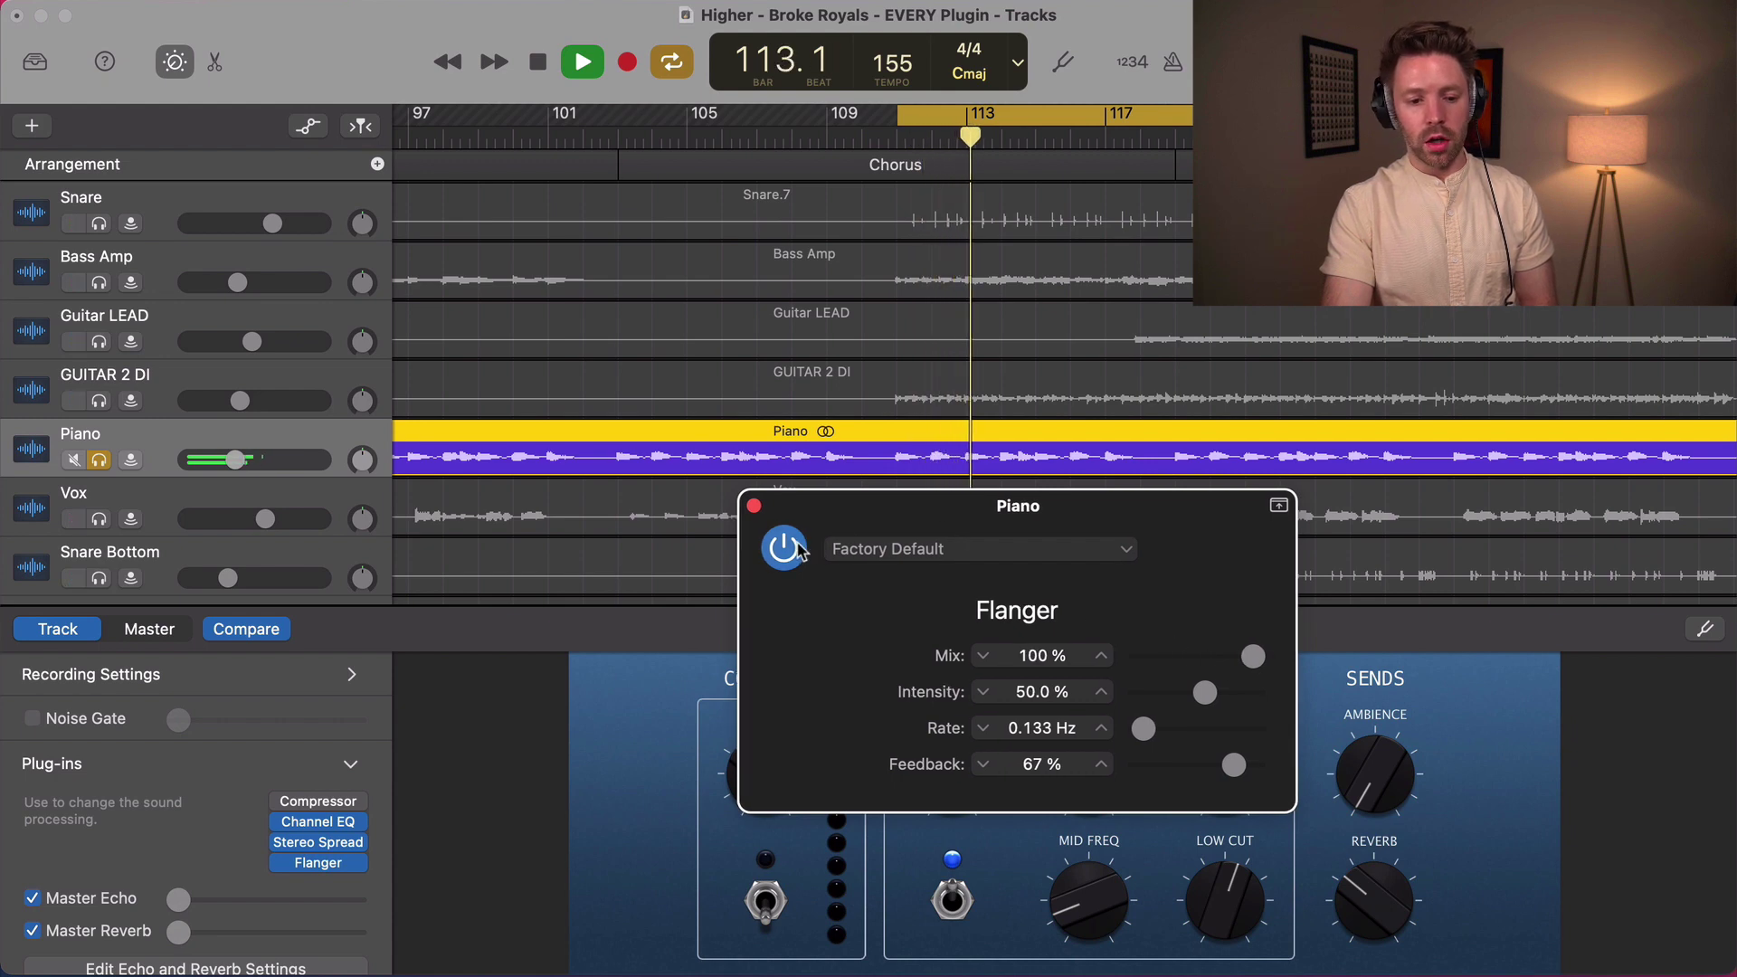
{"action": "left_click", "coordinate": [785, 547]}
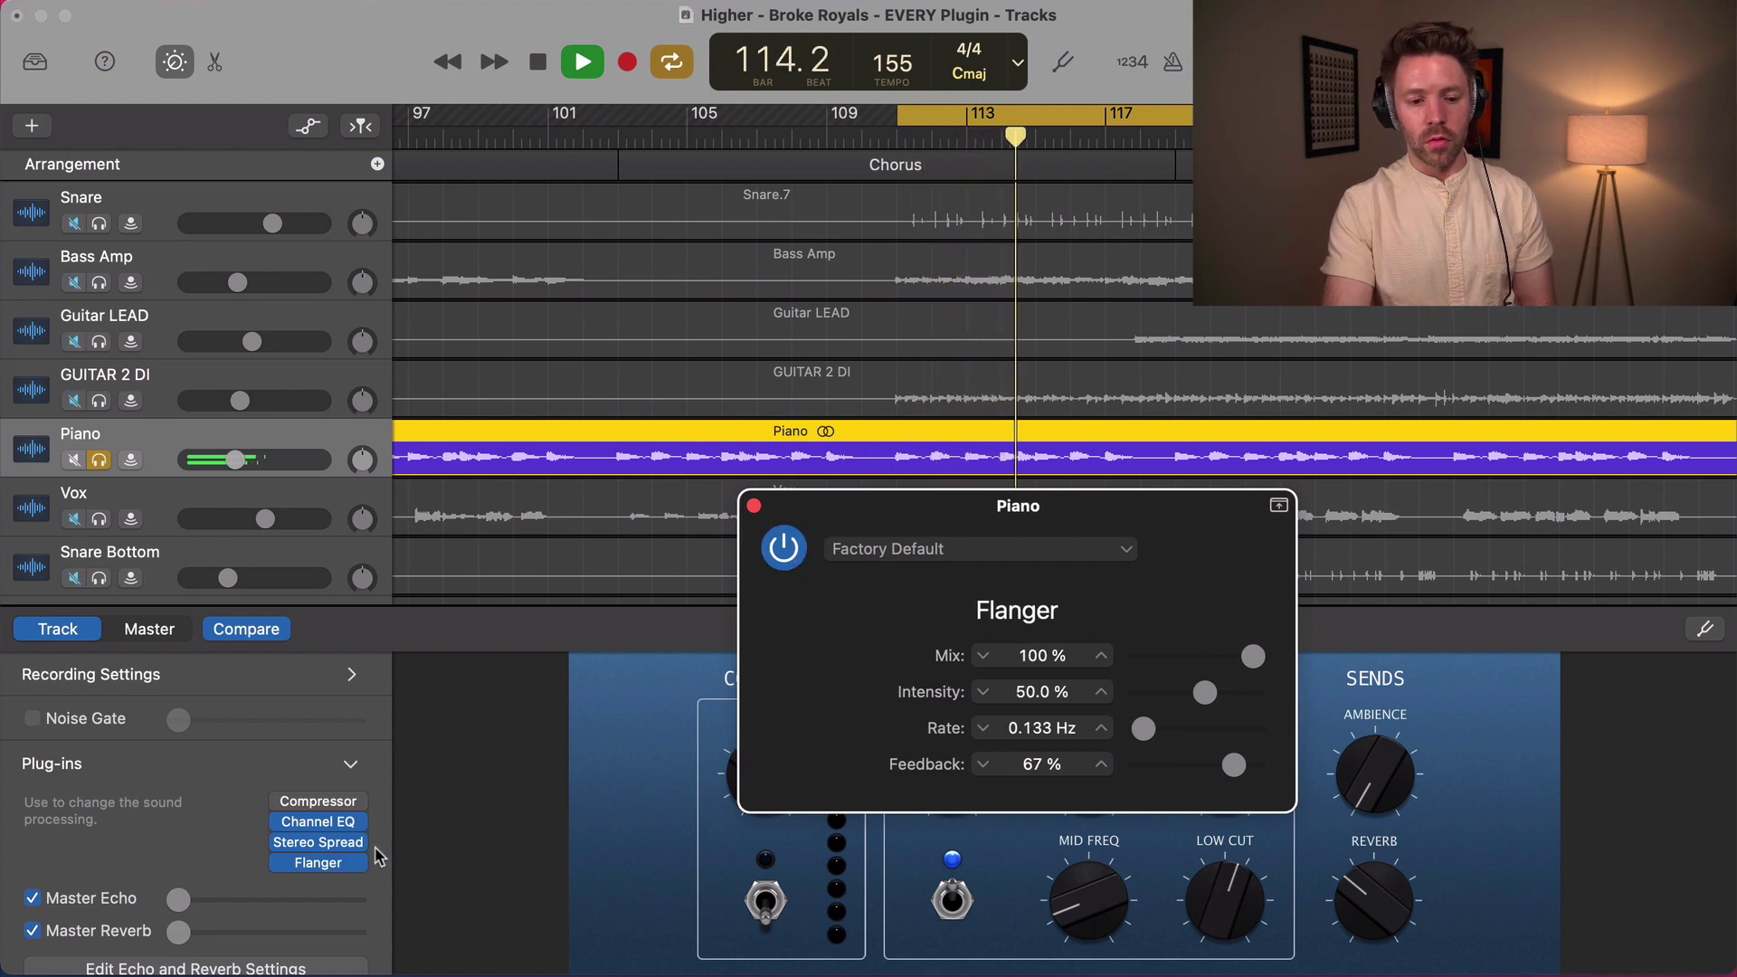
{"action": "mouse_move", "coordinate": [300, 849]}
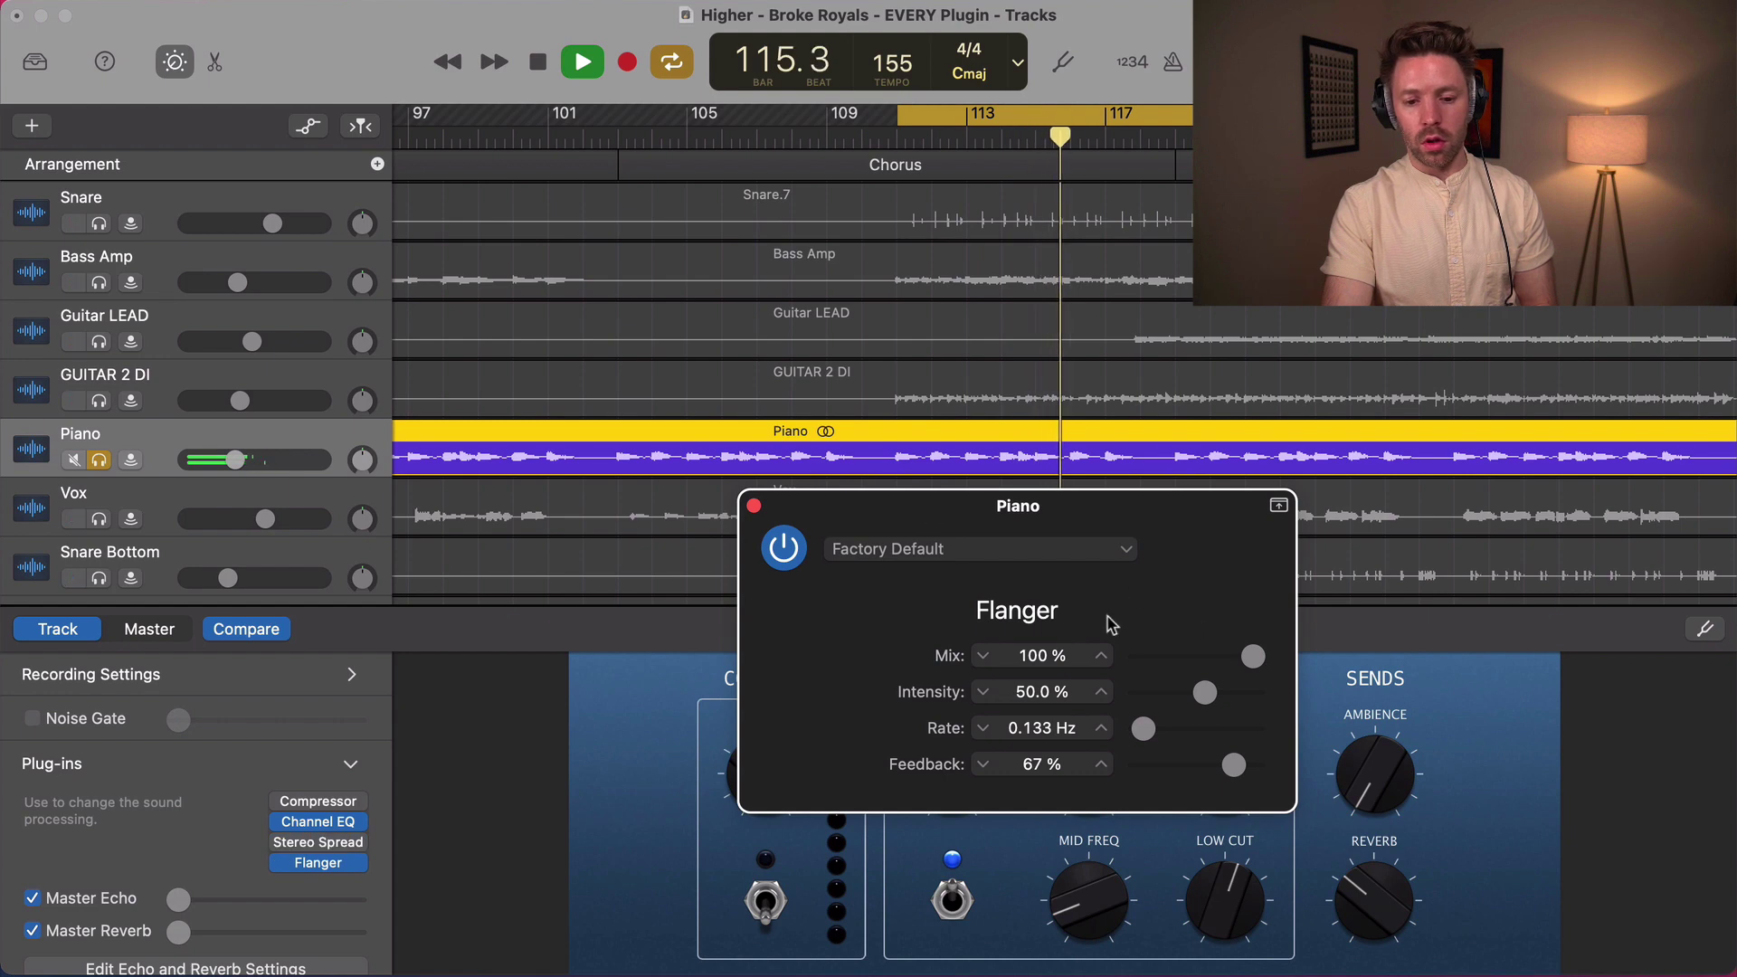
- Load Flanger's Intensity Tuned Flange preset, vary its intensity down to 14.5 %, and stop playback
{"action": "left_click", "coordinate": [1078, 560]}
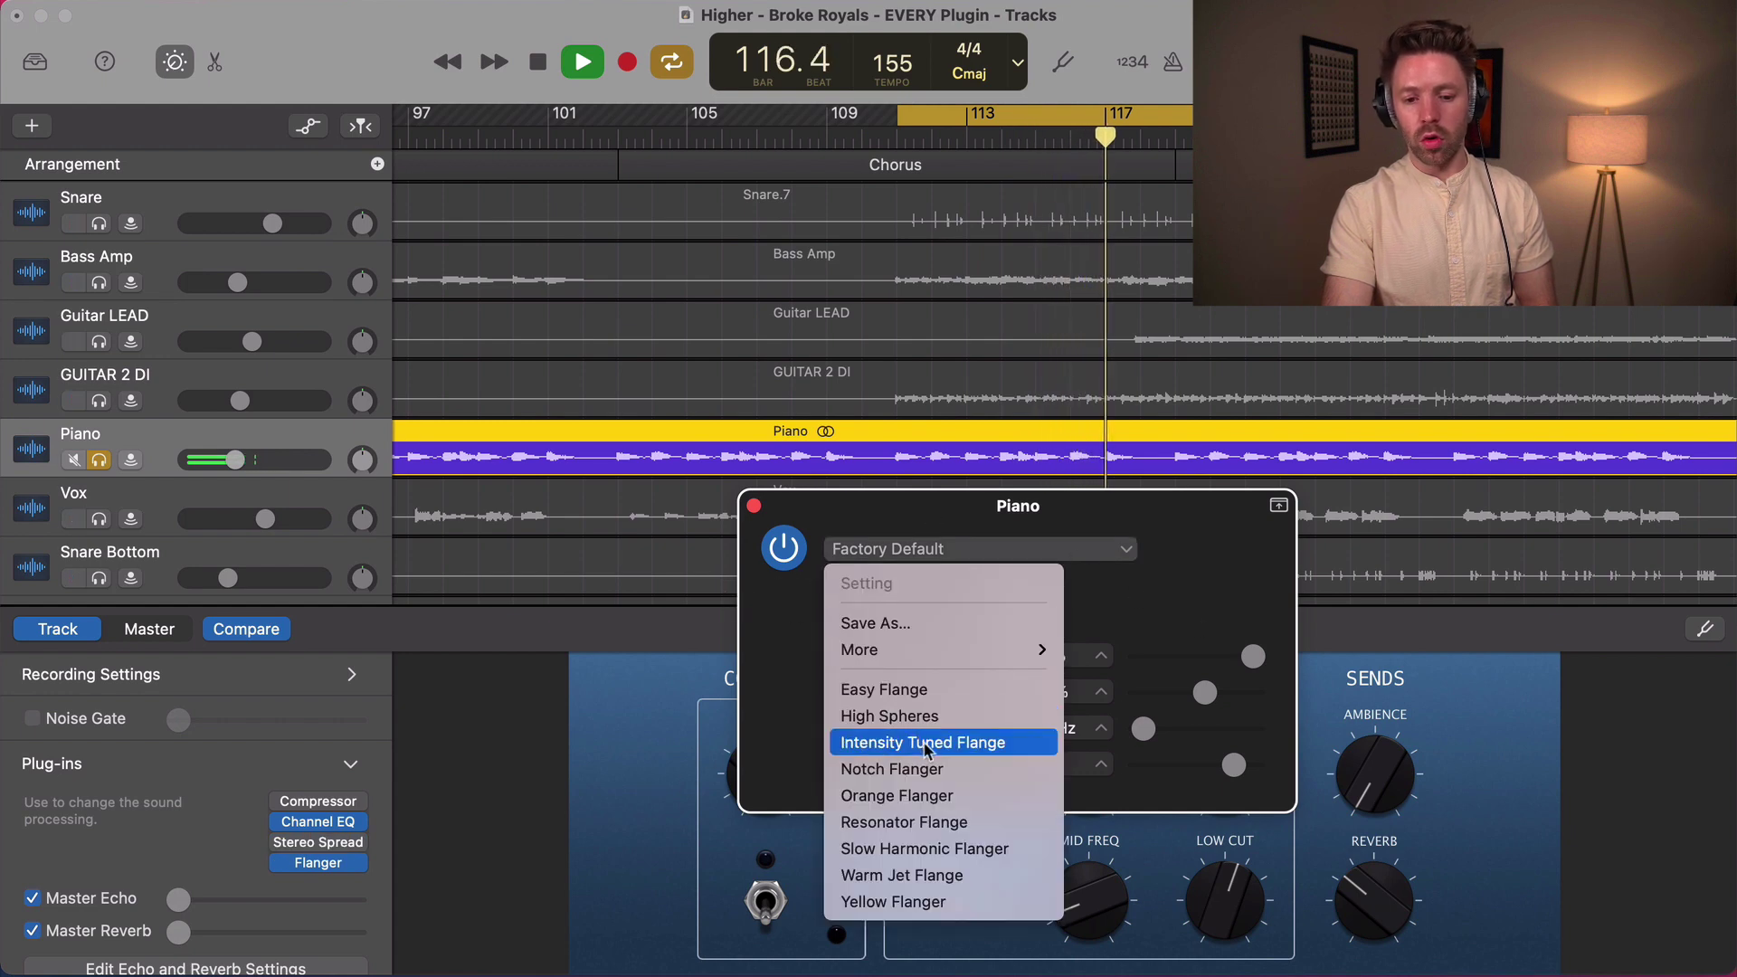
{"action": "left_click", "coordinate": [923, 741]}
{"action": "left_click_drag", "start_coordinate": [1170, 694], "coordinate": [1192, 701]}
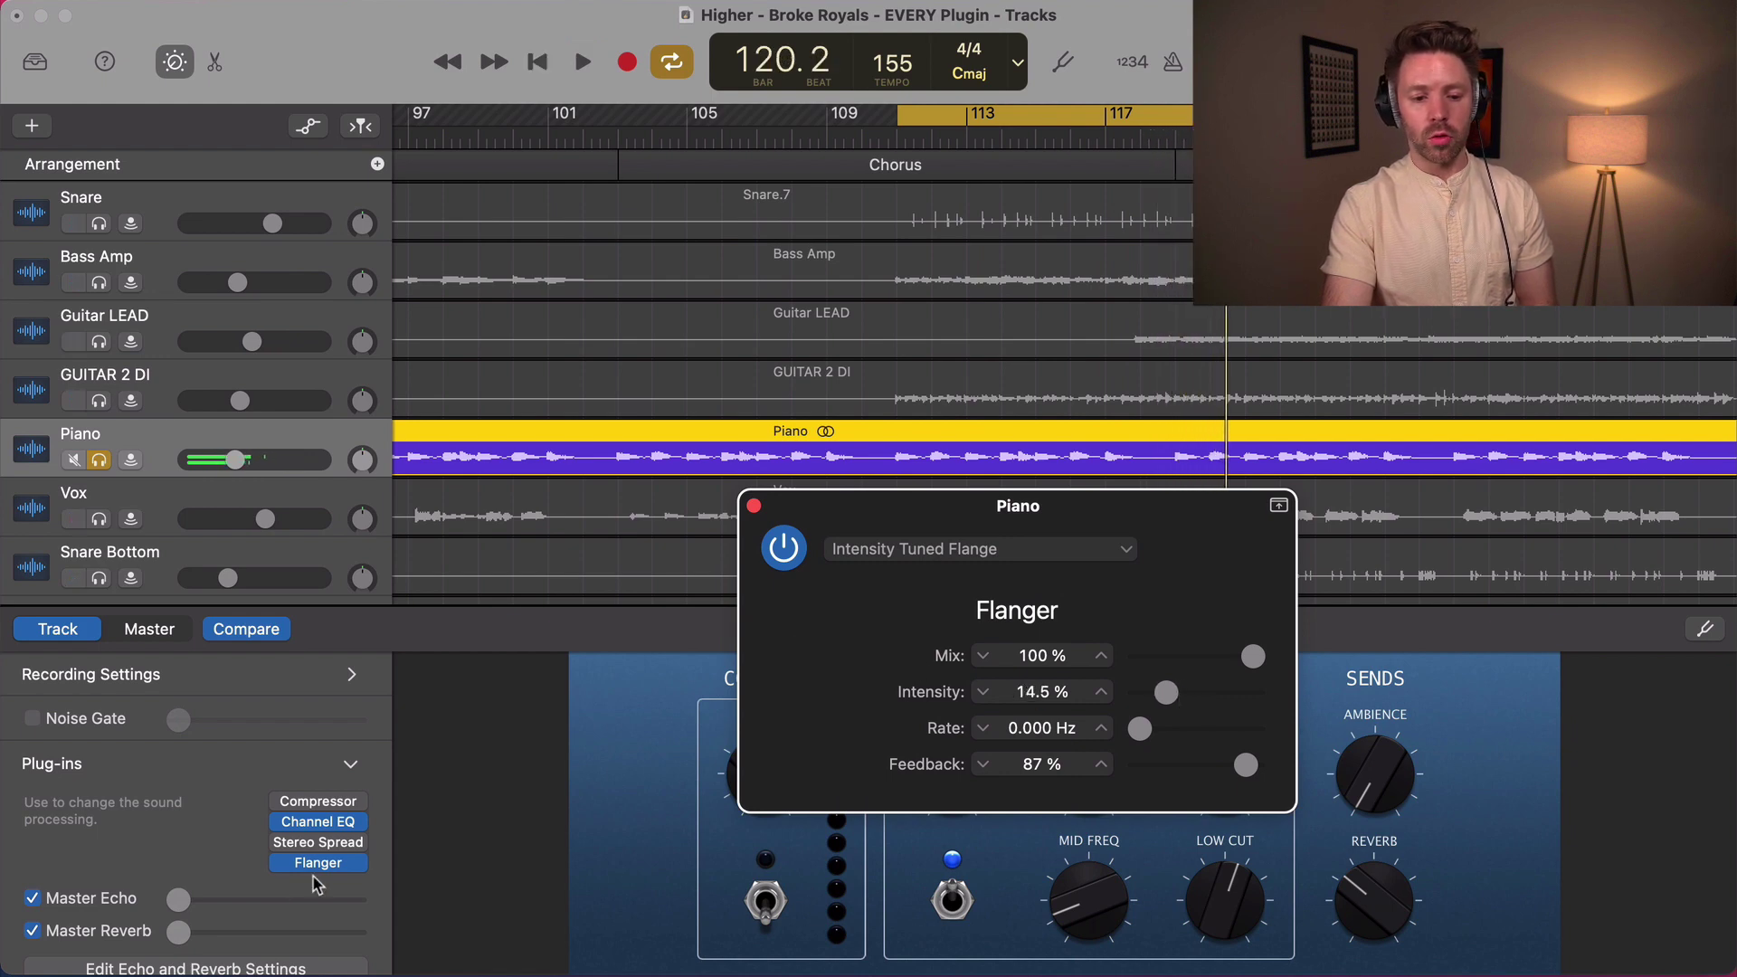
- Replace the Piano track's Flanger with Microphaser, and replace that with Phaser
{"action": "left_click", "coordinate": [365, 867]}
{"action": "mouse_move", "coordinate": [425, 888]}
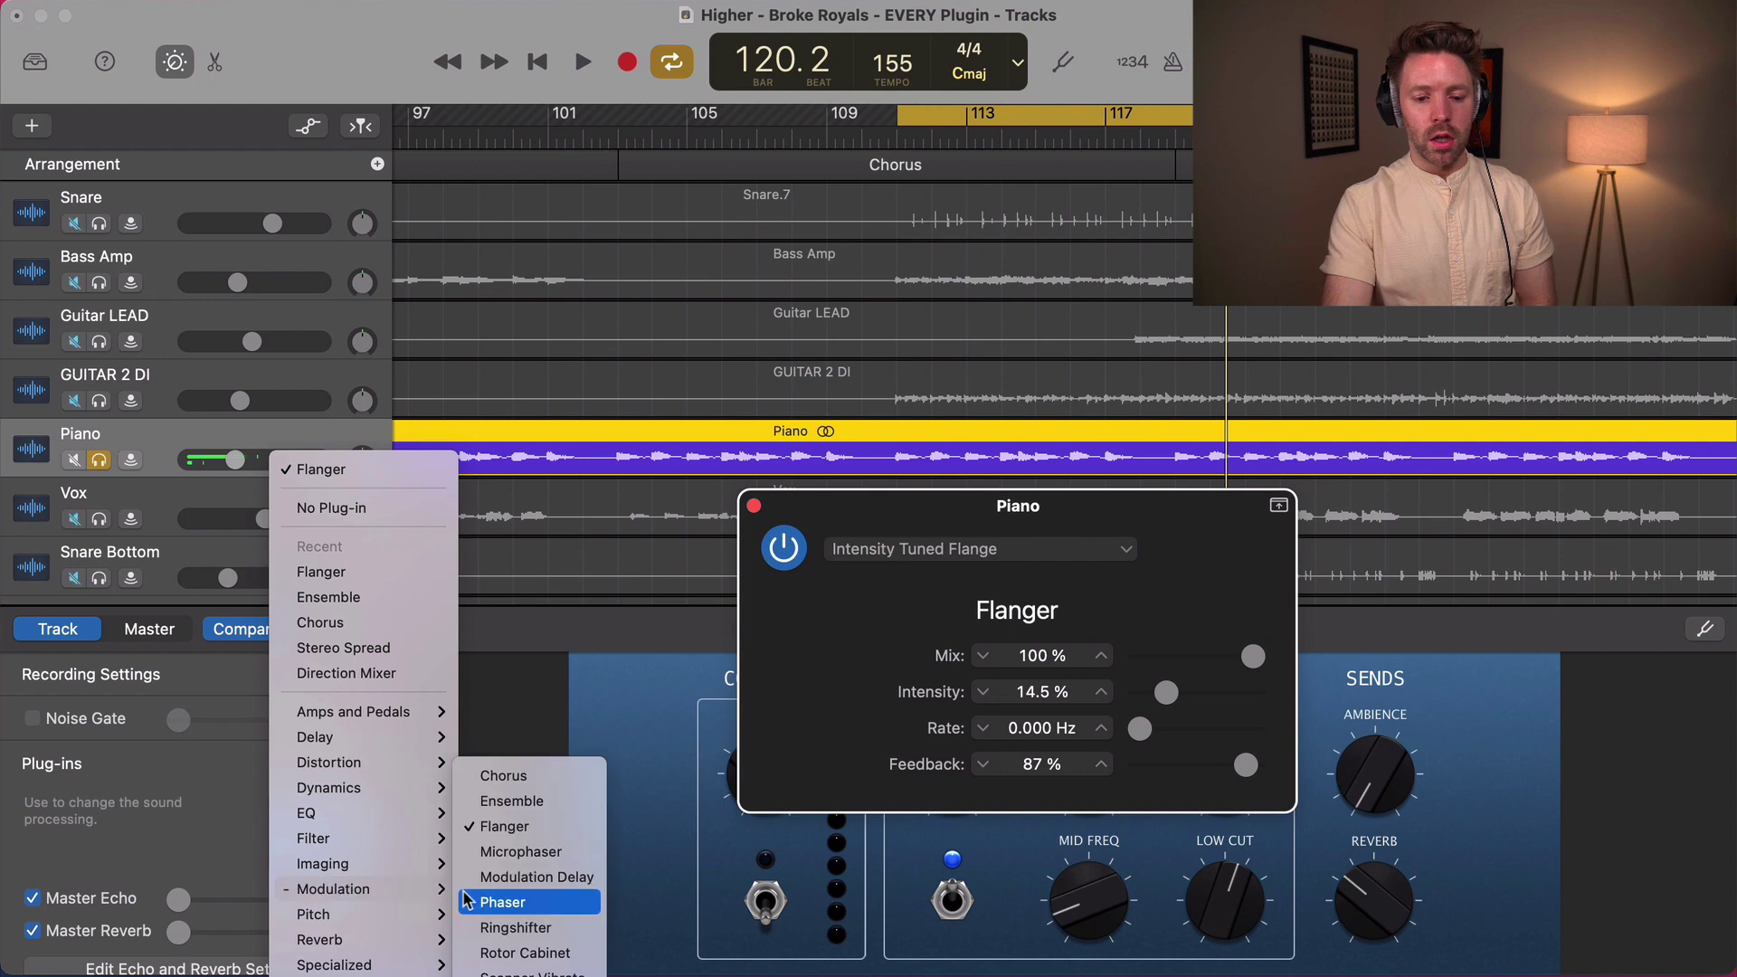
{"action": "left_click", "coordinate": [522, 850]}
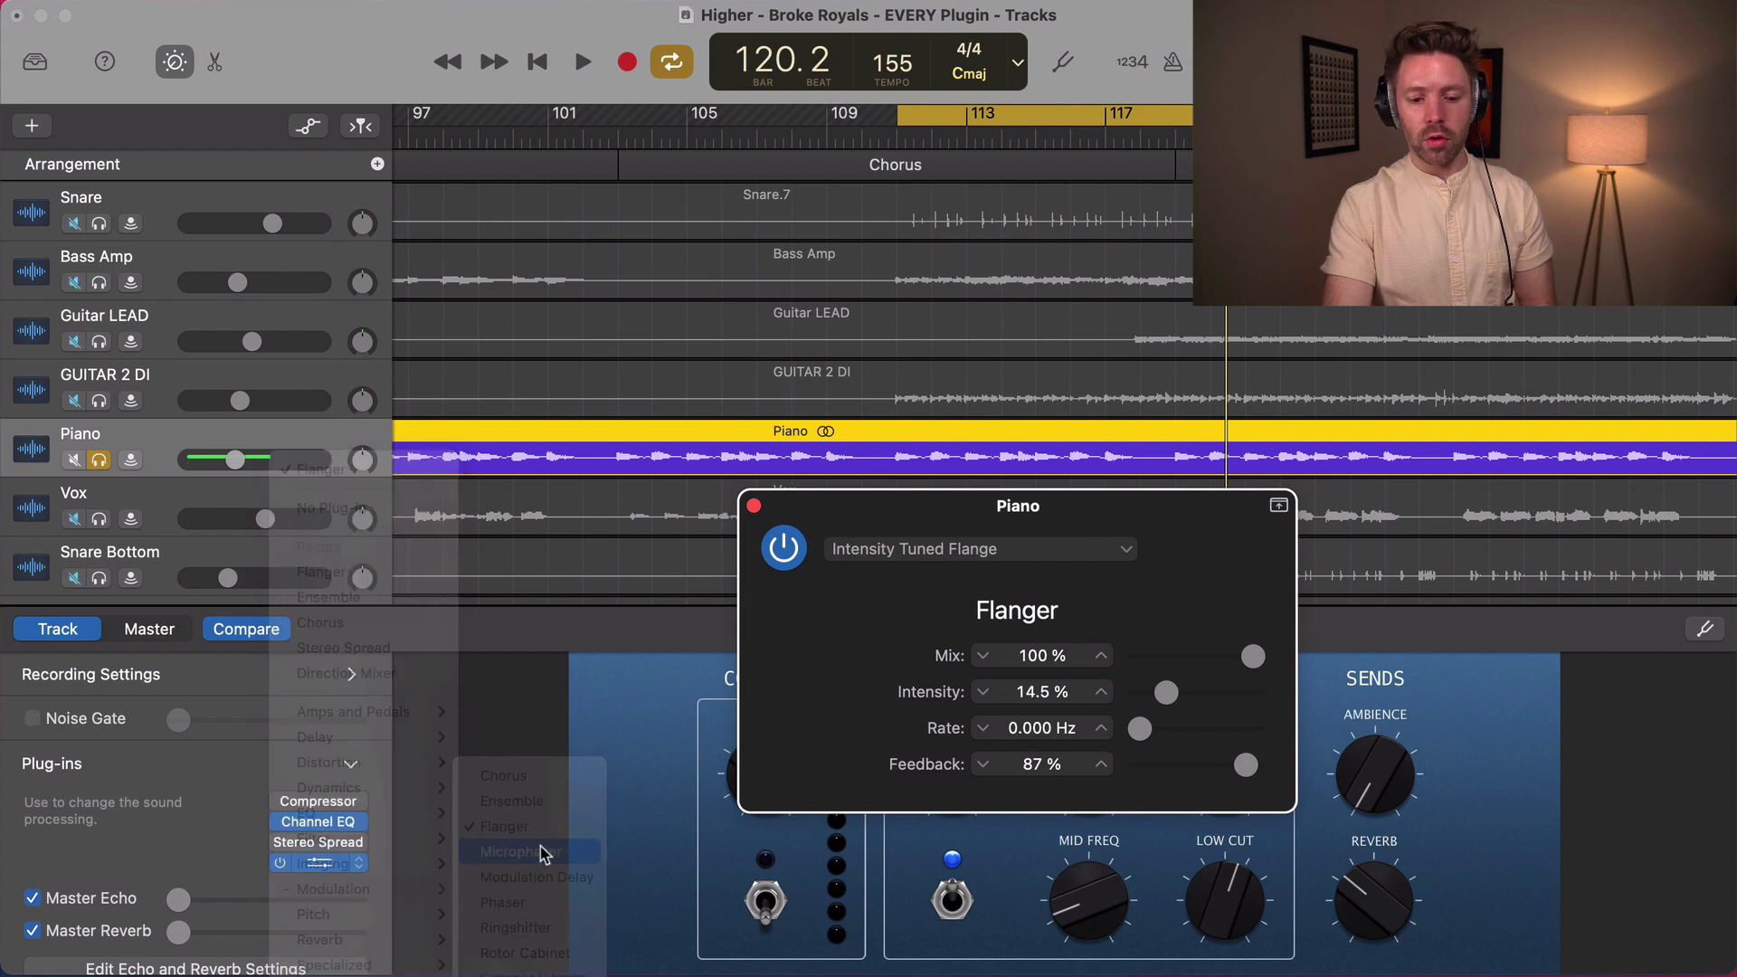
{"action": "left_click", "coordinate": [365, 869]}
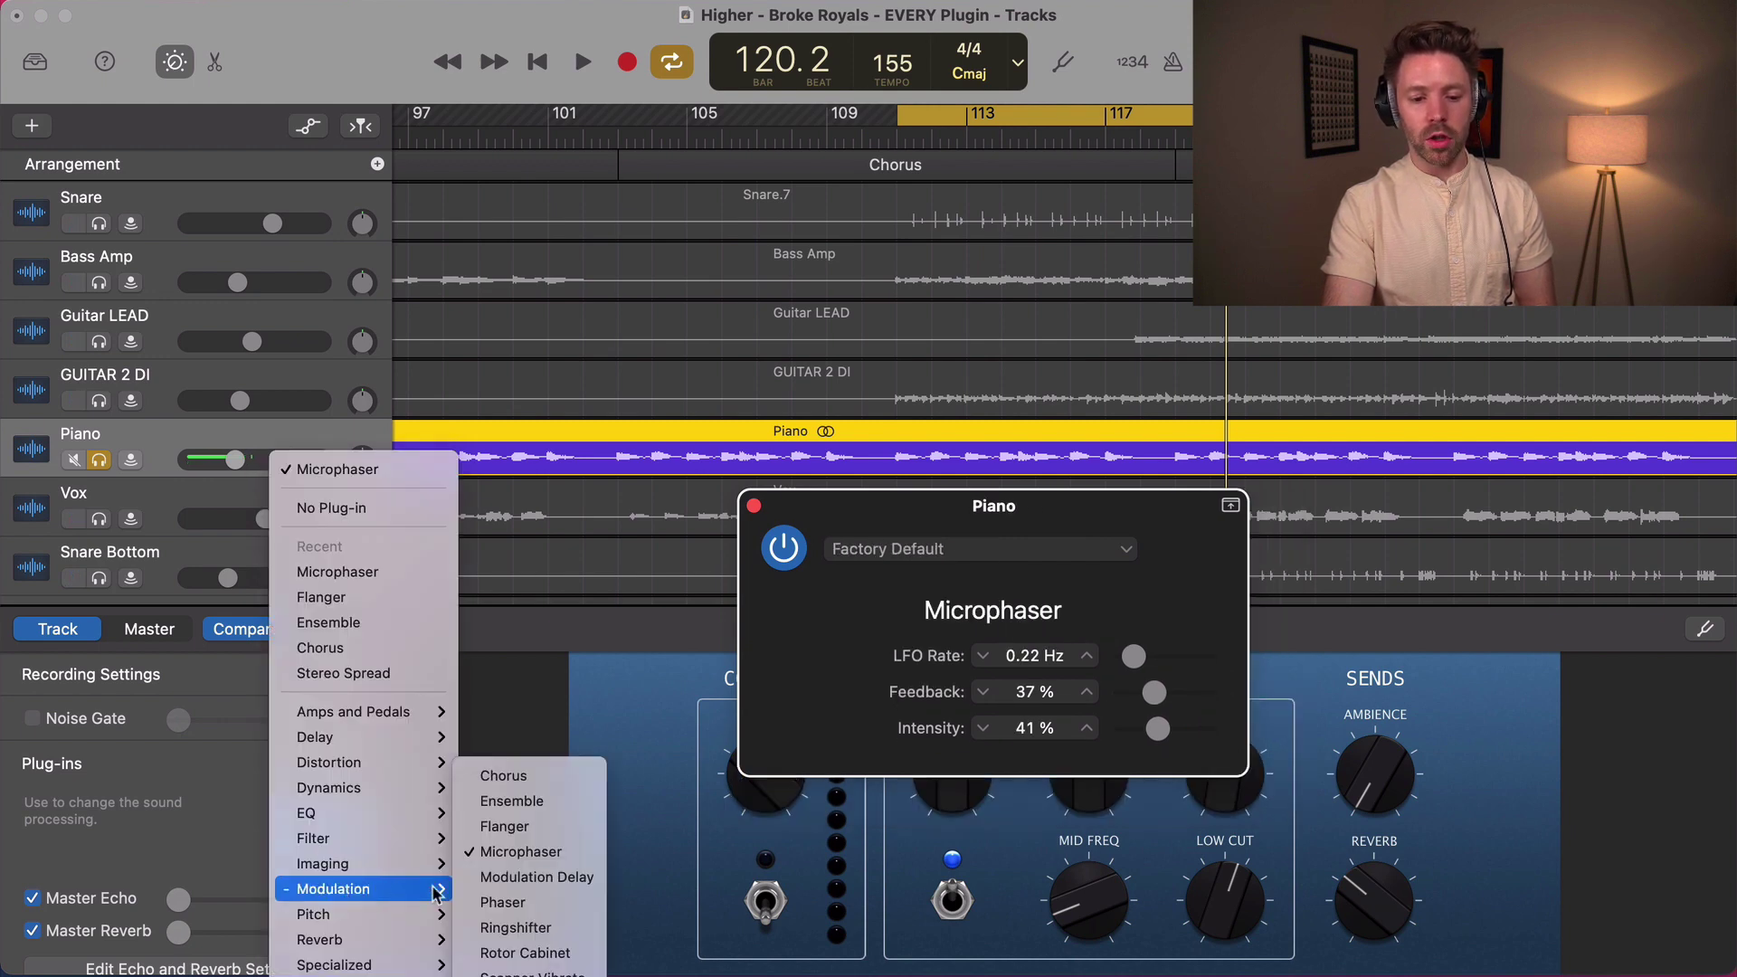
{"action": "key", "text": "Escape"}
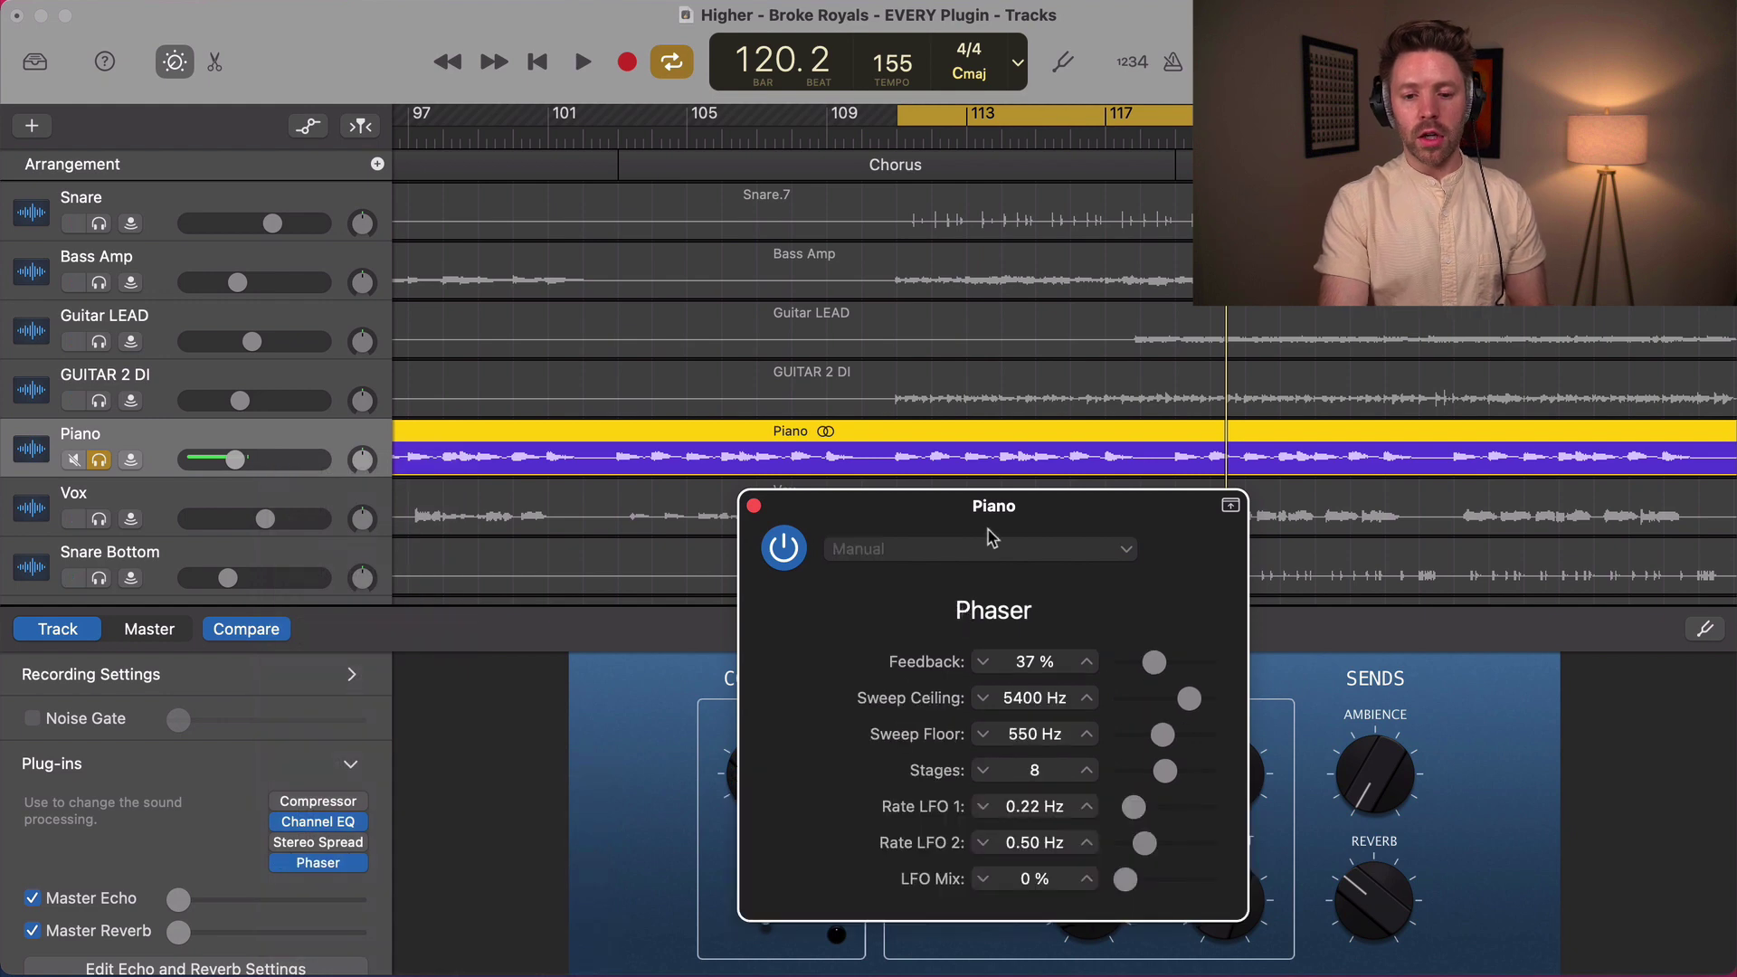
{"action": "left_click_drag", "start_coordinate": [993, 538], "coordinate": [990, 493]}
- Play Piano and set Phaser to 85 % feedback, 20000 Hz ceiling, 3800 Hz floor, 9 stages, LFO 1 3.16 Hz and LFO 2 0.88 Hz
{"action": "key", "text": "space"}
{"action": "left_click_drag", "start_coordinate": [1153, 617], "coordinate": [1171, 763]}
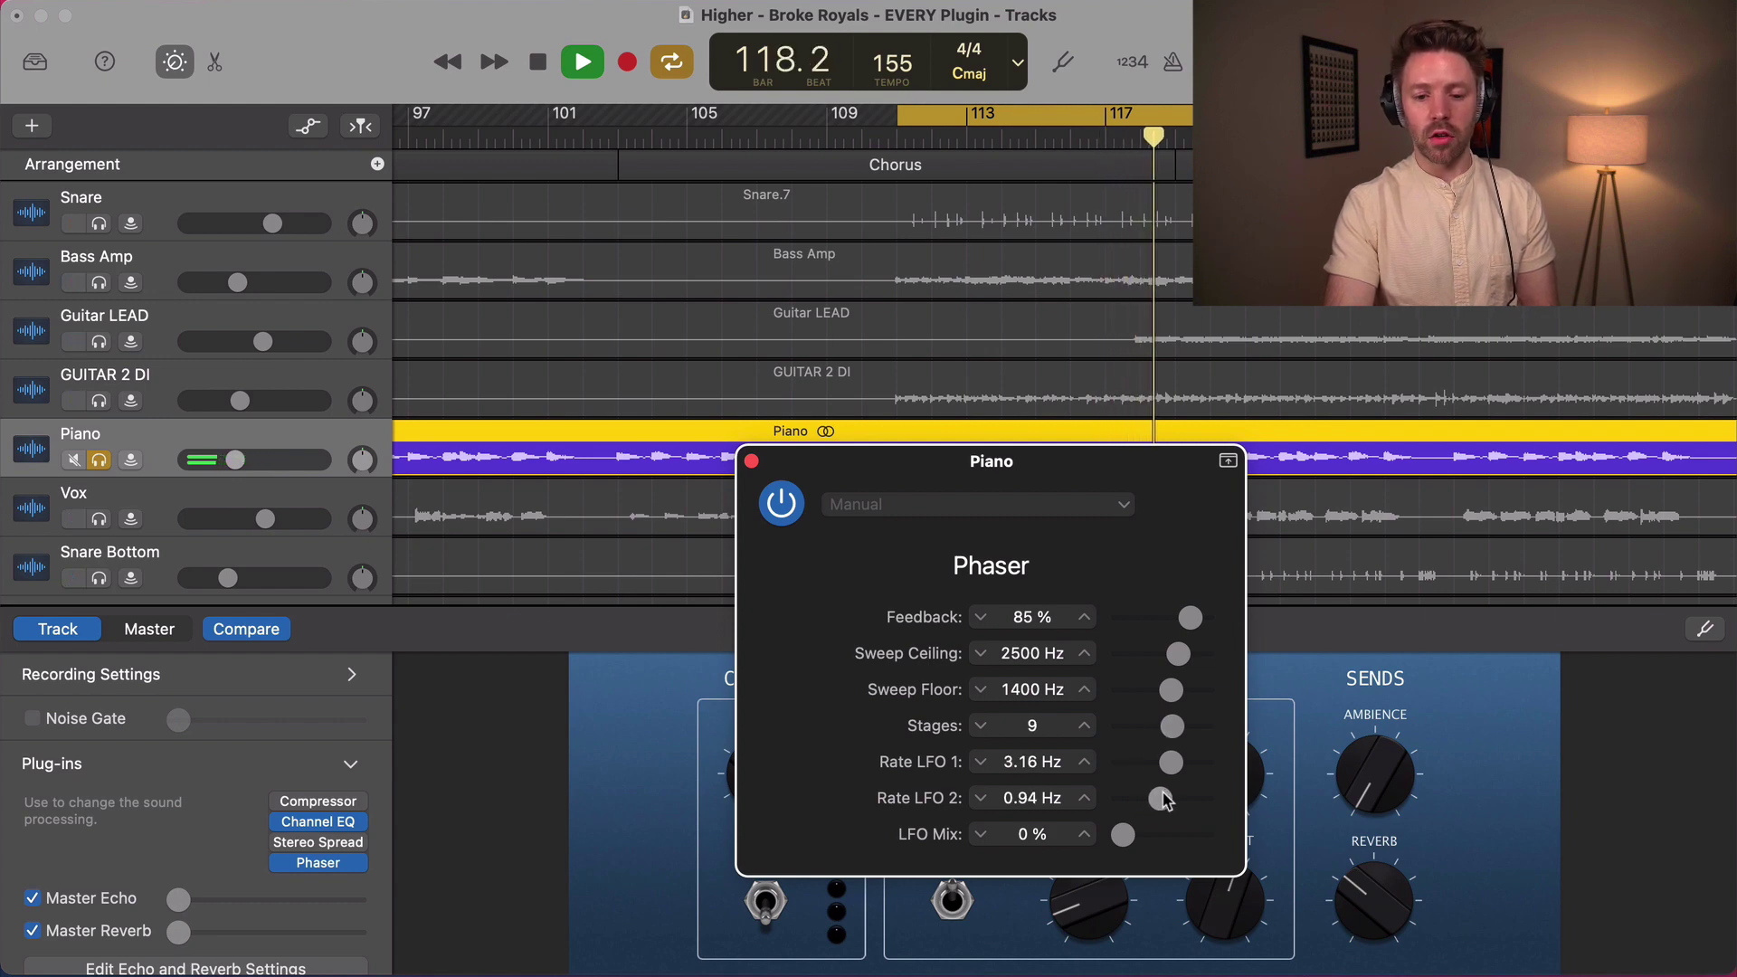
{"action": "mouse_move", "coordinate": [1178, 653]}
{"action": "left_mouse_down"}
{"action": "mouse_move", "coordinate": [1208, 655]}
{"action": "mouse_move", "coordinate": [1137, 693]}
{"action": "mouse_move", "coordinate": [1149, 669]}
{"action": "left_mouse_up"}
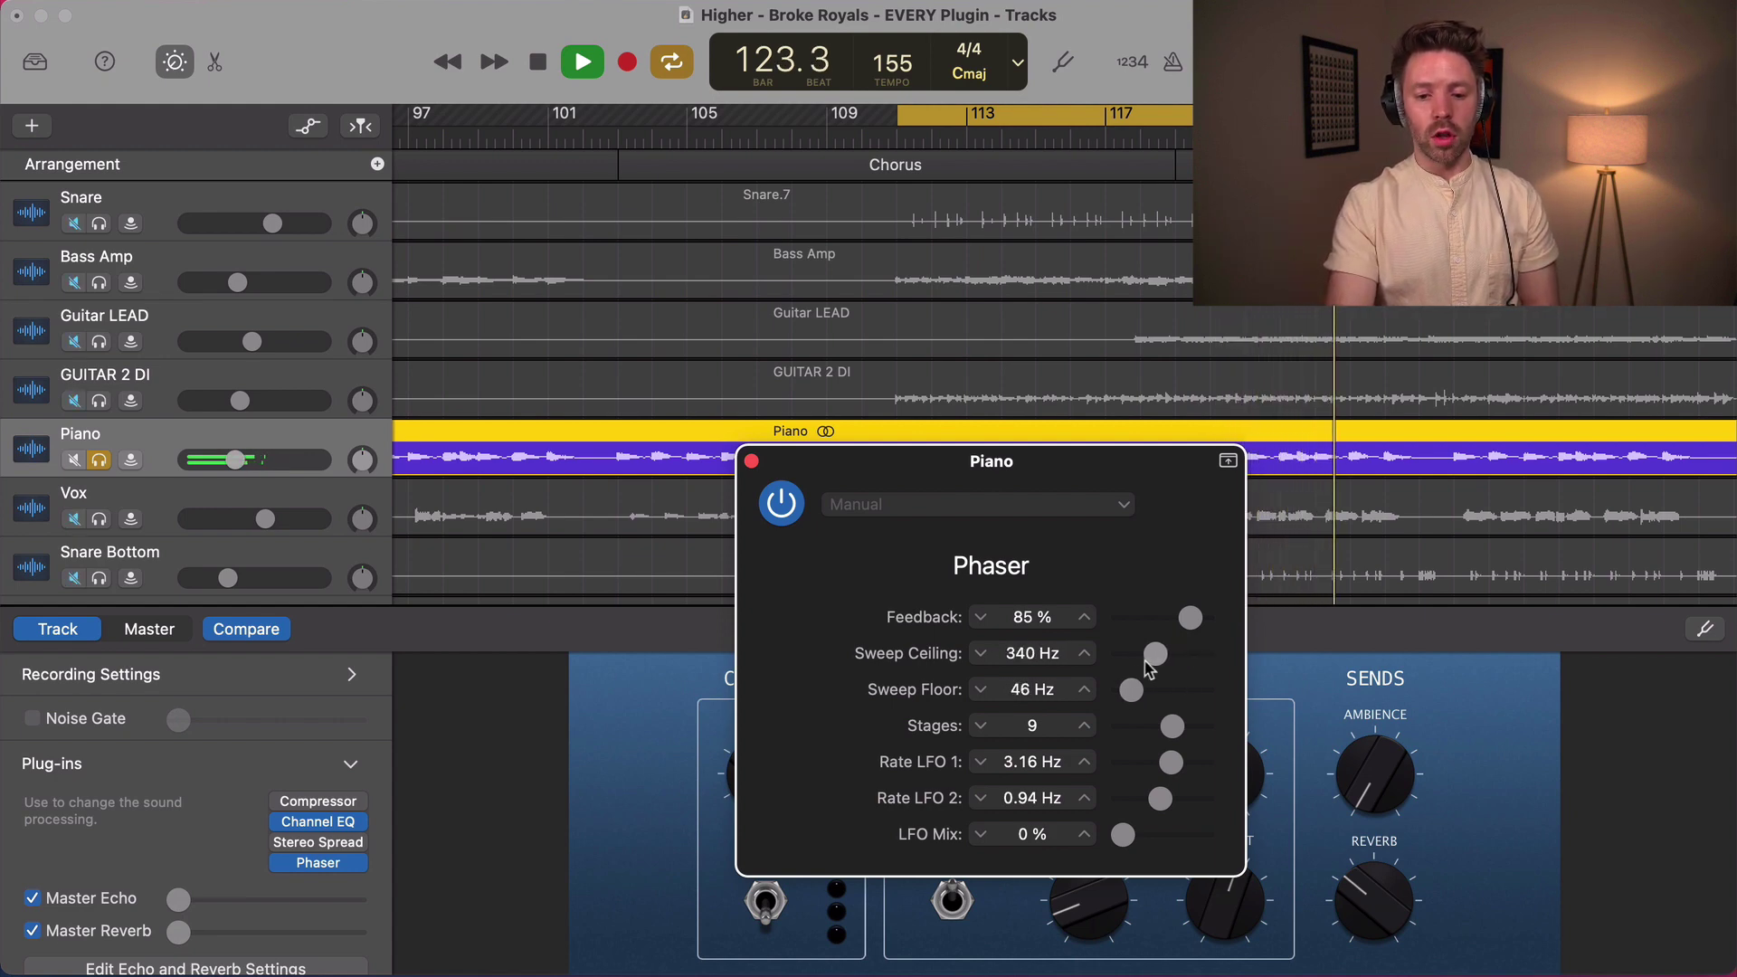
{"action": "left_click_drag", "start_coordinate": [1159, 805], "coordinate": [1157, 808]}
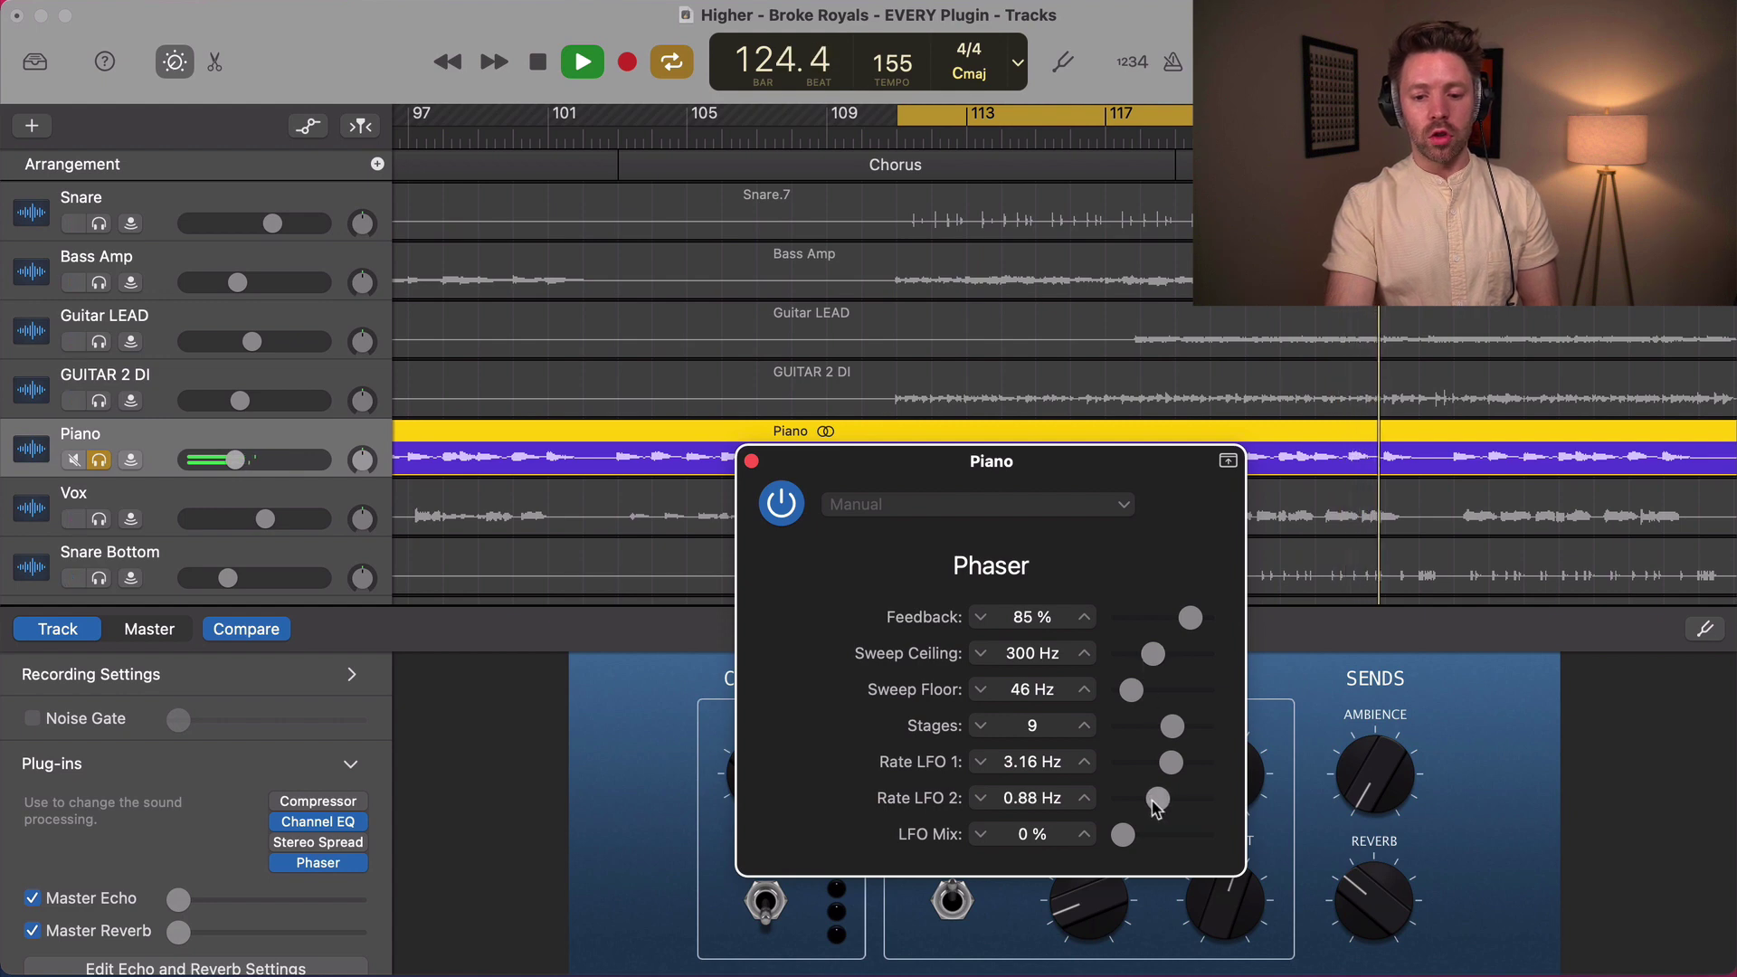
{"action": "left_click_drag", "start_coordinate": [1154, 653], "coordinate": [1183, 690]}
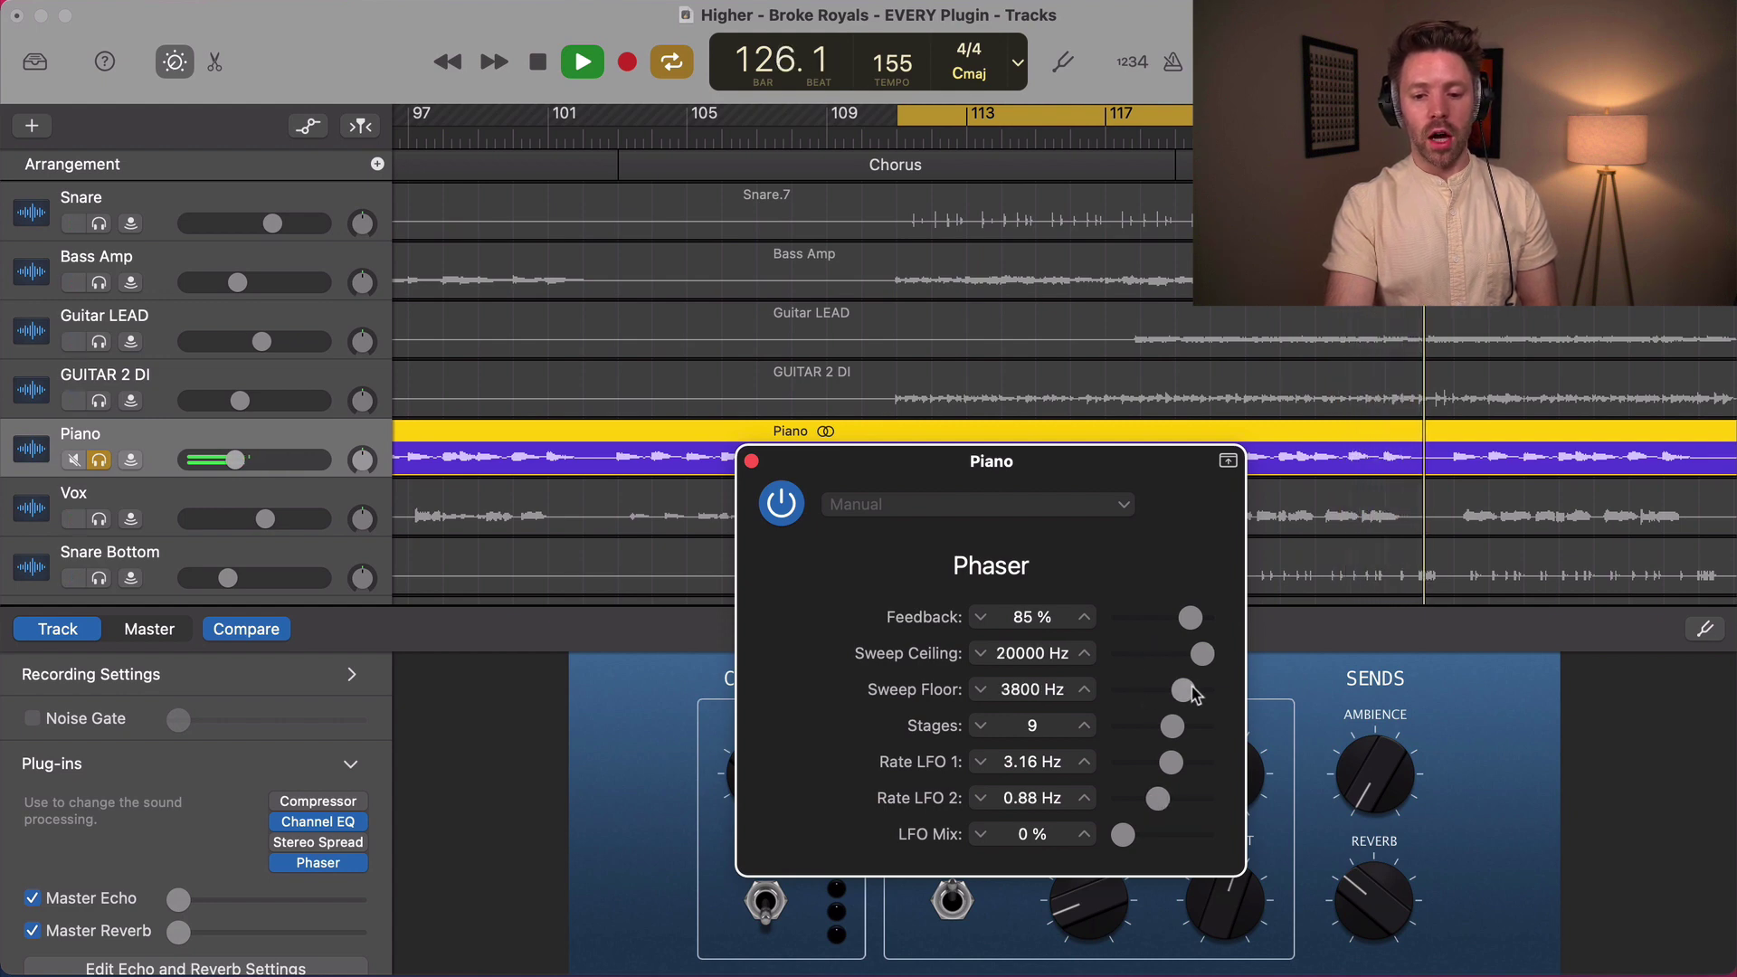
- Stop playback and replace the Piano track's Phaser with Ringshifter
{"action": "mouse_move", "coordinate": [288, 864]}
{"action": "left_click", "coordinate": [352, 865]}
{"action": "mouse_move", "coordinate": [426, 889]}
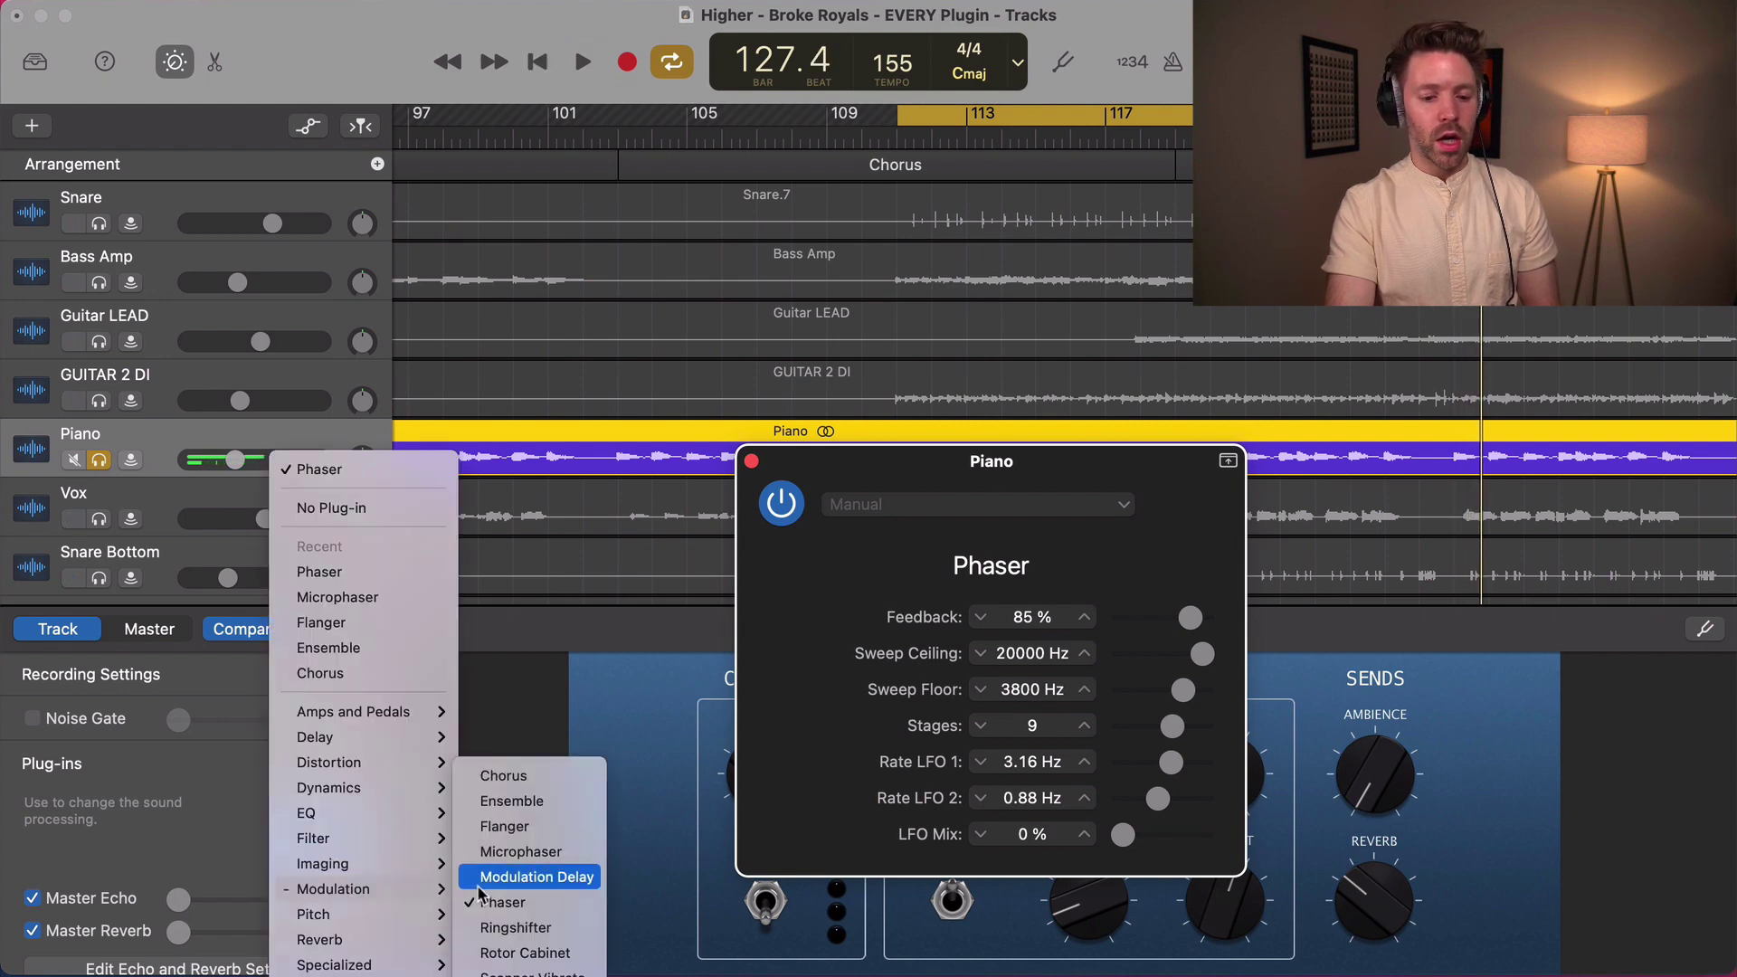
{"action": "left_click", "coordinate": [498, 929]}
- Play the Piano track, load Ringshifter's Groove Shadow 01 preset, and stop playback
{"action": "key", "text": "space"}
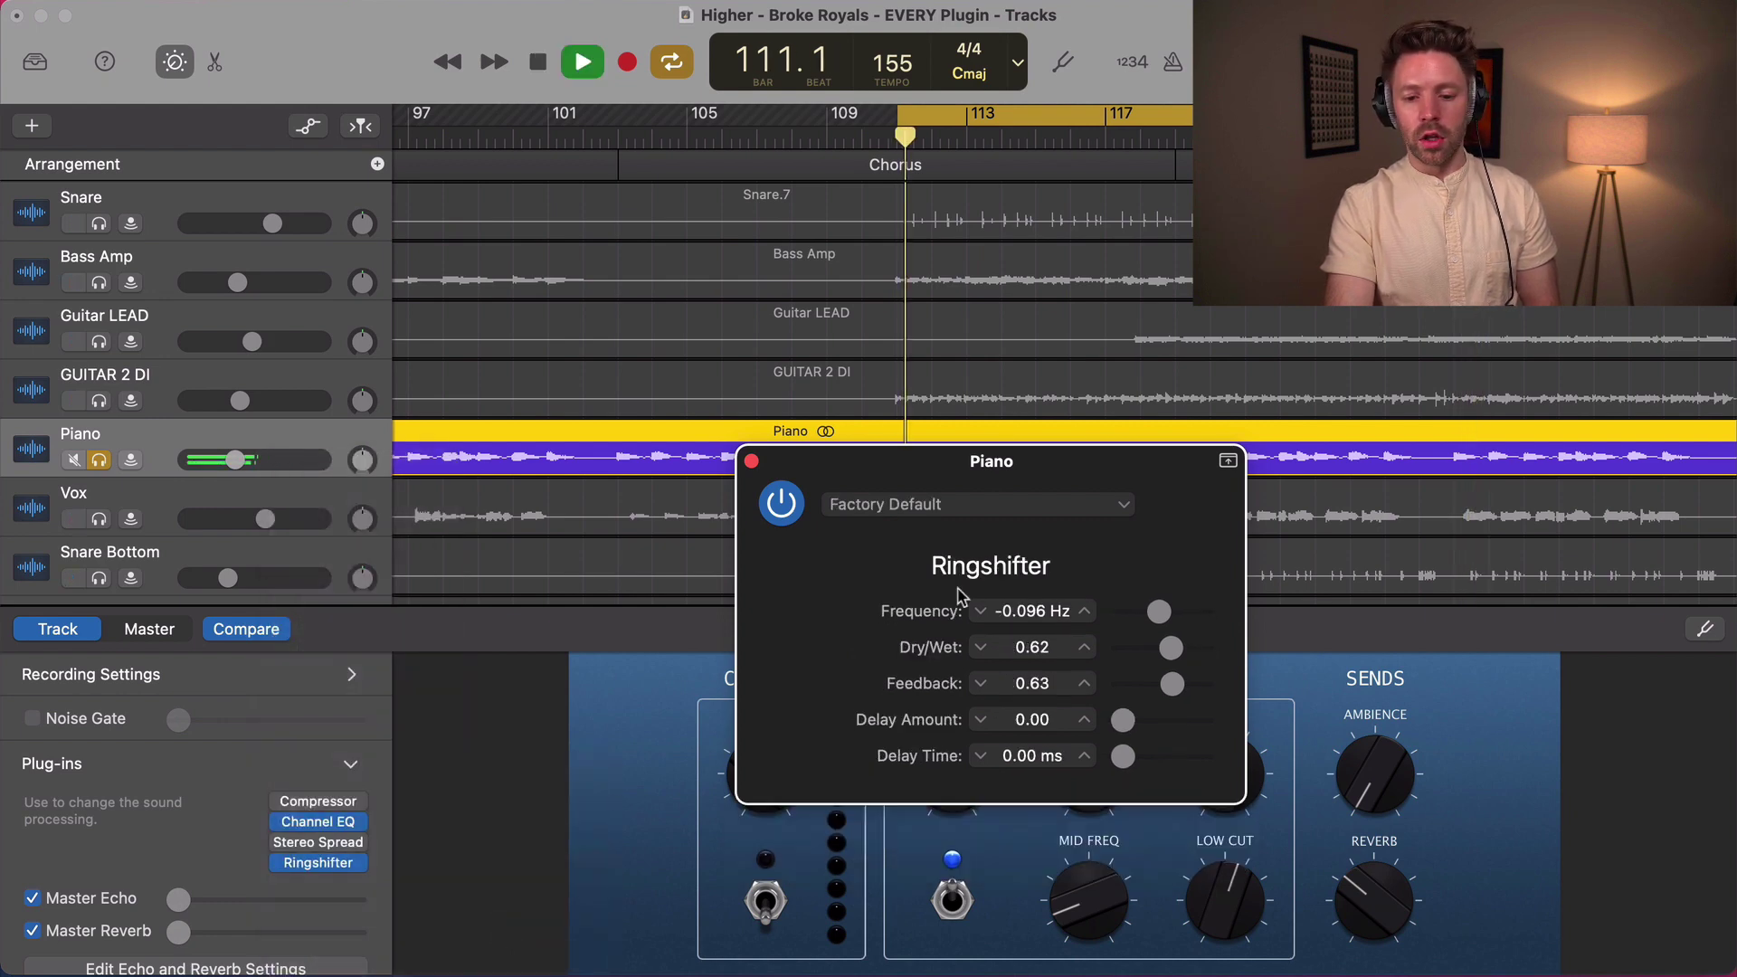
{"action": "left_click", "coordinate": [1011, 509]}
{"action": "mouse_move", "coordinate": [995, 643]}
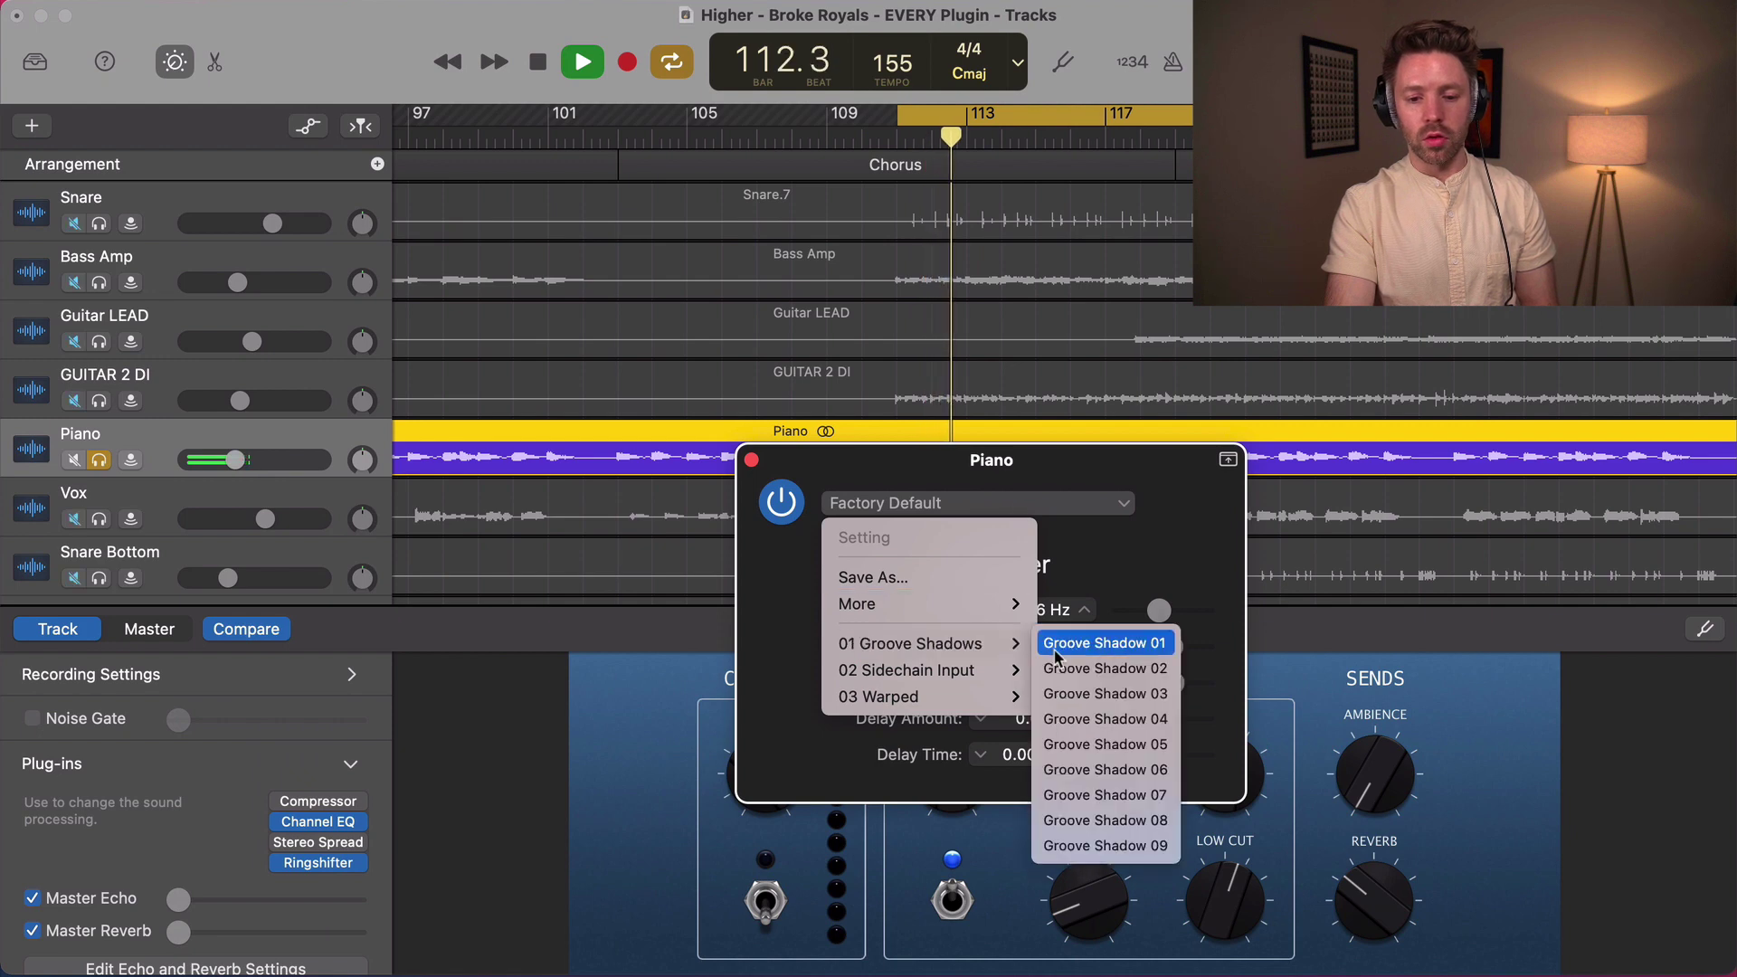
{"action": "left_click", "coordinate": [1054, 646]}
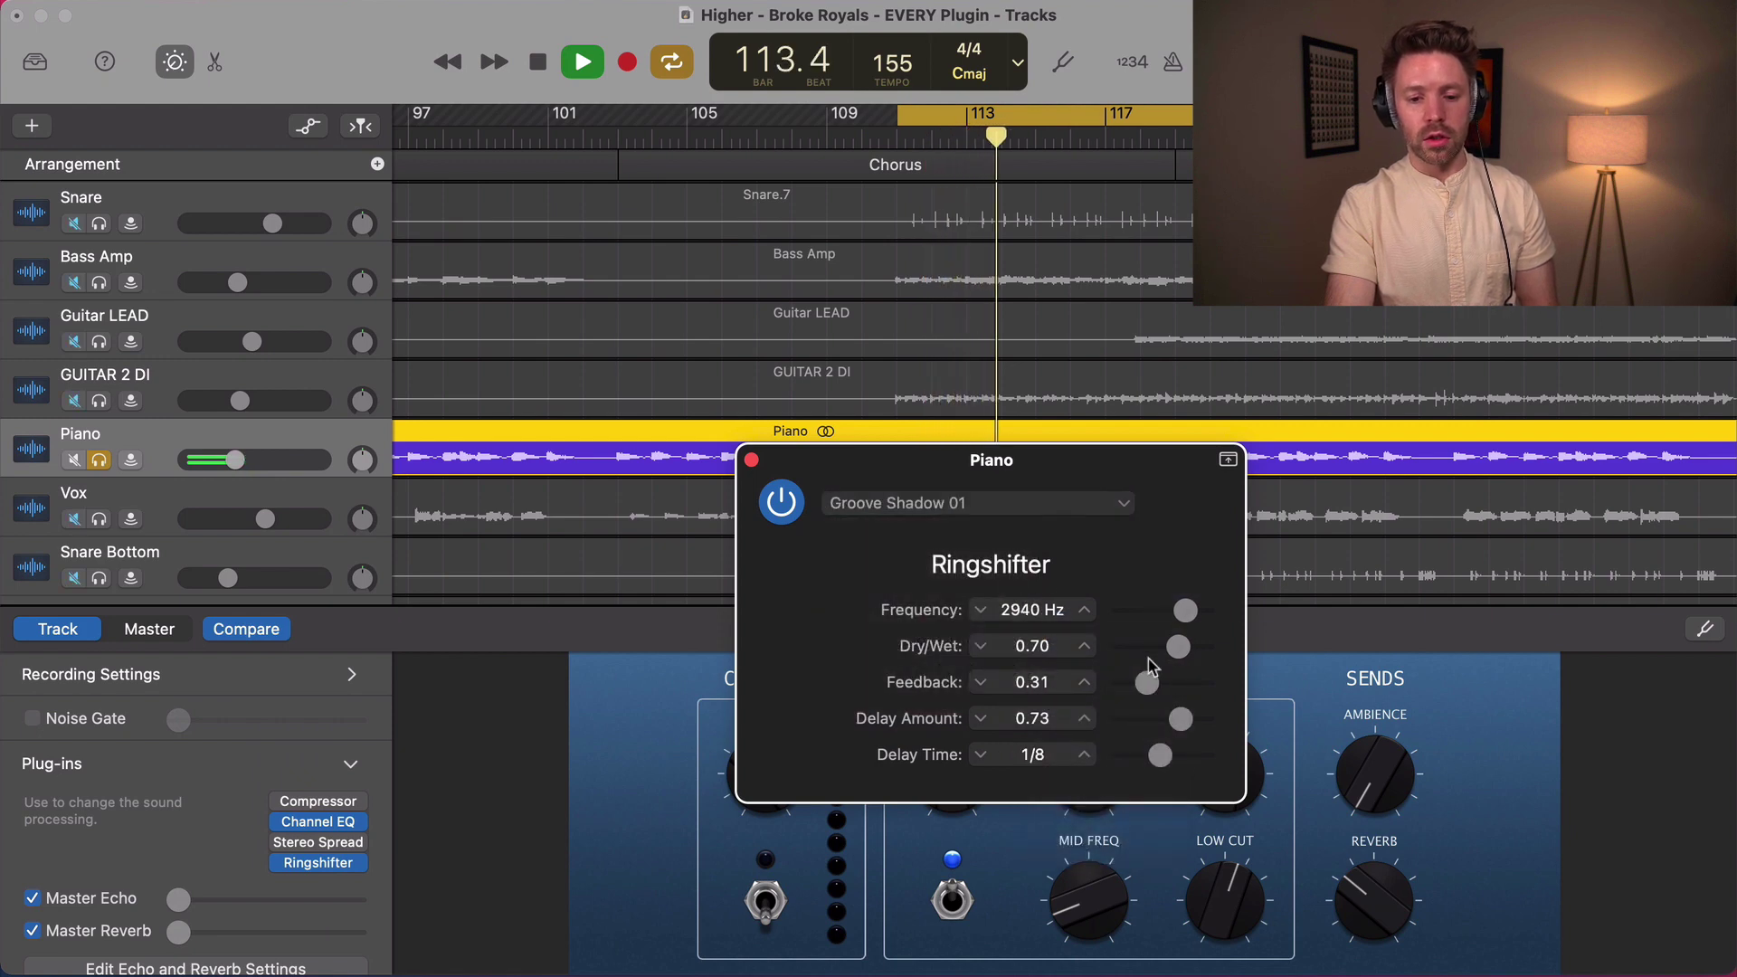
{"action": "key", "text": "space"}
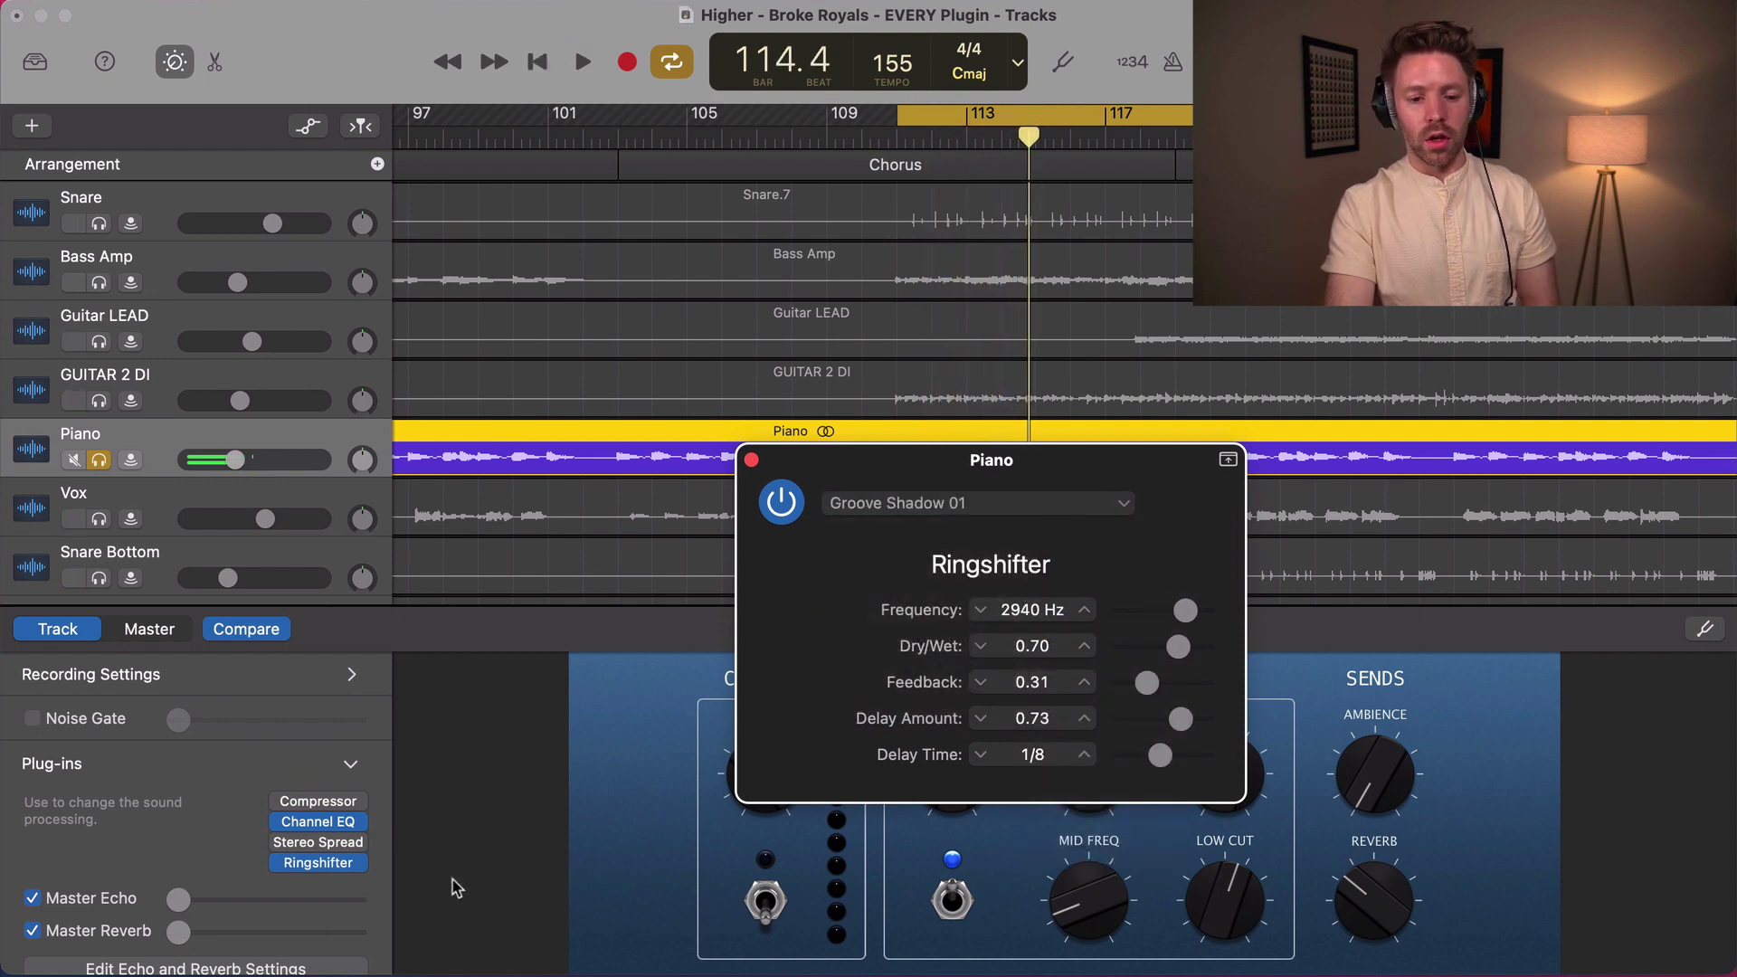
- Replace the Piano track's Ringshifter with Rotor Cabinet
{"action": "left_click", "coordinate": [363, 863]}
{"action": "mouse_move", "coordinate": [425, 888]}
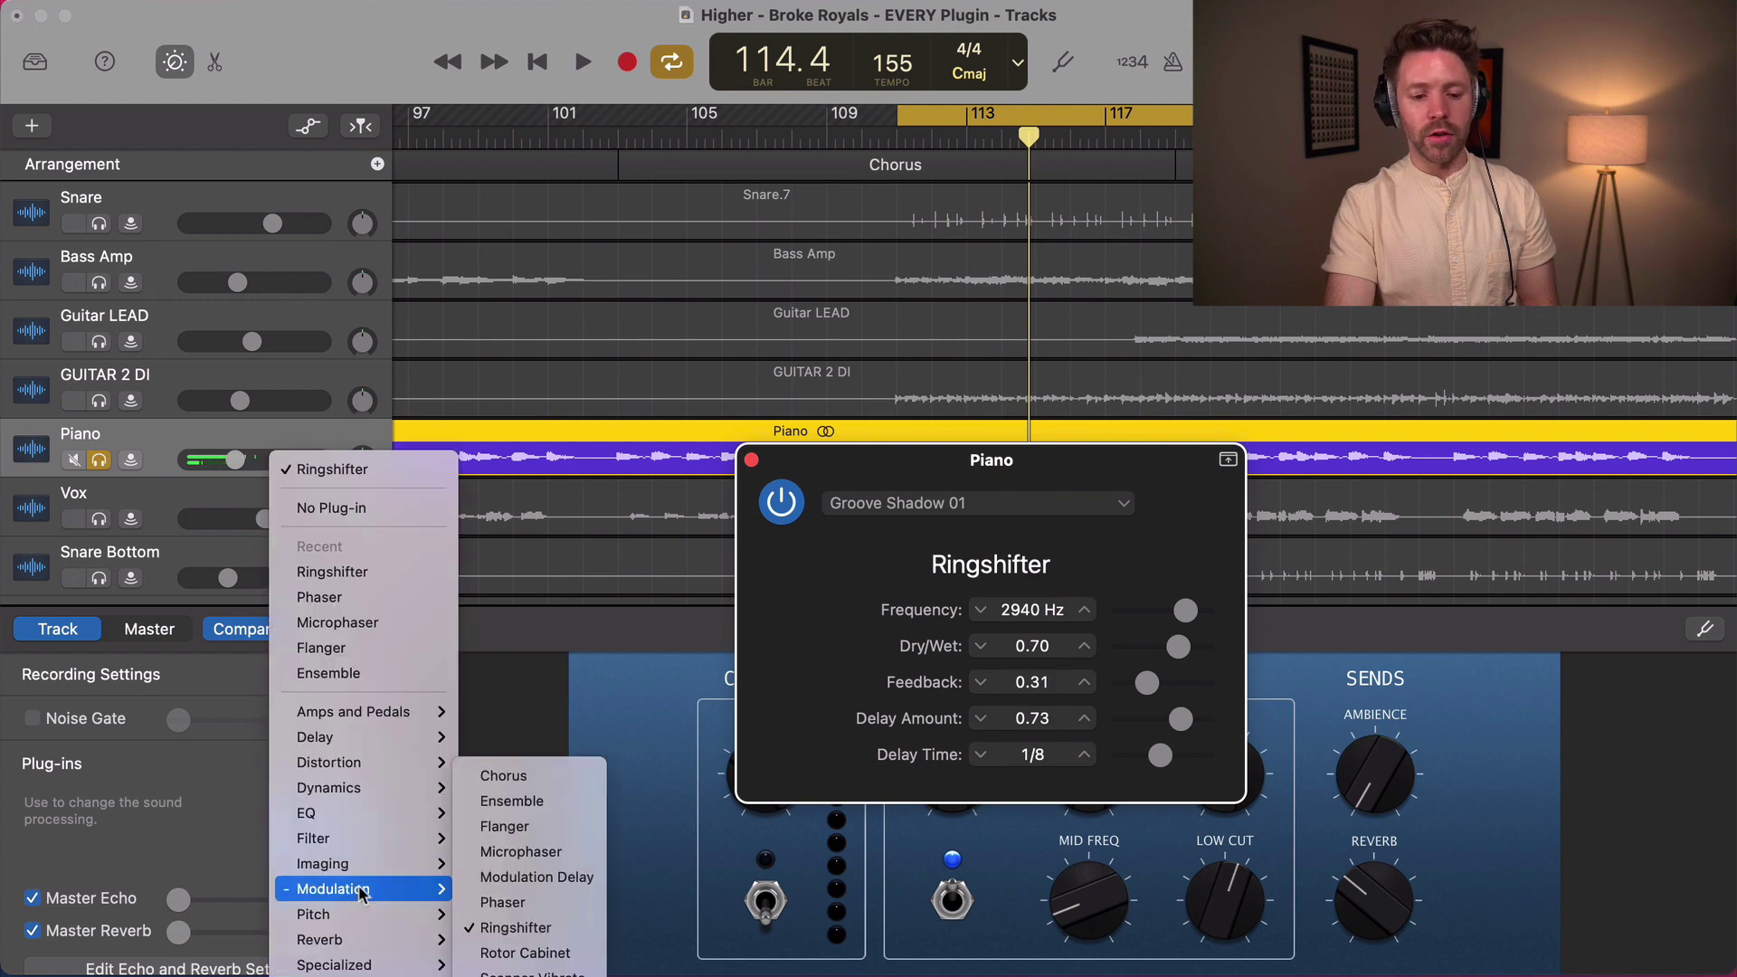
{"action": "left_click", "coordinate": [540, 954]}
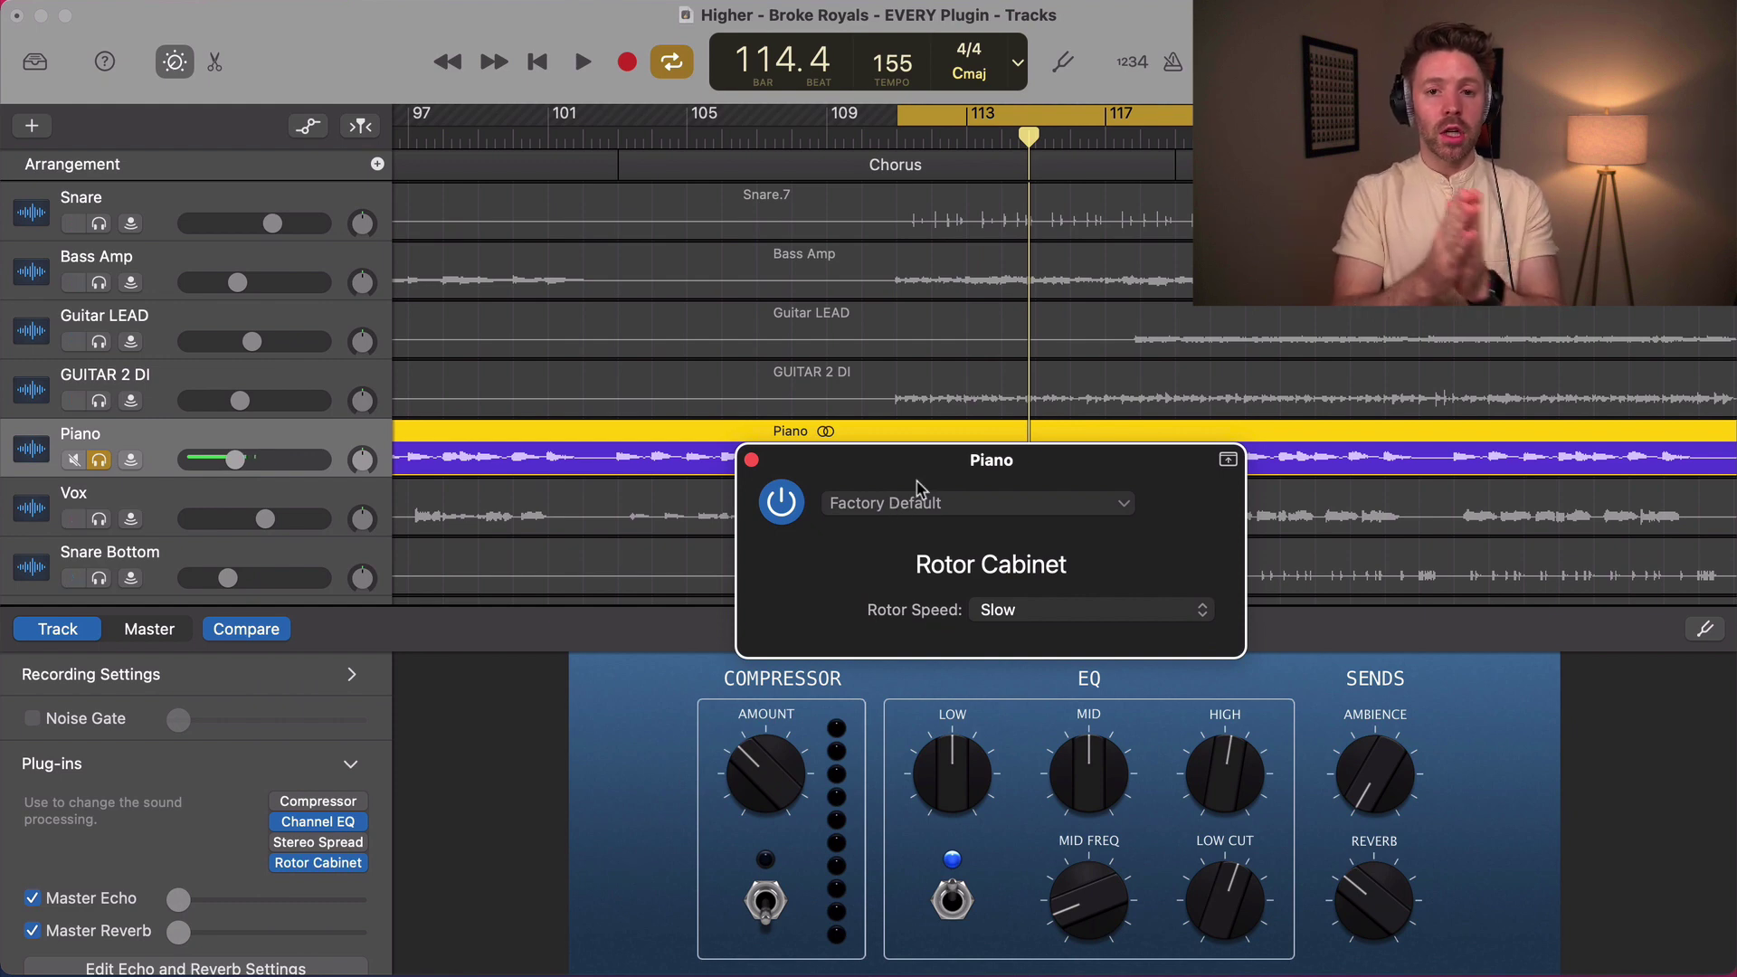
- Play the Piano track, audition Rotor Cabinet with rotor speed Fast and back at Slow, and stop playback
{"action": "key", "text": "space"}
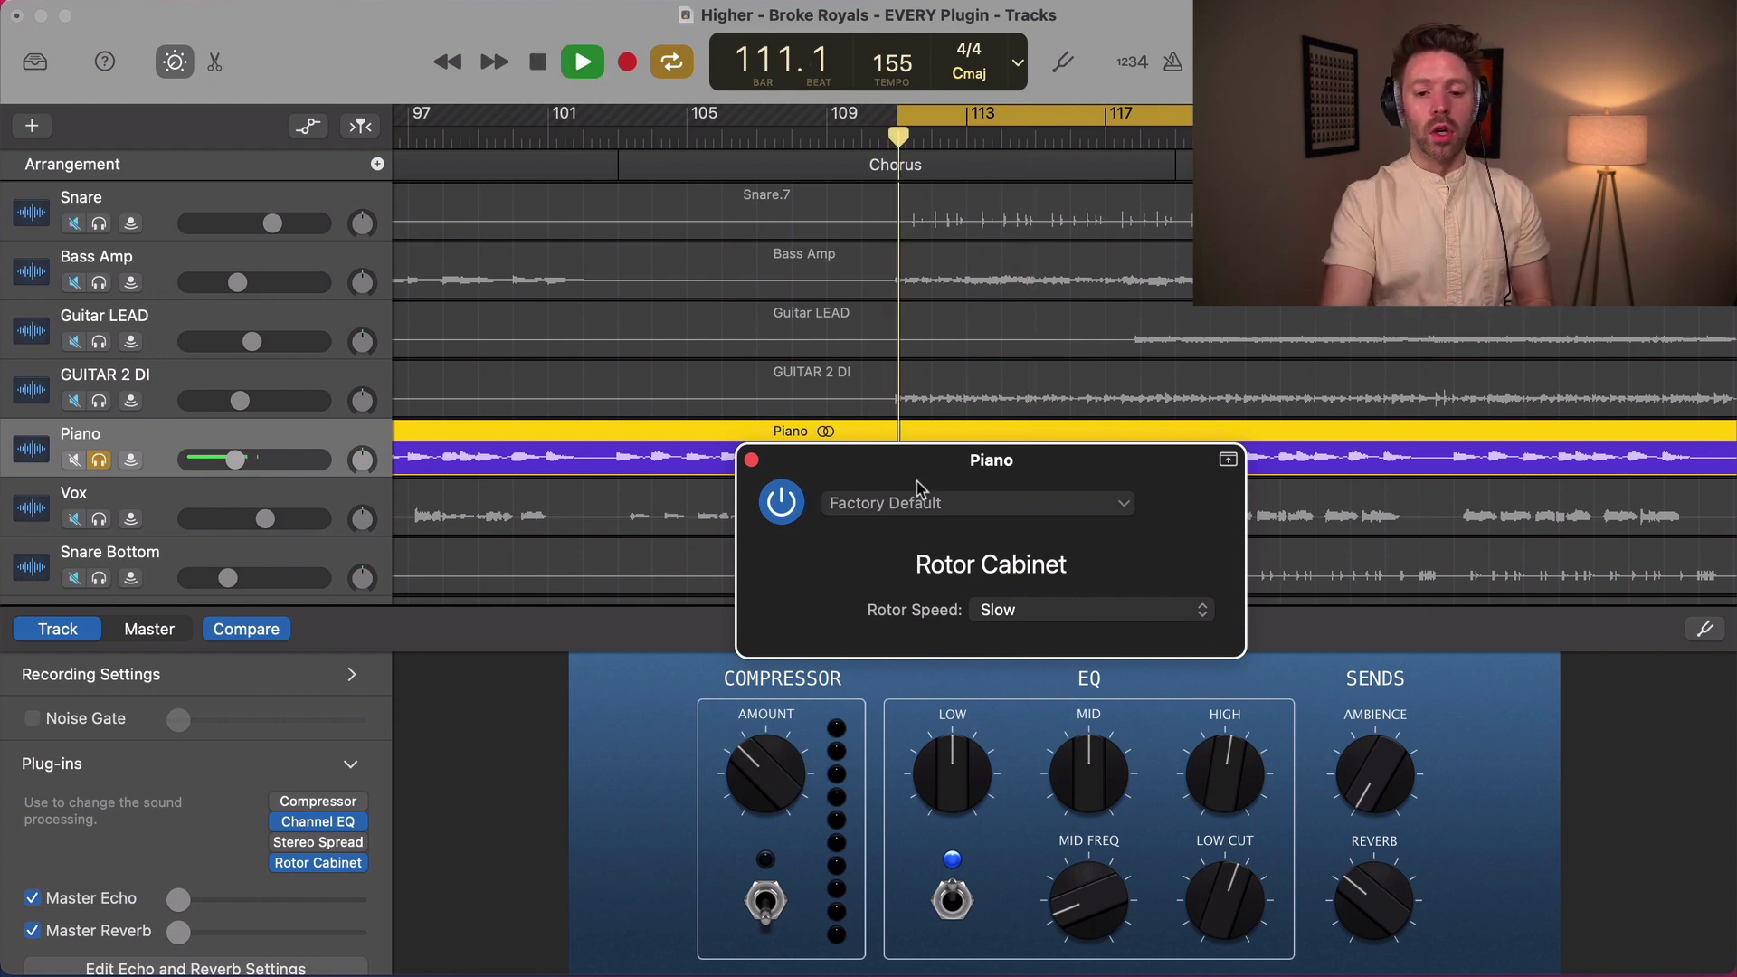
{"action": "left_click", "coordinate": [922, 506]}
{"action": "key", "text": "Escape"}
{"action": "left_click", "coordinate": [1075, 613]}
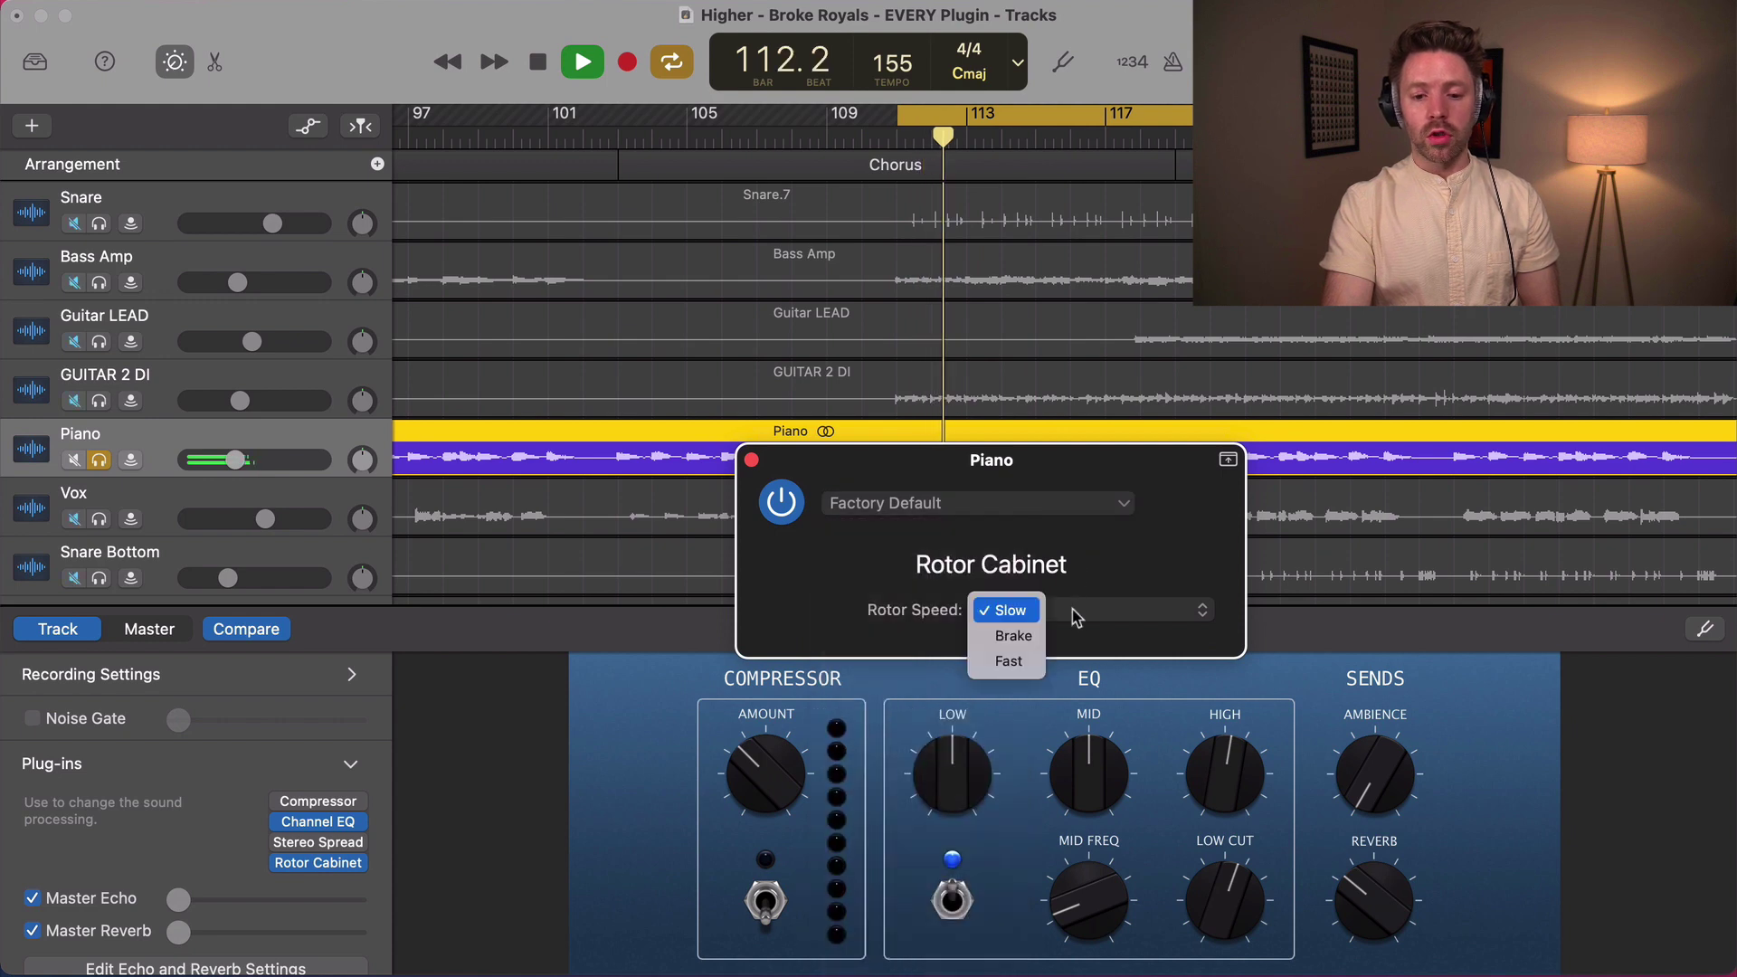
{"action": "left_click", "coordinate": [1010, 662]}
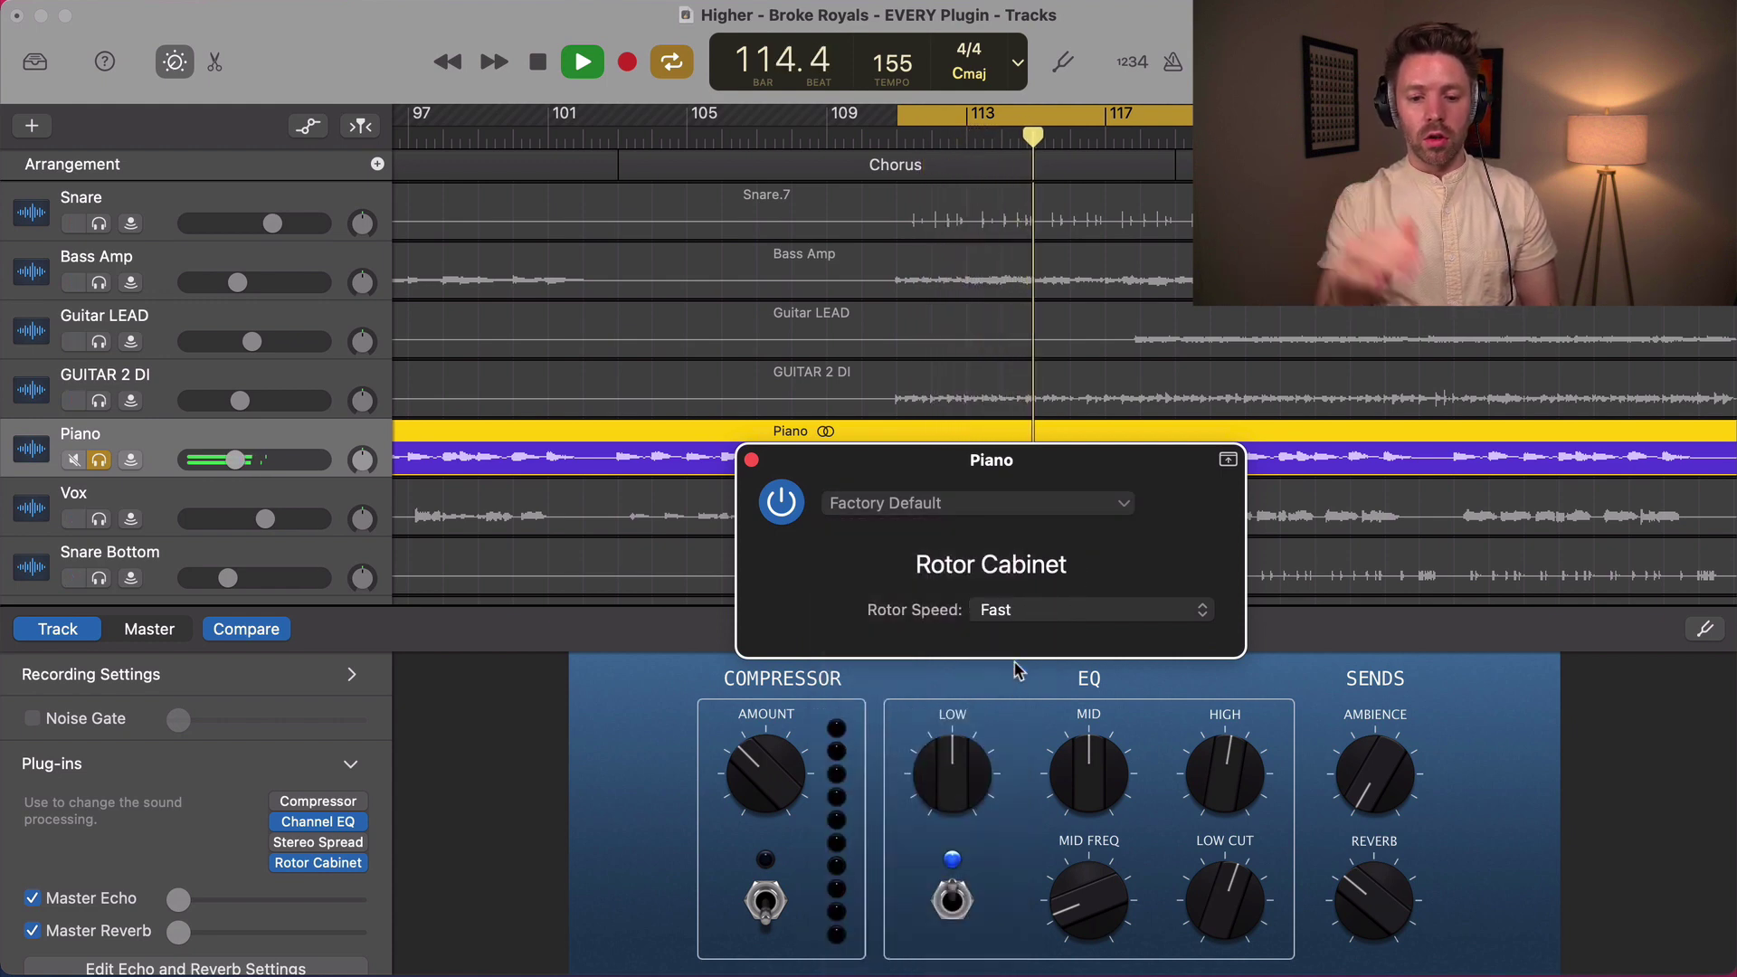
{"action": "left_click", "coordinate": [1047, 616]}
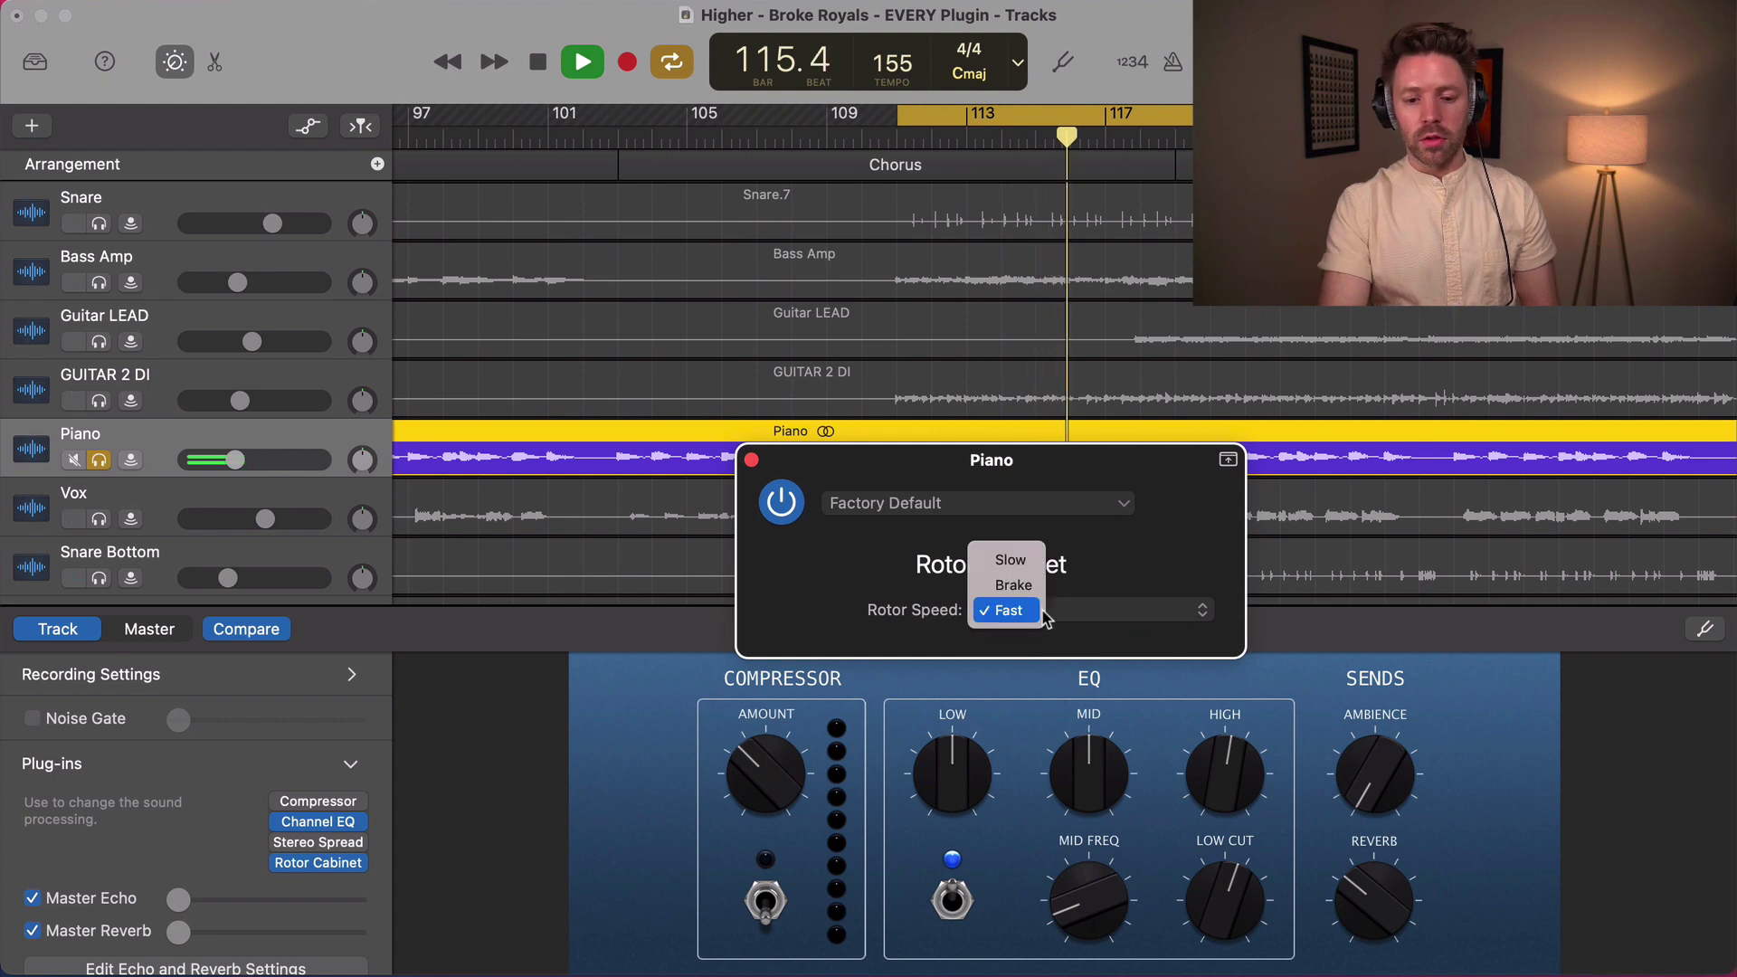
{"action": "left_click", "coordinate": [1033, 561]}
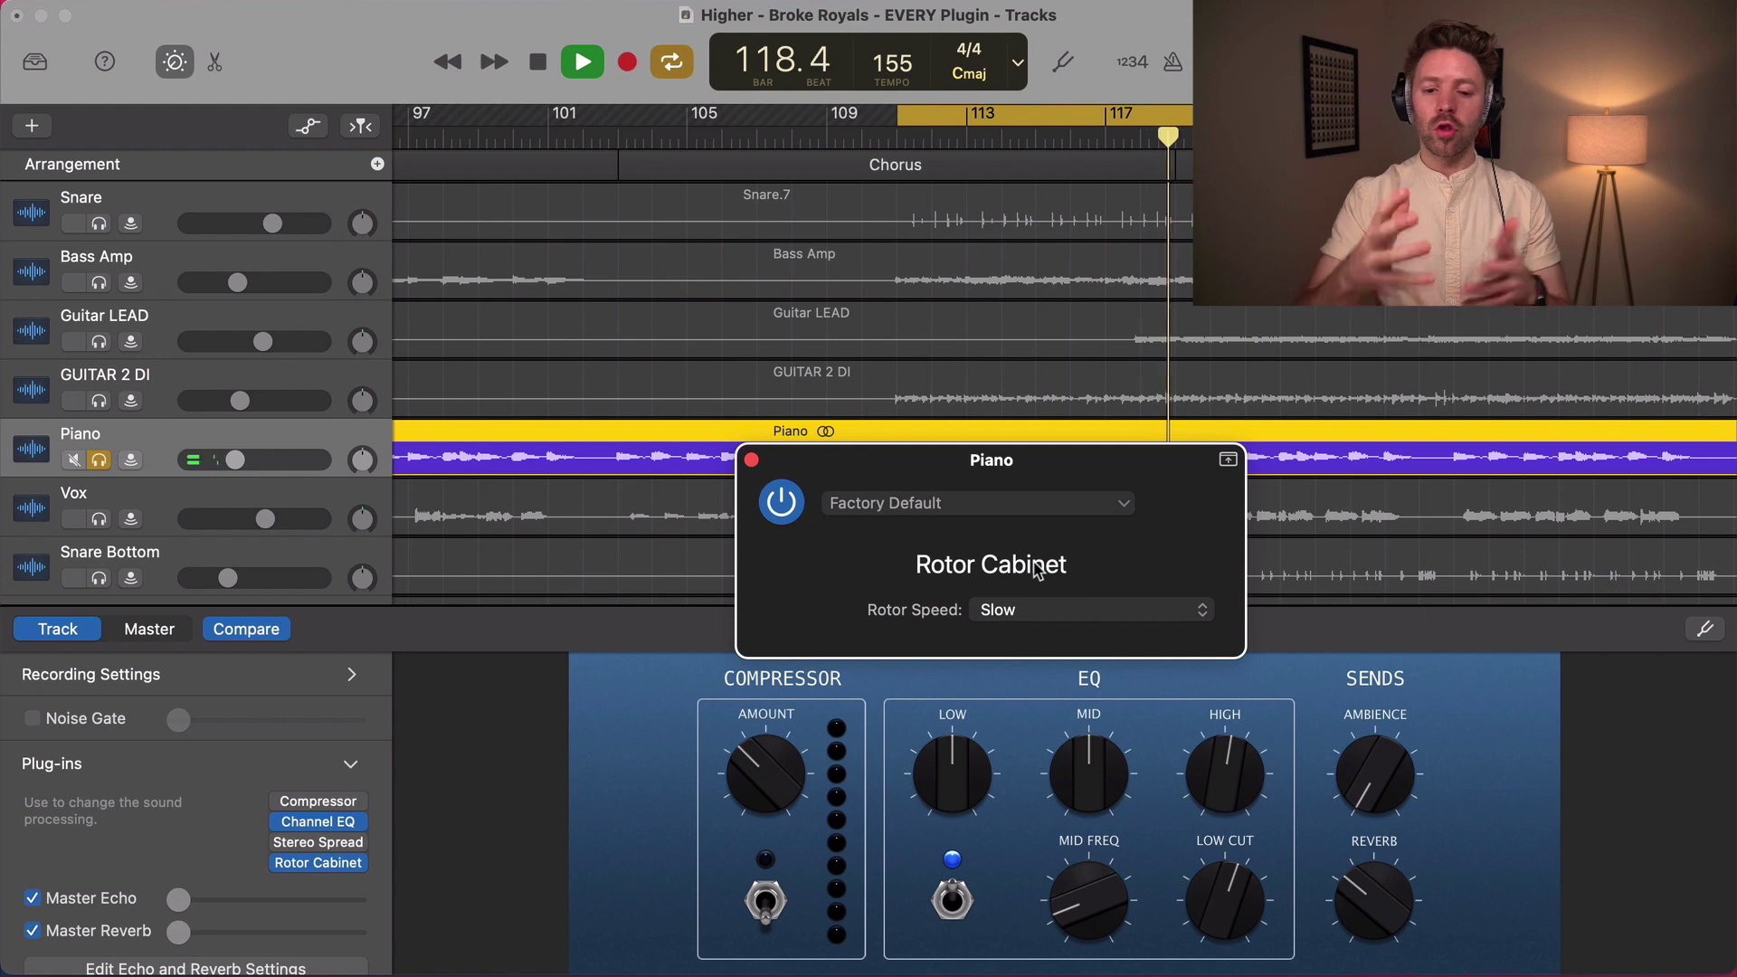
{"action": "key", "text": "space"}
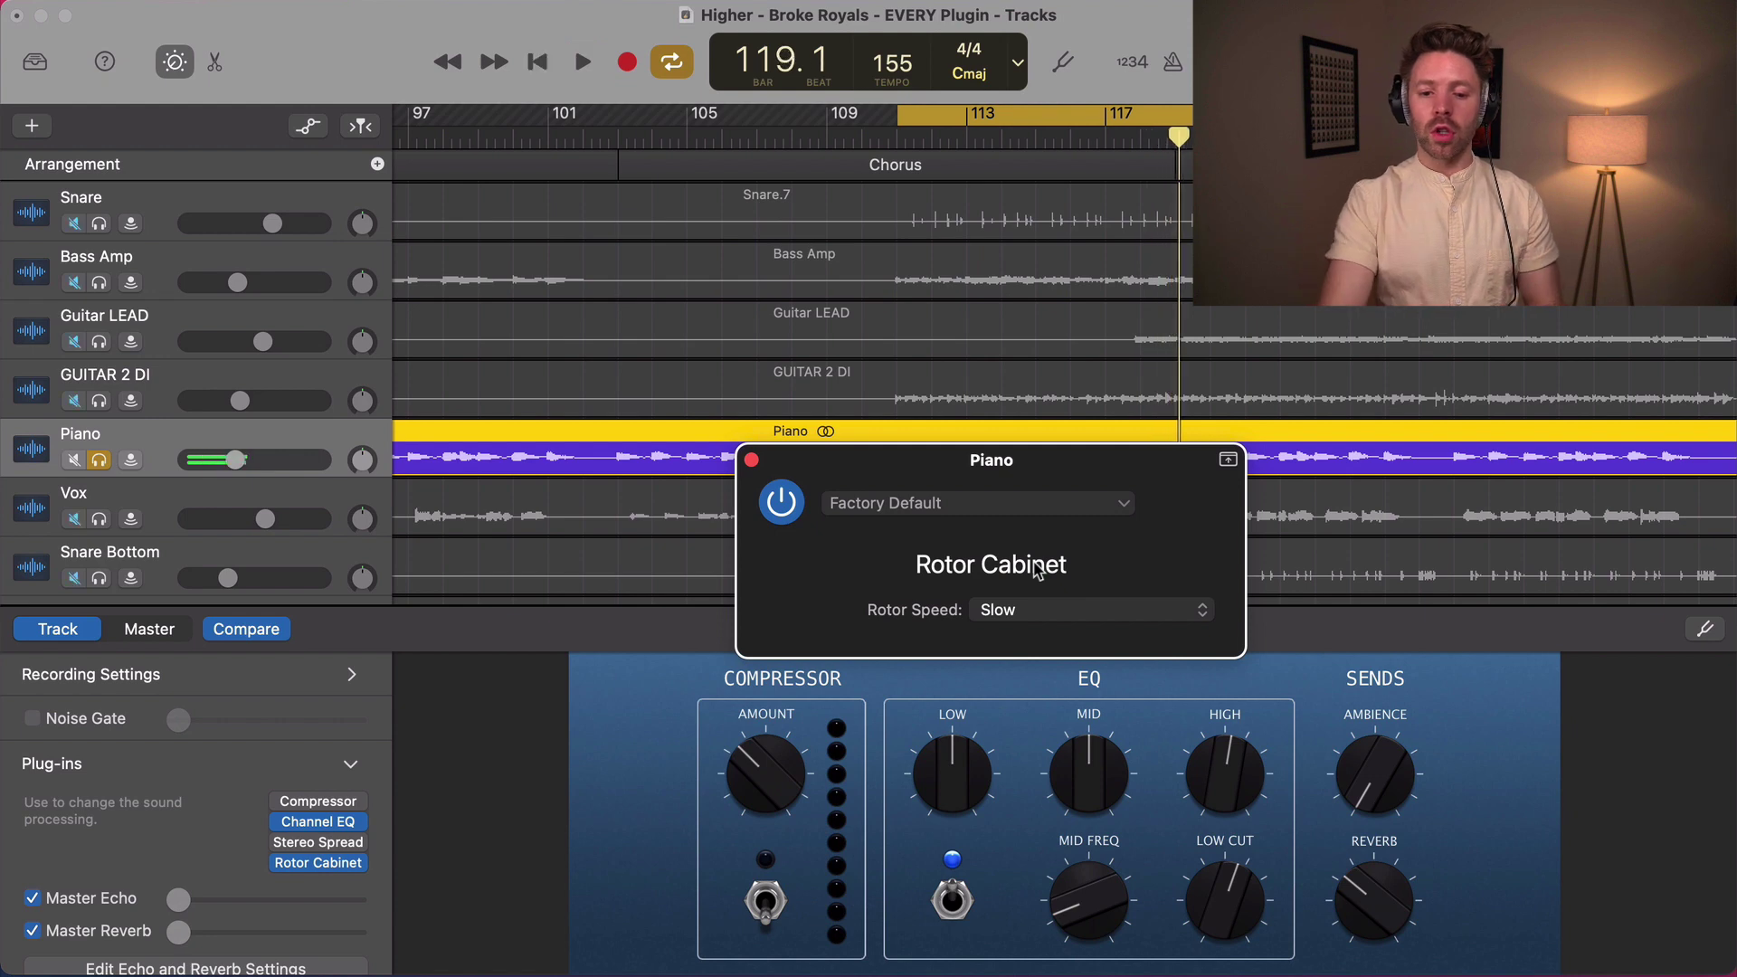
- Replace the Piano track's Rotor Cabinet with Scanner Vibrato
{"action": "left_click", "coordinate": [936, 512]}
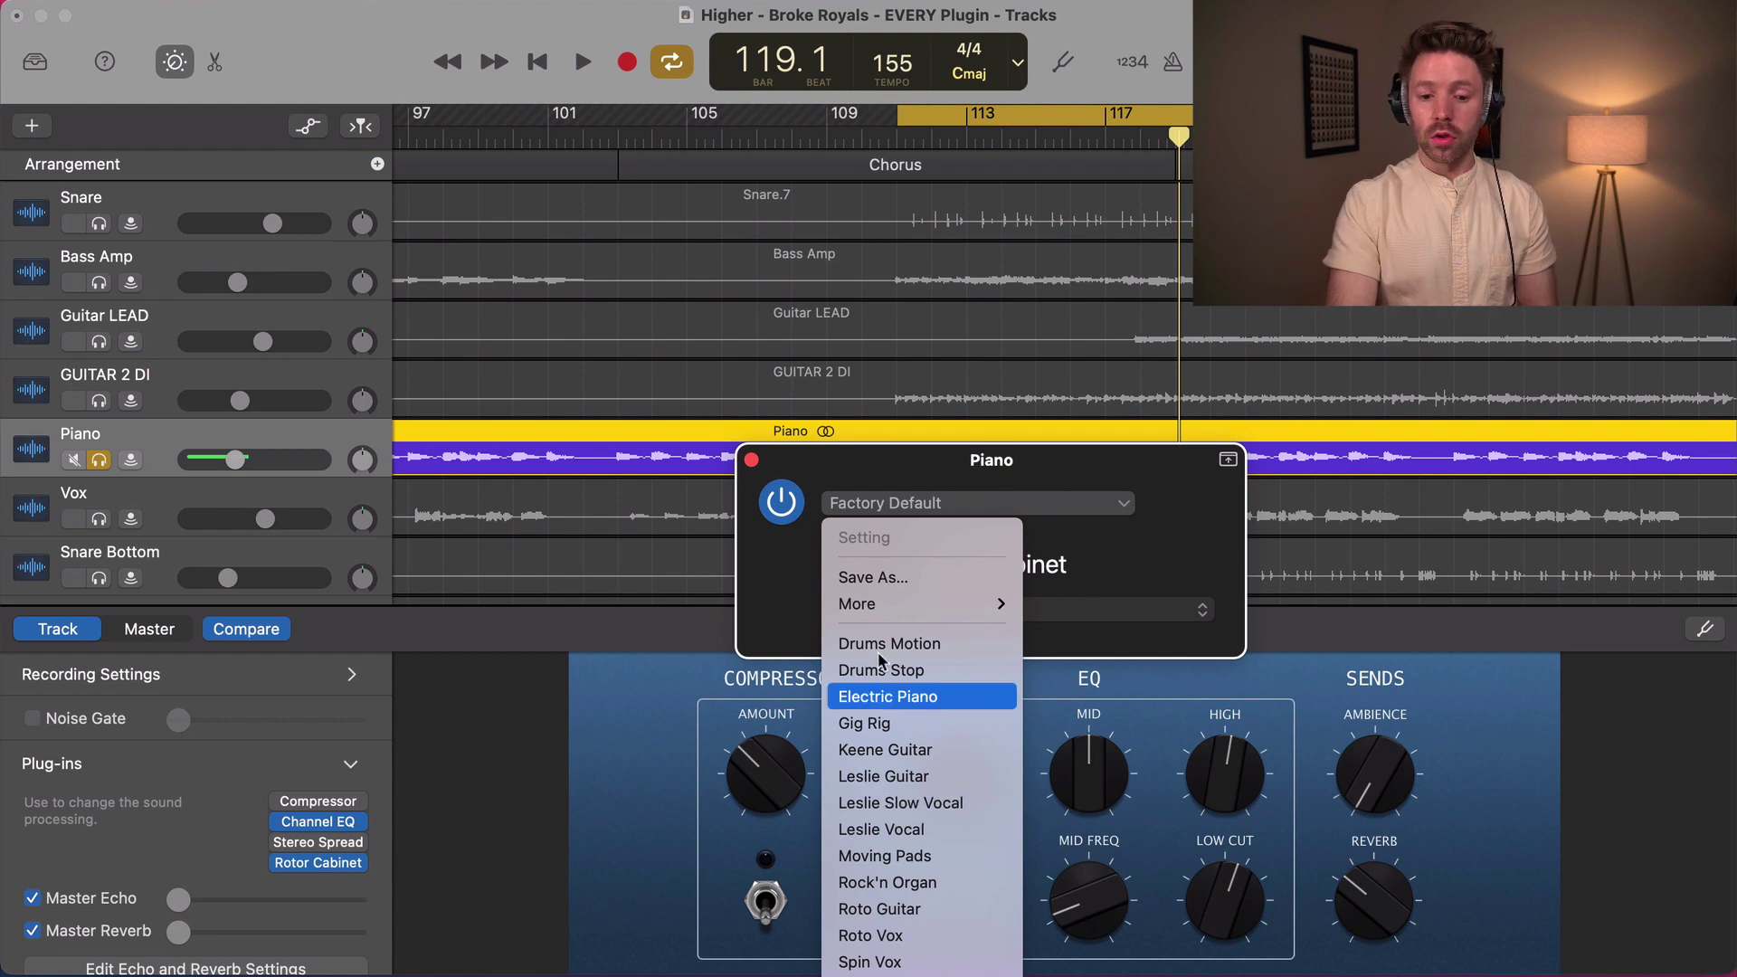
{"action": "left_click", "coordinate": [750, 586]}
{"action": "left_click", "coordinate": [353, 864]}
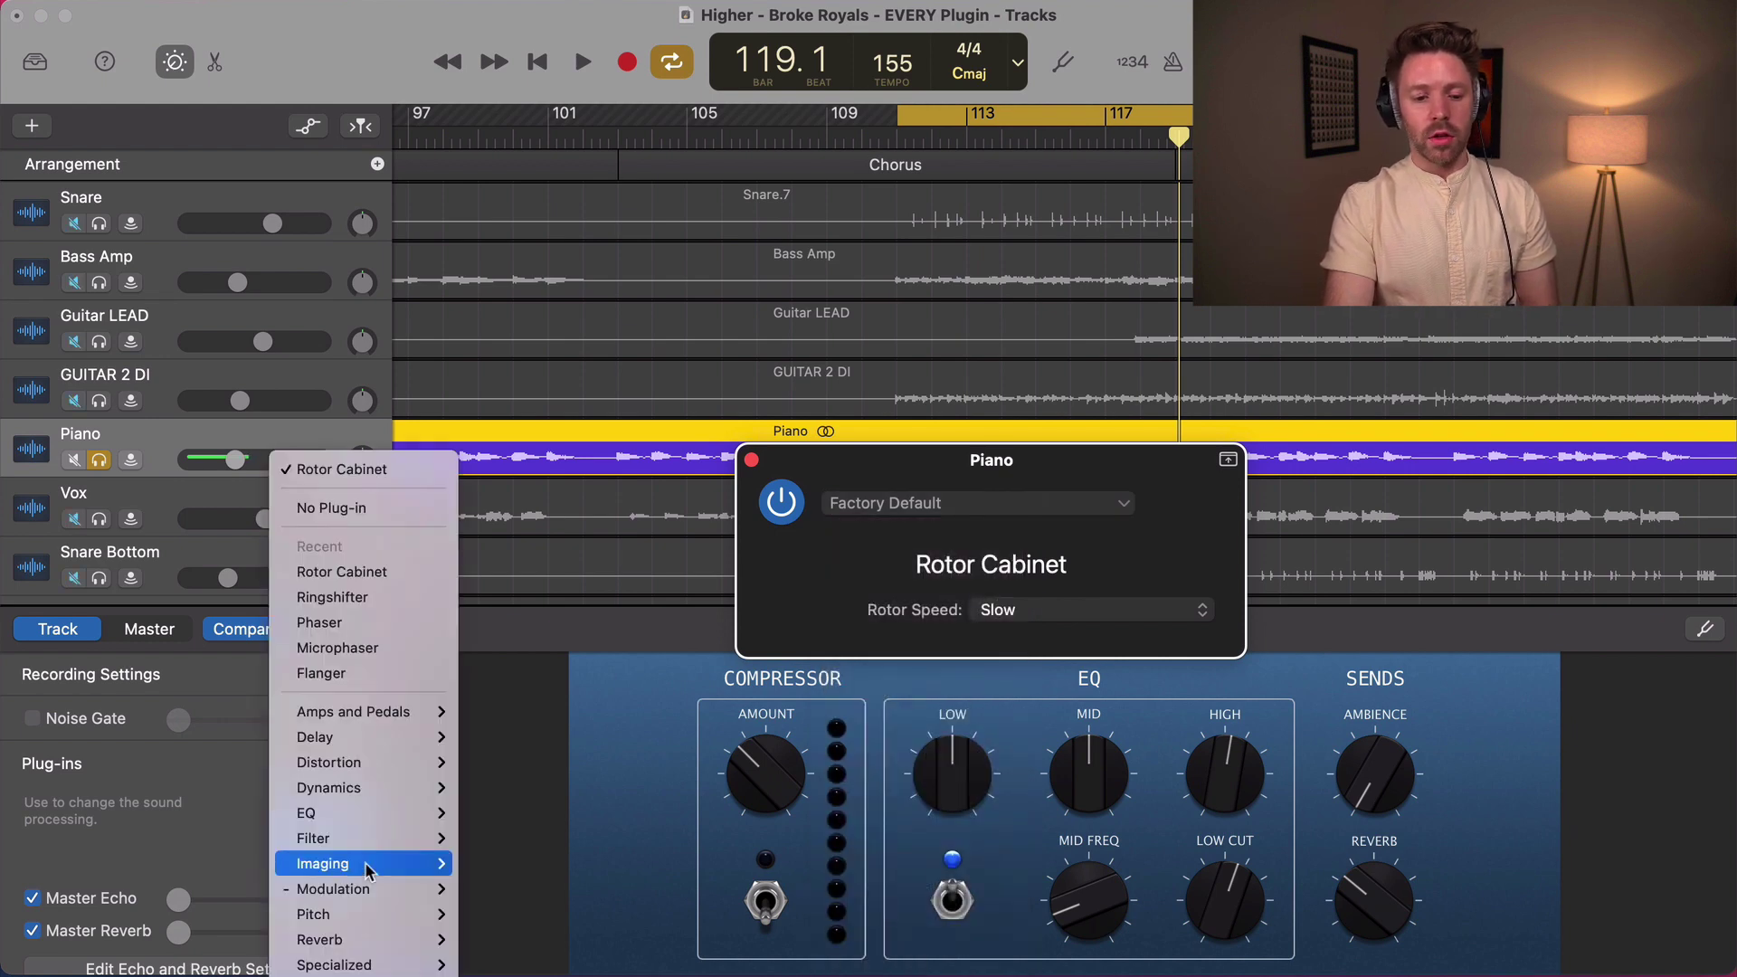
{"action": "mouse_move", "coordinate": [366, 889]}
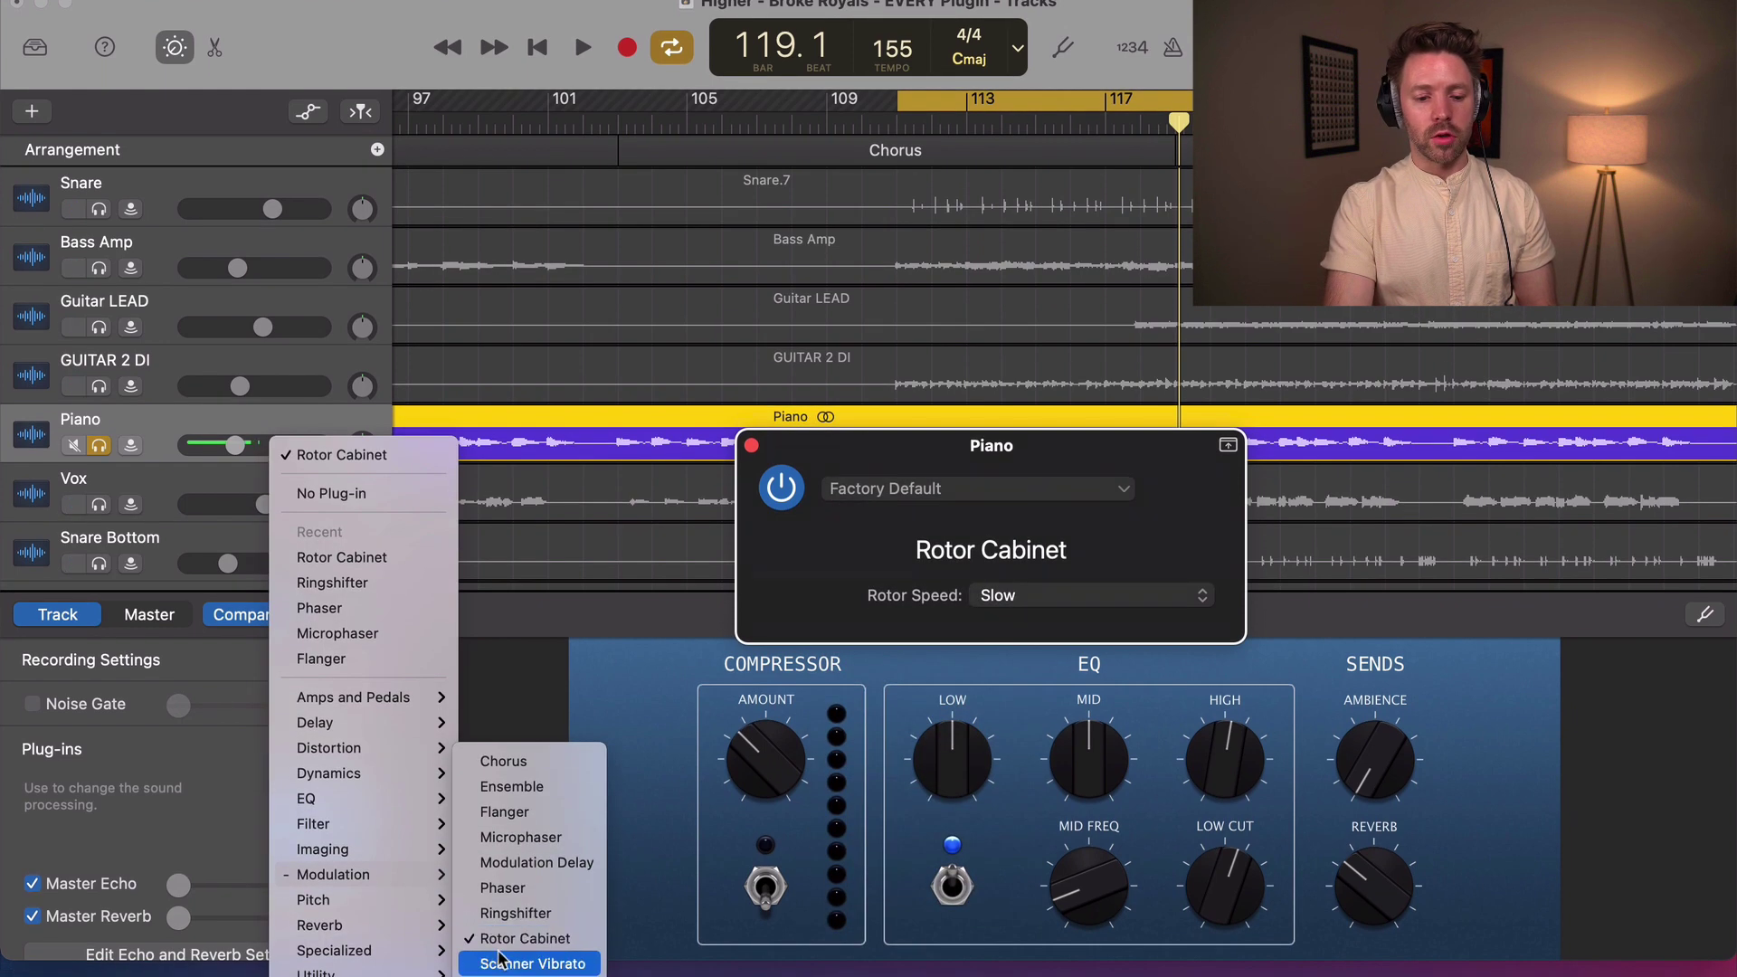
{"action": "left_click", "coordinate": [503, 963]}
- Play the Piano track and audition Scanner Vibrato's Oscillating High Hats and Slow Rotation presets
{"action": "key", "text": "space"}
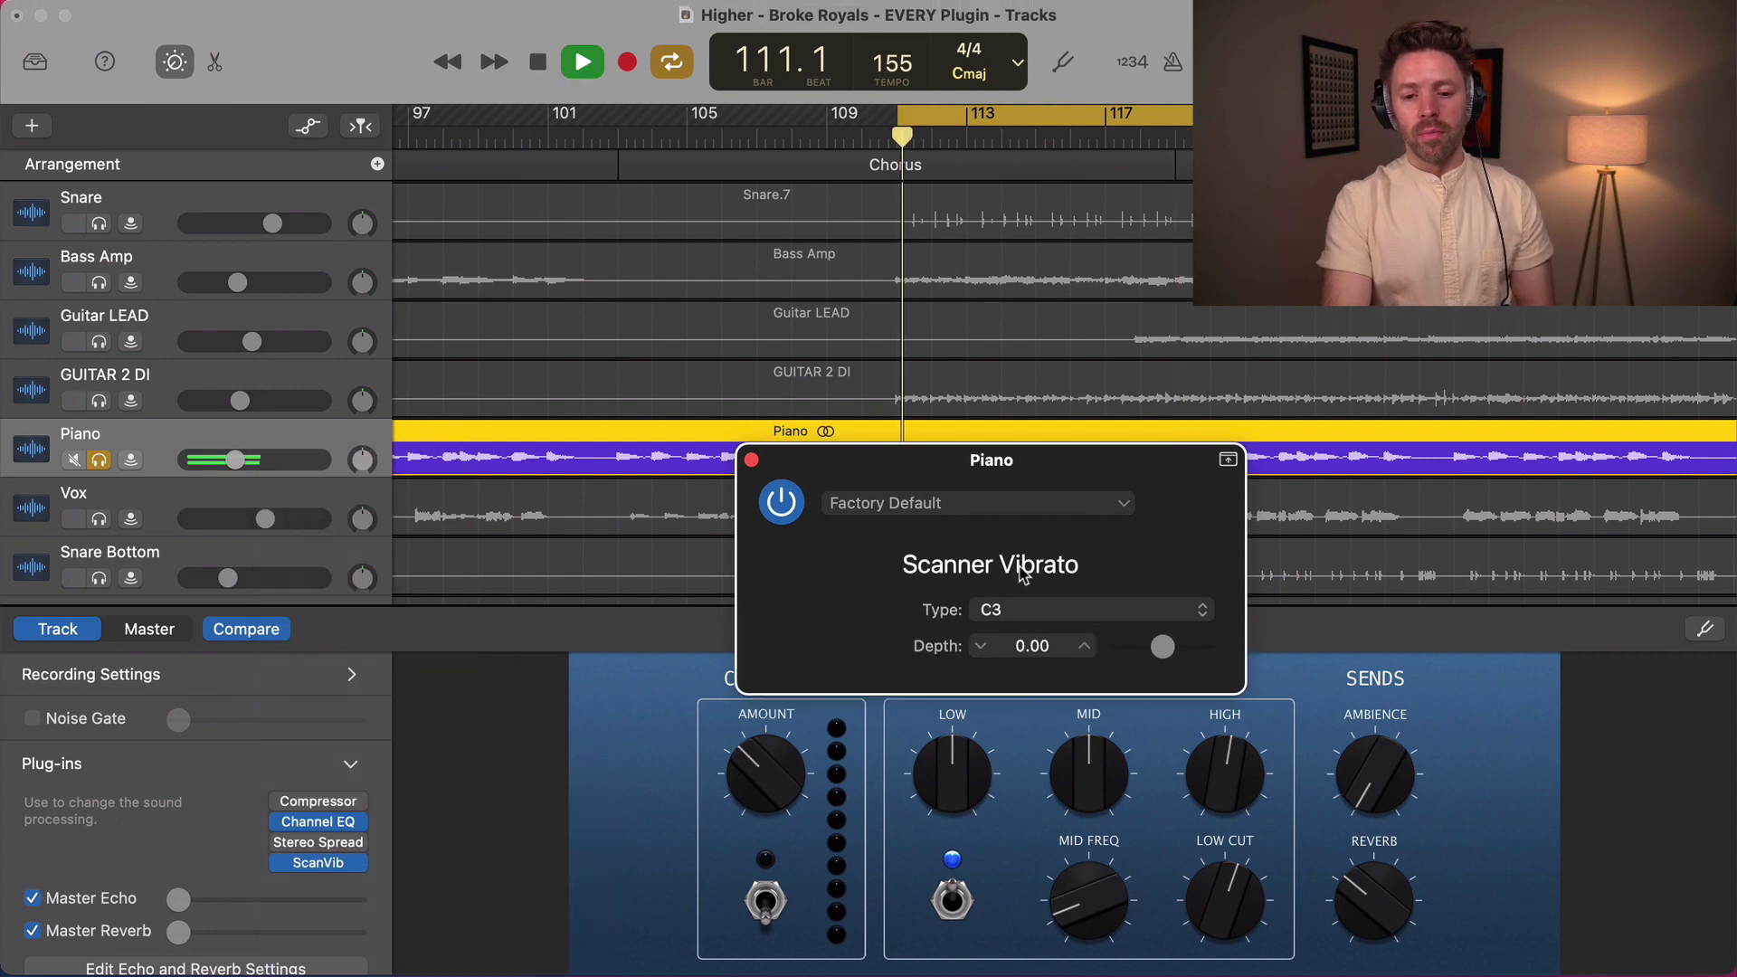
{"action": "left_click", "coordinate": [984, 505]}
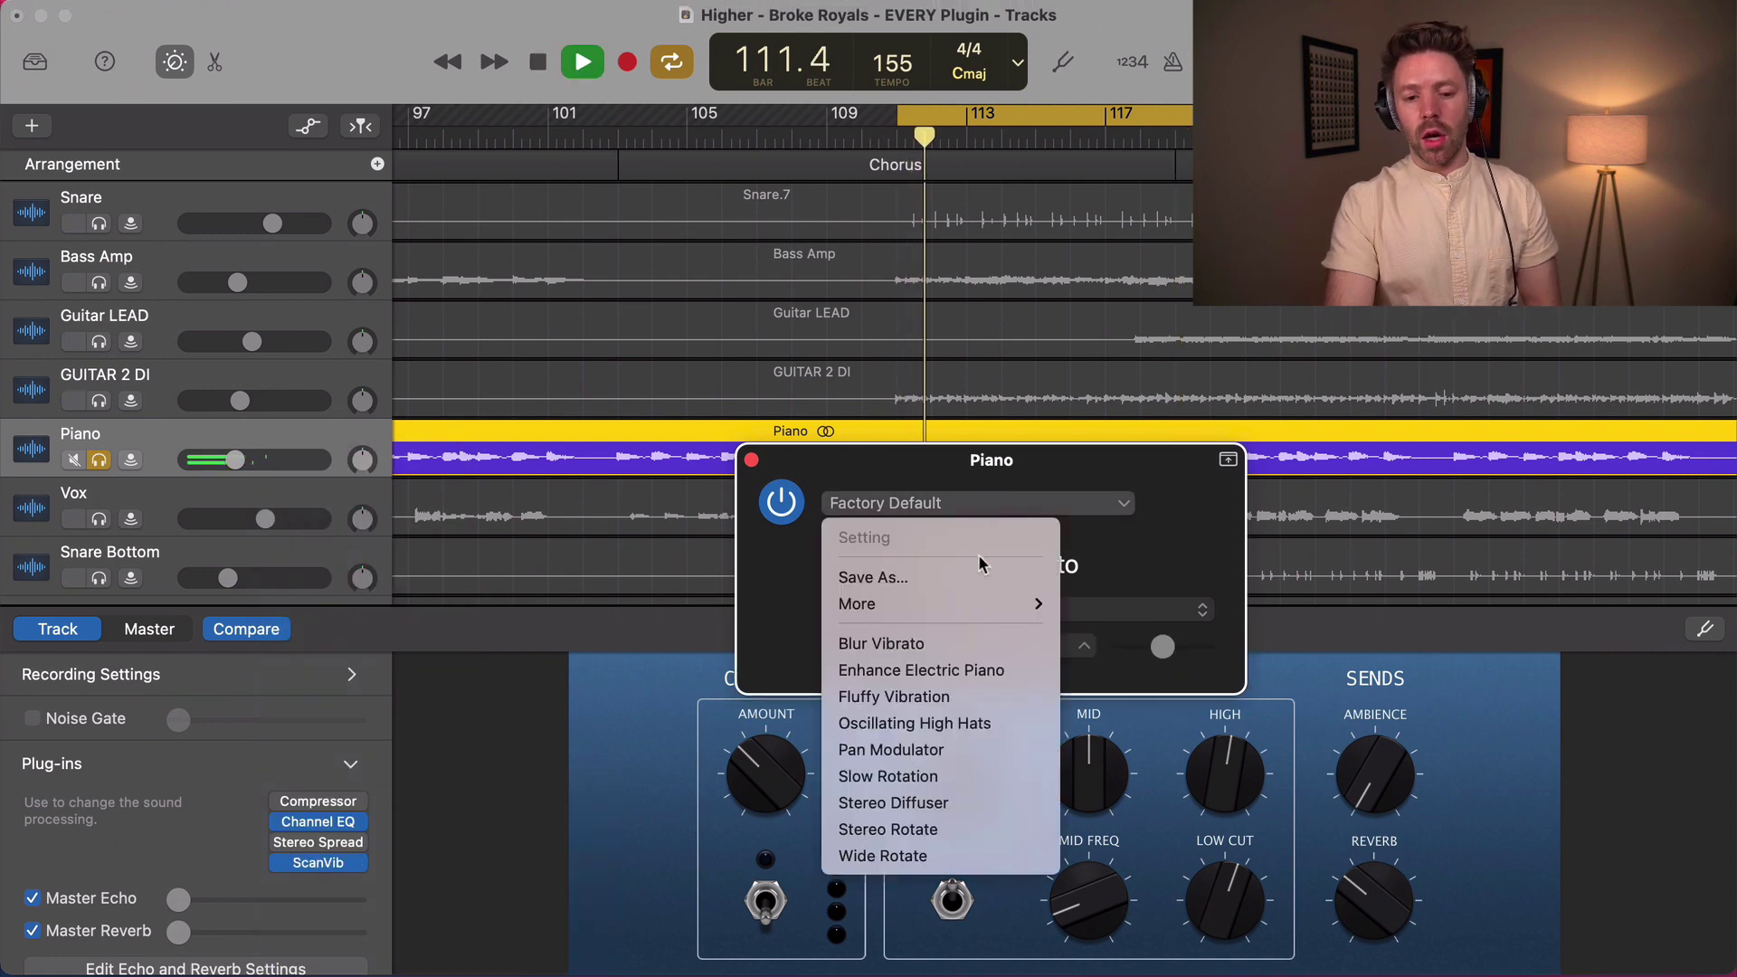
{"action": "left_click", "coordinate": [946, 725]}
{"action": "left_click", "coordinate": [984, 503]}
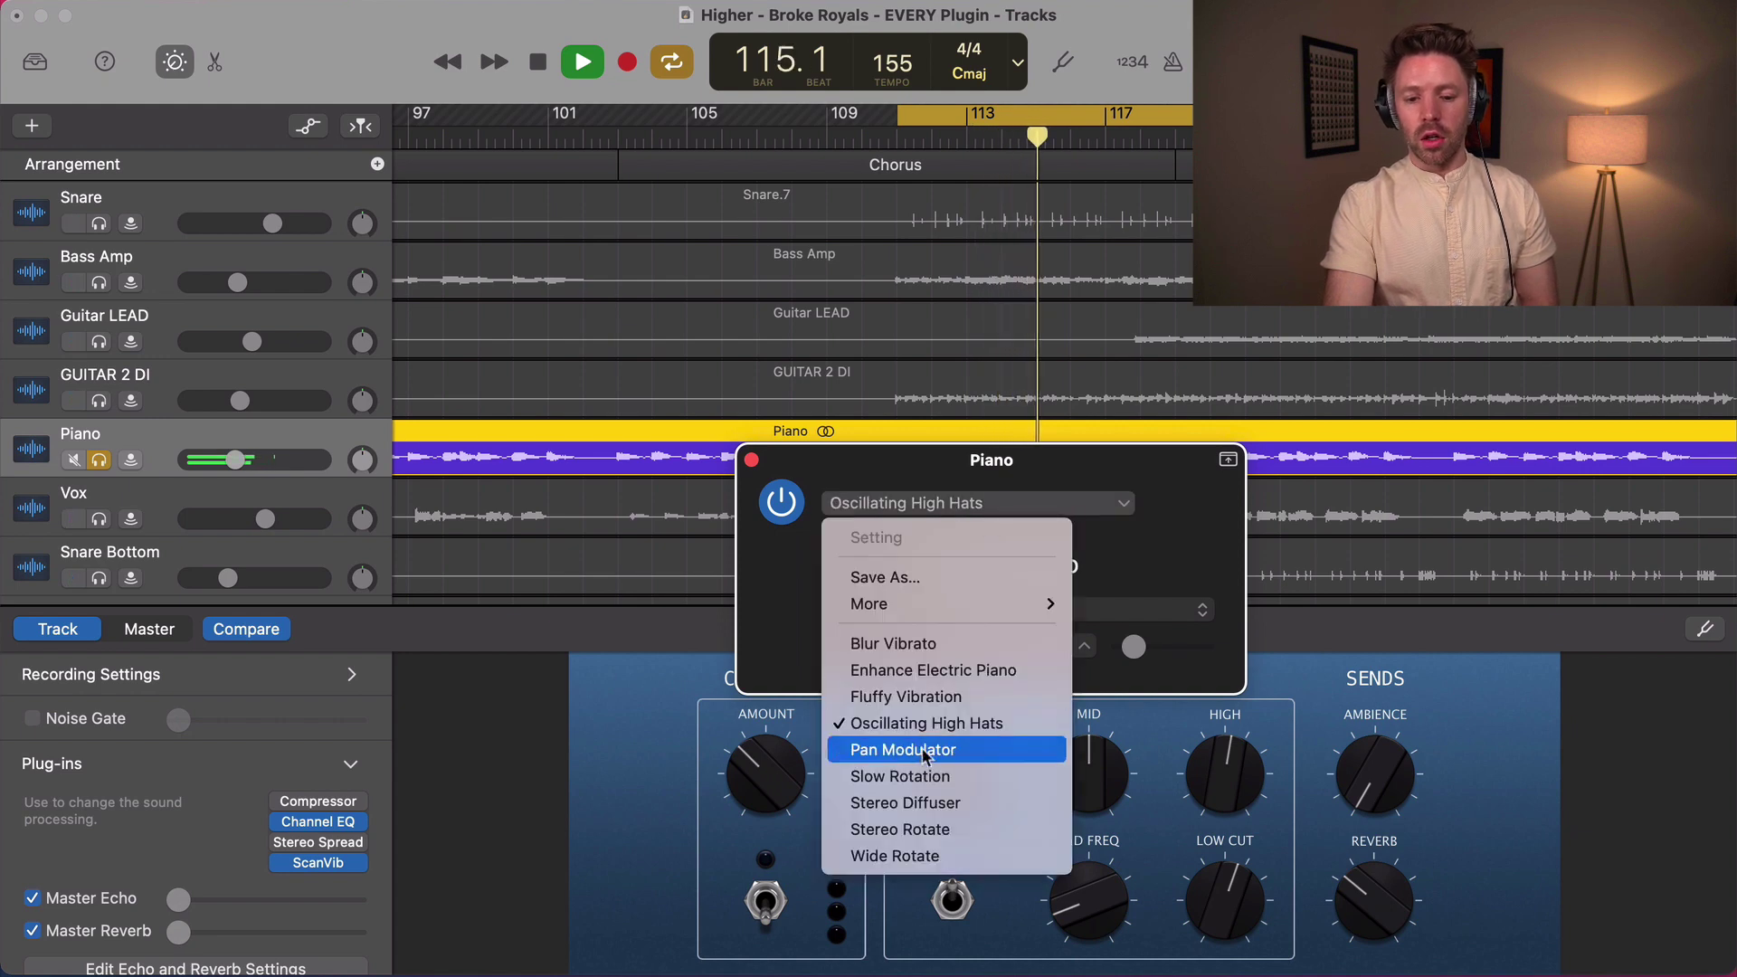
{"action": "left_click", "coordinate": [937, 778]}
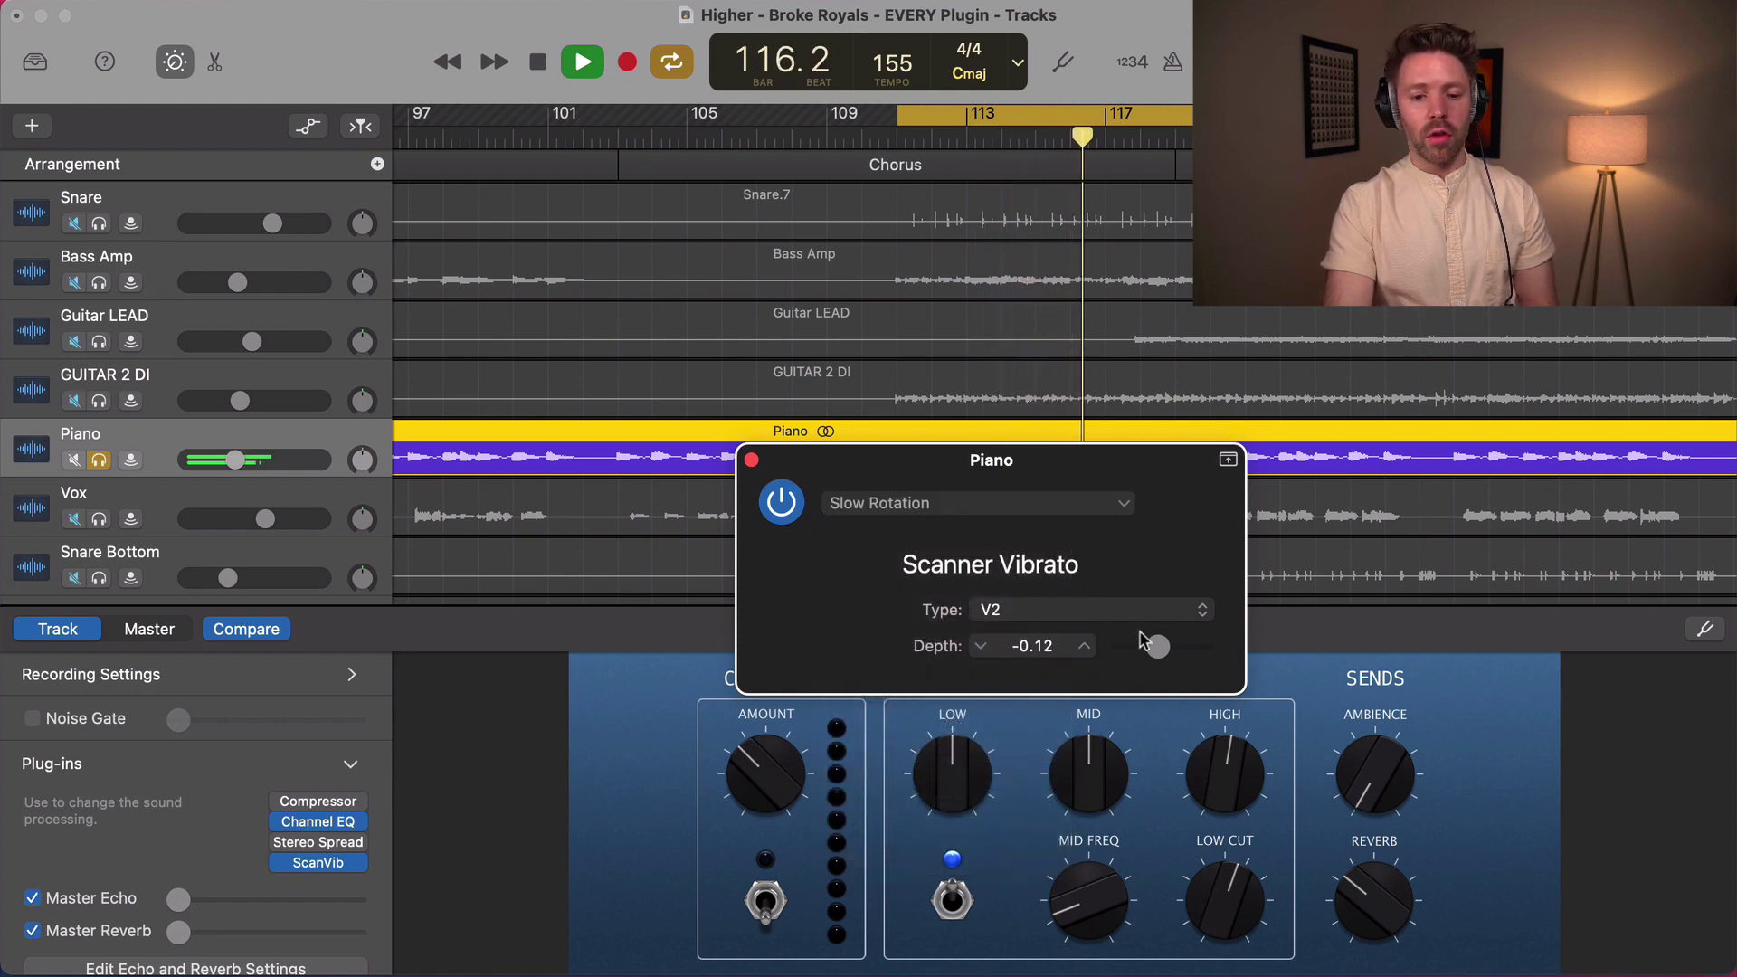
- Replace the Piano track's Scanner Vibrato with Spreader, audition it at 100 % LFO Intensity, and stop playback
{"action": "left_click", "coordinate": [337, 864]}
{"action": "mouse_move", "coordinate": [360, 890]}
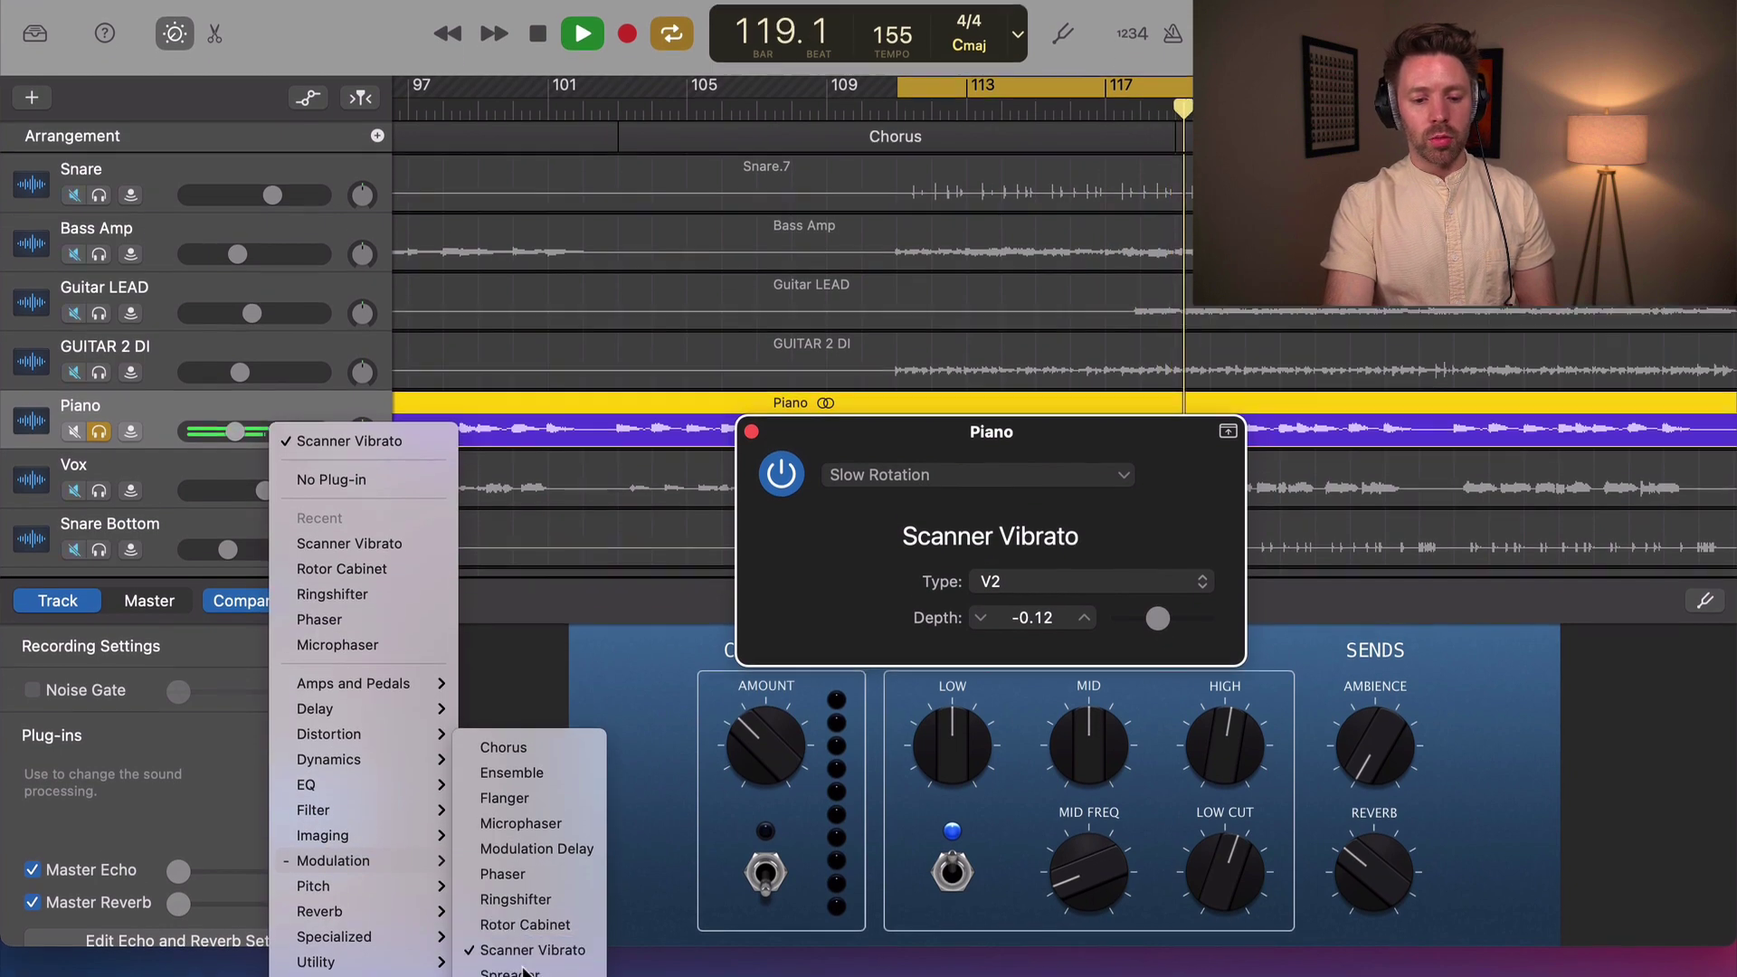
{"action": "left_click", "coordinate": [984, 550]}
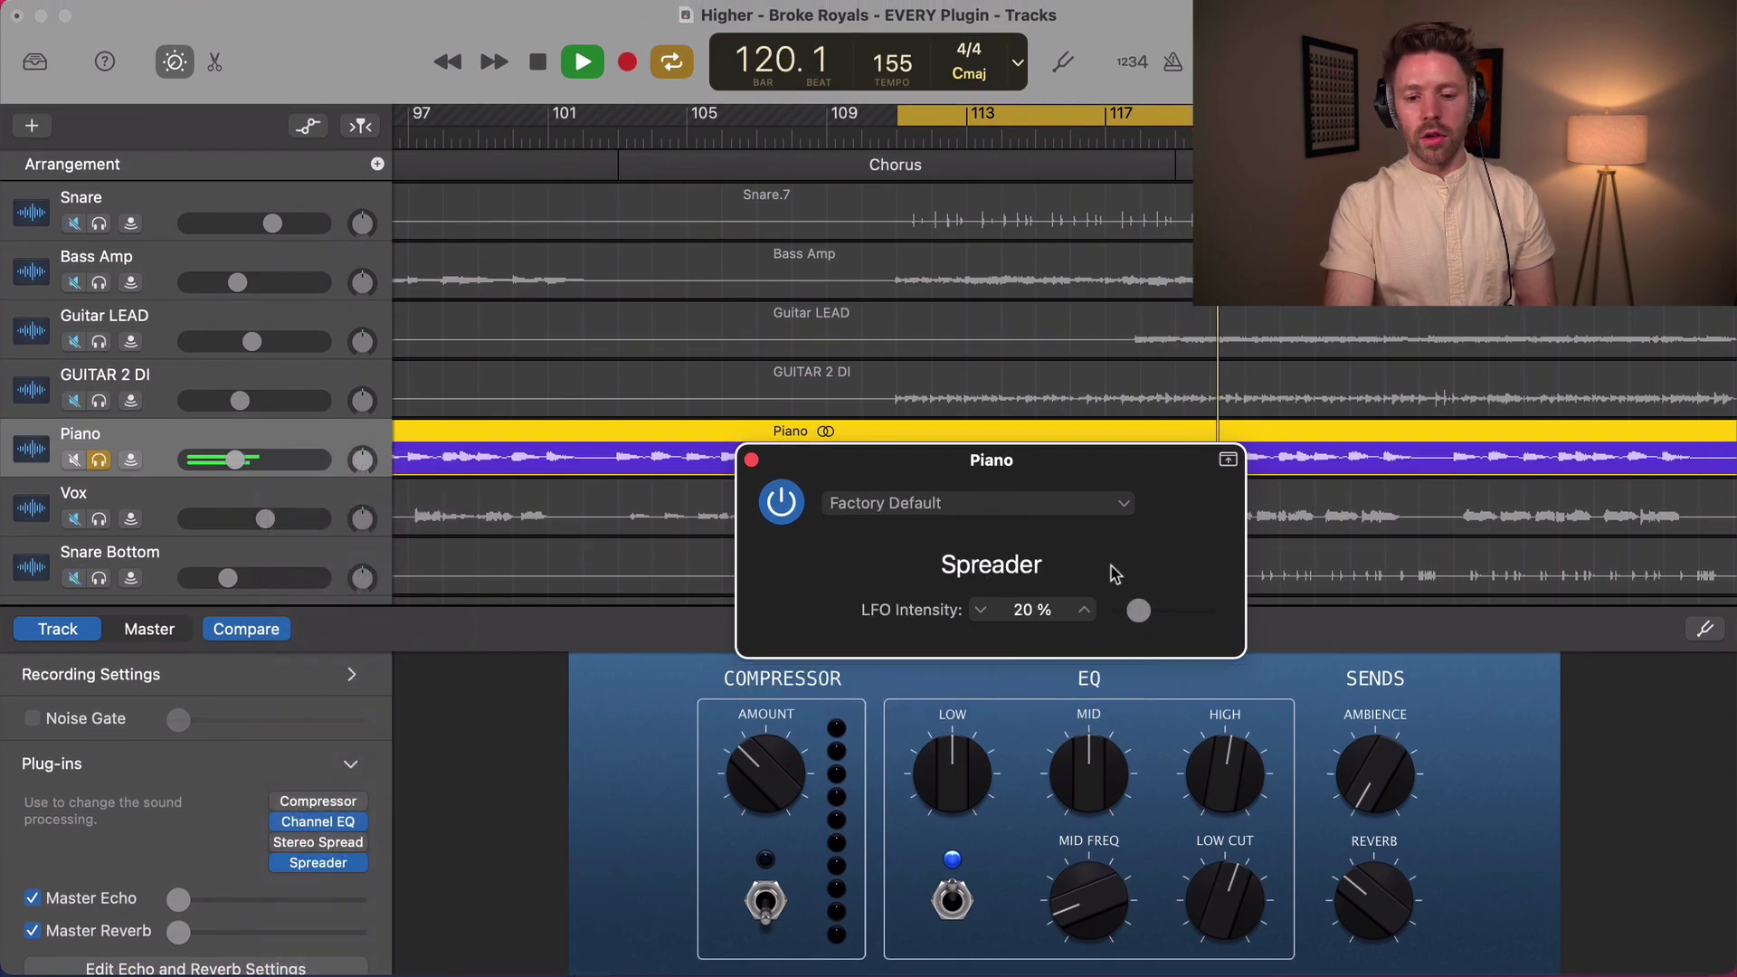
{"action": "left_click_drag", "start_coordinate": [1190, 610], "coordinate": [1223, 613]}
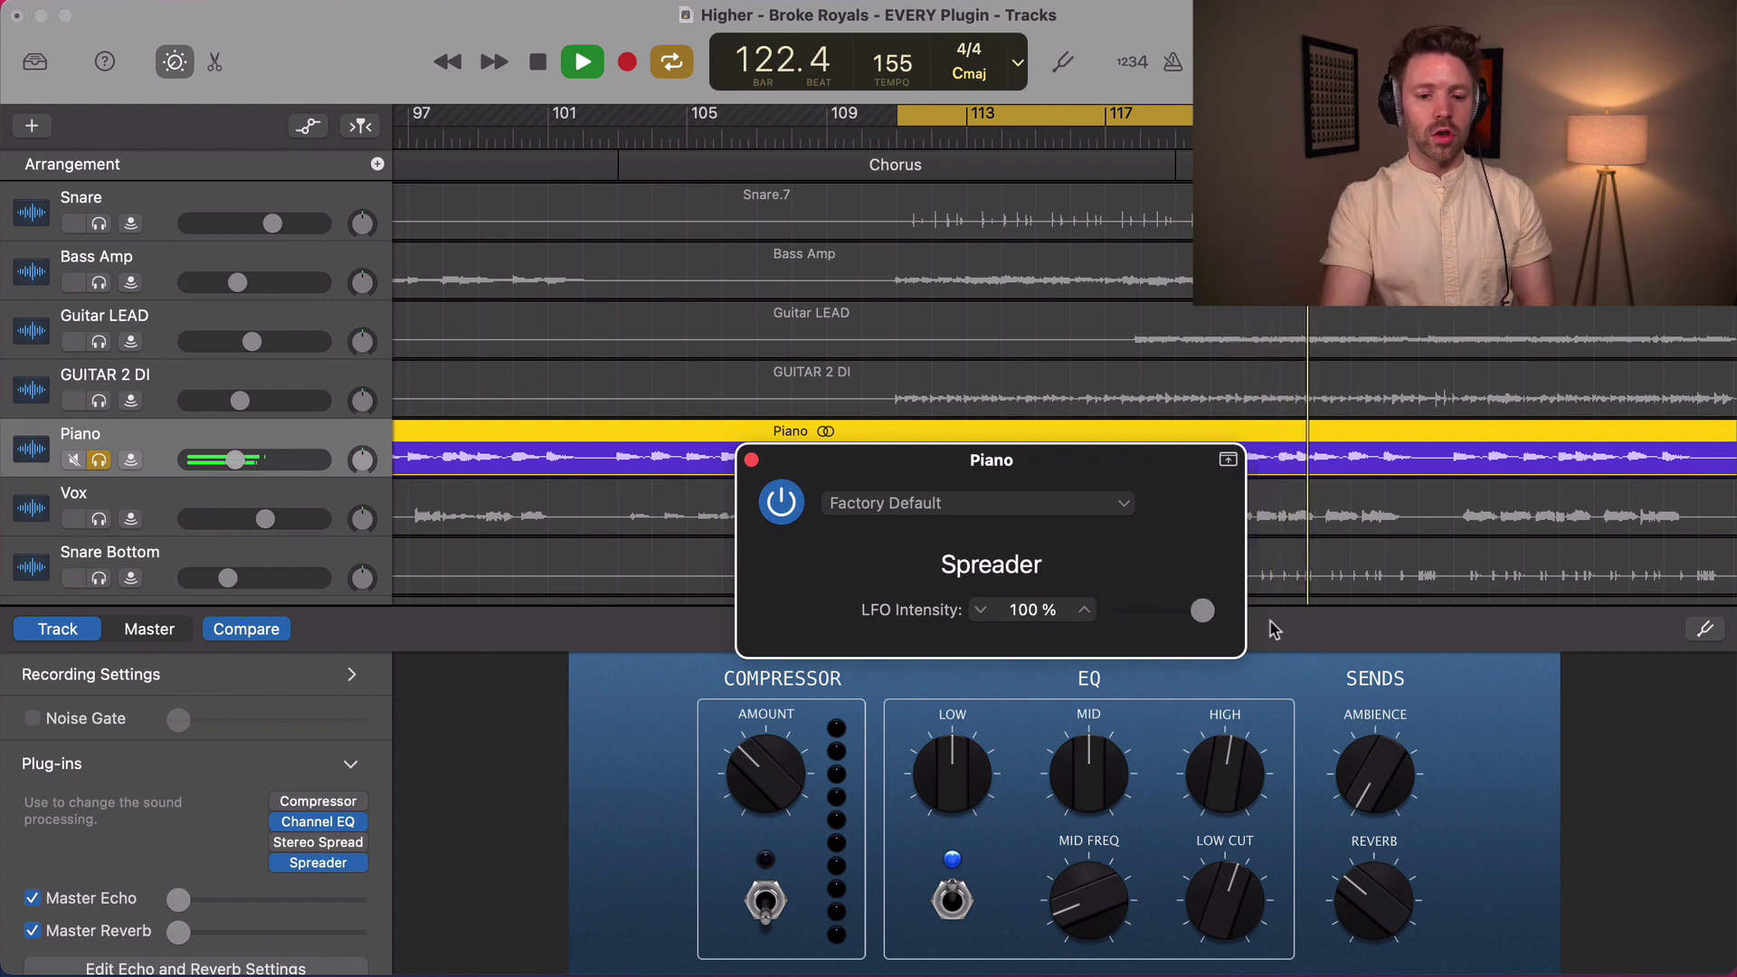
{"action": "key", "text": "space"}
- Replace the Piano track's Spreader with Tremolo
{"action": "left_click", "coordinate": [360, 866]}
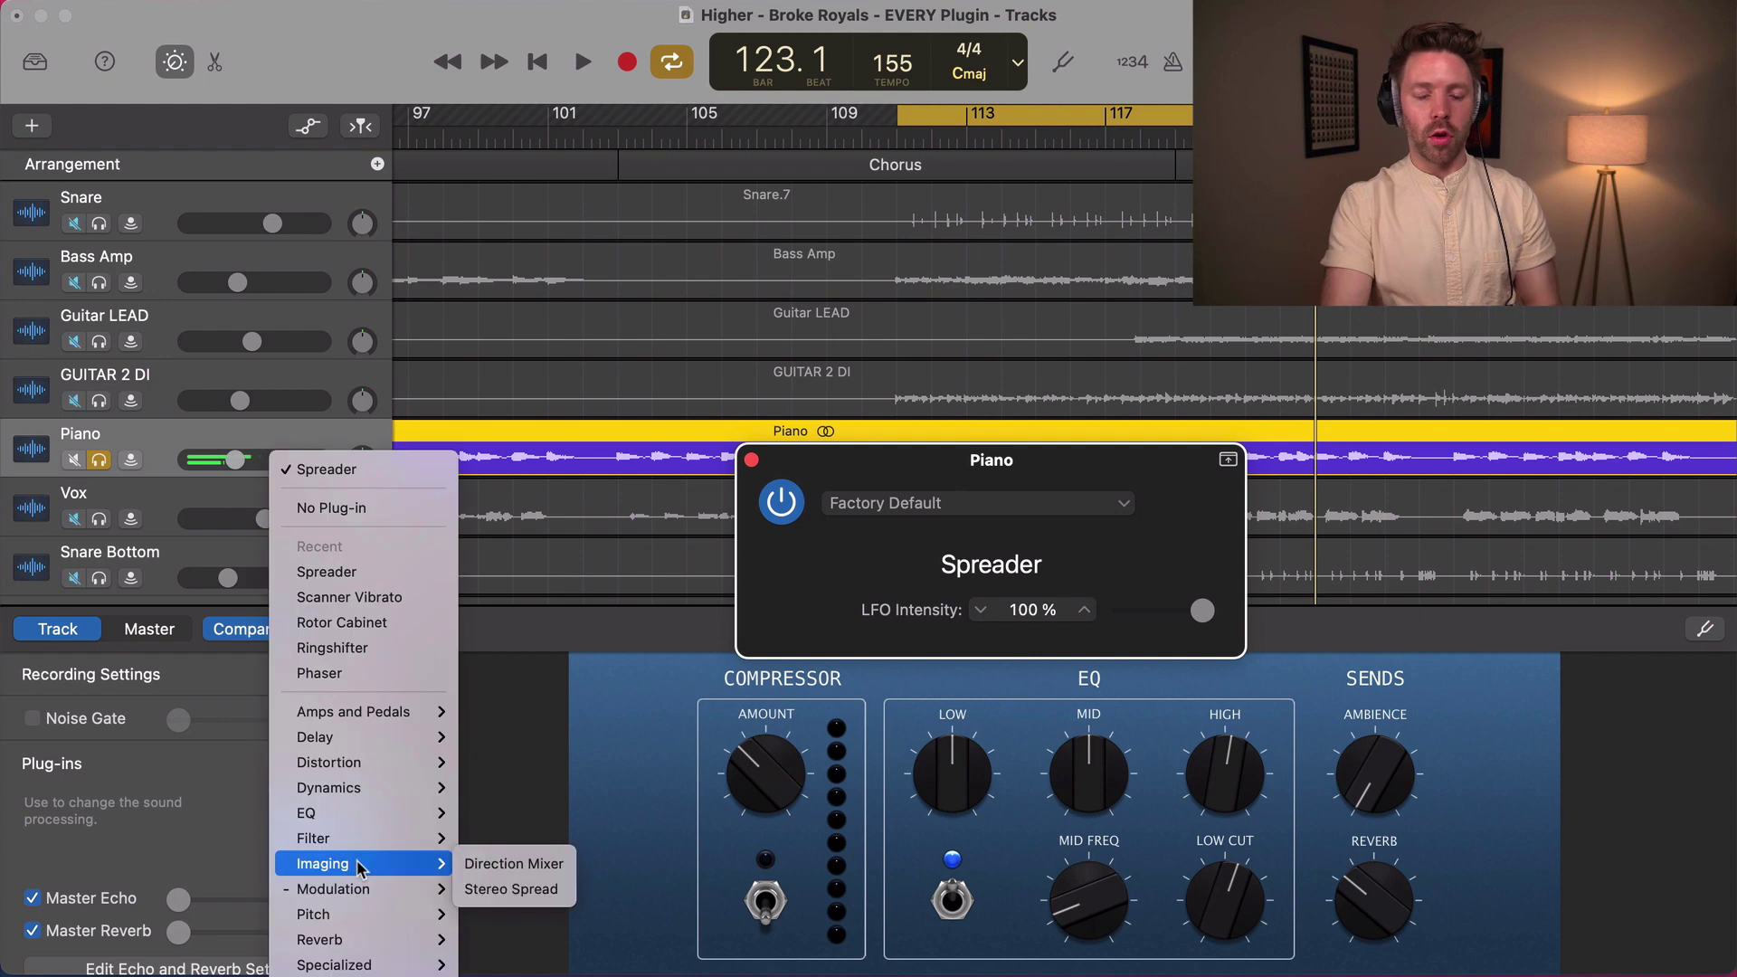
{"action": "mouse_move", "coordinate": [371, 891]}
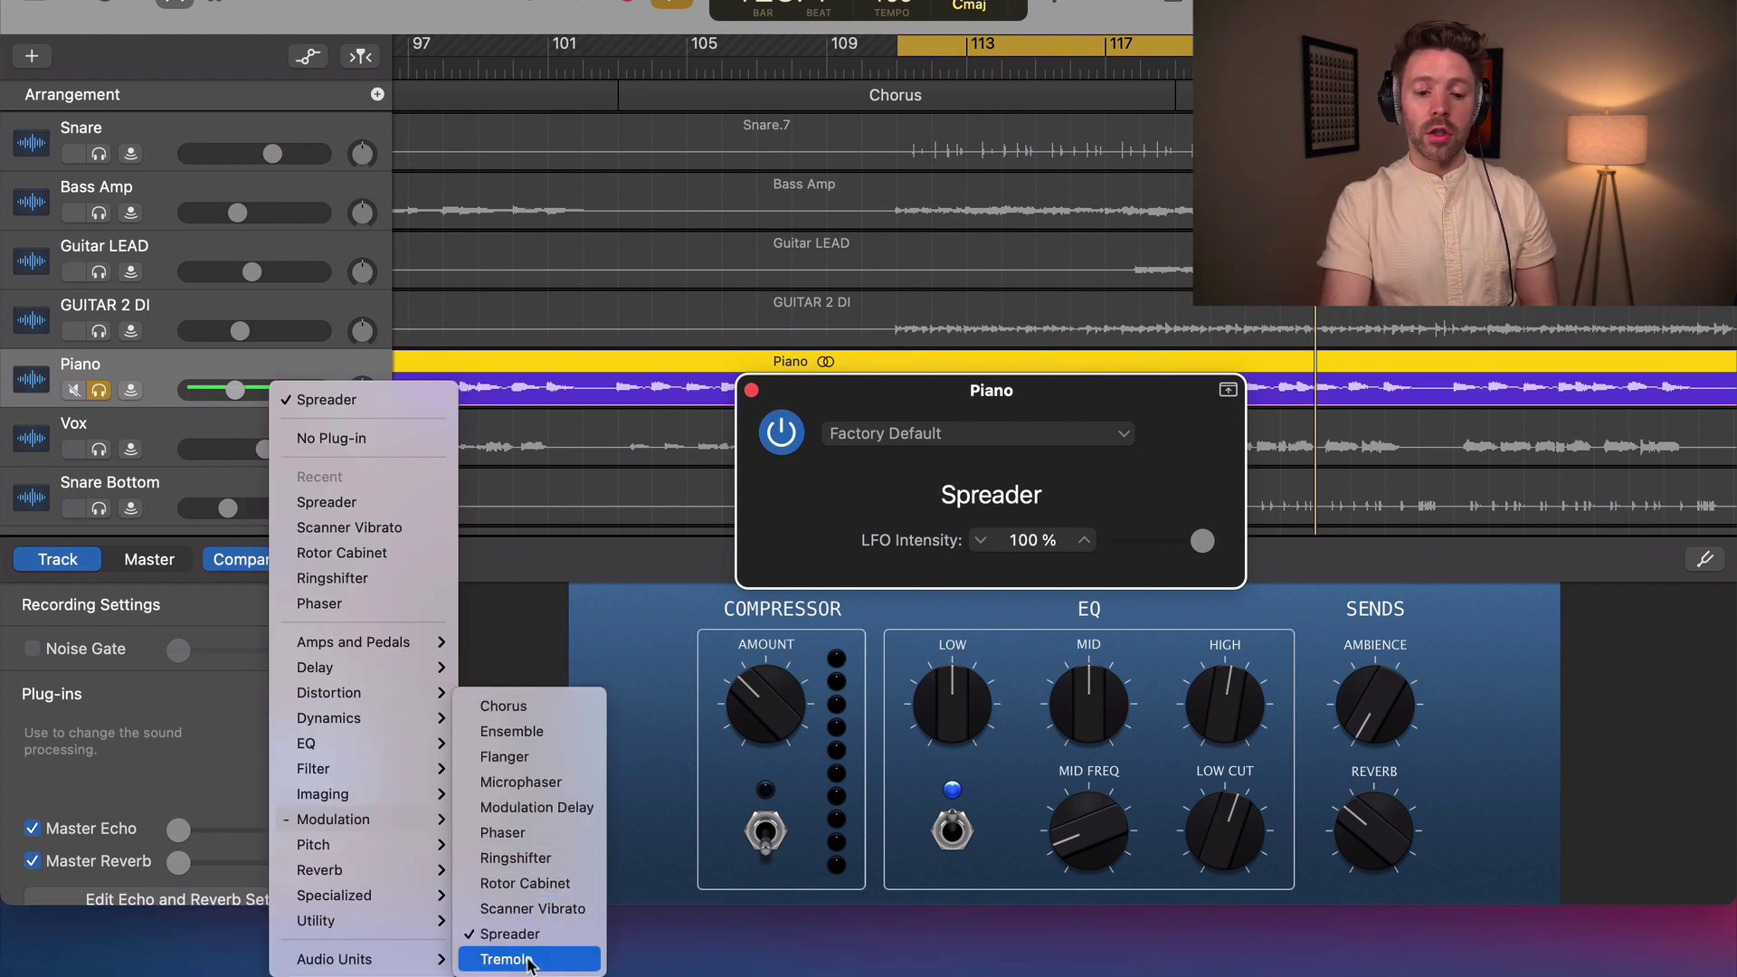
{"action": "left_click", "coordinate": [507, 959]}
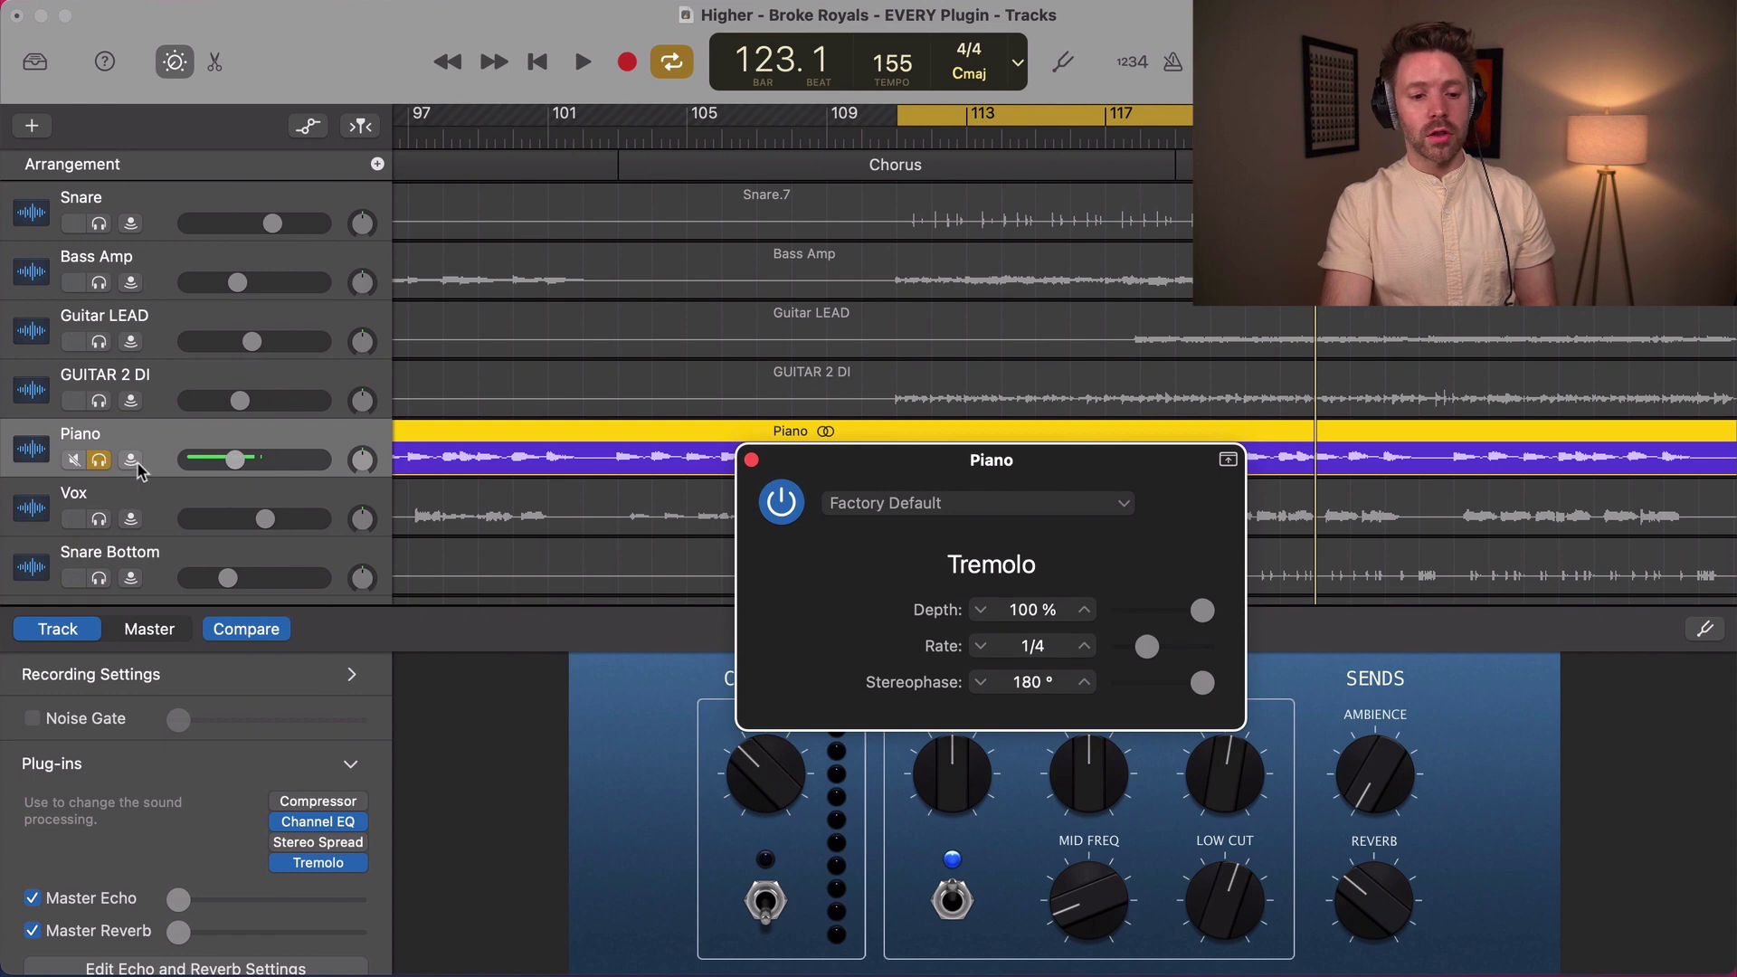
- Switch solo to the Vox track, select it, and open its Tremolo plug-in settings
{"action": "left_click", "coordinate": [918, 496]}
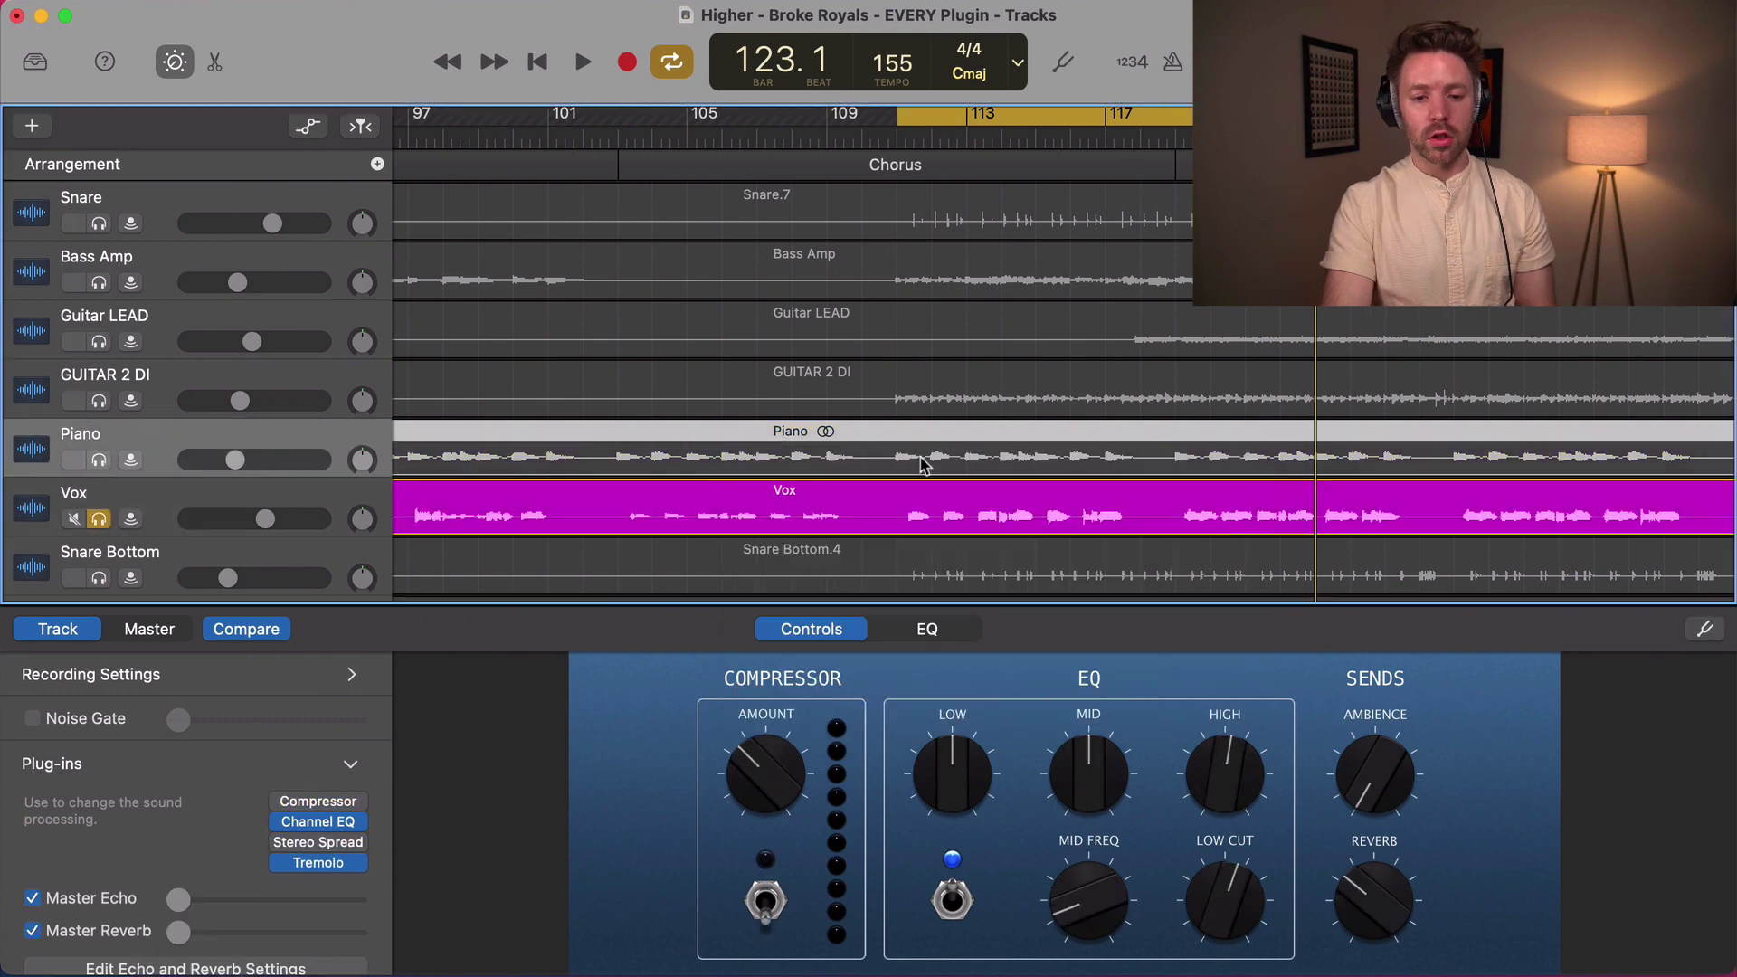
{"action": "left_click", "coordinate": [154, 502]}
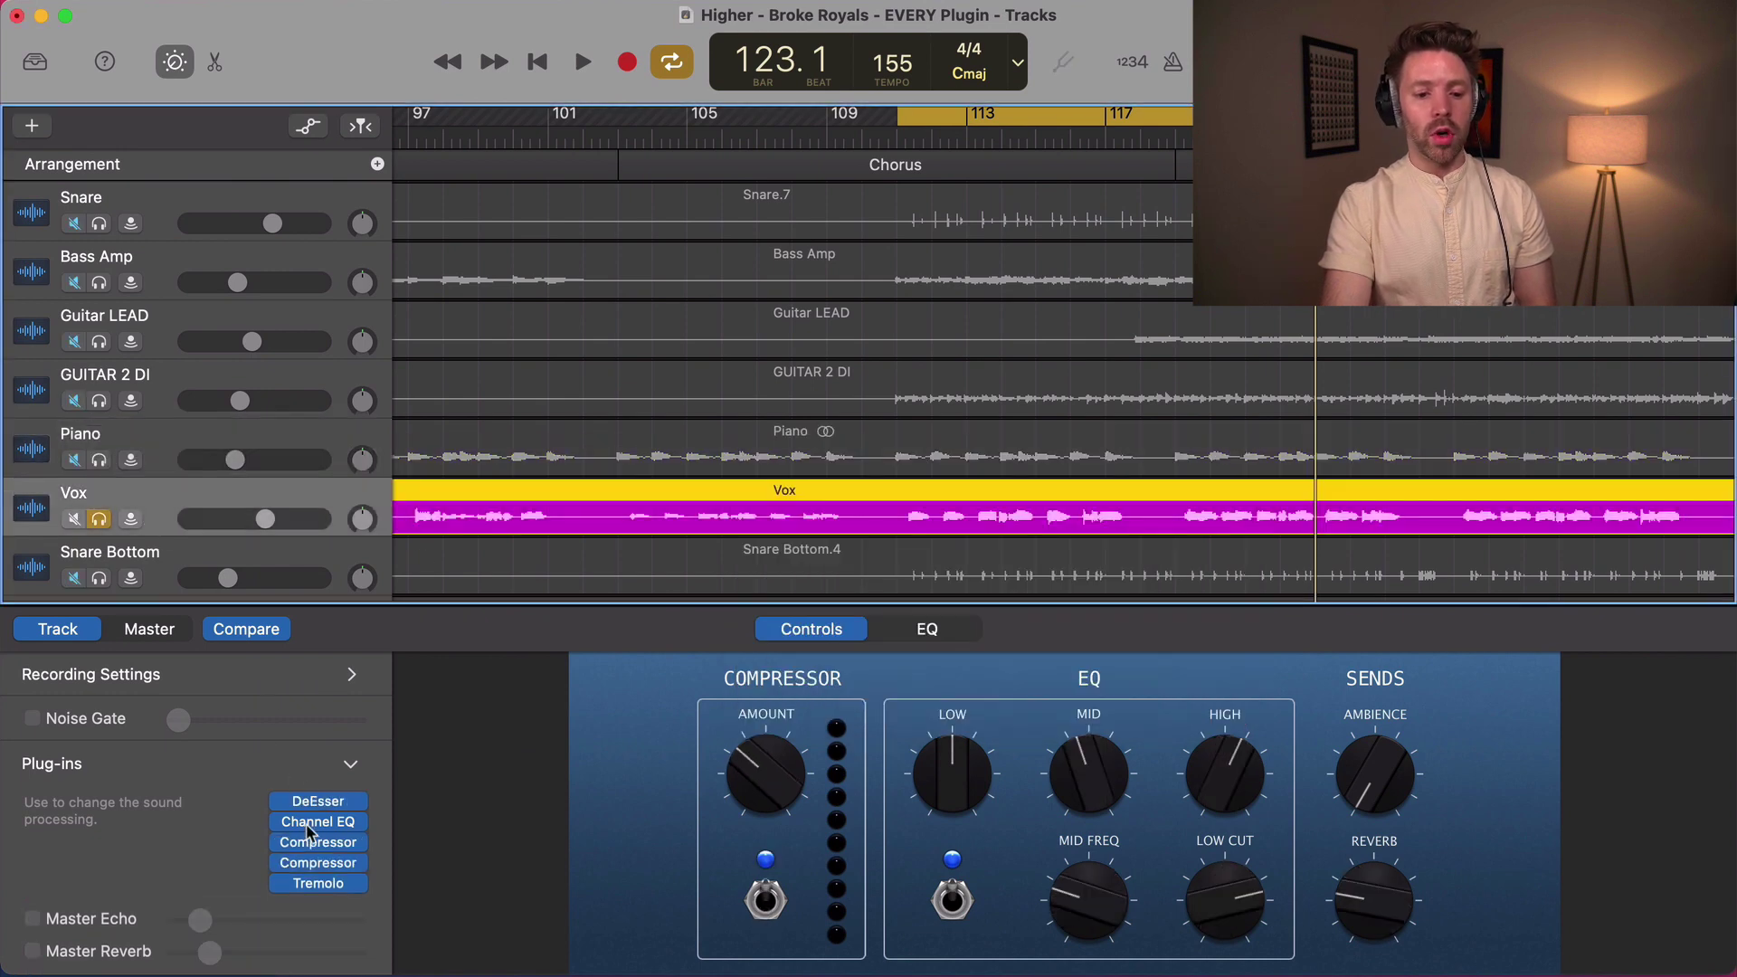
{"action": "left_click", "coordinate": [321, 887]}
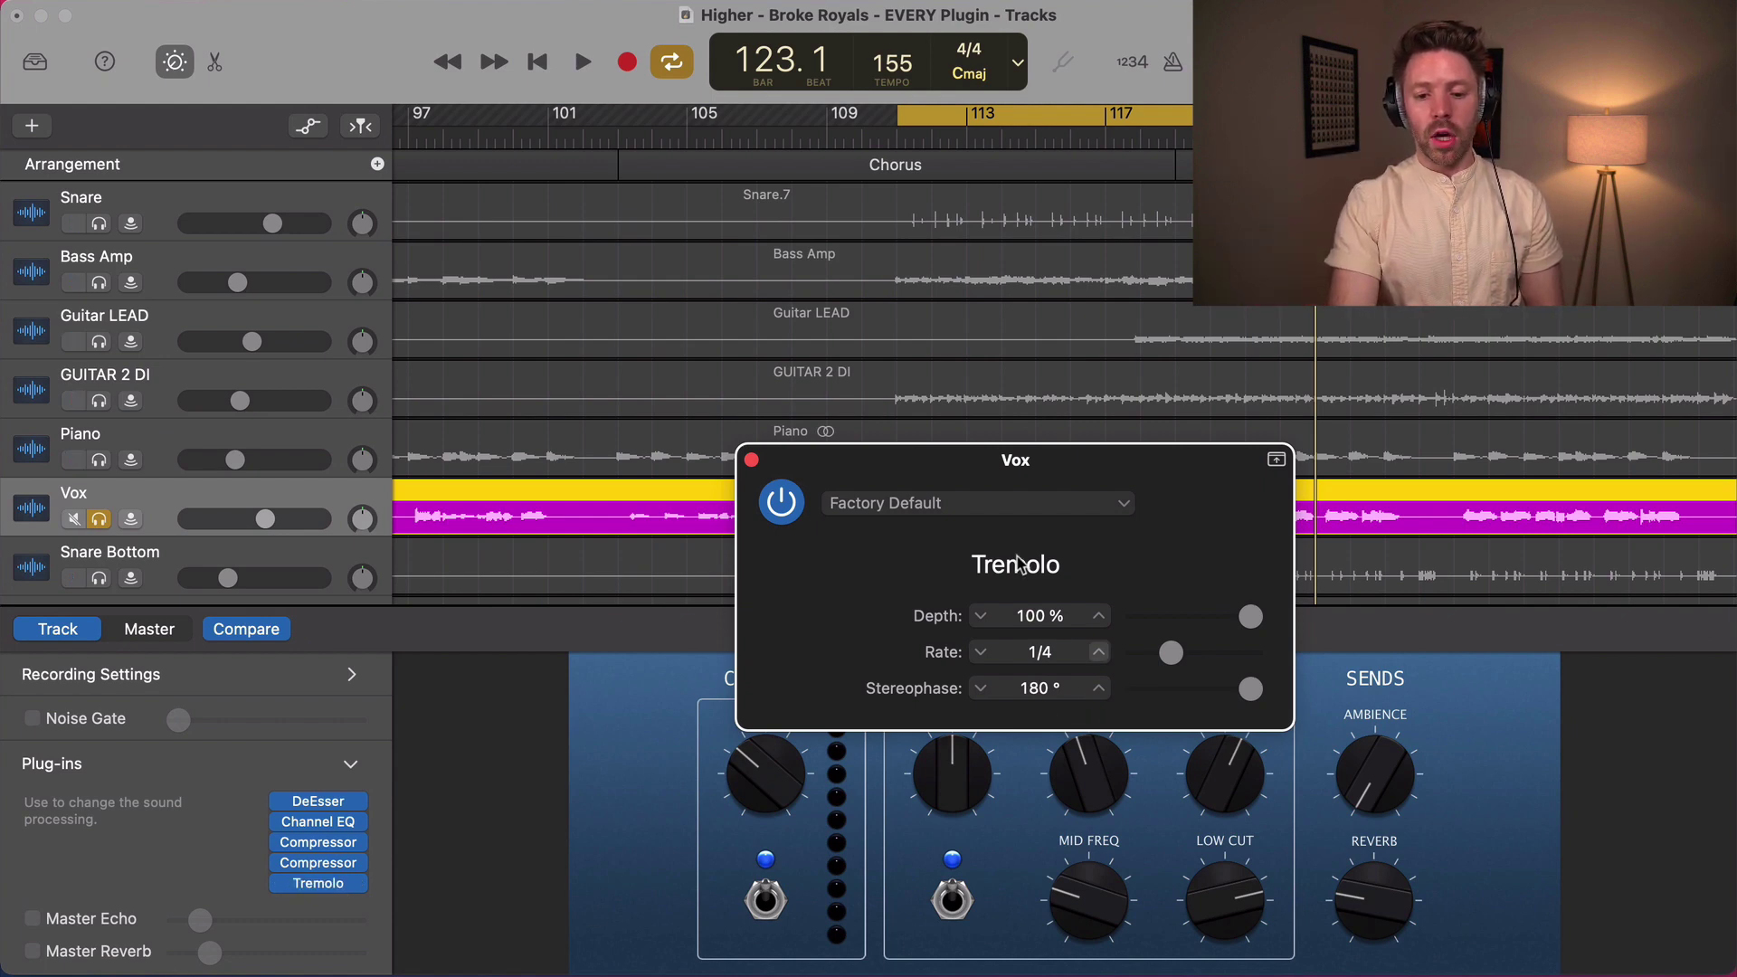
- Load Tremolo's Mono Tremolo preset on the Vox track and play it briefly
{"action": "left_click", "coordinate": [1026, 514]}
{"action": "left_click", "coordinate": [964, 724]}
{"action": "key", "text": "space"}
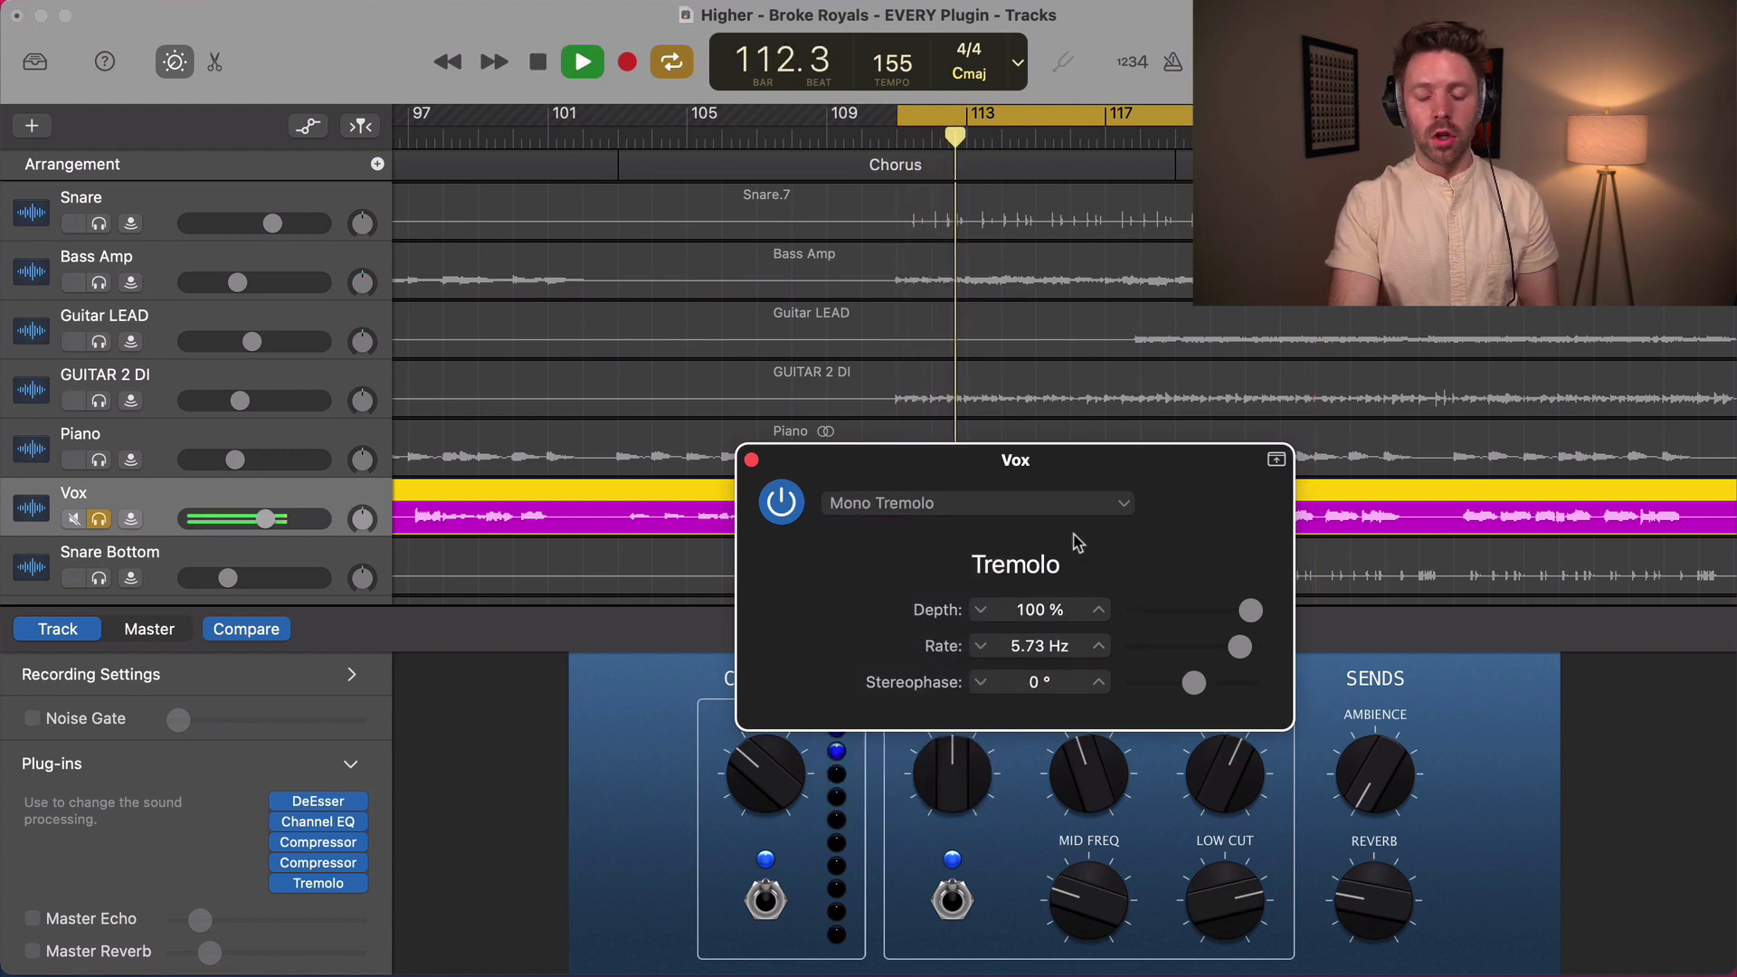
{"action": "key", "text": "space"}
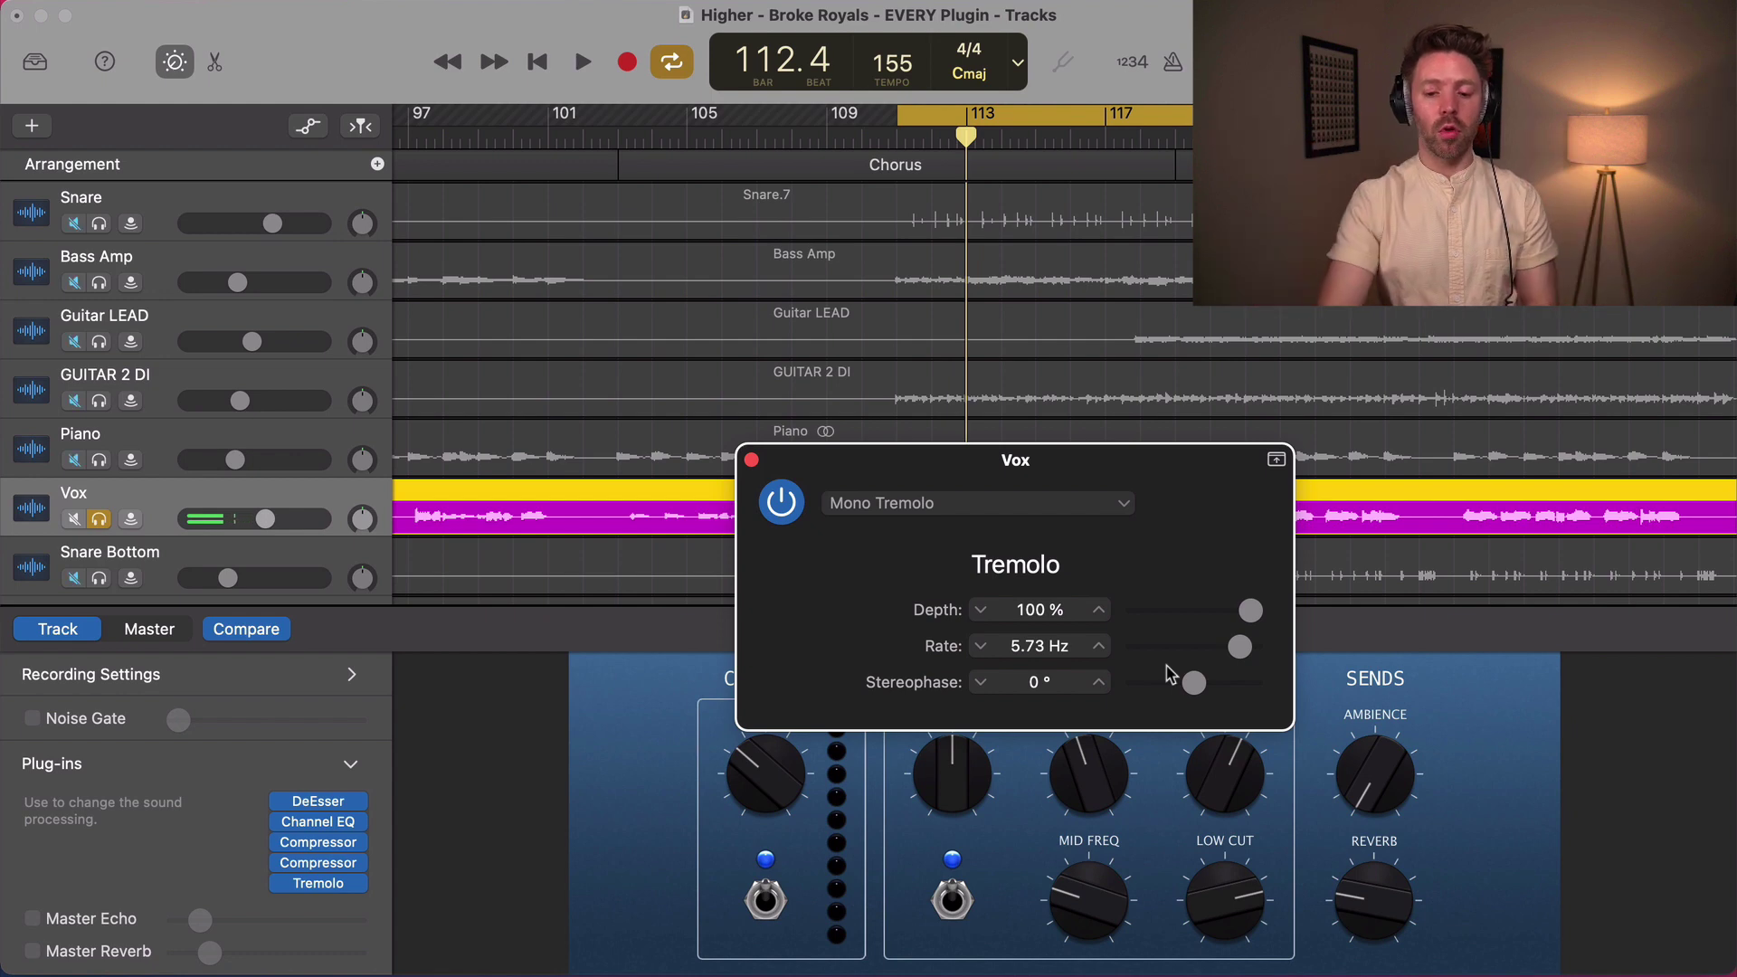
- Play the Vox track, audition Tremolo with Stereophase at 180° and at -180°, and stop playback
{"action": "key", "text": "space"}
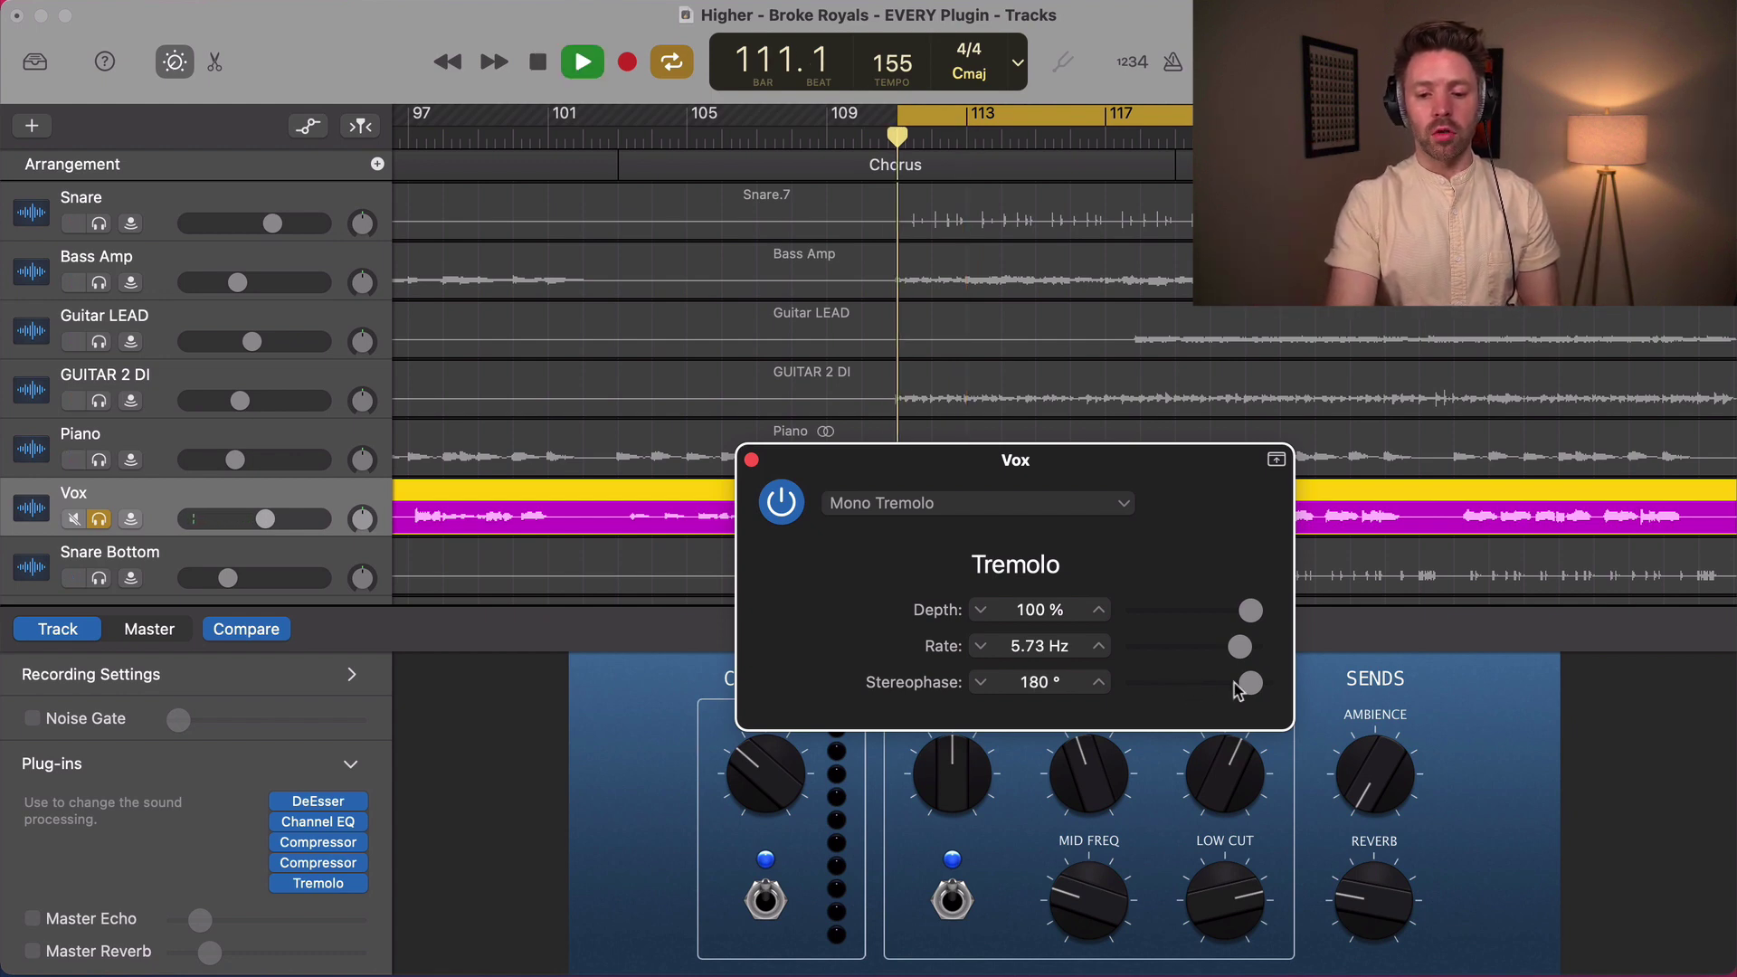
{"action": "left_click_drag", "start_coordinate": [1250, 684], "coordinate": [1104, 737]}
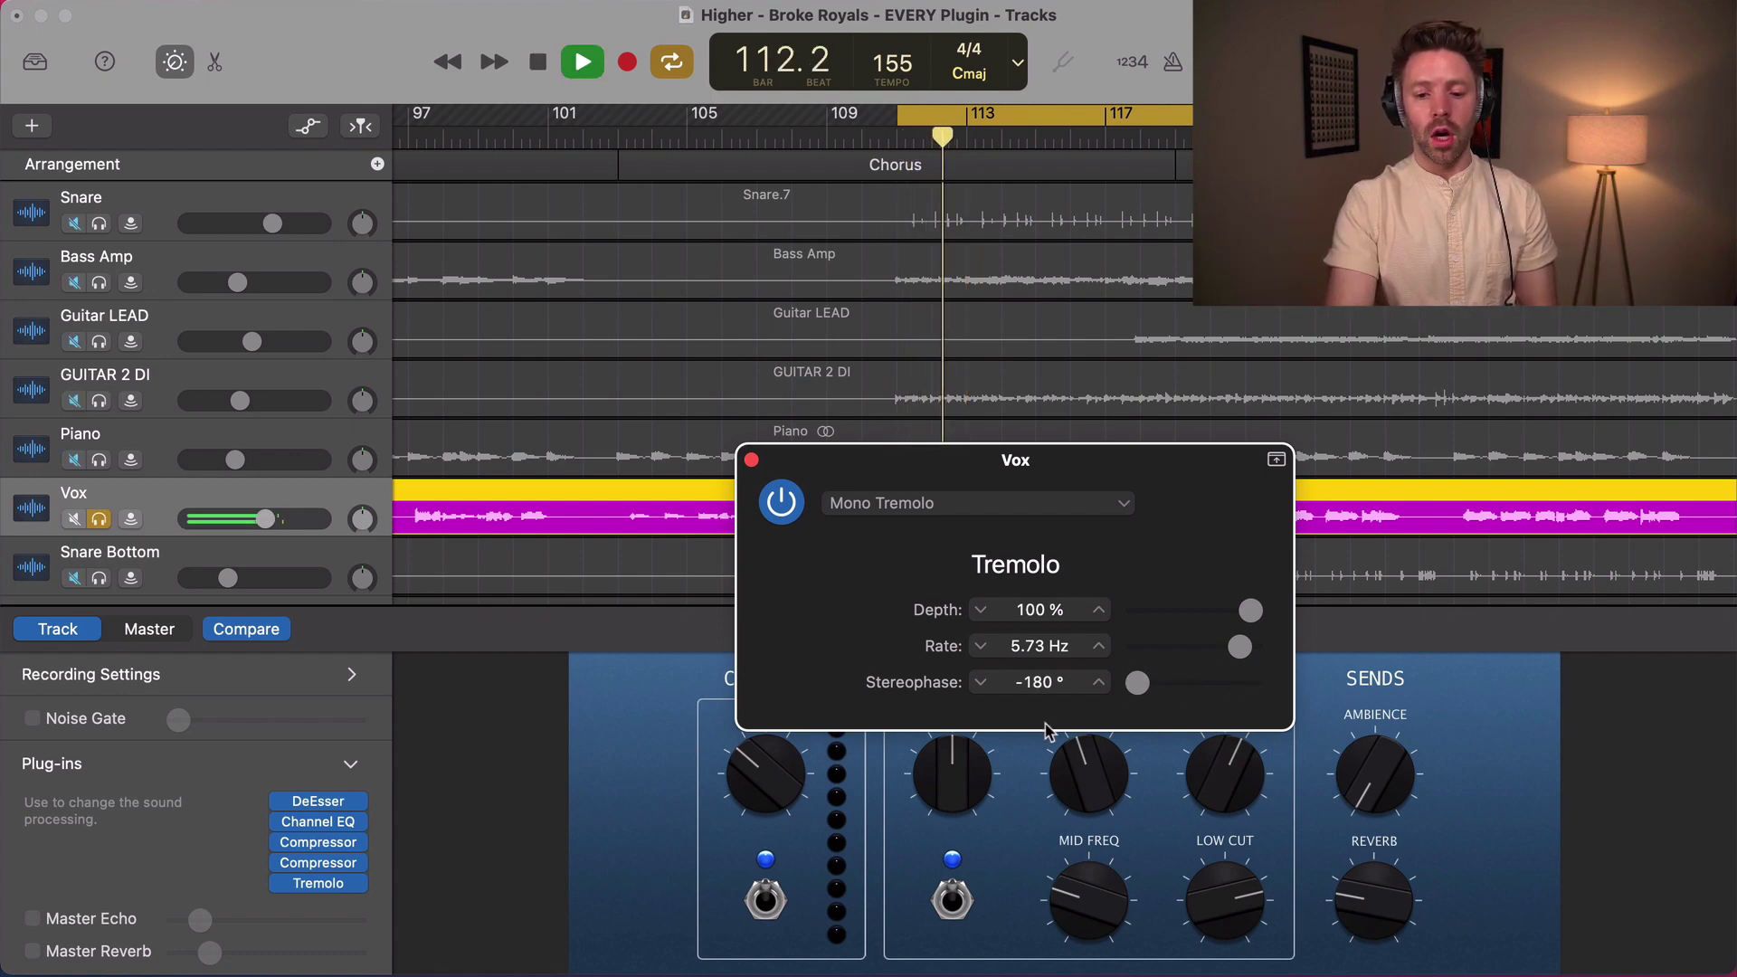
{"action": "key", "text": "space"}
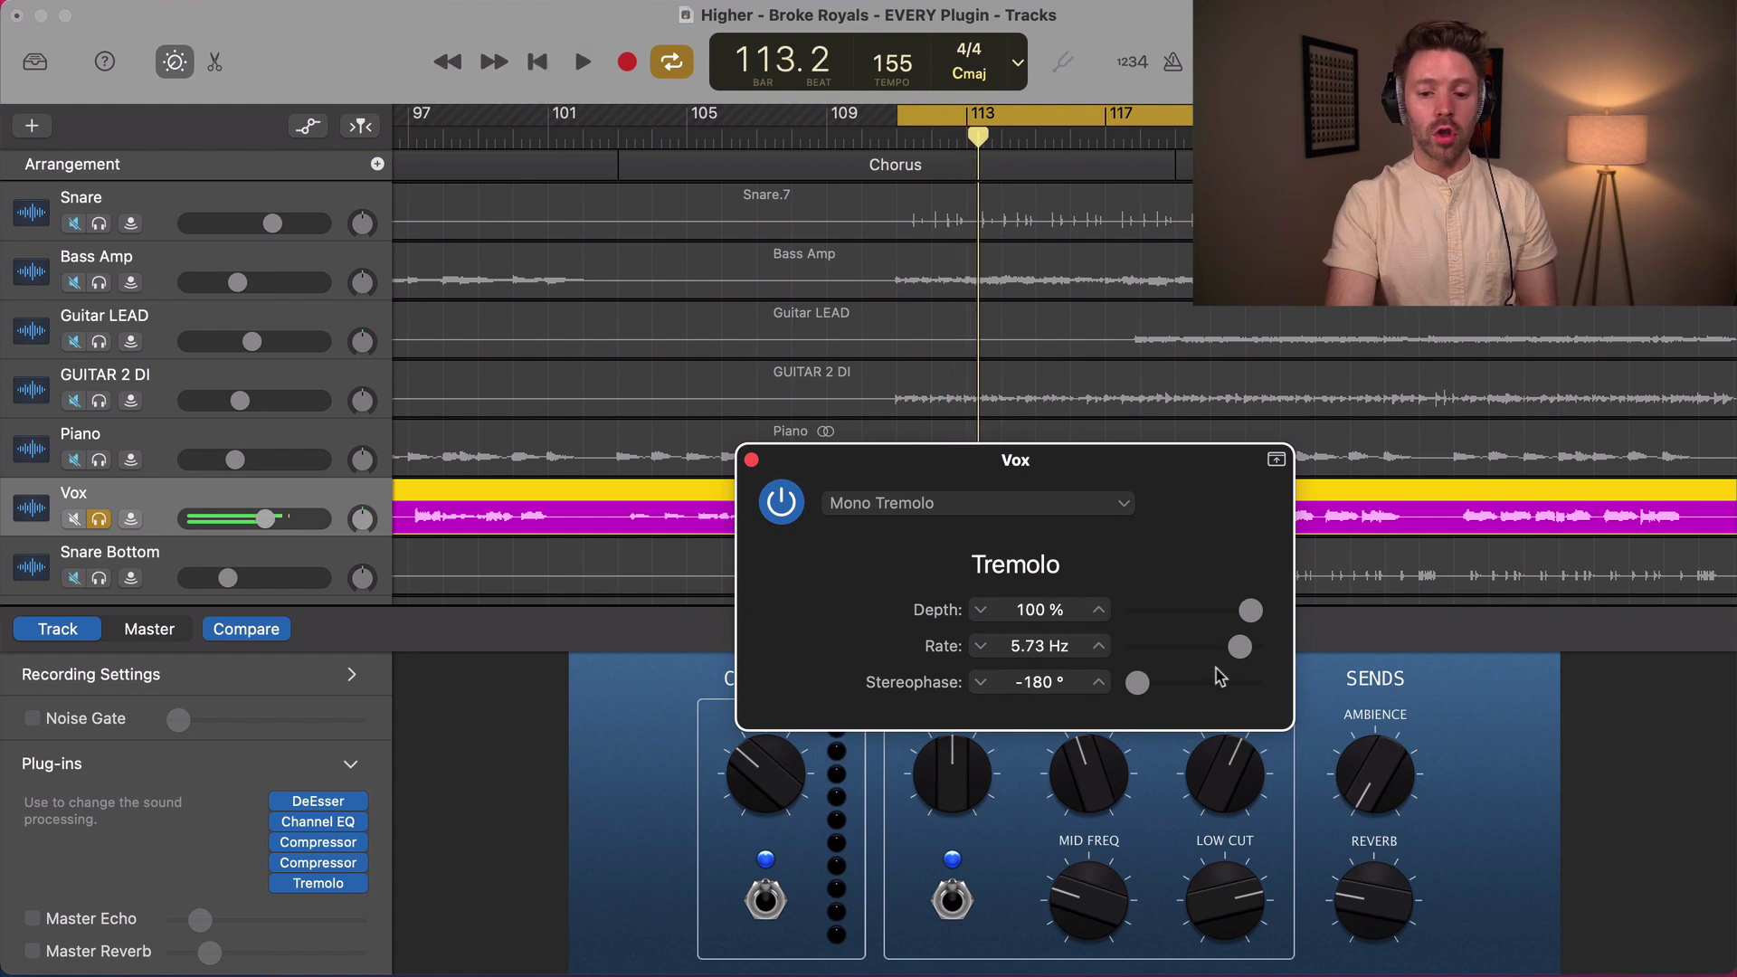
- Set the Vox Tremolo's Rate to 1/4 and audition Stereophase at 0° and -180°, with Depth lowered to 37 %
{"action": "left_click_drag", "start_coordinate": [1212, 652], "coordinate": [1171, 647]}
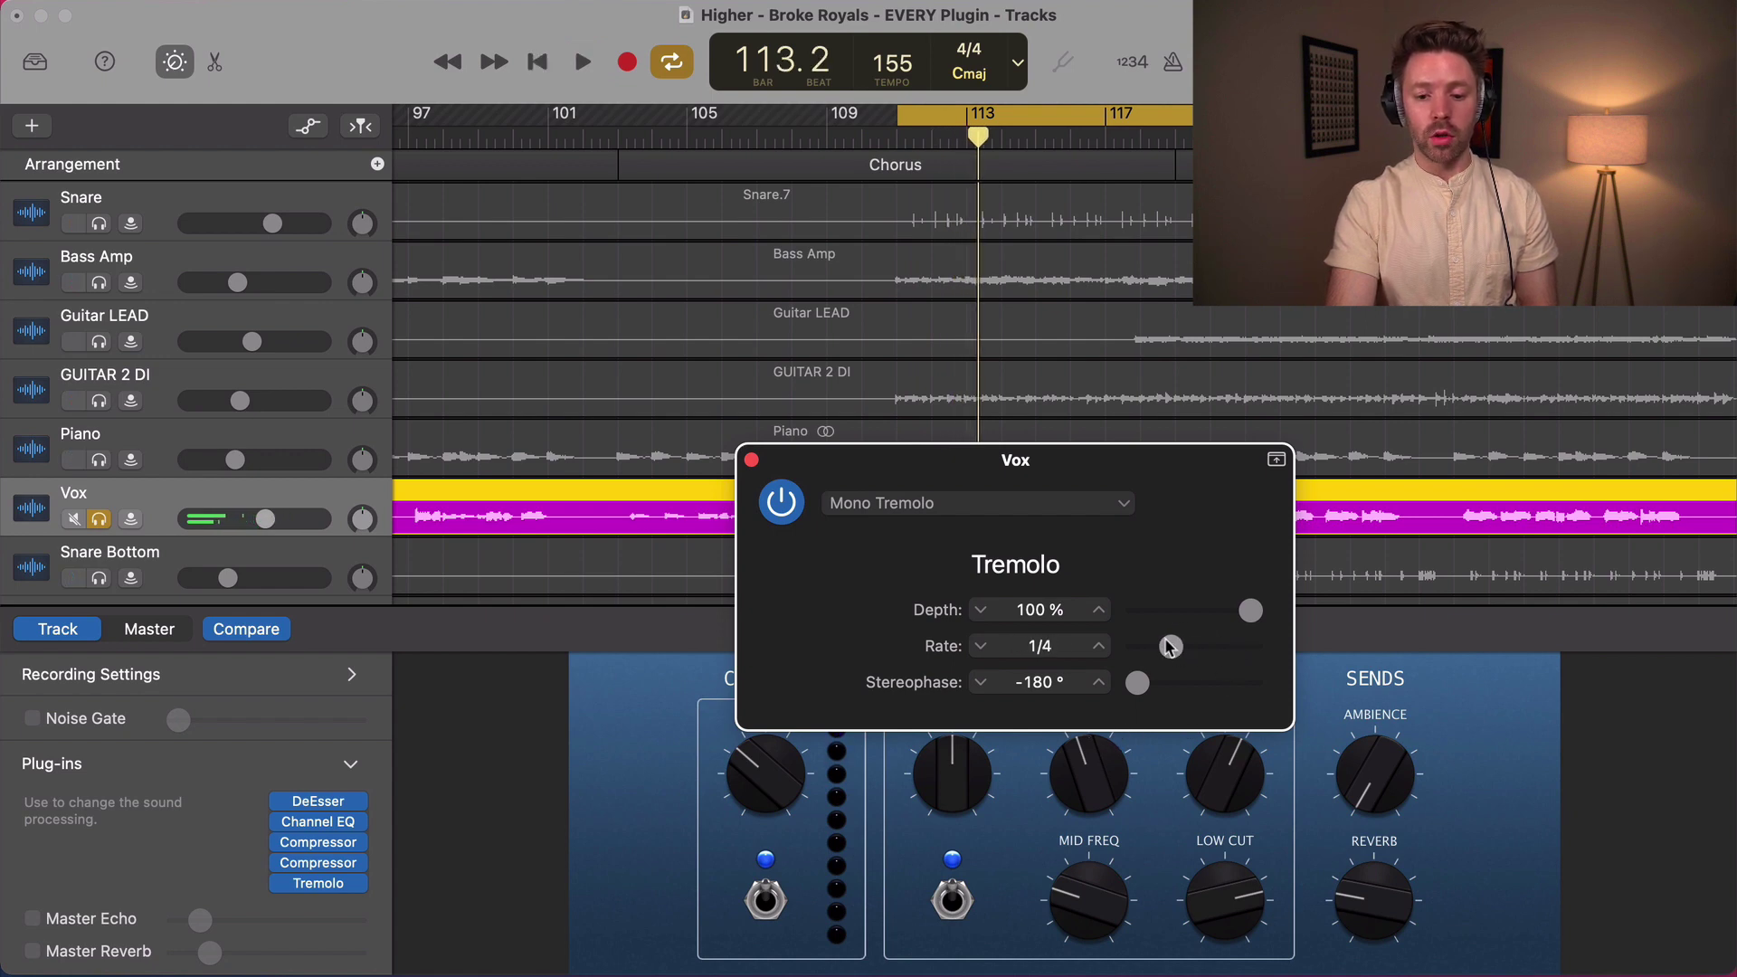
{"action": "key", "text": "space"}
{"action": "left_click_drag", "start_coordinate": [1138, 684], "coordinate": [1285, 709]}
{"action": "left_click", "coordinate": [1195, 684], "text": "alt"}
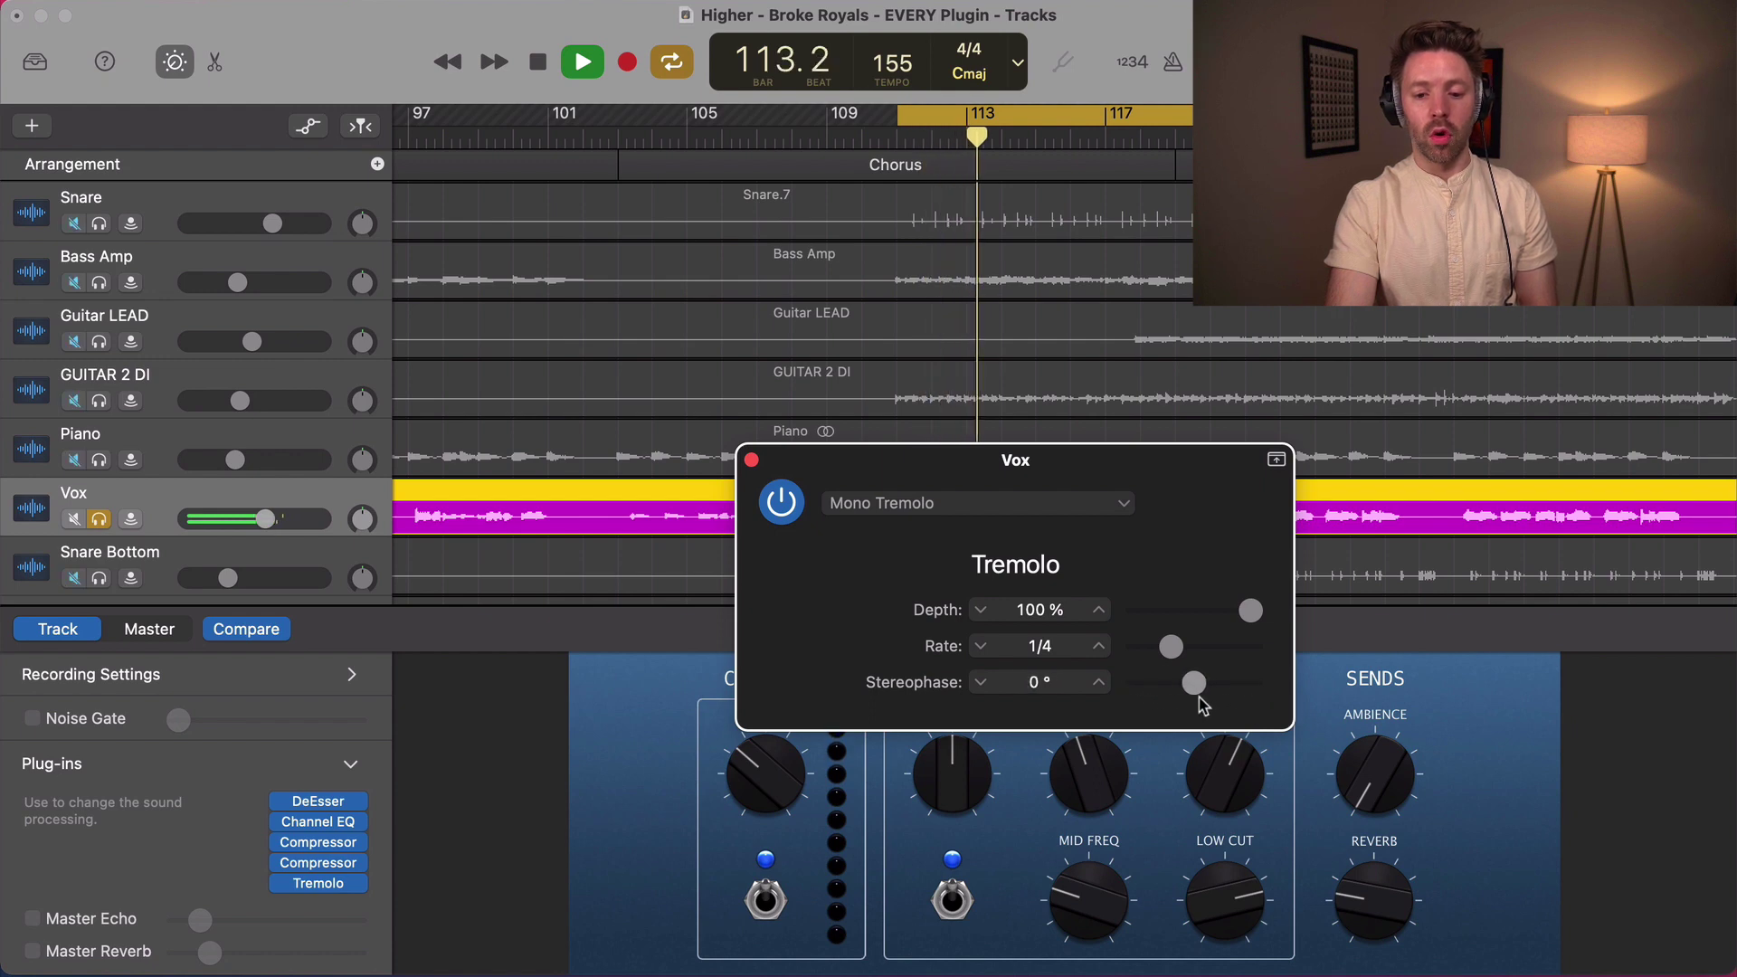
{"action": "left_click_drag", "start_coordinate": [1194, 684], "coordinate": [1137, 684]}
{"action": "left_click_drag", "start_coordinate": [1251, 611], "coordinate": [1185, 626]}
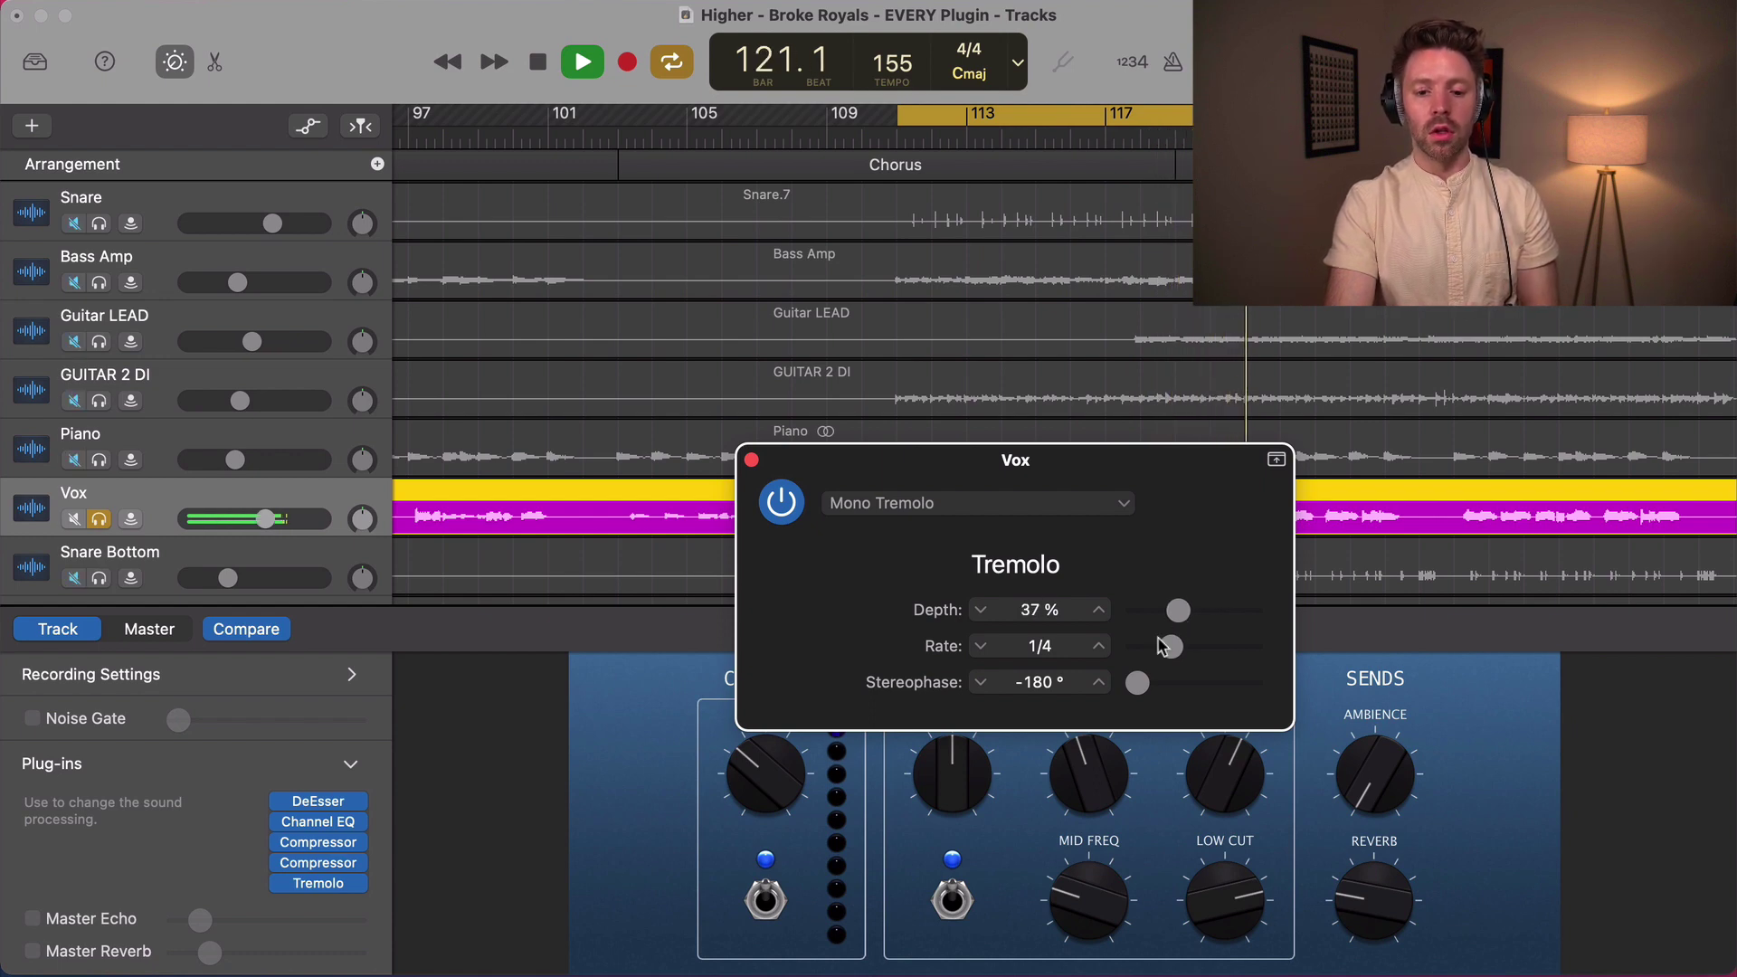
{"action": "key", "text": "space"}
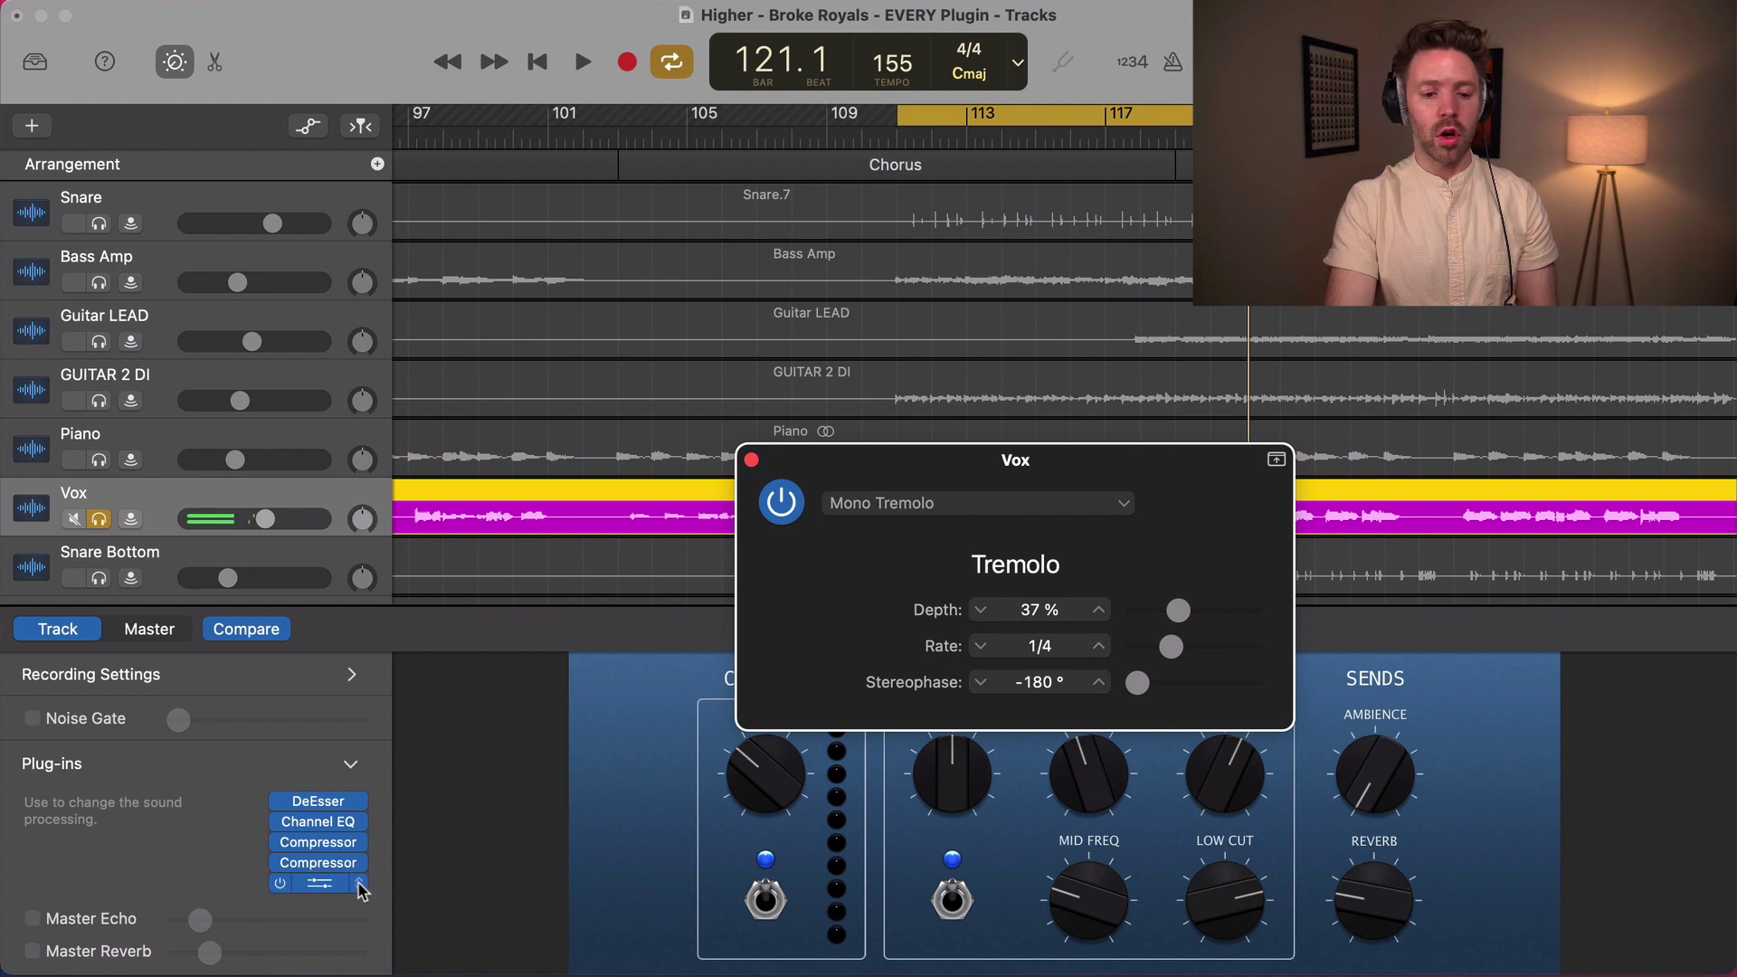
- Replace the Vox track's Tremolo with Pitch Shifter and briefly play it at its default settings
{"action": "left_click", "coordinate": [361, 883]}
{"action": "mouse_move", "coordinate": [398, 914]}
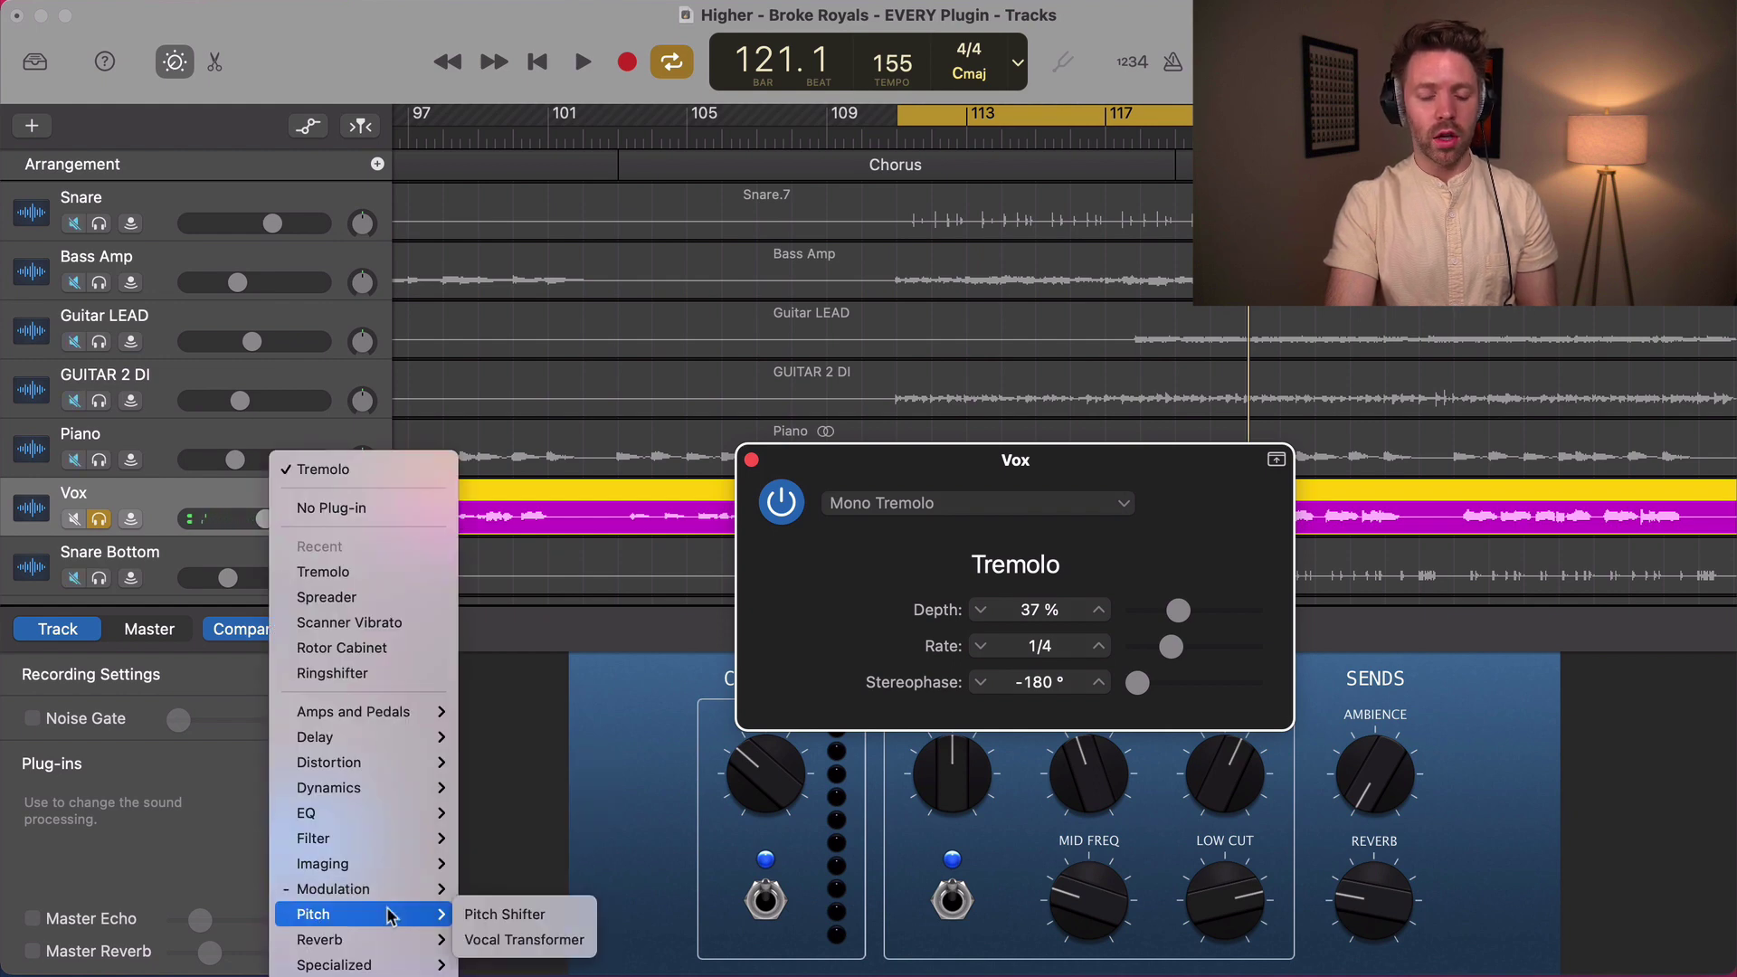
{"action": "left_click", "coordinate": [504, 915]}
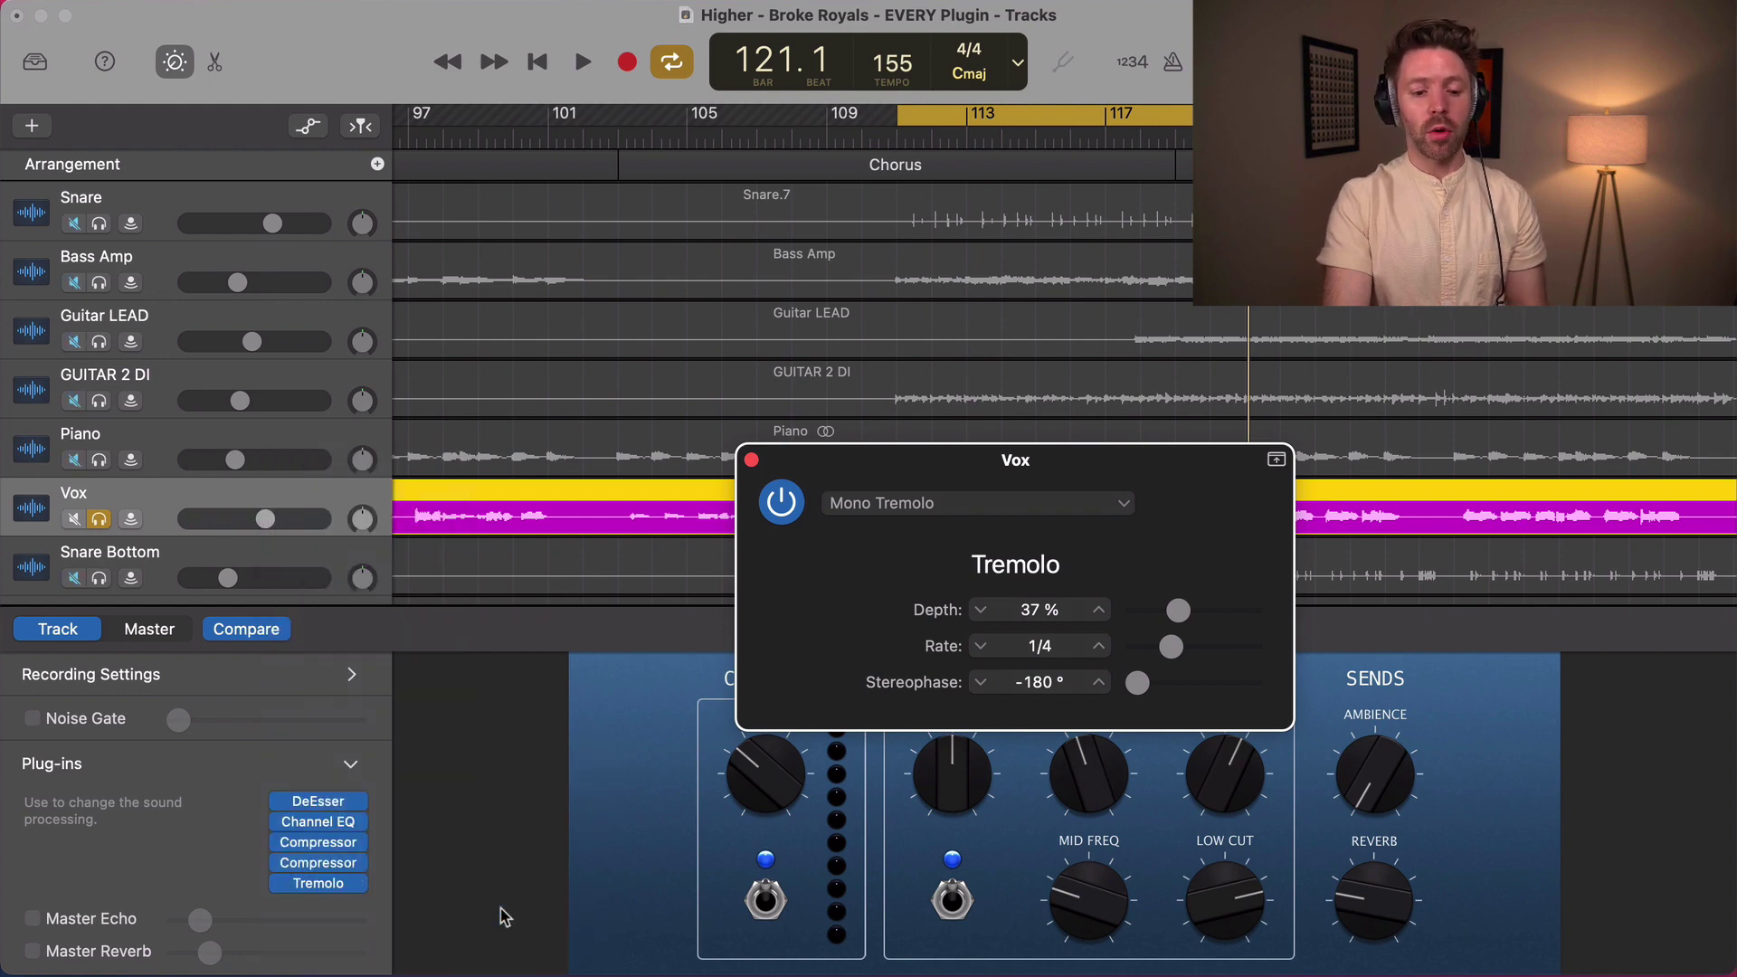
{"action": "key", "text": "space"}
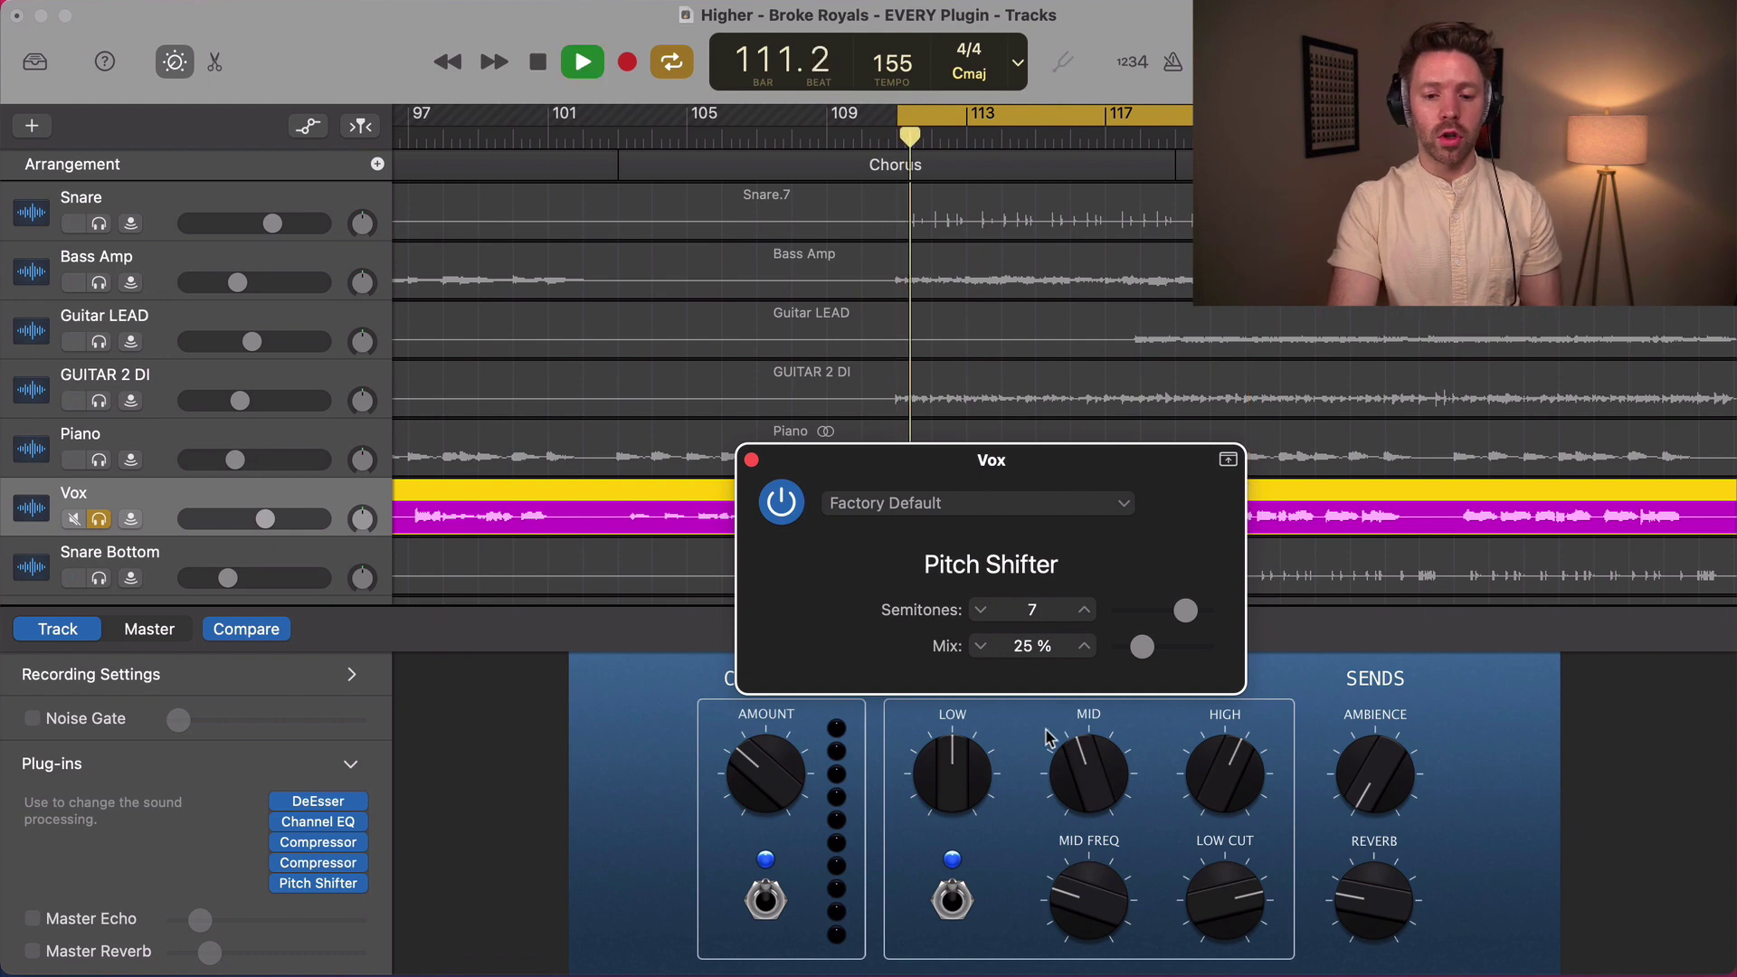
{"action": "key", "text": "space"}
- Set Pitch Shifter to -12 Semitones and raise Mix to 100 % while auditioning the Vox track
{"action": "left_click", "coordinate": [1046, 505]}
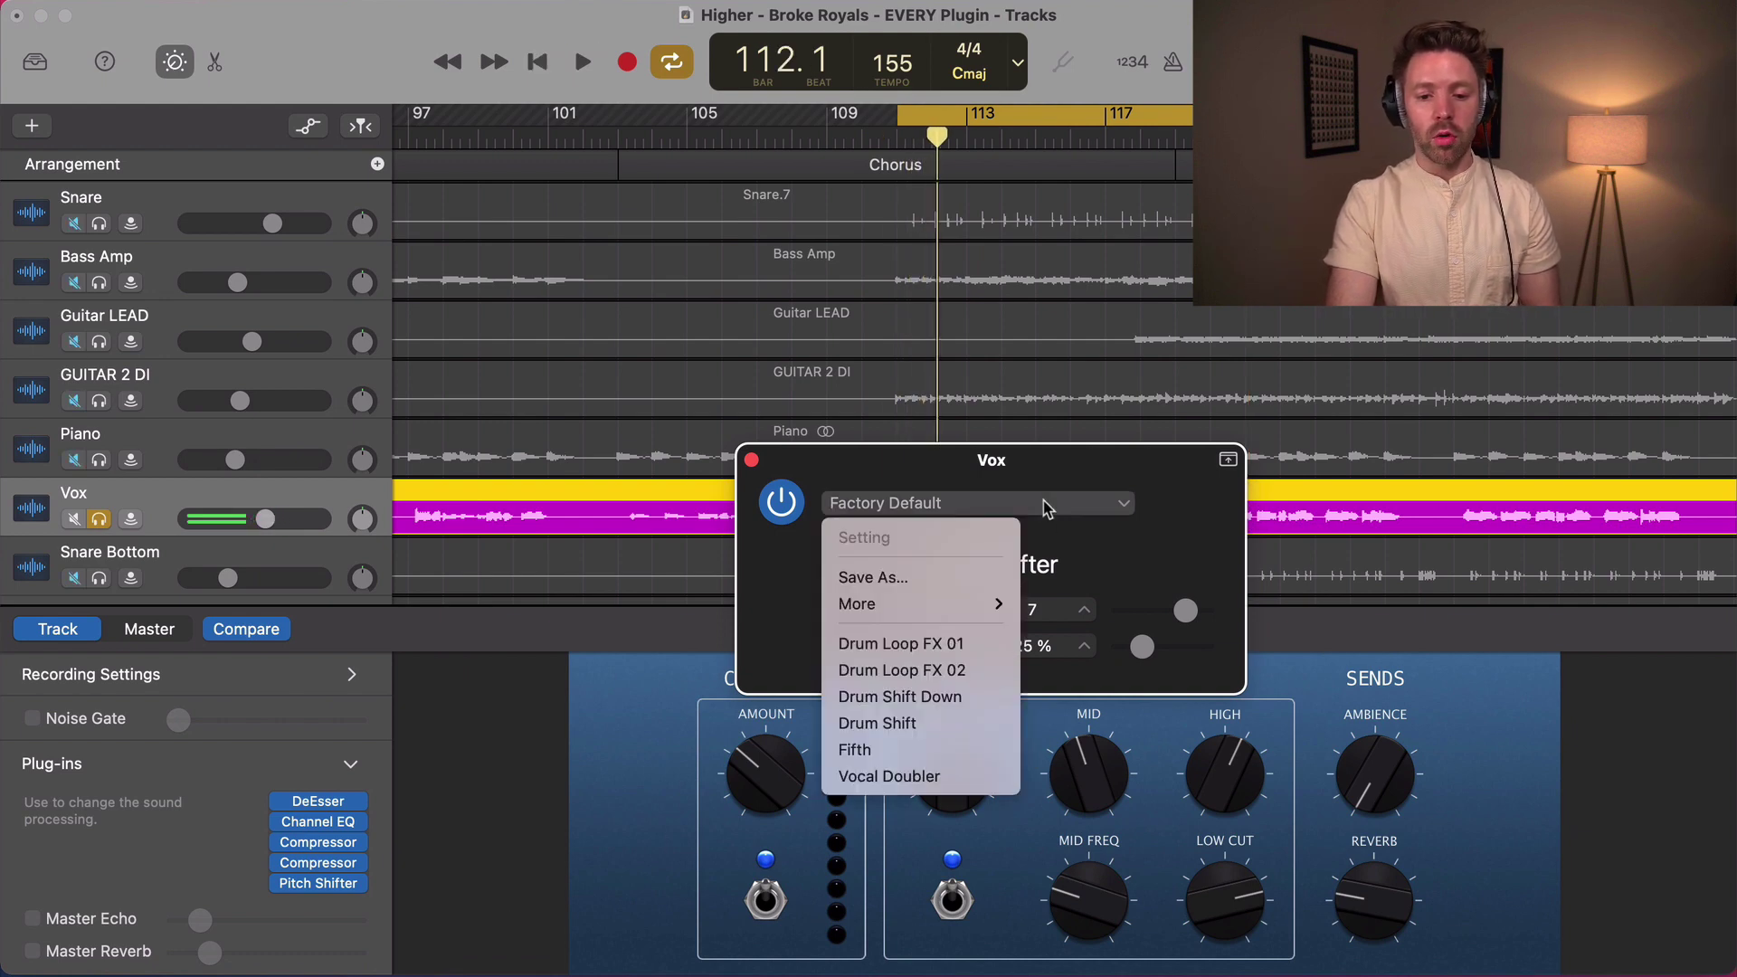
{"action": "left_click", "coordinate": [1174, 606]}
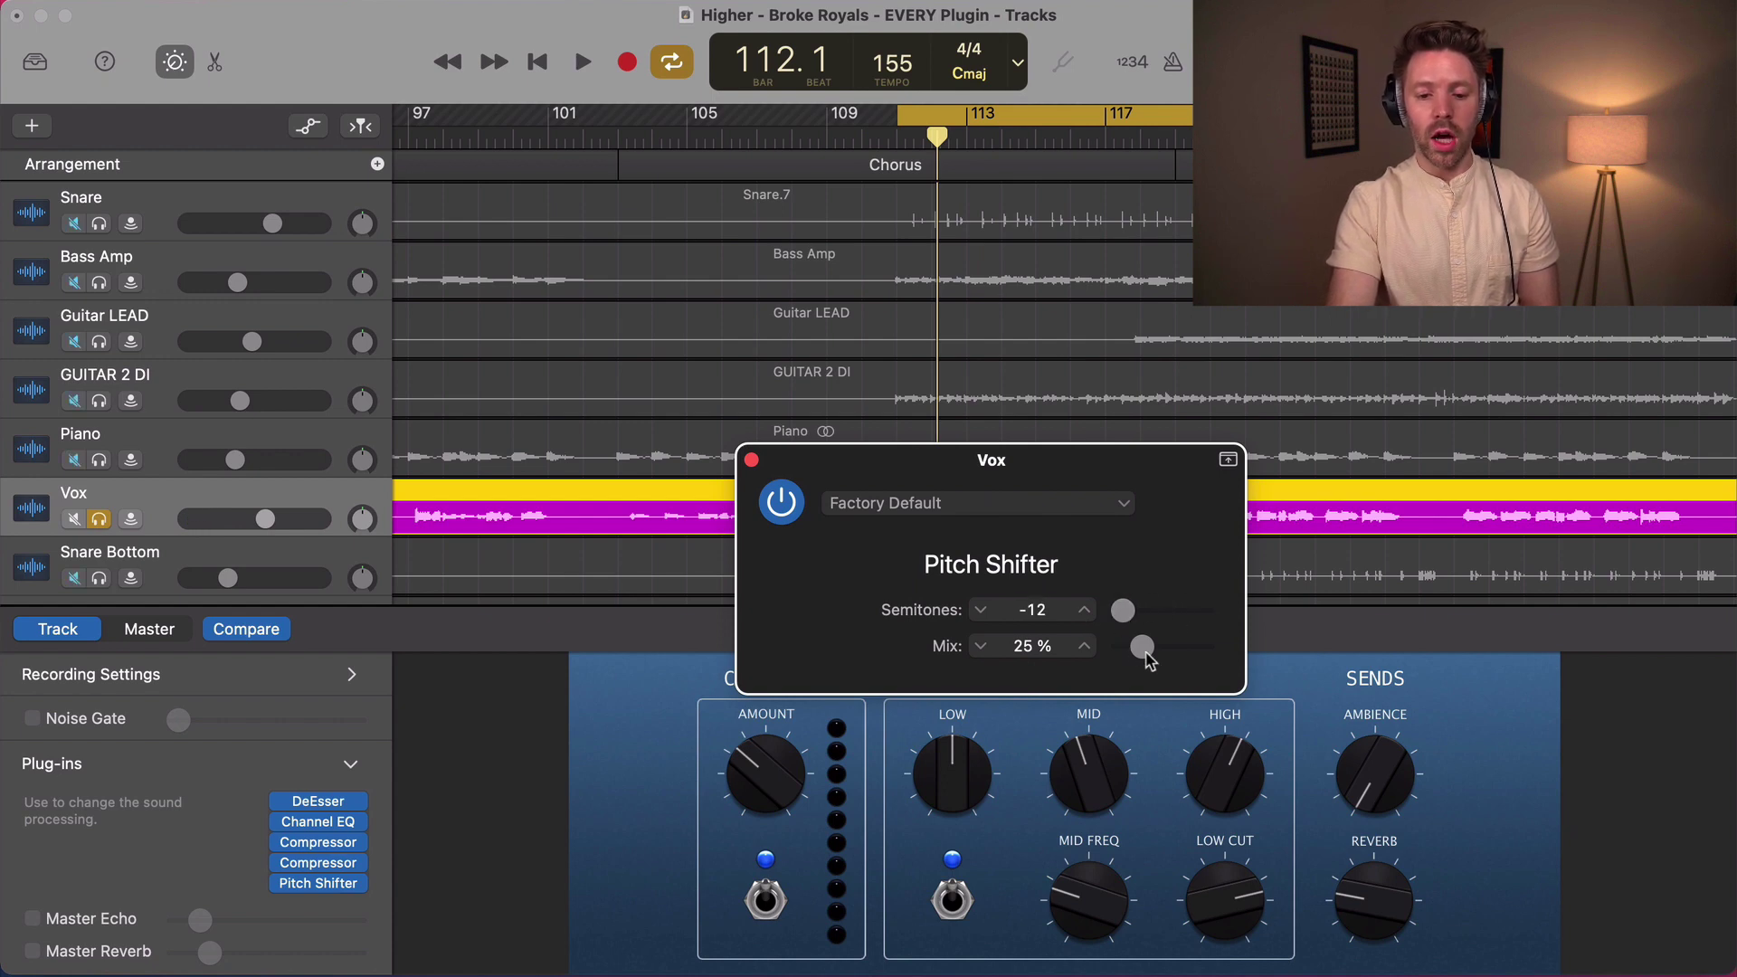
{"action": "key", "text": "space"}
{"action": "left_click_drag", "start_coordinate": [1145, 661], "coordinate": [1327, 708]}
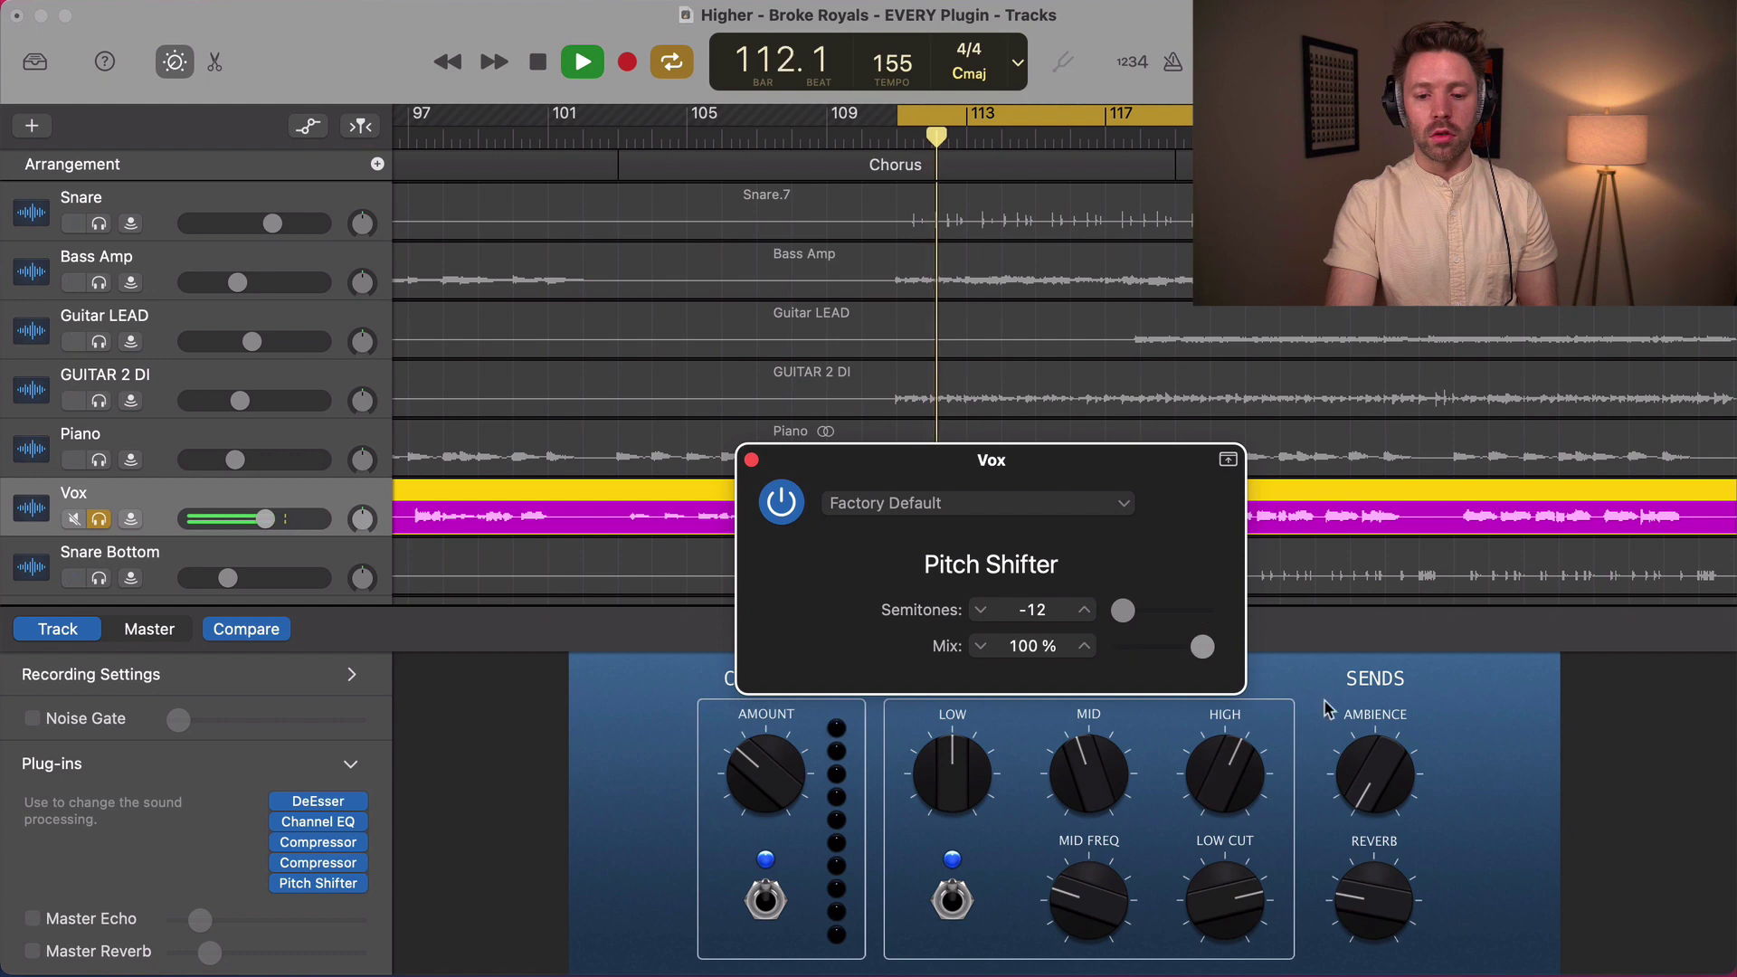
{"action": "key", "text": "space"}
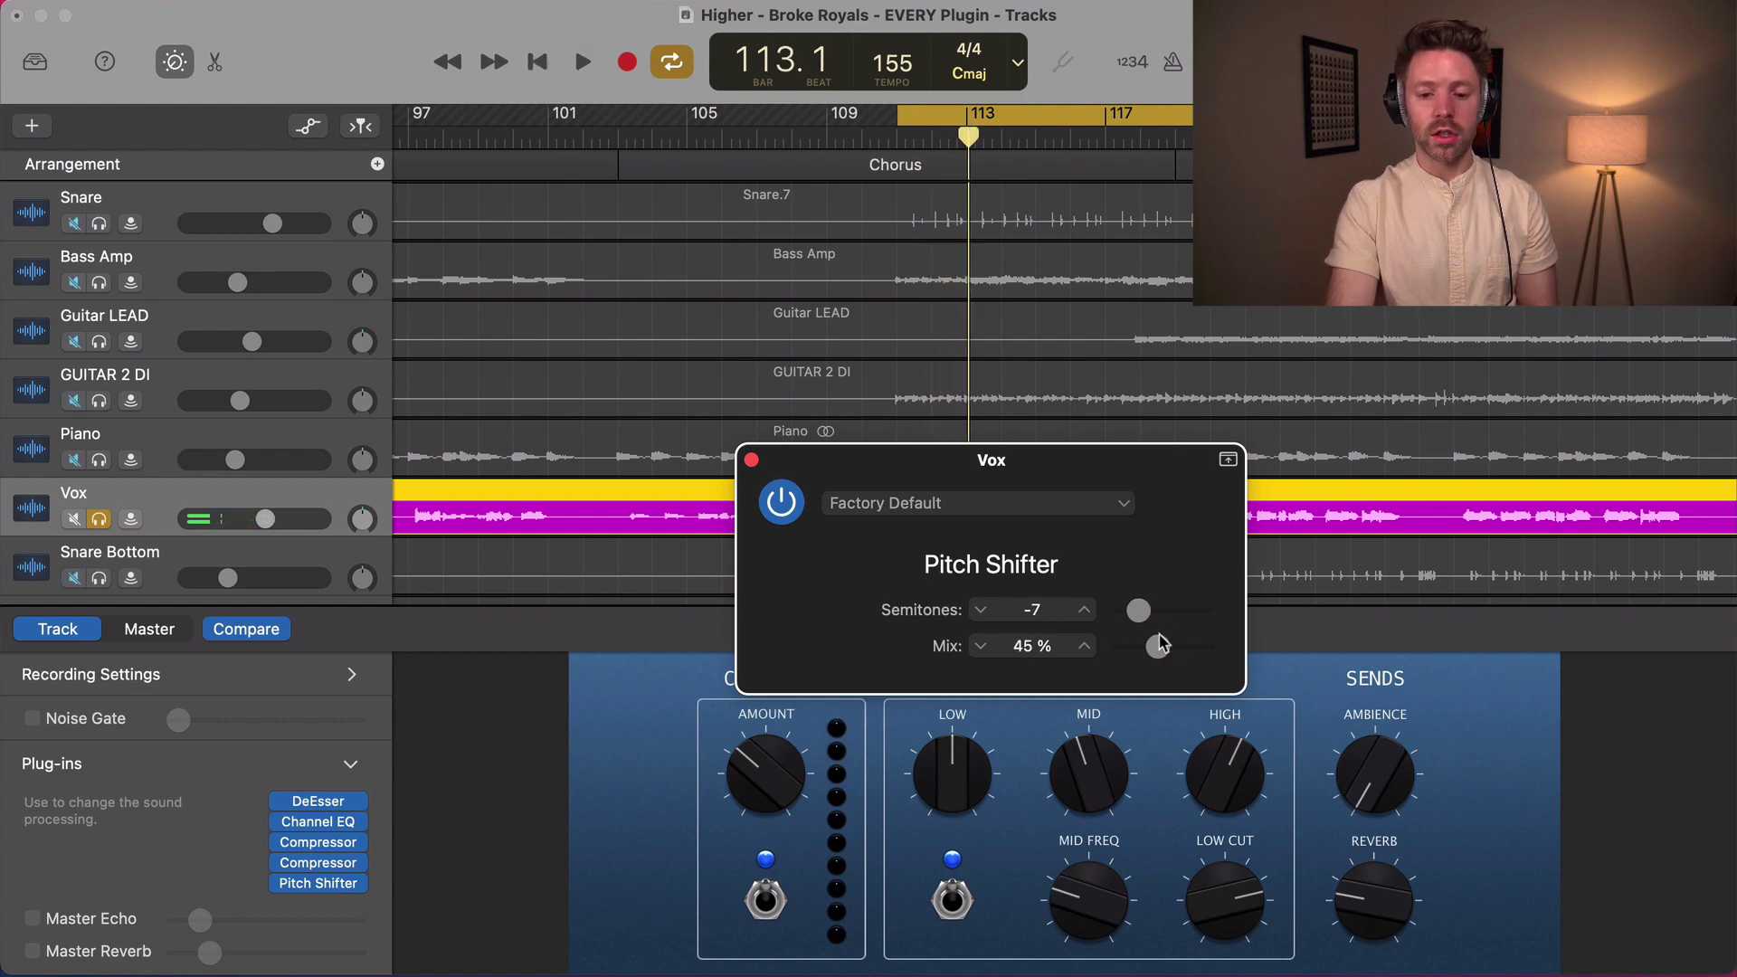
- Audition Pitch Shifter on the Vox track at -7 Semitones and at 12 Semitones with 100 % Mix
{"action": "key", "text": "space"}
{"action": "left_click_drag", "start_coordinate": [1160, 643], "coordinate": [1170, 645]}
{"action": "key", "text": "space"}
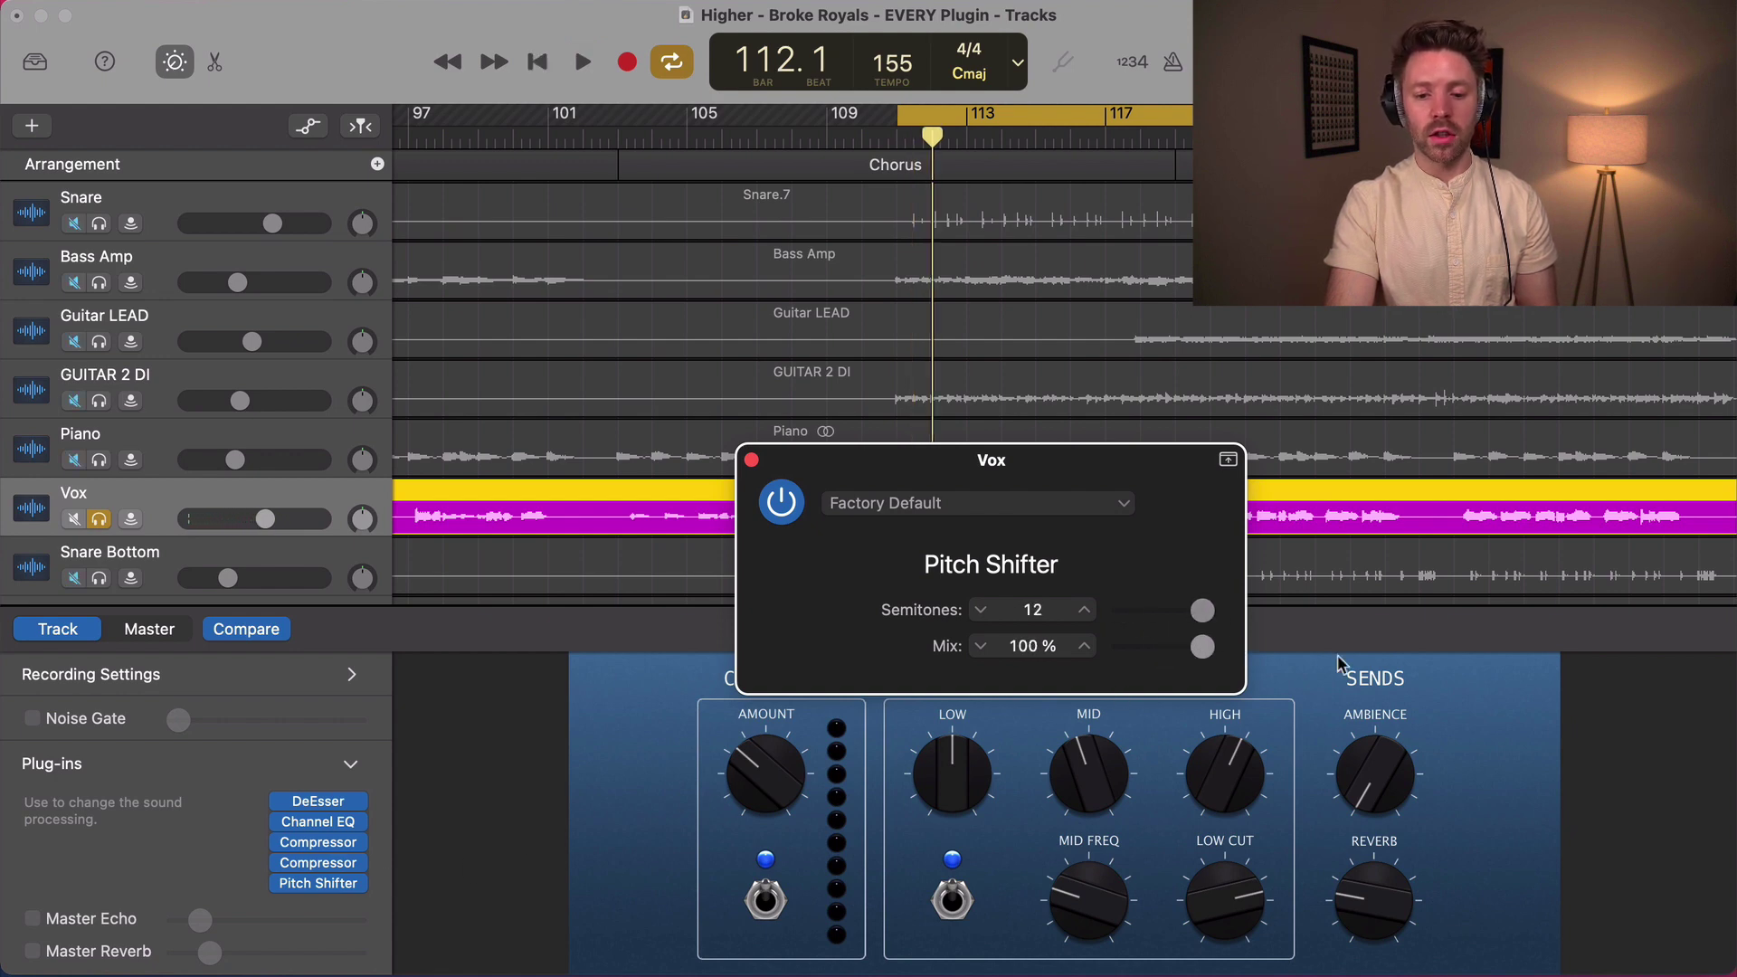
{"action": "key", "text": "space"}
{"action": "key", "text": "space"}
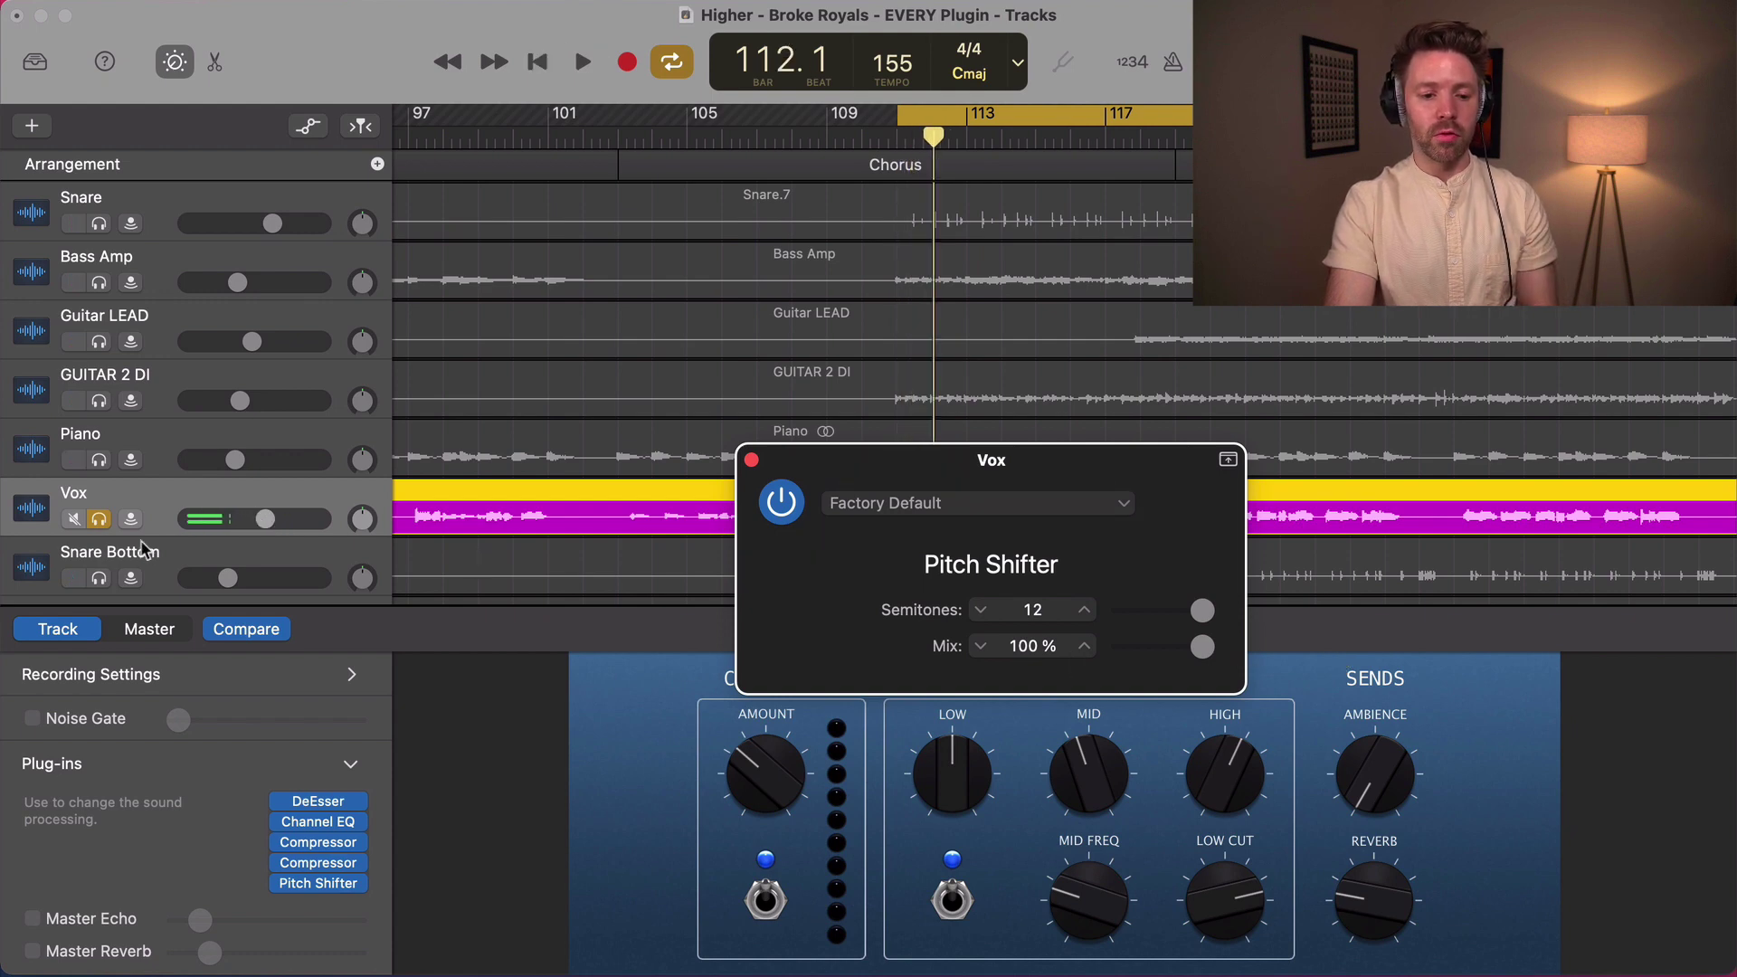
- Replace the Vox track's Pitch Shifter with Vocal Transformer and briefly play it at its default settings
{"action": "left_click", "coordinate": [362, 903]}
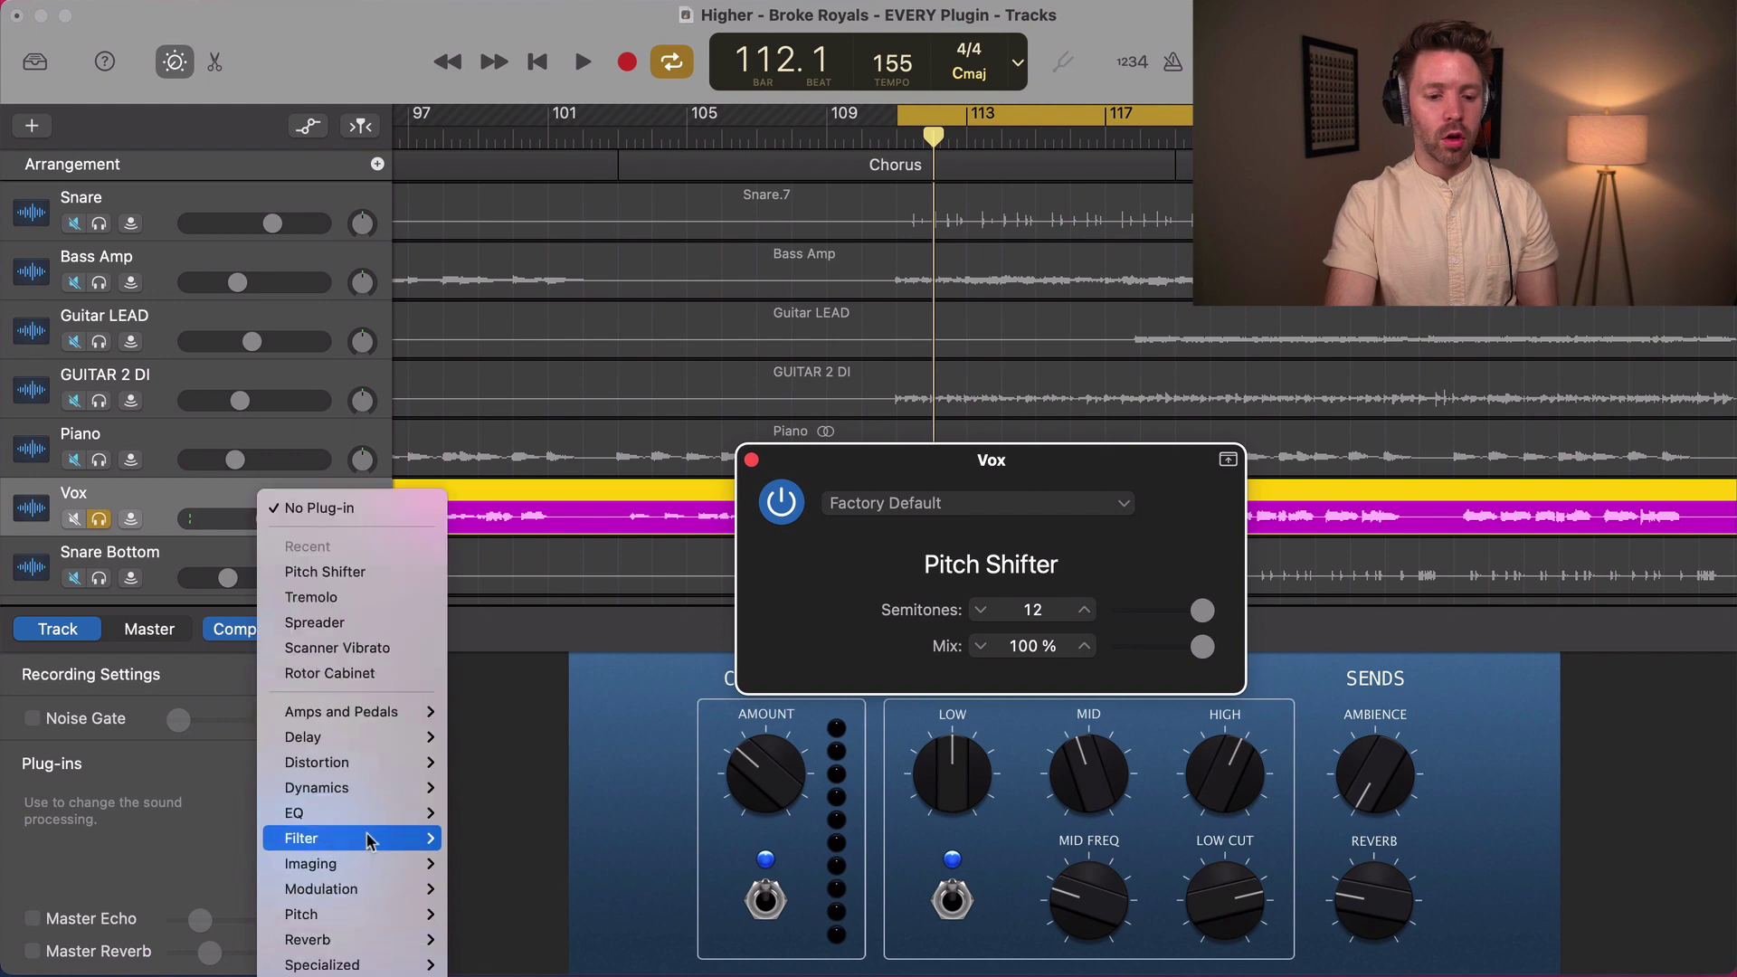
{"action": "left_click", "coordinate": [351, 898]}
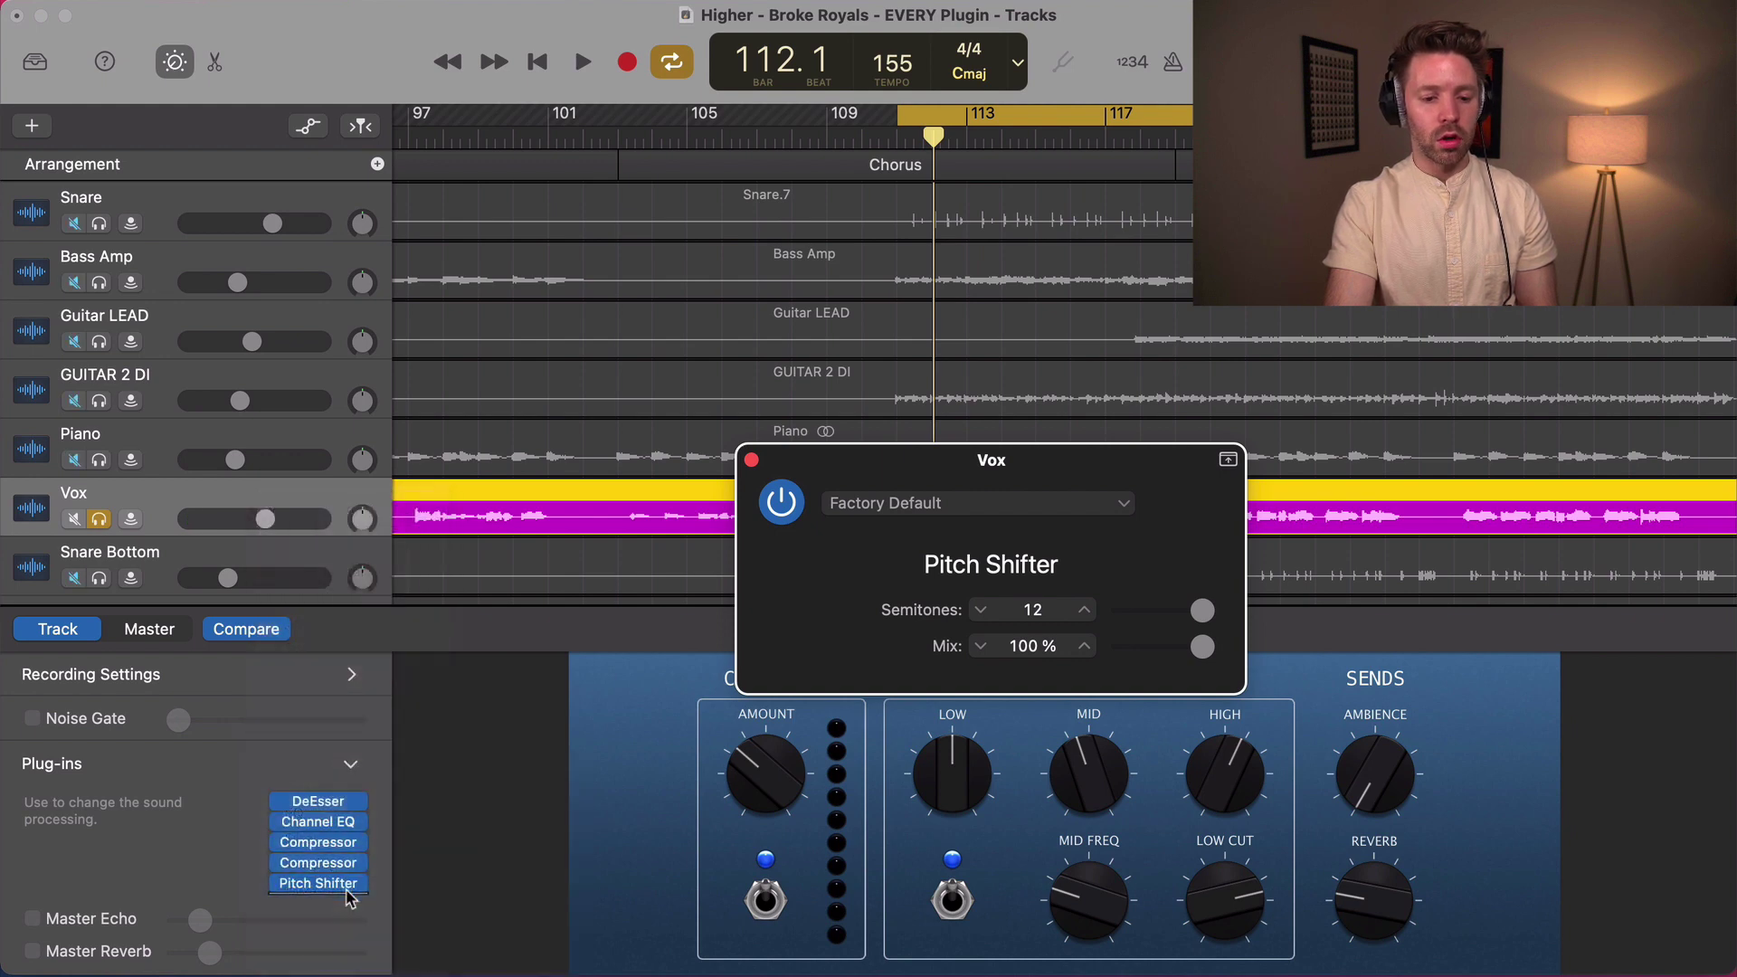
{"action": "left_click", "coordinate": [359, 884]}
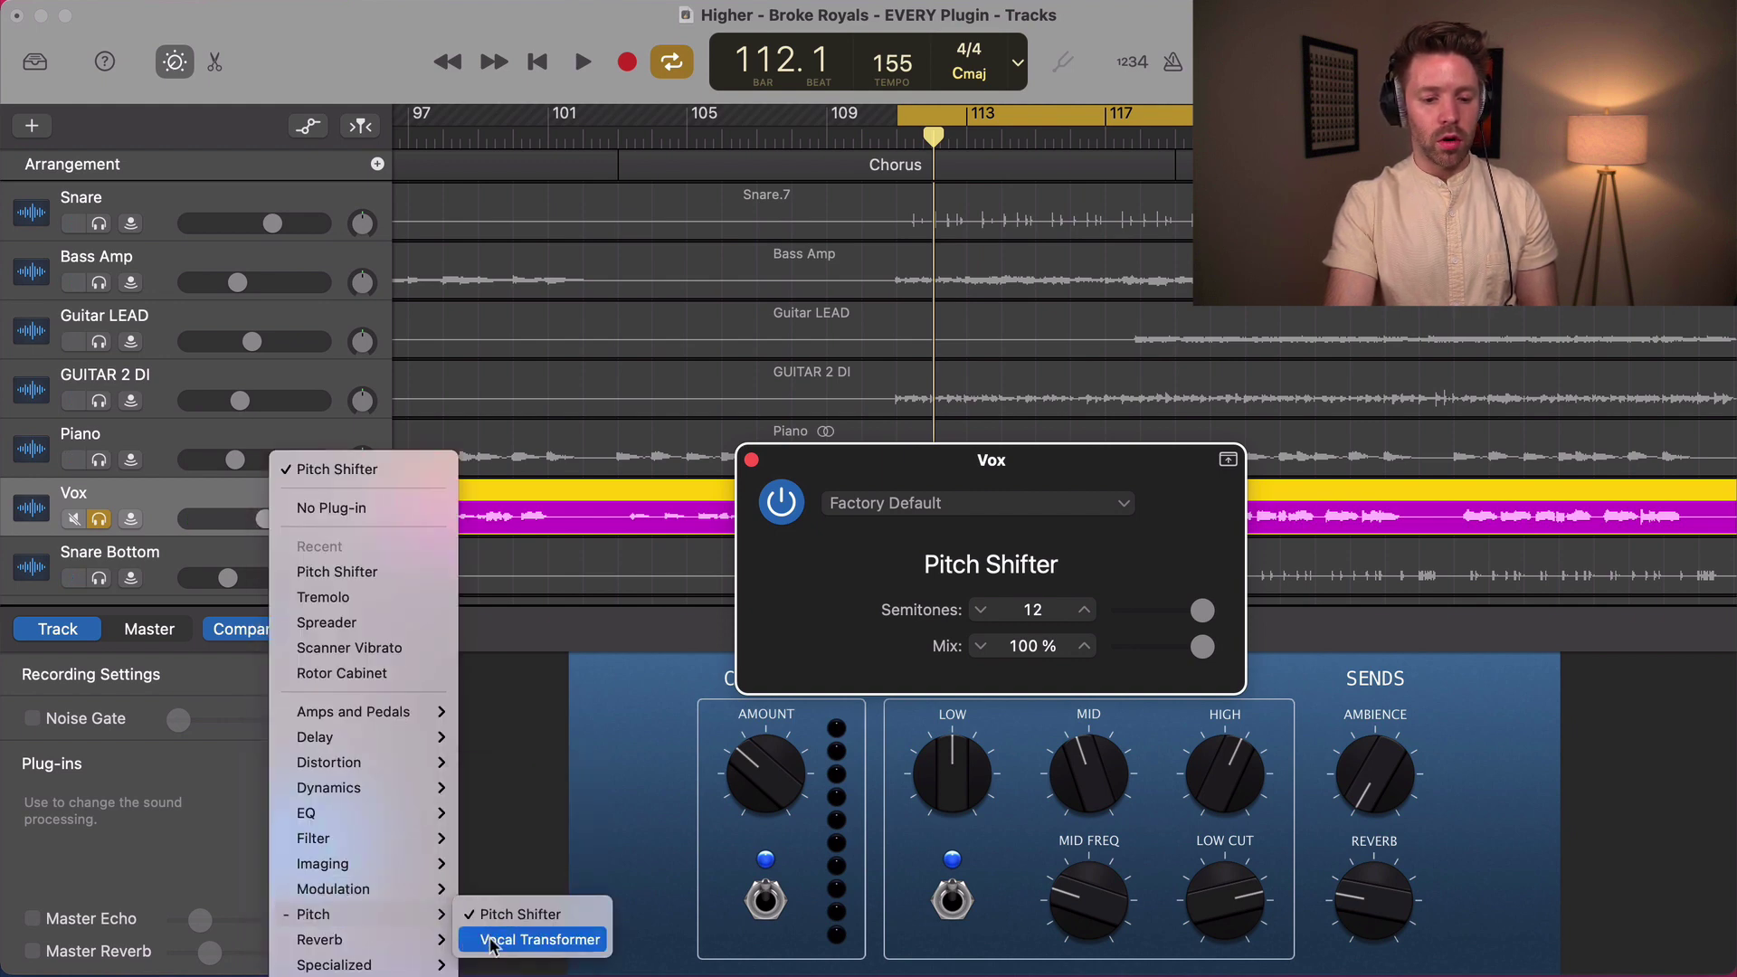
{"action": "left_click", "coordinate": [724, 850]}
{"action": "key", "text": "space"}
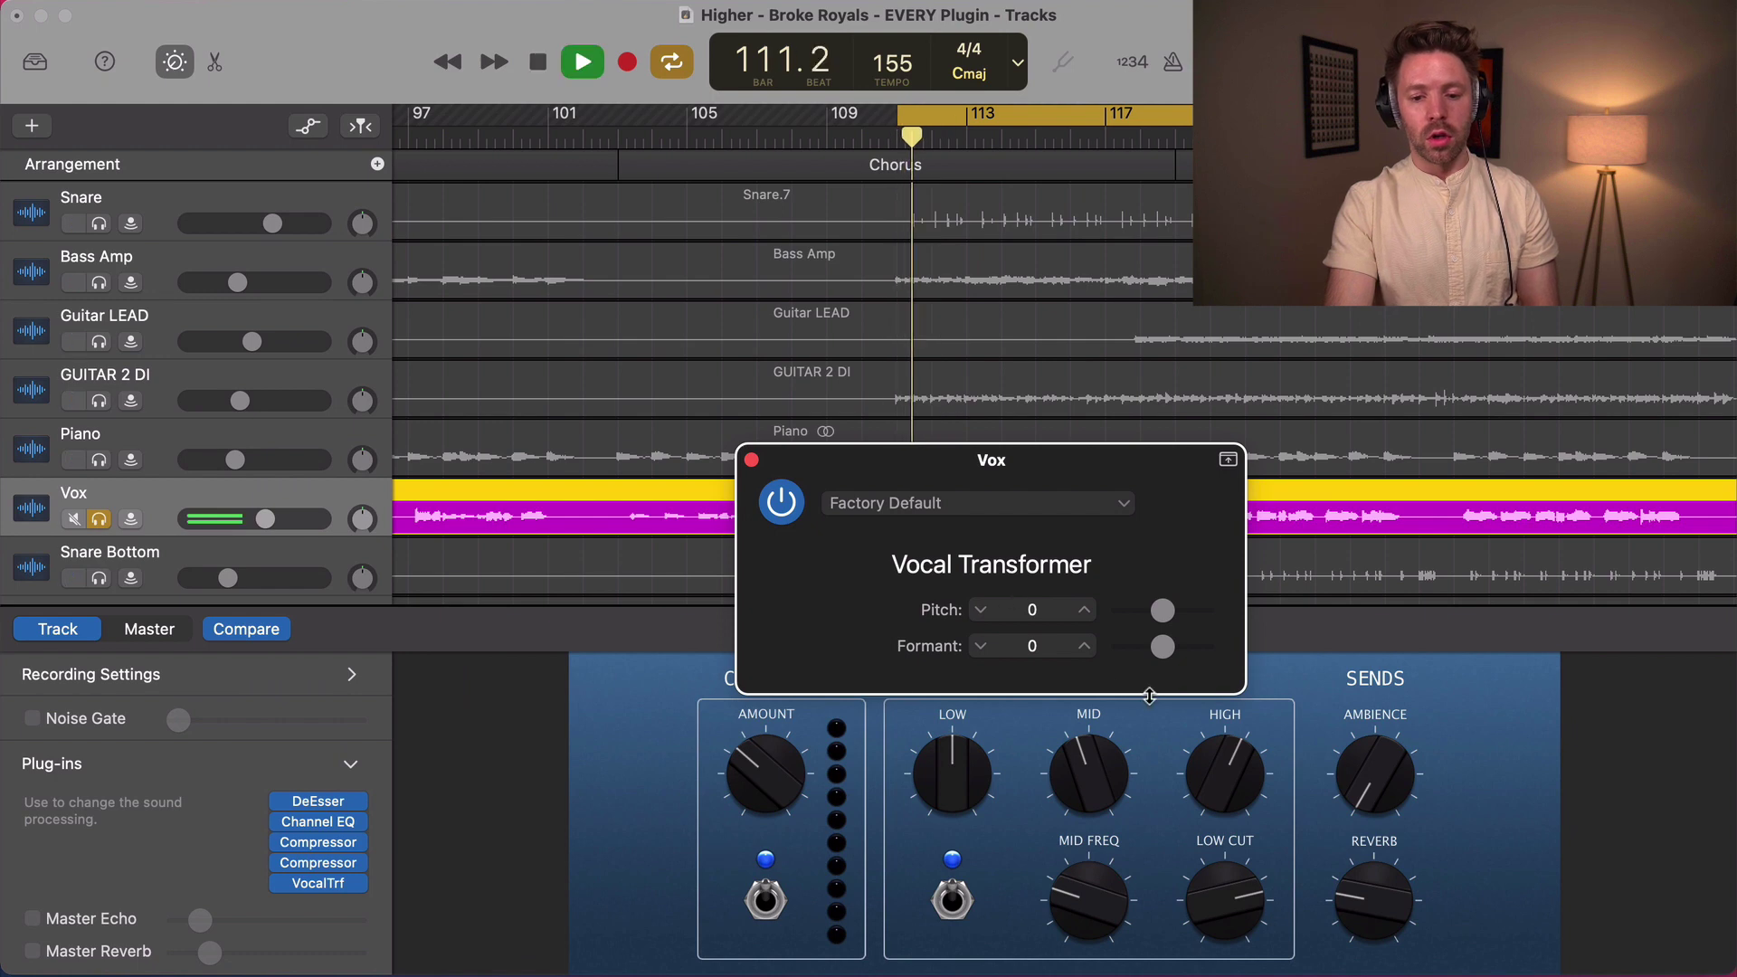
{"action": "key", "text": "space"}
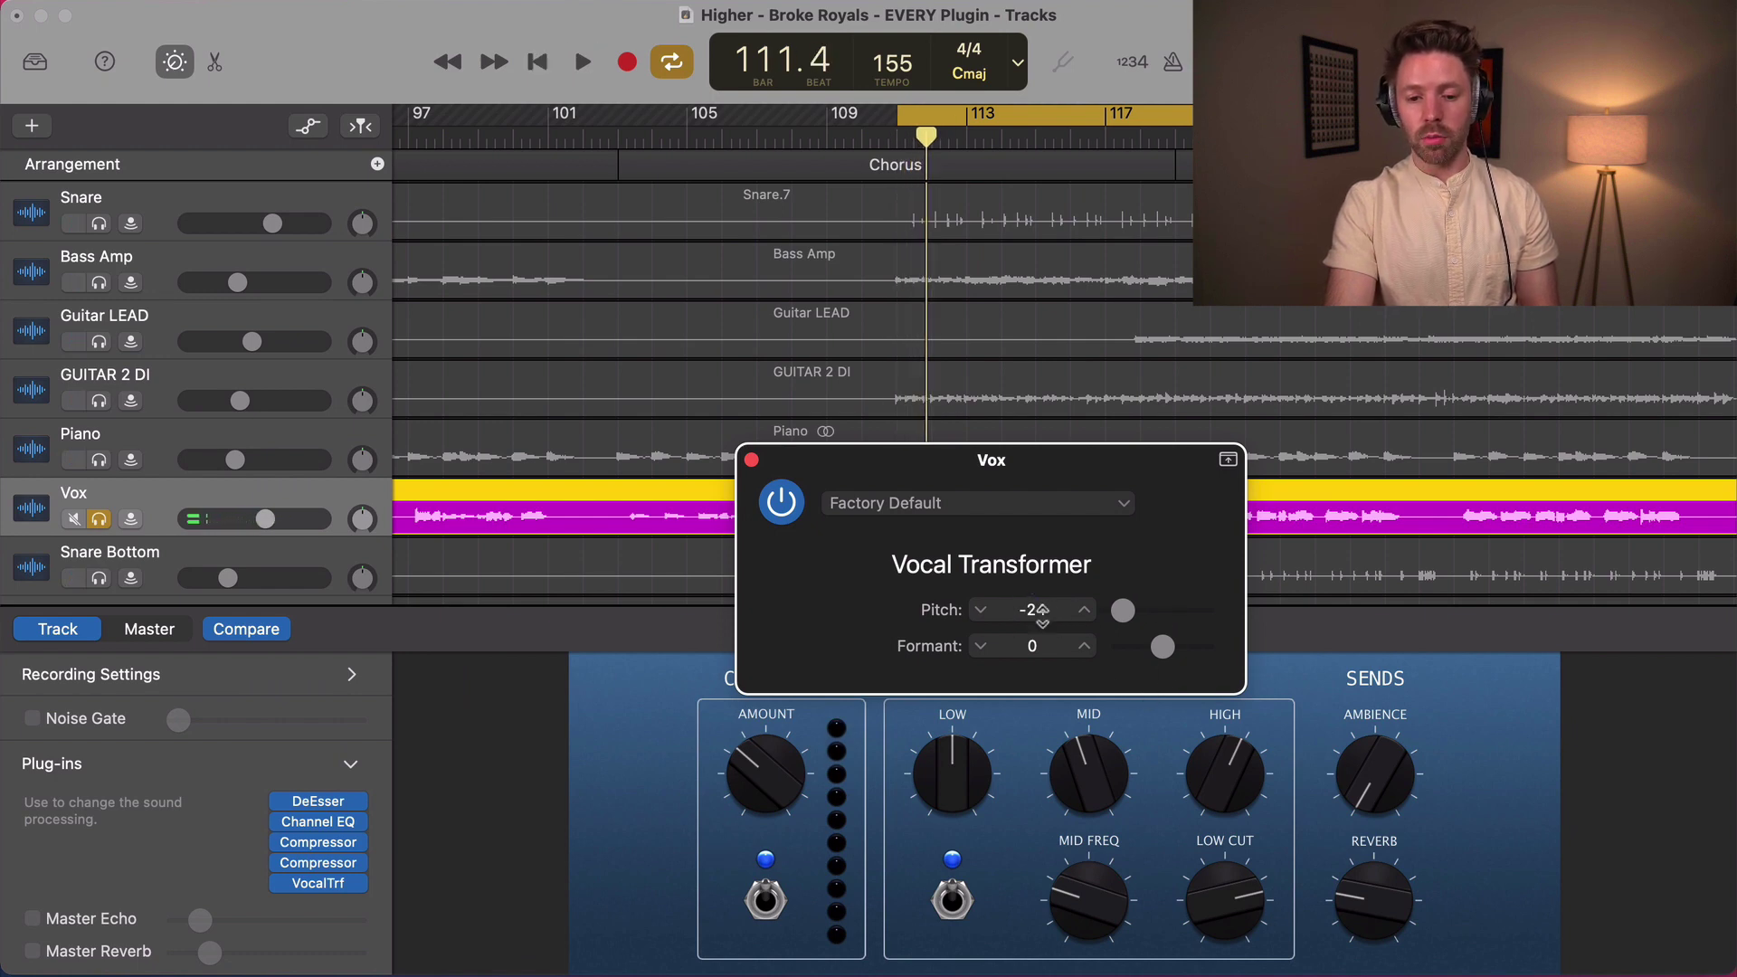
- Audition Vocal Transformer on the Vox track at Pitch -24 and -12, and set Formant to -12
{"action": "key", "text": "space"}
{"action": "key", "text": "space"}
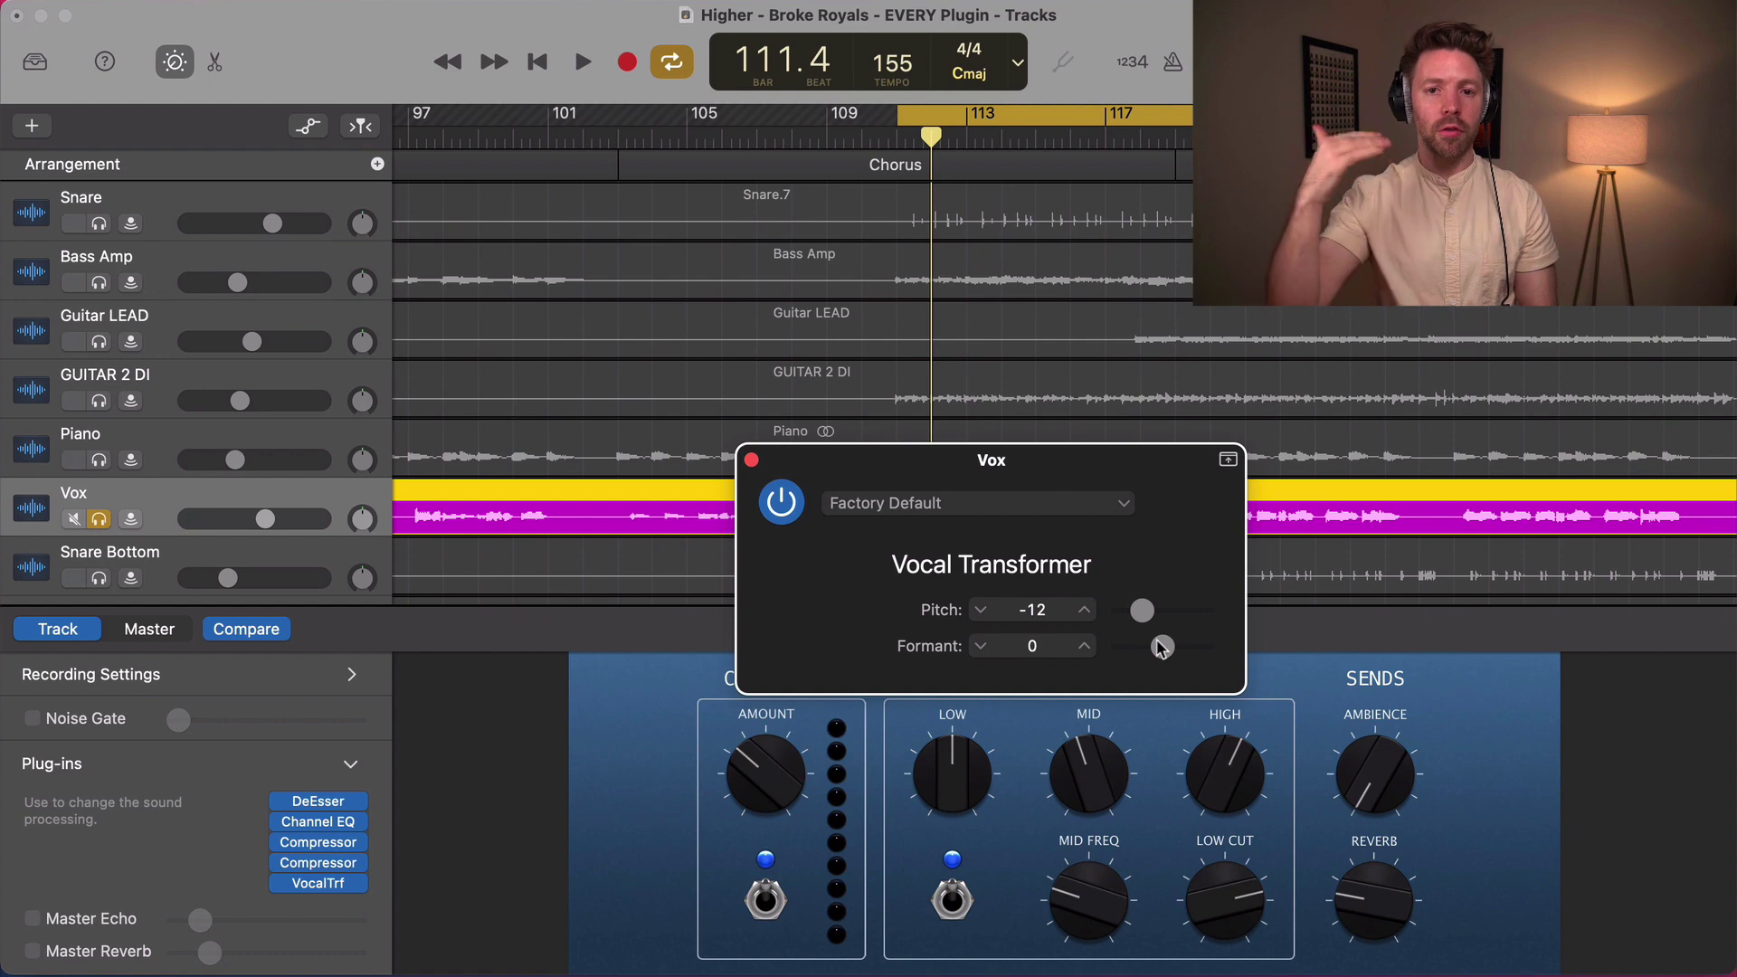
{"action": "left_click_drag", "start_coordinate": [1161, 648], "coordinate": [1145, 650]}
{"action": "key", "text": "space"}
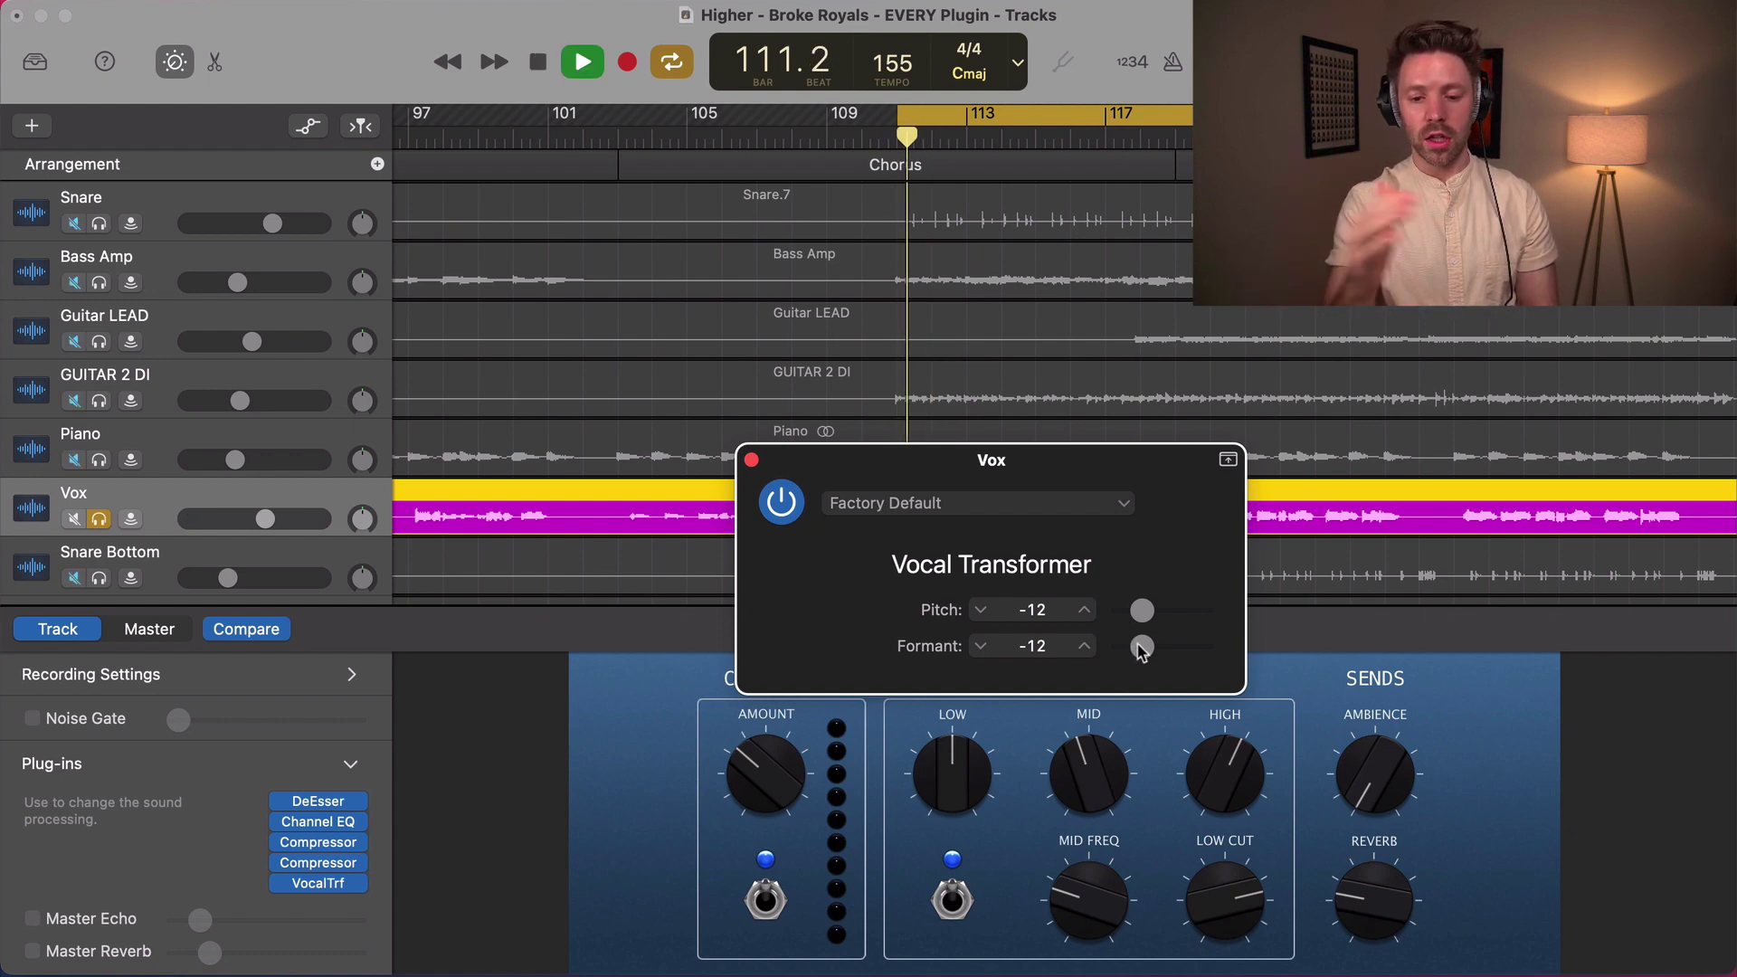
- Lower Vocal Transformer's Formant and Pitch to -24 each while the Vox track plays
{"action": "left_click_drag", "start_coordinate": [1141, 649], "coordinate": [1027, 651]}
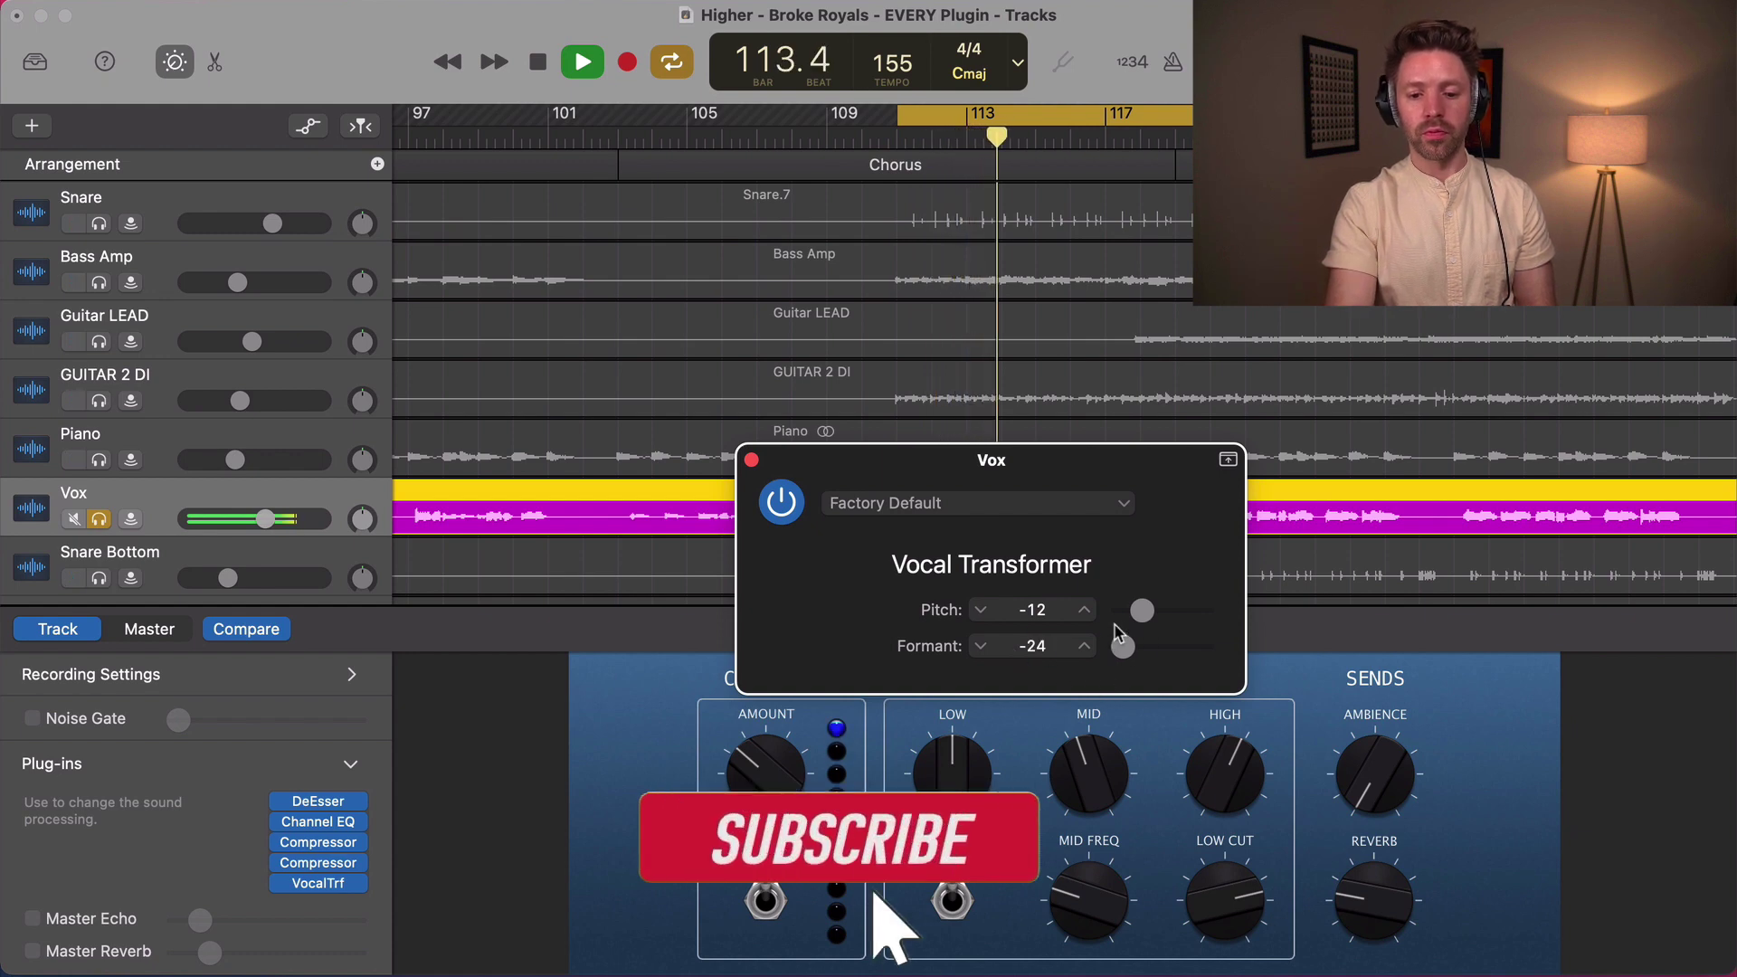
{"action": "left_click_drag", "start_coordinate": [1141, 611], "coordinate": [1104, 657]}
{"action": "key", "text": "space"}
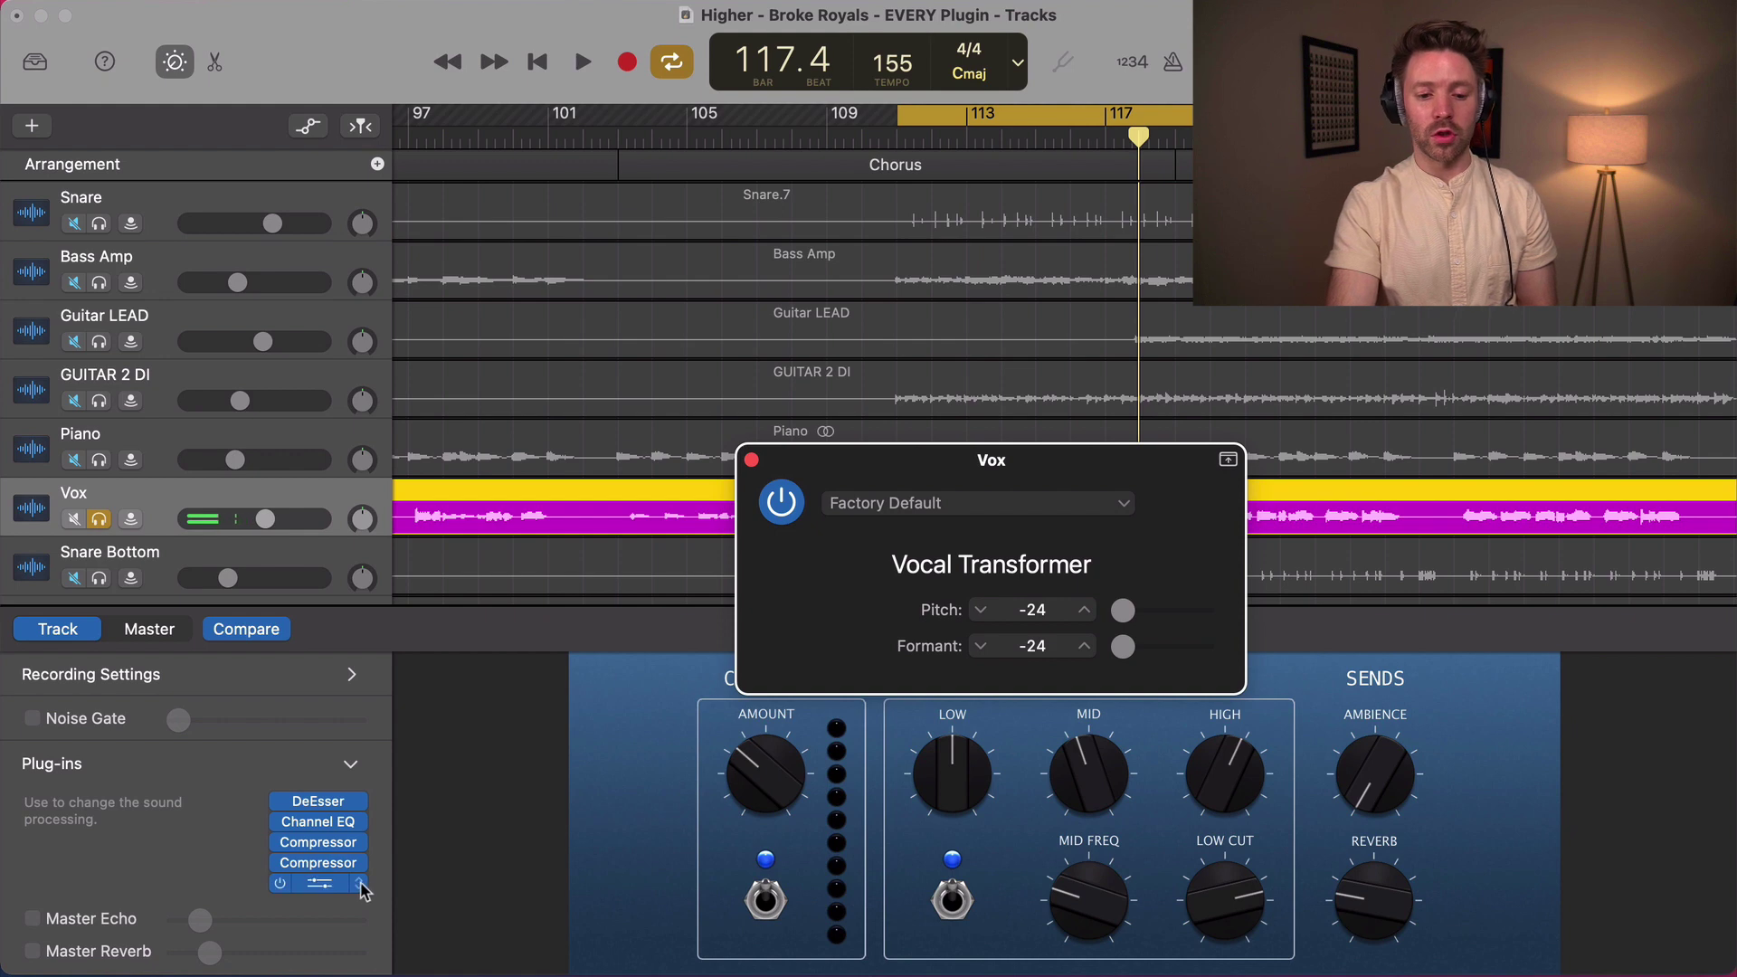
{"action": "left_click", "coordinate": [362, 890]}
{"action": "mouse_move", "coordinate": [434, 939]}
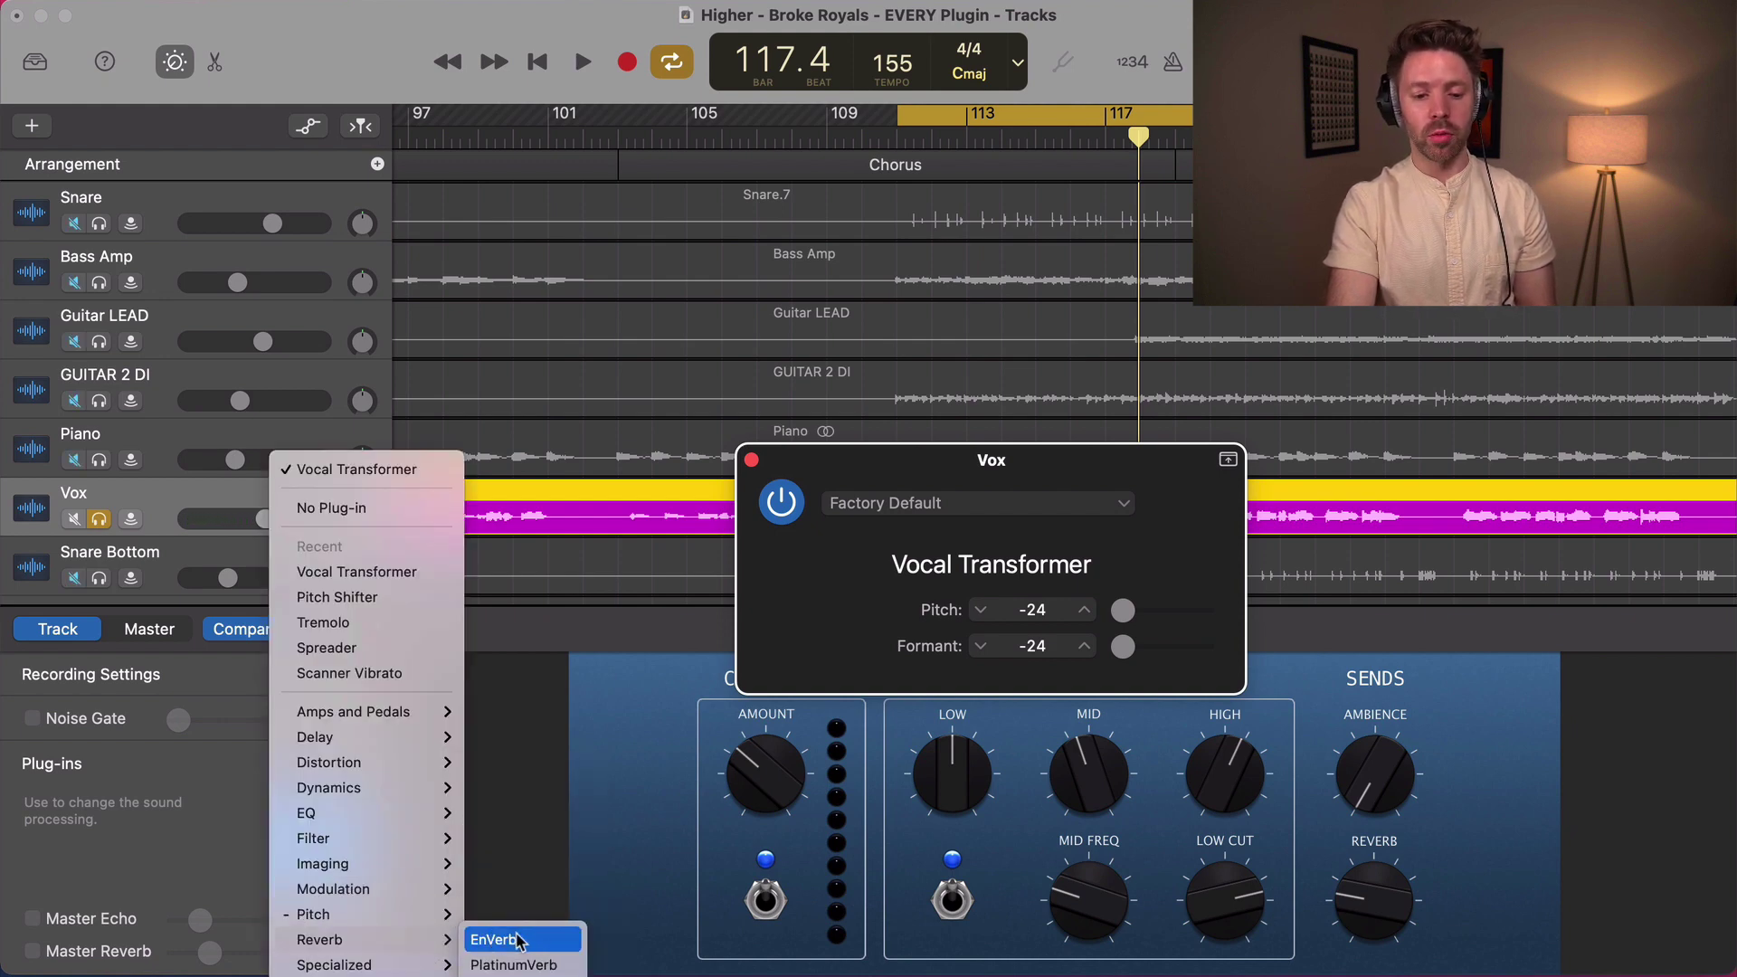
{"action": "left_click", "coordinate": [513, 855]}
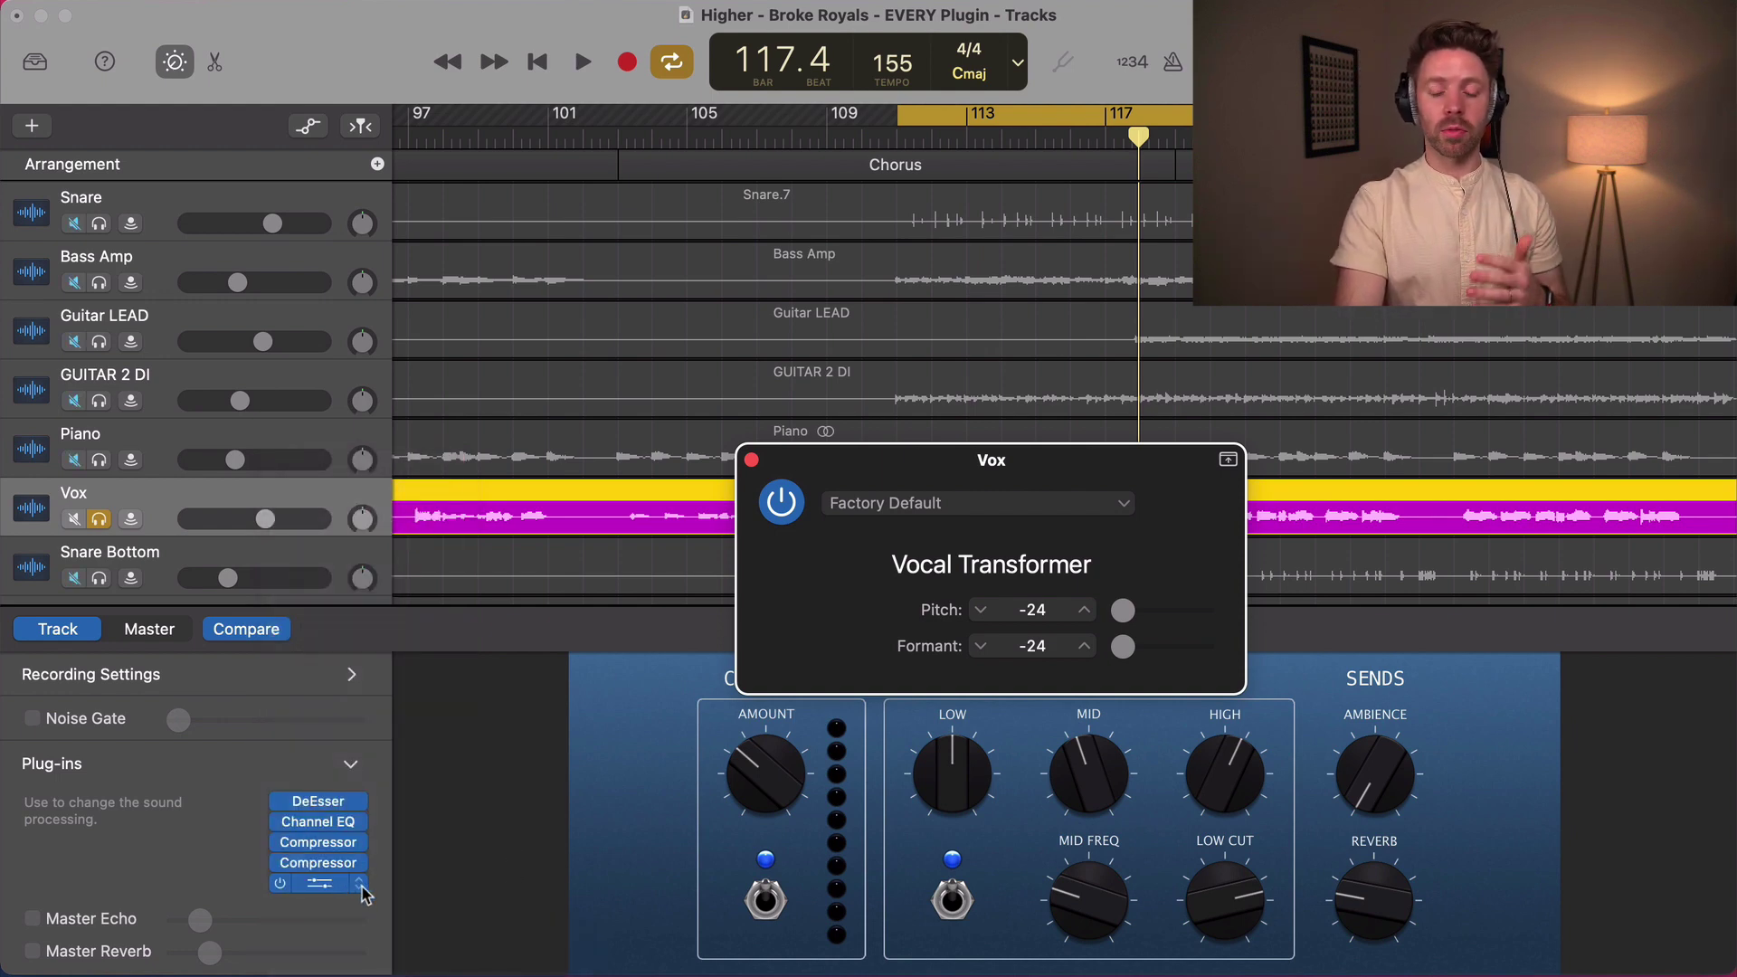
- Replace the Vox track's Vocal Transformer with the EnVerb reverb
{"action": "left_click", "coordinate": [363, 890]}
{"action": "mouse_move", "coordinate": [438, 947]}
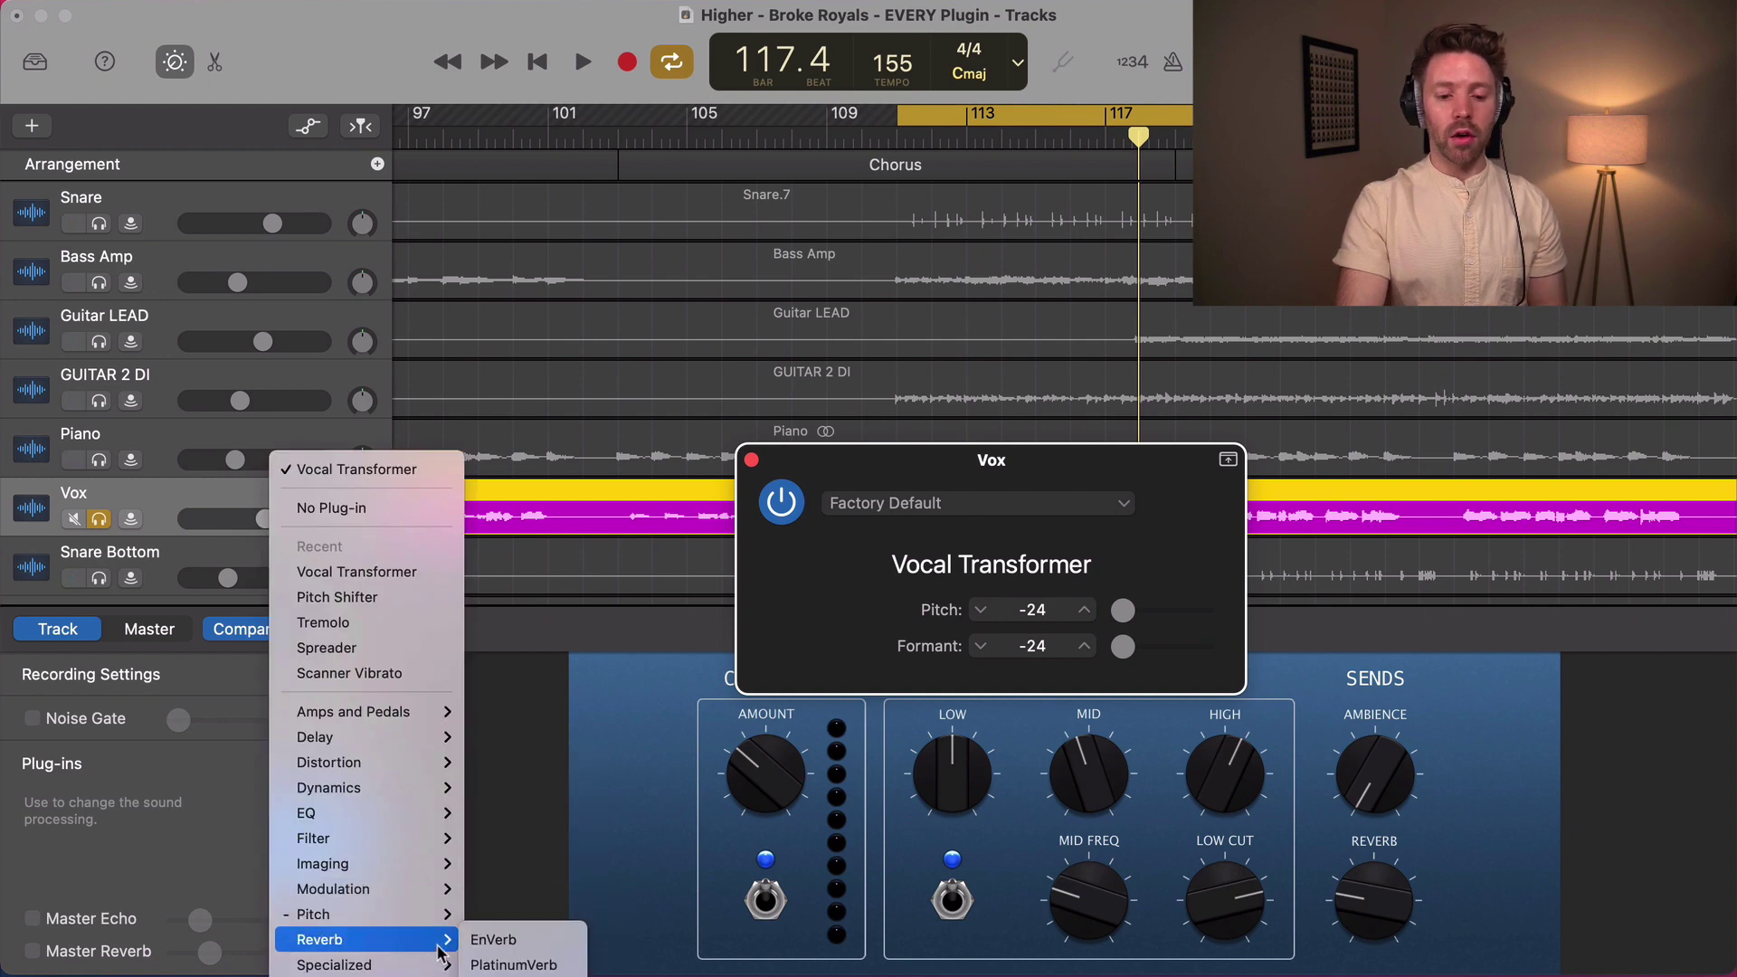
{"action": "left_click", "coordinate": [496, 940]}
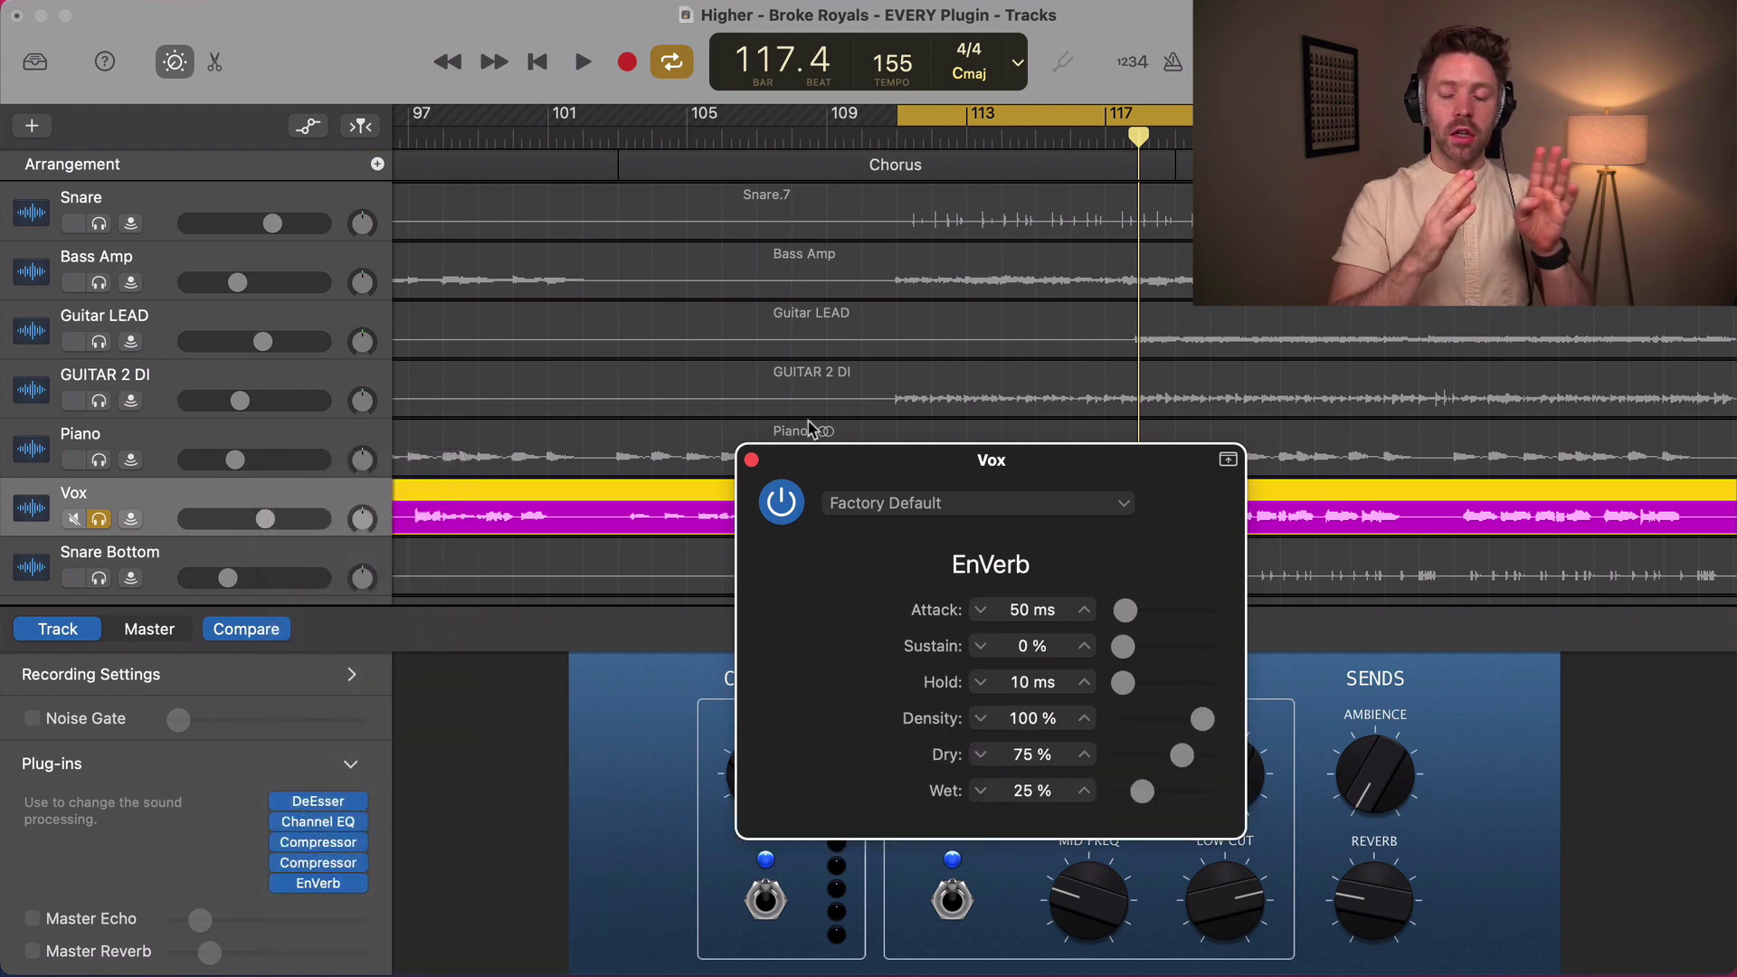
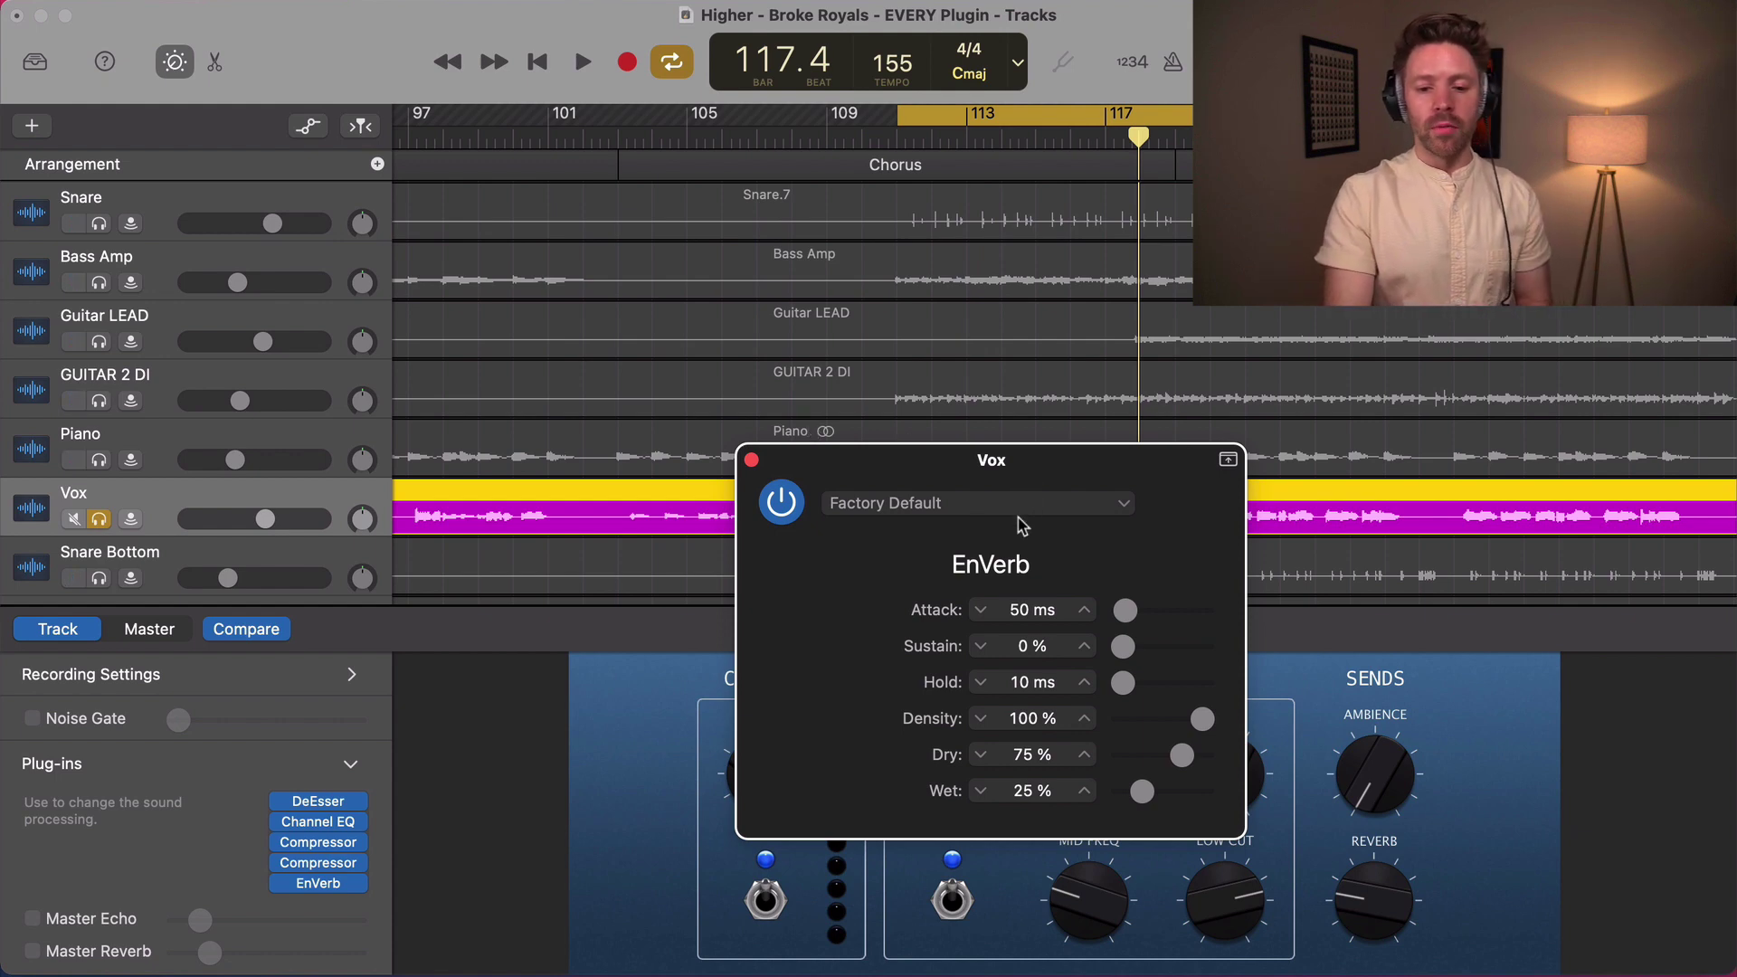
- Unsolo the Vox track, and select and solo the Snare track instead
{"action": "left_click", "coordinate": [100, 518]}
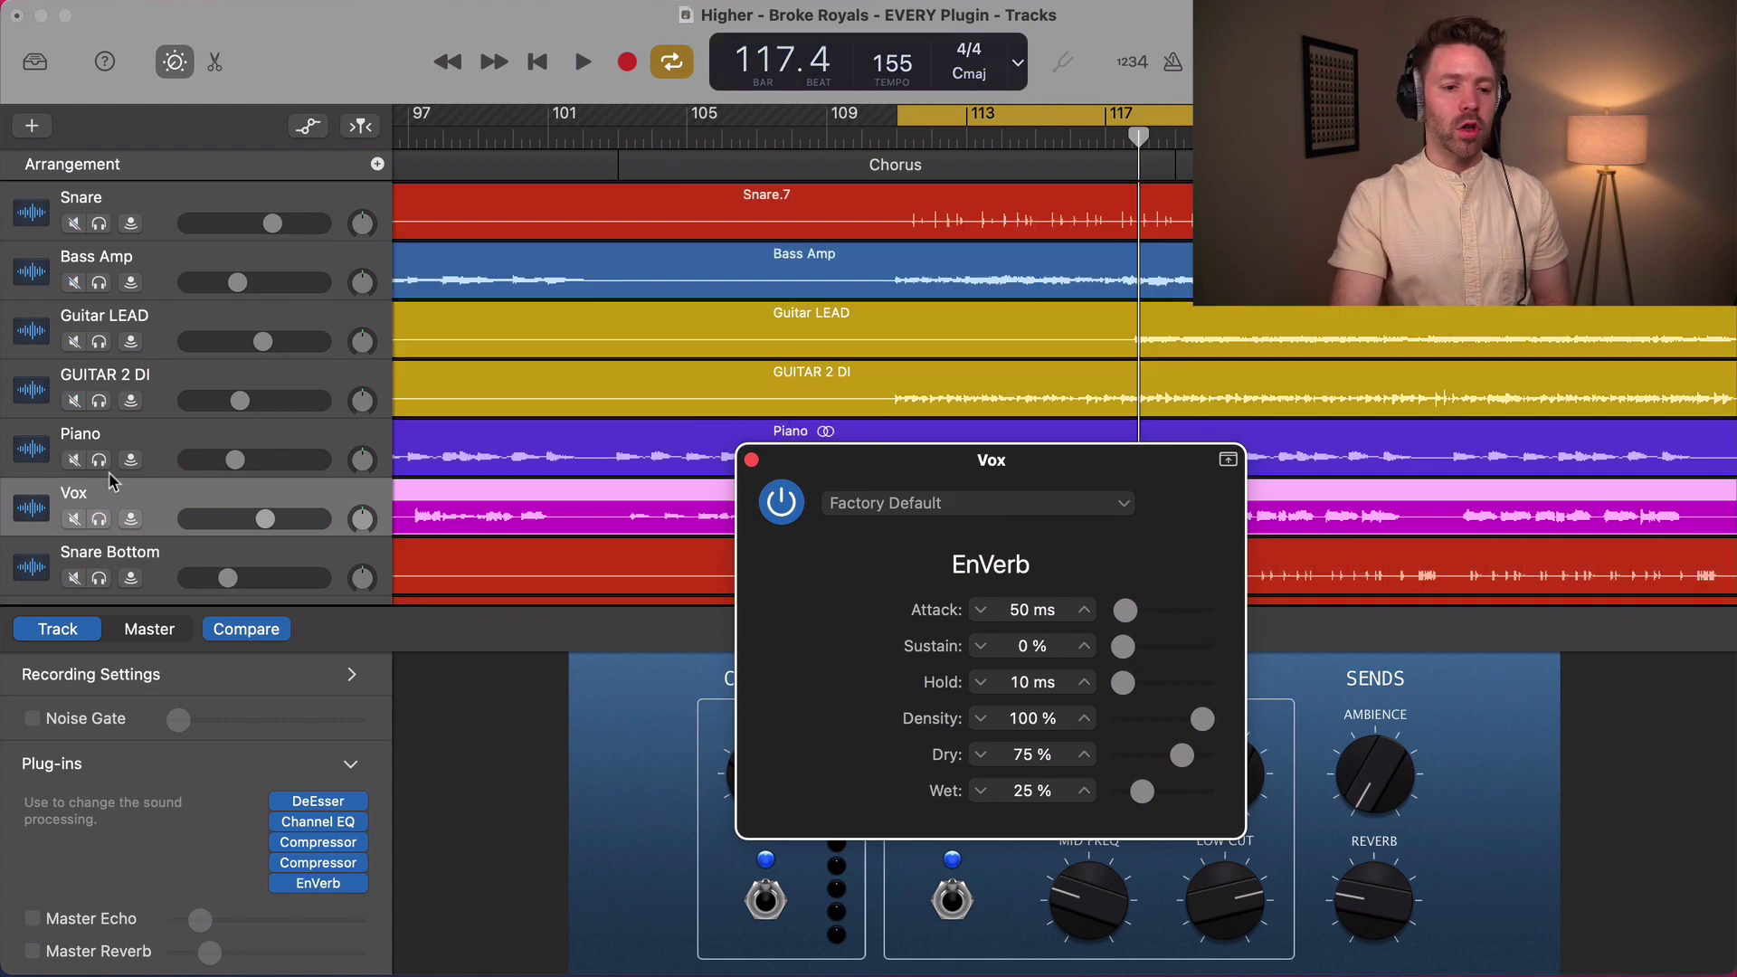
{"action": "scroll", "coordinate": [152, 339], "scroll_direction": "up", "scroll_amount": 1}
{"action": "left_click", "coordinate": [152, 262]}
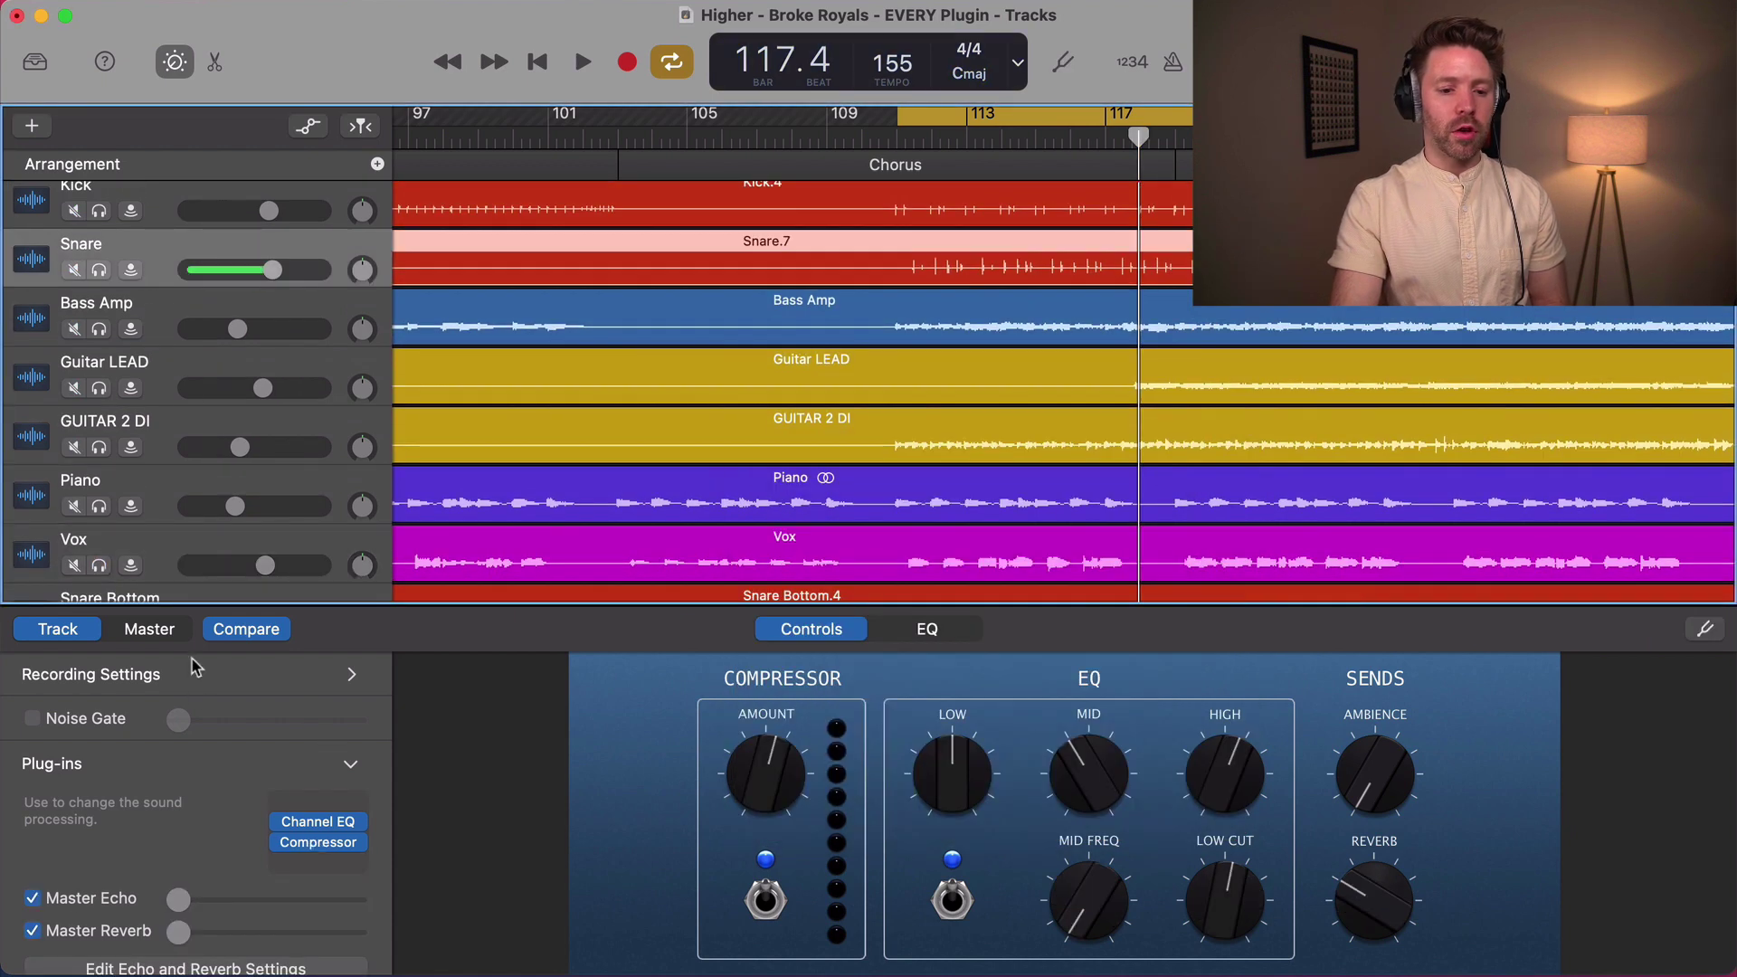
{"action": "key", "text": "s"}
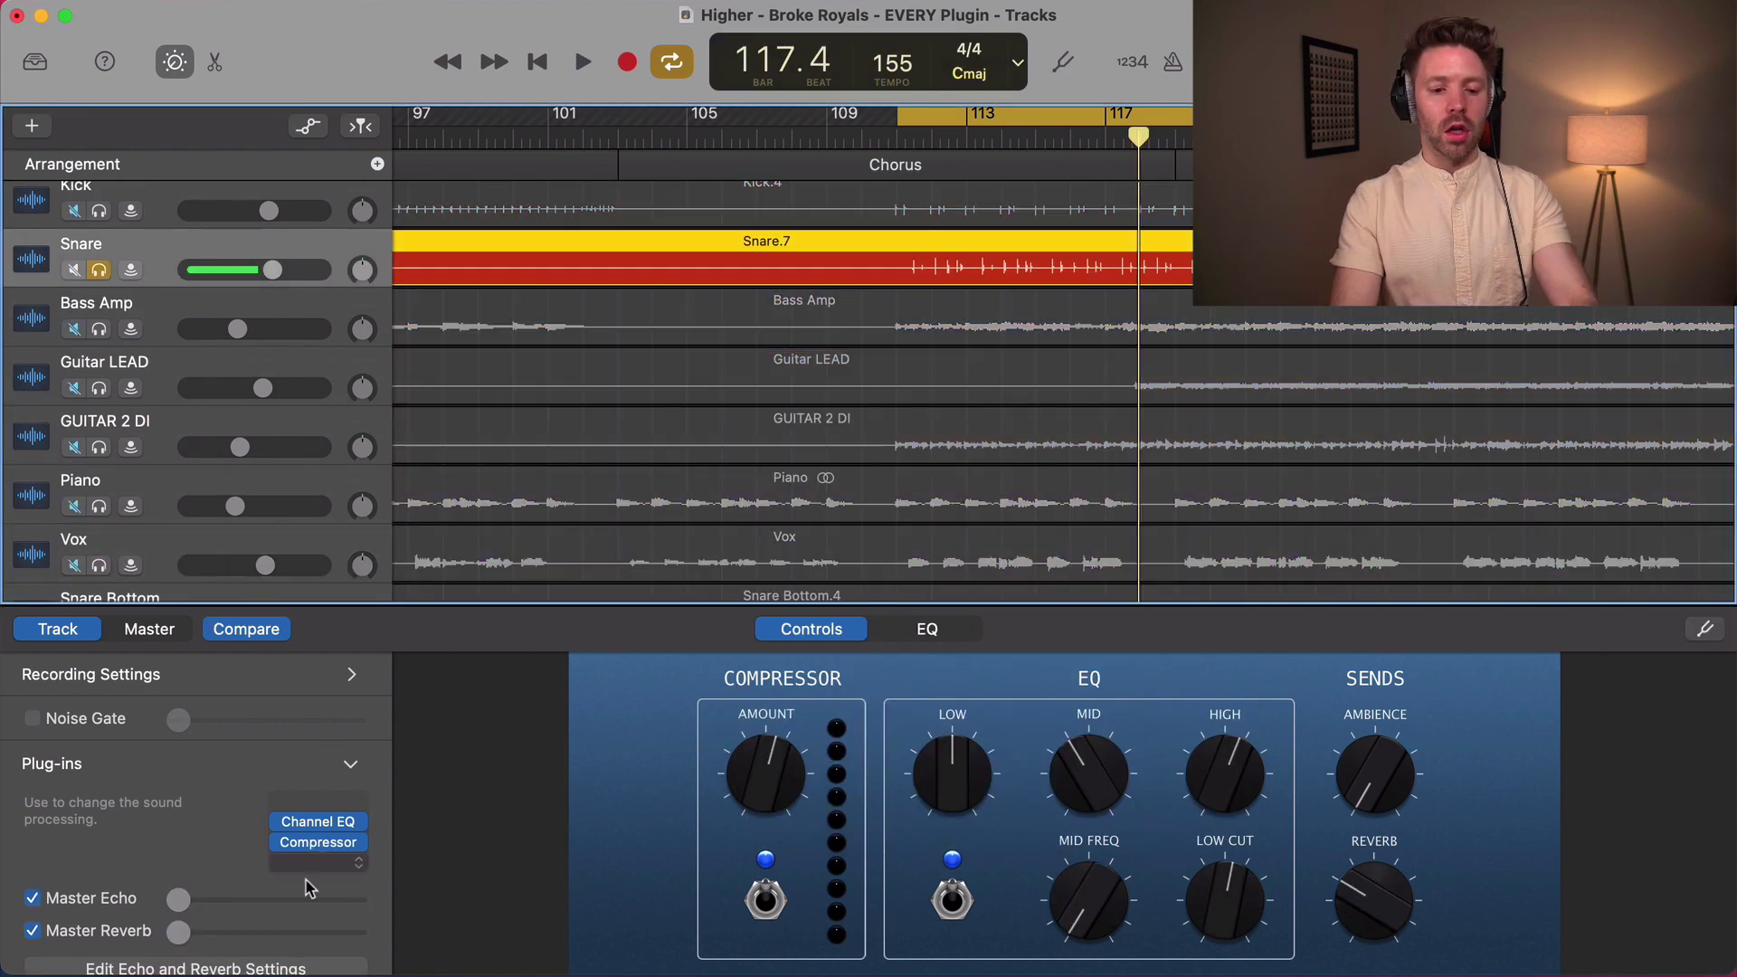
- Add EnVerb to the Snare track with the Gated Drums preset and play it
{"action": "left_click", "coordinate": [353, 865]}
{"action": "left_click", "coordinate": [886, 552]}
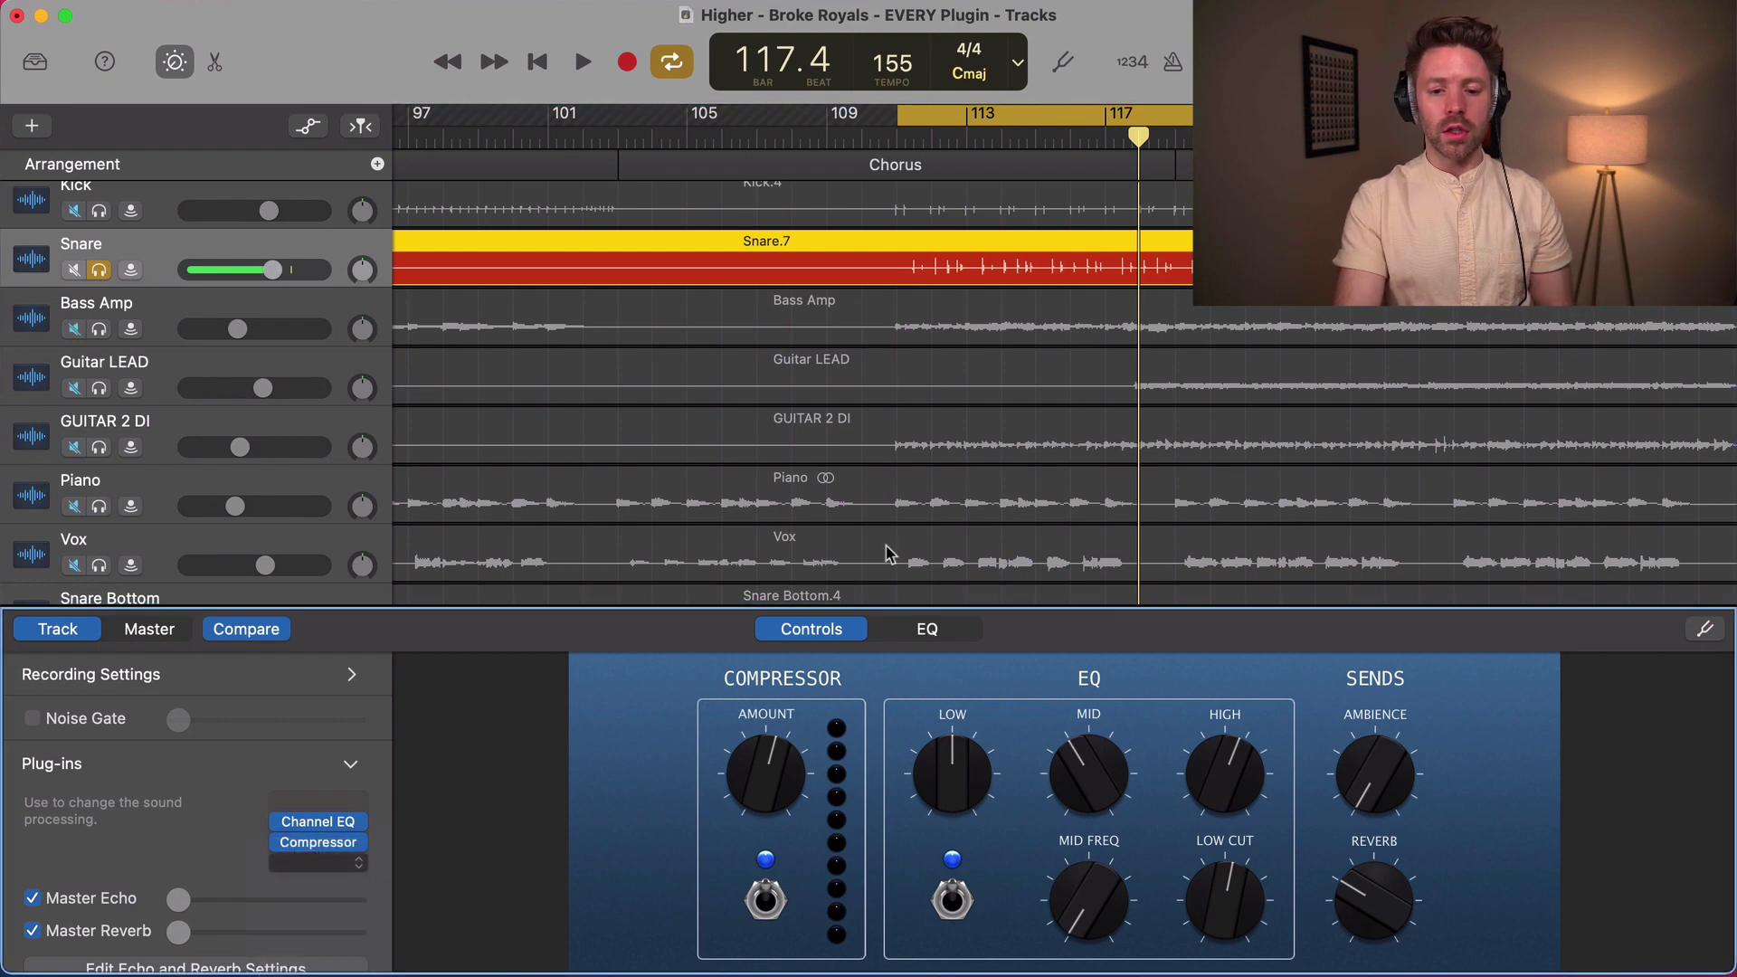
{"action": "left_click", "coordinate": [977, 549]}
{"action": "left_click", "coordinate": [911, 738]}
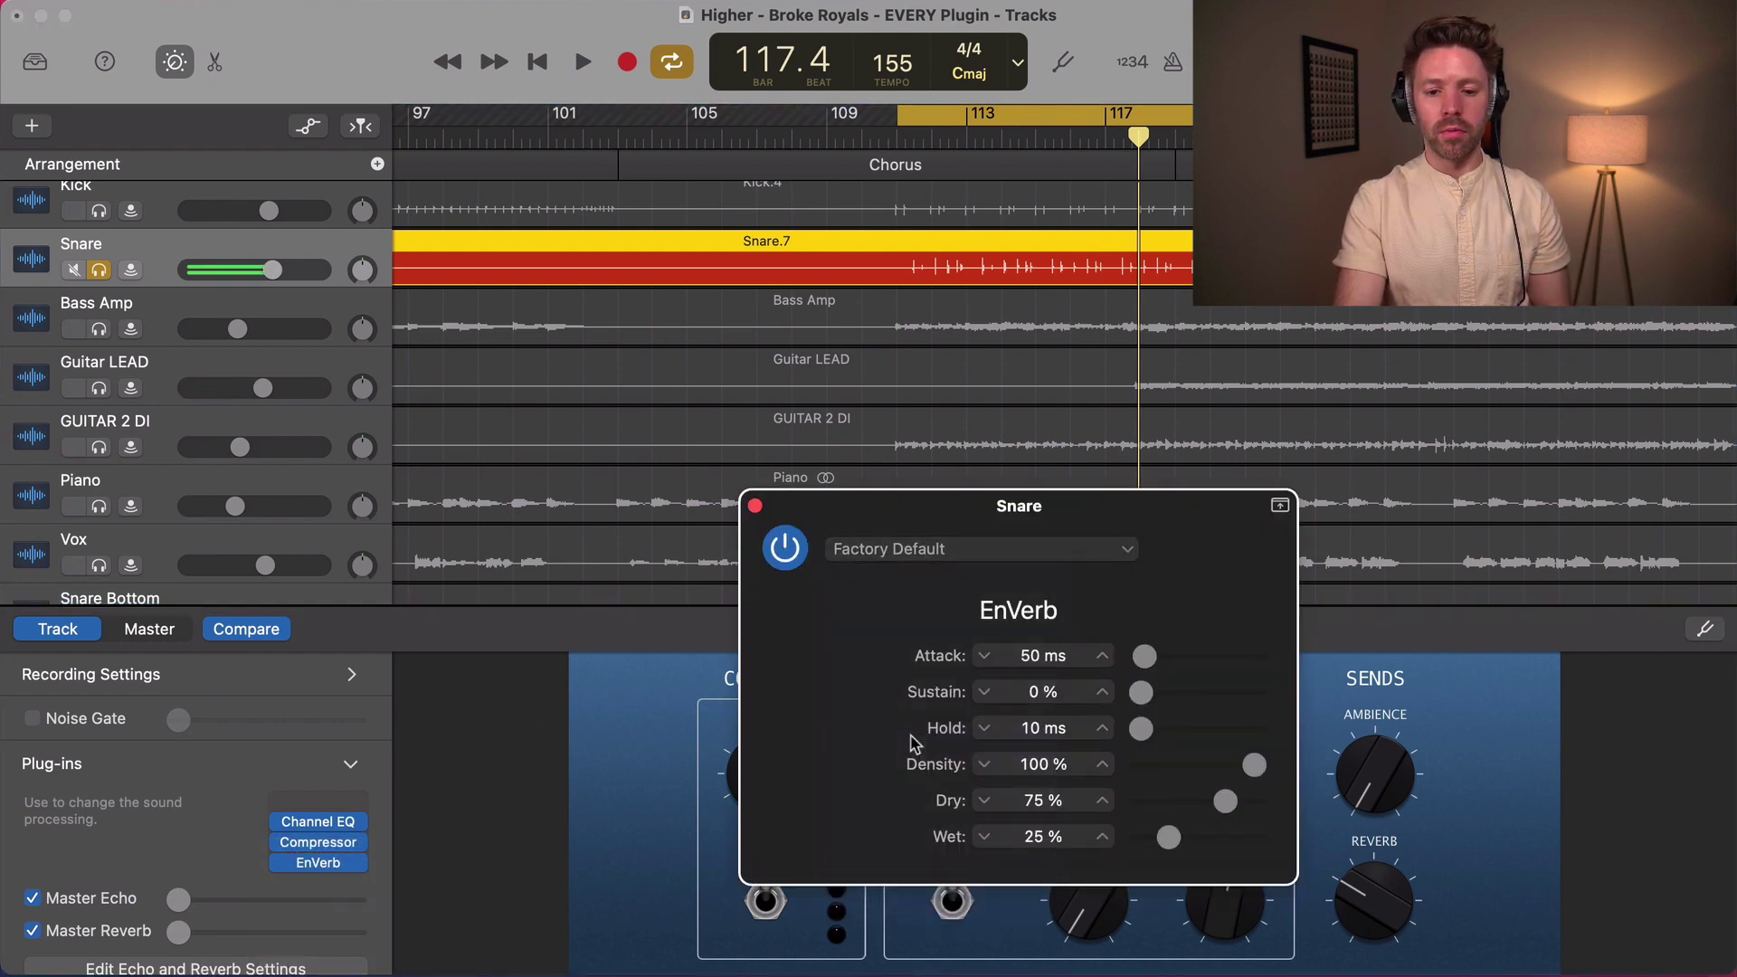
{"action": "key", "text": "space"}
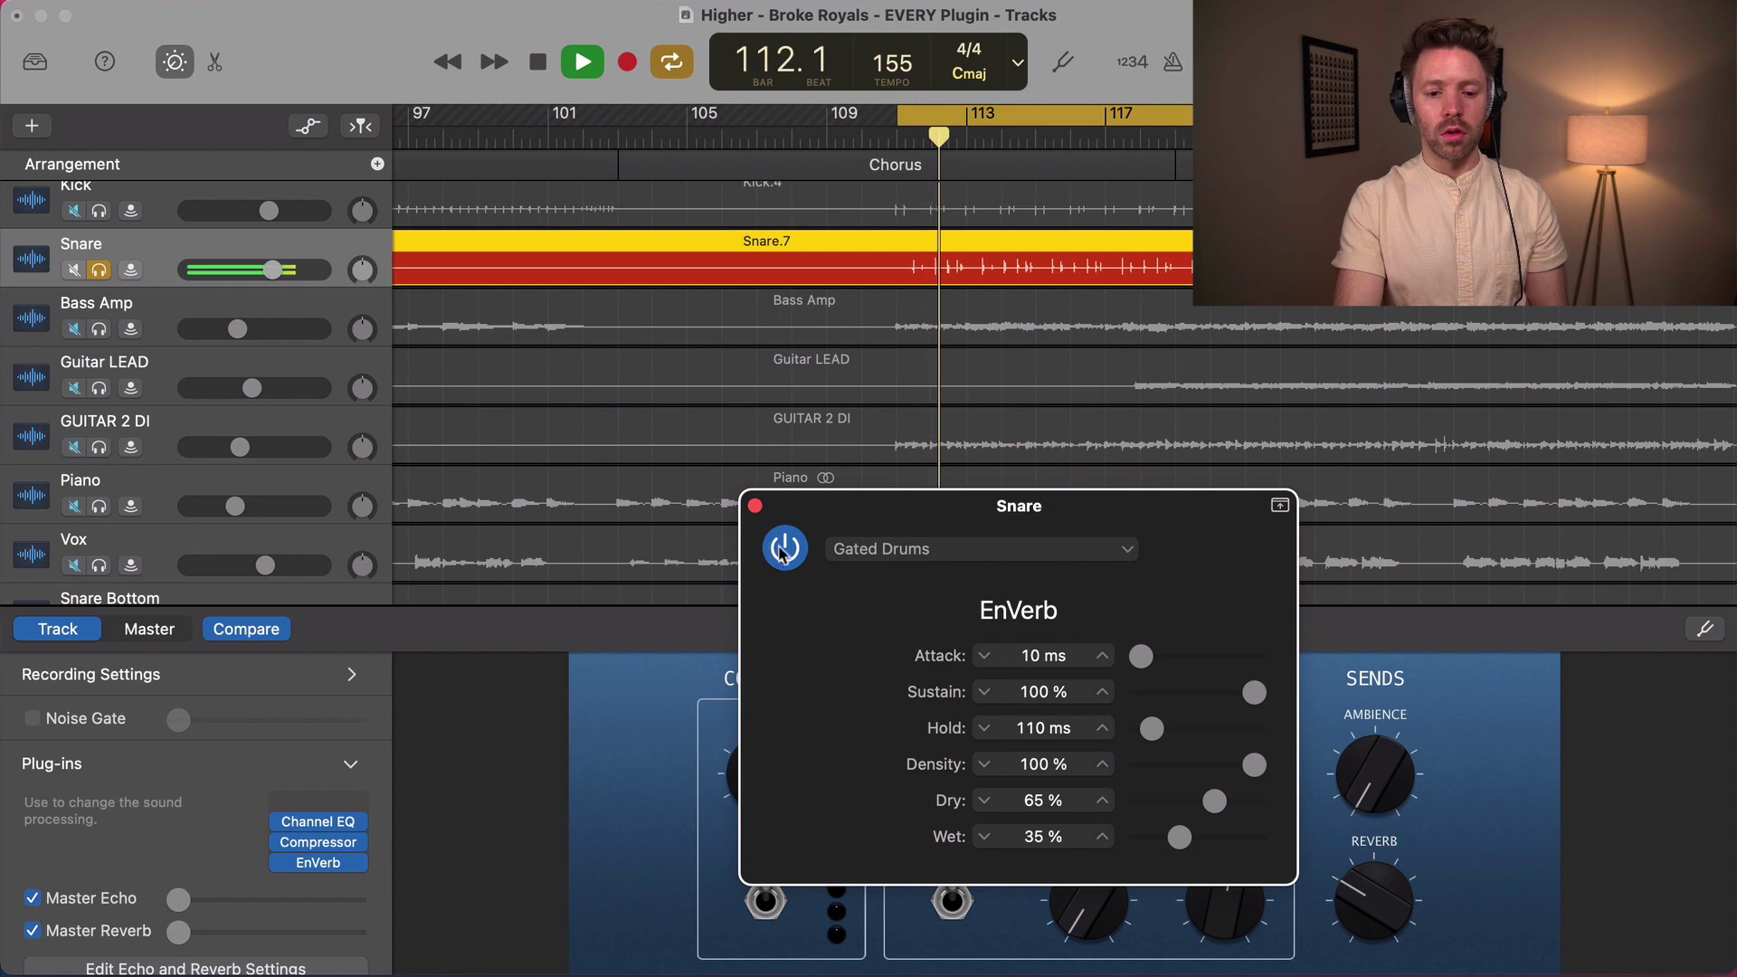
- Switch the Snare's EnVerb to the Late Reflections preset and audition it
{"action": "left_click", "coordinate": [957, 549]}
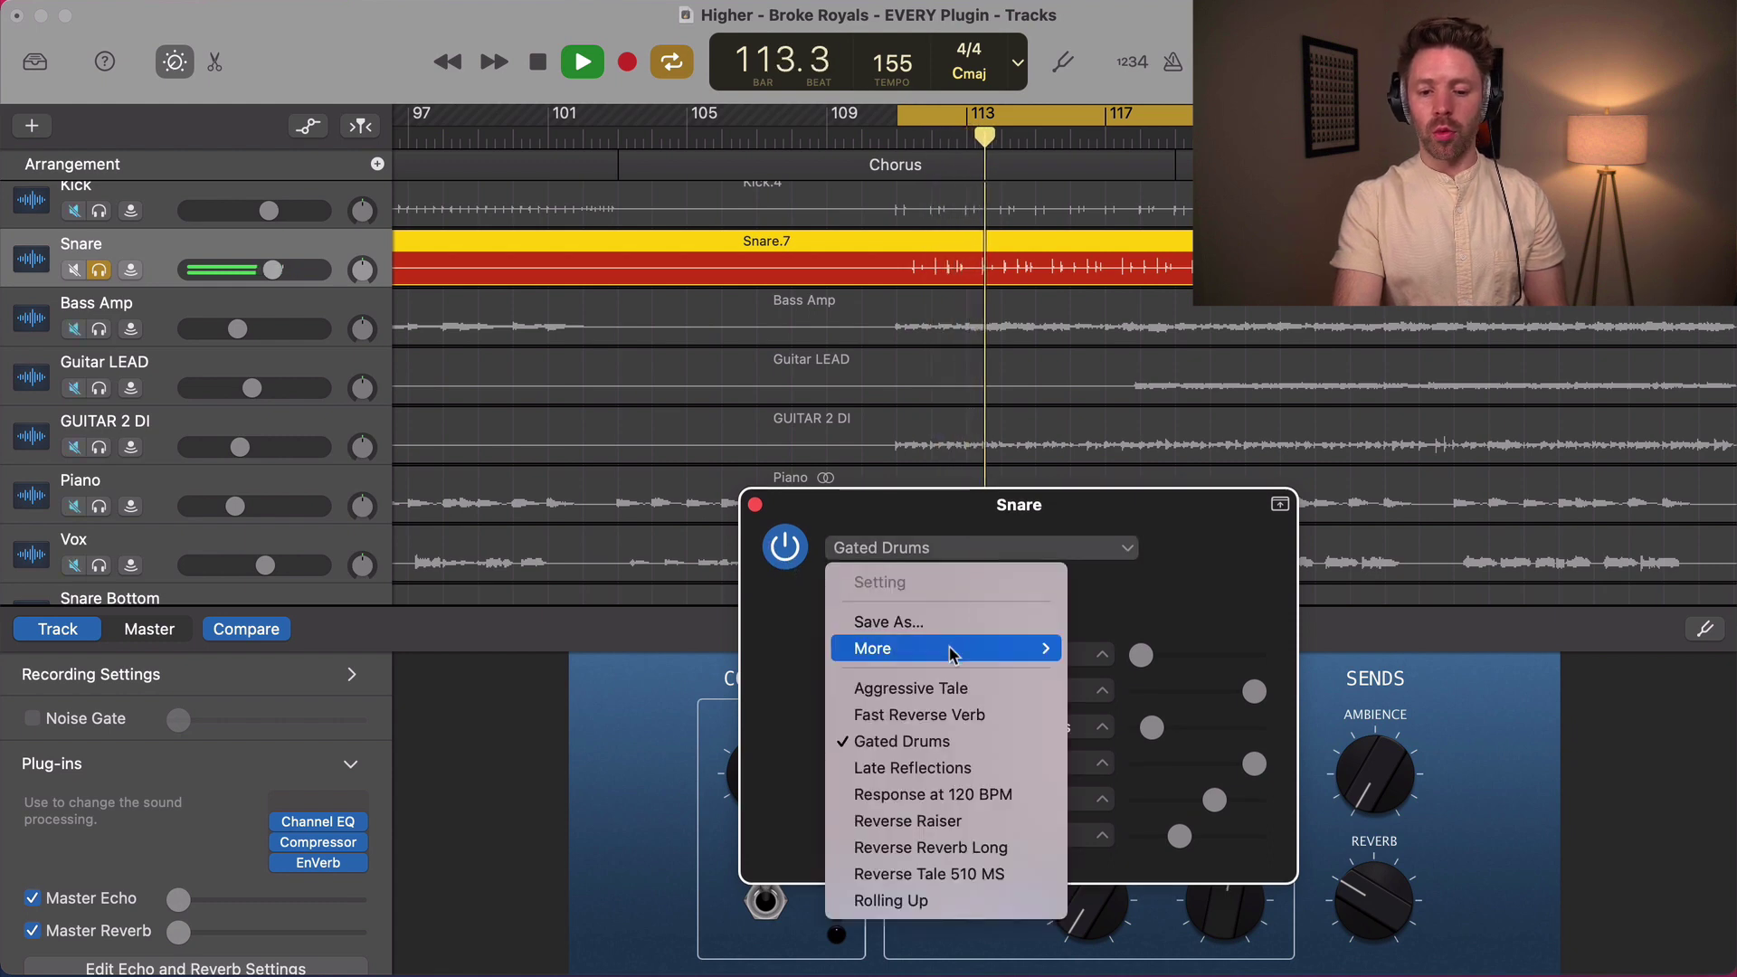
{"action": "left_click", "coordinate": [914, 767]}
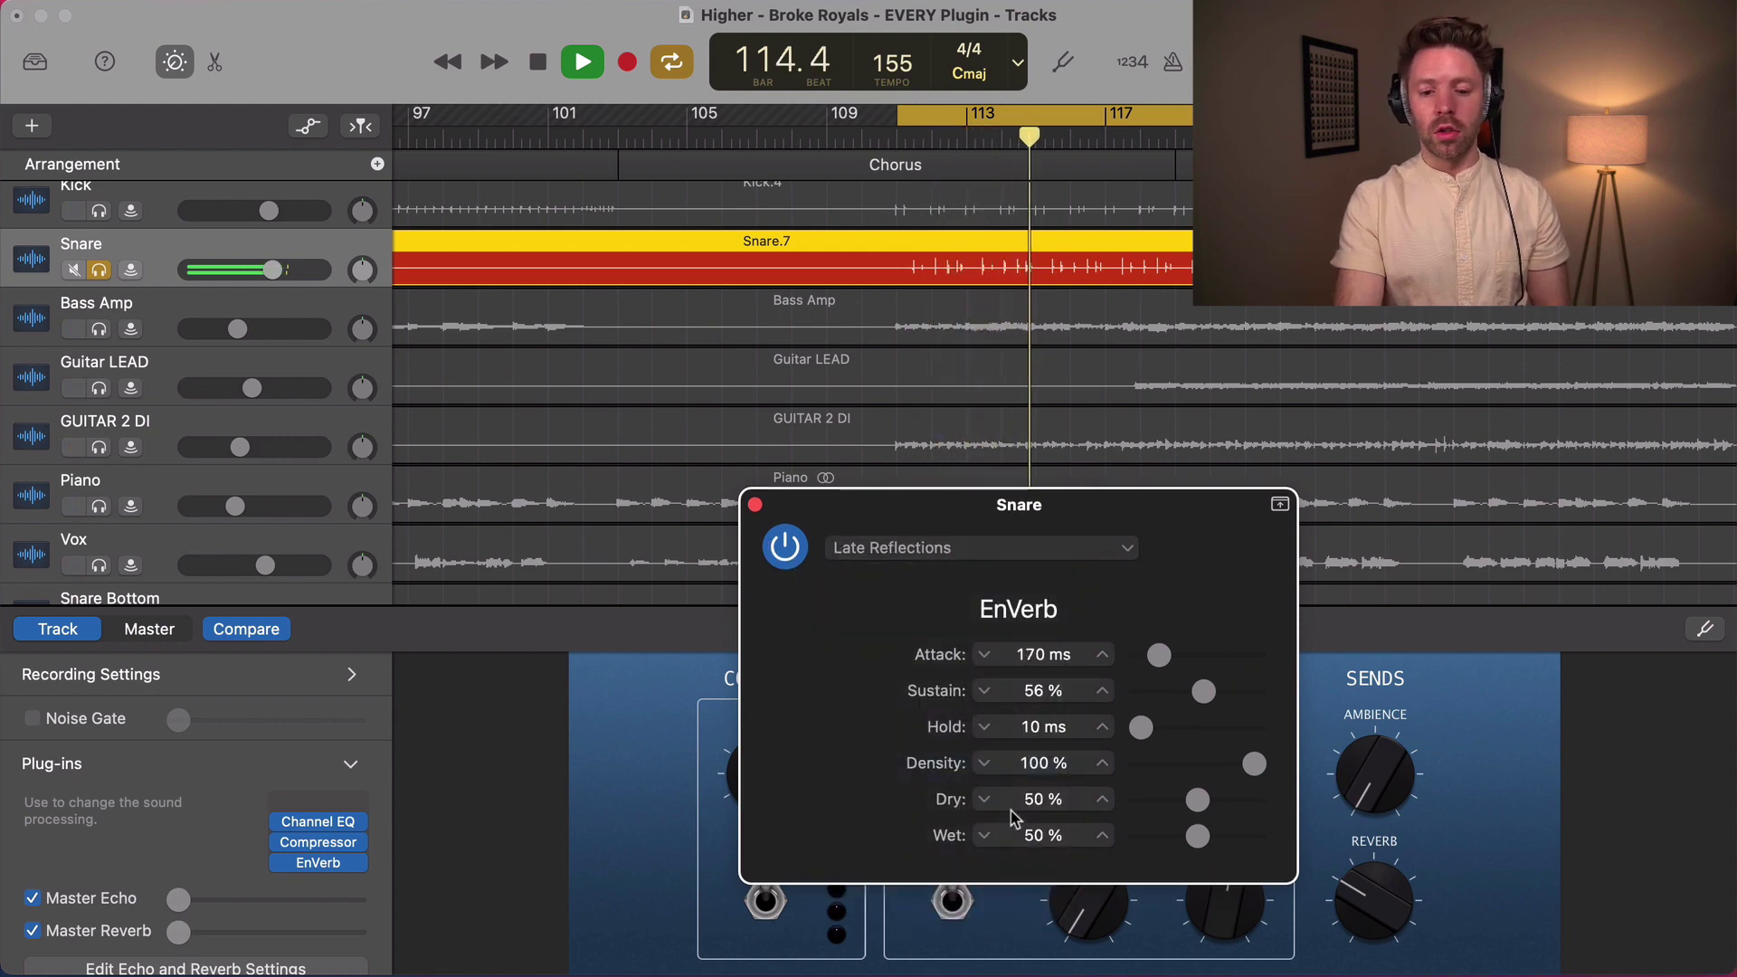
{"action": "key", "text": "space"}
- Audition EnVerb's Reverse Reverb Long preset on the Snare and set Attack to 410 ms
{"action": "left_click", "coordinate": [941, 549]}
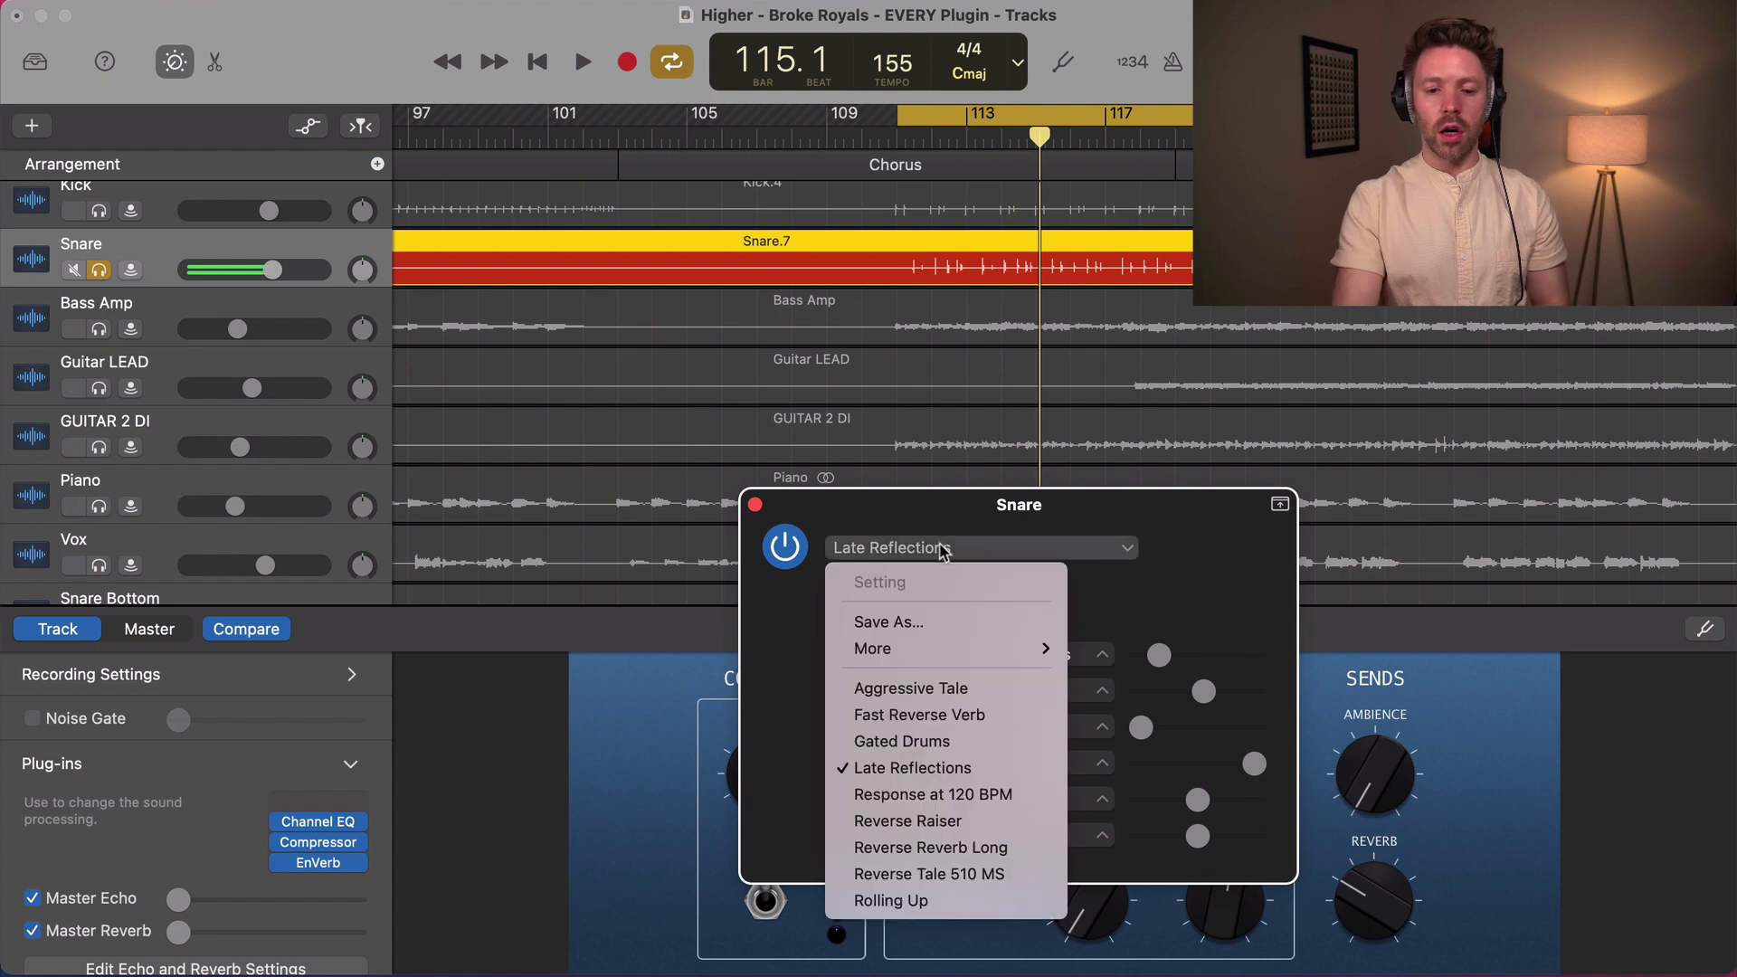
{"action": "left_click", "coordinate": [954, 848]}
{"action": "key", "text": "space"}
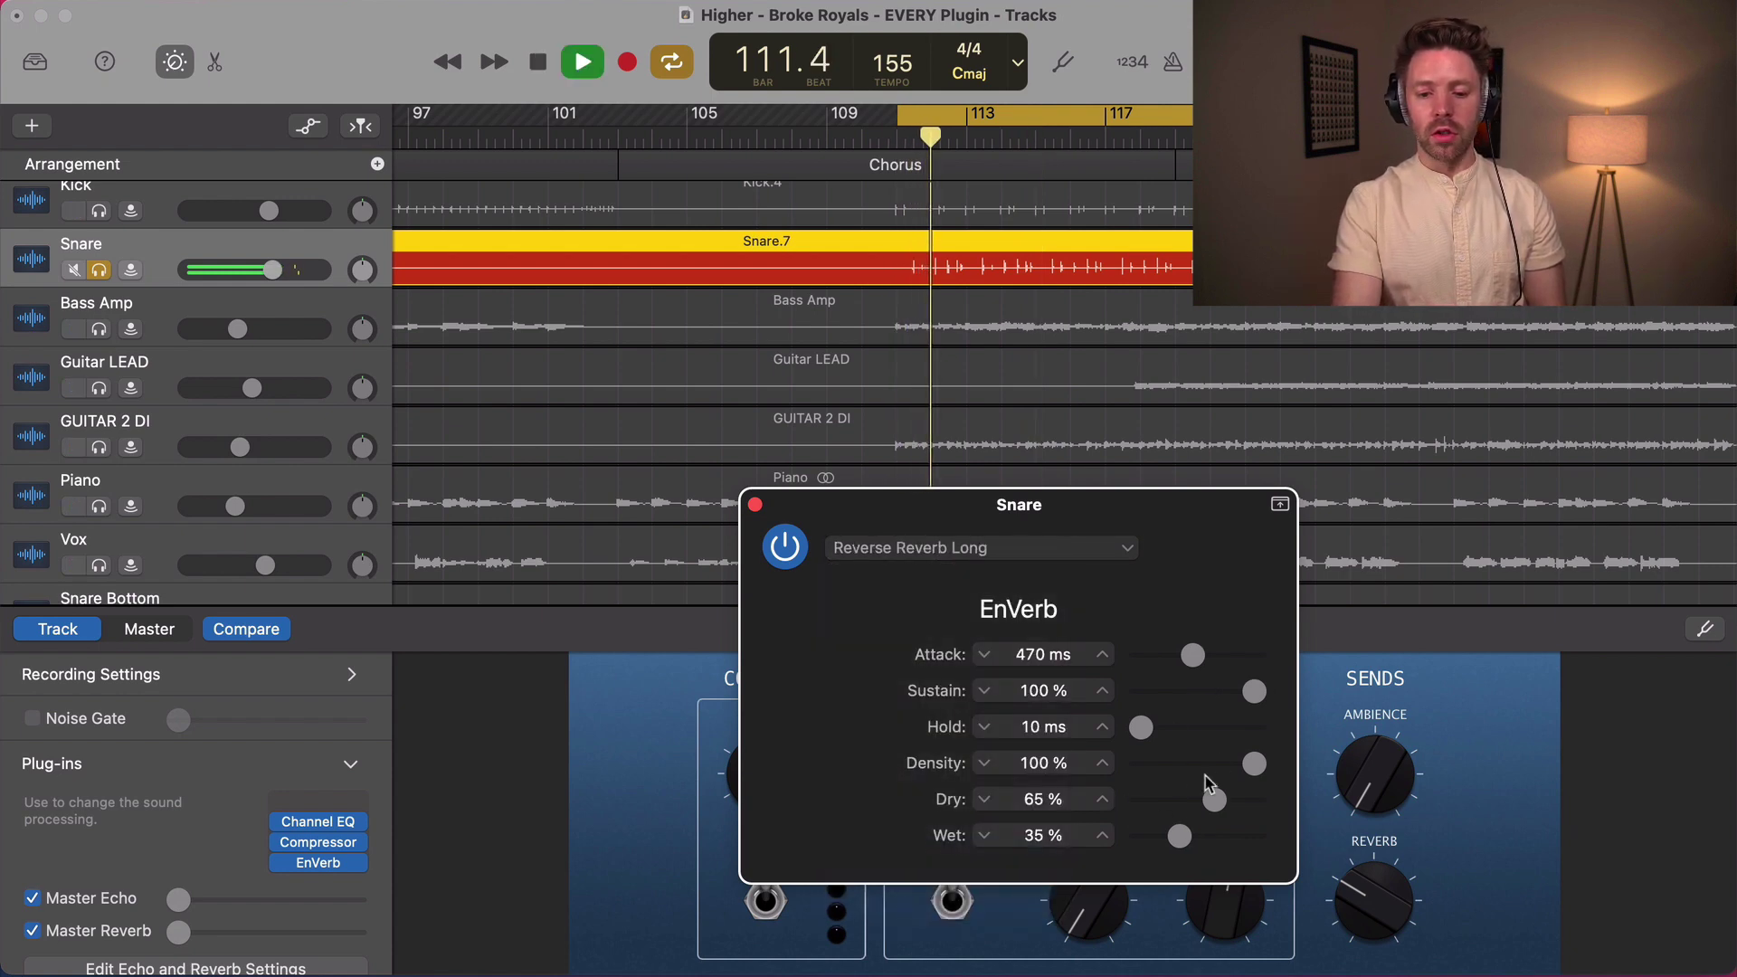
{"action": "key", "text": "space"}
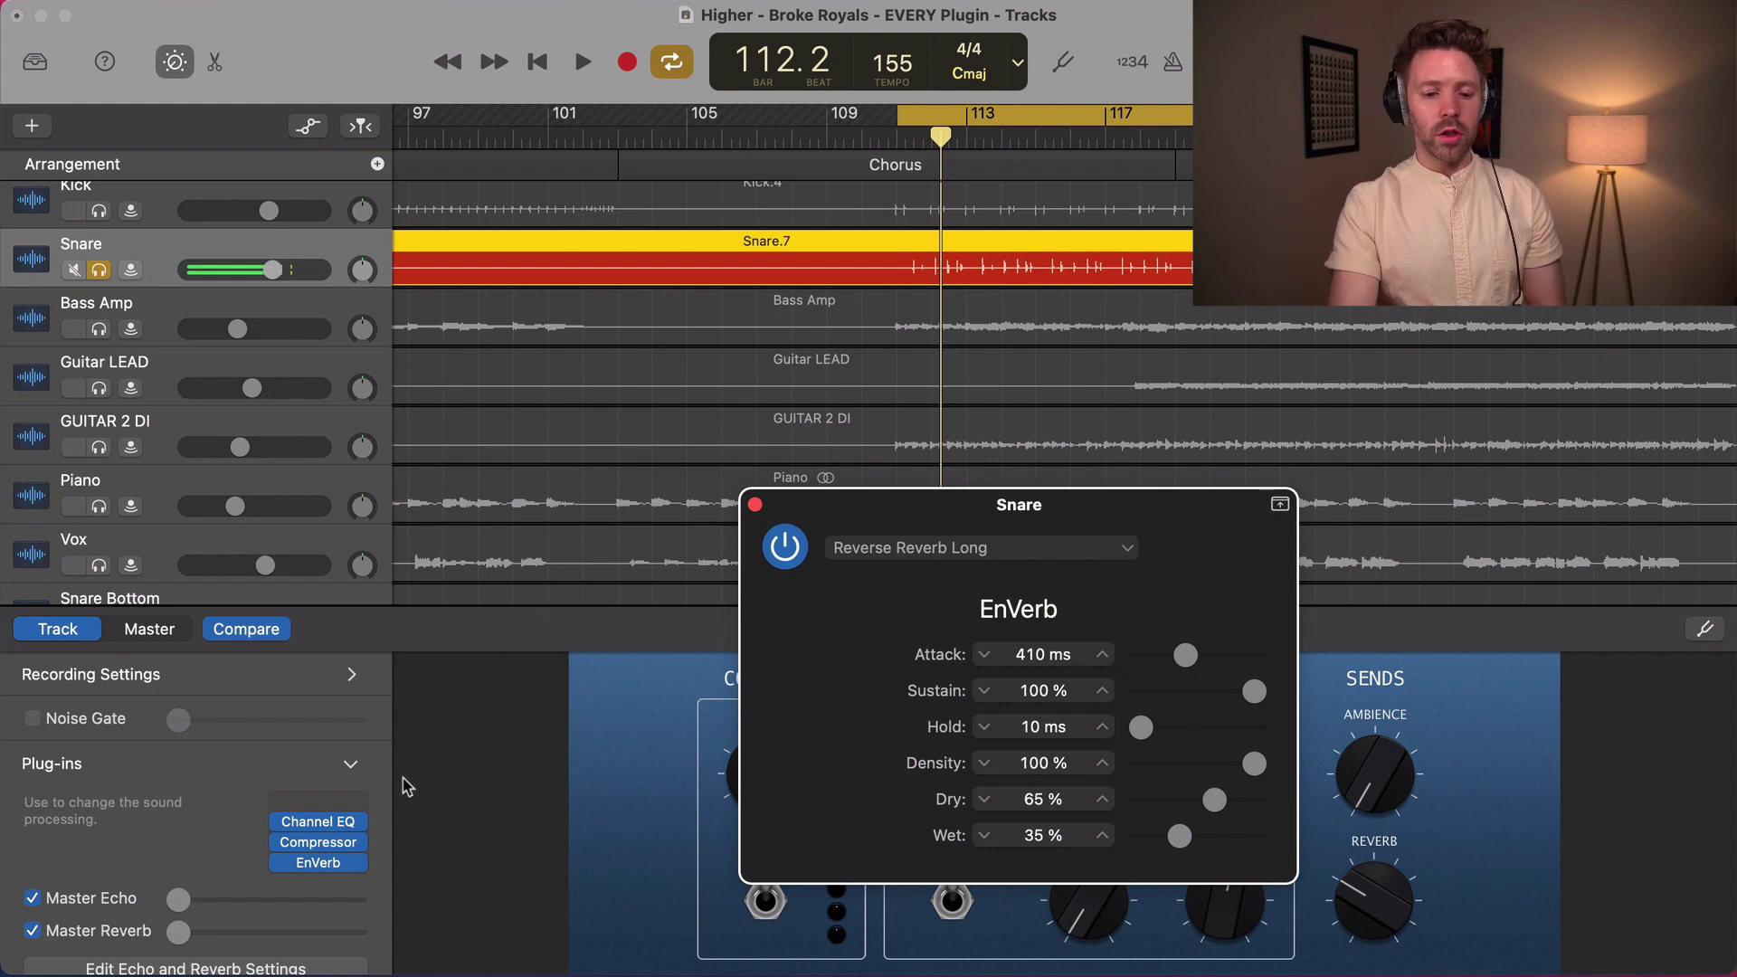
{"action": "left_click_drag", "start_coordinate": [343, 876], "coordinate": [317, 833]}
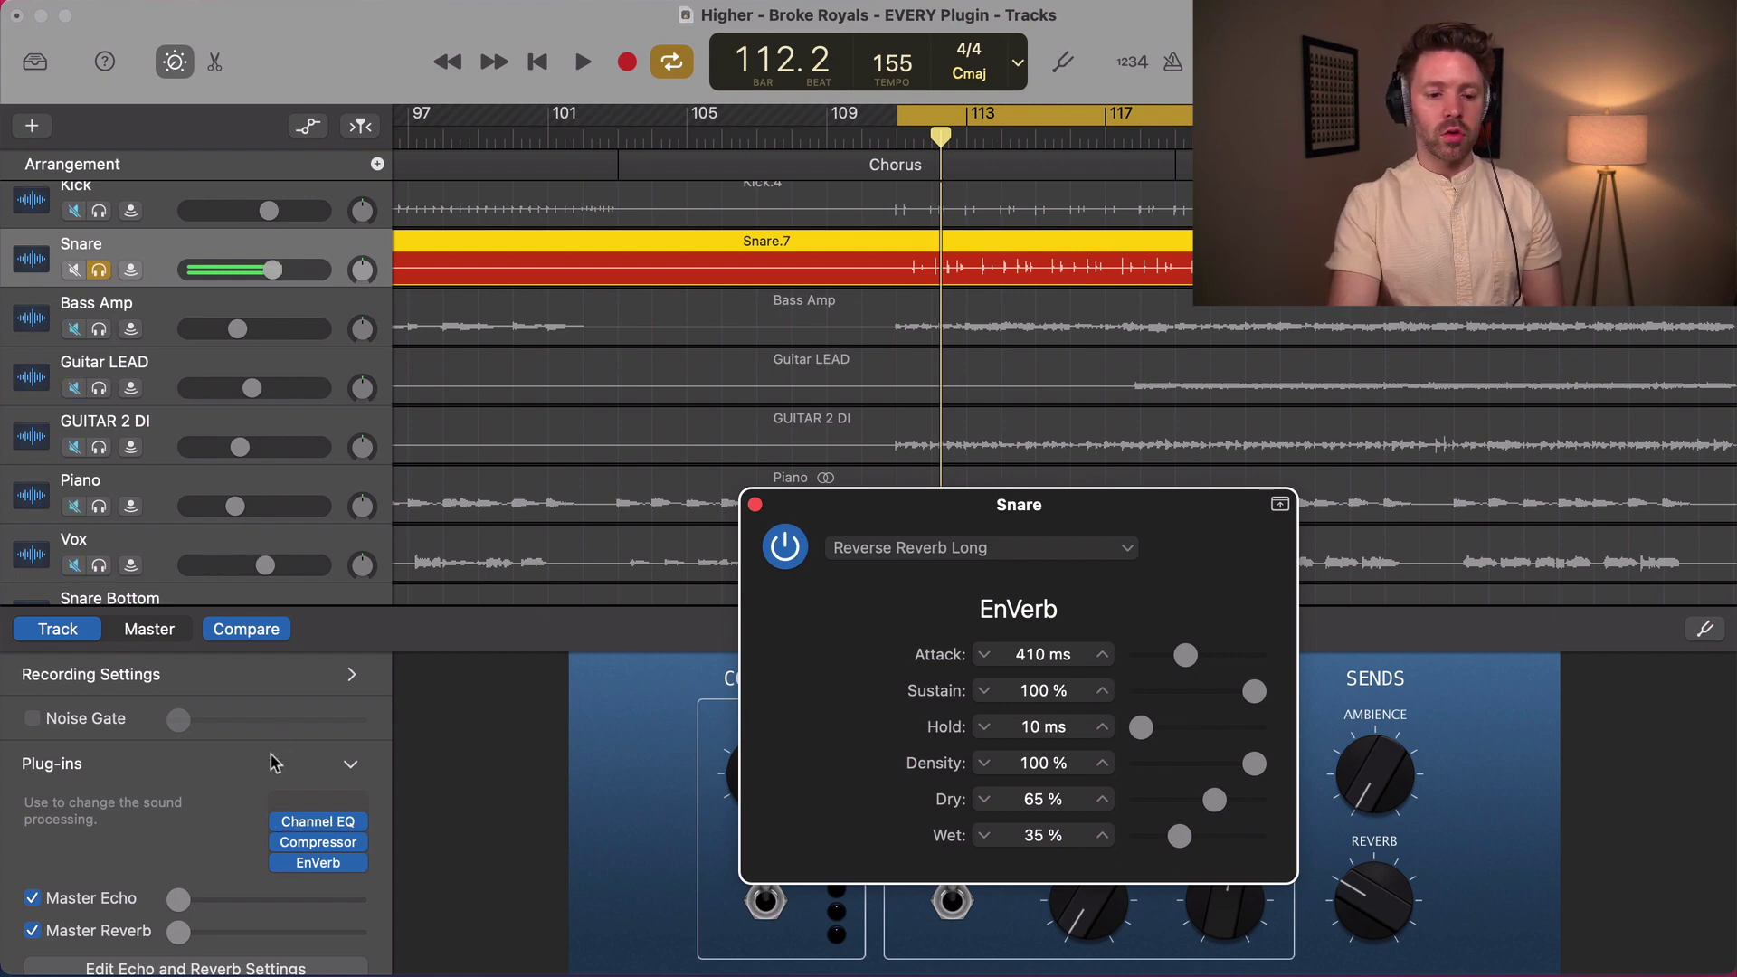
{"action": "left_click", "coordinate": [276, 862]}
{"action": "left_click", "coordinate": [100, 270]}
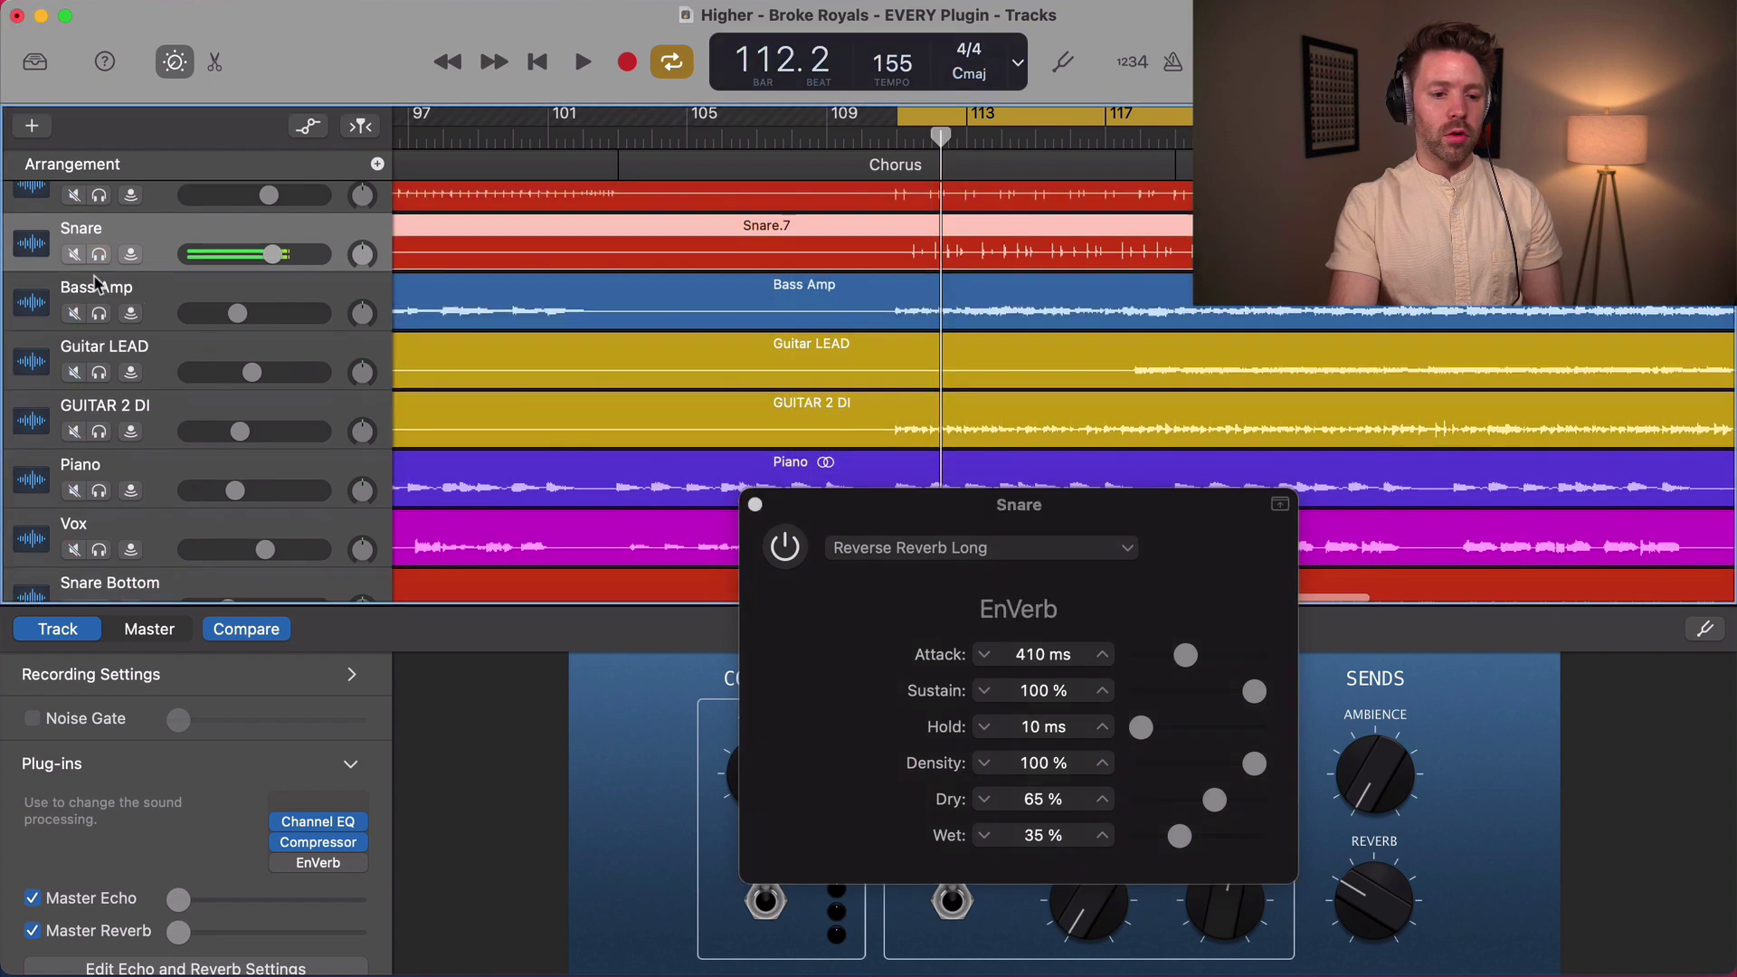
{"action": "scroll", "coordinate": [177, 521], "scroll_direction": "down", "scroll_amount": 1}
{"action": "left_click", "coordinate": [796, 548]}
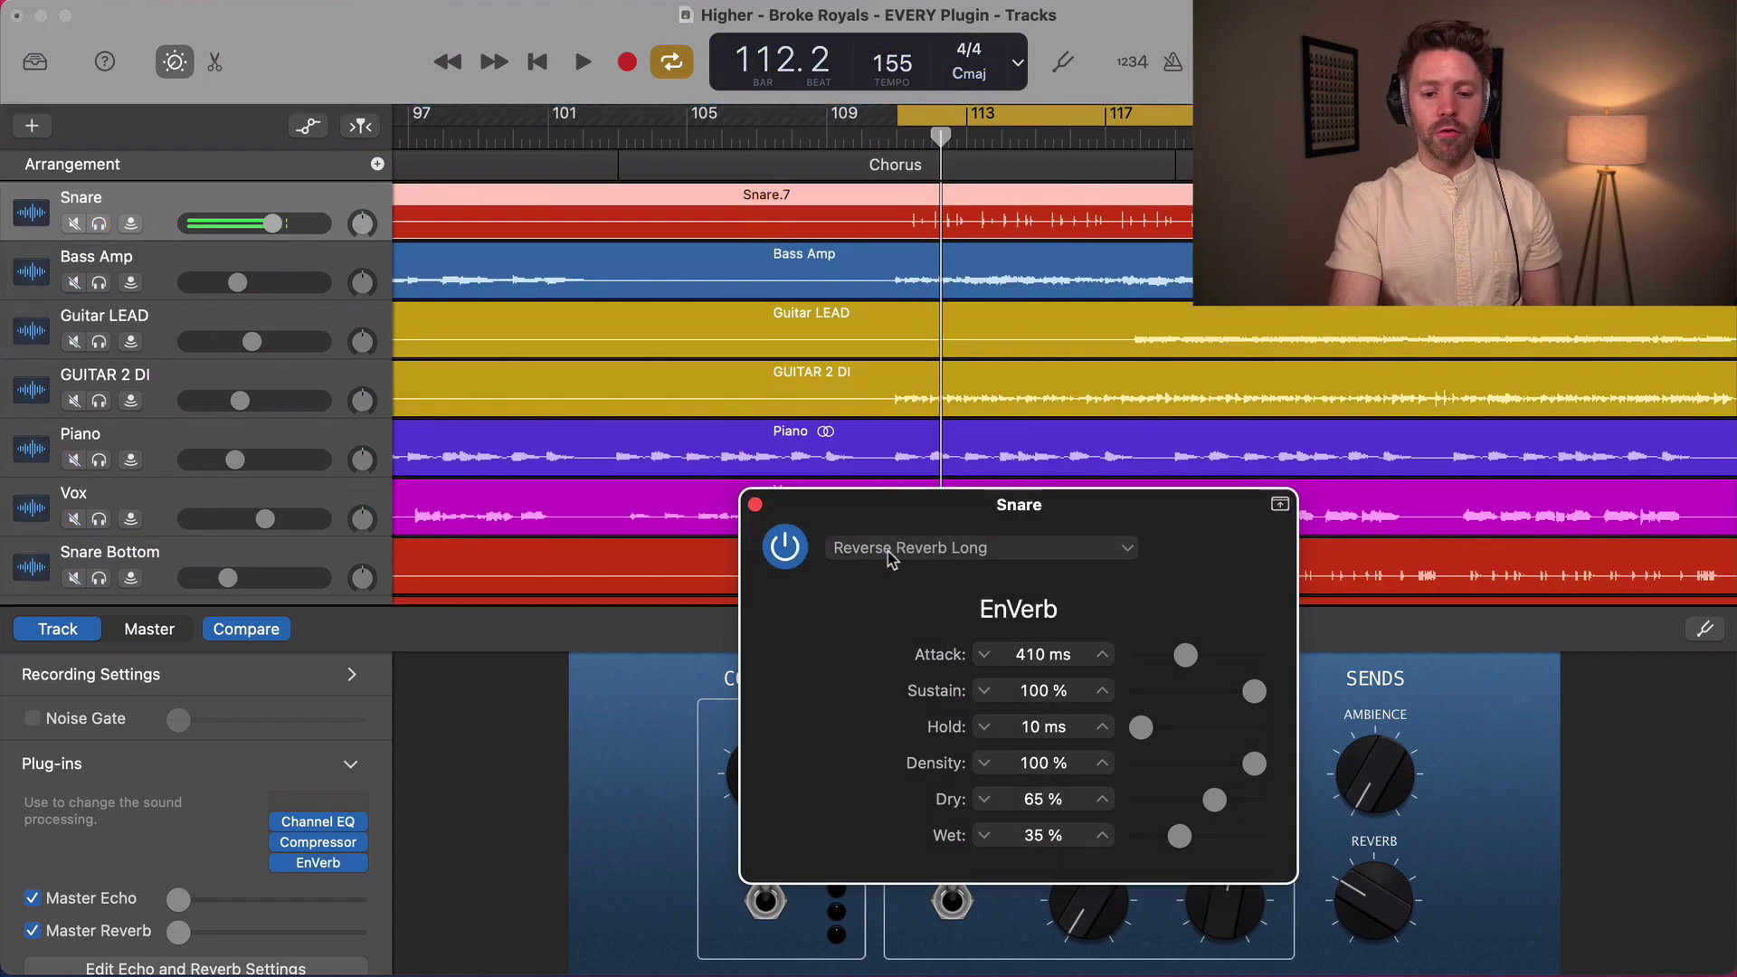
{"action": "left_click", "coordinate": [887, 550]}
{"action": "left_click", "coordinate": [887, 550]}
{"action": "key", "text": "s"}
- Load EnVerb's Reverse Raiser preset on the Snare track and play it
{"action": "left_click", "coordinate": [917, 555]}
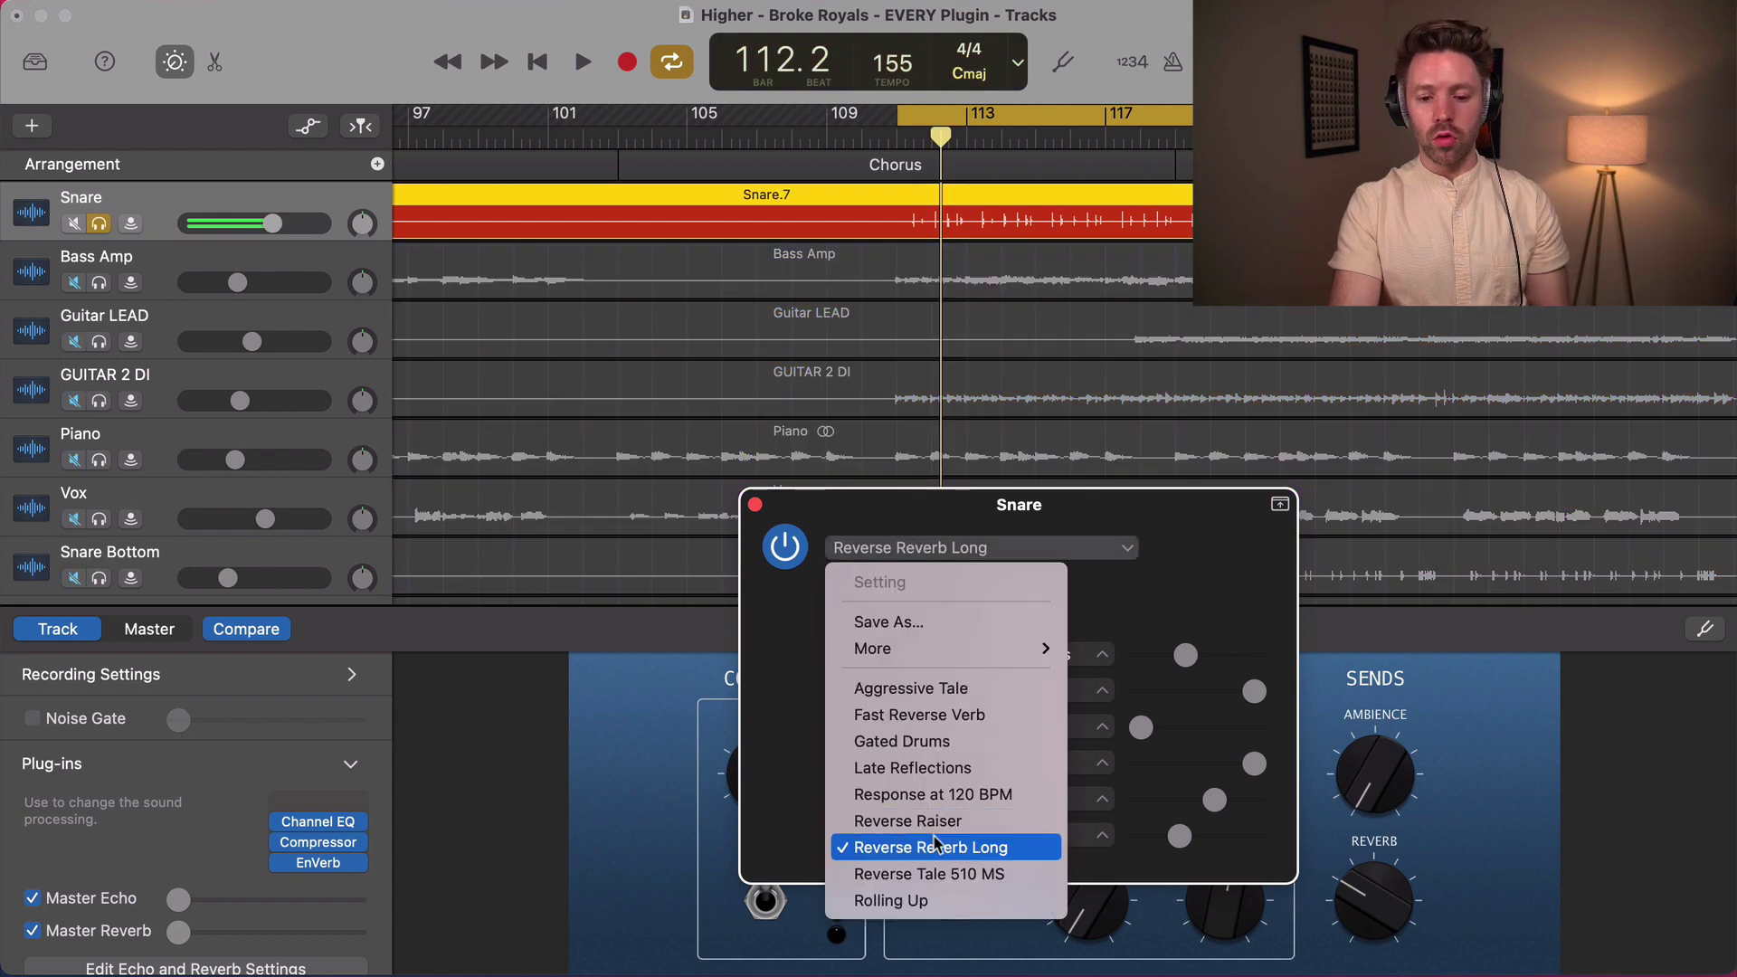
{"action": "left_click", "coordinate": [941, 822]}
{"action": "key", "text": "space"}
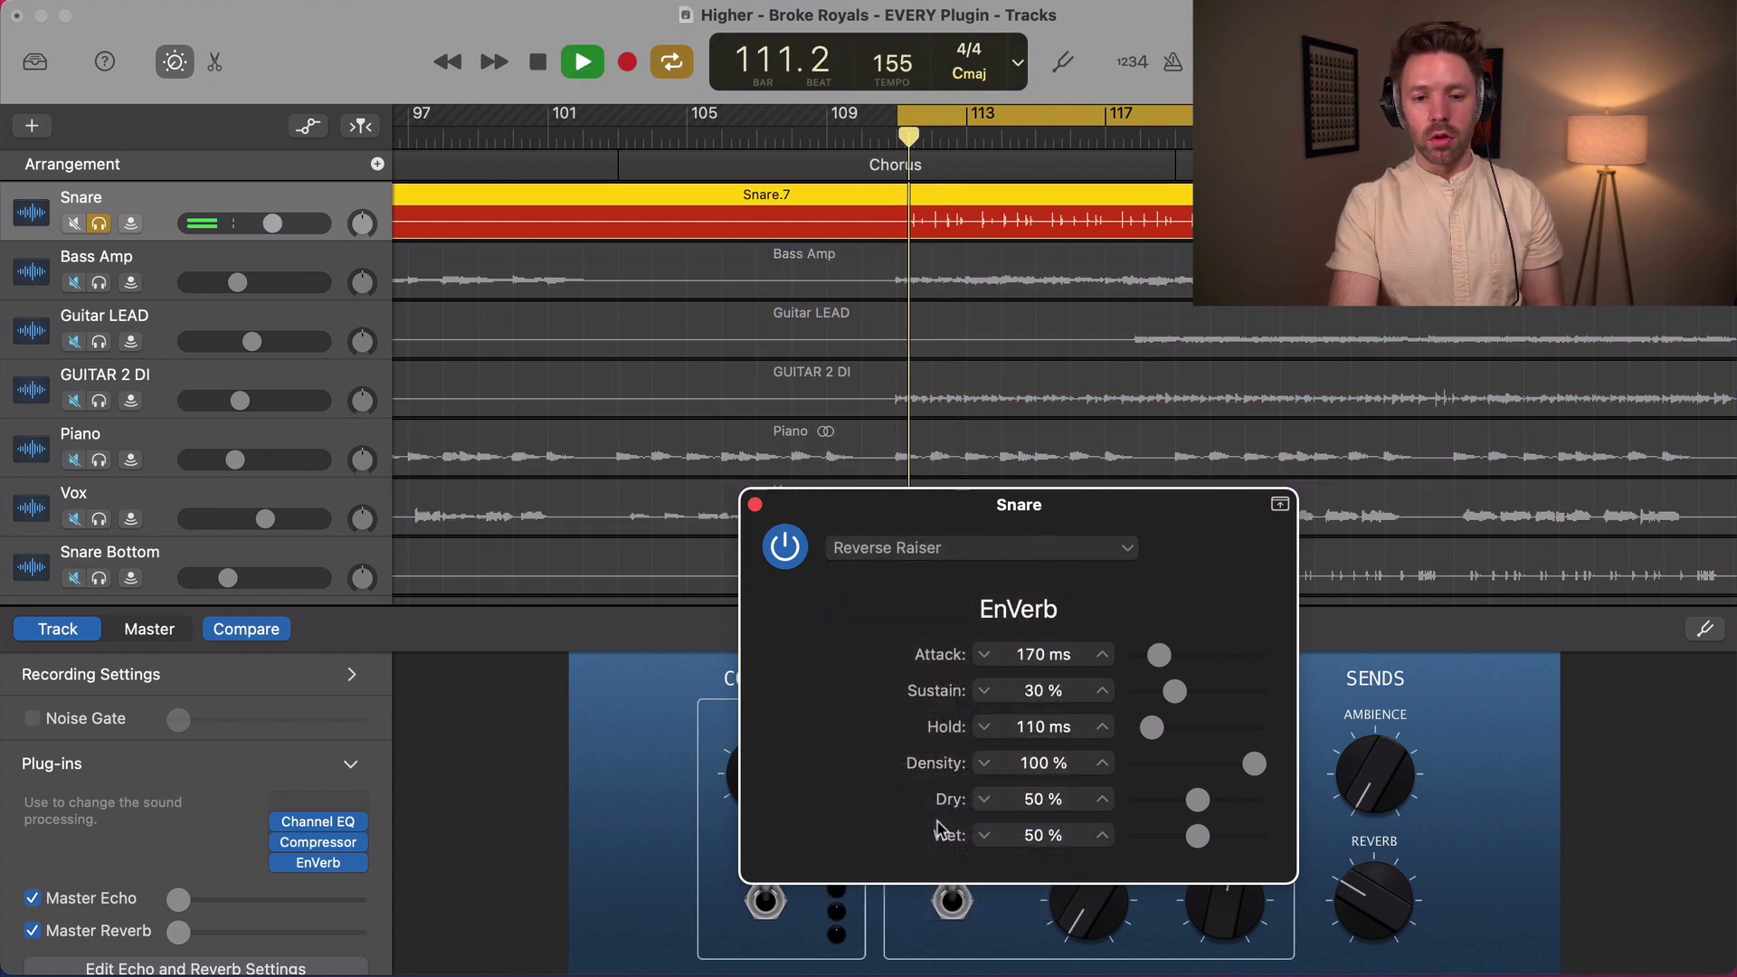
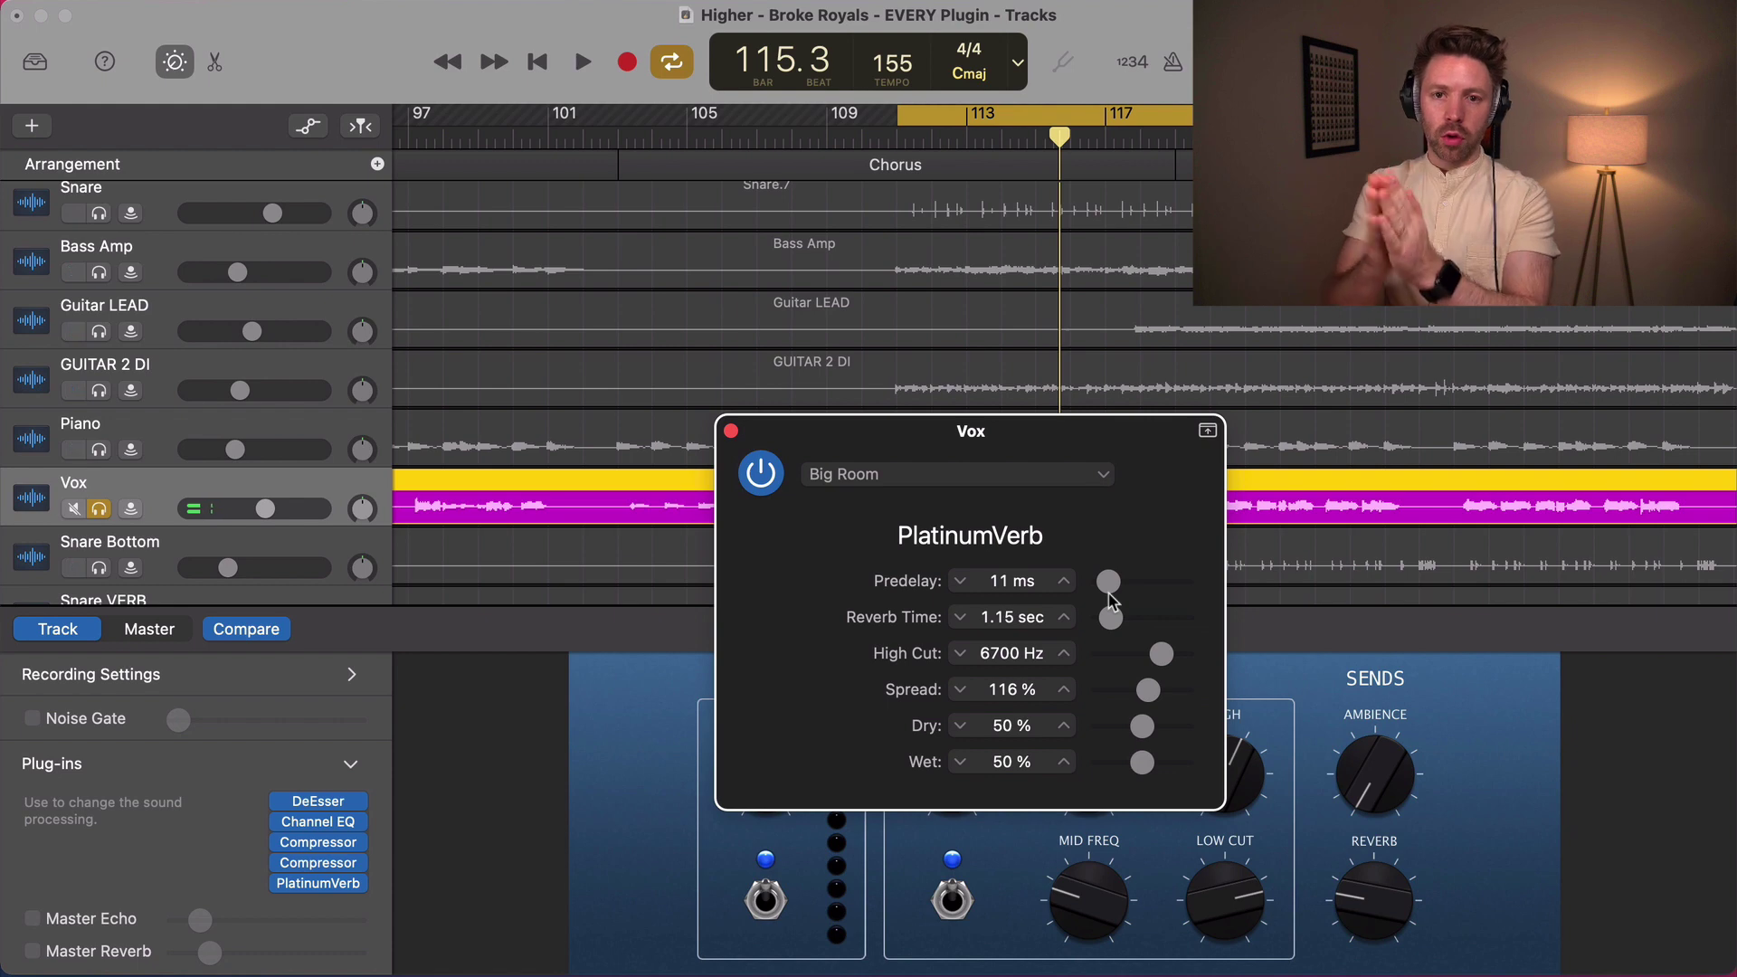
- Raise Reverb Time to 20.00 sec in the Vox track's PlatinumVerb and audition it
{"action": "key", "text": "space"}
{"action": "left_click_drag", "start_coordinate": [1111, 616], "coordinate": [1203, 636]}
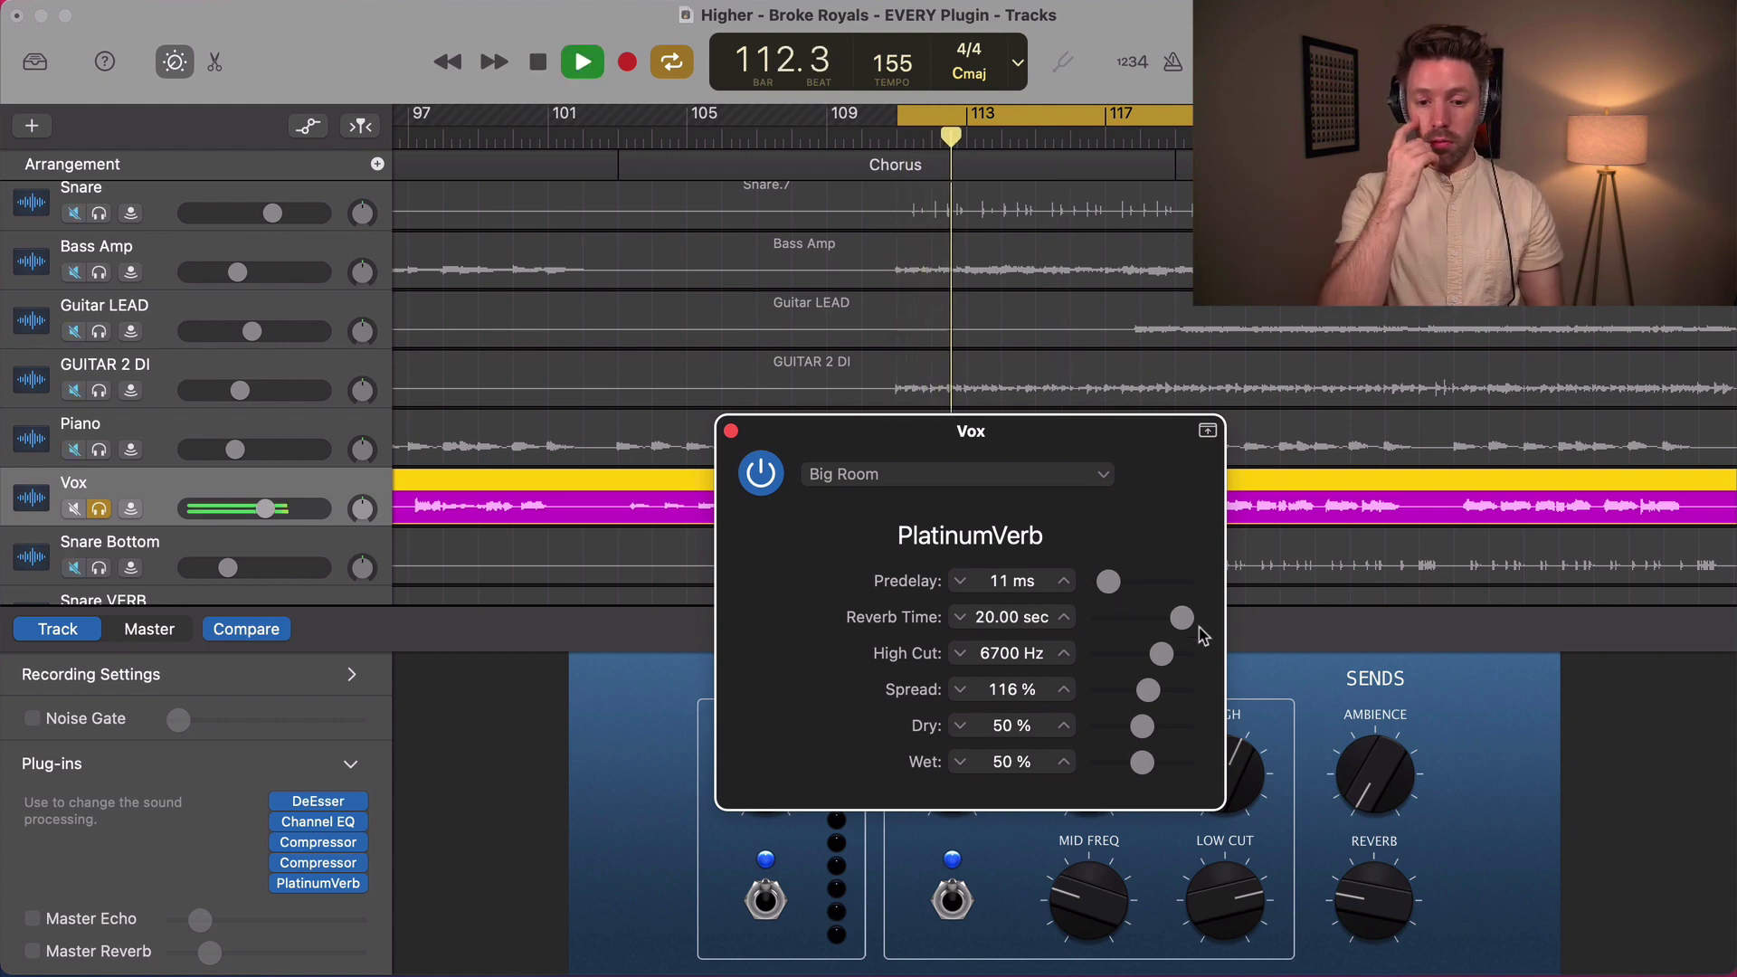
{"action": "key", "text": "space"}
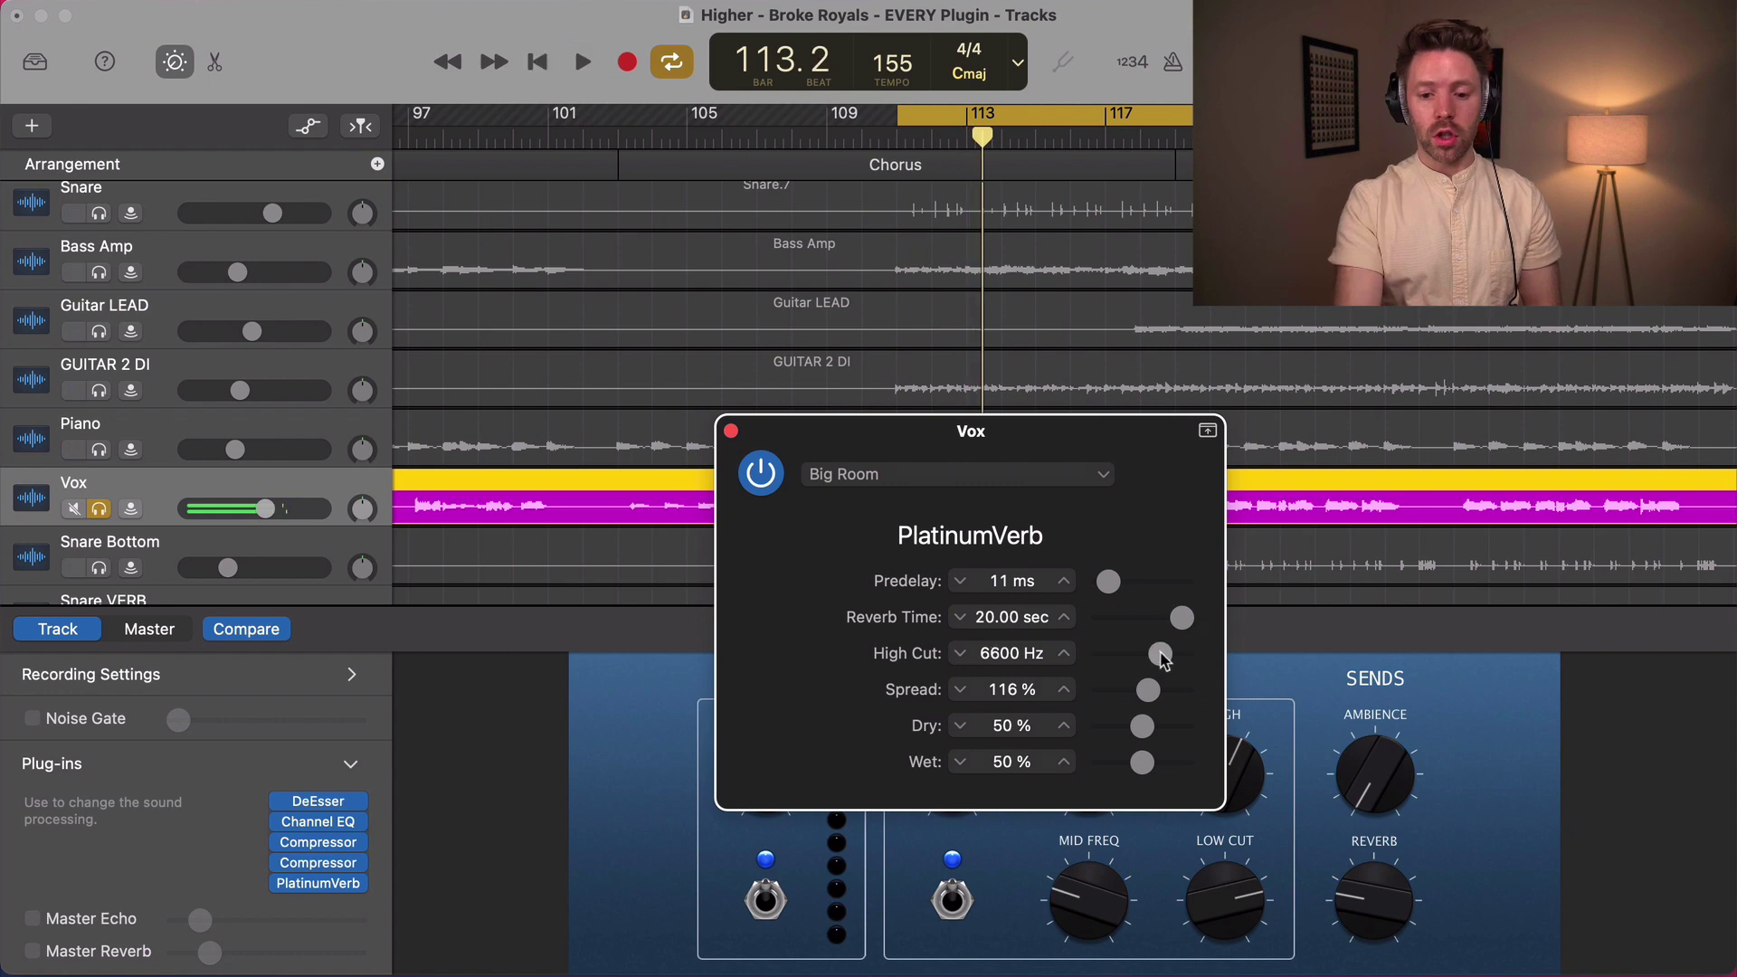
- Set PlatinumVerb's High Cut to 1200 Hz and Spread to 200 %, playing the Vox track after each change
{"action": "left_click_drag", "start_coordinate": [1120, 657], "coordinate": [1101, 654]}
{"action": "key", "text": "space"}
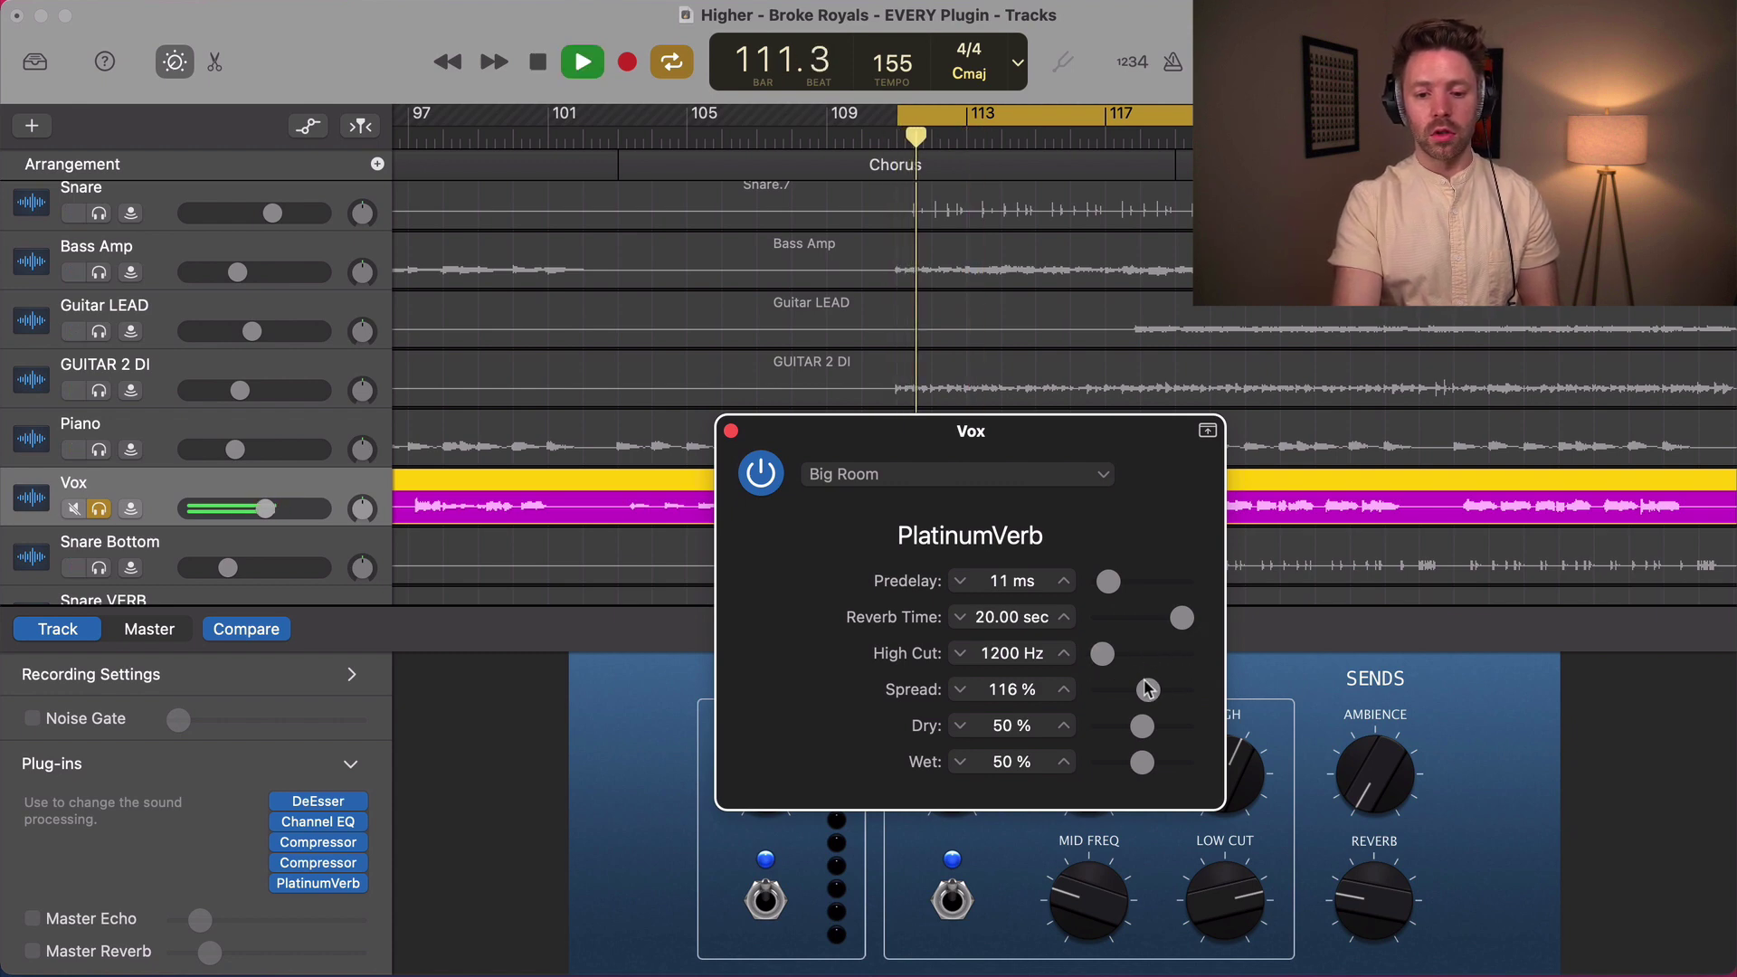
{"action": "key", "text": "space"}
{"action": "key", "text": "space"}
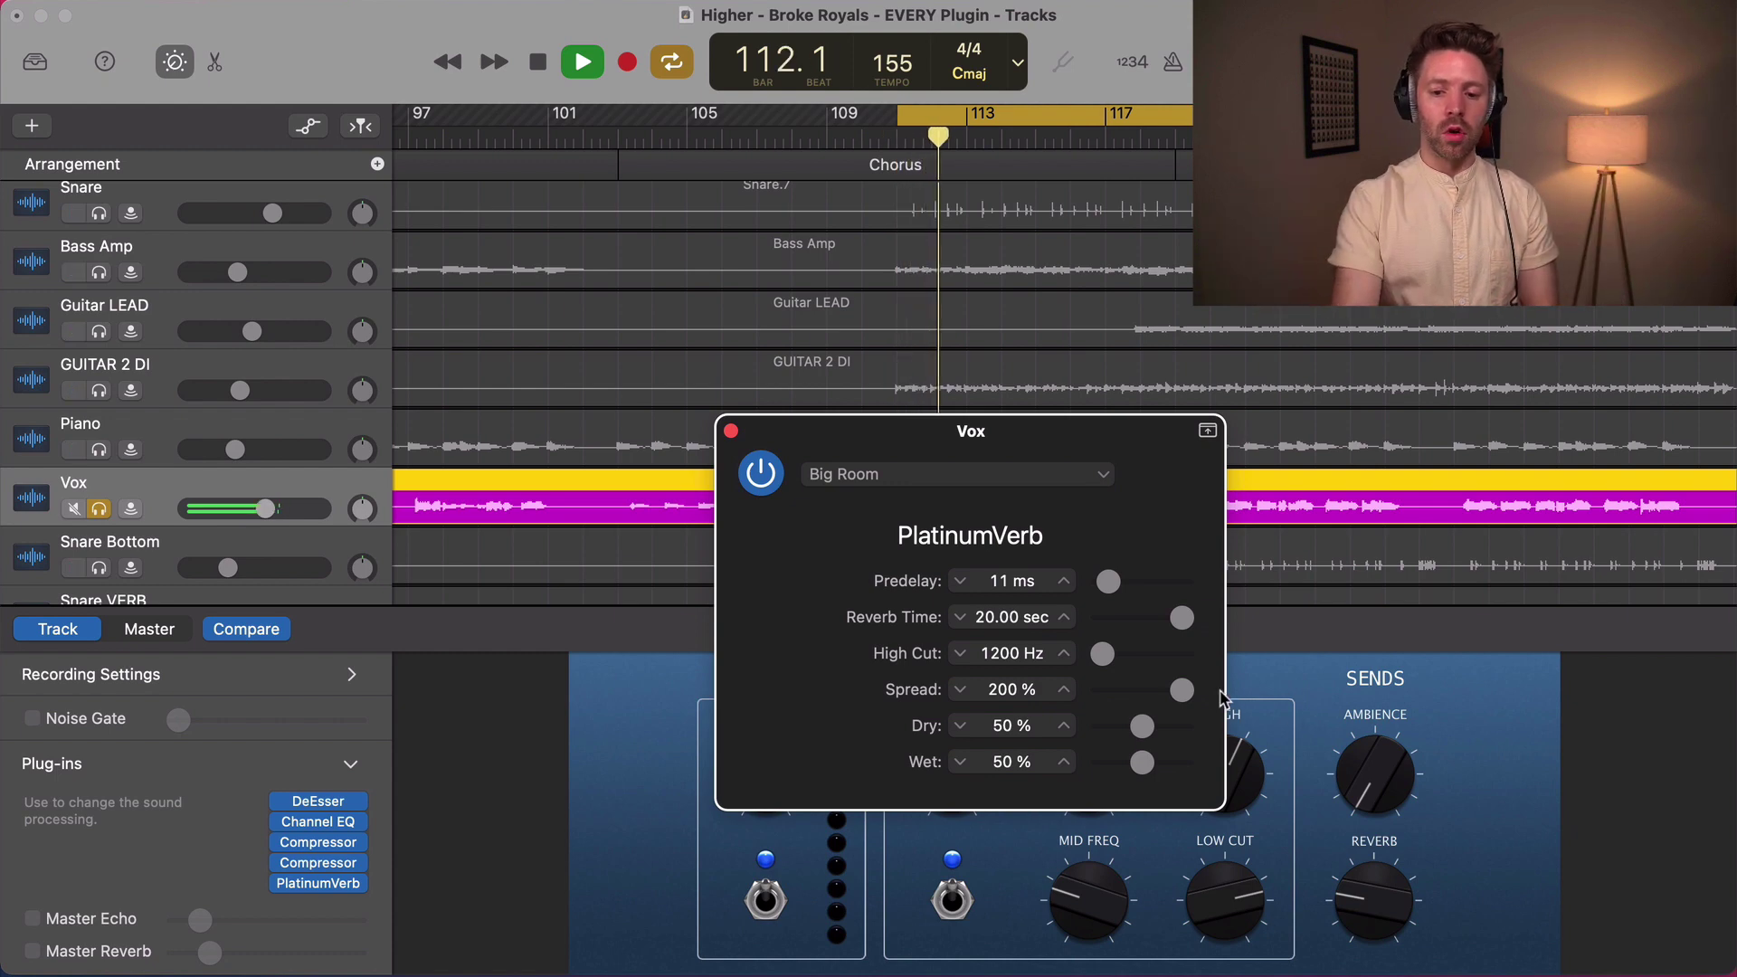
- Set PlatinumVerb's Spread to 0 %, Dry to 100 % and Wet to 11 % while auditioning the Vox track
{"action": "left_click_drag", "start_coordinate": [1182, 691], "coordinate": [1095, 692]}
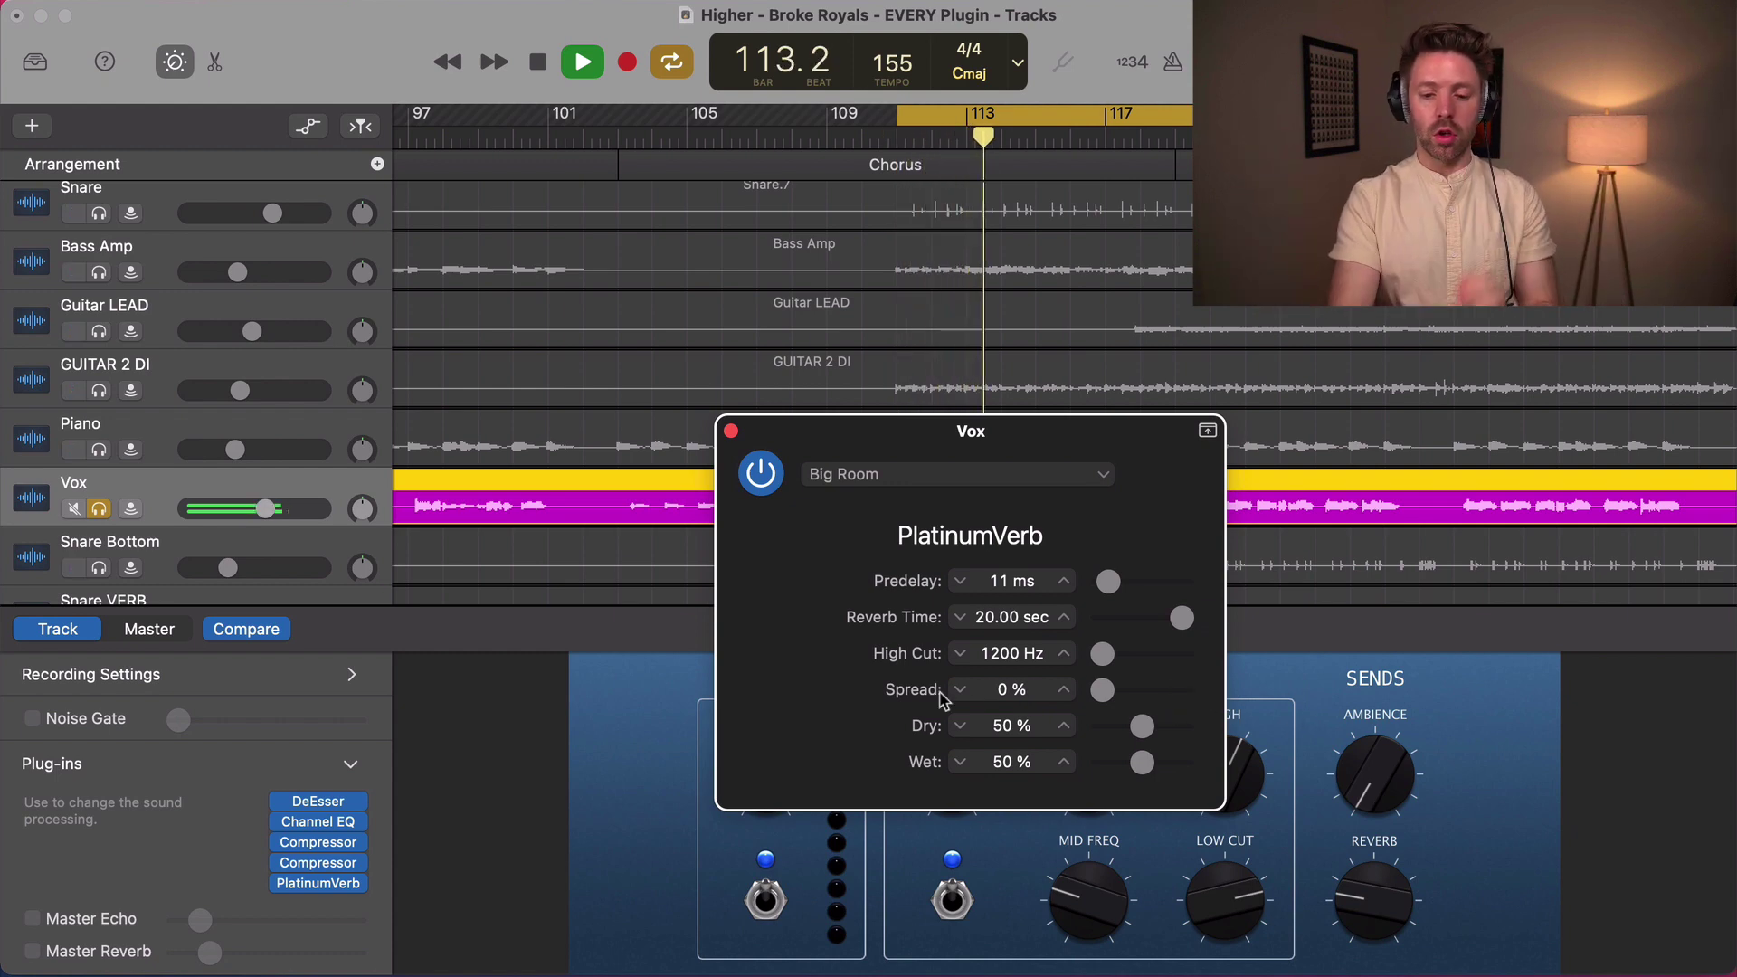
{"action": "key", "text": "space"}
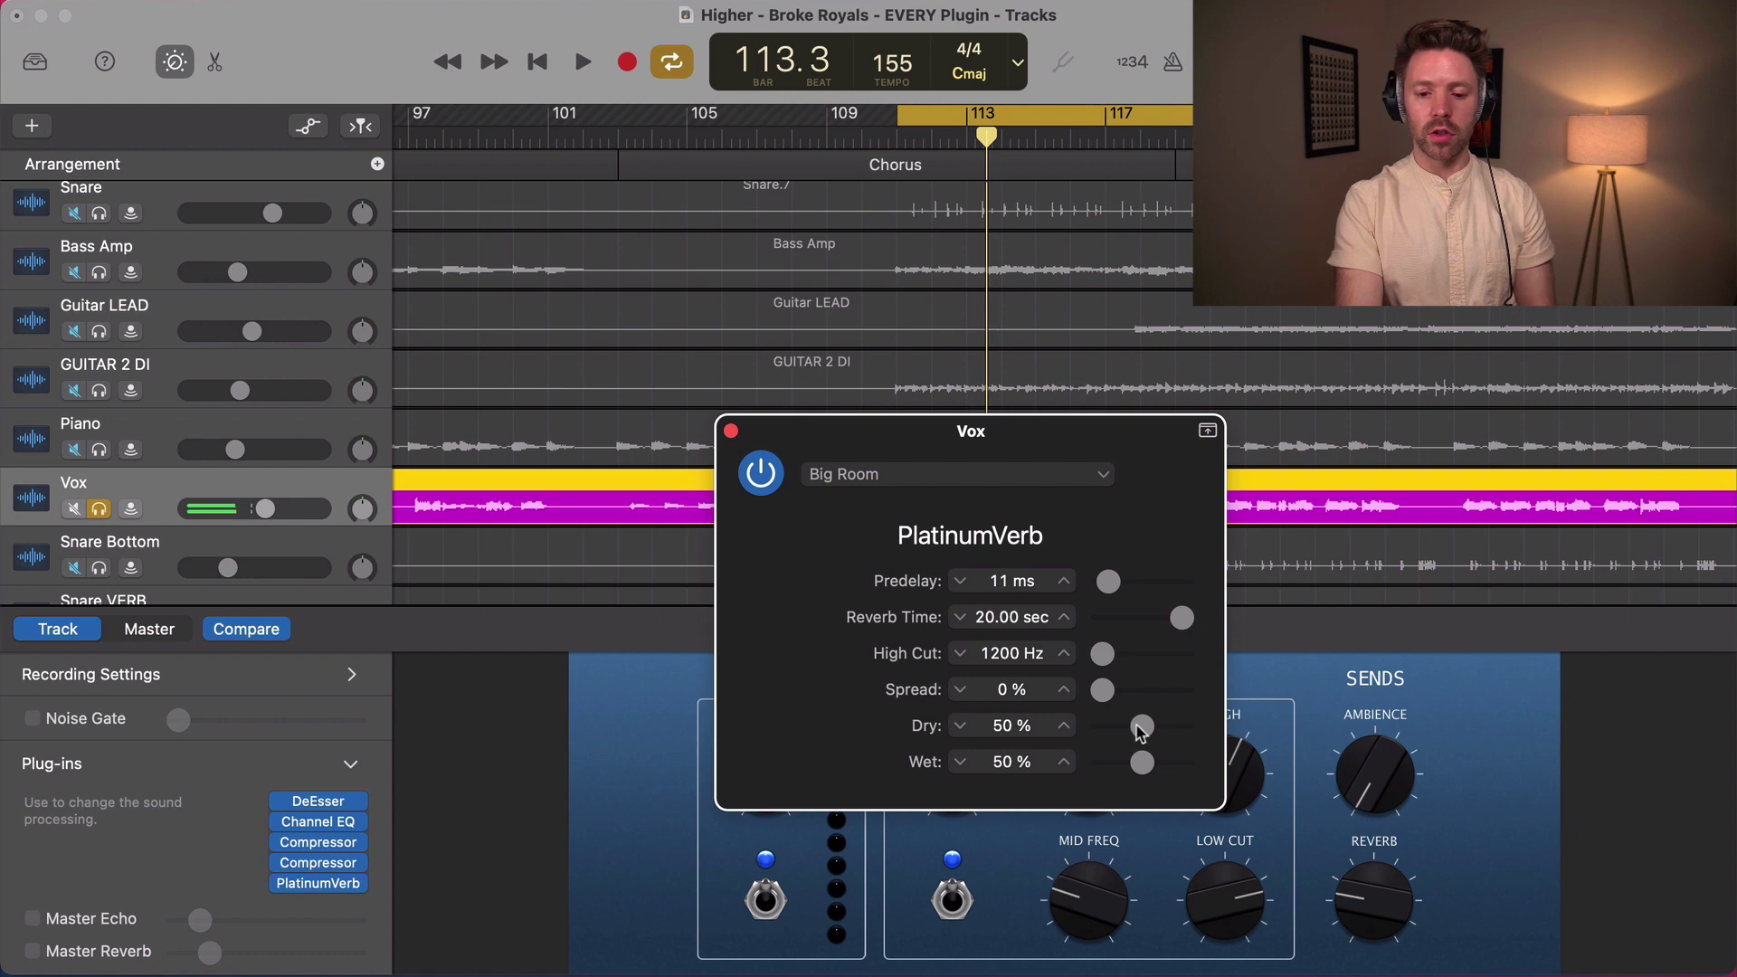
{"action": "key", "text": "space"}
{"action": "mouse_move", "coordinate": [1141, 761]}
{"action": "left_mouse_down"}
{"action": "mouse_move", "coordinate": [1099, 765]}
{"action": "mouse_move", "coordinate": [1118, 770]}
{"action": "left_mouse_up"}
{"action": "key", "text": "space"}
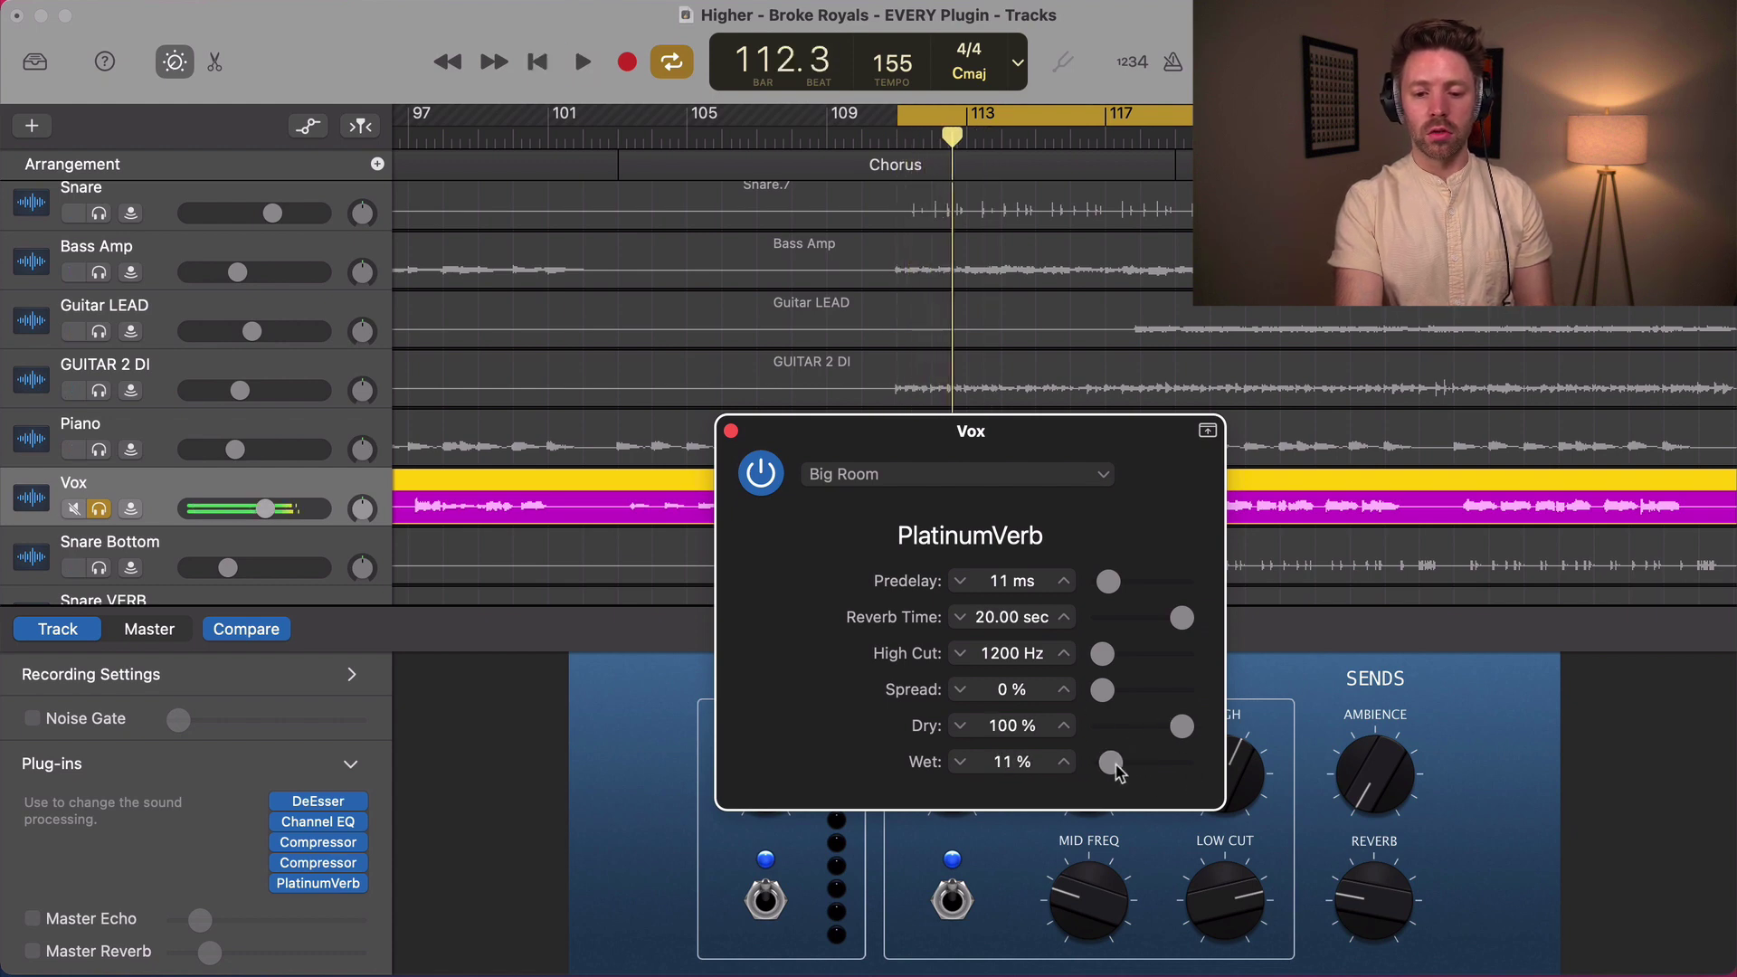
- Replace PlatinumVerb with SilverVerb on the Vox track and play it with the Factory Default setting
{"action": "left_click", "coordinate": [362, 884]}
{"action": "mouse_move", "coordinate": [389, 938]}
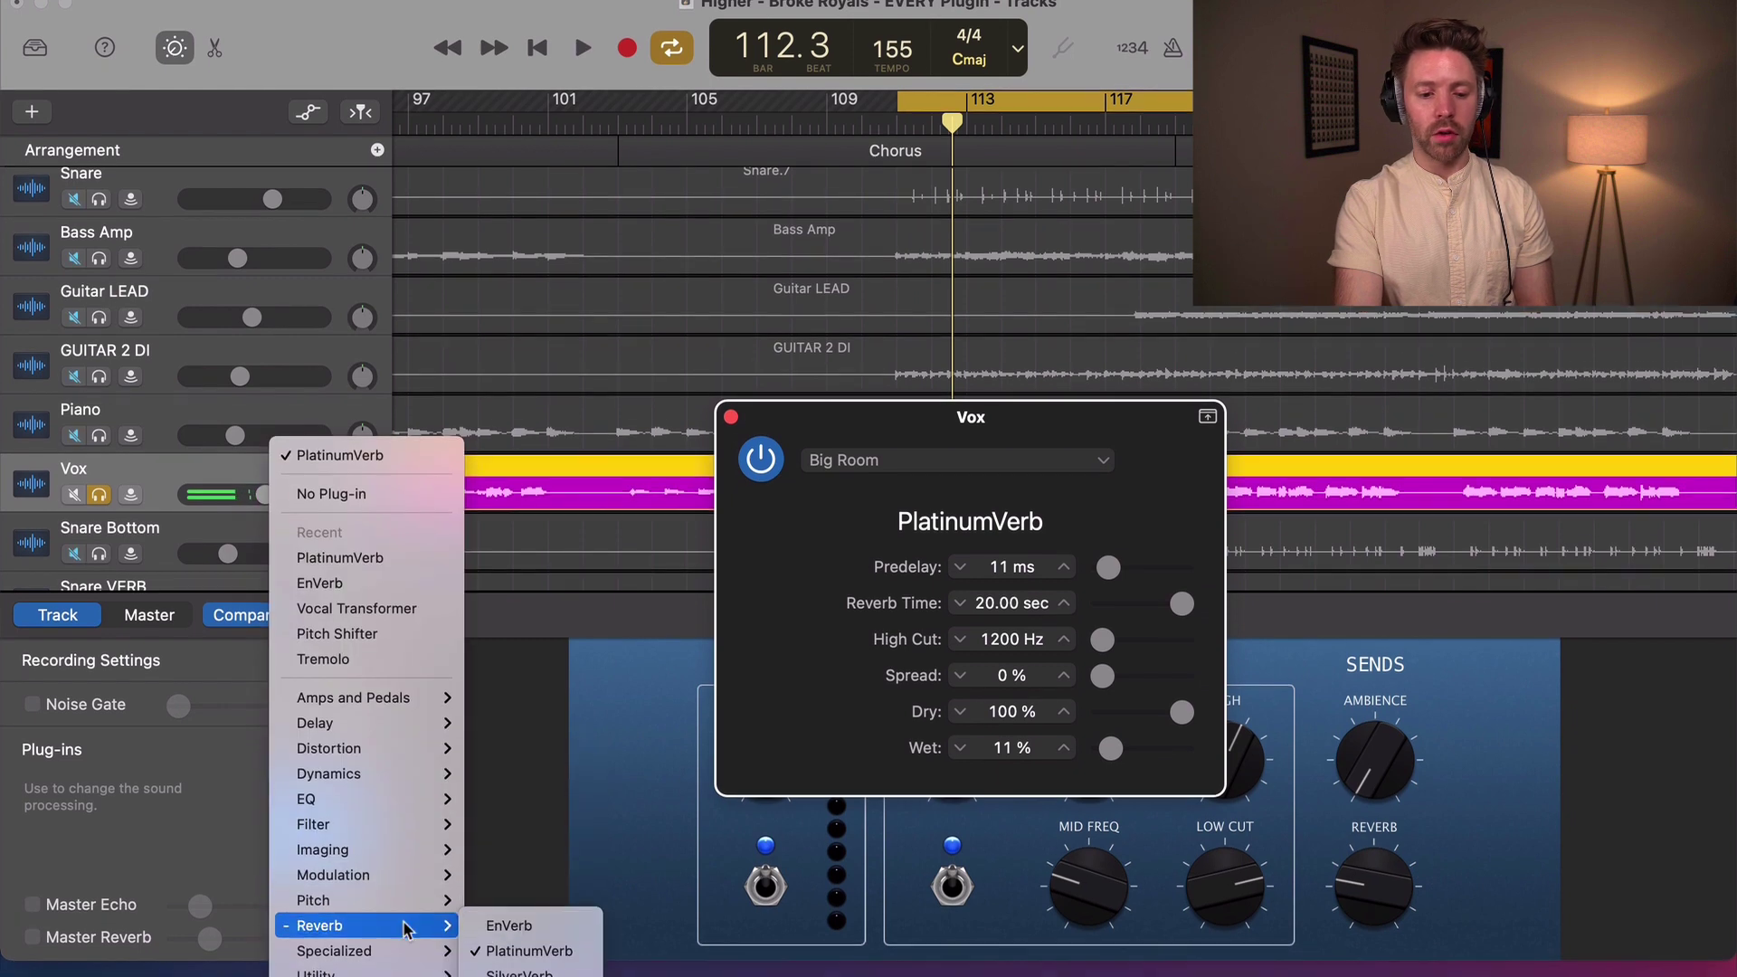
{"action": "left_click", "coordinate": [517, 961]}
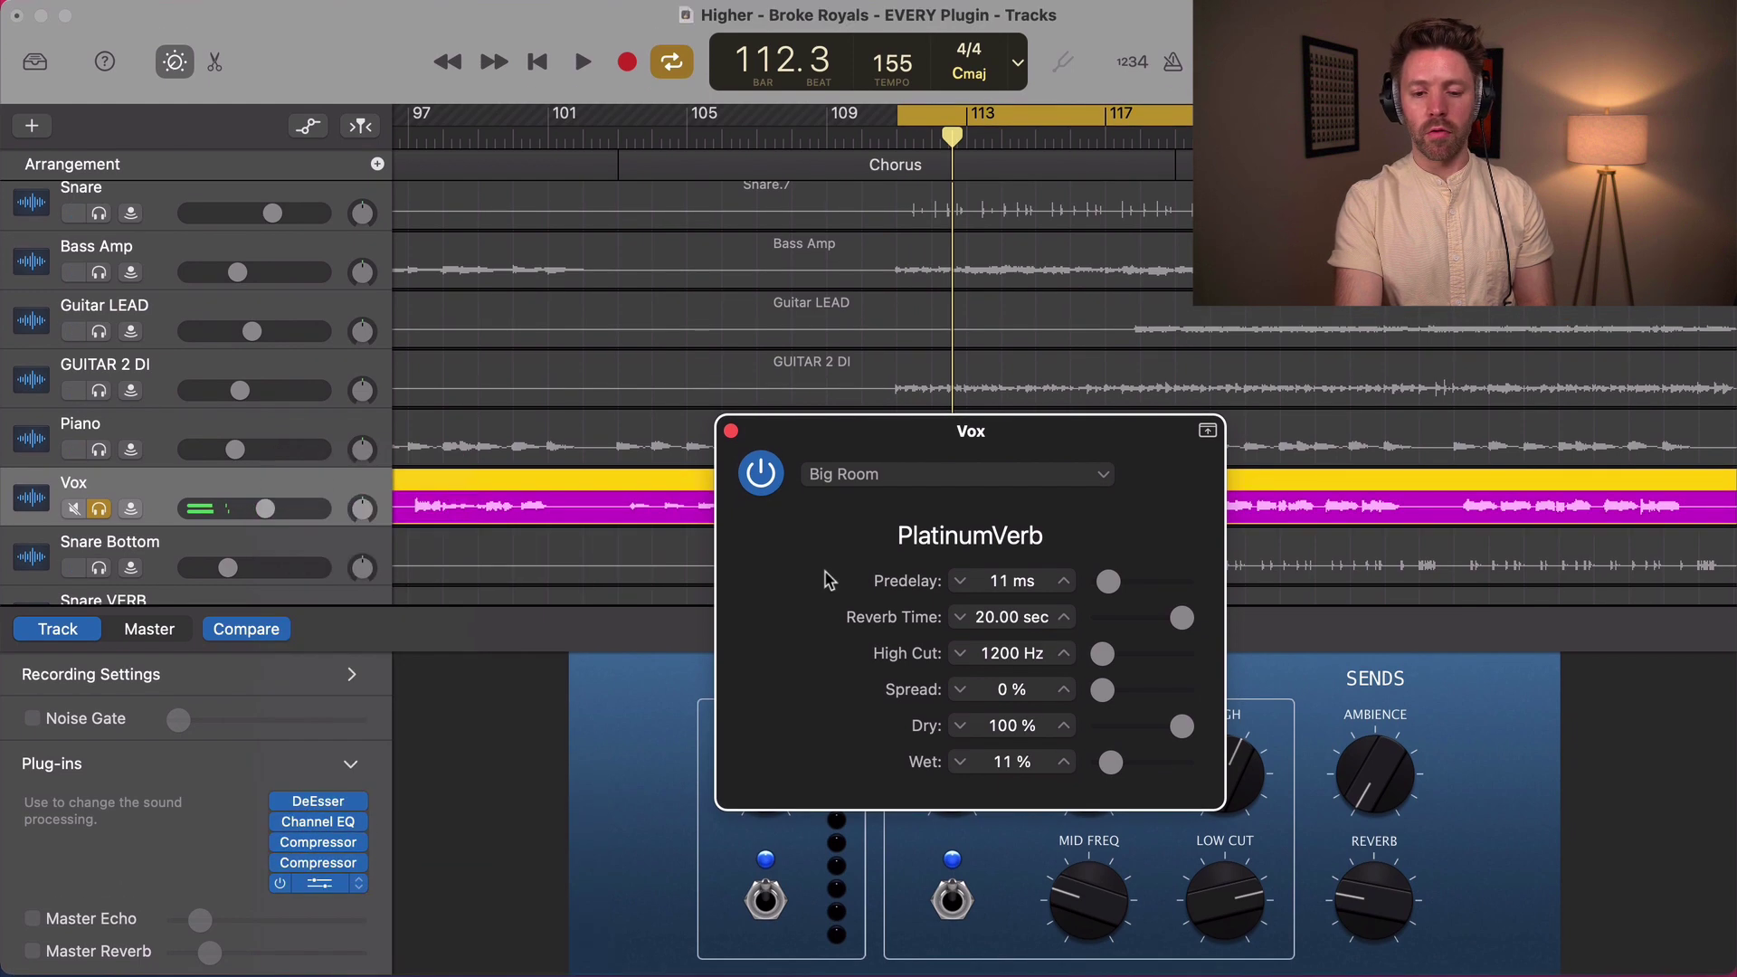
{"action": "left_click", "coordinate": [895, 452]}
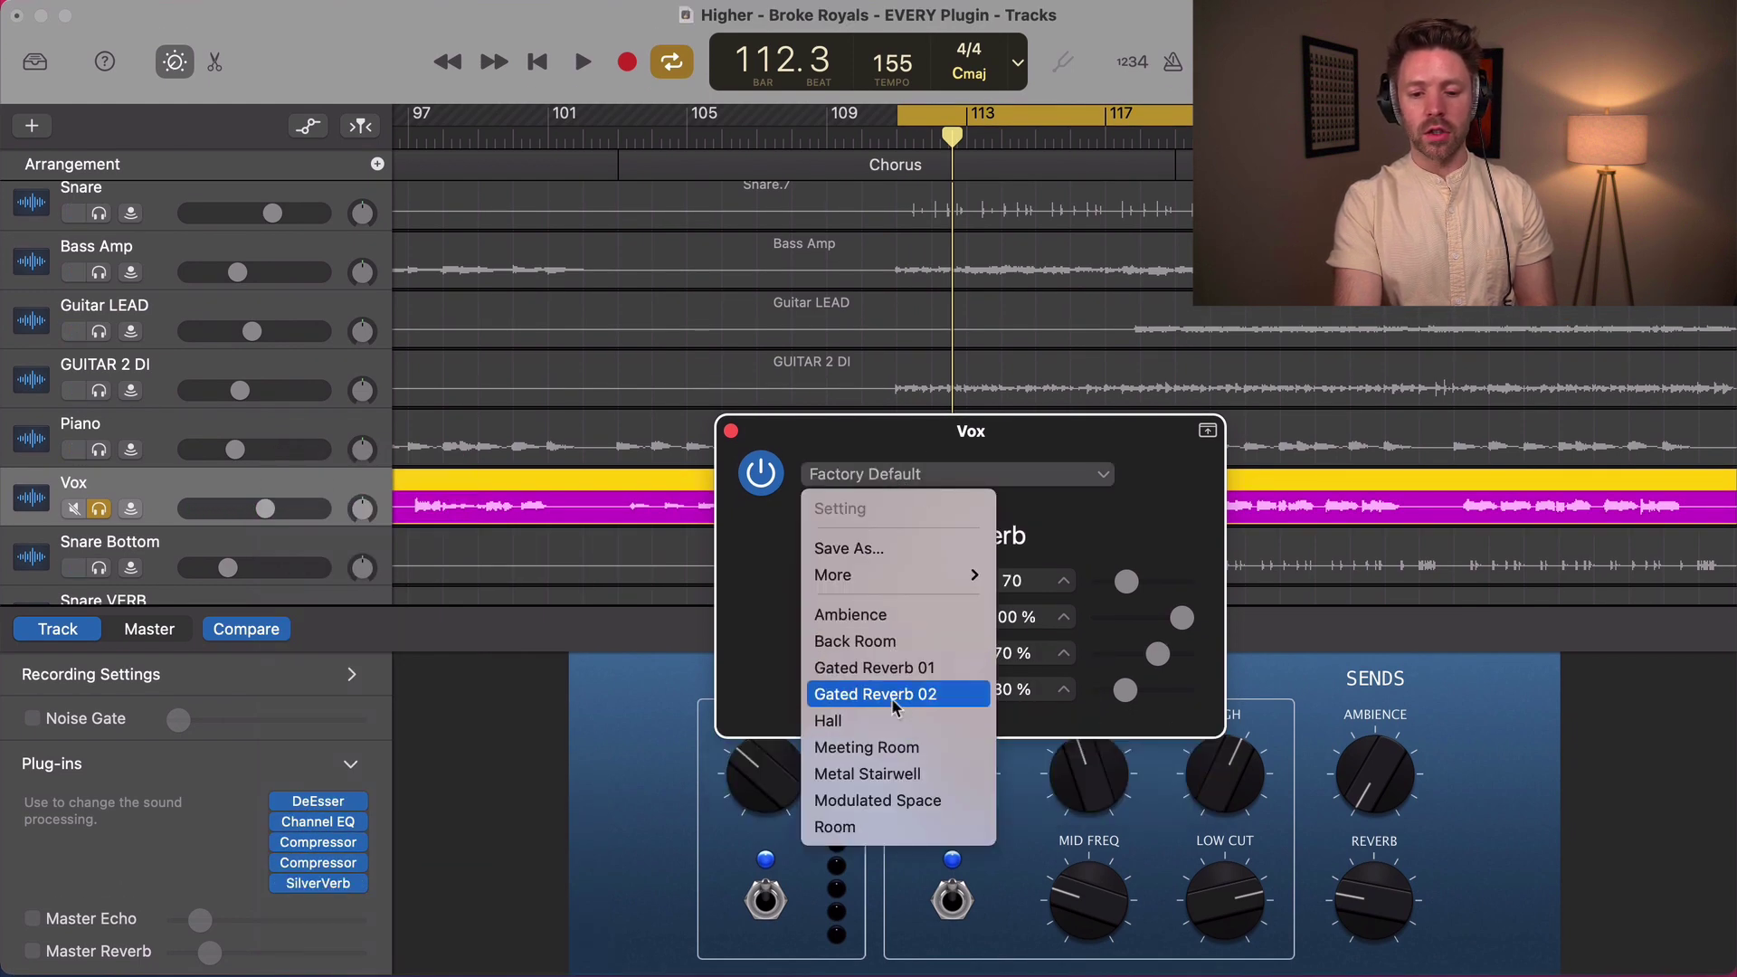
{"action": "left_click", "coordinate": [1041, 507]}
{"action": "key", "text": "space"}
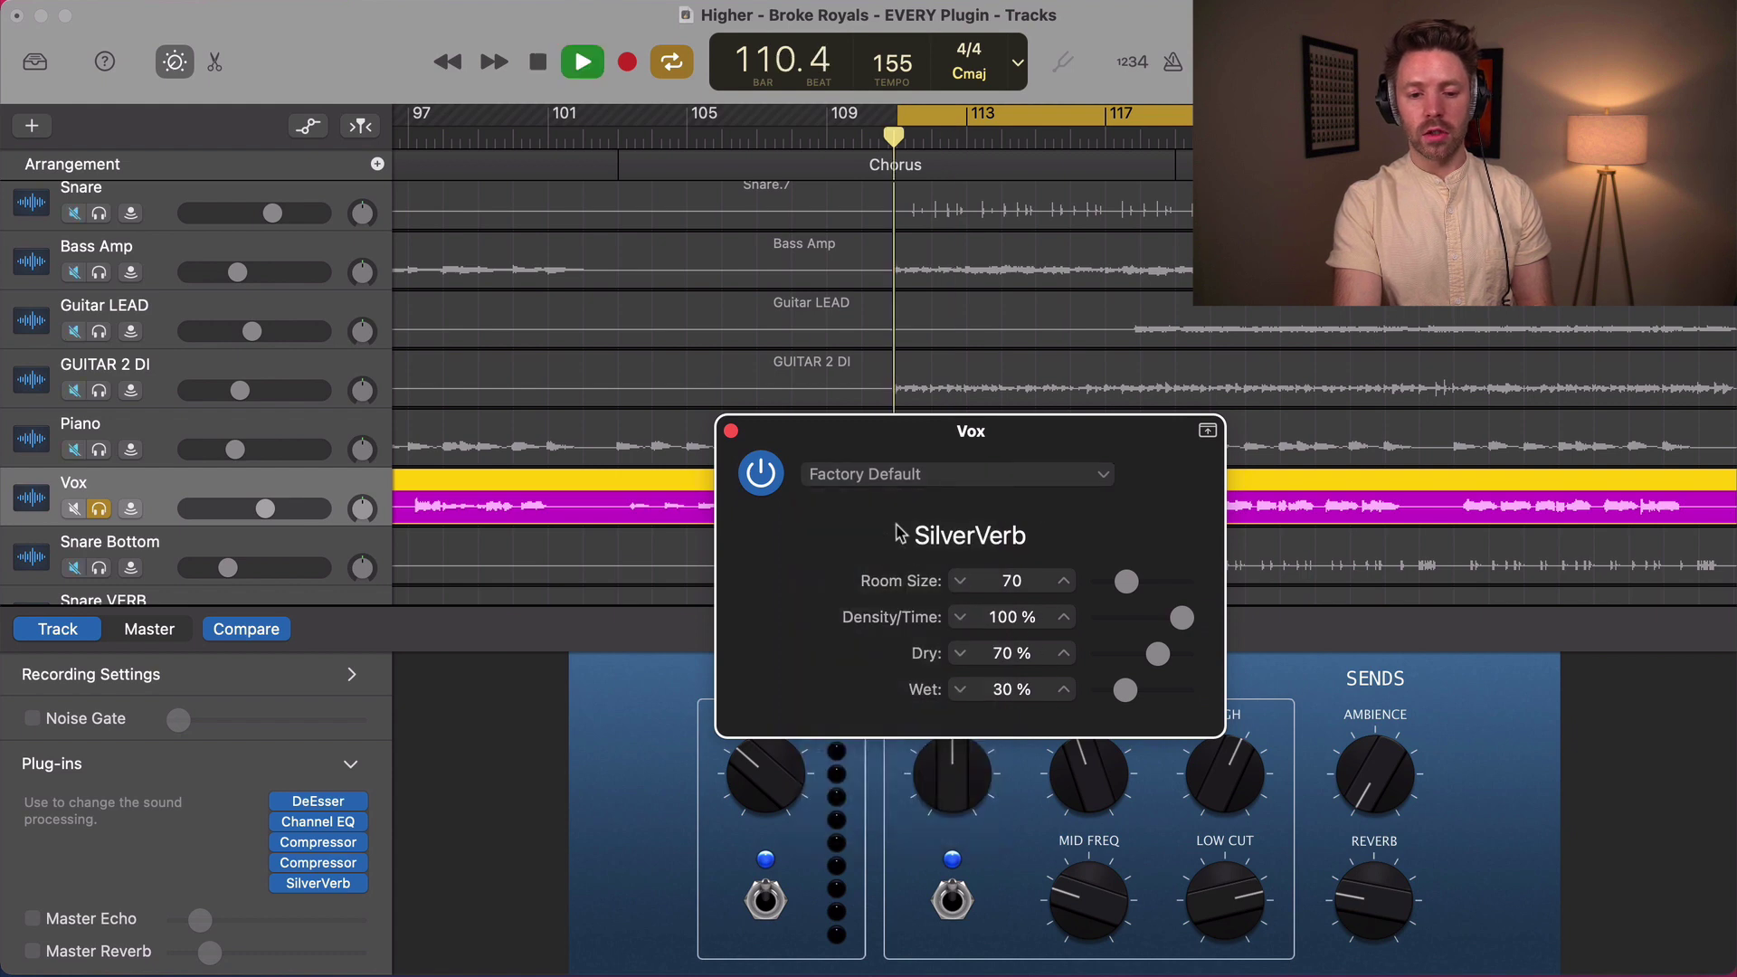
- Load SilverVerb's Gated Reverb 01 preset on the Vox track and audition it
{"action": "left_click", "coordinate": [905, 474]}
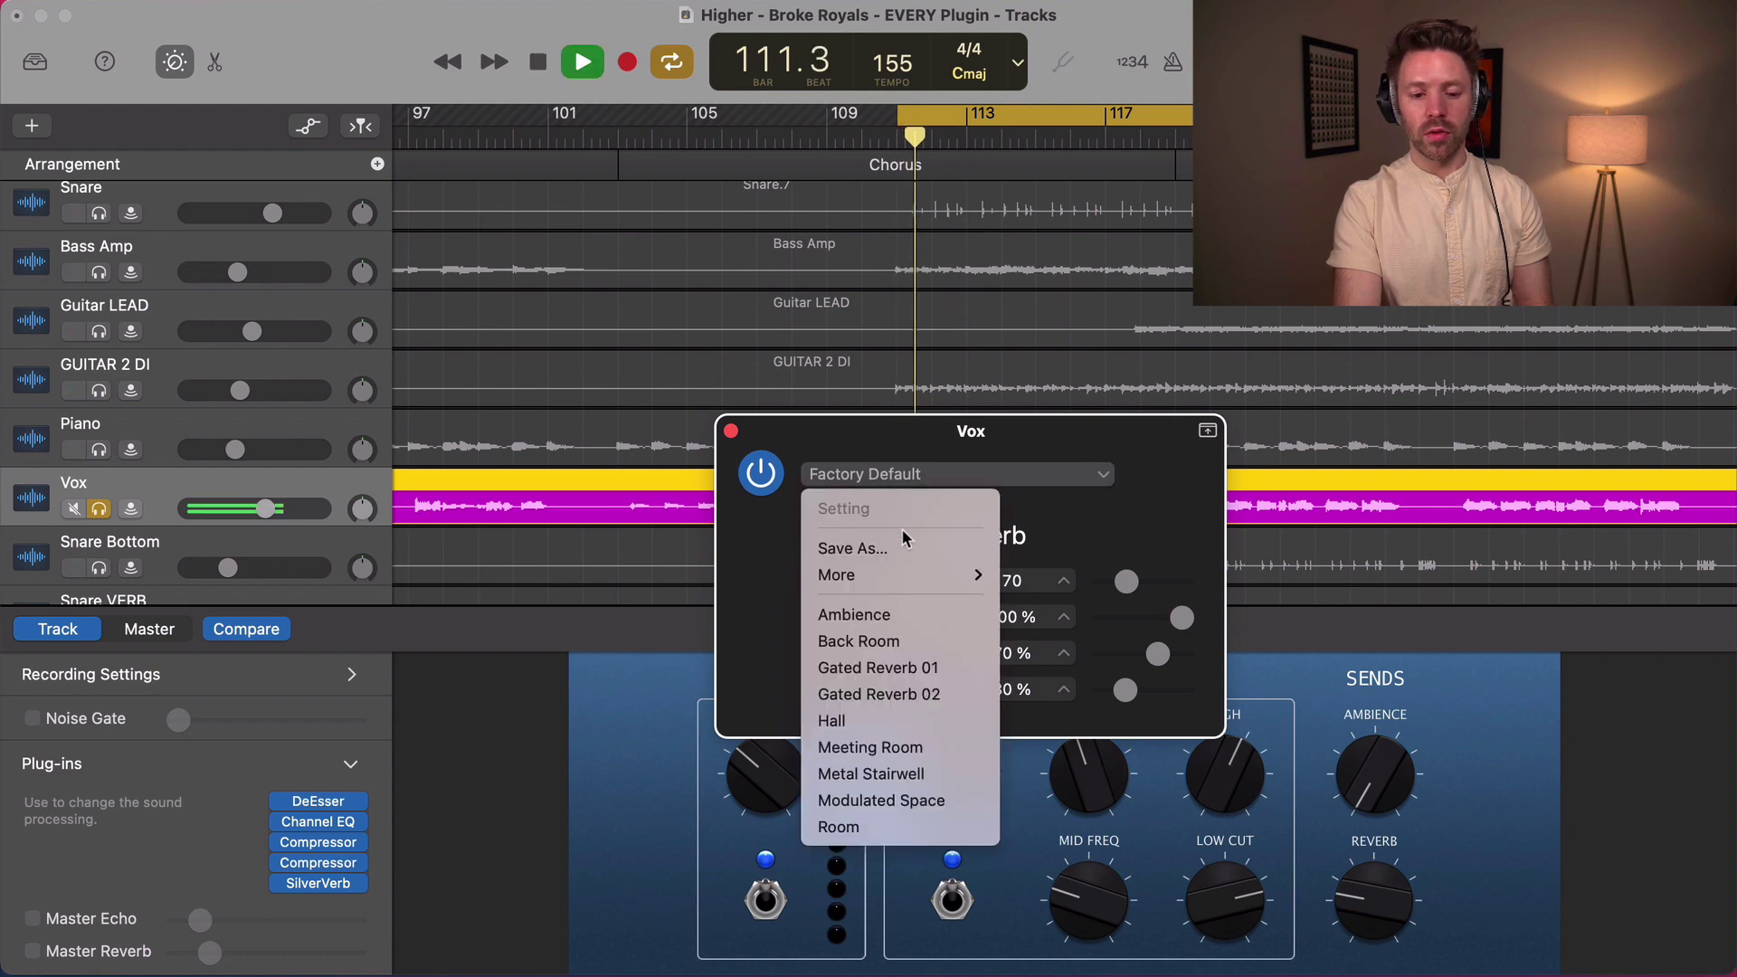
{"action": "left_click", "coordinate": [890, 667]}
{"action": "key", "text": "space"}
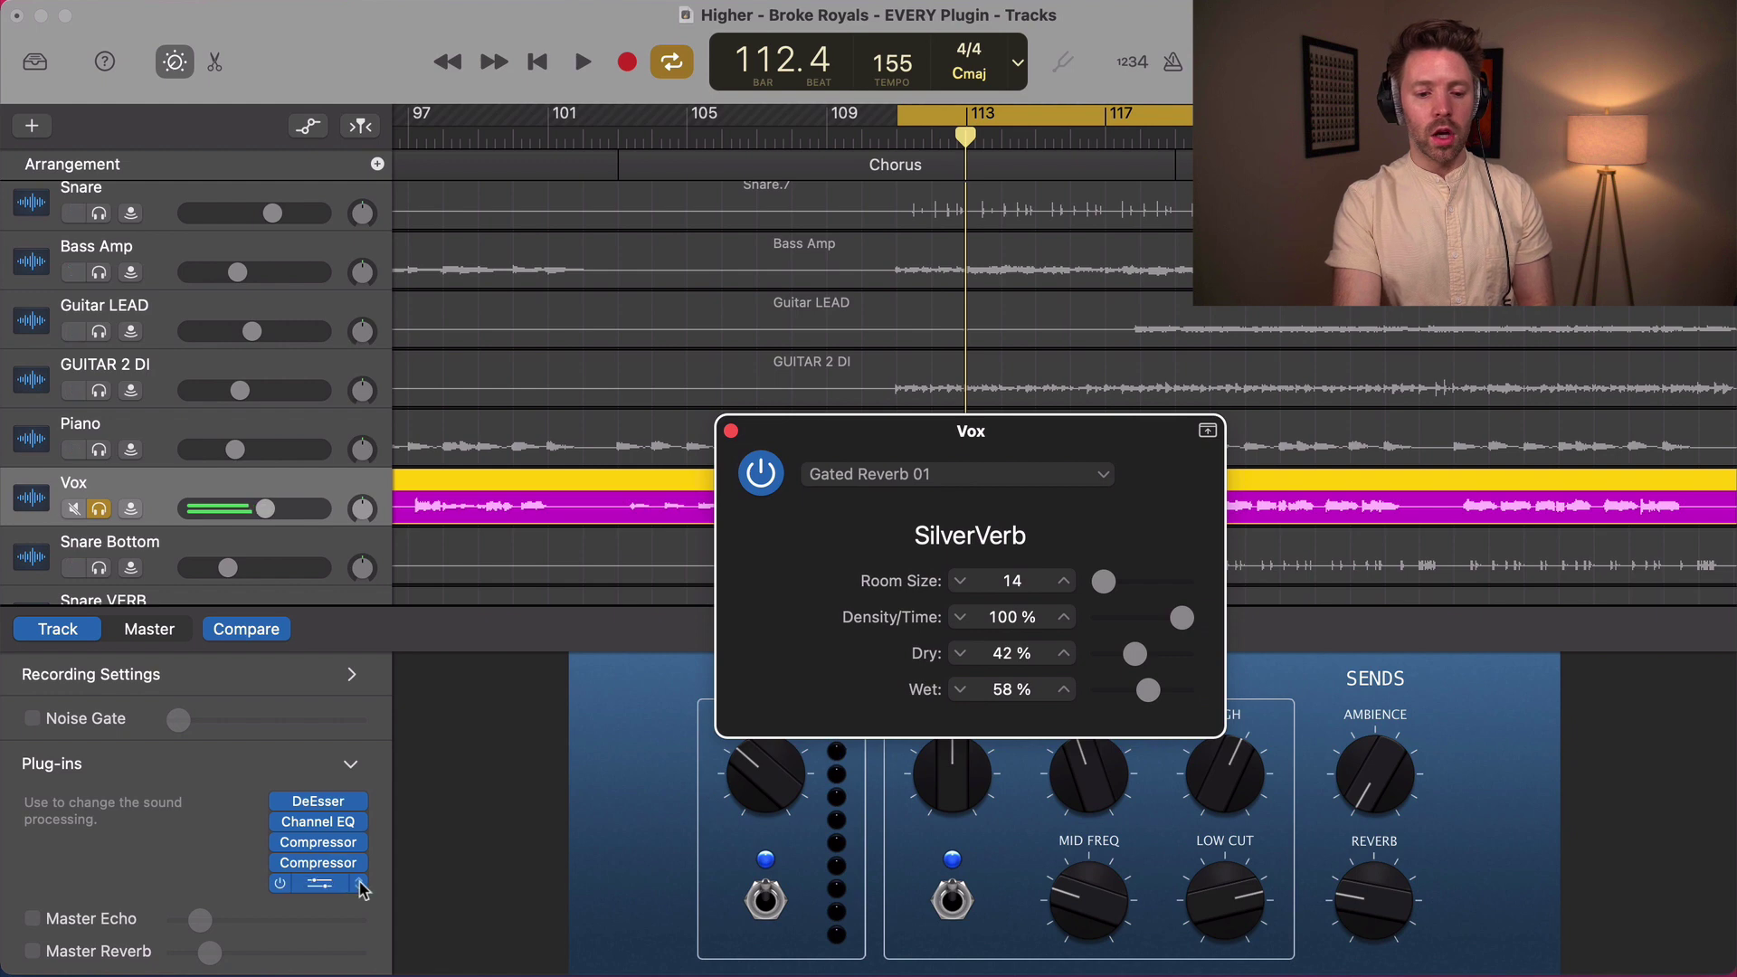
- Replace SilverVerb with Space Designer on the Vox track and move its window clear of the channel controls
{"action": "left_click", "coordinate": [359, 889]}
{"action": "mouse_move", "coordinate": [362, 940]}
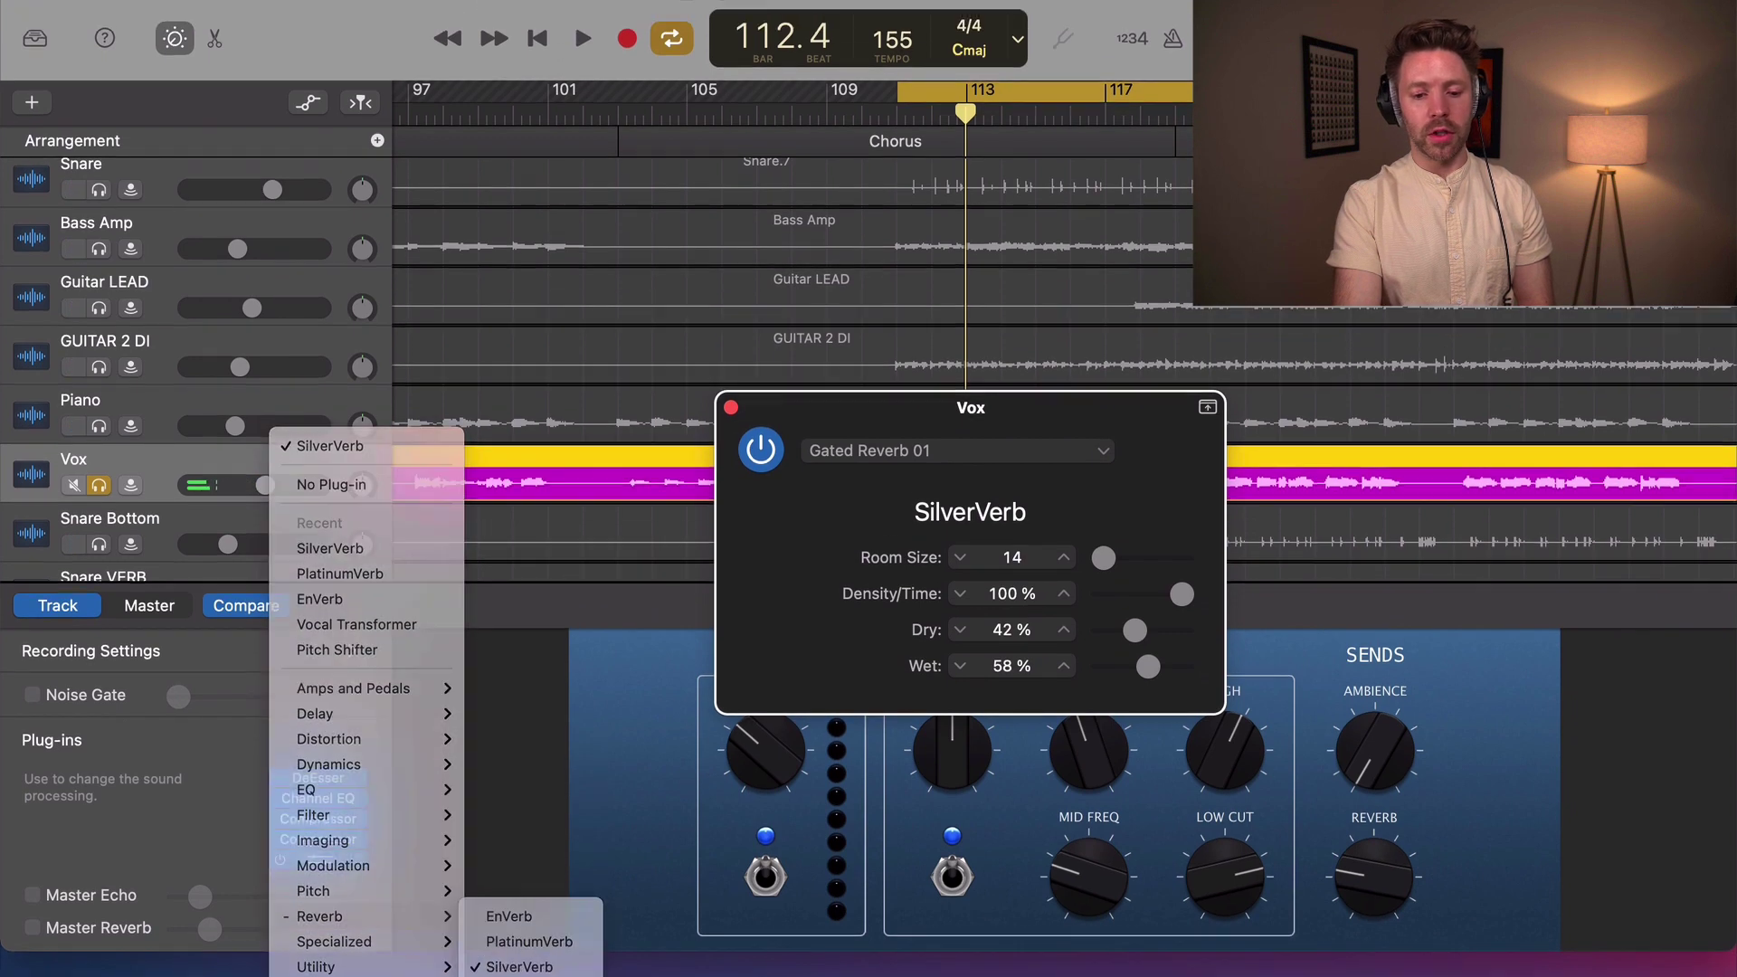
{"action": "left_click", "coordinate": [520, 973]}
{"action": "left_click_drag", "start_coordinate": [858, 416], "coordinate": [802, 311]}
- Load Space Designer's 0.3s Drum Booth Three preset from the Small Spaces rooms and play the Vox track
{"action": "left_click", "coordinate": [887, 371]}
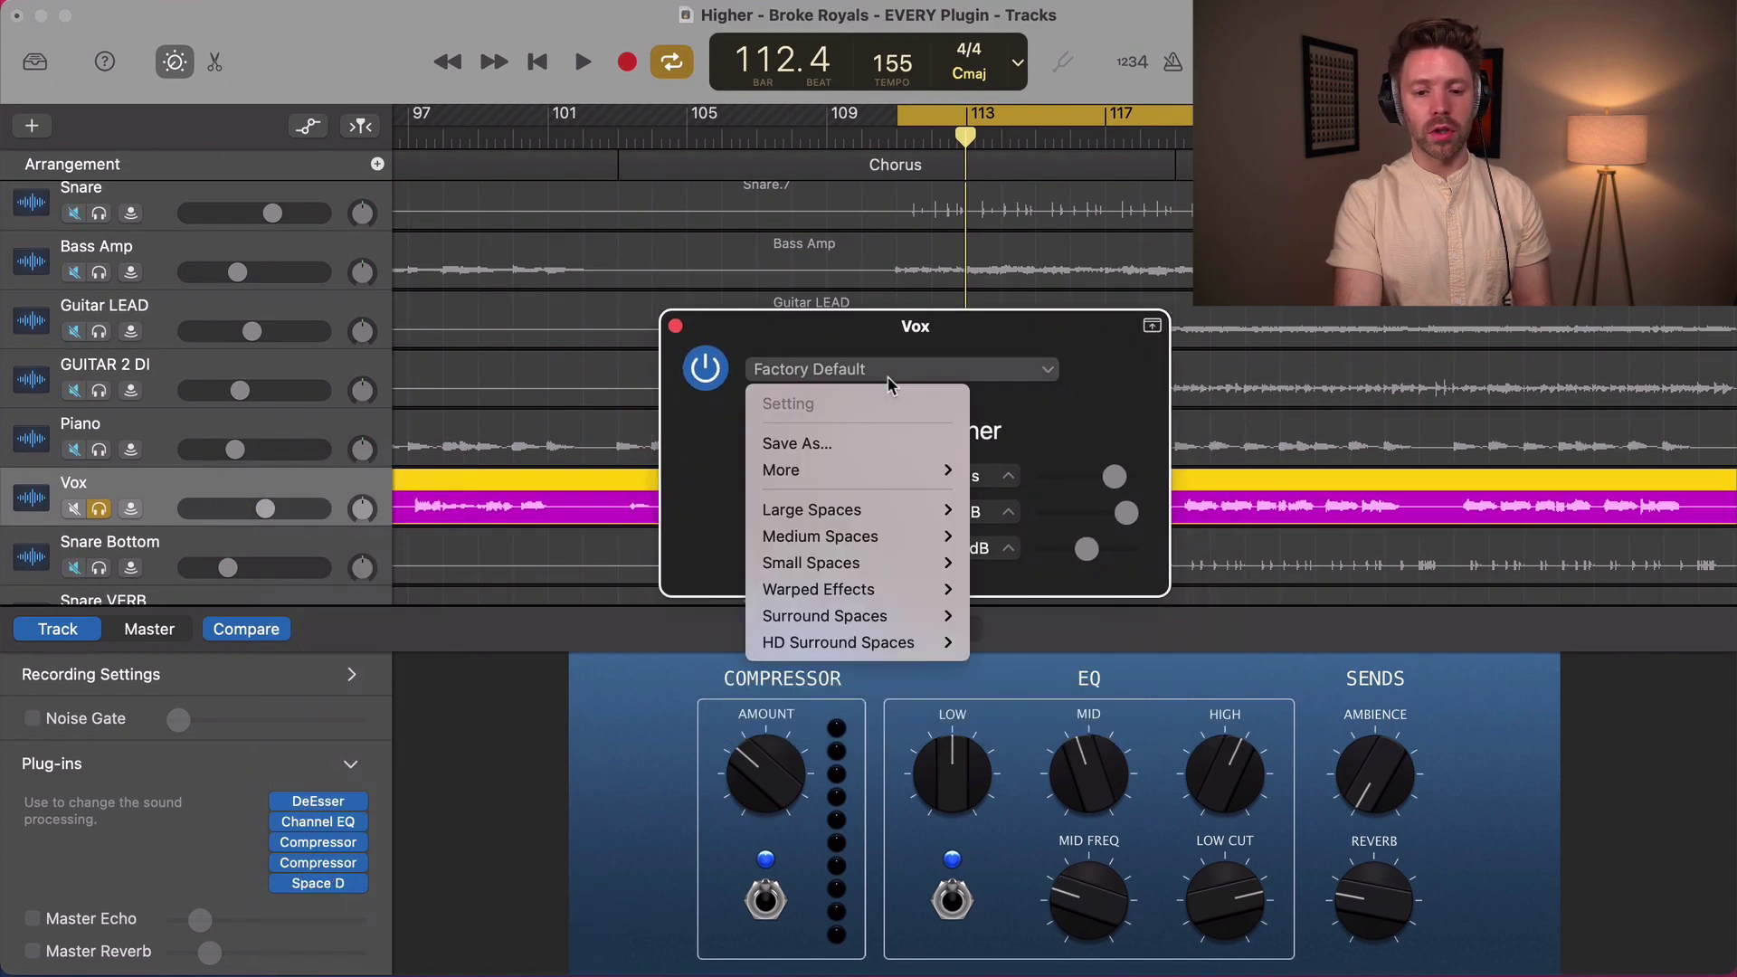
{"action": "mouse_move", "coordinate": [936, 564]}
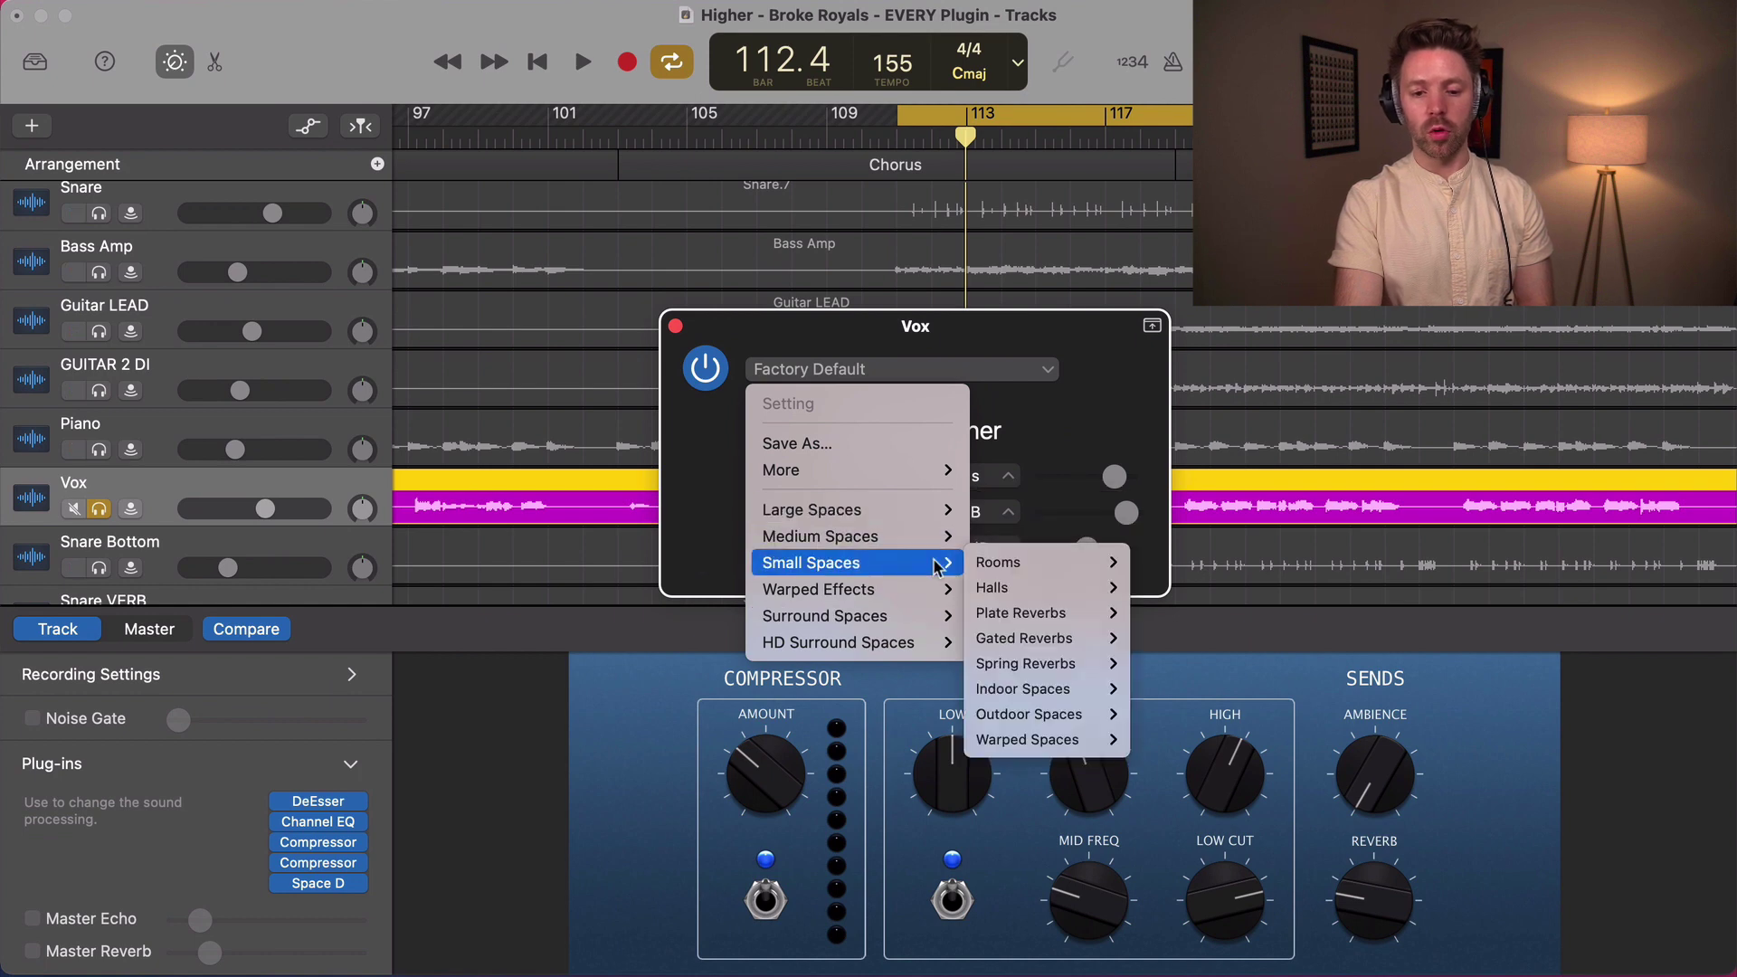
{"action": "mouse_move", "coordinate": [1055, 646]}
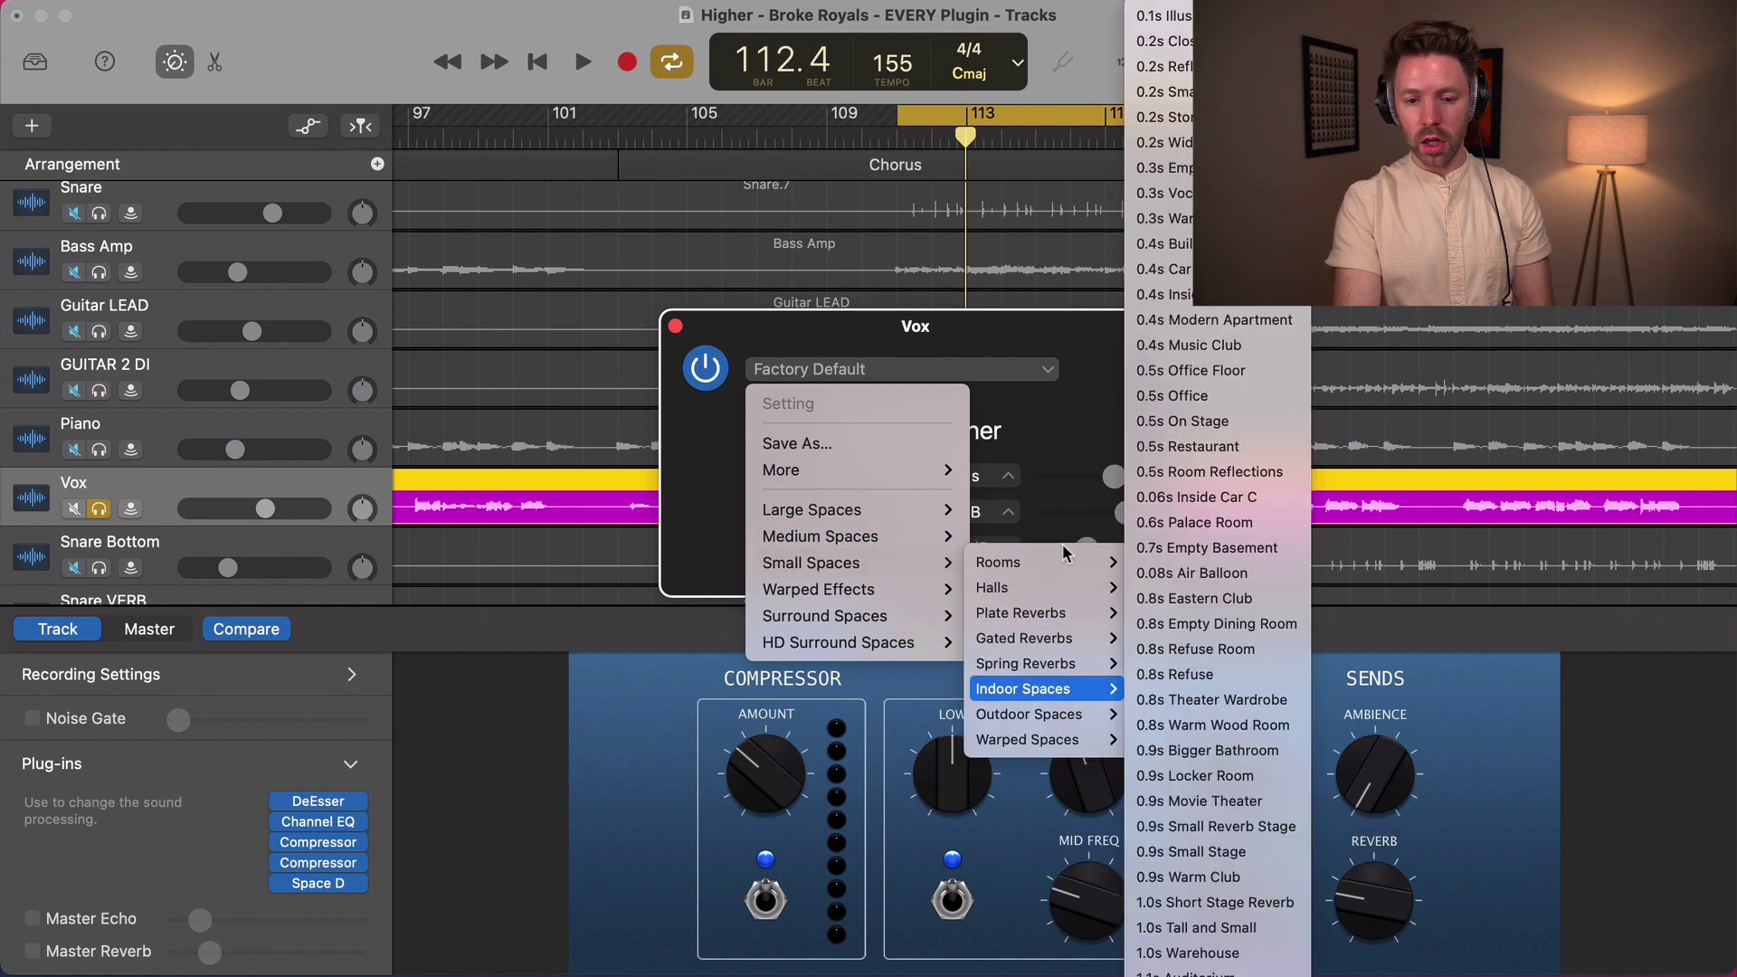
{"action": "mouse_move", "coordinate": [1056, 562]}
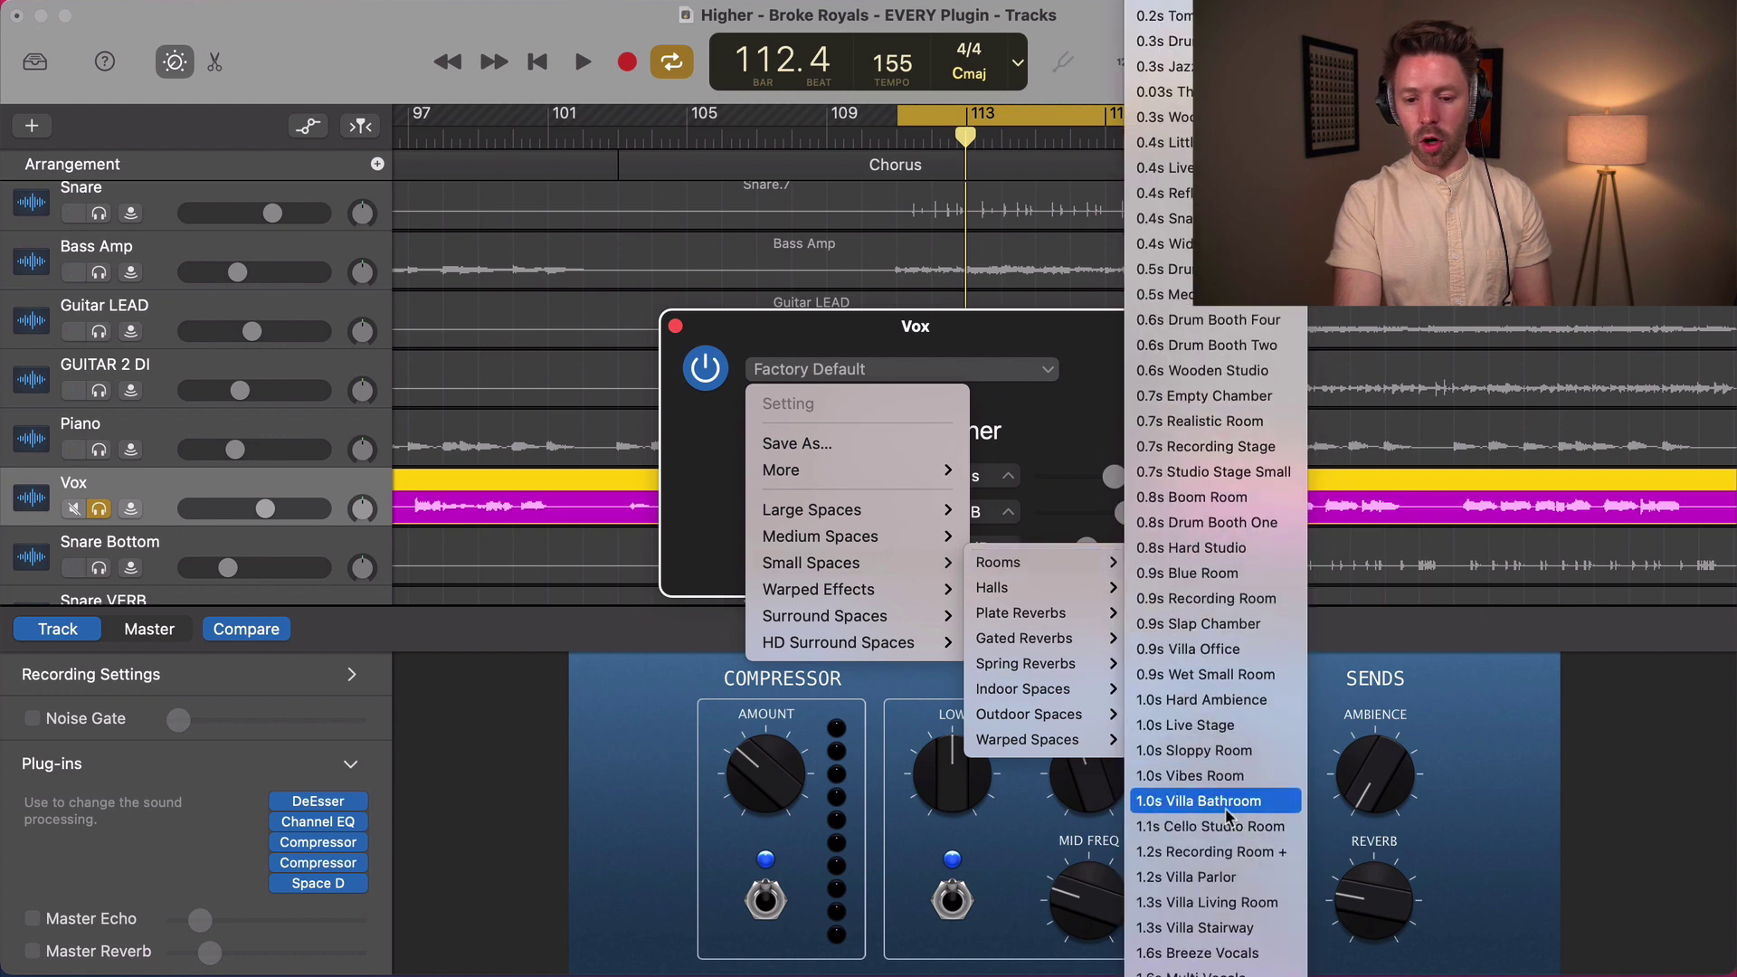
{"action": "left_click", "coordinate": [1222, 952]}
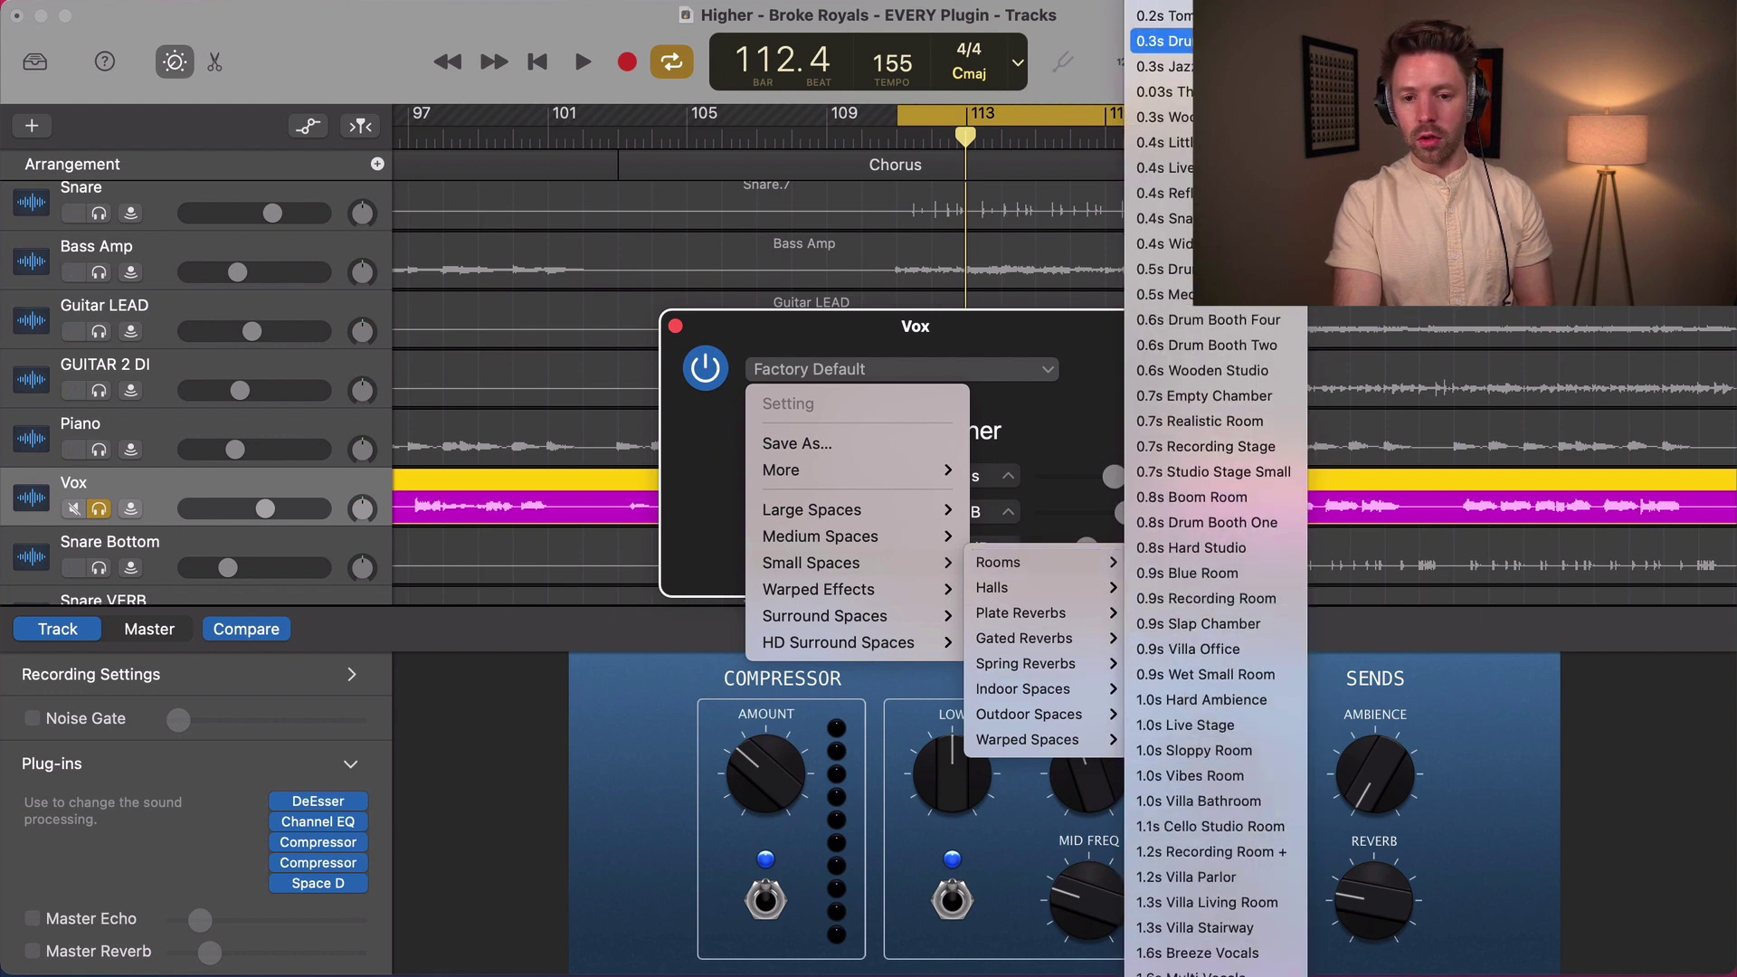
{"action": "key", "text": "space"}
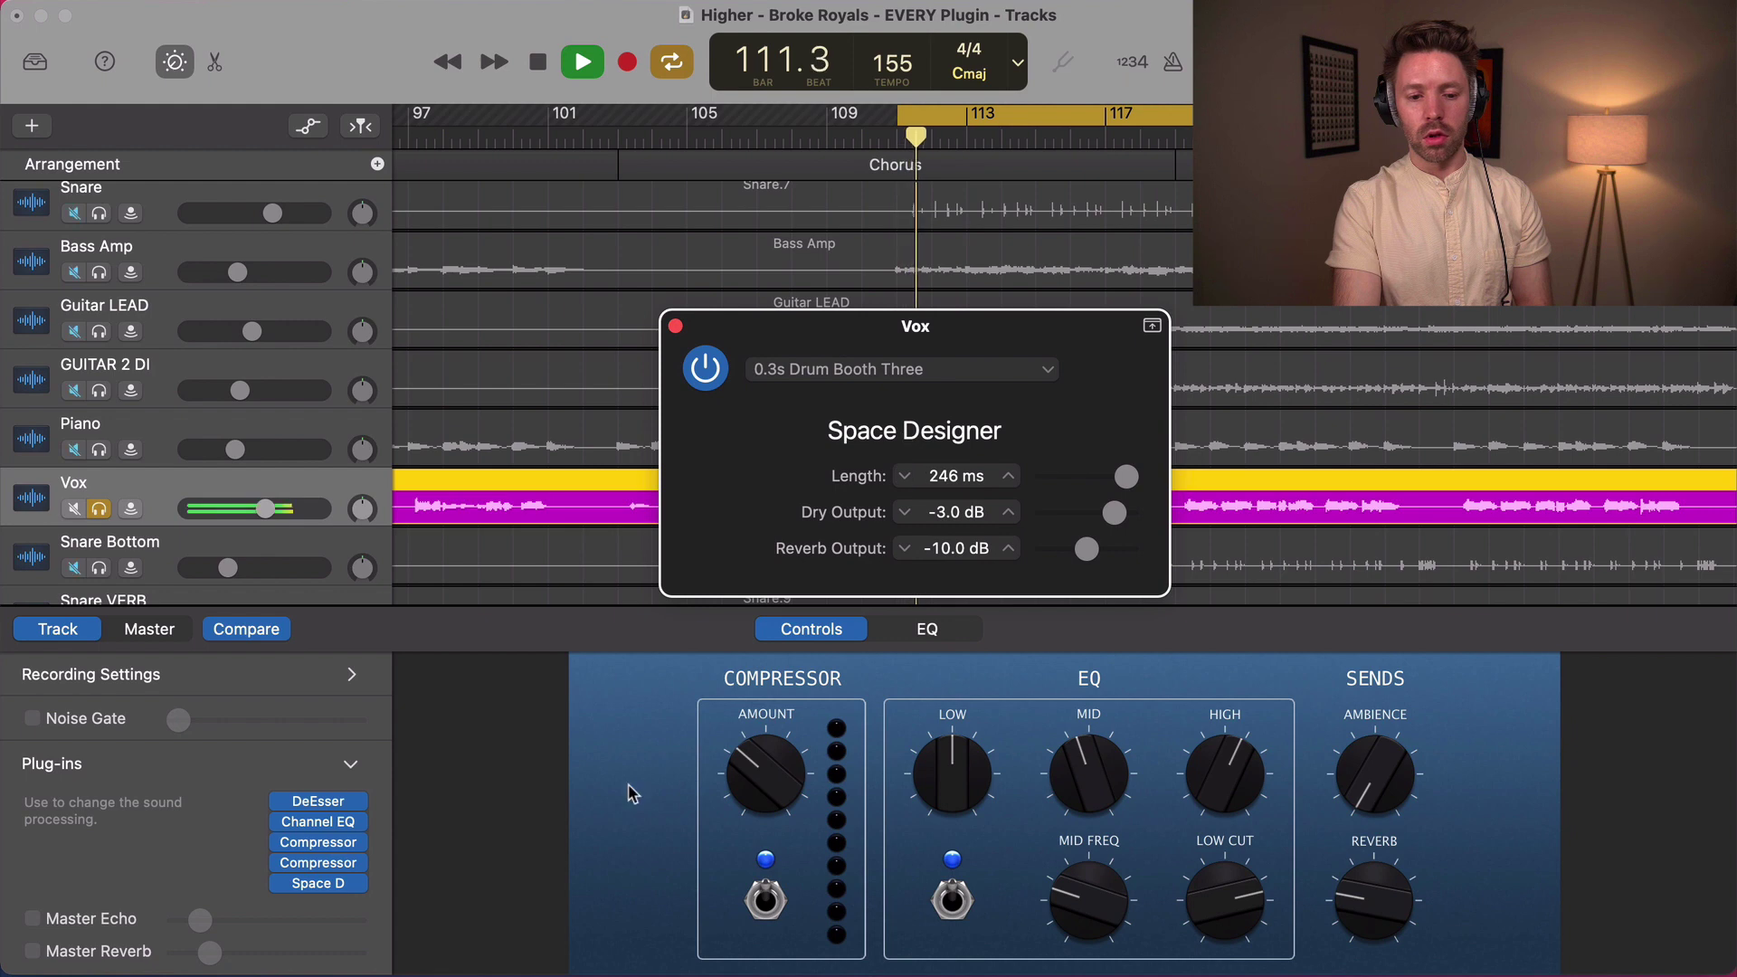
- Compare the Vox with Space Designer bypassed and enabled, leaving the effect on and stopping playback
{"action": "left_click", "coordinate": [838, 371]}
{"action": "left_click", "coordinate": [739, 371]}
{"action": "left_click", "coordinate": [705, 370]}
{"action": "left_click", "coordinate": [704, 373]}
{"action": "key", "text": "space"}
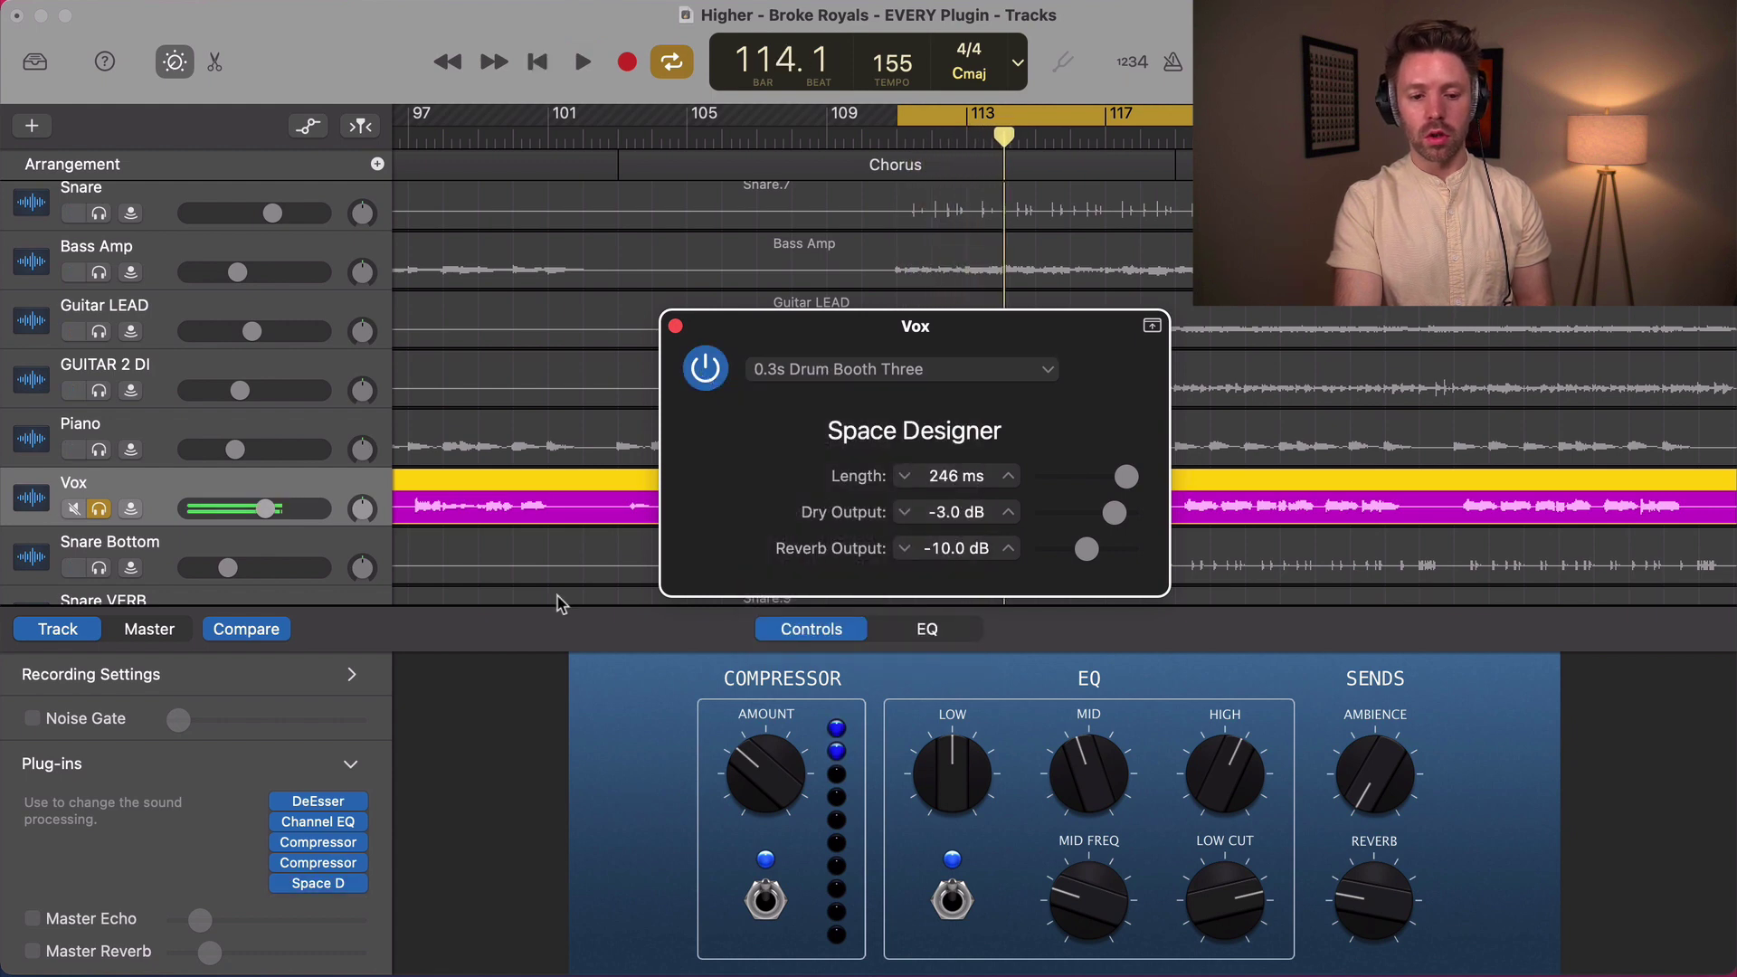
- Load Space Designer's 14.8s Stairs Mid Level preset from Large Spaces and audition it on the Vox track
{"action": "left_click", "coordinate": [361, 874]}
{"action": "left_click", "coordinate": [507, 818]}
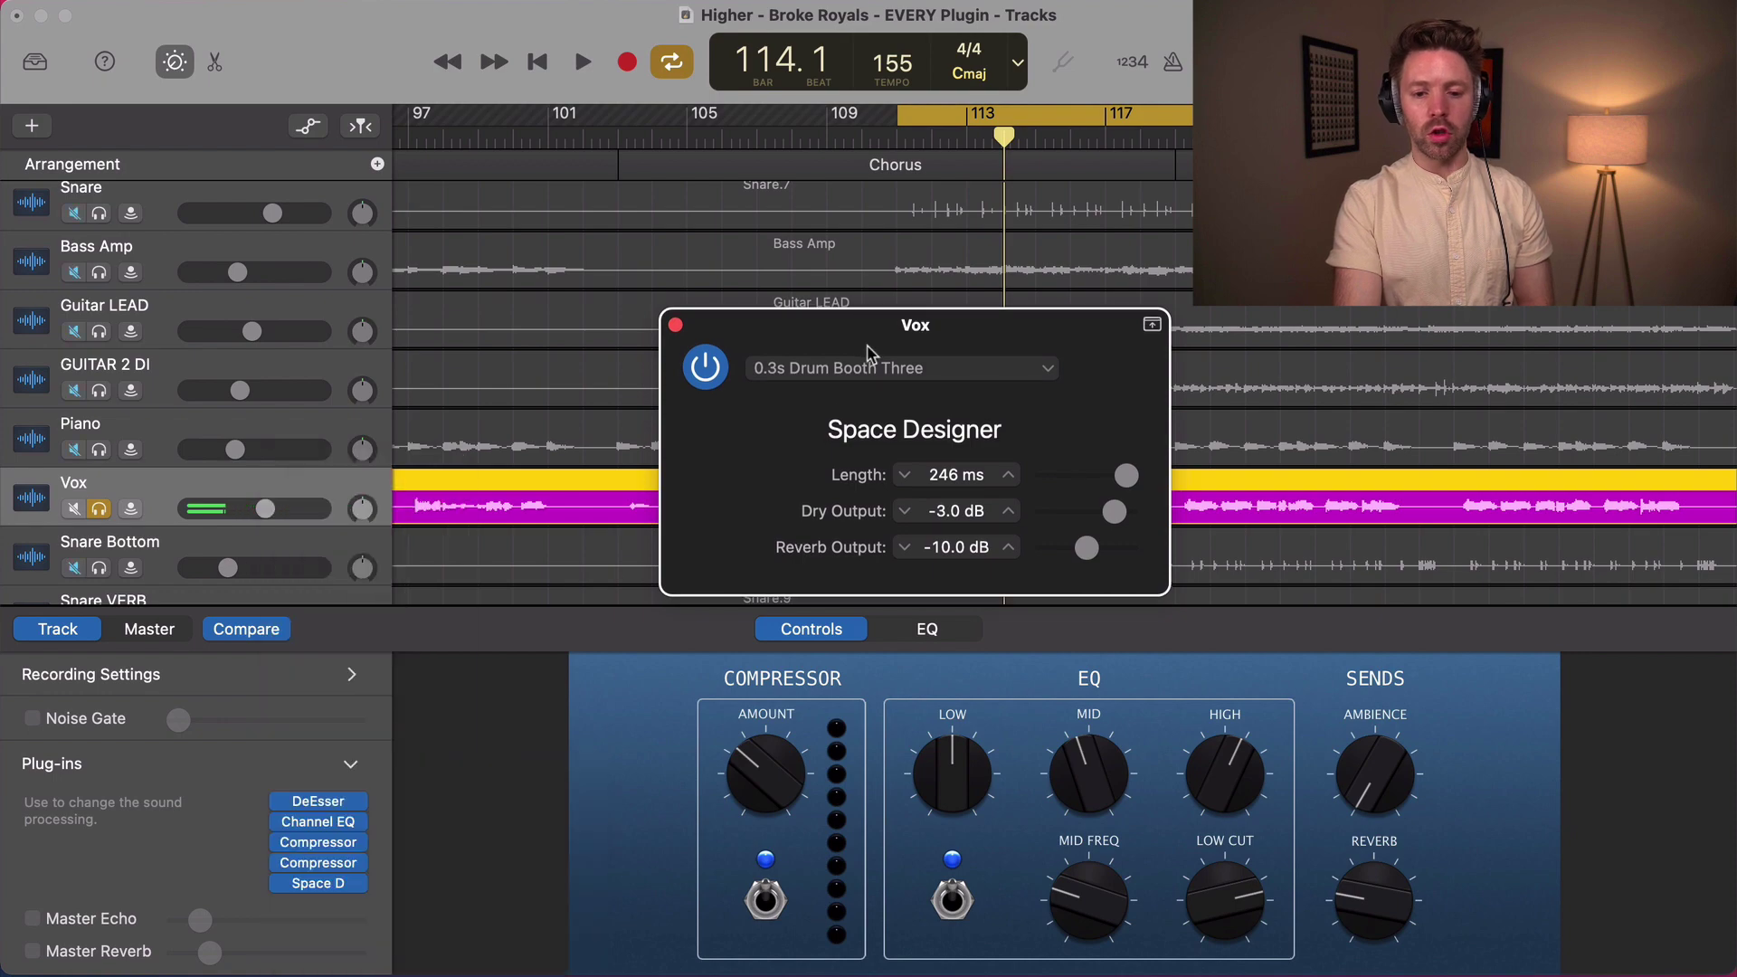
{"action": "left_click", "coordinate": [868, 371]}
{"action": "mouse_move", "coordinate": [823, 509]}
{"action": "mouse_move", "coordinate": [1041, 656]}
{"action": "mouse_move", "coordinate": [1004, 533]}
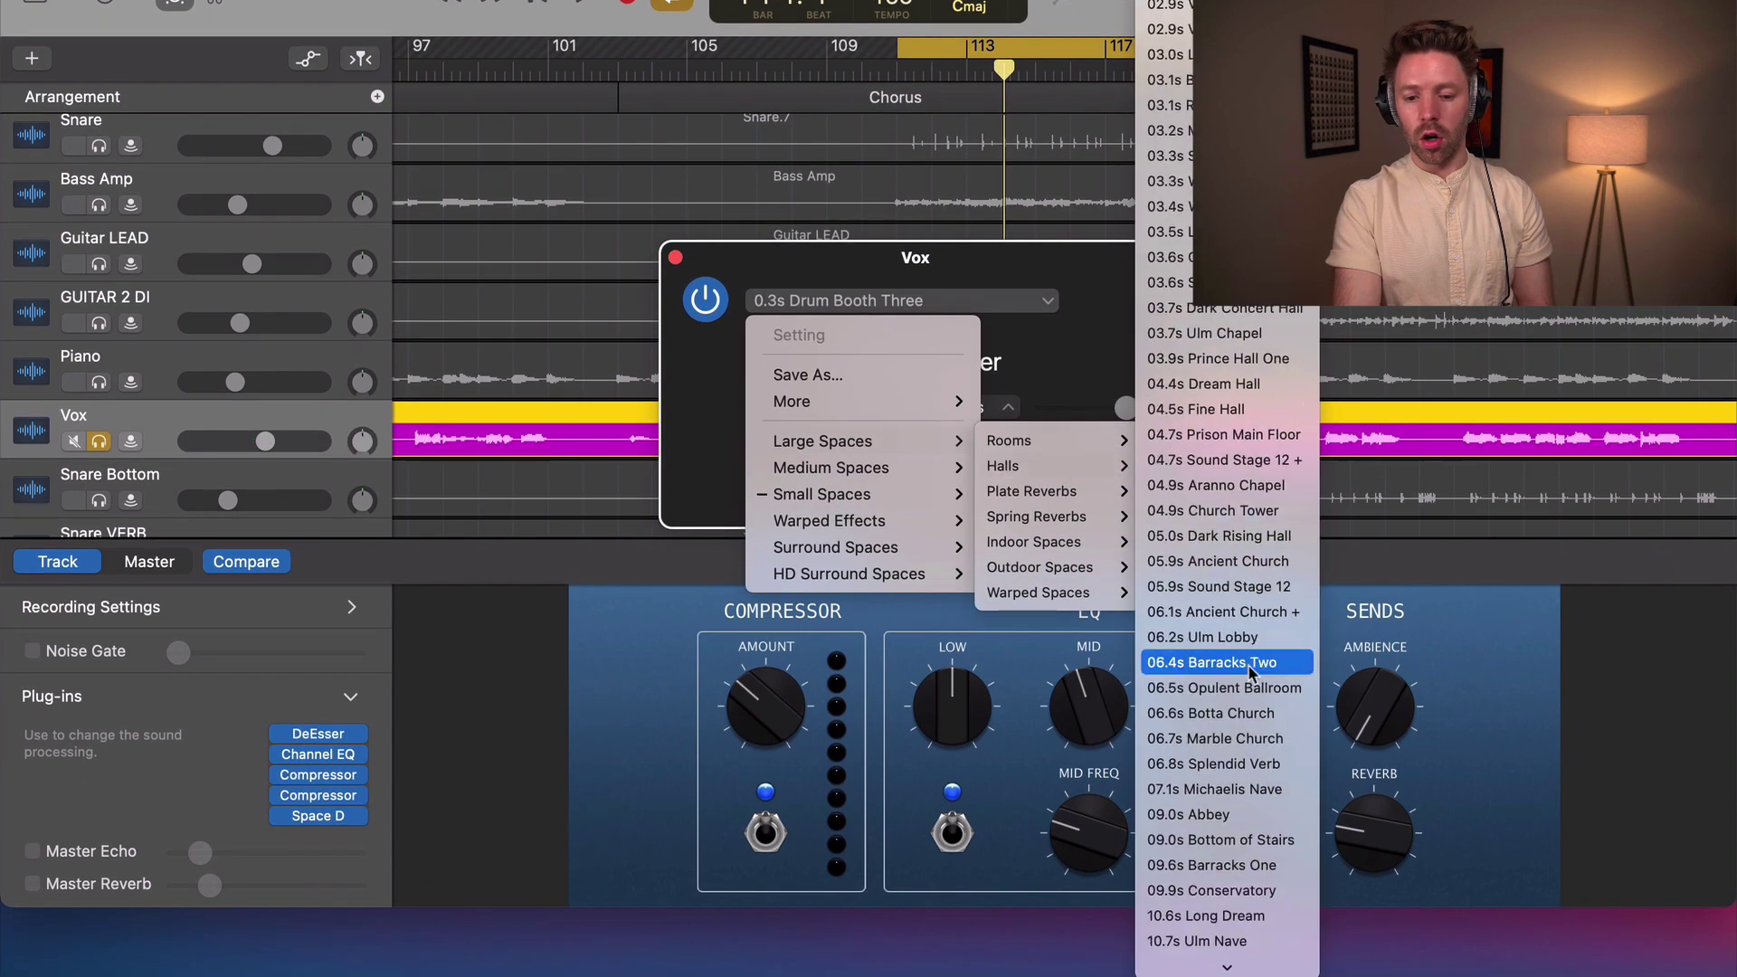
{"action": "left_click", "coordinate": [1218, 961]}
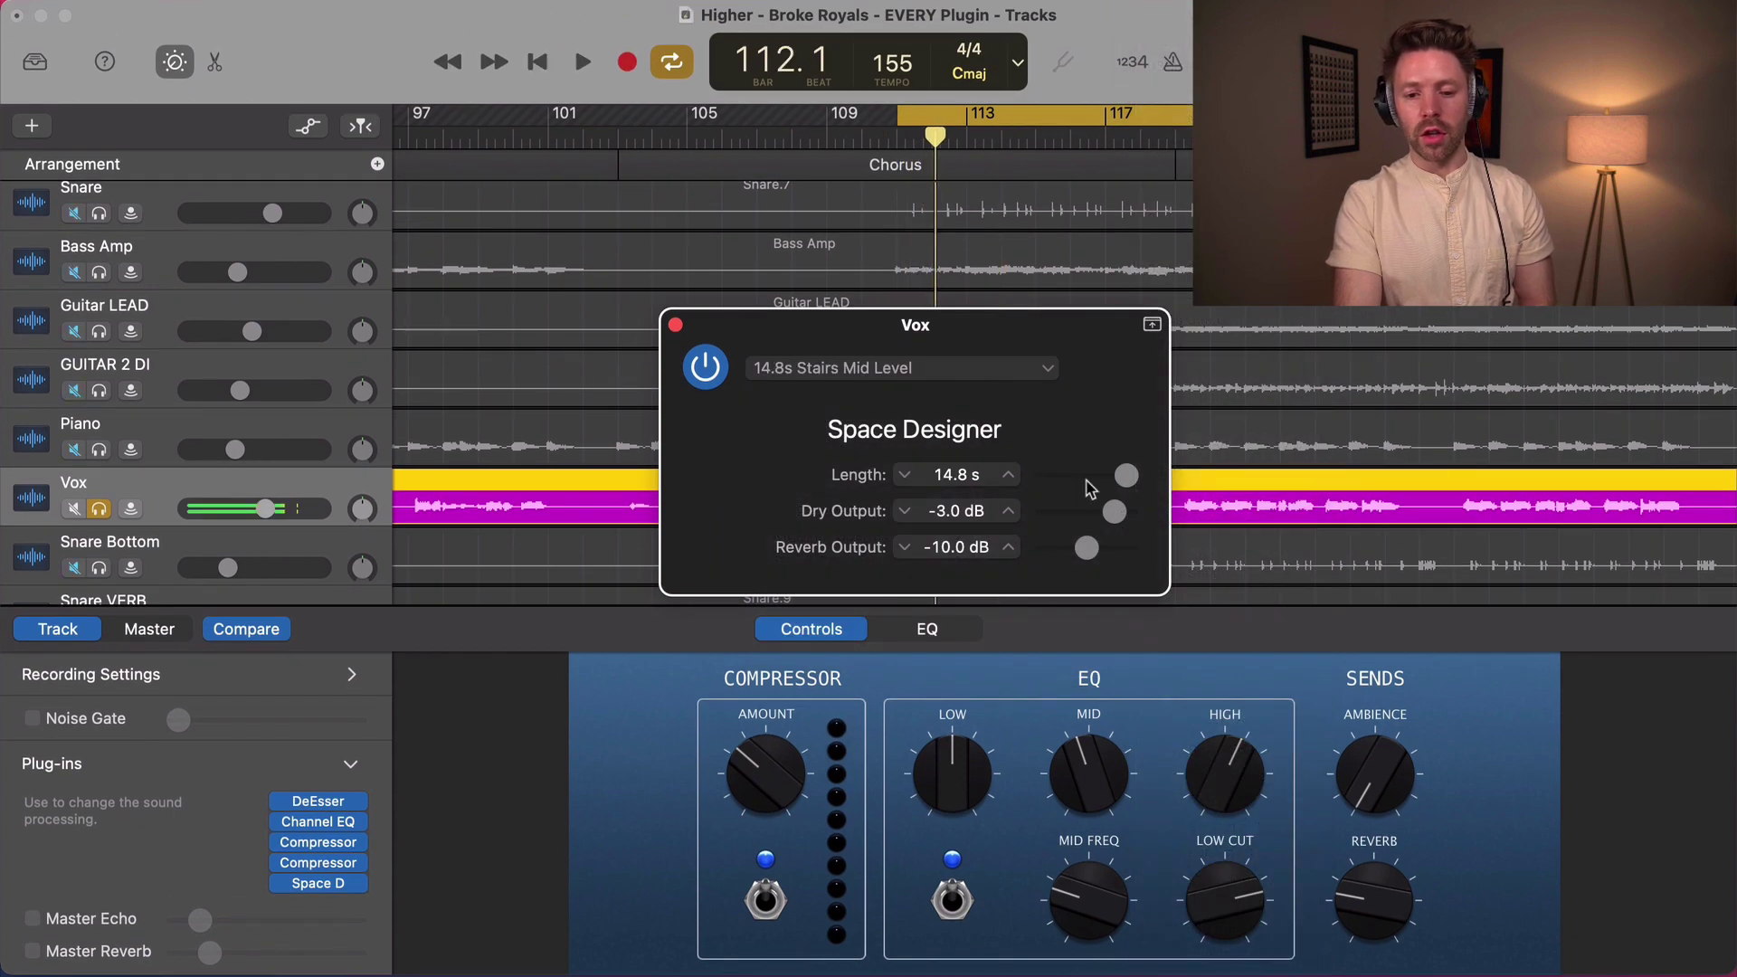
- Shorten Space Designer's Length to 7.39 ms and view its preset categories without changing the preset
{"action": "mouse_move", "coordinate": [1126, 481]}
{"action": "left_mouse_down"}
{"action": "mouse_move", "coordinate": [1048, 475]}
{"action": "mouse_move", "coordinate": [1091, 481]}
{"action": "left_mouse_up"}
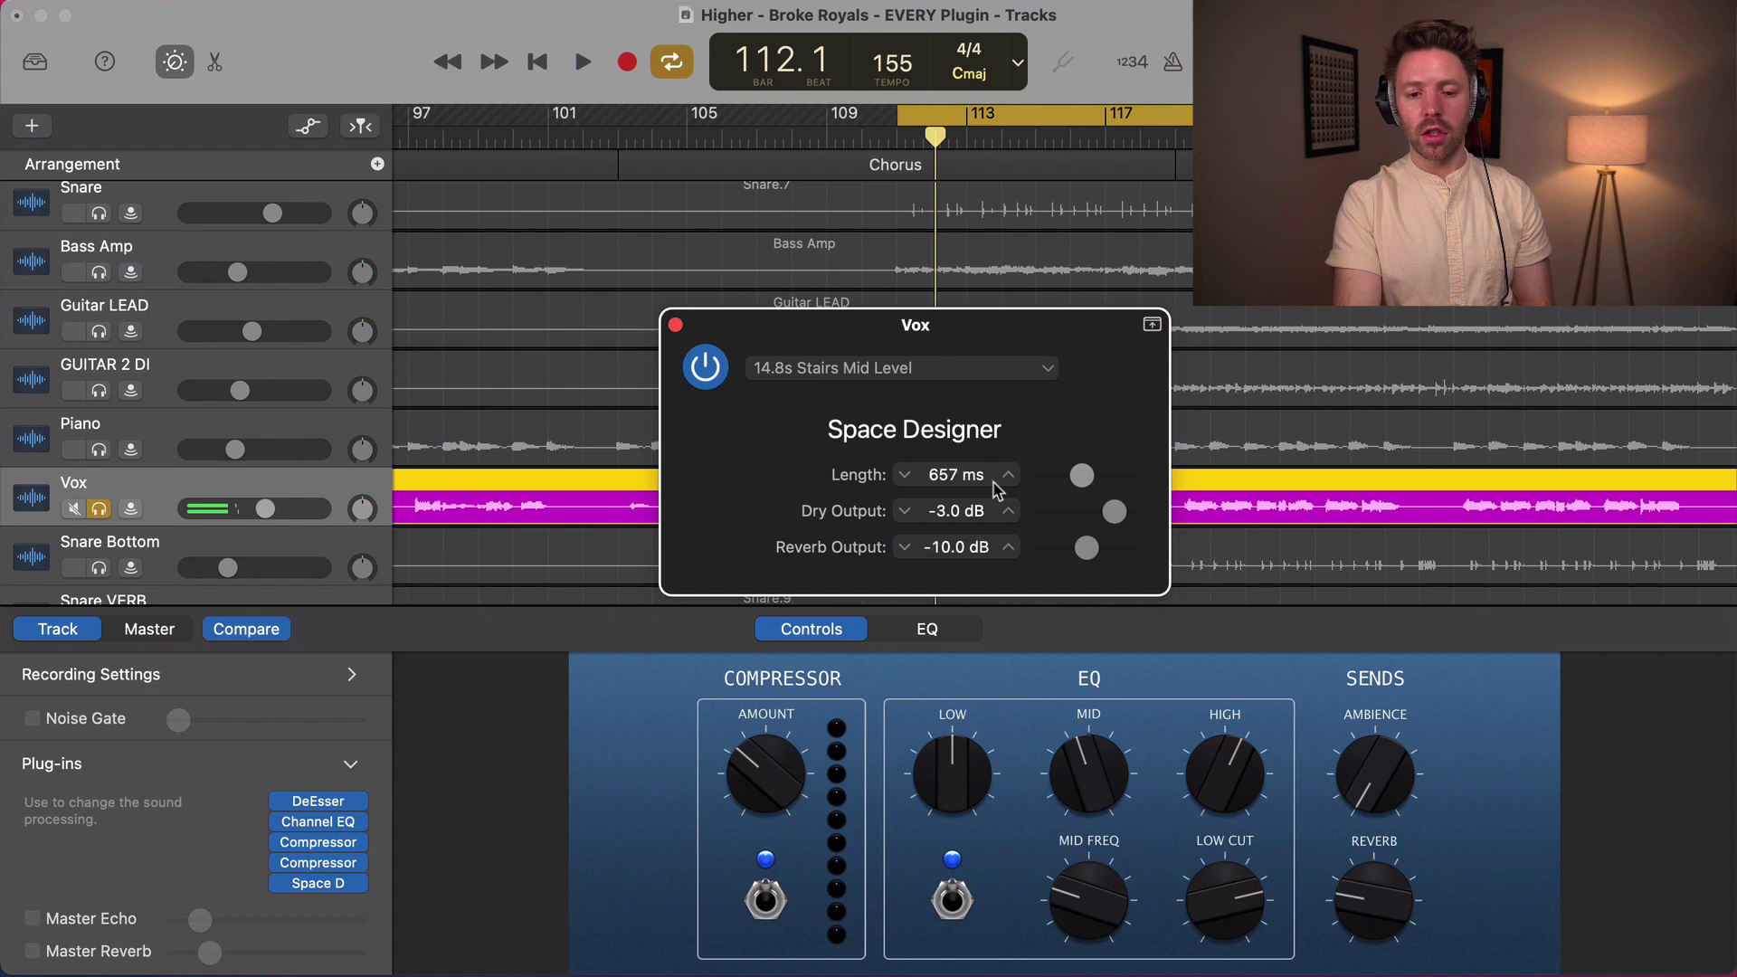
{"action": "left_click", "coordinate": [936, 371]}
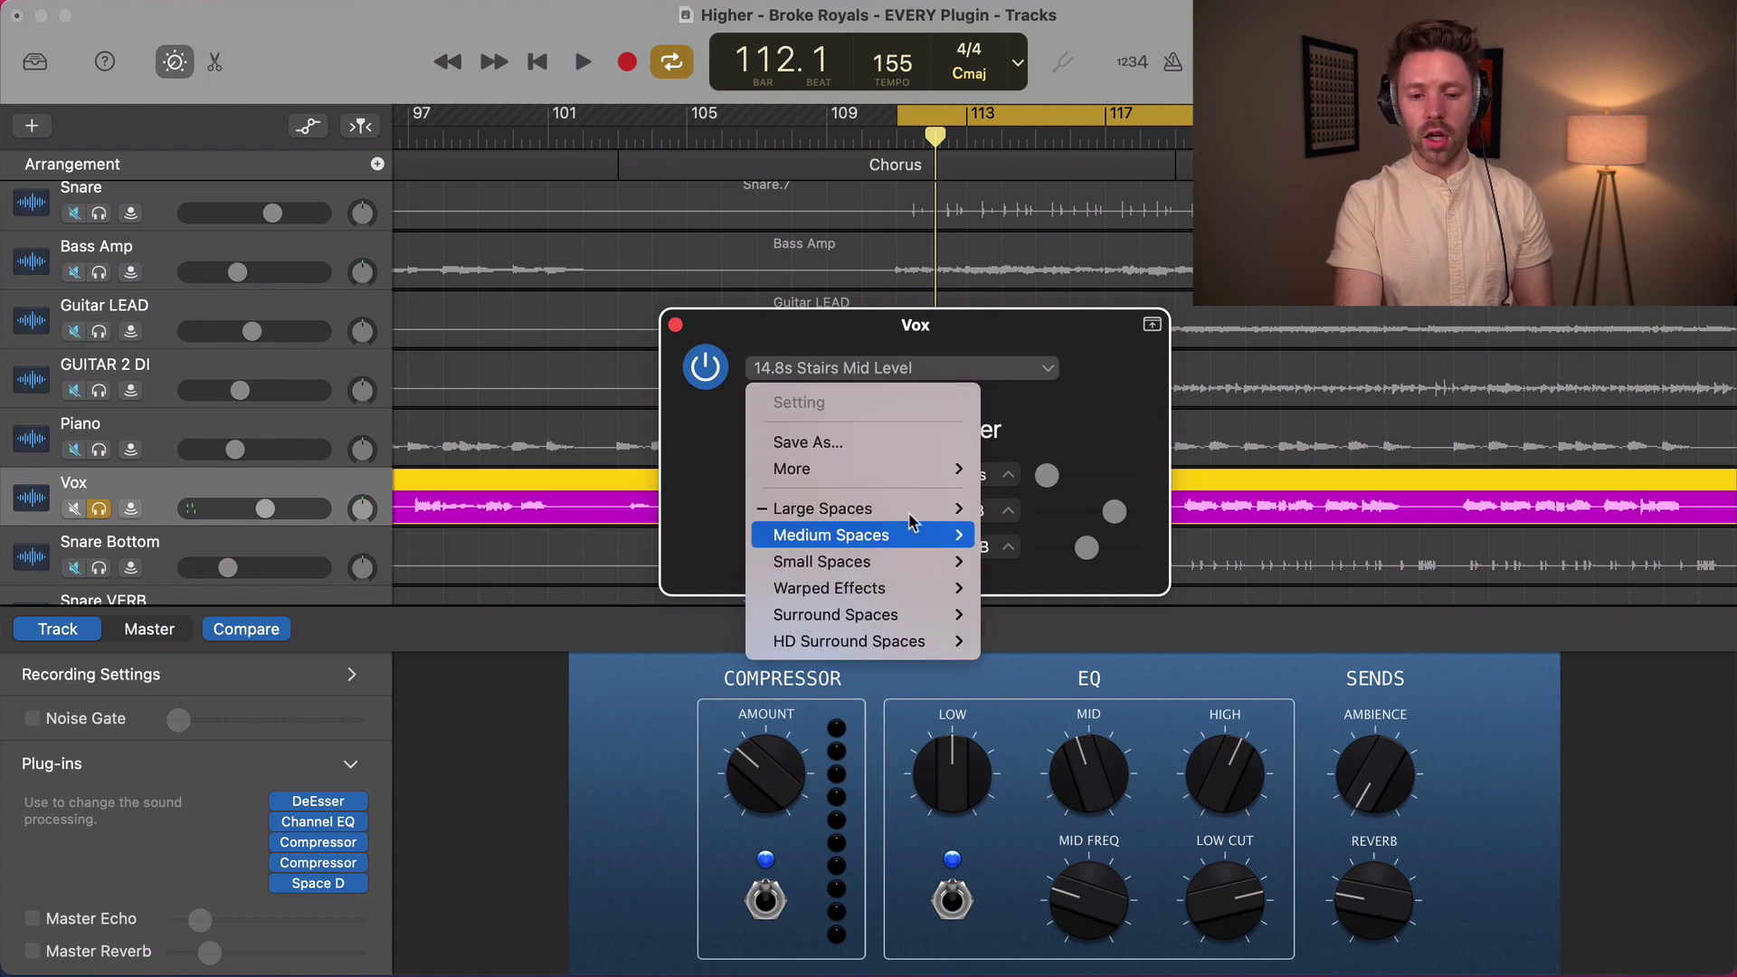
{"action": "mouse_move", "coordinate": [918, 558]}
{"action": "left_click", "coordinate": [685, 531]}
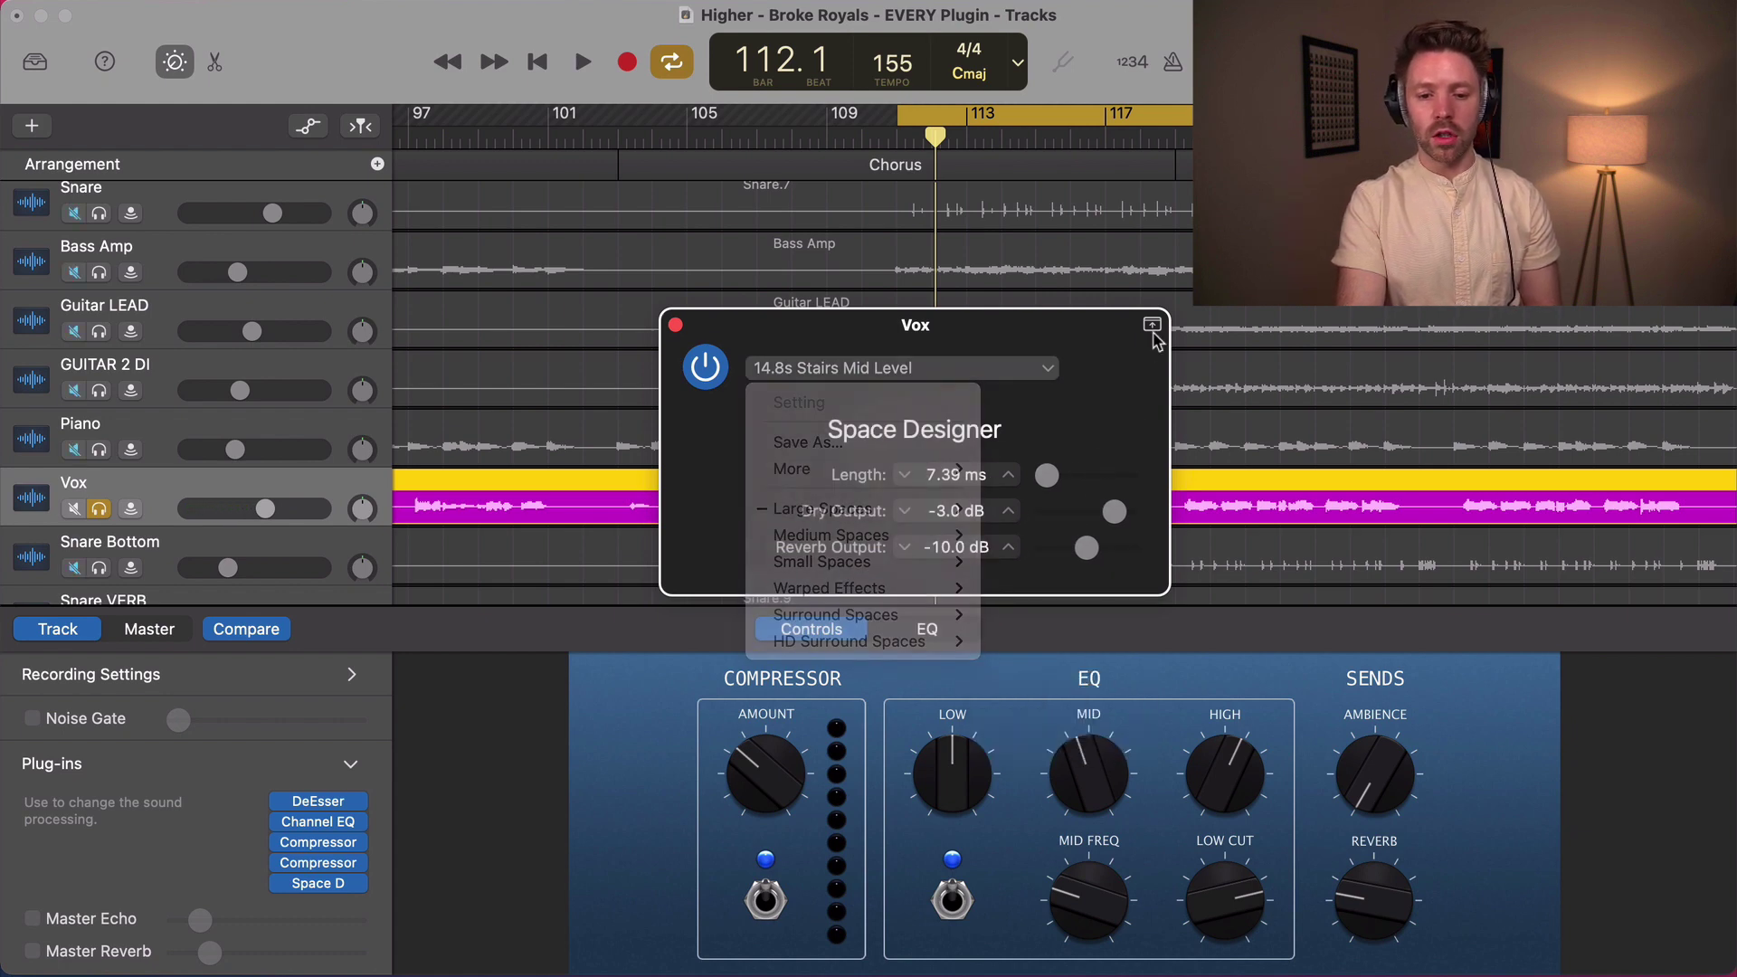
- Replace Space Designer with the Exciter from the Specialized category on the Vox track
{"action": "left_click", "coordinate": [357, 883]}
{"action": "mouse_move", "coordinate": [366, 940]}
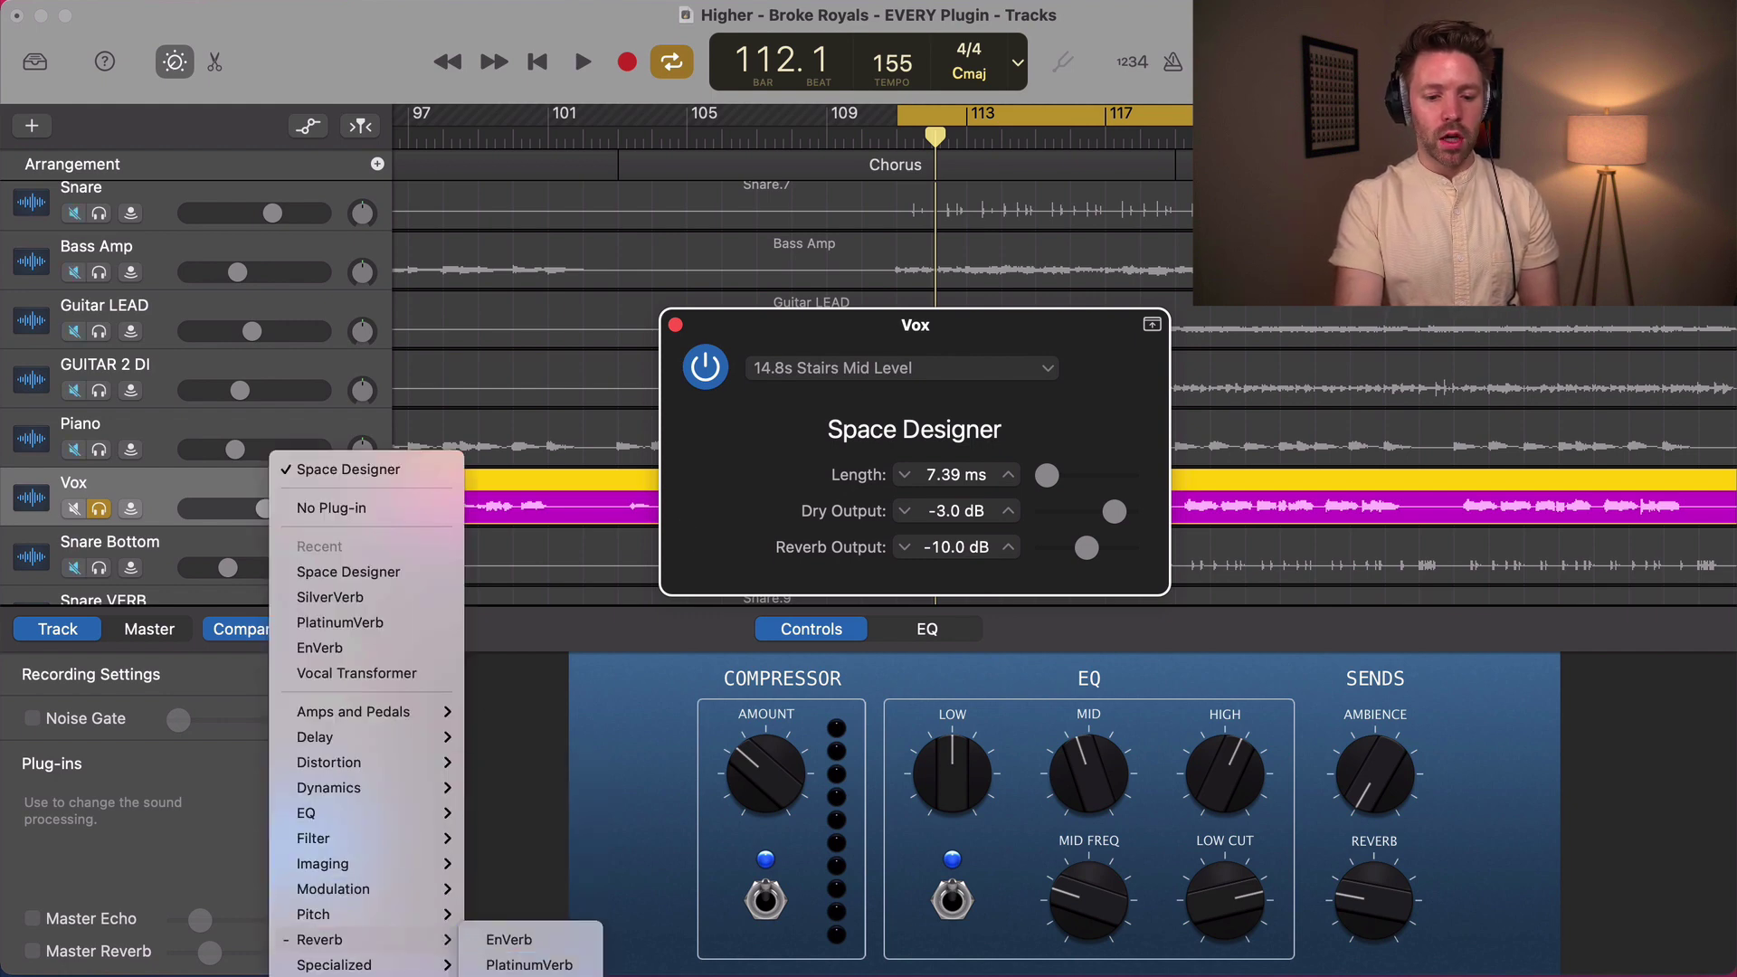
{"action": "left_click", "coordinate": [474, 965]}
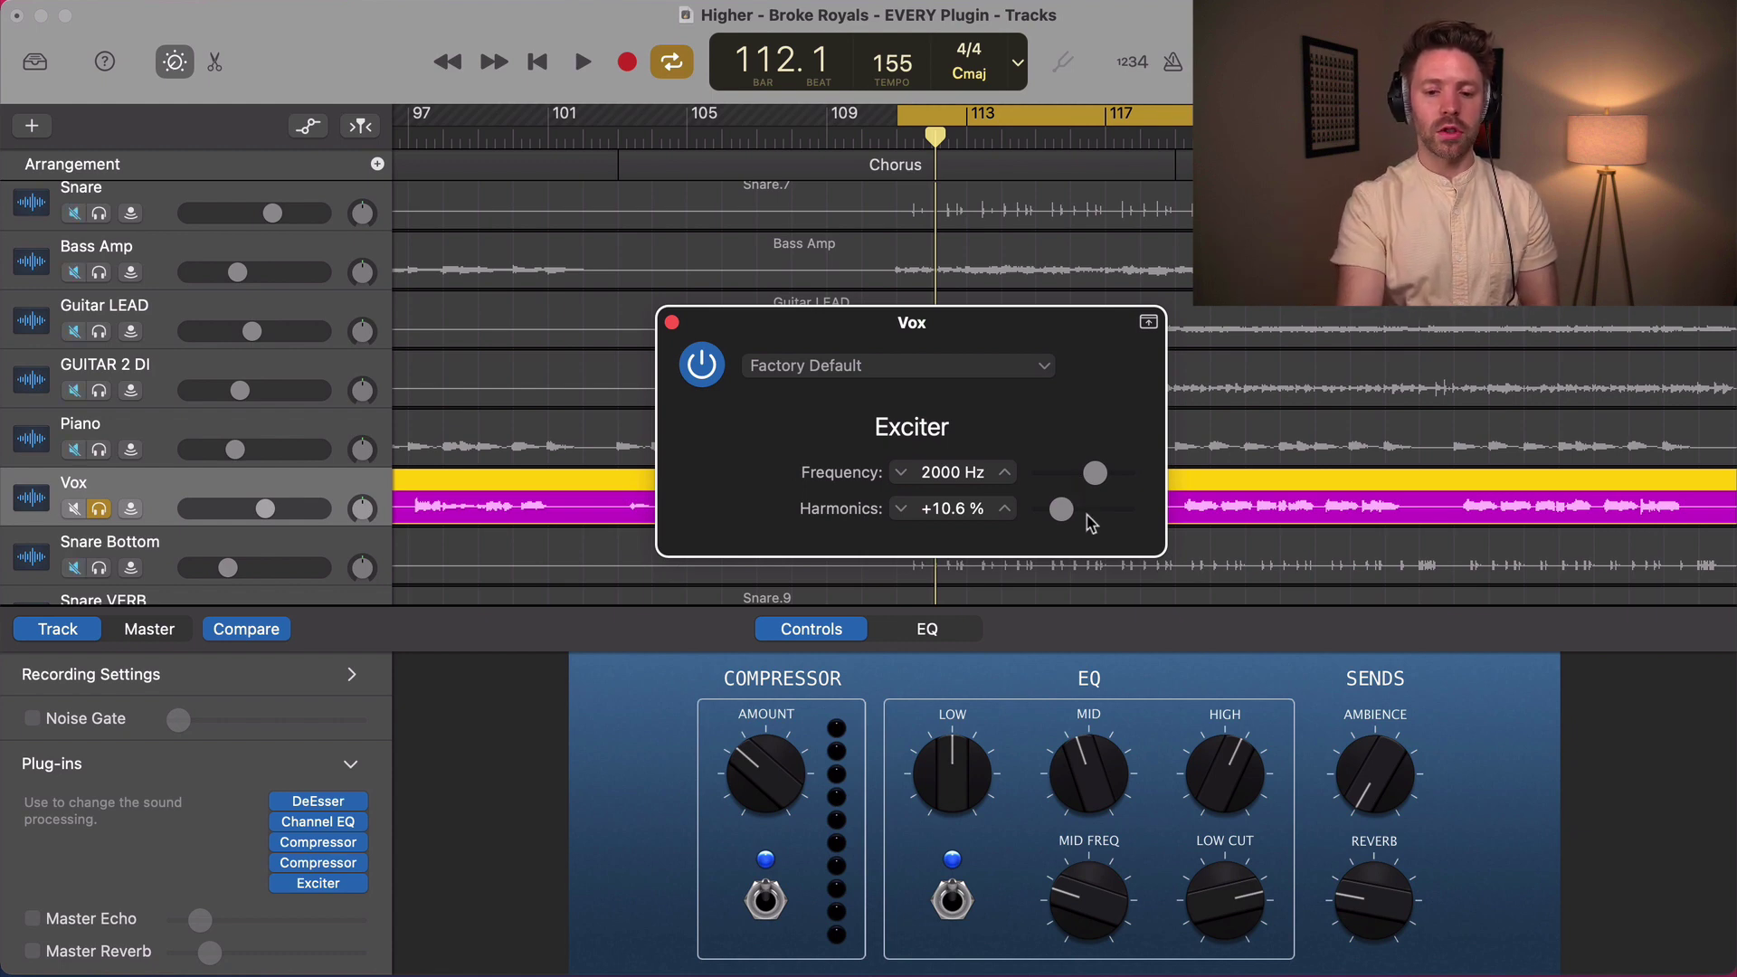
- Set the Exciter's Frequency to 410 Hz and Harmonics to +2.88 % while auditioning the Vox track
{"action": "key", "text": "space"}
{"action": "left_click_drag", "start_coordinate": [1092, 478], "coordinate": [1051, 512]}
{"action": "key", "text": "space"}
{"action": "key", "text": "space"}
{"action": "key", "text": "space"}
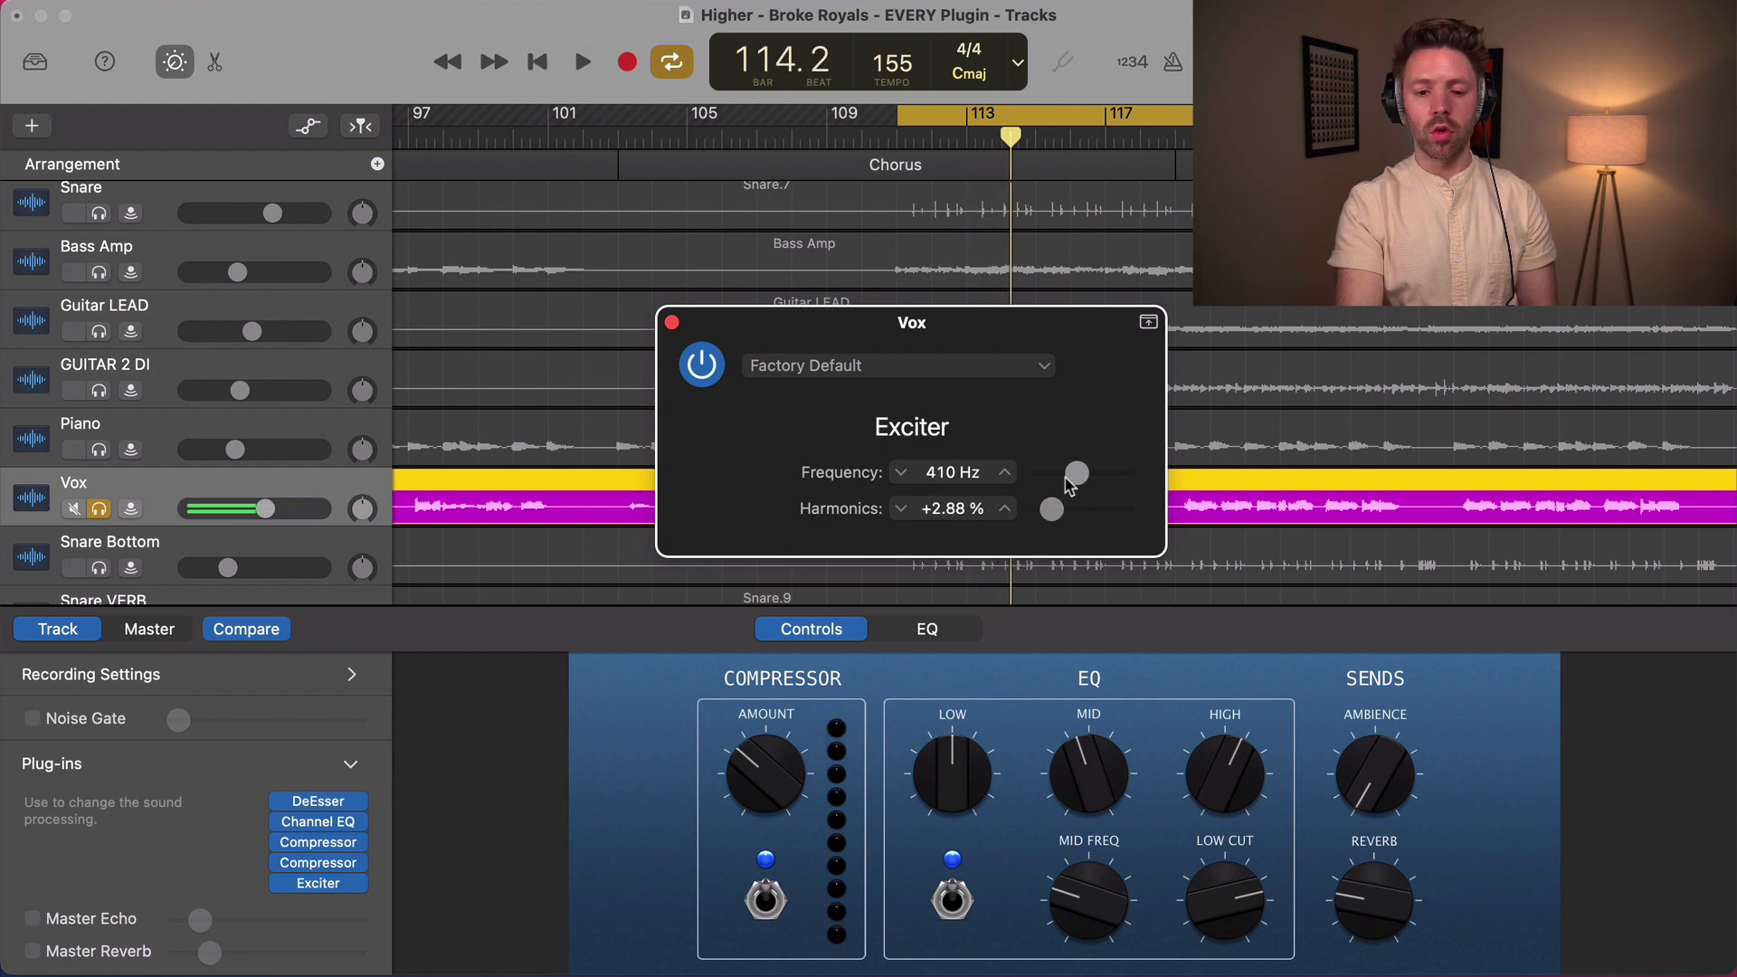
- Raise the Exciter's Frequency to 20000 Hz while playing the Vox track
{"action": "key", "text": "space"}
{"action": "left_click_drag", "start_coordinate": [1045, 473], "coordinate": [1240, 493]}
{"action": "key", "text": "space"}
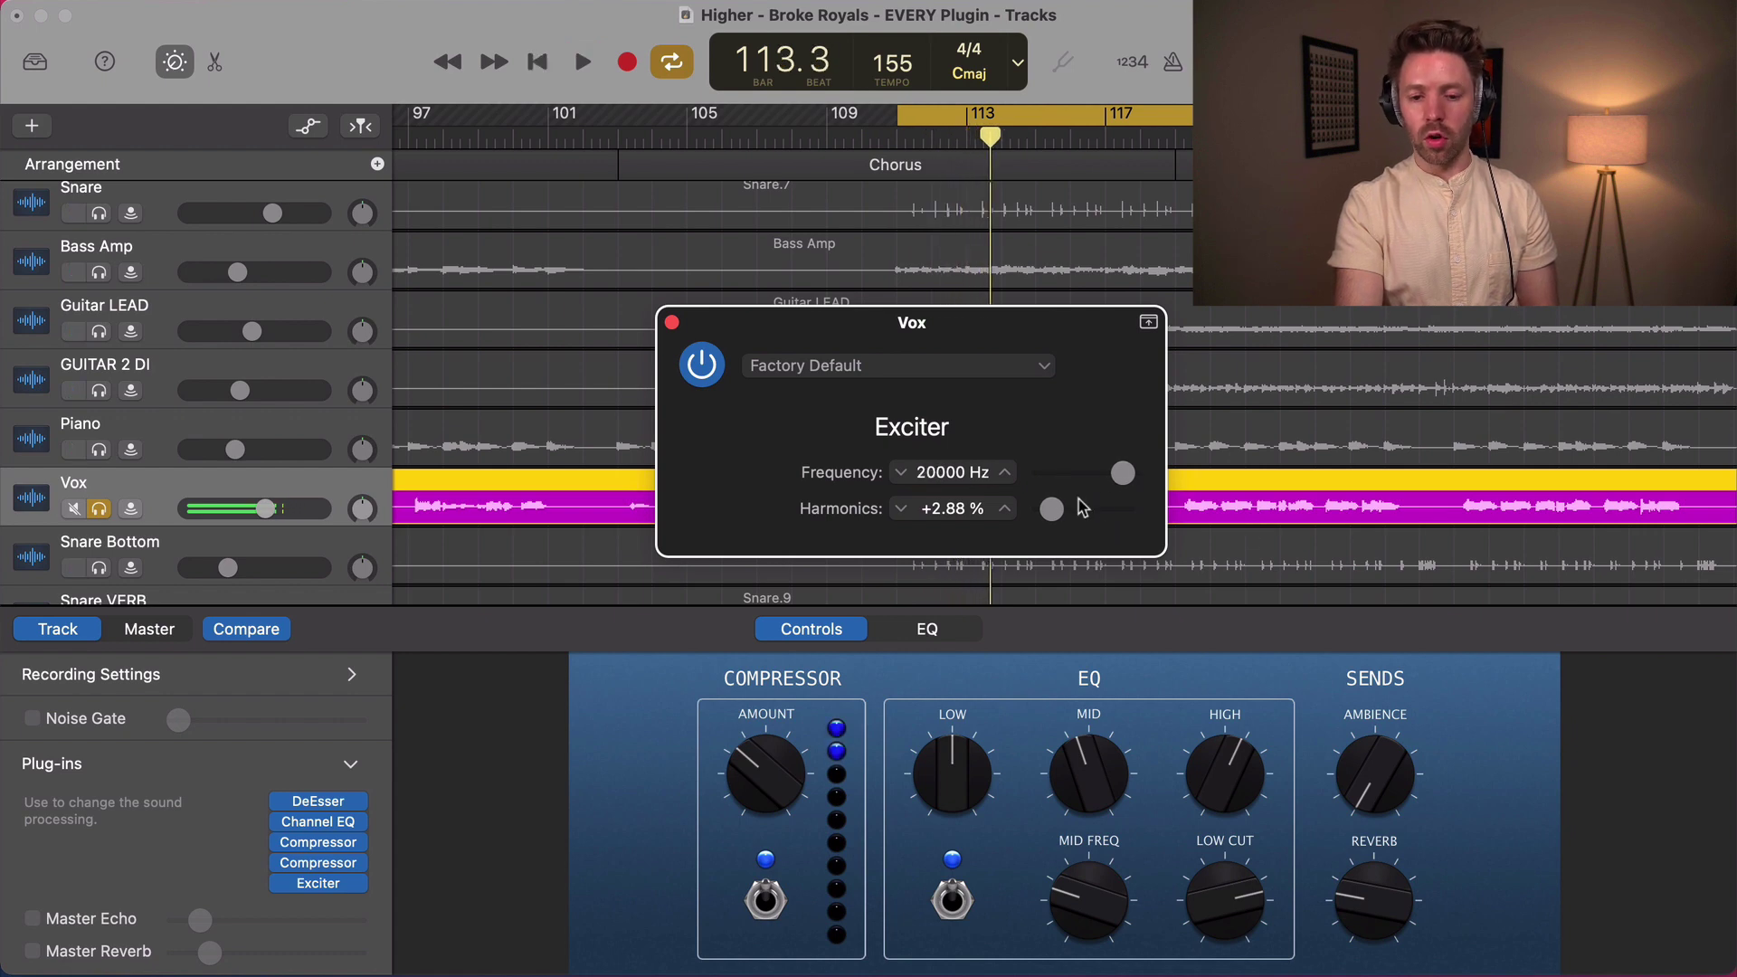
- Set the Exciter's Frequency to 4700 Hz and Harmonics to +200 %, and audition the Vox track
{"action": "mouse_move", "coordinate": [1076, 506]}
{"action": "left_mouse_down"}
{"action": "mouse_move", "coordinate": [1122, 509]}
{"action": "mouse_move", "coordinate": [1084, 477]}
{"action": "left_mouse_up"}
{"action": "key", "text": "space"}
{"action": "key", "text": "space"}
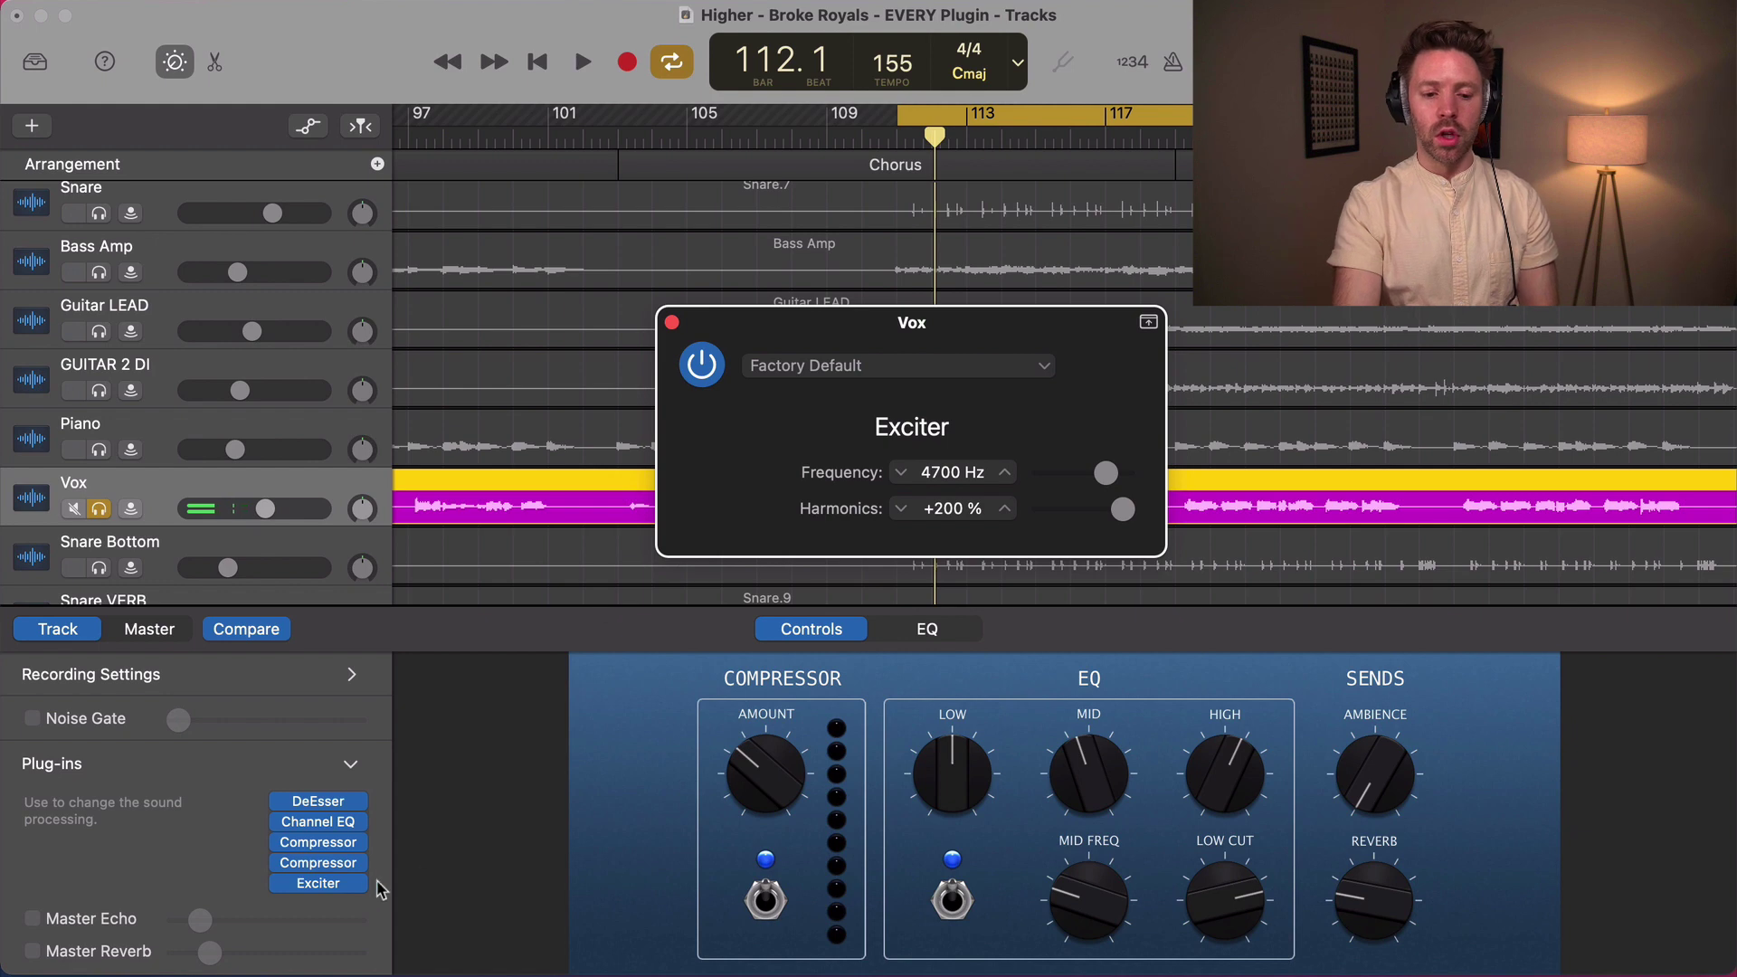
{"action": "left_click", "coordinate": [319, 883]}
{"action": "mouse_move", "coordinate": [371, 965]}
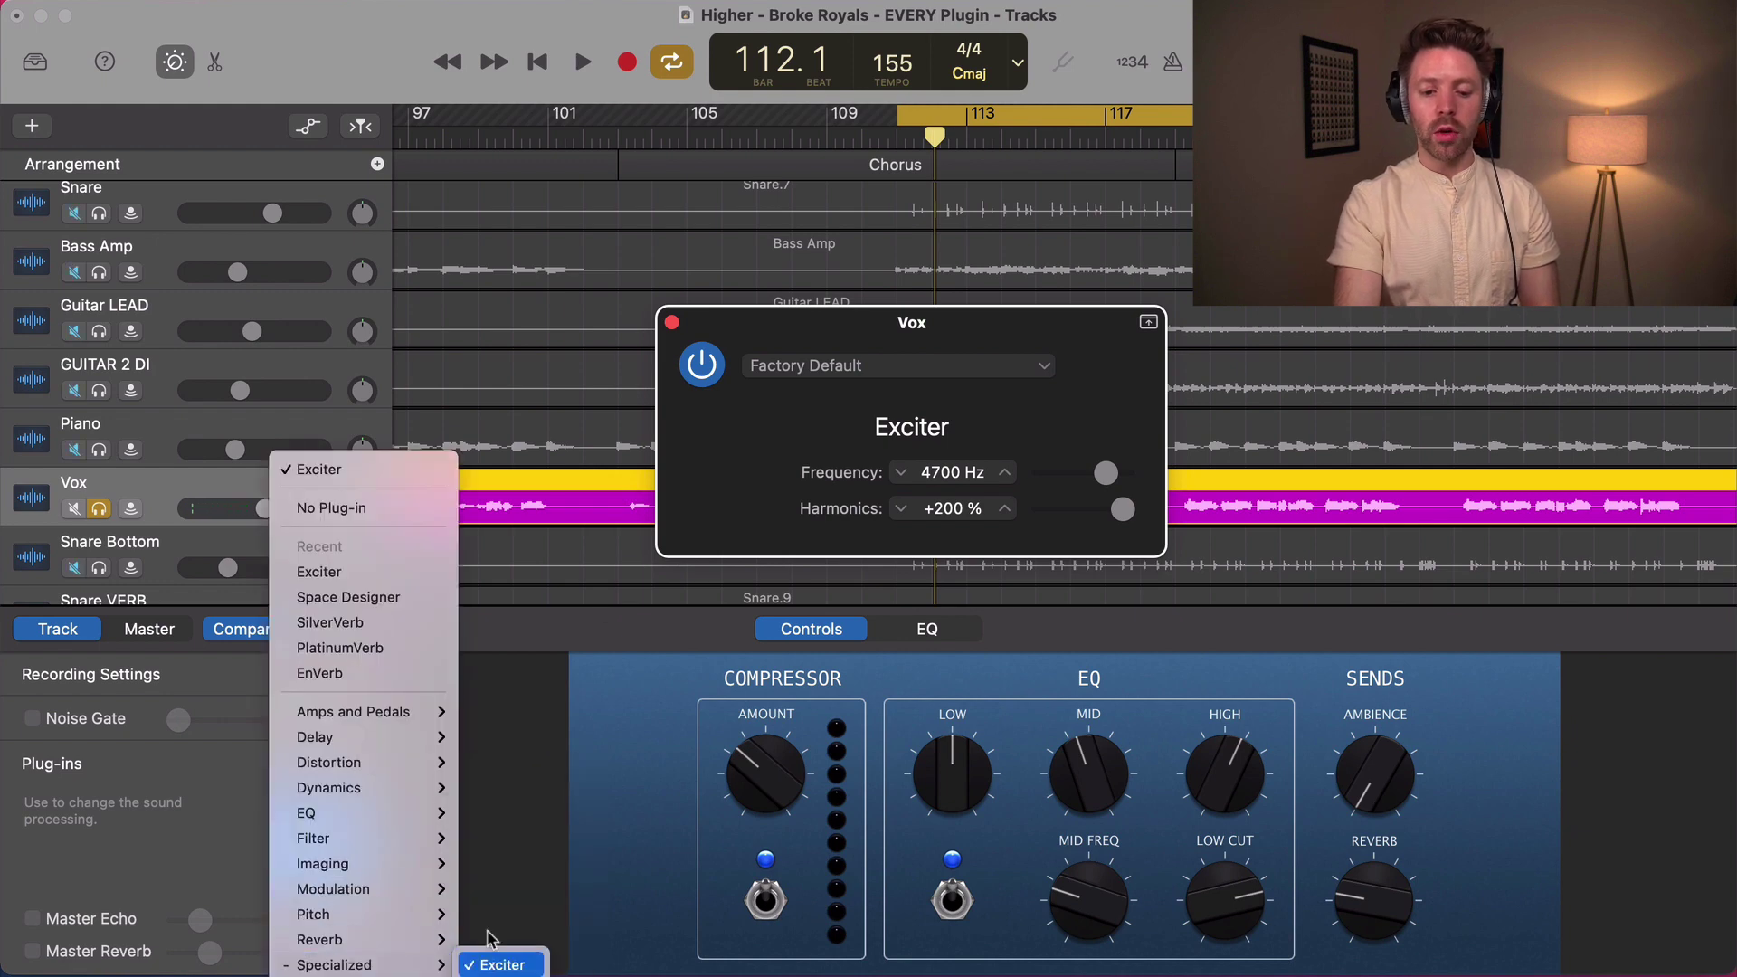
{"action": "left_click", "coordinate": [520, 854]}
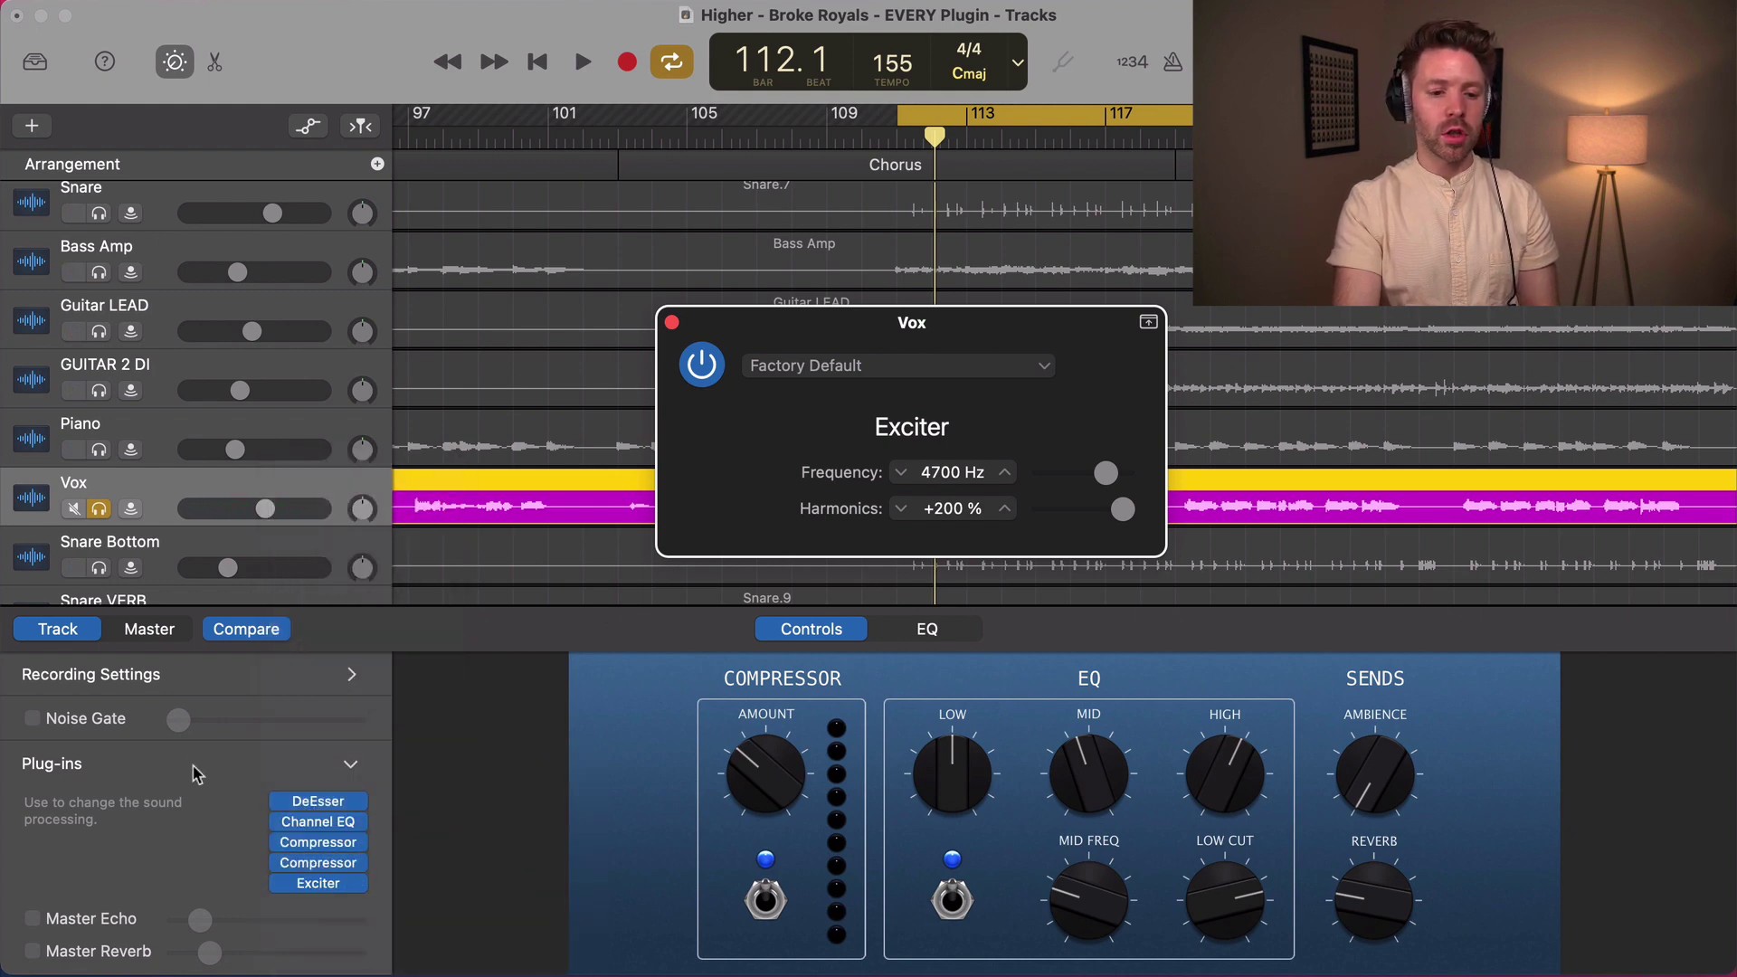
- Take the Vox track out of solo, then select and solo the Kick track
{"action": "left_click", "coordinate": [99, 509]}
{"action": "scroll", "coordinate": [188, 337], "scroll_direction": "down", "scroll_amount": 2}
{"action": "scroll", "coordinate": [136, 217], "scroll_direction": "up", "scroll_amount": 3}
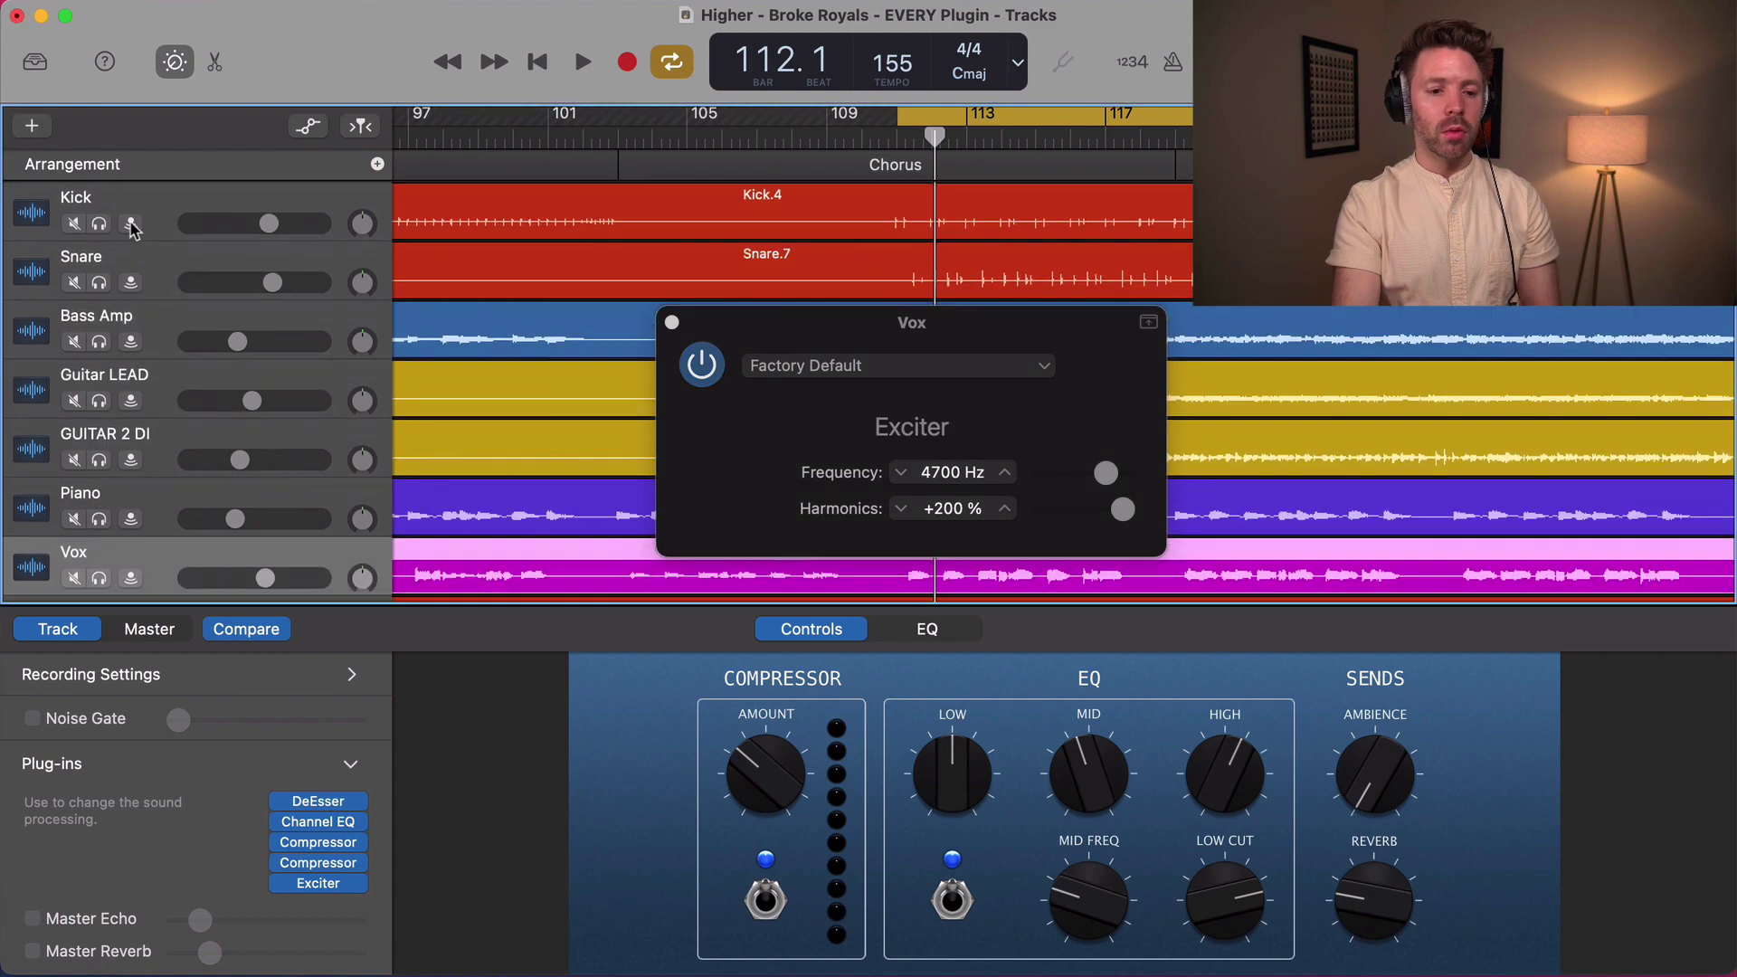
{"action": "left_click", "coordinate": [140, 201]}
{"action": "left_click", "coordinate": [99, 221]}
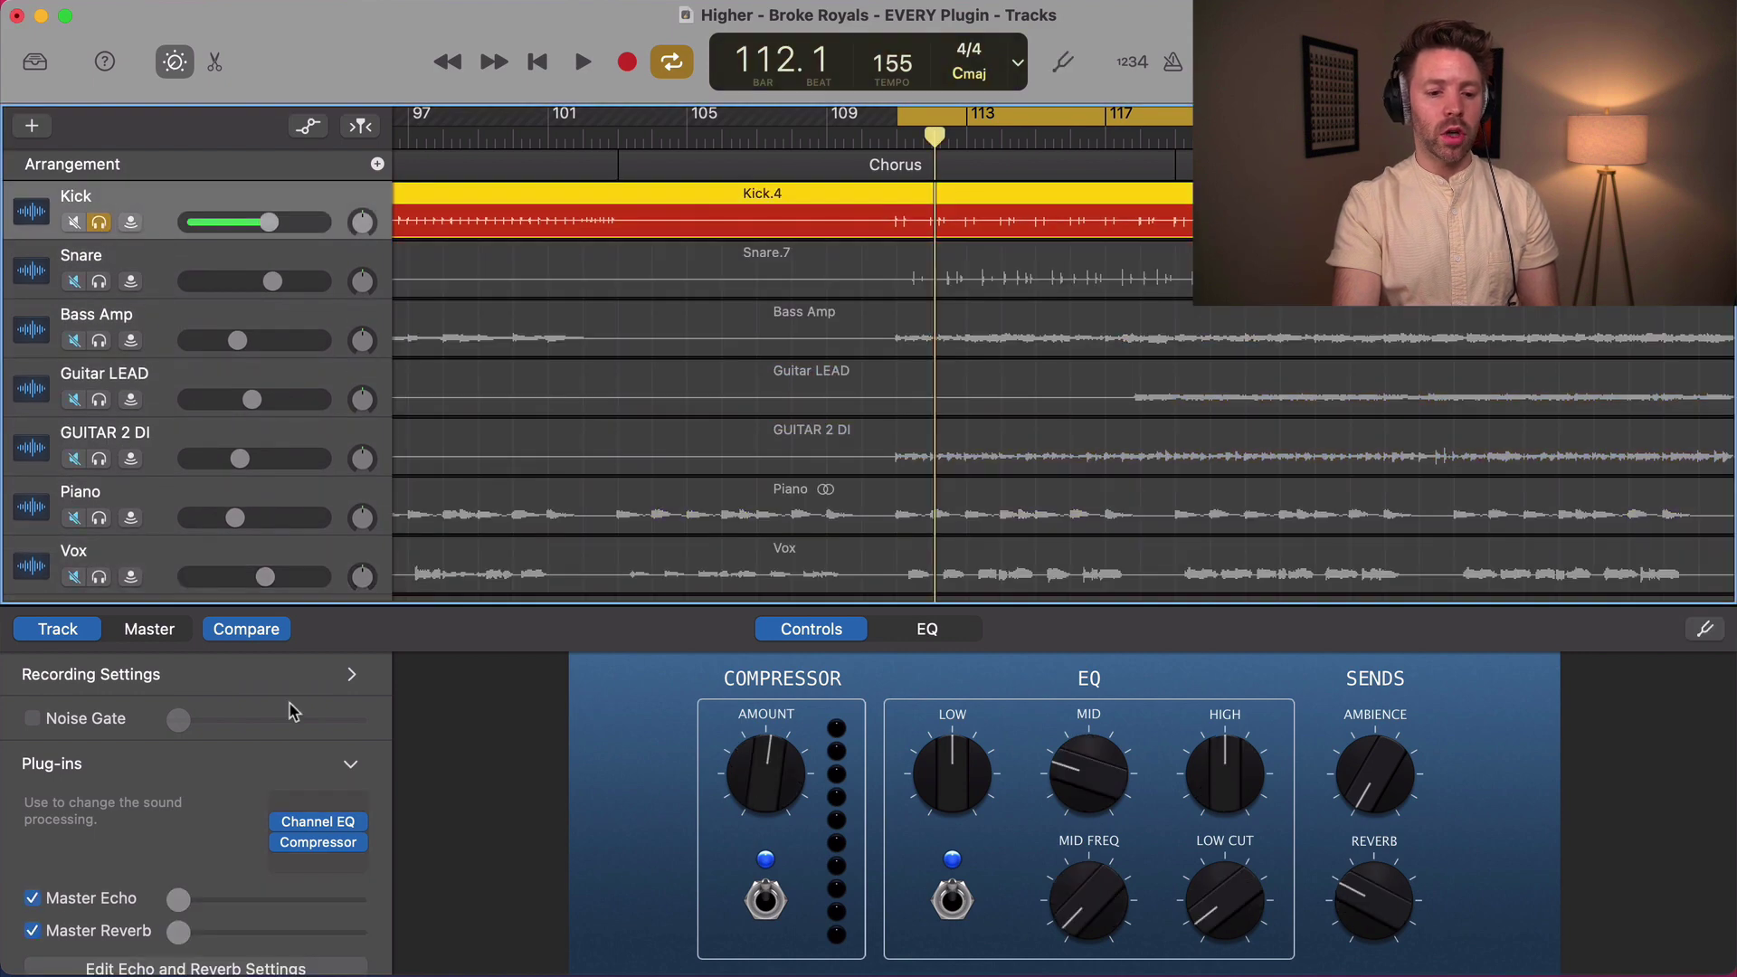
- Insert SubBass in the Kick's empty plug-in slot after Compressor and play it with Wet at 500 % and Dry at 0 %
{"action": "left_click", "coordinate": [316, 863]}
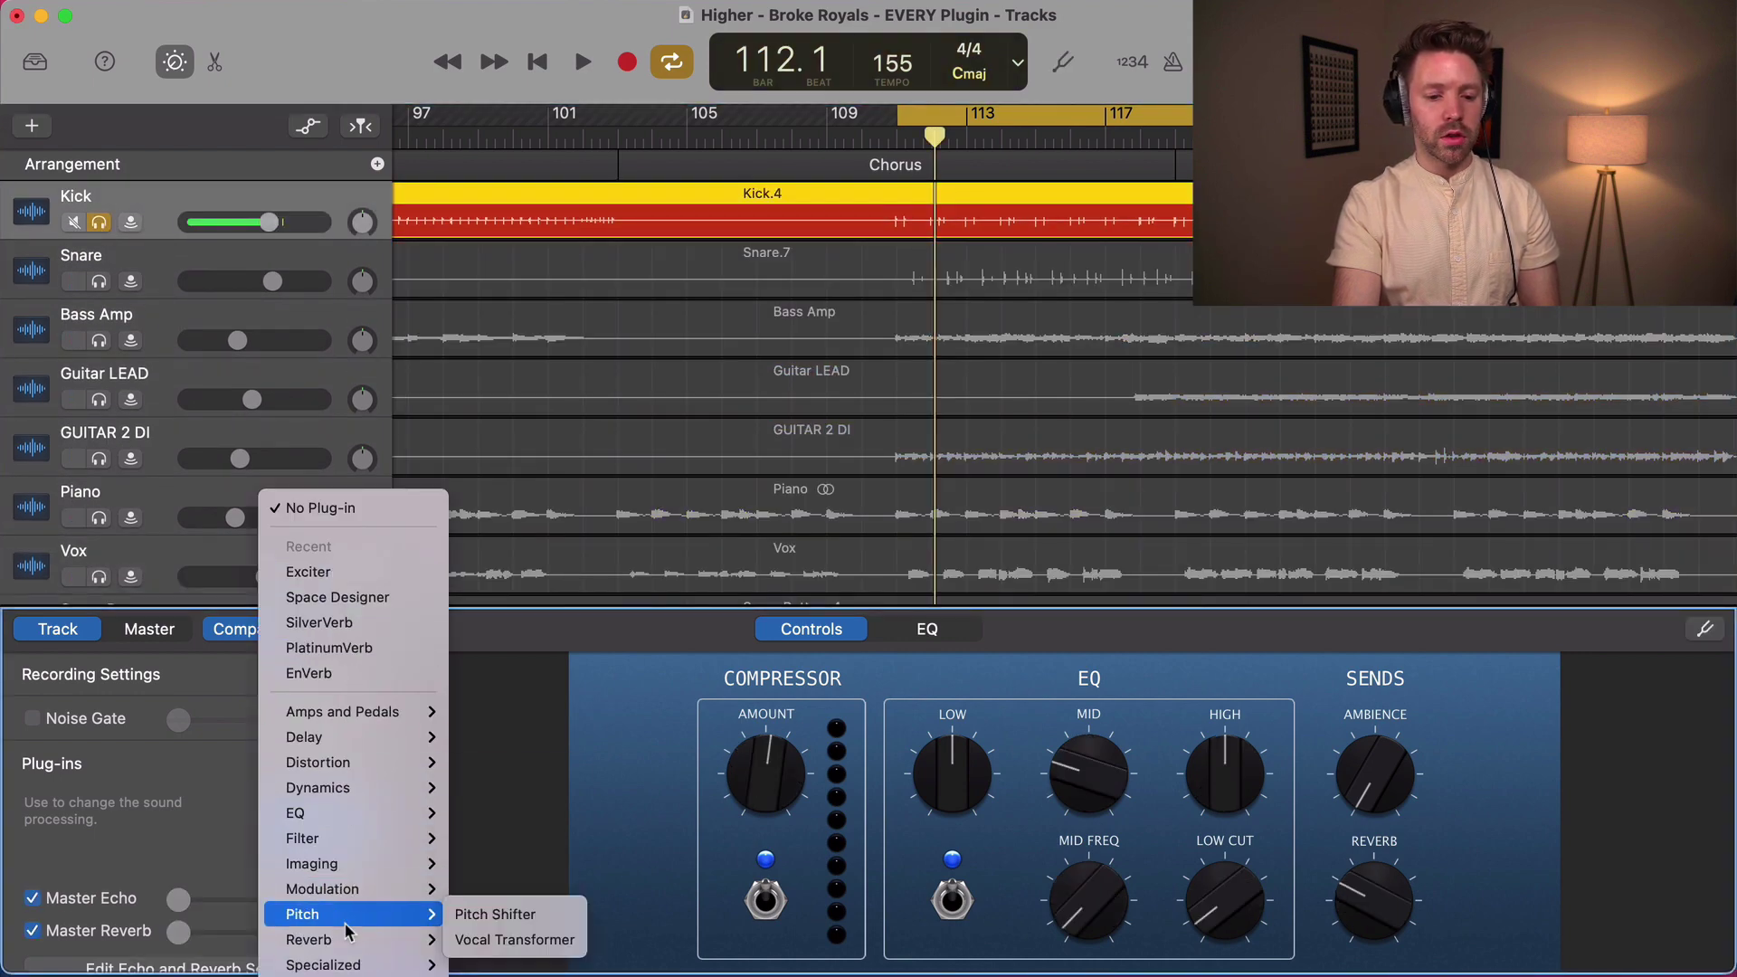
{"action": "mouse_move", "coordinate": [362, 964]}
{"action": "left_click", "coordinate": [480, 961]}
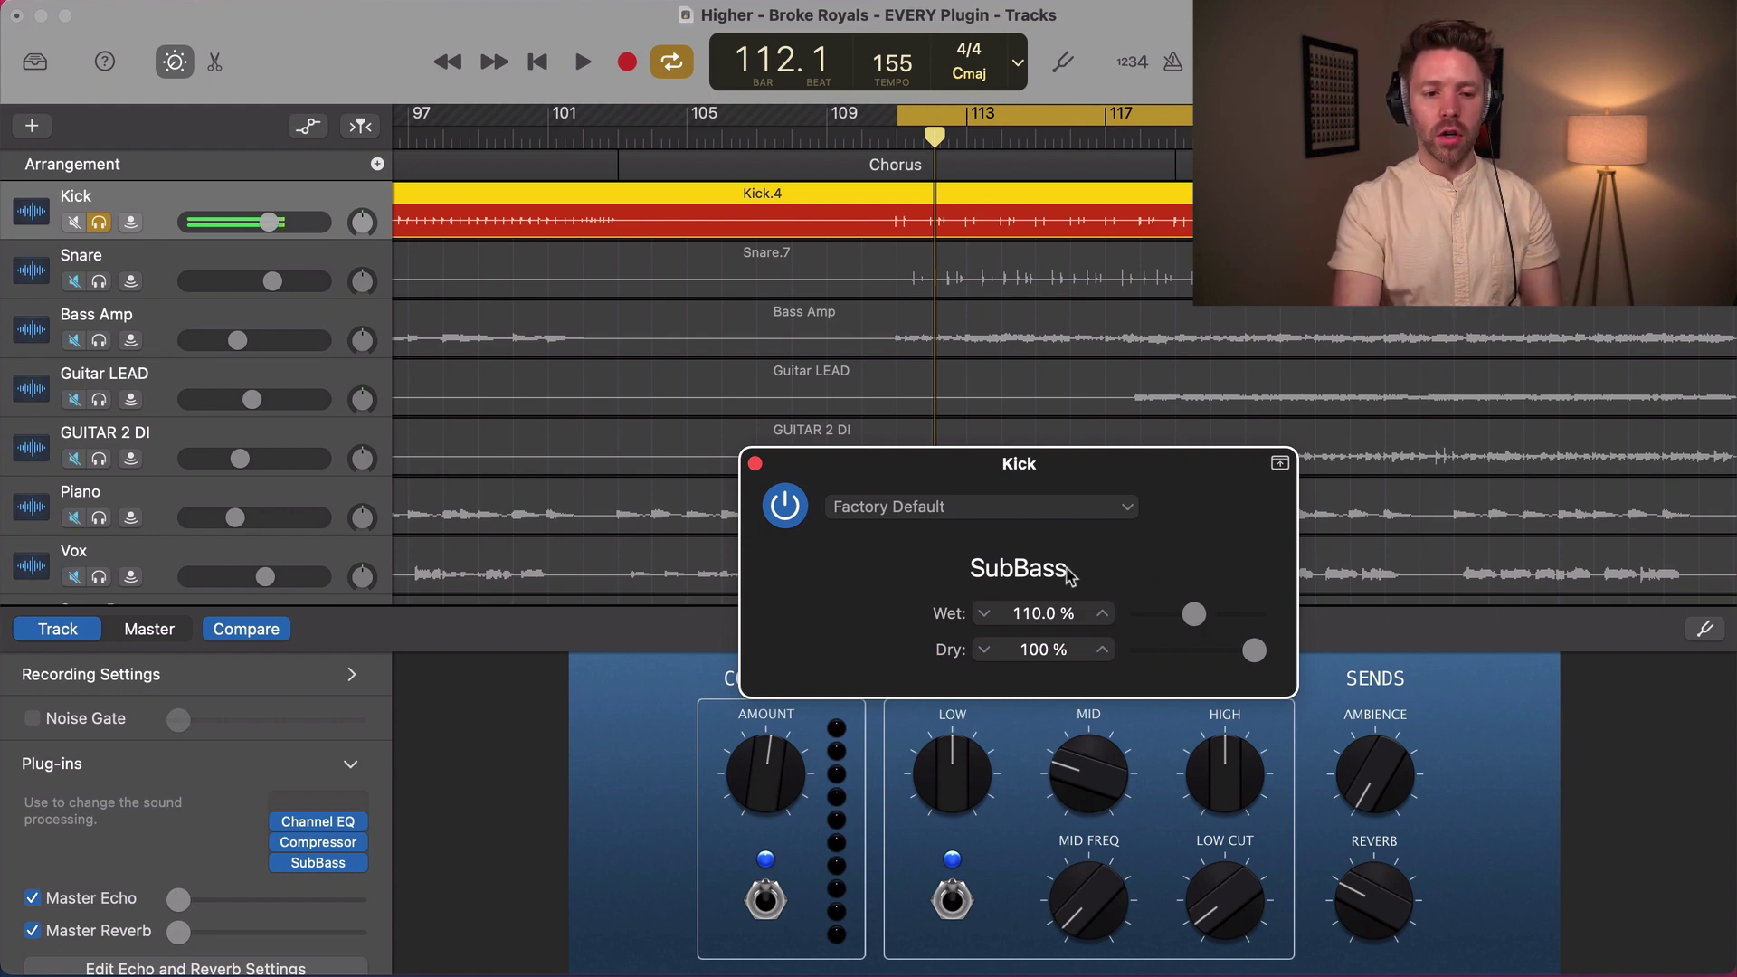
{"action": "key", "text": "space"}
{"action": "left_click_drag", "start_coordinate": [1194, 614], "coordinate": [1140, 650]}
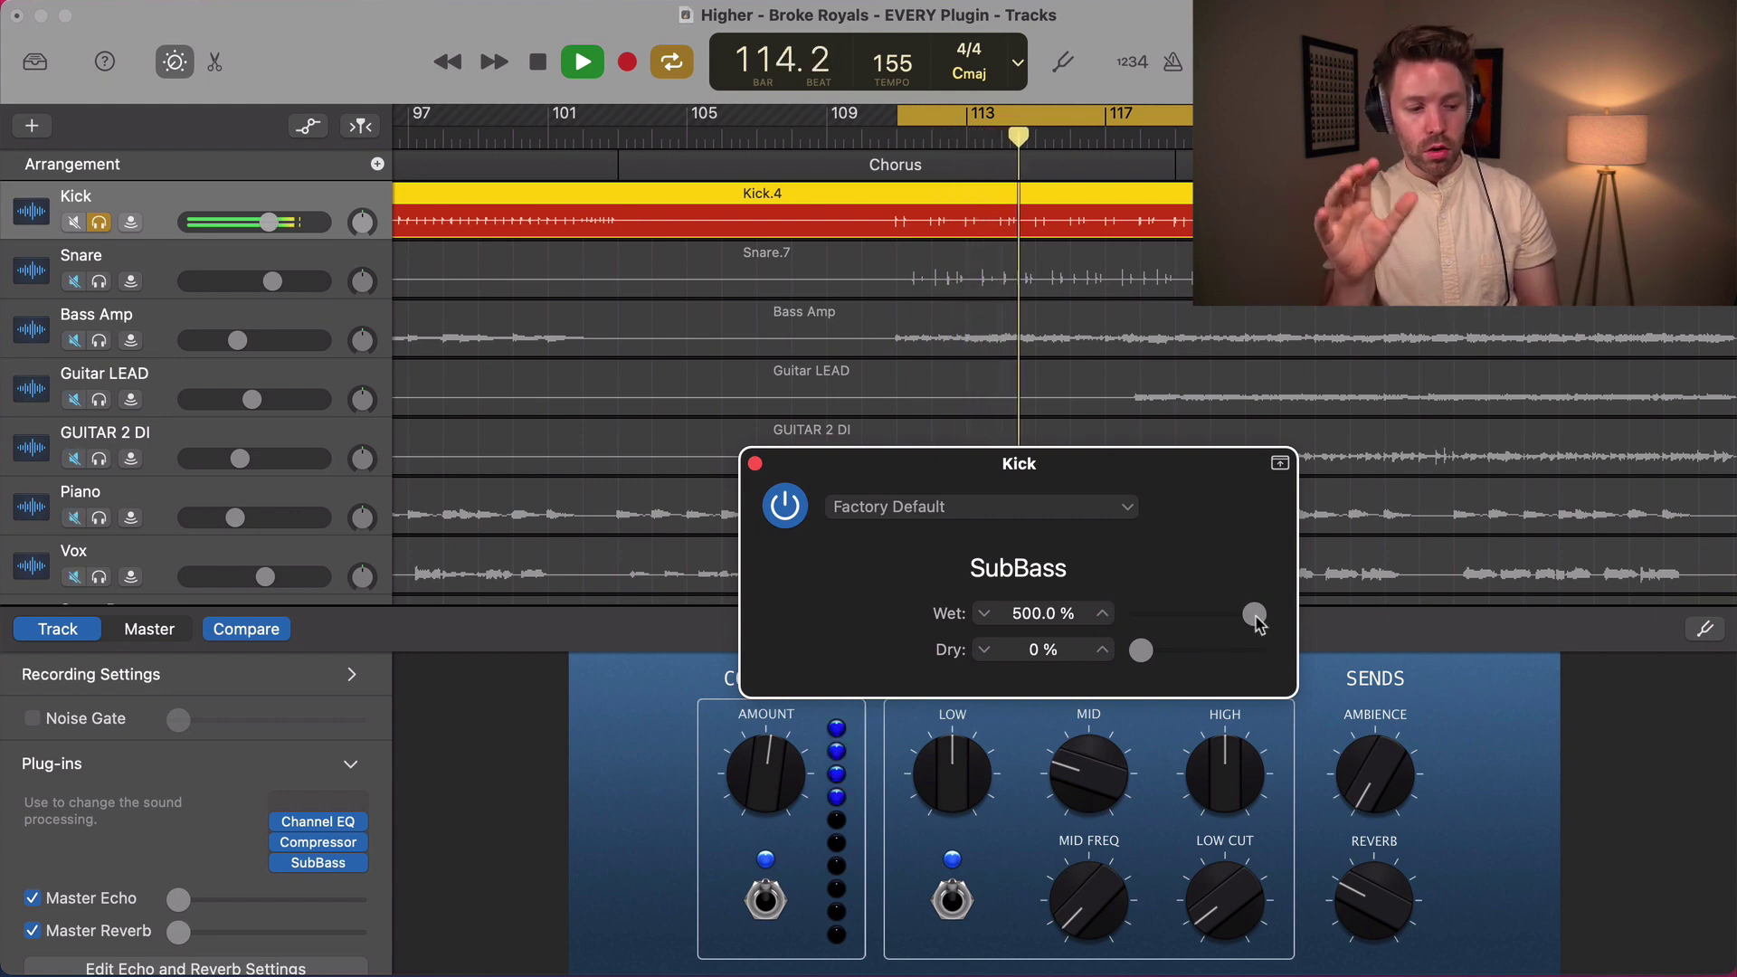
- Stop playback and load the Deep Club Kick preset in the Kick track's SubBass plug-in
{"action": "key", "text": "space"}
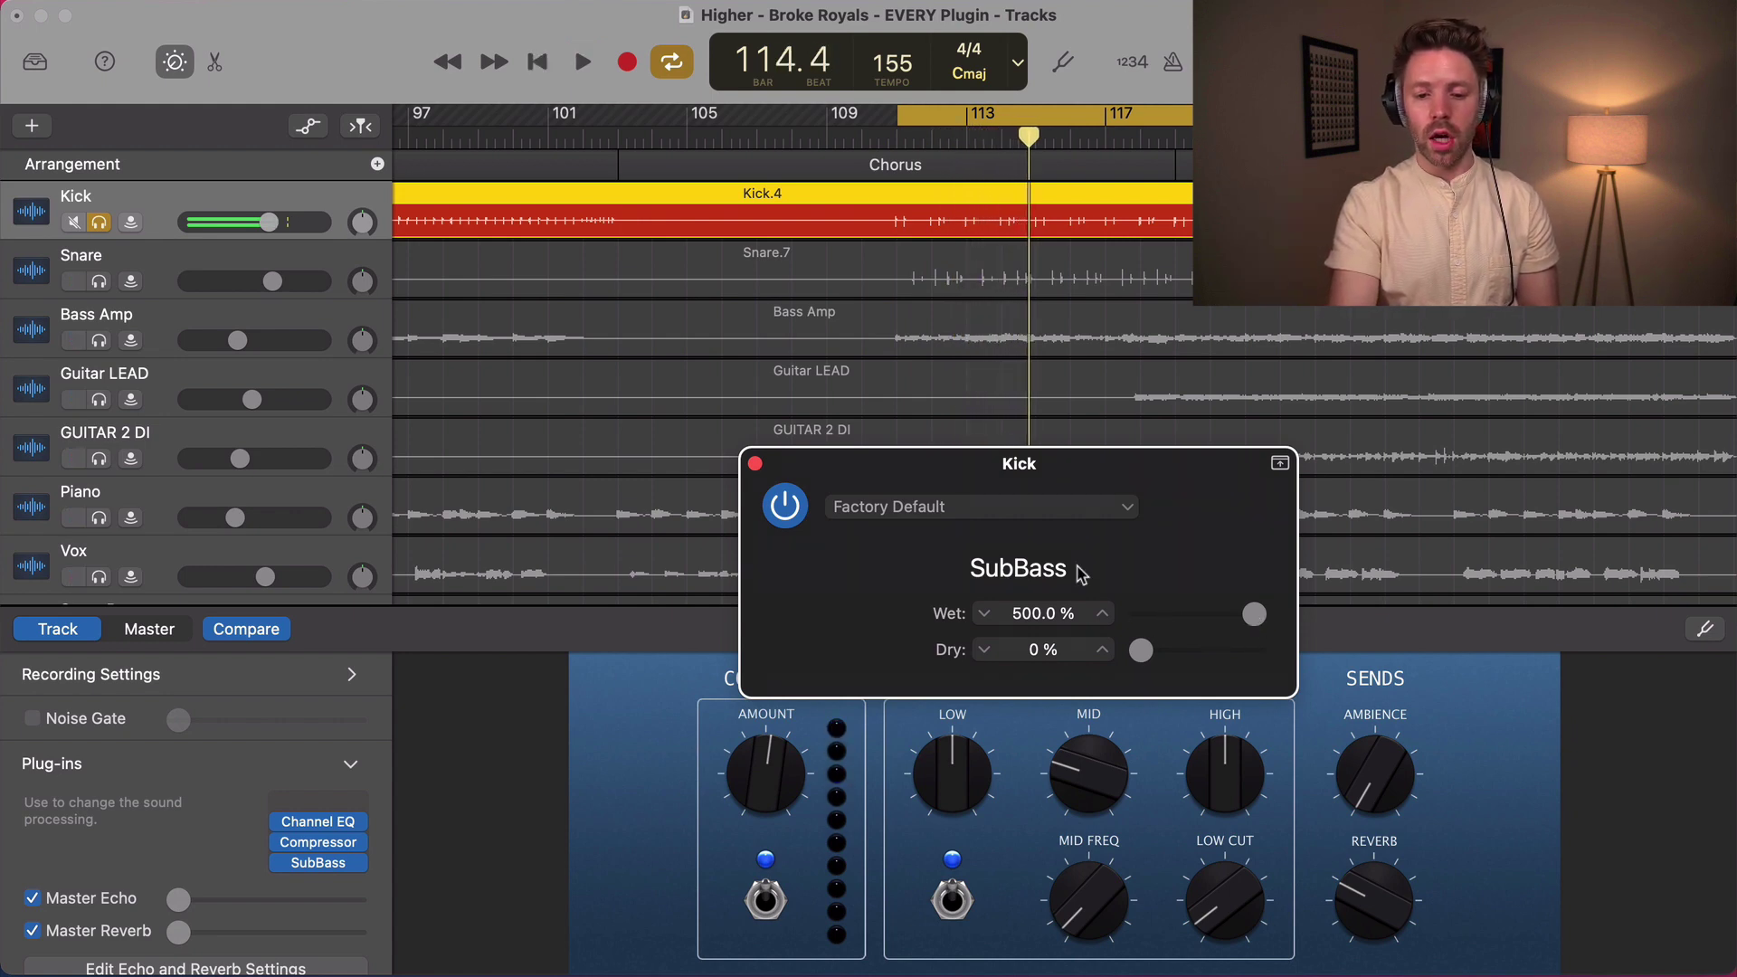
{"action": "left_click", "coordinate": [1085, 508]}
{"action": "left_click", "coordinate": [1115, 528]}
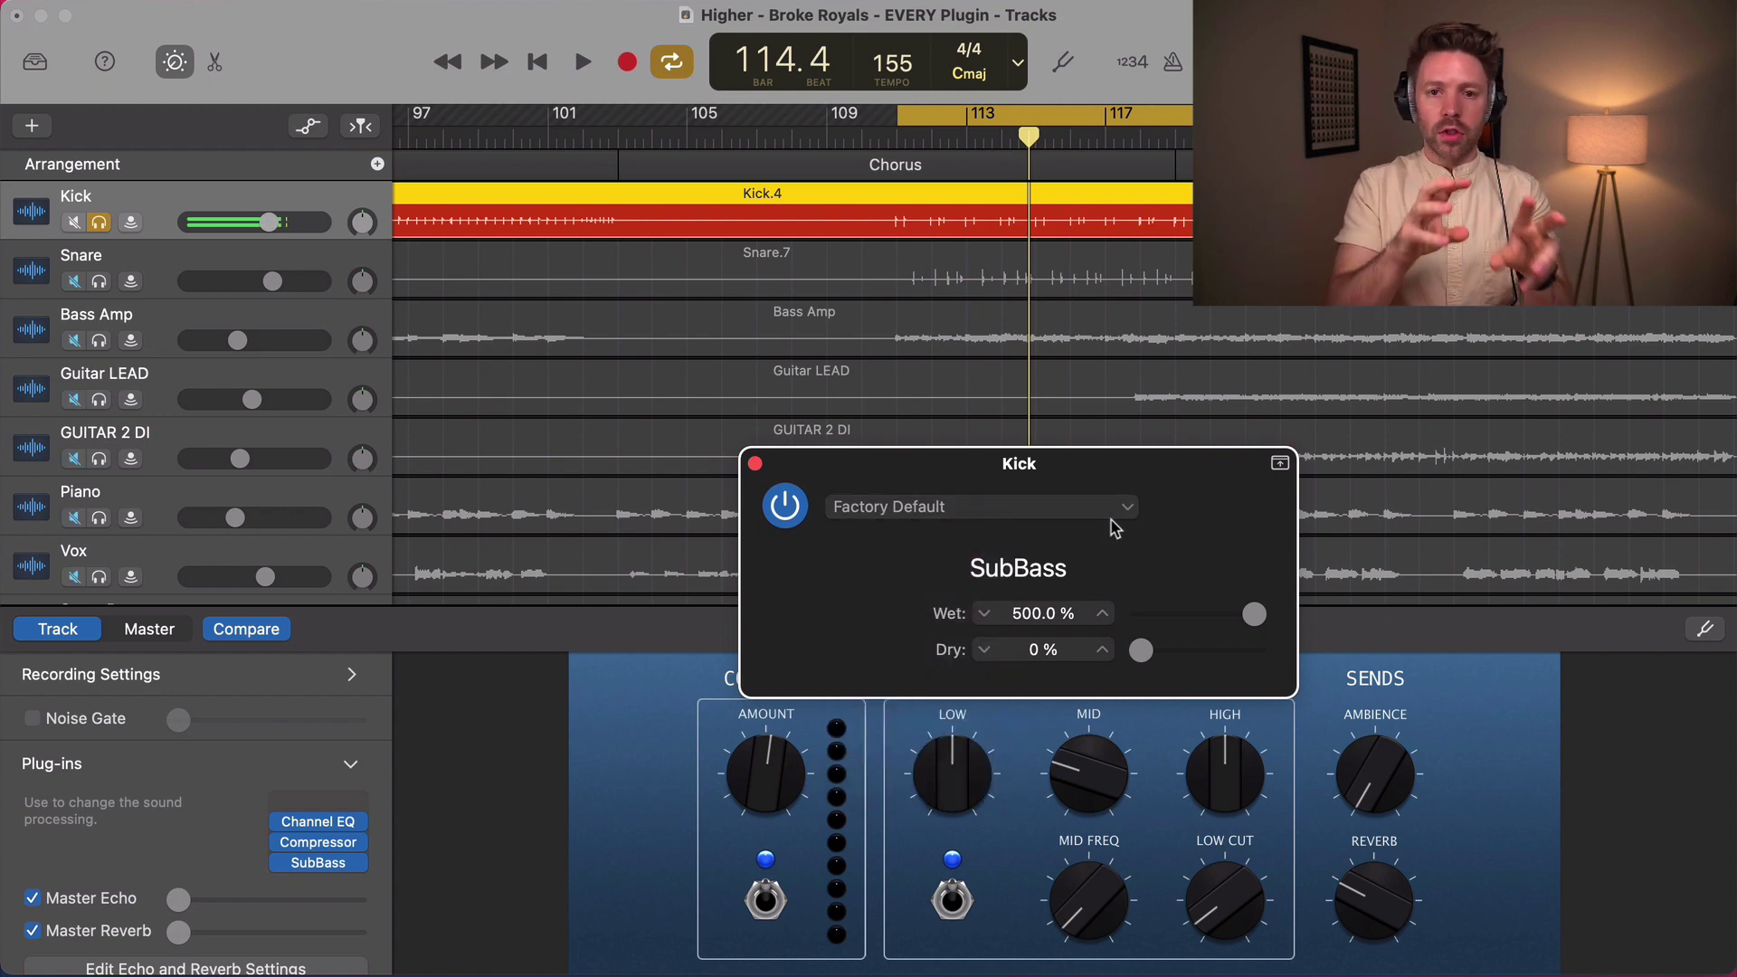
{"action": "left_click", "coordinate": [1114, 529]}
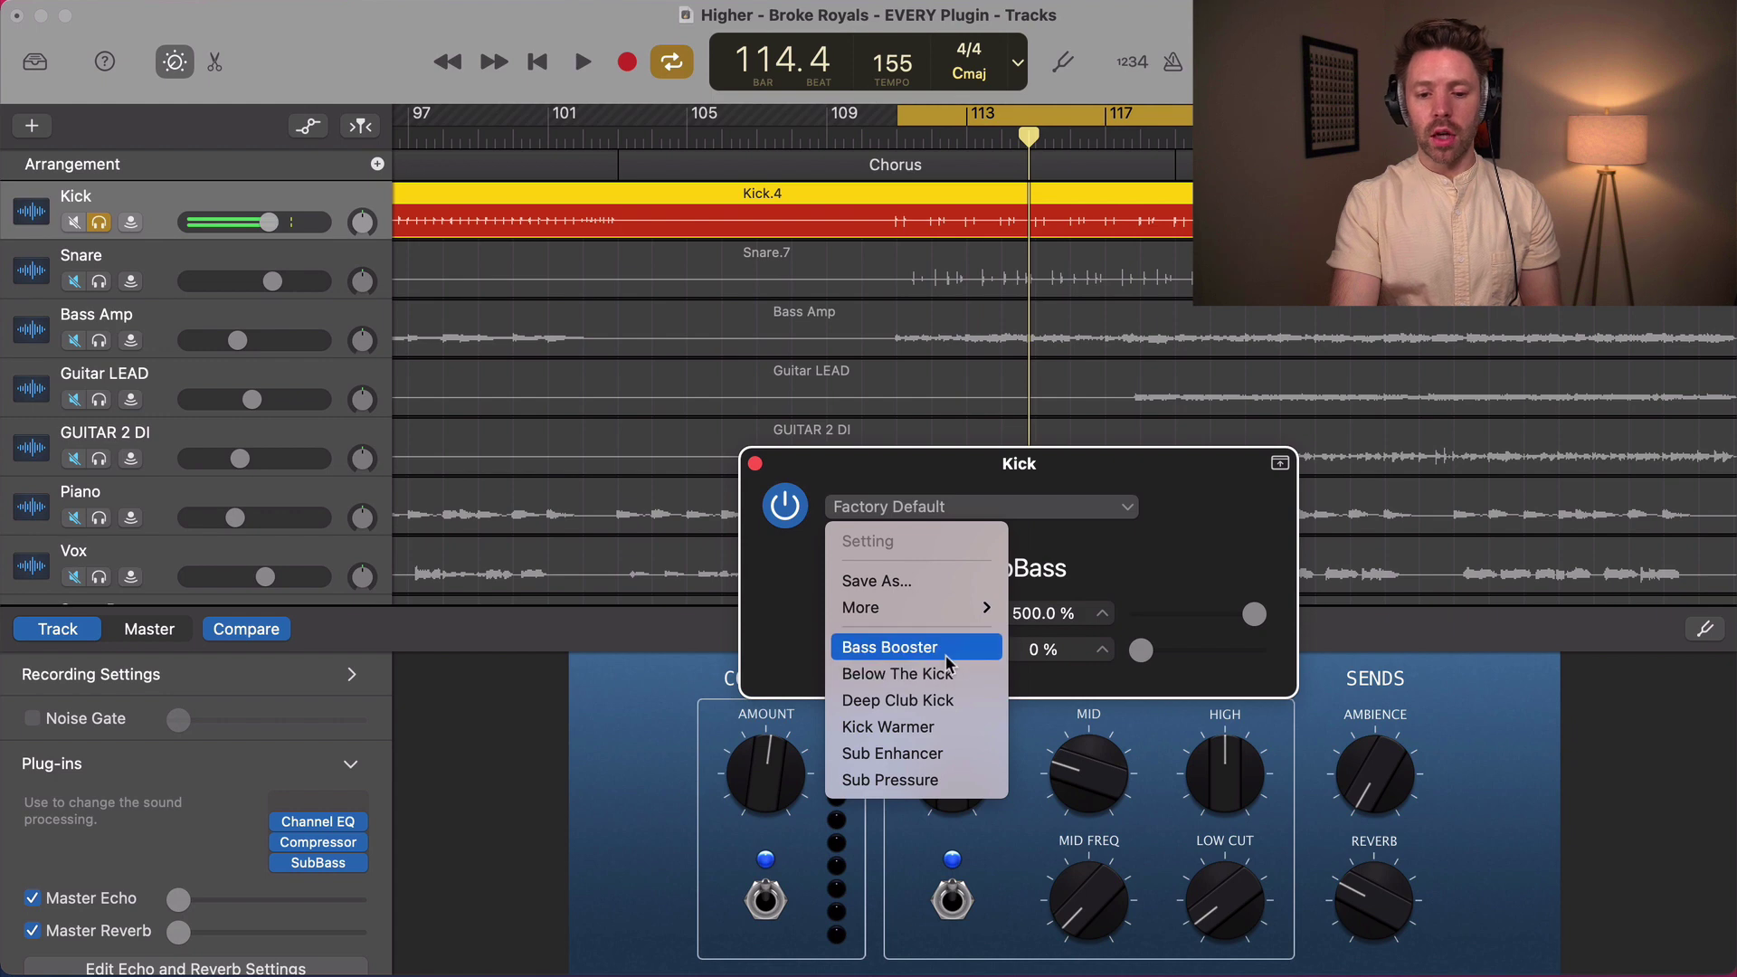
{"action": "left_click", "coordinate": [948, 704]}
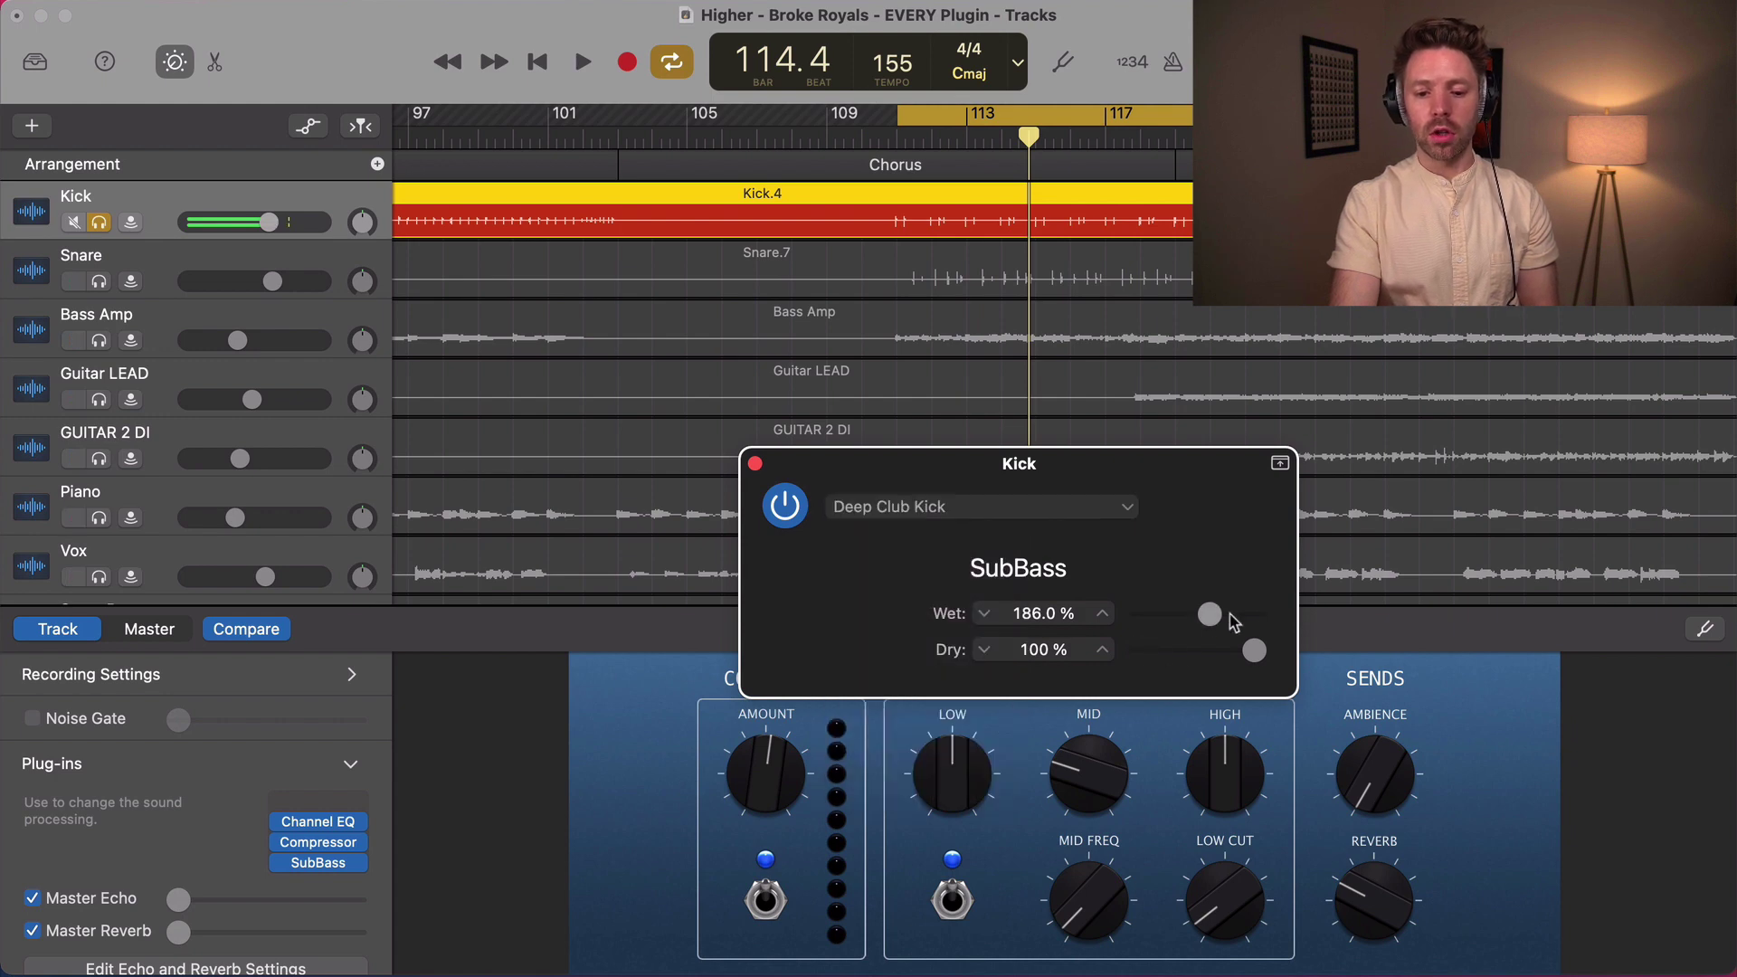
- Audition the Kick track while adjusting SubBass to Wet 12.8 % and Dry 87 %, and stop playback
{"action": "key", "text": "space"}
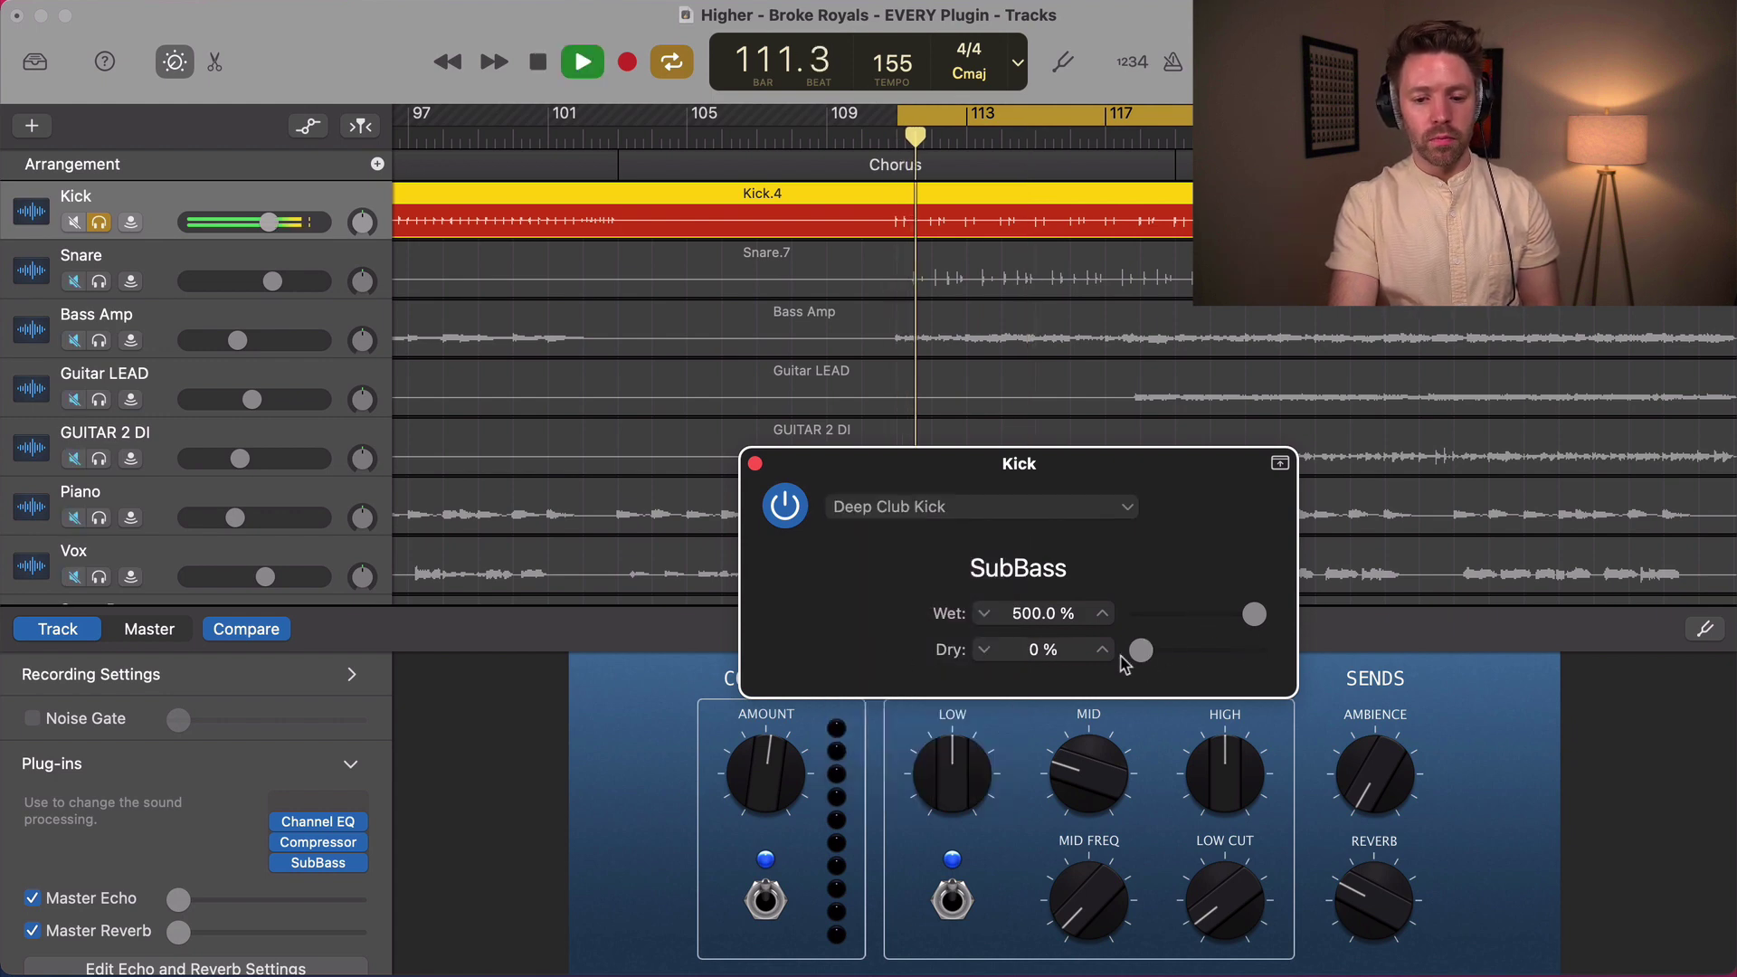
{"action": "mouse_move", "coordinate": [1142, 649]}
{"action": "left_mouse_down"}
{"action": "mouse_move", "coordinate": [1238, 650]}
{"action": "mouse_move", "coordinate": [1215, 615]}
{"action": "mouse_move", "coordinate": [1102, 617]}
{"action": "mouse_move", "coordinate": [1167, 631]}
{"action": "left_mouse_up"}
{"action": "key", "text": "space"}
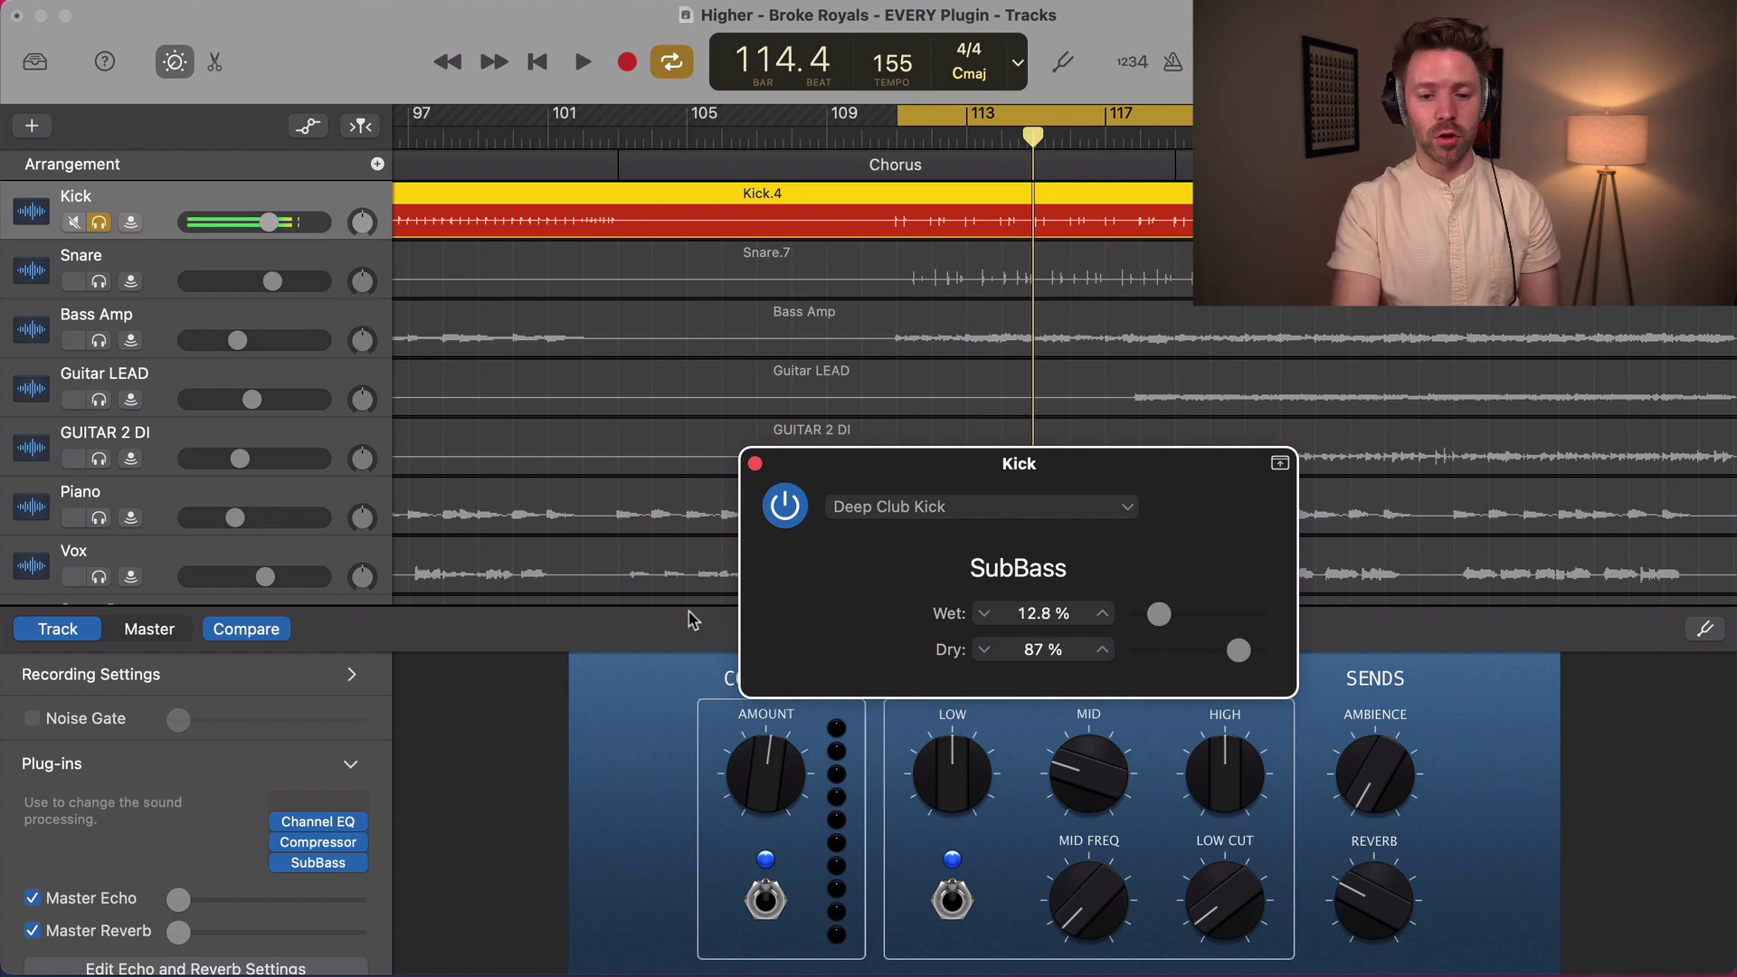
- Replace SubBass on the Kick track with the Utility plug-in Gain and set its gain to -5.1 dB
{"action": "left_click", "coordinate": [374, 859]}
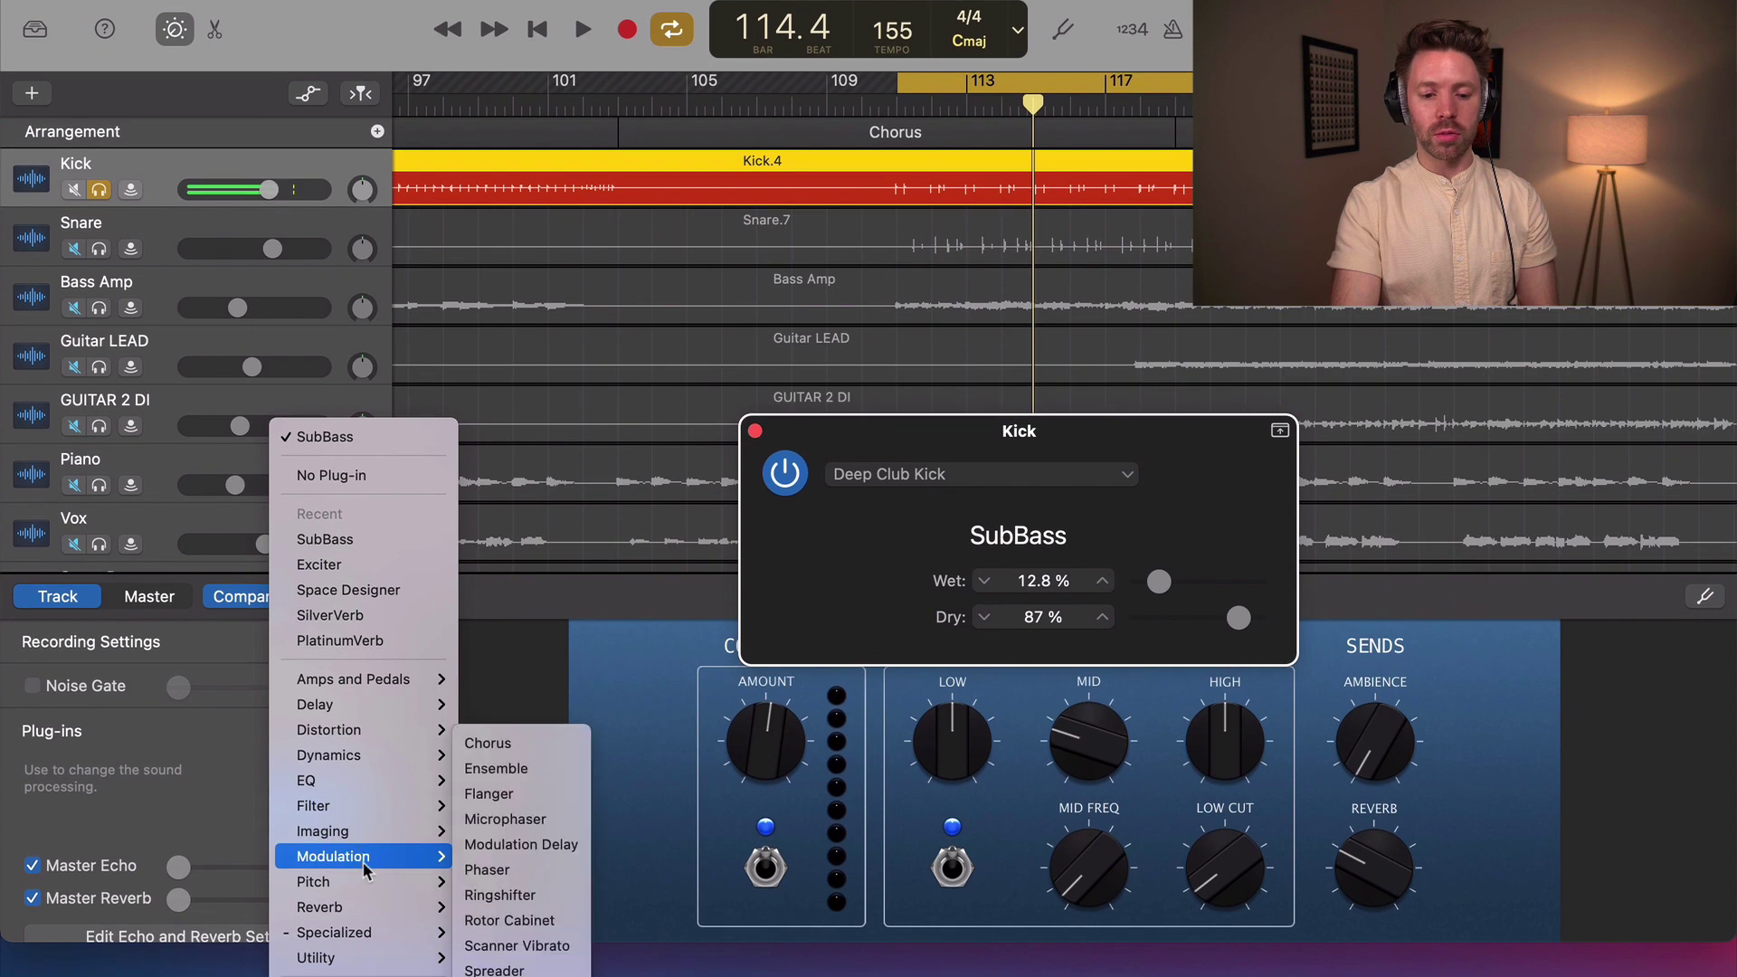
{"action": "mouse_move", "coordinate": [380, 964]}
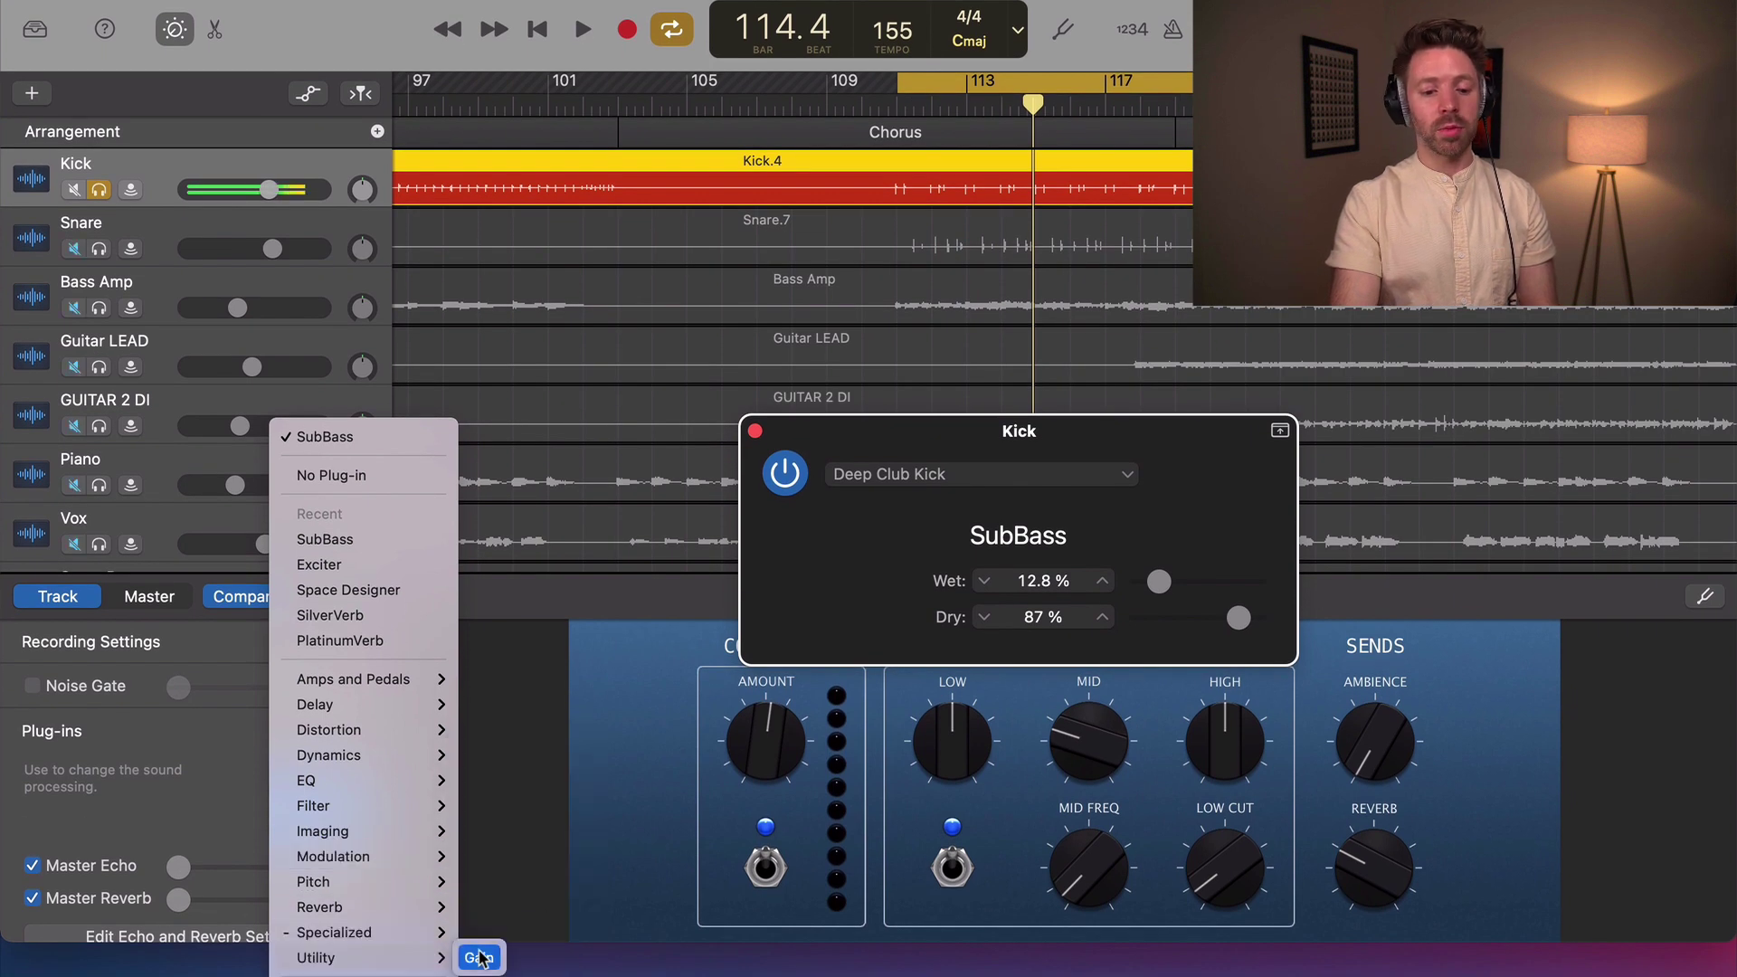
{"action": "left_click", "coordinate": [475, 957]}
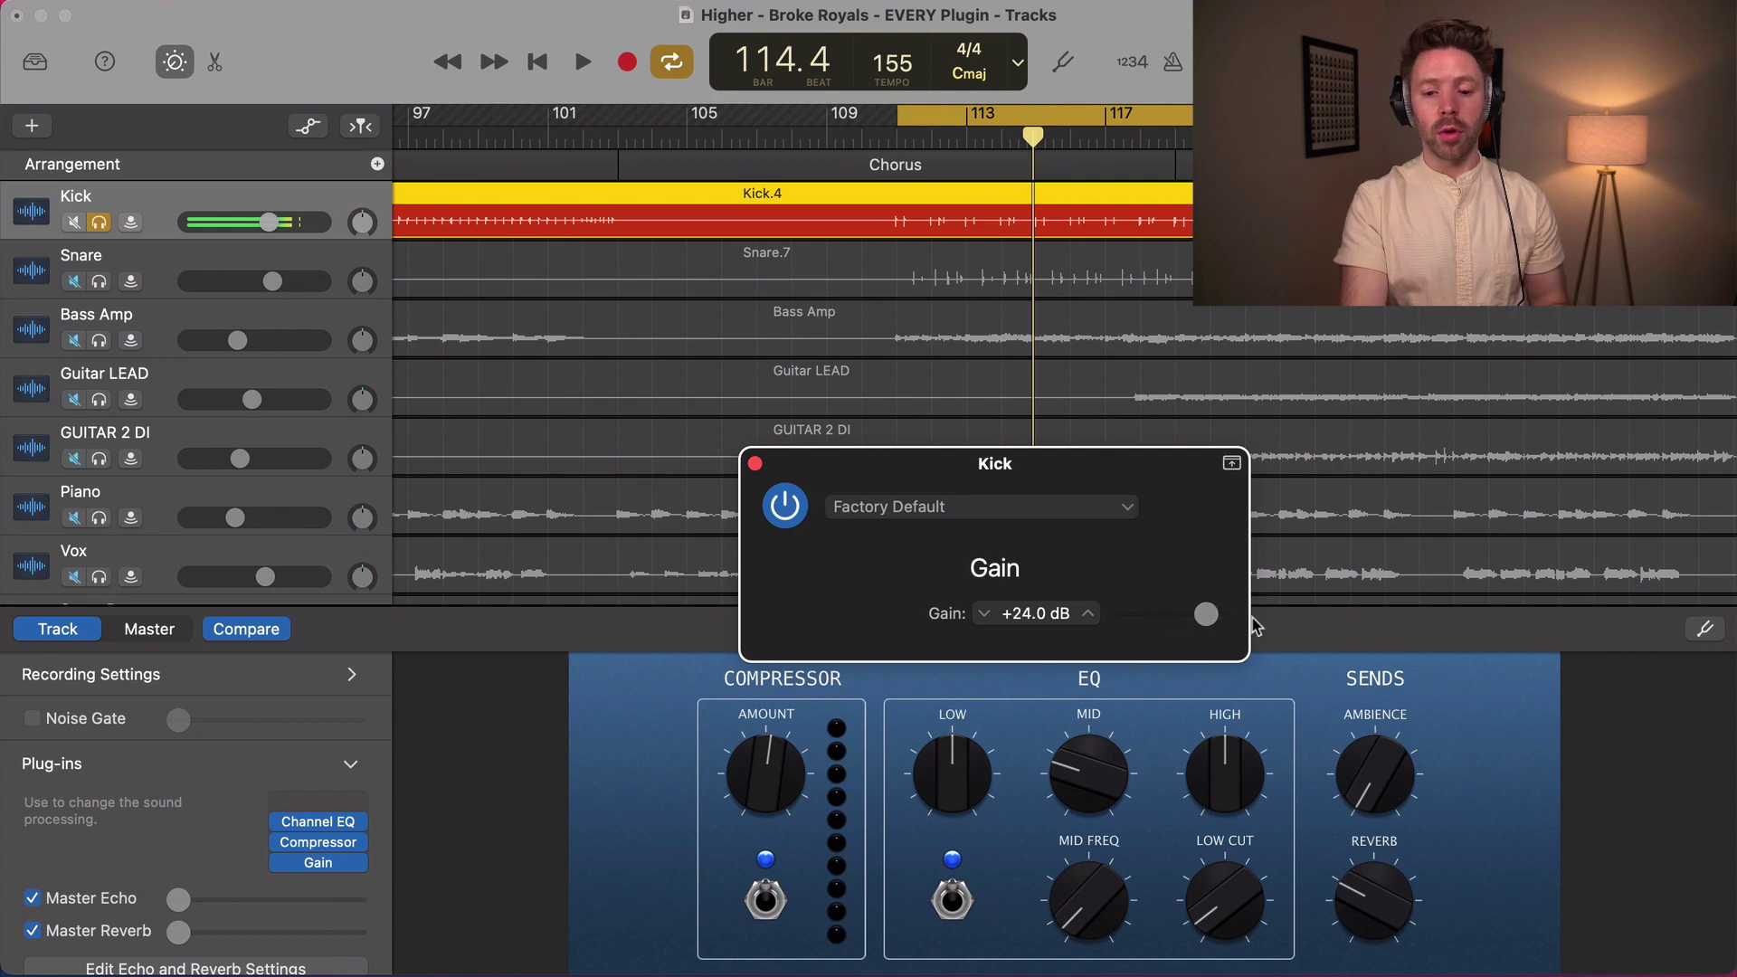
{"action": "left_click_drag", "start_coordinate": [1207, 614], "coordinate": [1111, 626]}
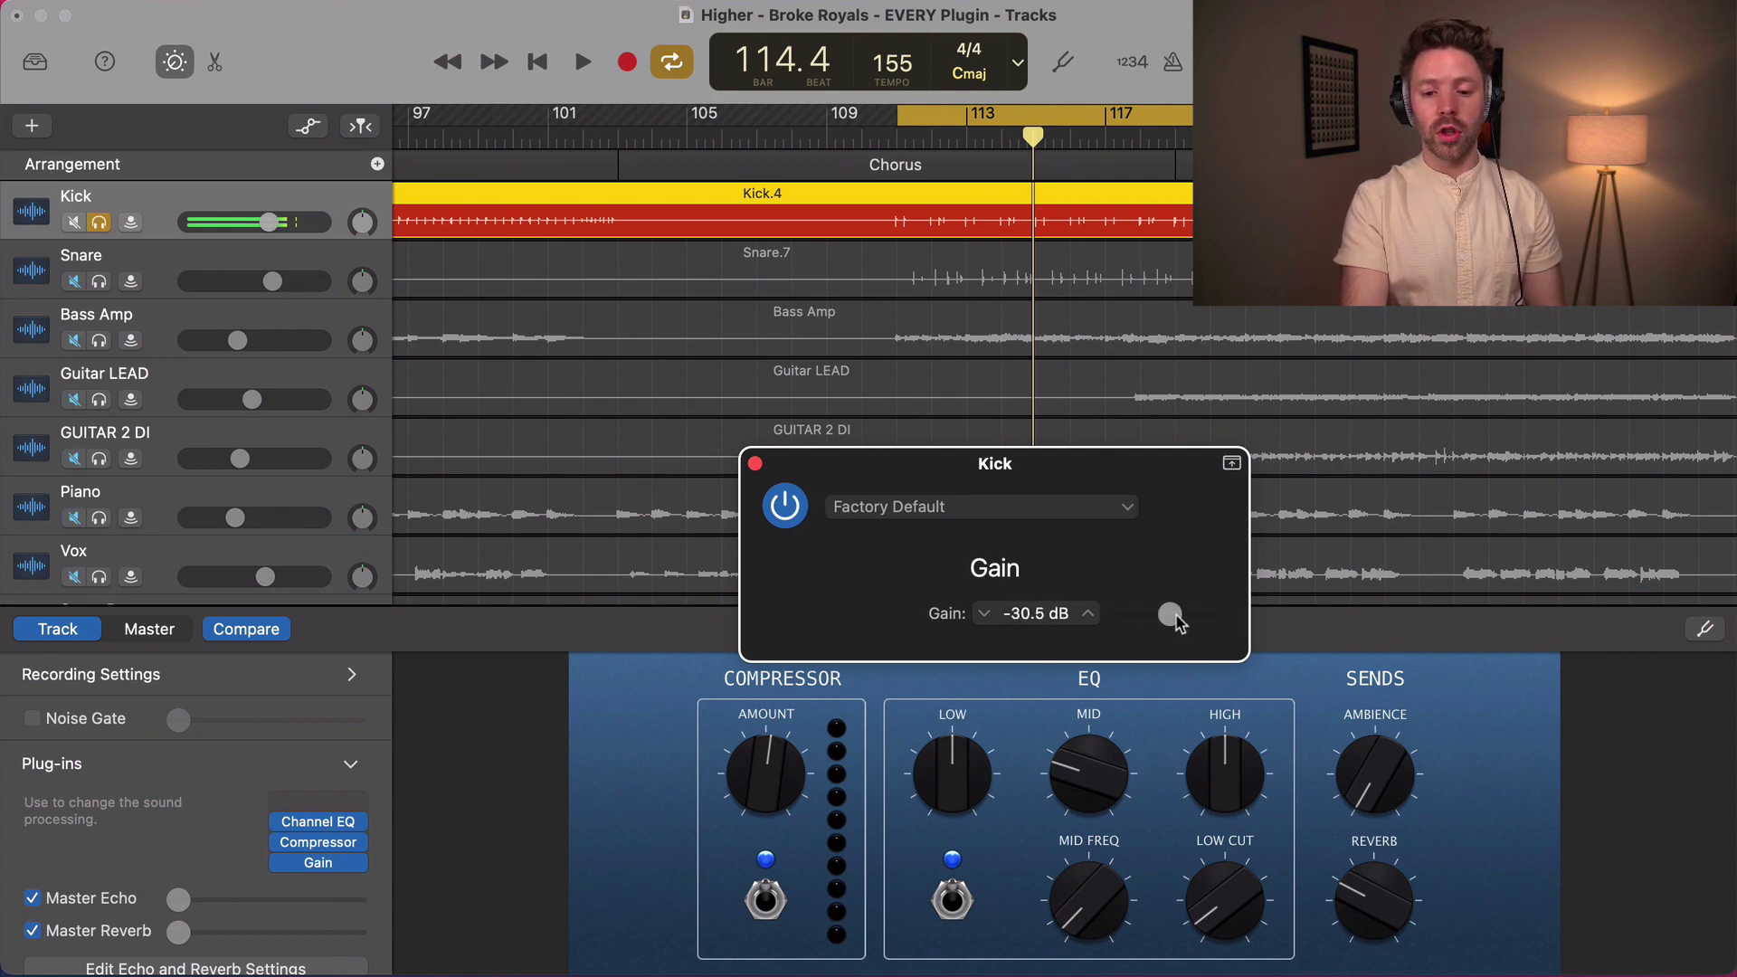
- Choose the factory preset Swap Stereo Channels for the Gain plug-in on the Kick track
{"action": "left_click", "coordinate": [1068, 507]}
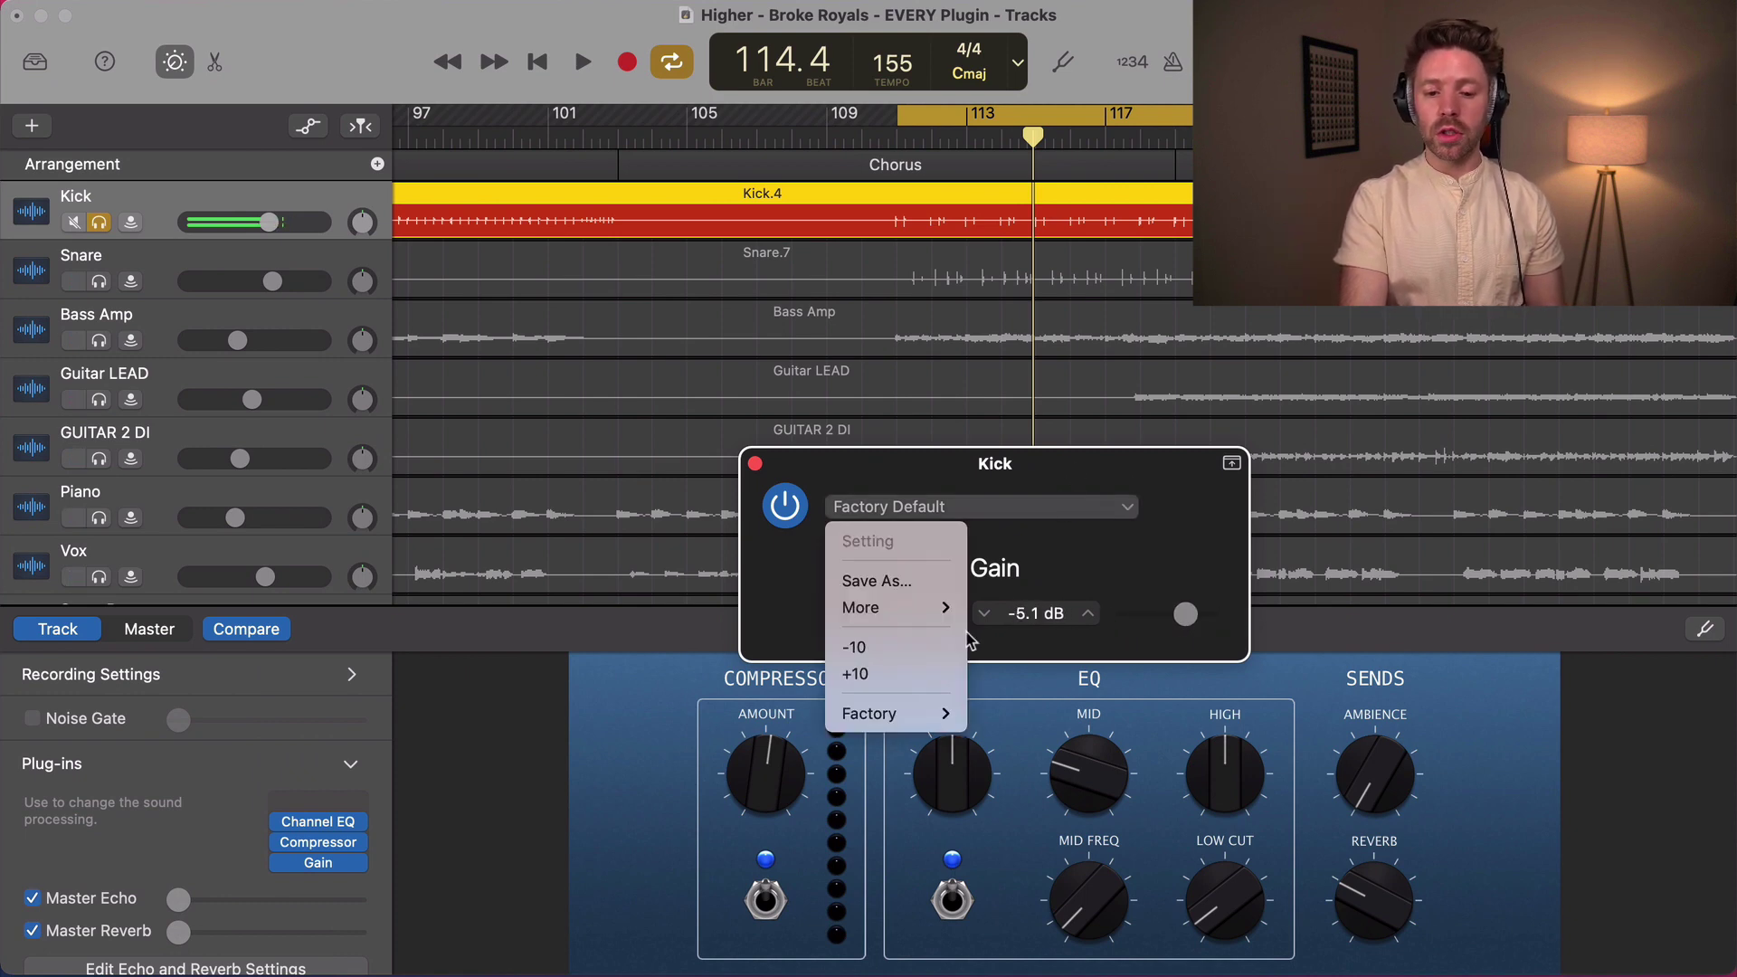
{"action": "mouse_move", "coordinate": [895, 714]}
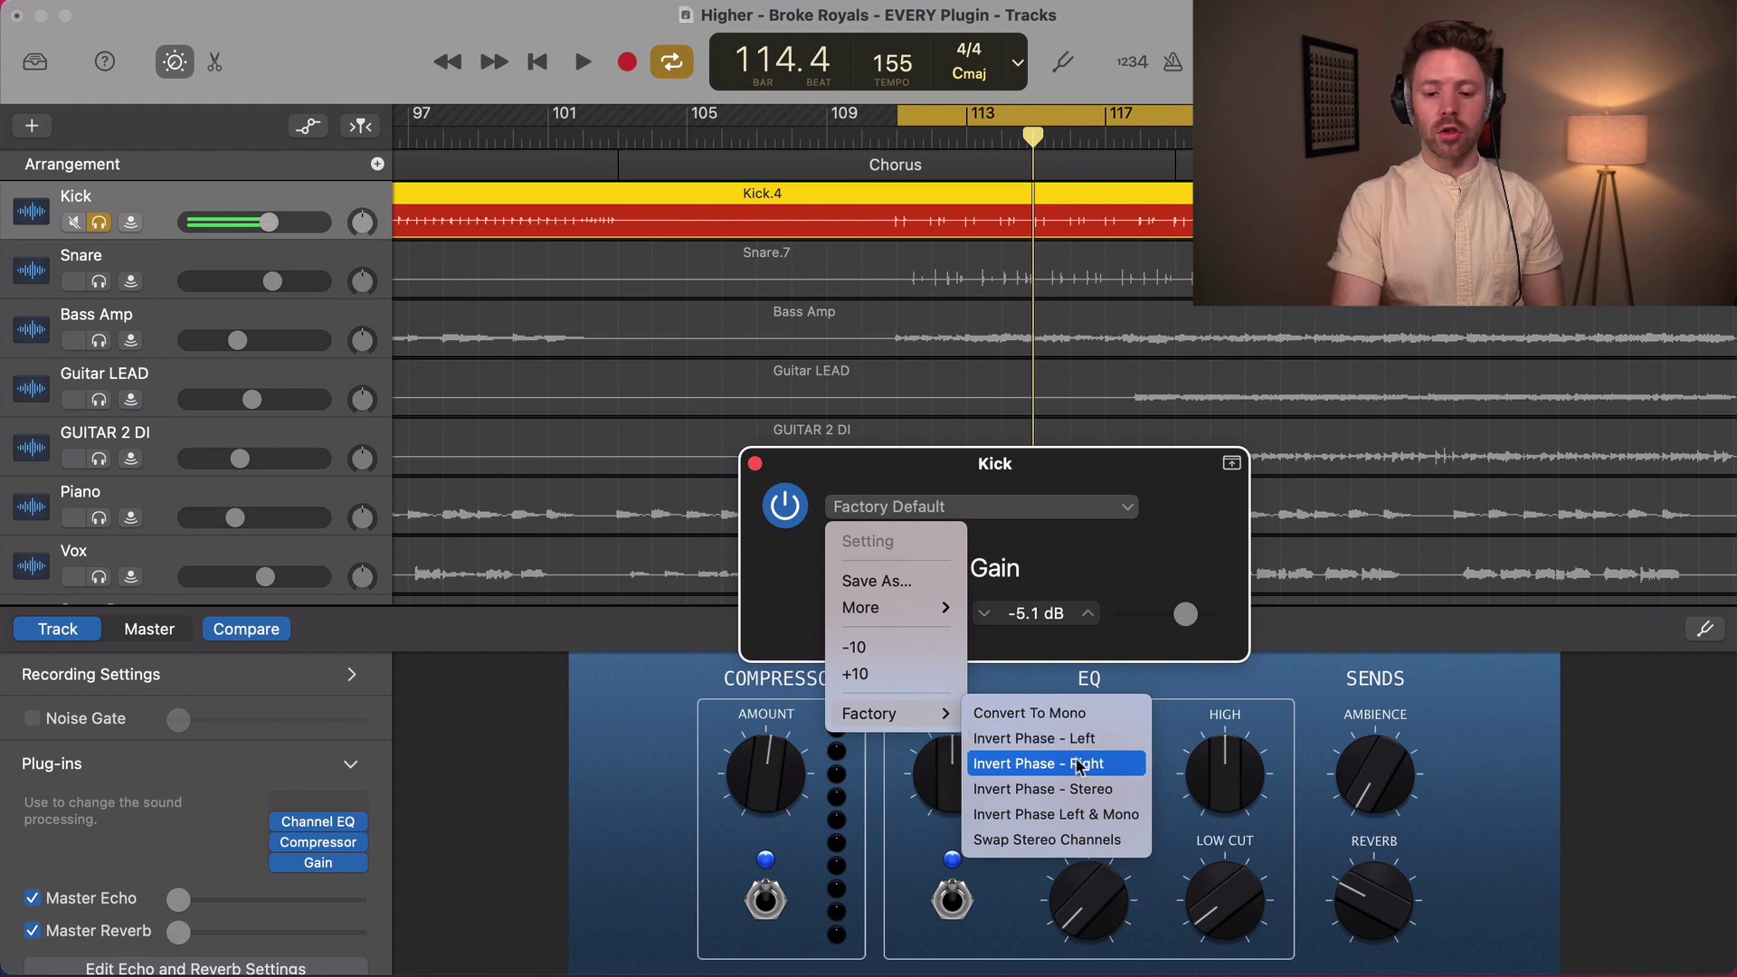
{"action": "left_click", "coordinate": [1068, 837]}
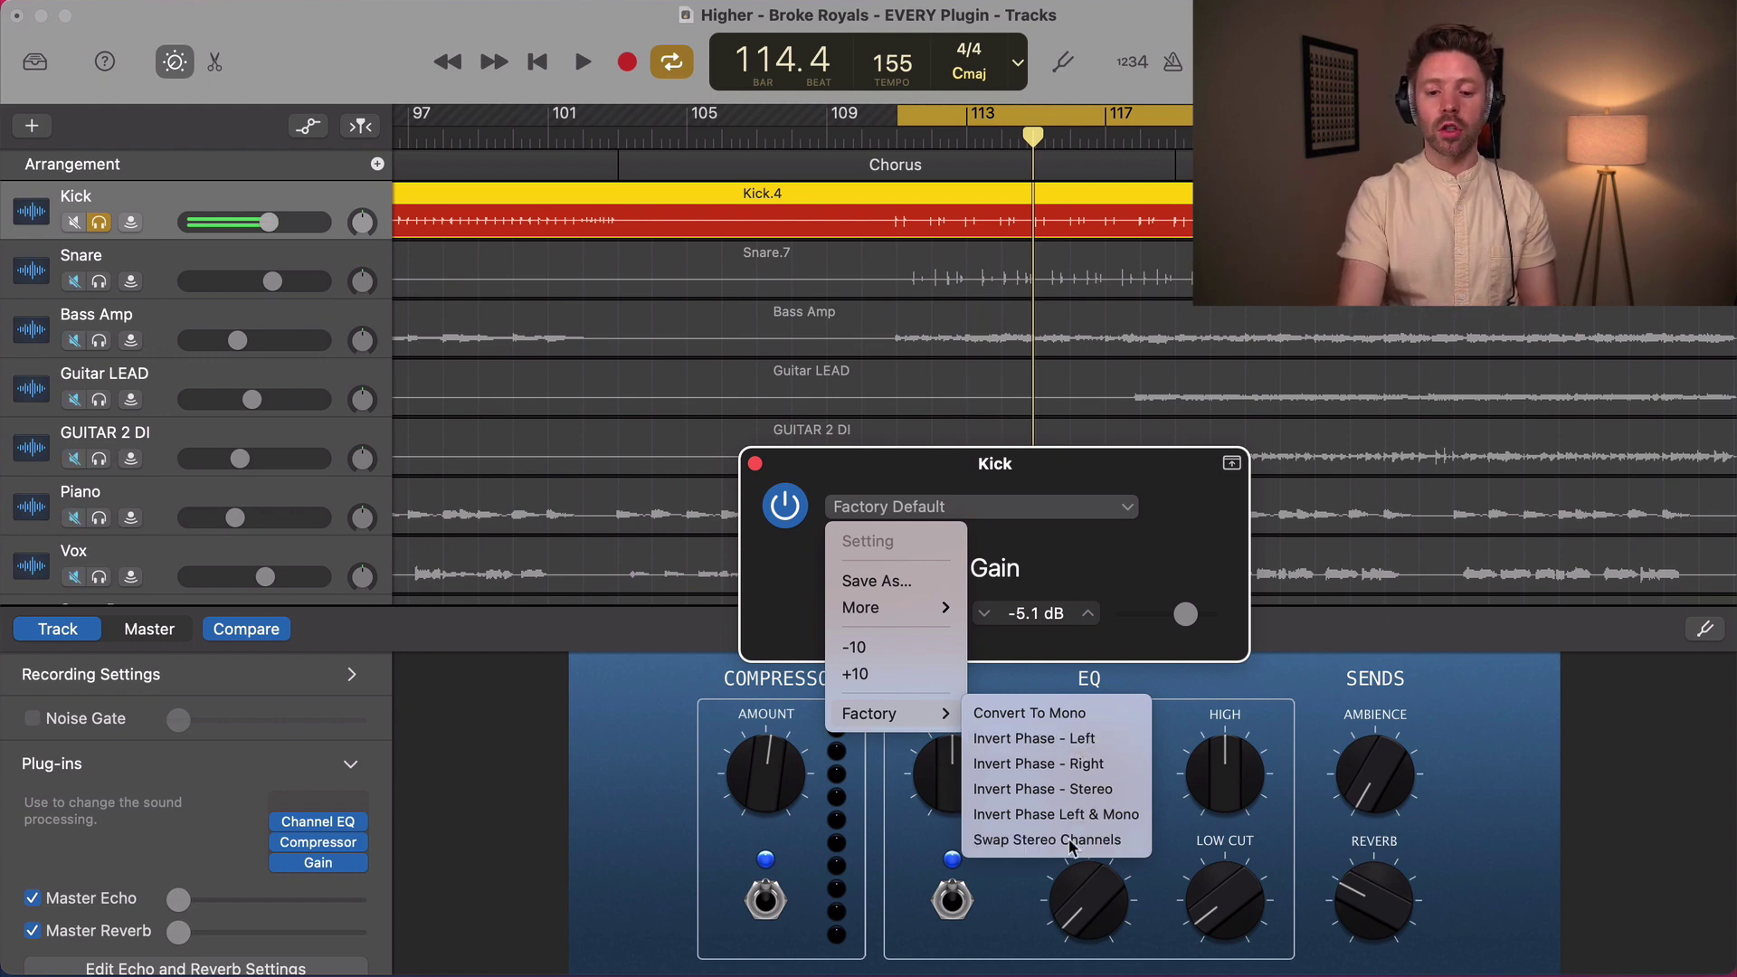